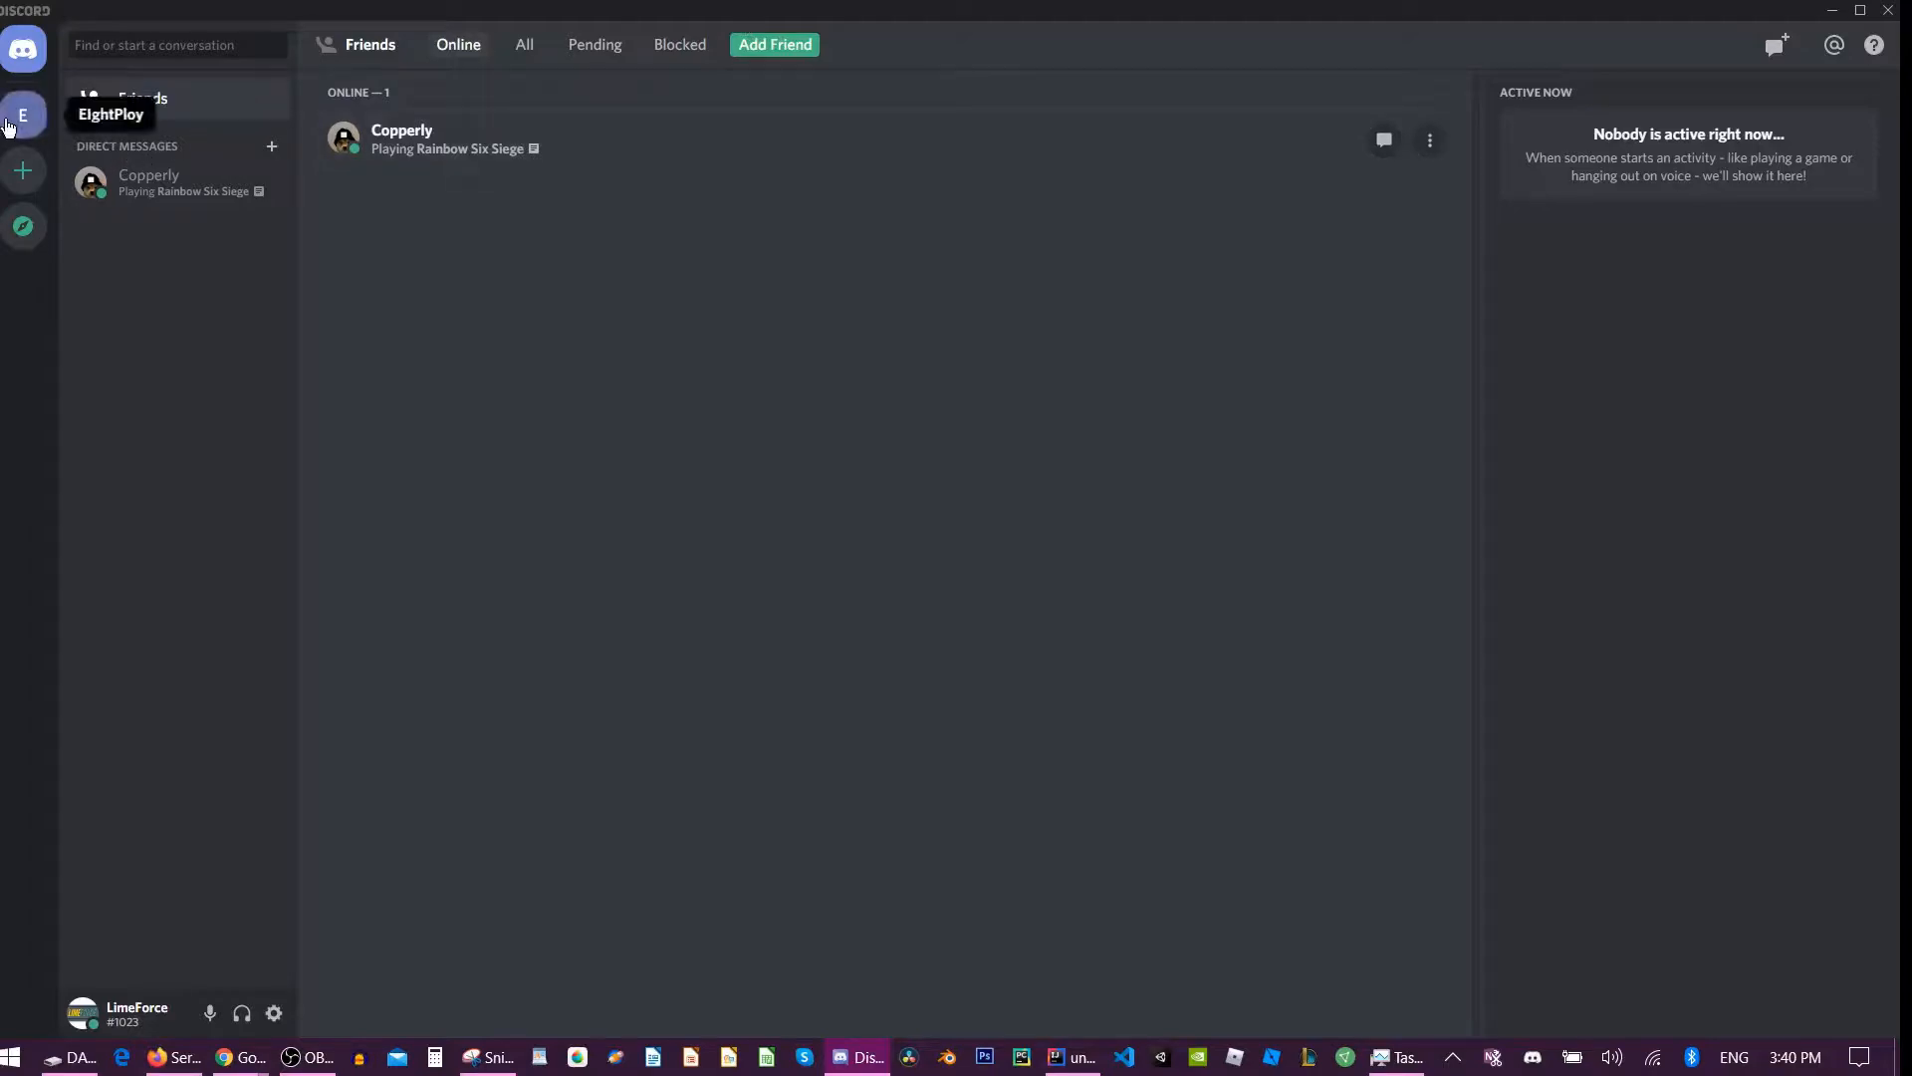
- Create a new server named "LimeForce Official Server" and dismiss the friend invitation
{"action": "left_click", "coordinate": [25, 180]}
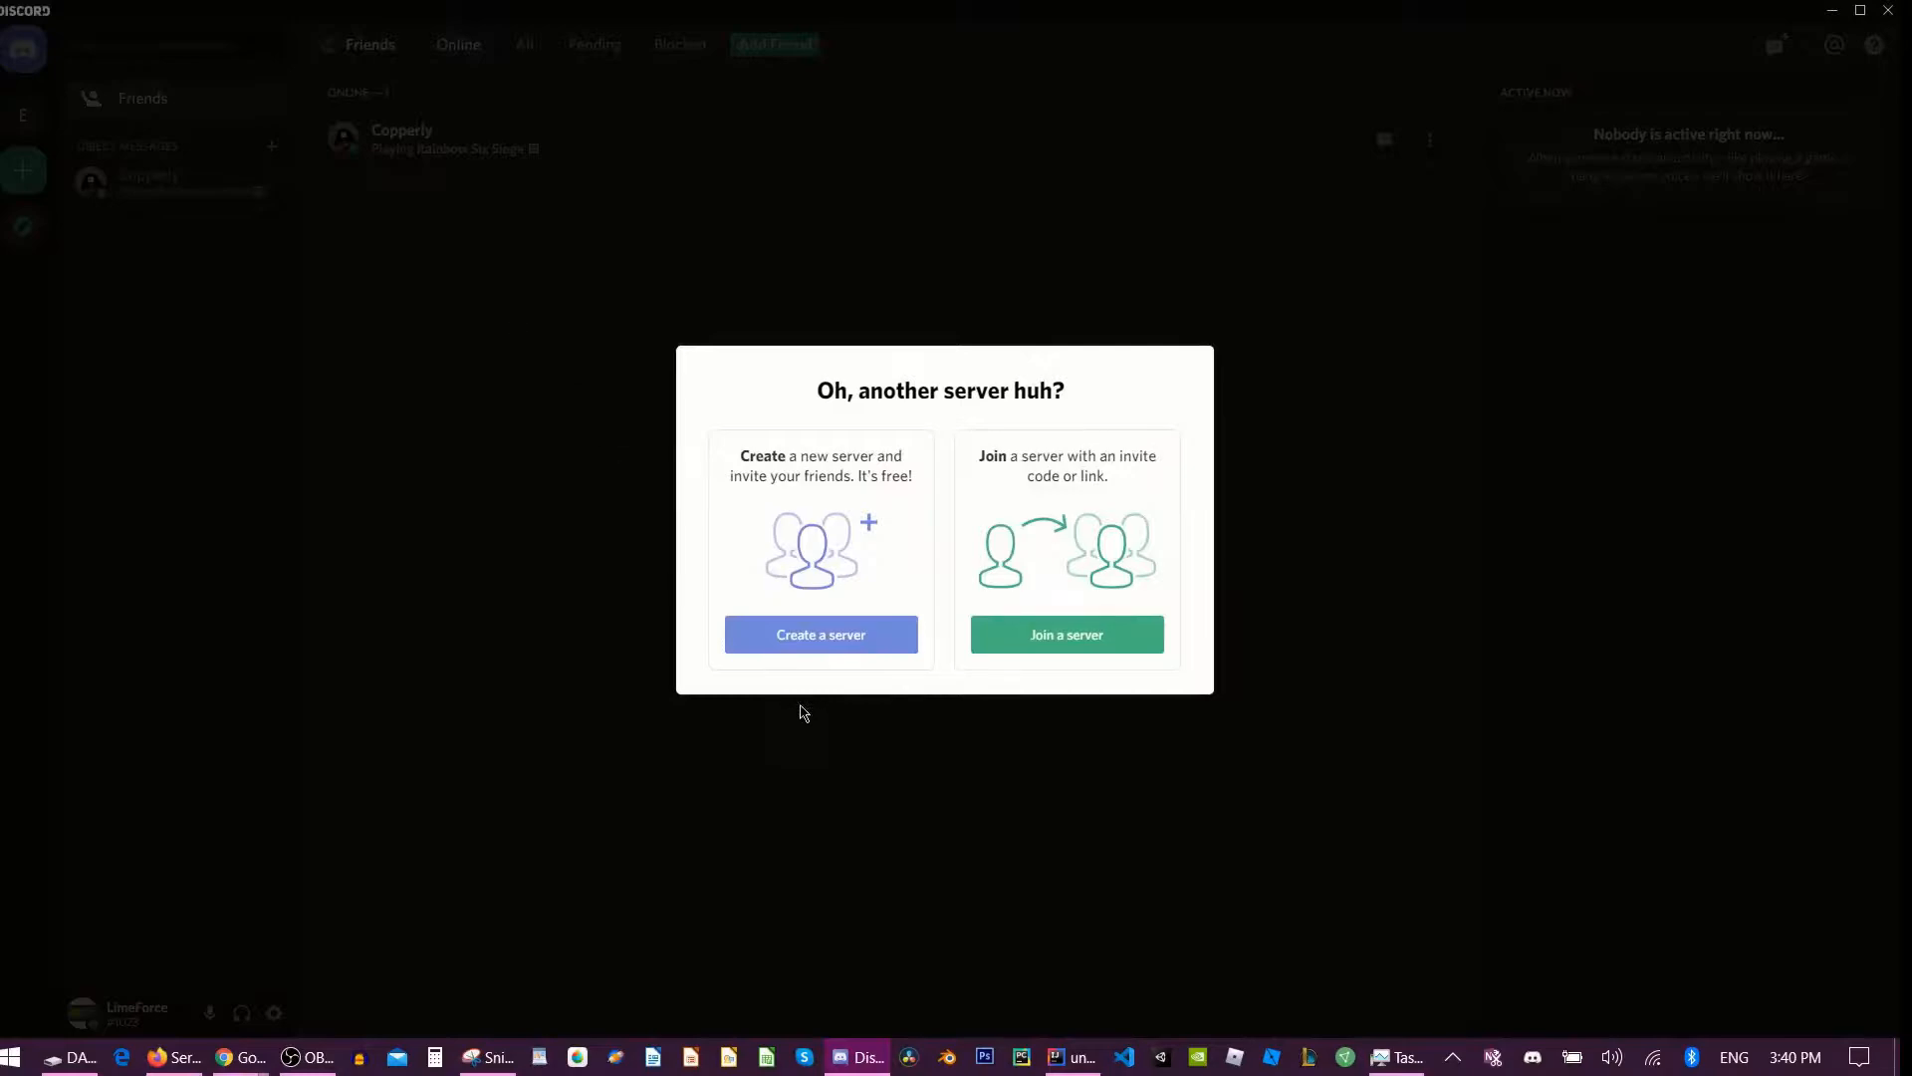
{"action": "left_click", "coordinate": [817, 647]}
{"action": "key", "text": "BackSpace"}
{"action": "key", "text": "BackSpace"}
{"action": "key", "text": "BackSpace"}
{"action": "key", "text": "BackSpace"}
{"action": "key", "text": "BackSpace"}
{"action": "type", "text": "Of"}
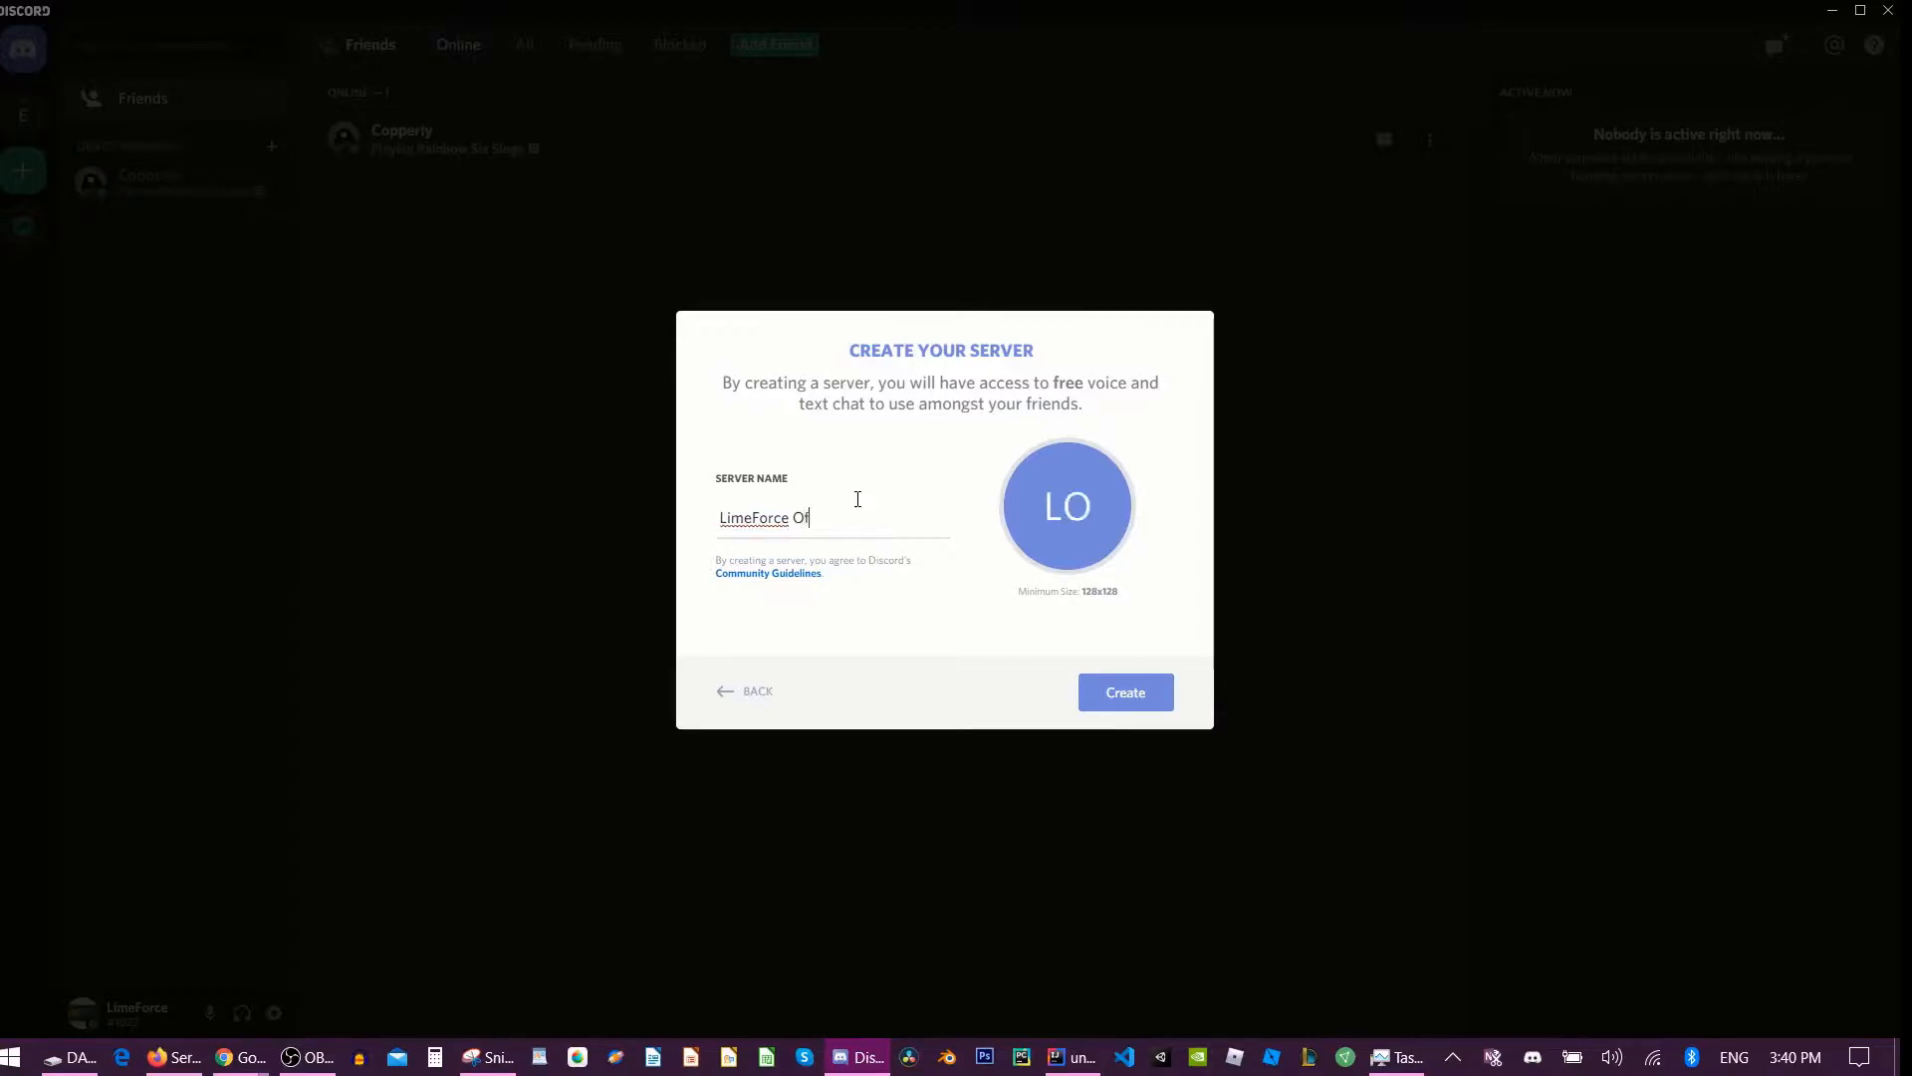
{"action": "type", "text": "ficial Server"}
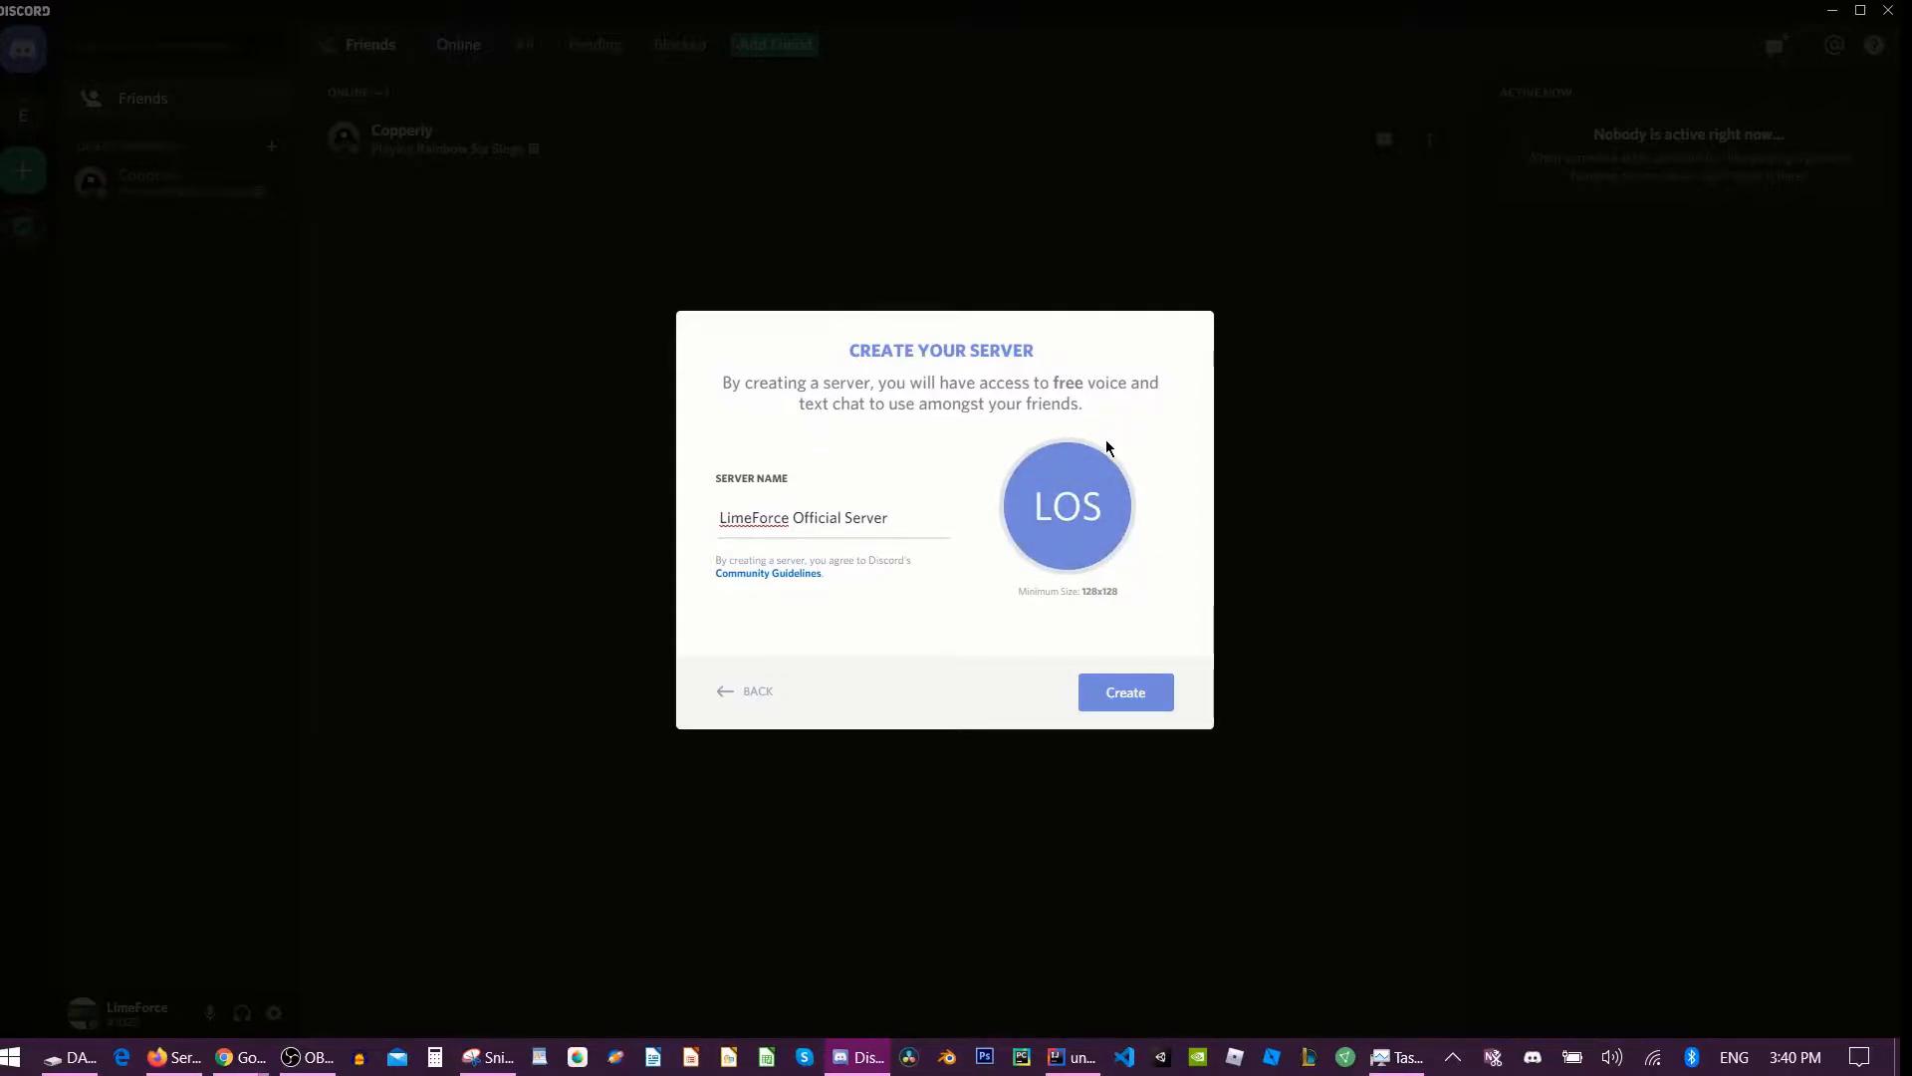
{"action": "left_click", "coordinate": [1135, 688]}
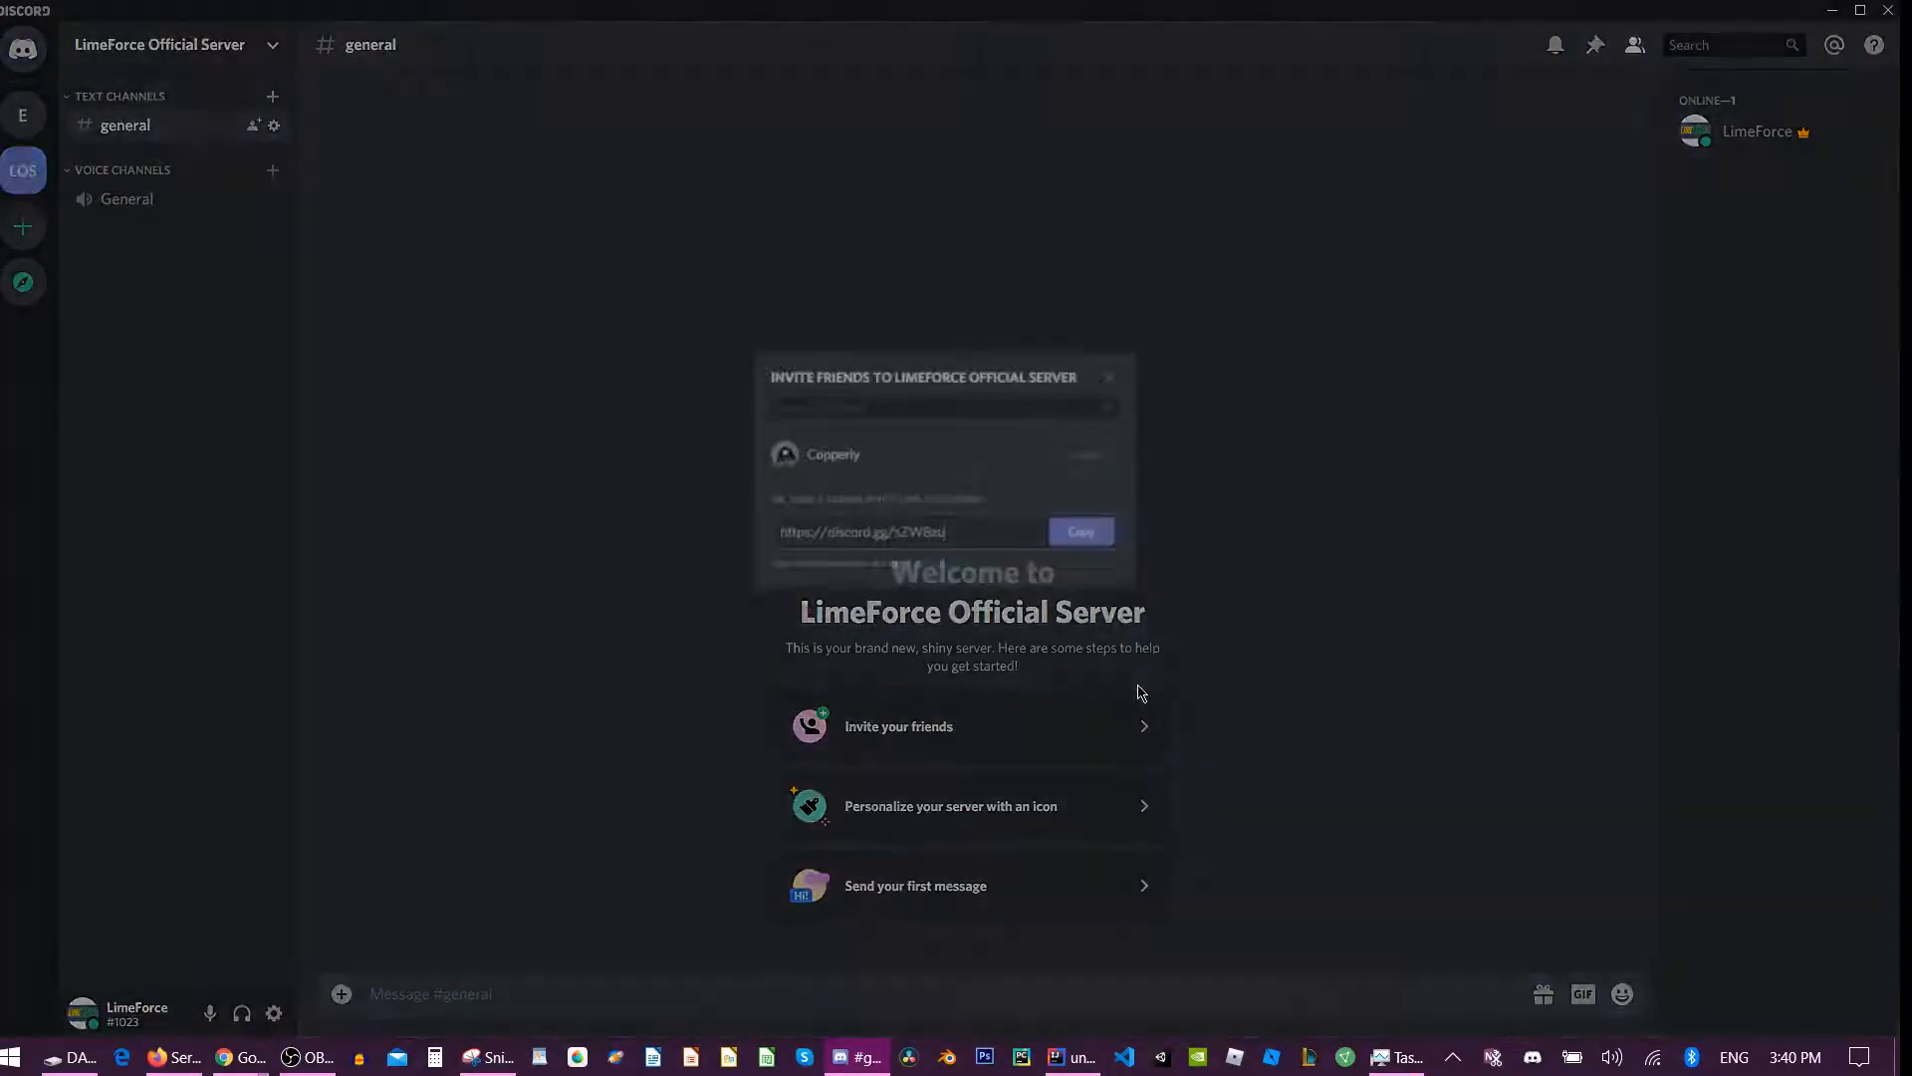
{"action": "left_click", "coordinate": [1133, 361]}
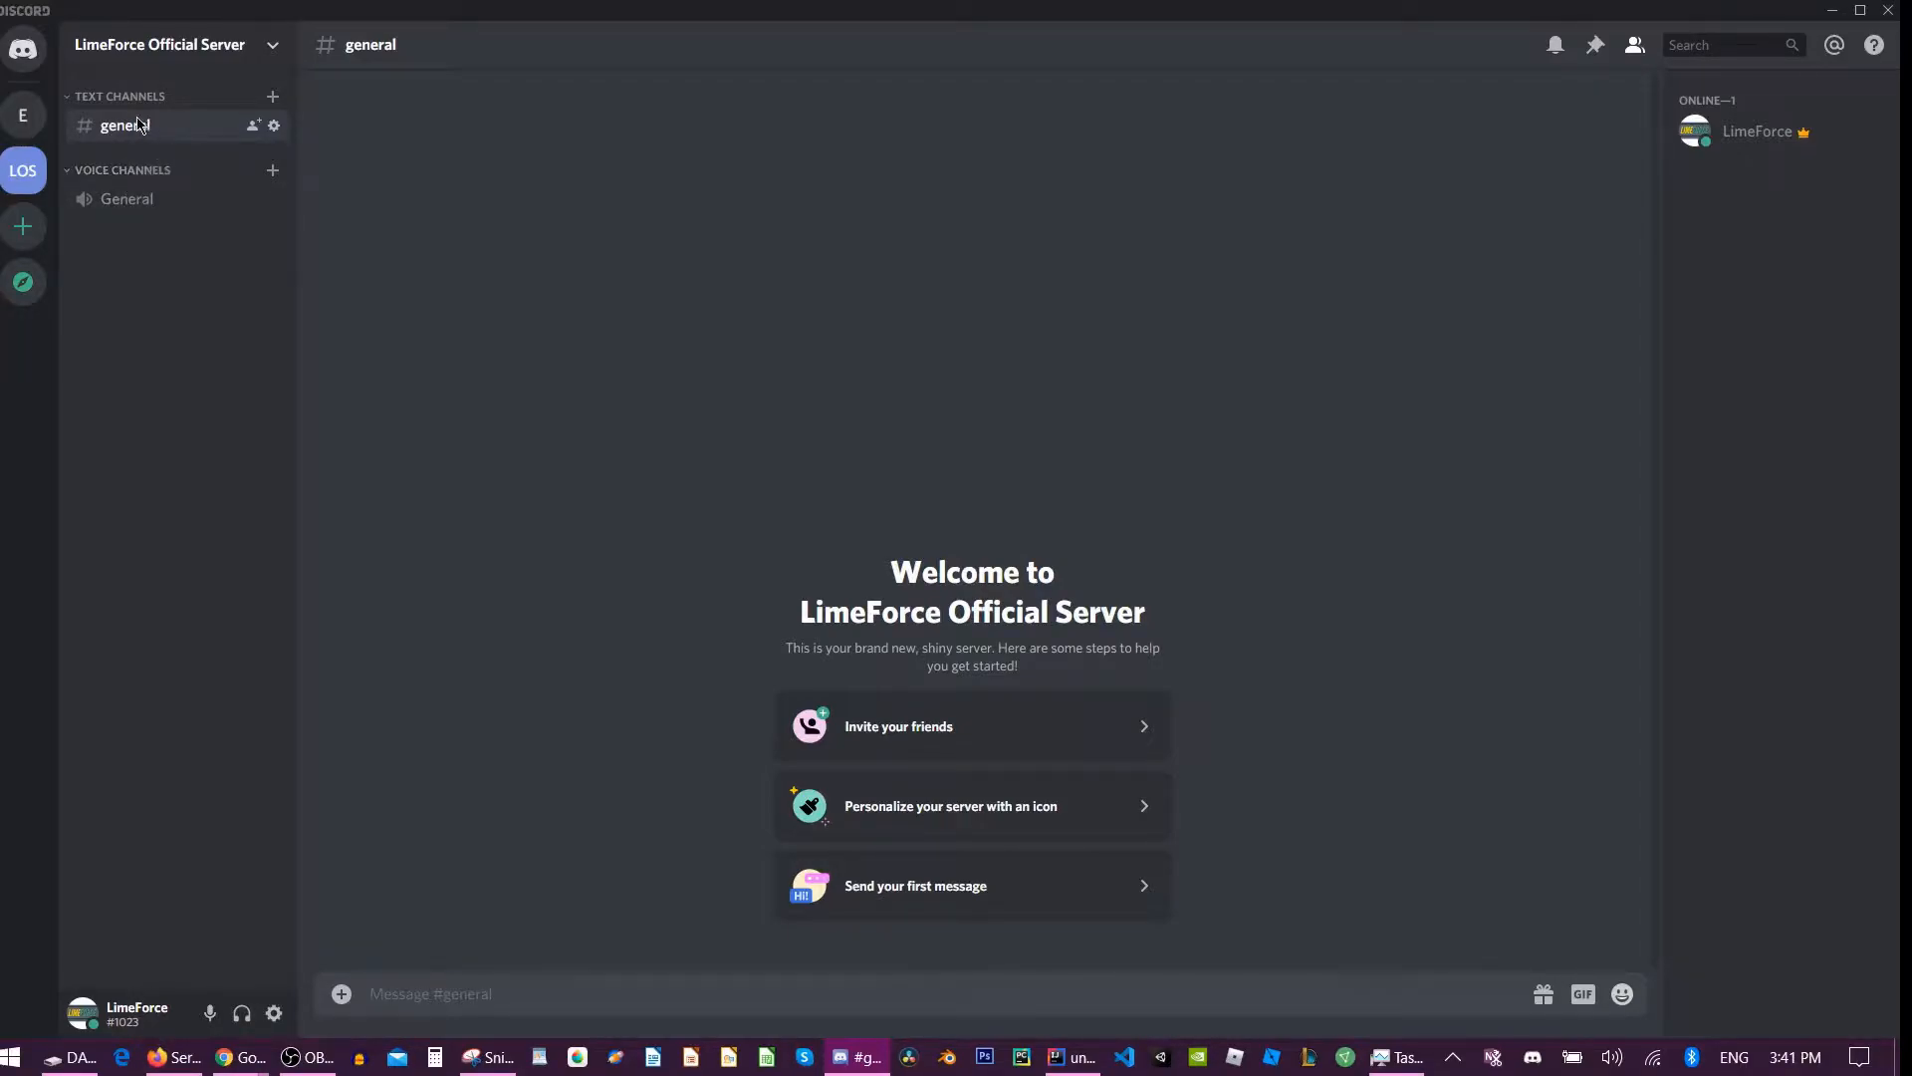
- Delete the default Text Channels category from the server
{"action": "right_click", "coordinate": [204, 103]}
{"action": "left_click", "coordinate": [289, 265]}
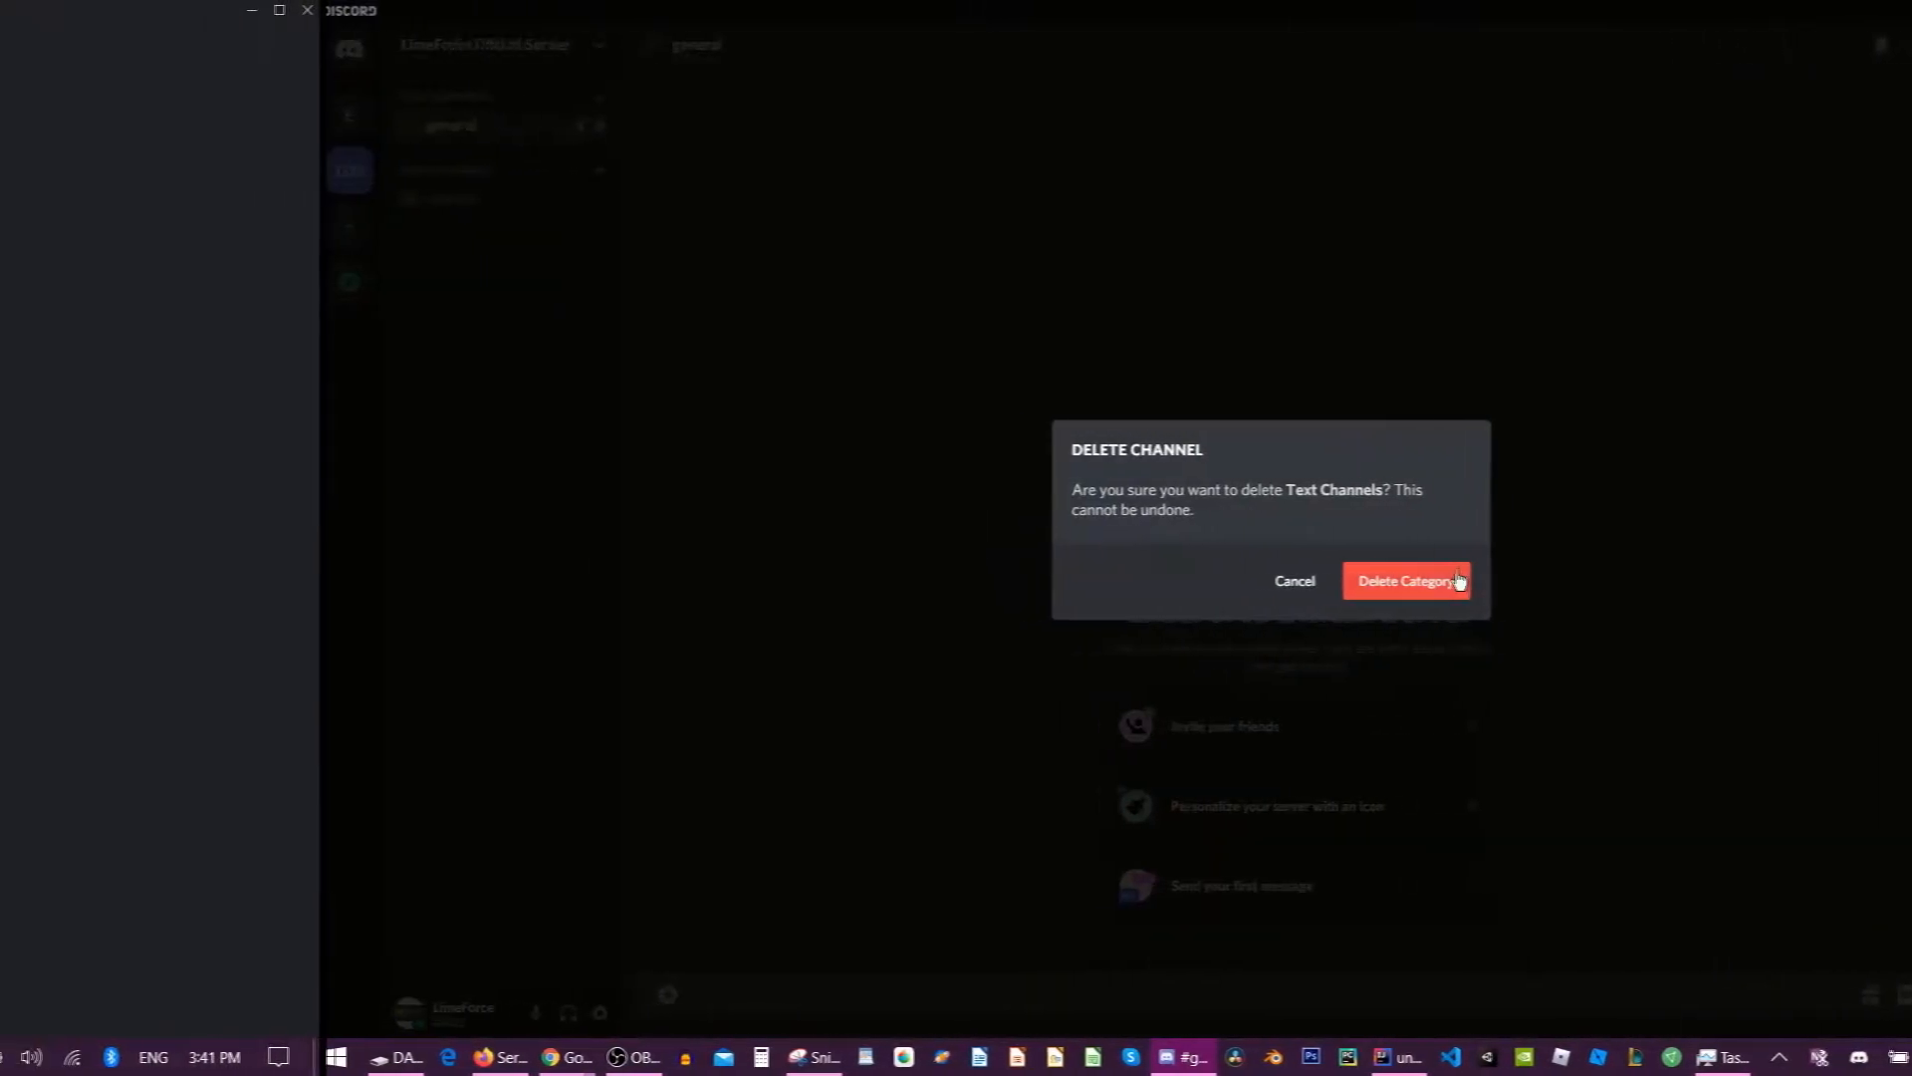
{"action": "left_click", "coordinate": [1453, 580]}
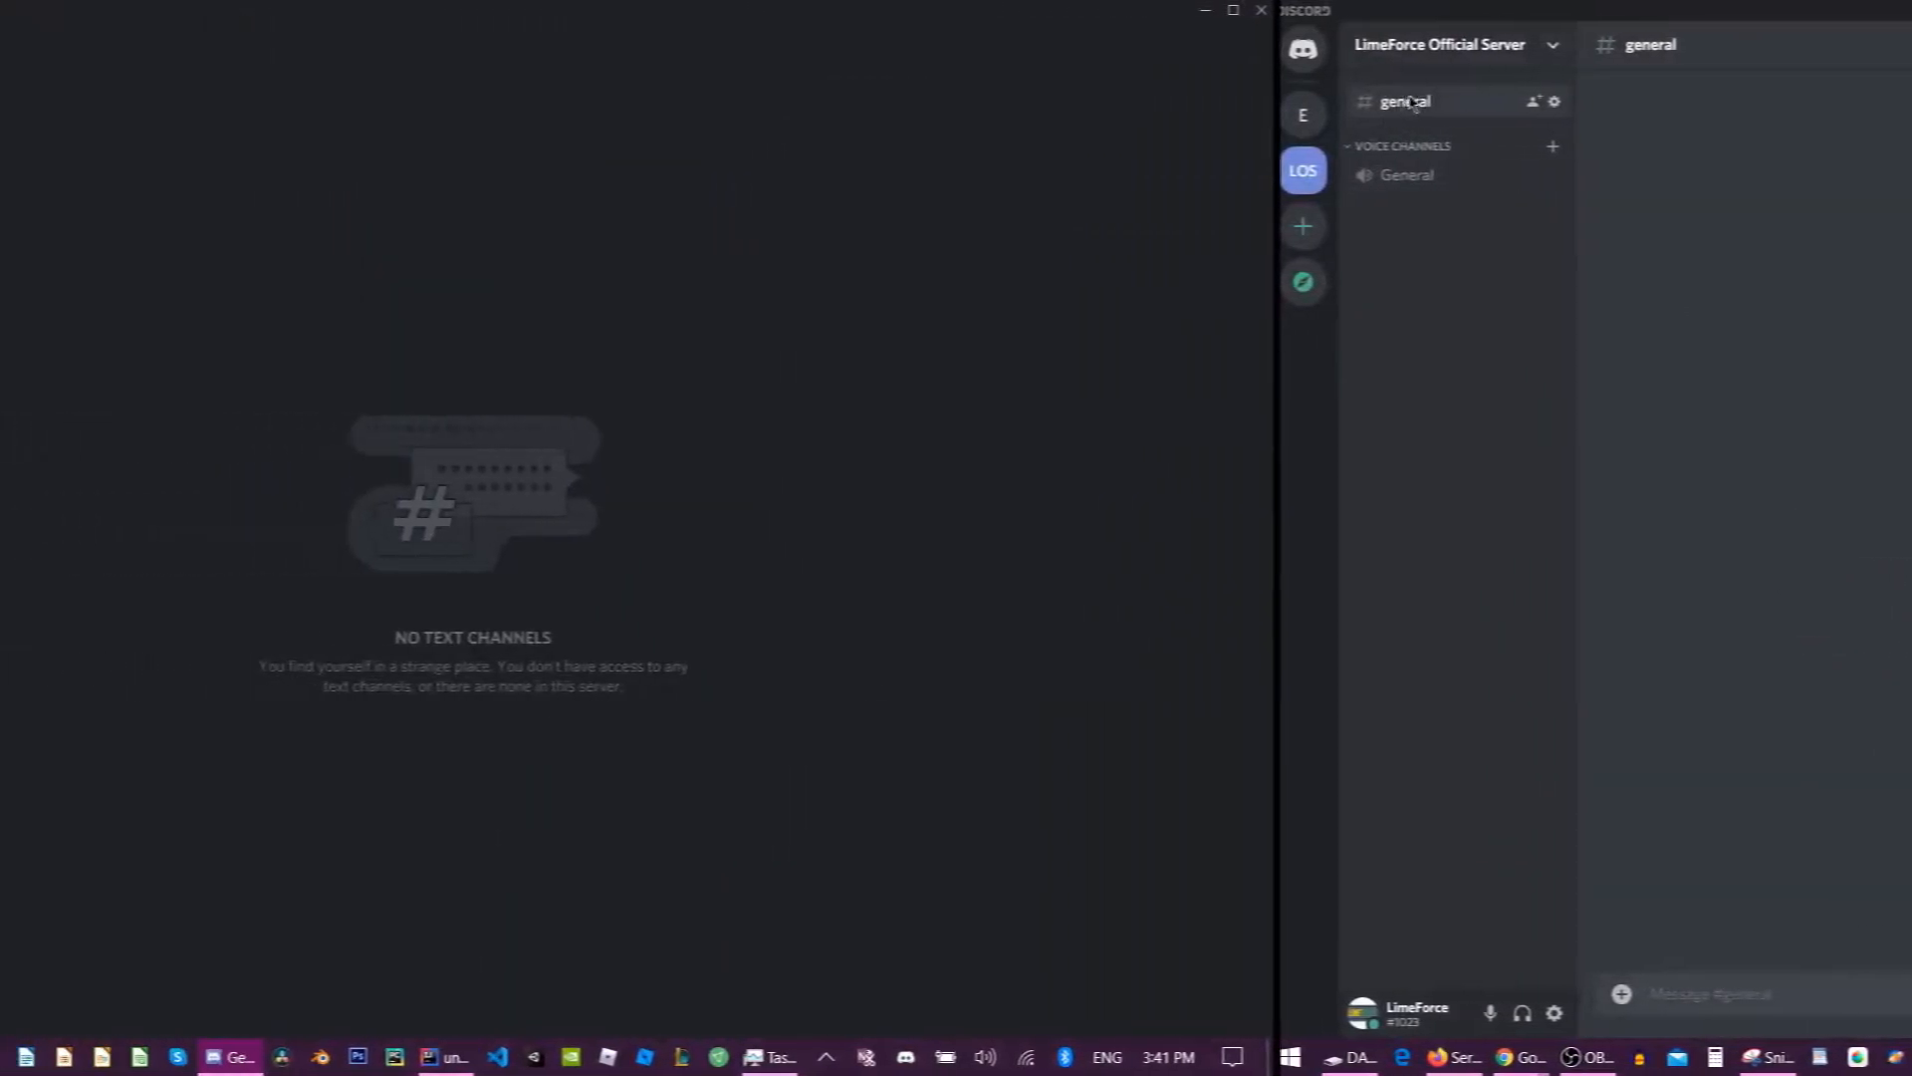
- Create a channel category named "Welcome" in the server
{"action": "left_click", "coordinate": [1544, 44]}
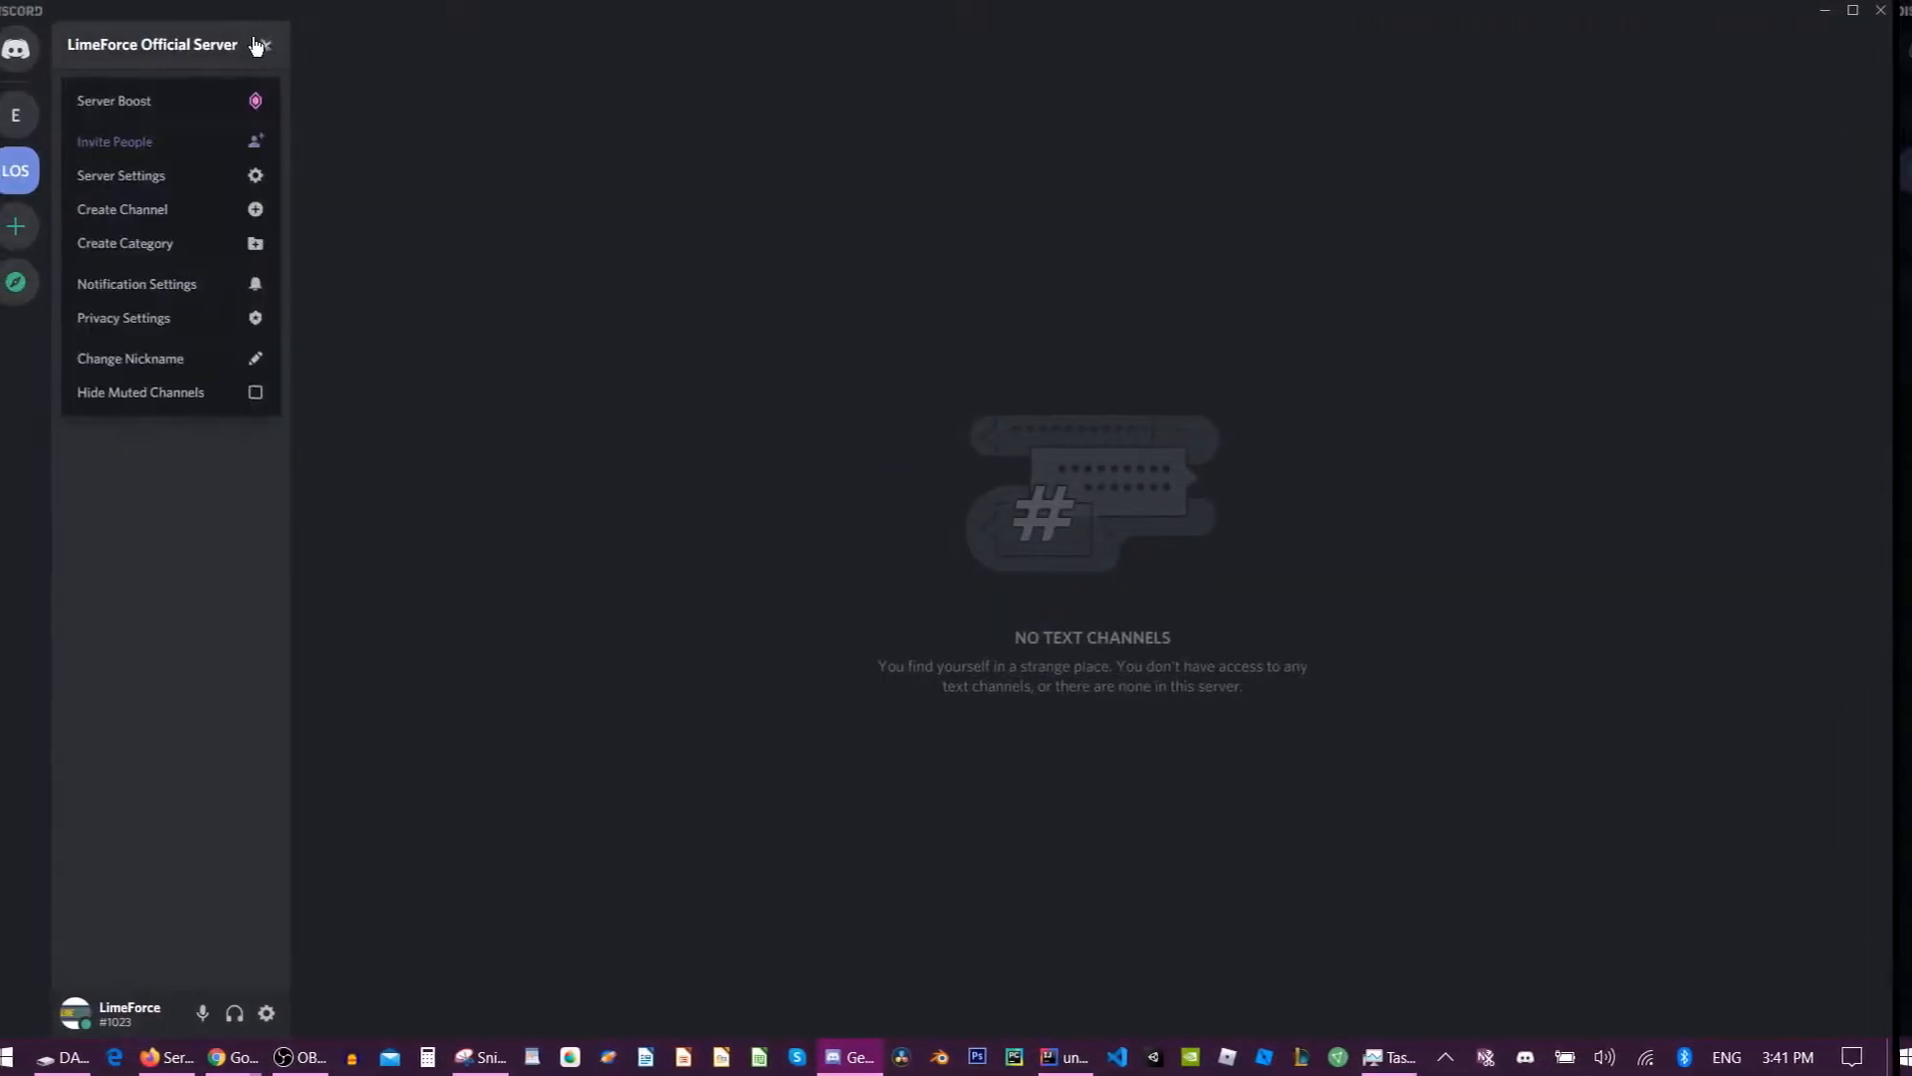
{"action": "left_click", "coordinate": [189, 237]}
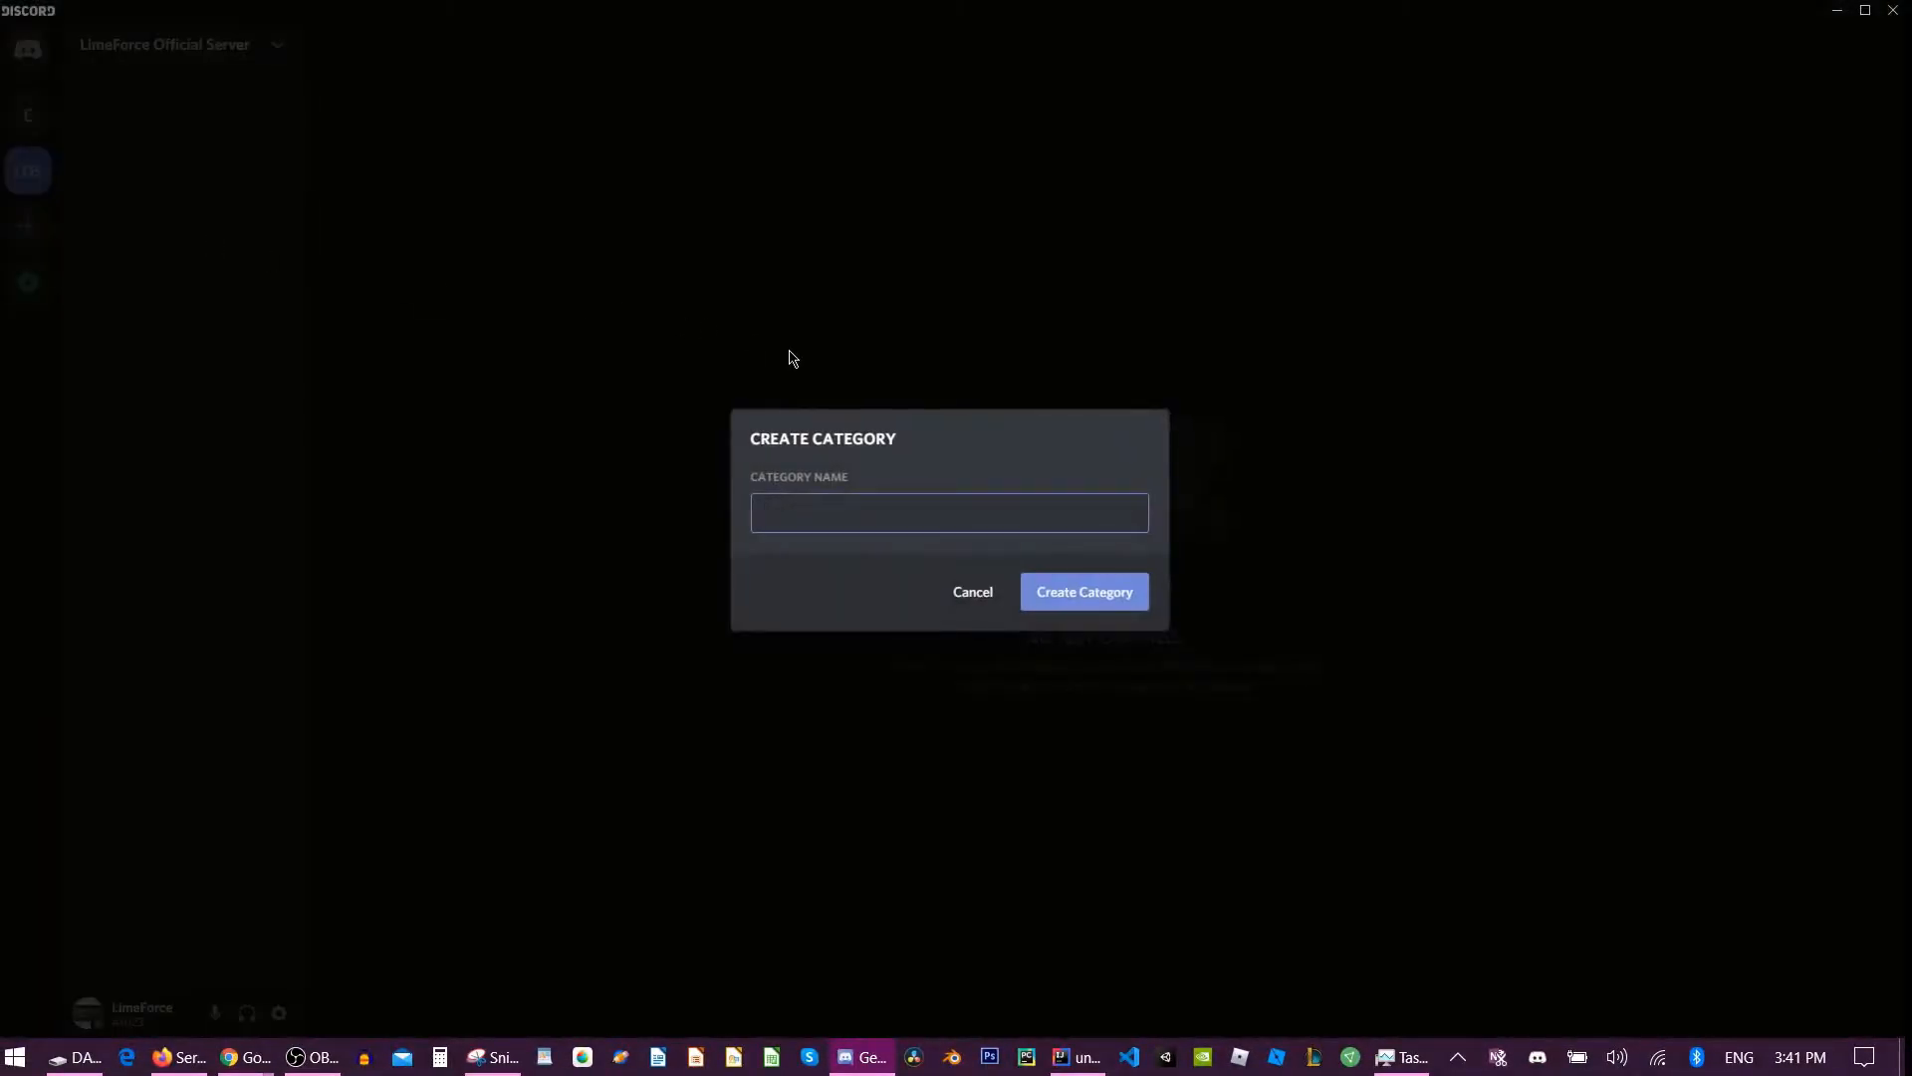
{"action": "type", "text": "Welcome"}
{"action": "left_click", "coordinate": [1072, 594]}
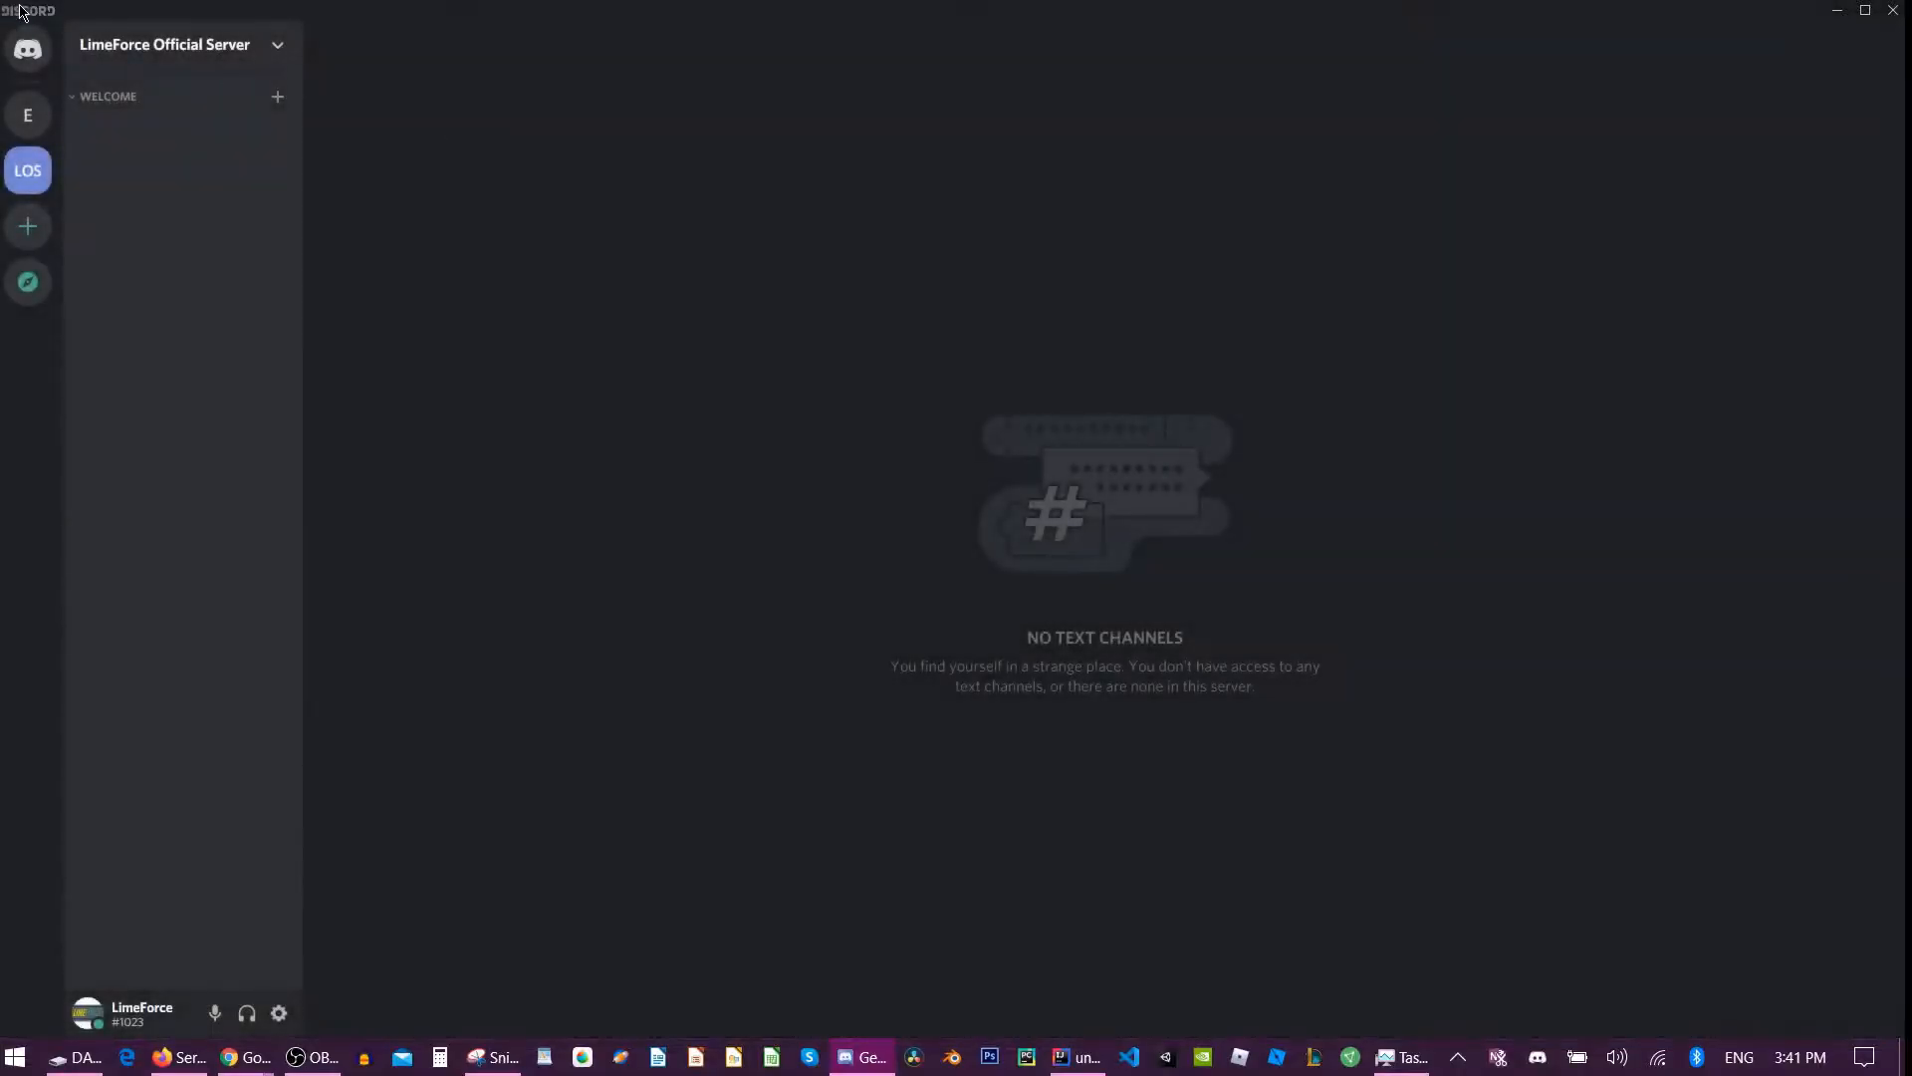
- Create a channel category named "Main" in the server
{"action": "left_click", "coordinate": [244, 46]}
{"action": "left_click", "coordinate": [196, 262]}
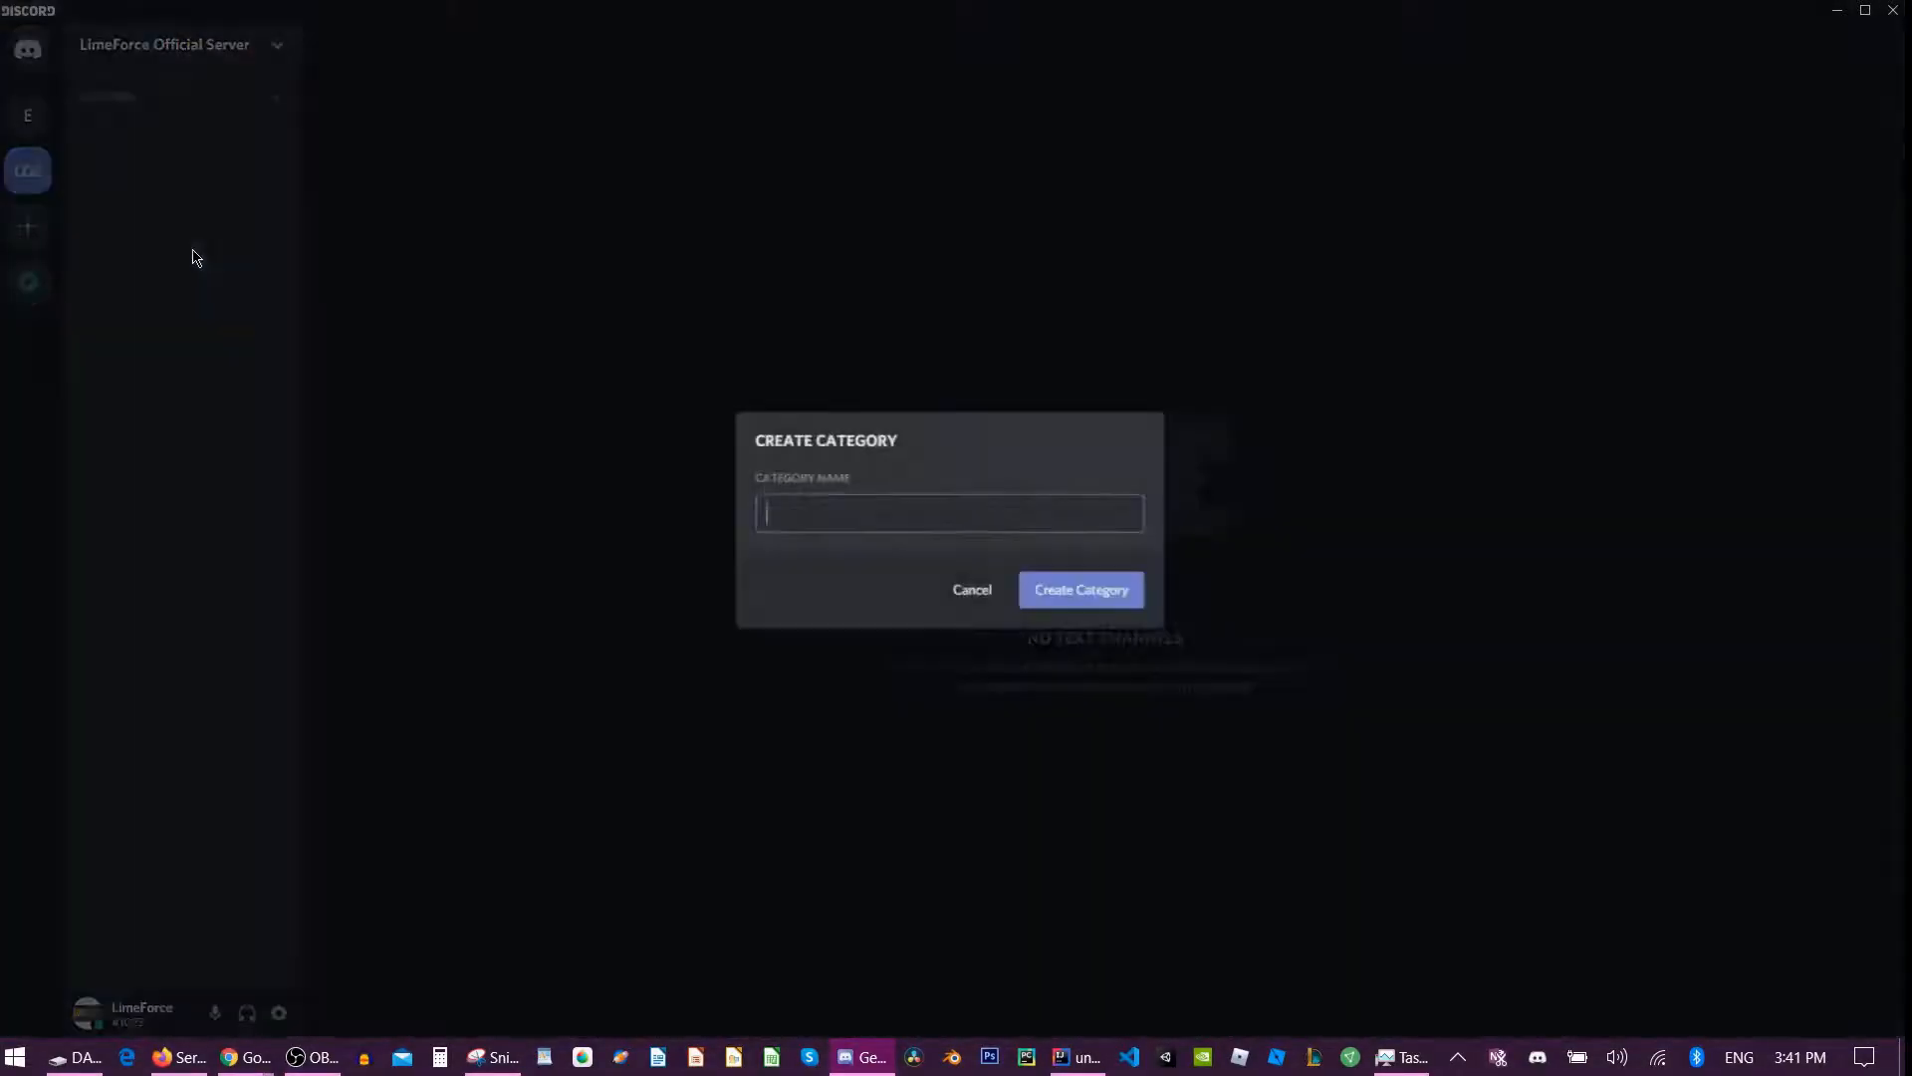
{"action": "type", "text": "Mainh"}
{"action": "left_click", "coordinate": [1063, 610]}
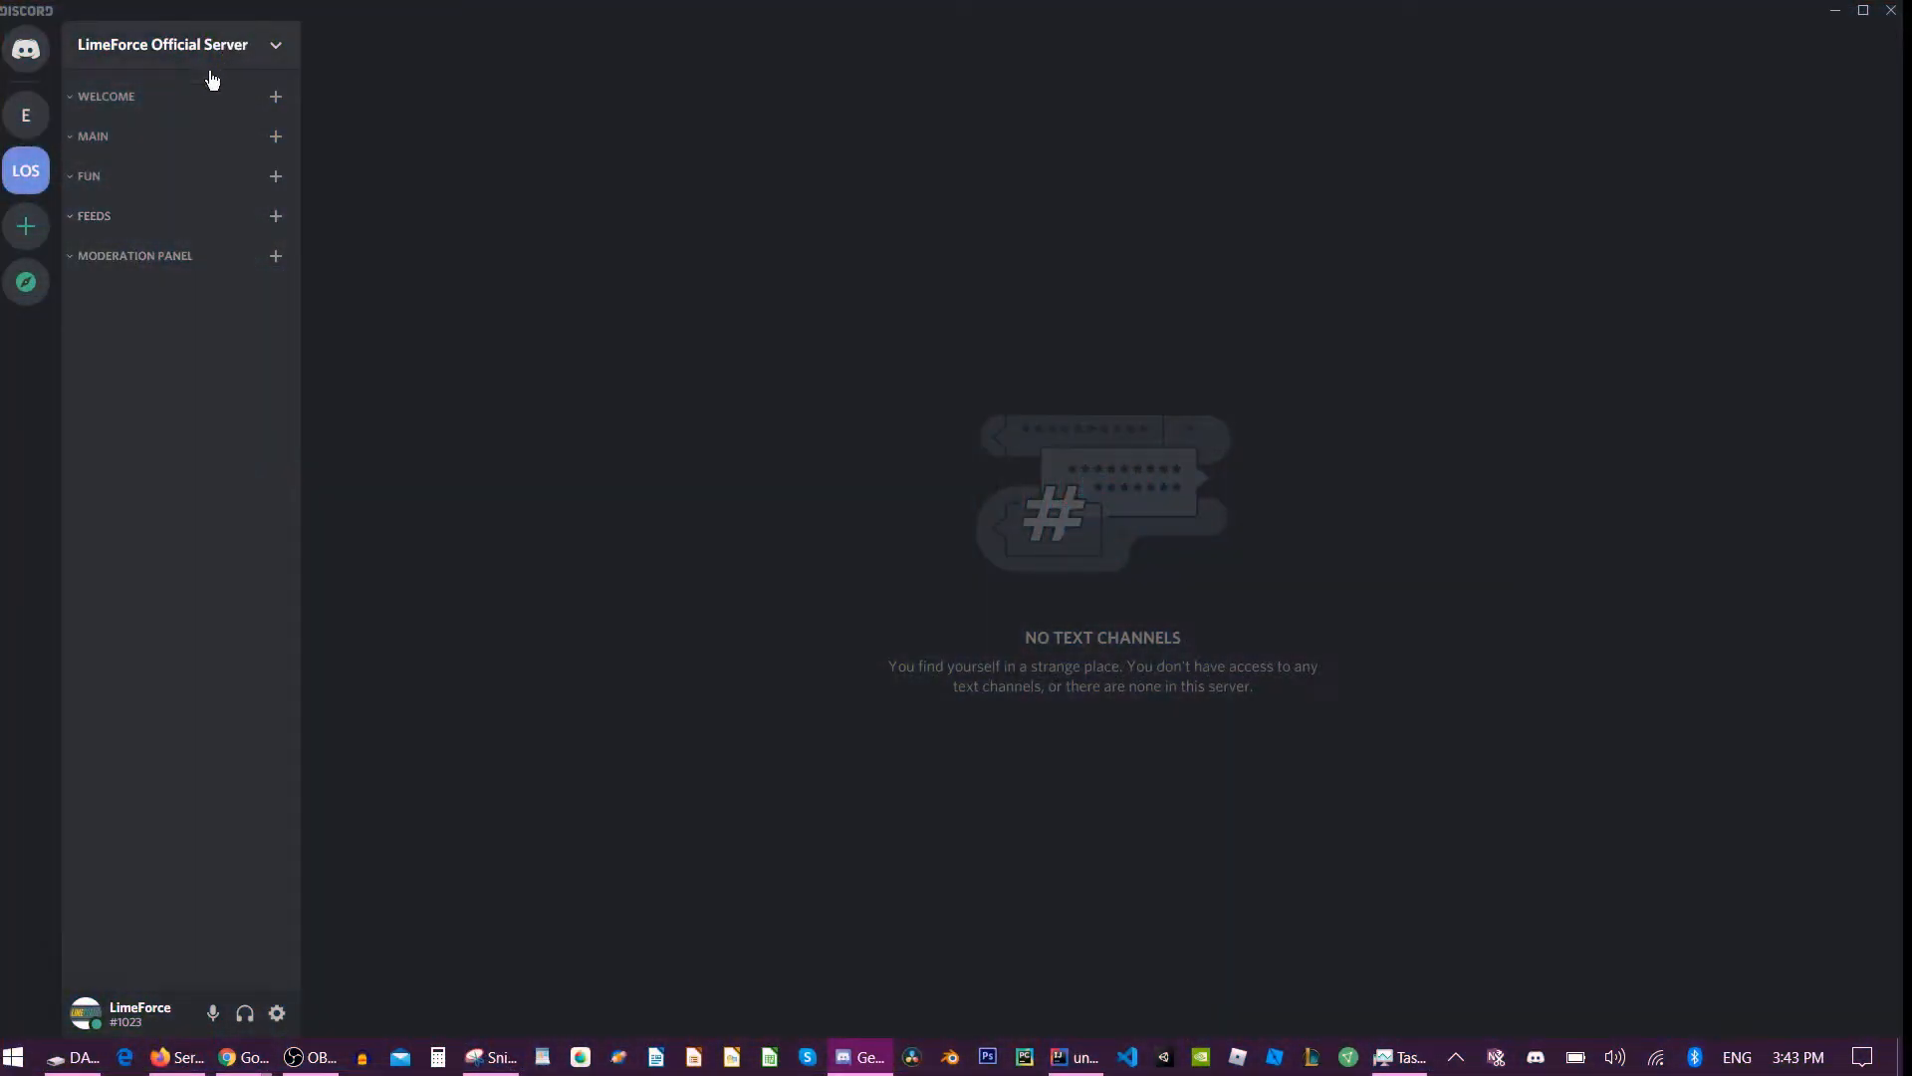
- Add two text channels named "welcome" and "rules" to the Welcome category
{"action": "left_click", "coordinate": [276, 99]}
{"action": "type", "text": "welcome"}
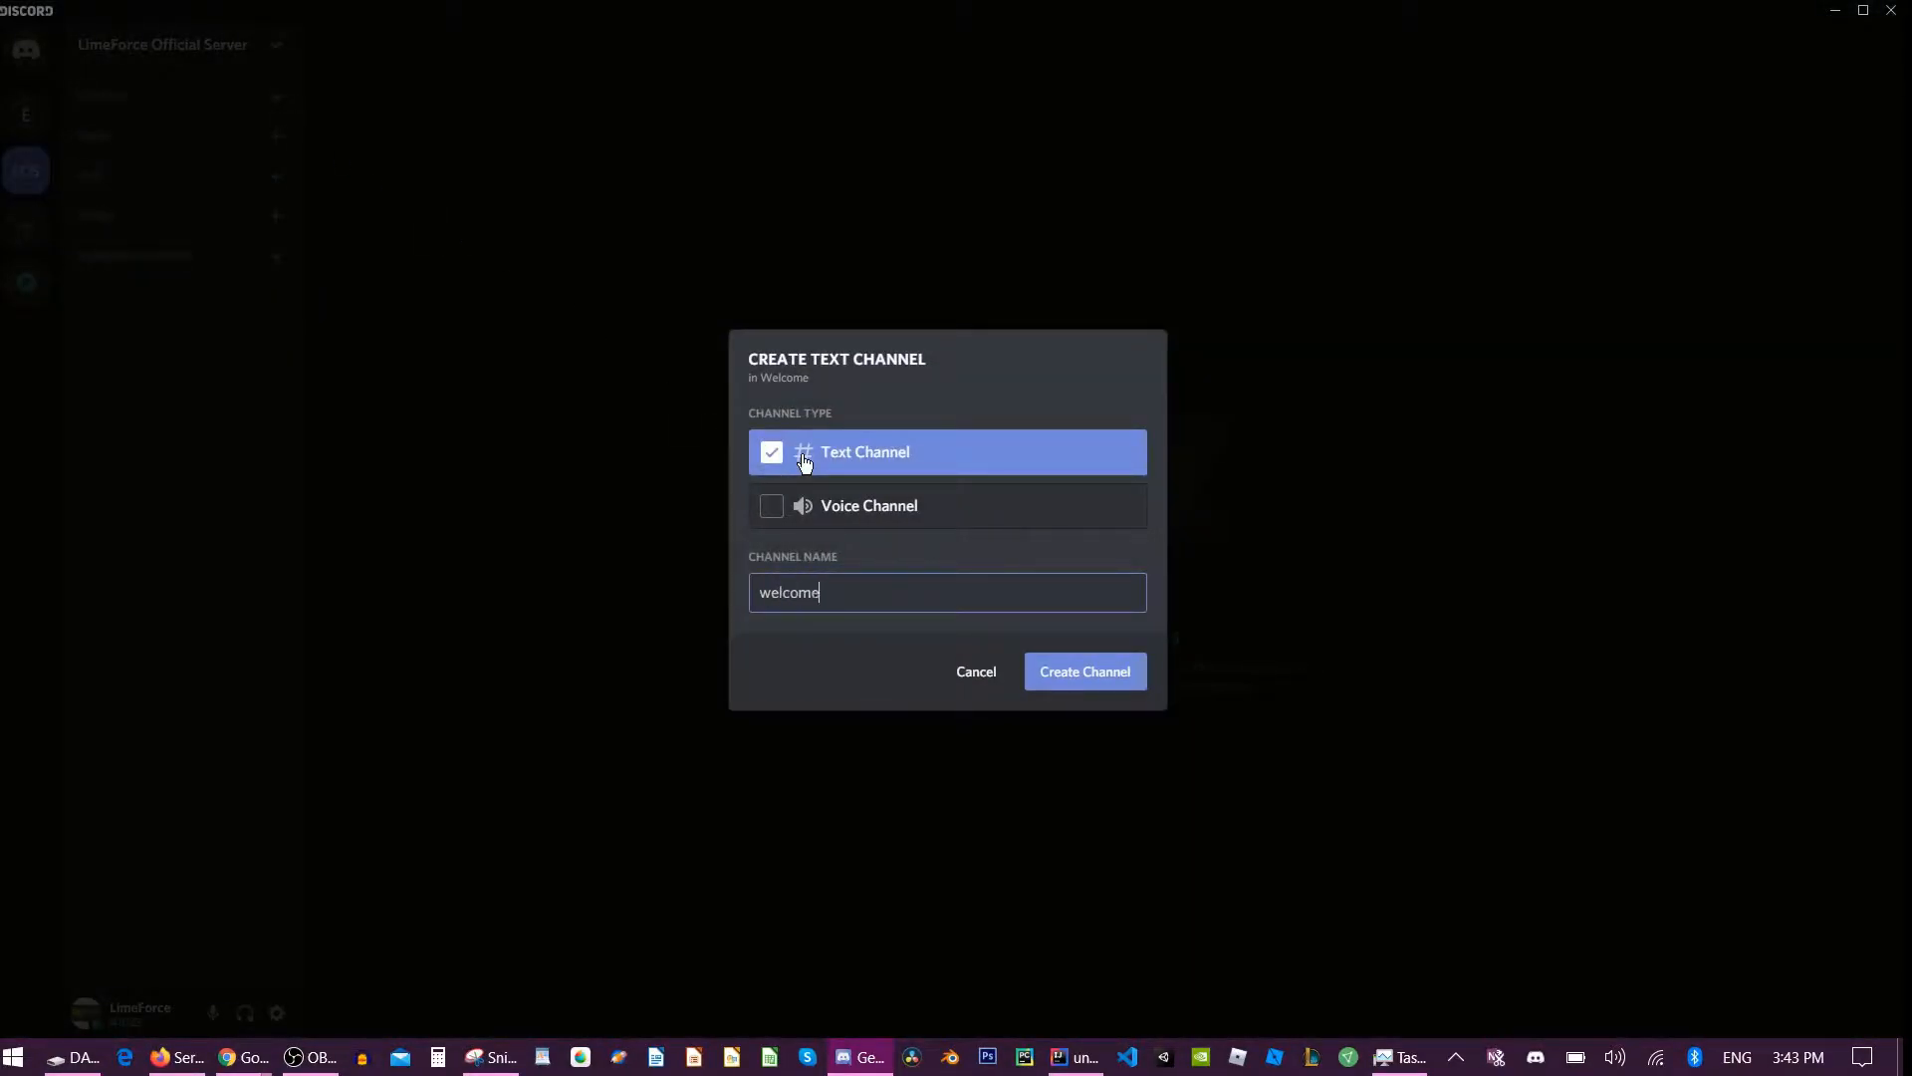
{"action": "left_click", "coordinate": [1079, 681]}
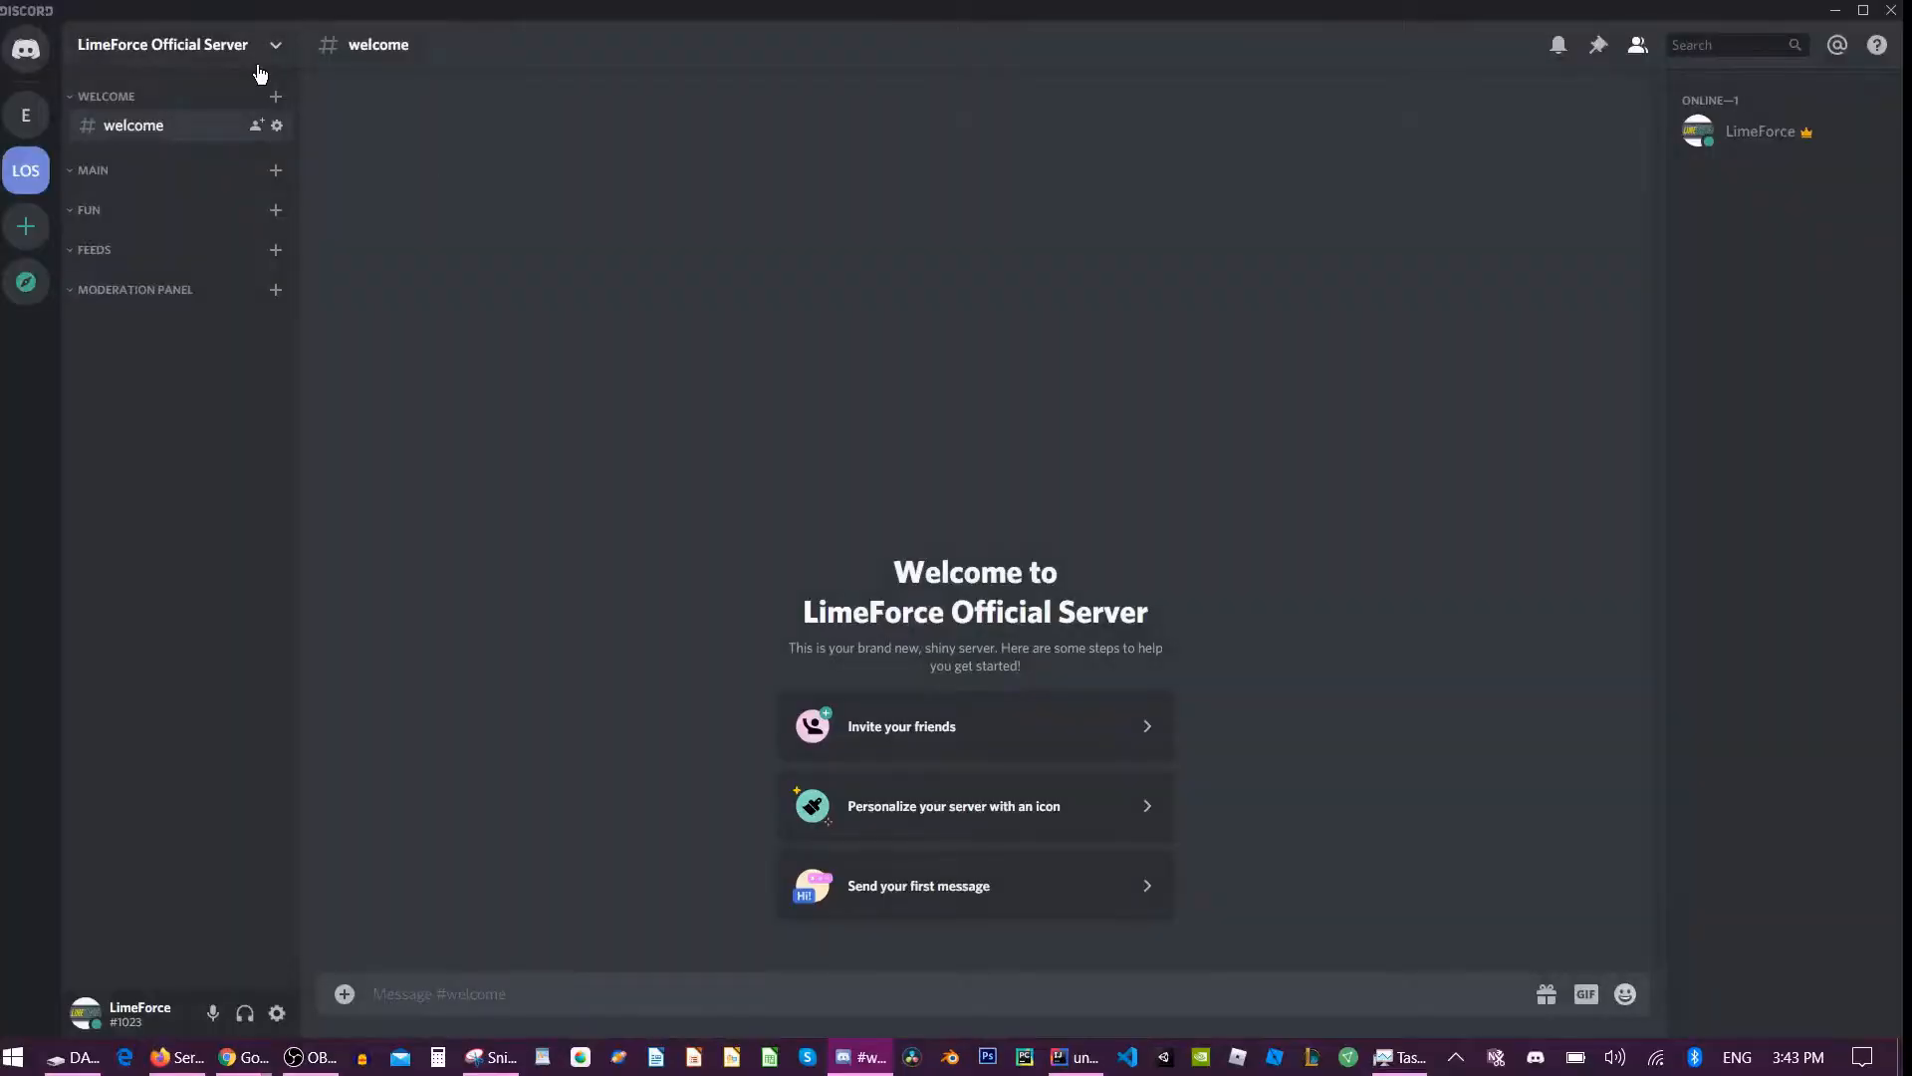
{"action": "left_click", "coordinate": [276, 98]}
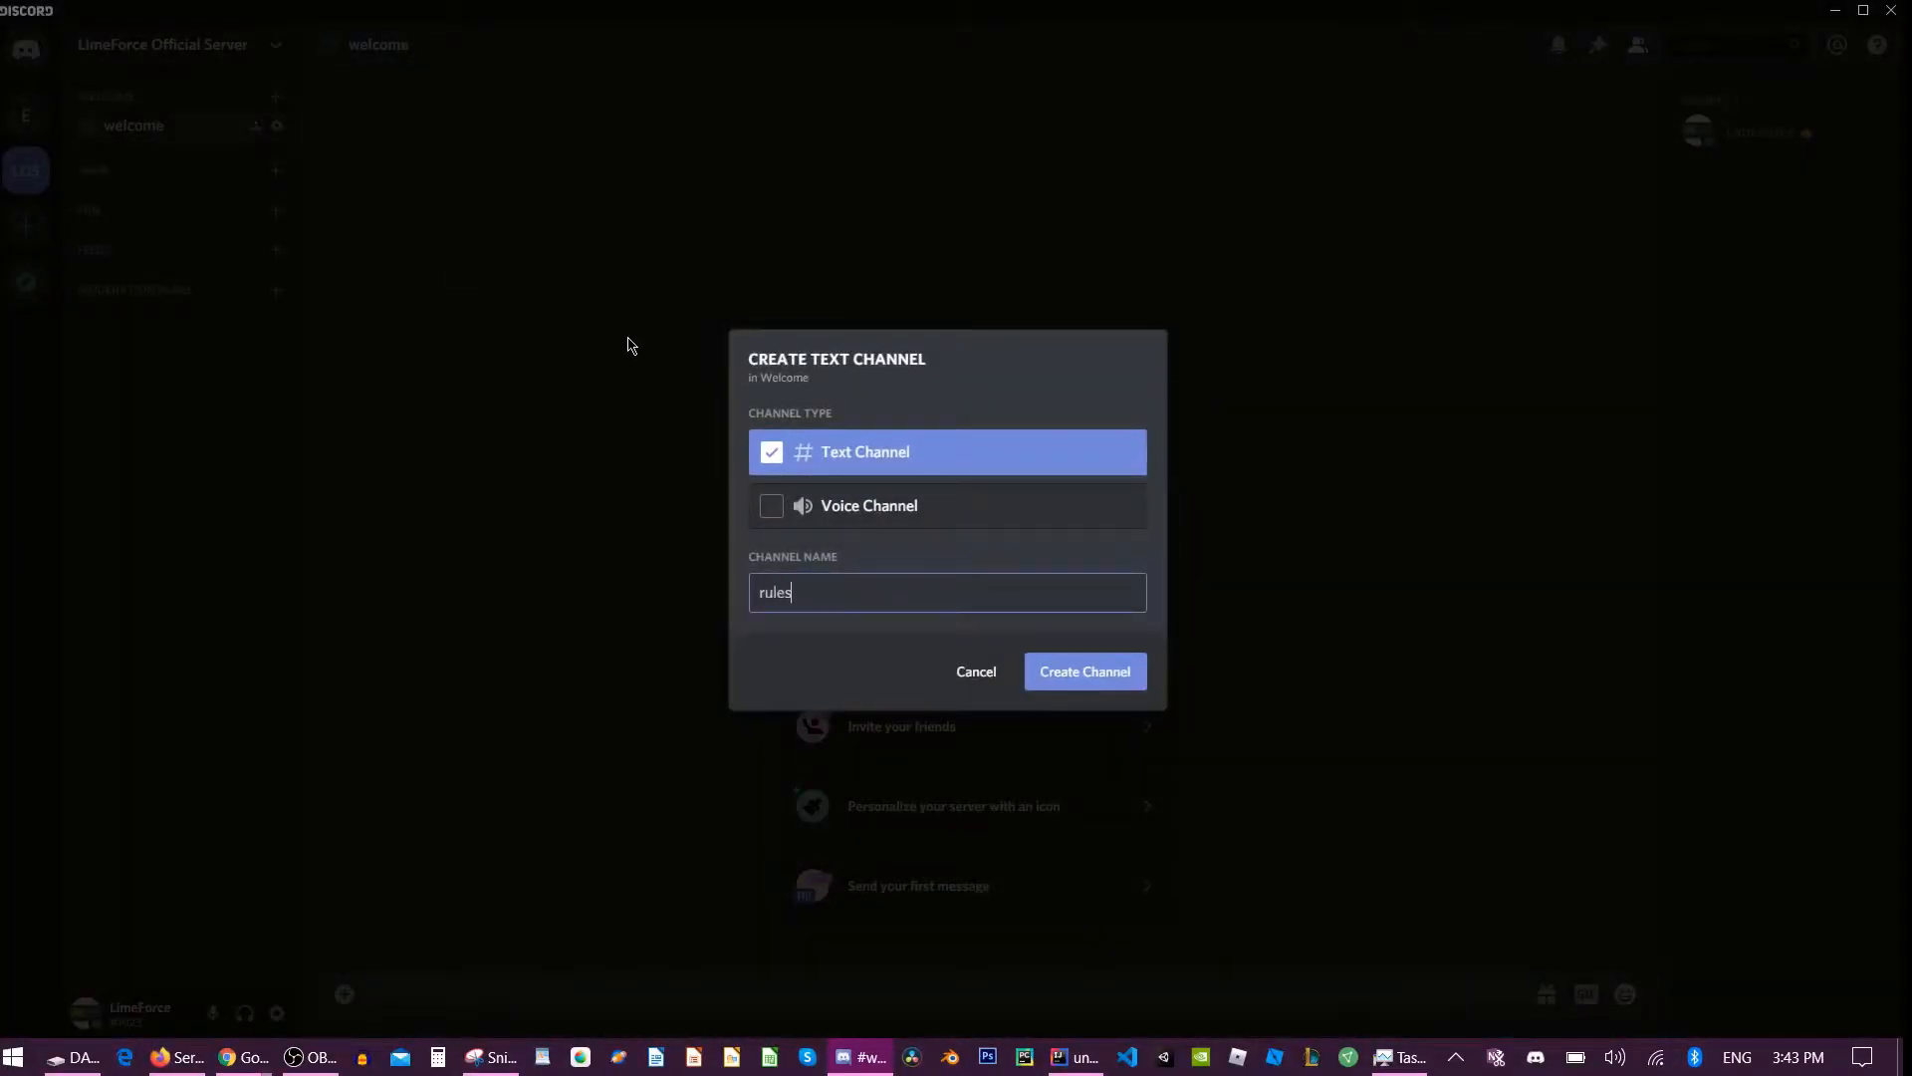
{"action": "left_click", "coordinate": [1068, 674]}
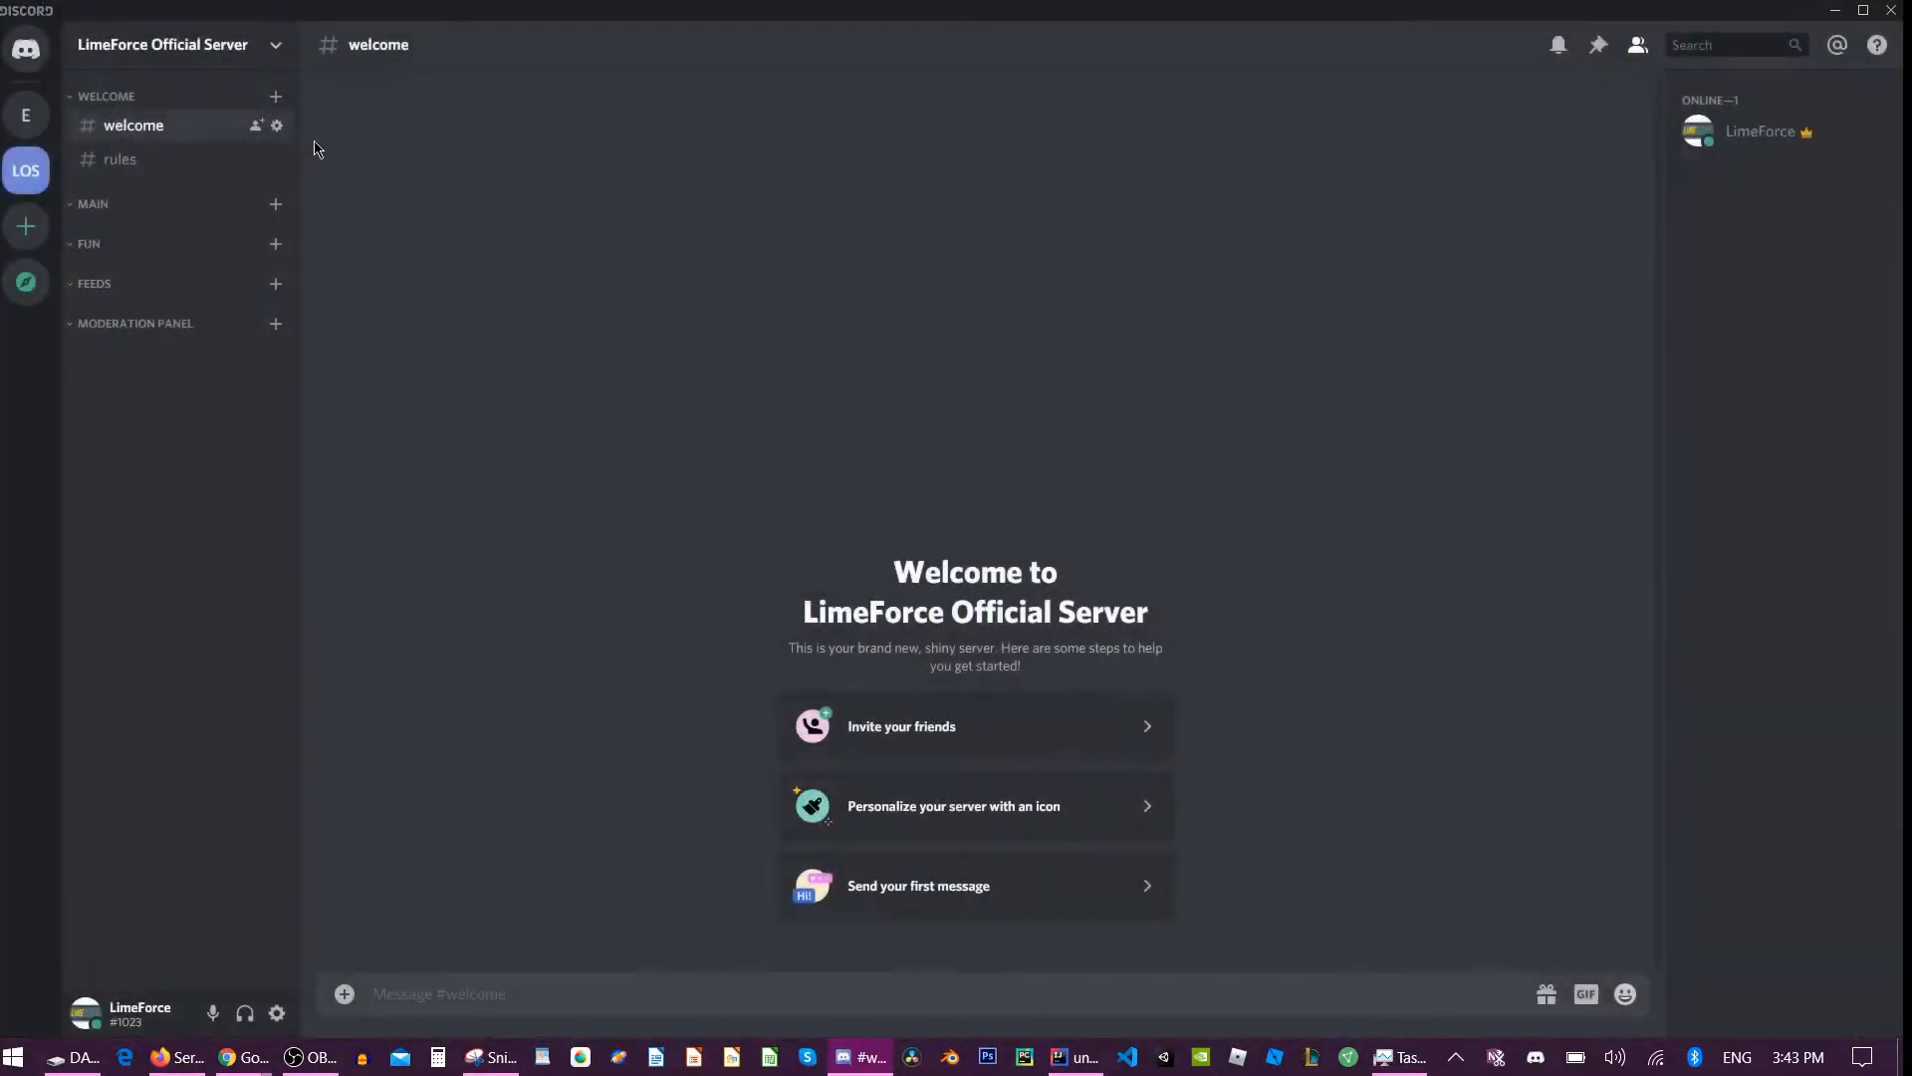
- Add two text channels named "announcements" and "verification" to the Welcome category
{"action": "left_click", "coordinate": [276, 97]}
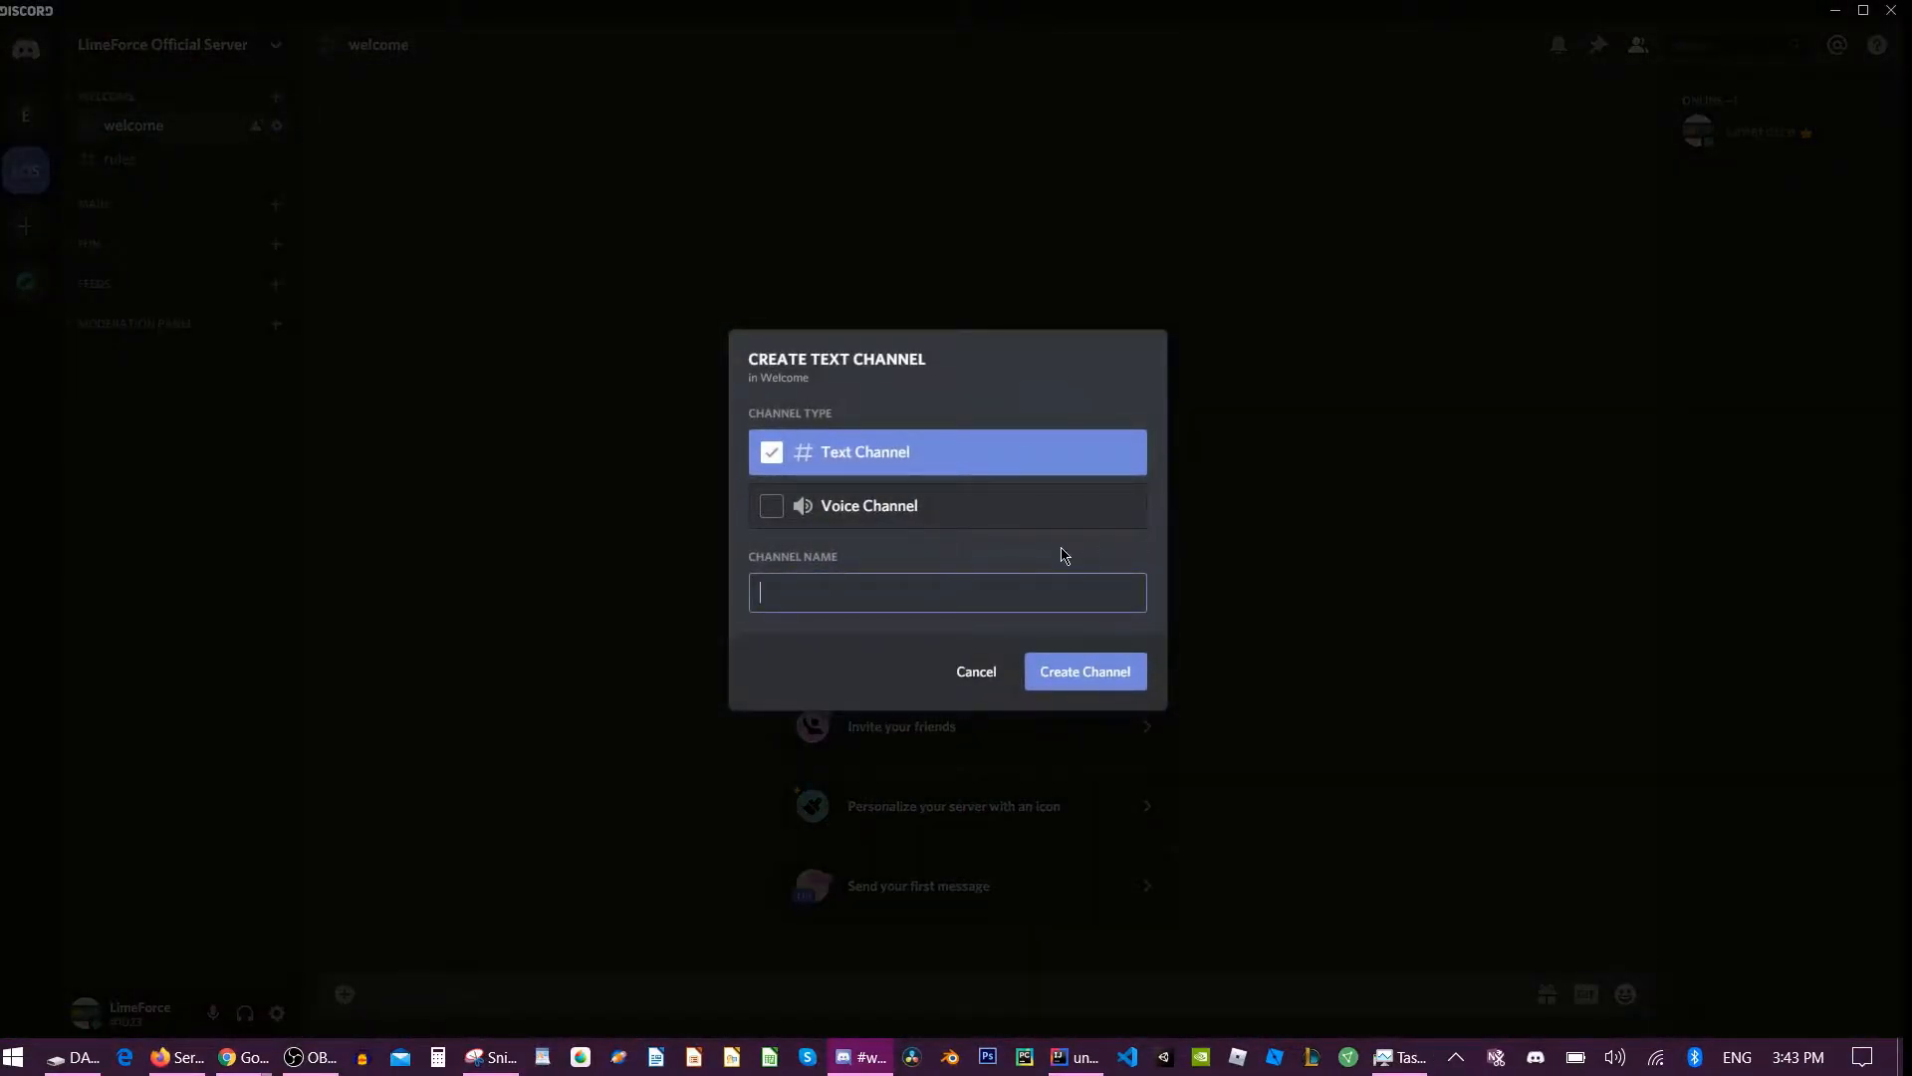
{"action": "type", "text": "announcements"}
{"action": "left_click", "coordinate": [1058, 673]}
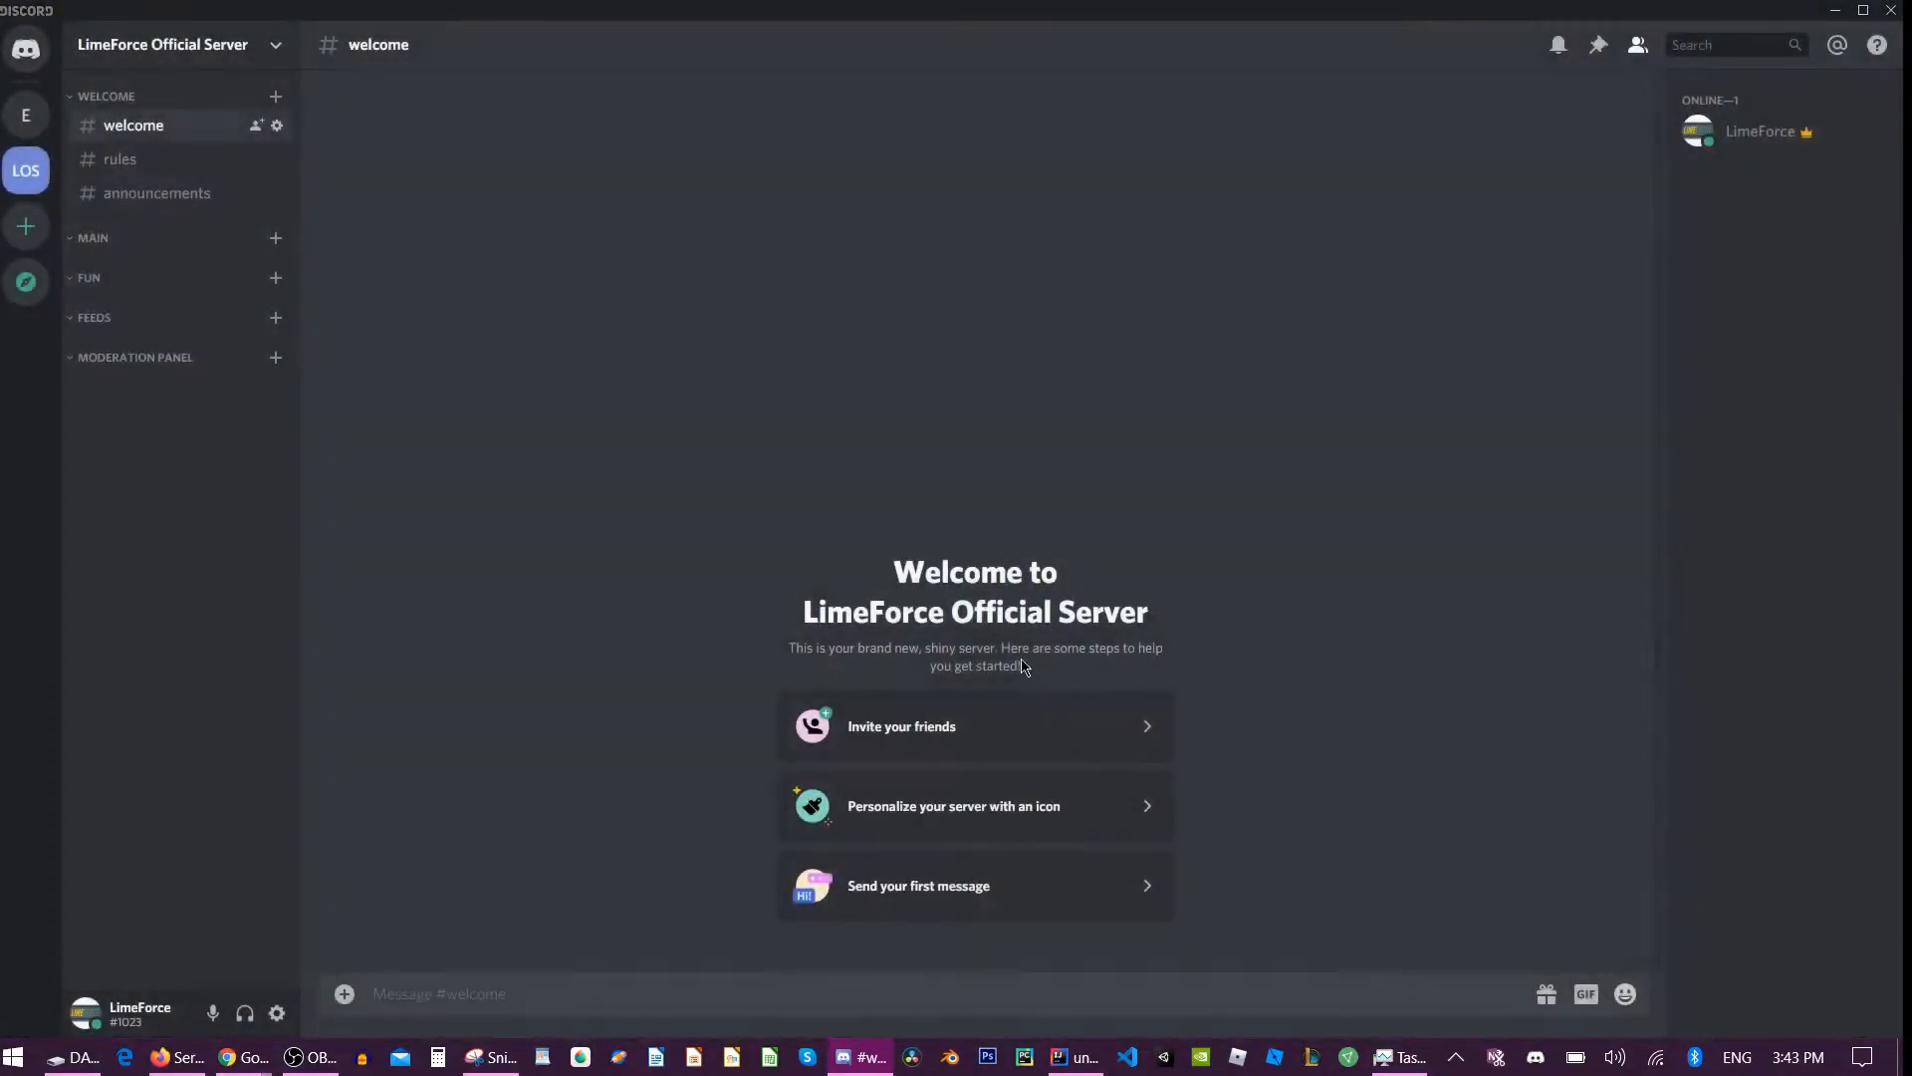
{"action": "left_click", "coordinate": [275, 96]}
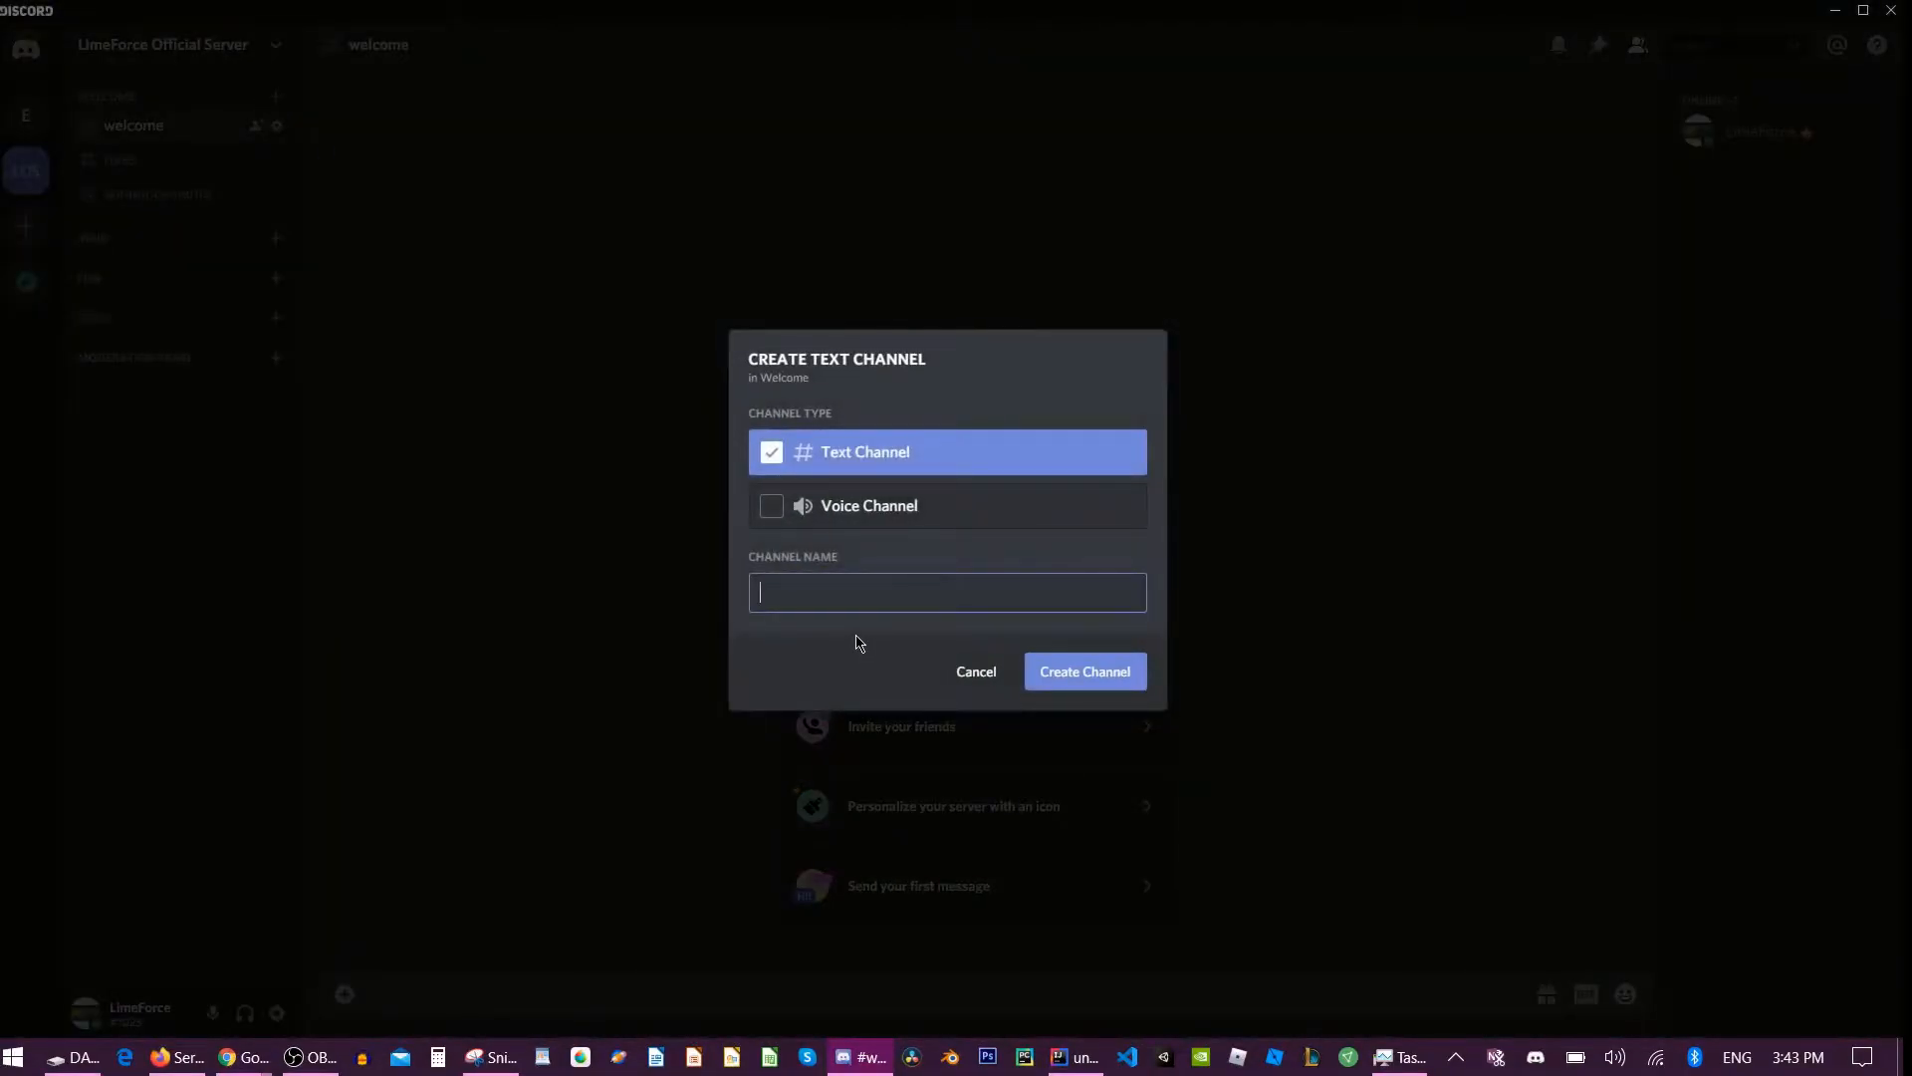
{"action": "type", "text": "verification"}
{"action": "left_click", "coordinate": [1110, 685]}
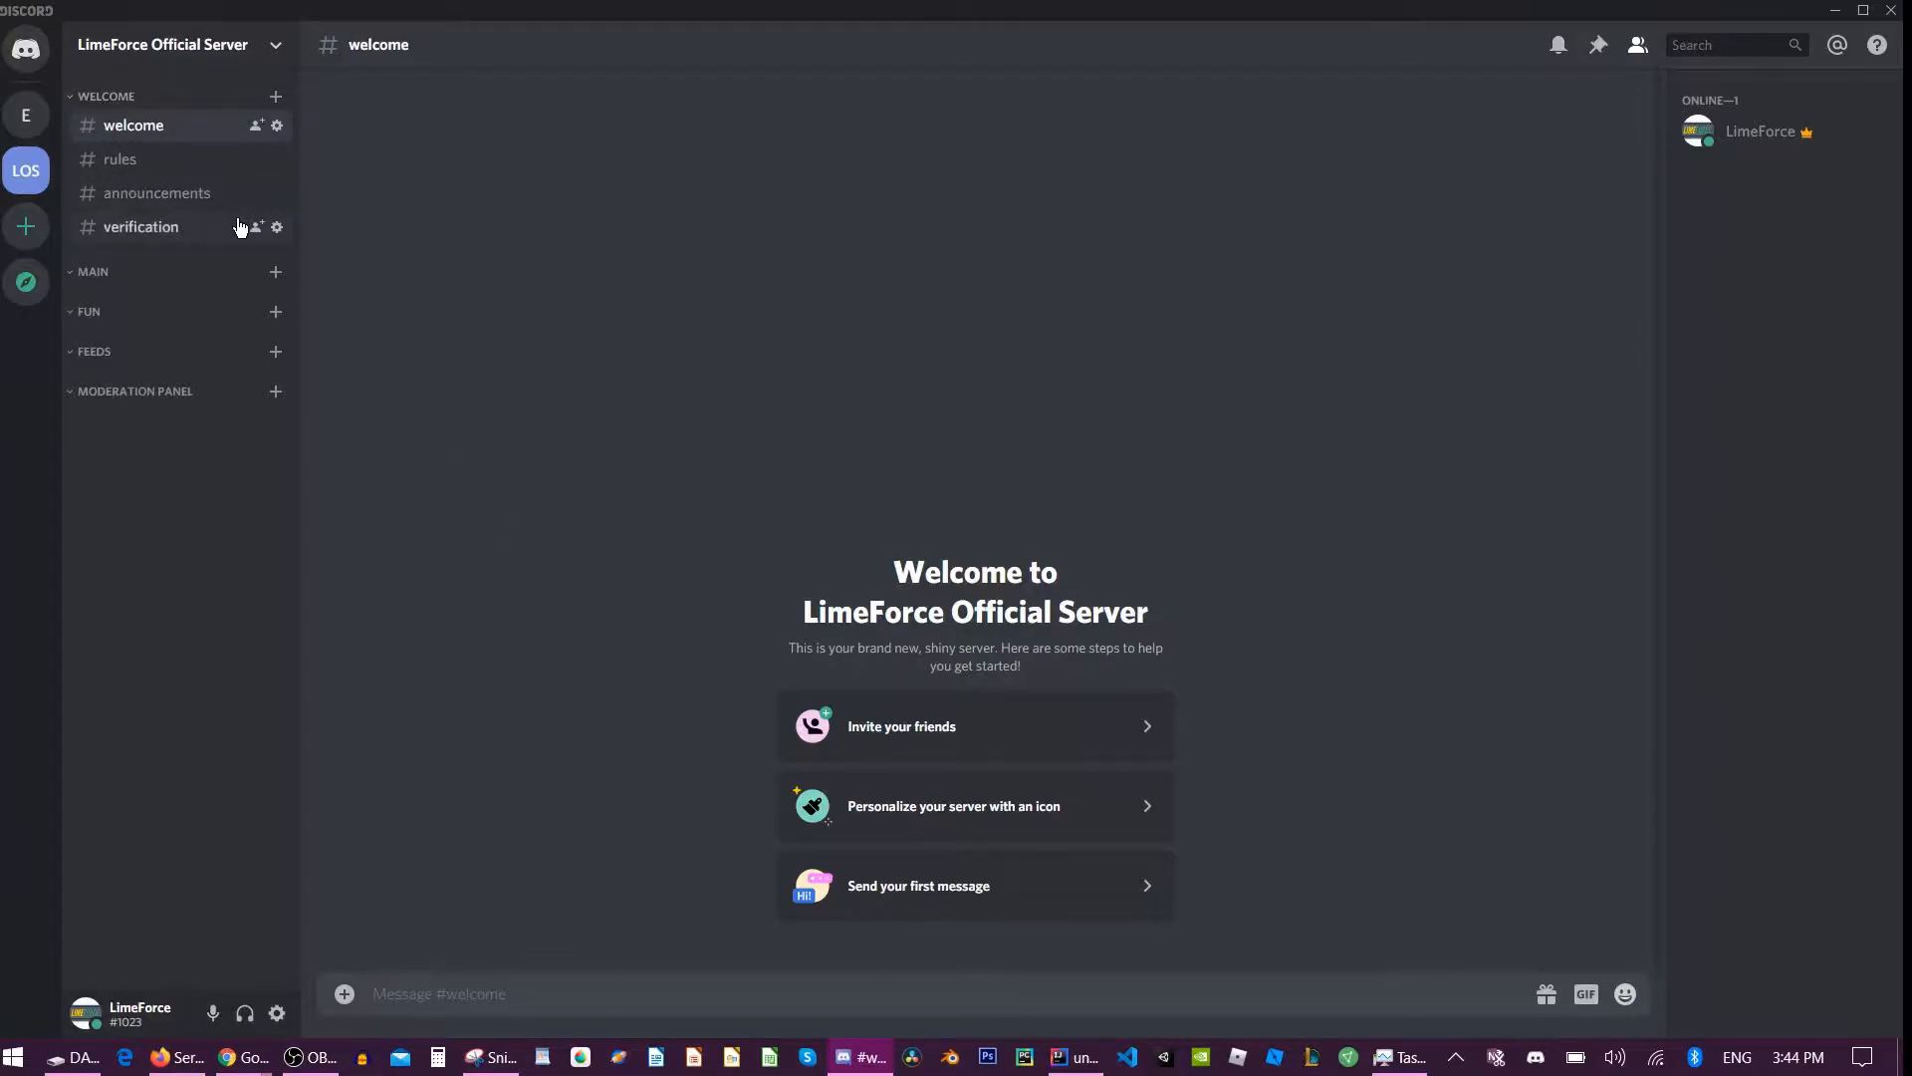
- Add a text channel named "verification-help" to the Welcome category
{"action": "left_click", "coordinate": [276, 97]}
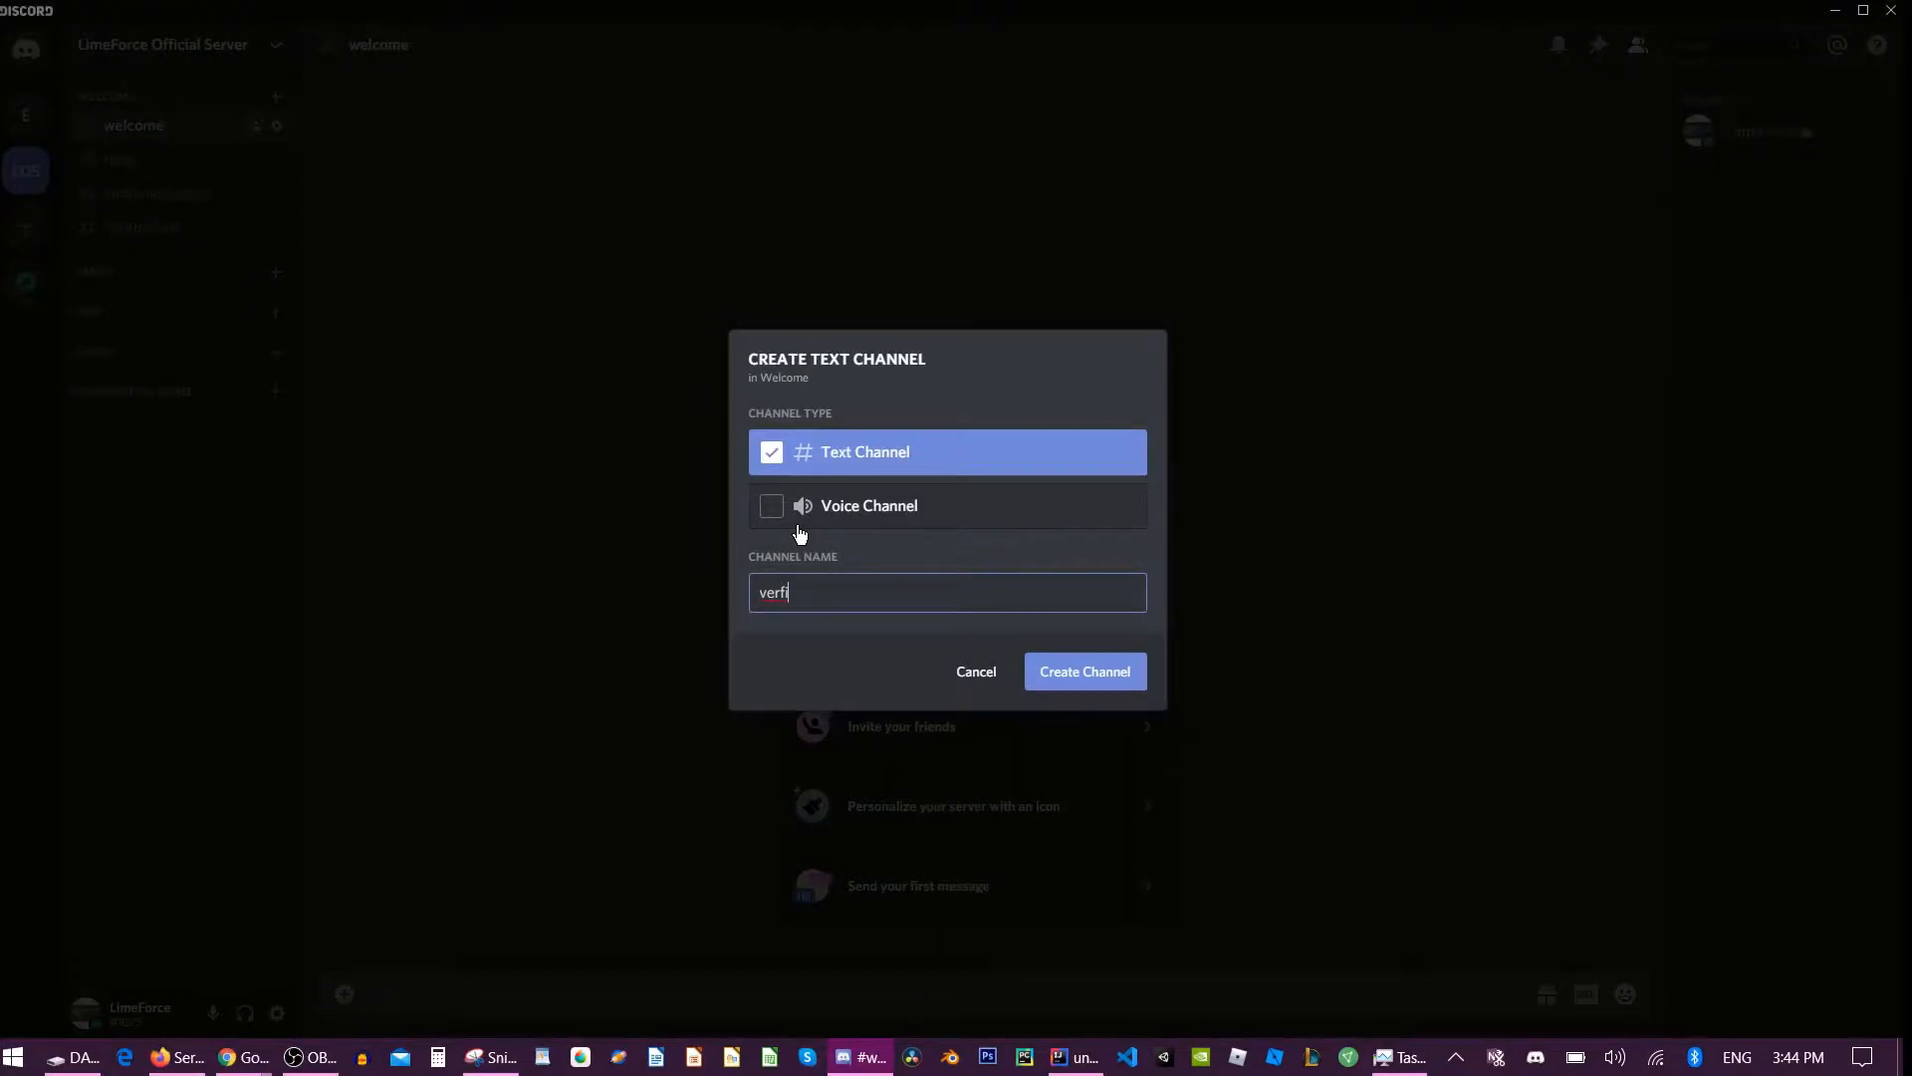
{"action": "type", "text": "verfication-he"}
{"action": "type", "text": "i"}
{"action": "left_click", "coordinate": [1064, 683]}
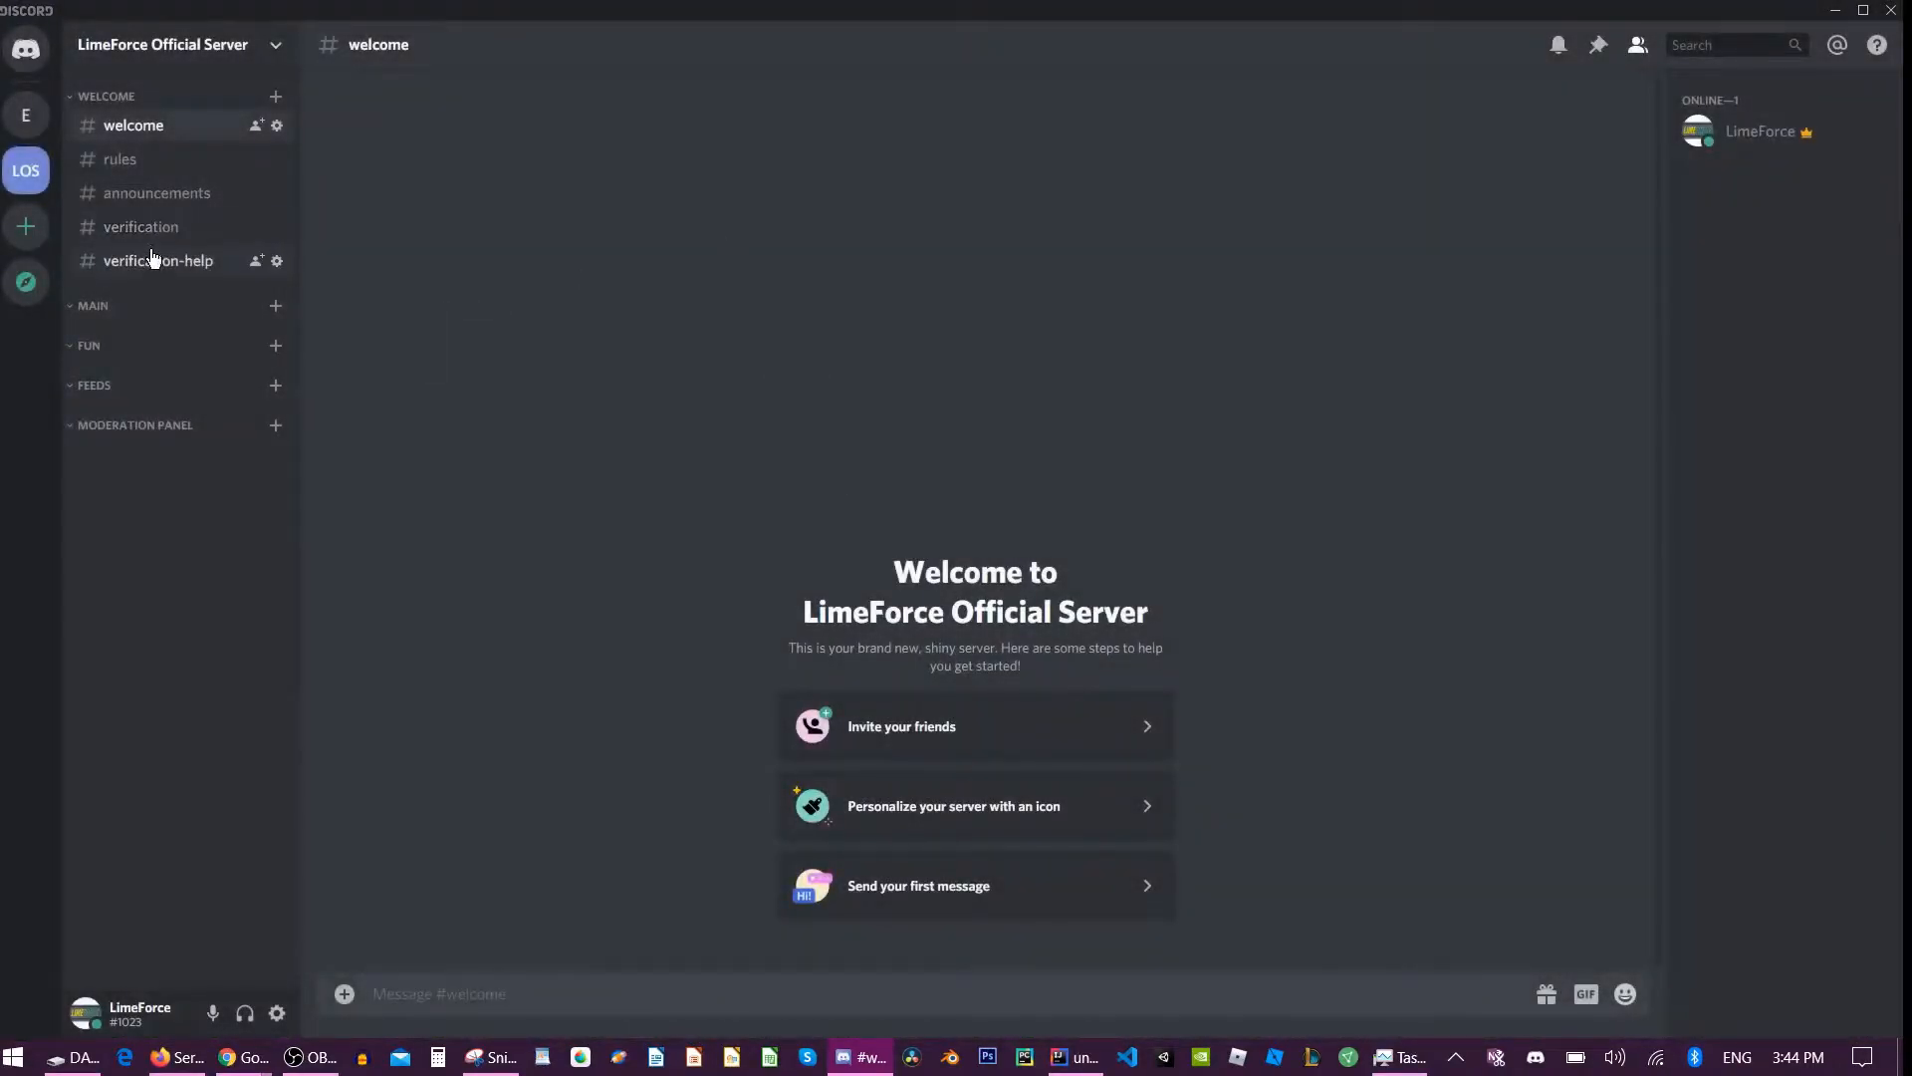
- Set the verification-help channel's slowmode to 1m and its topic to "Message this channel if you need help with verification.", saving the changes
{"action": "left_click", "coordinate": [277, 260]}
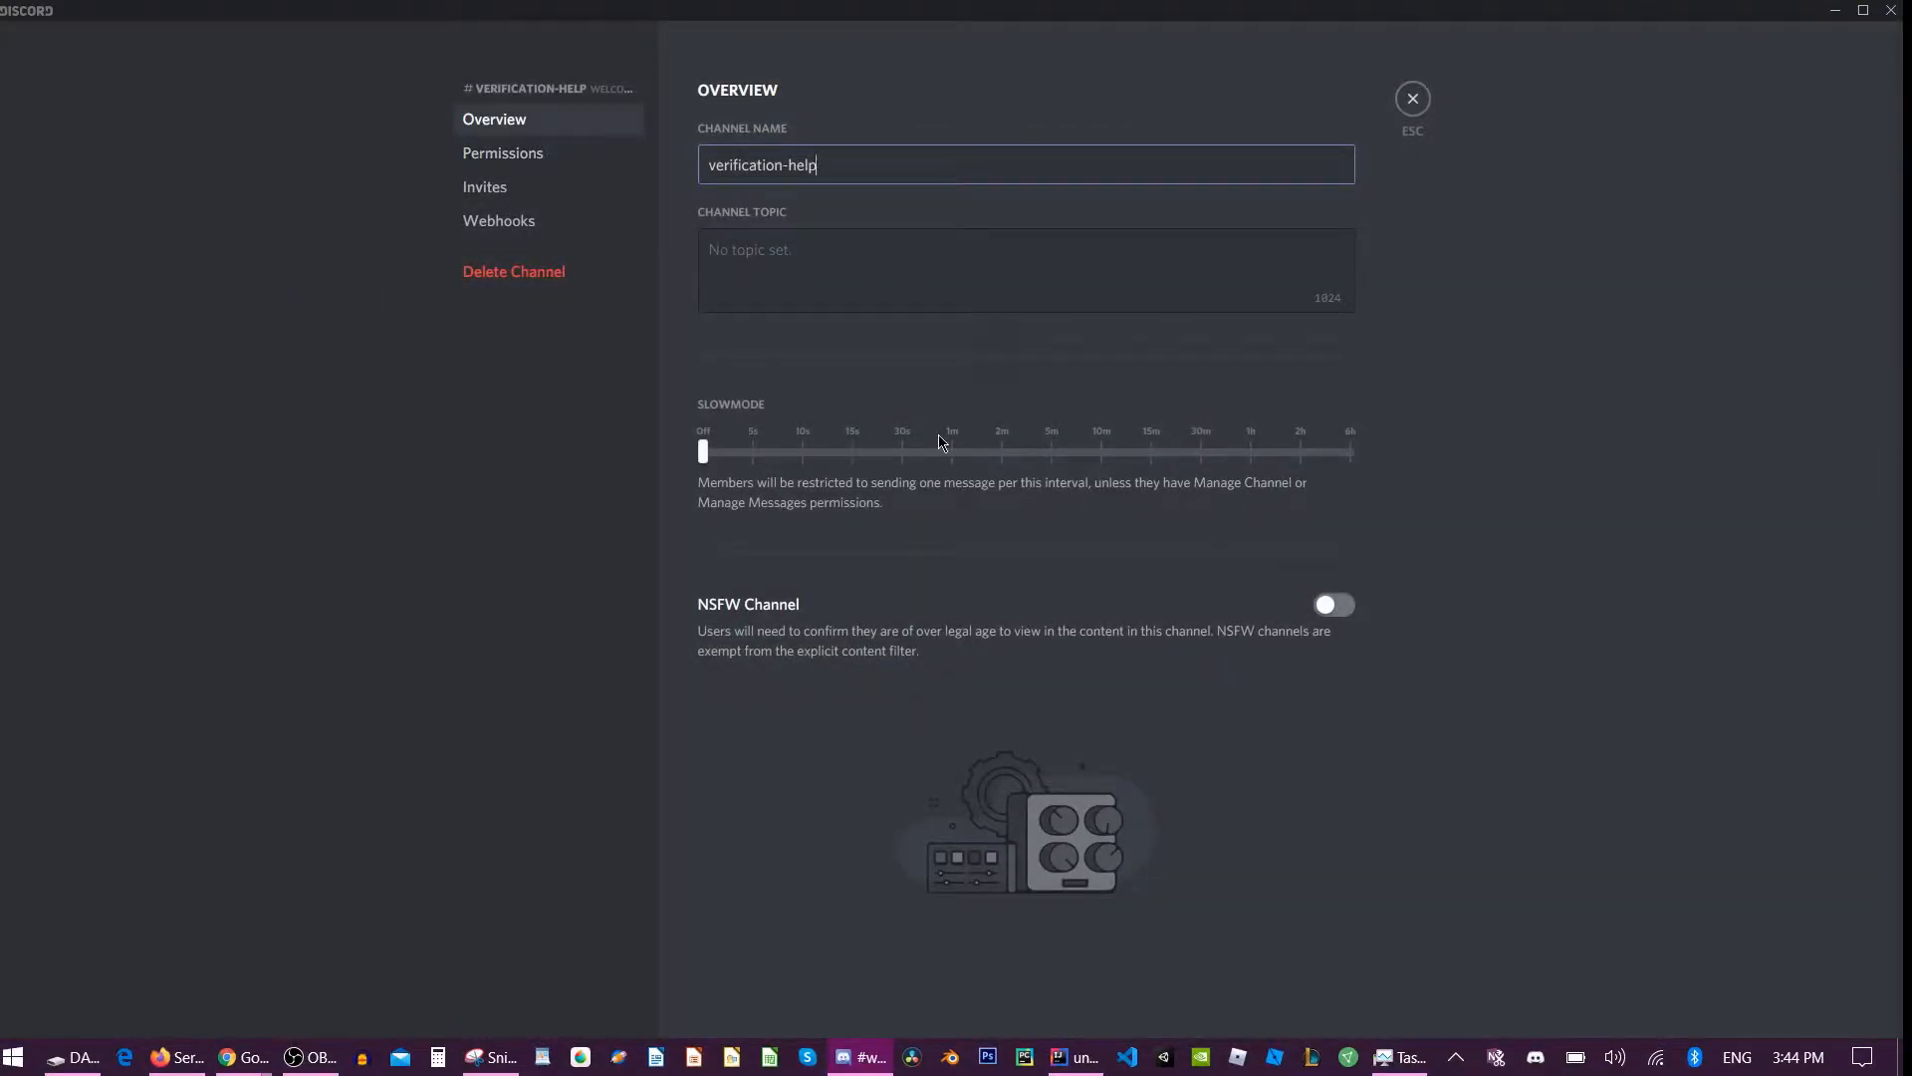
{"action": "left_click_drag", "start_coordinate": [953, 448], "coordinate": [899, 451]}
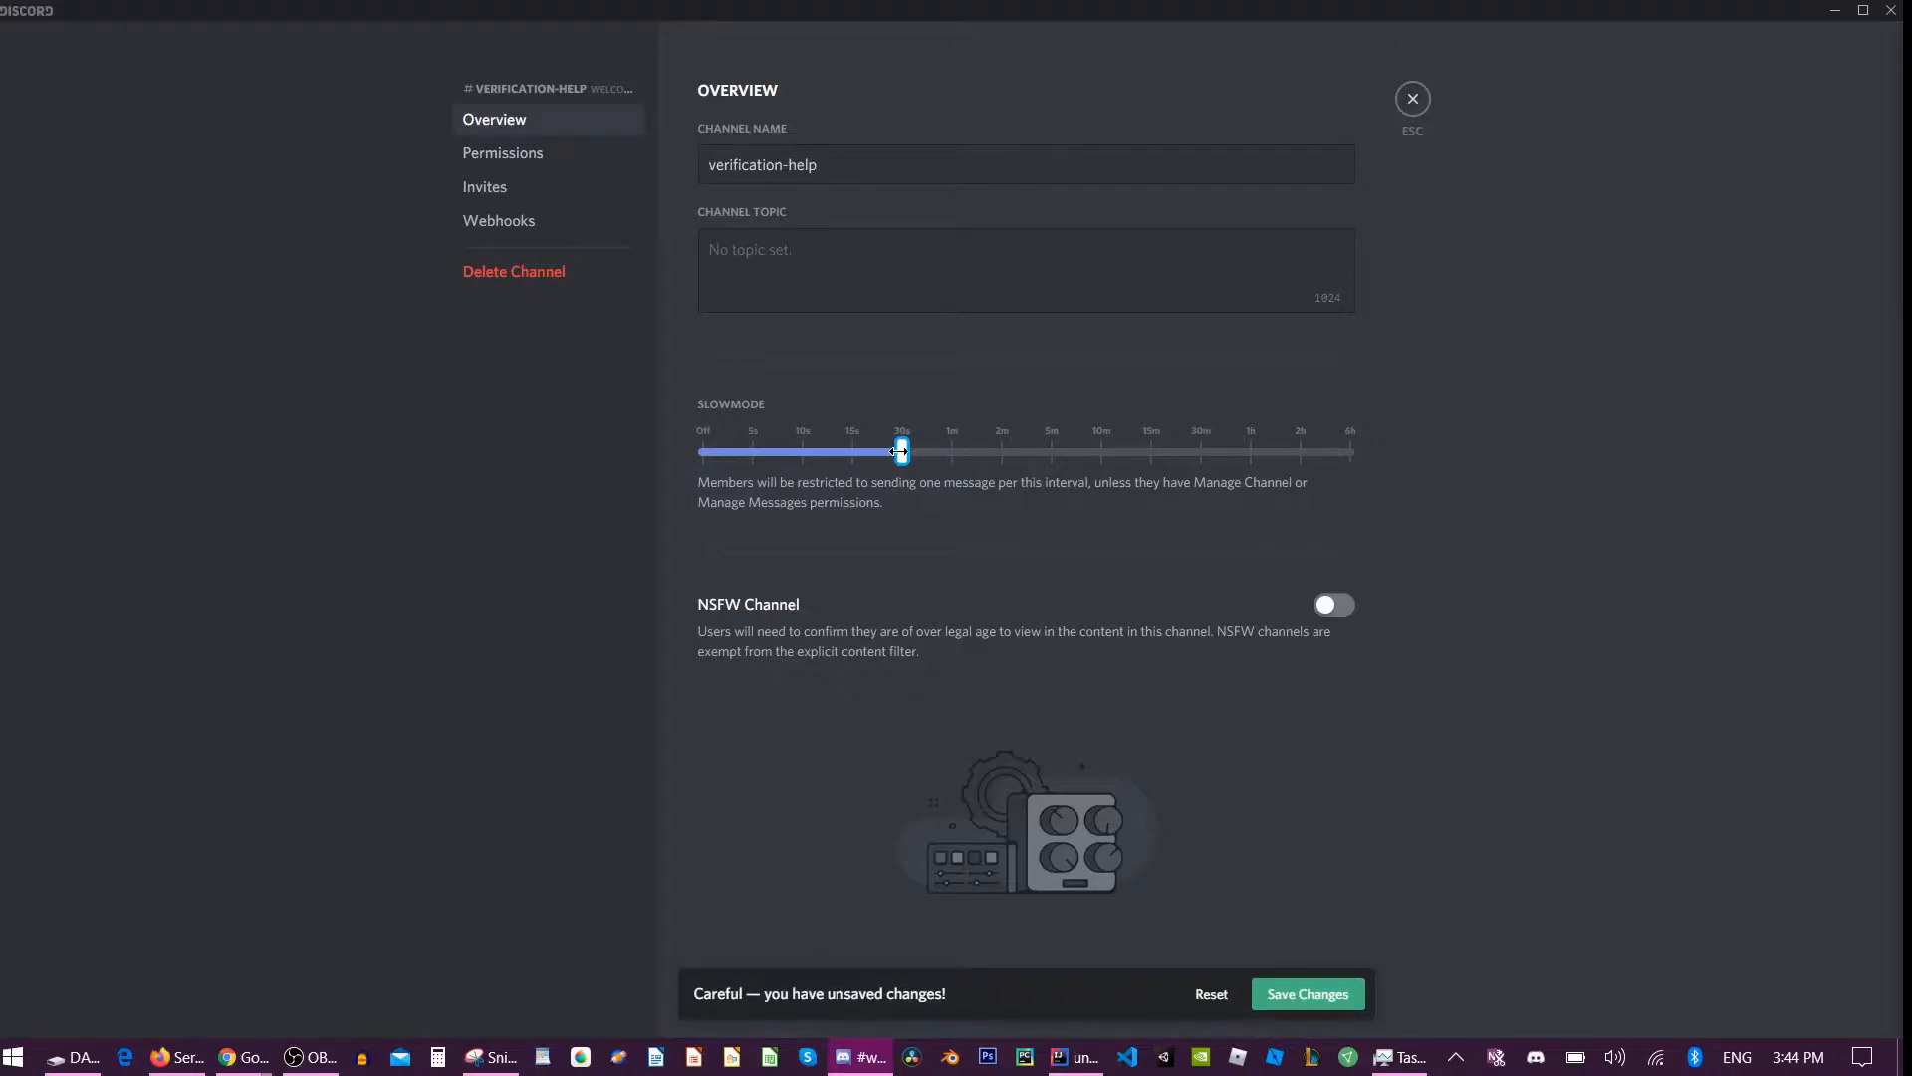
{"action": "left_click", "coordinate": [953, 451]}
{"action": "left_click", "coordinate": [907, 266]}
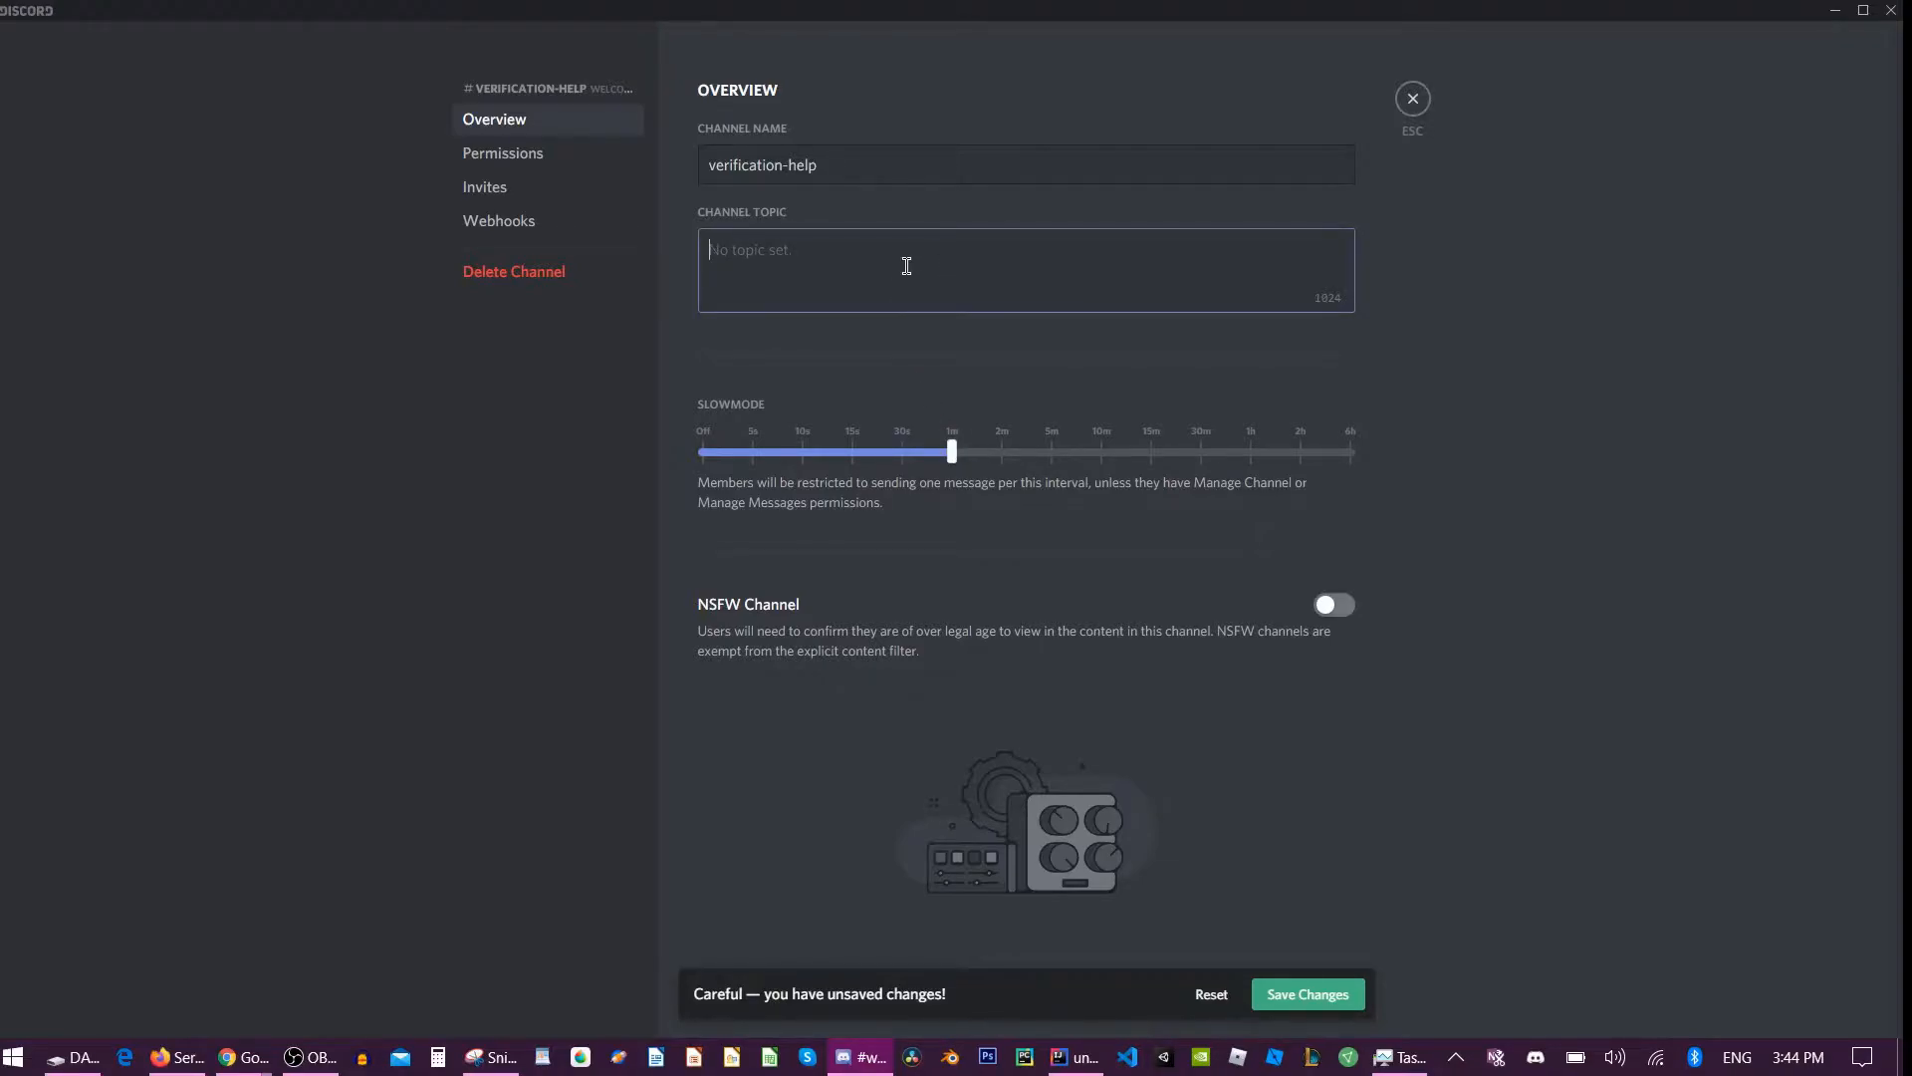
{"action": "type", "text": "Message this channel if you need help with"}
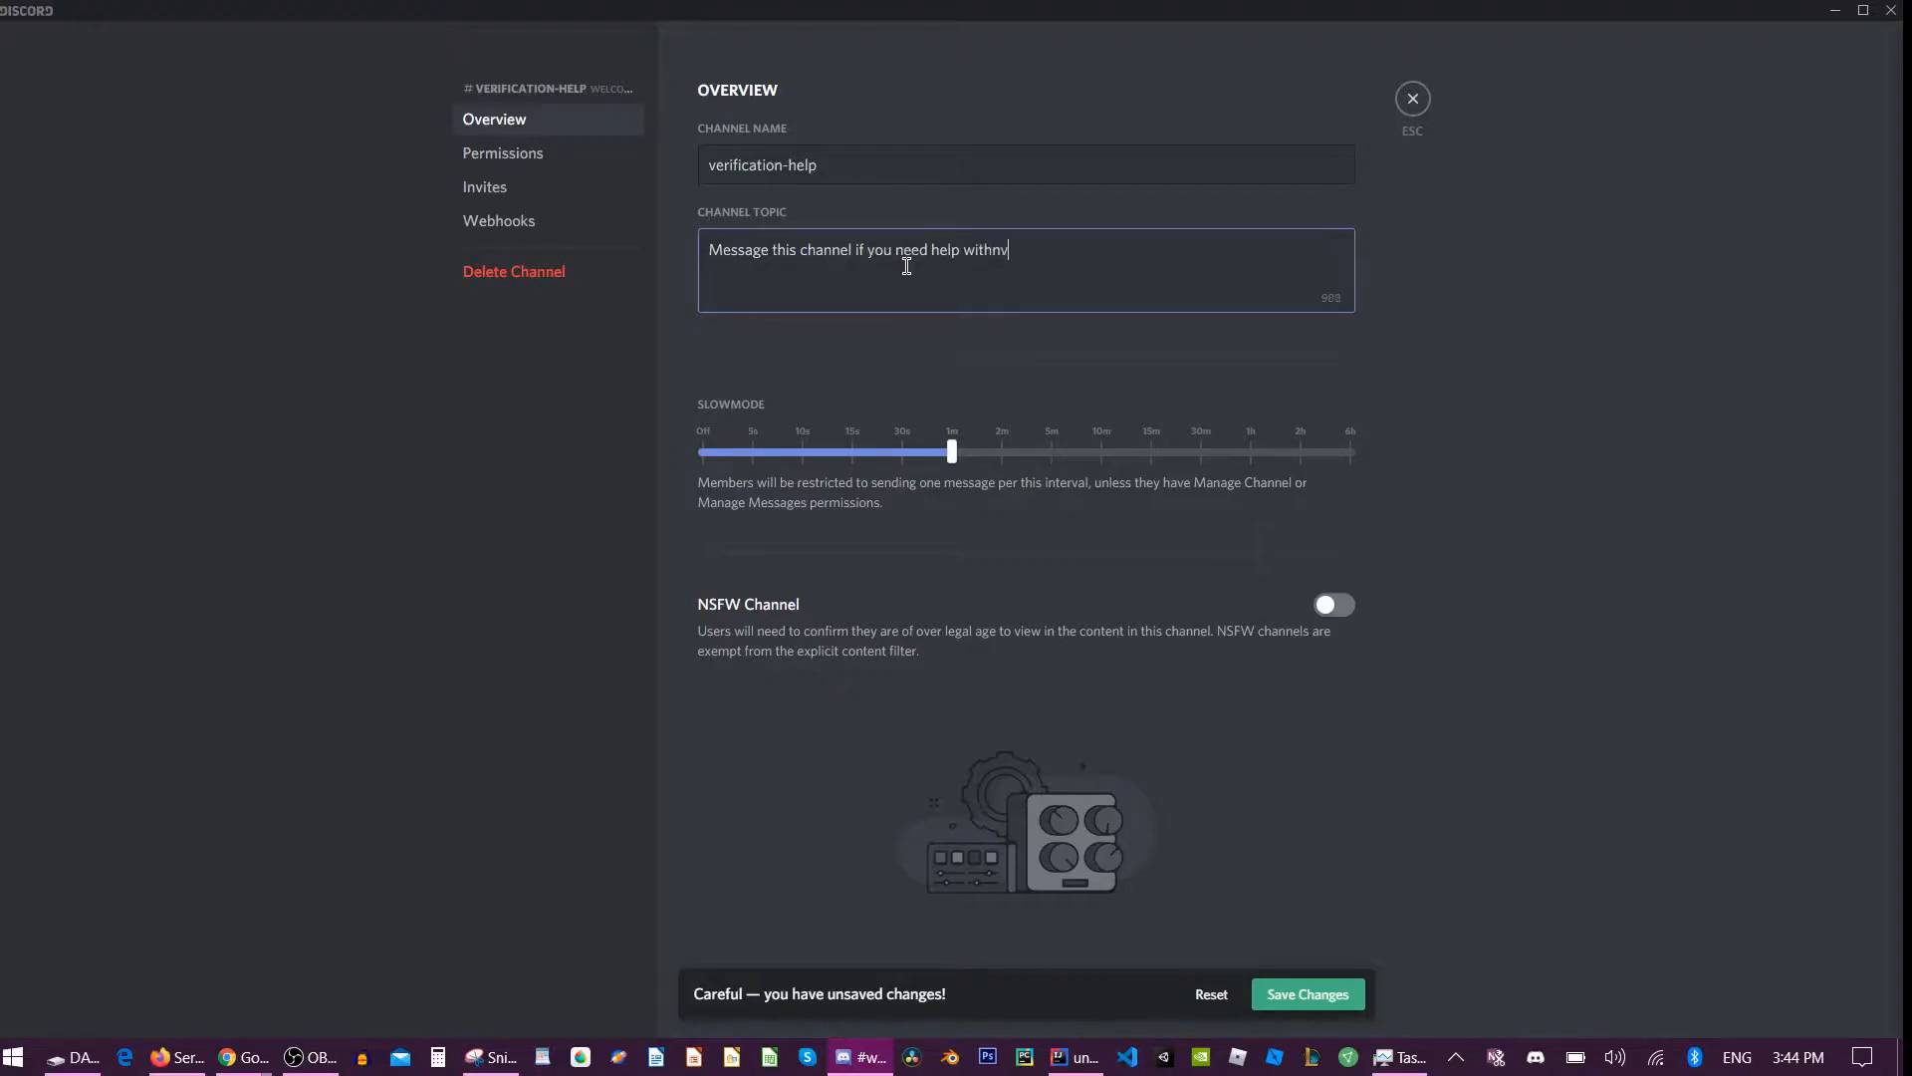
{"action": "type", "text": " verification."}
{"action": "left_click", "coordinate": [1335, 989]}
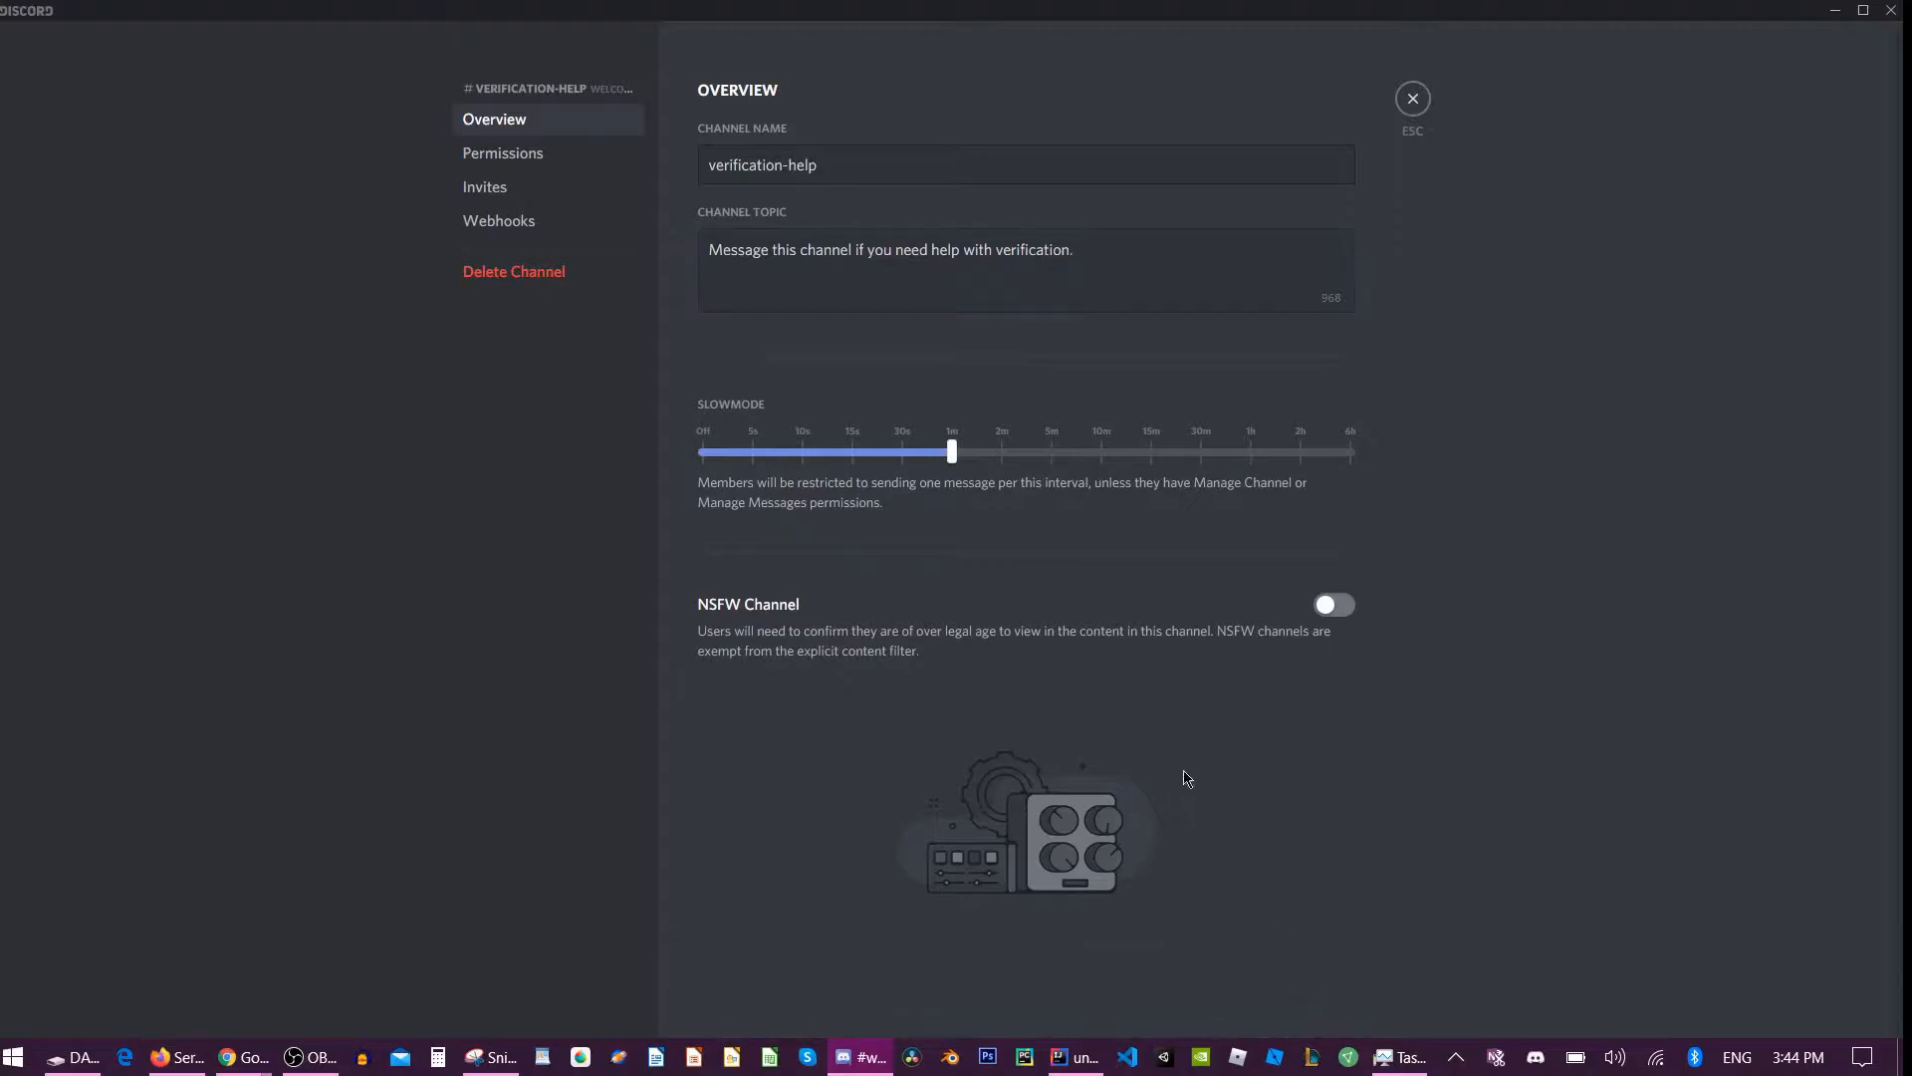
{"action": "left_click", "coordinate": [551, 158]}
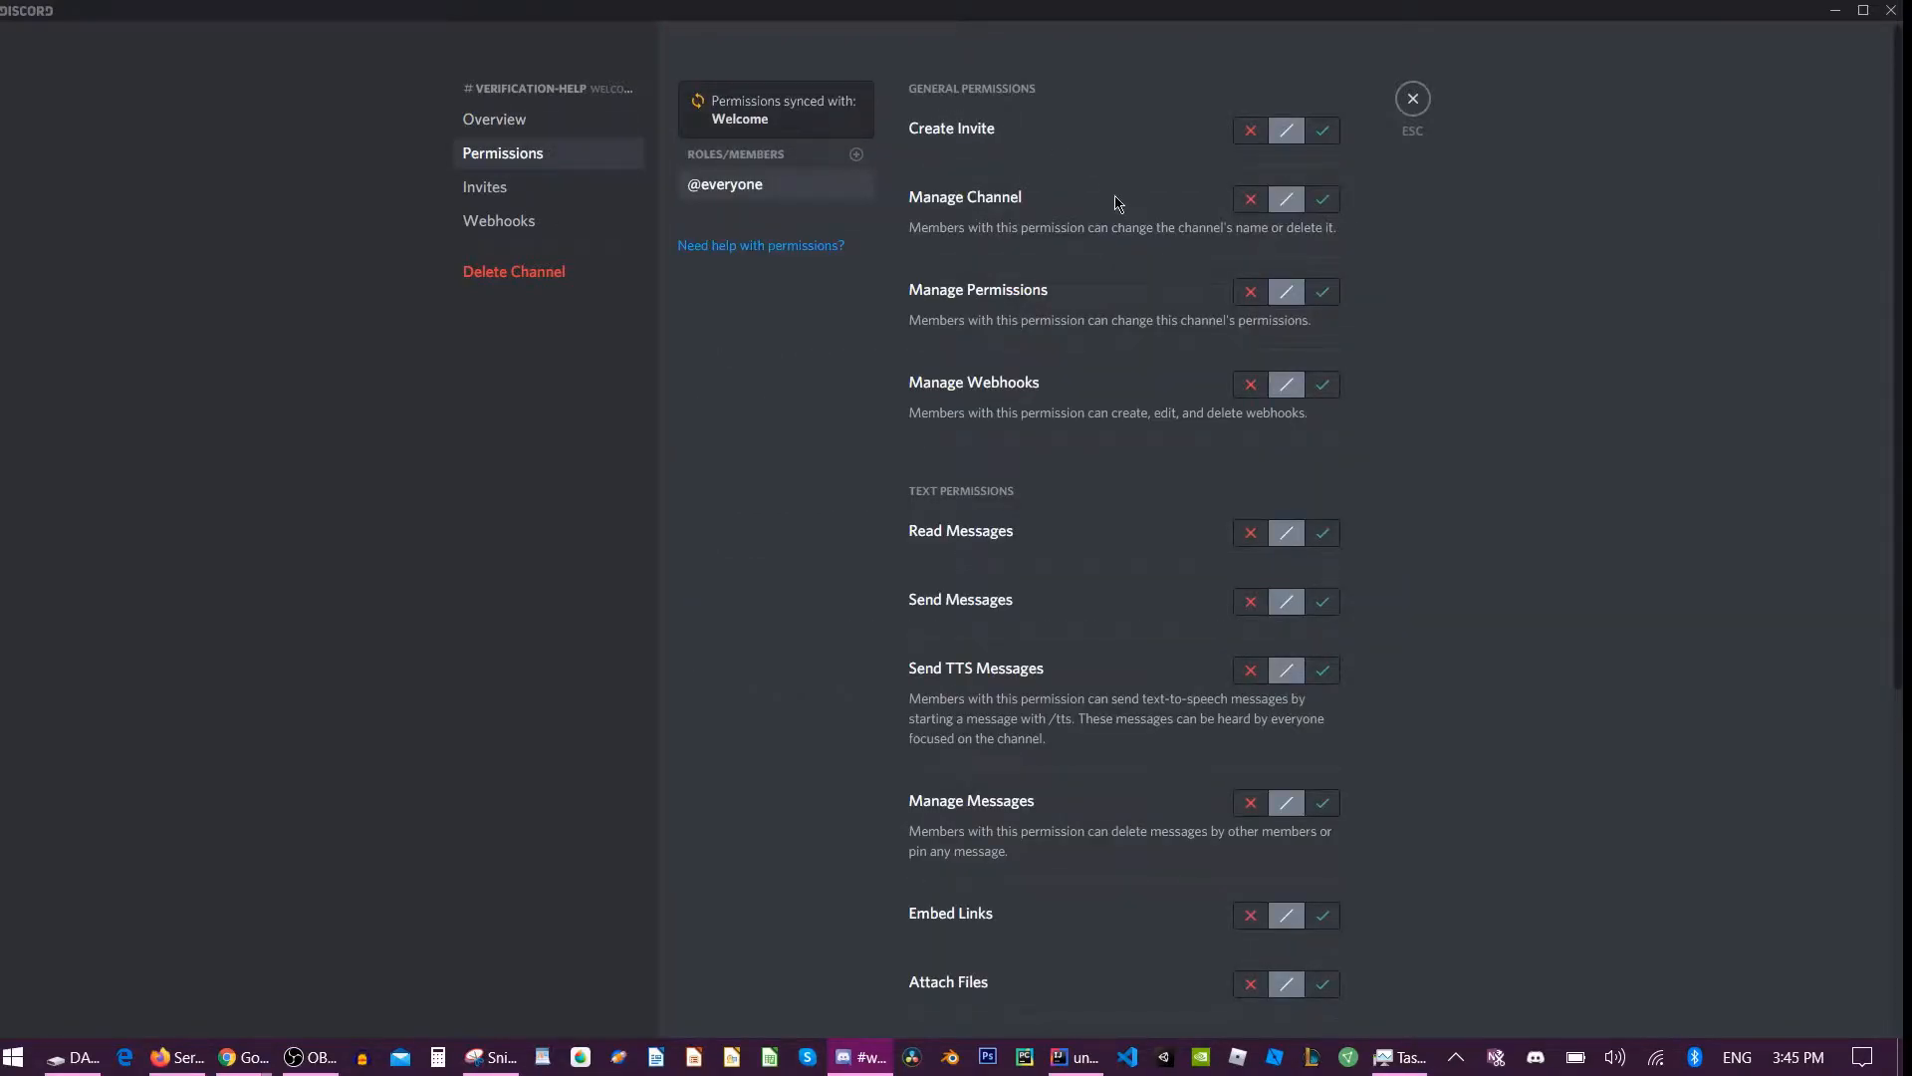
{"action": "left_click", "coordinate": [1251, 533]}
{"action": "left_click", "coordinate": [1318, 989]}
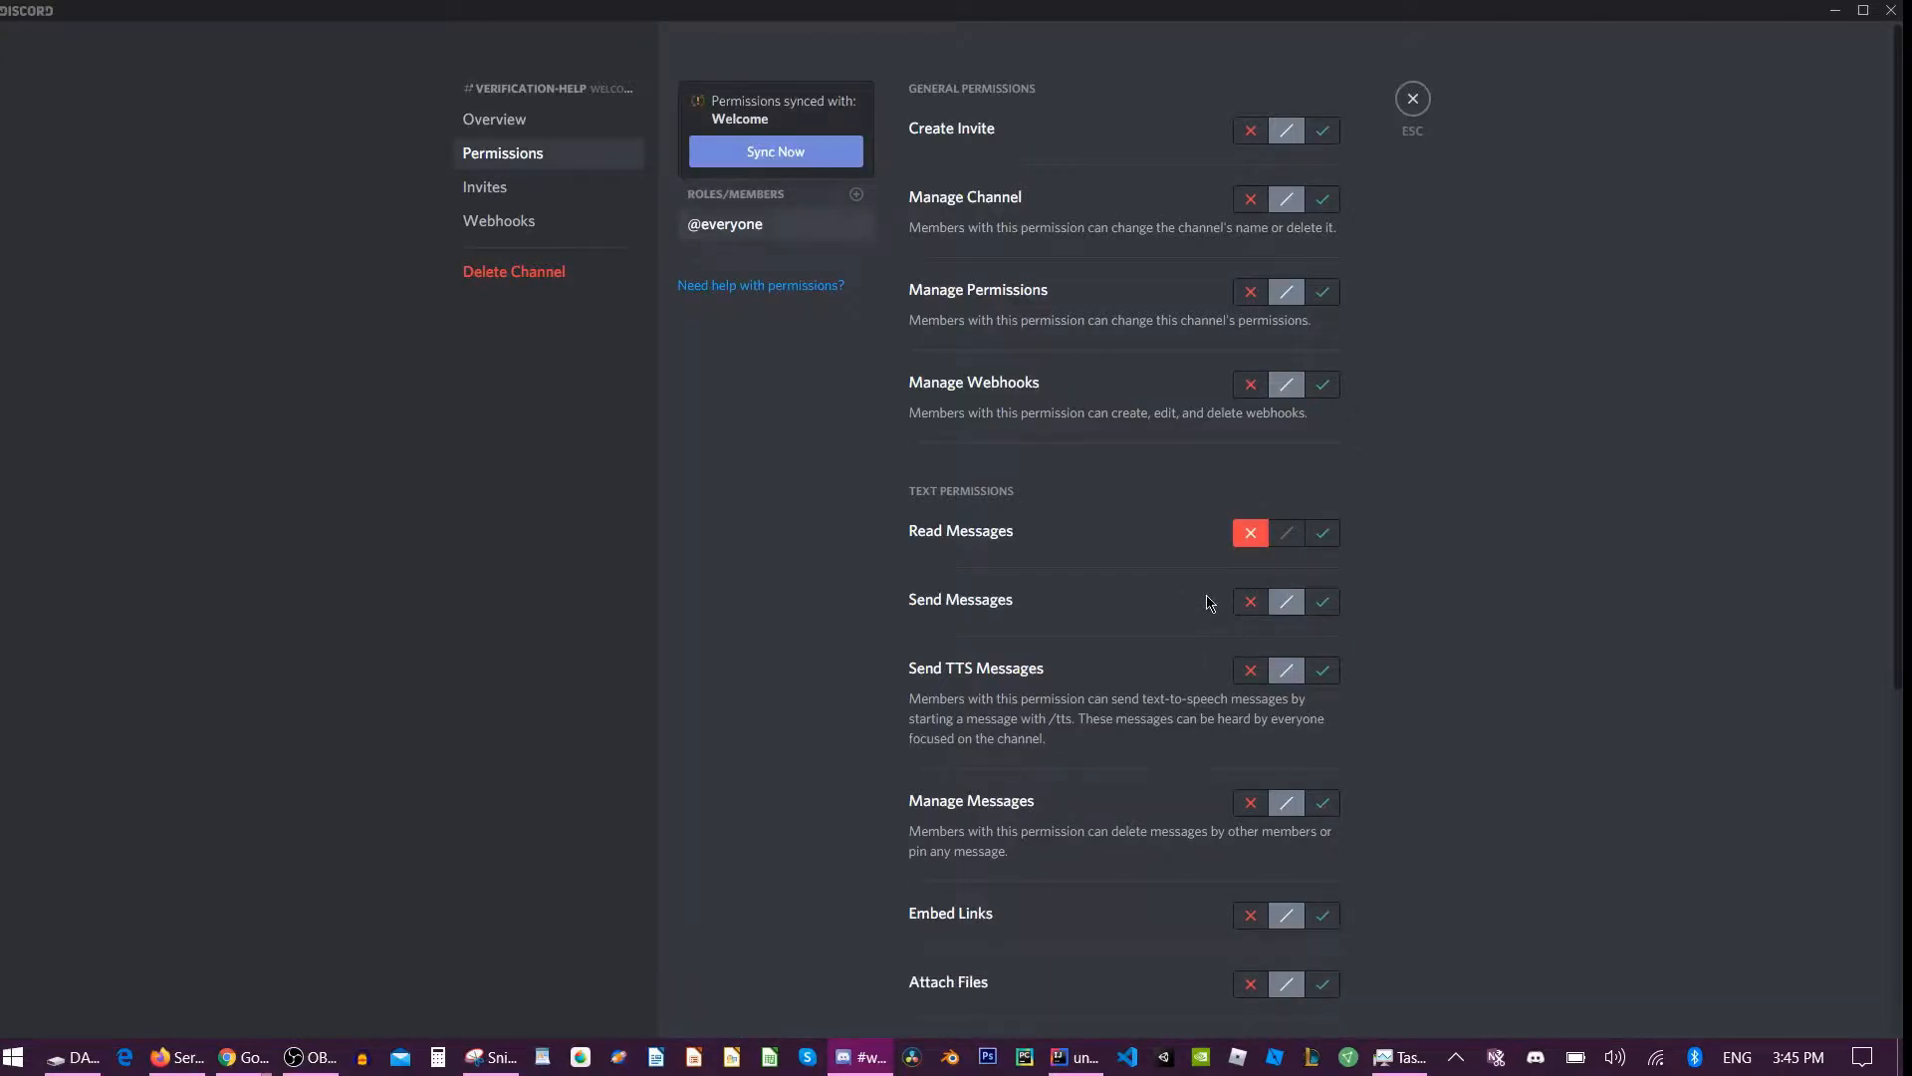
{"action": "left_click", "coordinate": [1290, 537]}
{"action": "left_click", "coordinate": [1327, 535]}
{"action": "left_click", "coordinate": [1319, 606]}
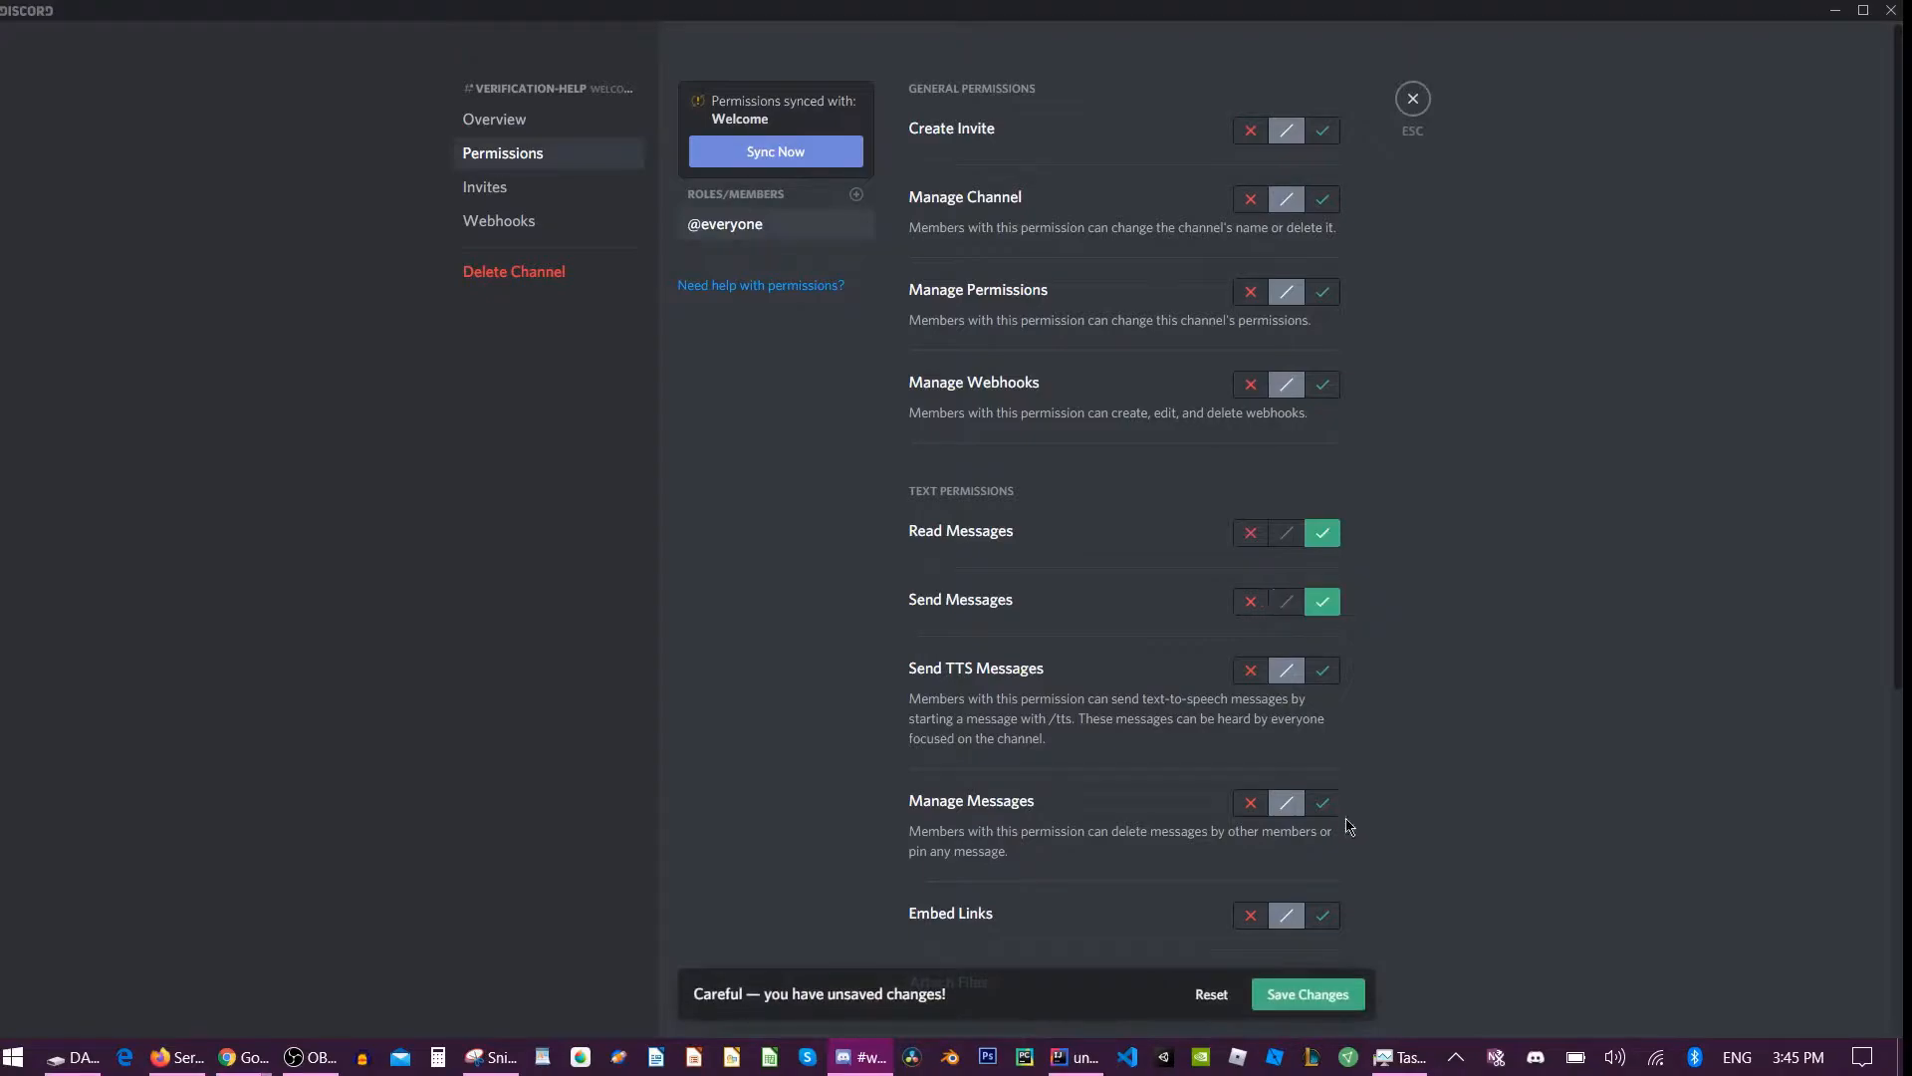
{"action": "left_click", "coordinate": [1323, 994]}
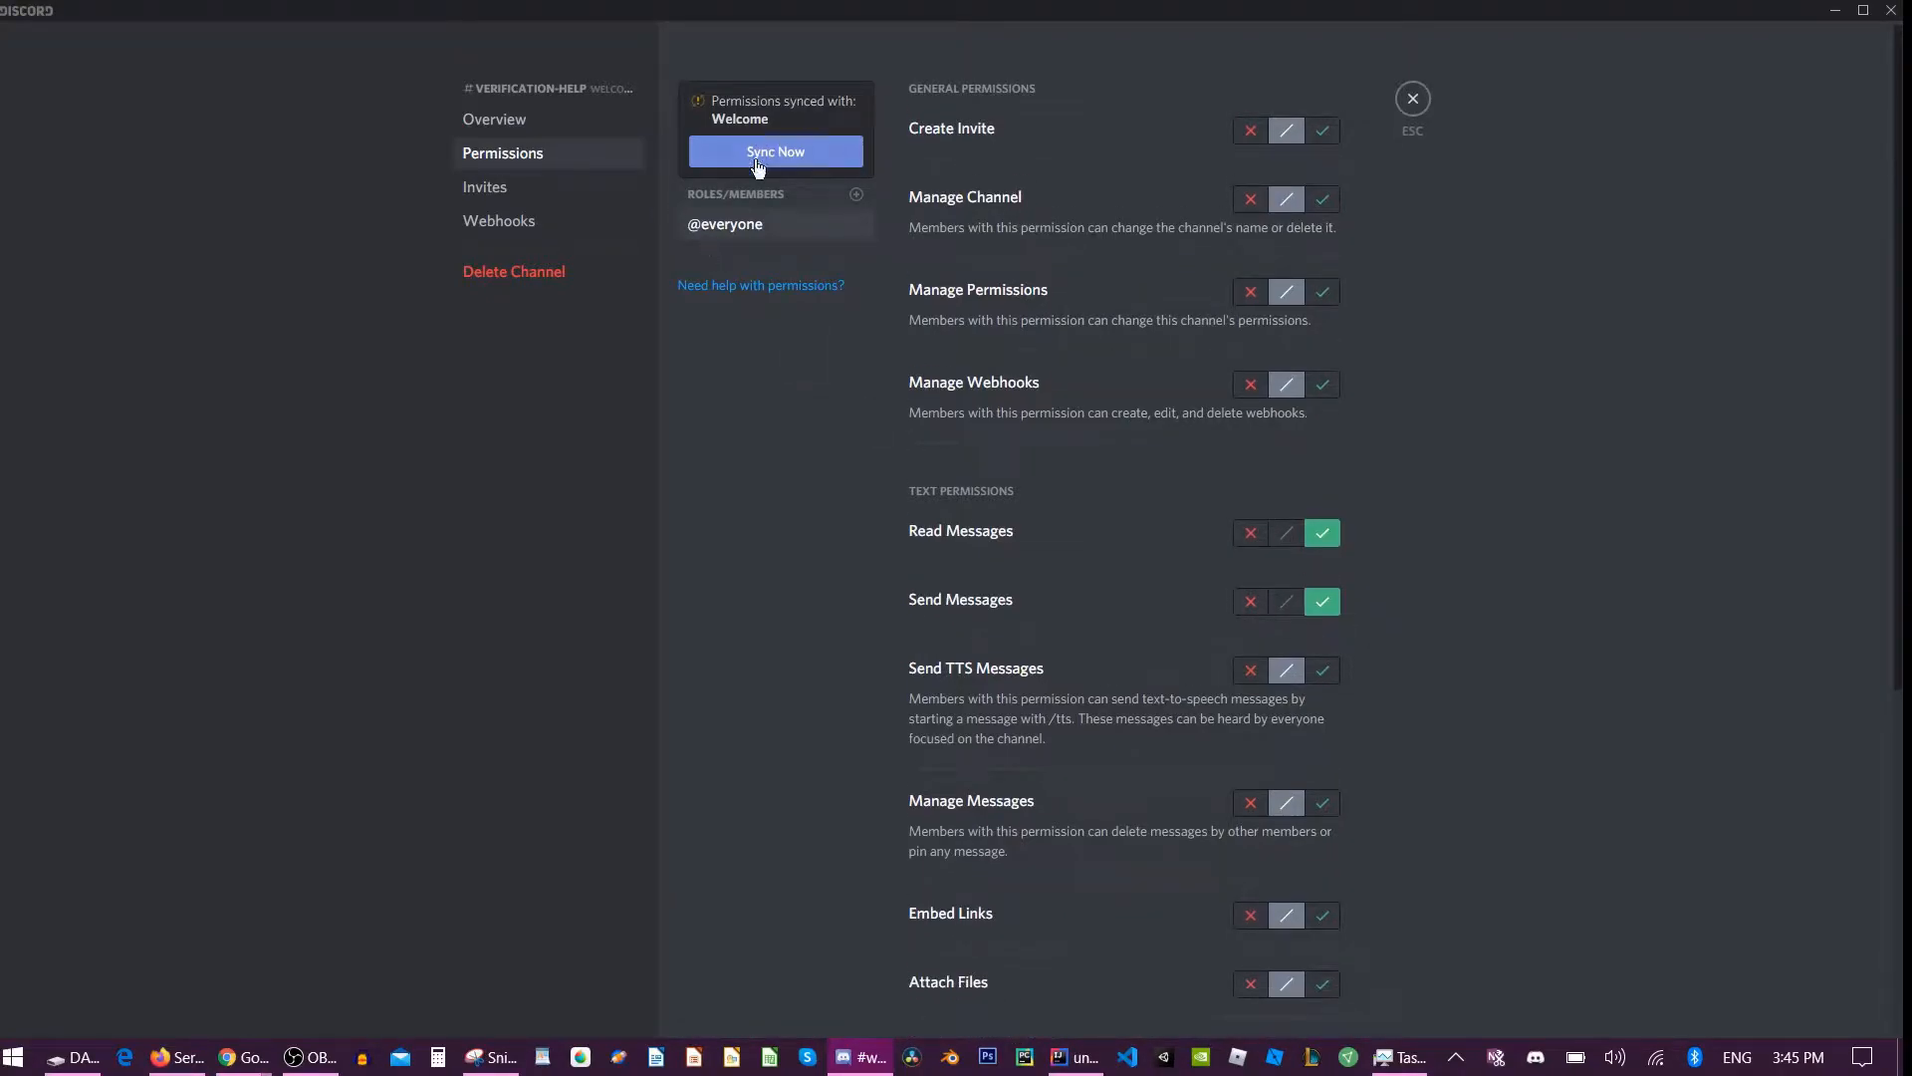
{"action": "left_click", "coordinate": [497, 201]}
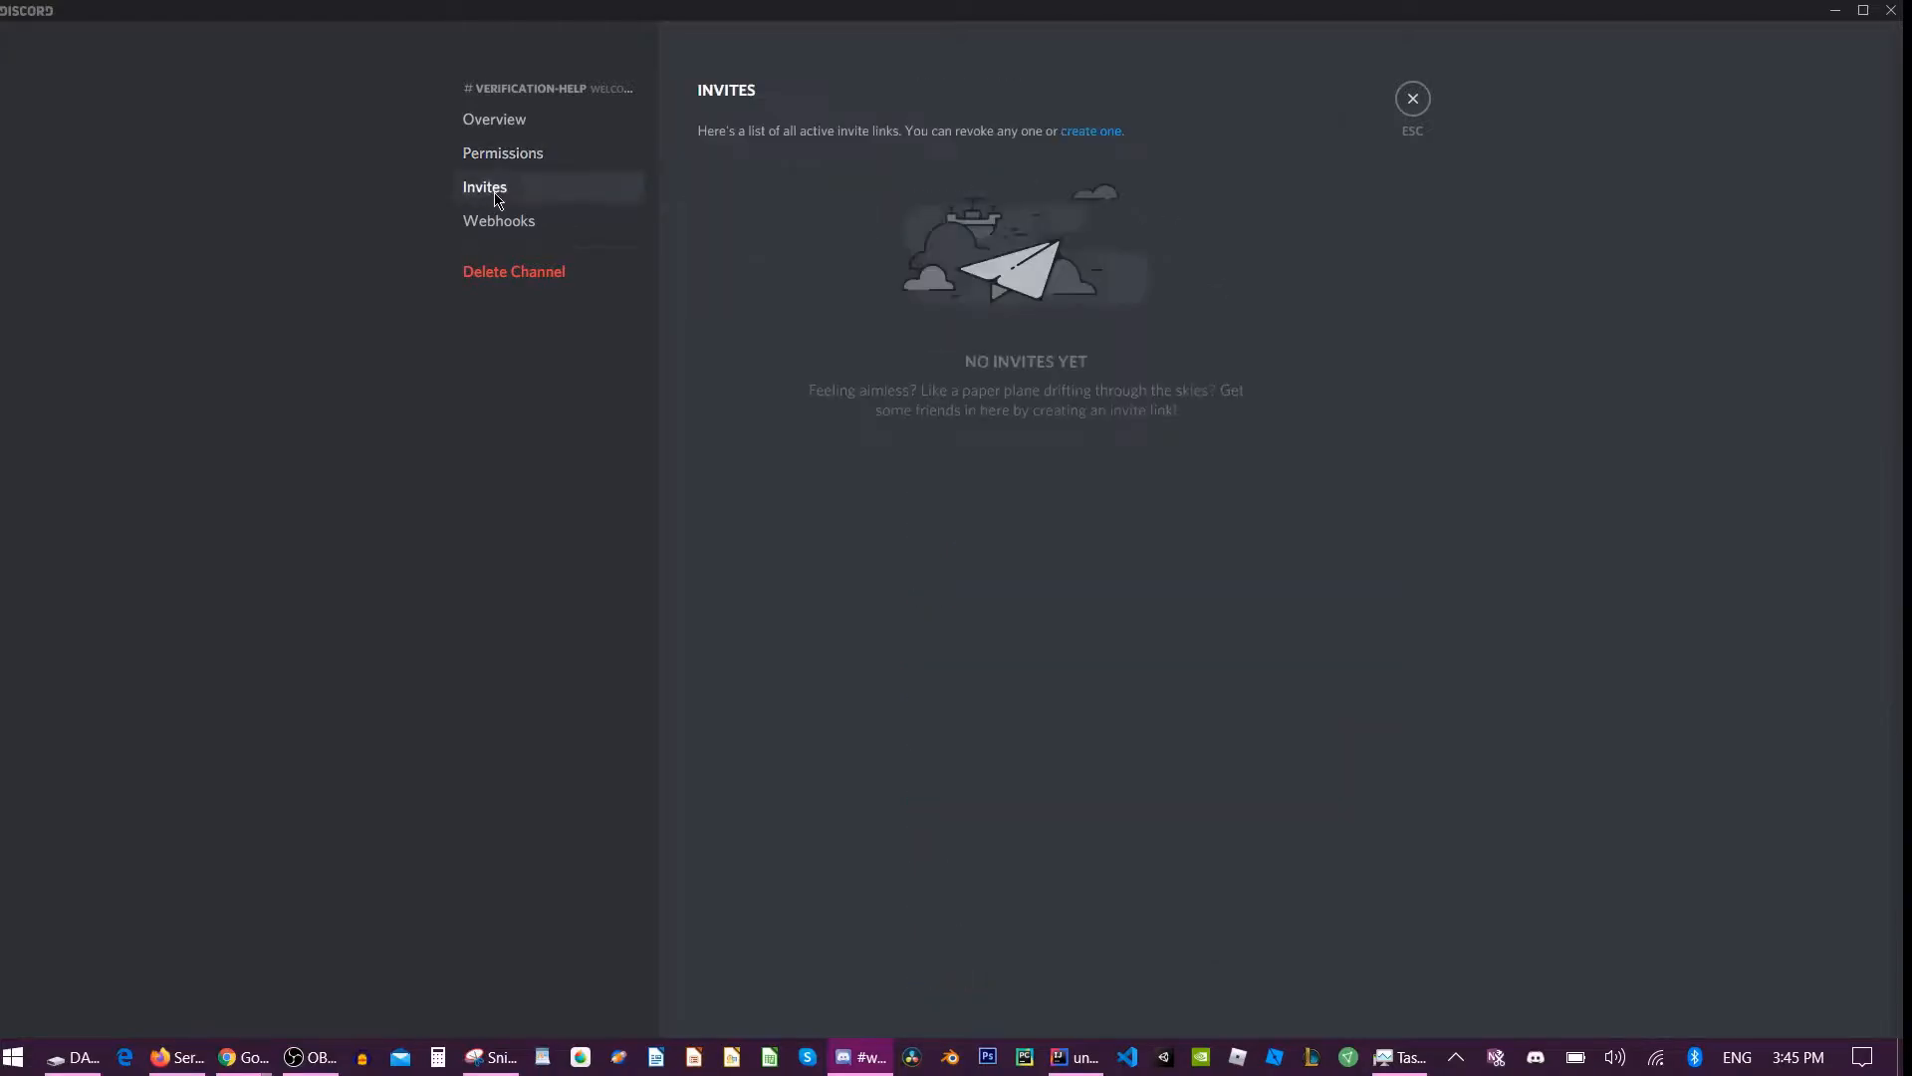
{"action": "left_click", "coordinate": [1413, 98]}
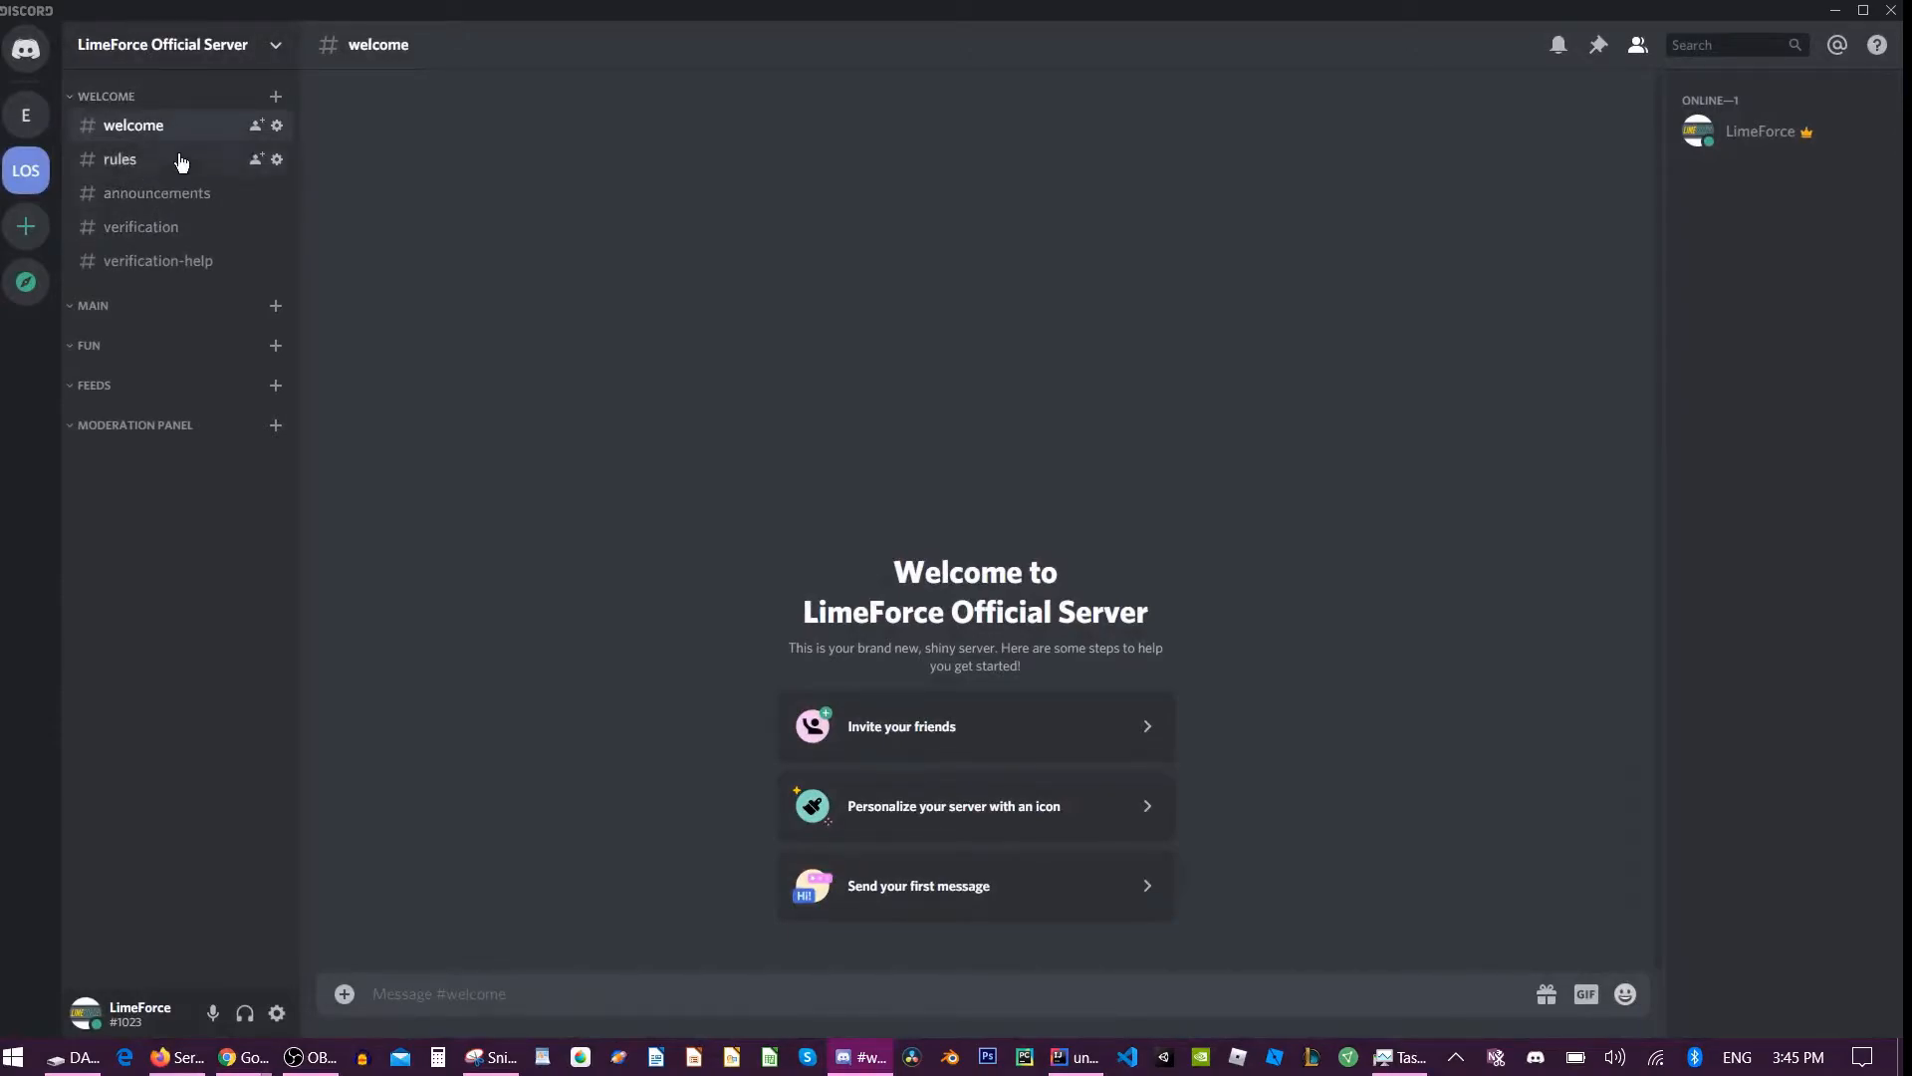
{"action": "right_click", "coordinate": [160, 101]}
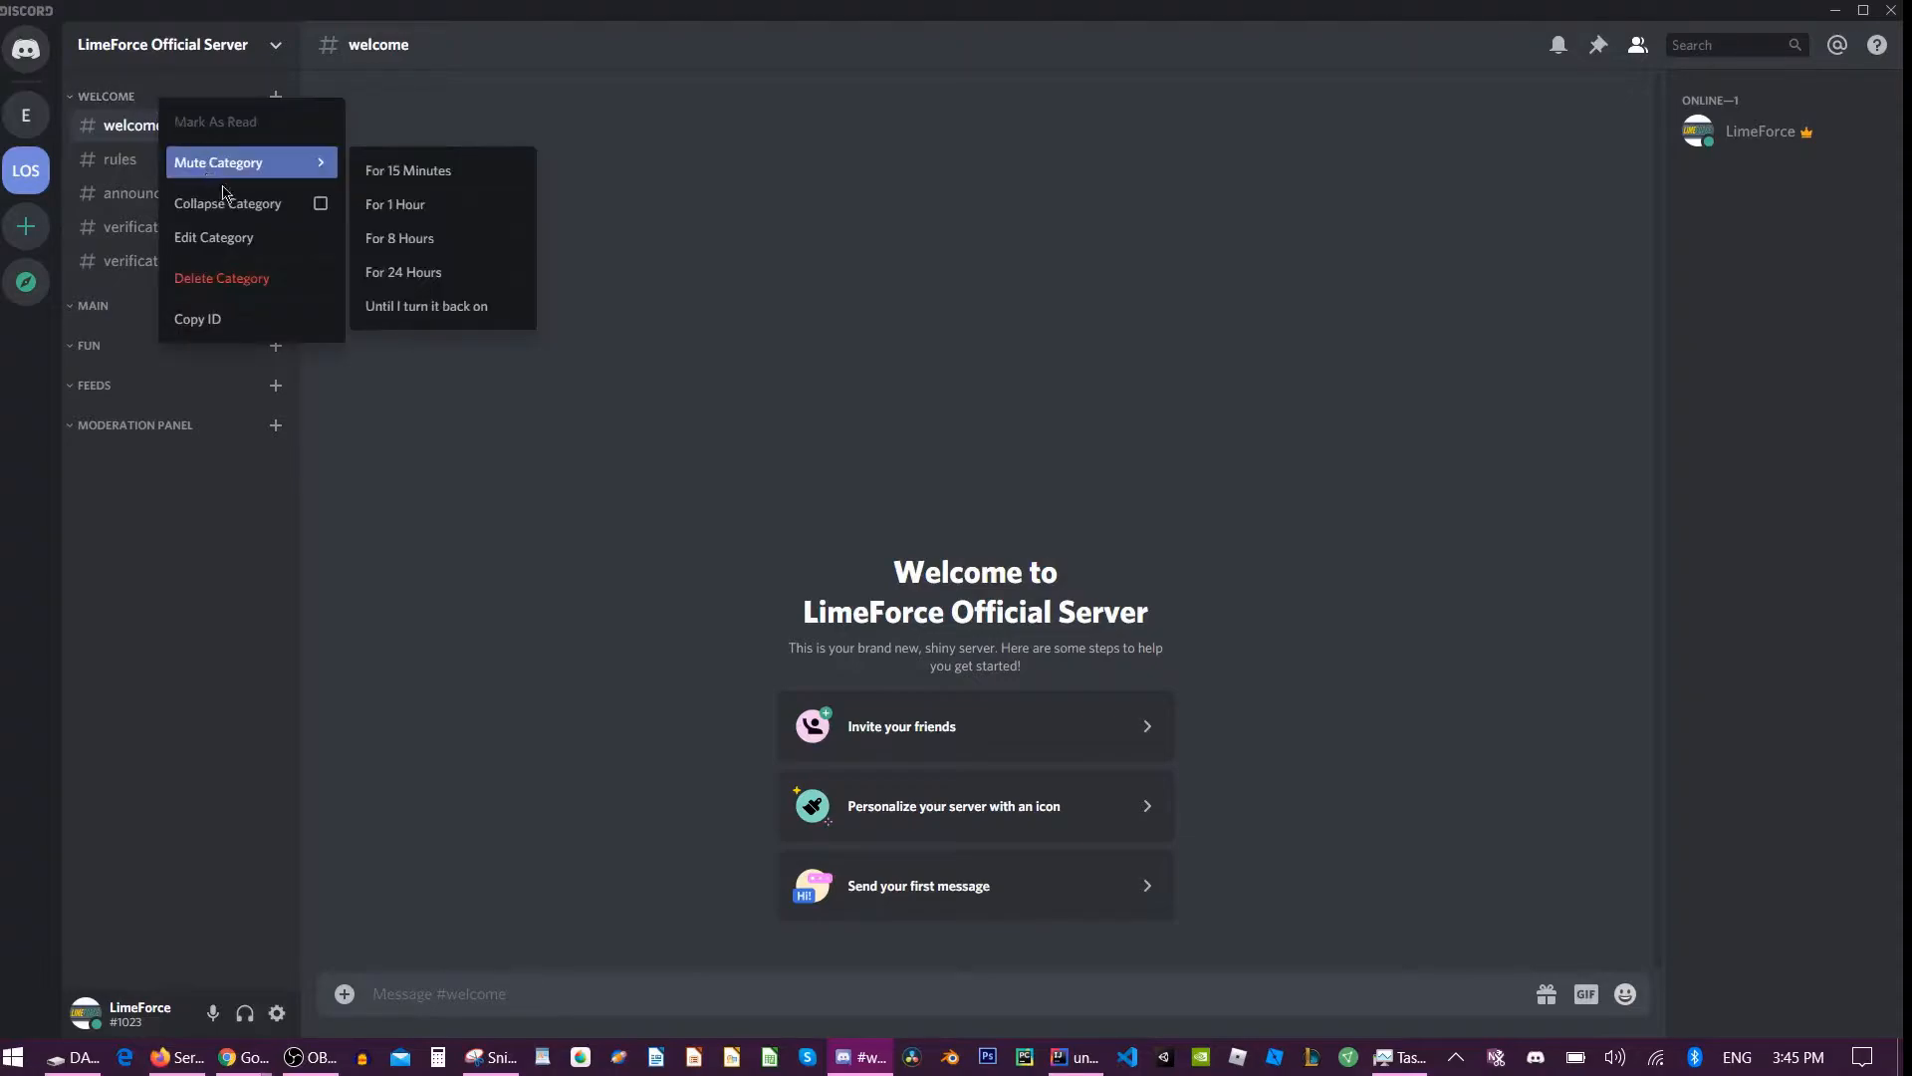
{"action": "left_click", "coordinate": [131, 301]}
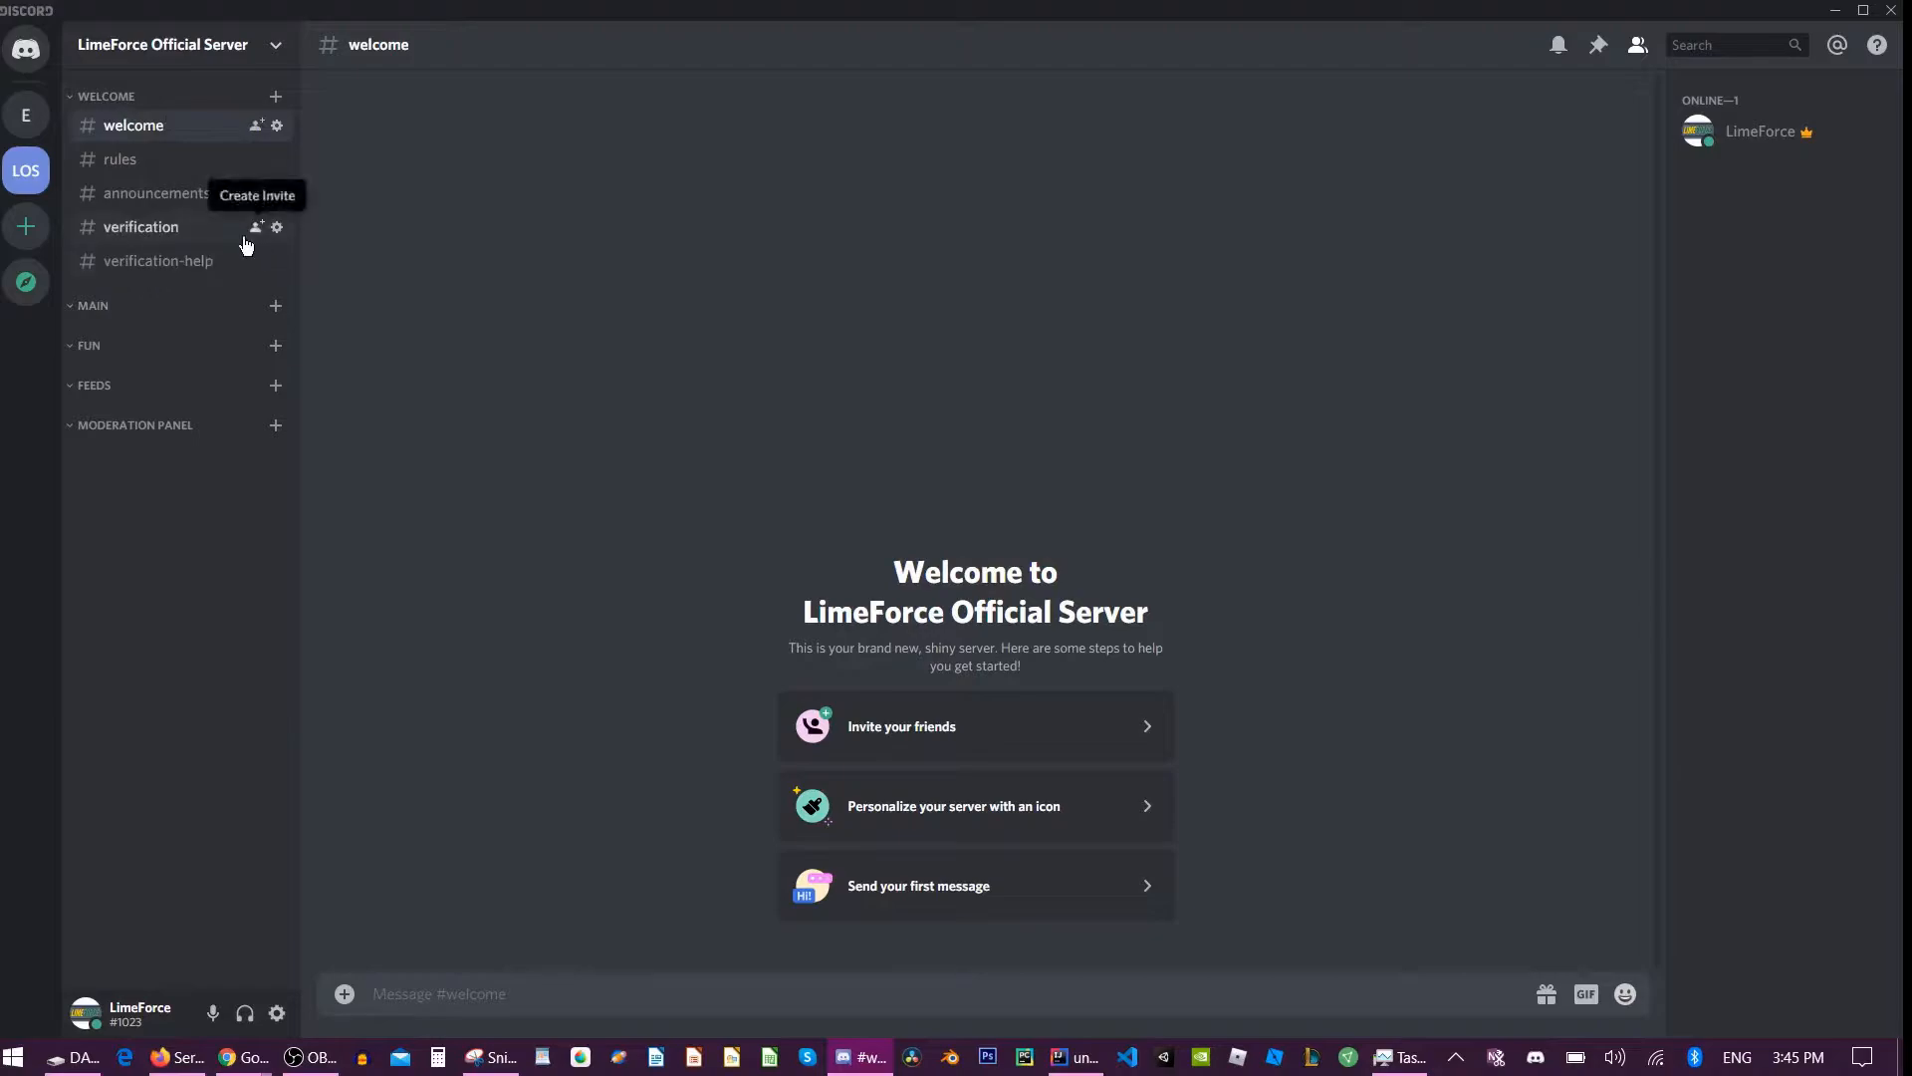
{"action": "right_click", "coordinate": [145, 107]}
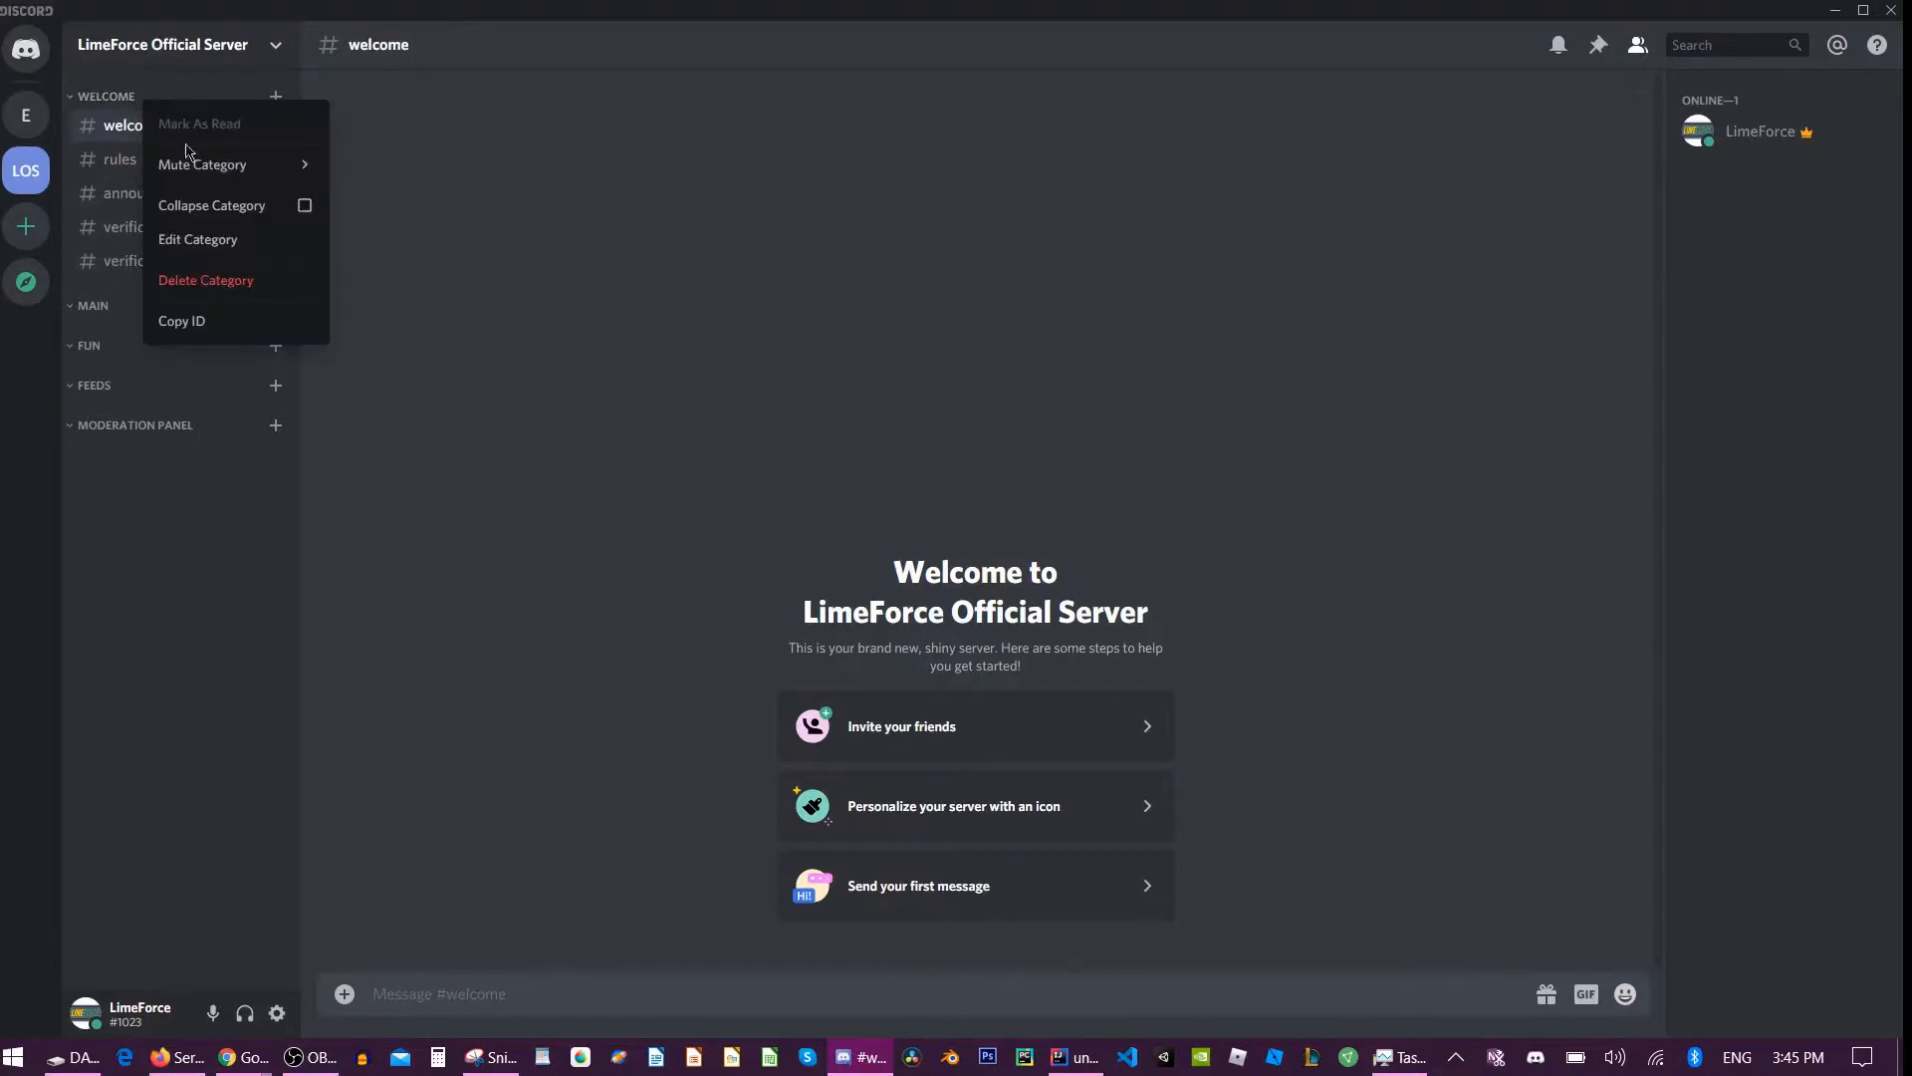
{"action": "left_click", "coordinate": [211, 244]}
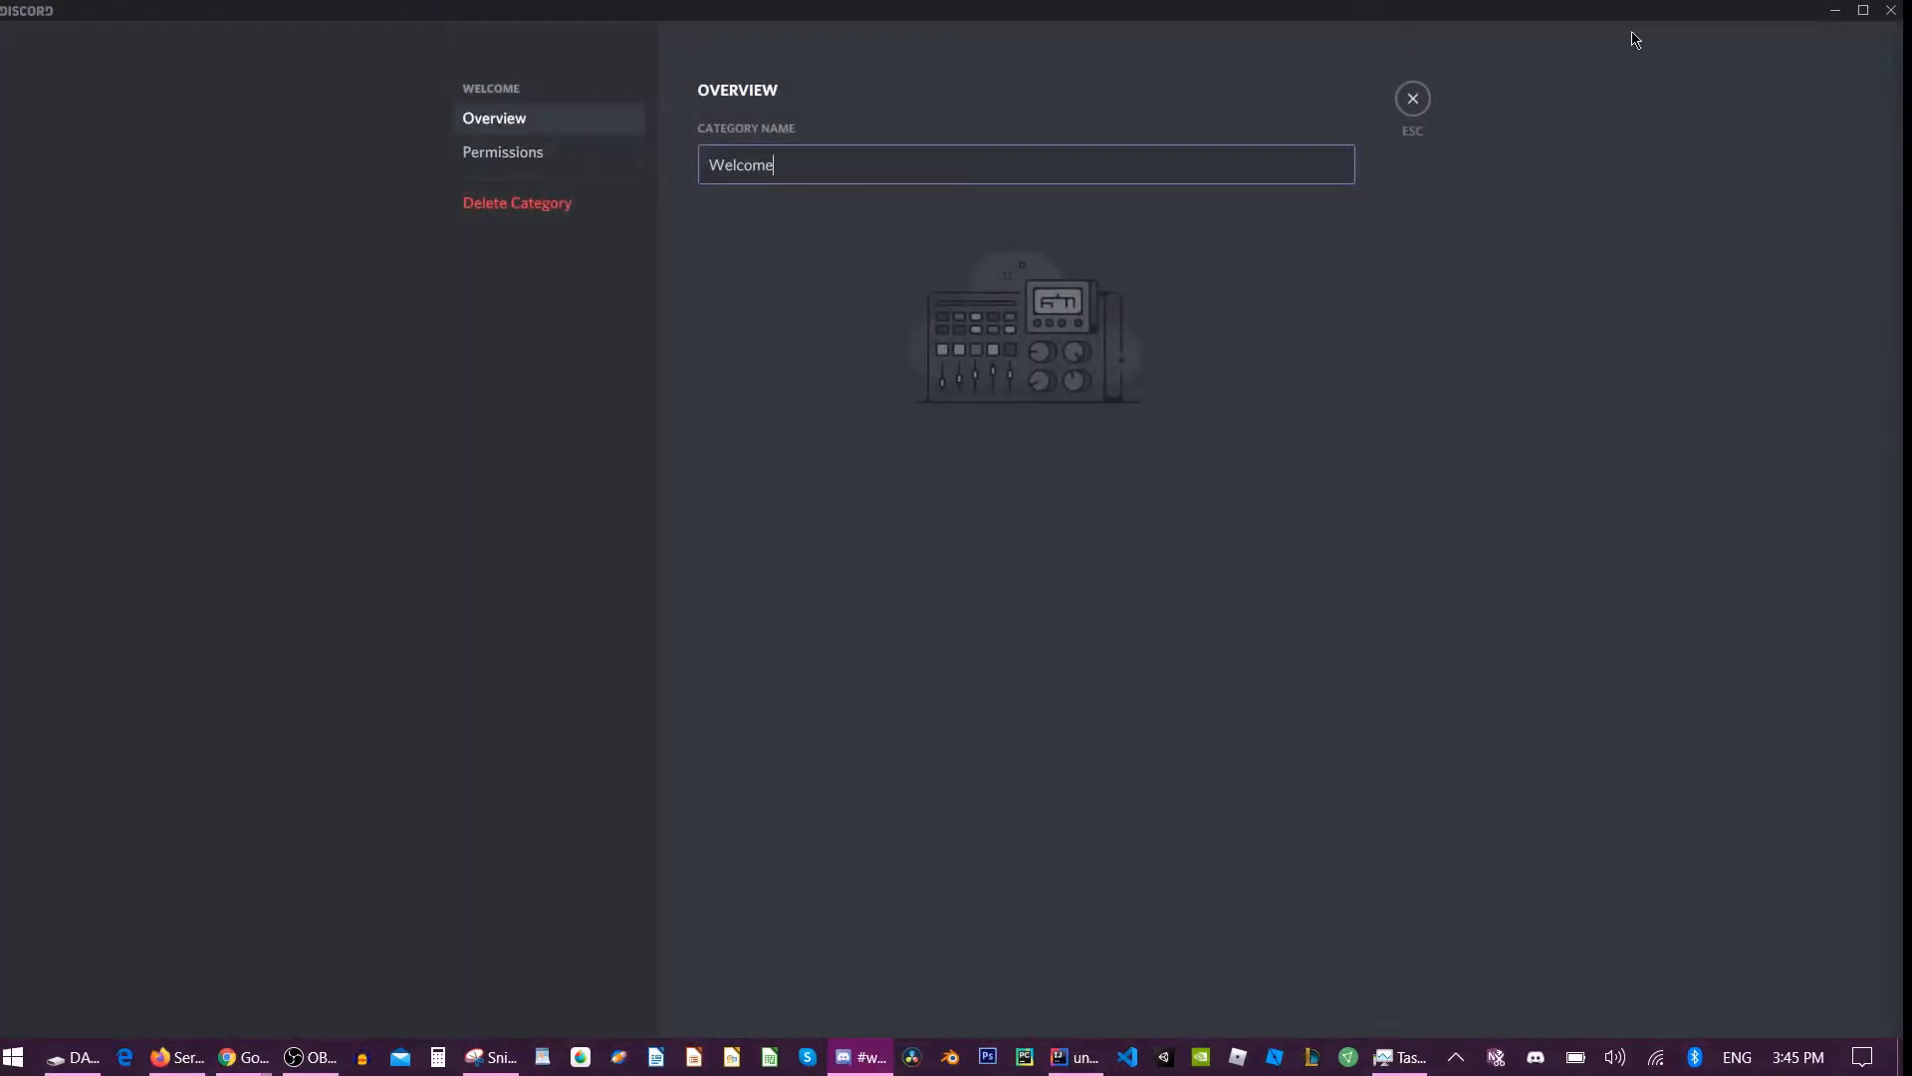
{"action": "left_click", "coordinate": [1413, 98]}
- Add two text channels named "general" and "off-topic" to the Main category
{"action": "left_click", "coordinate": [276, 309]}
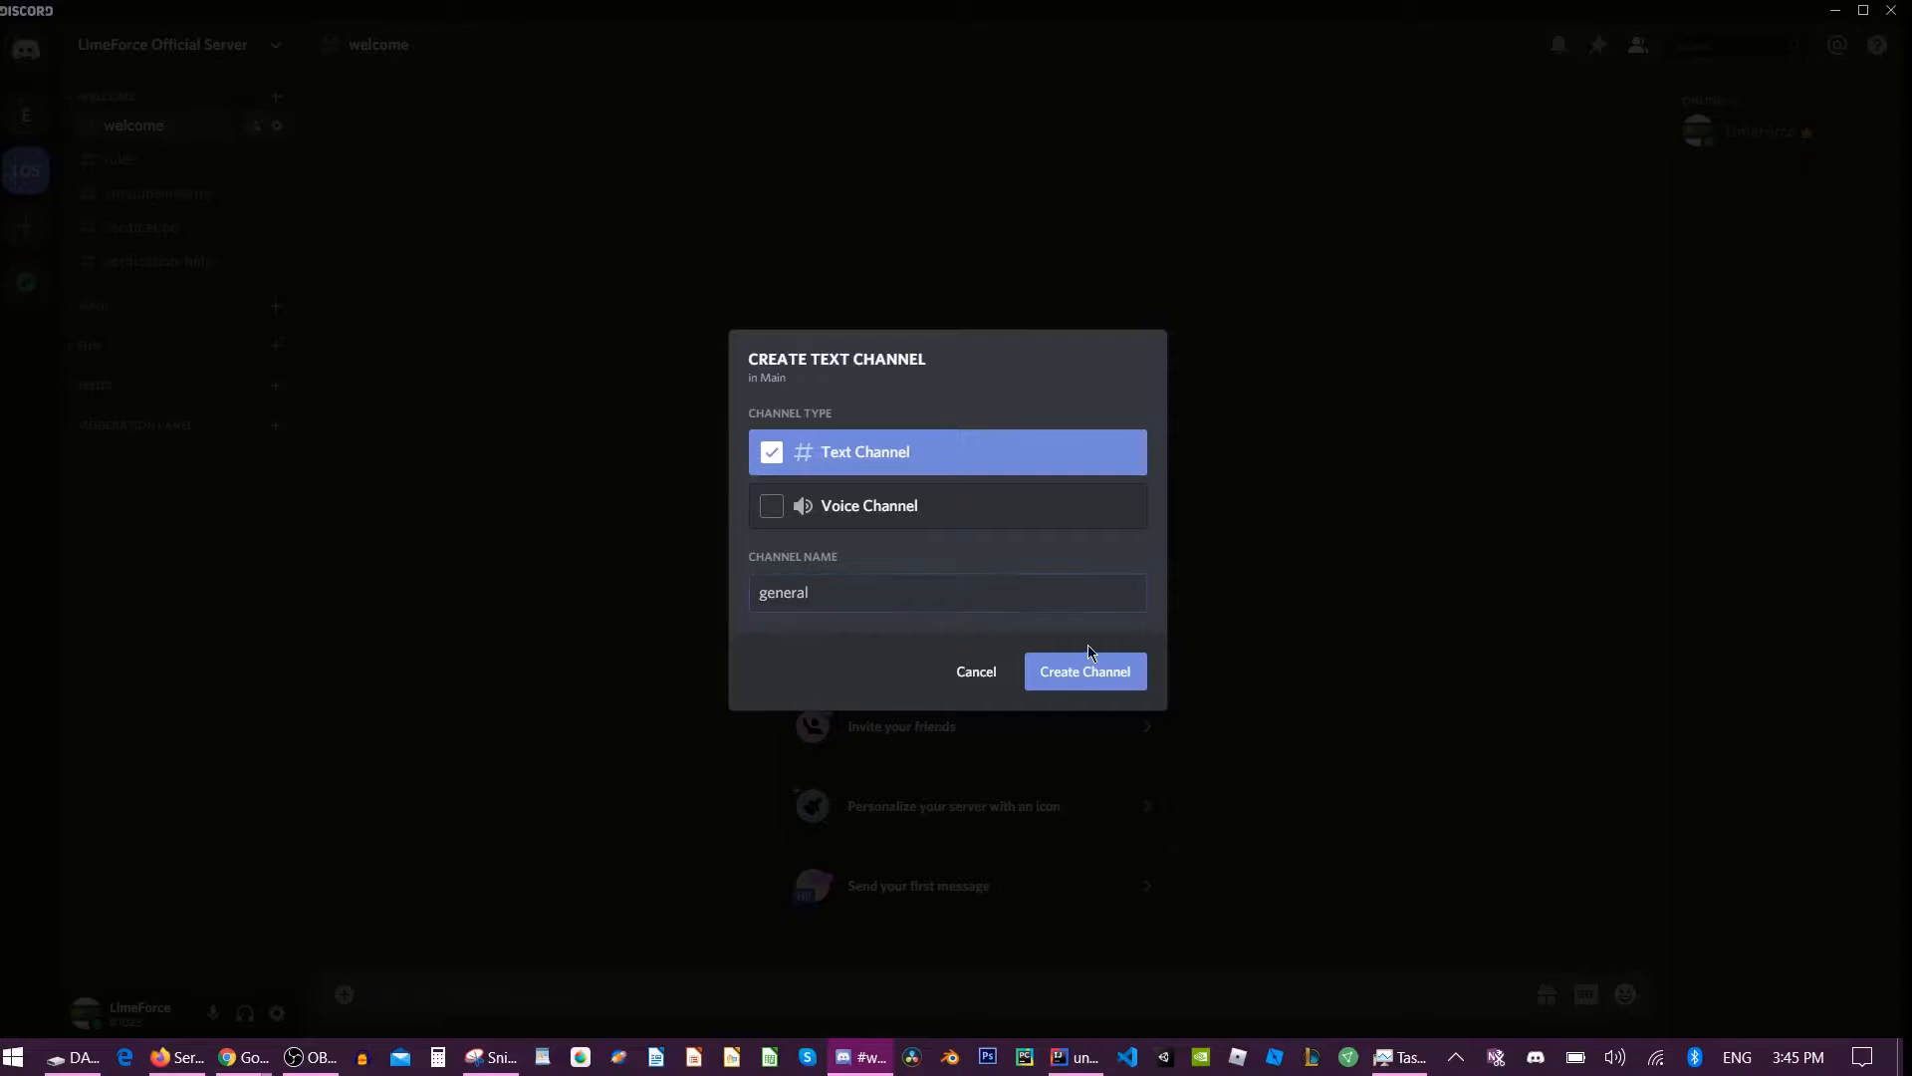
{"action": "left_click", "coordinate": [1081, 673]}
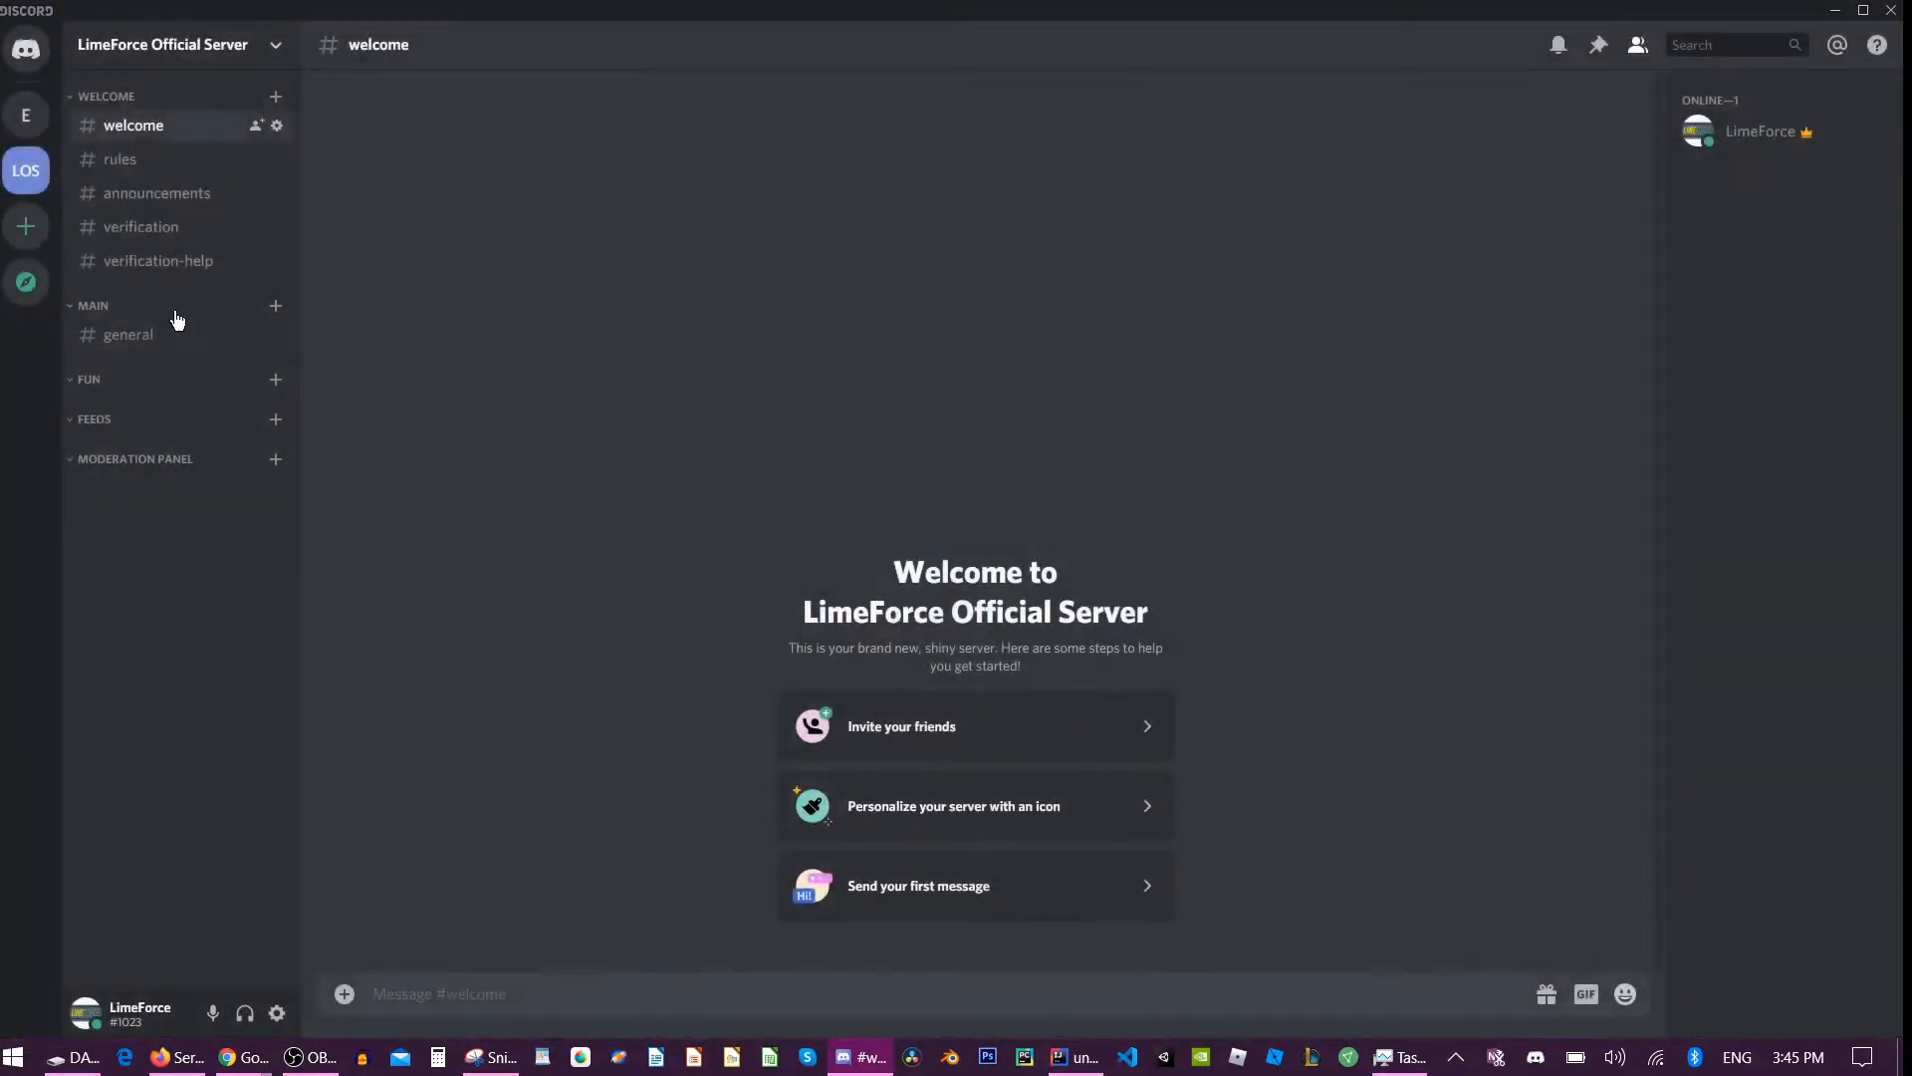
{"action": "left_click", "coordinate": [276, 307]}
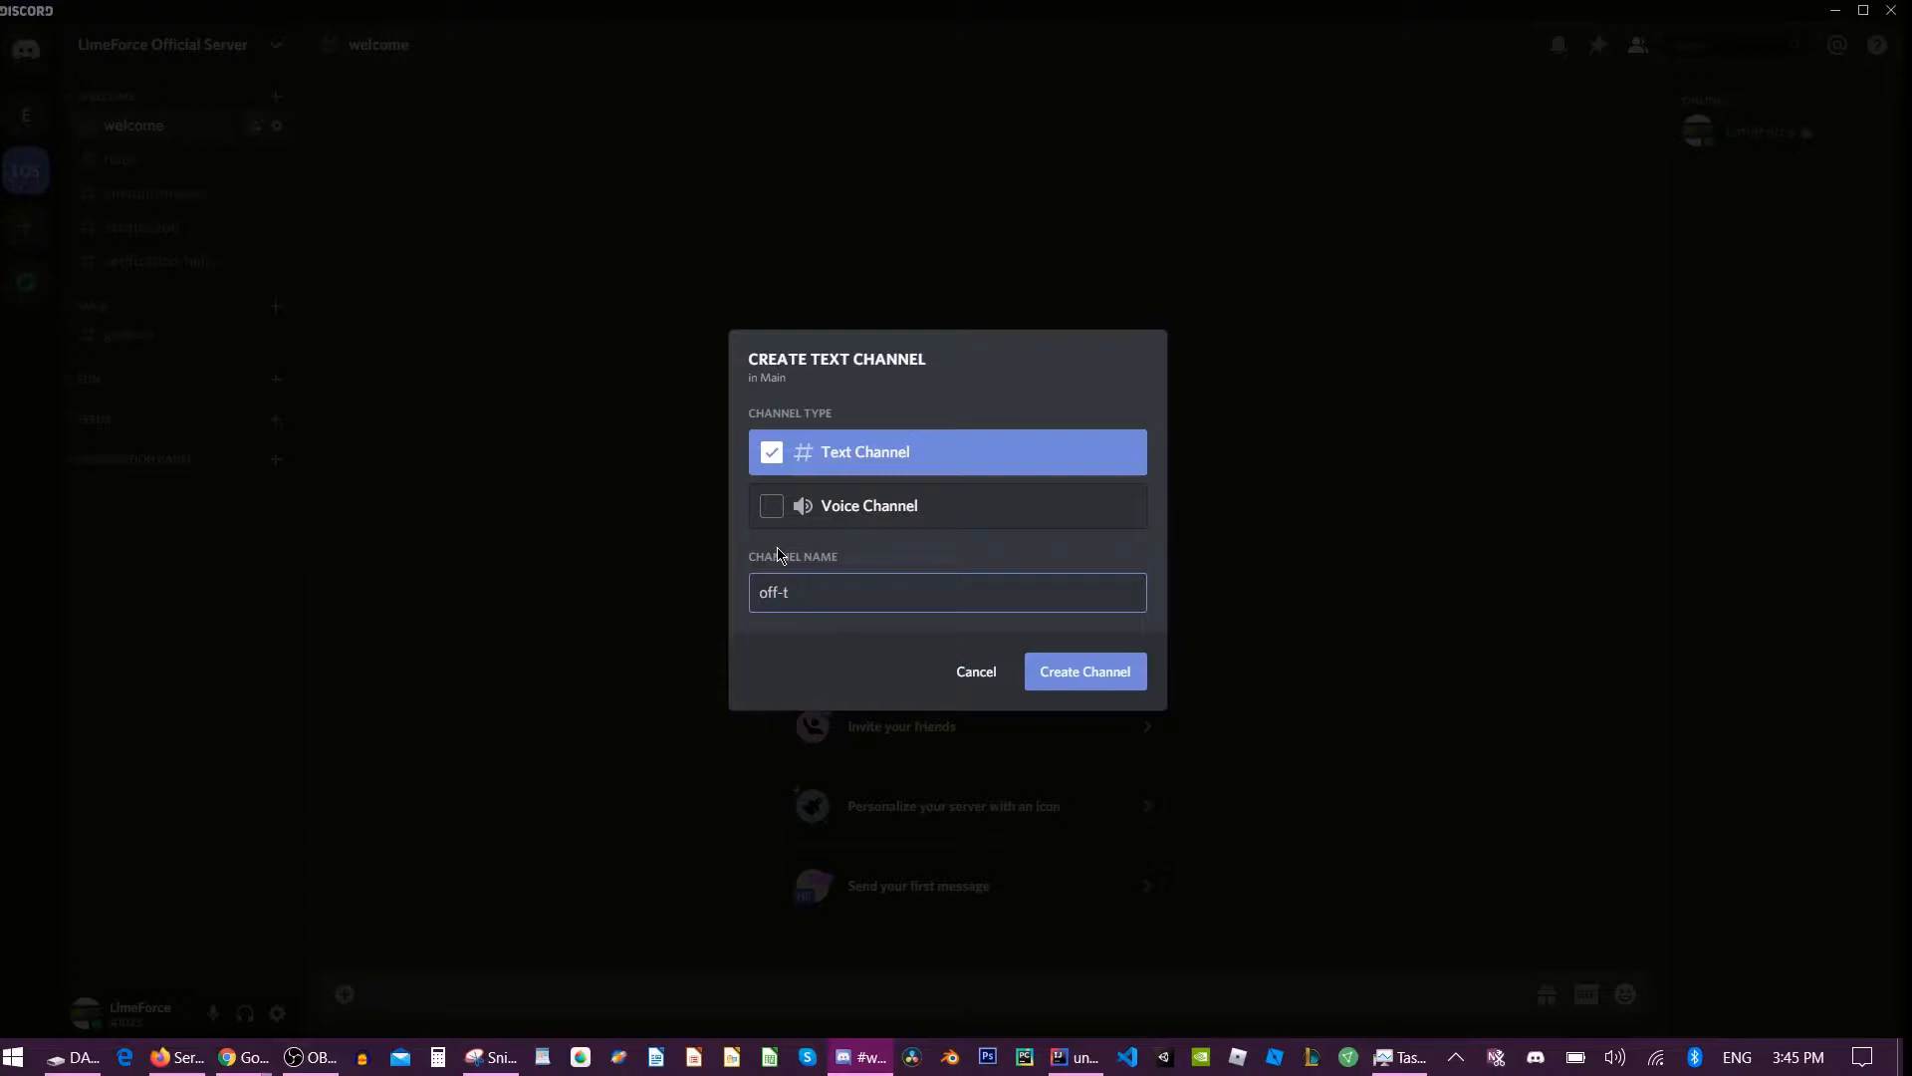
{"action": "left_click", "coordinate": [1083, 673]}
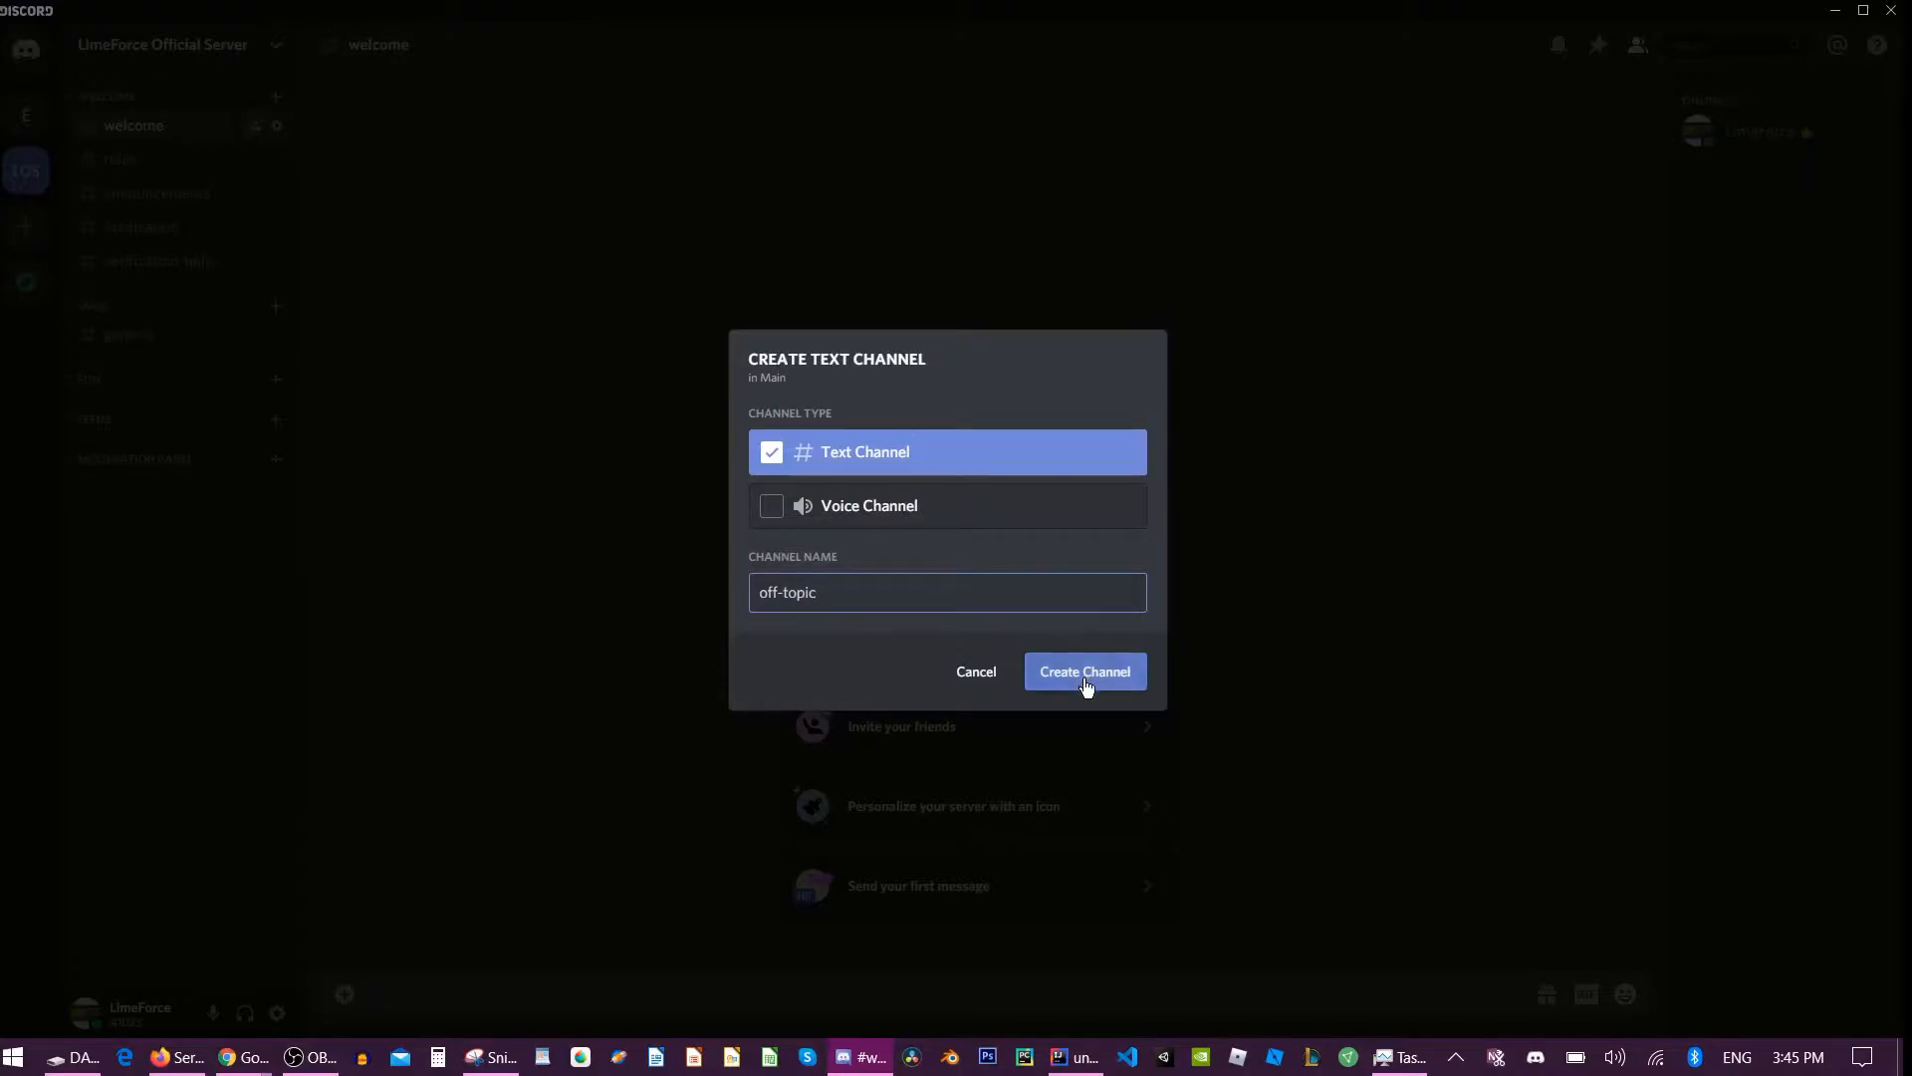
- Add a text channel named "video-discussion" to the Main category, correcting the spelling before creating it
{"action": "left_click", "coordinate": [280, 312]}
{"action": "type", "text": "video-discusion"}
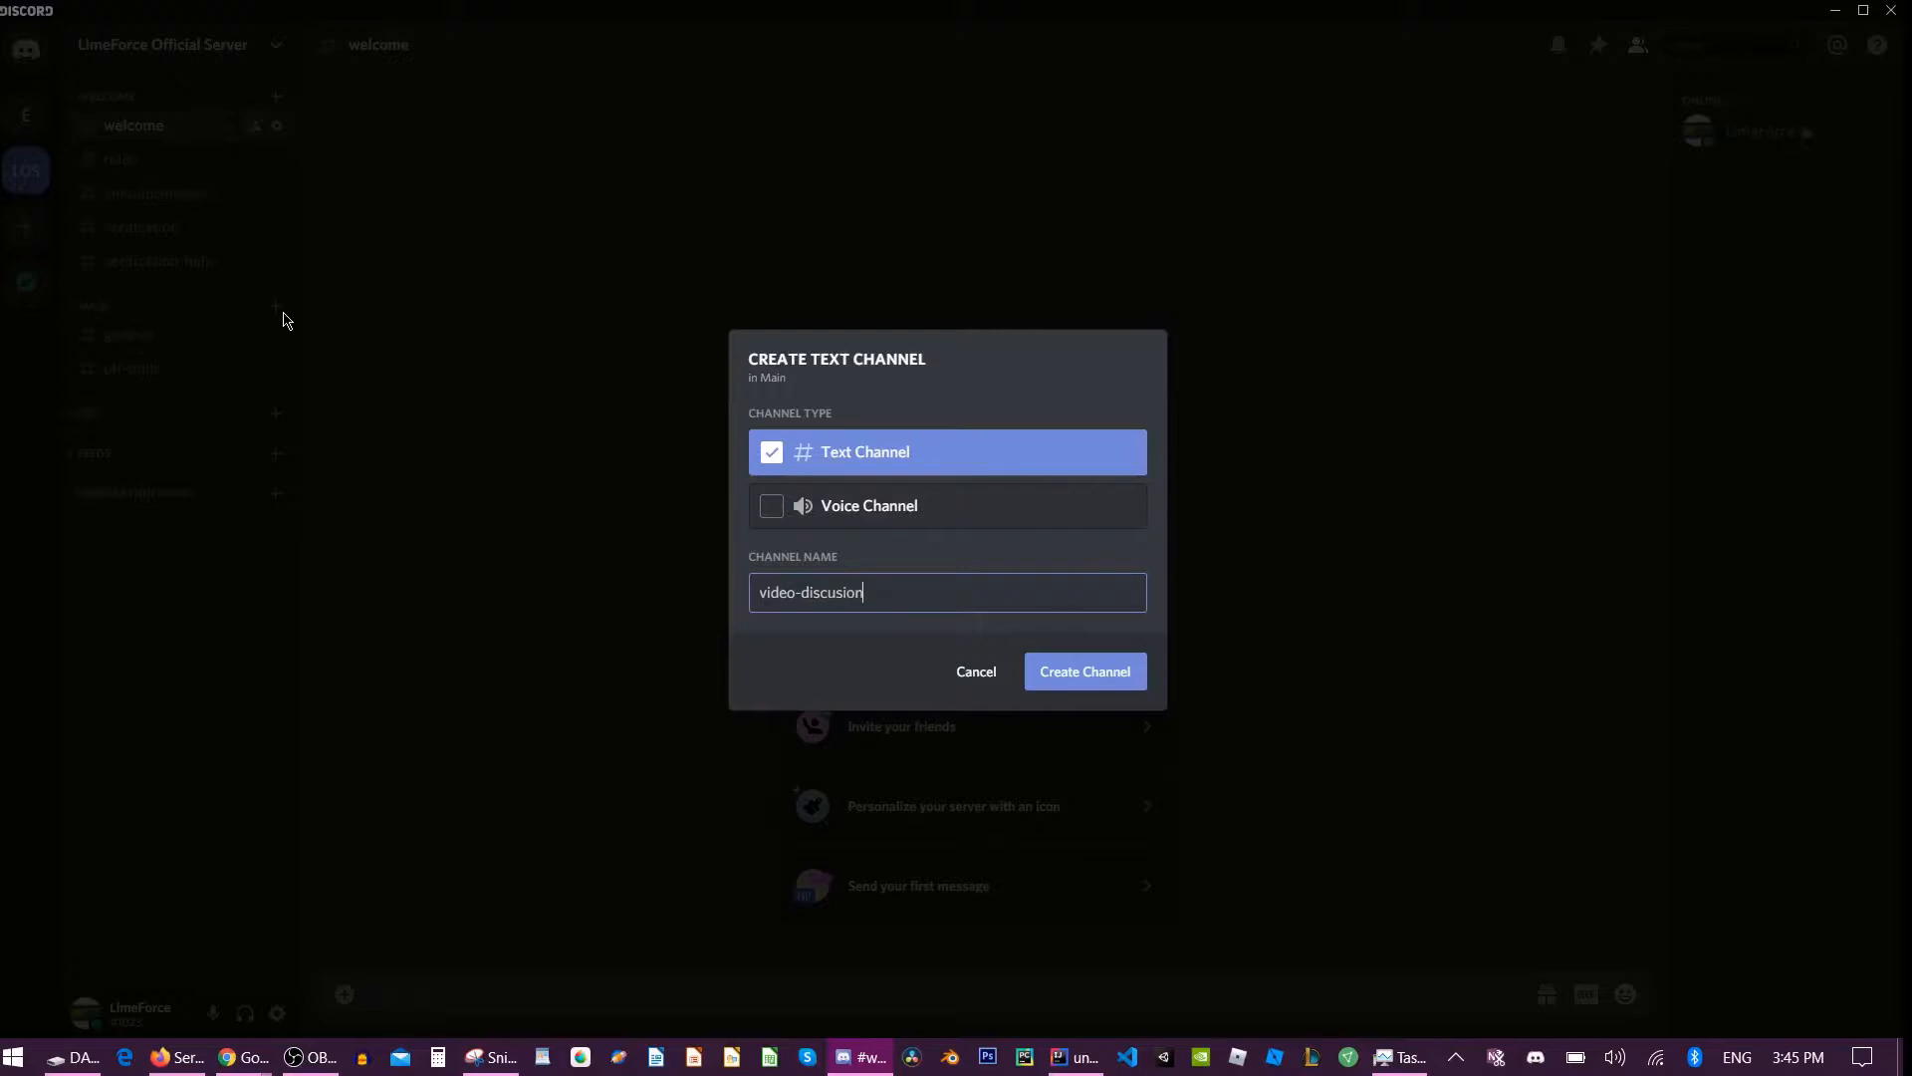
{"action": "left_click", "coordinate": [828, 591]}
{"action": "type", "text": "s"}
{"action": "left_click", "coordinate": [849, 594]}
{"action": "type", "text": "s"}
{"action": "left_click", "coordinate": [825, 598]}
{"action": "key", "text": "BackSpace"}
{"action": "left_click", "coordinate": [1066, 677]}
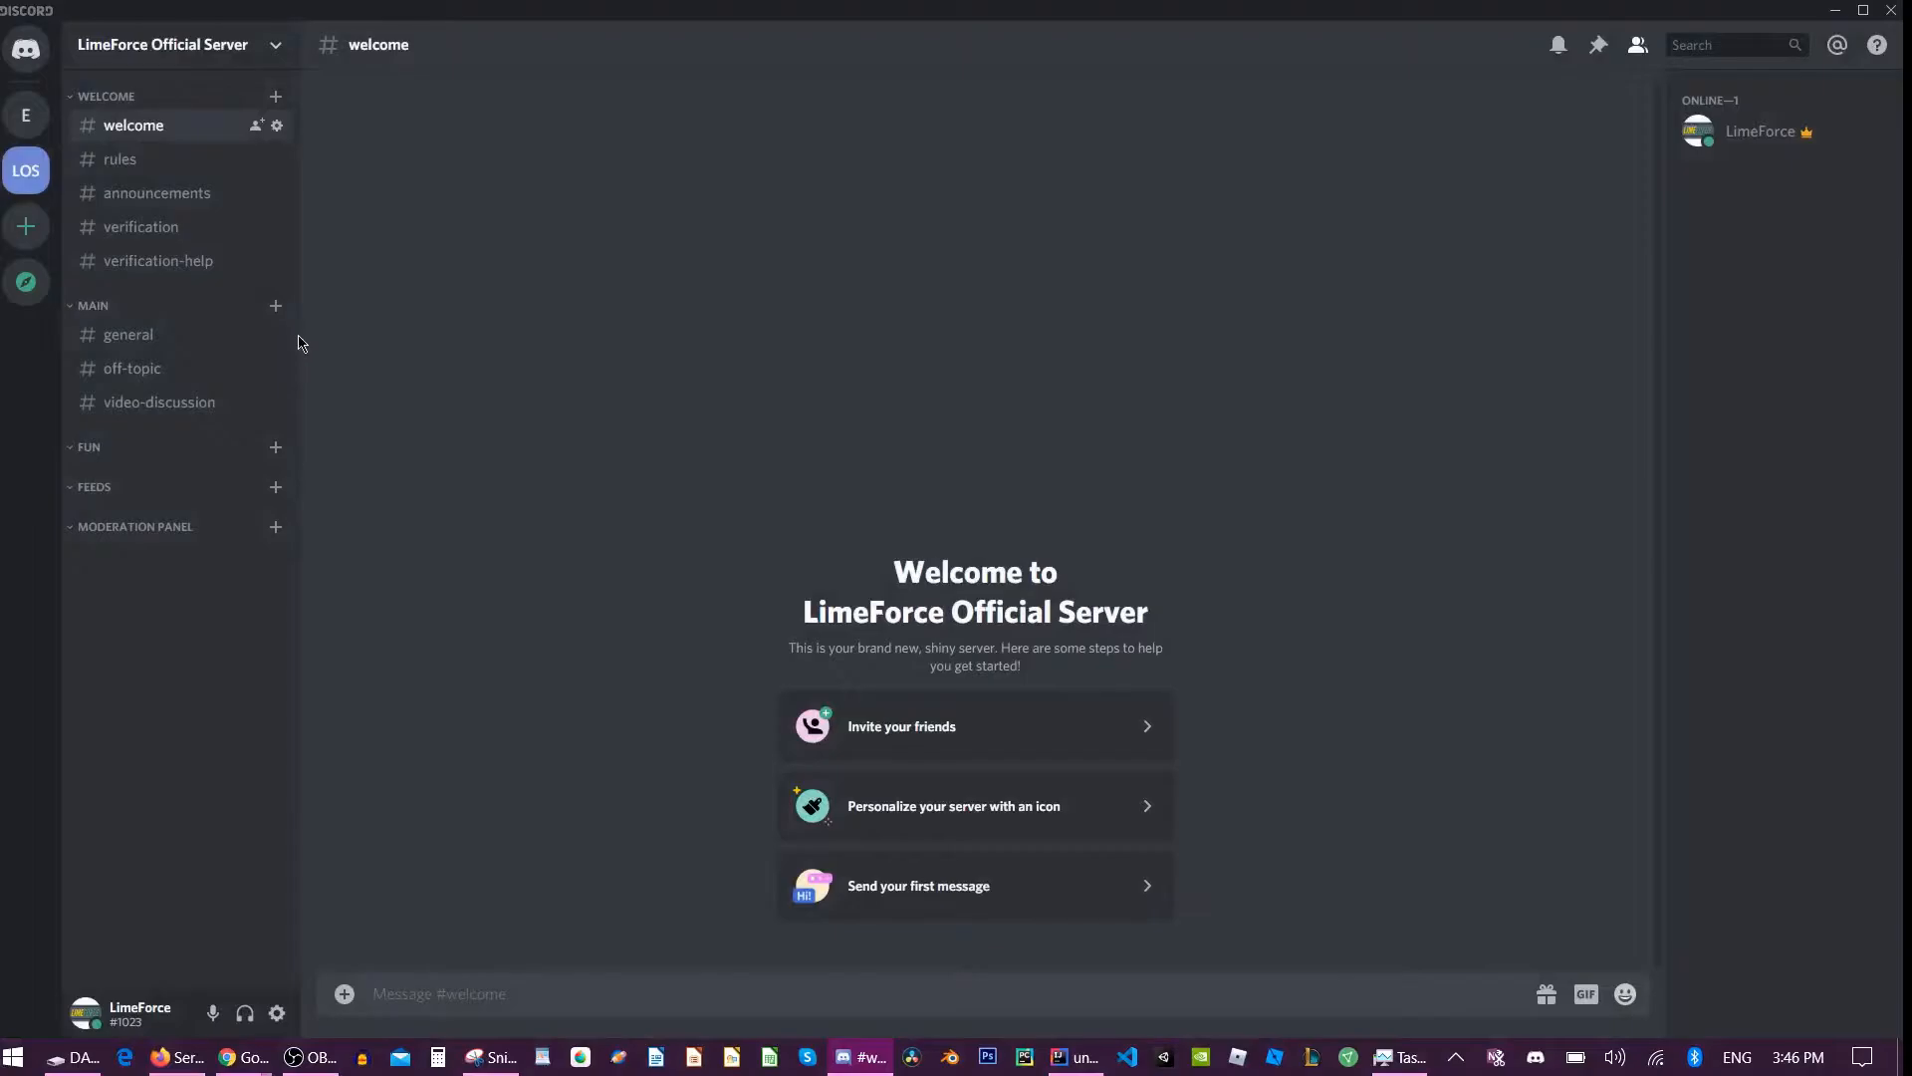
- Add a text channel named "video-suggestions" to the Main category
{"action": "left_click", "coordinate": [276, 308]}
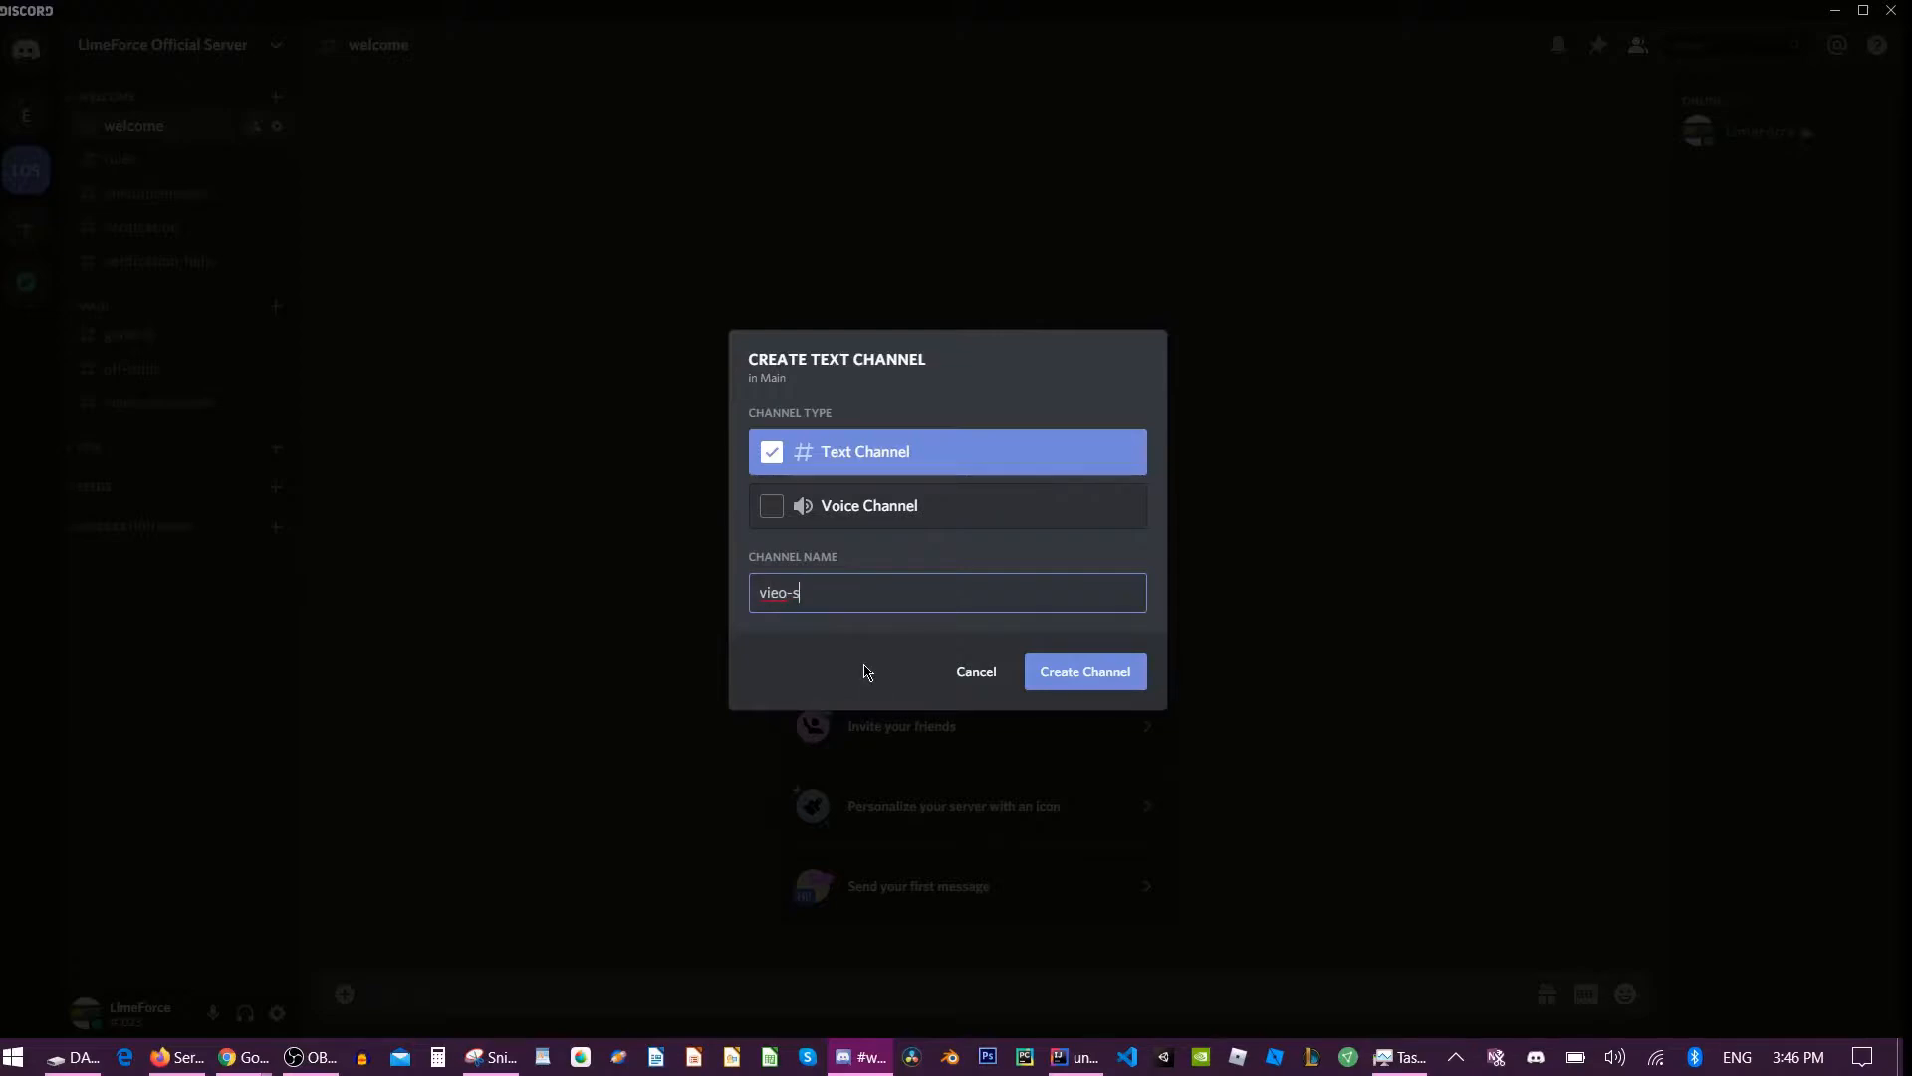
{"action": "type", "text": "video-suggestions"}
{"action": "left_click", "coordinate": [1082, 685]}
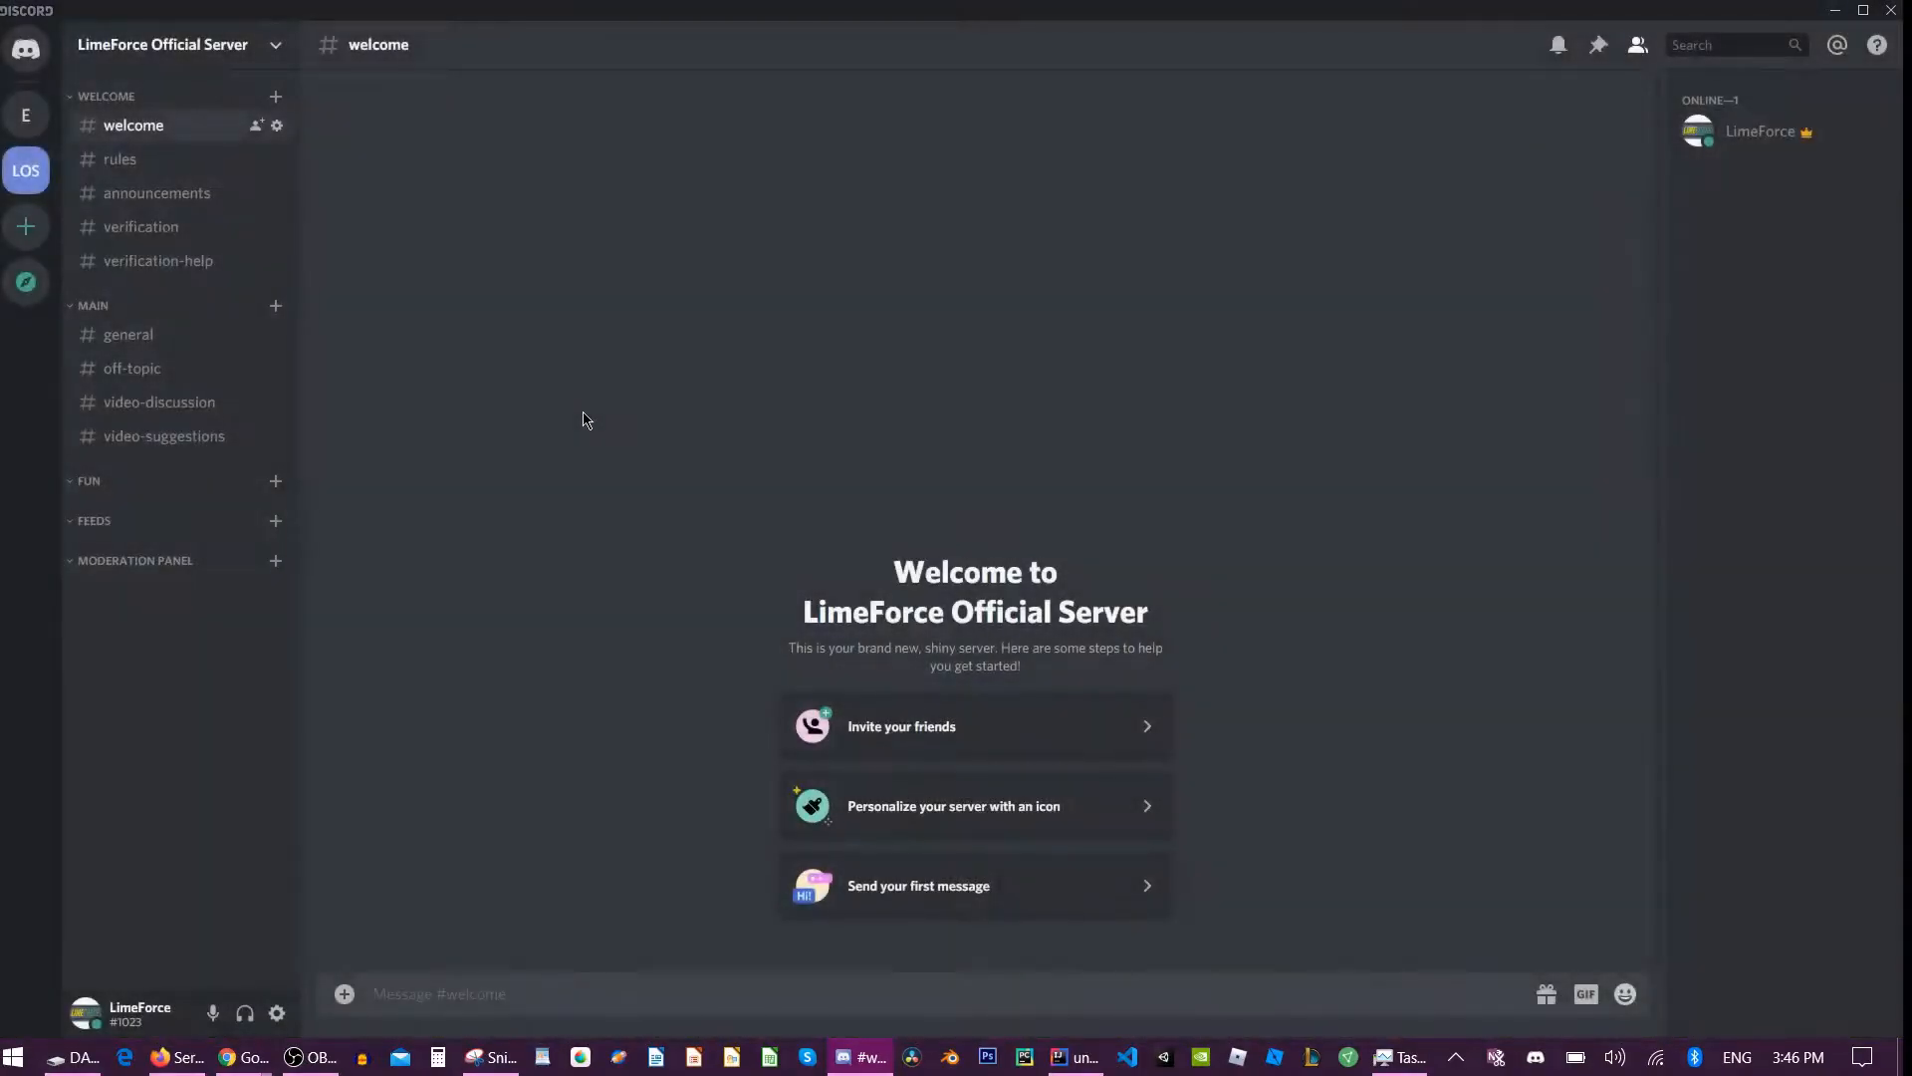
- Add a voice channel named "Voice 1" to the Main category
{"action": "left_click", "coordinate": [276, 305]}
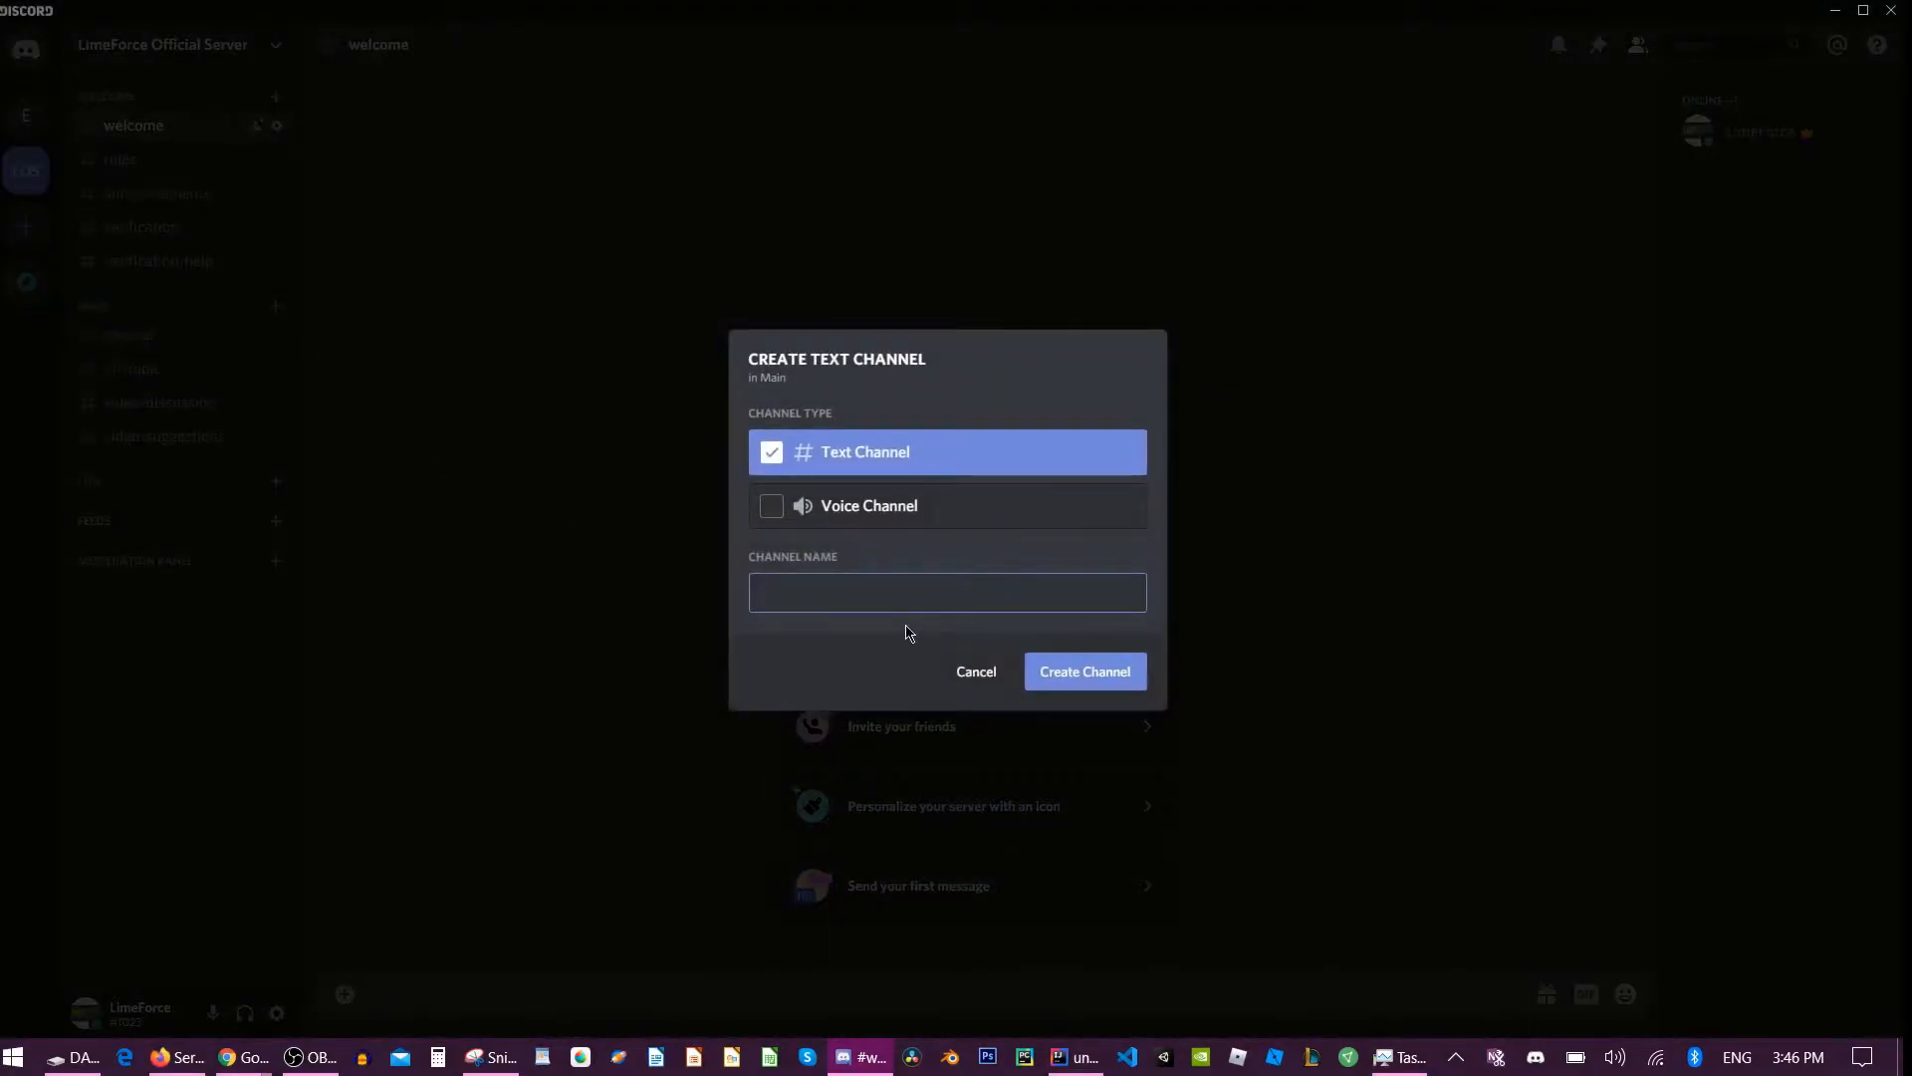
{"action": "left_click", "coordinate": [914, 505]}
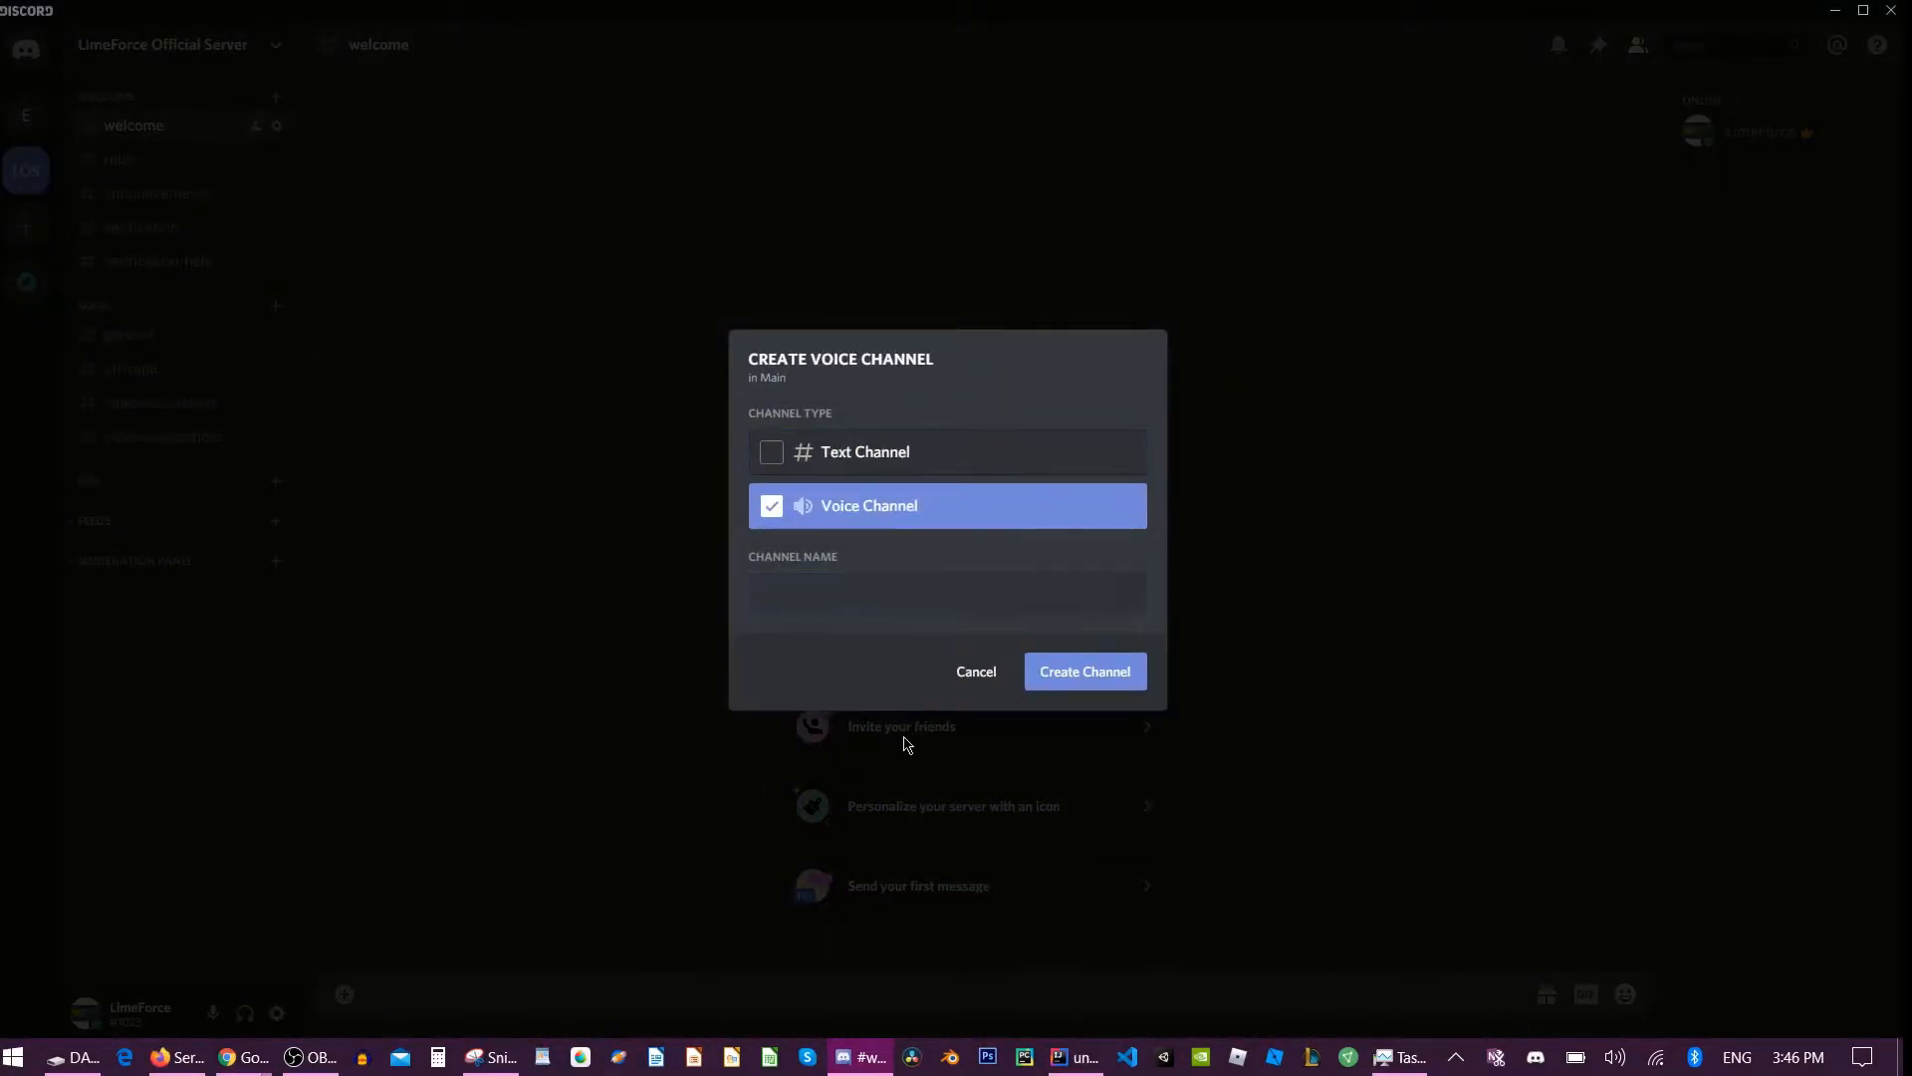
{"action": "left_click", "coordinate": [861, 606]}
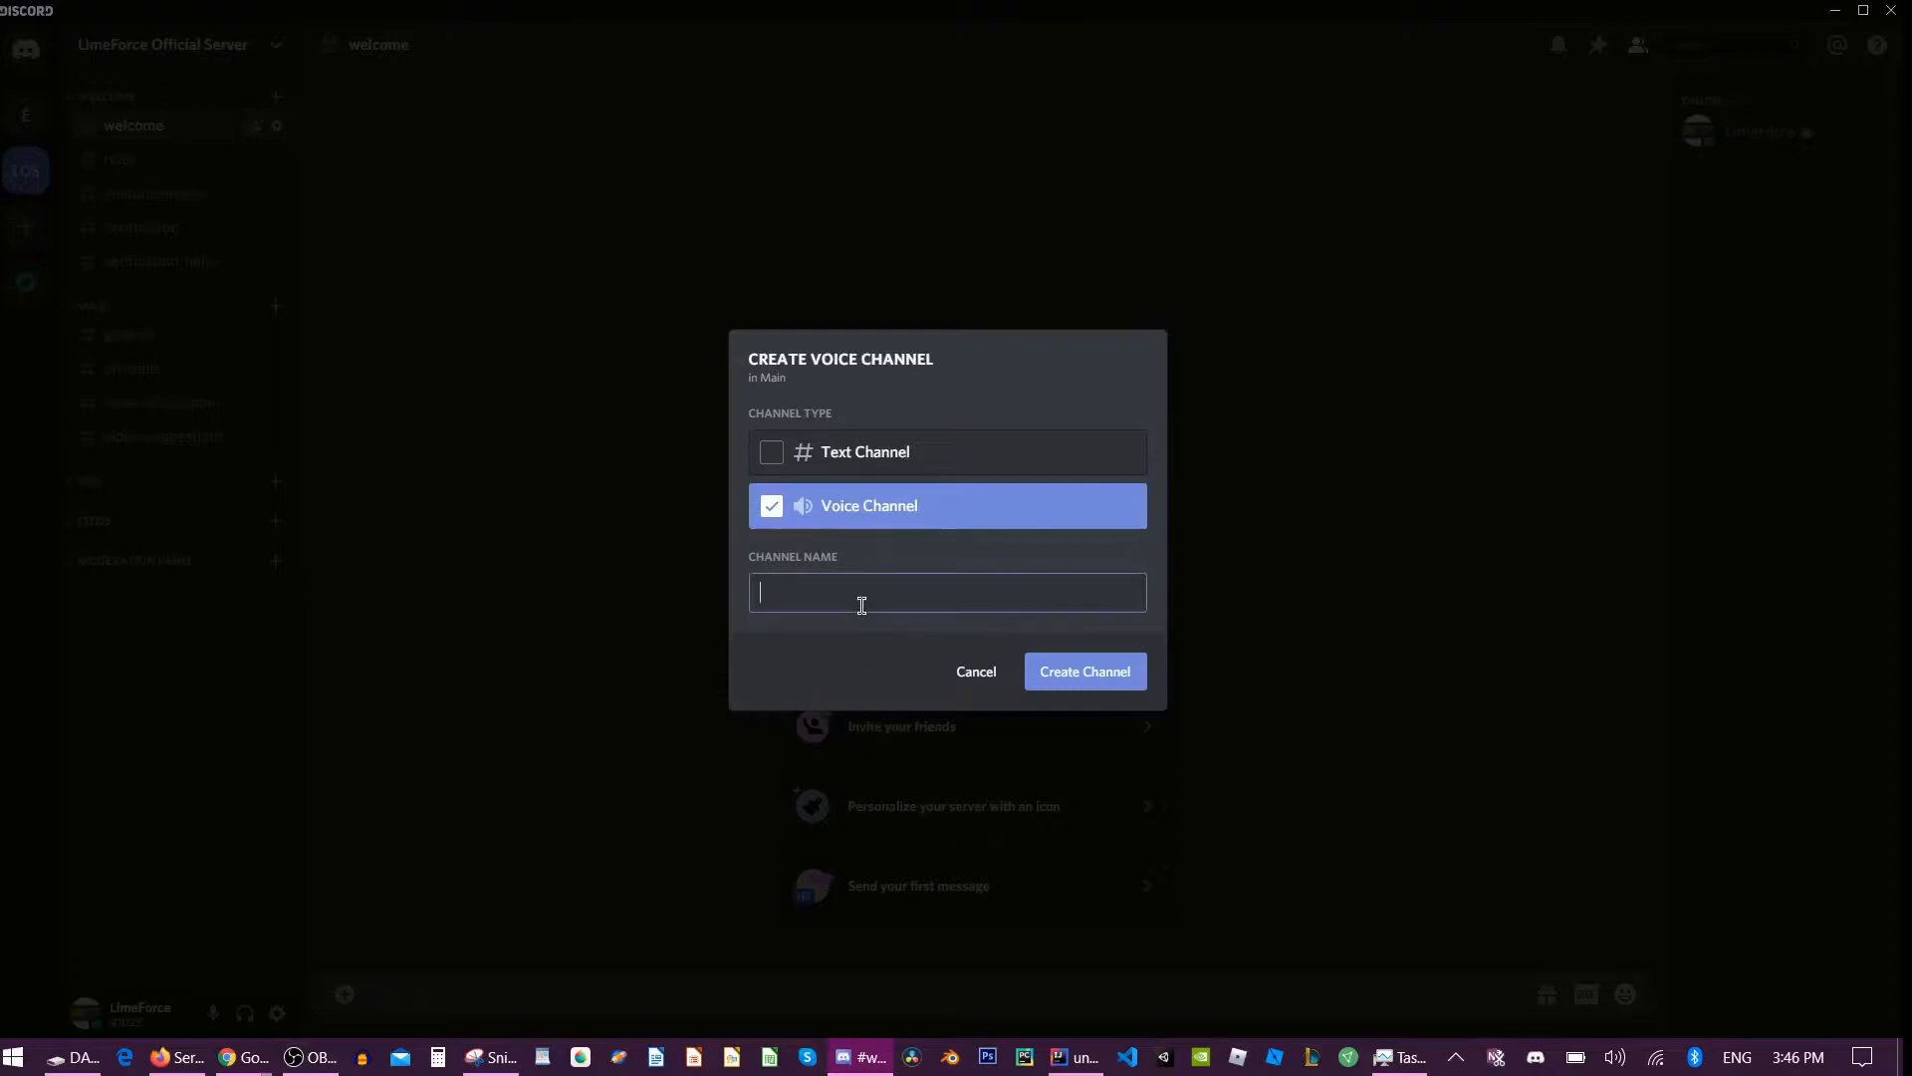
{"action": "left_click", "coordinate": [1074, 669]}
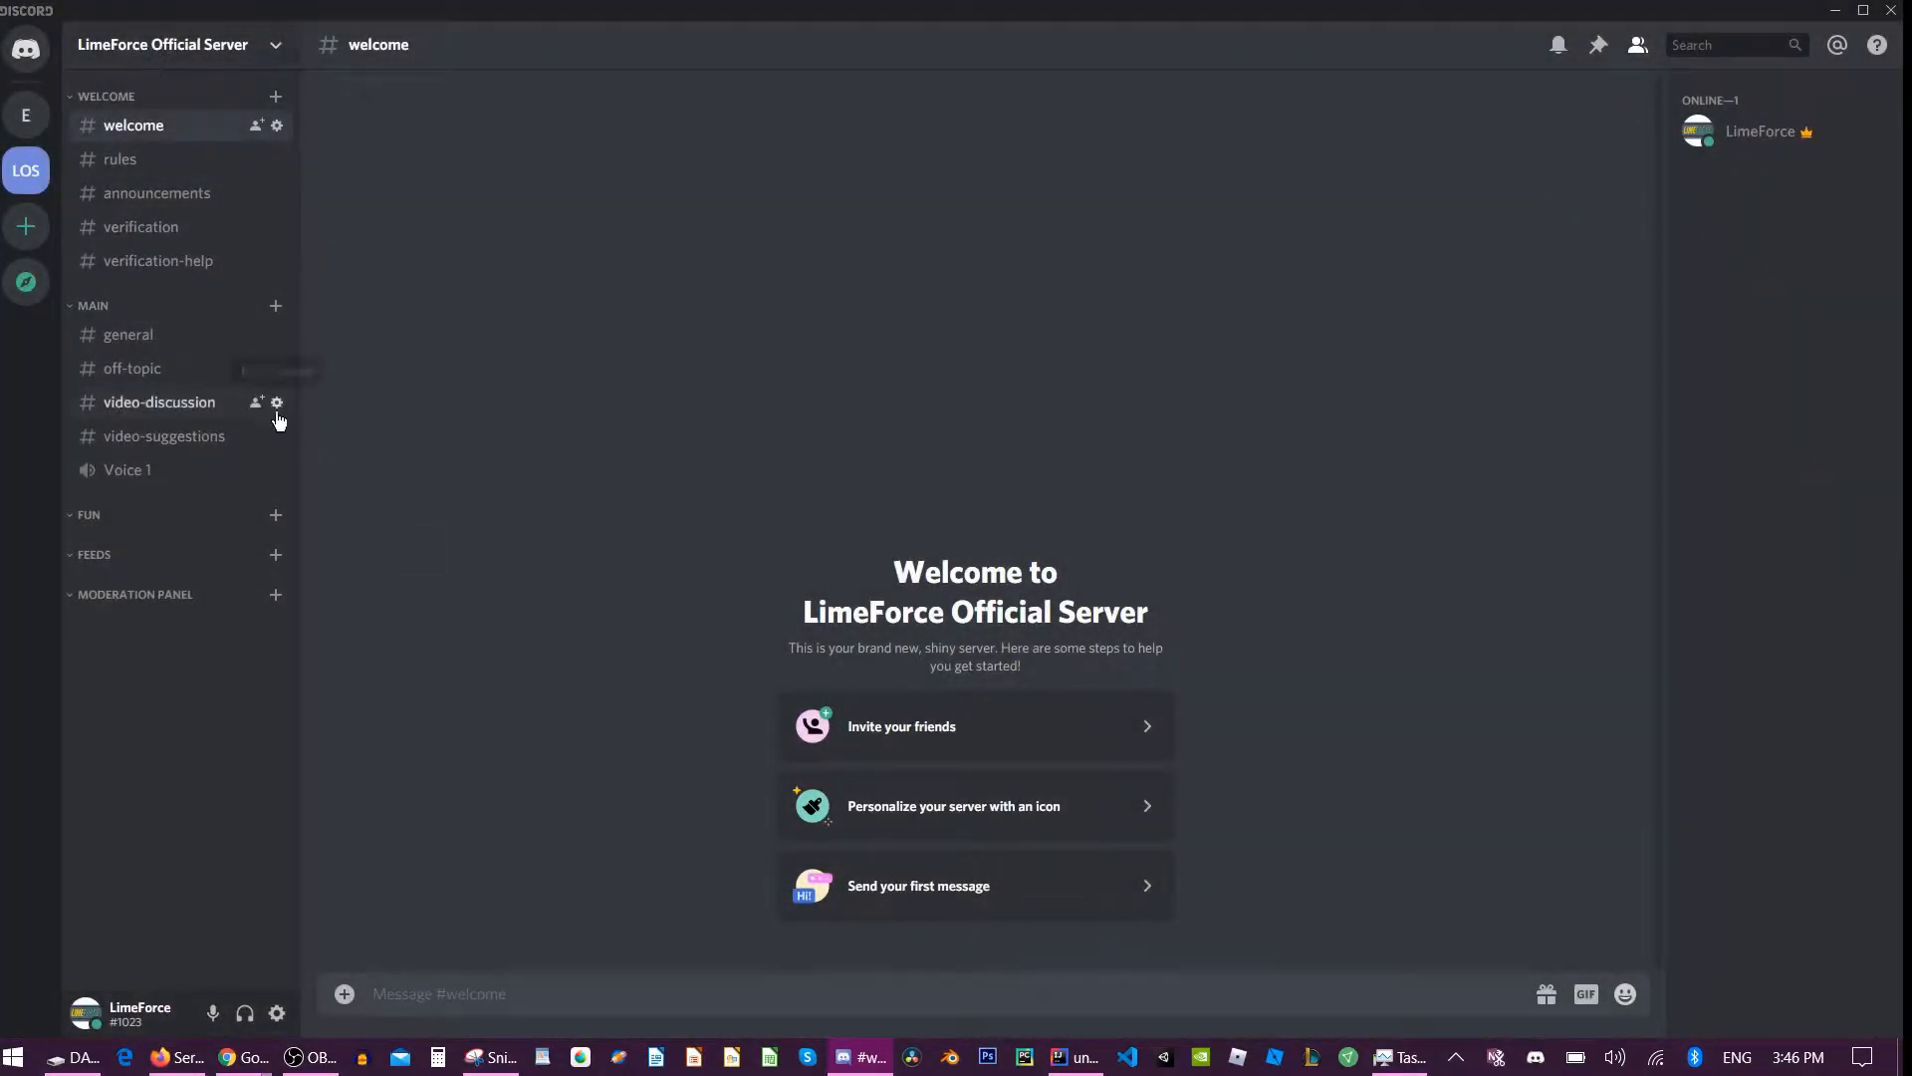
- Add a second voice channel named "Voice 2" to the Main category
{"action": "left_click", "coordinate": [276, 307]}
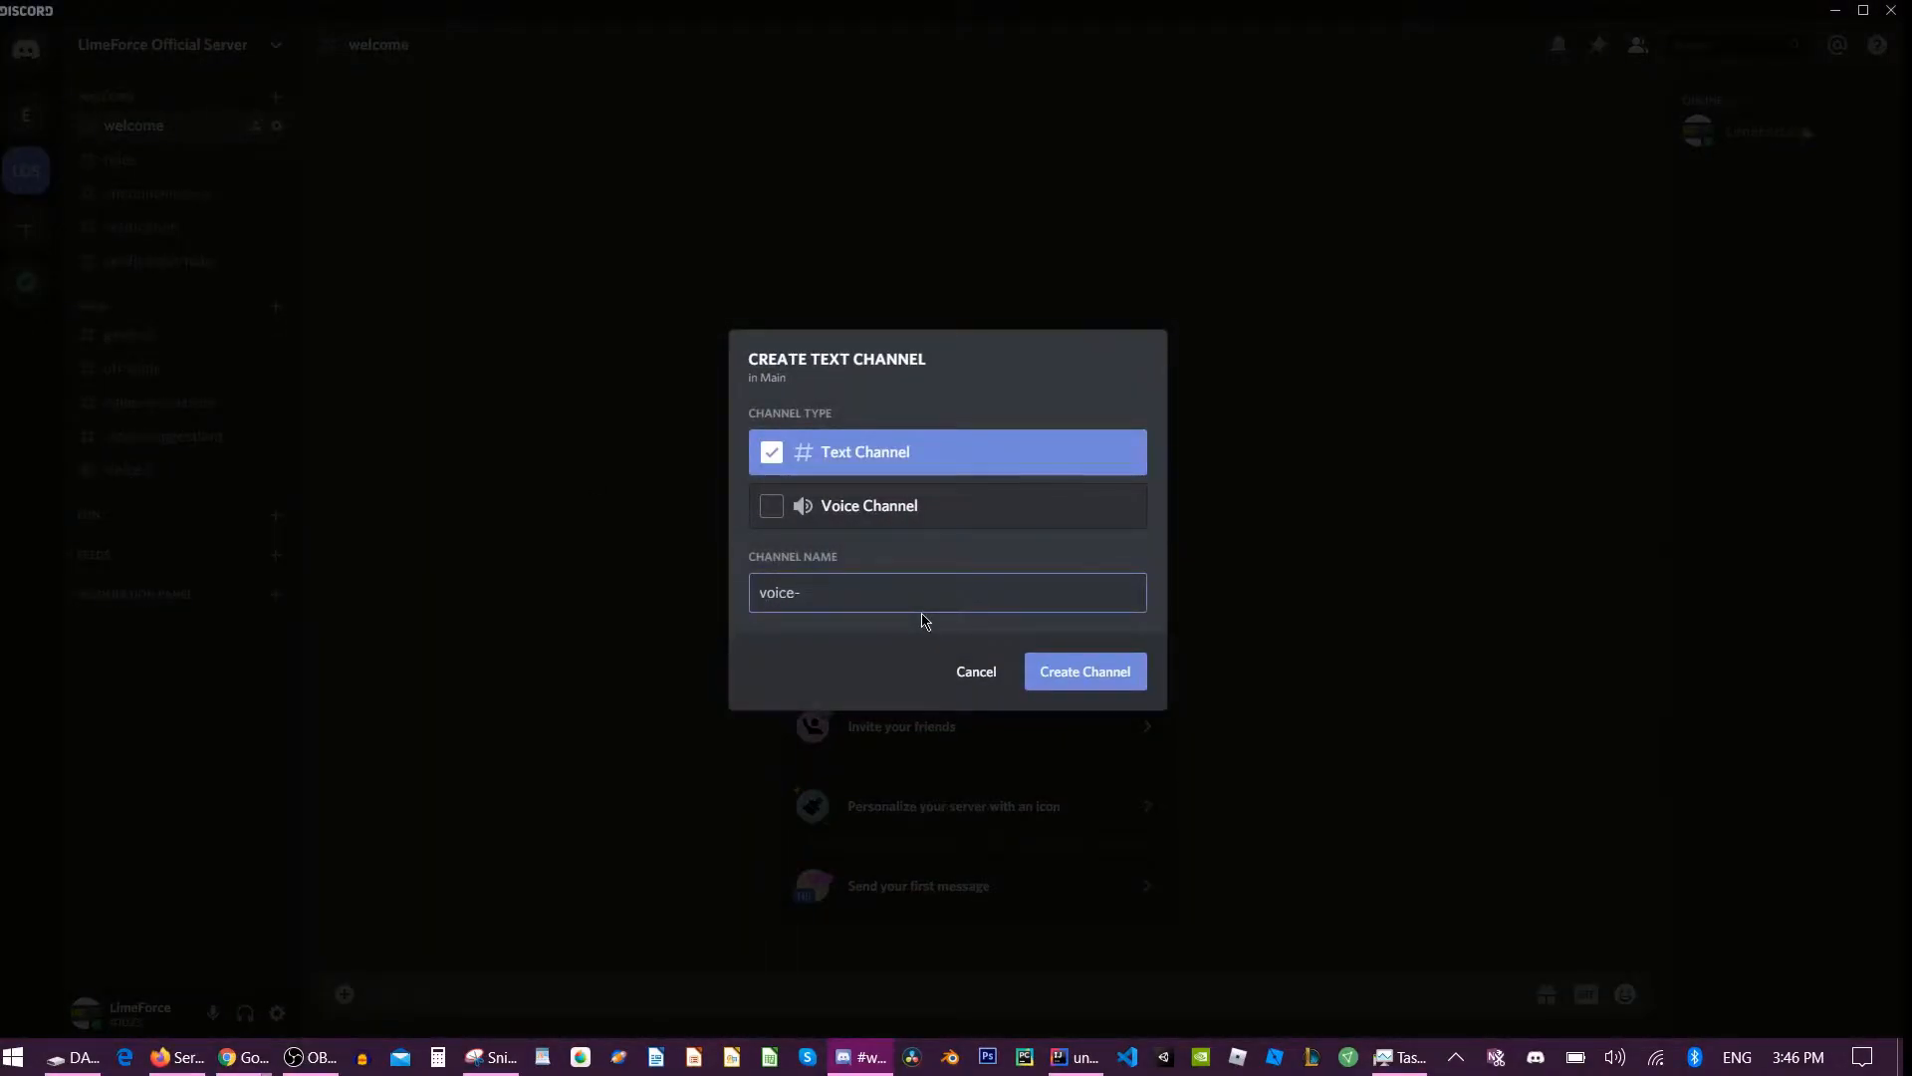
{"action": "left_click", "coordinate": [930, 498]}
{"action": "left_click", "coordinate": [839, 591]}
{"action": "key", "text": "ctrl+a"}
{"action": "key", "text": "BackSpace"}
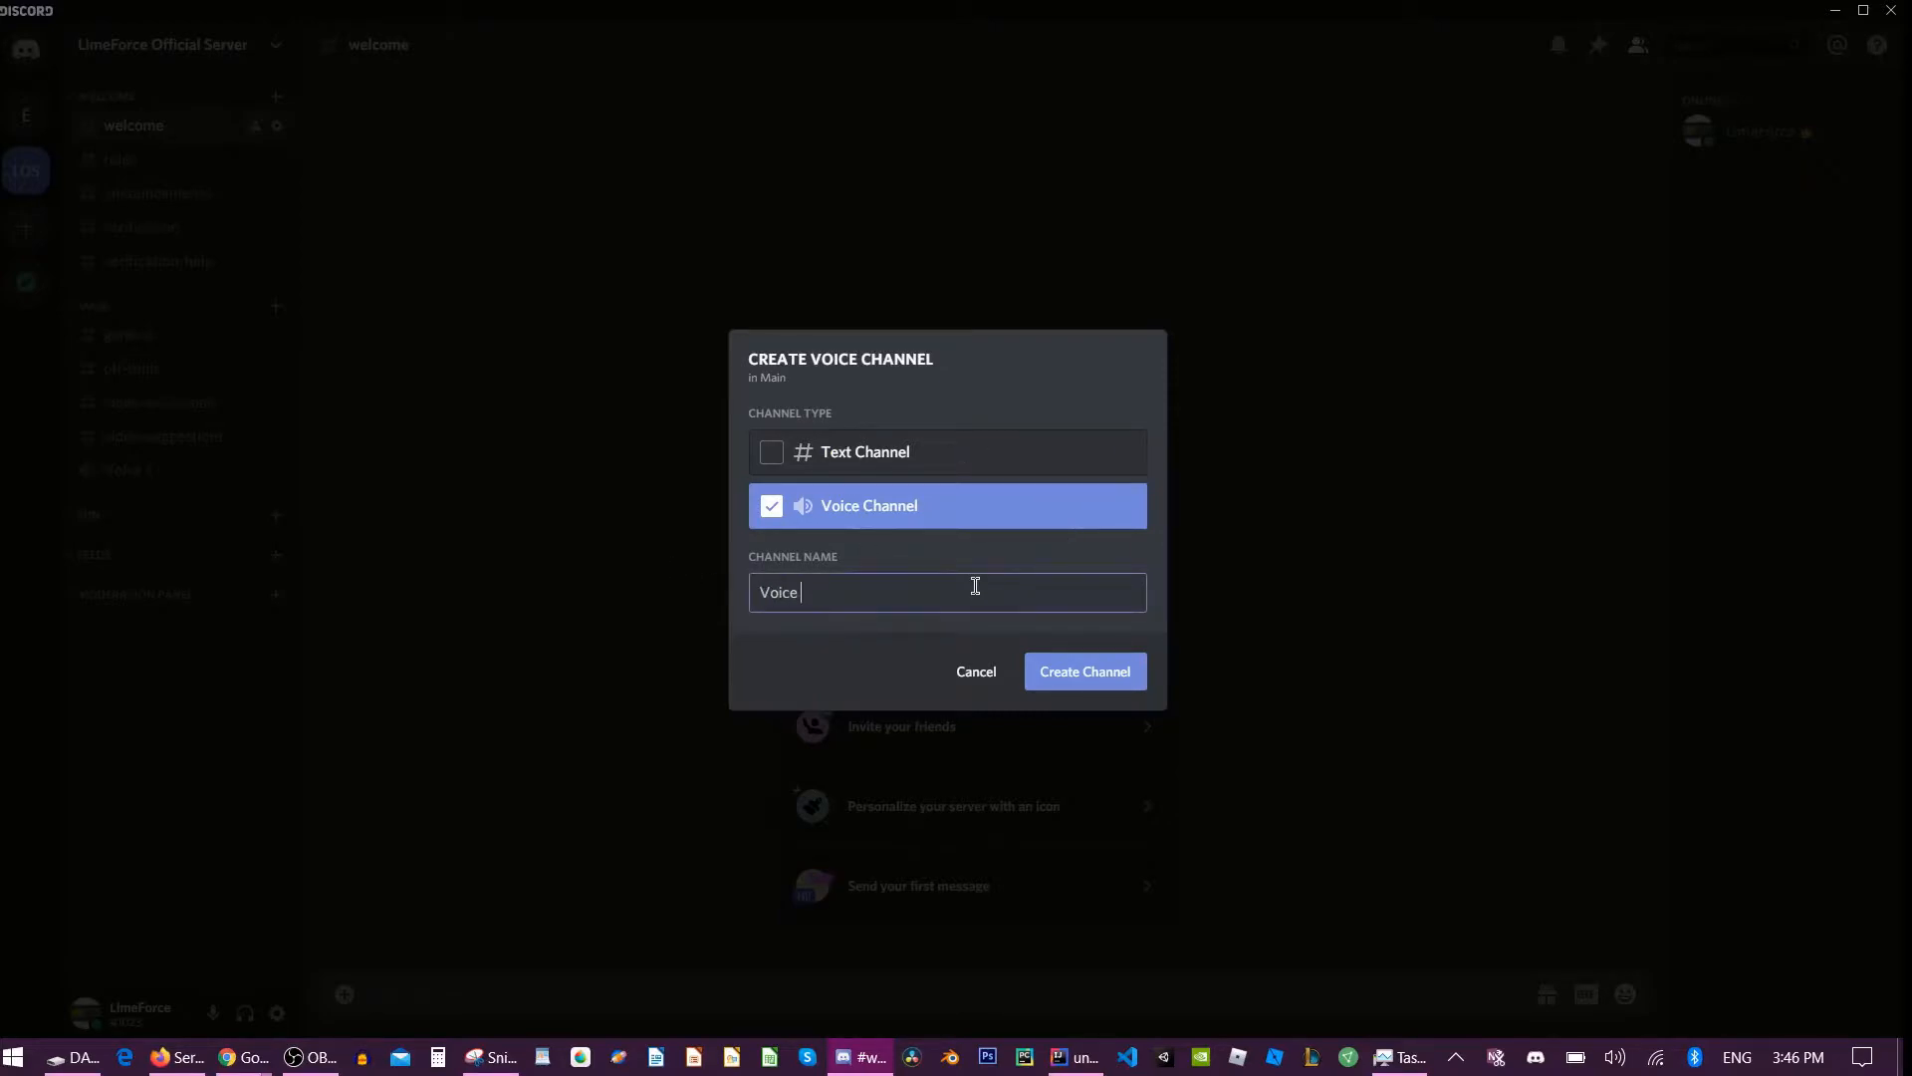
{"action": "left_click", "coordinate": [1056, 684]}
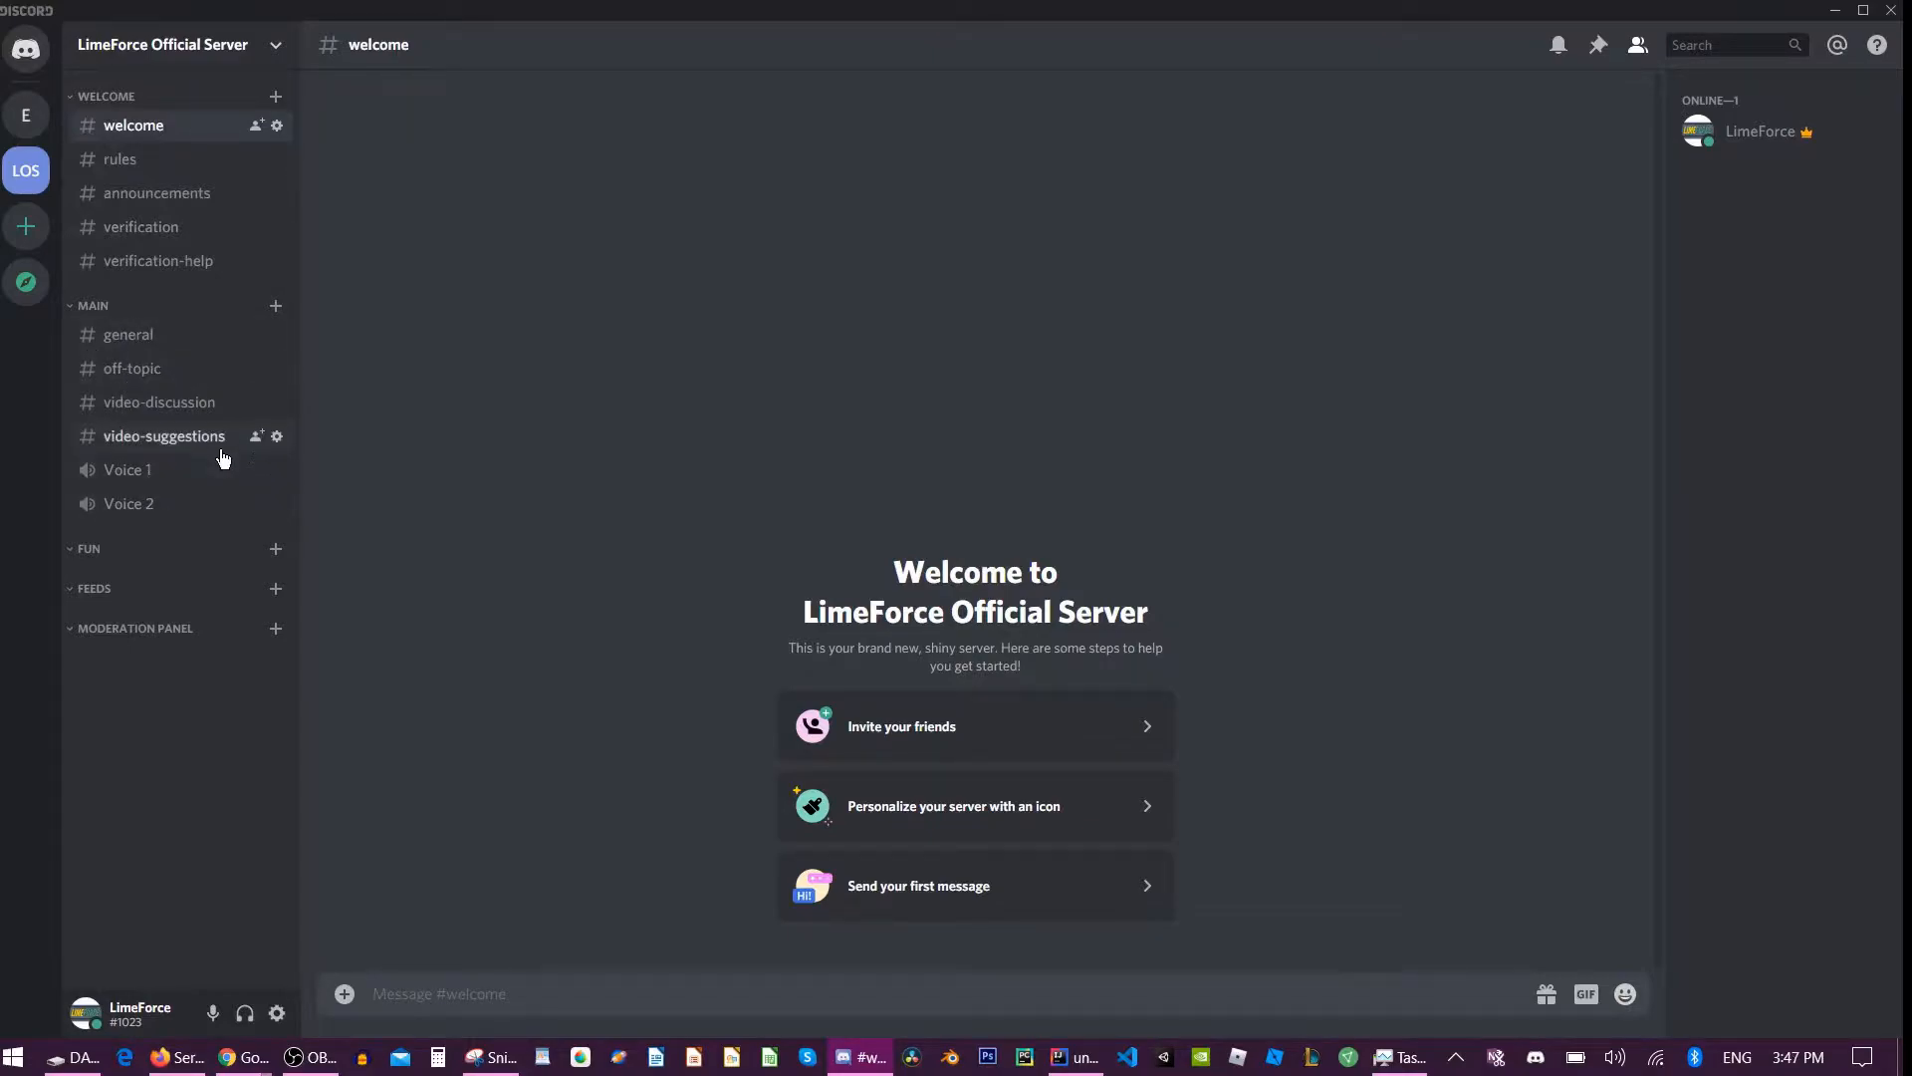
- Add a voice channel named "Private" to the Main category
{"action": "left_click", "coordinate": [277, 309]}
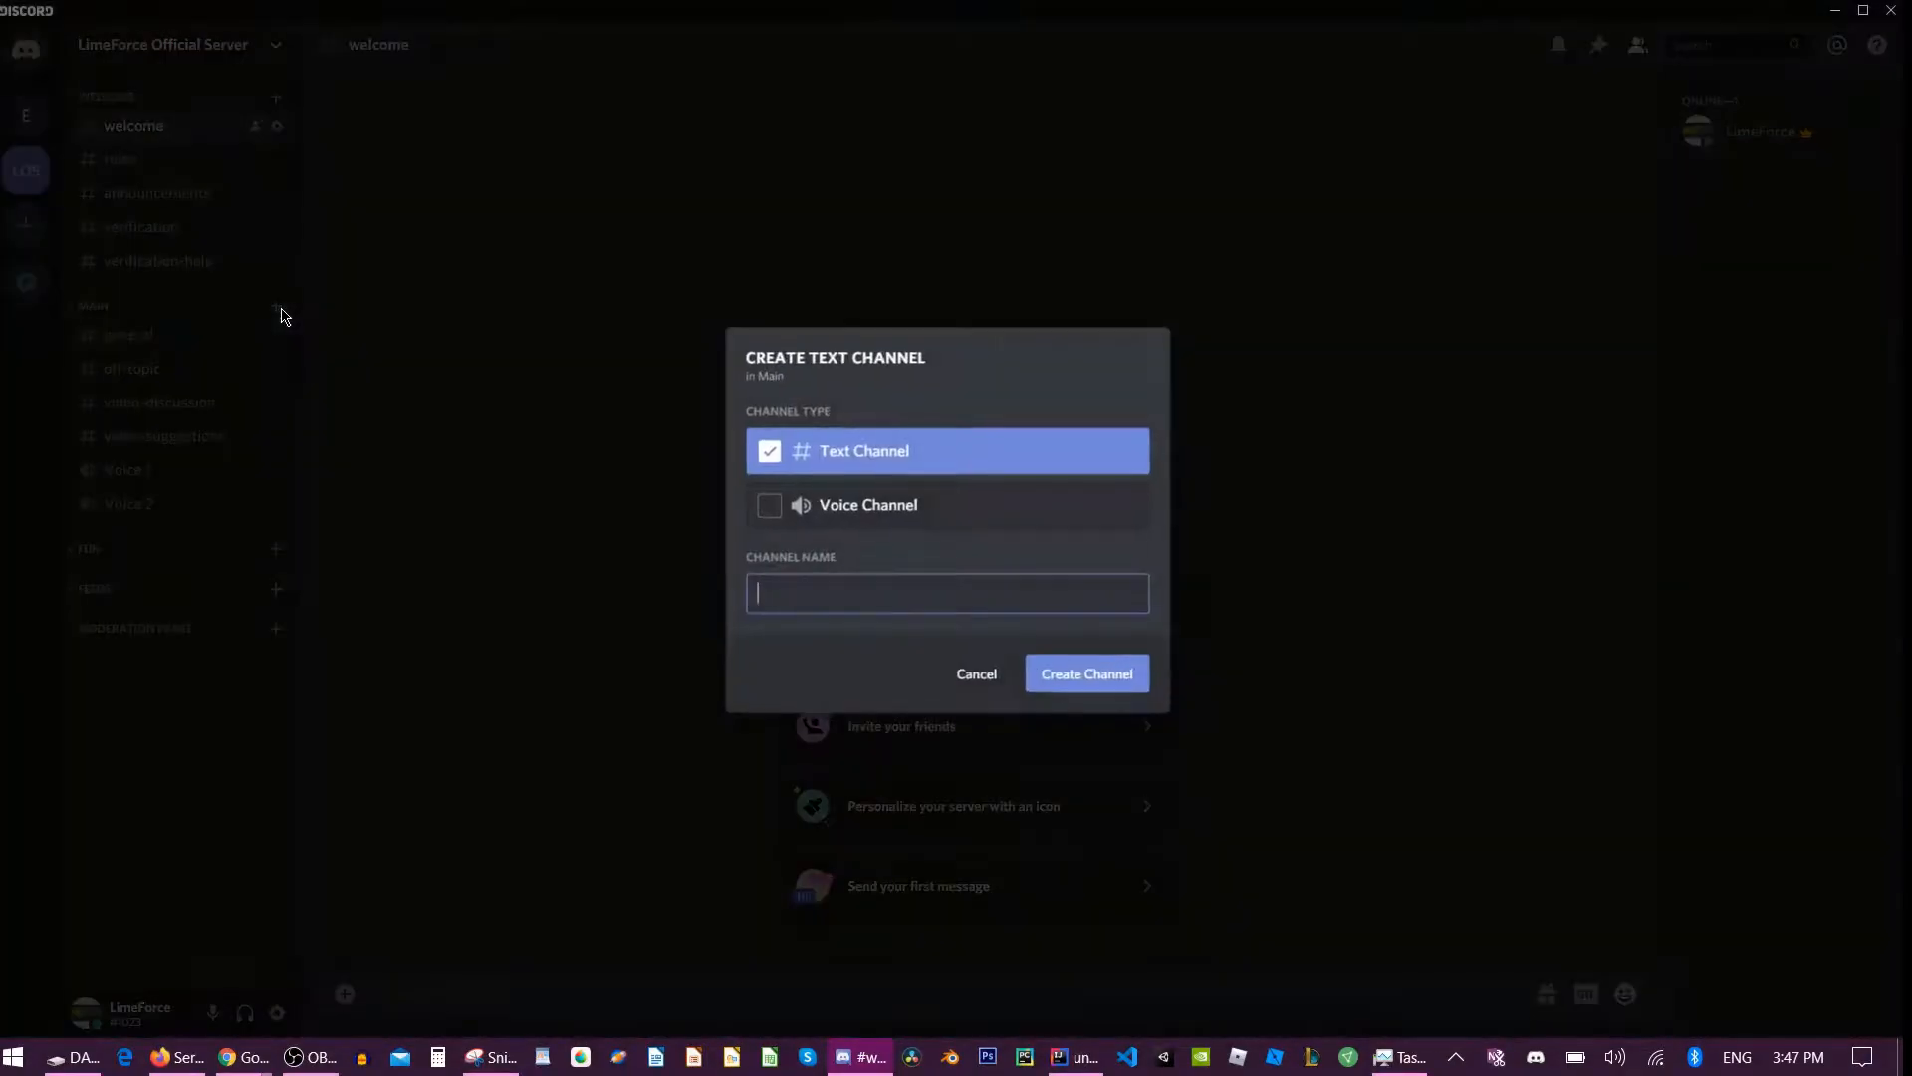
{"action": "left_click", "coordinate": [769, 508]}
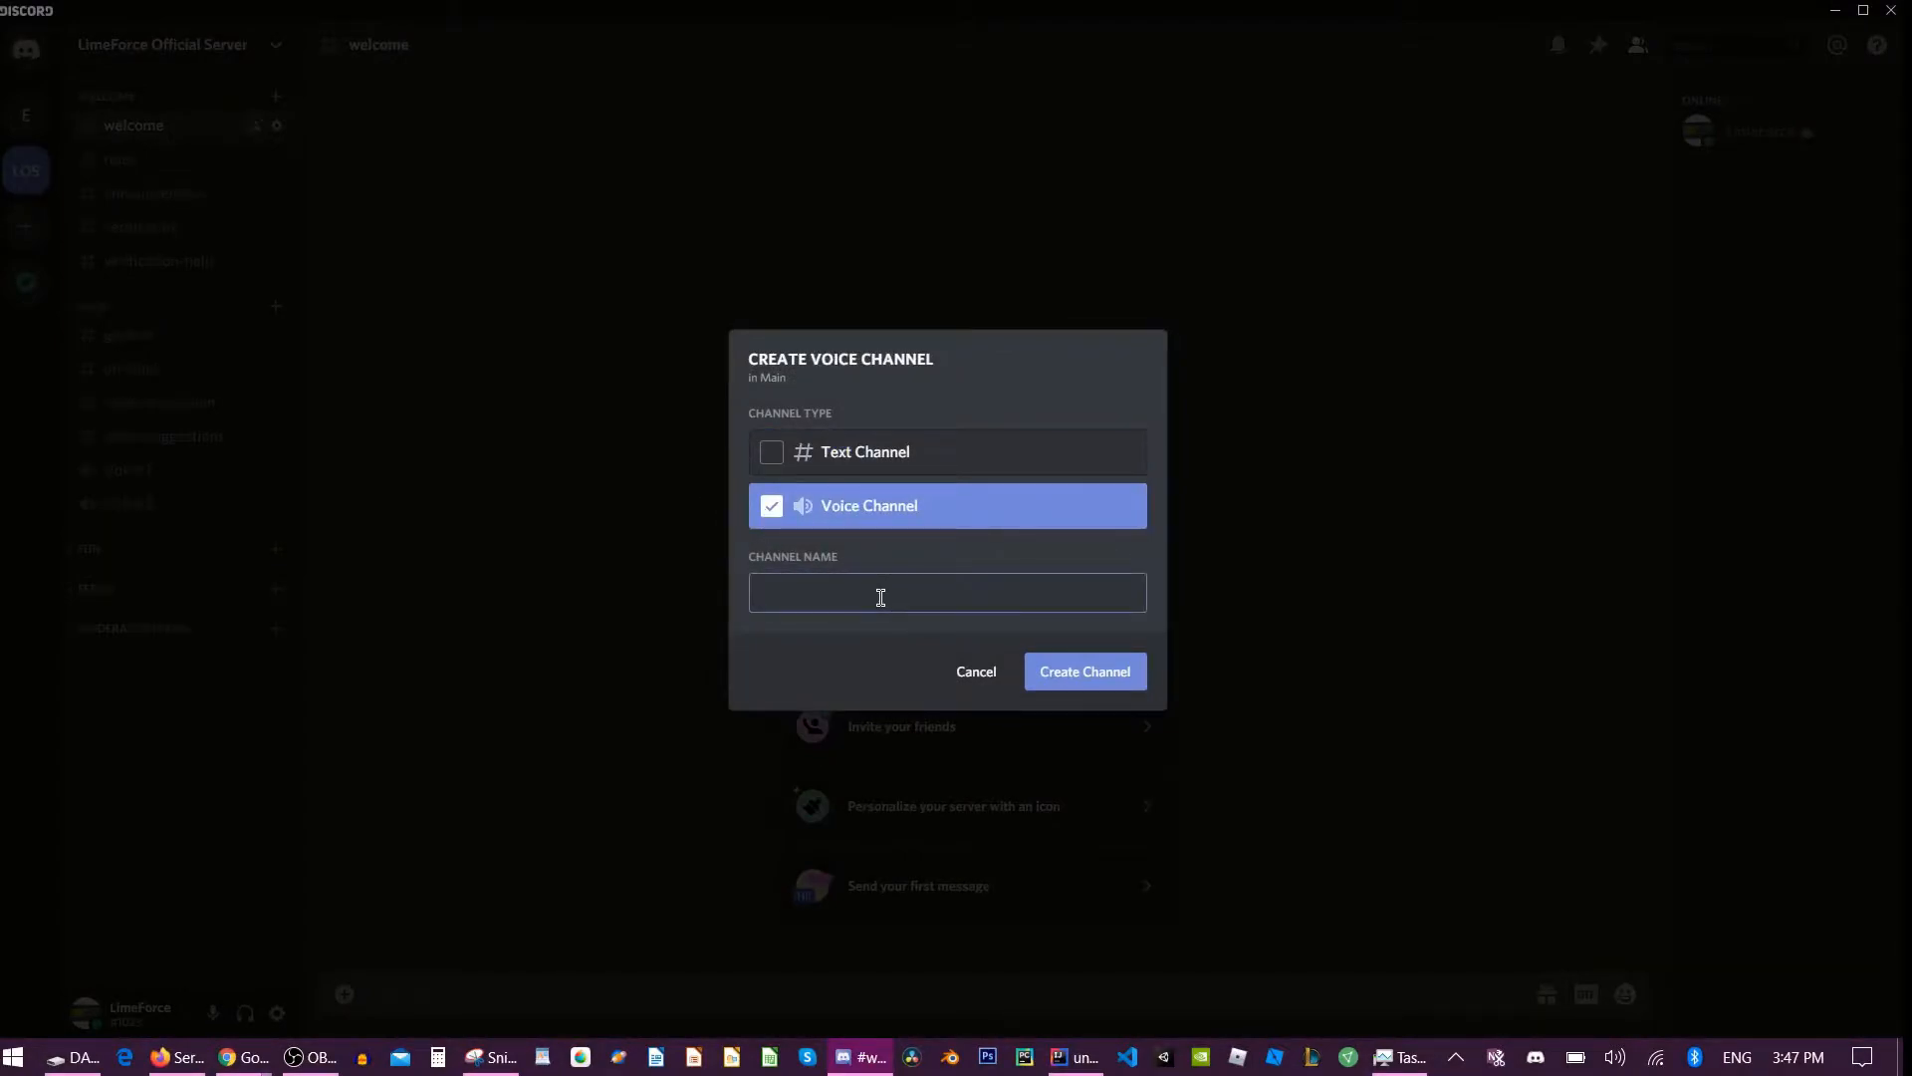
{"action": "type", "text": "Private"}
{"action": "left_click", "coordinate": [1071, 671]}
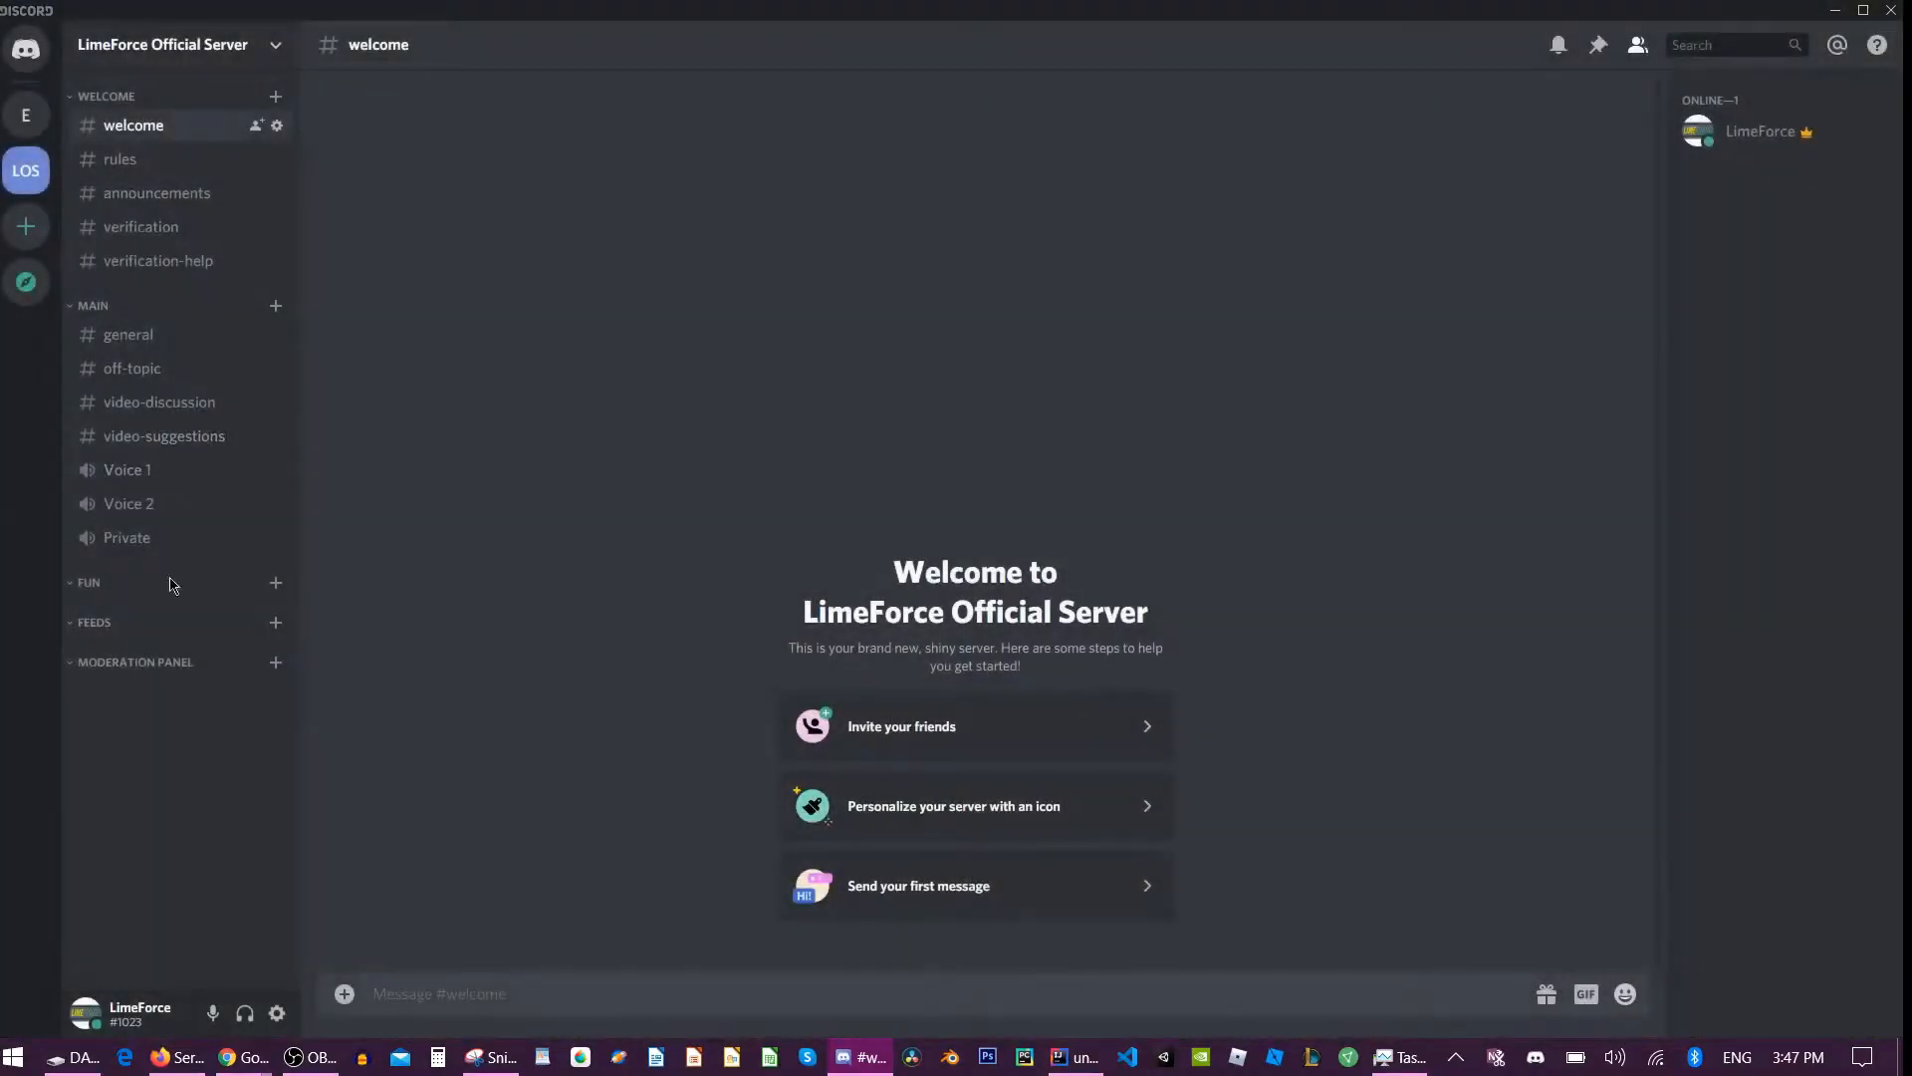
- Add two text channels named "games" and "bot-commands" to the Fun category, leaving the category expanded
{"action": "left_click", "coordinate": [277, 586]}
{"action": "type", "text": "games"}
{"action": "left_click", "coordinate": [1083, 672]}
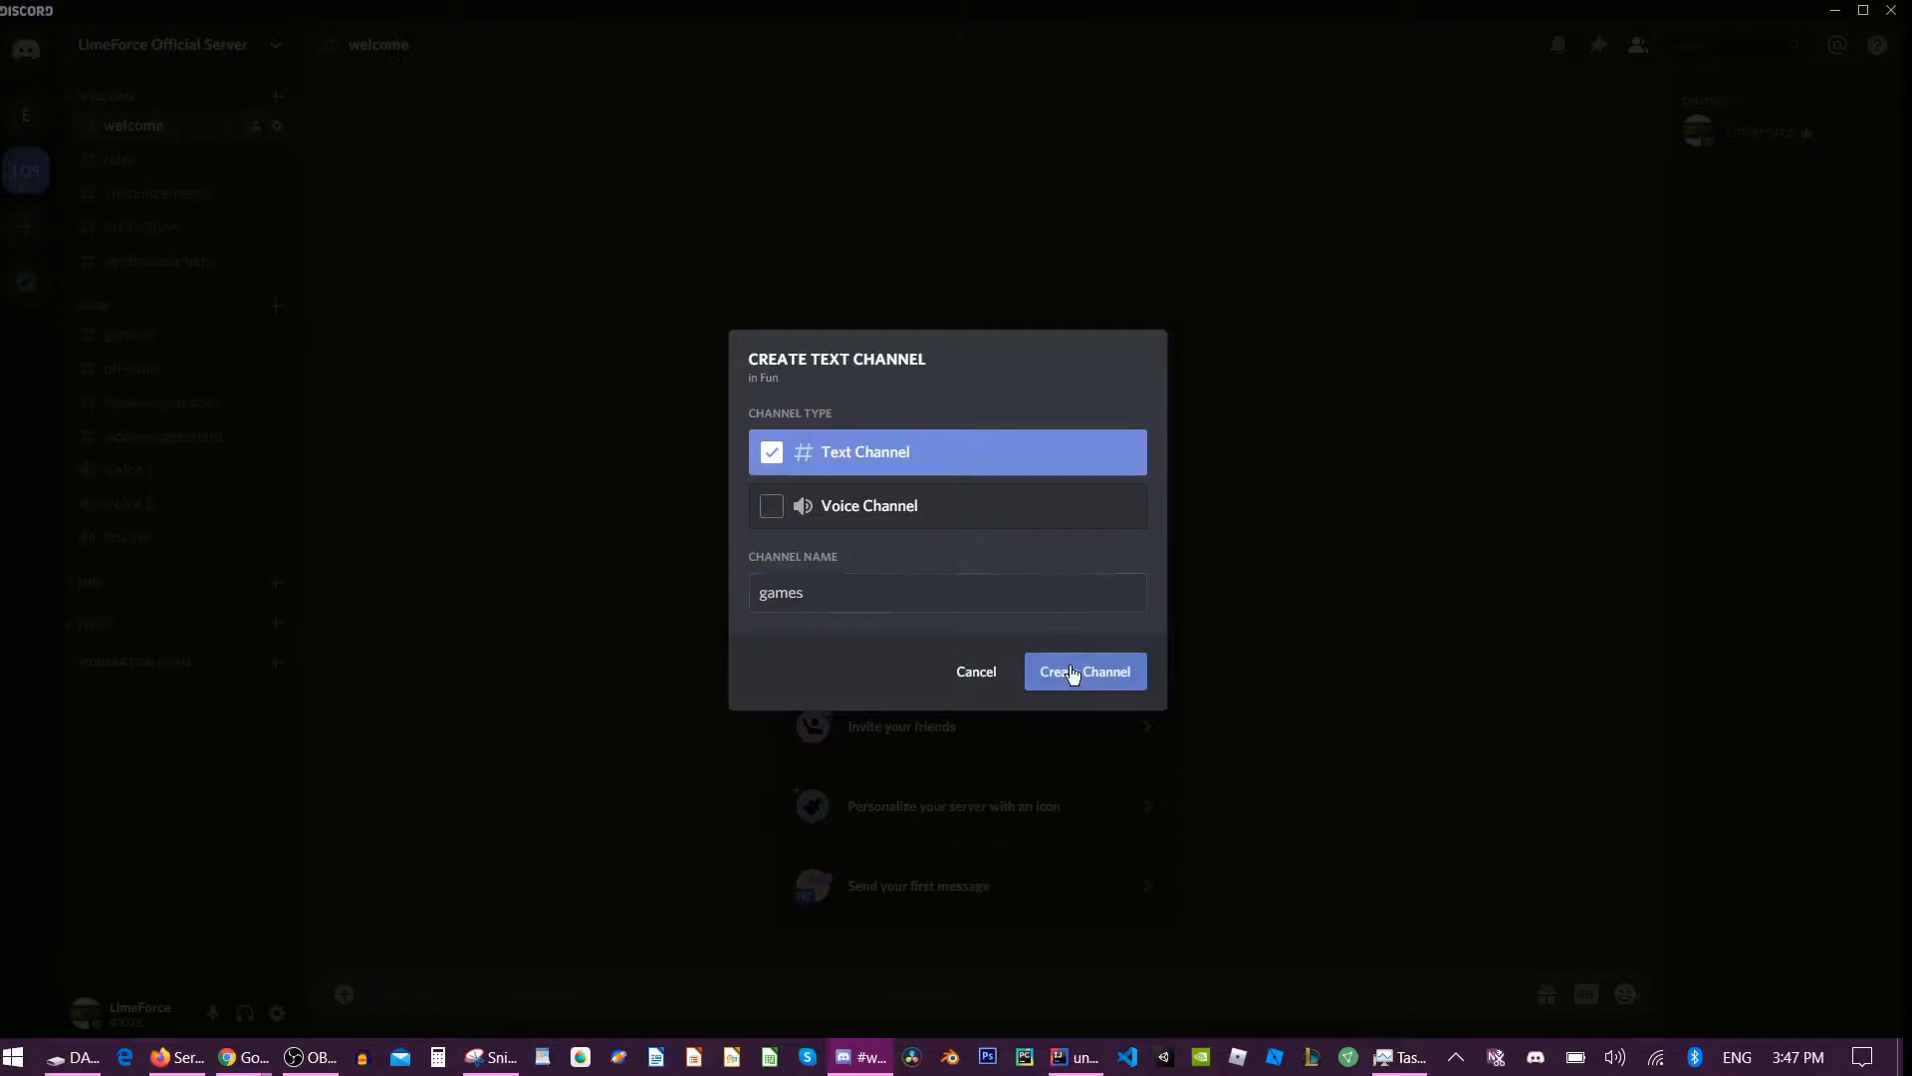
{"action": "left_click", "coordinate": [276, 582]}
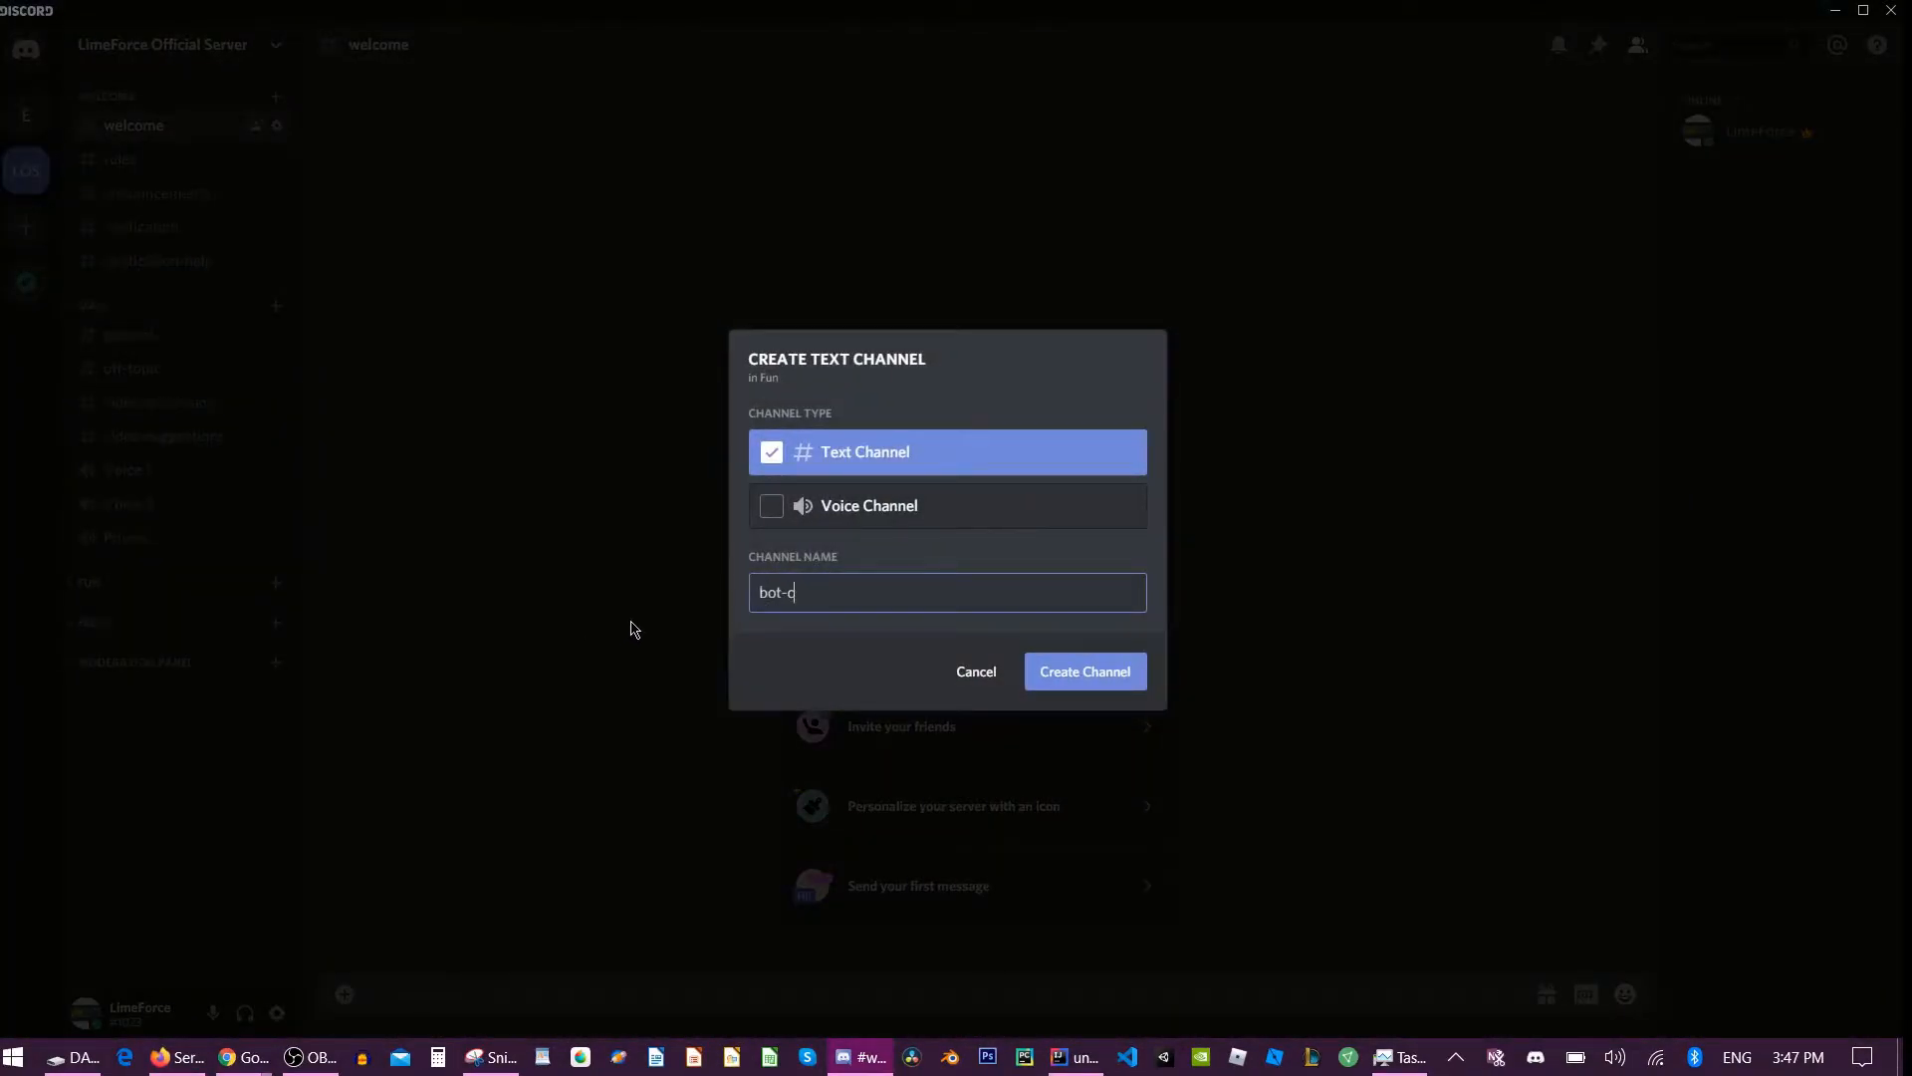
{"action": "type", "text": "bot-commans"}
{"action": "left_click", "coordinate": [1055, 670]}
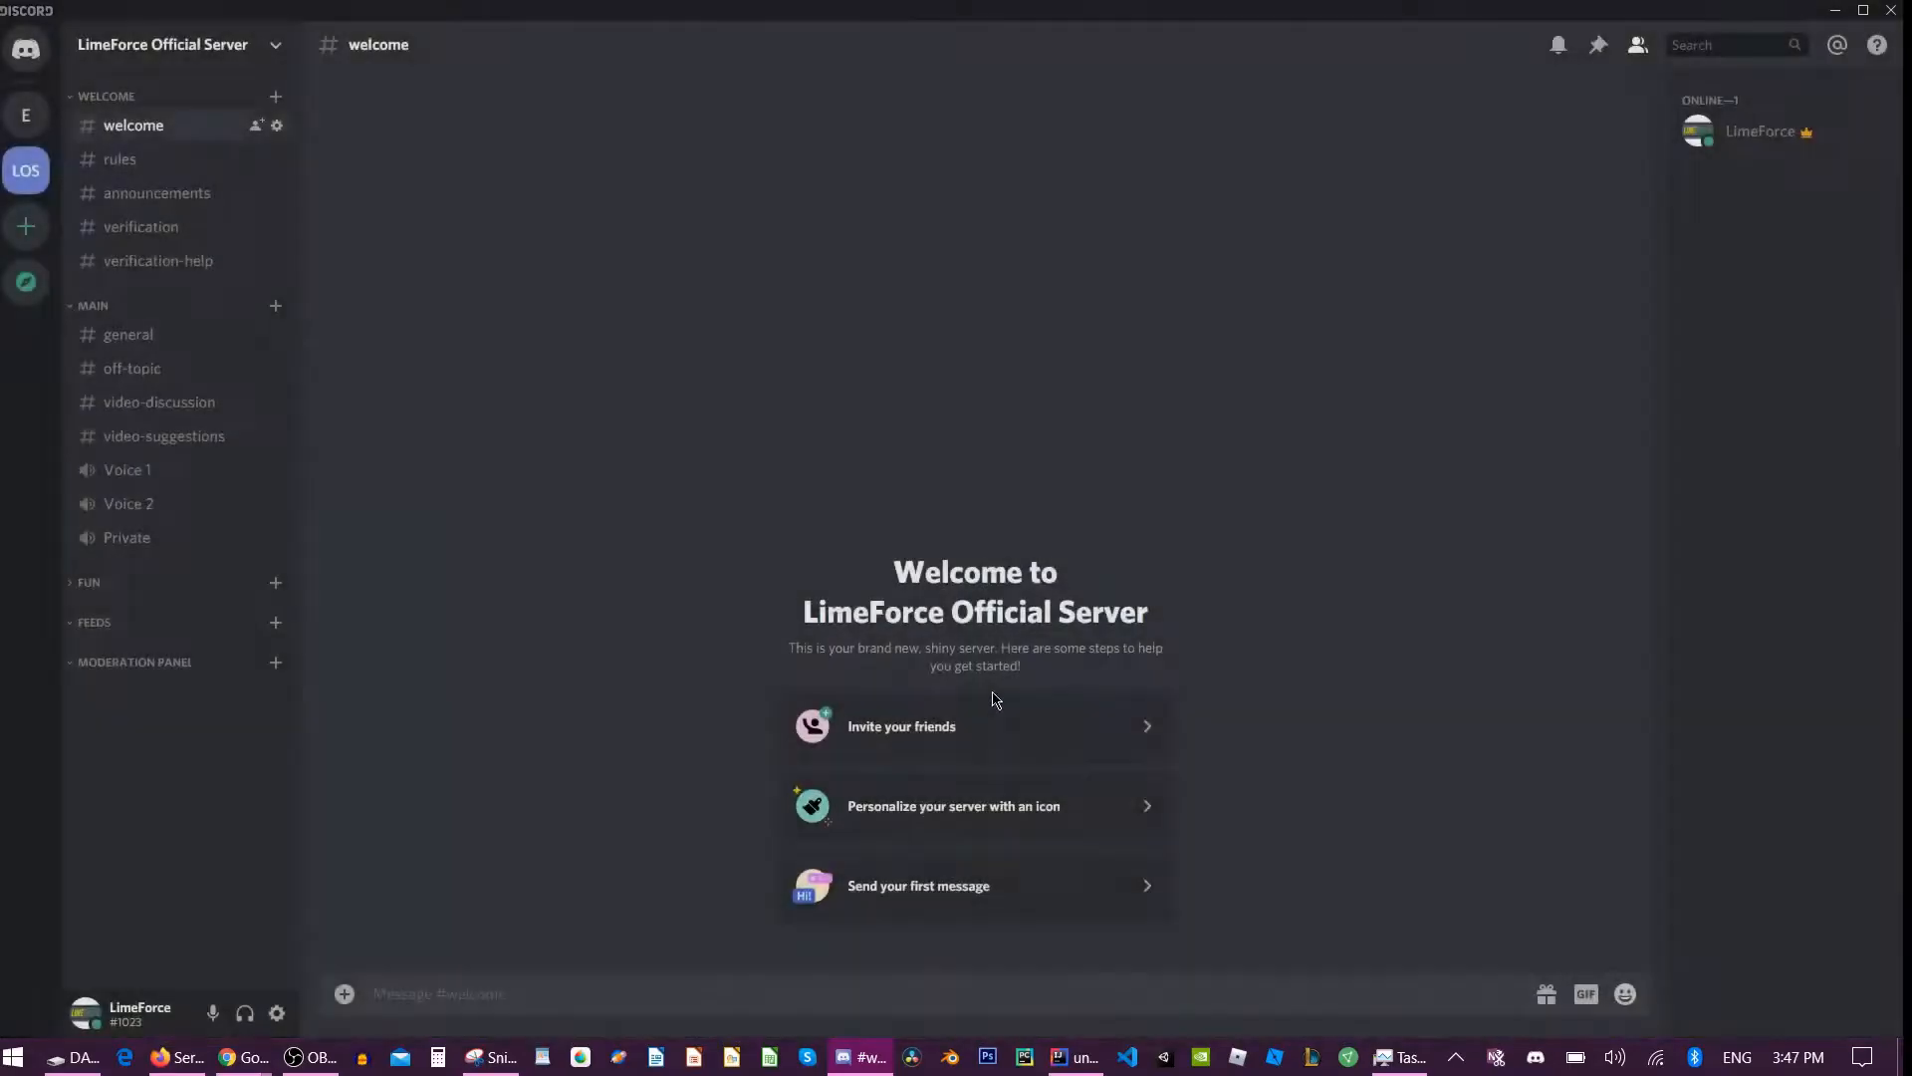
{"action": "left_click", "coordinate": [230, 586]}
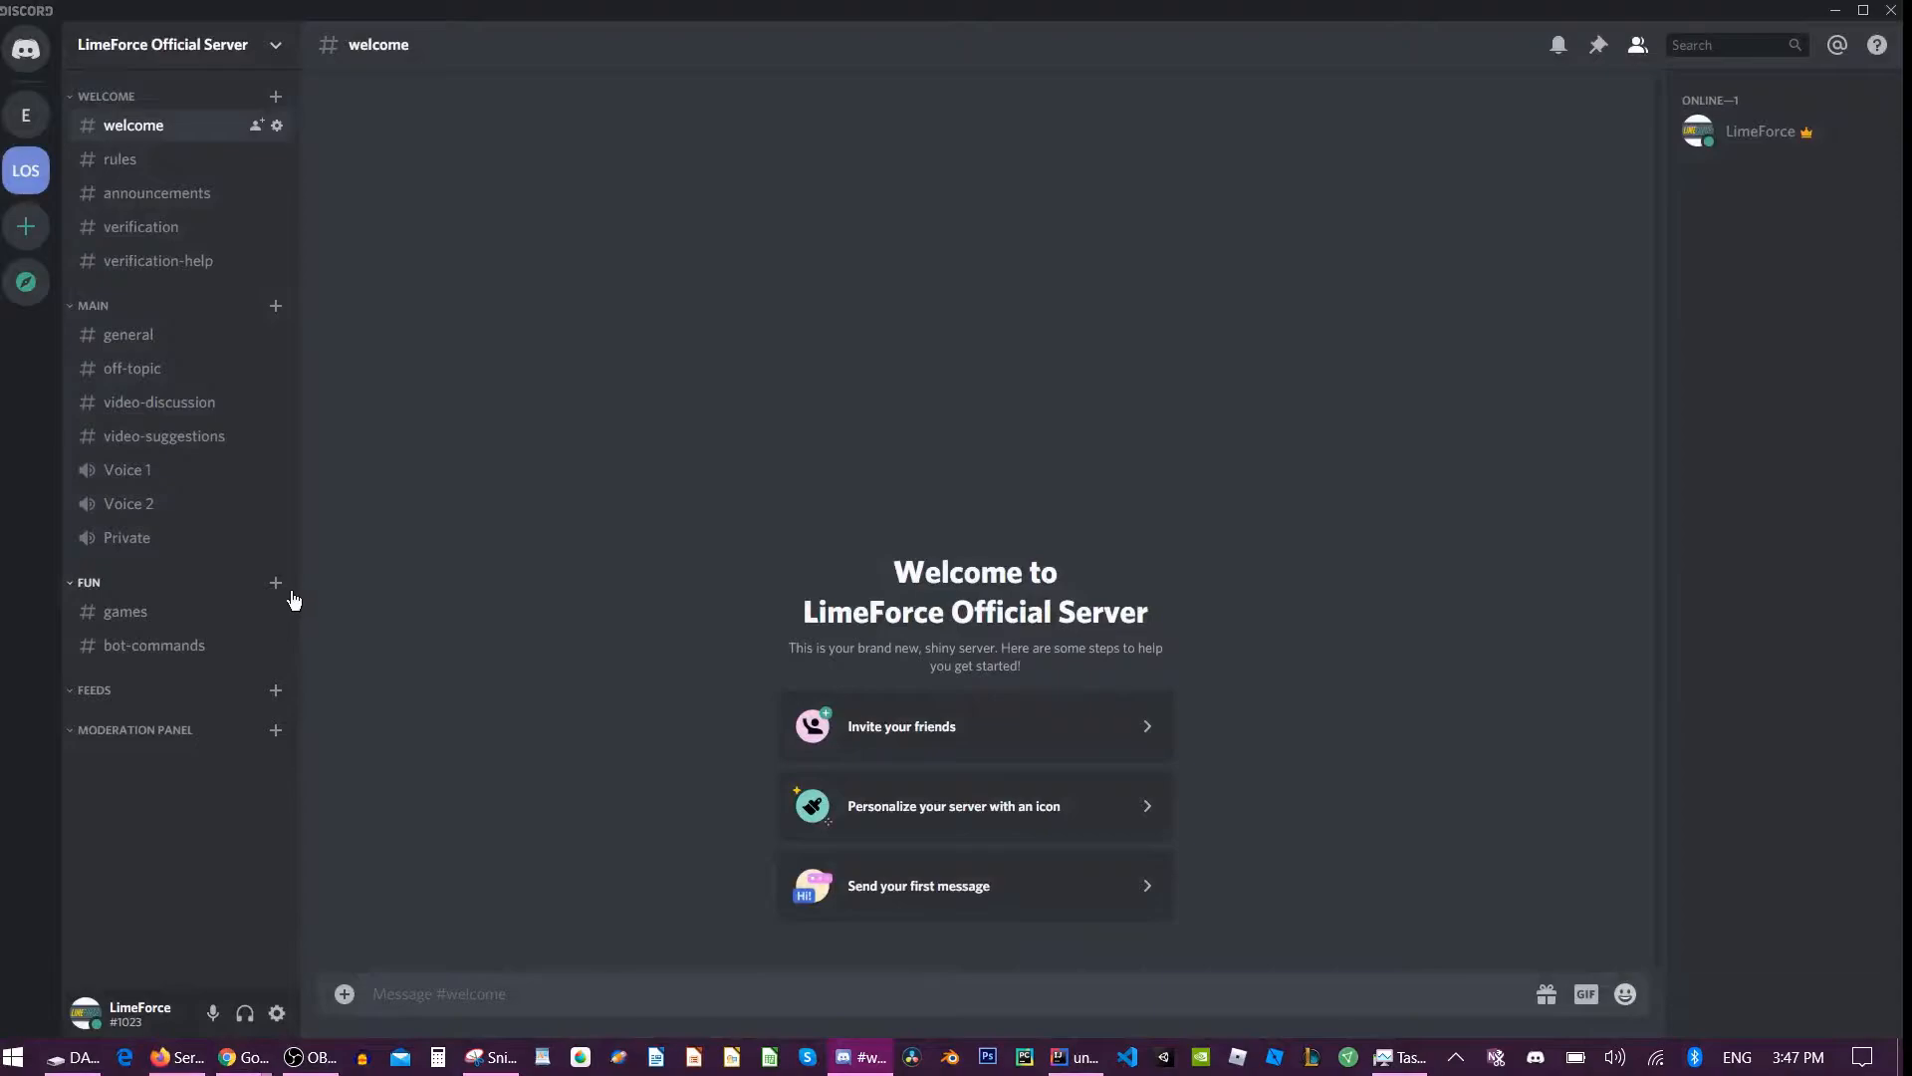
- Add a text channel named "fast-pace" to the Fun category
{"action": "left_click", "coordinate": [276, 585]}
{"action": "type", "text": "fast-pace"}
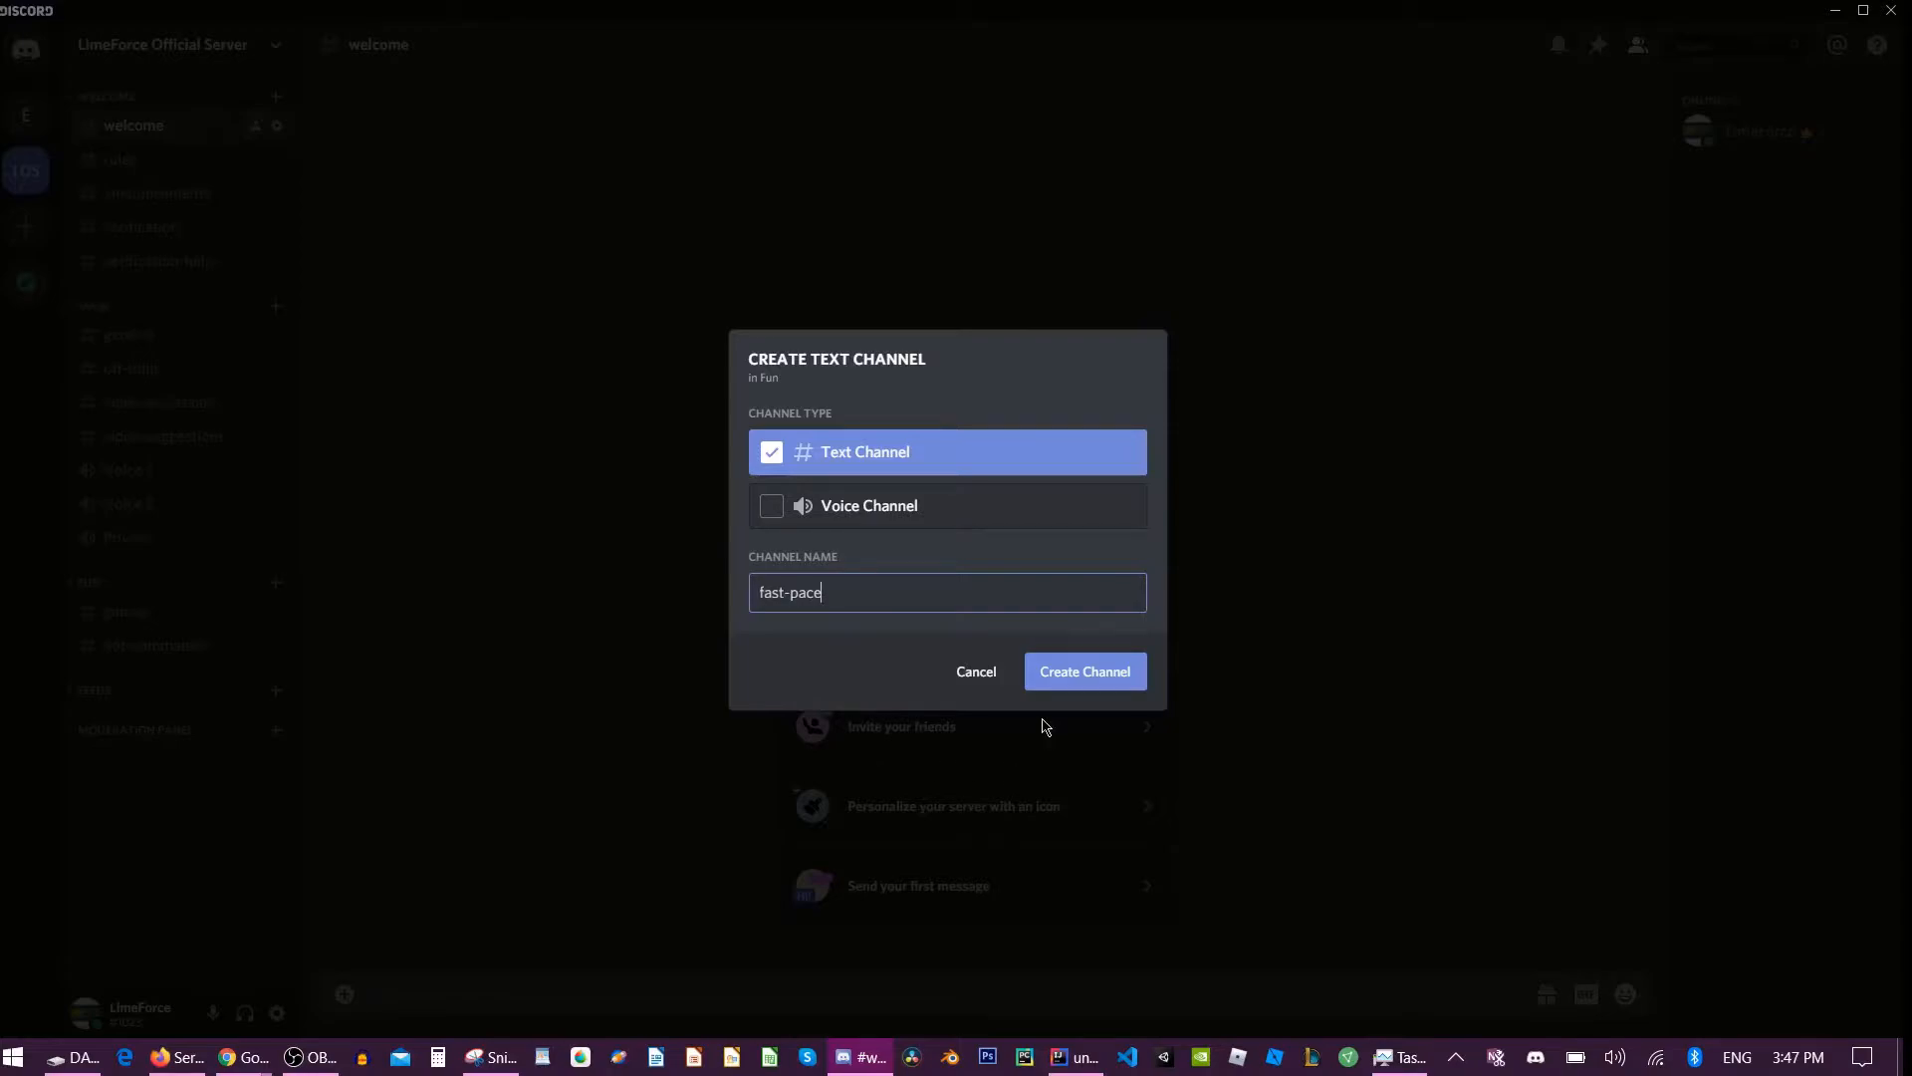
{"action": "left_click", "coordinate": [1098, 670]}
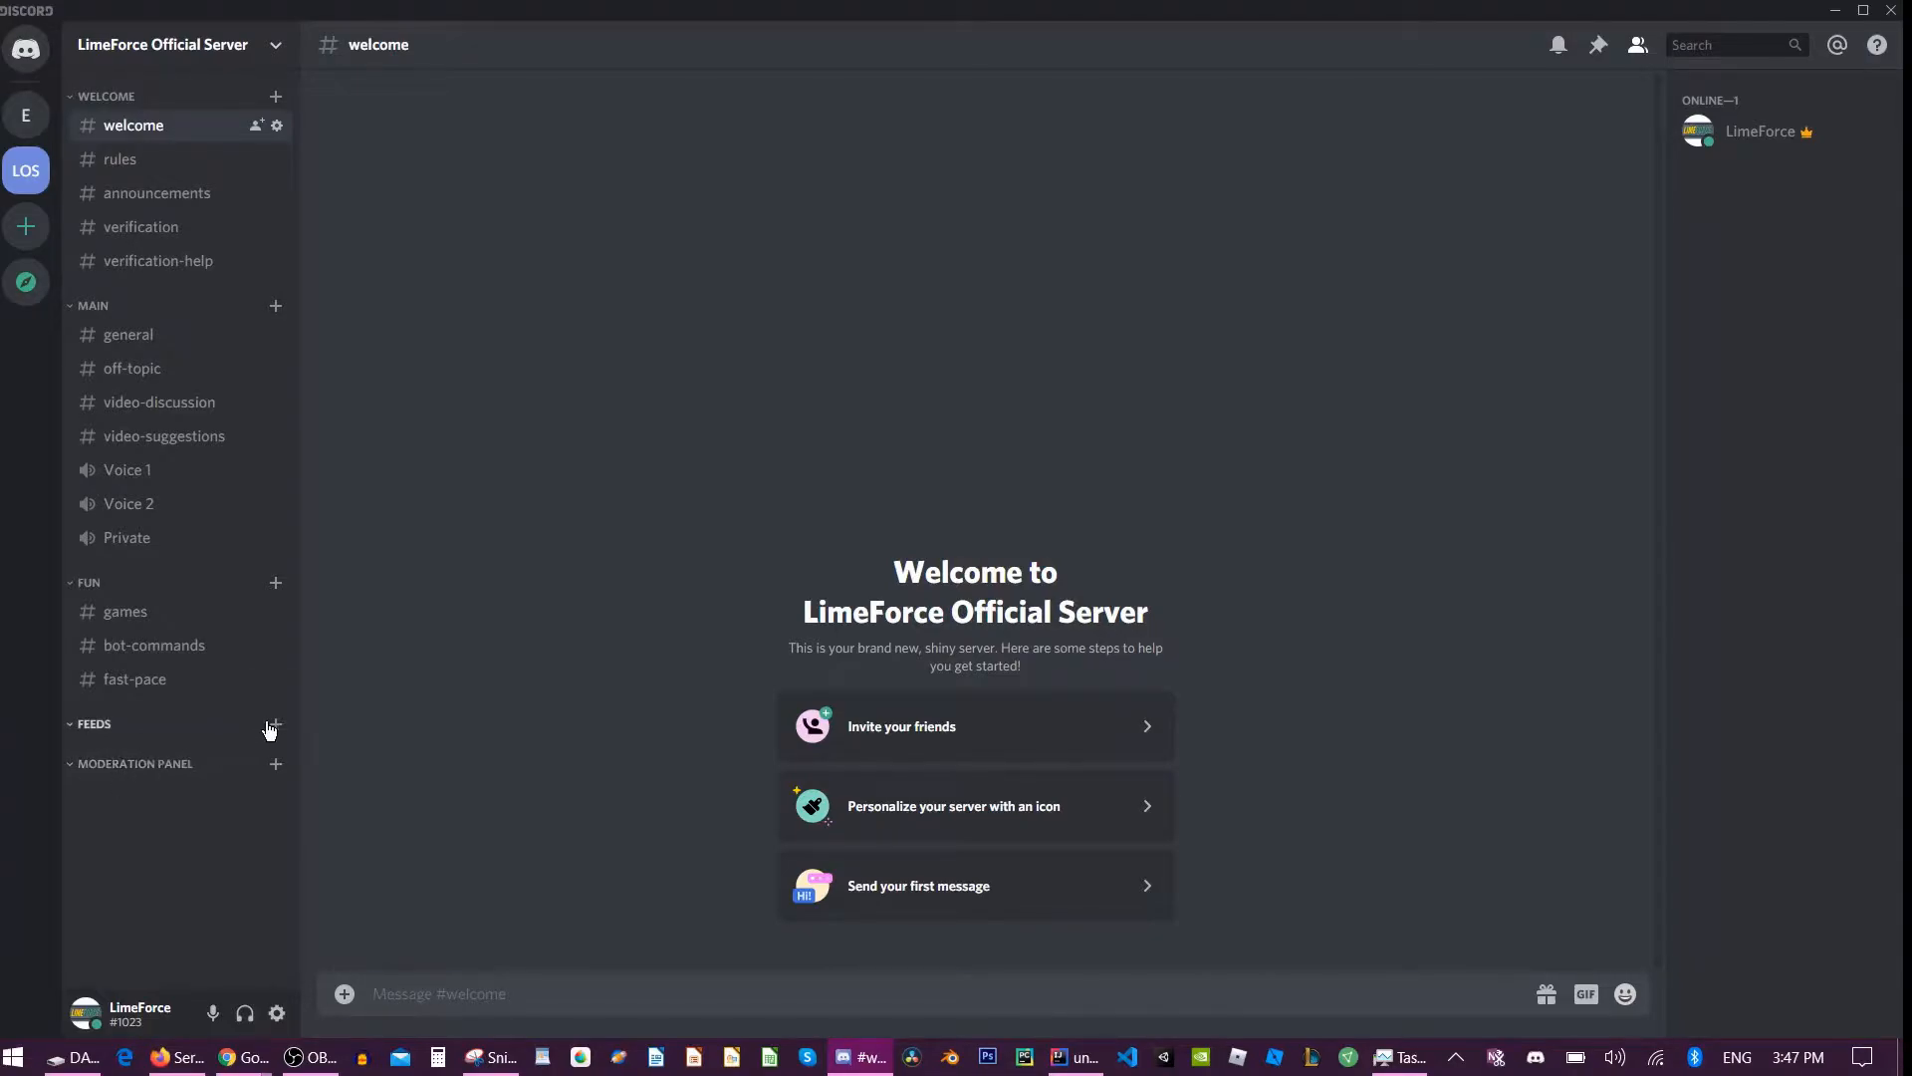
- Add a text channel named "youtube" to the Feeds category
{"action": "left_click", "coordinate": [276, 724]}
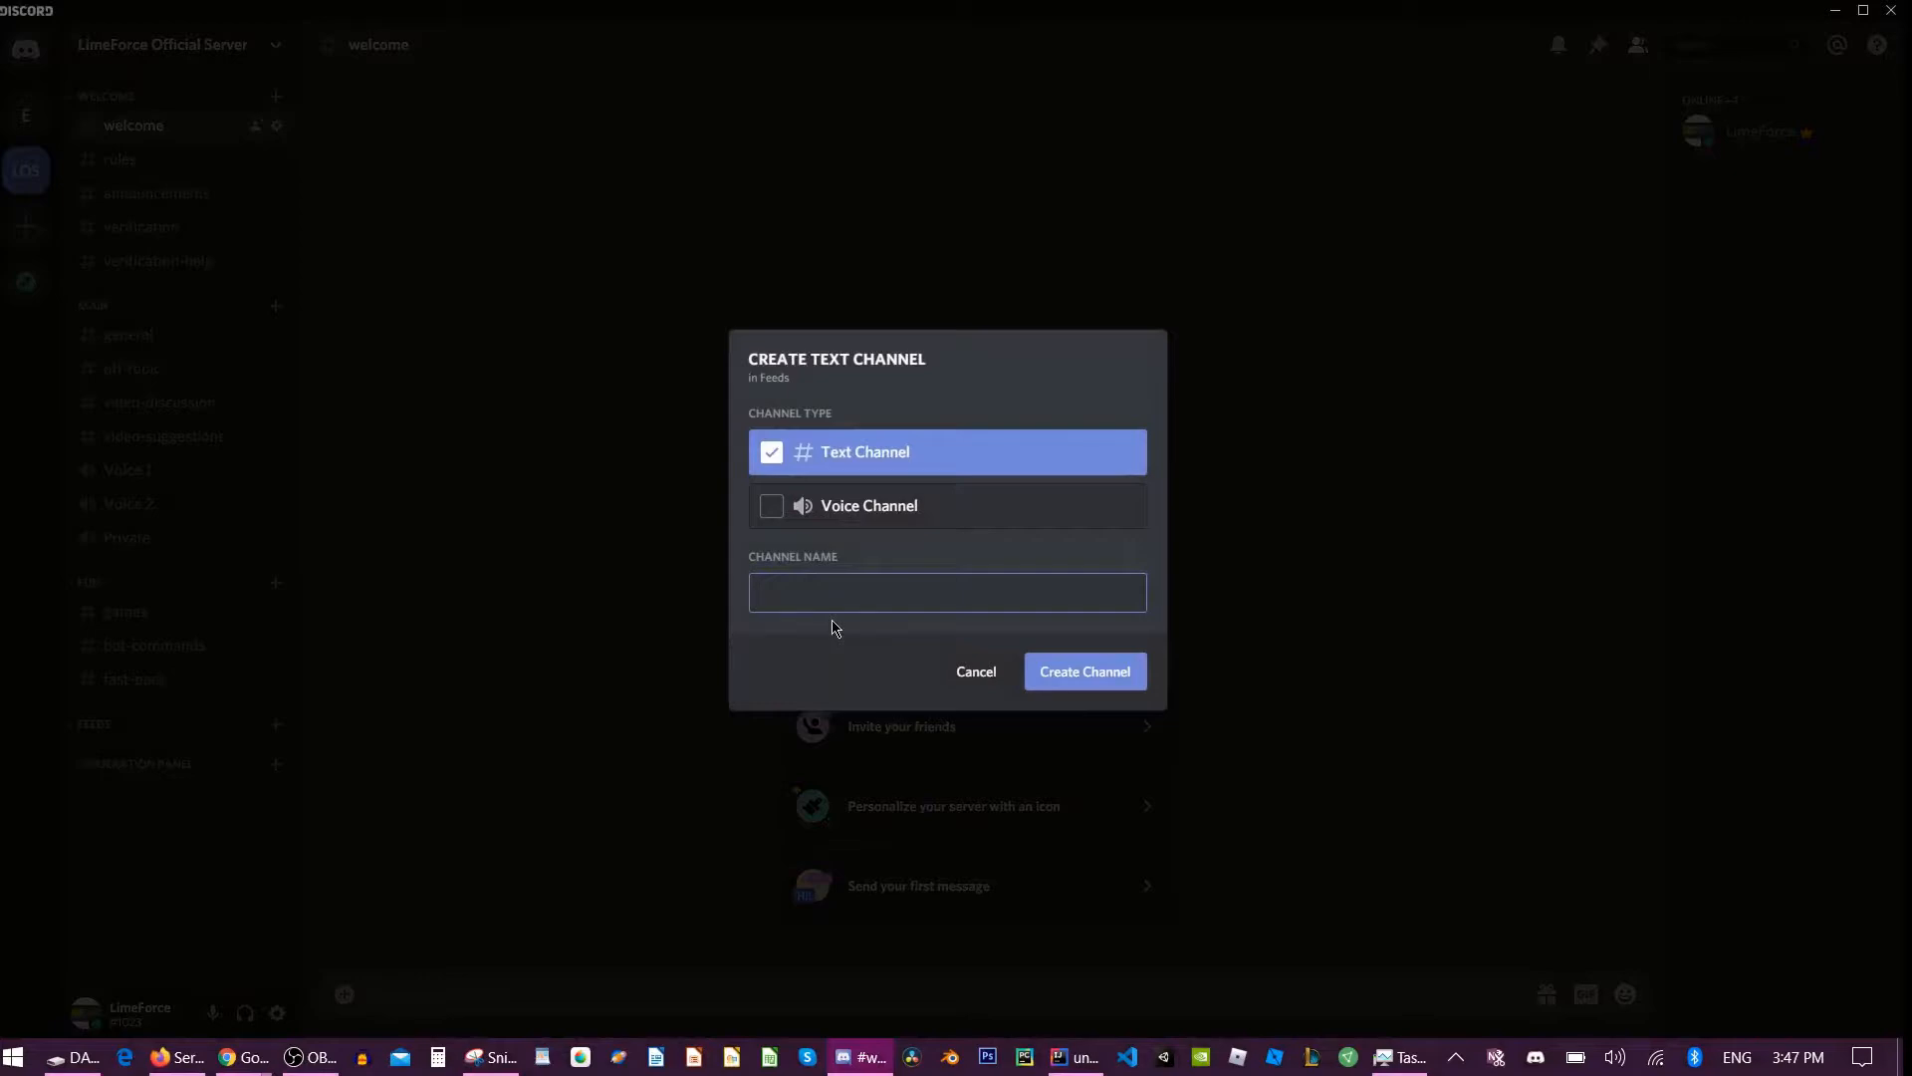
{"action": "type", "text": "youtube"}
{"action": "left_click", "coordinate": [1080, 671]}
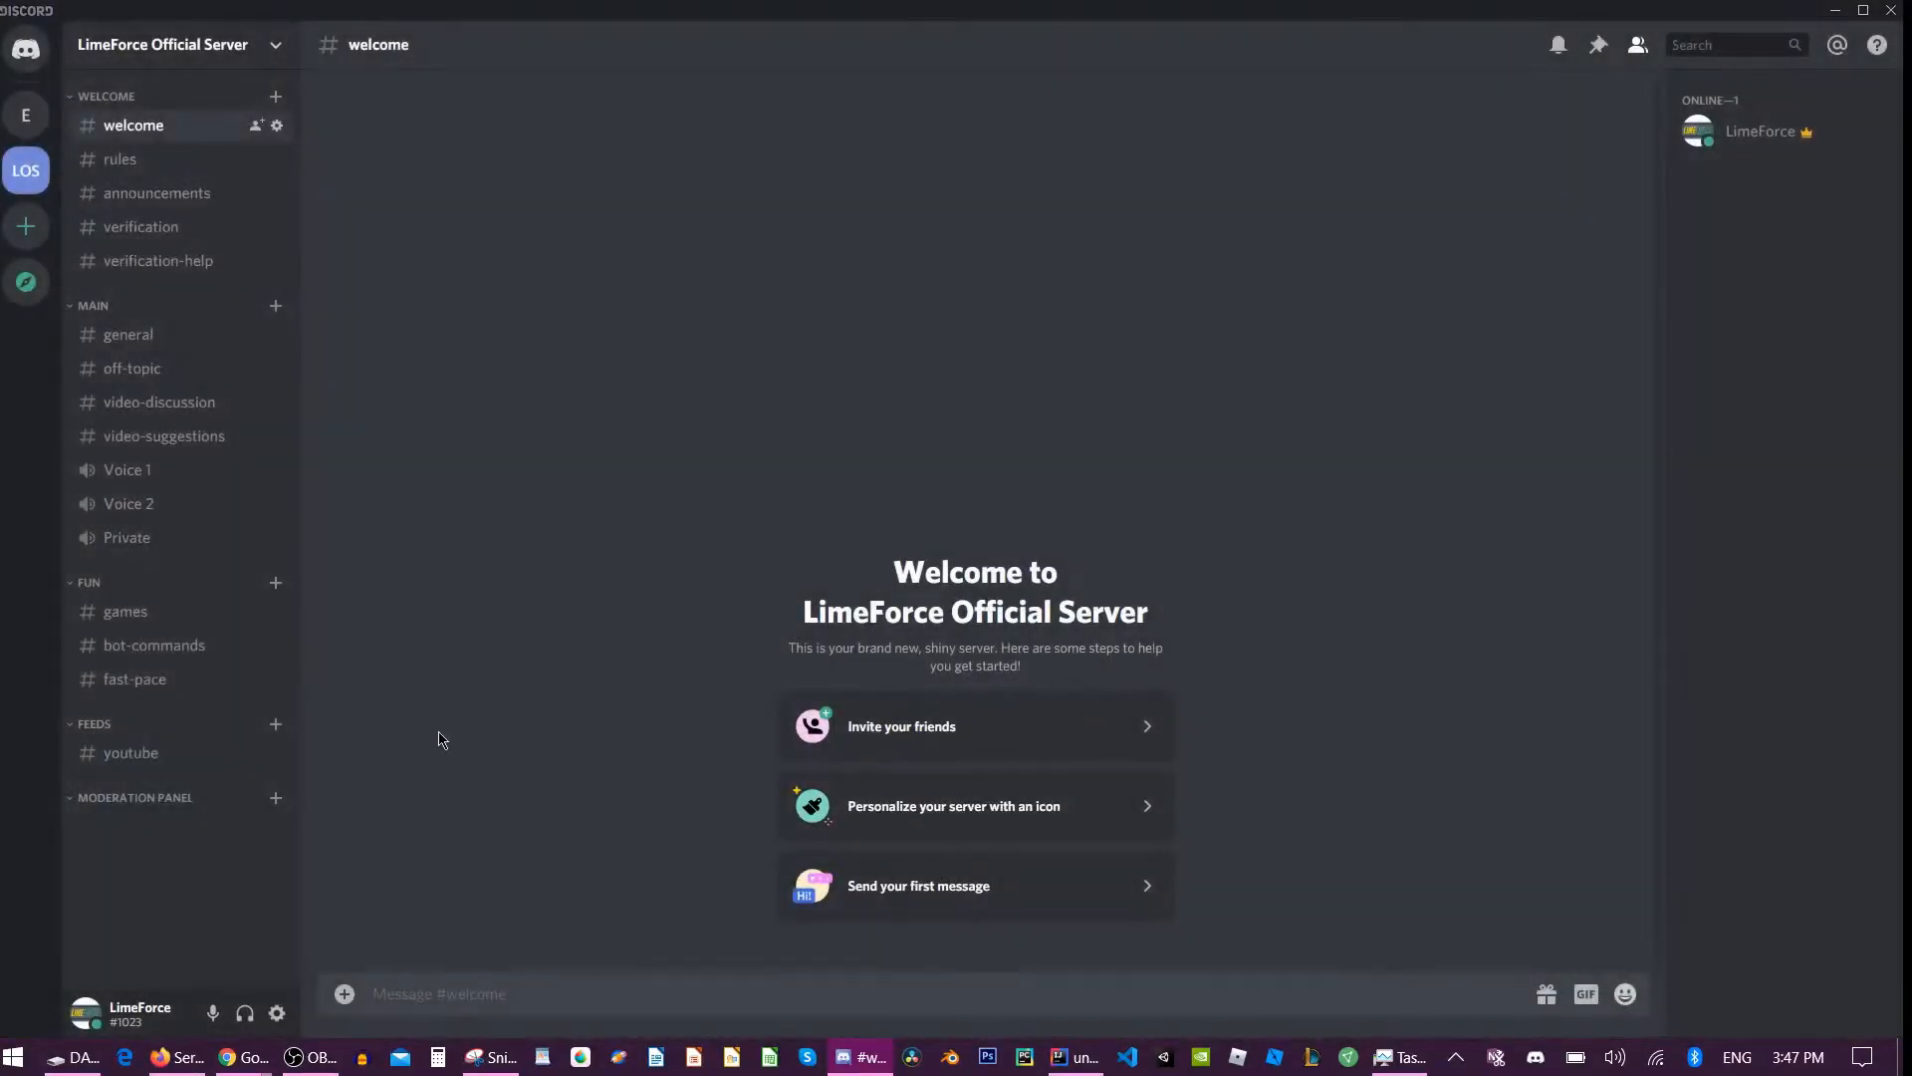
- Add a text channel named "admin-panel" to the Moderation Panel category
{"action": "left_click", "coordinate": [275, 800]}
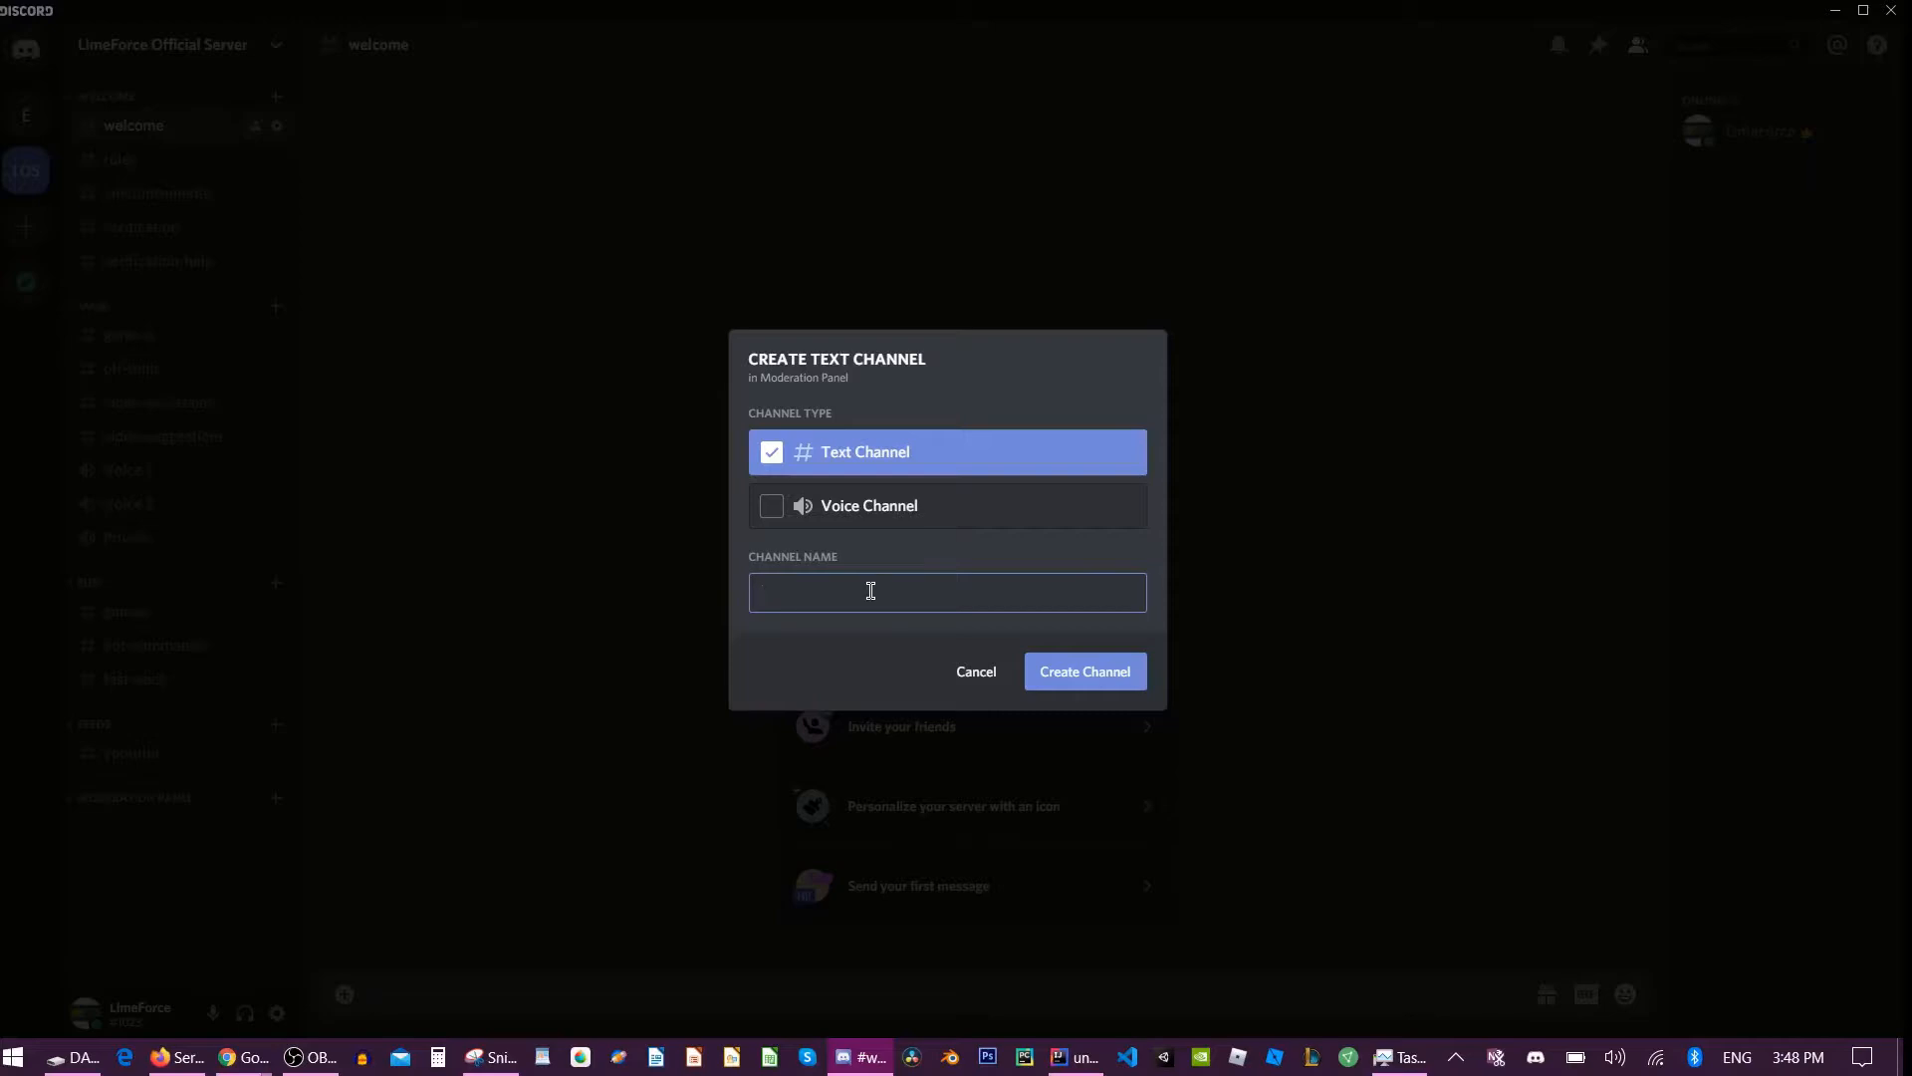
{"action": "type", "text": "dmin-panel"}
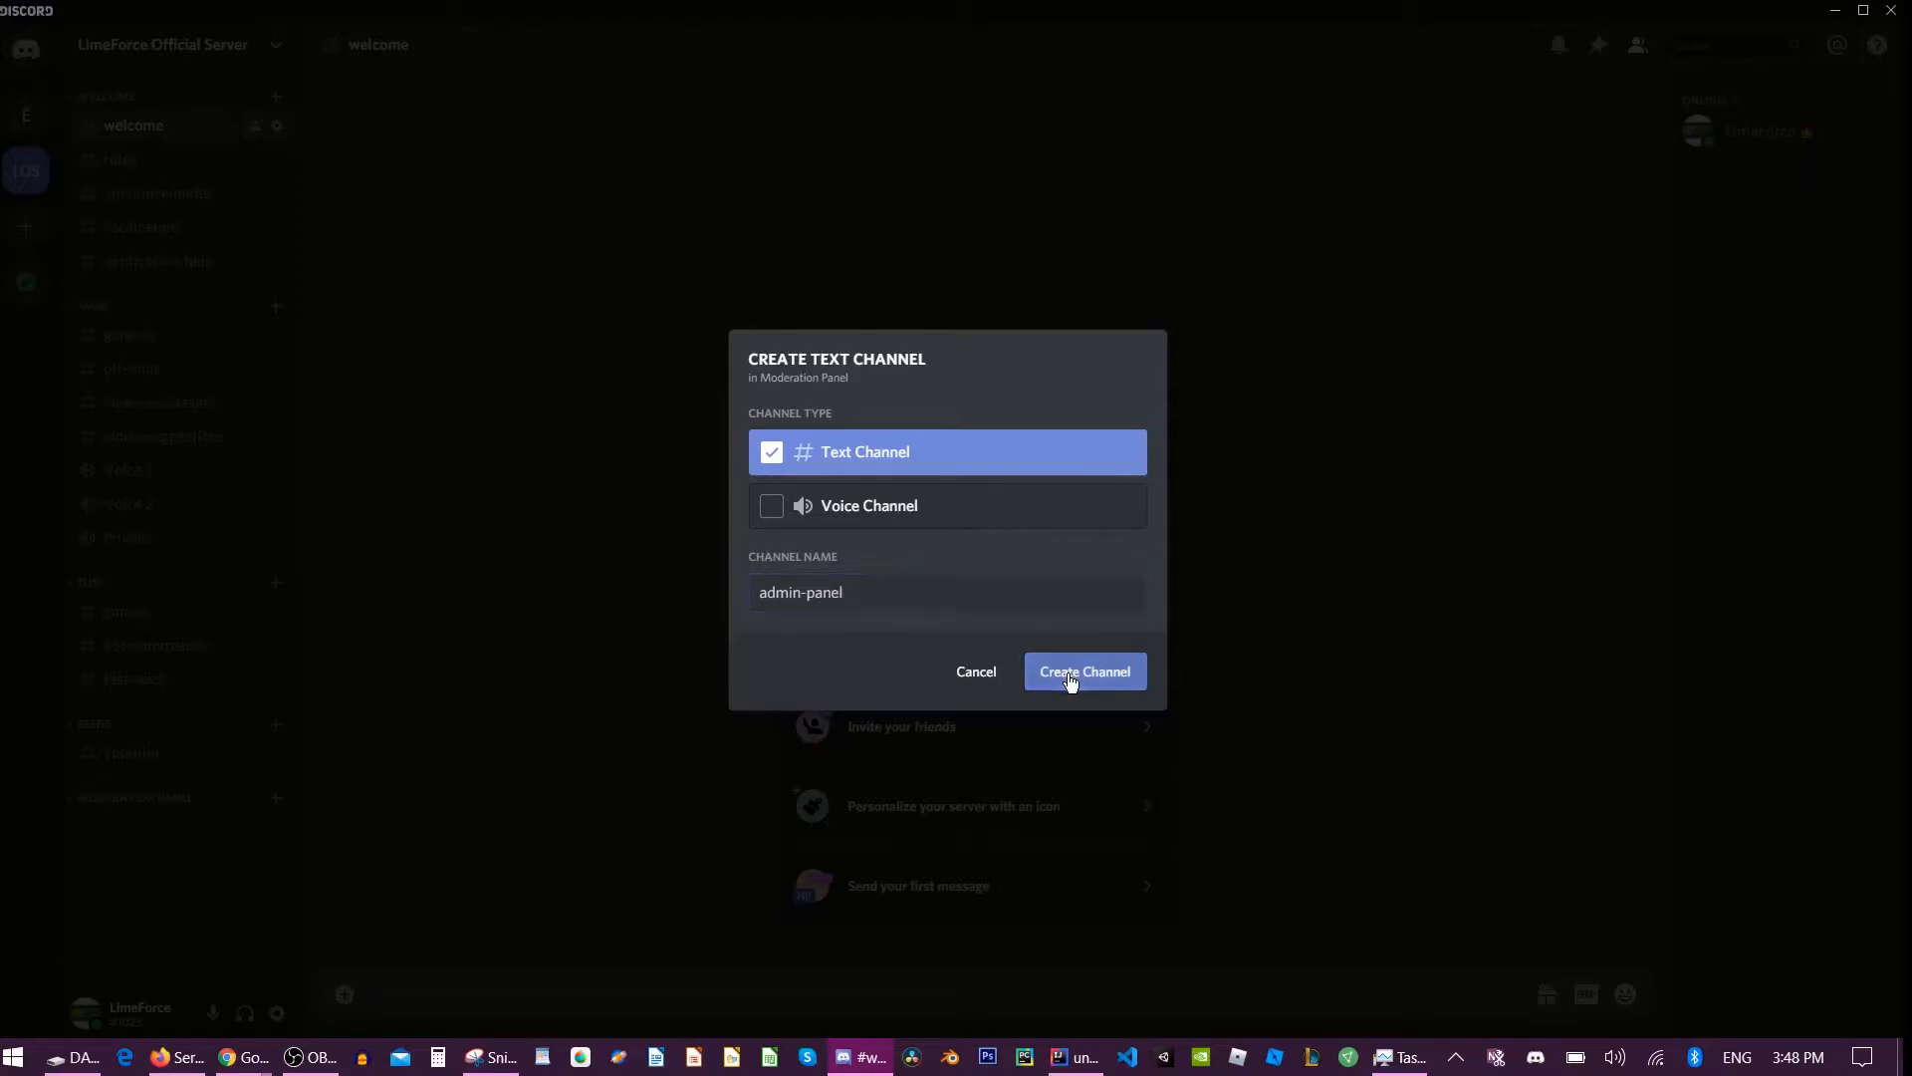
{"action": "left_click", "coordinate": [1066, 678]}
- Add two text channels named "mod-panel" and "mod-application" to the Moderation Panel category
{"action": "left_click", "coordinate": [276, 798]}
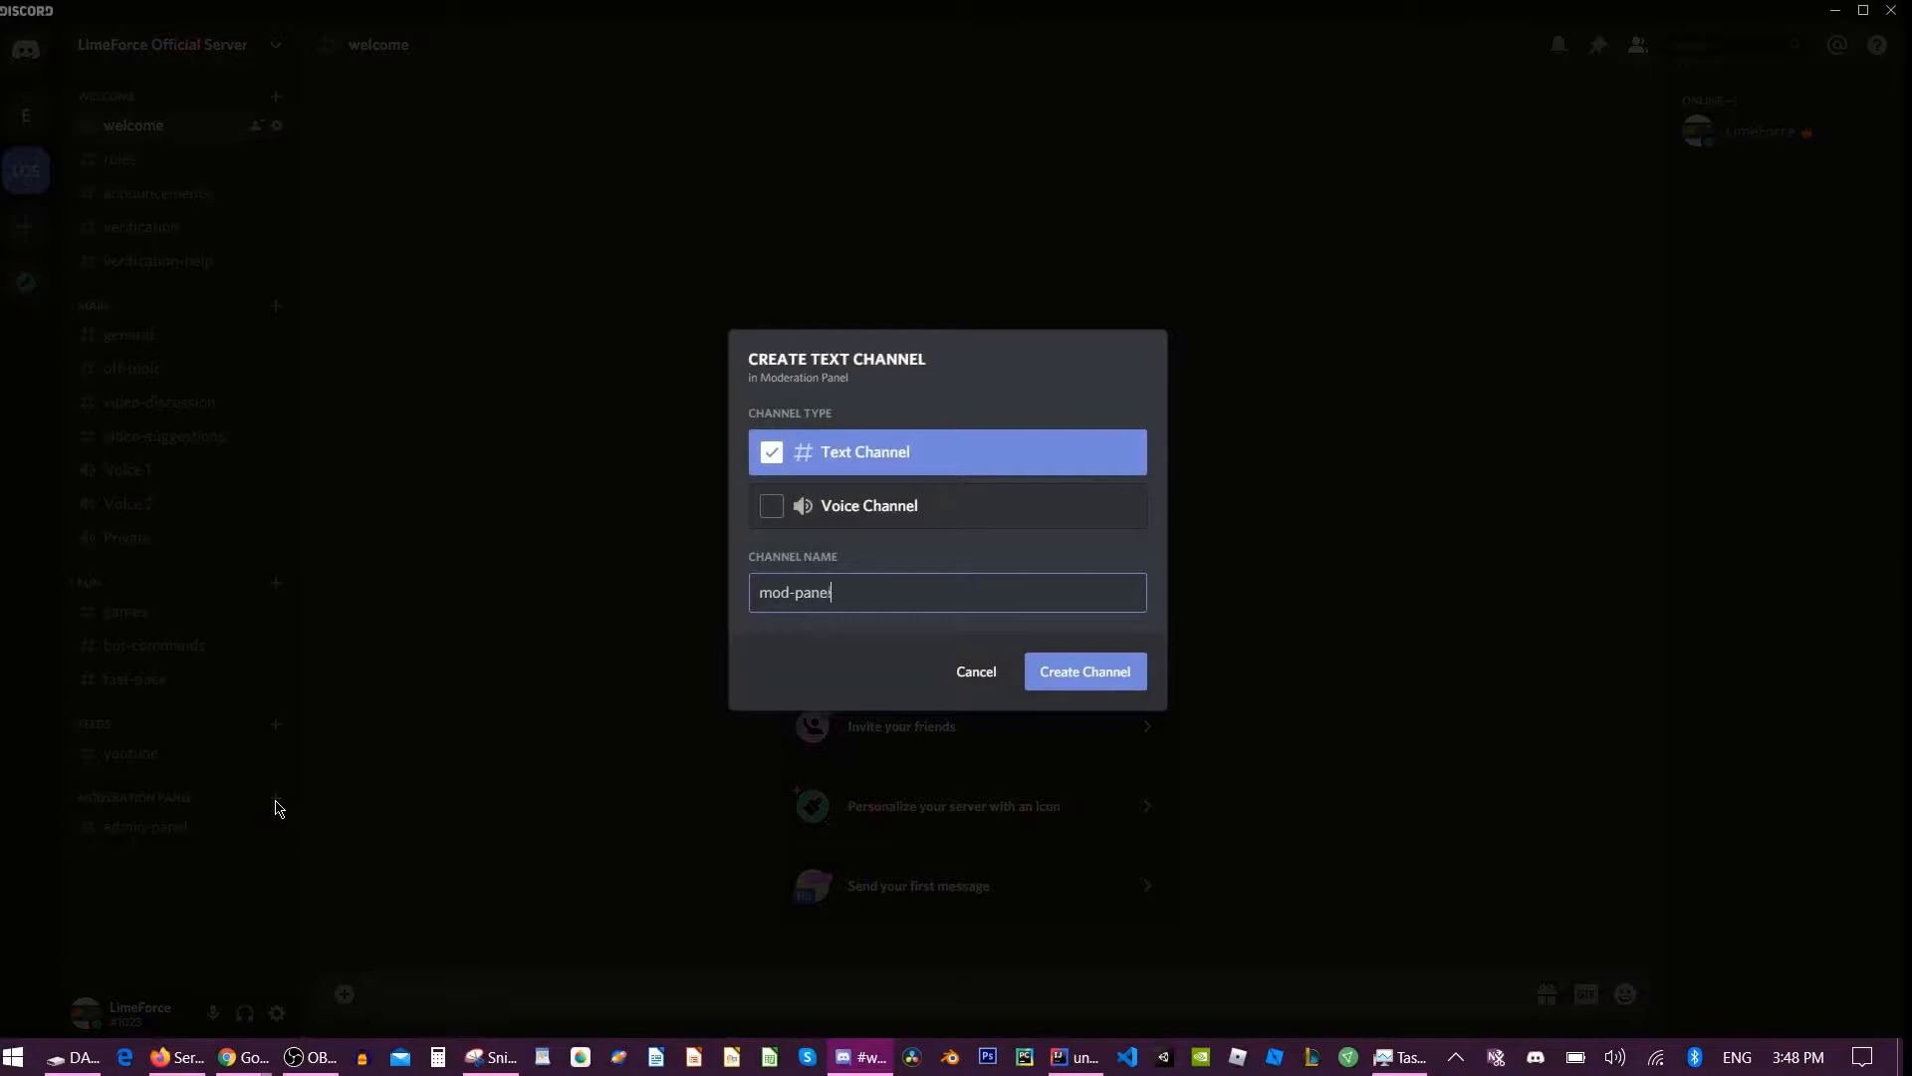
{"action": "left_click", "coordinate": [1057, 681]}
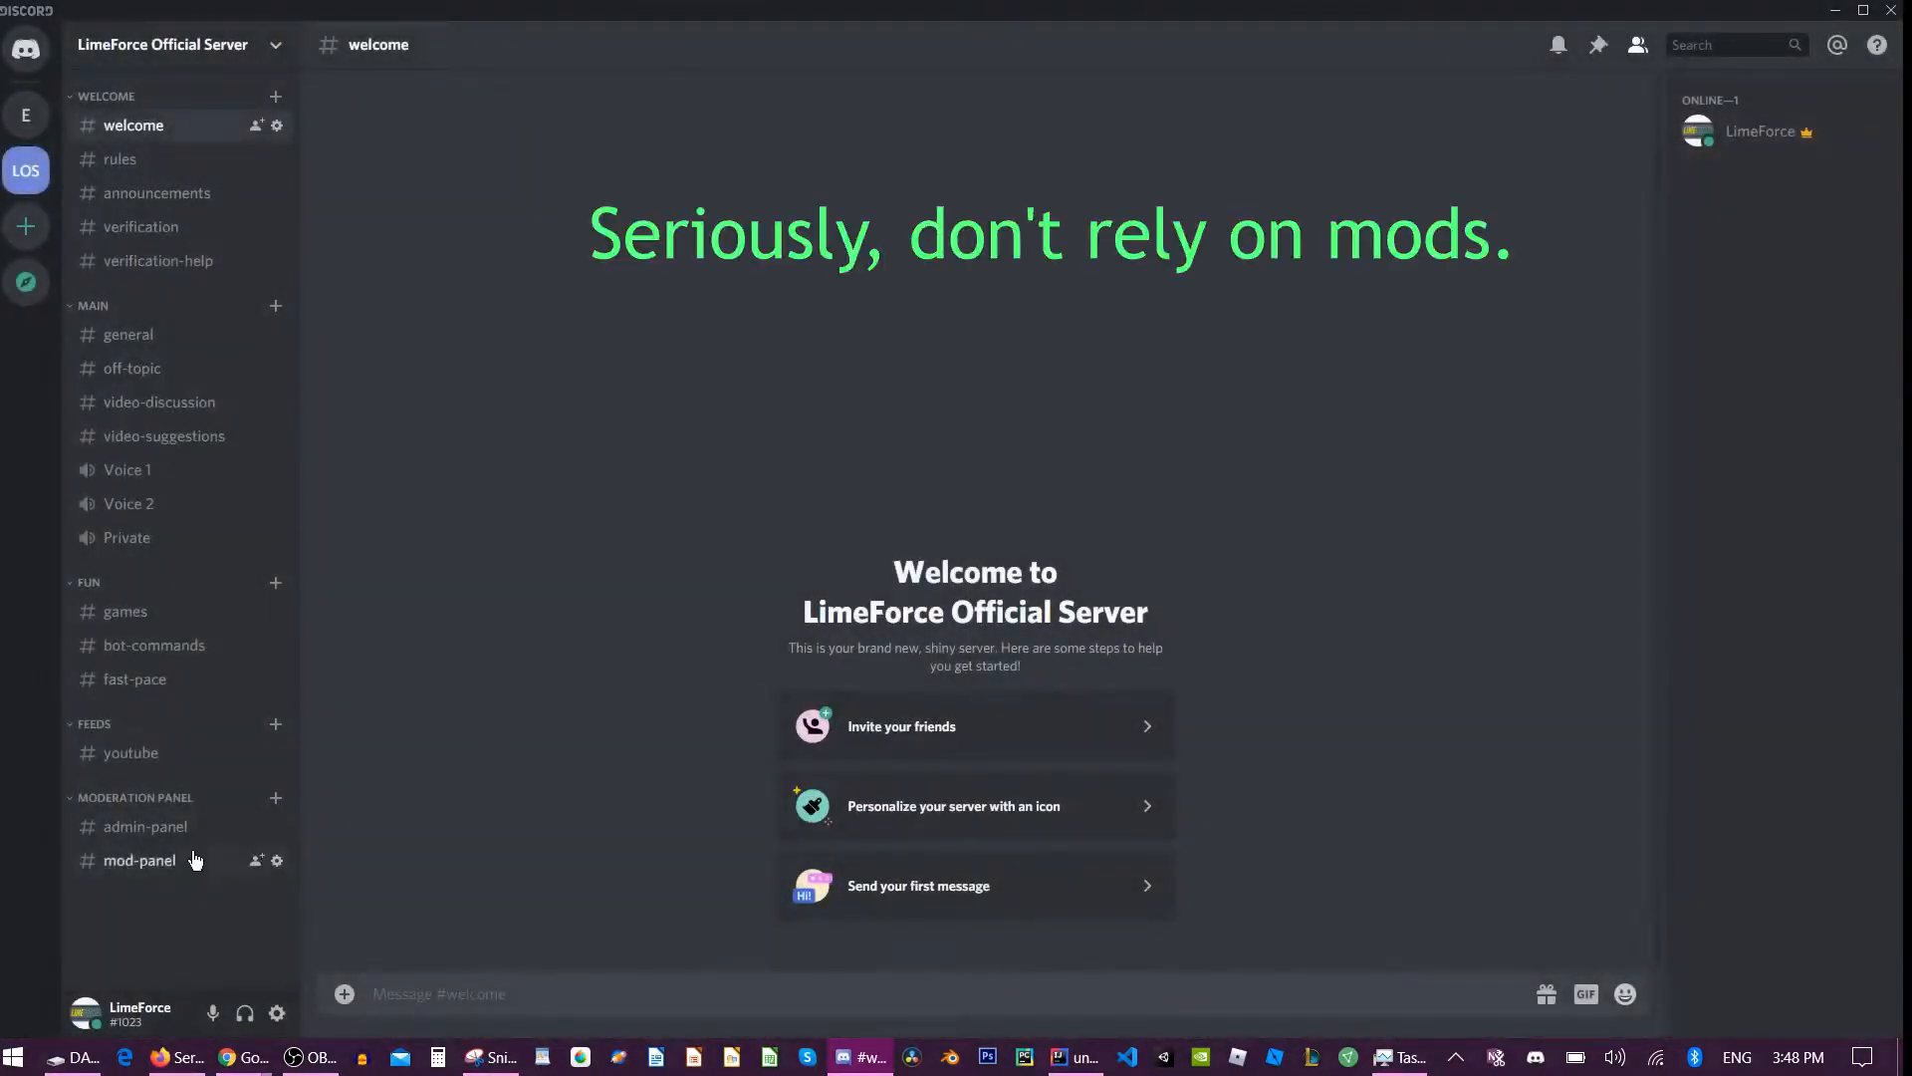
{"action": "left_click", "coordinate": [276, 800]}
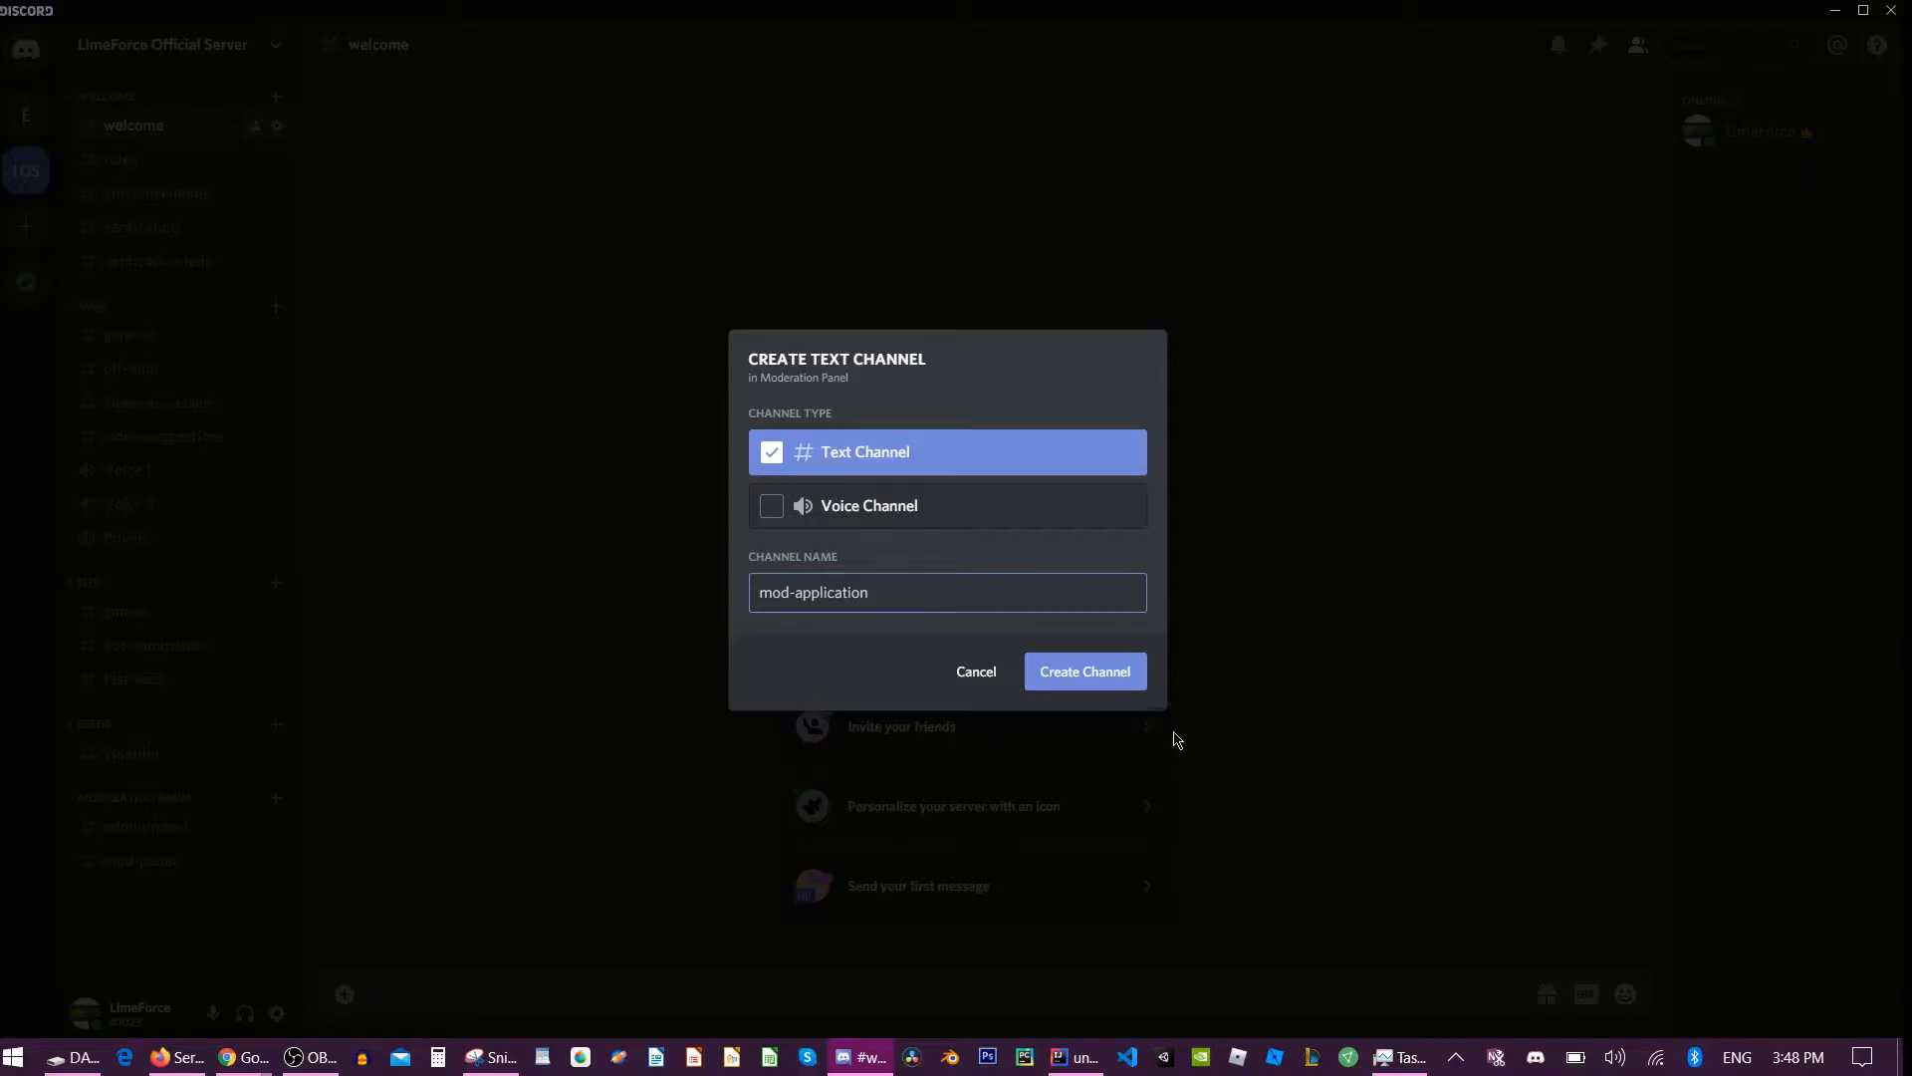
{"action": "left_click", "coordinate": [1090, 679]}
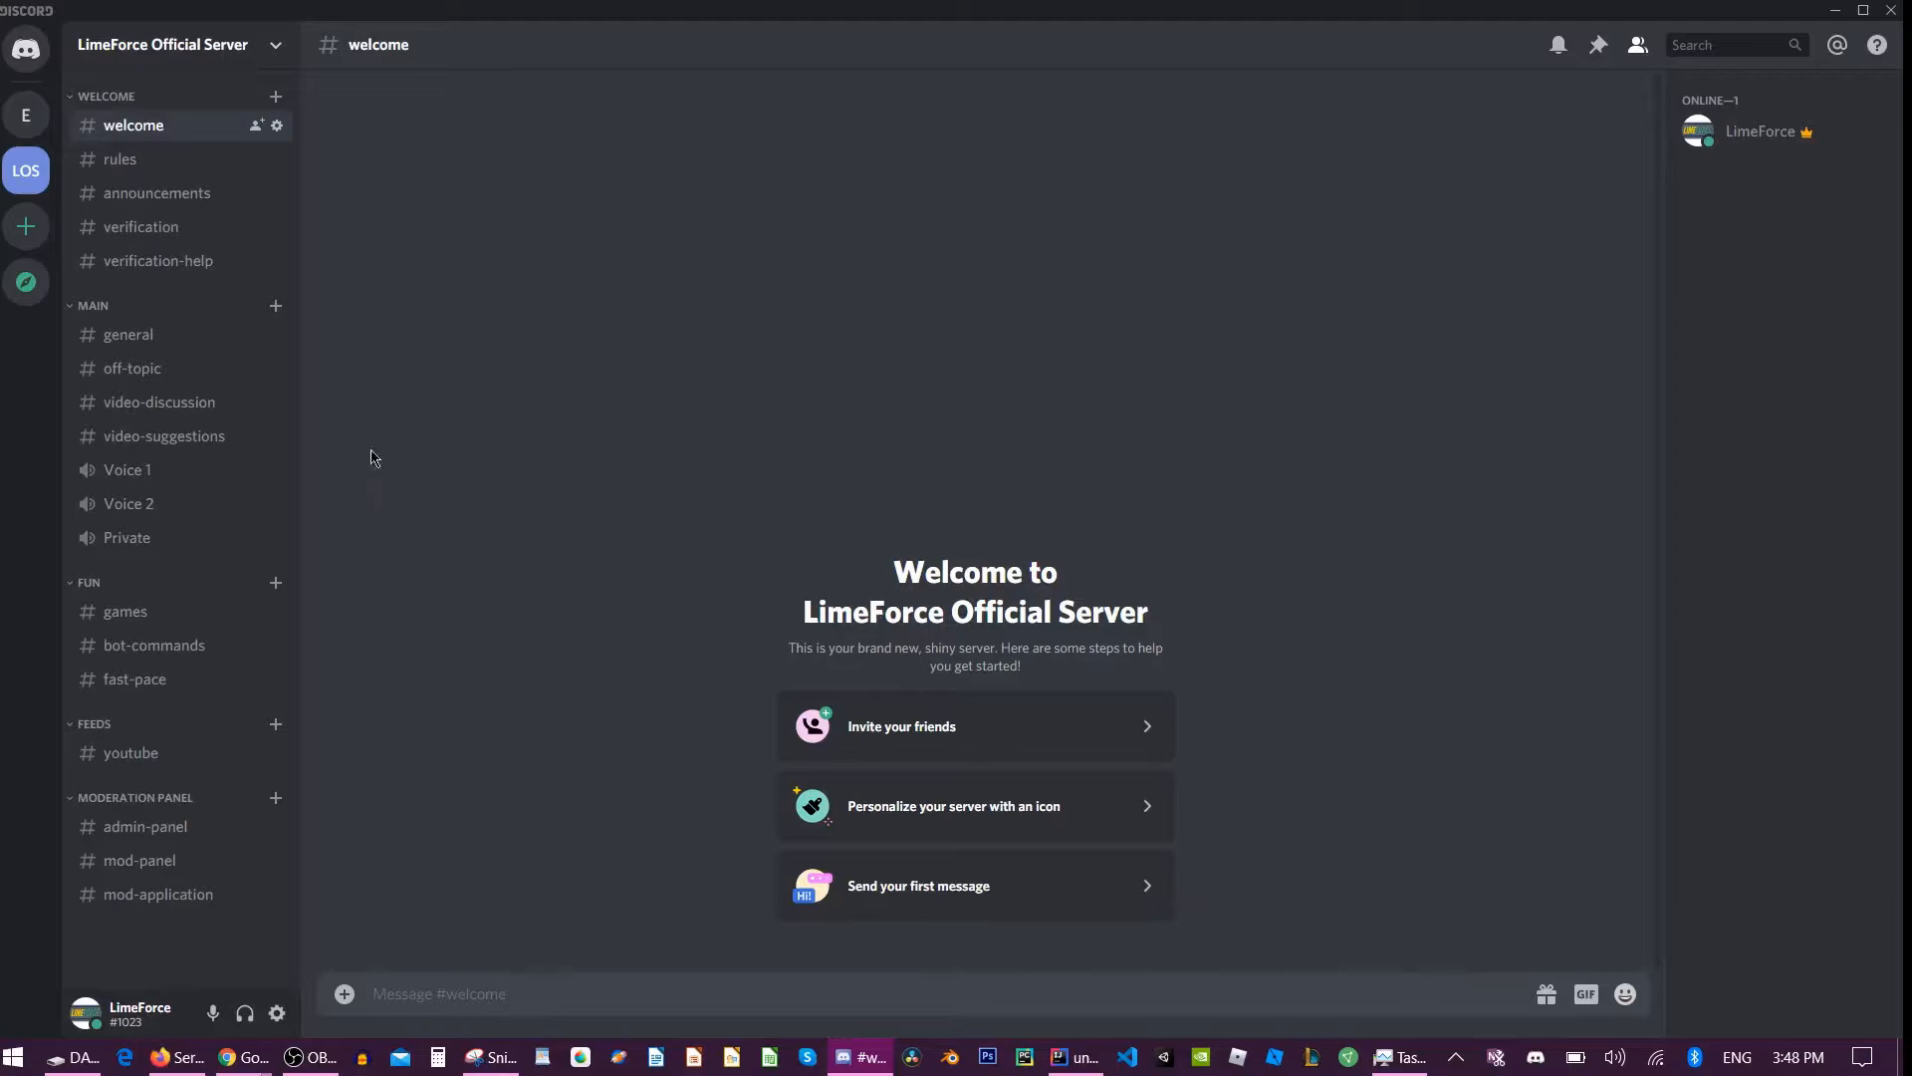
{"action": "left_click", "coordinate": [204, 36]}
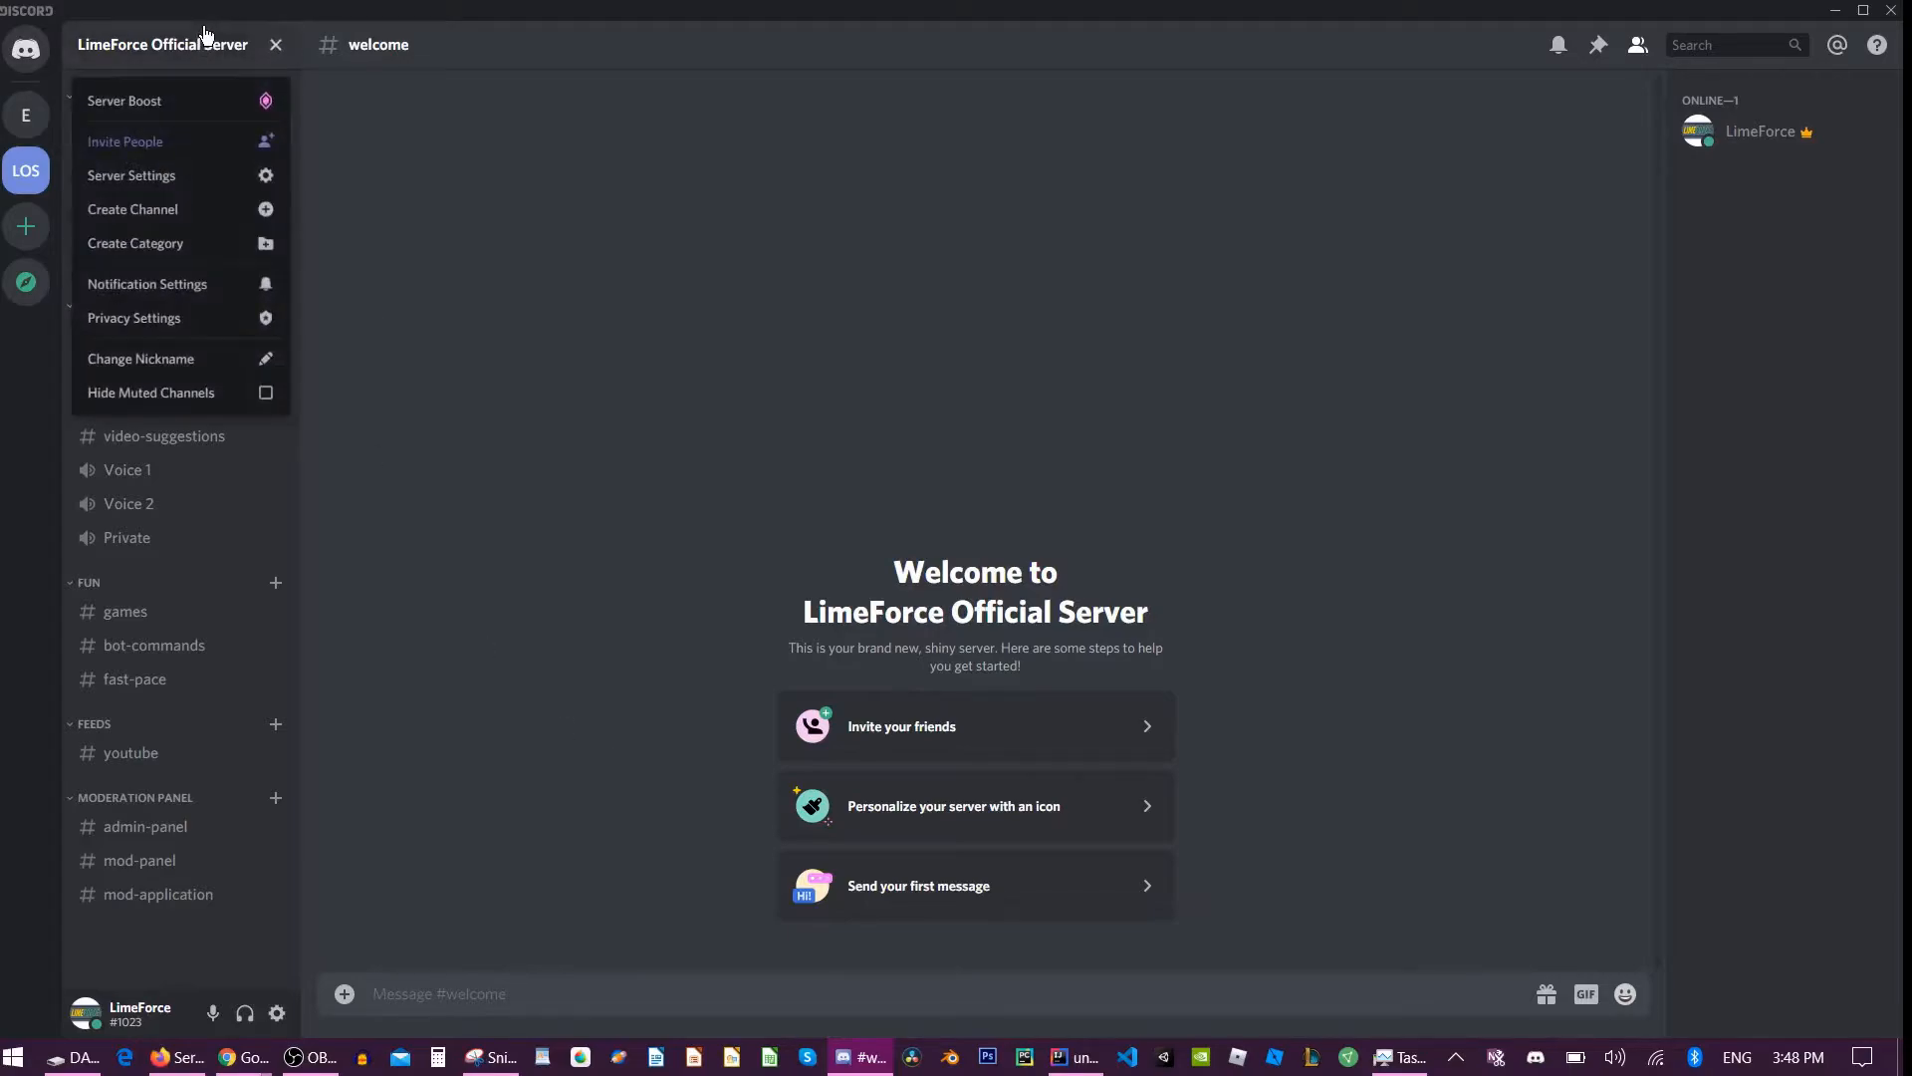
{"action": "left_click", "coordinate": [149, 177]}
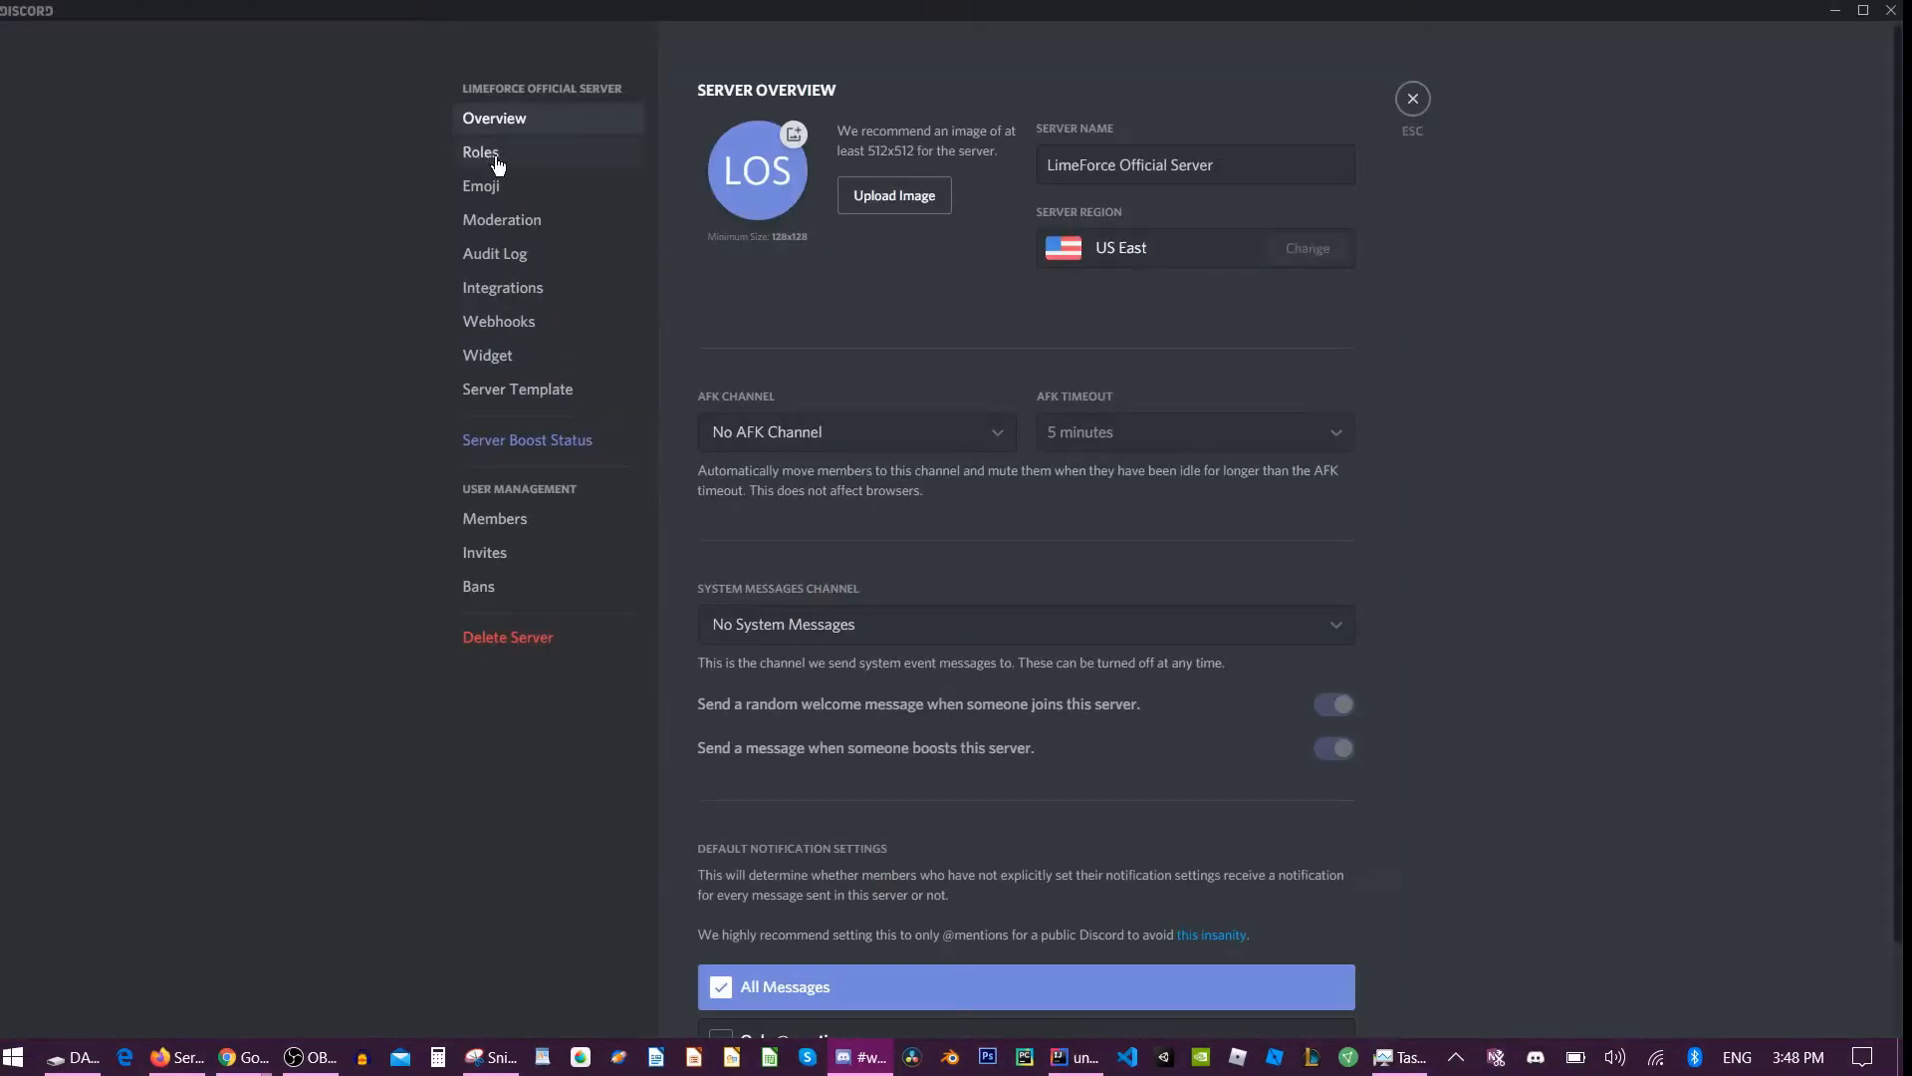
{"action": "left_click", "coordinate": [859, 439]}
{"action": "left_click", "coordinate": [859, 439]}
{"action": "left_click", "coordinate": [1411, 114]}
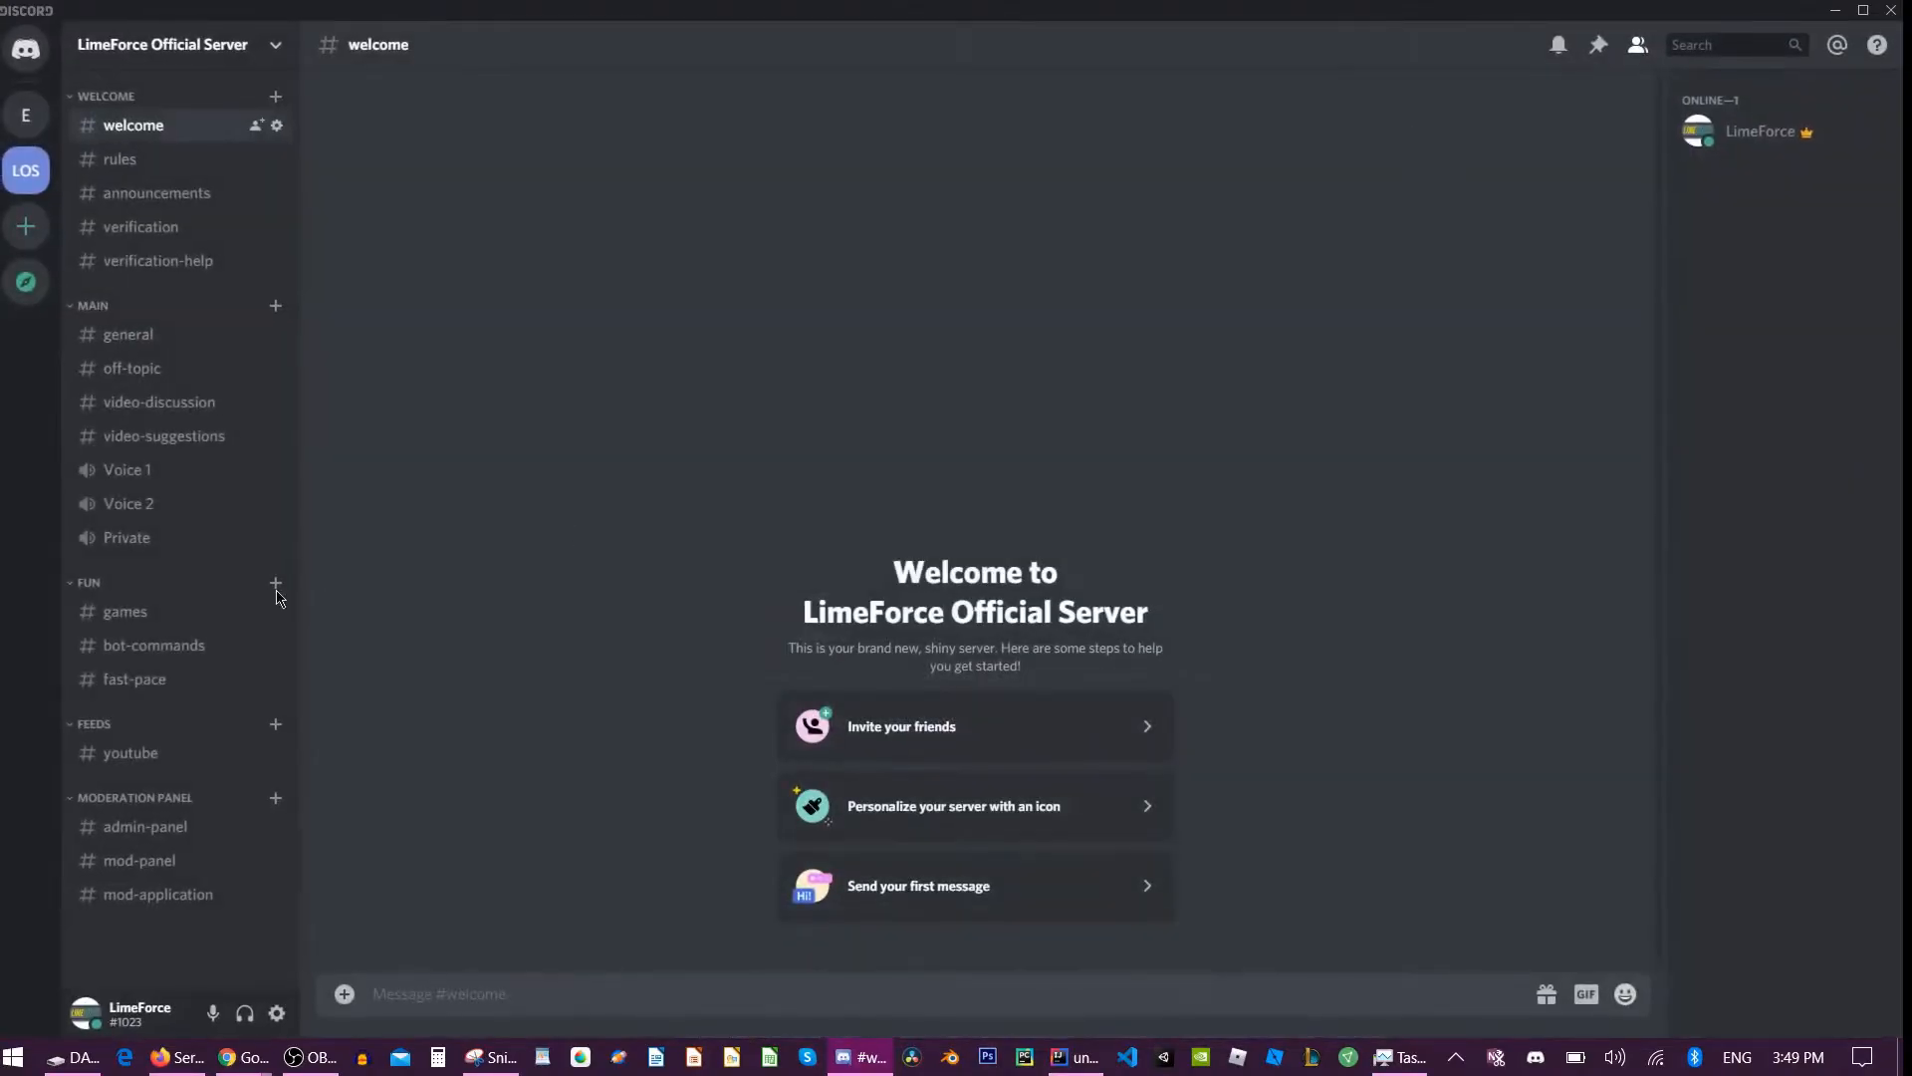
- Add a voice channel named "AFK" to the Main category
{"action": "left_click", "coordinate": [276, 307]}
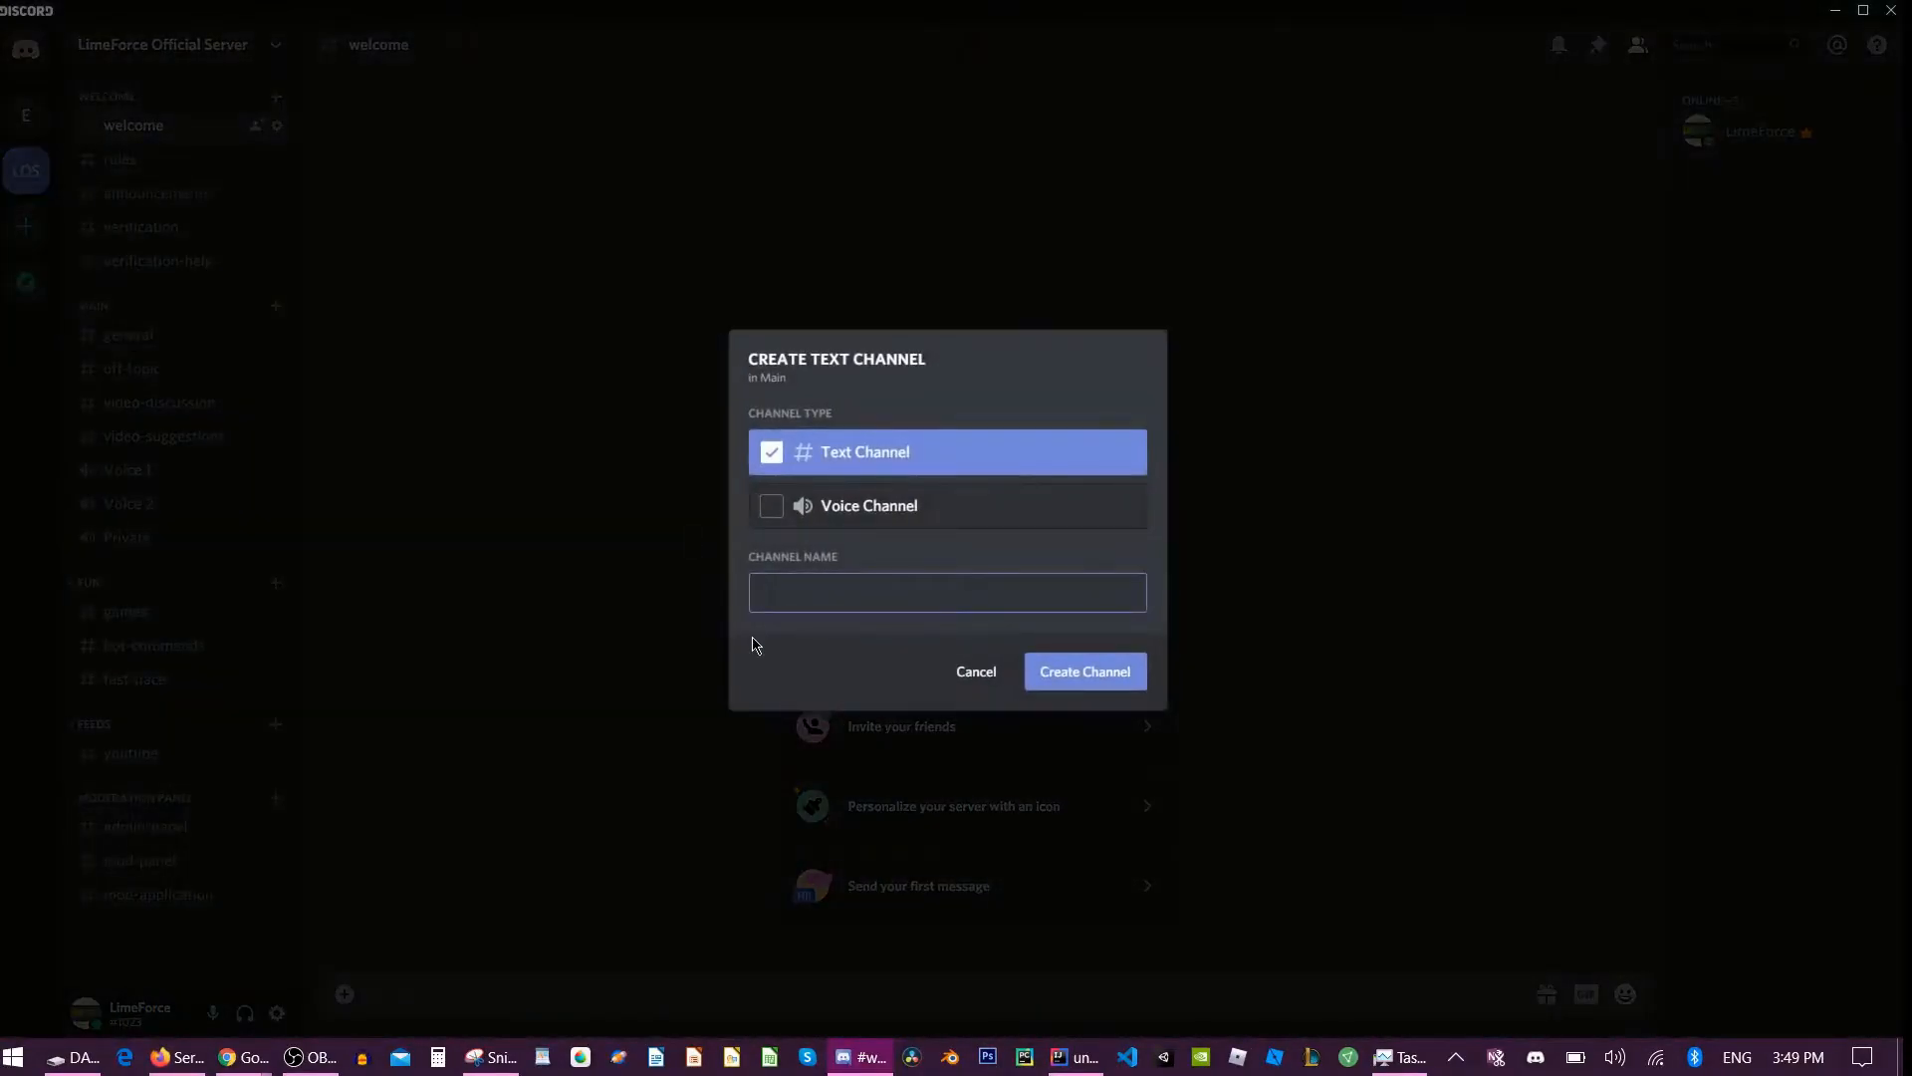
{"action": "key", "text": "BackSpace"}
{"action": "left_click", "coordinate": [932, 522]}
{"action": "left_click", "coordinate": [852, 582]}
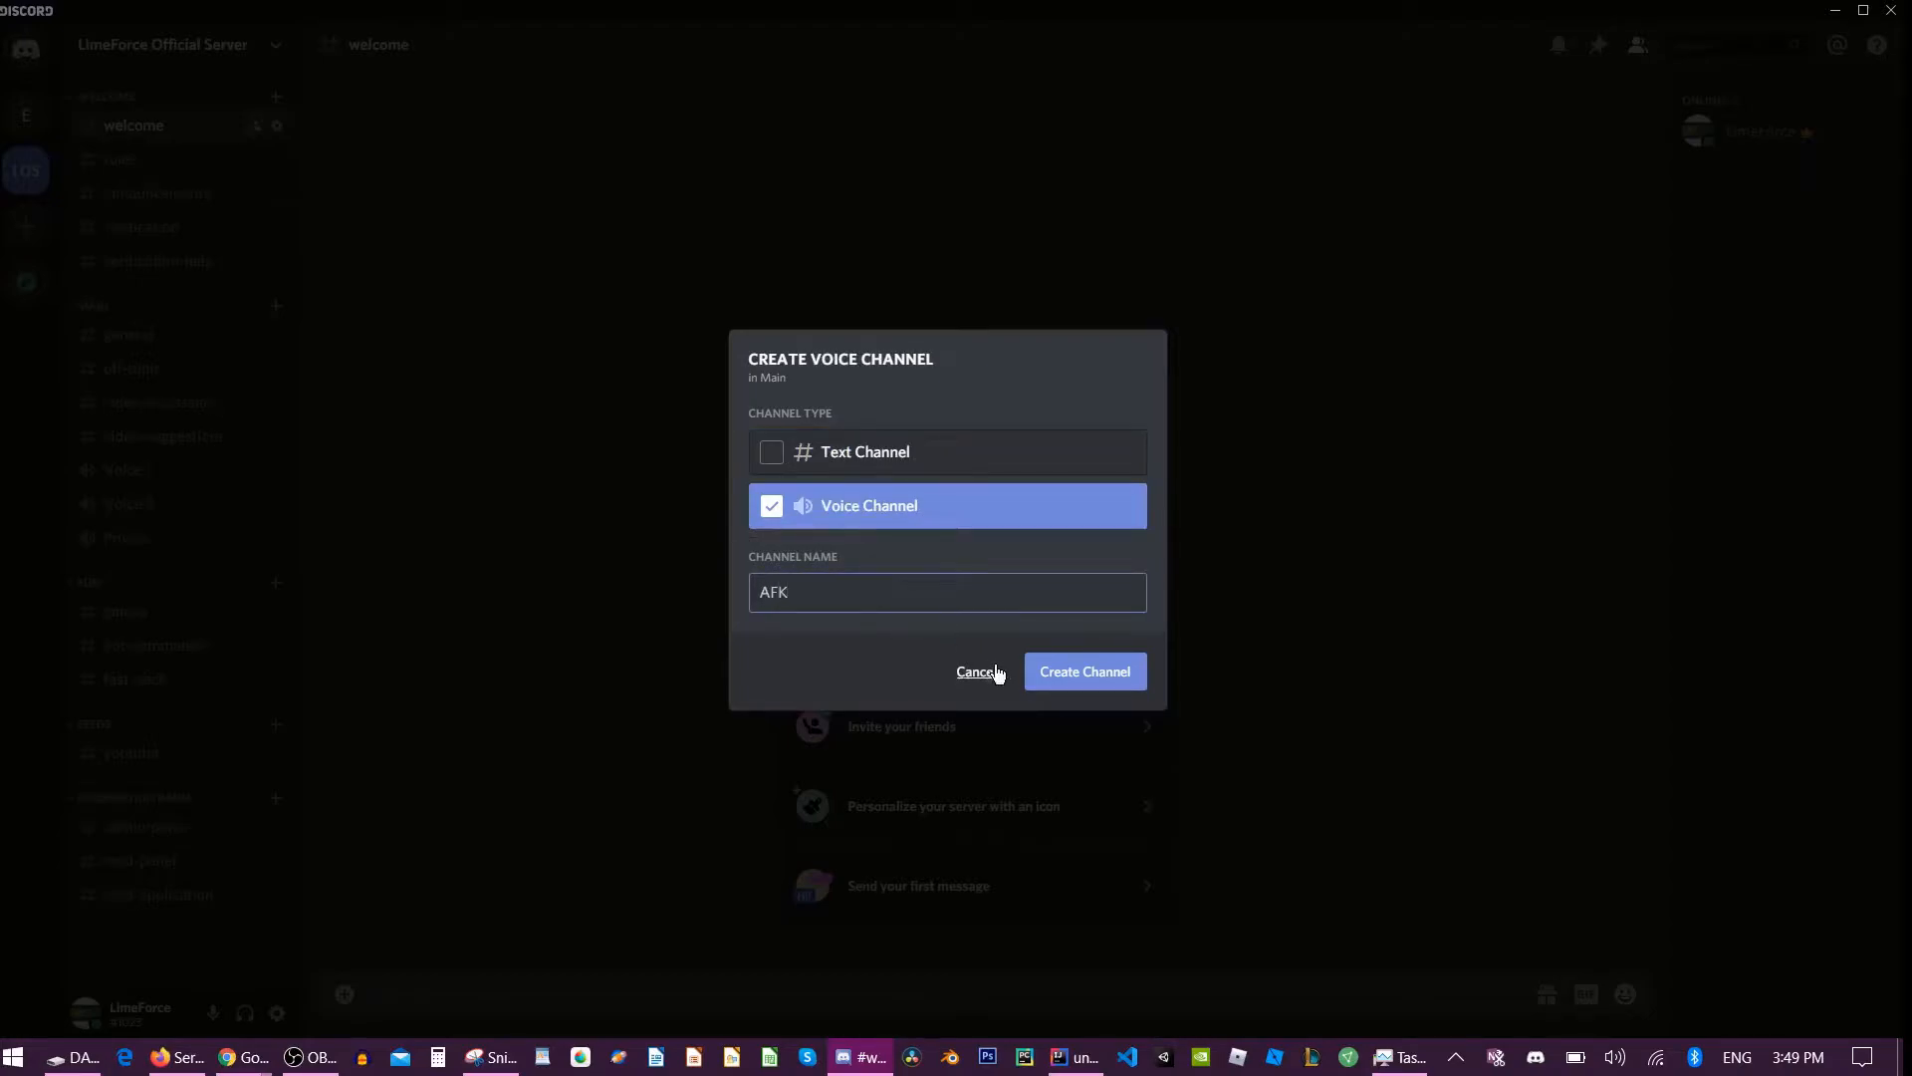
{"action": "left_click", "coordinate": [1046, 685]}
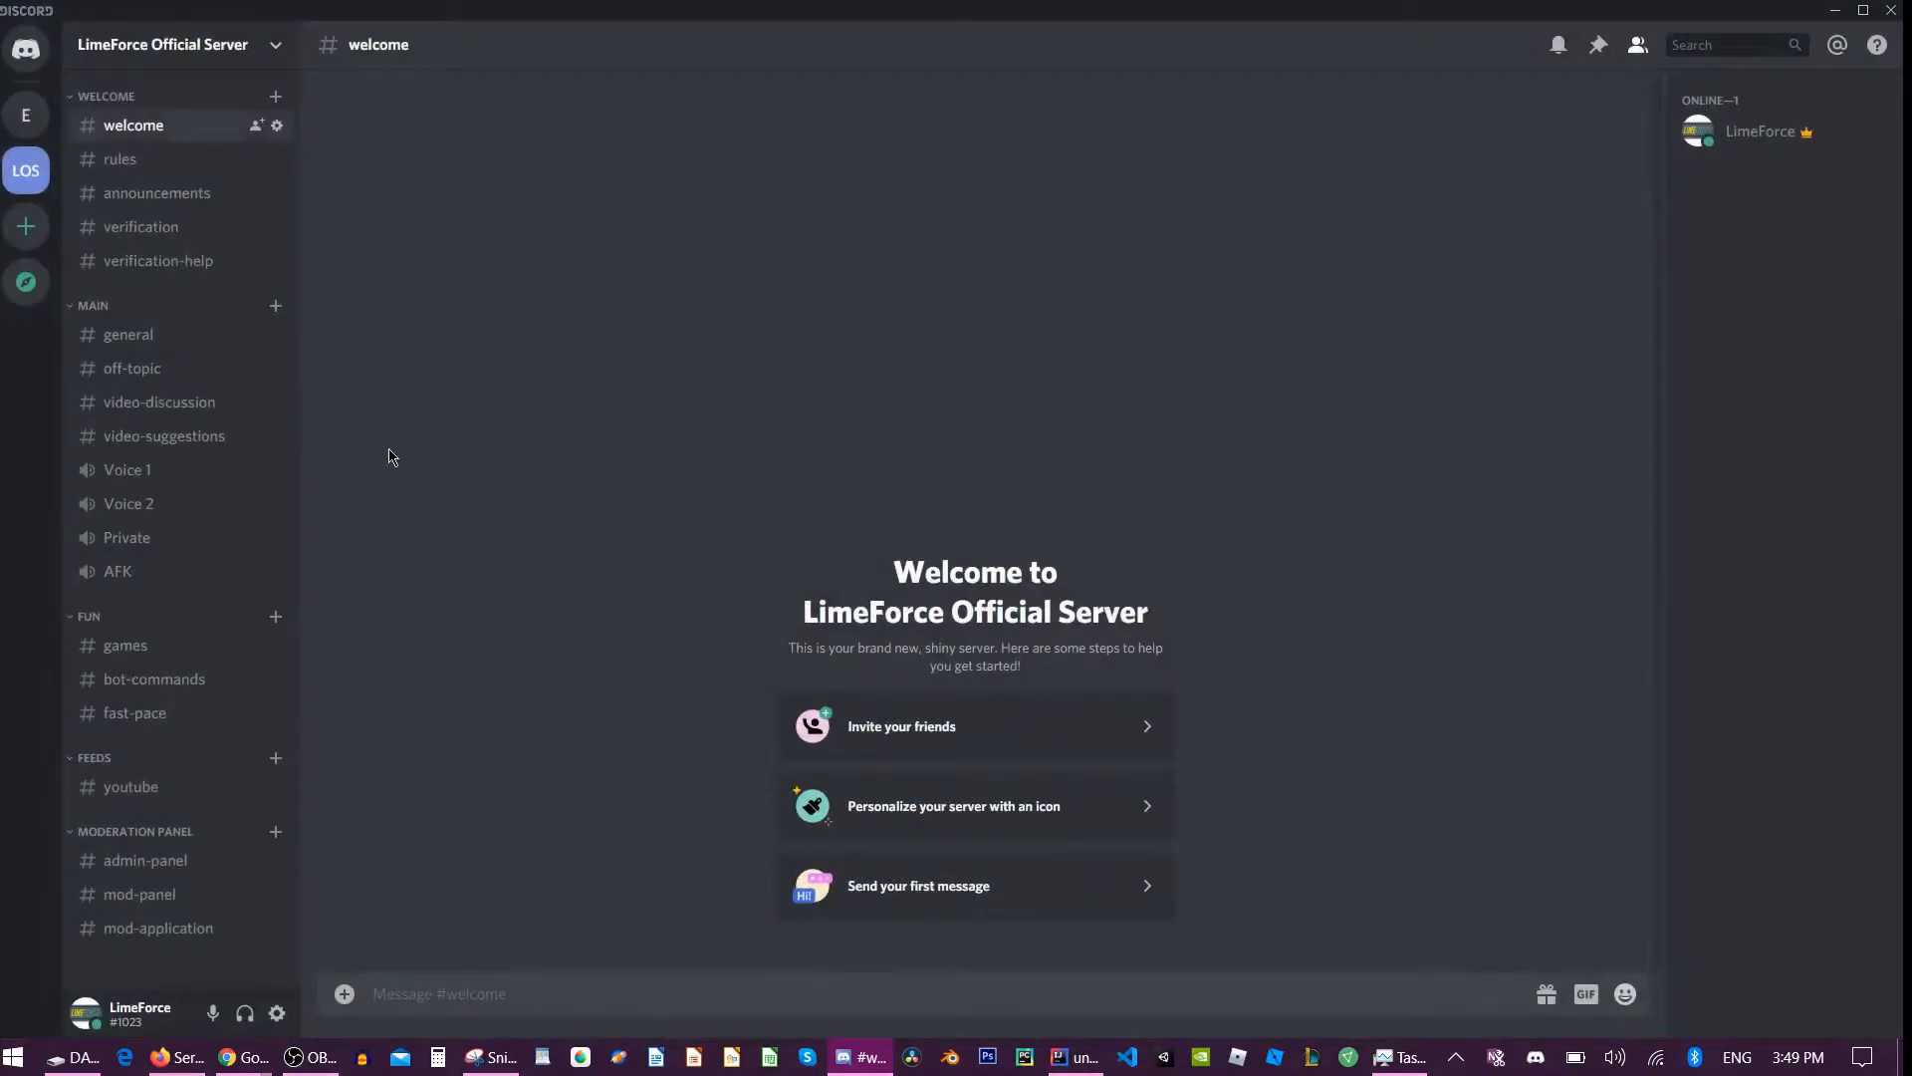
- In the server settings, set the AFK channel to AFK with a 15-minute timeout and save the changes
{"action": "left_click", "coordinate": [111, 45]}
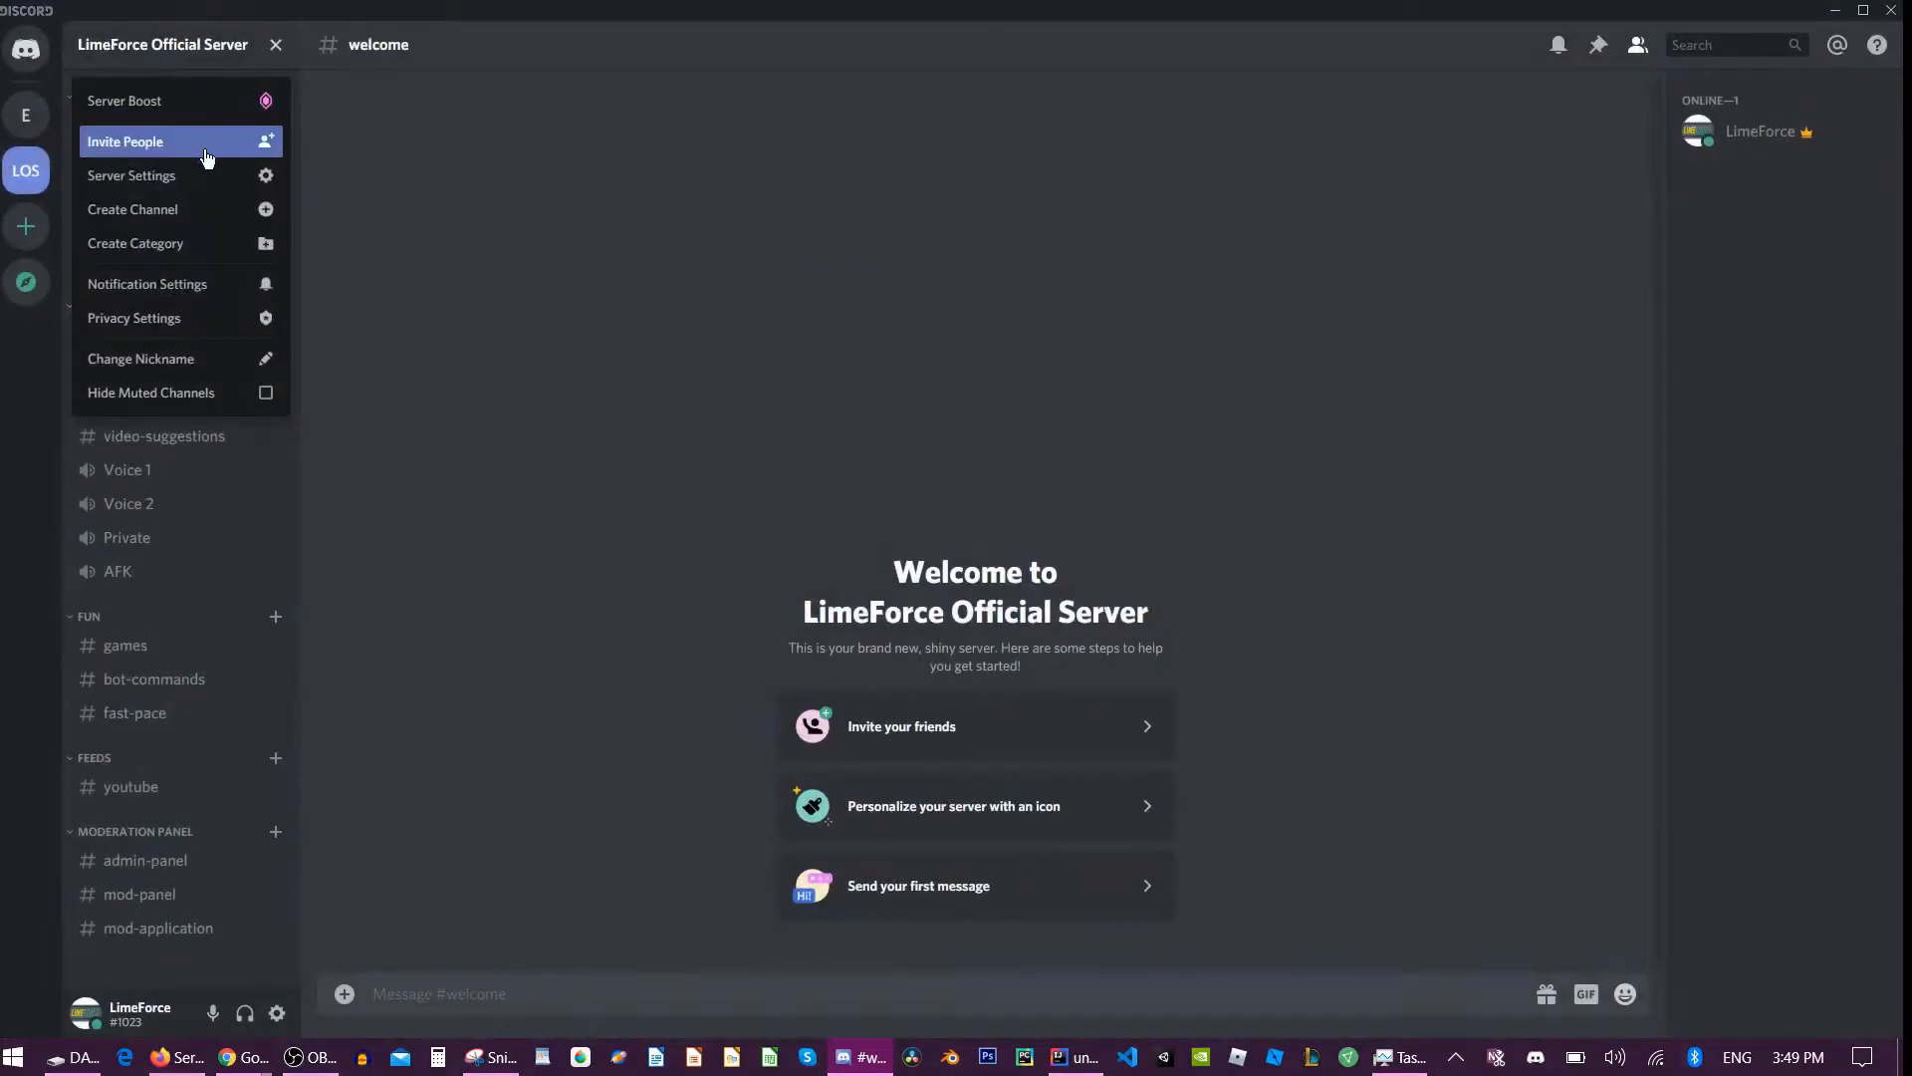
{"action": "left_click", "coordinate": [179, 176]}
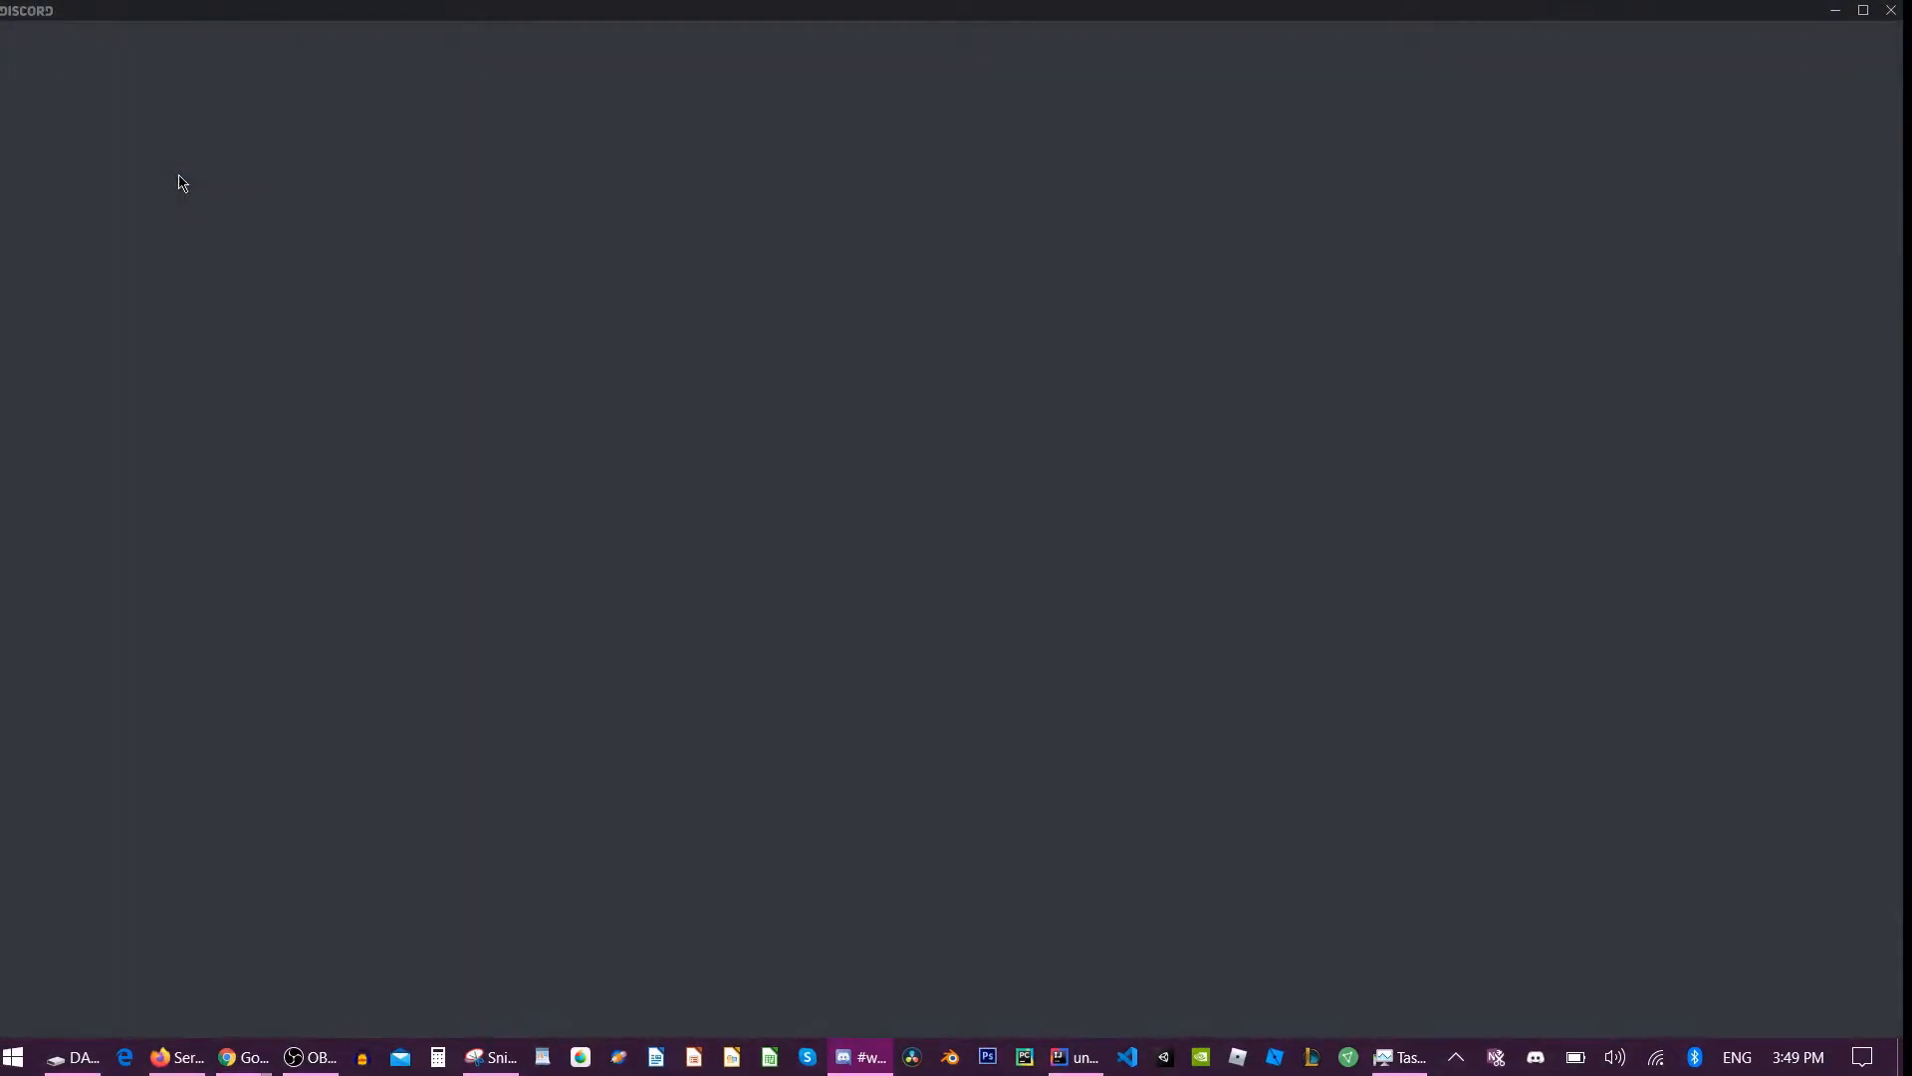
{"action": "left_click", "coordinate": [863, 428]}
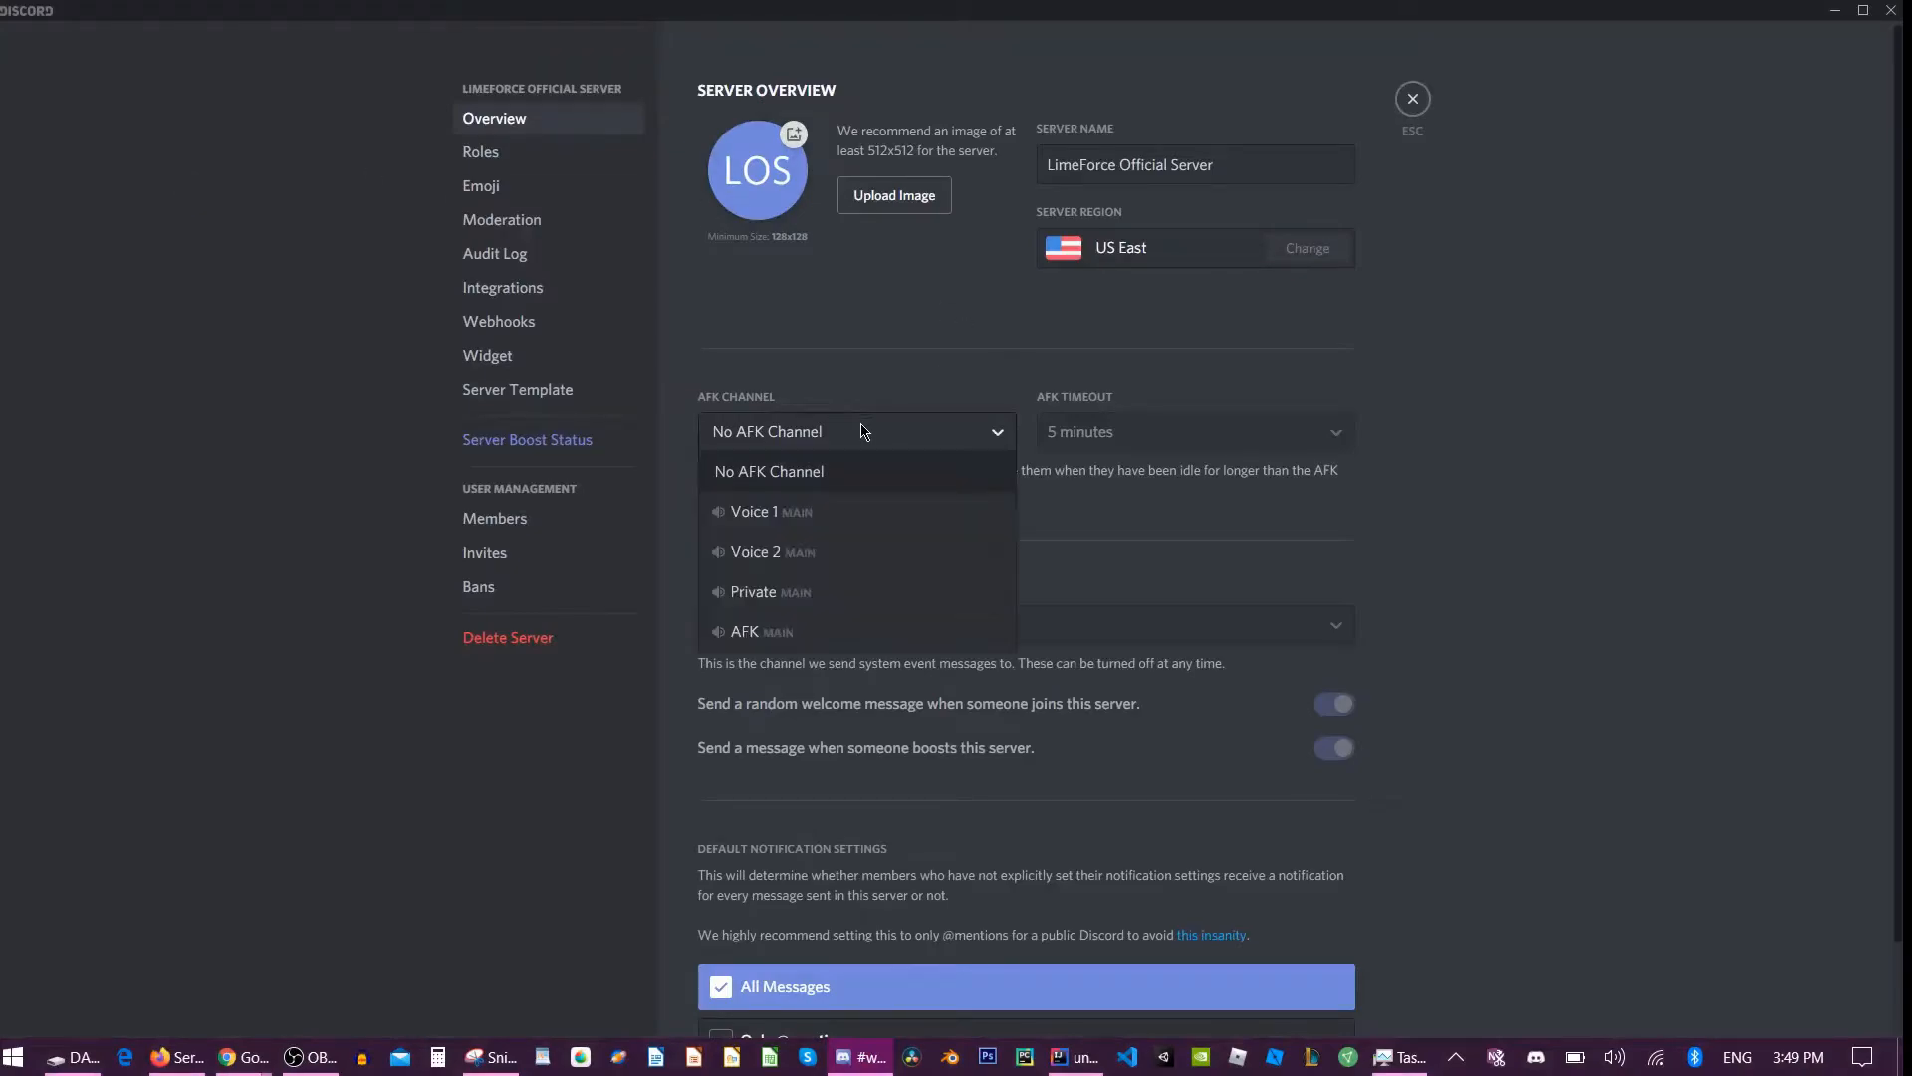
{"action": "left_click", "coordinate": [794, 629]}
{"action": "left_click", "coordinate": [1142, 432]}
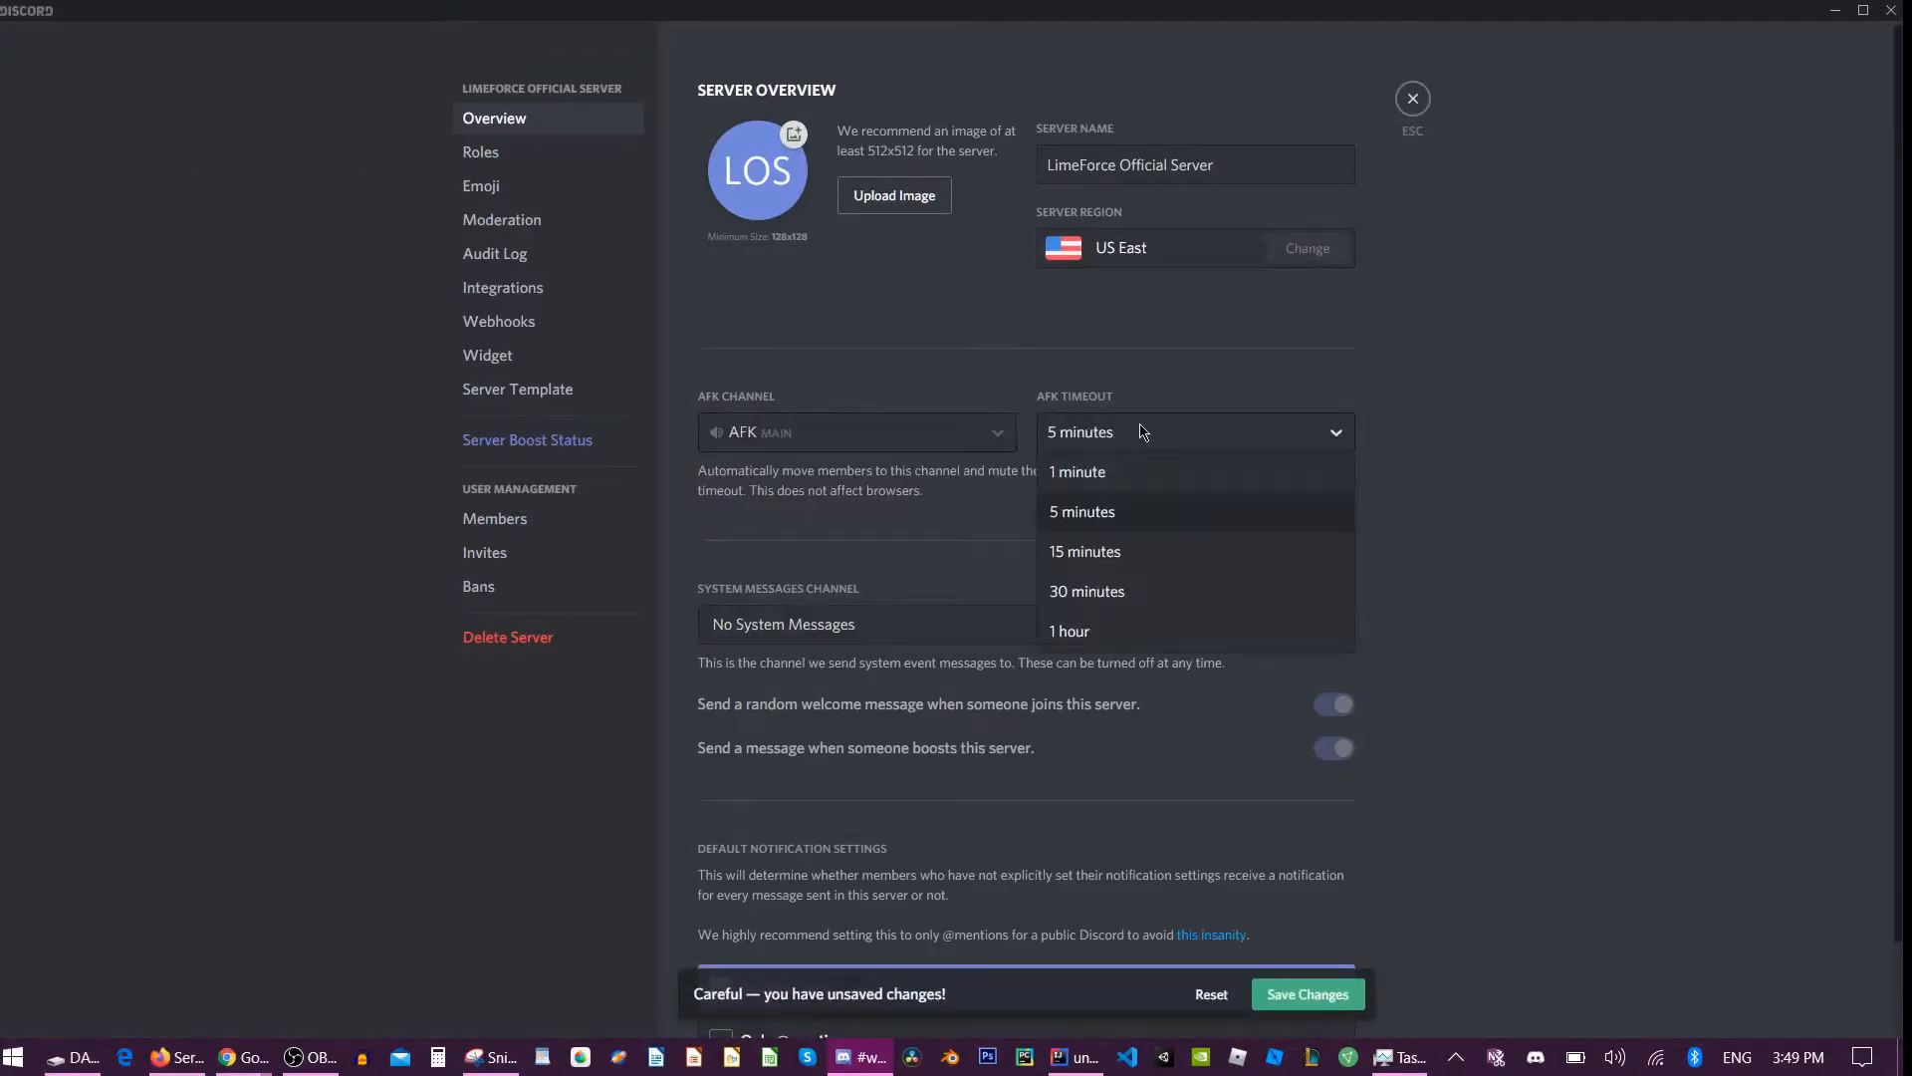
{"action": "left_click", "coordinate": [1107, 560]}
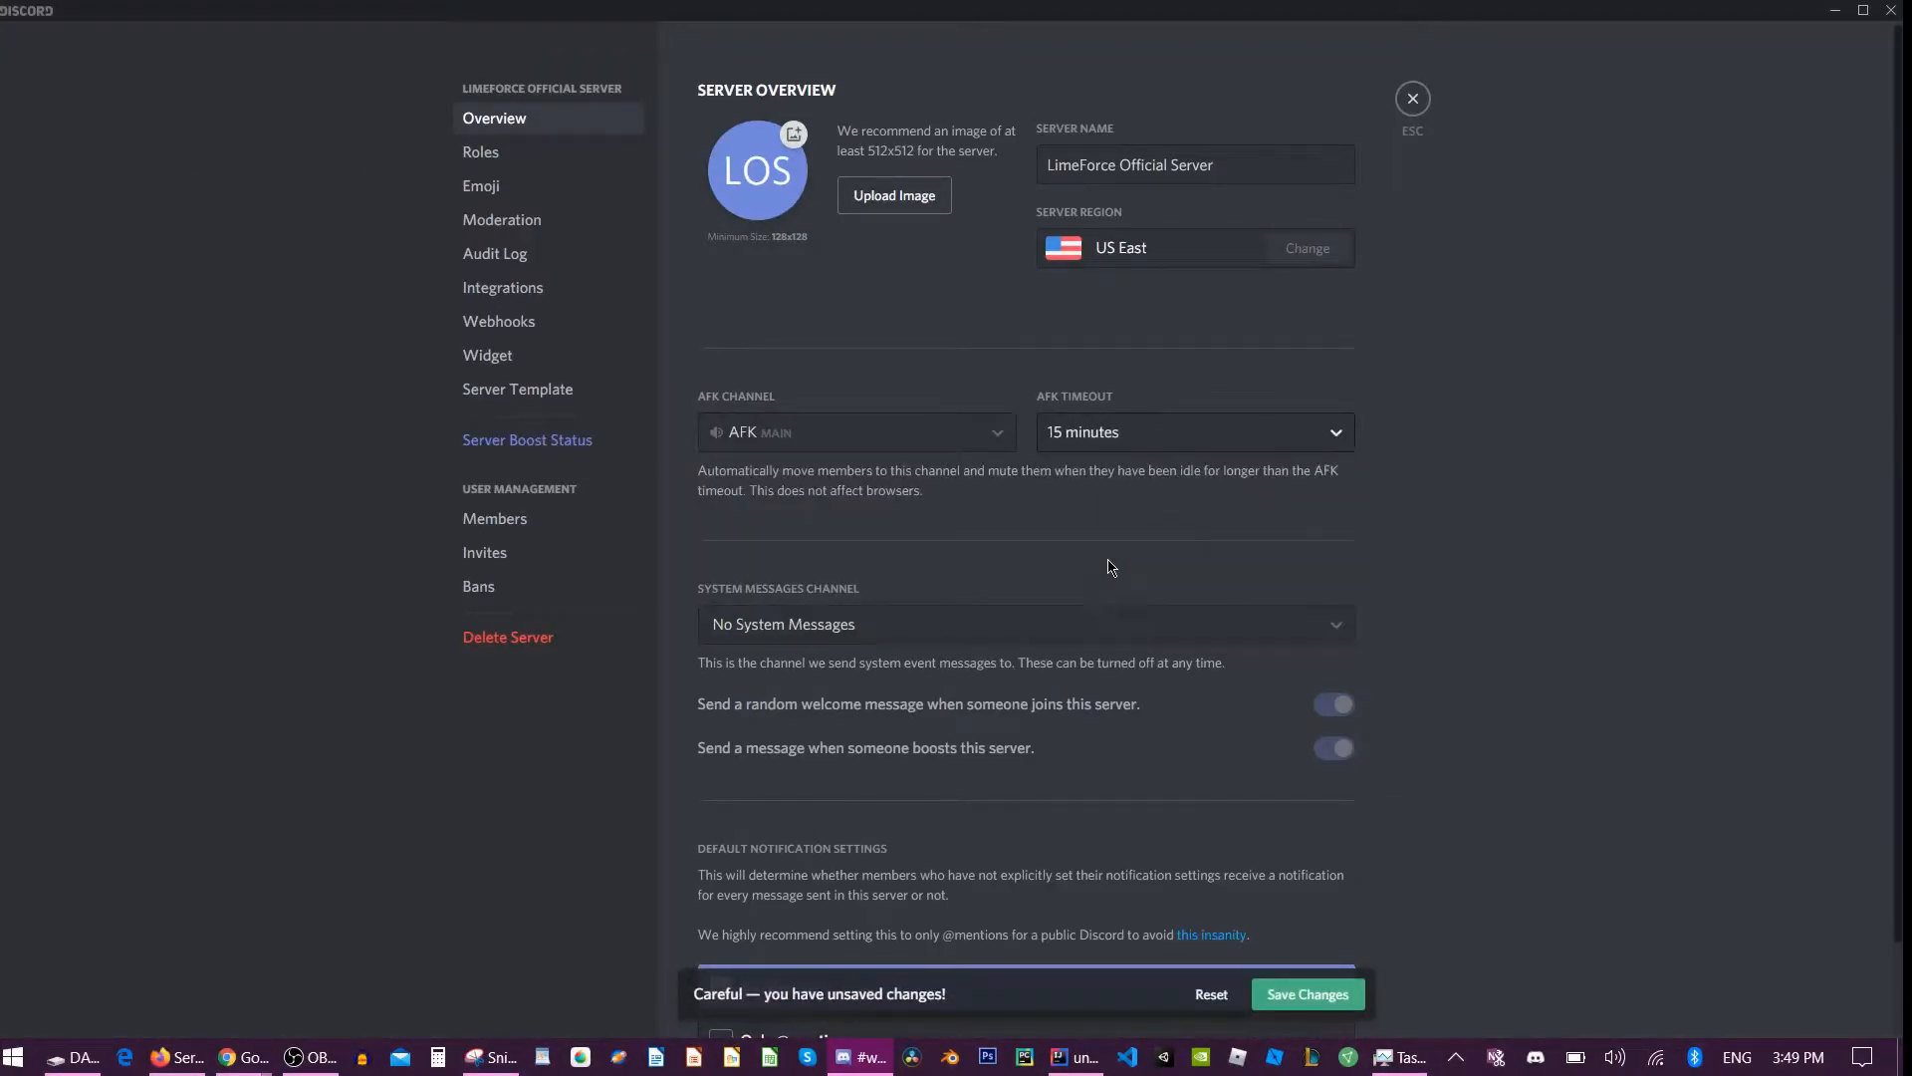
{"action": "left_click", "coordinate": [1296, 1000]}
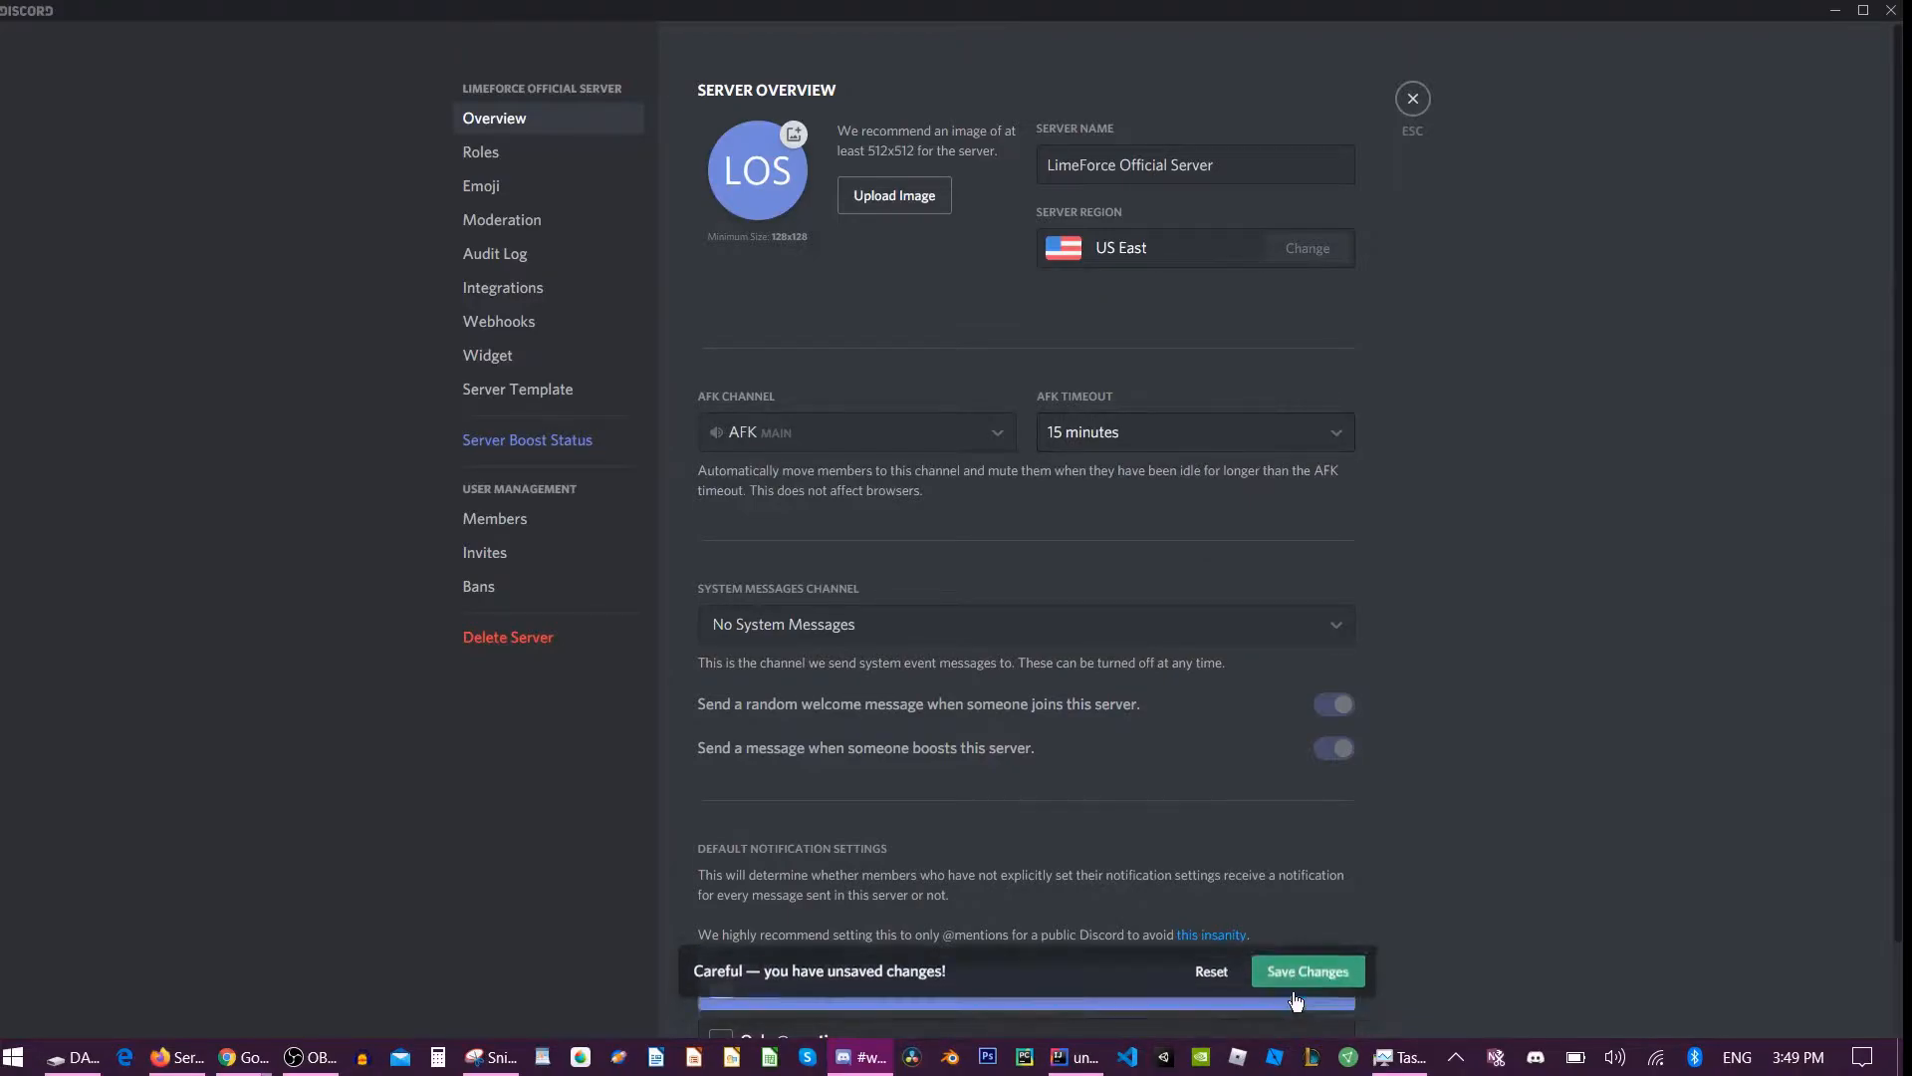
- Set the system messages channel to welcome, turn off the server boost message, and save the changes
{"action": "left_click", "coordinate": [993, 625]}
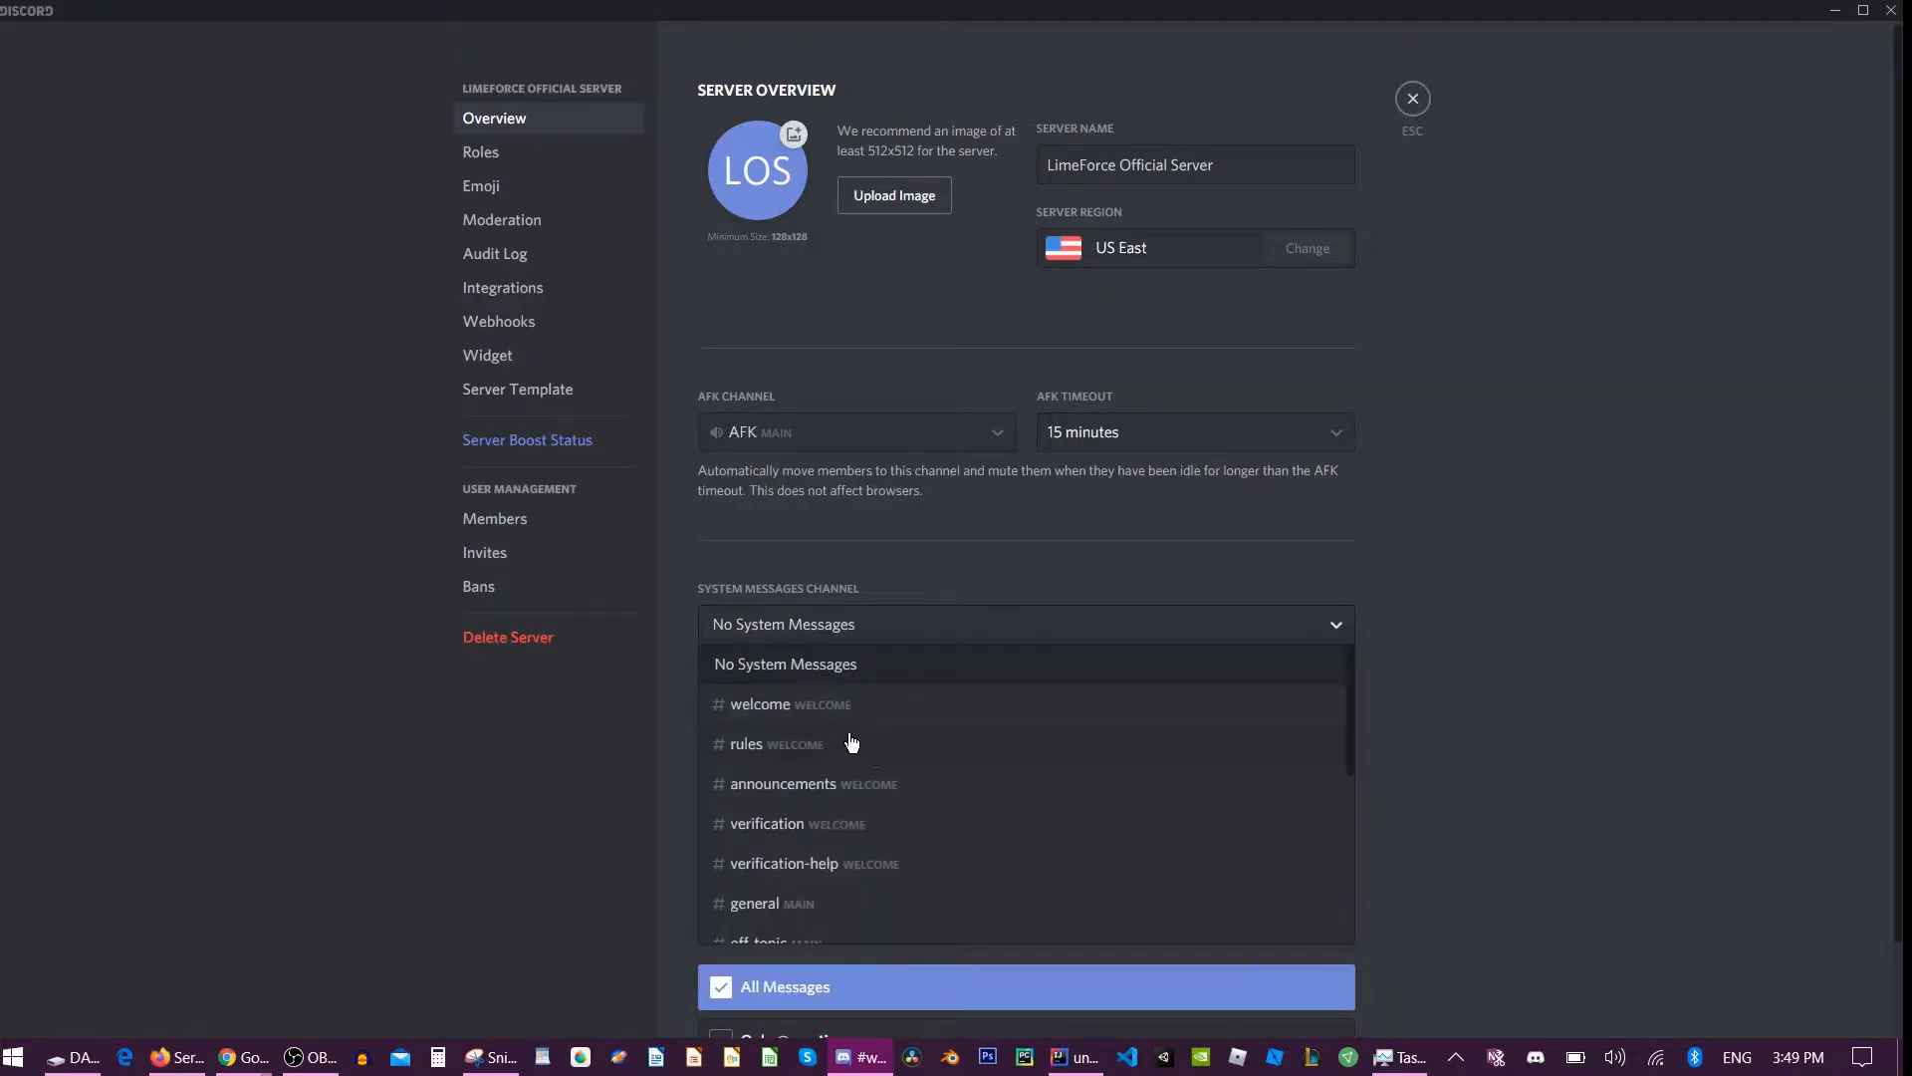
{"action": "left_click", "coordinate": [847, 707]}
{"action": "left_click", "coordinate": [1334, 749]}
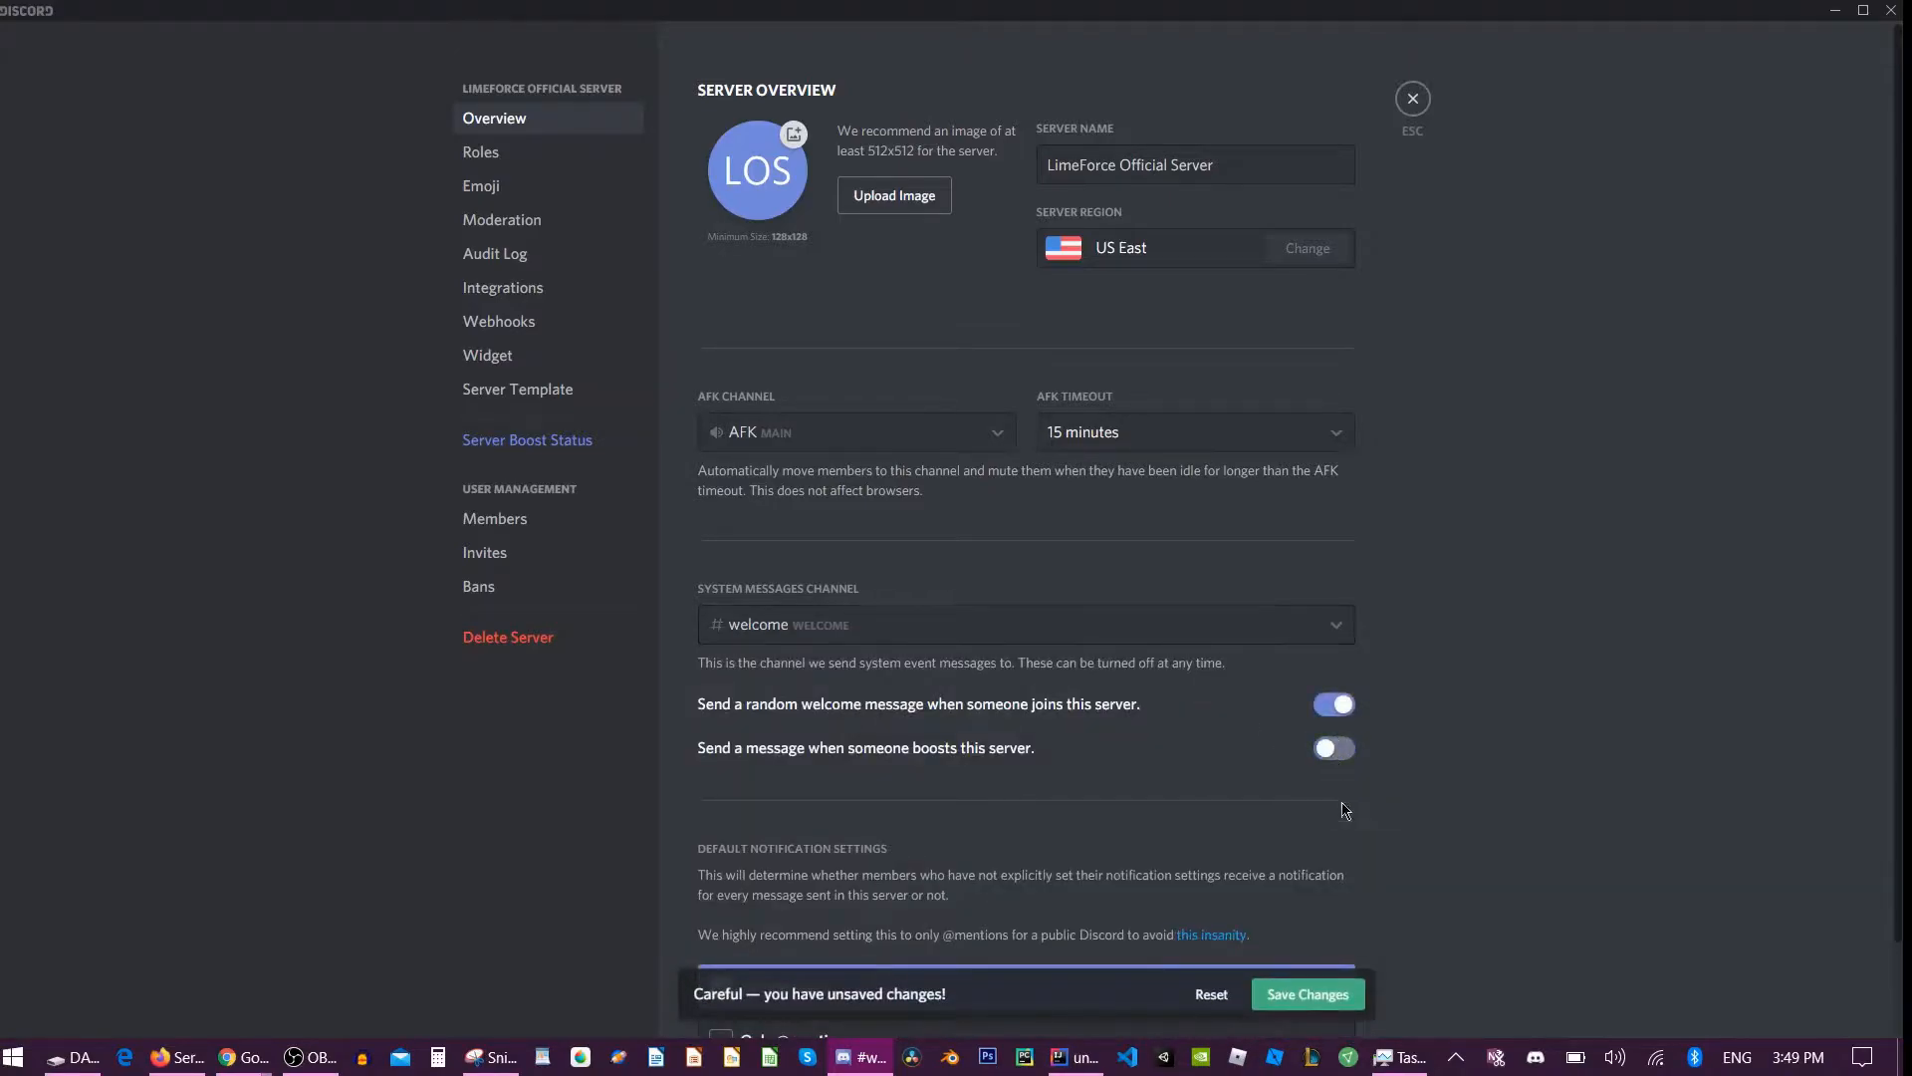
{"action": "left_click", "coordinate": [1338, 991]}
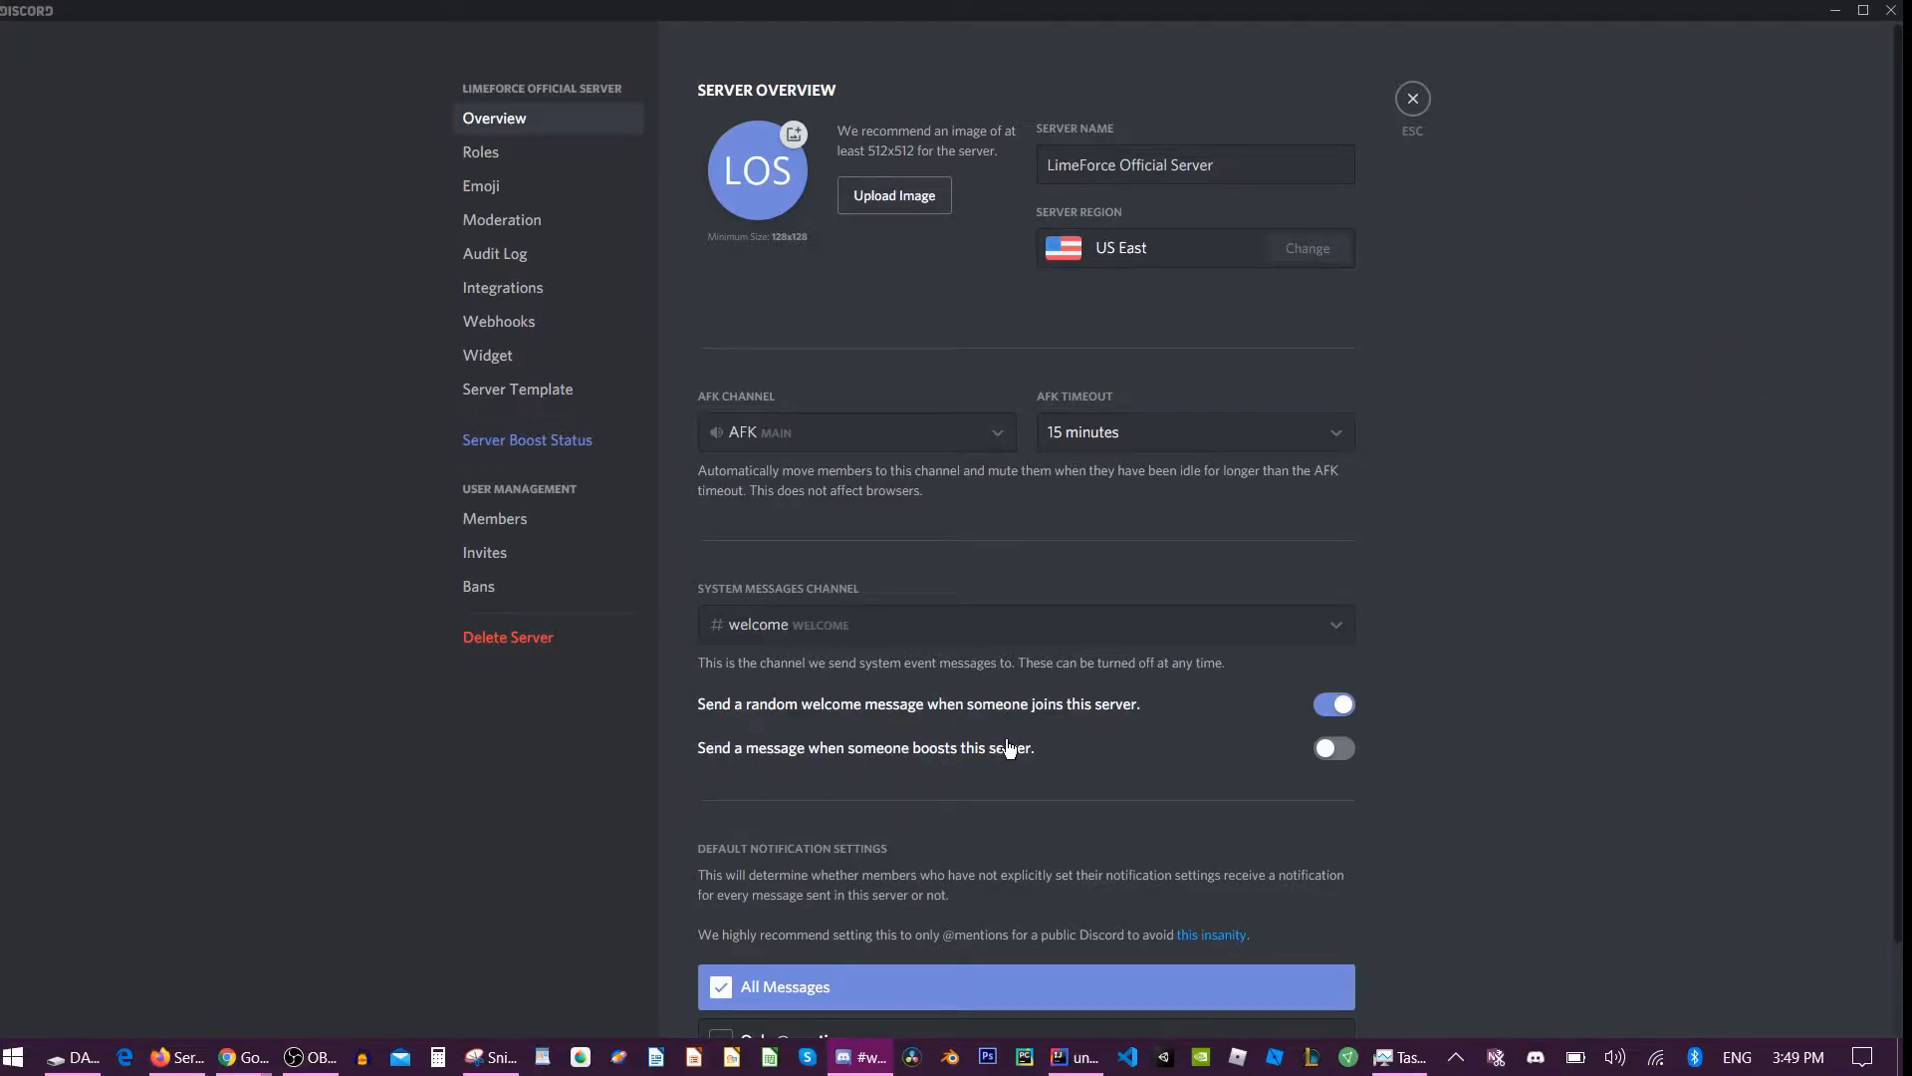
{"action": "scroll", "coordinate": [1009, 749], "scroll_direction": "down", "scroll_amount": 1}
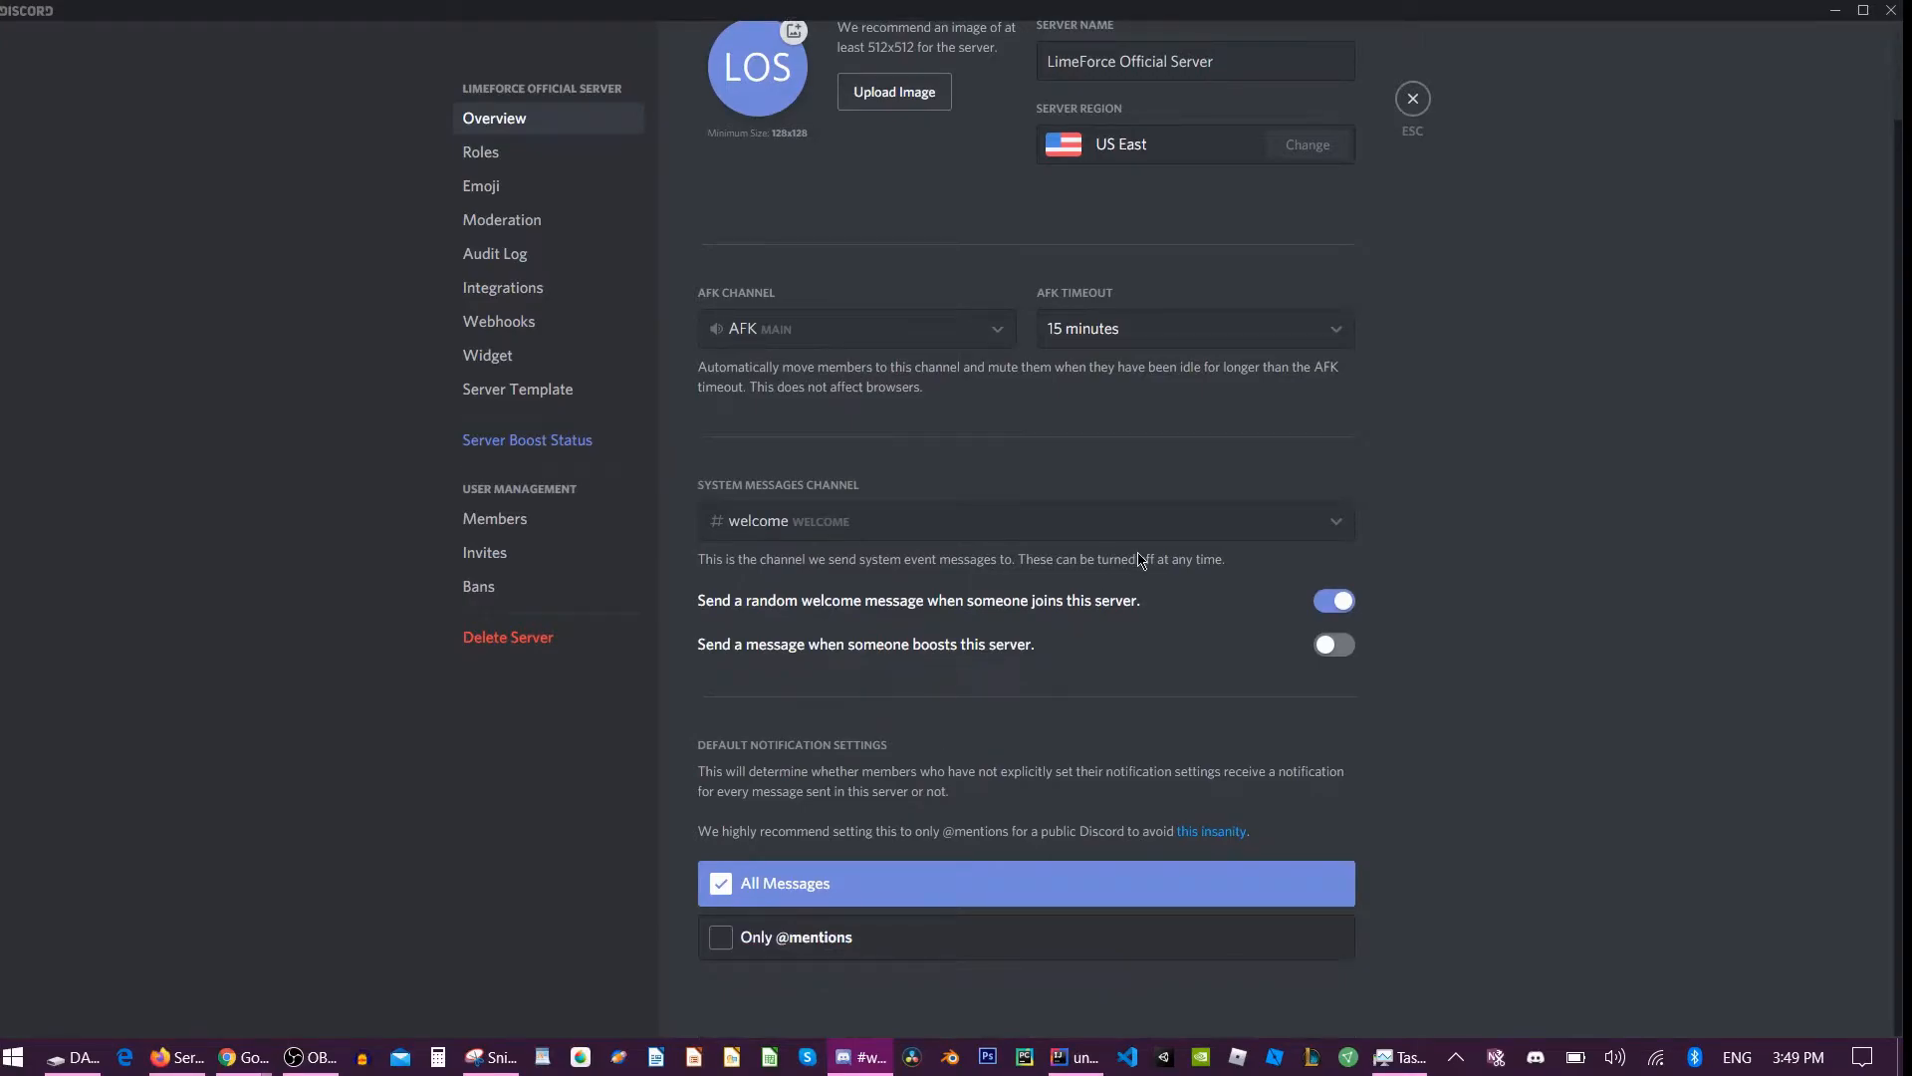
{"action": "left_click", "coordinate": [786, 942]}
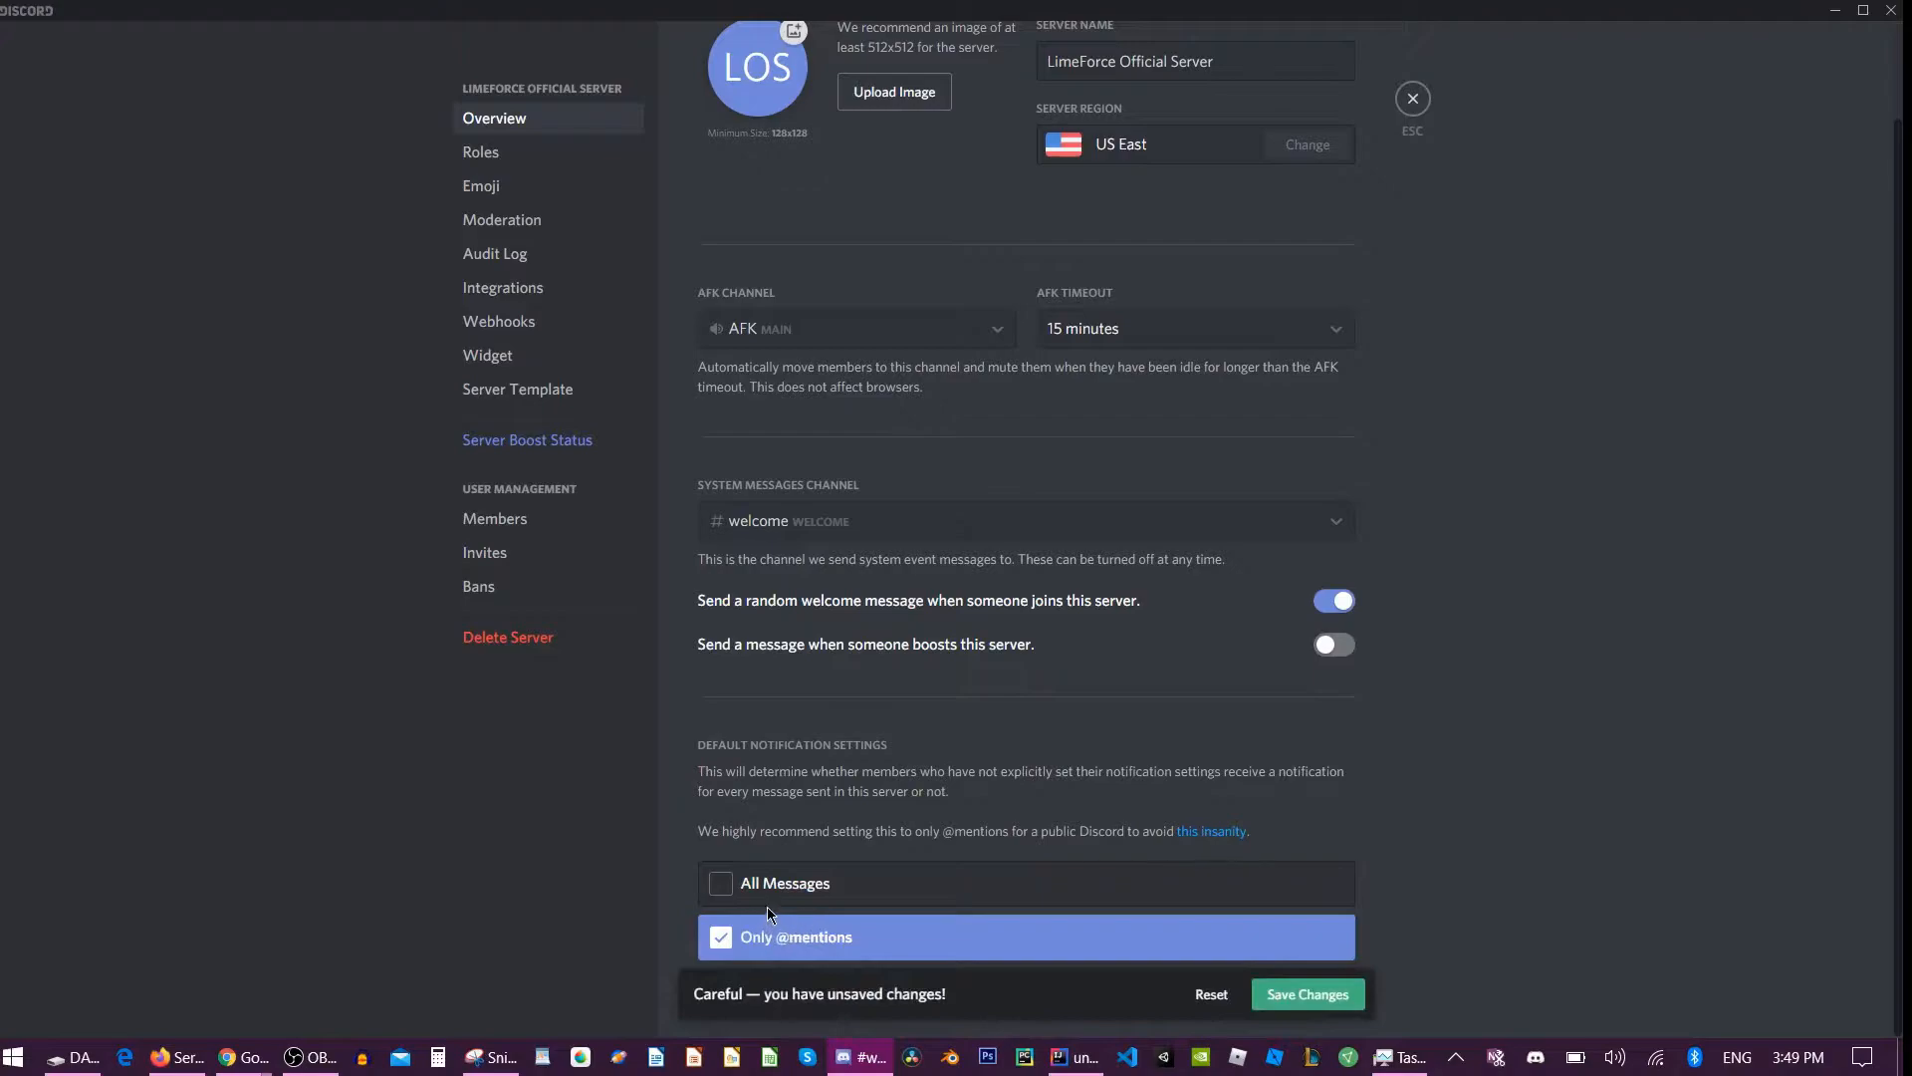
{"action": "left_click", "coordinate": [1291, 994]}
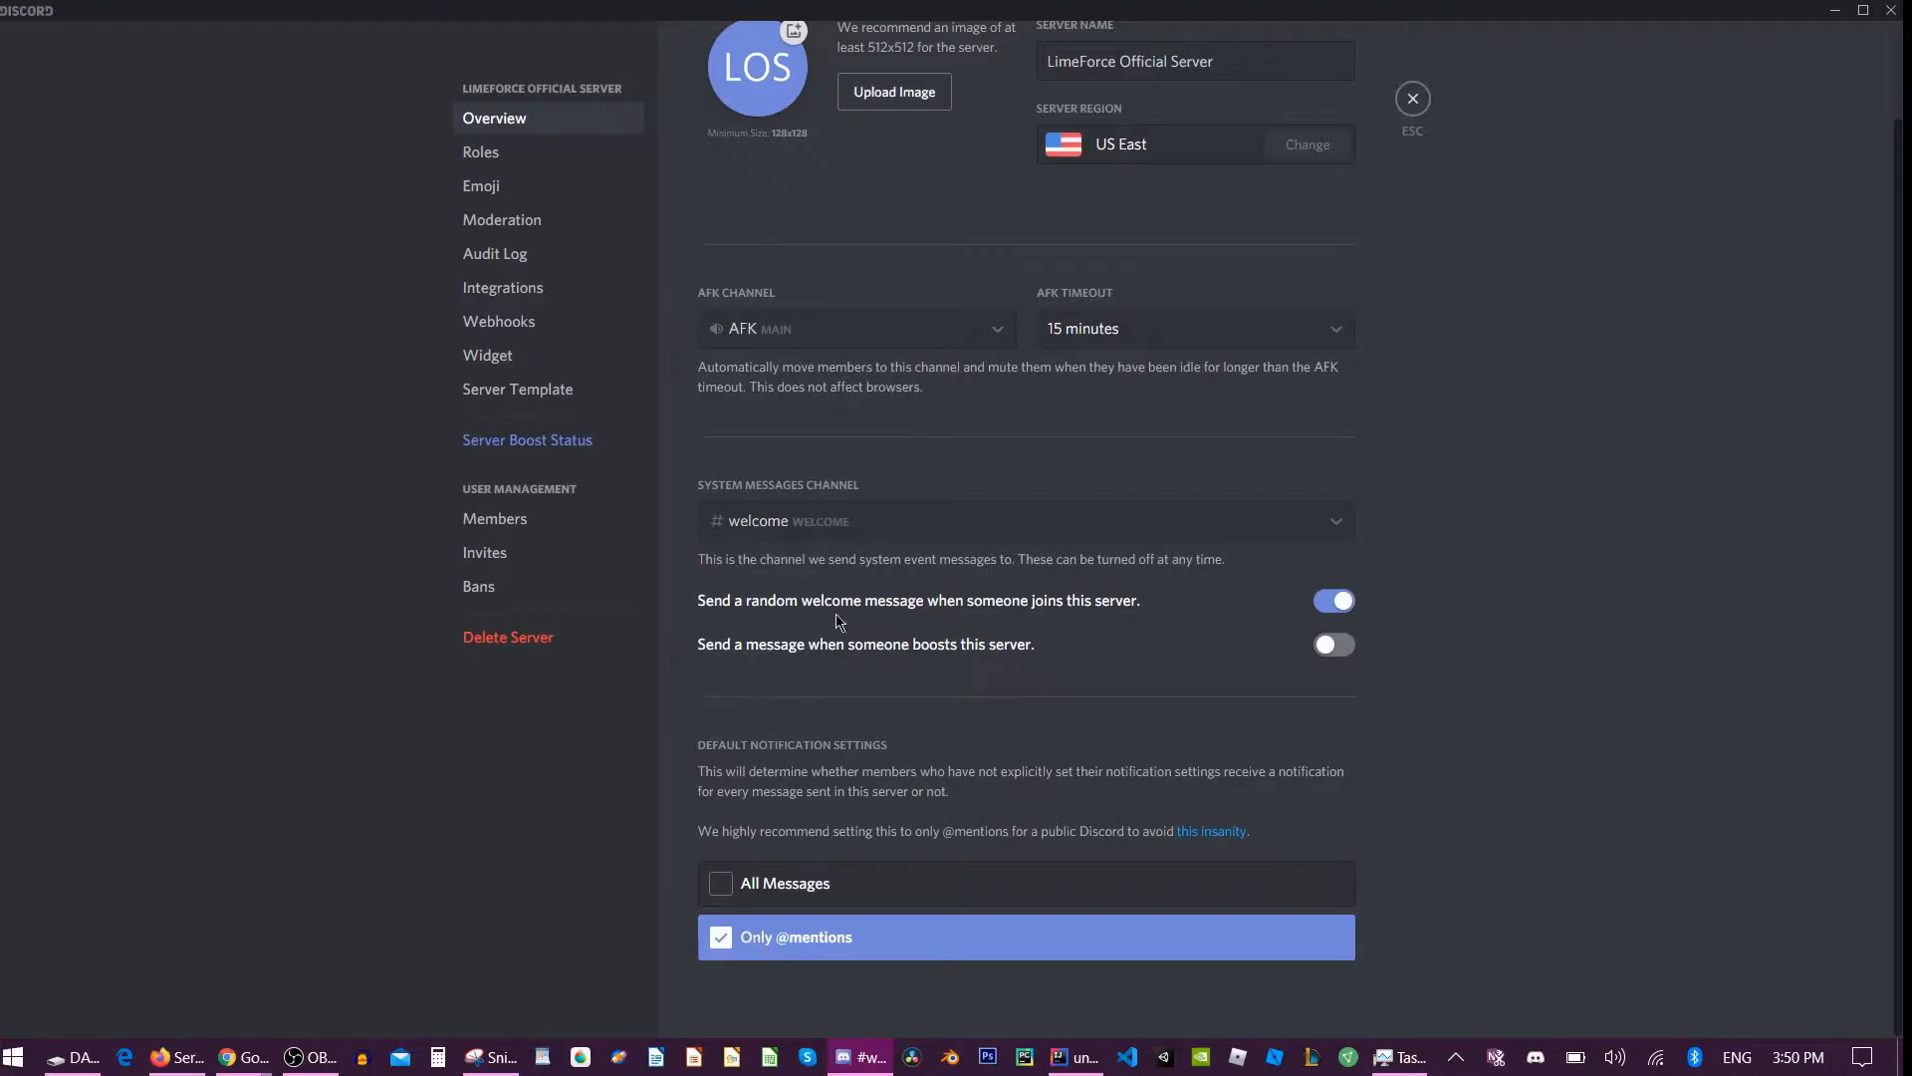
{"action": "scroll", "coordinate": [837, 623], "scroll_direction": "up", "scroll_amount": 1}
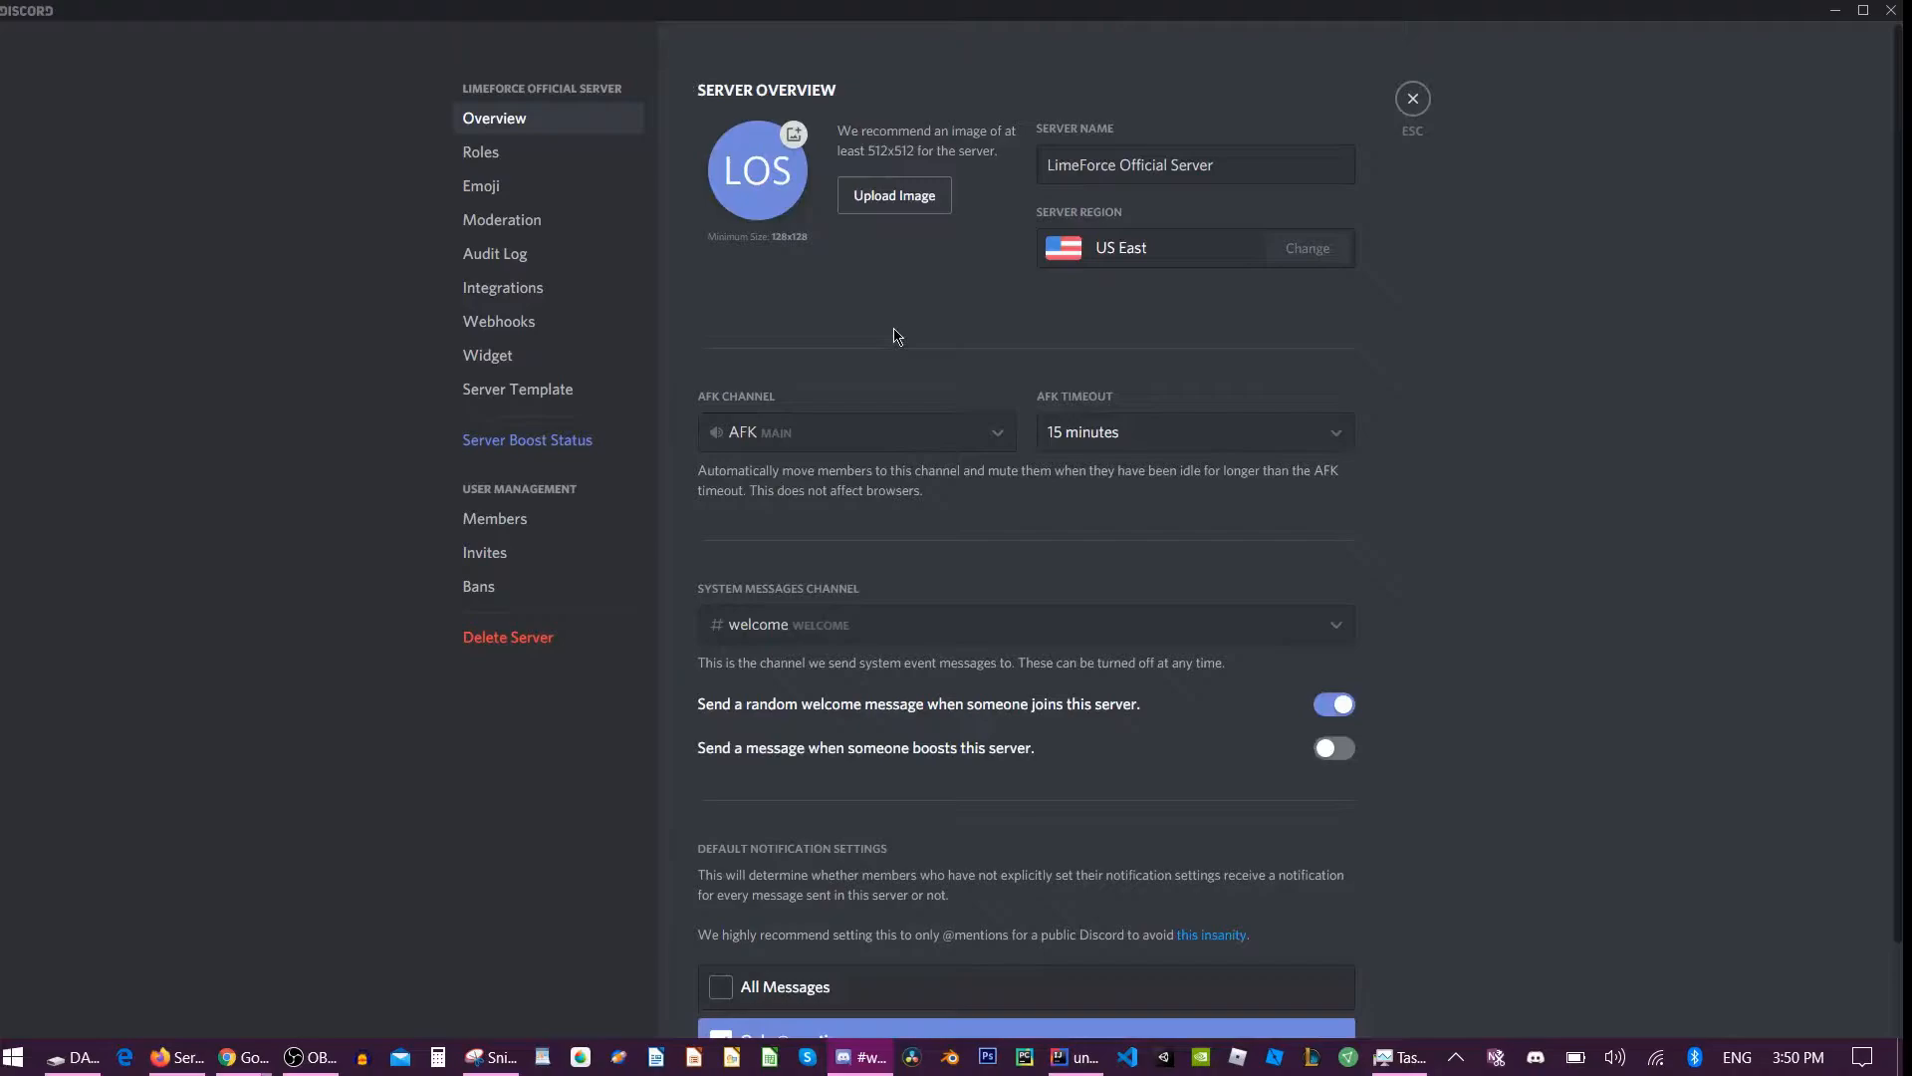
{"action": "left_click", "coordinate": [460, 160]}
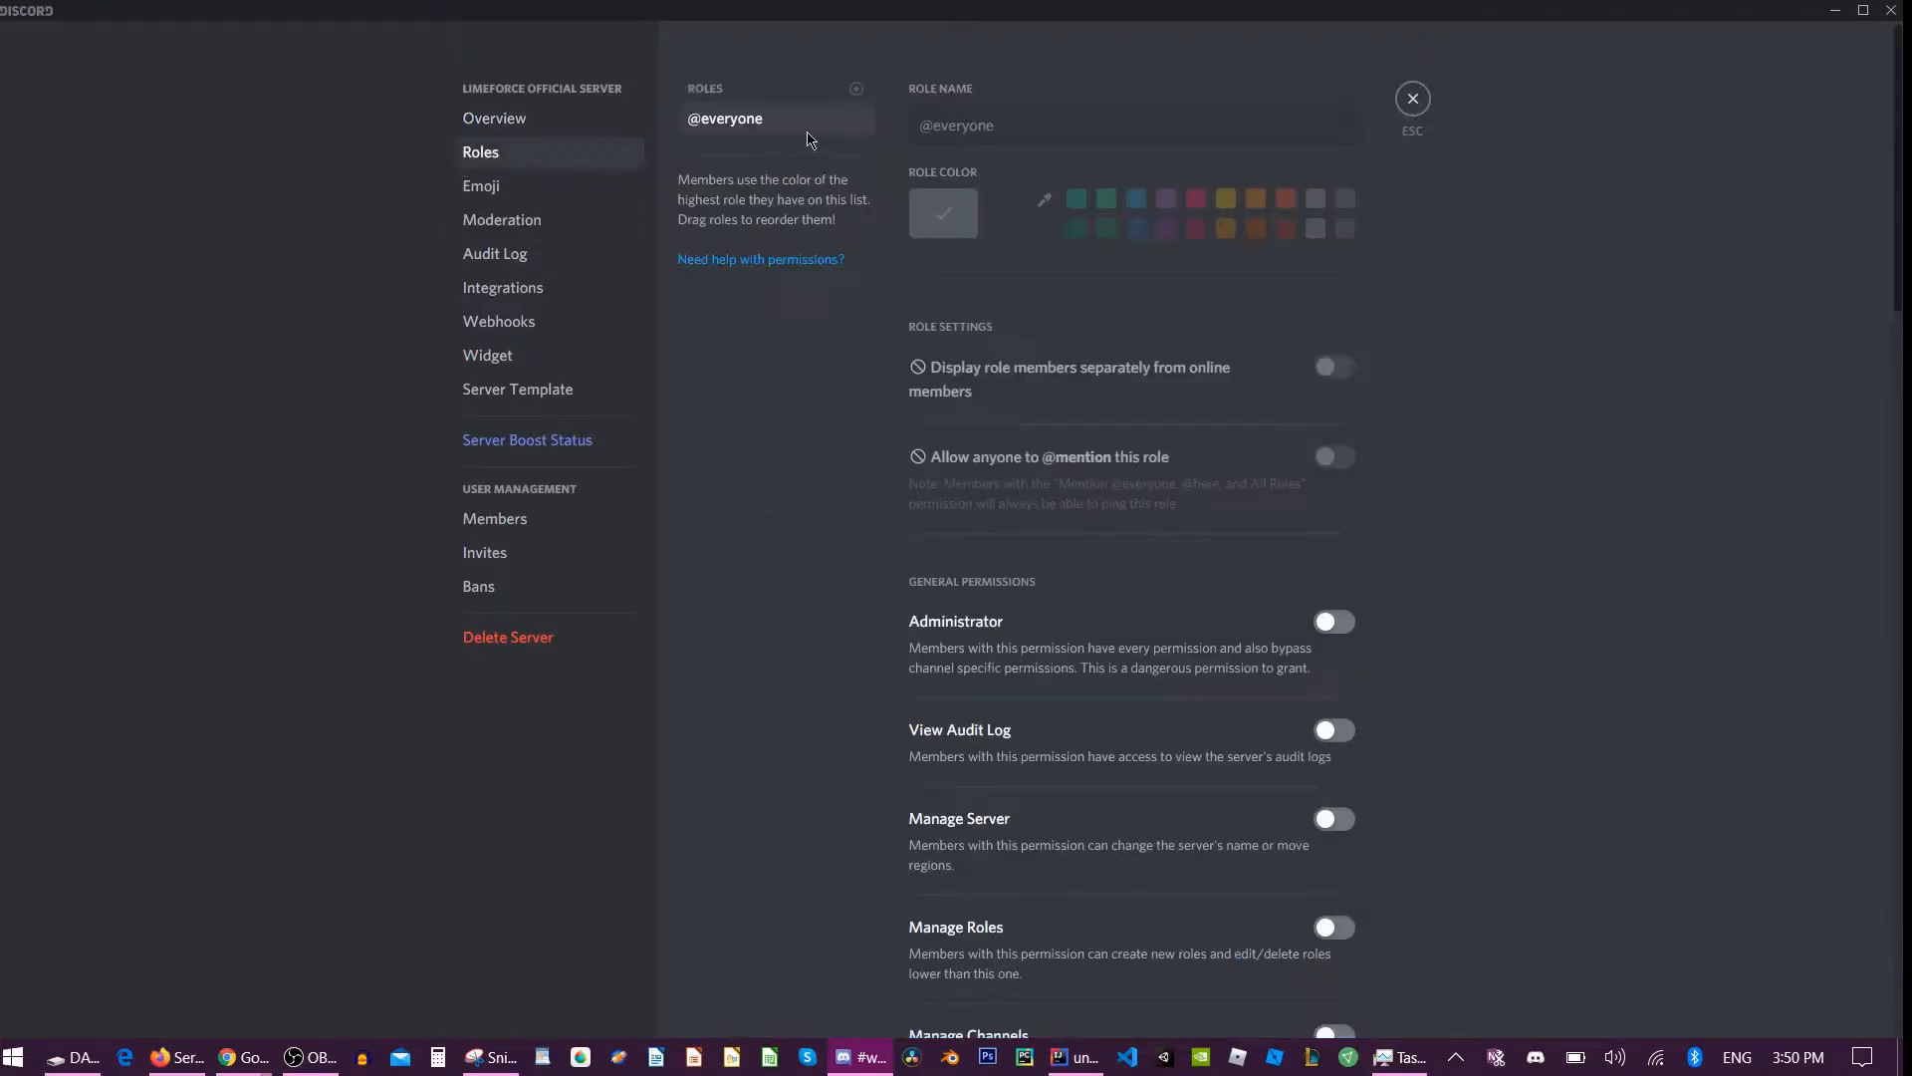
{"action": "scroll", "coordinate": [1252, 630], "scroll_direction": "down", "scroll_amount": 12}
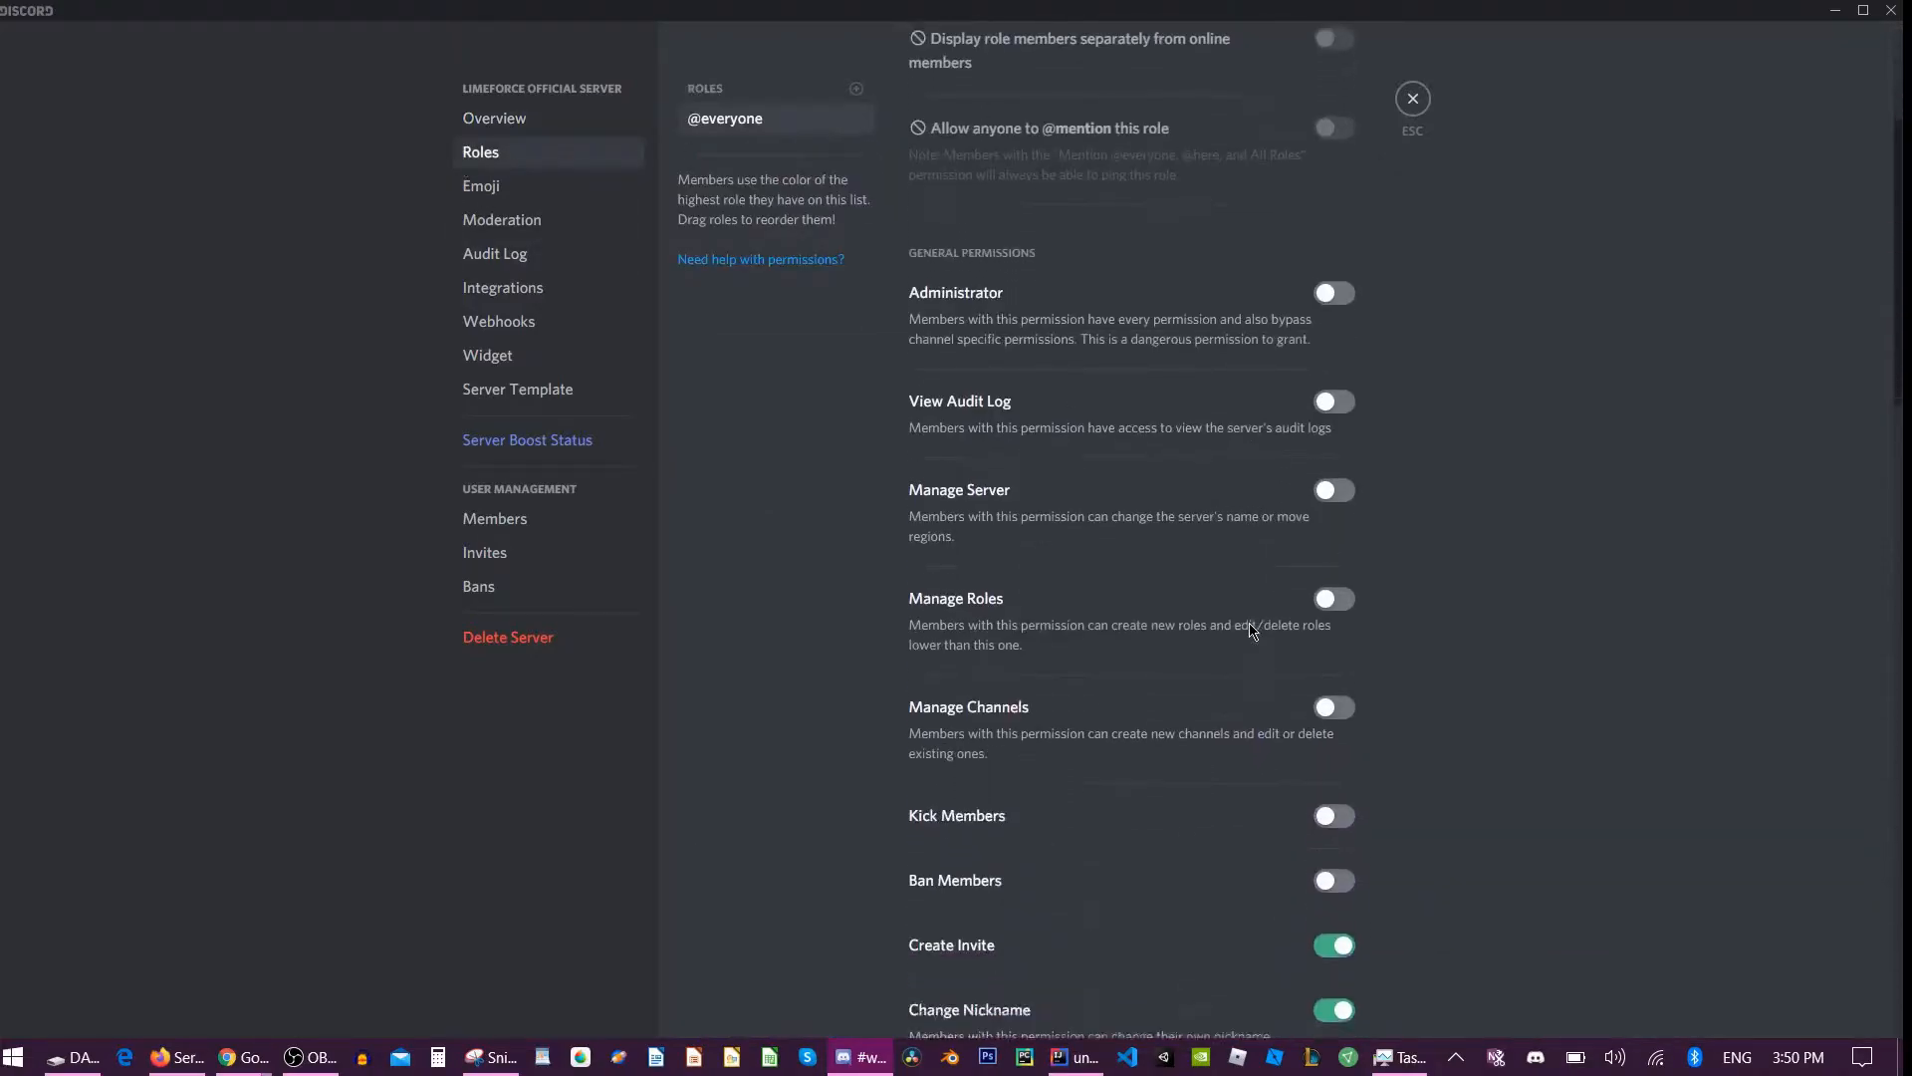
{"action": "scroll", "coordinate": [1260, 618], "scroll_direction": "up", "scroll_amount": 3}
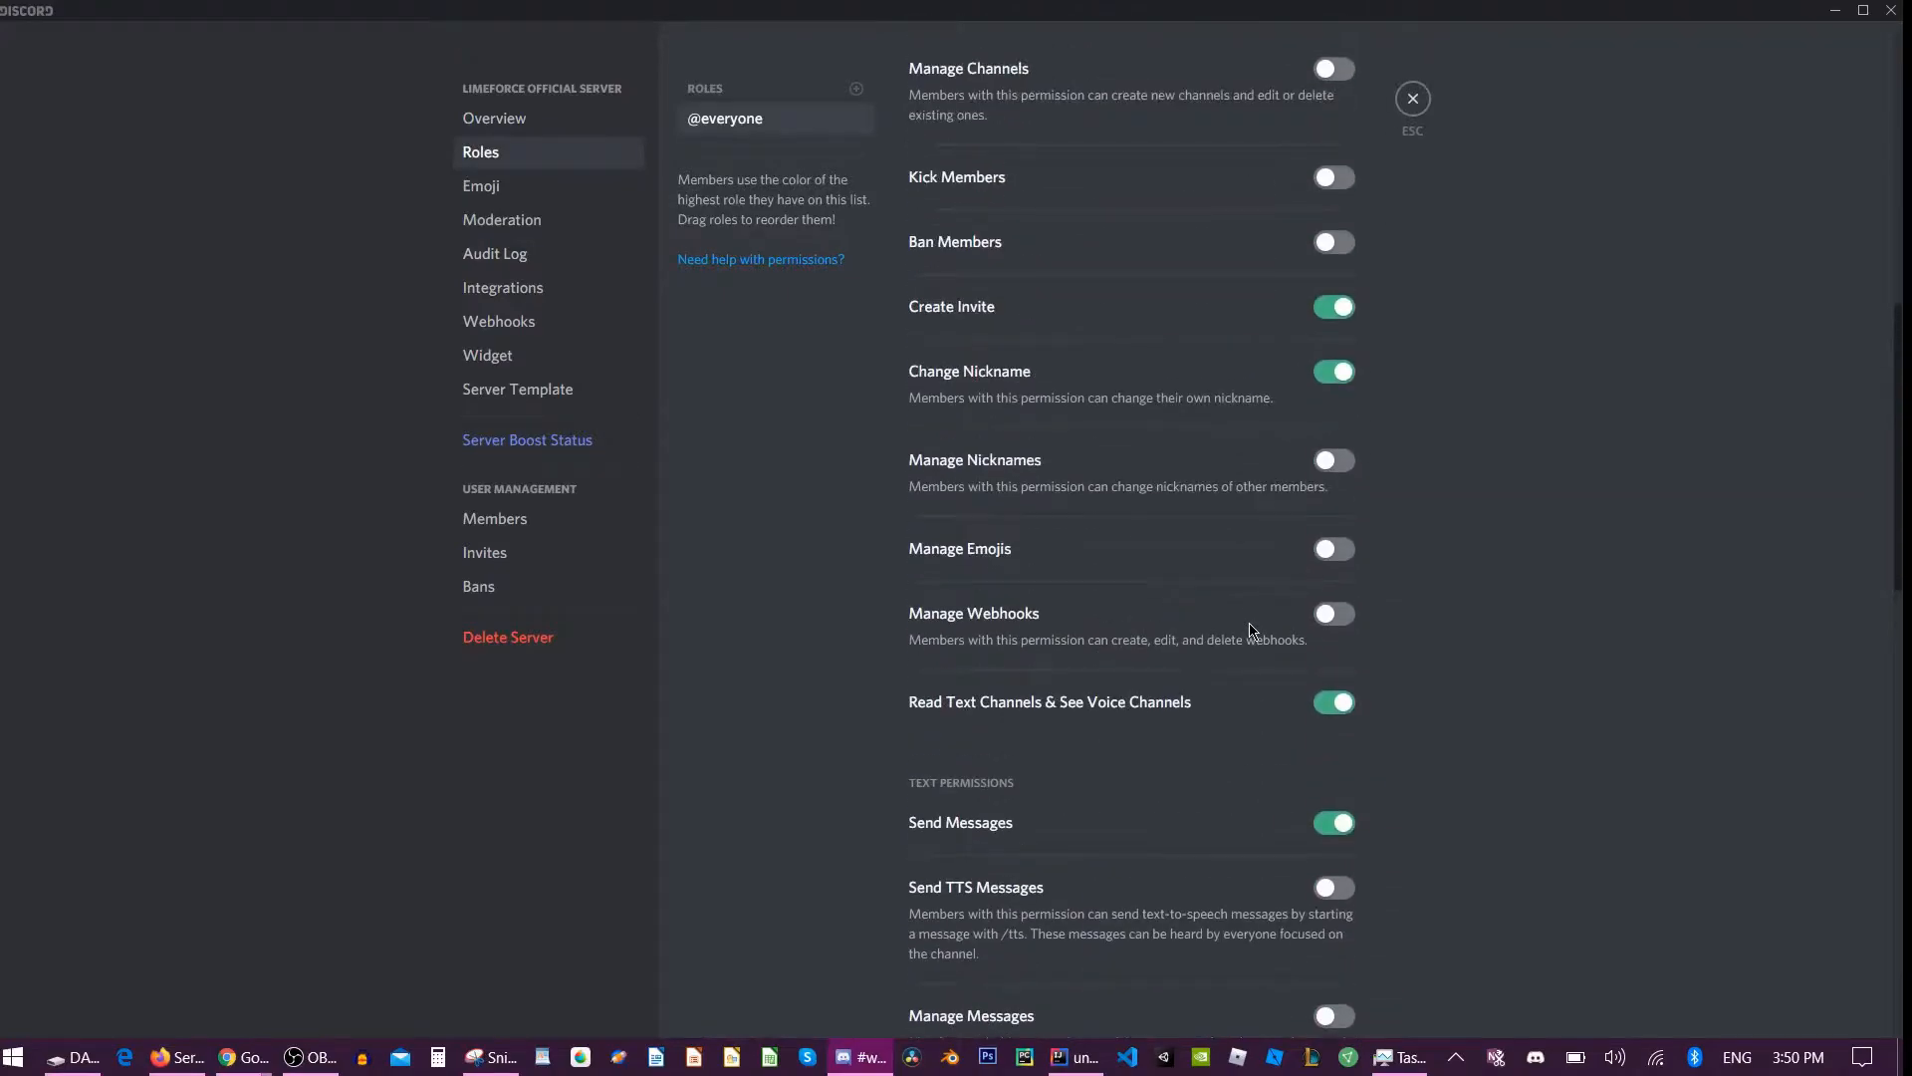
{"action": "left_click", "coordinate": [1335, 826]}
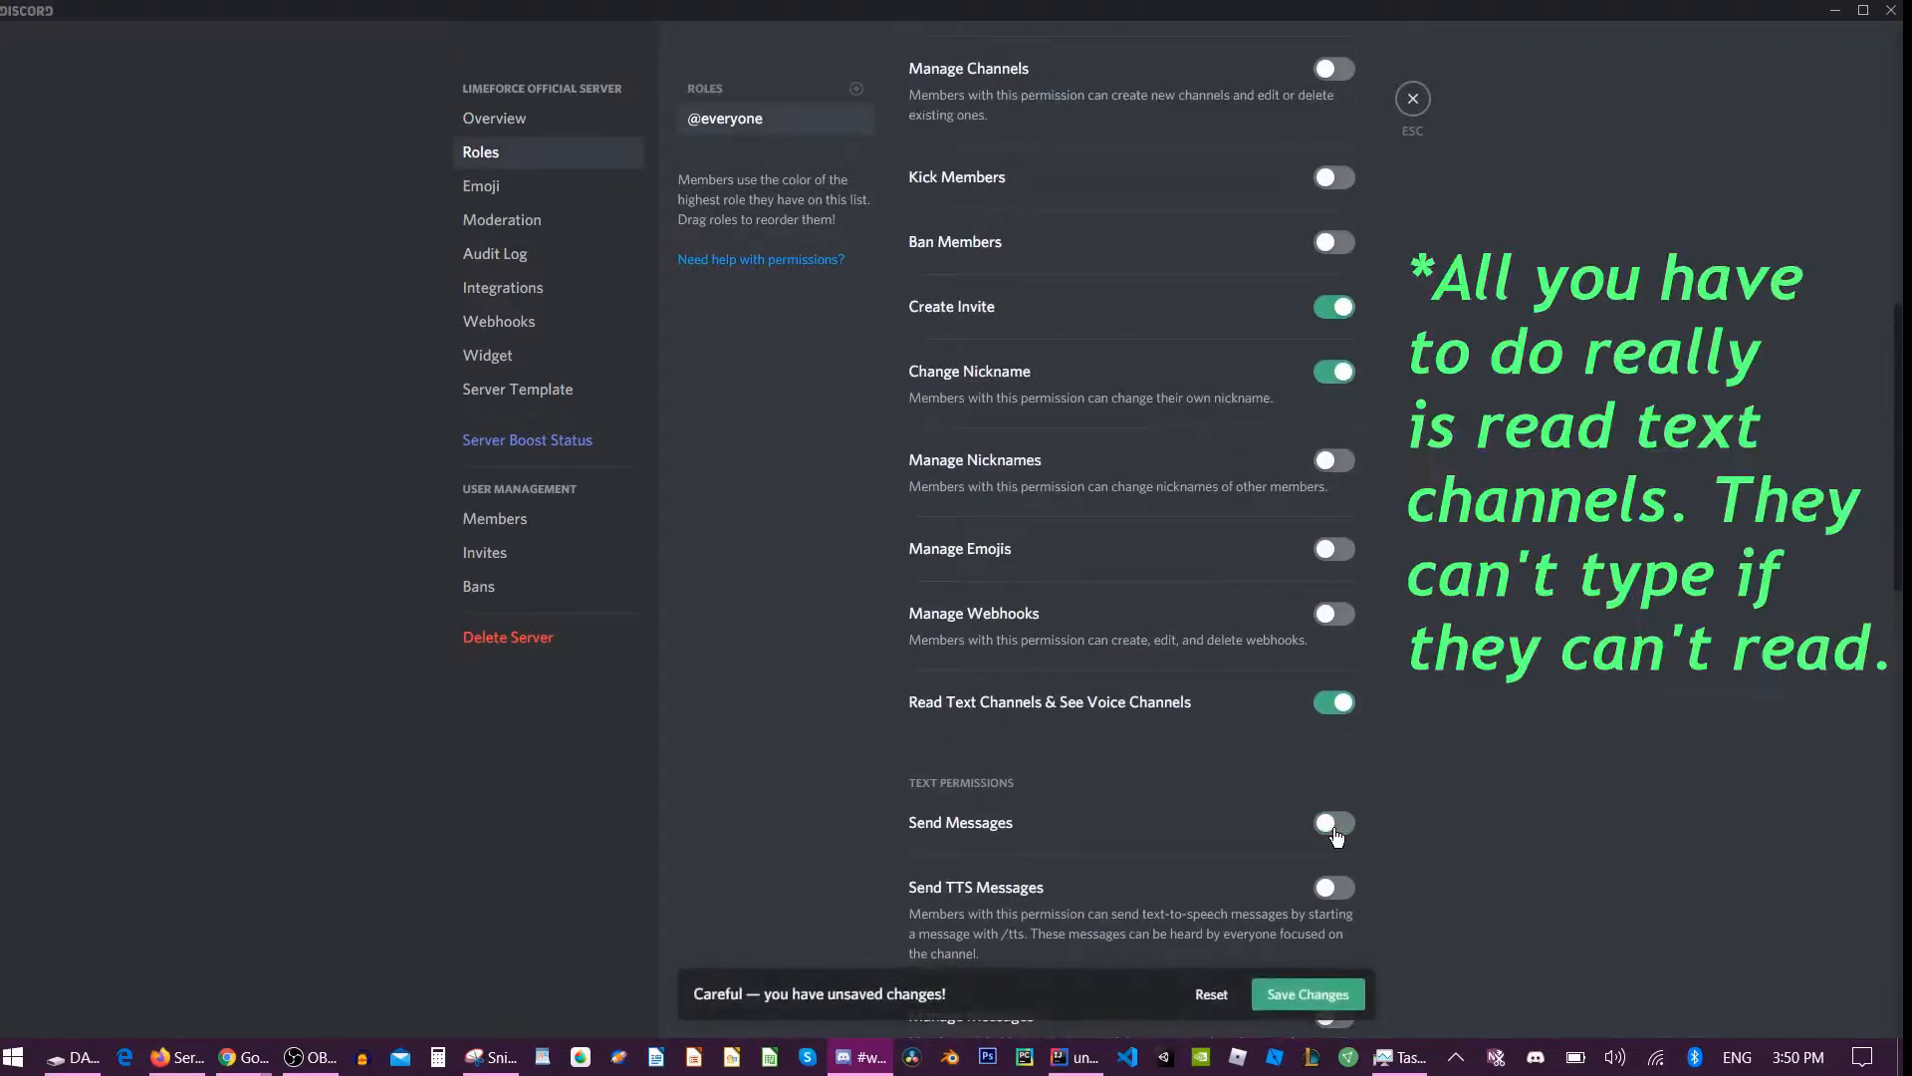
{"action": "left_click", "coordinate": [1336, 709]}
{"action": "left_click", "coordinate": [1302, 995]}
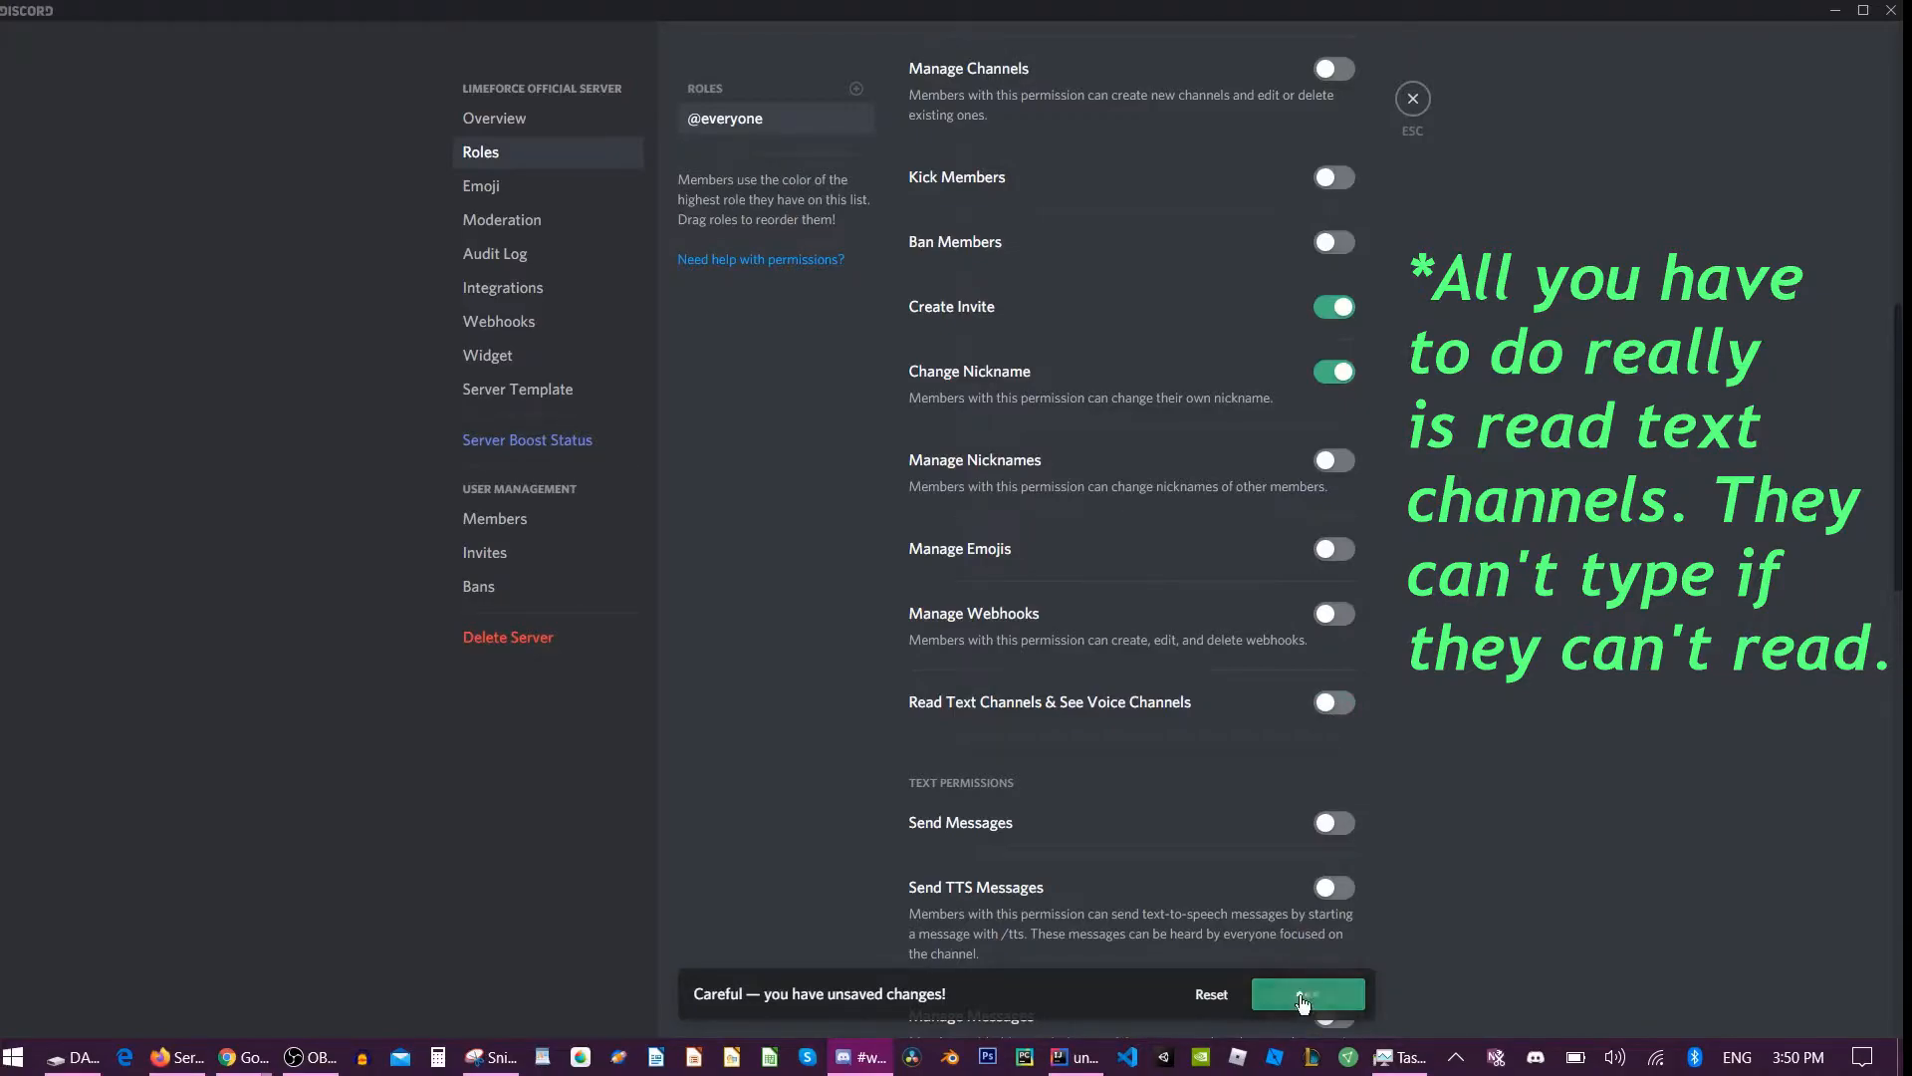
- Create a new role named "New Member" and give it the light purple color
{"action": "left_click", "coordinate": [855, 88]}
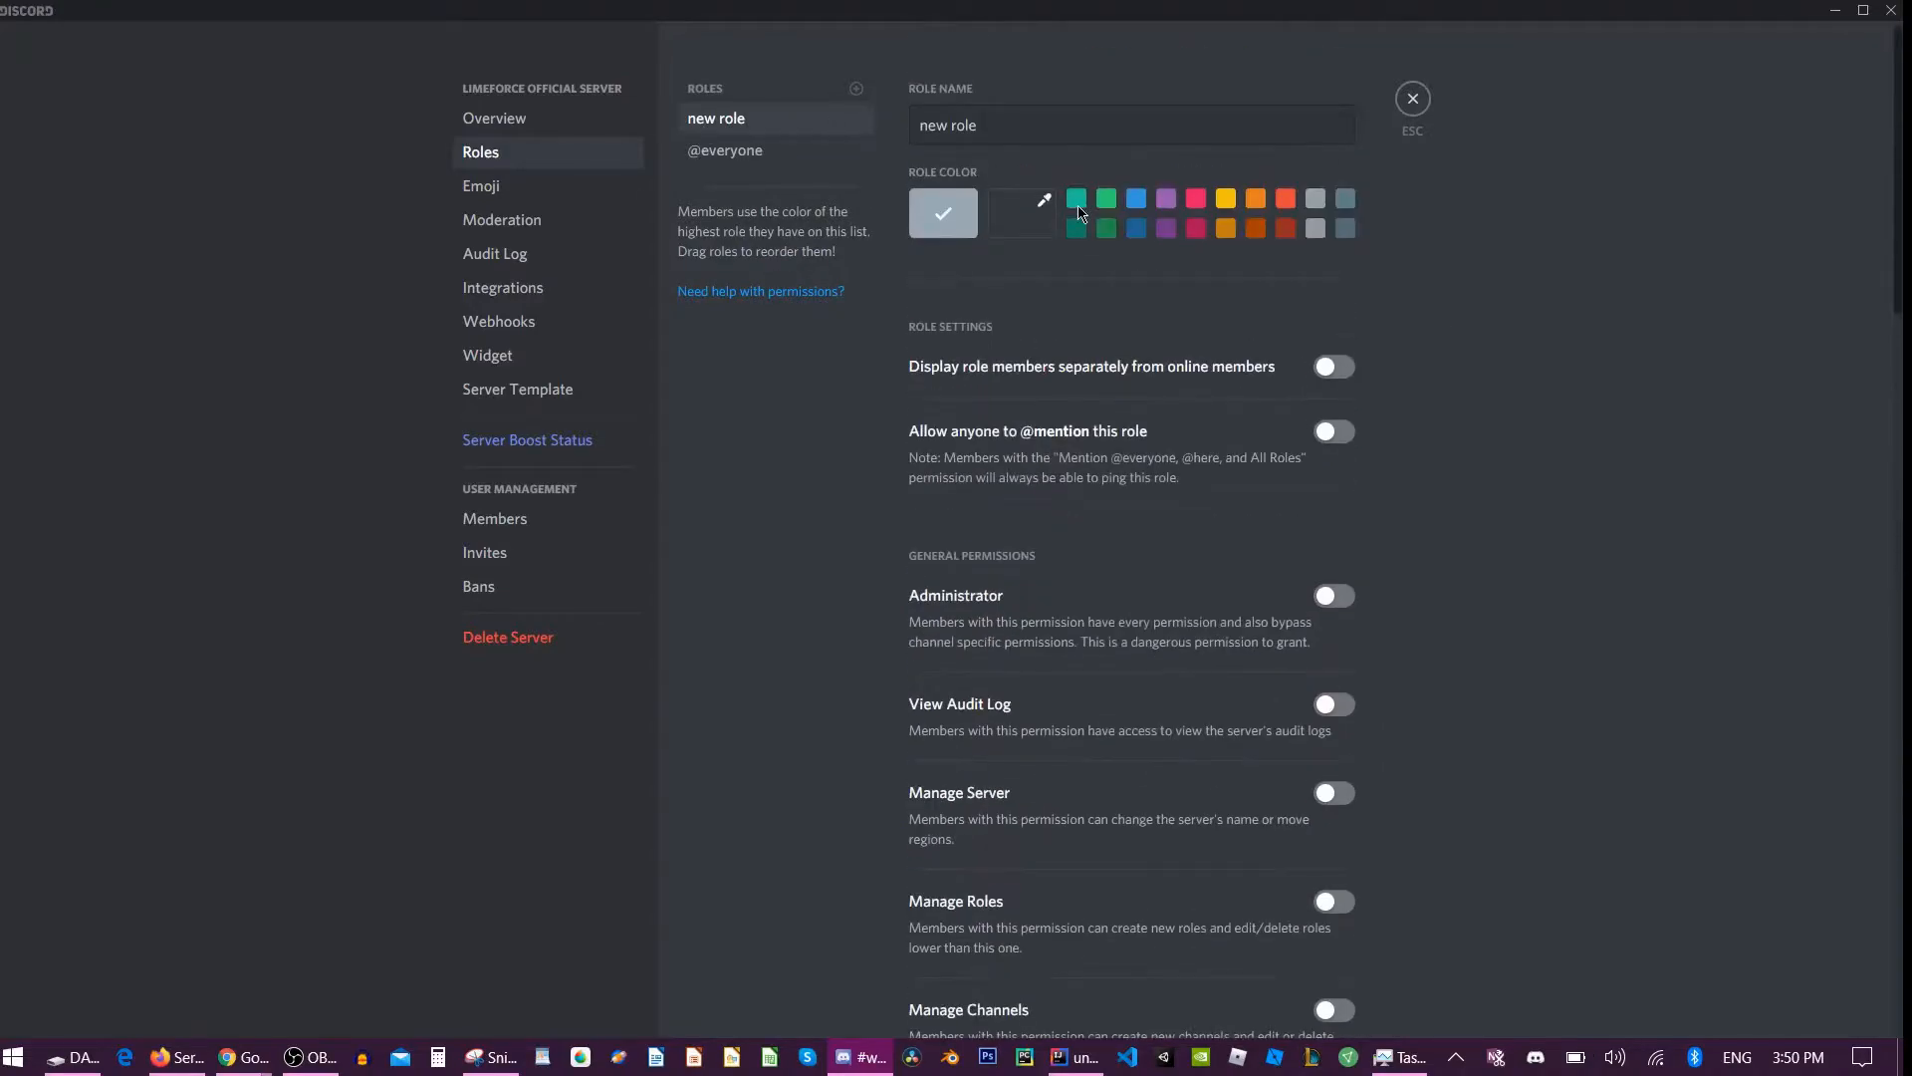
{"action": "triple_click", "coordinate": [1040, 111]}
{"action": "key", "text": "BackSpace"}
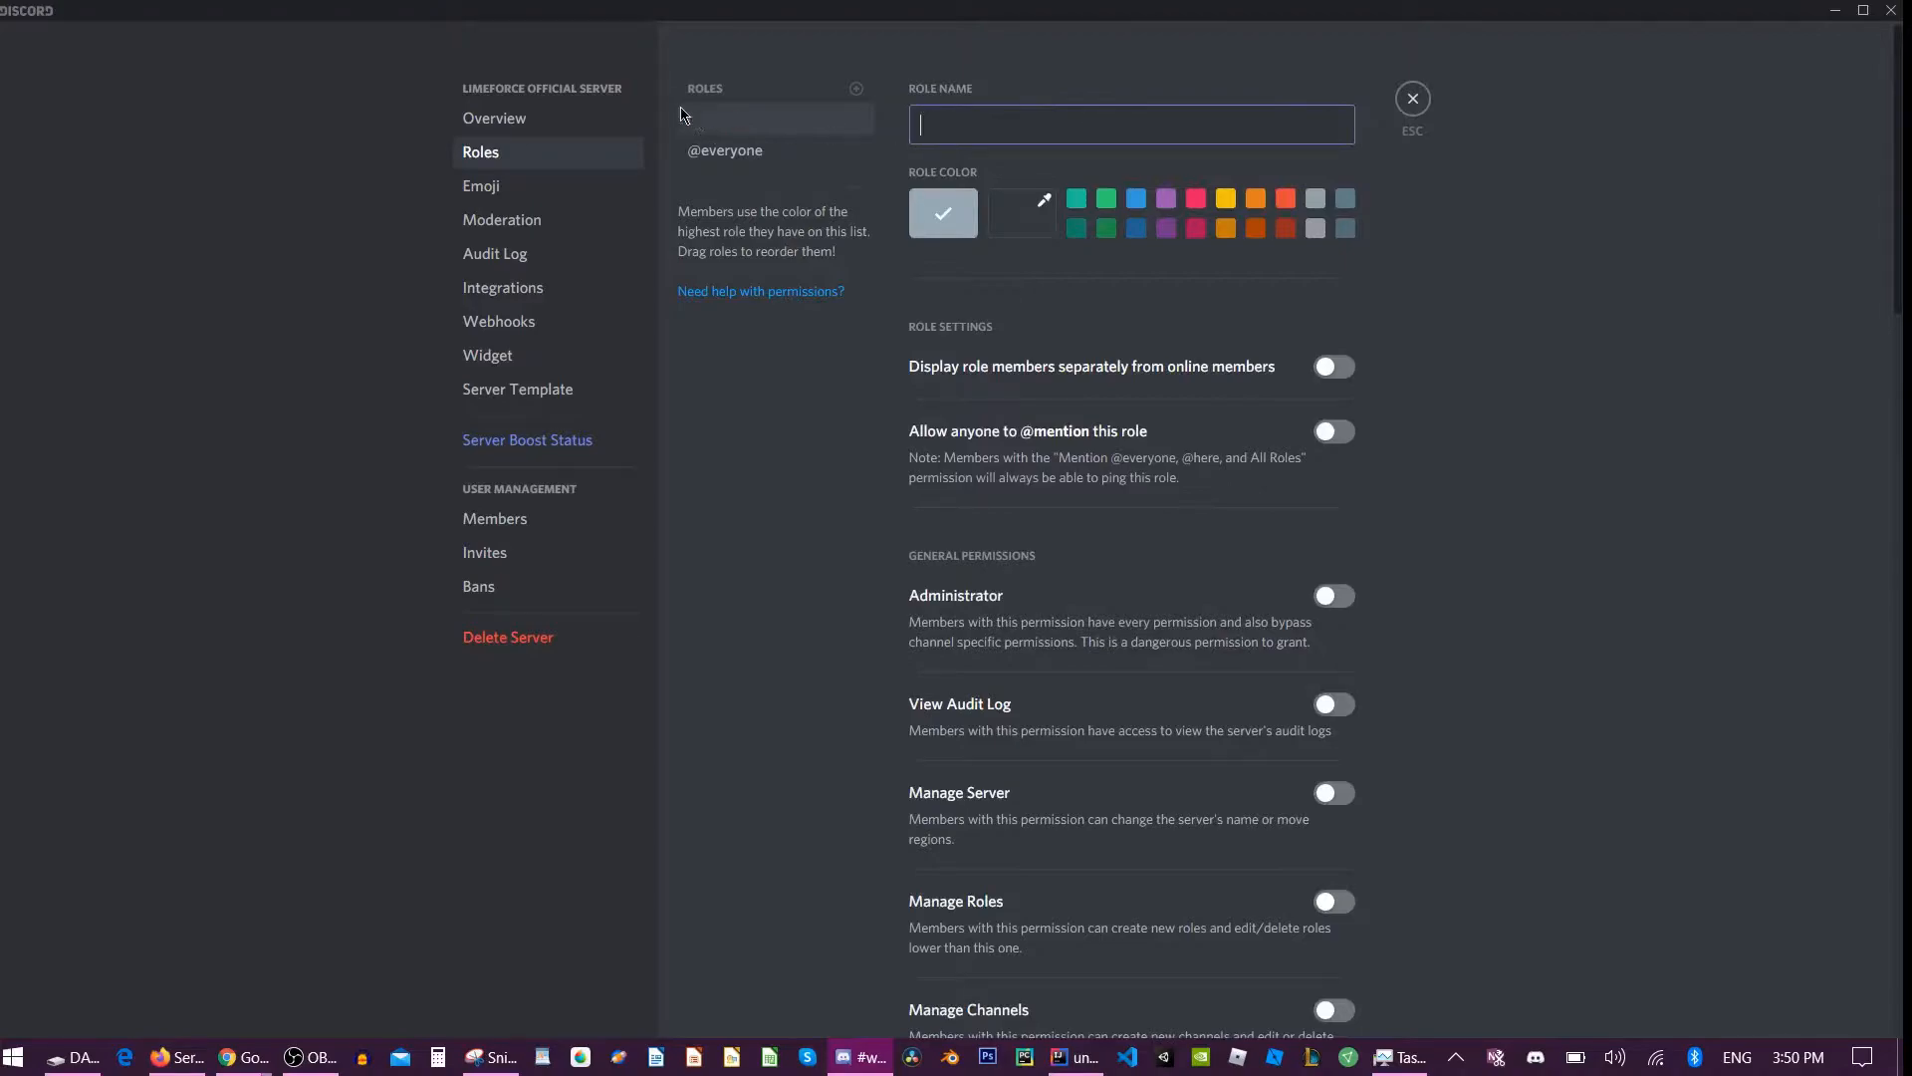
{"action": "type", "text": "New Member"}
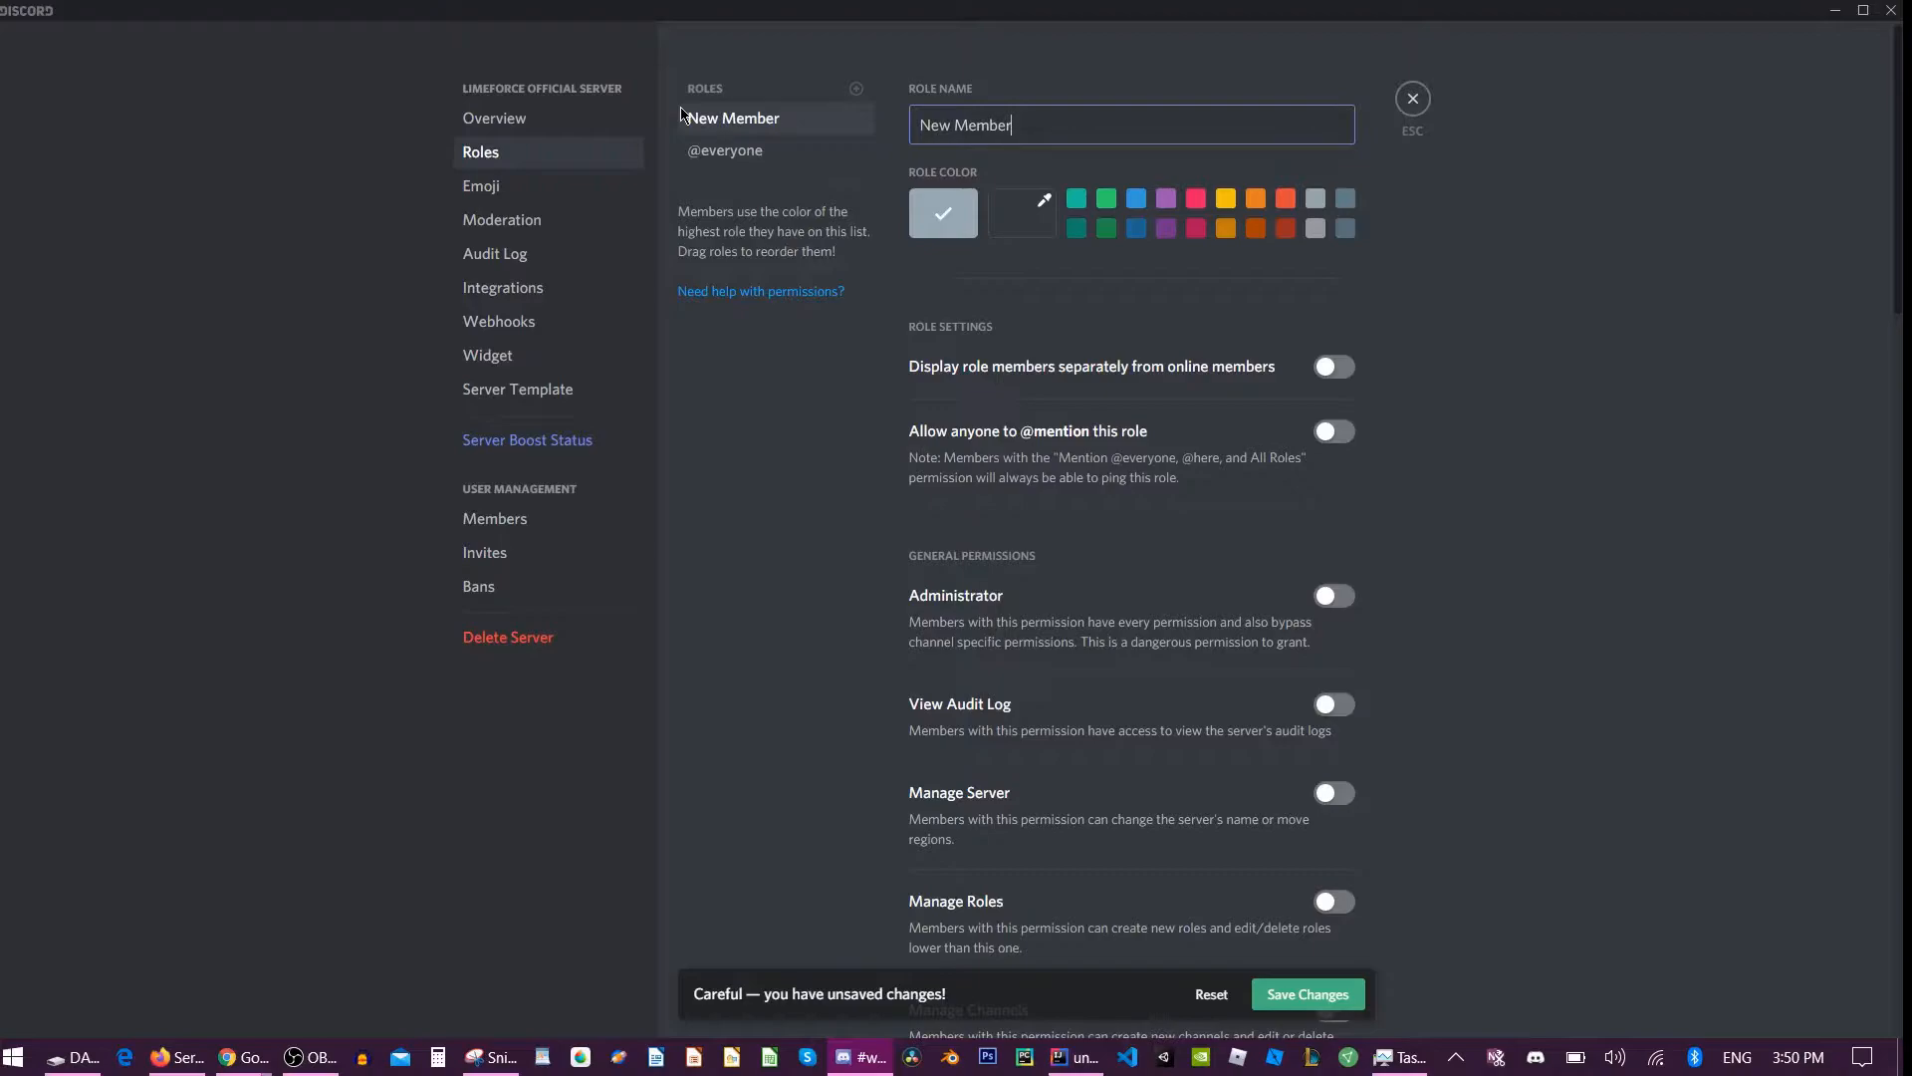
{"action": "left_click", "coordinate": [1168, 201]}
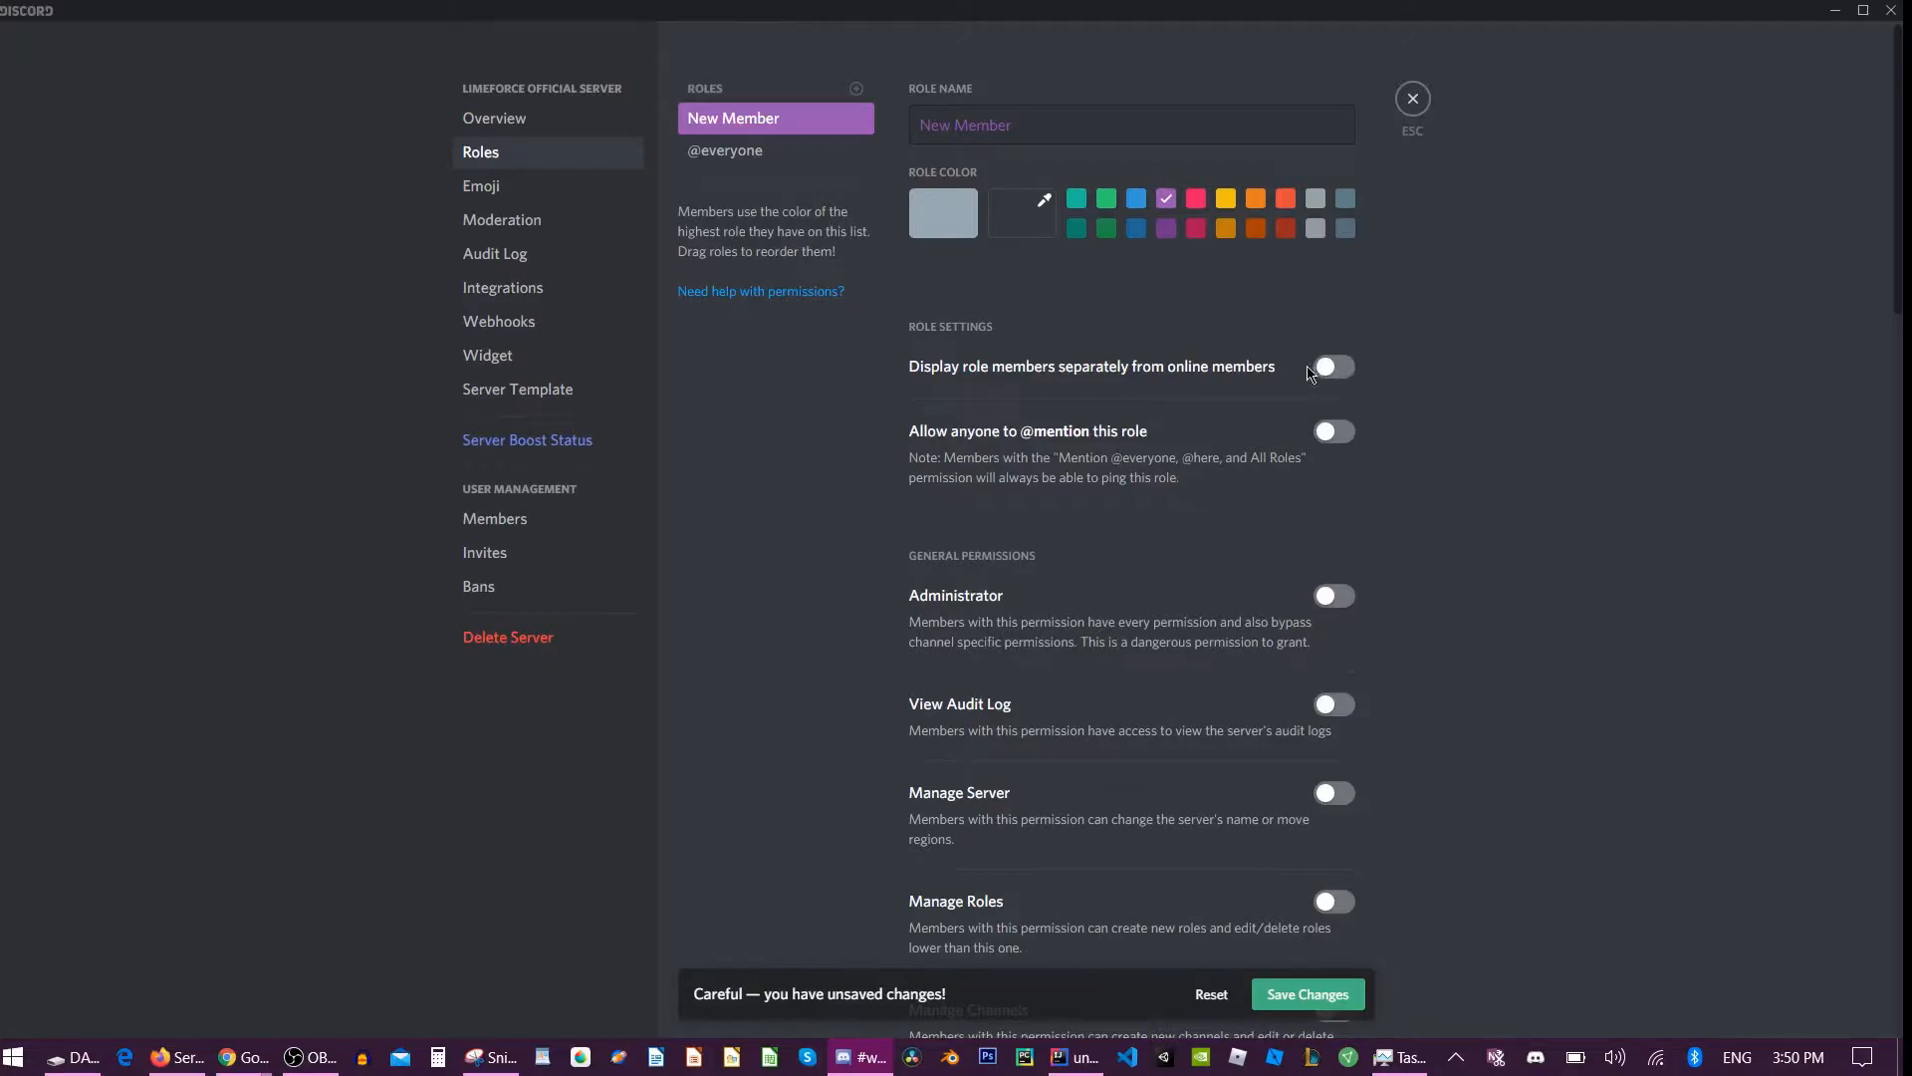
{"action": "left_click", "coordinate": [1323, 442]}
{"action": "left_click", "coordinate": [1322, 441]}
{"action": "scroll", "coordinate": [1130, 588], "scroll_direction": "down", "scroll_amount": 3}
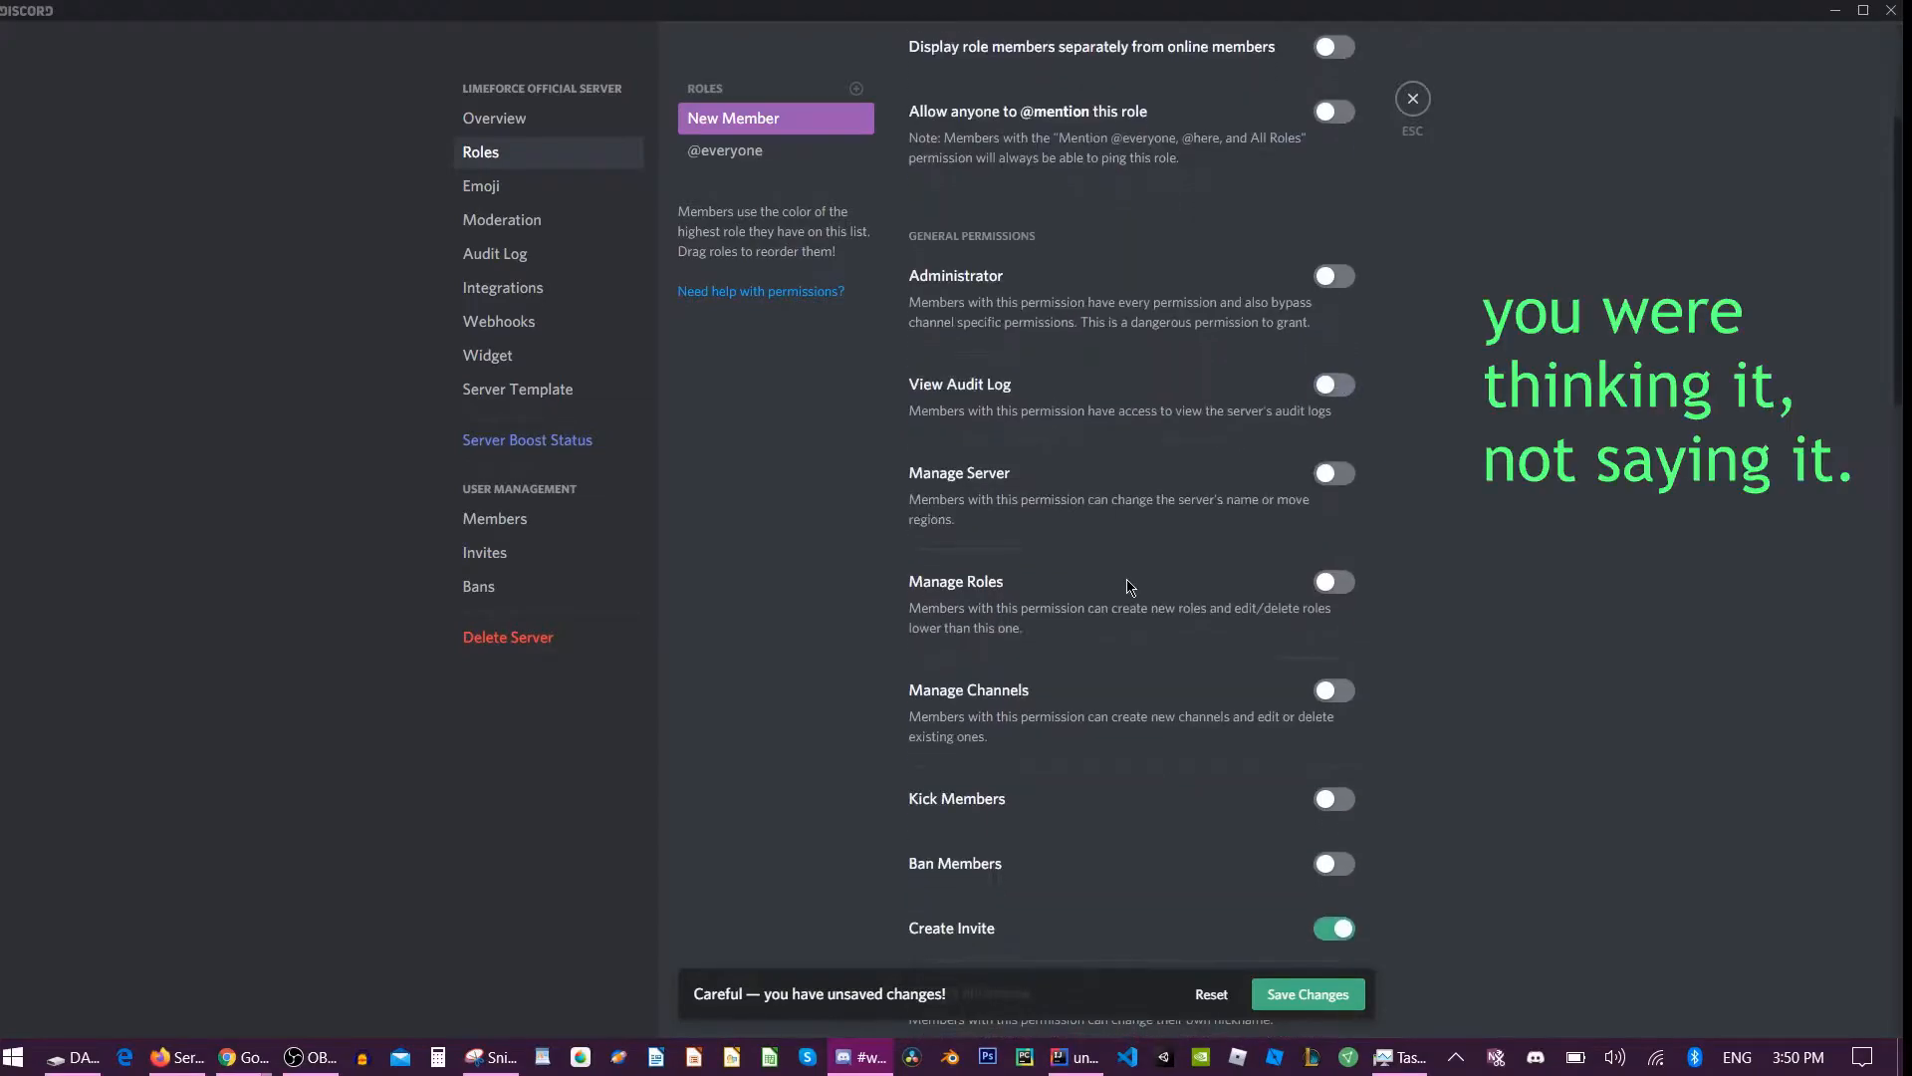
{"action": "left_click", "coordinate": [1147, 117]}
{"action": "left_click", "coordinate": [1326, 117]}
- Save the New Member role with Read Text Channels & See Voice Channels and Send Messages both disabled
{"action": "scroll", "coordinate": [1193, 432], "scroll_direction": "down", "scroll_amount": 5}
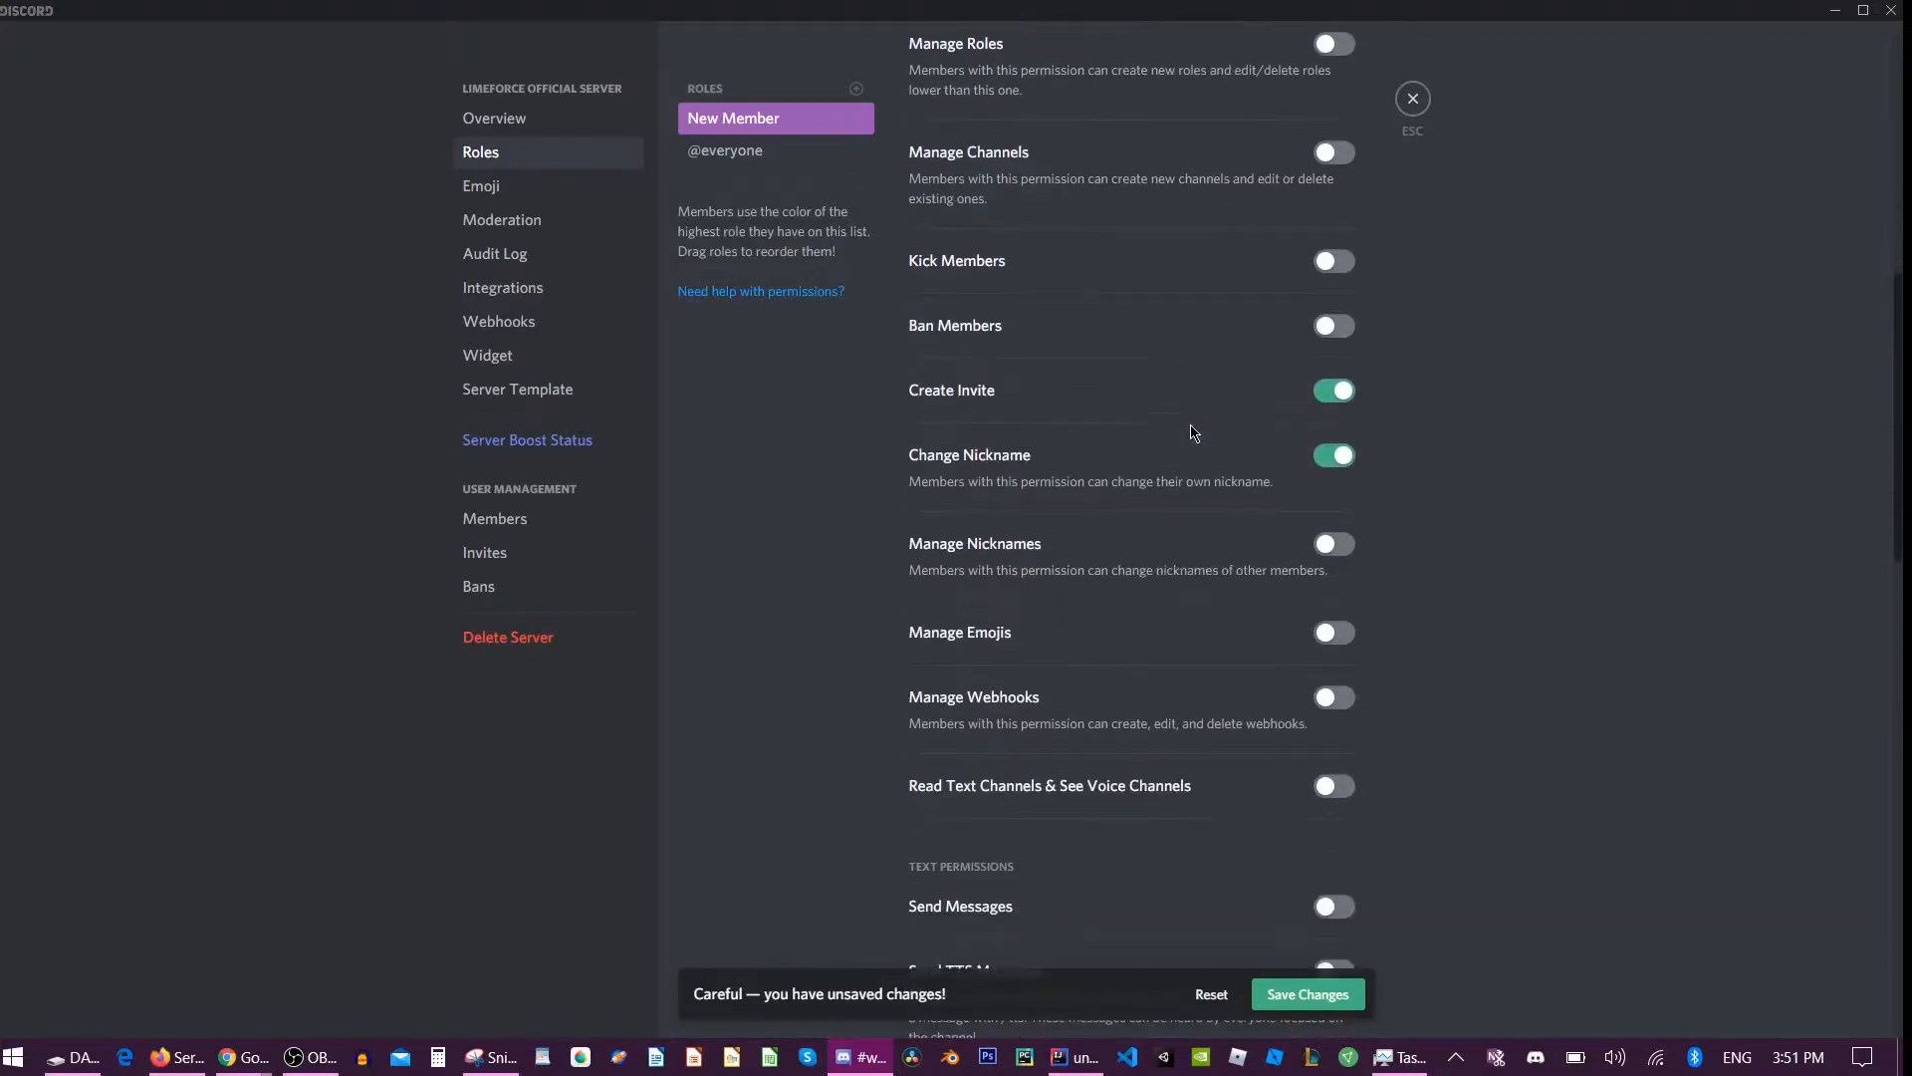
{"action": "scroll", "coordinate": [1152, 538], "scroll_direction": "up", "scroll_amount": 5}
{"action": "scroll", "coordinate": [1152, 538], "scroll_direction": "down", "scroll_amount": 9}
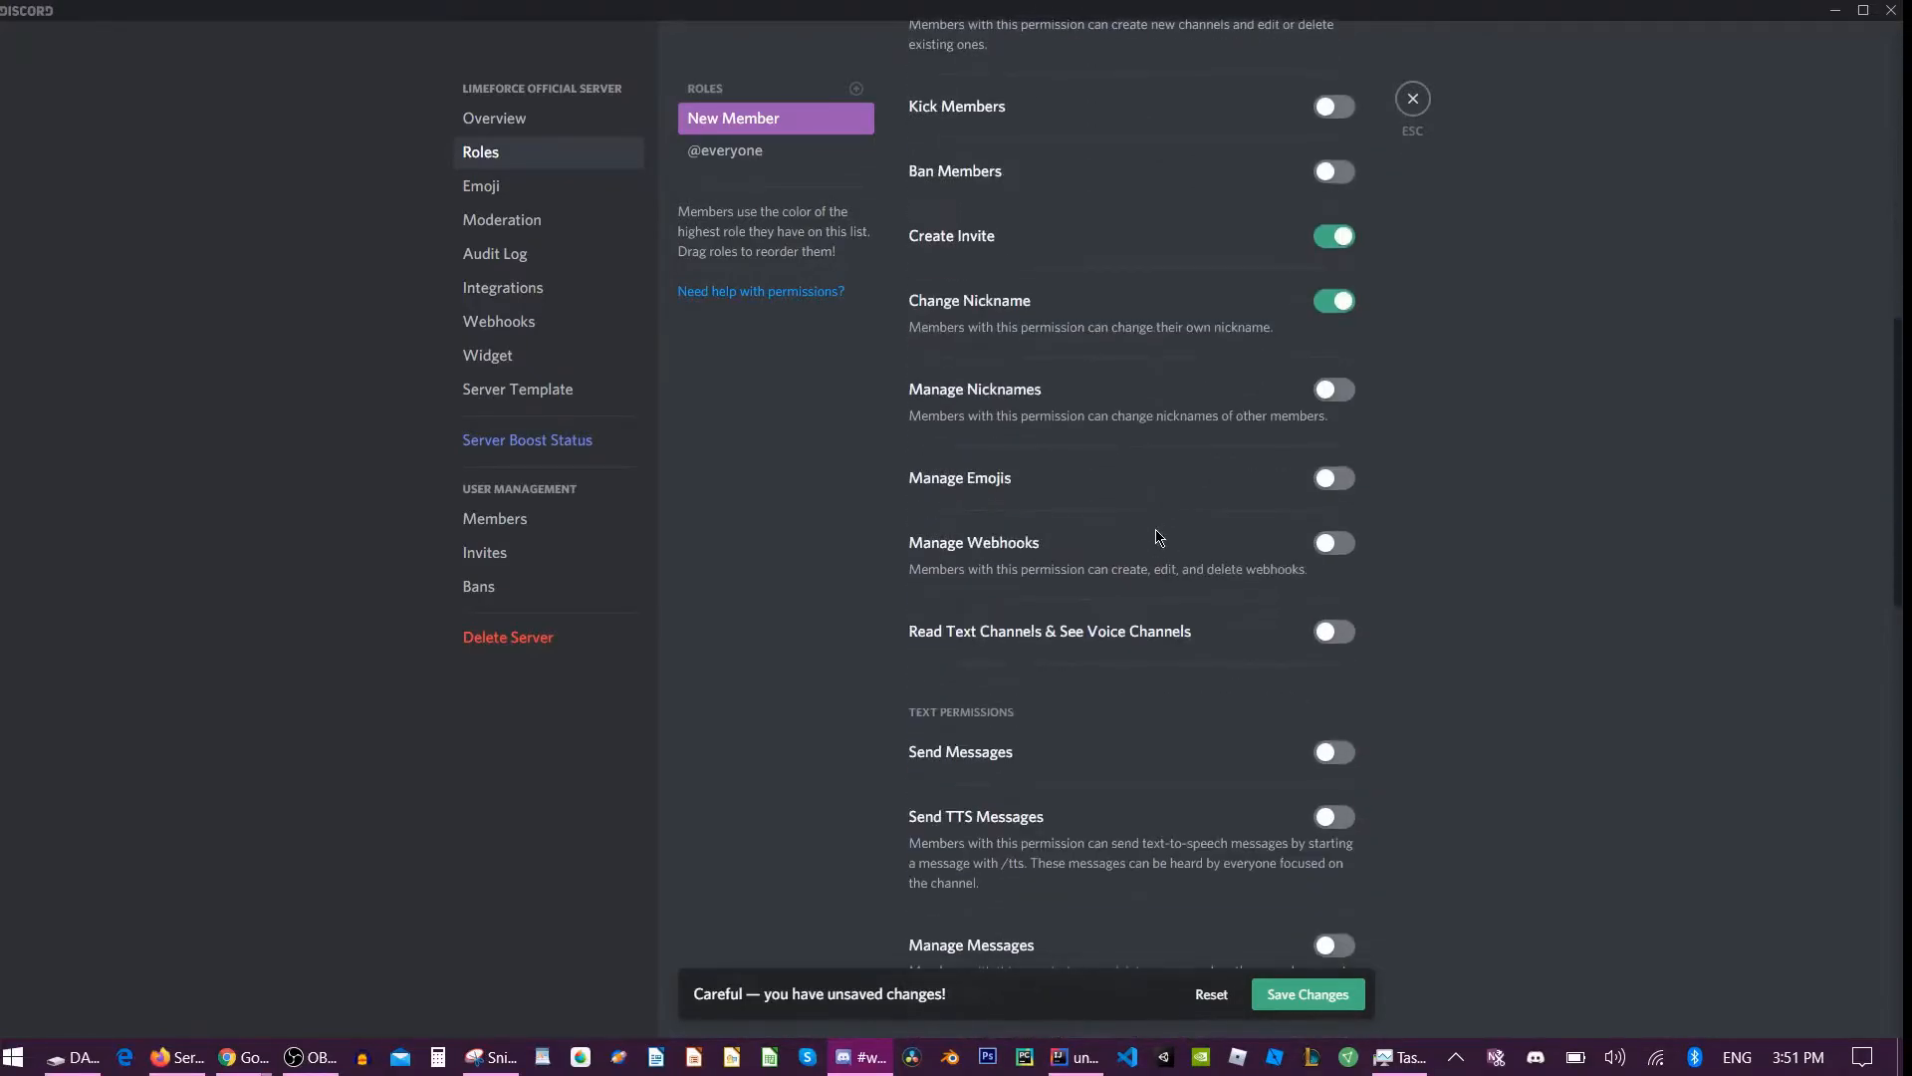
{"action": "left_click", "coordinate": [1332, 572]}
{"action": "left_click", "coordinate": [1326, 456]}
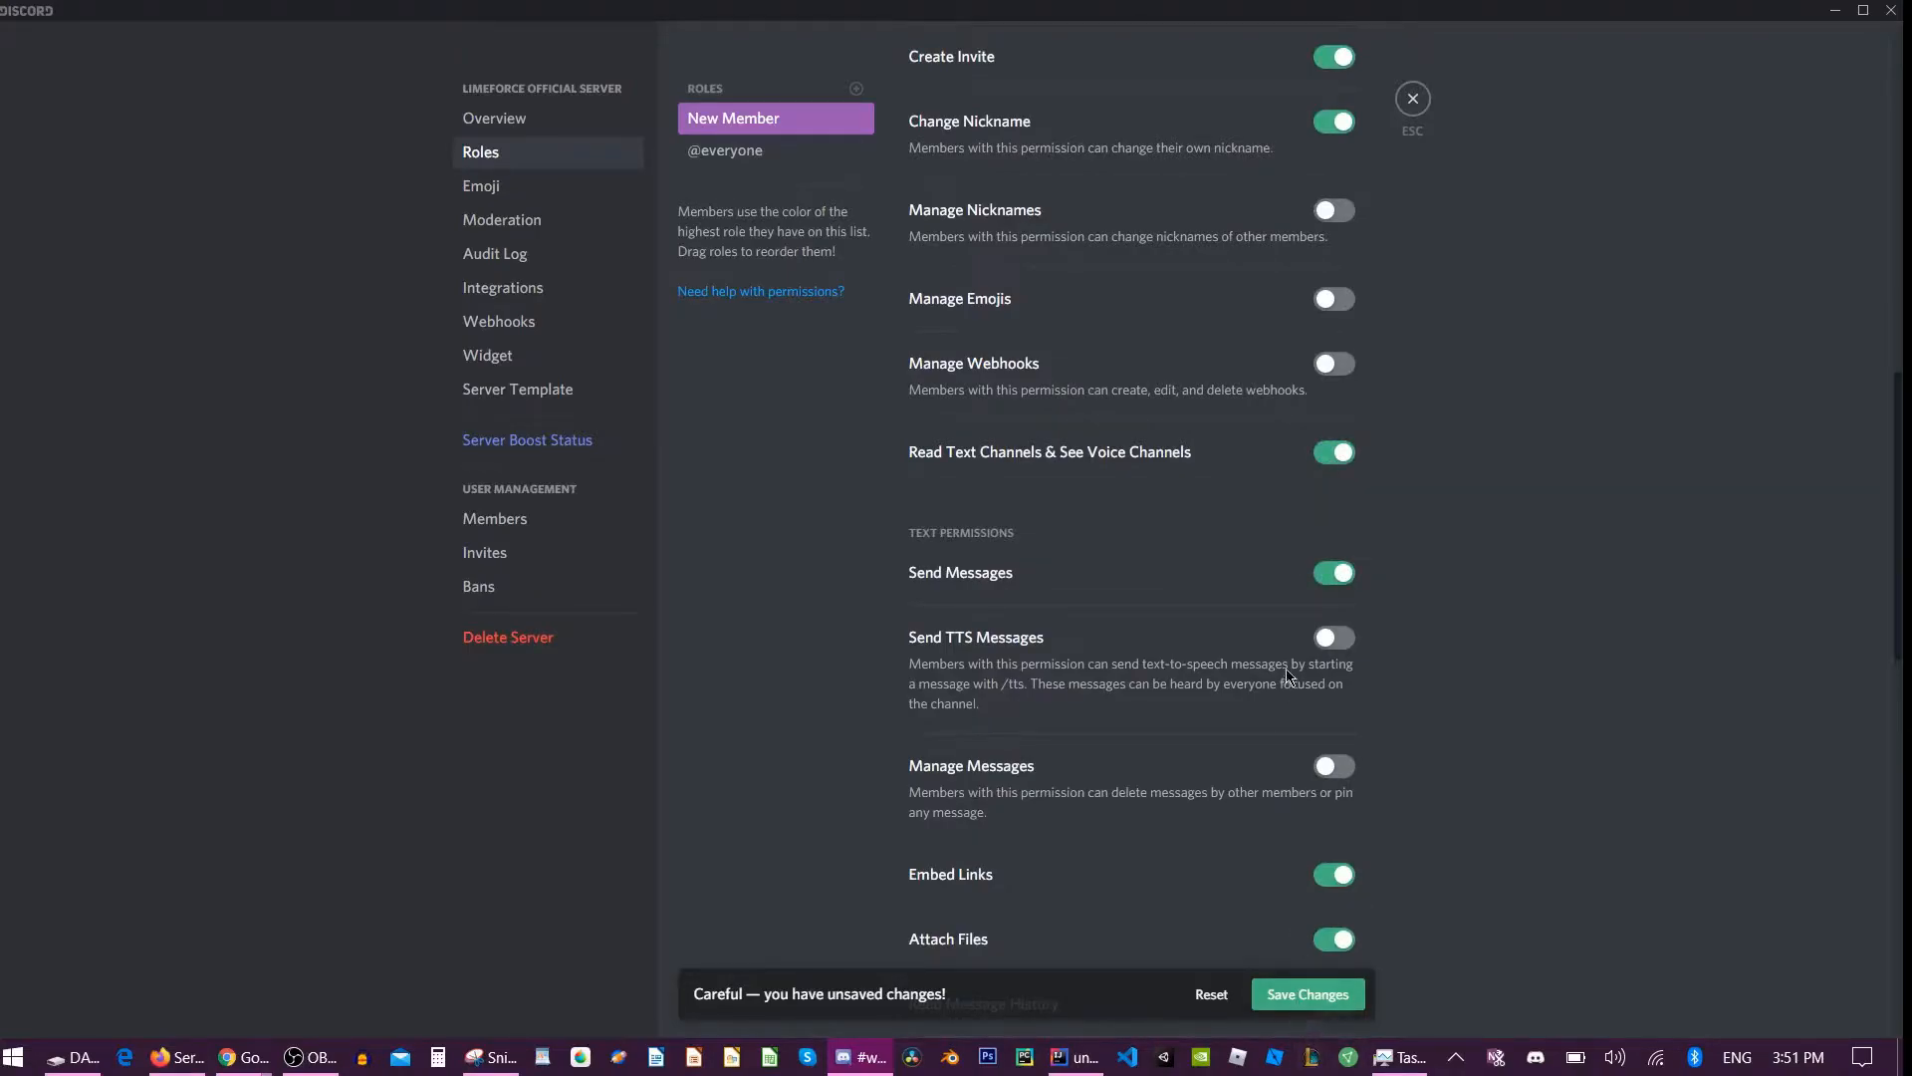
{"action": "left_click", "coordinate": [1343, 574]}
{"action": "left_click", "coordinate": [1331, 460]}
{"action": "left_click", "coordinate": [1308, 994]}
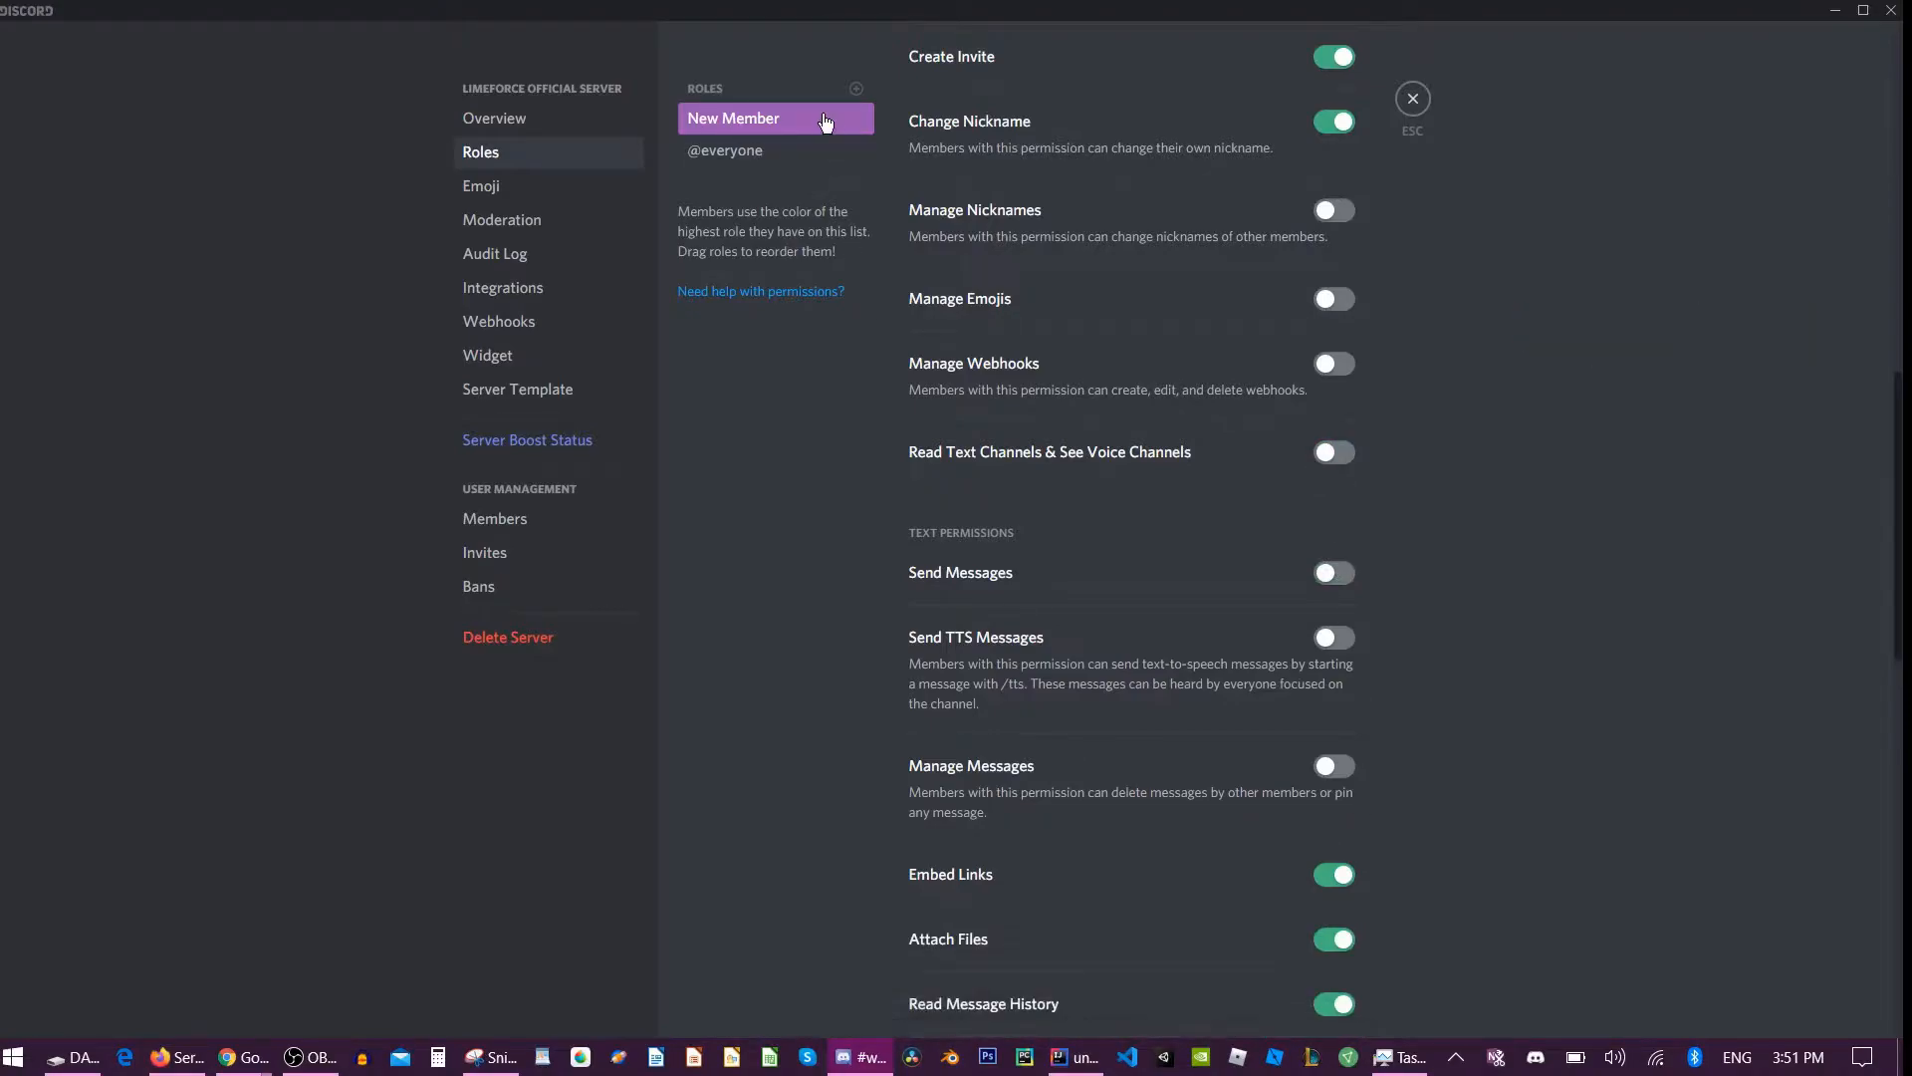
- Create a new role named "Verfied" and give it the yellow color
{"action": "left_click", "coordinate": [855, 87]}
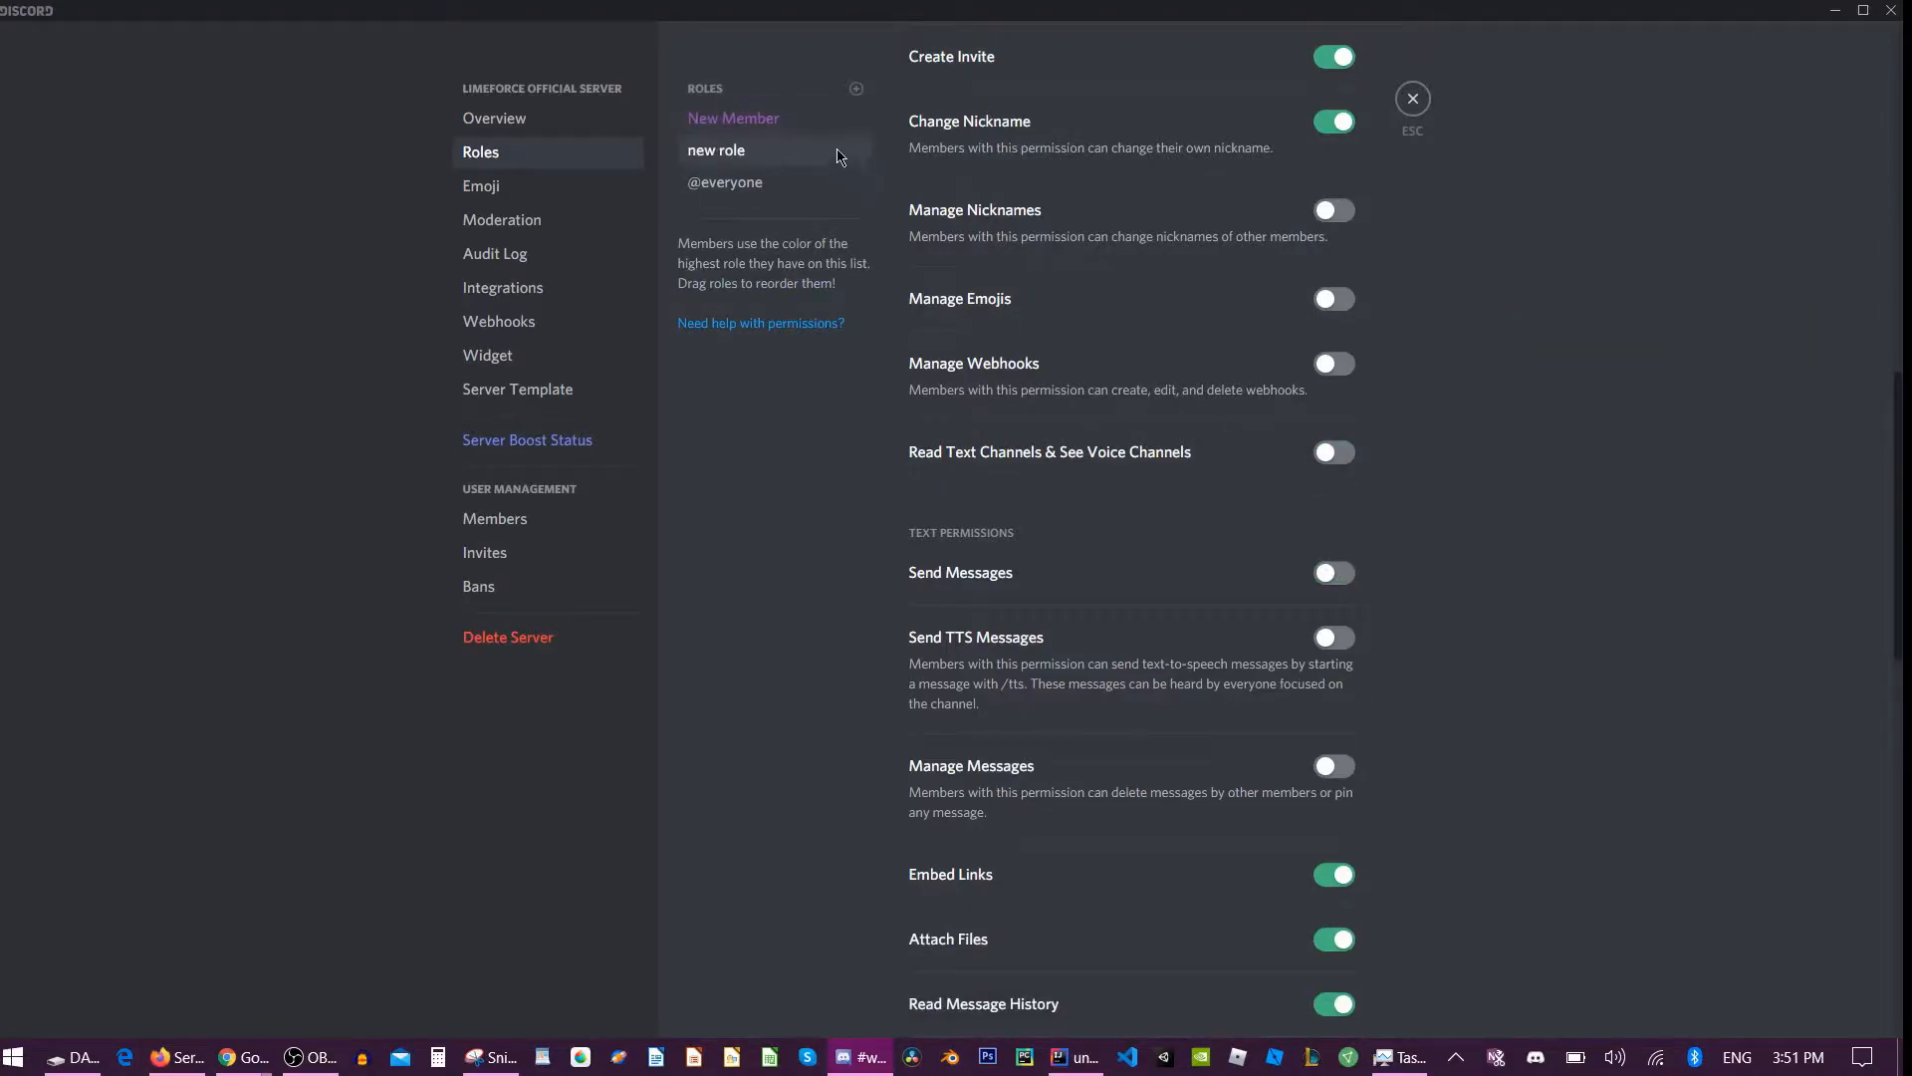
{"action": "scroll", "coordinate": [1108, 156], "scroll_direction": "up", "scroll_amount": 12}
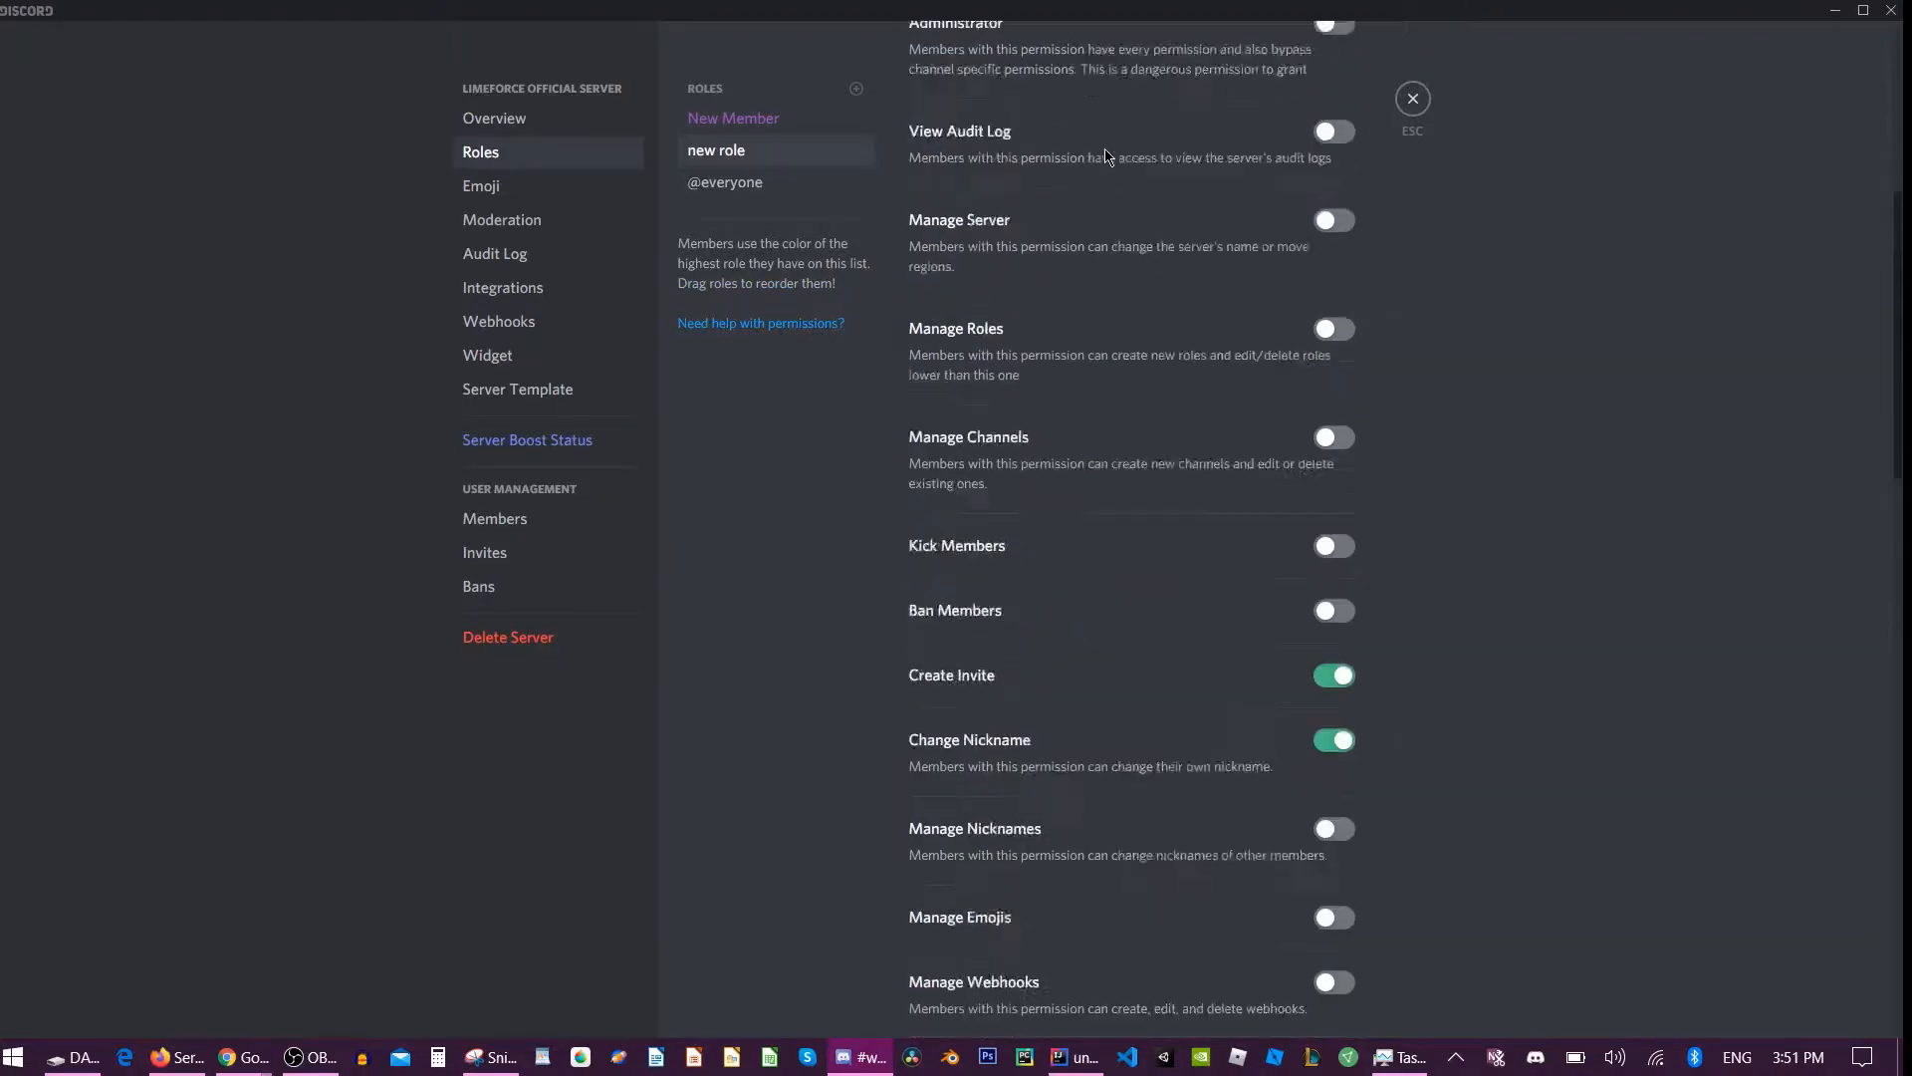
{"action": "left_click_drag", "start_coordinate": [1084, 132], "coordinate": [635, 113]}
{"action": "type", "text": "Verfied"}
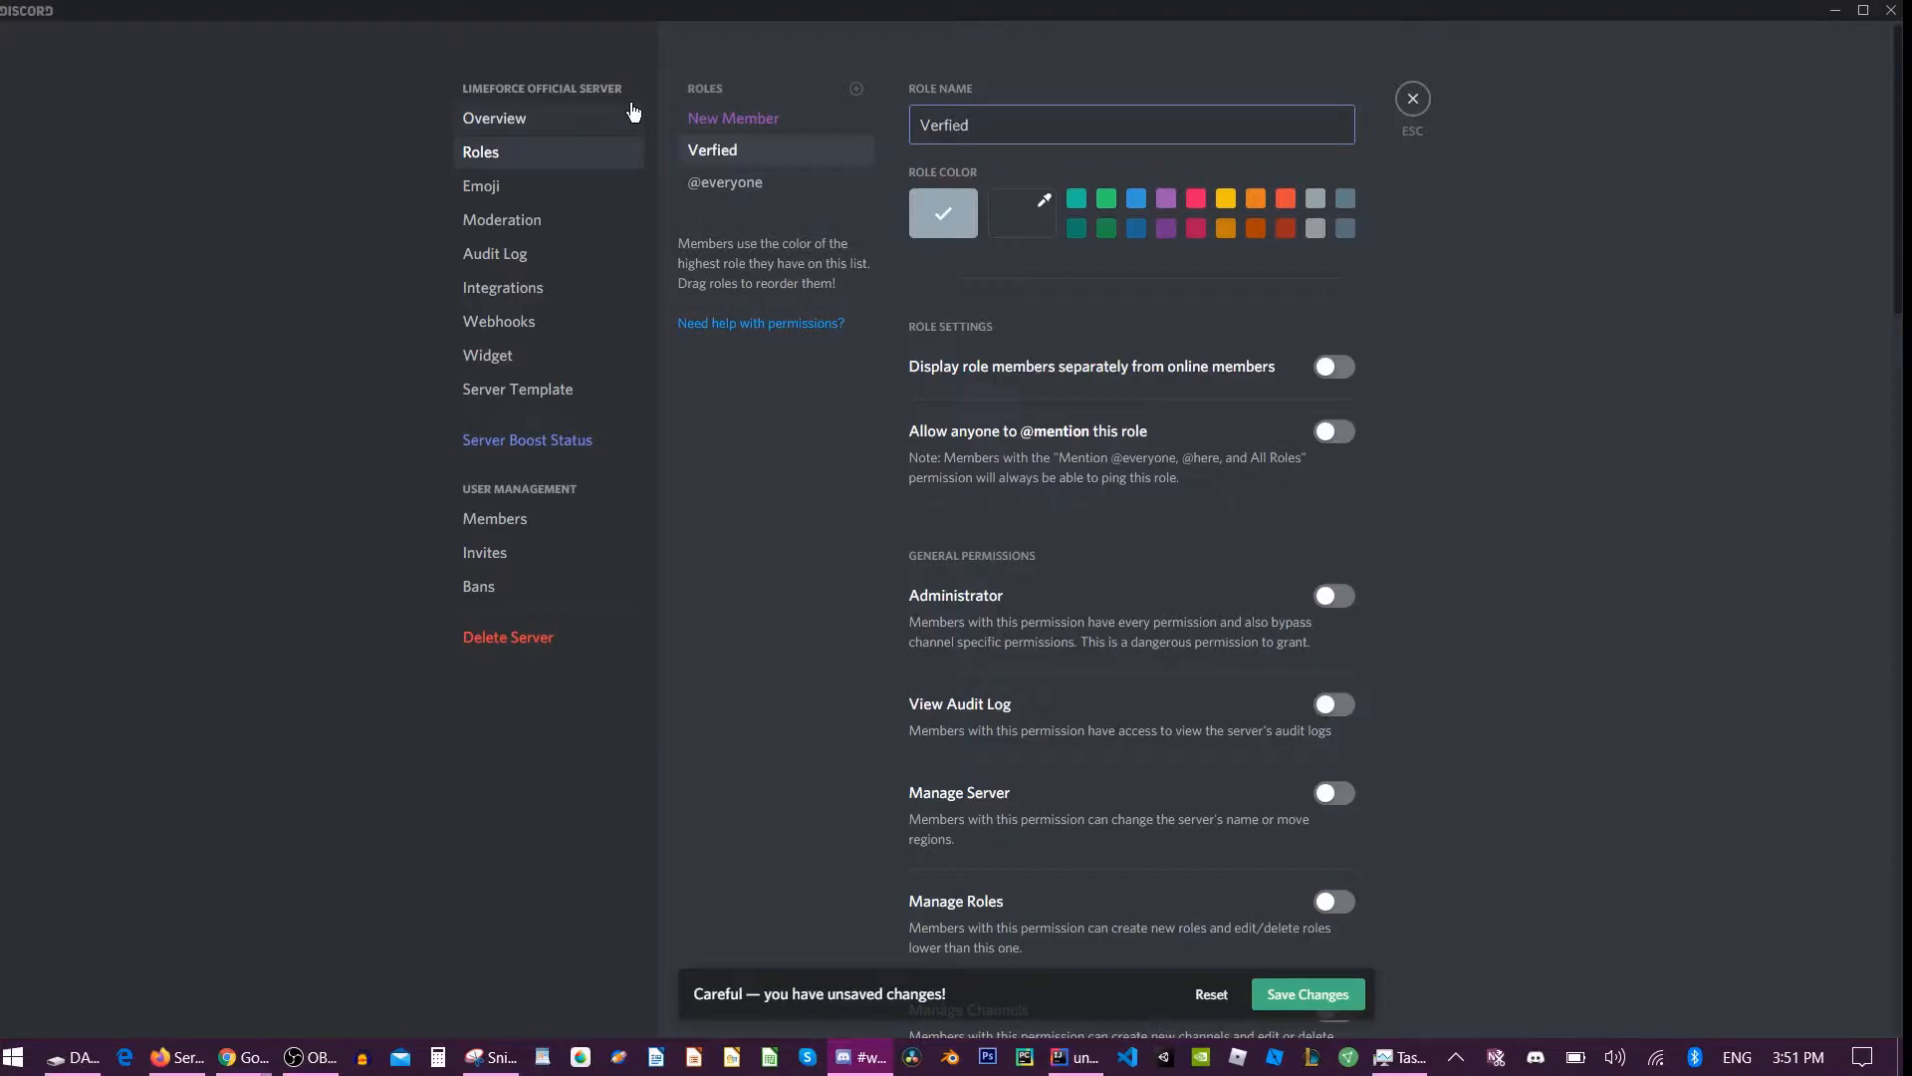
{"action": "left_click", "coordinate": [1226, 198]}
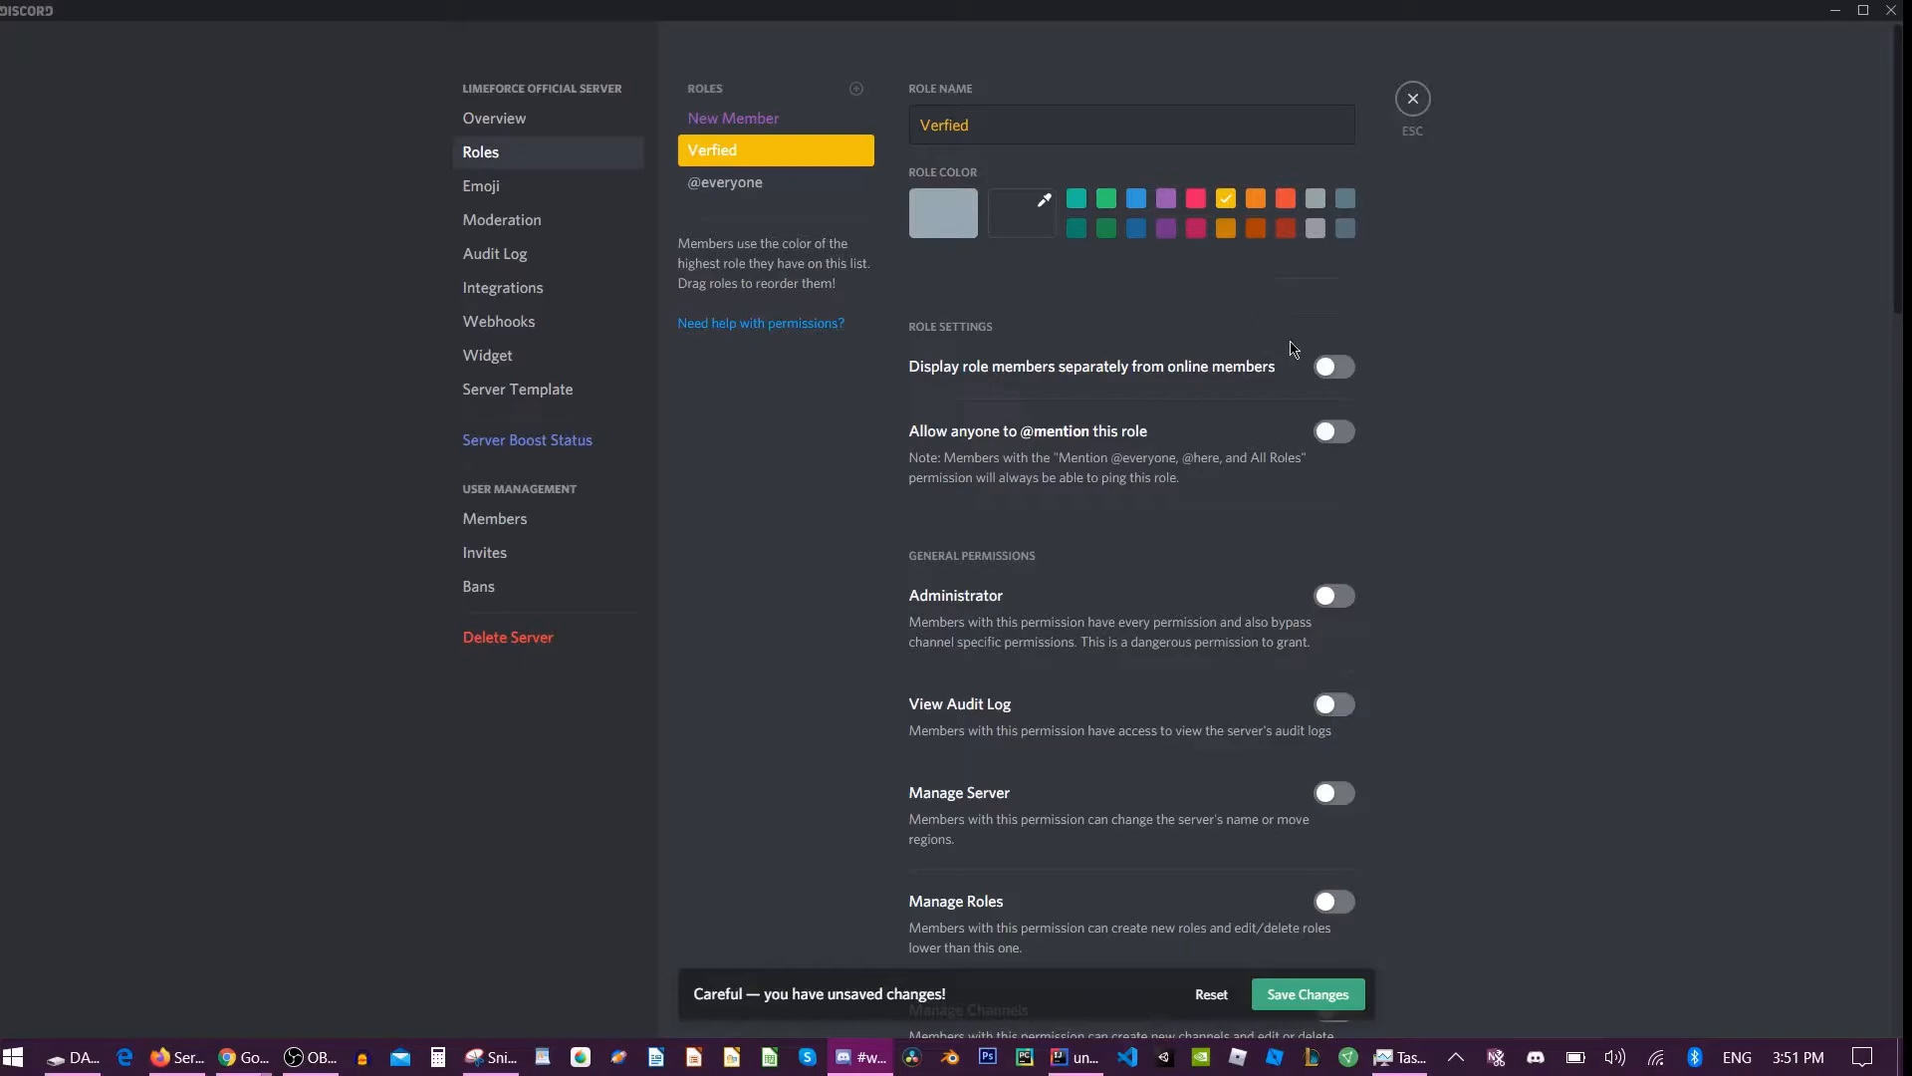
- Enable Read Text Channels & See Voice Channels and Send Messages for the Verfied role, disable Video, and save the changes
{"action": "scroll", "coordinate": [1113, 468], "scroll_direction": "down", "scroll_amount": 2}
{"action": "scroll", "coordinate": [1141, 568], "scroll_direction": "down", "scroll_amount": 5}
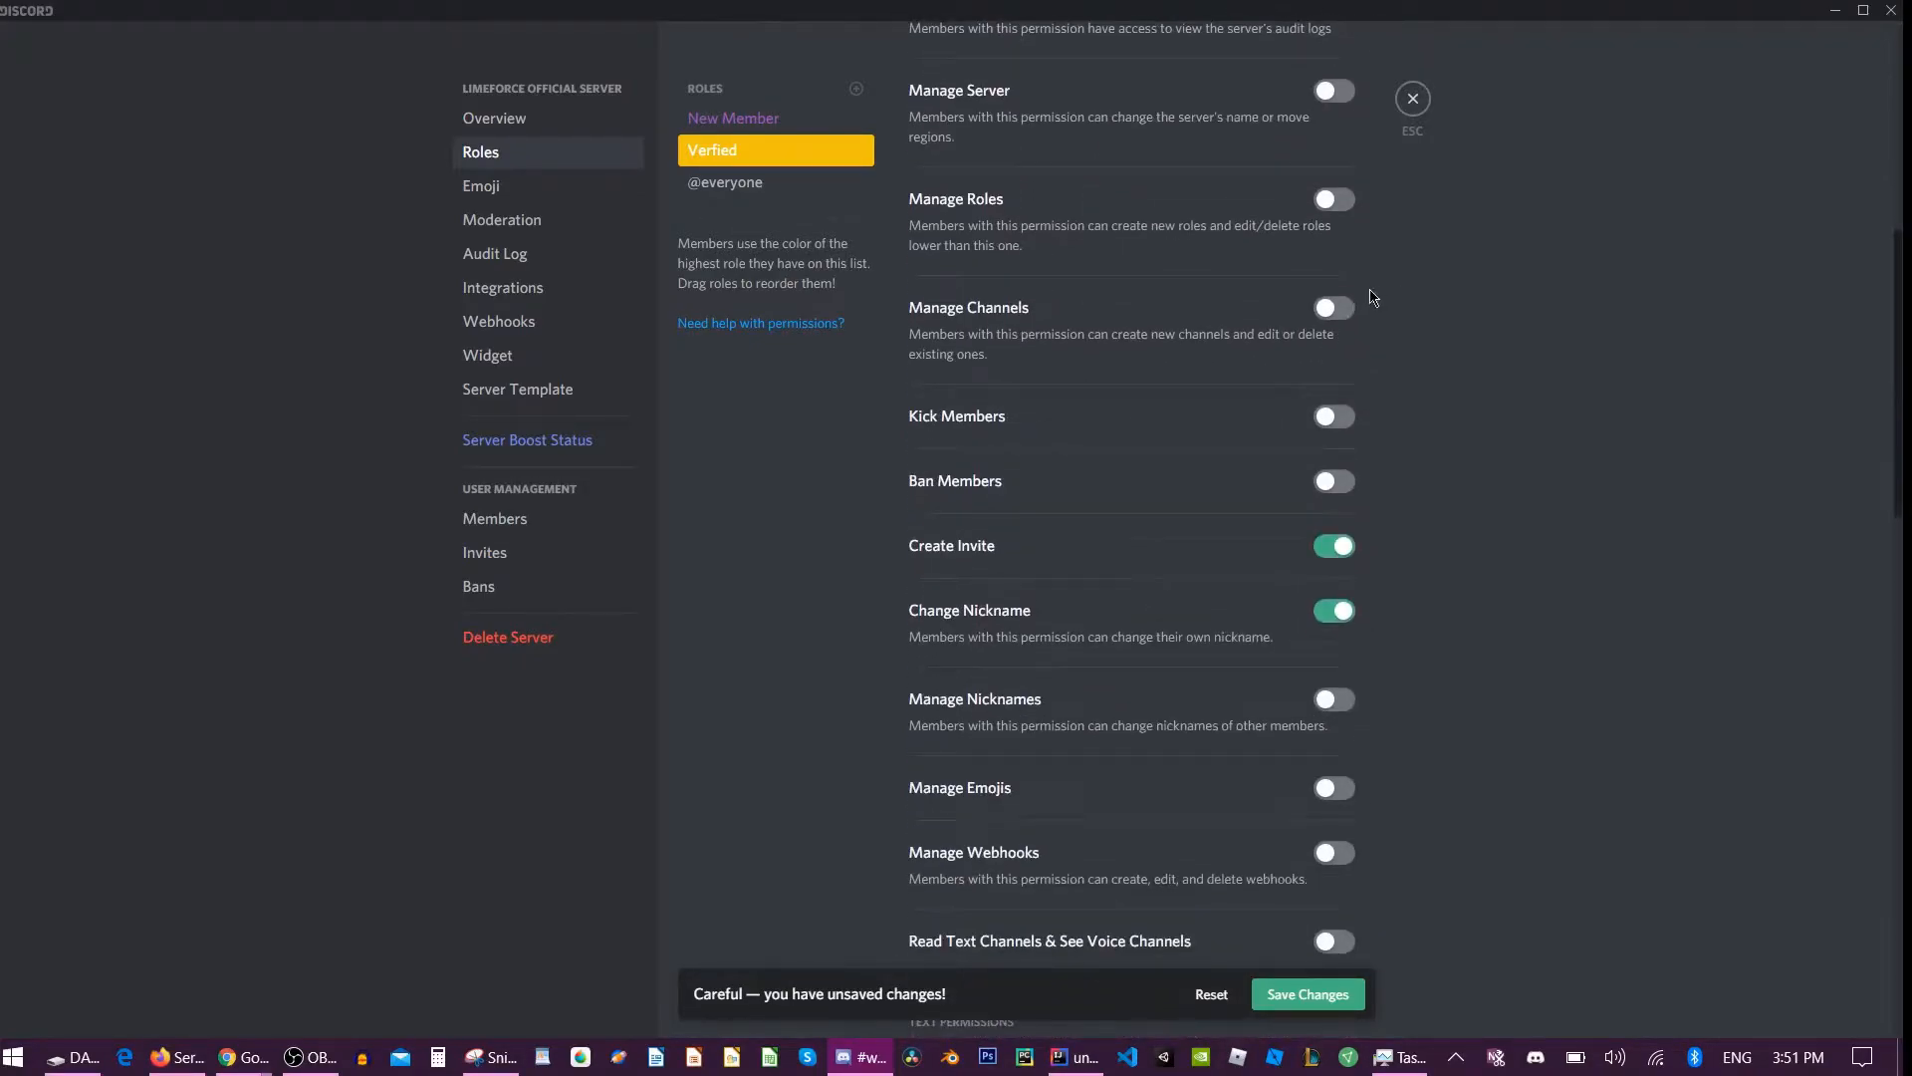
{"action": "scroll", "coordinate": [1372, 297], "scroll_direction": "down", "scroll_amount": 3}
{"action": "left_click", "coordinate": [1334, 648]}
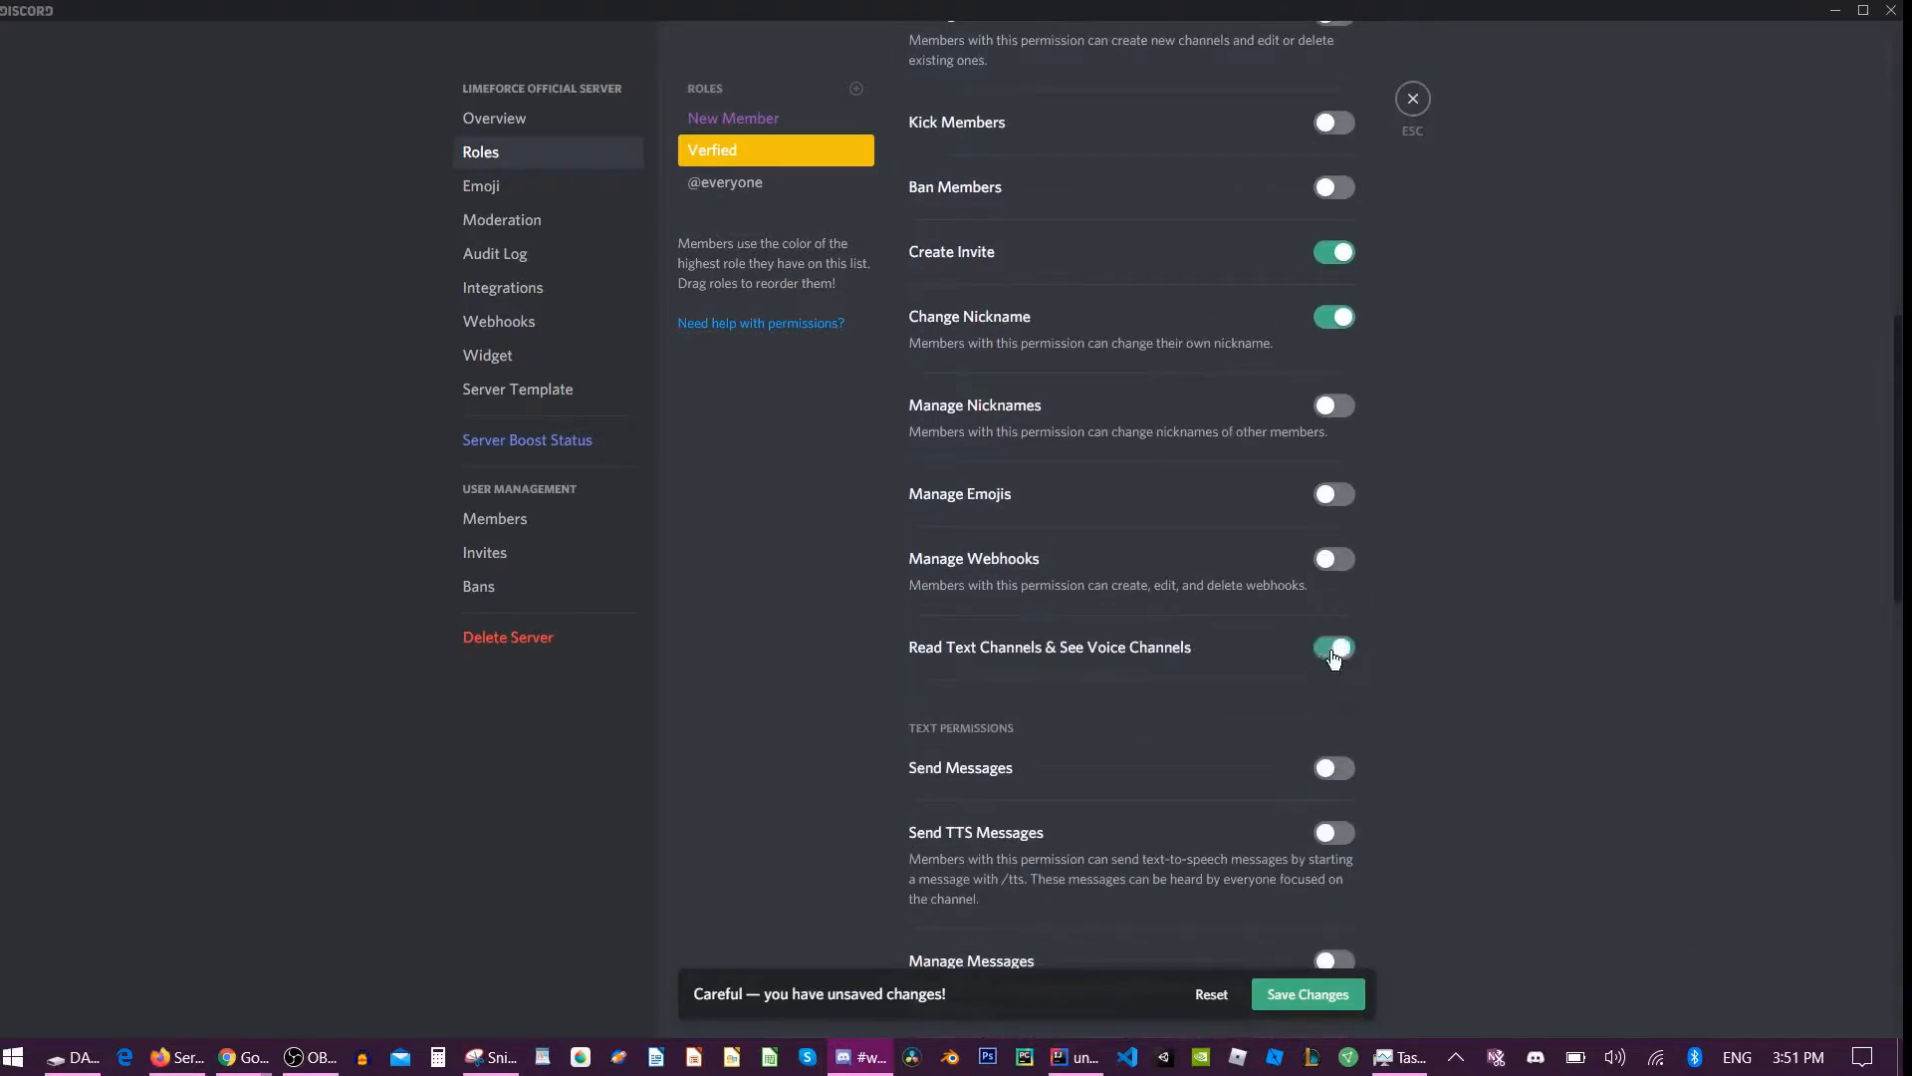
{"action": "left_click", "coordinate": [1335, 768]}
{"action": "scroll", "coordinate": [1440, 752], "scroll_direction": "down", "scroll_amount": 8}
{"action": "scroll", "coordinate": [1440, 752], "scroll_direction": "down", "scroll_amount": 4}
{"action": "left_click", "coordinate": [1309, 668]}
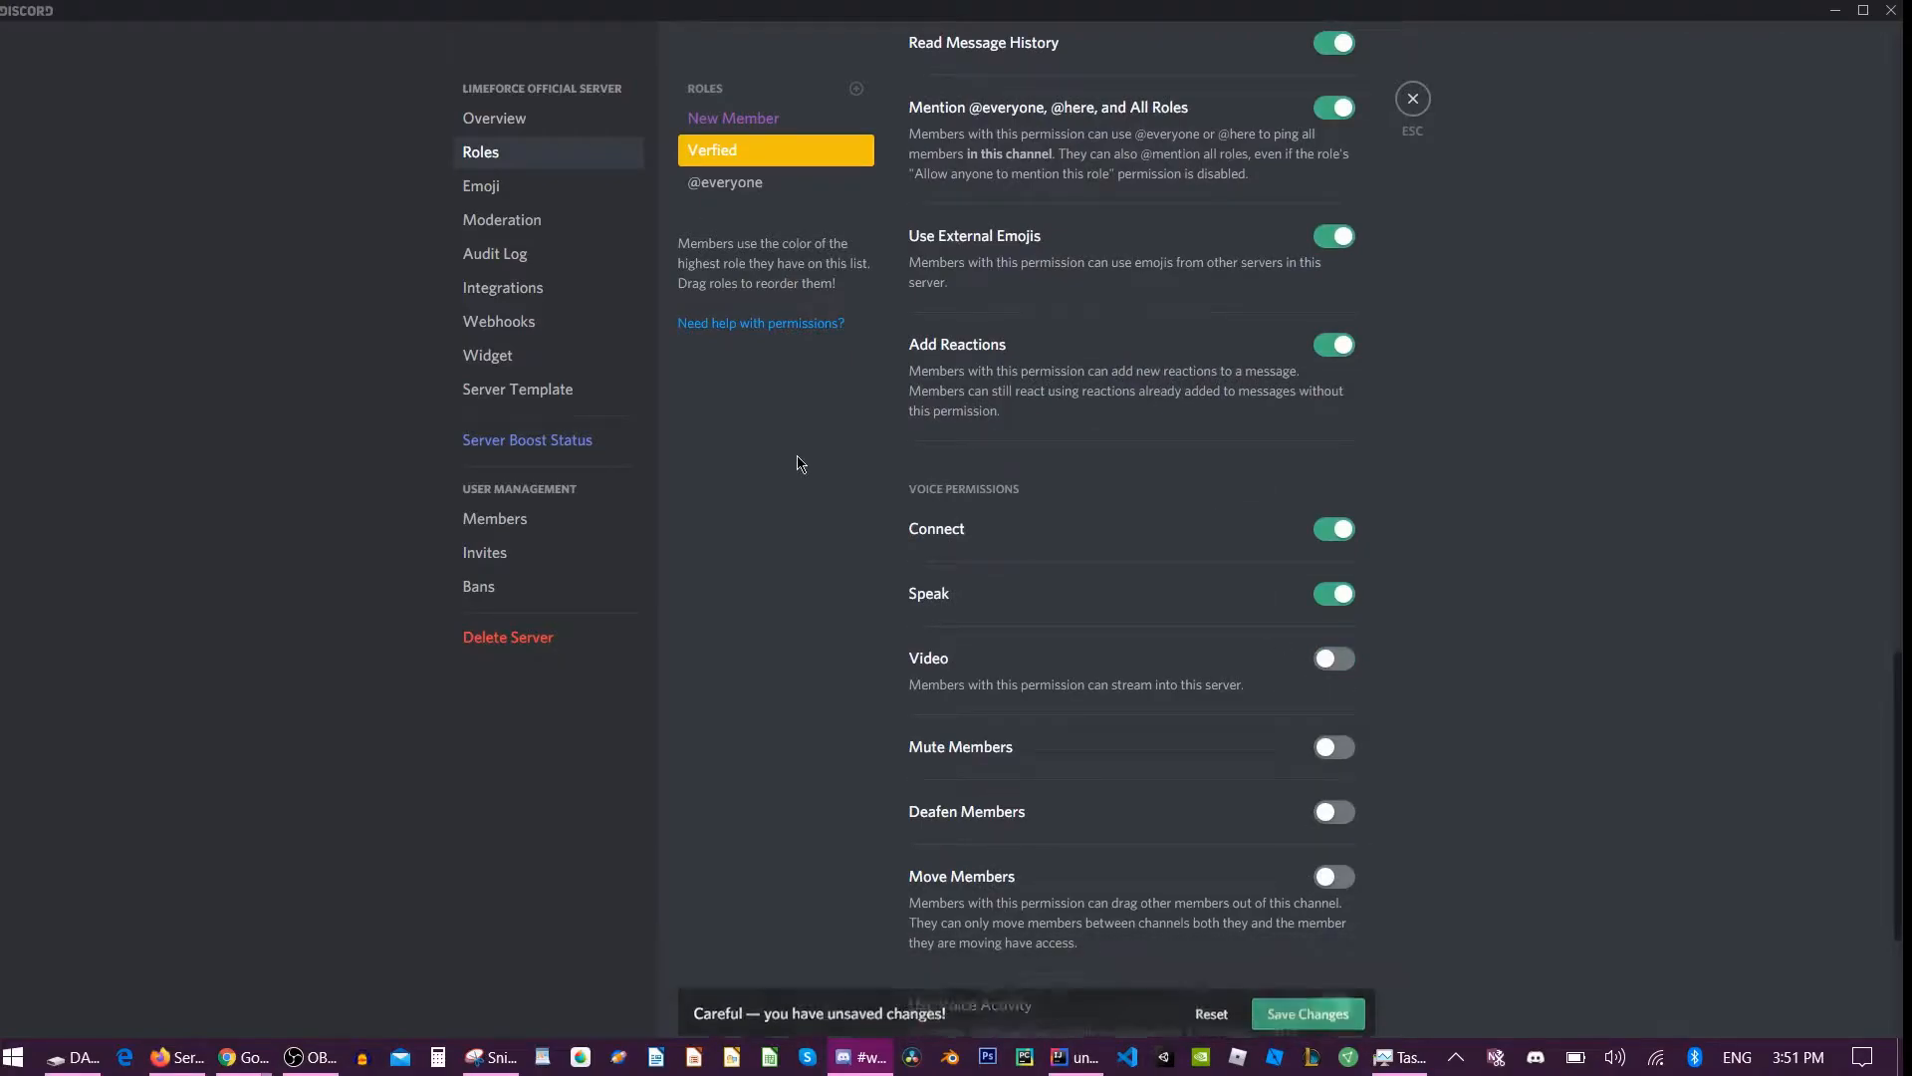
{"action": "left_click", "coordinate": [742, 183]}
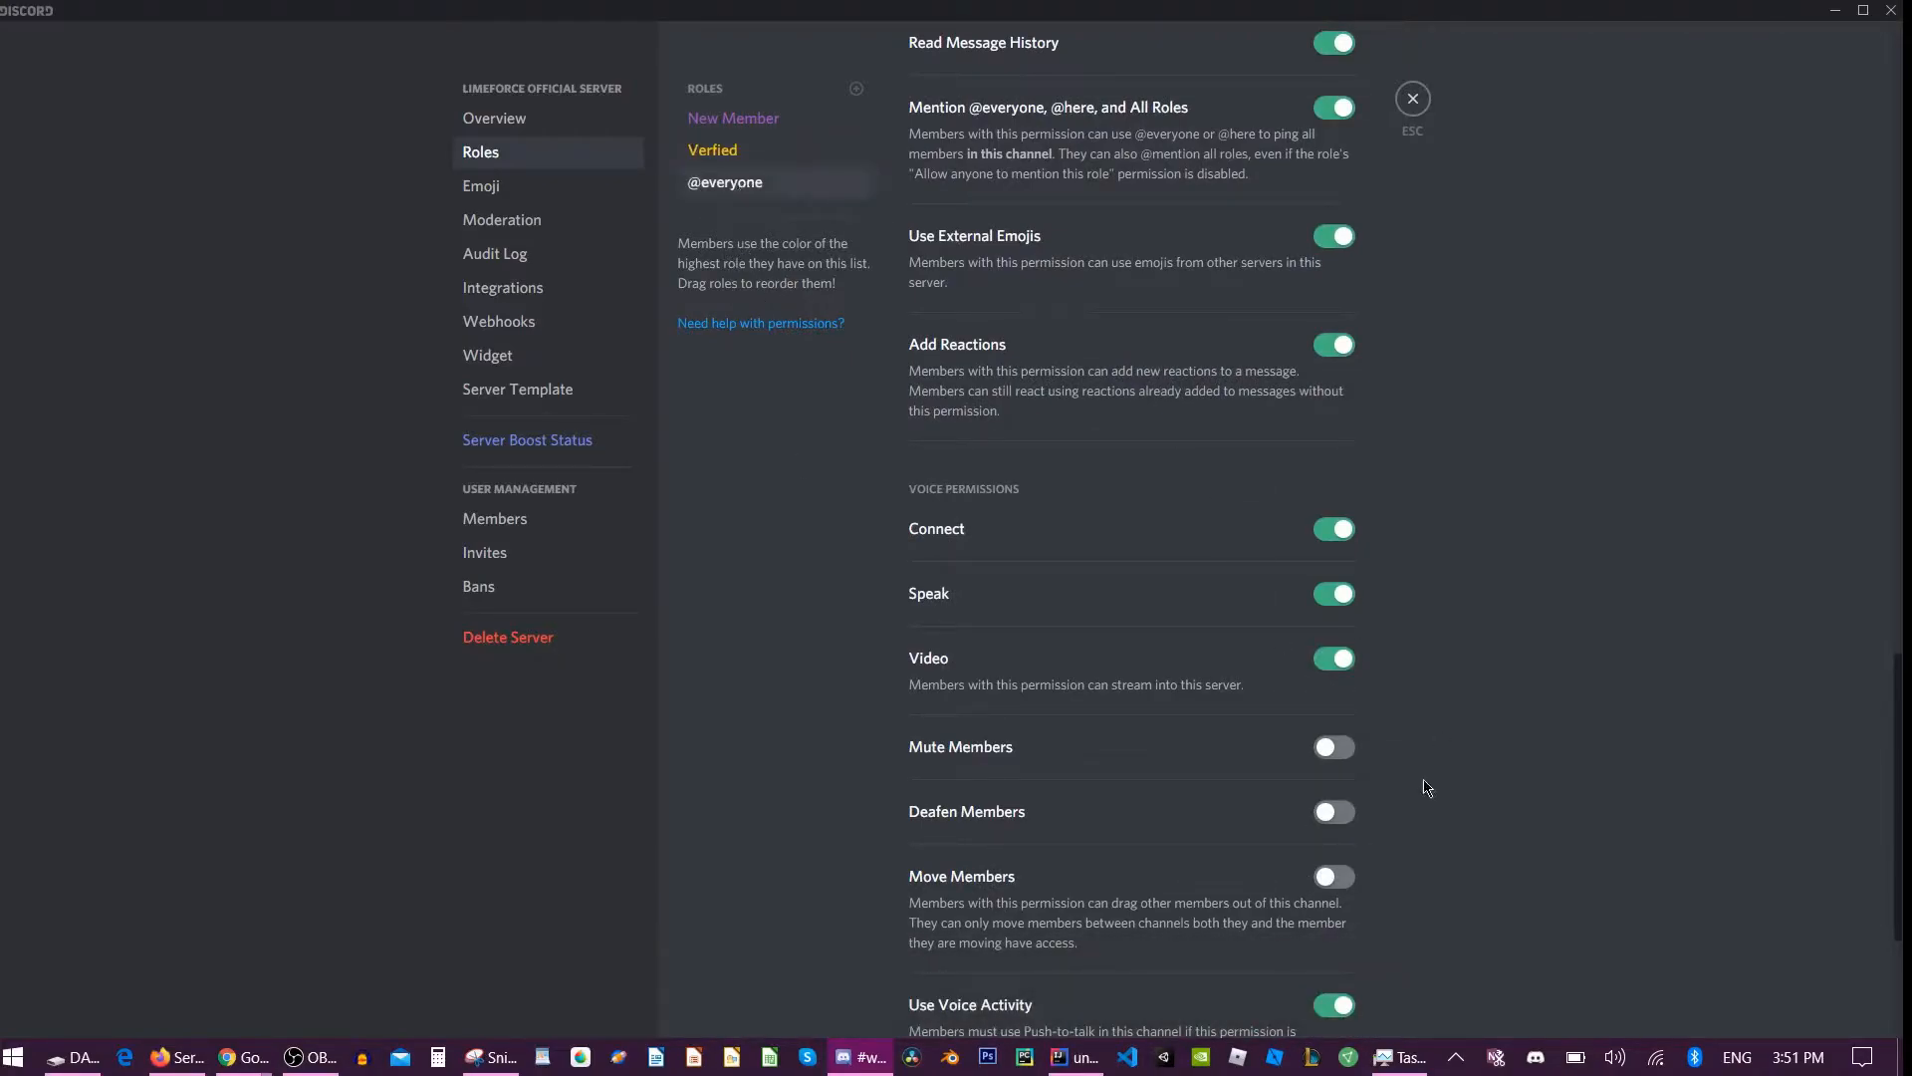
{"action": "scroll", "coordinate": [1427, 786], "scroll_direction": "down", "scroll_amount": 2}
{"action": "left_click", "coordinate": [1335, 361]}
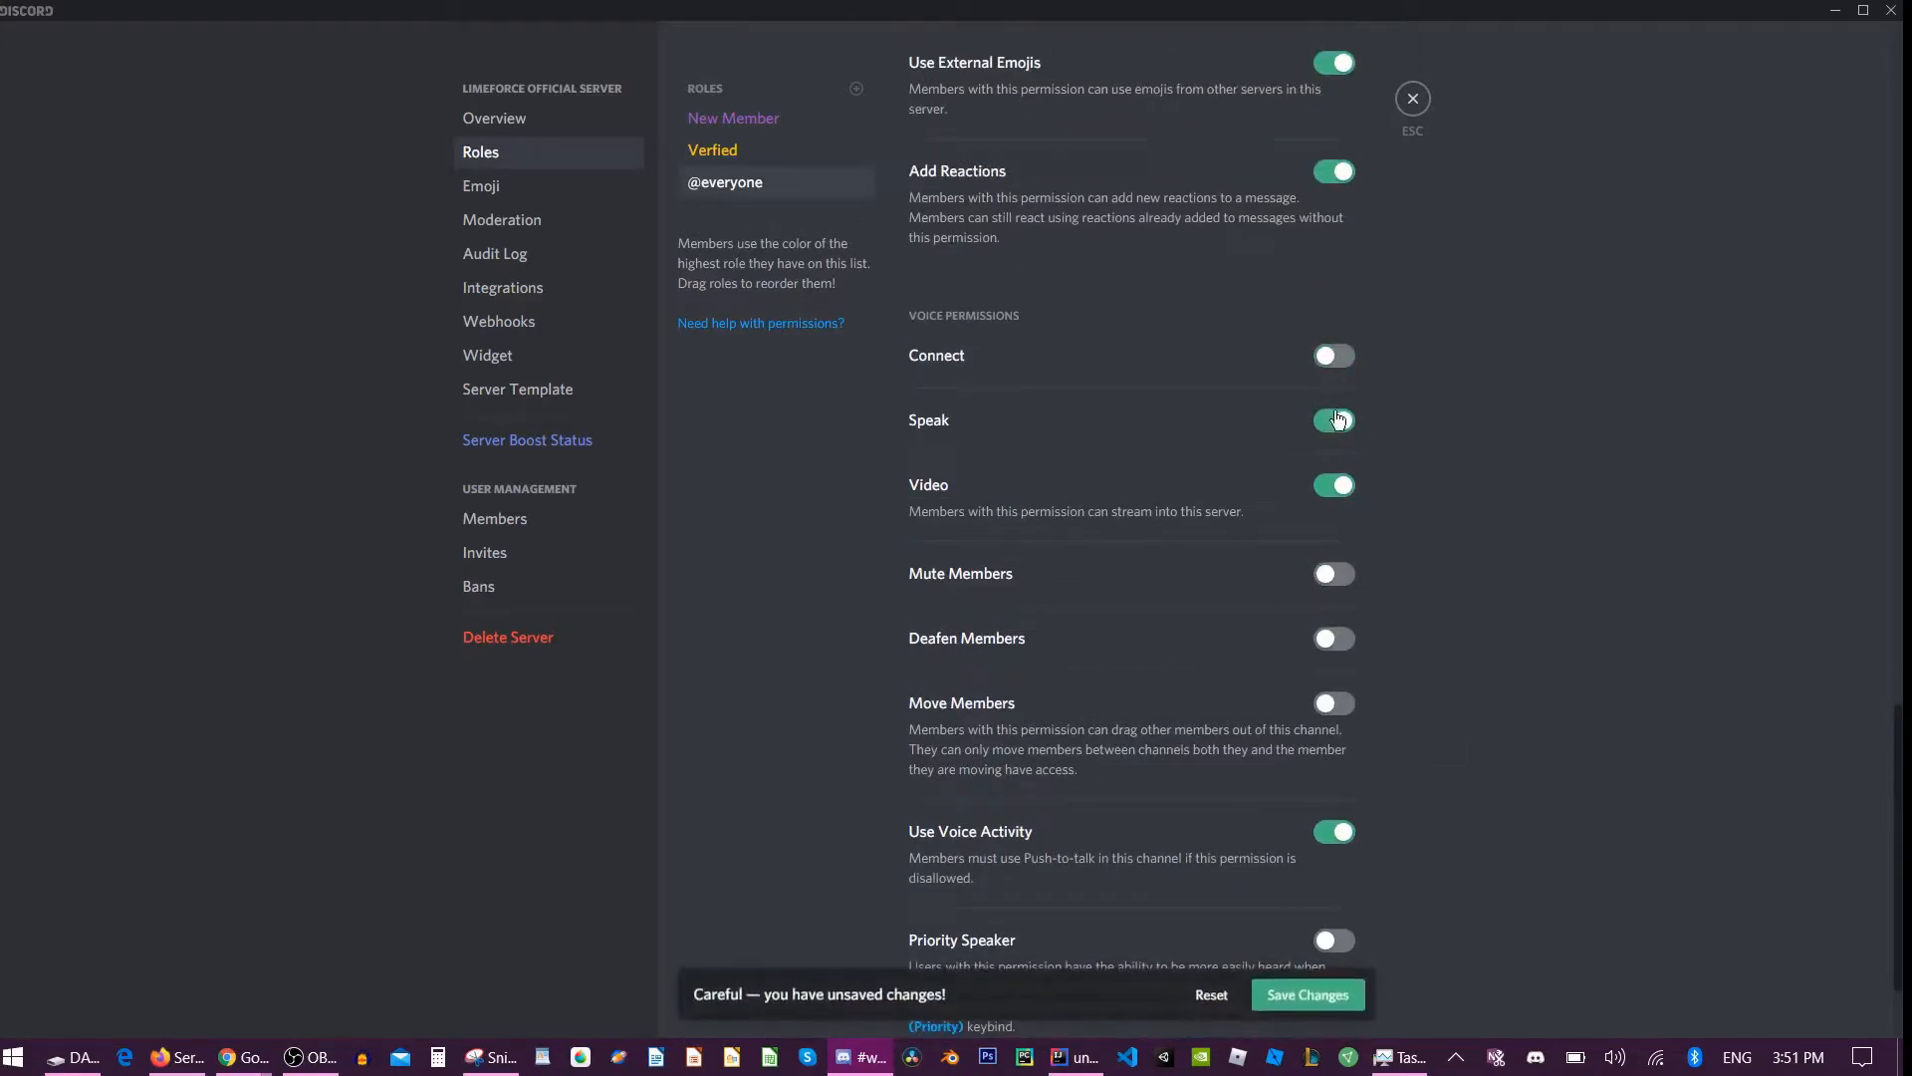
{"action": "left_click", "coordinate": [1280, 994]}
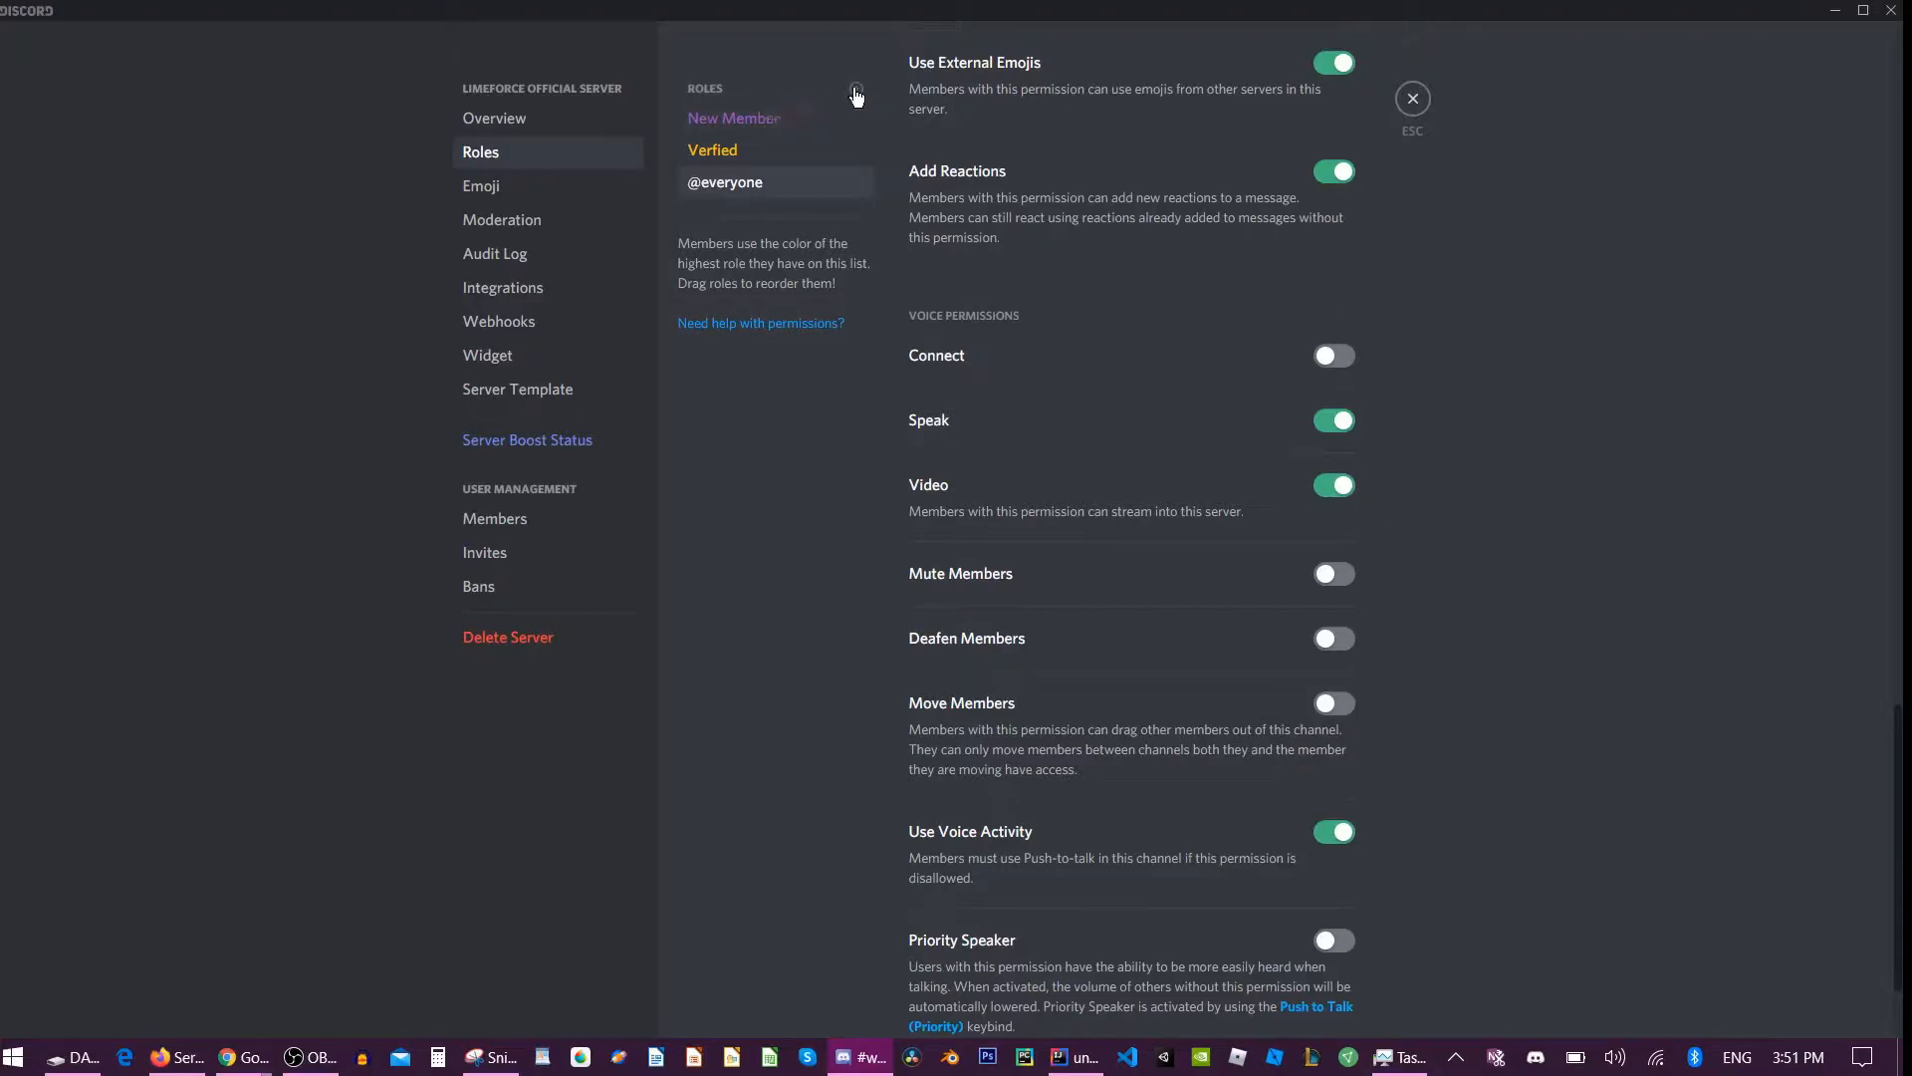
{"action": "left_click_drag", "start_coordinate": [816, 123], "coordinate": [798, 120]}
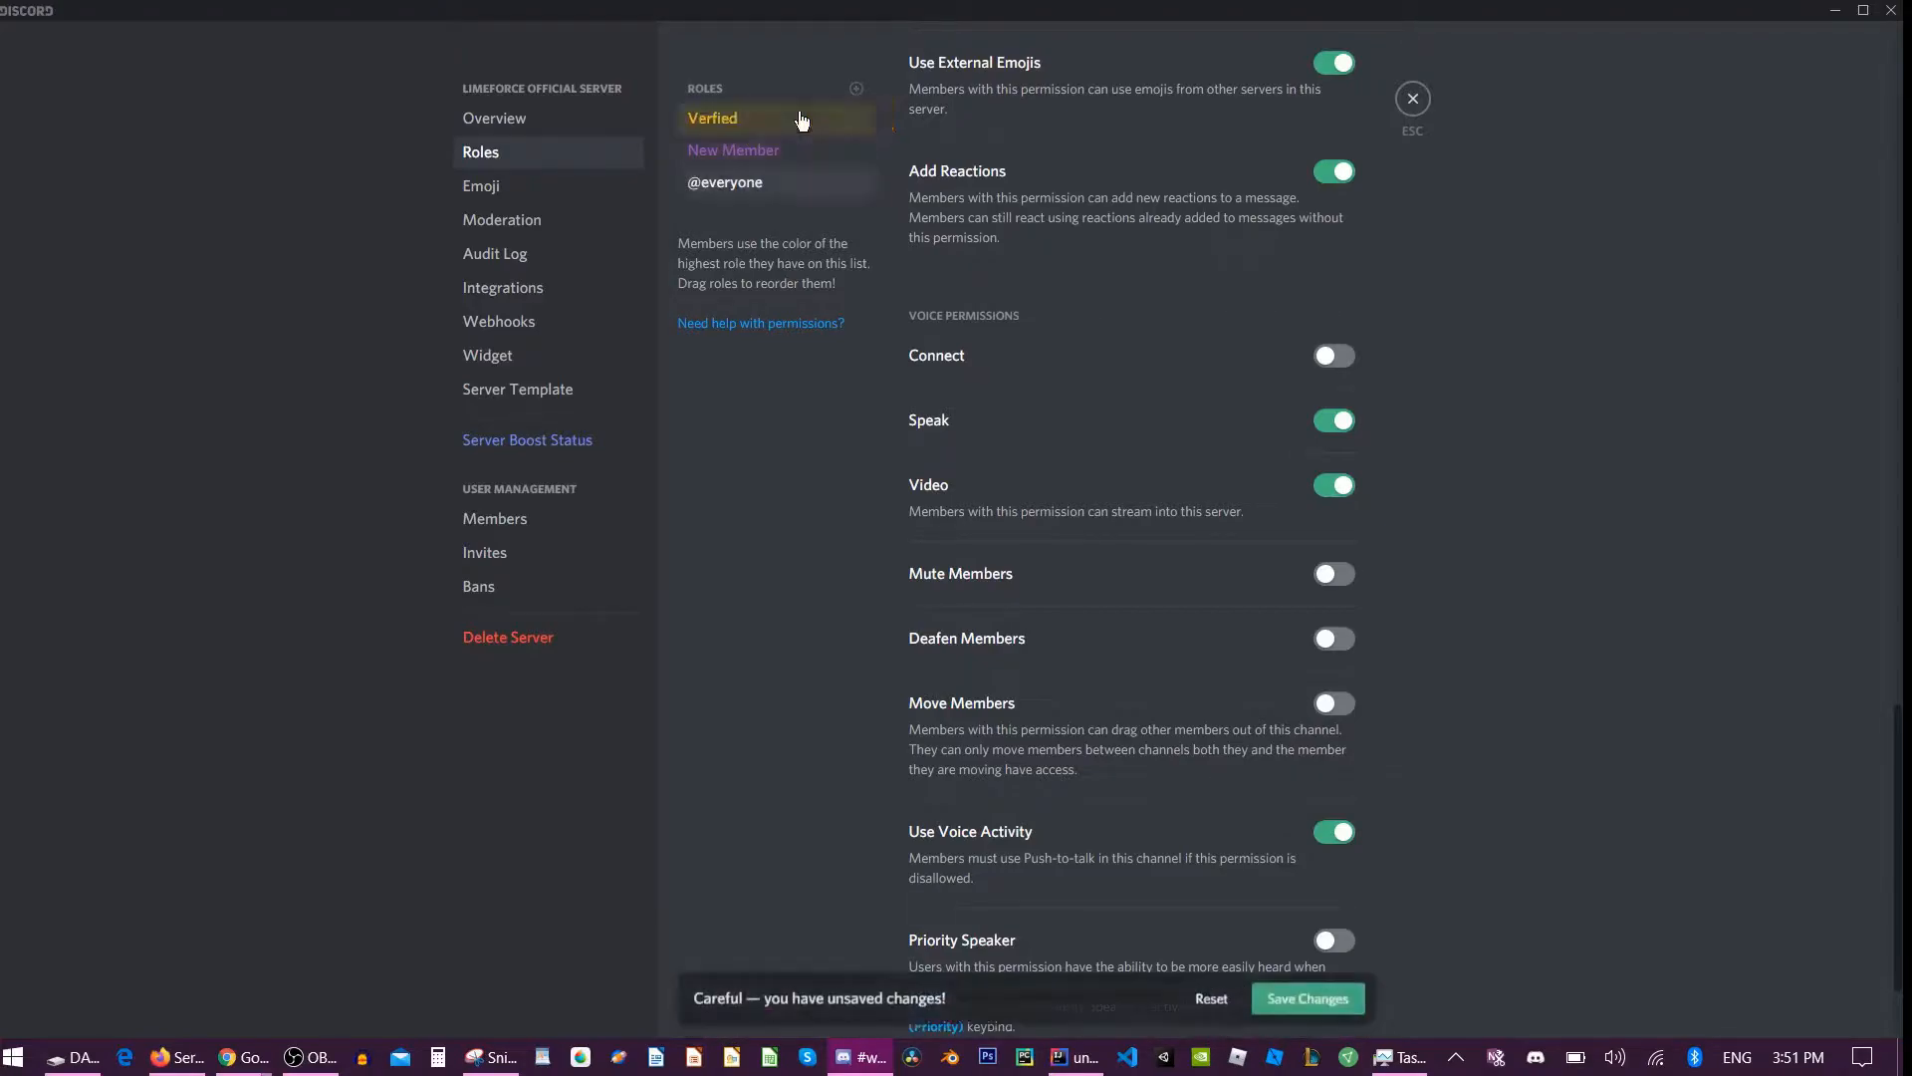
{"action": "left_click", "coordinate": [1302, 996]}
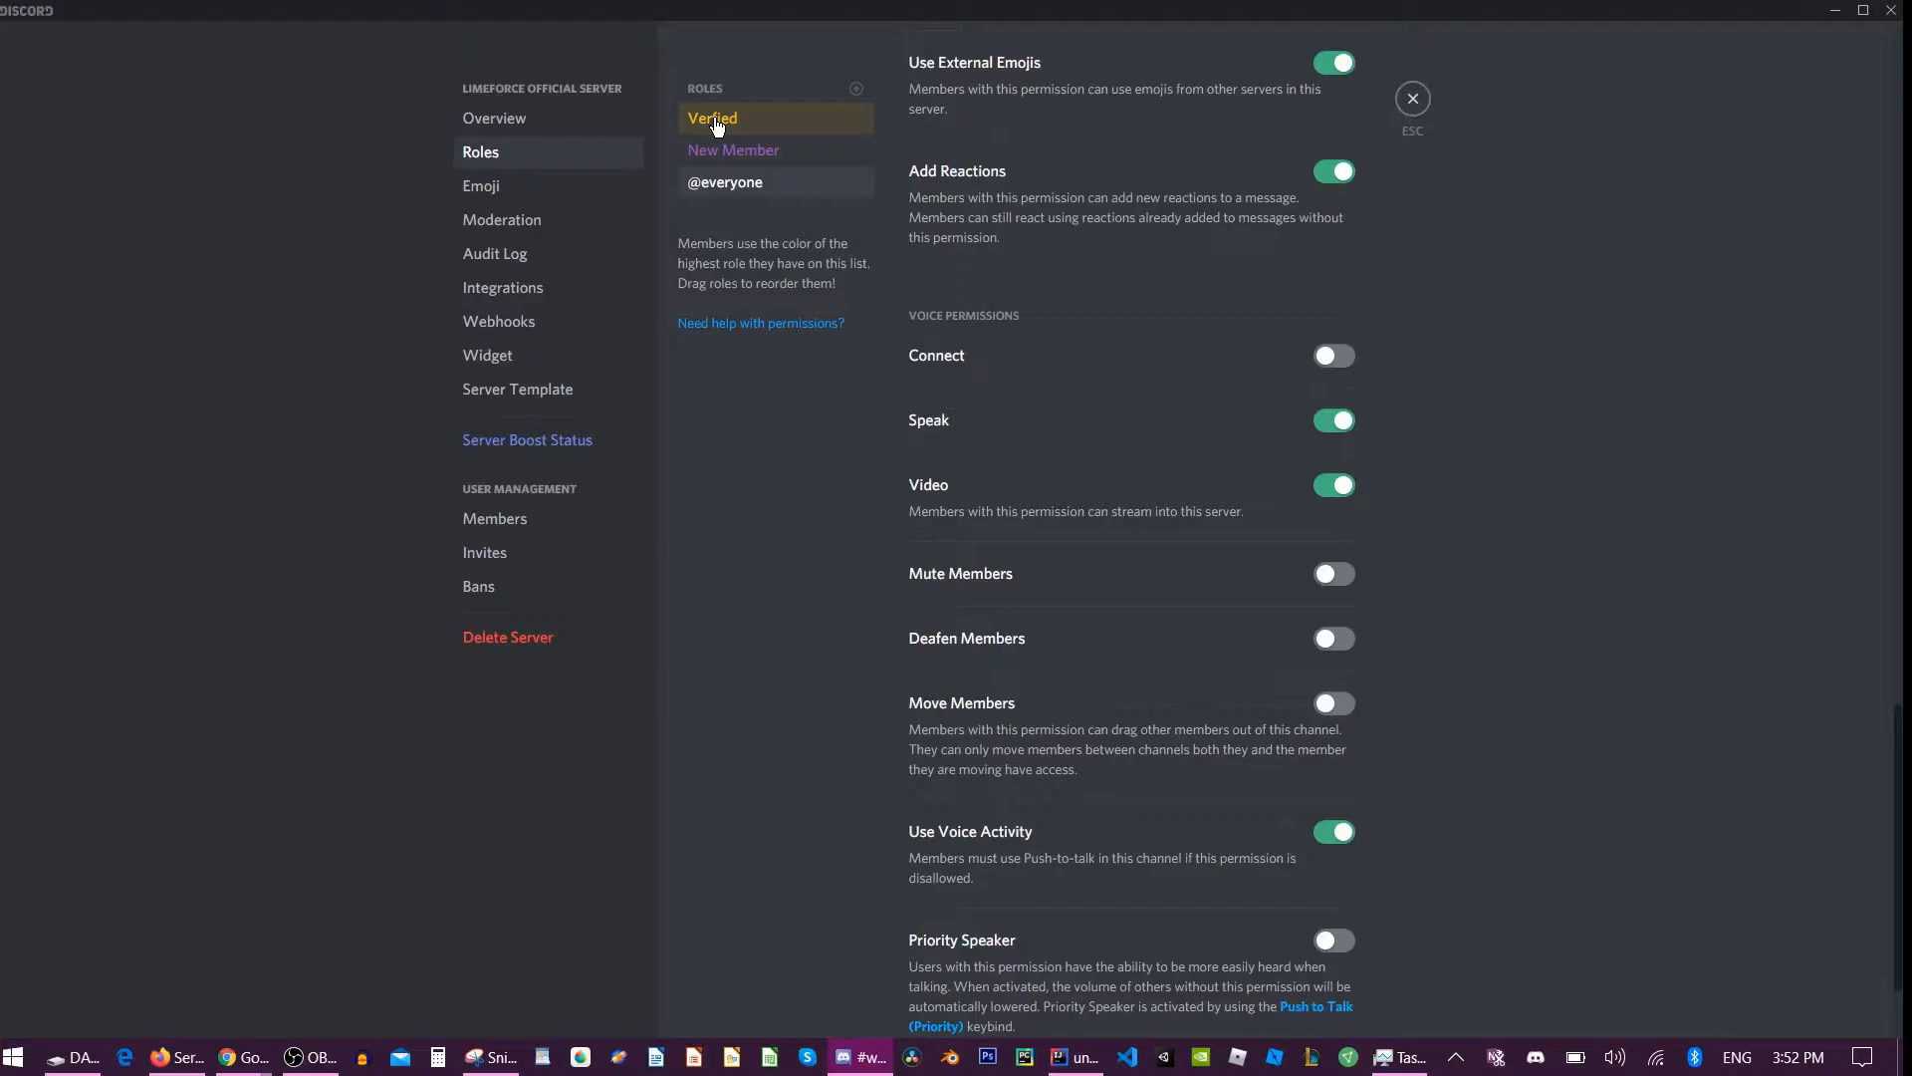
{"action": "left_click", "coordinate": [855, 89]}
{"action": "scroll", "coordinate": [1229, 269], "scroll_direction": "up", "scroll_amount": 20}
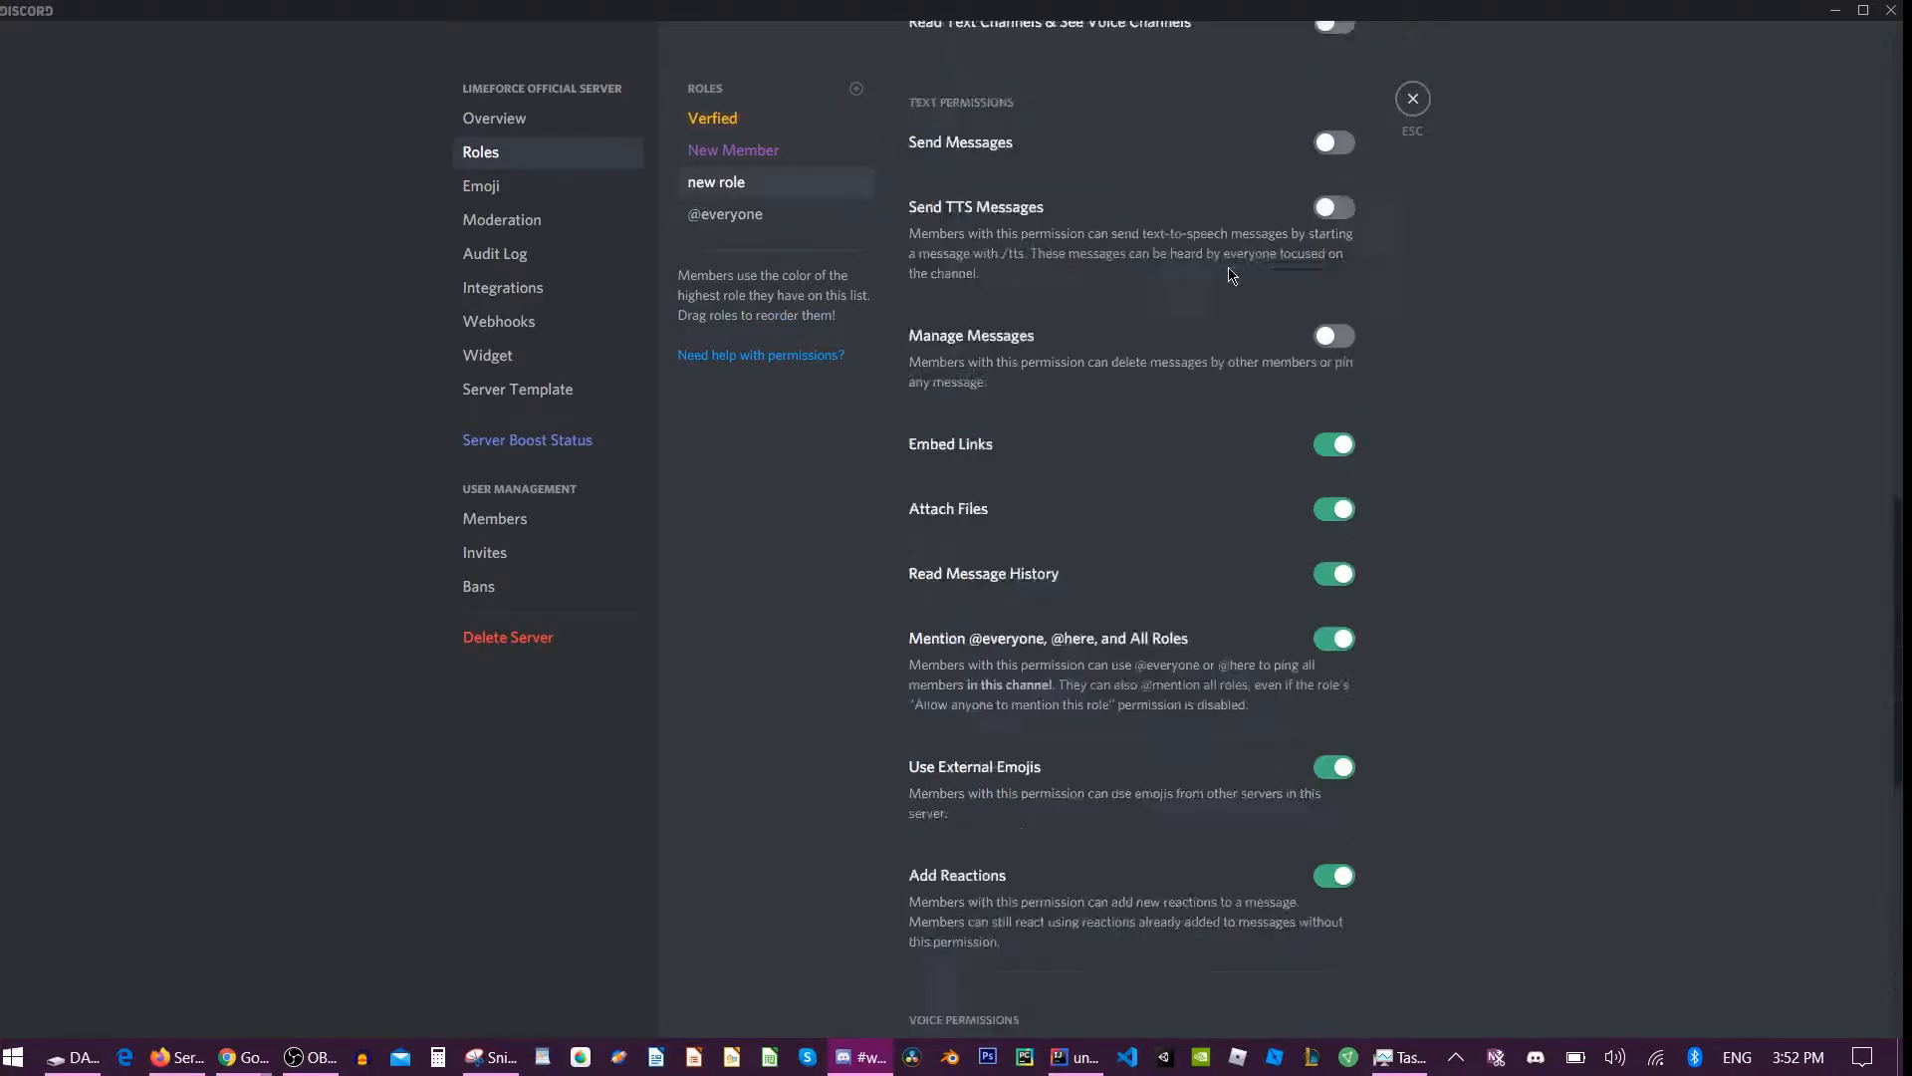
{"action": "triple_click", "coordinate": [1142, 135]}
{"action": "key", "text": "BackSpace"}
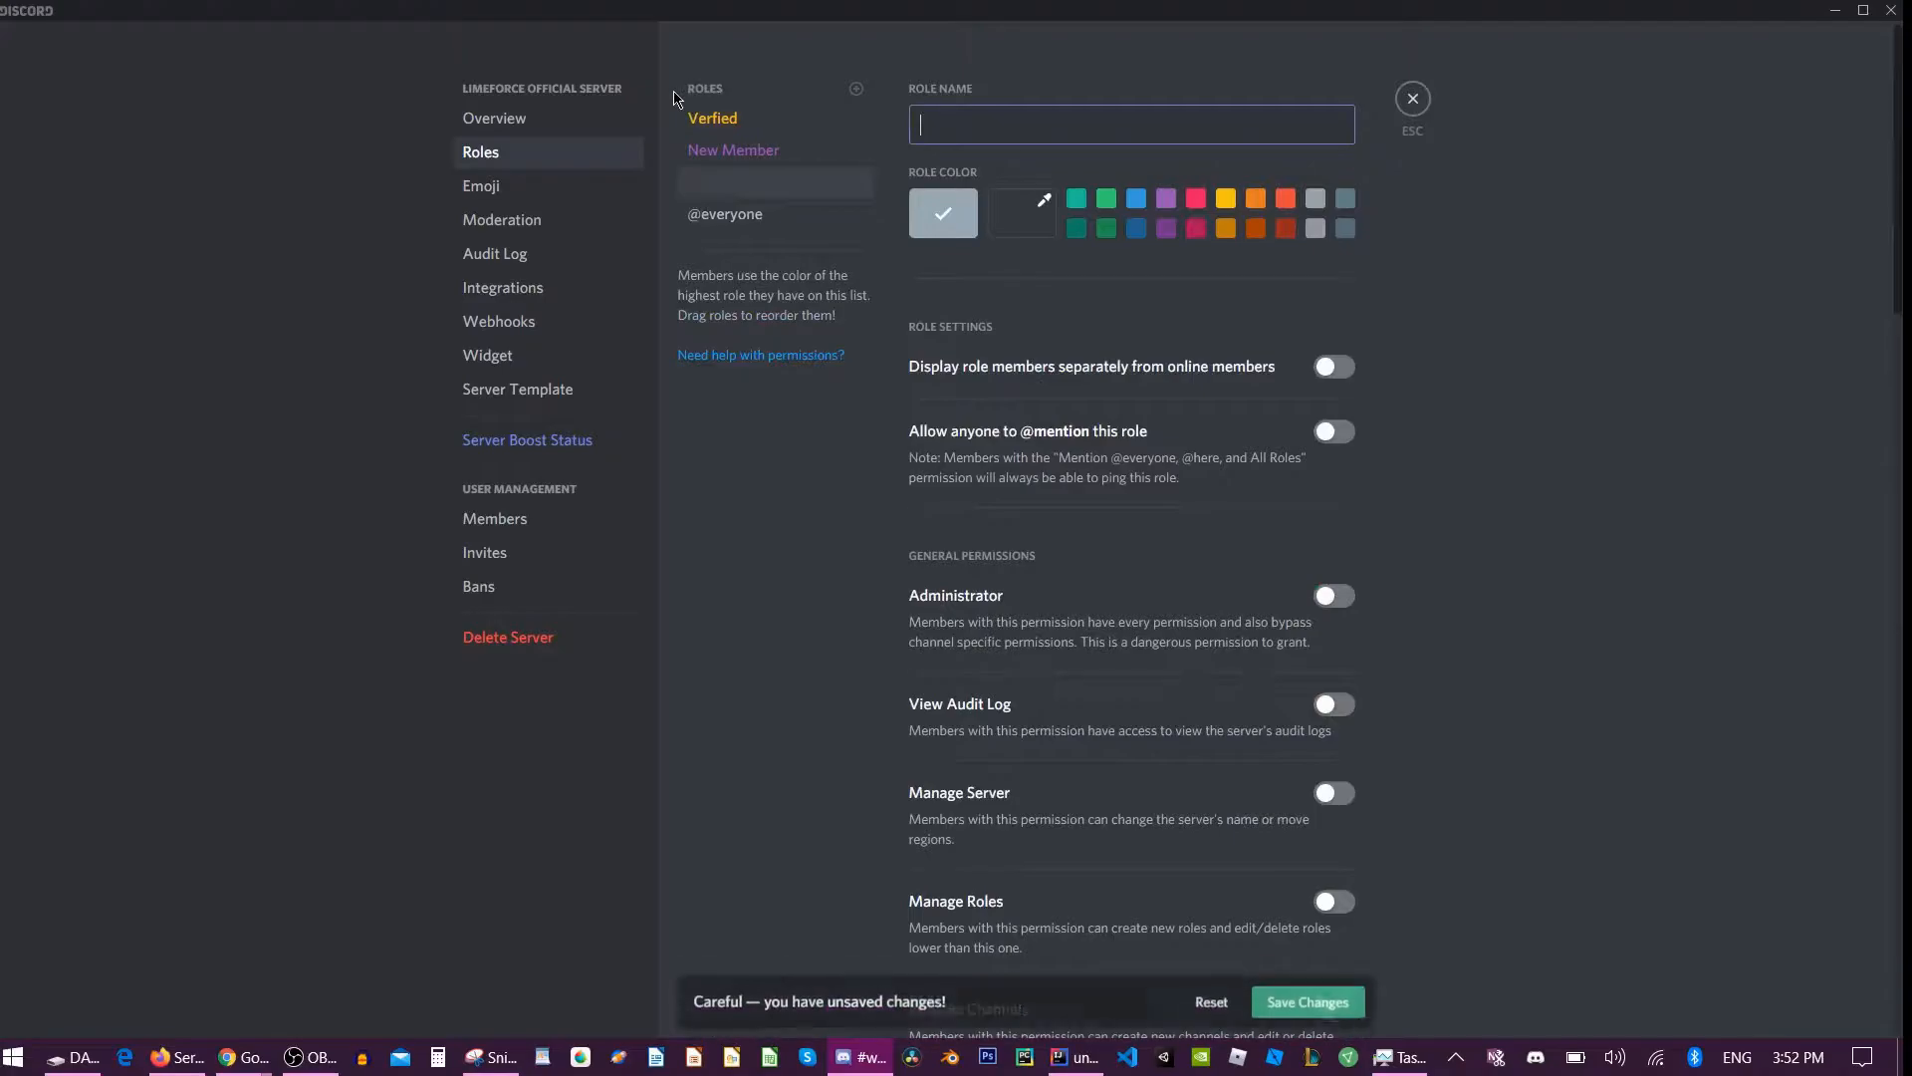
{"action": "type", "text": "Moderator"}
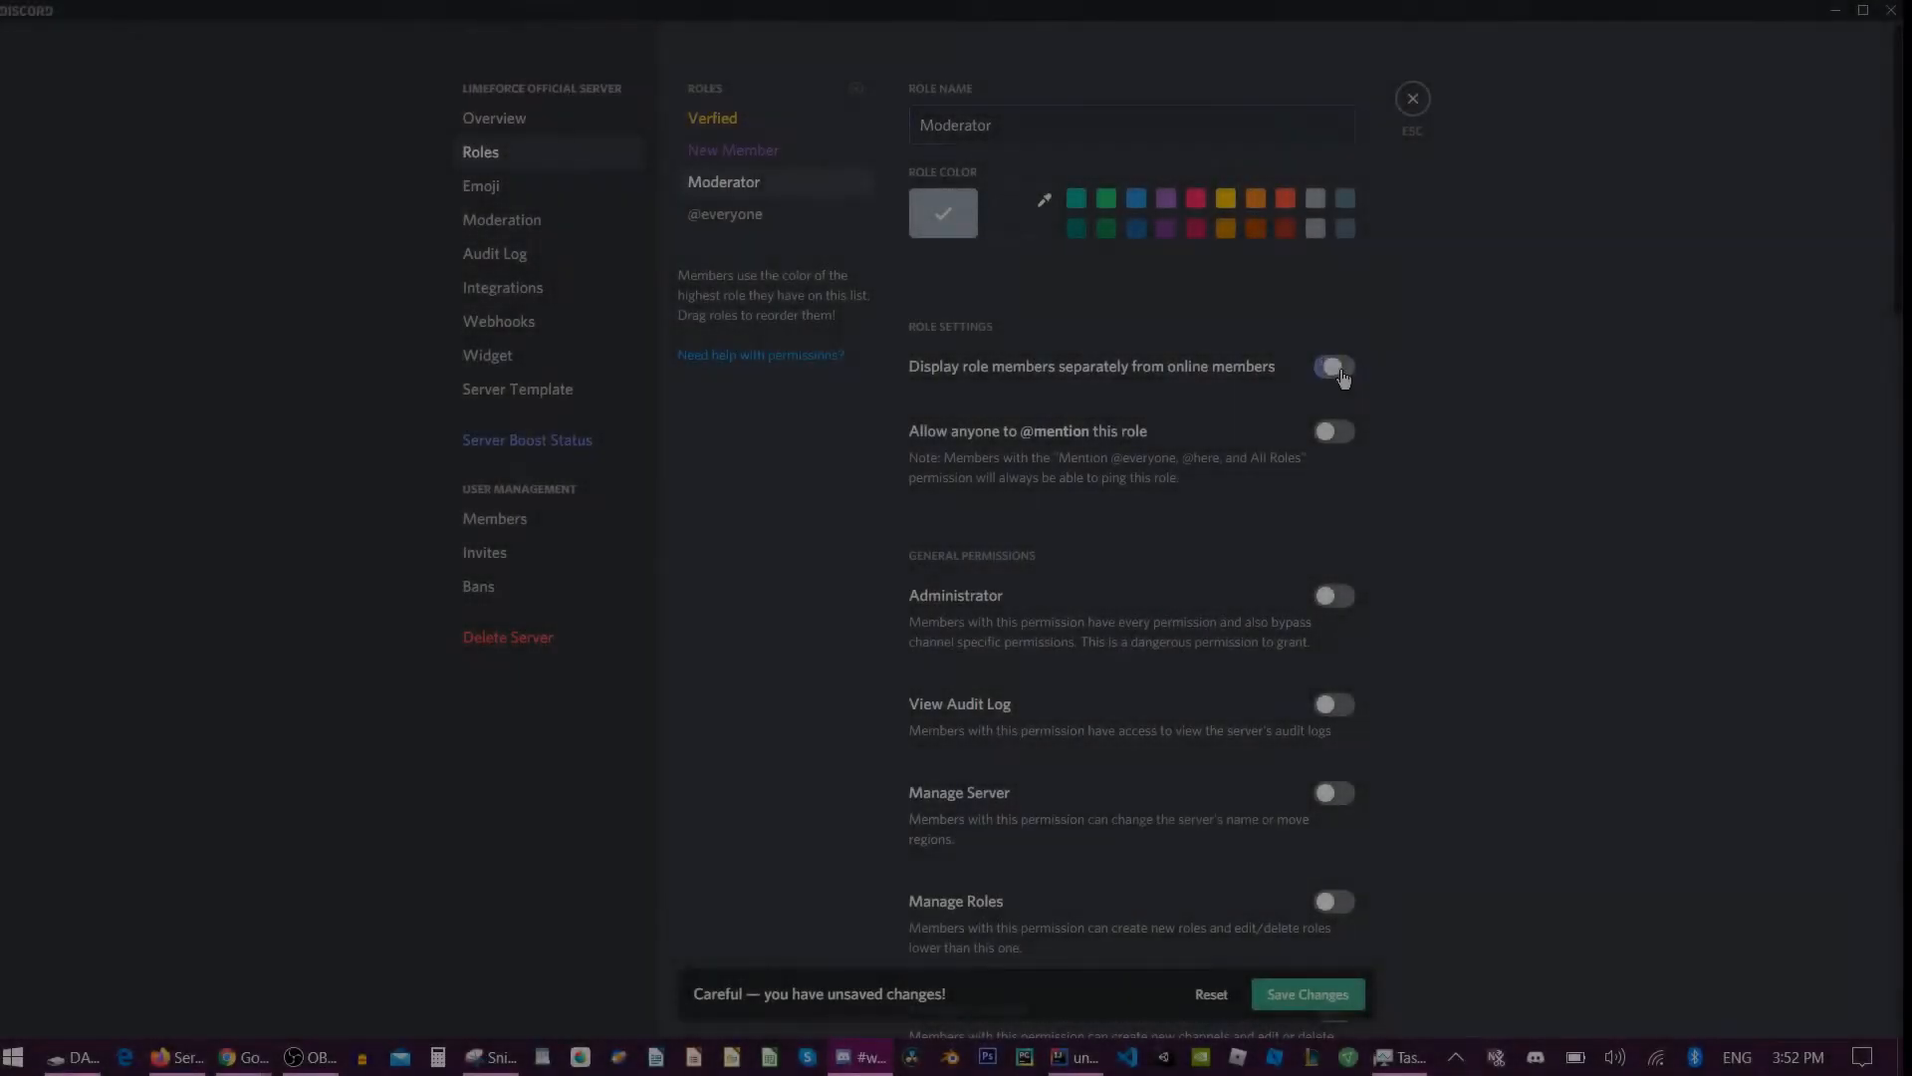
{"action": "left_click", "coordinate": [1343, 429]}
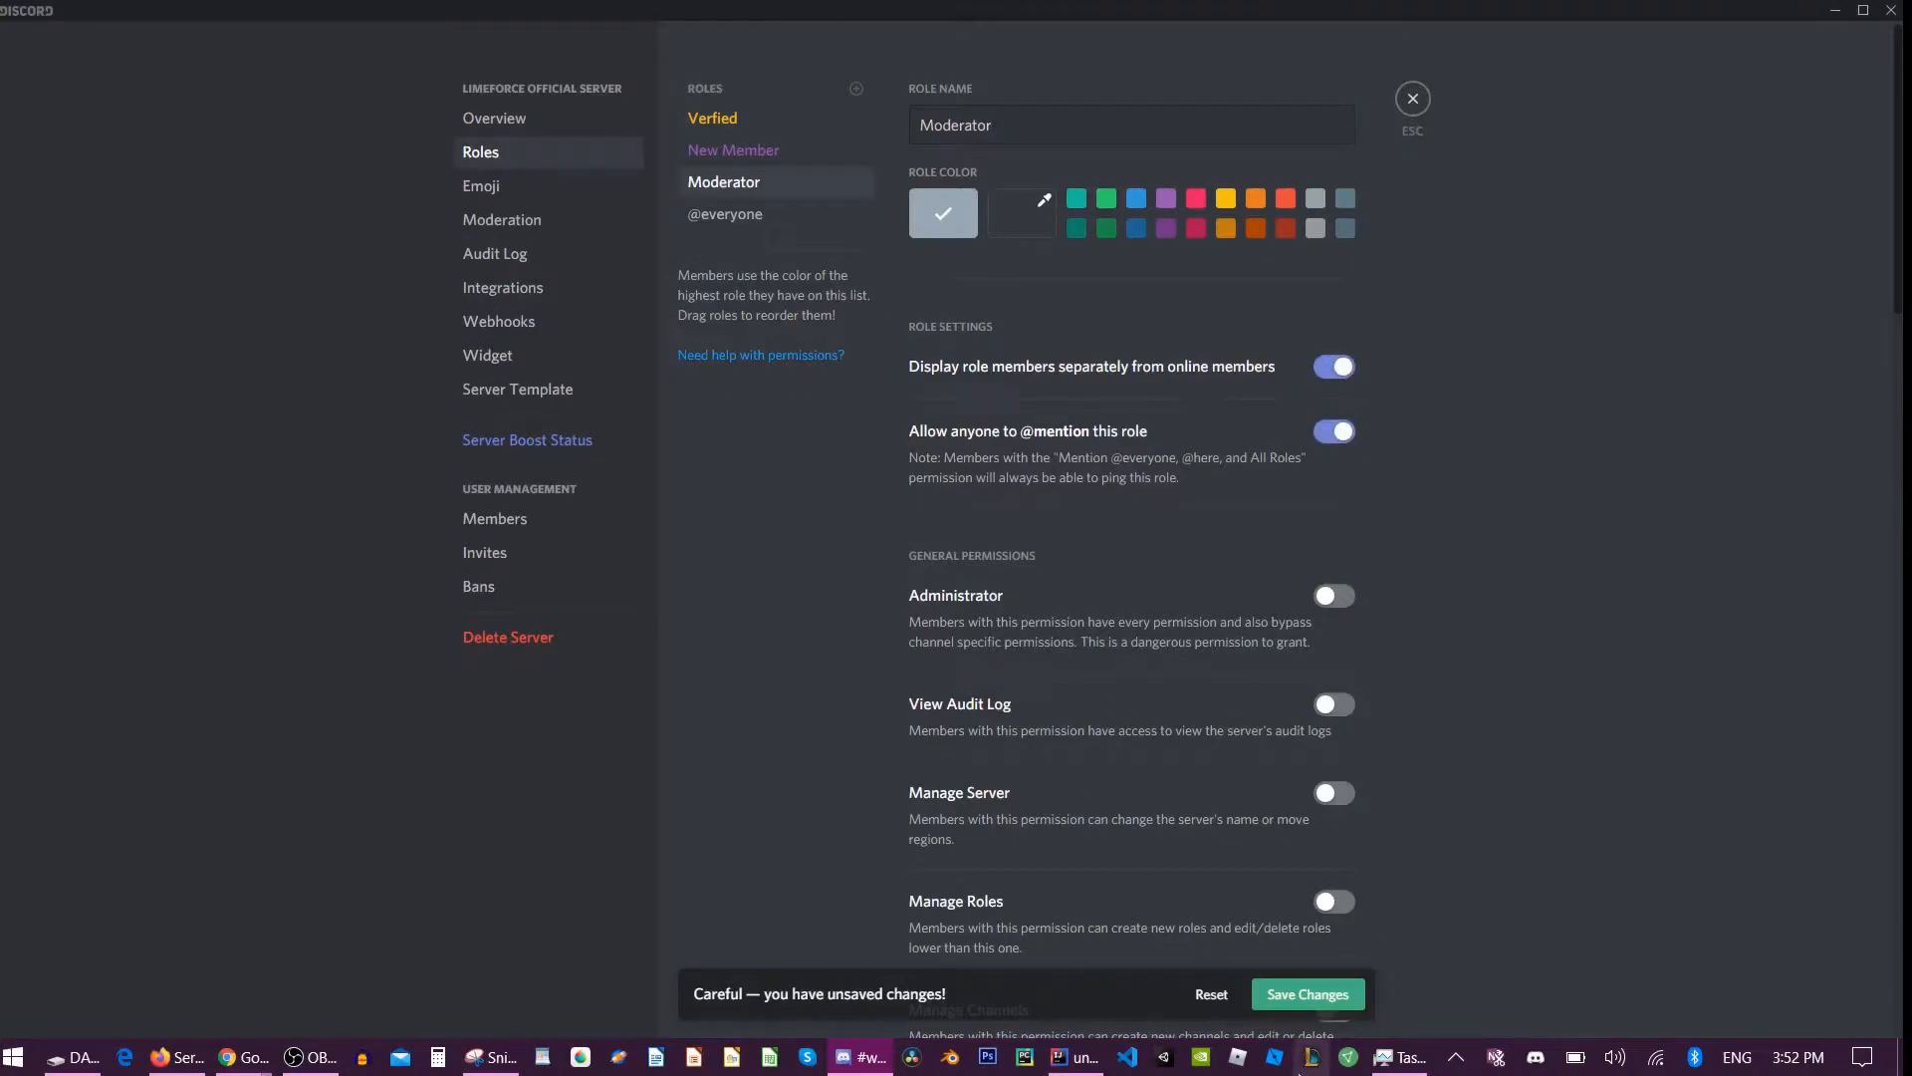
{"action": "left_click", "coordinate": [1309, 995]}
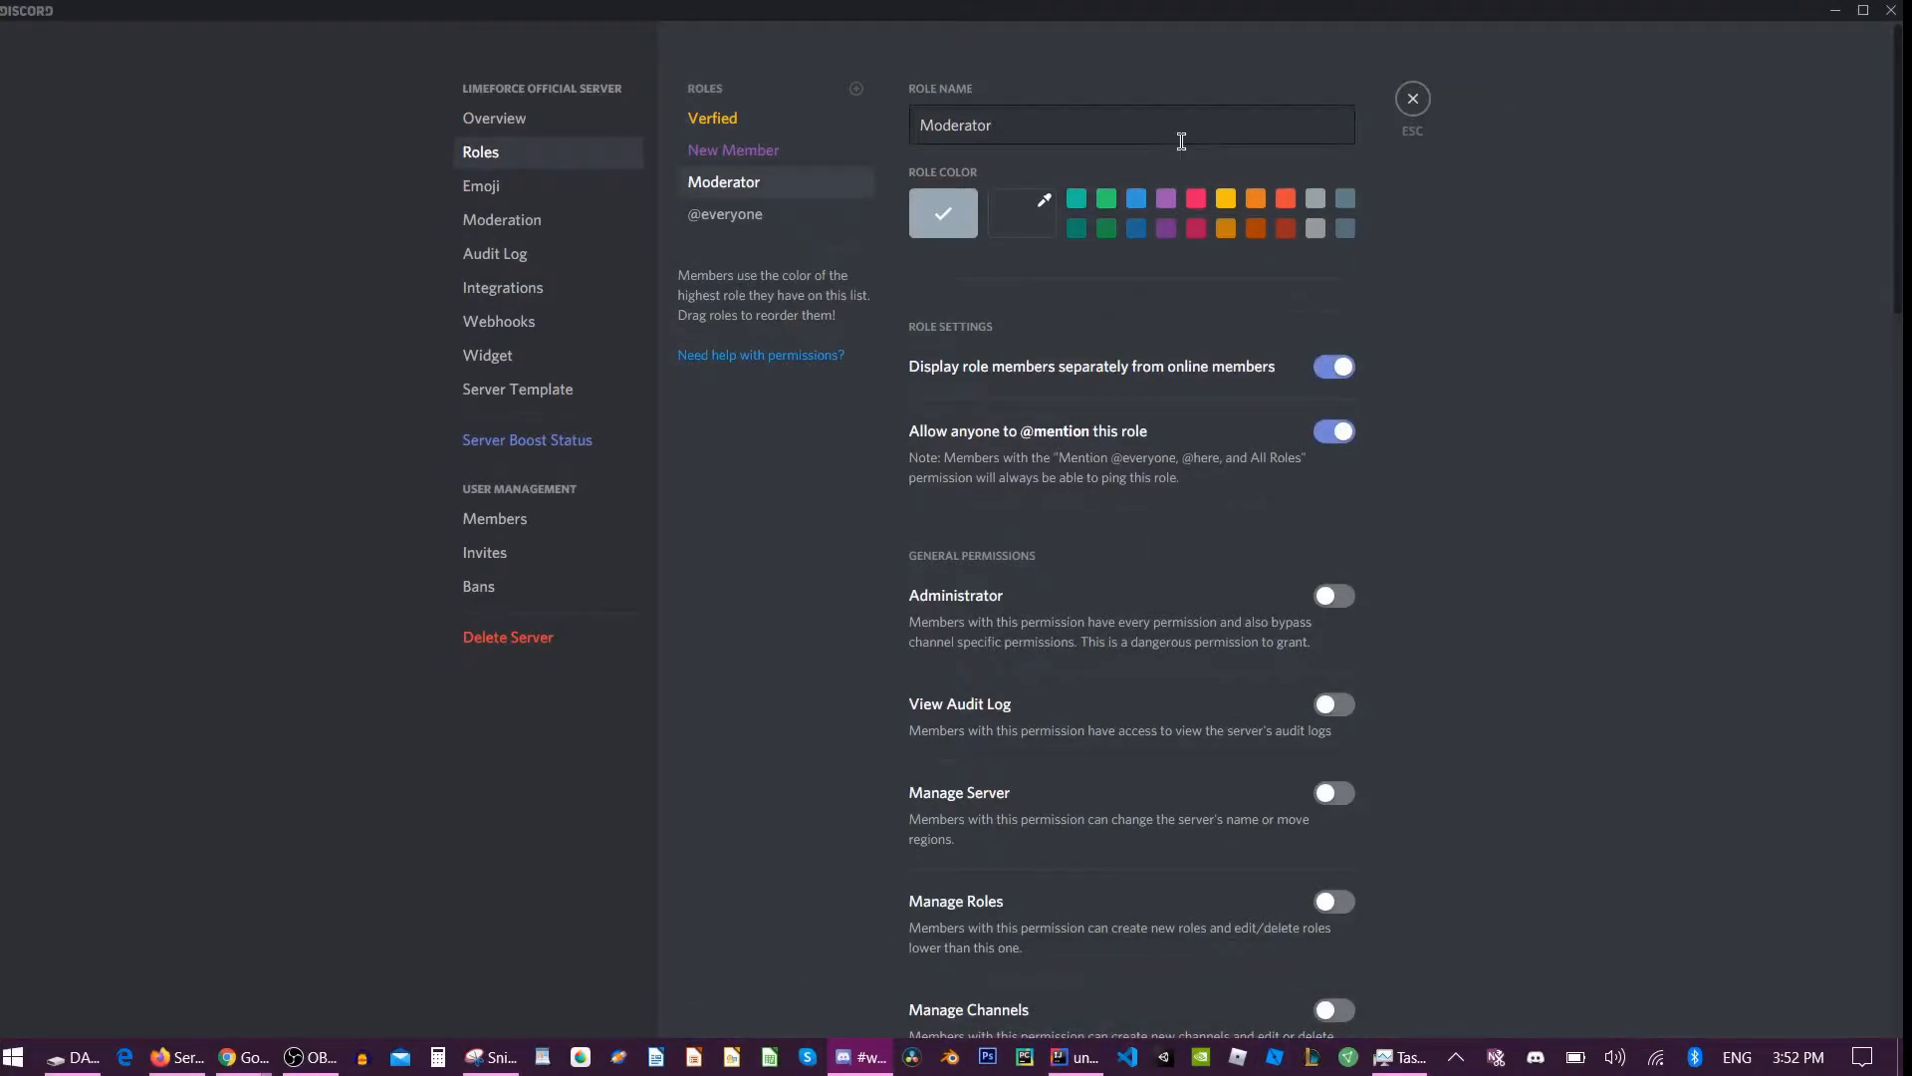
- Give the Moderator role the light teal color and place it first in the role order
{"action": "left_click", "coordinate": [1079, 199]}
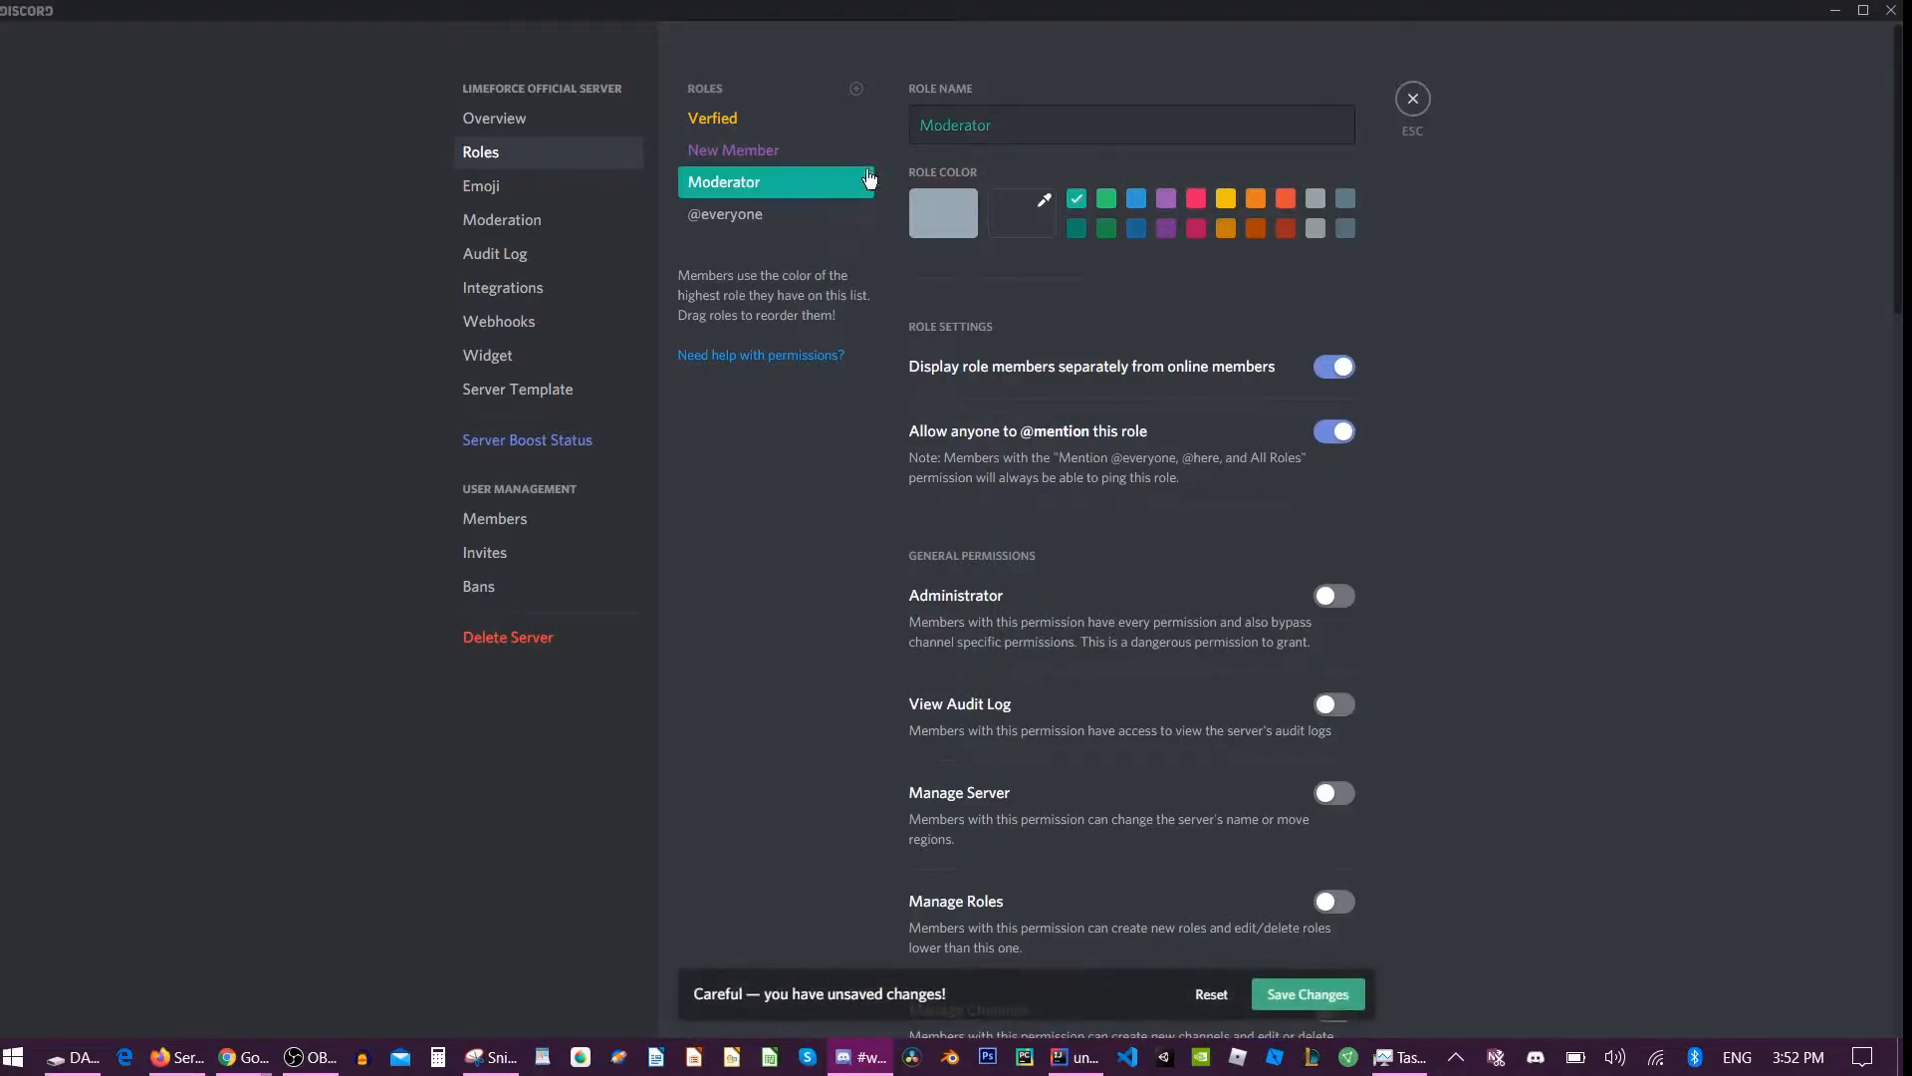
{"action": "left_click_drag", "start_coordinate": [852, 193], "coordinate": [811, 88]}
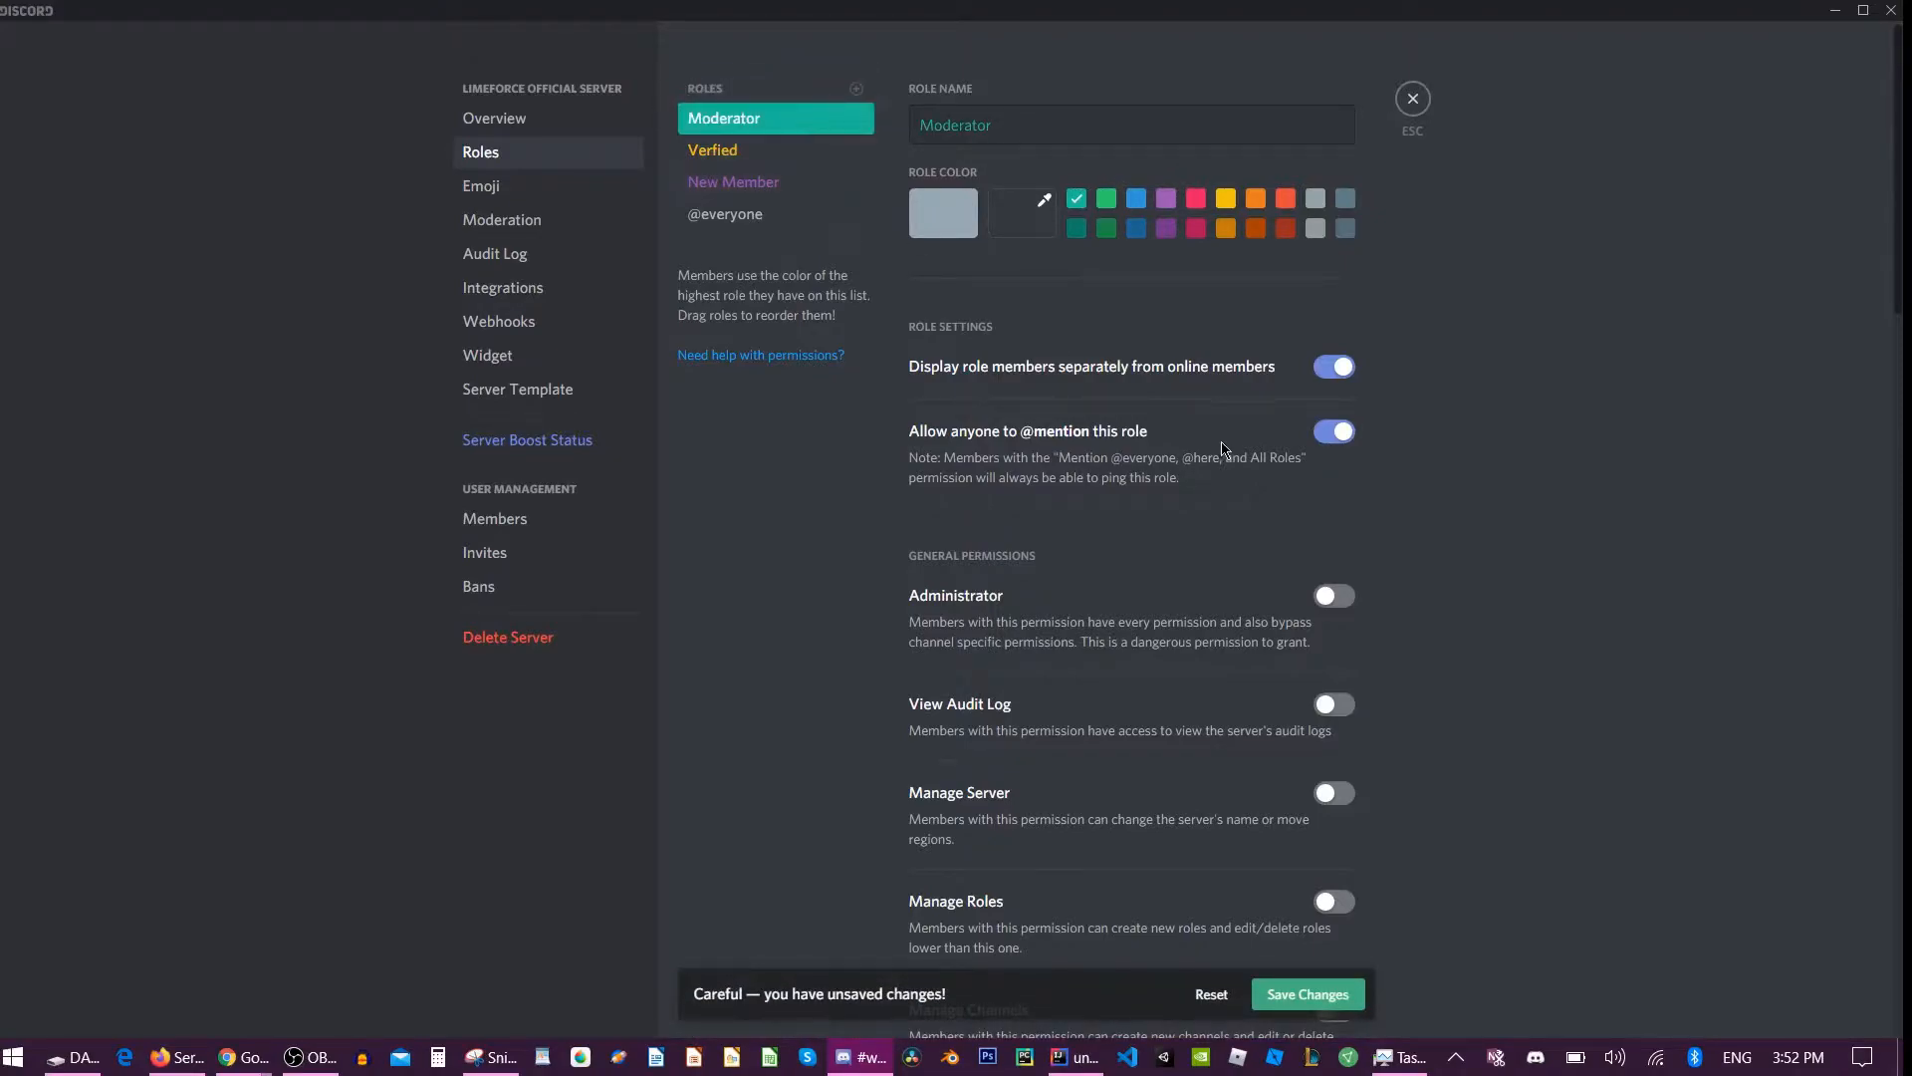
- Enable View Audit Log, Manage Channels, Kick Members and Ban Members for the Moderator role
{"action": "scroll", "coordinate": [1213, 363], "scroll_direction": "down", "scroll_amount": 1}
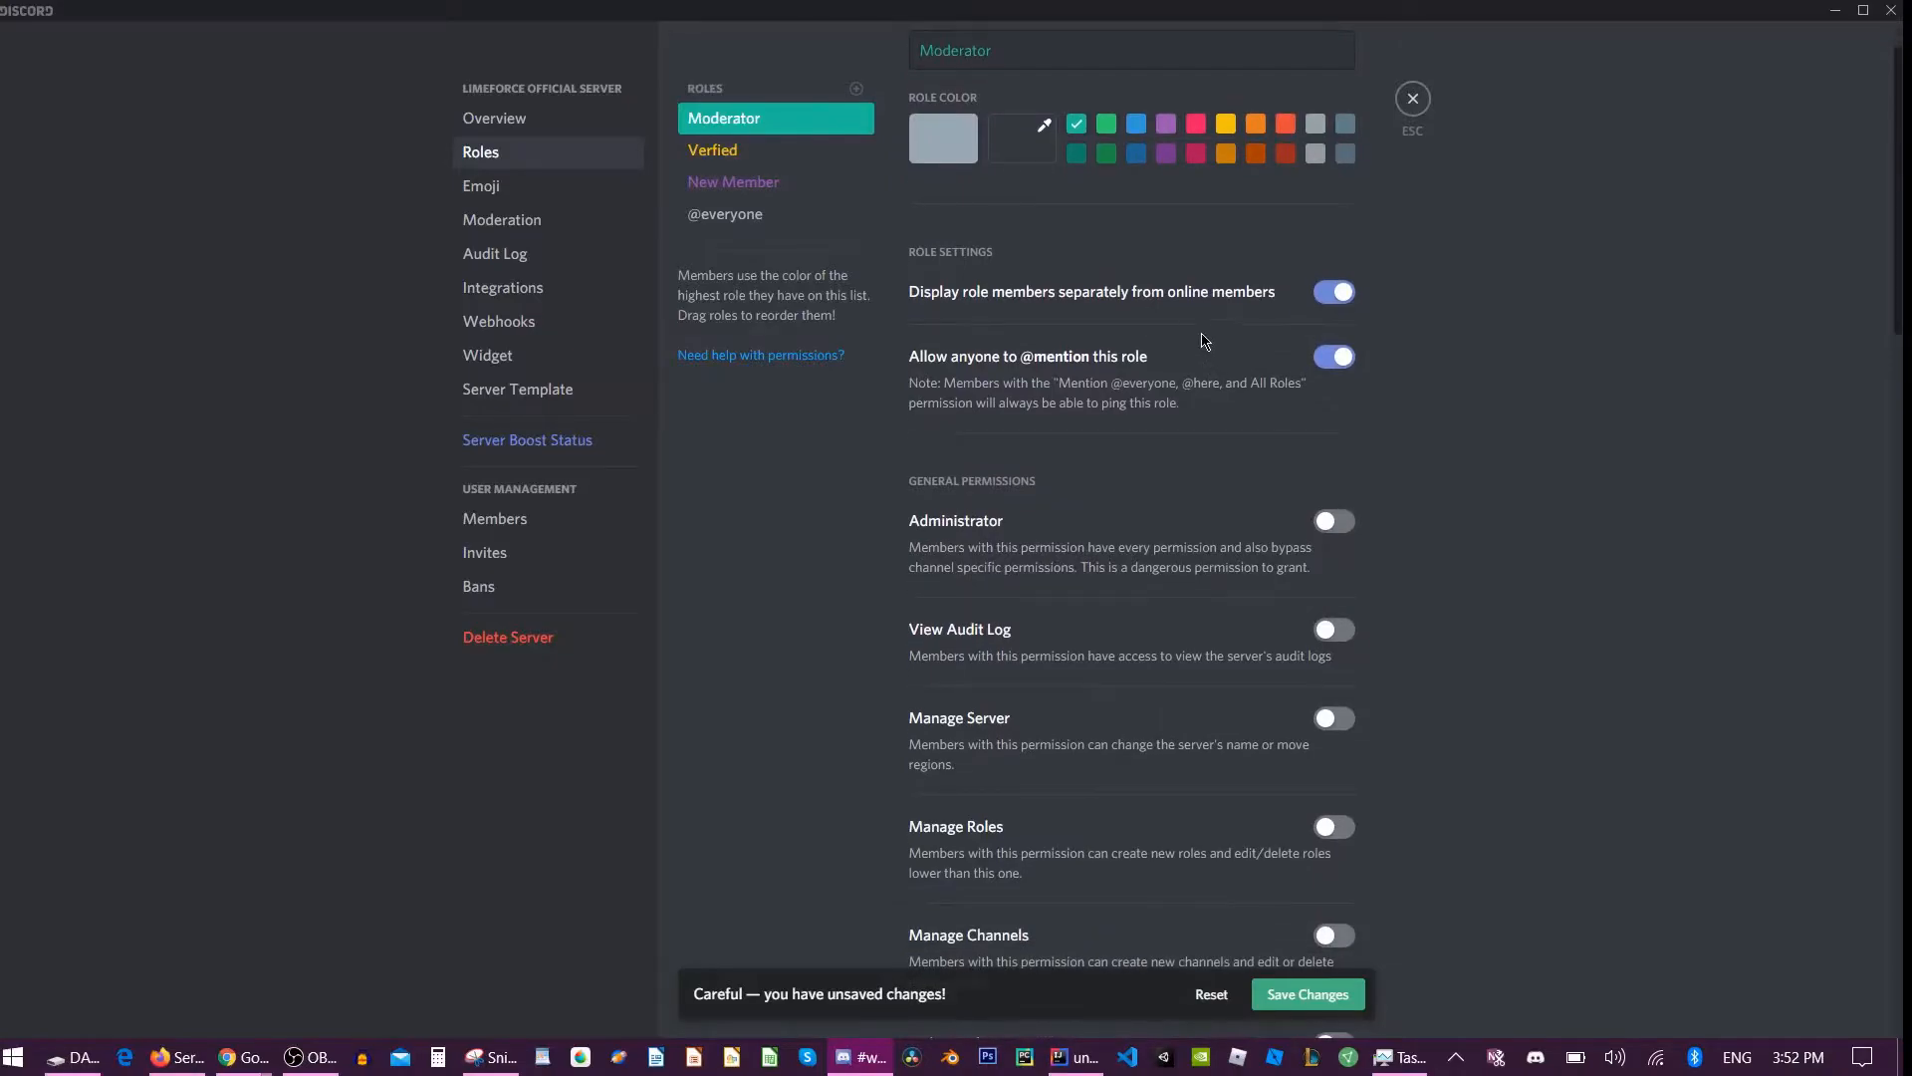
{"action": "scroll", "coordinate": [1207, 349], "scroll_direction": "down", "scroll_amount": 2}
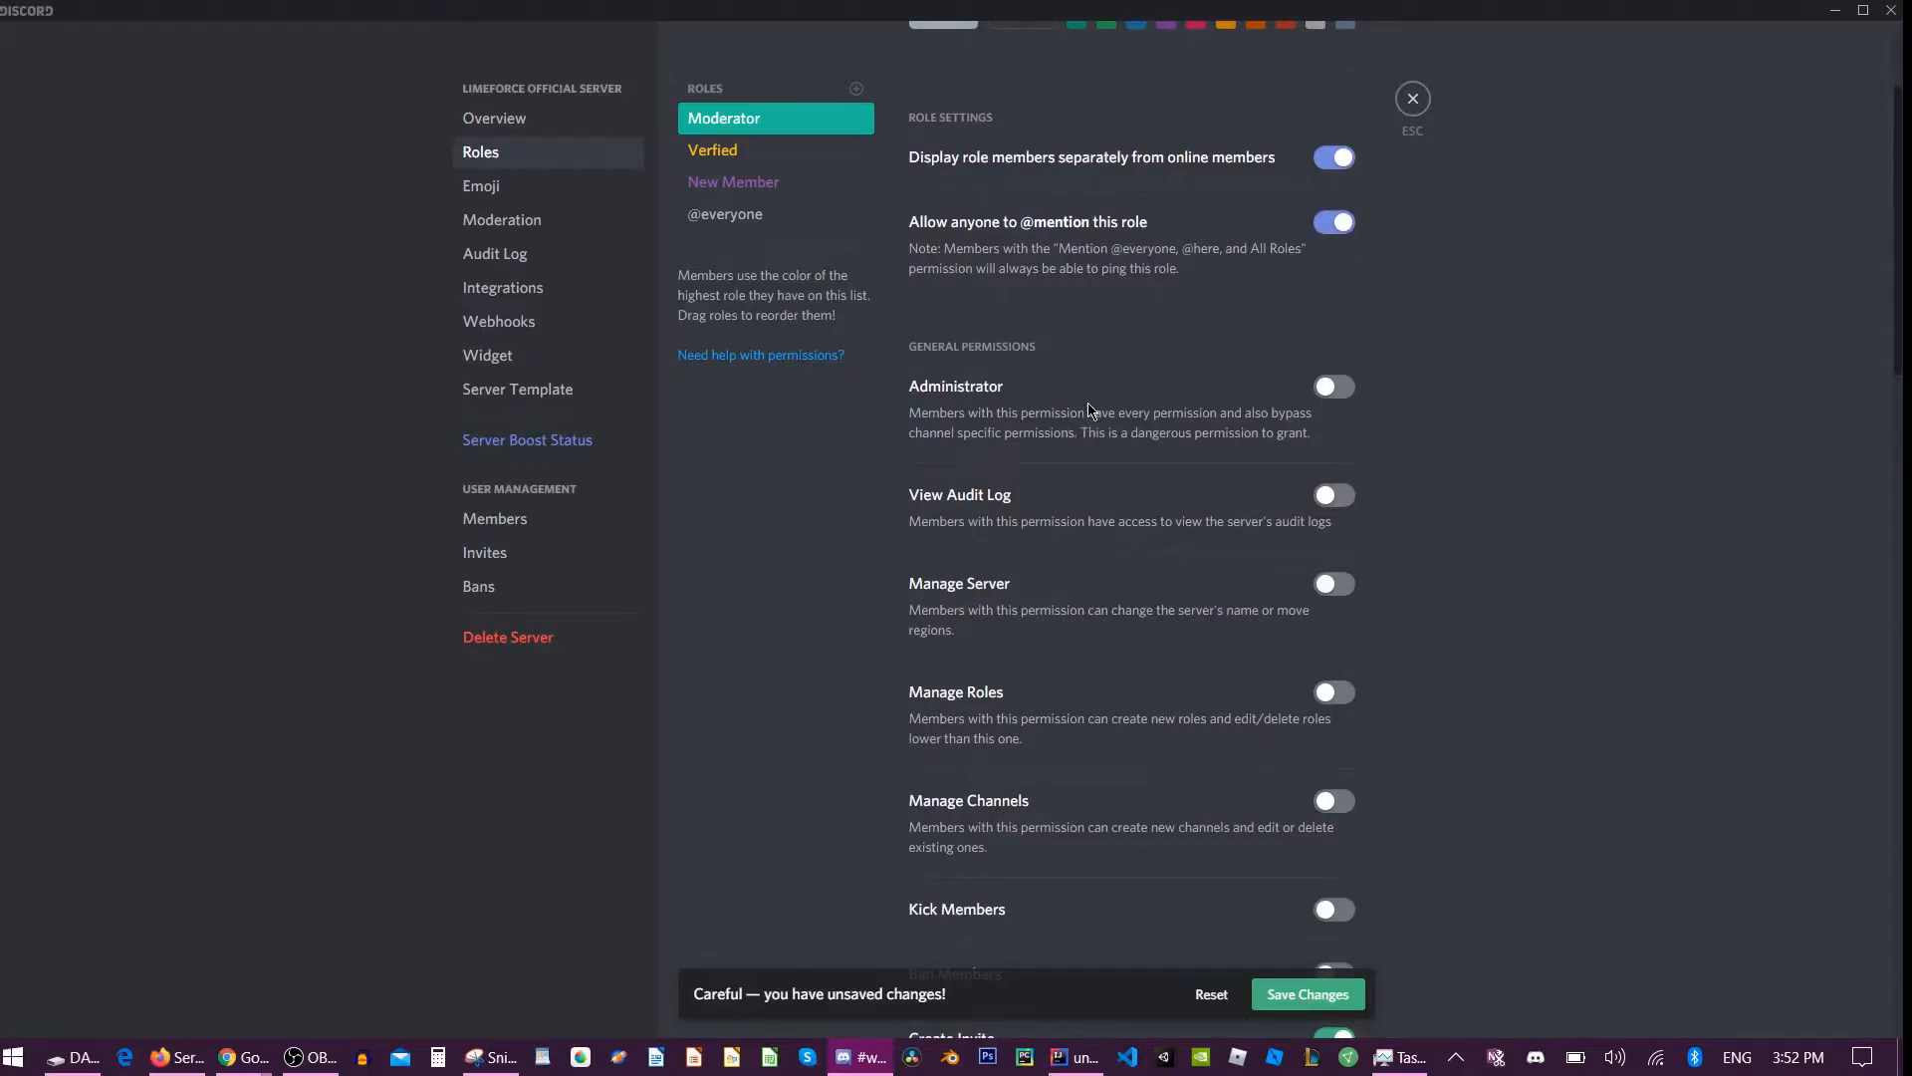
{"action": "left_click", "coordinate": [1331, 496]}
{"action": "scroll", "coordinate": [1161, 739], "scroll_direction": "down", "scroll_amount": 4}
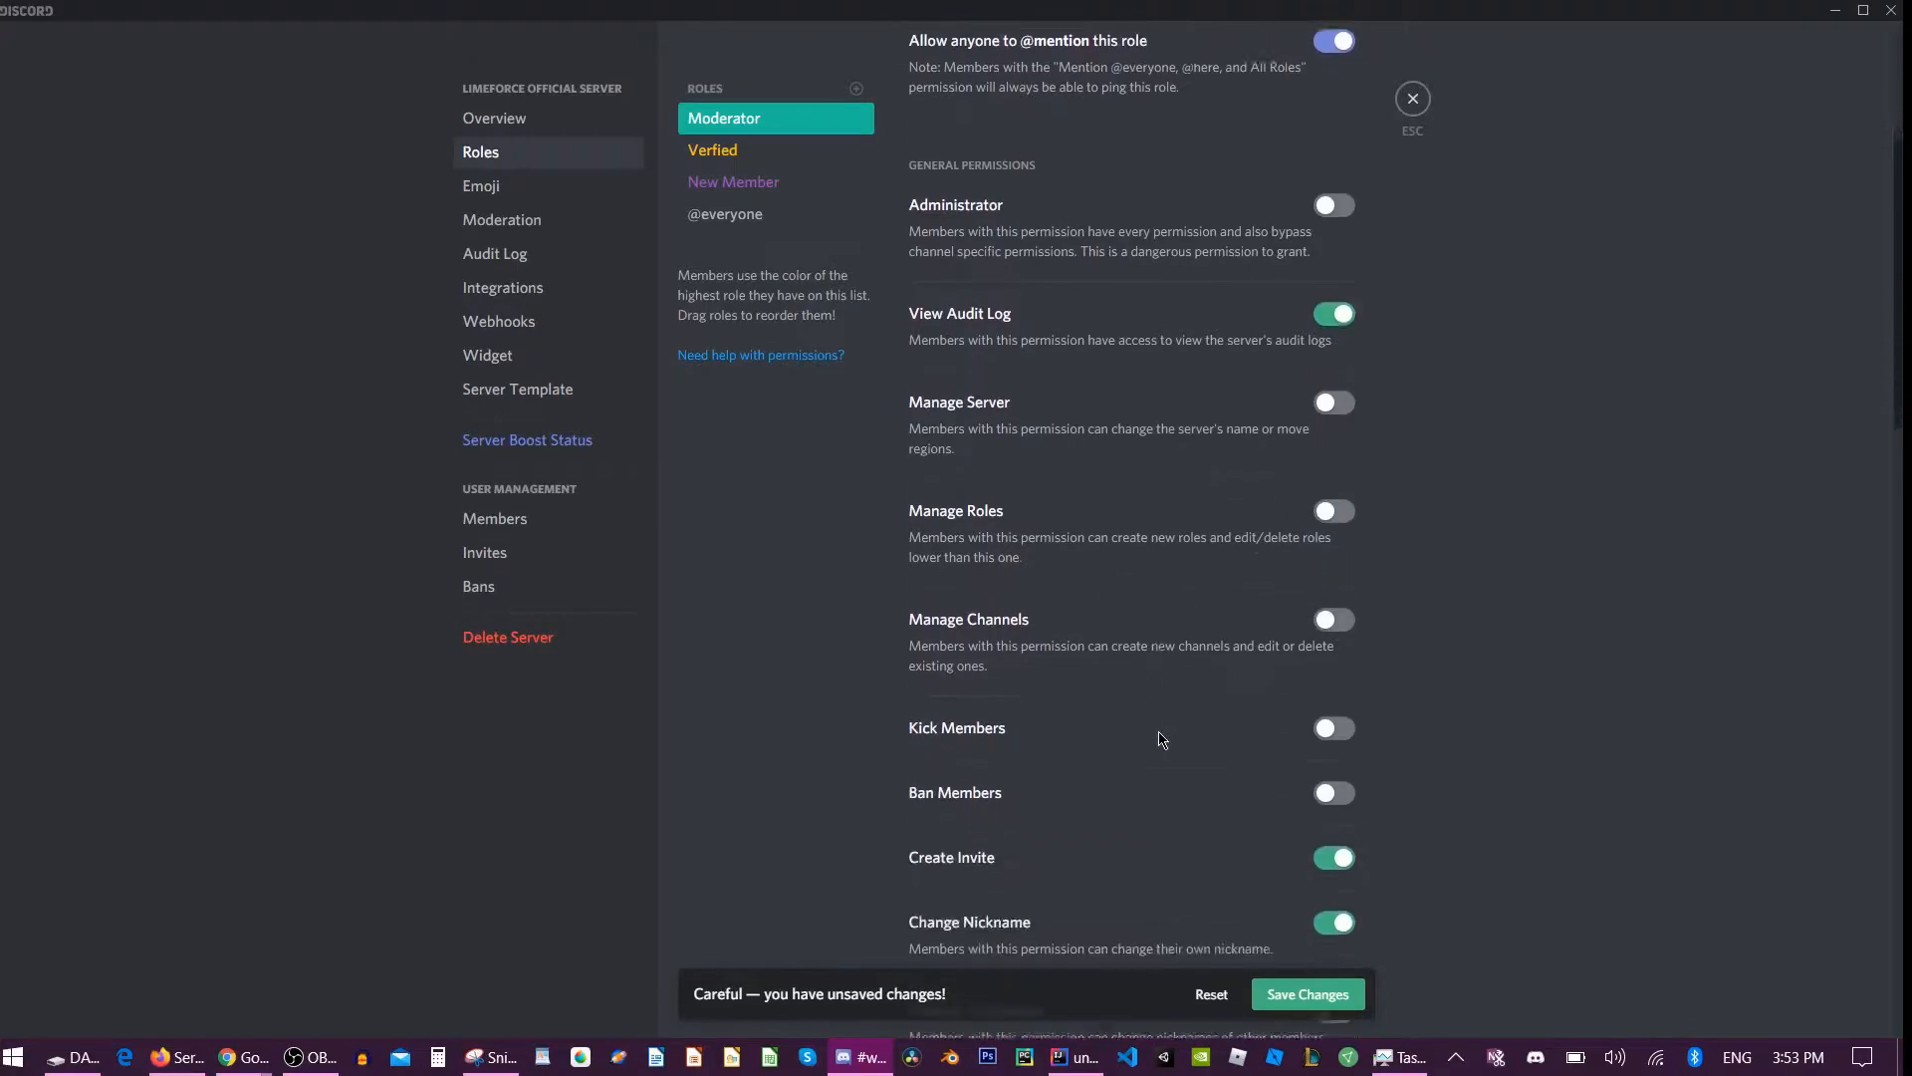
{"action": "left_click", "coordinate": [1335, 412]}
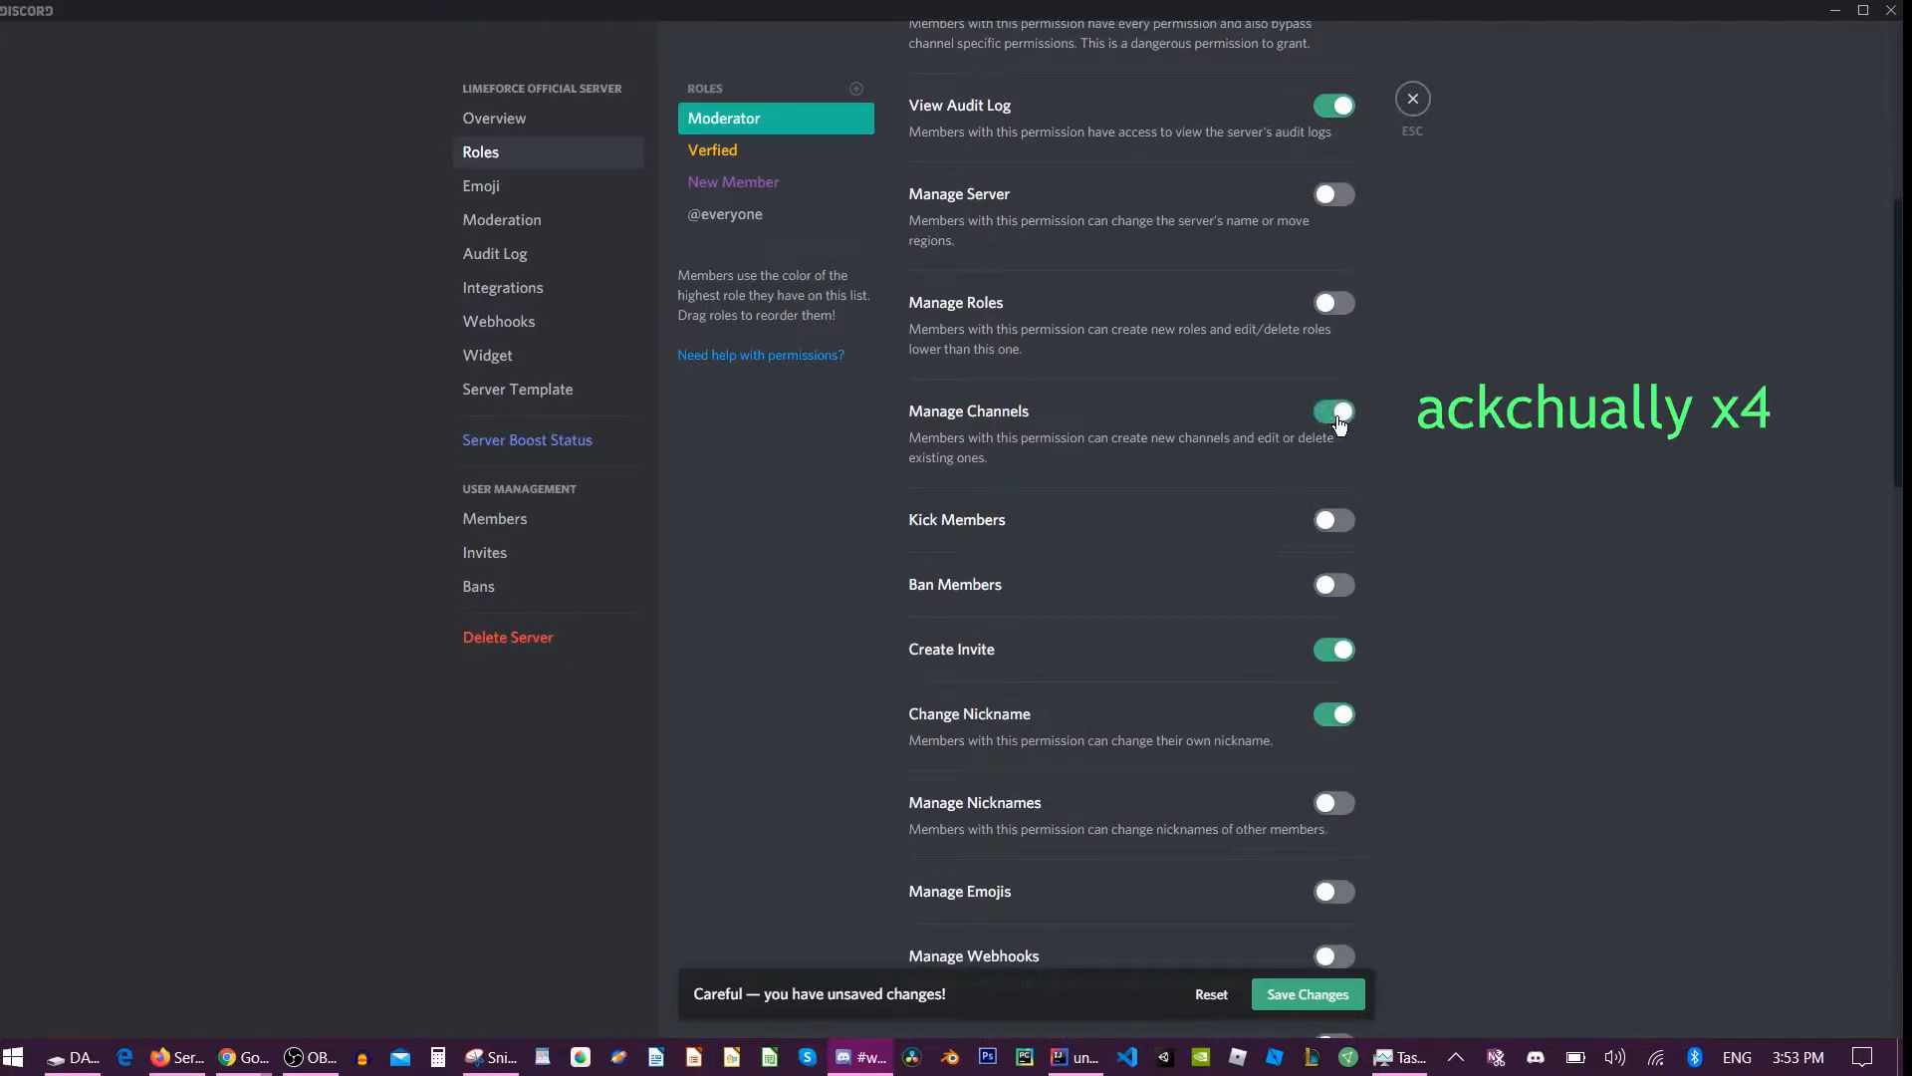
{"action": "left_click", "coordinate": [1332, 520]}
{"action": "left_click", "coordinate": [1337, 587]}
- Enable Manage Nicknames, Manage Emojis, Read Text Channels & See Voice Channels, Send Messages and Manage Messages for the Moderator role
{"action": "scroll", "coordinate": [1074, 653], "scroll_direction": "down", "scroll_amount": 2}
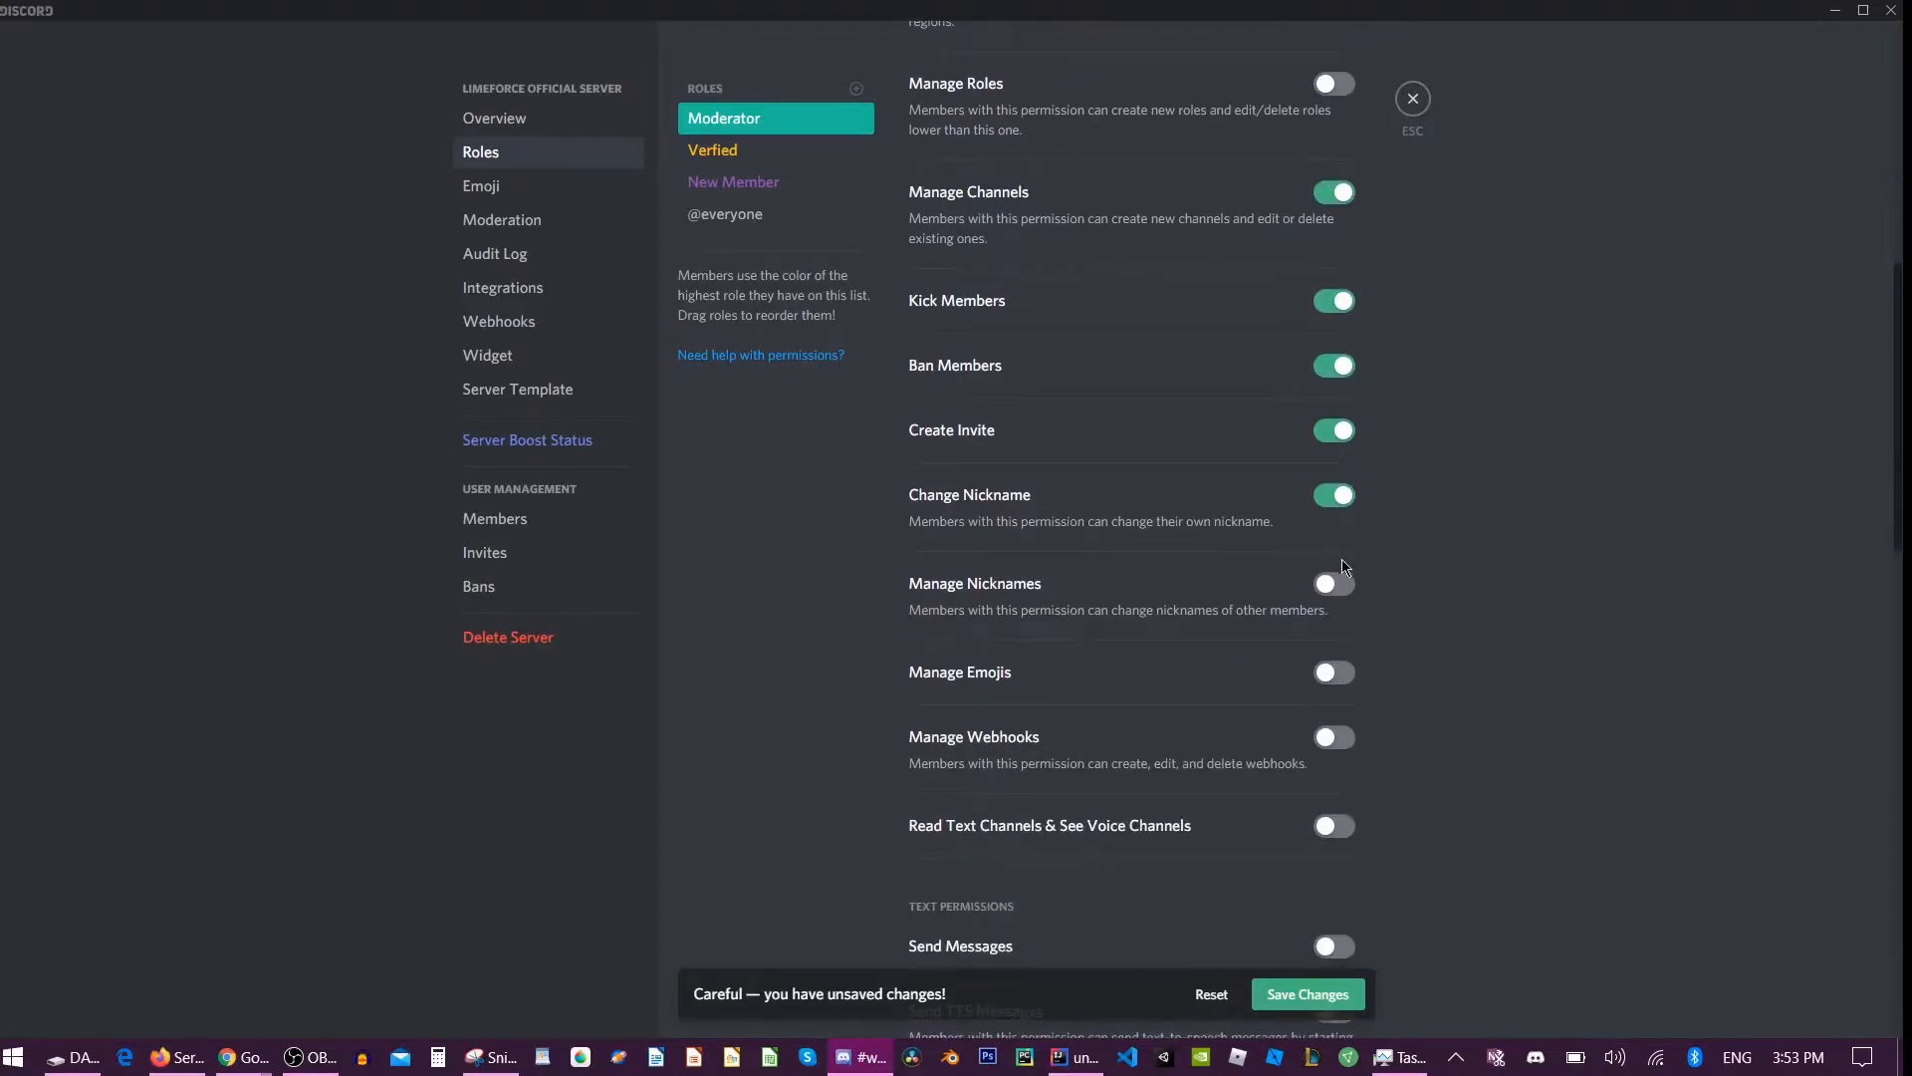
{"action": "left_click", "coordinate": [1332, 673]}
{"action": "scroll", "coordinate": [1232, 669], "scroll_direction": "down", "scroll_amount": 2}
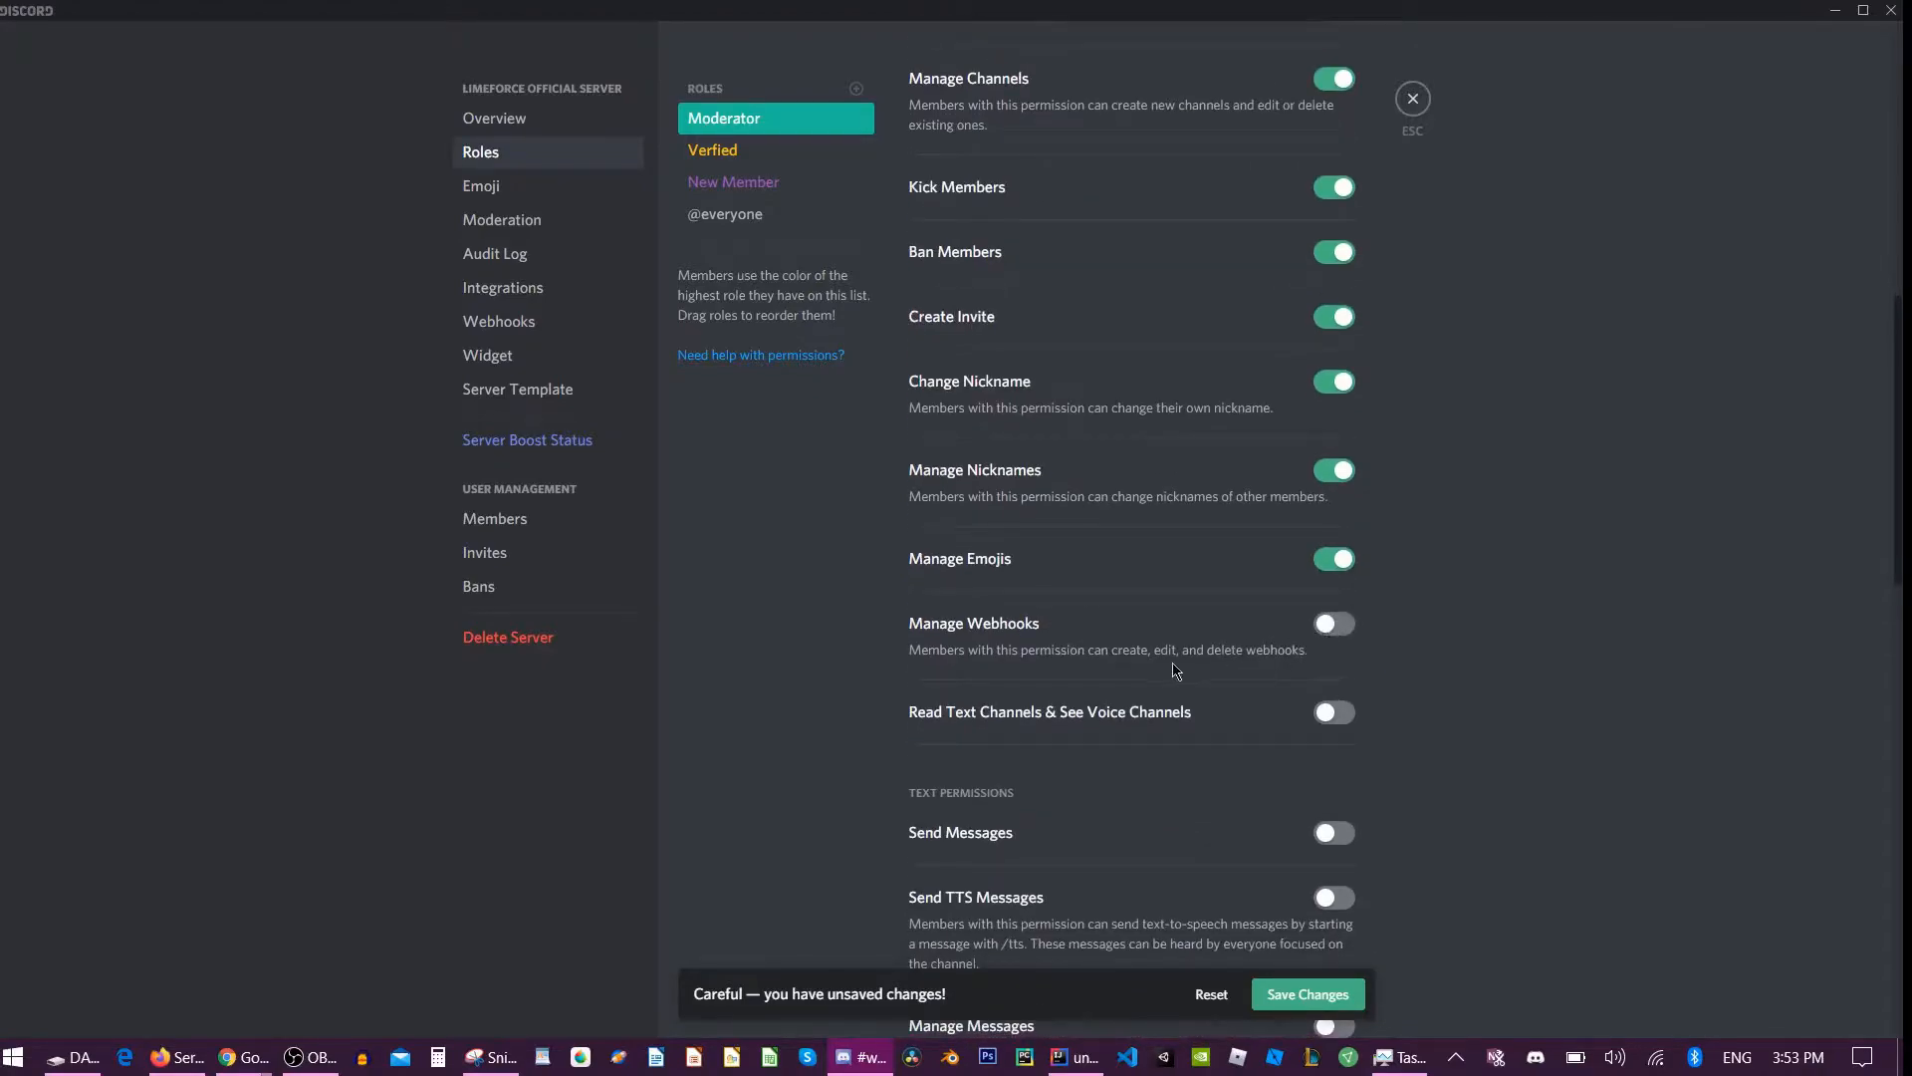
{"action": "scroll", "coordinate": [1309, 588], "scroll_direction": "down", "scroll_amount": 2}
{"action": "left_click", "coordinate": [1331, 562]}
{"action": "left_click", "coordinate": [1335, 684]}
{"action": "scroll", "coordinate": [1124, 715], "scroll_direction": "down", "scroll_amount": 2}
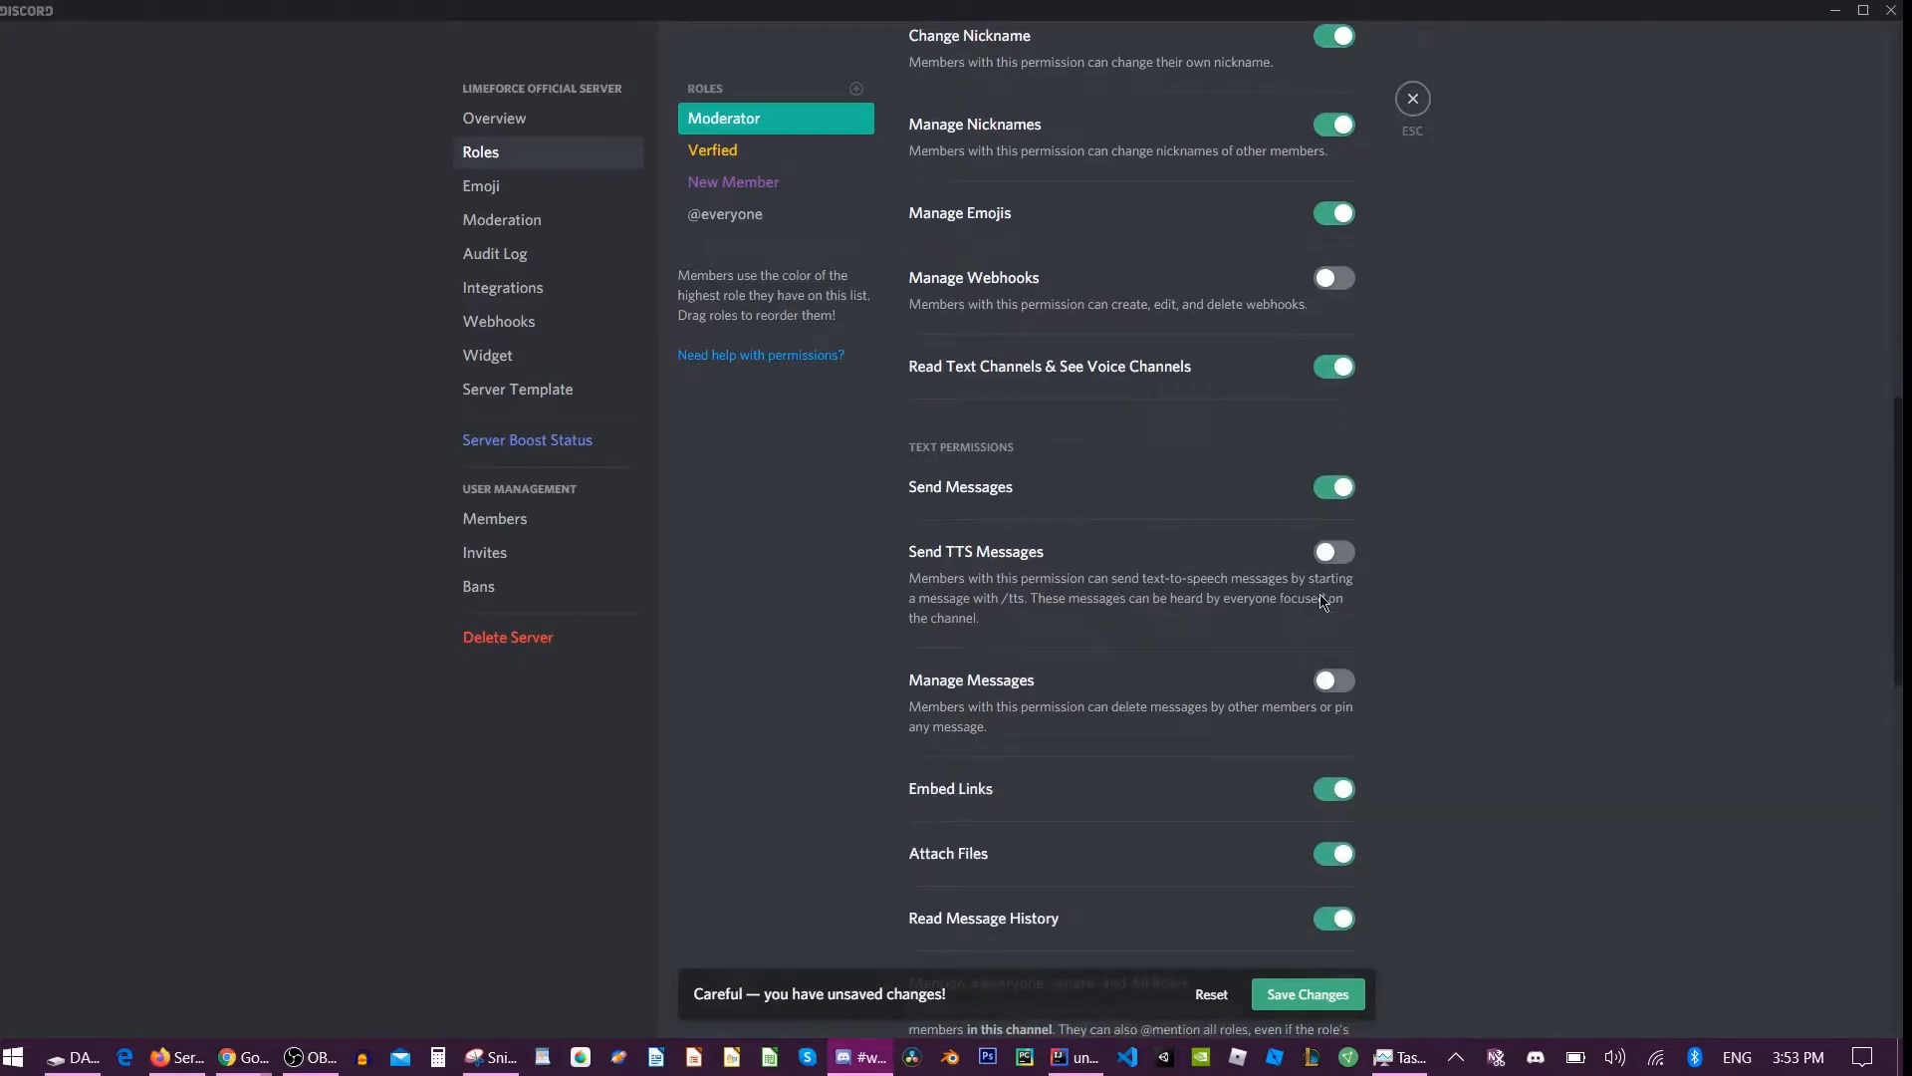
{"action": "left_click", "coordinate": [1332, 681]}
- Enable Connect, Mute Members, Deafen Members, Move Members and Priority Speaker for the Moderator role and save the changes
{"action": "scroll", "coordinate": [1029, 745], "scroll_direction": "down", "scroll_amount": 2}
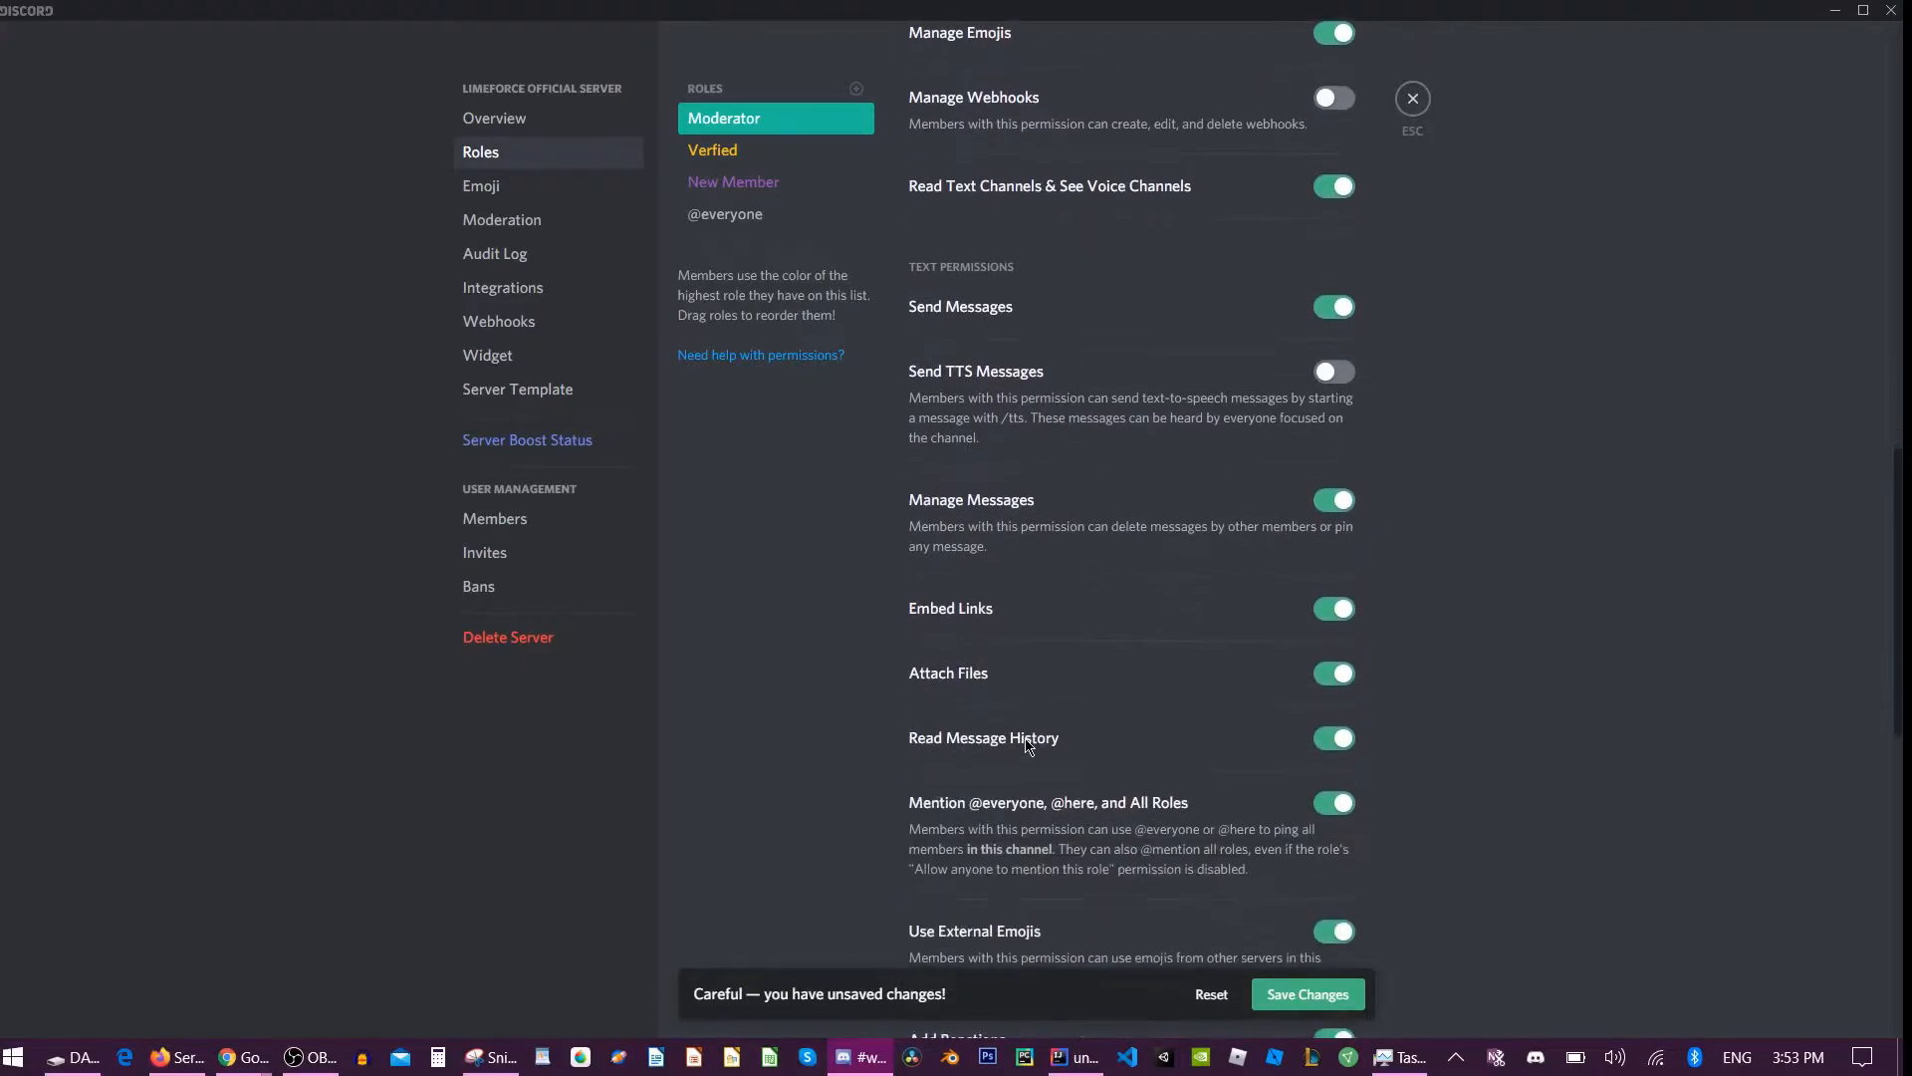
{"action": "scroll", "coordinate": [1077, 722], "scroll_direction": "down", "scroll_amount": 2}
{"action": "scroll", "coordinate": [1235, 652], "scroll_direction": "down", "scroll_amount": 2}
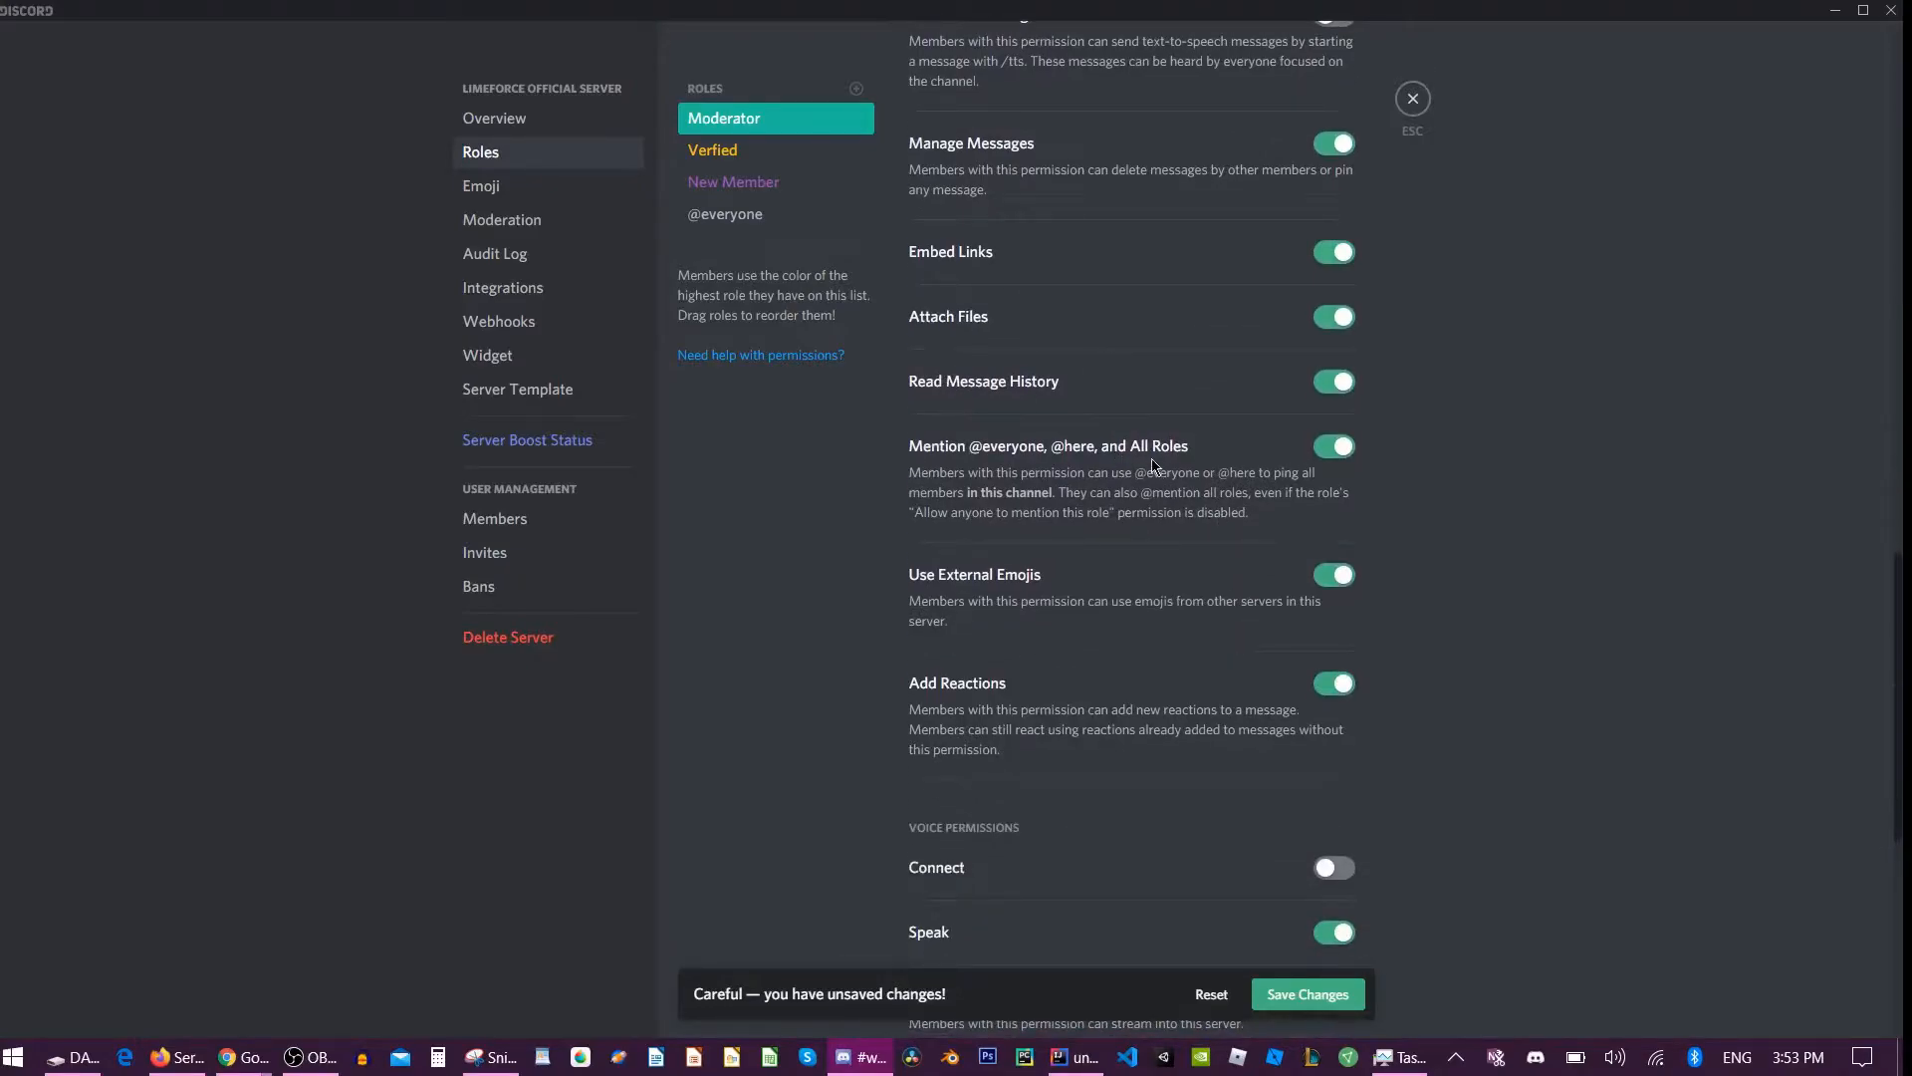
{"action": "left_click", "coordinate": [1336, 868]}
{"action": "scroll", "coordinate": [935, 623], "scroll_direction": "down", "scroll_amount": 3}
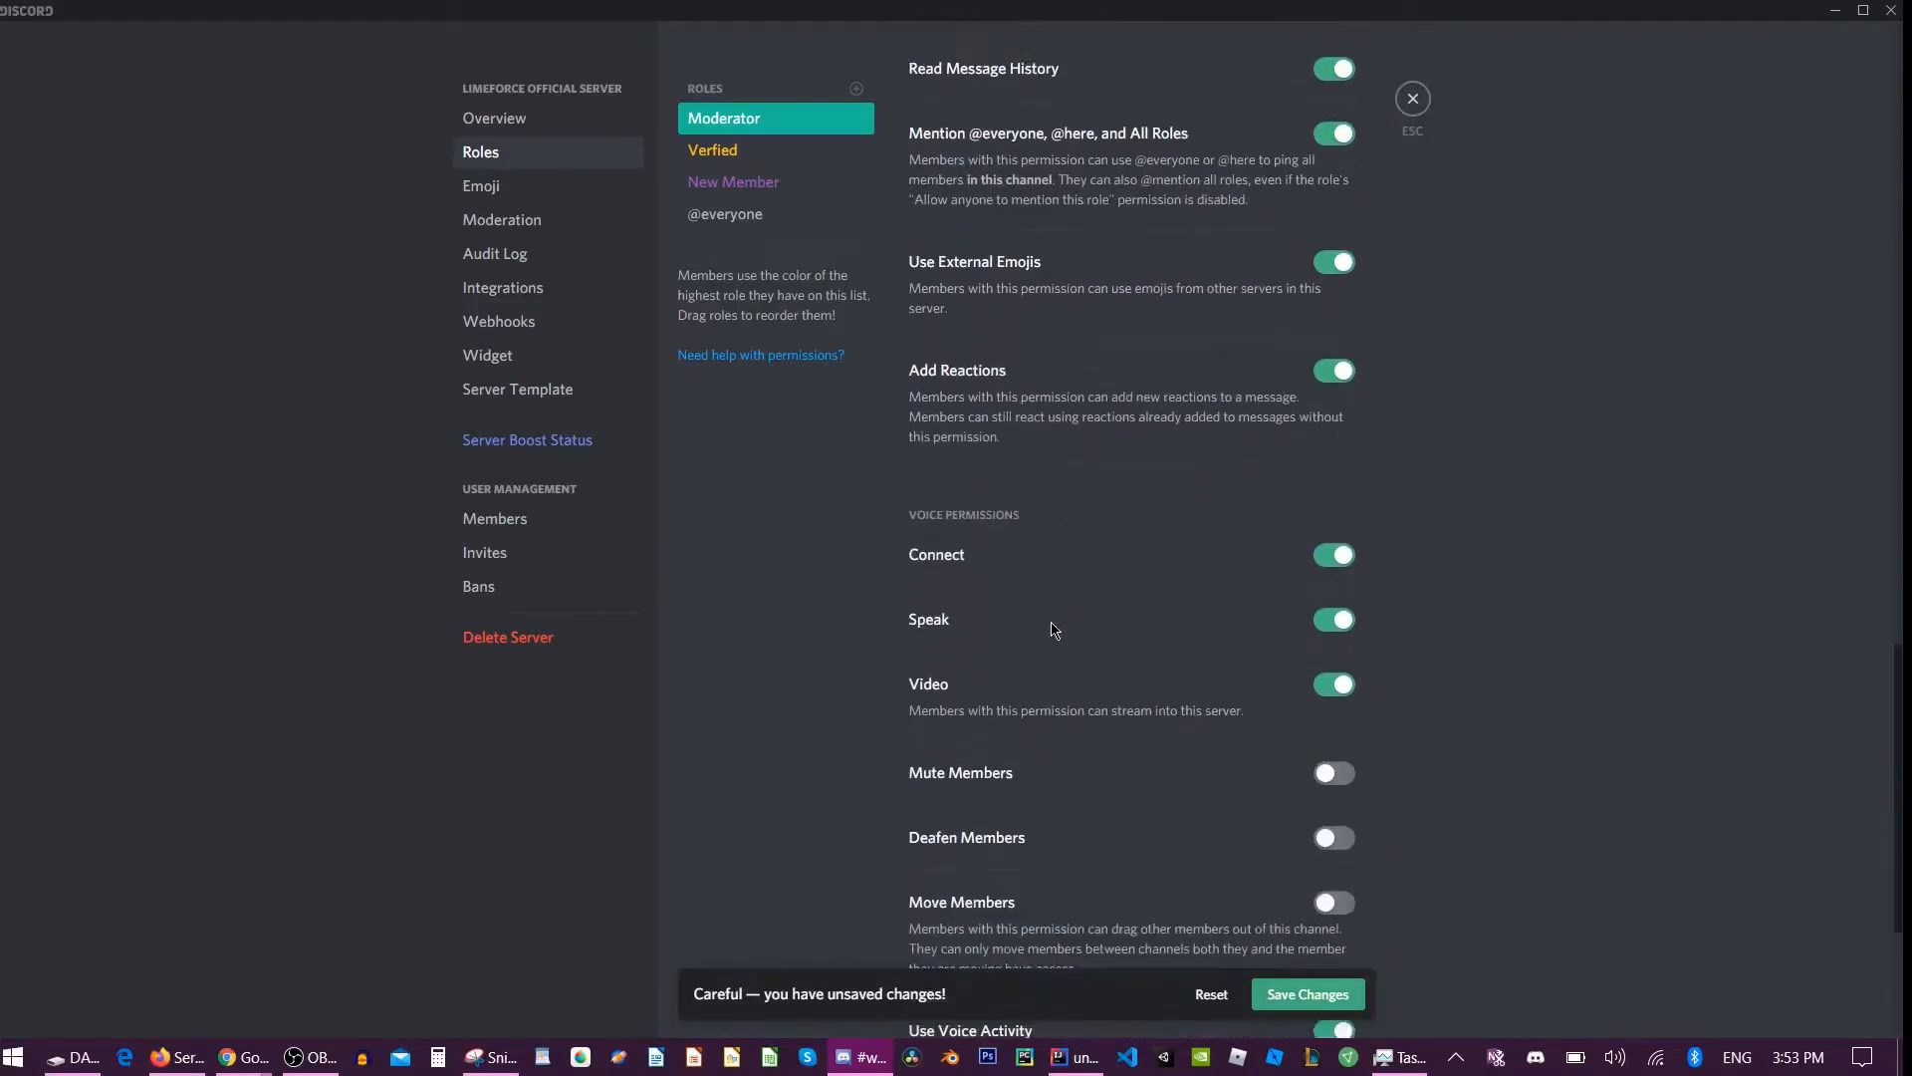
{"action": "scroll", "coordinate": [1146, 687], "scroll_direction": "down", "scroll_amount": 1}
{"action": "left_click", "coordinate": [1329, 670]}
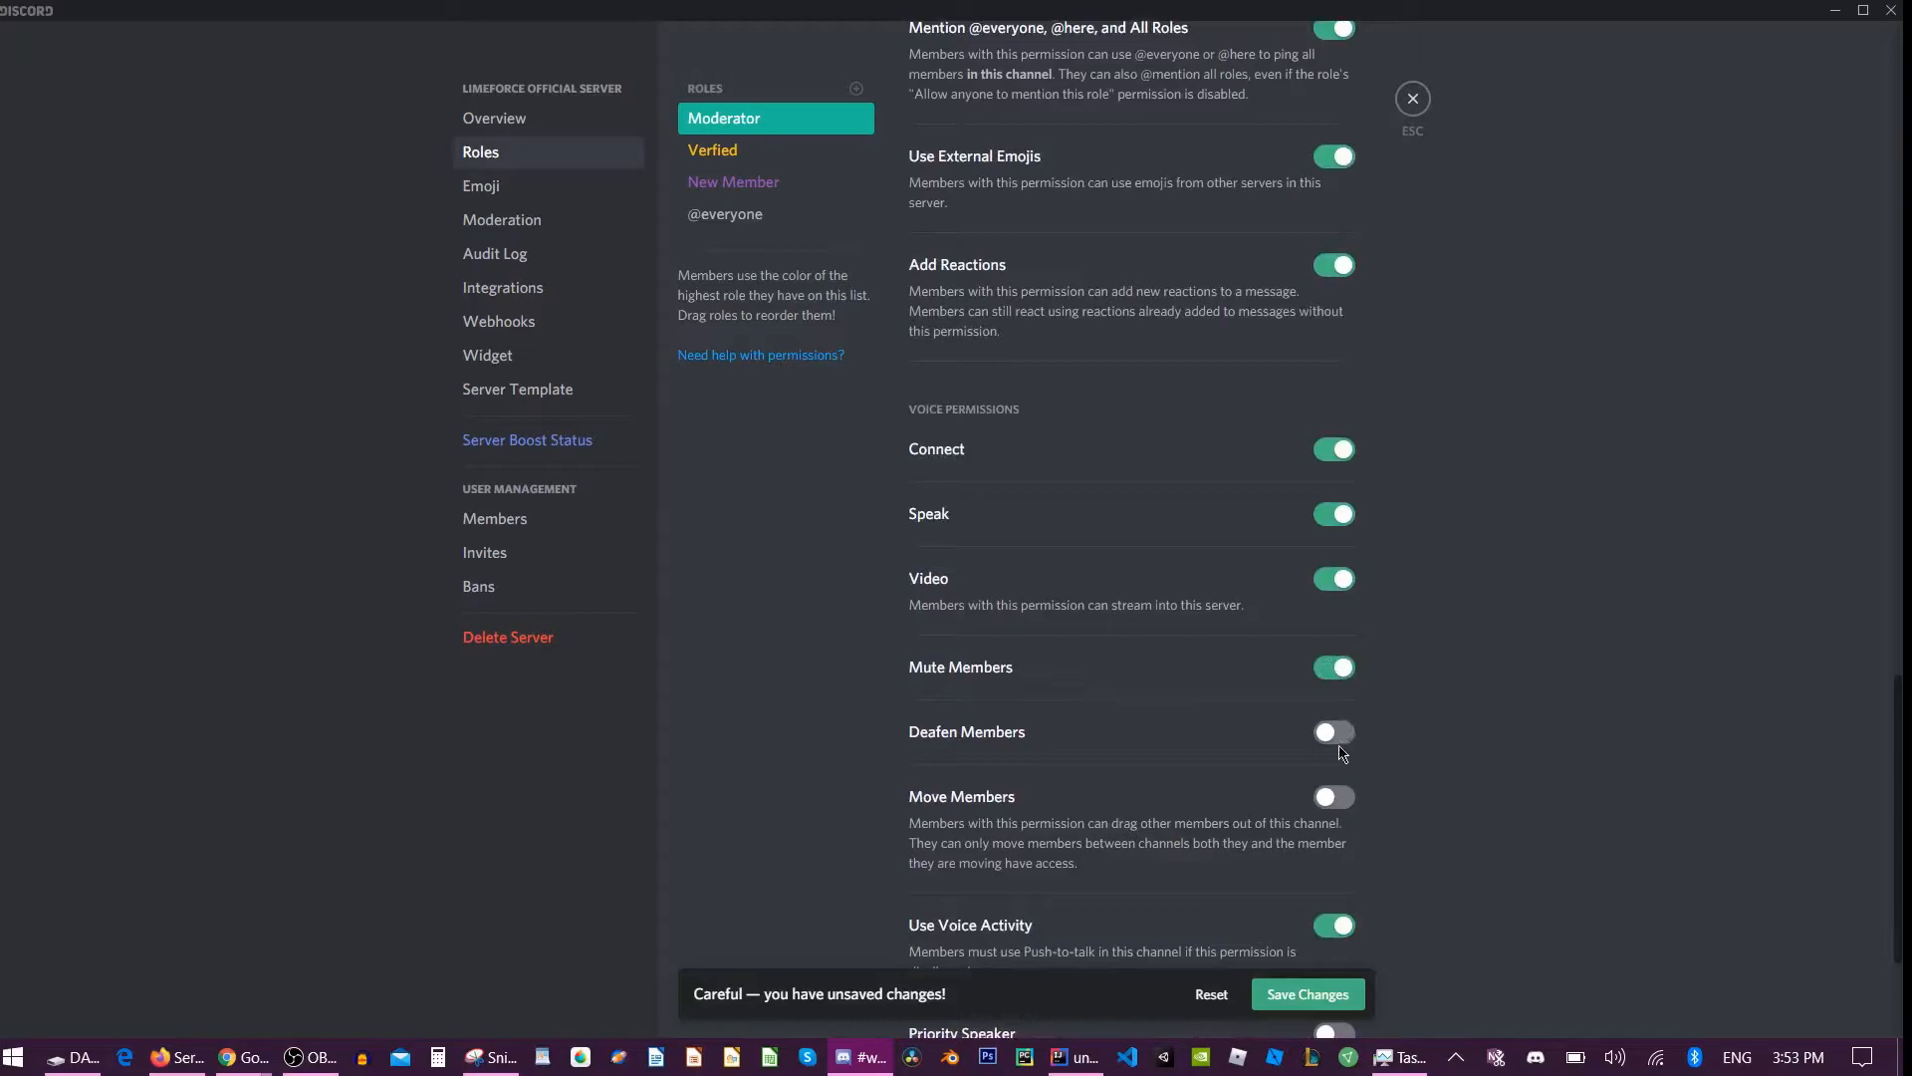
{"action": "left_click", "coordinate": [1330, 798]}
{"action": "left_click", "coordinate": [1330, 736]}
{"action": "scroll", "coordinate": [994, 672], "scroll_direction": "down", "scroll_amount": 3}
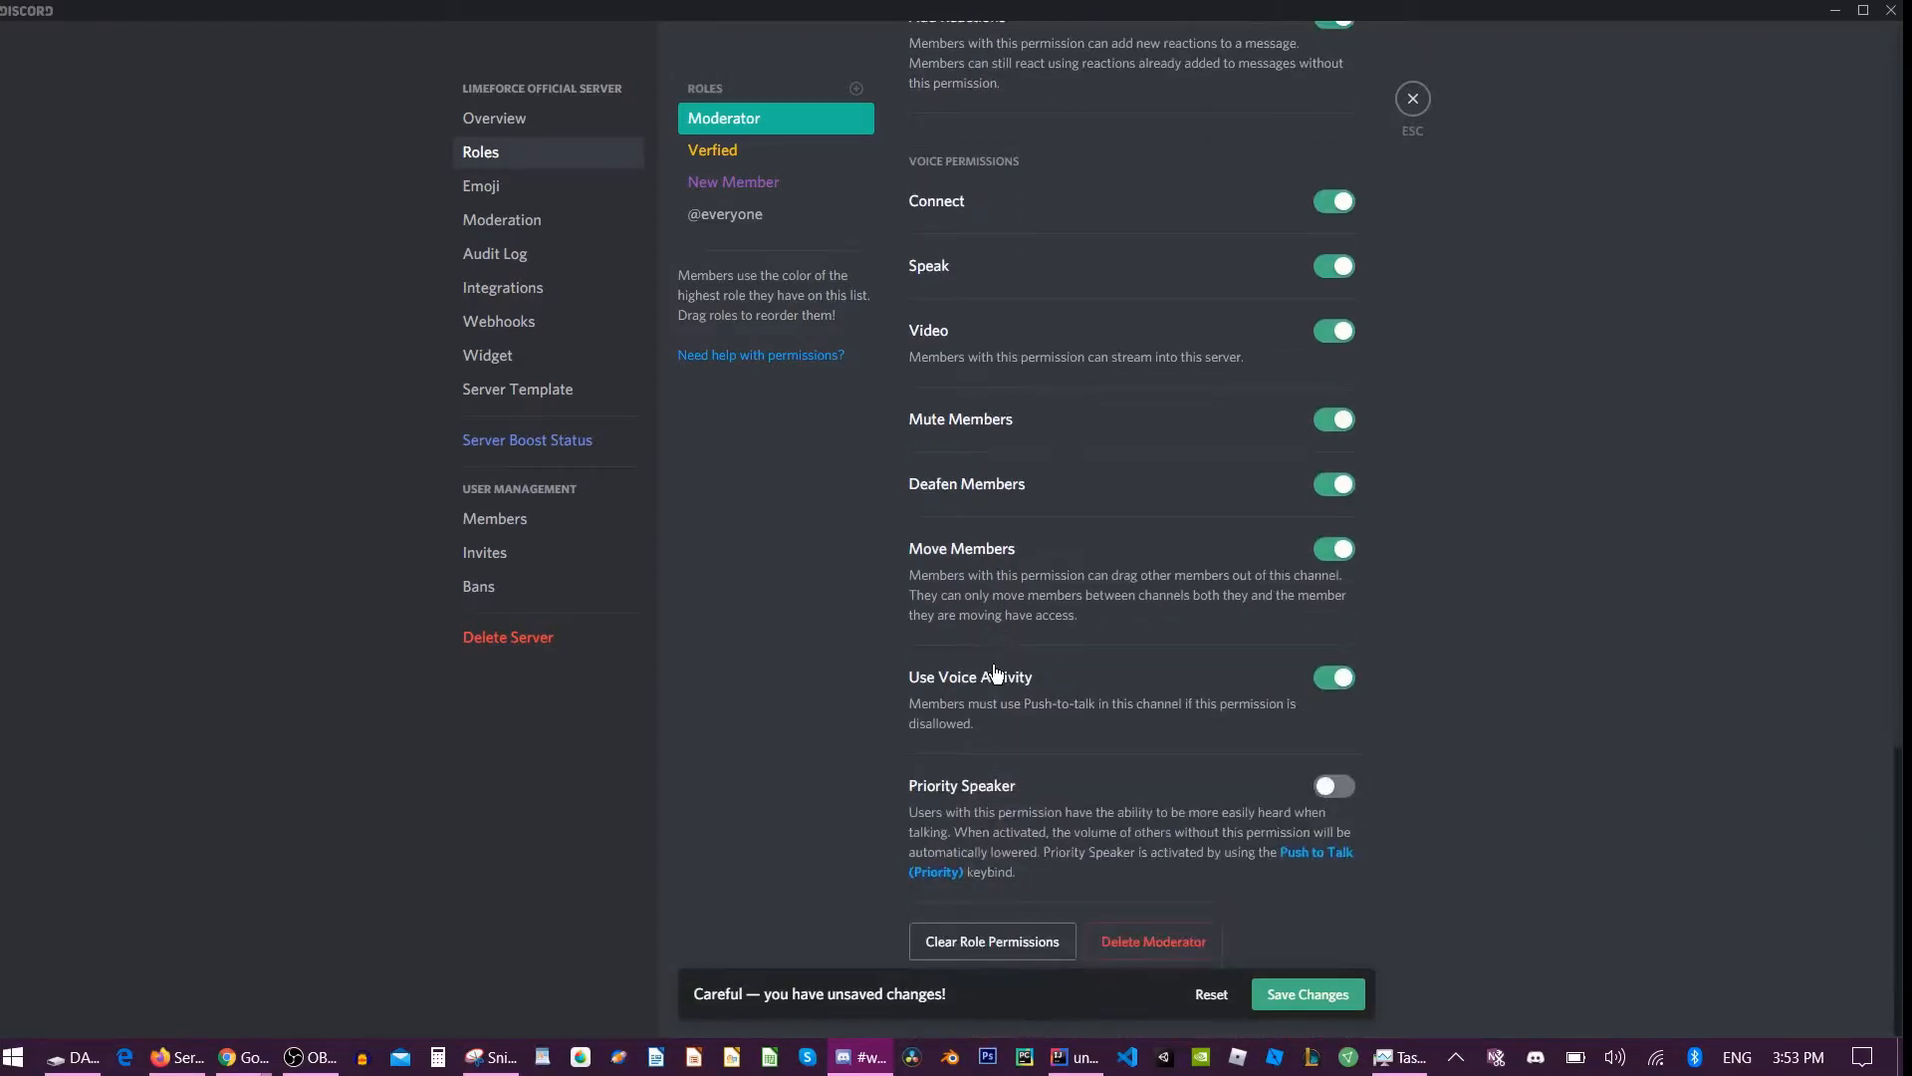
{"action": "left_click", "coordinate": [1333, 786]}
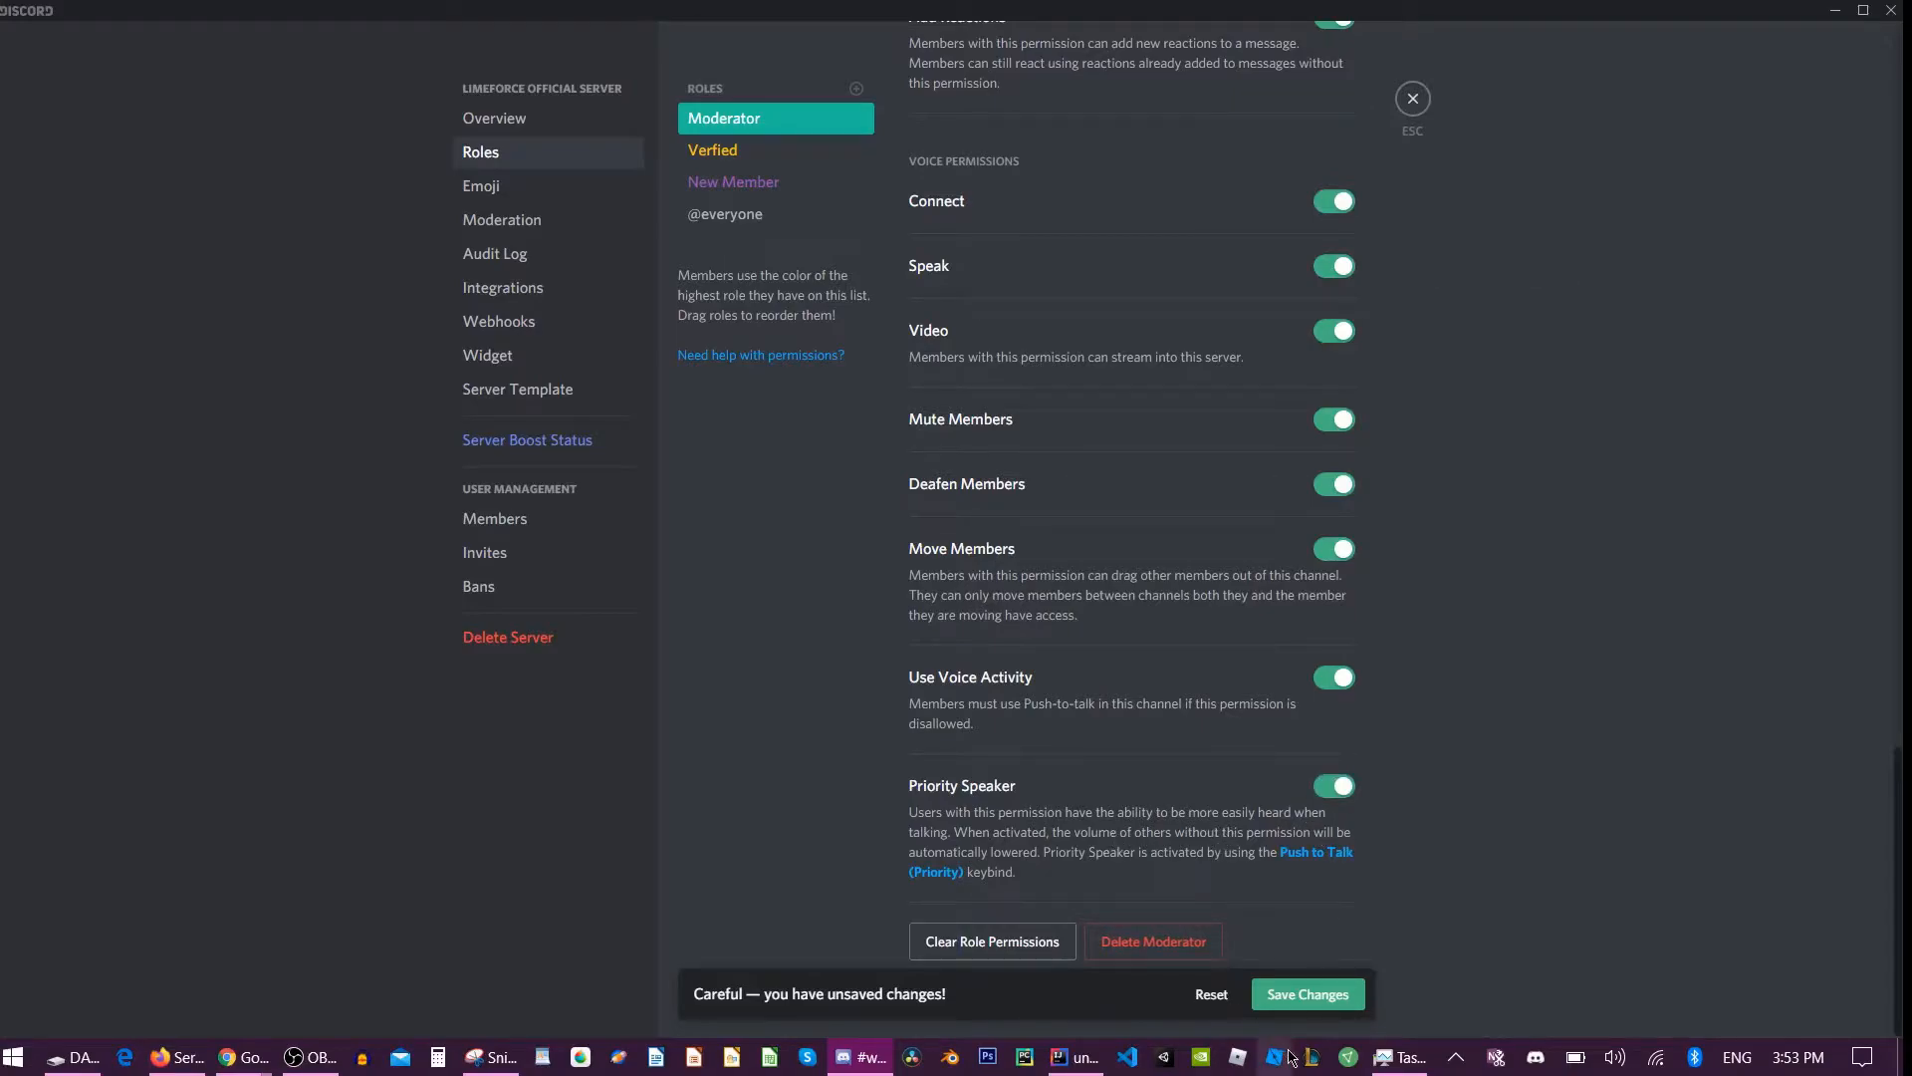
{"action": "left_click", "coordinate": [1299, 996]}
{"action": "left_click", "coordinate": [793, 188]}
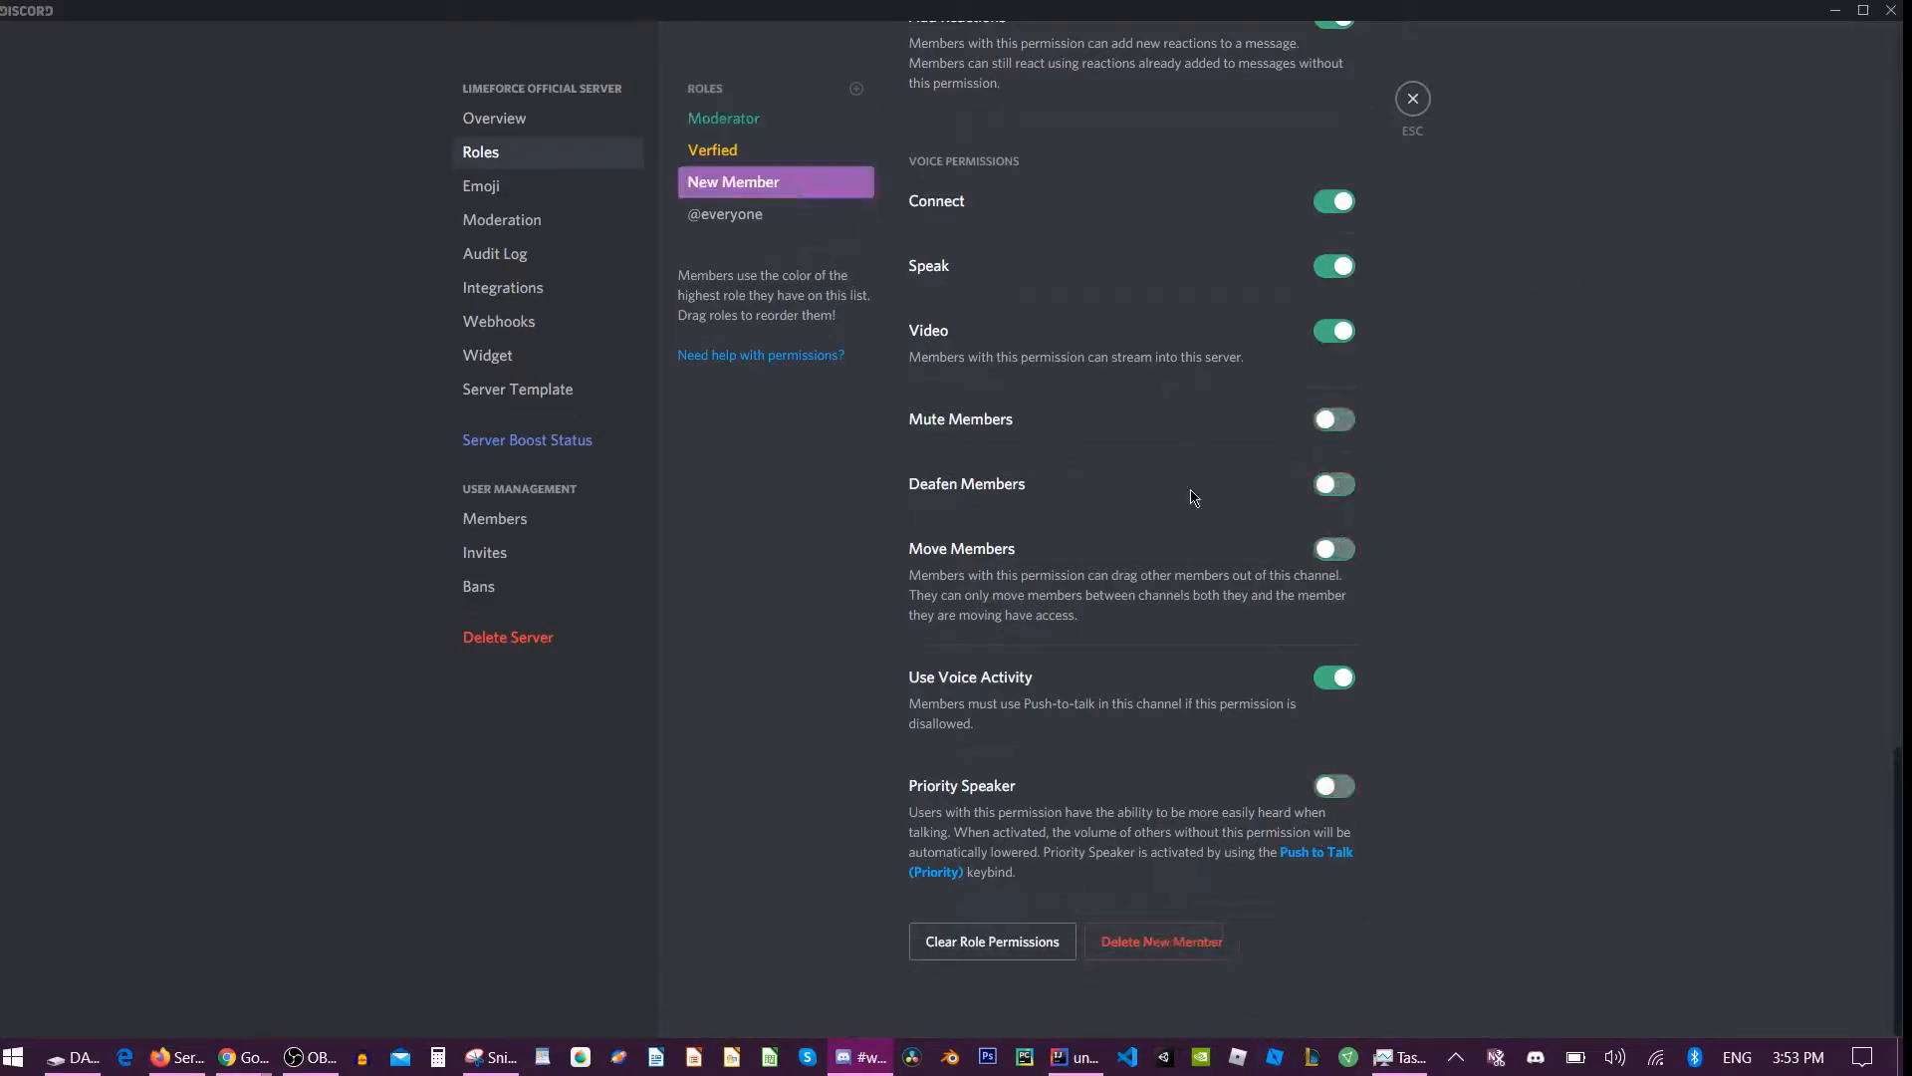
{"action": "scroll", "coordinate": [1191, 450], "scroll_direction": "up", "scroll_amount": 6}
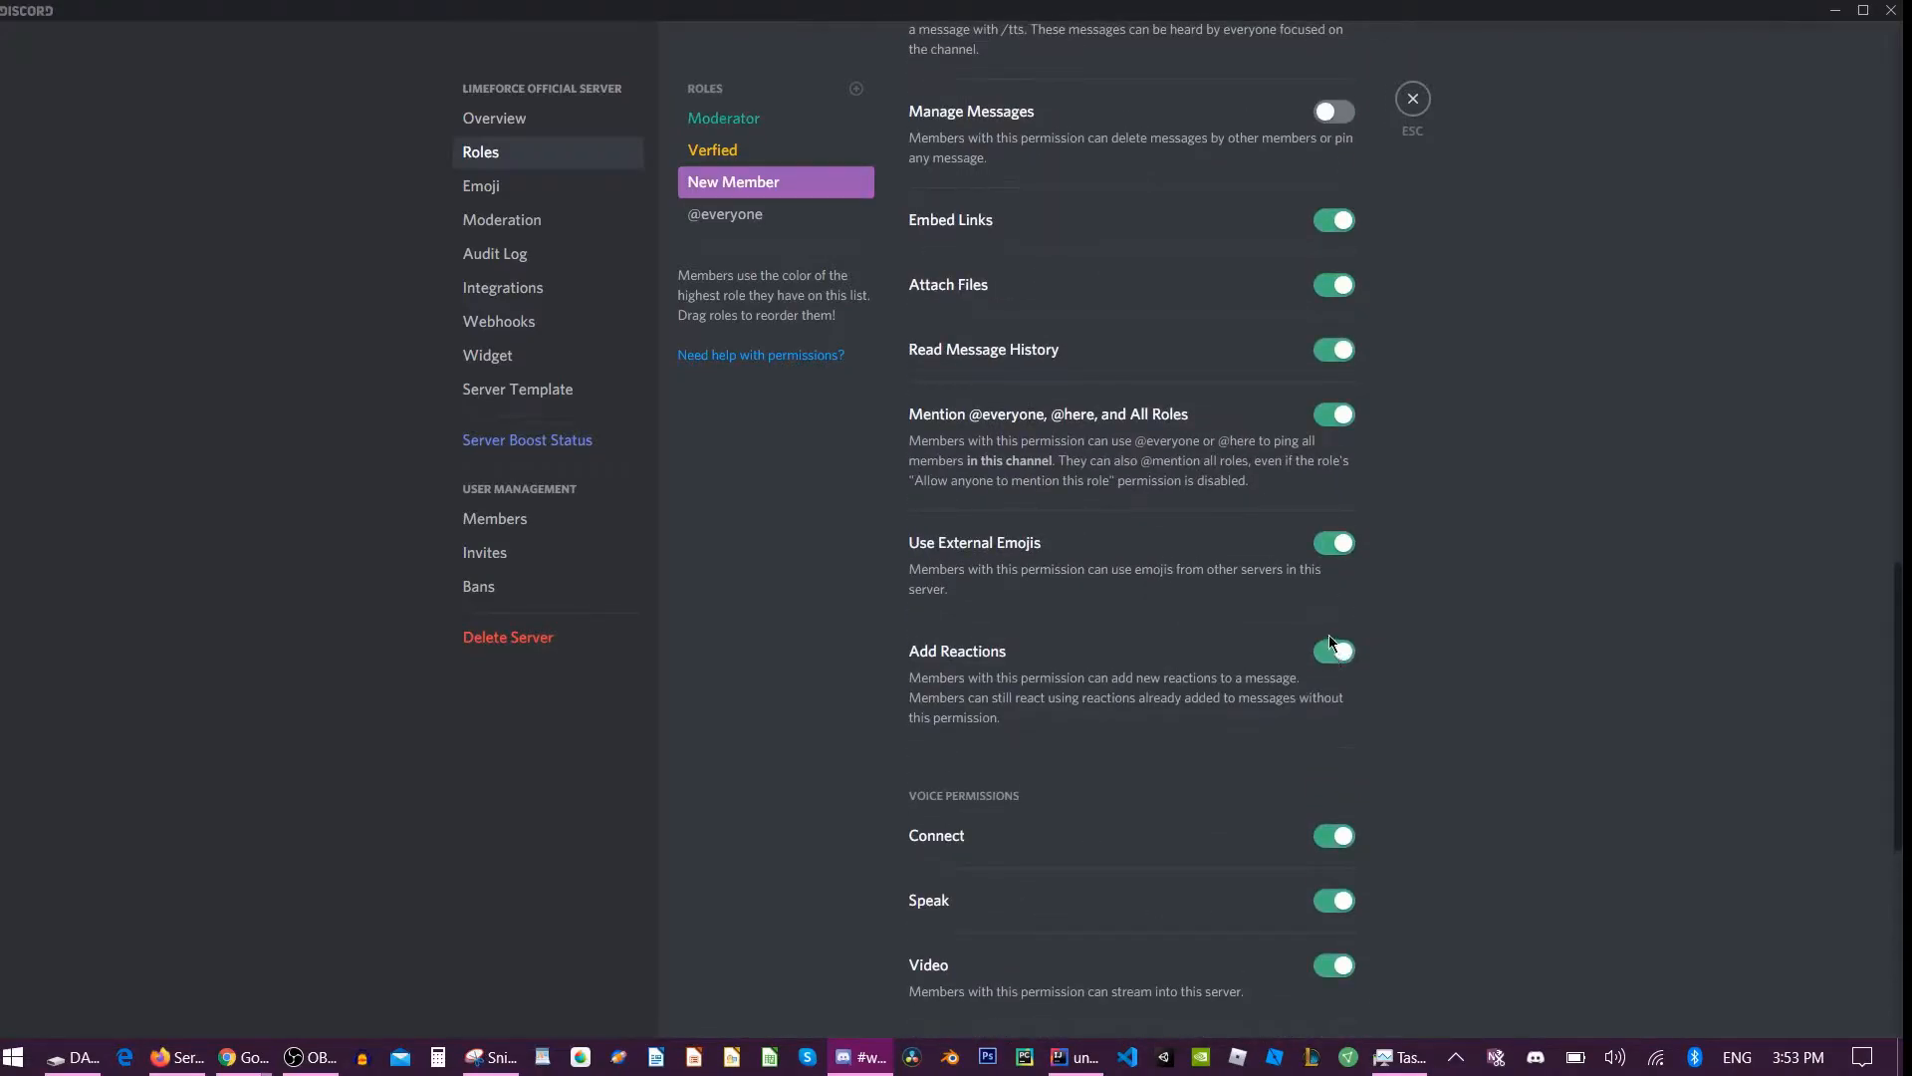
{"action": "scroll", "coordinate": [1265, 568], "scroll_direction": "up", "scroll_amount": 1}
{"action": "left_click", "coordinate": [1352, 466]}
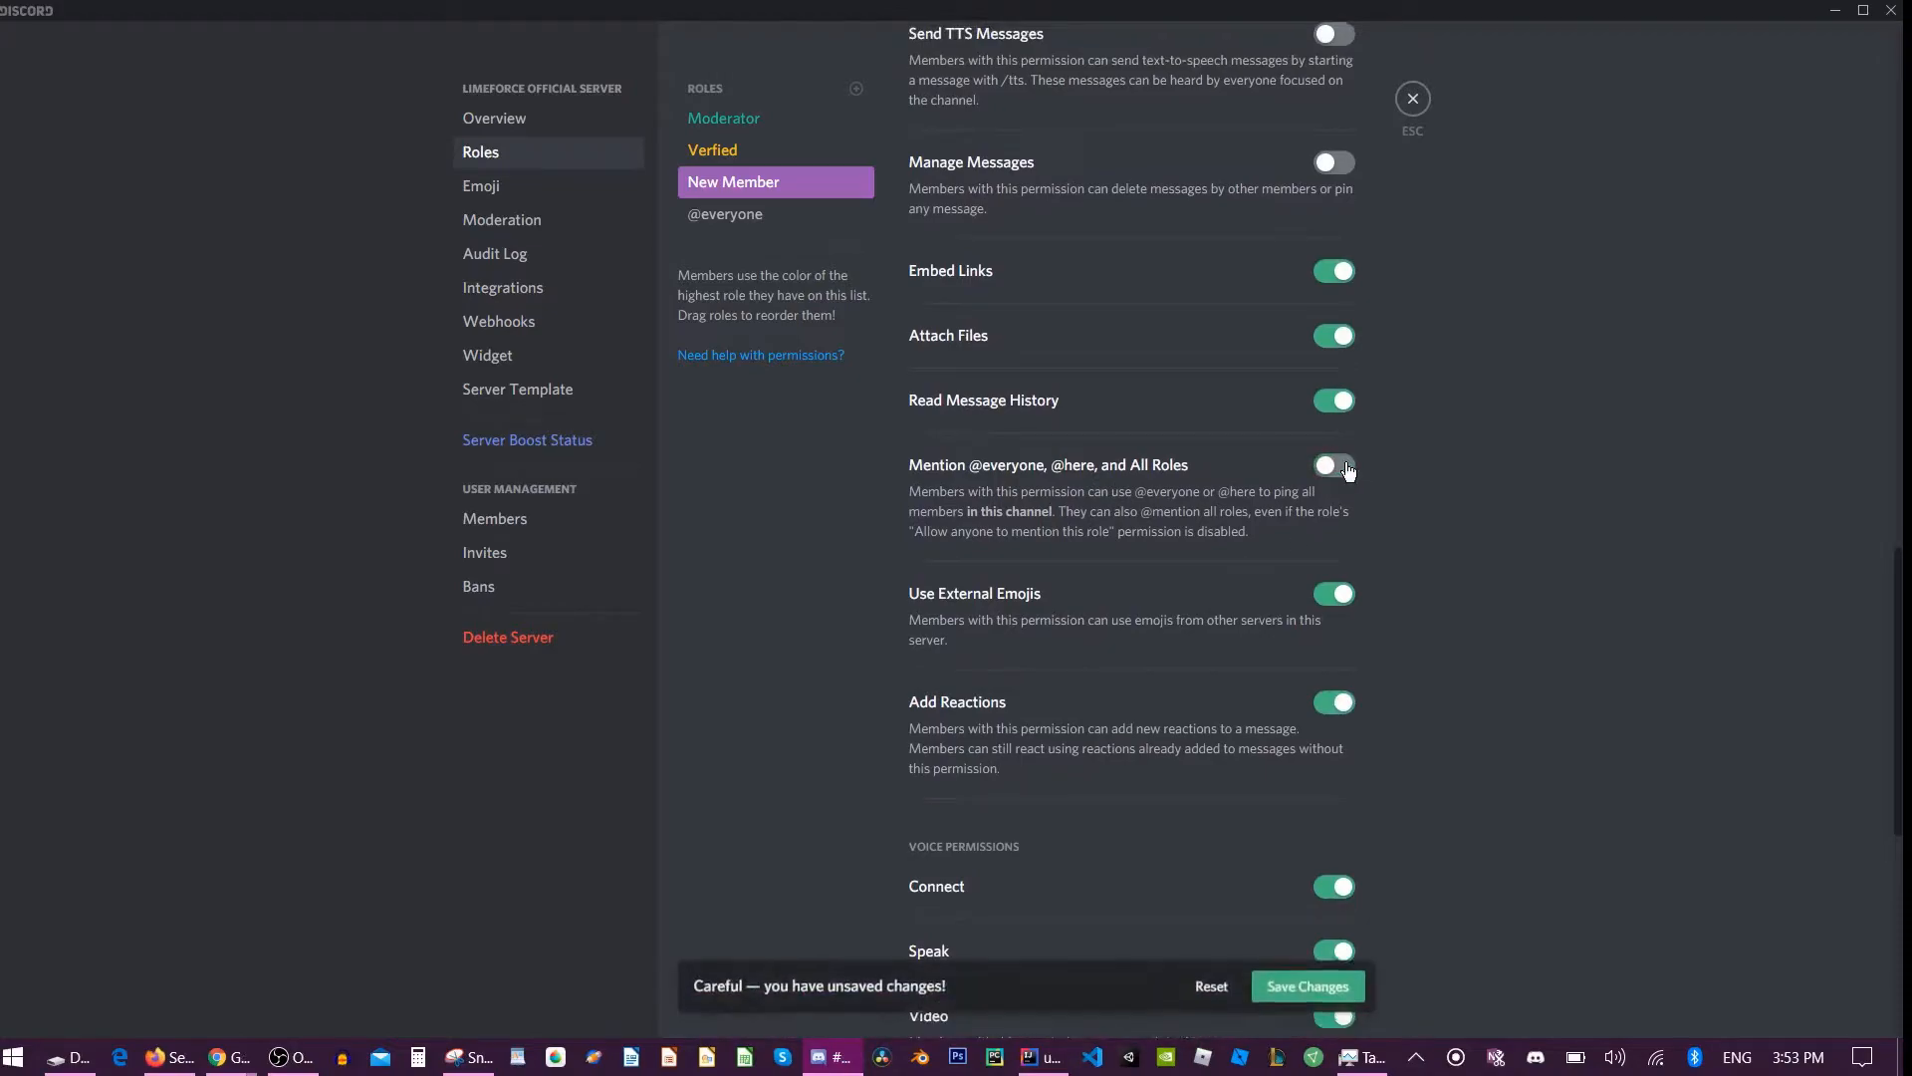
{"action": "left_click", "coordinate": [1301, 986]}
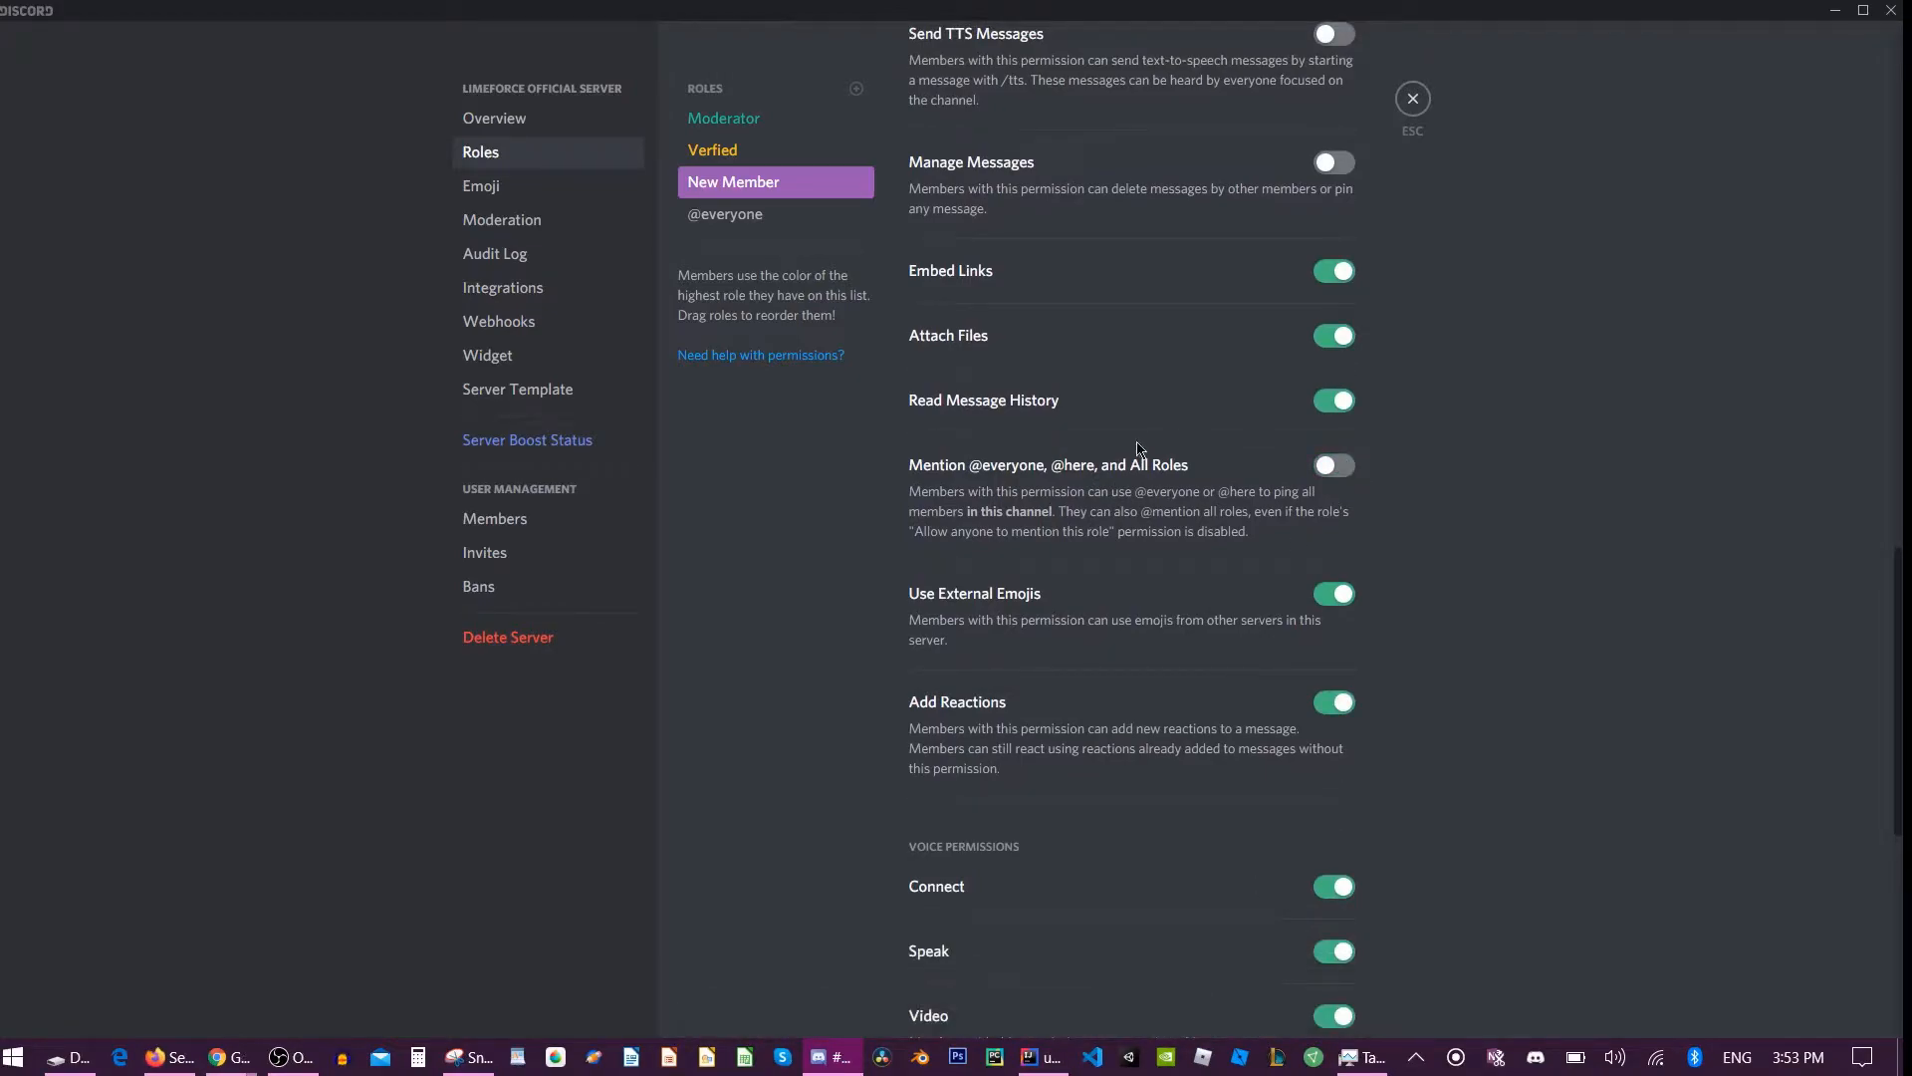
{"action": "scroll", "coordinate": [1142, 449], "scroll_direction": "up", "scroll_amount": 1}
{"action": "left_click", "coordinate": [800, 152]}
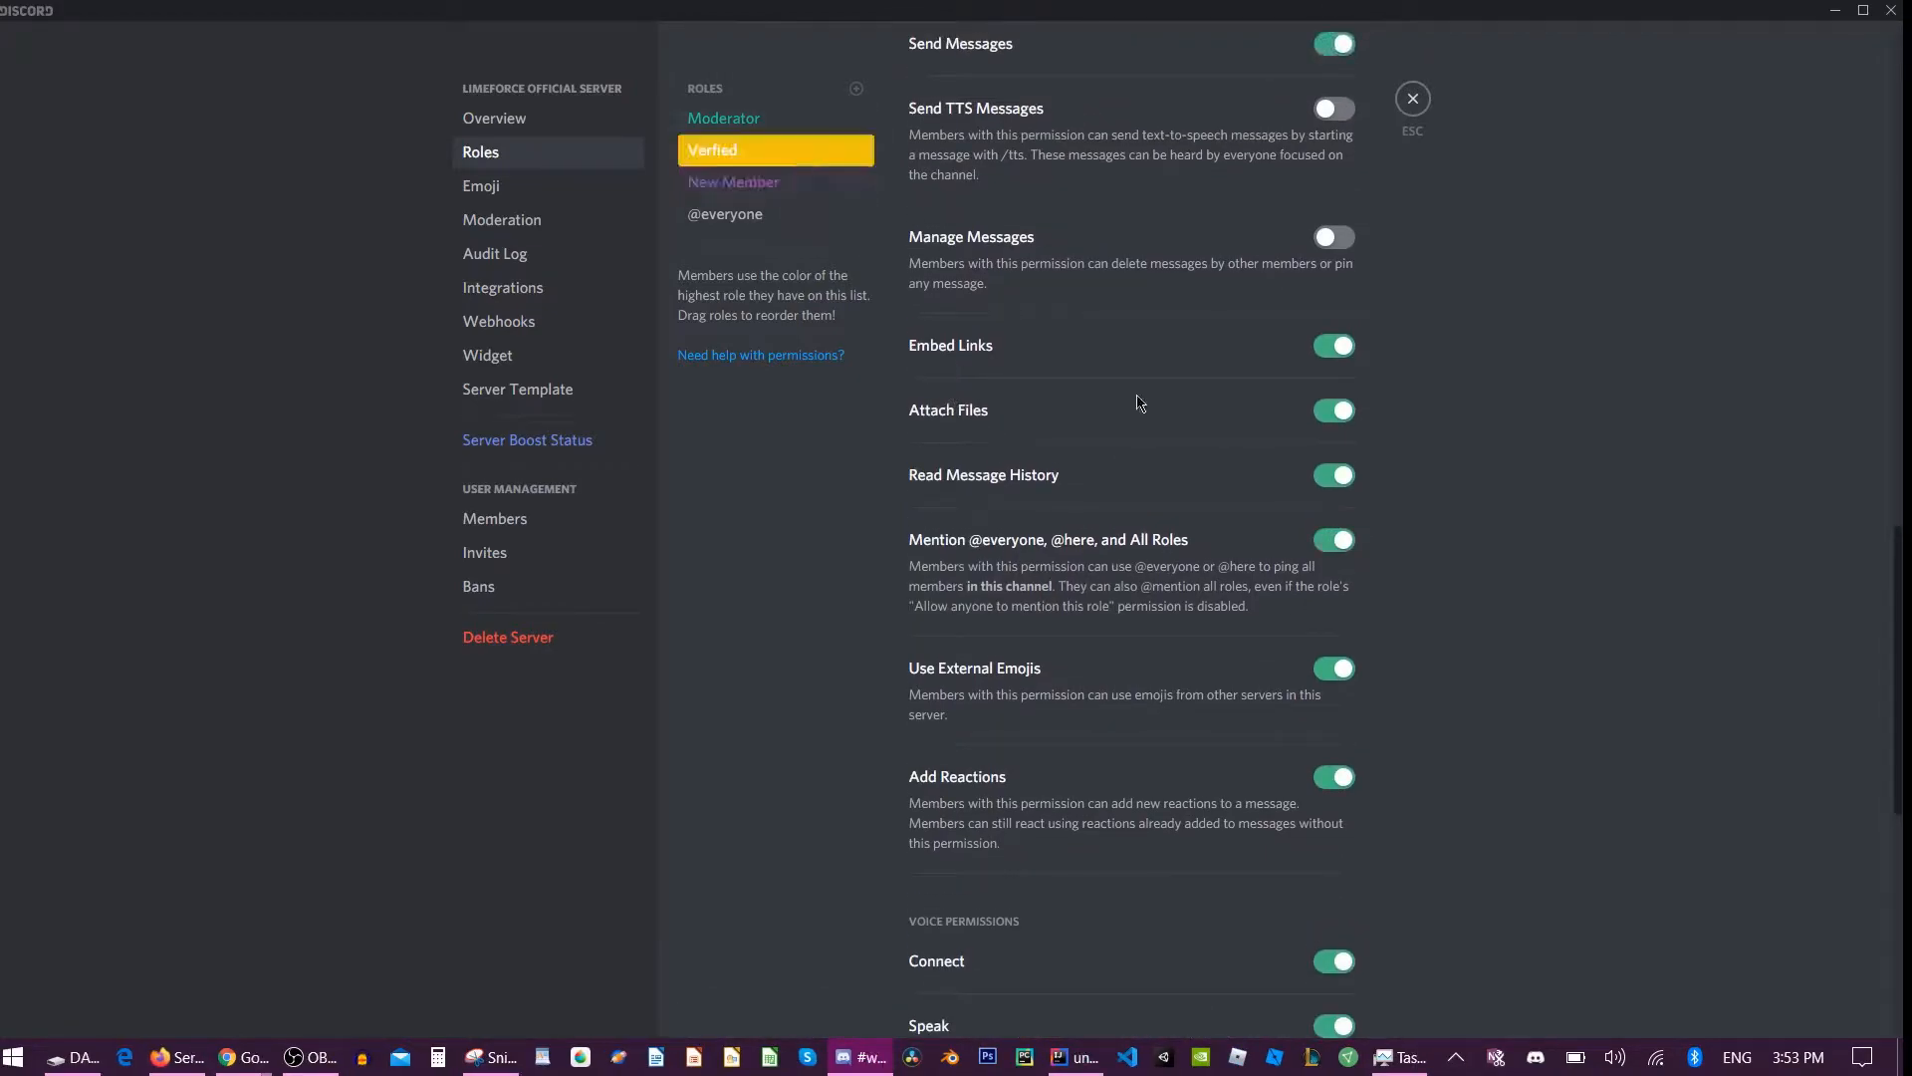
{"action": "scroll", "coordinate": [1245, 683], "scroll_direction": "down", "scroll_amount": 1}
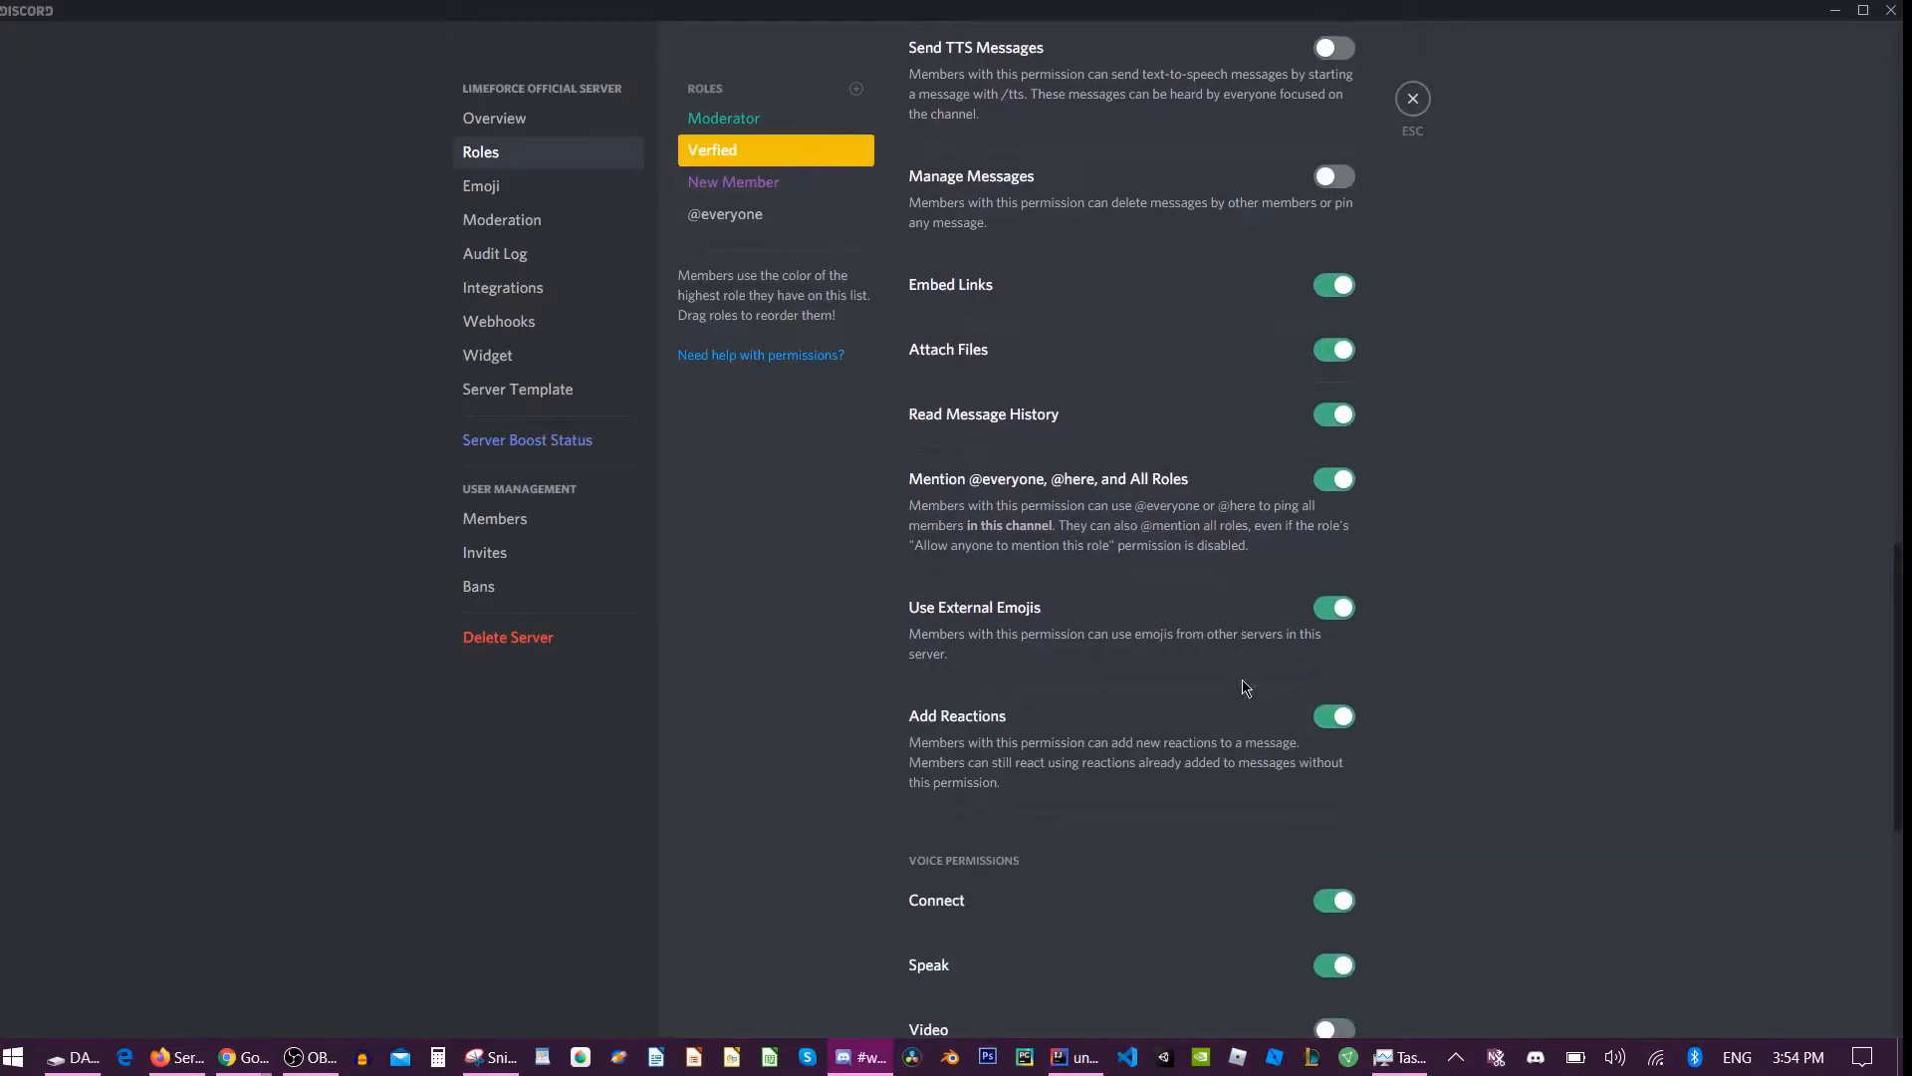
{"action": "left_click", "coordinate": [1334, 481]}
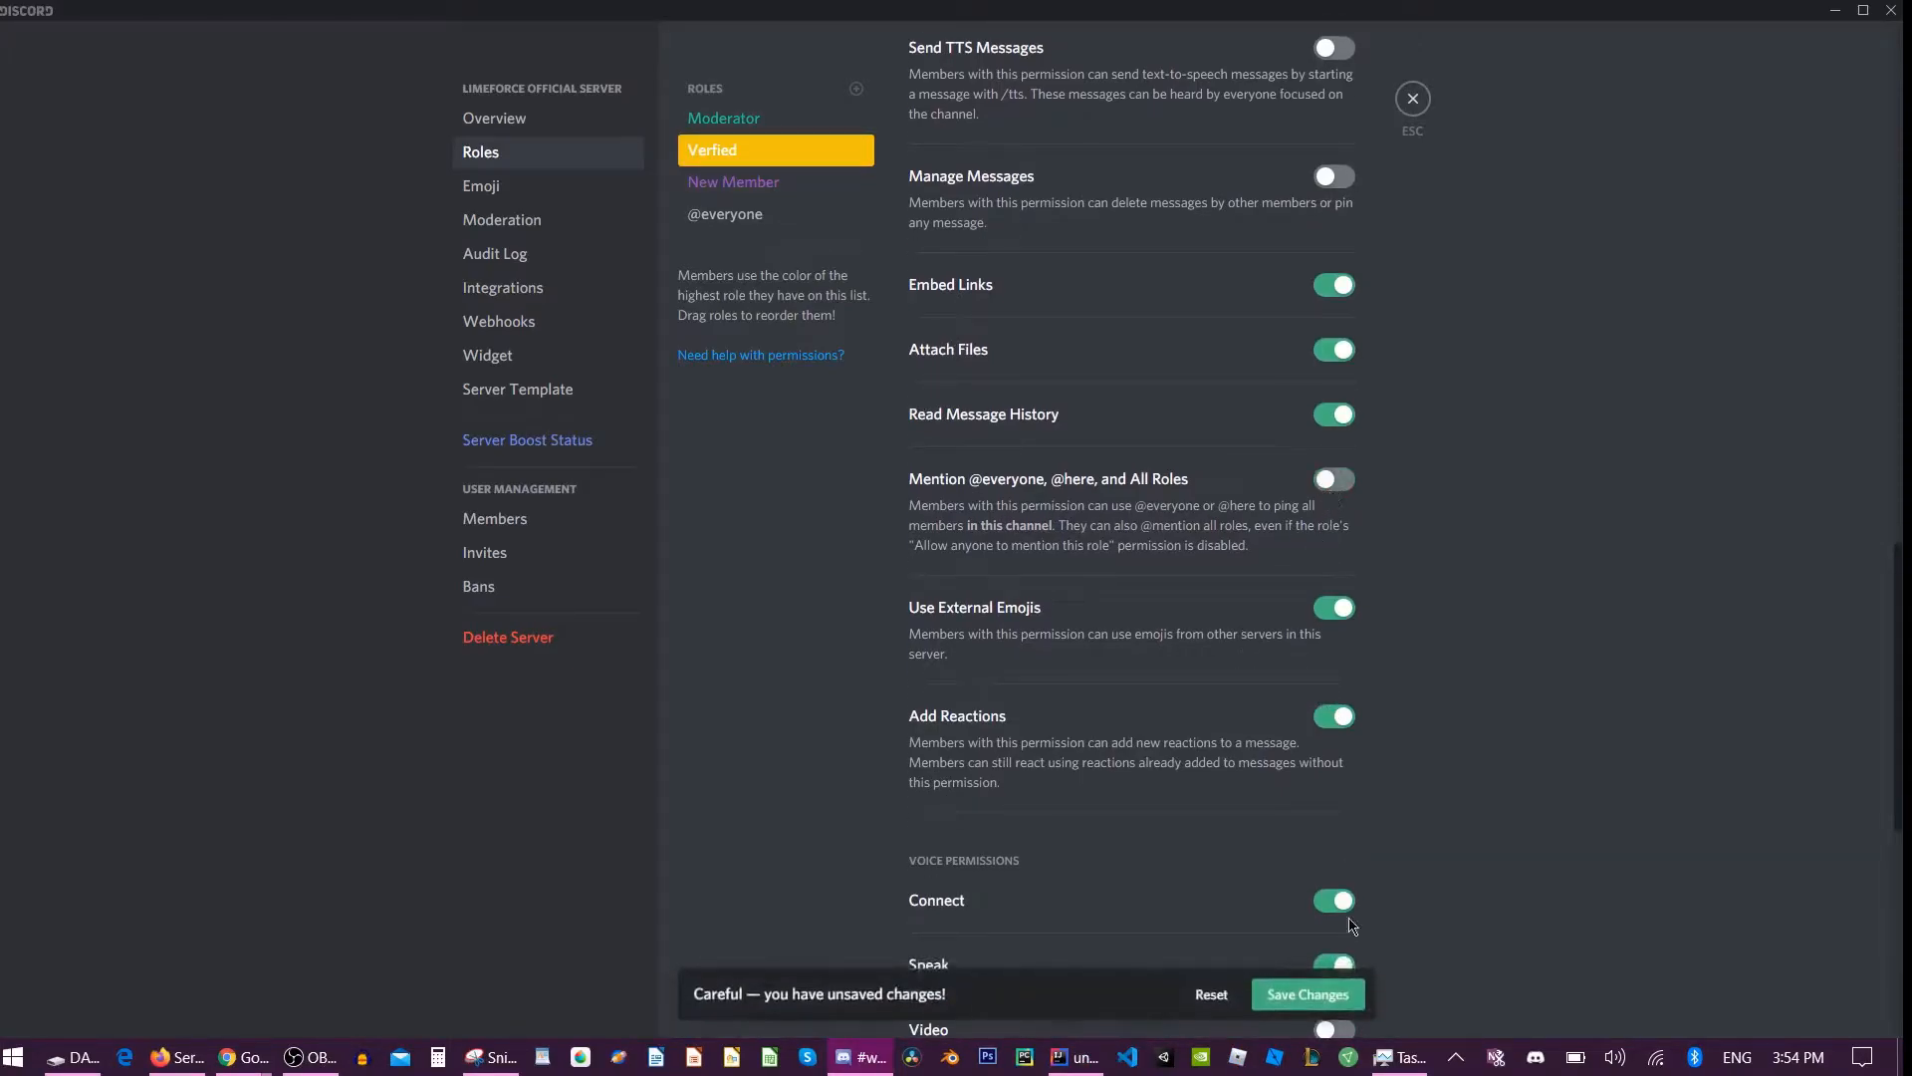
{"action": "left_click", "coordinate": [1307, 991]}
{"action": "scroll", "coordinate": [1130, 770], "scroll_direction": "down", "scroll_amount": 5}
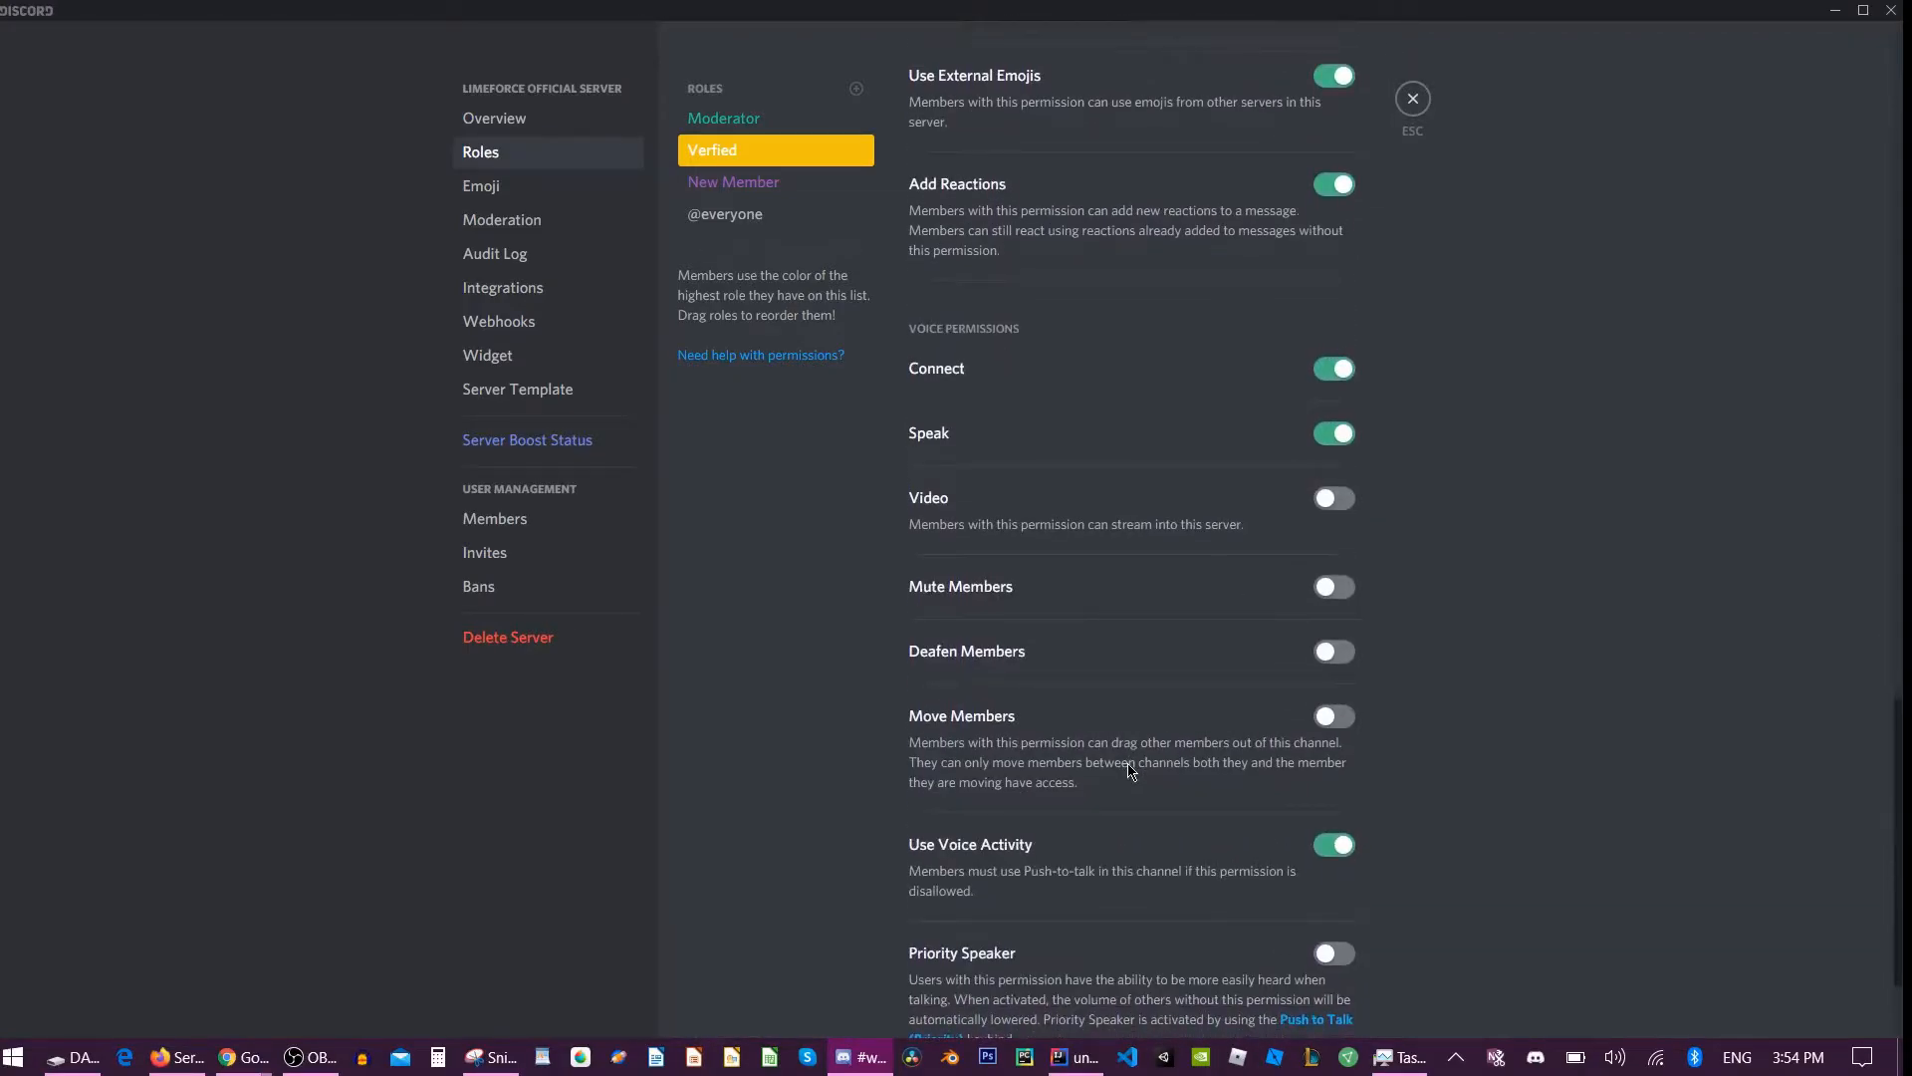
- Create a role named Admin in light blue and place it first in the role order
{"action": "scroll", "coordinate": [1130, 770], "scroll_direction": "up", "scroll_amount": 8}
{"action": "left_click", "coordinate": [725, 117]}
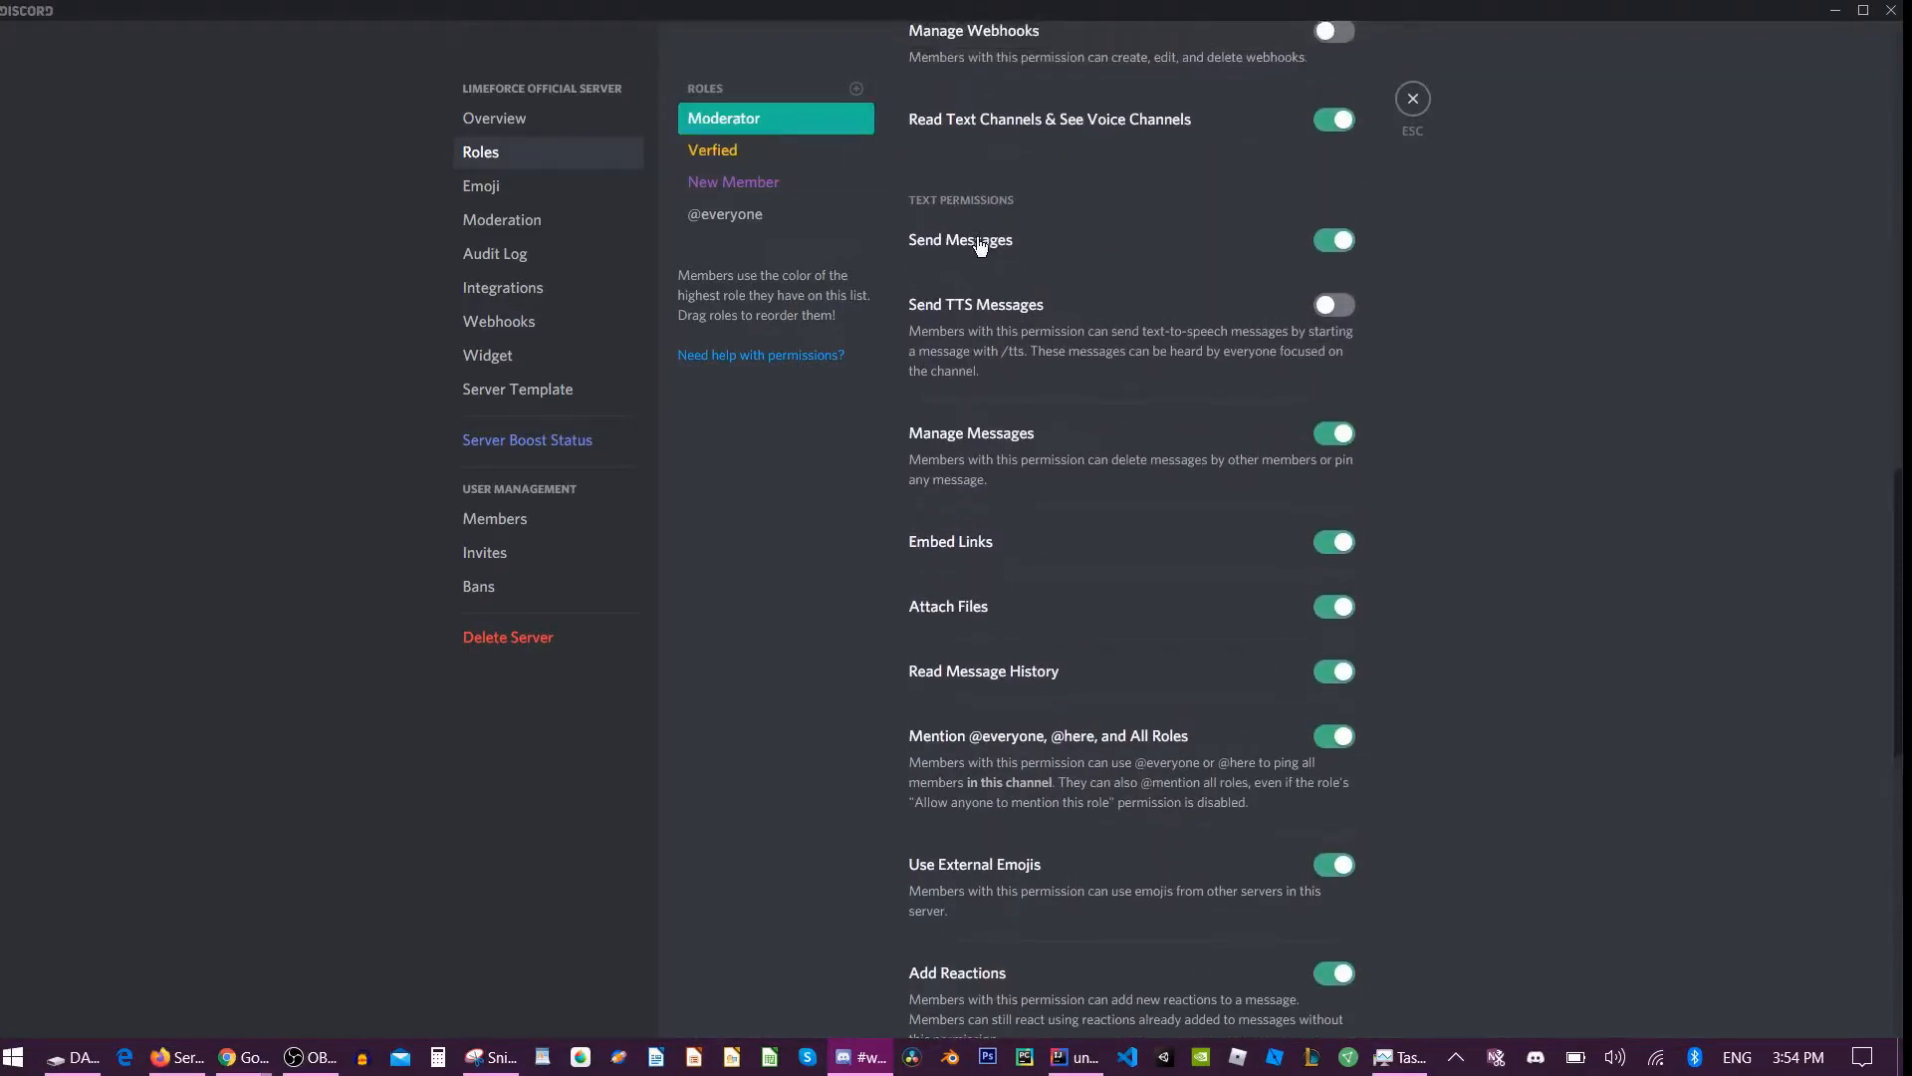
{"action": "scroll", "coordinate": [1025, 286], "scroll_direction": "up", "scroll_amount": 7}
{"action": "left_click", "coordinate": [855, 88]}
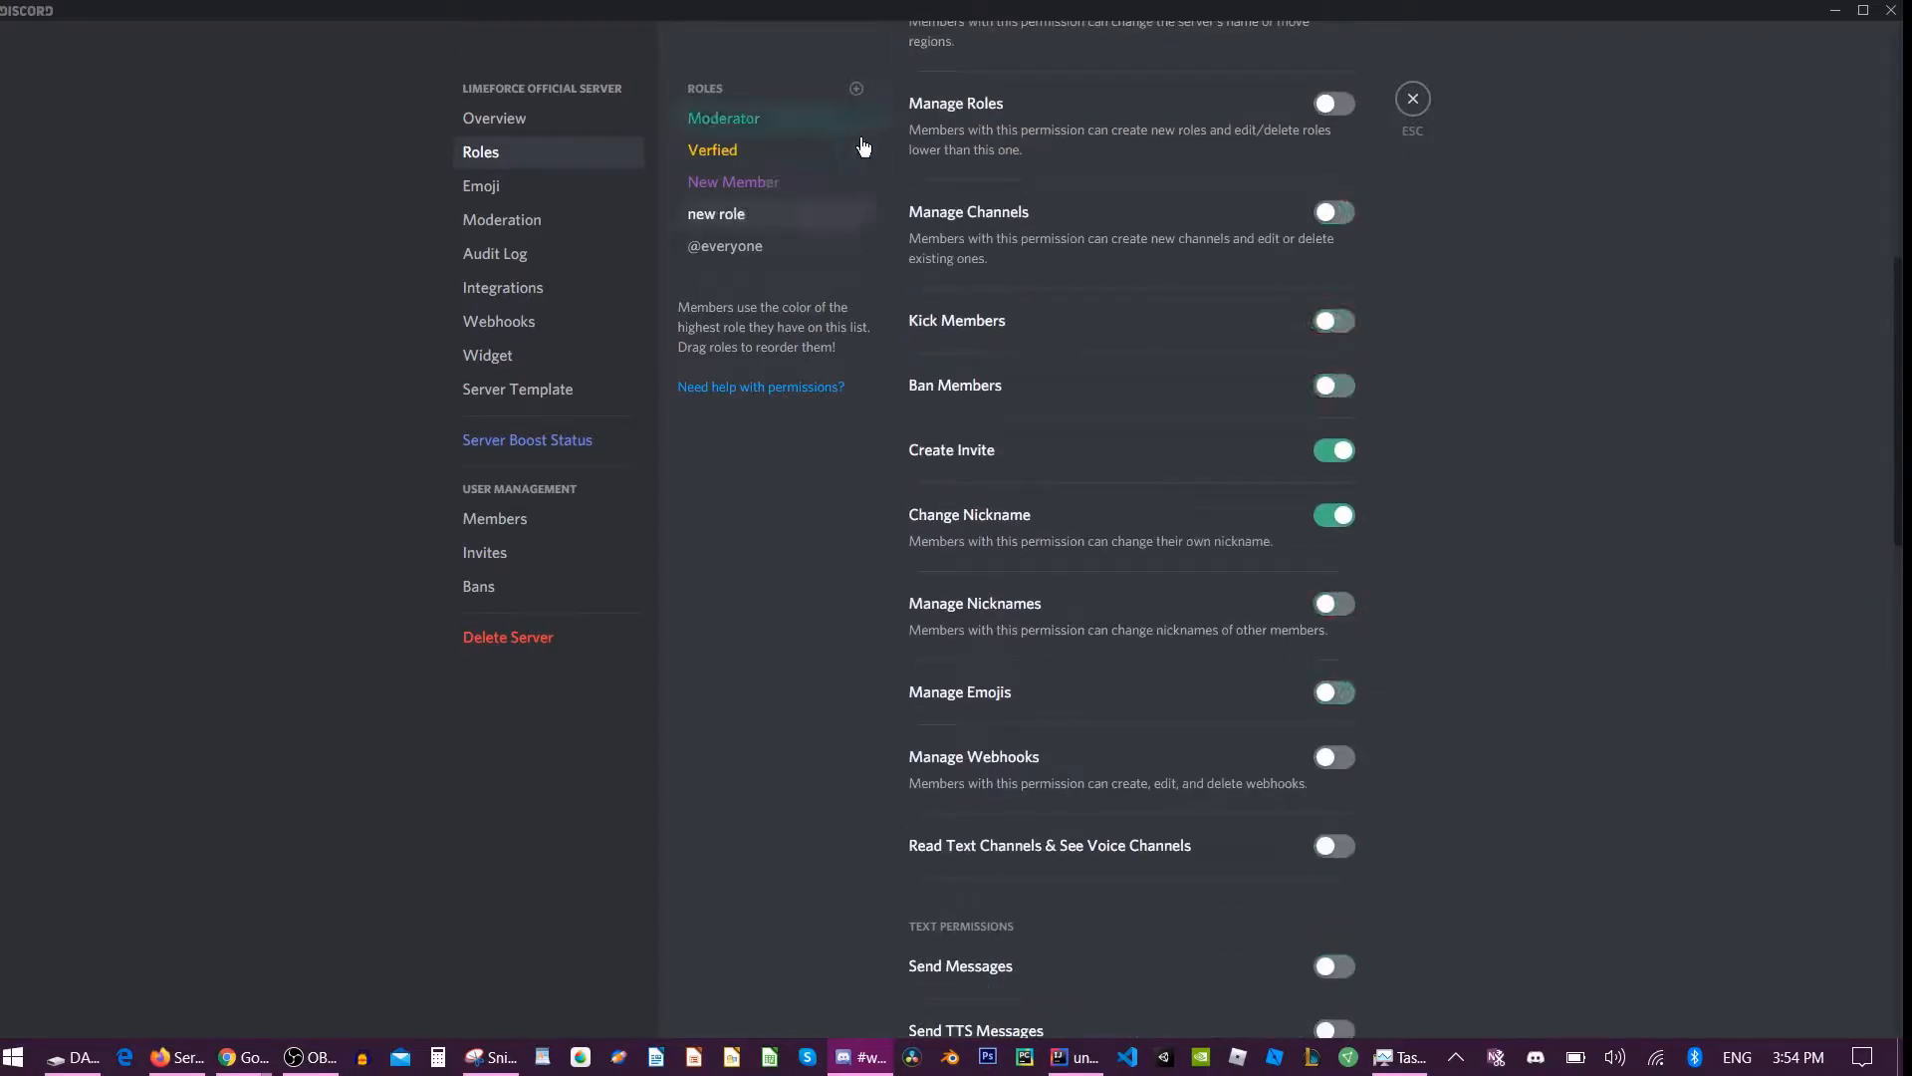
{"action": "scroll", "coordinate": [1094, 219], "scroll_direction": "up", "scroll_amount": 8}
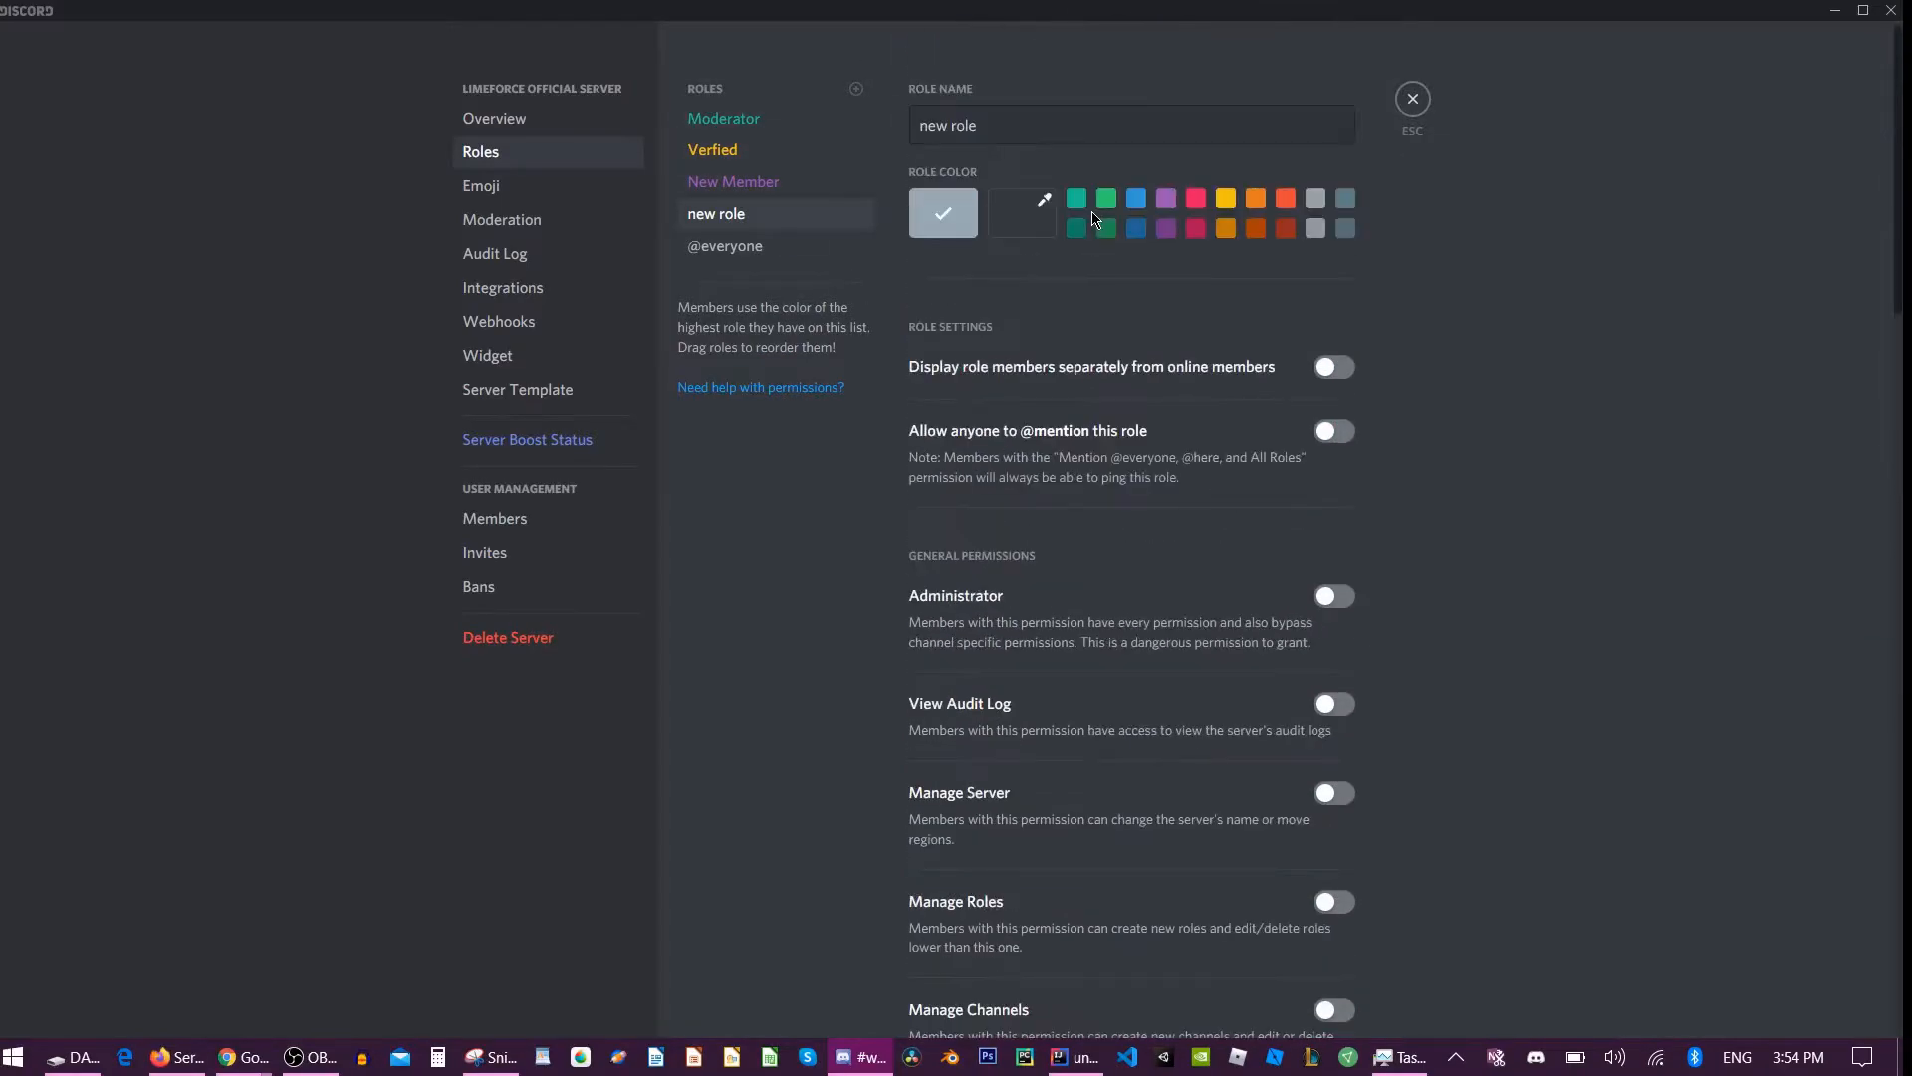
{"action": "left_click", "coordinate": [1007, 120]}
{"action": "key", "text": "ctrl+a"}
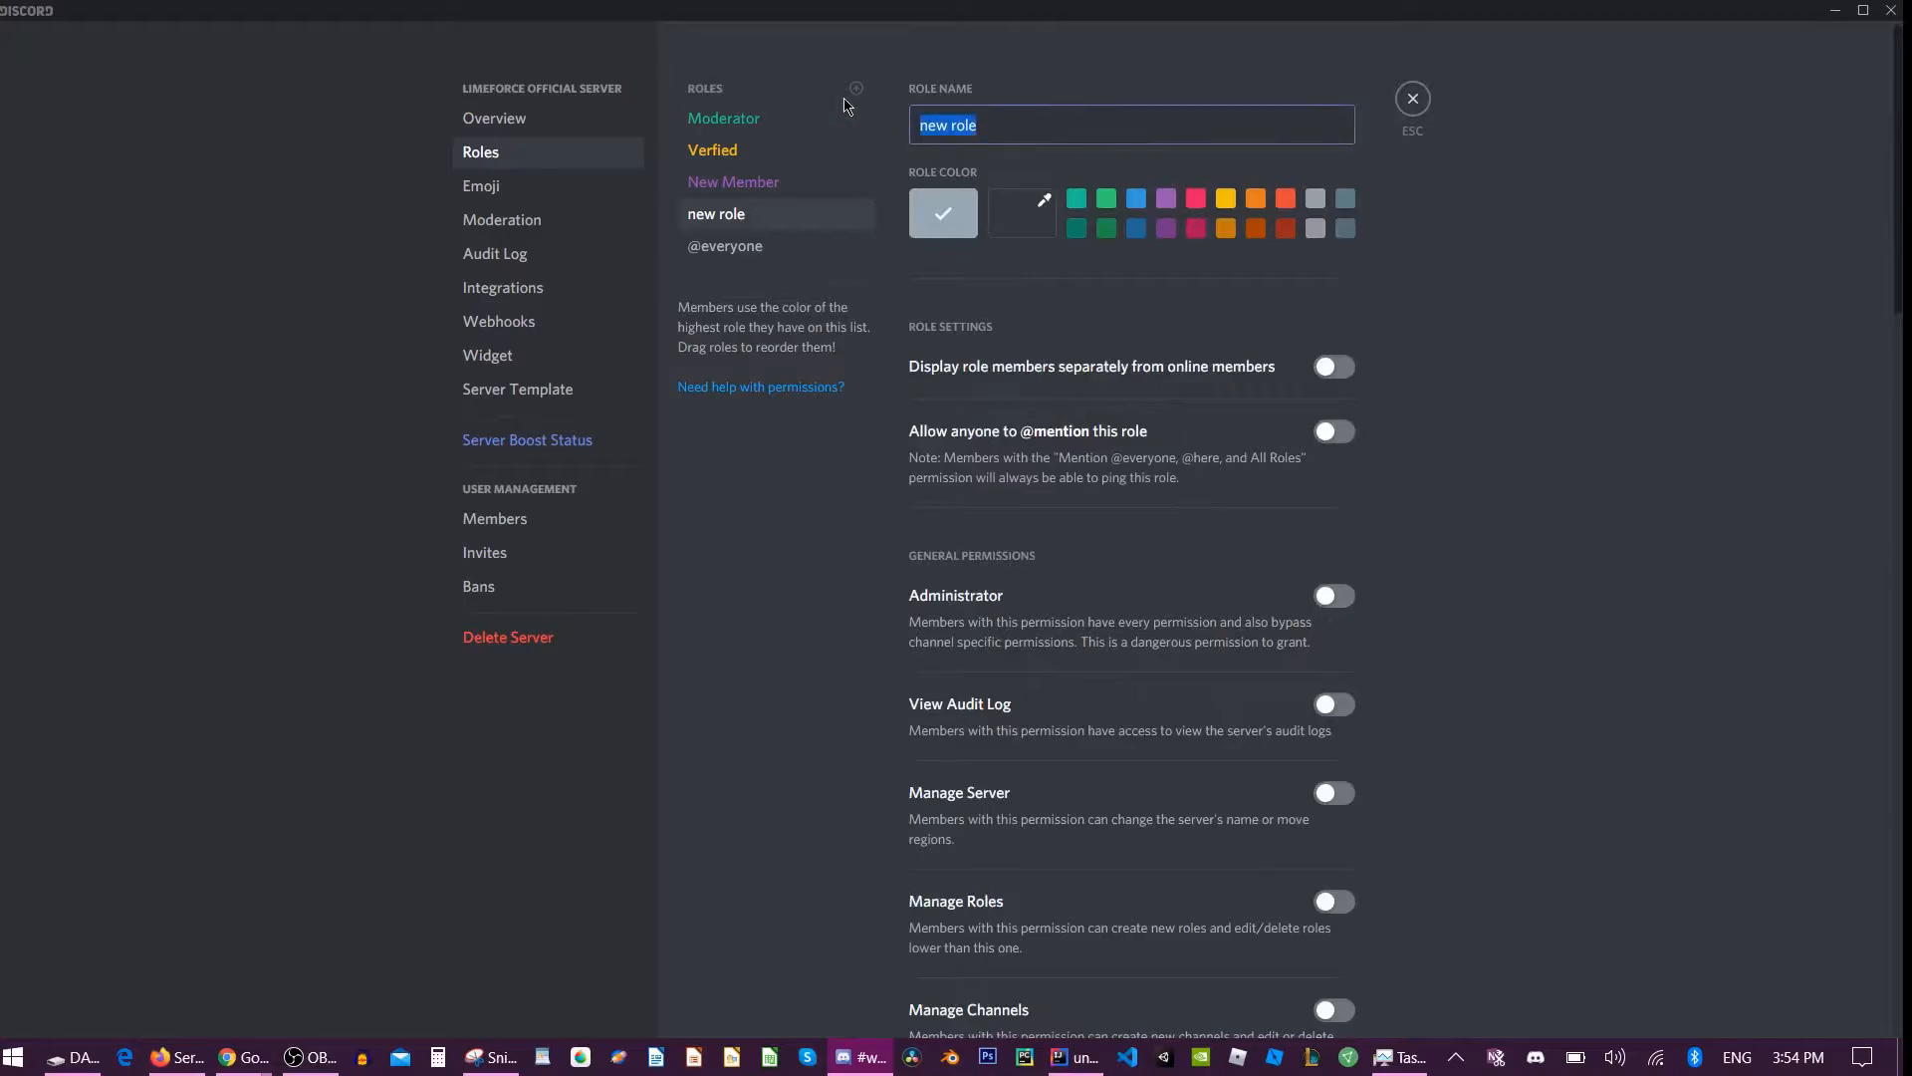
{"action": "type", "text": "a"}
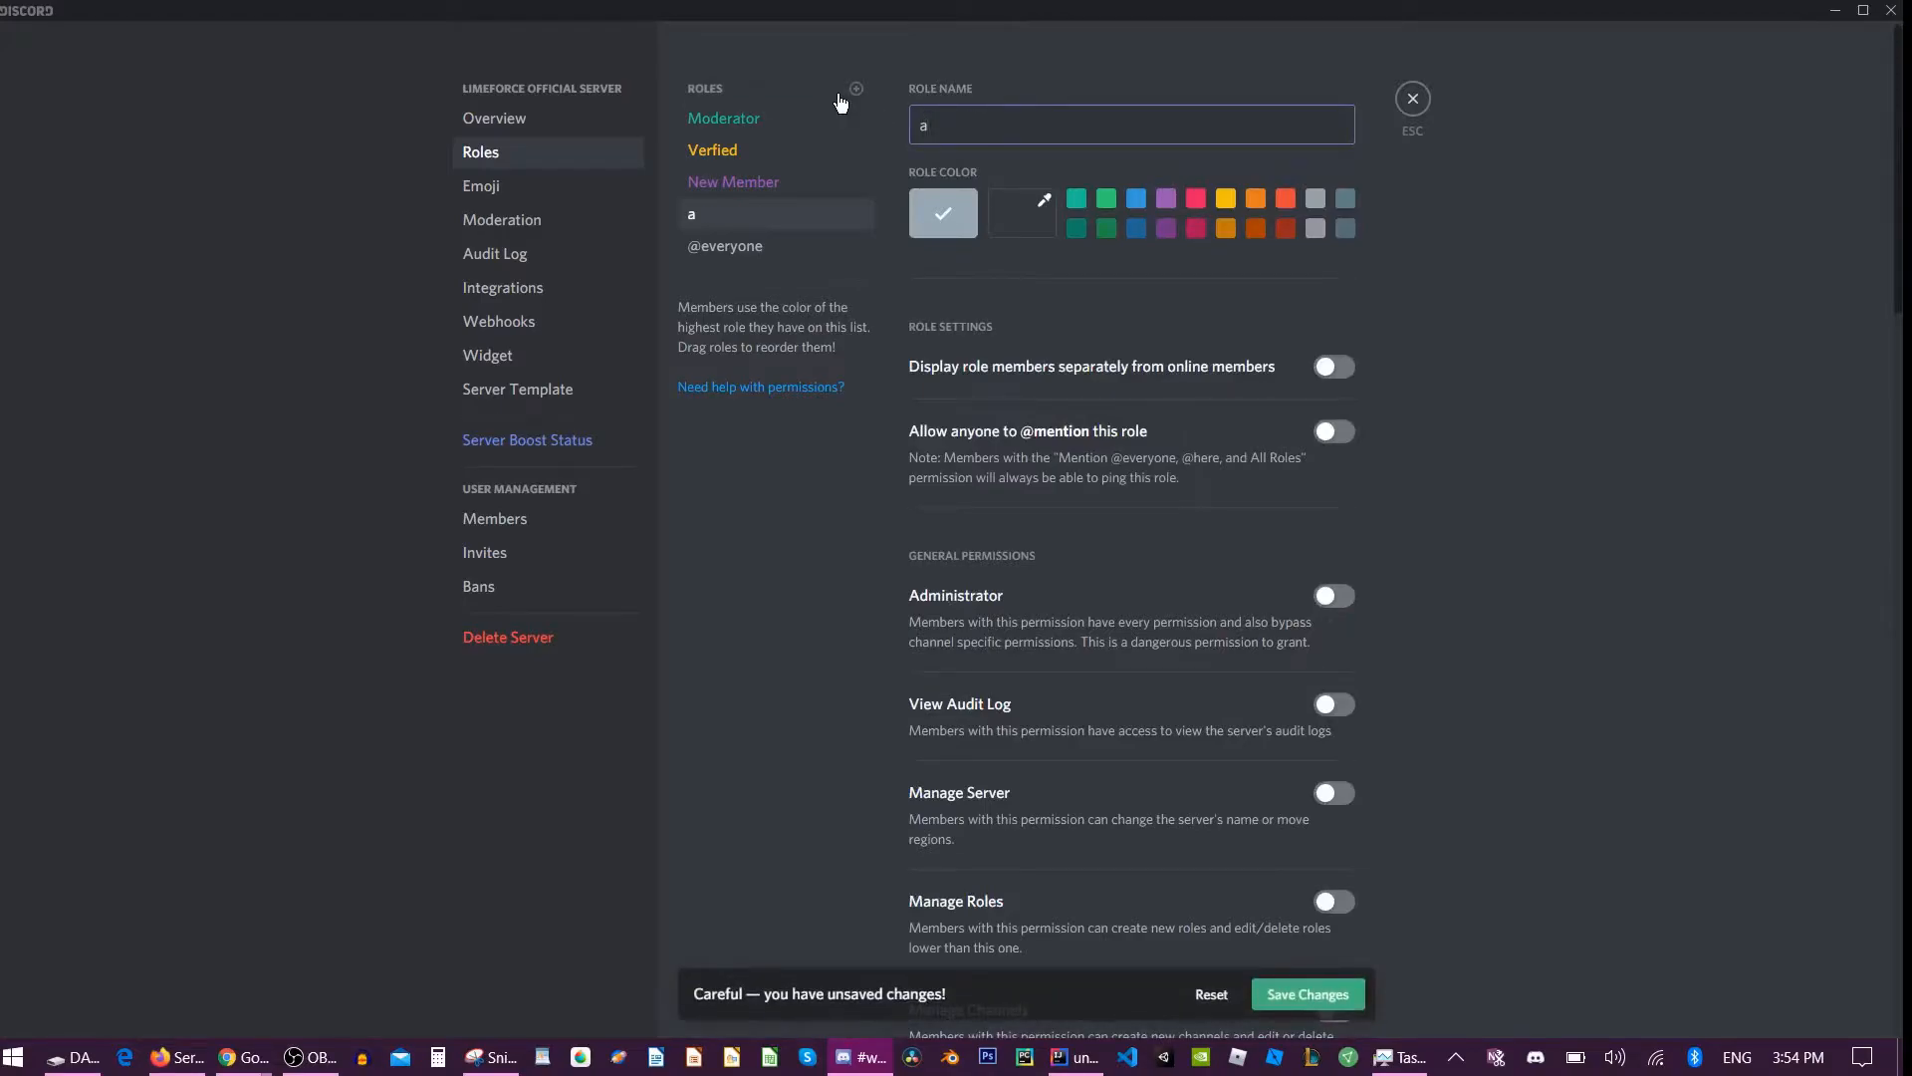
{"action": "type", "text": "dmin"}
{"action": "left_click", "coordinate": [1136, 198]}
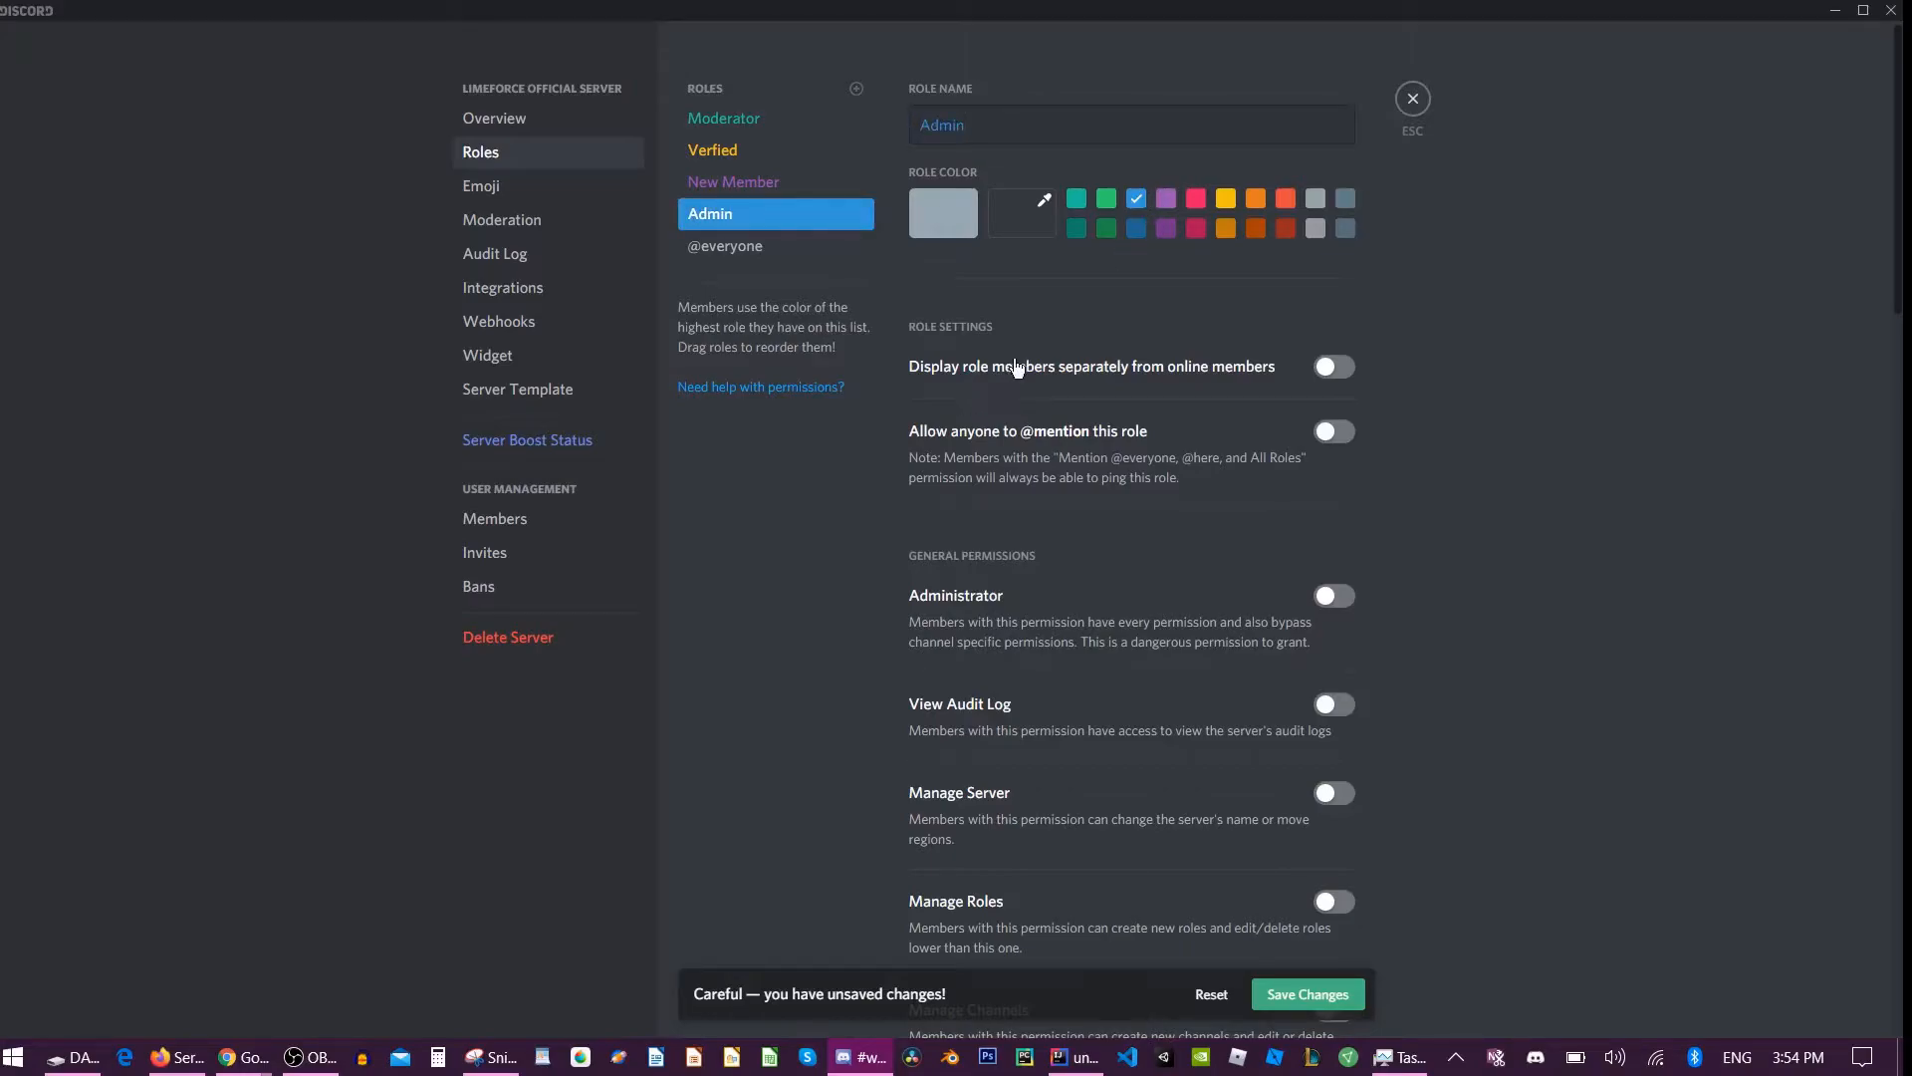
{"action": "left_click_drag", "start_coordinate": [768, 213], "coordinate": [756, 121]}
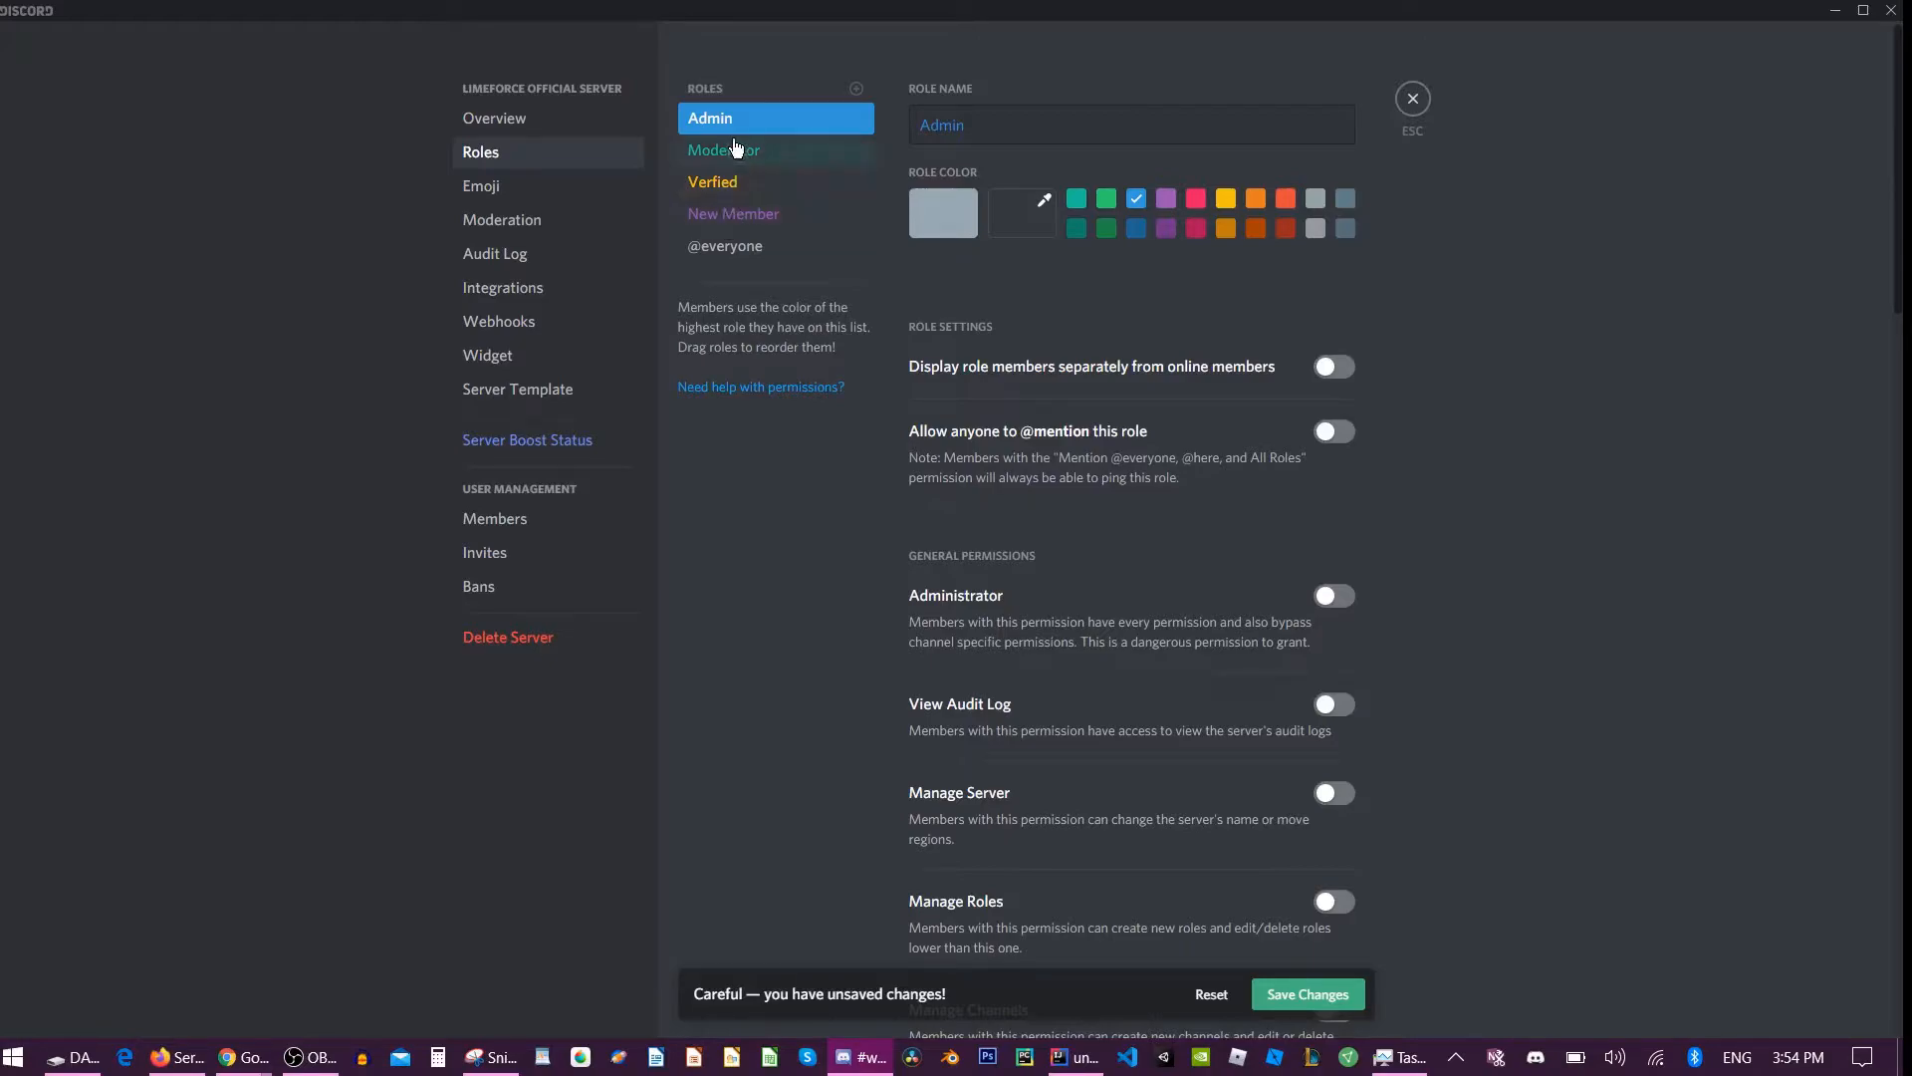
- Display Admin role members separately from online members, enable Administrator for the role and save the changes
{"action": "left_click", "coordinate": [1324, 370]}
{"action": "scroll", "coordinate": [1217, 473], "scroll_direction": "down", "scroll_amount": 3}
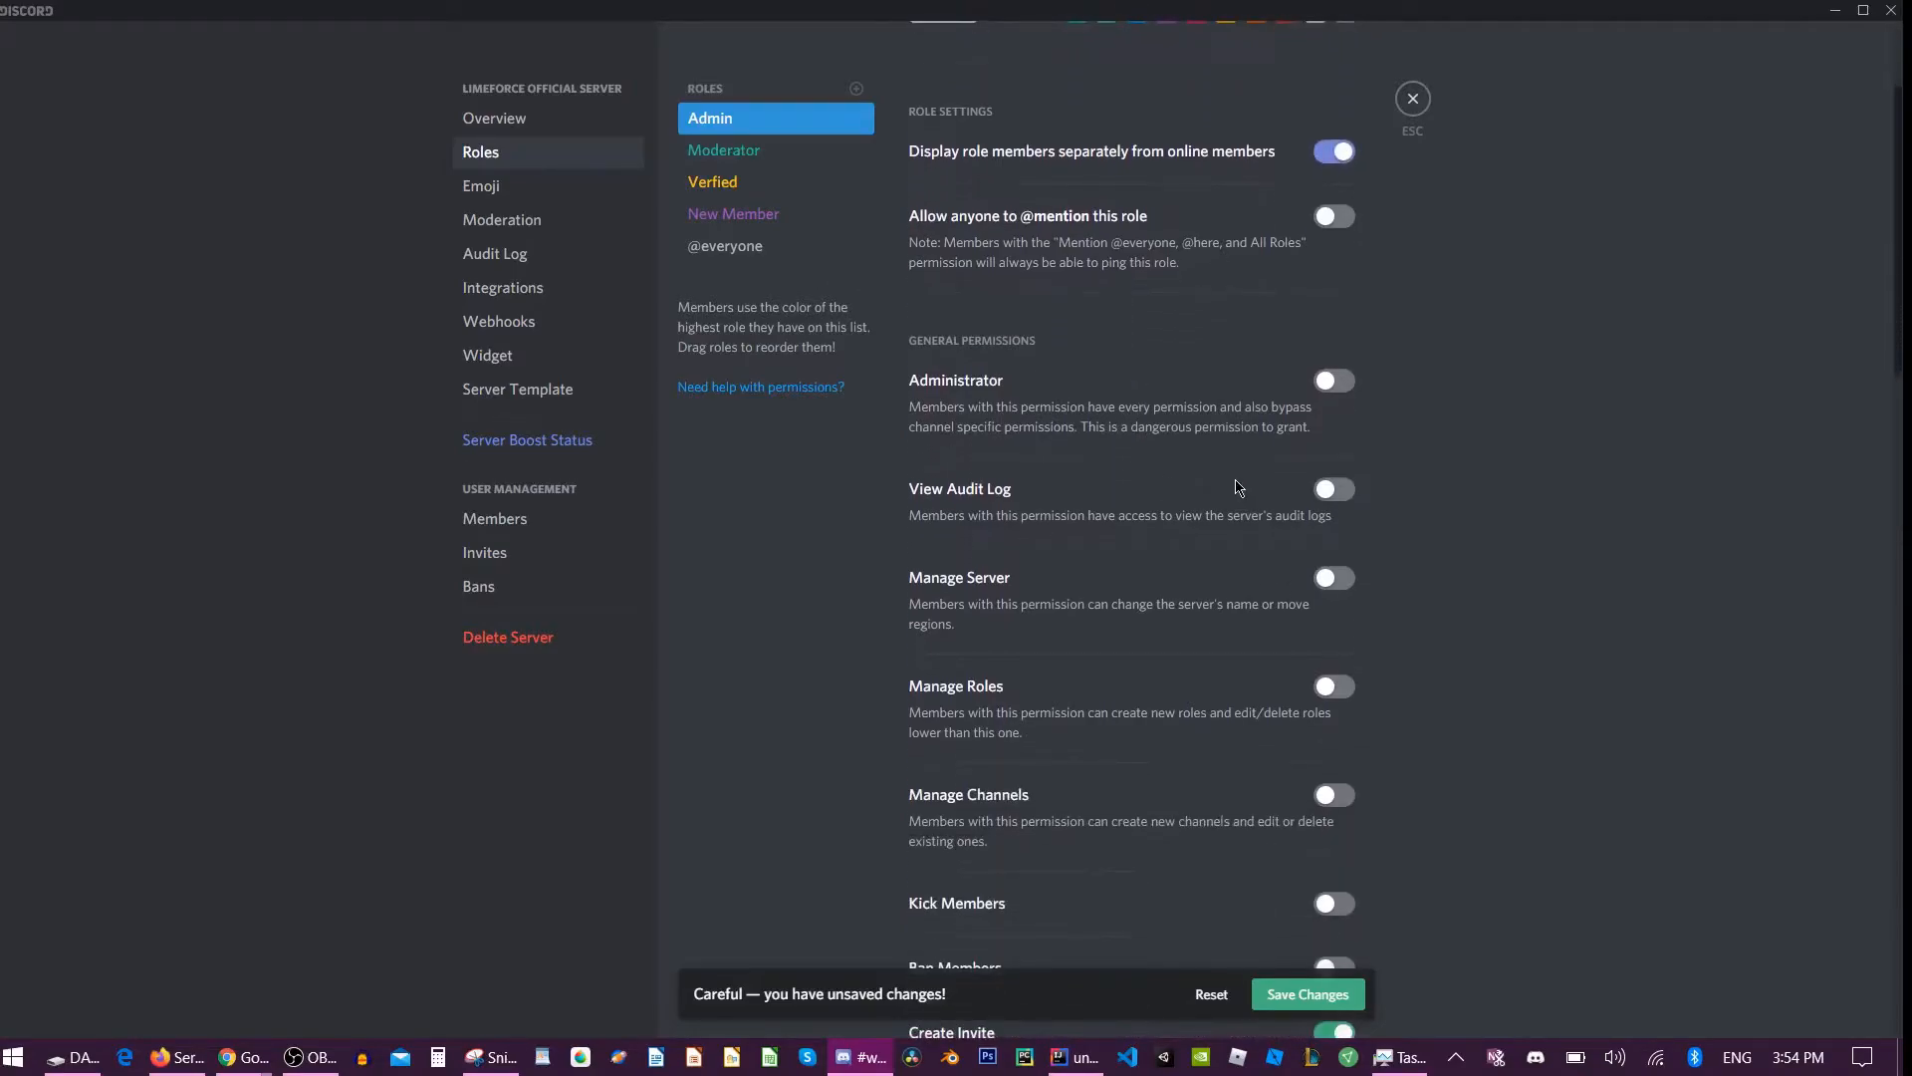
{"action": "left_click", "coordinate": [1335, 381]}
{"action": "left_click", "coordinate": [1280, 1000]}
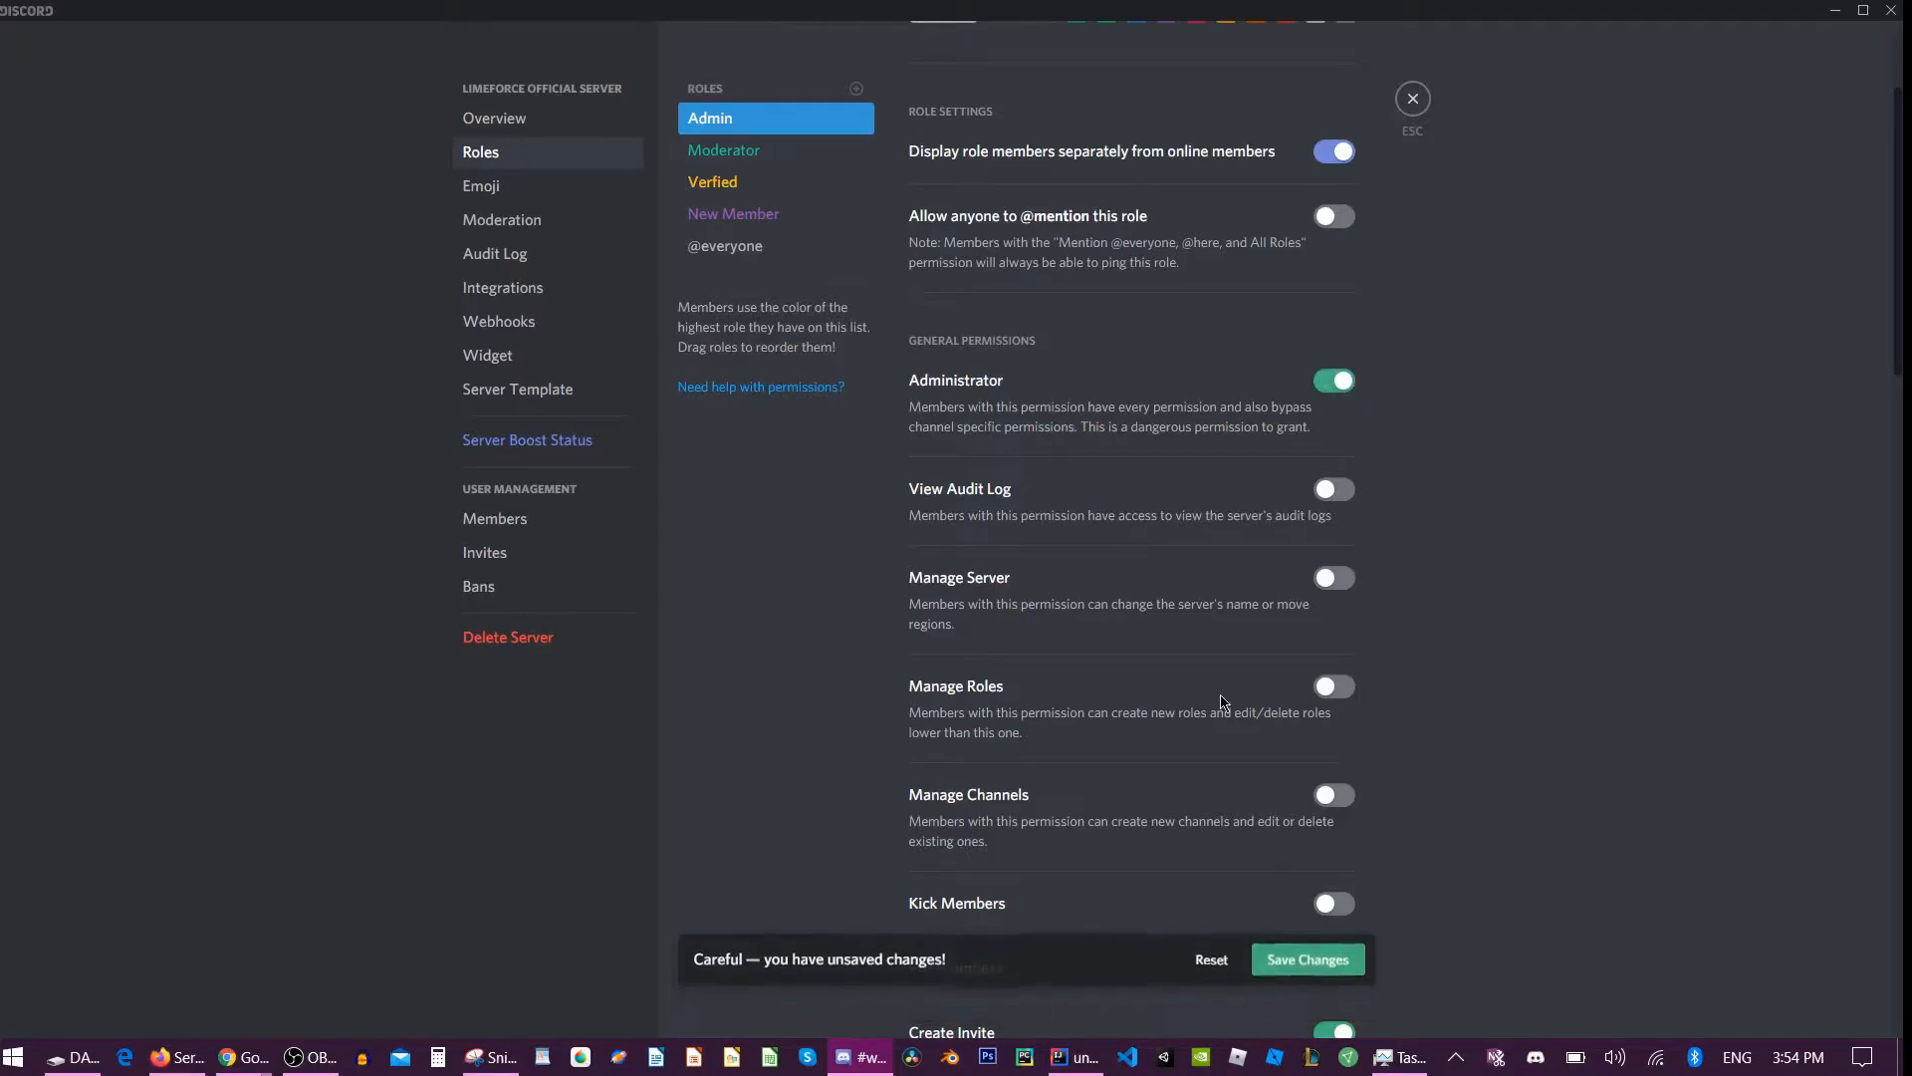
{"action": "scroll", "coordinate": [1219, 702], "scroll_direction": "down", "scroll_amount": 7}
{"action": "scroll", "coordinate": [1223, 653], "scroll_direction": "down", "scroll_amount": 10}
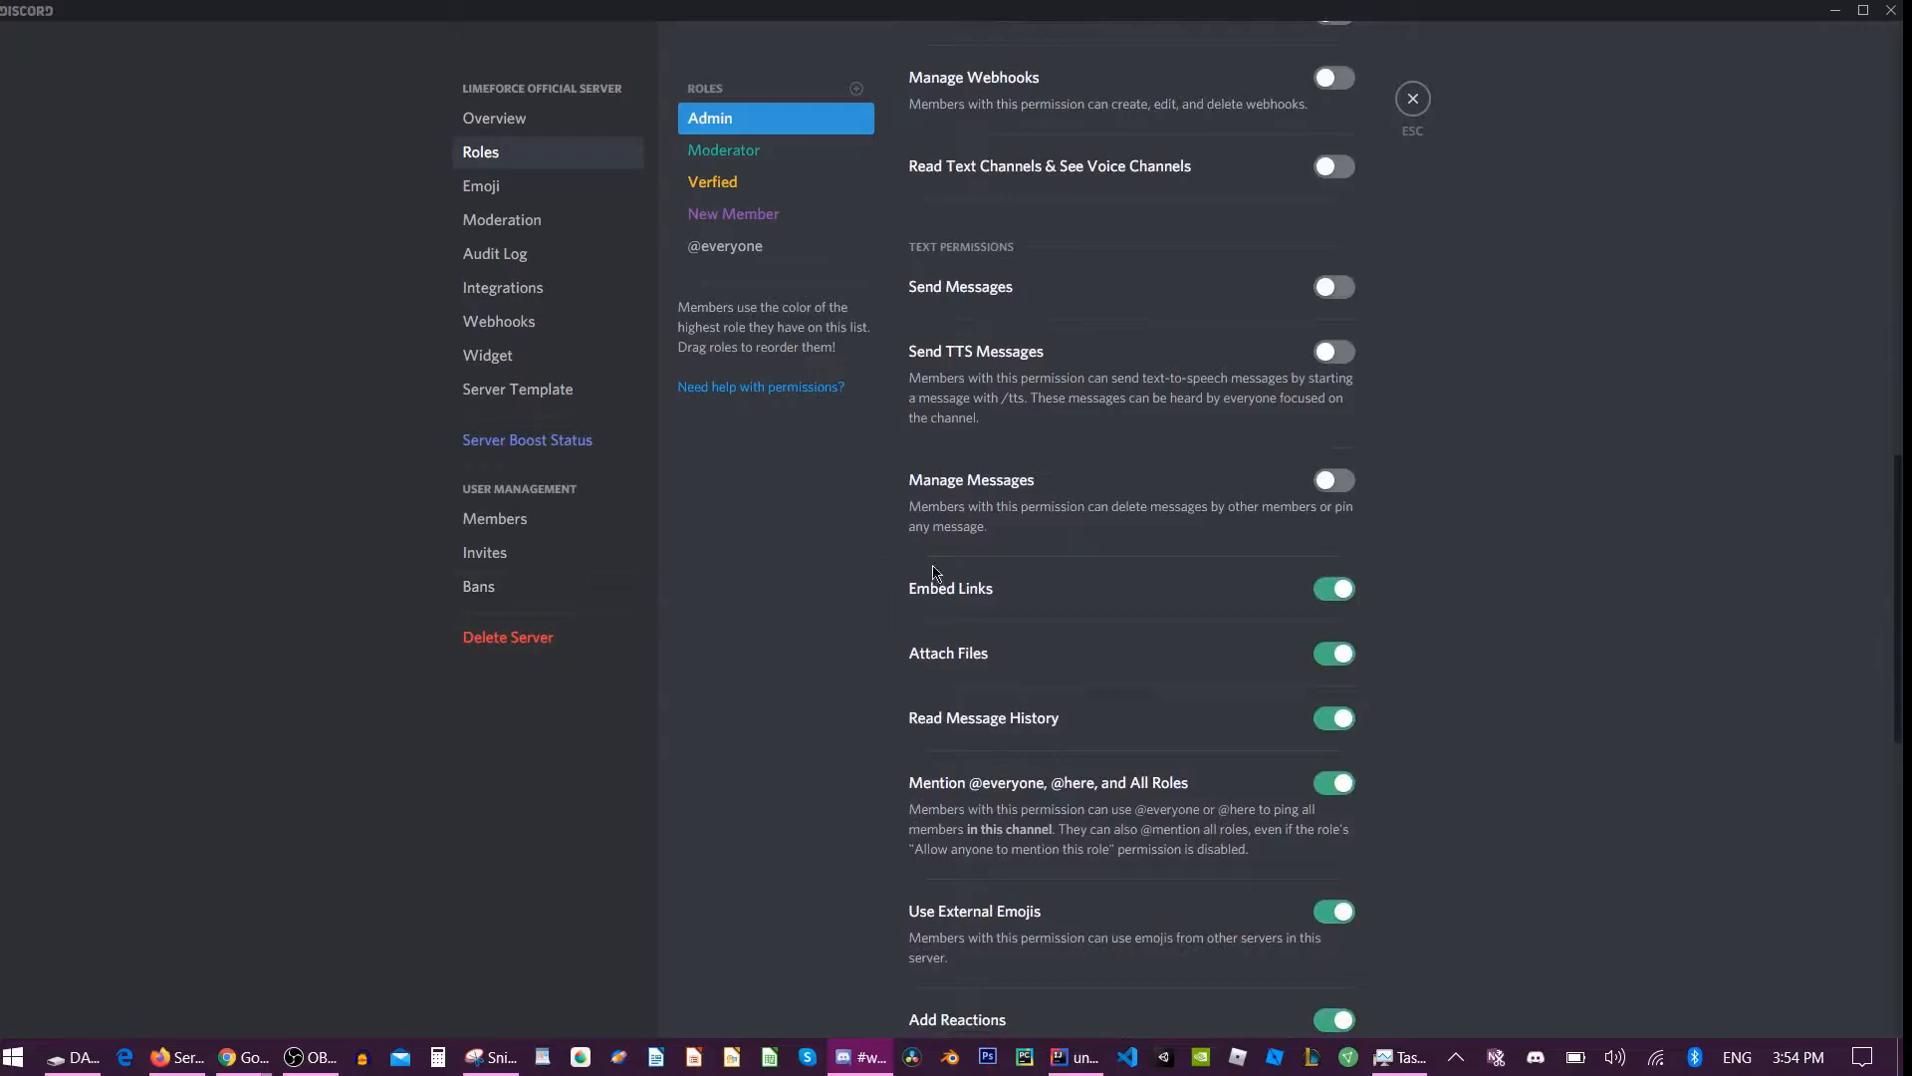
{"action": "scroll", "coordinate": [1095, 449], "scroll_direction": "down", "scroll_amount": 12}
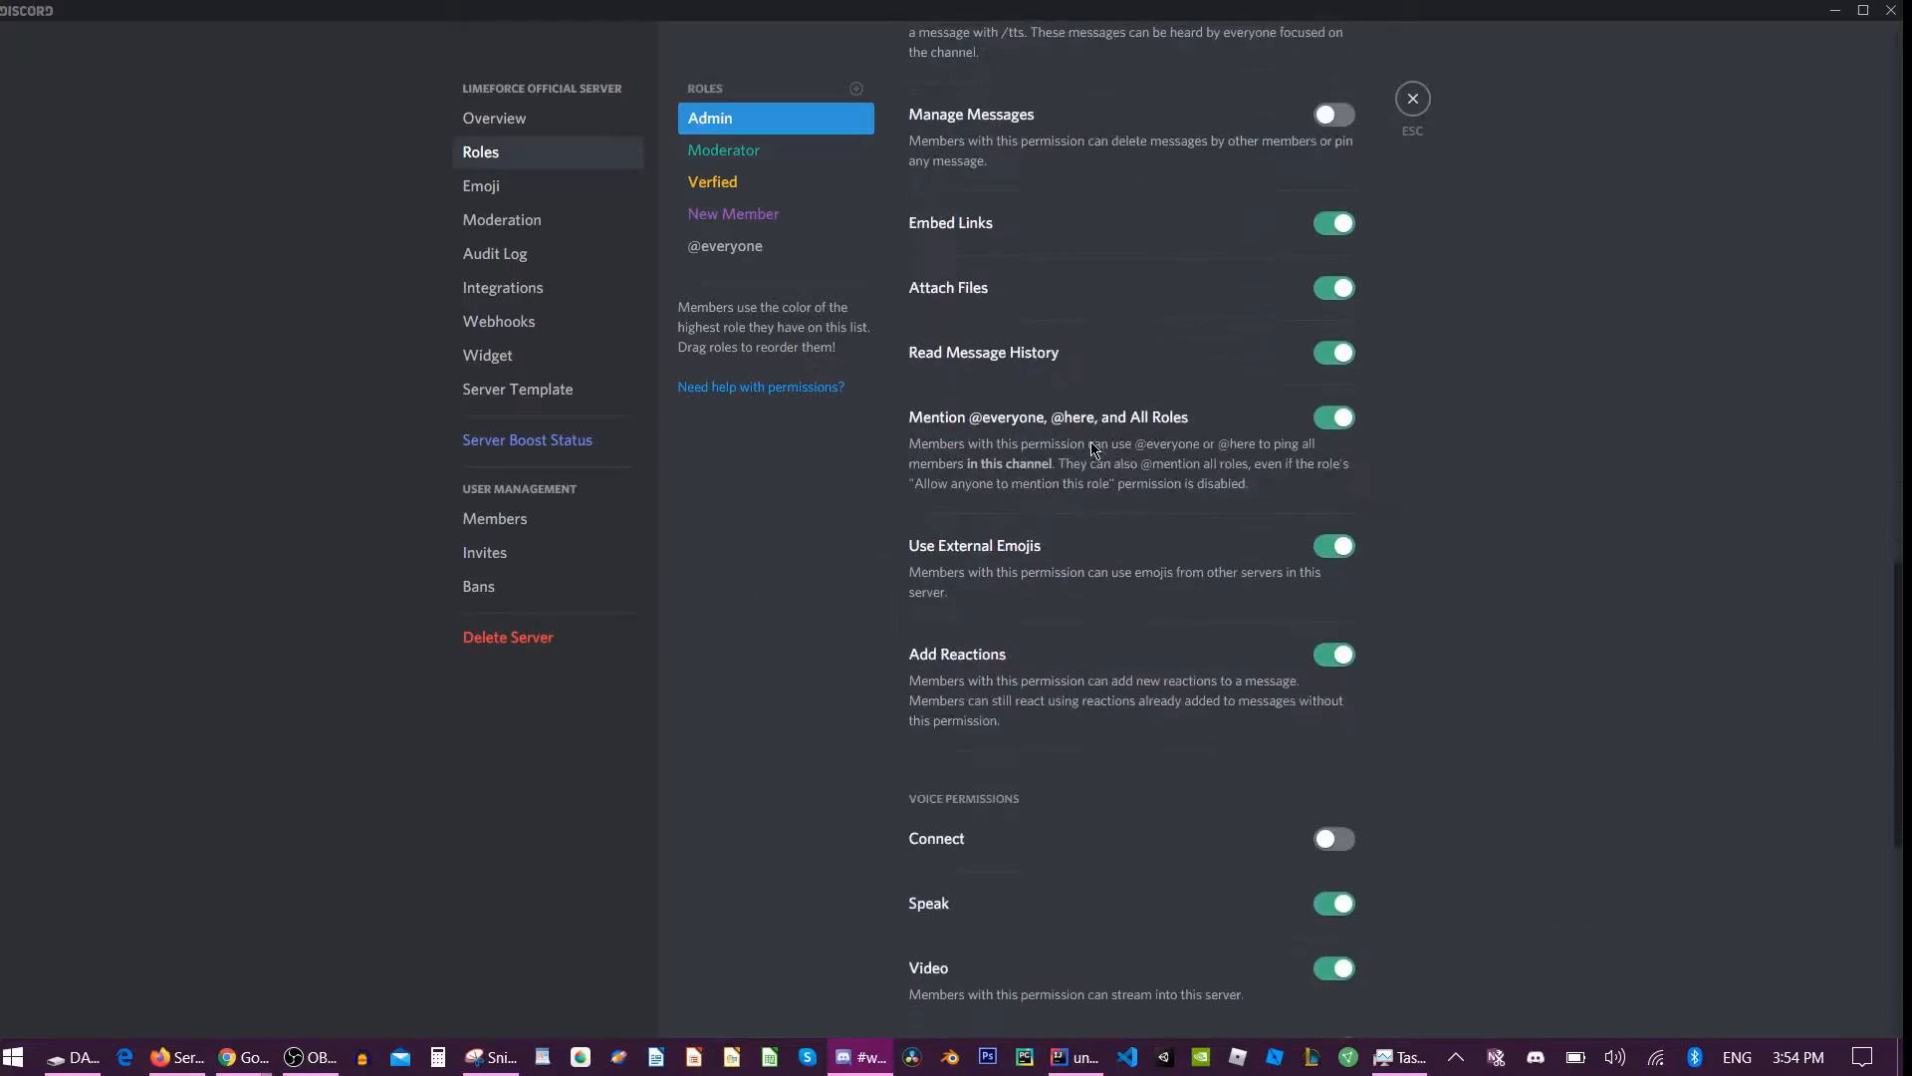
- Create a role named Bots in light orange and place it between Moderator and Verfied in the role order
{"action": "scroll", "coordinate": [1095, 449], "scroll_direction": "up", "scroll_amount": 20}
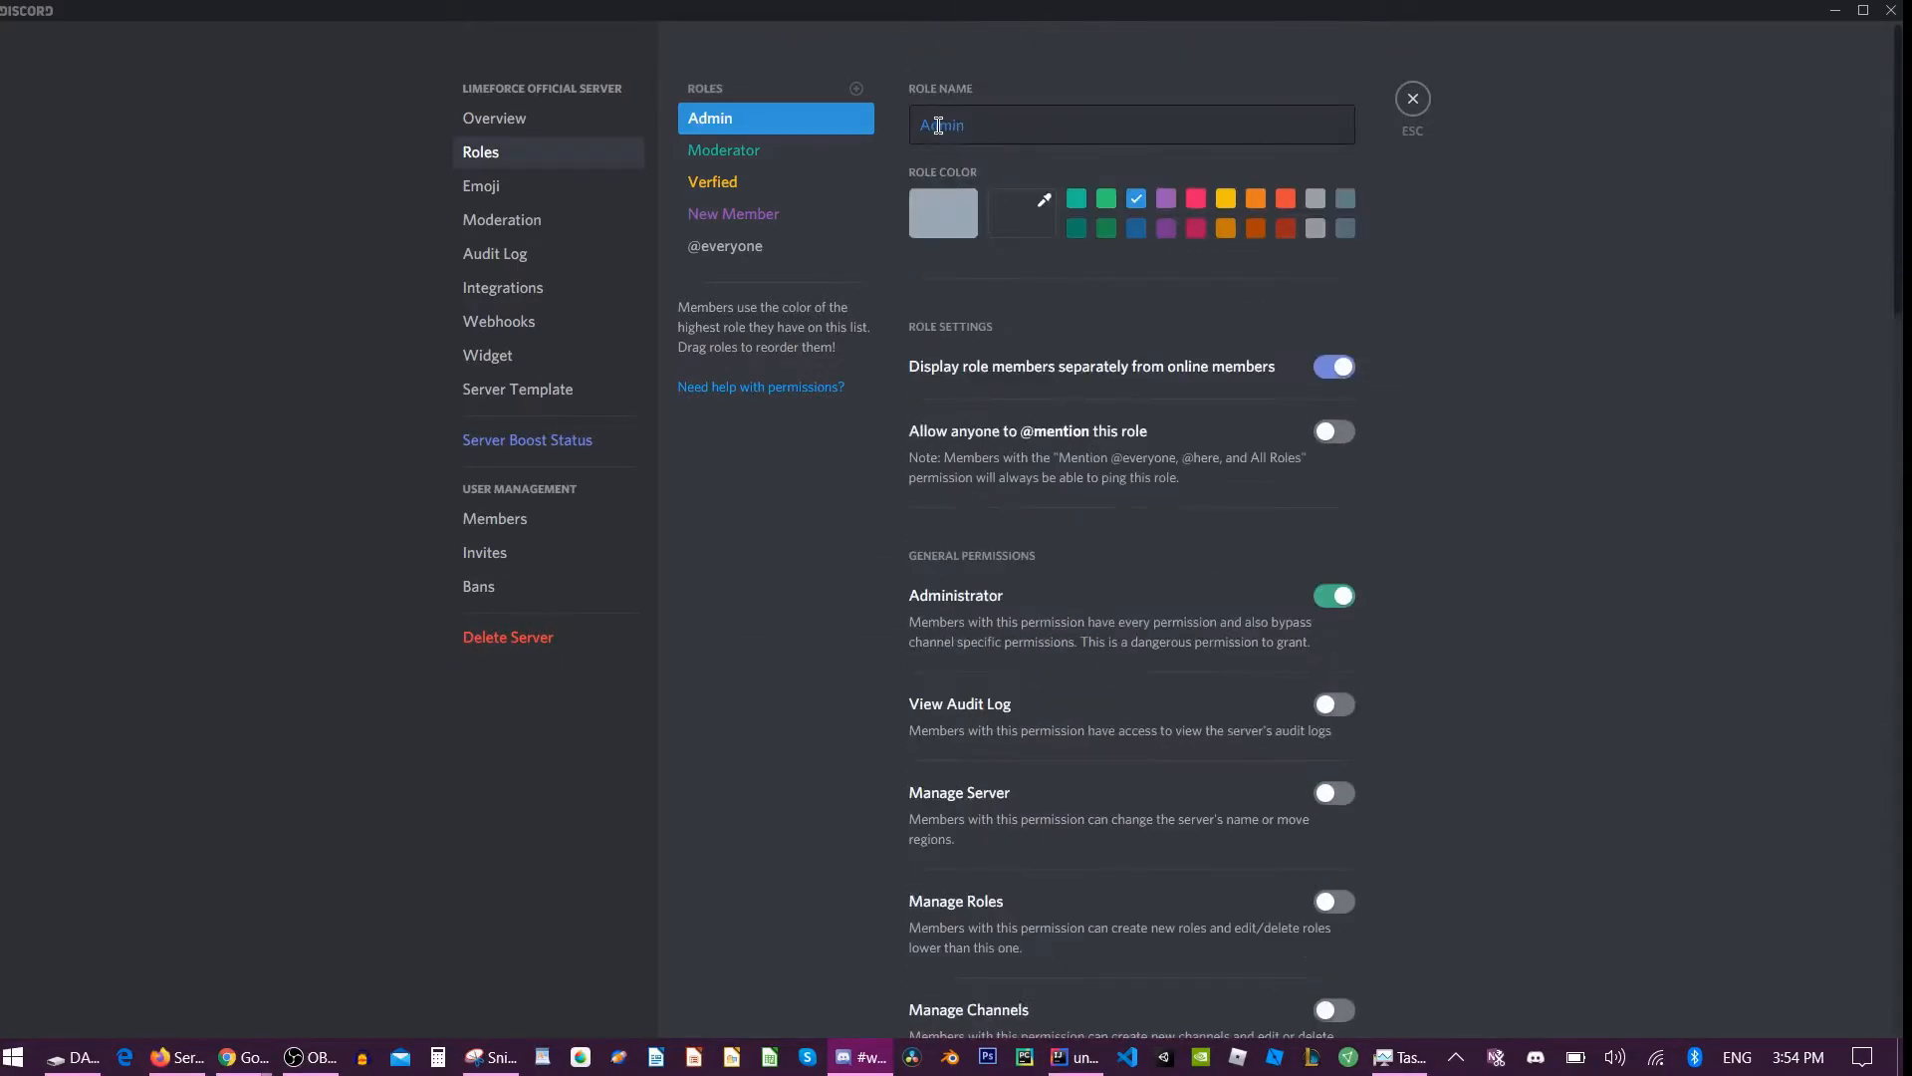
{"action": "left_click", "coordinate": [855, 89]}
{"action": "triple_click", "coordinate": [971, 124]}
{"action": "key", "text": "BackSpace"}
{"action": "type", "text": "Bo"}
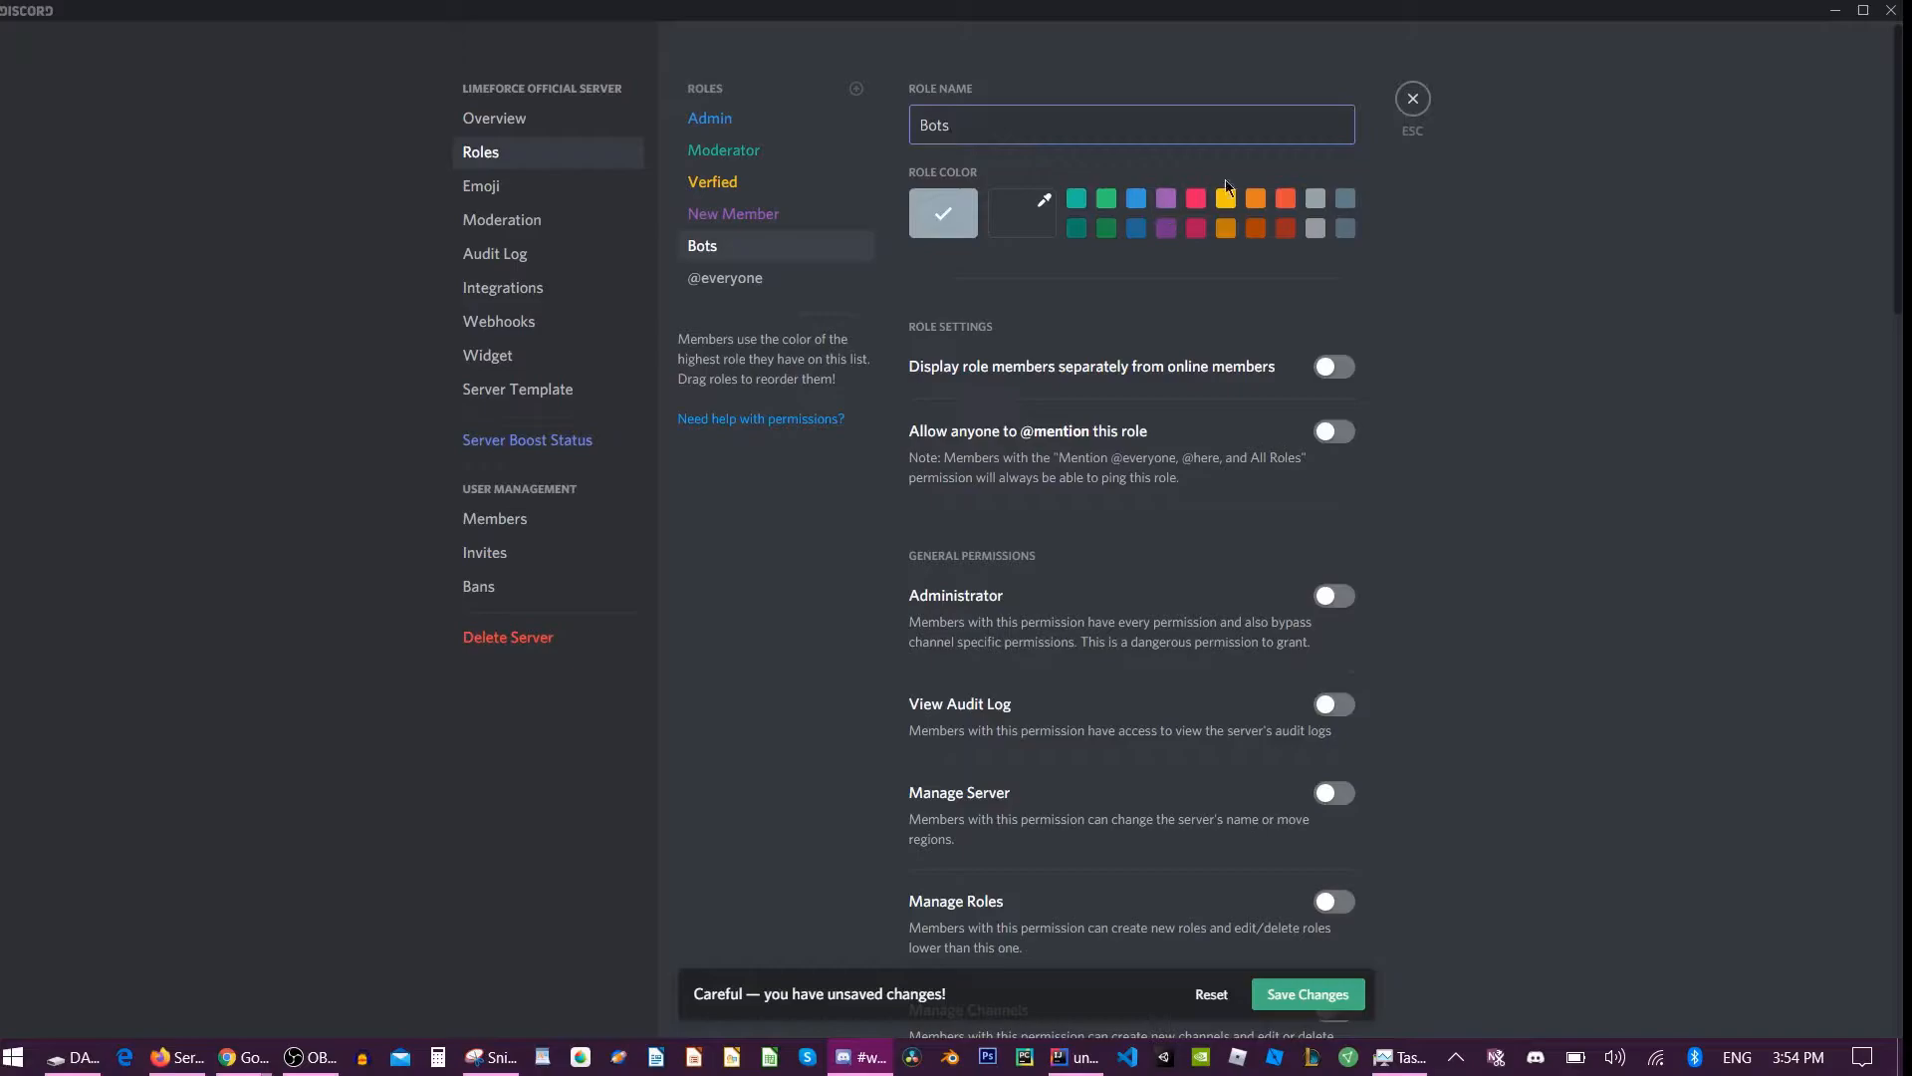
{"action": "type", "text": "ts"}
{"action": "left_click", "coordinate": [1223, 200]}
{"action": "left_click", "coordinate": [1256, 200]}
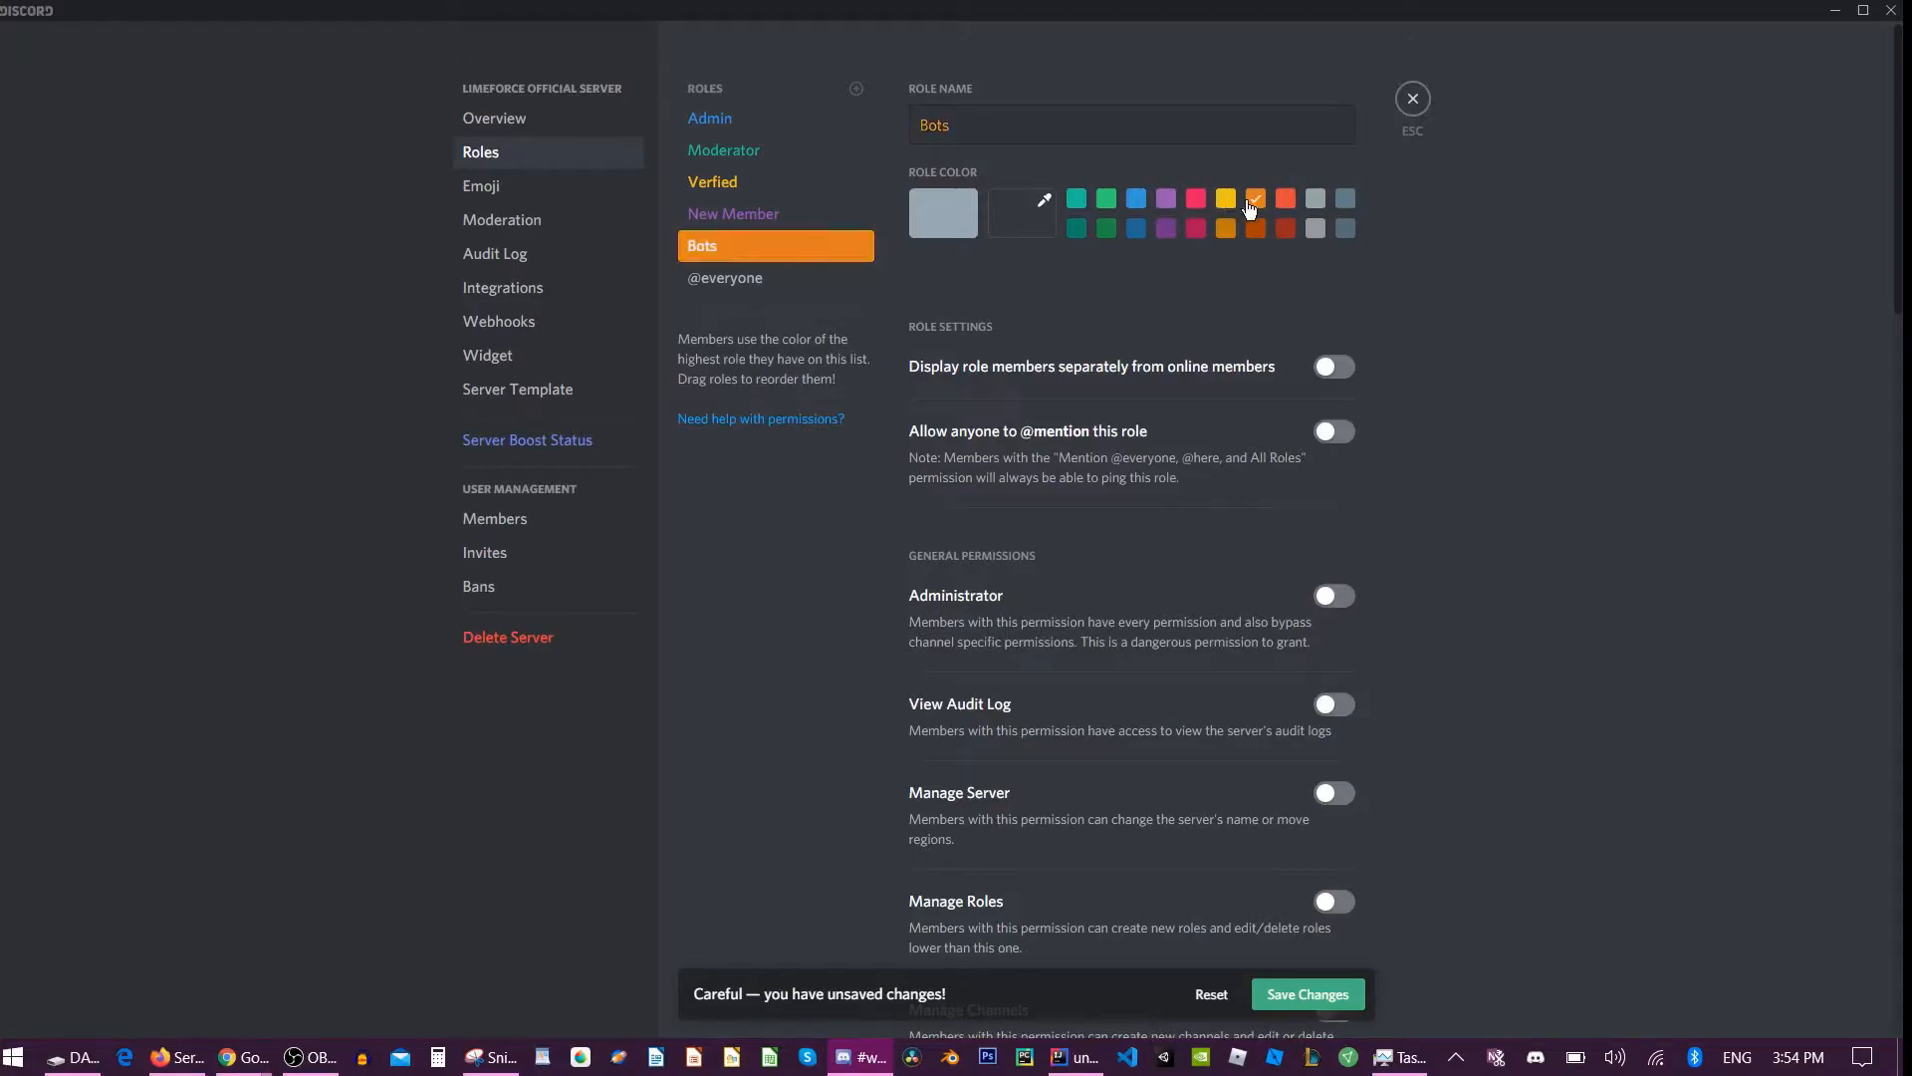
{"action": "left_click_drag", "start_coordinate": [759, 247], "coordinate": [737, 185]}
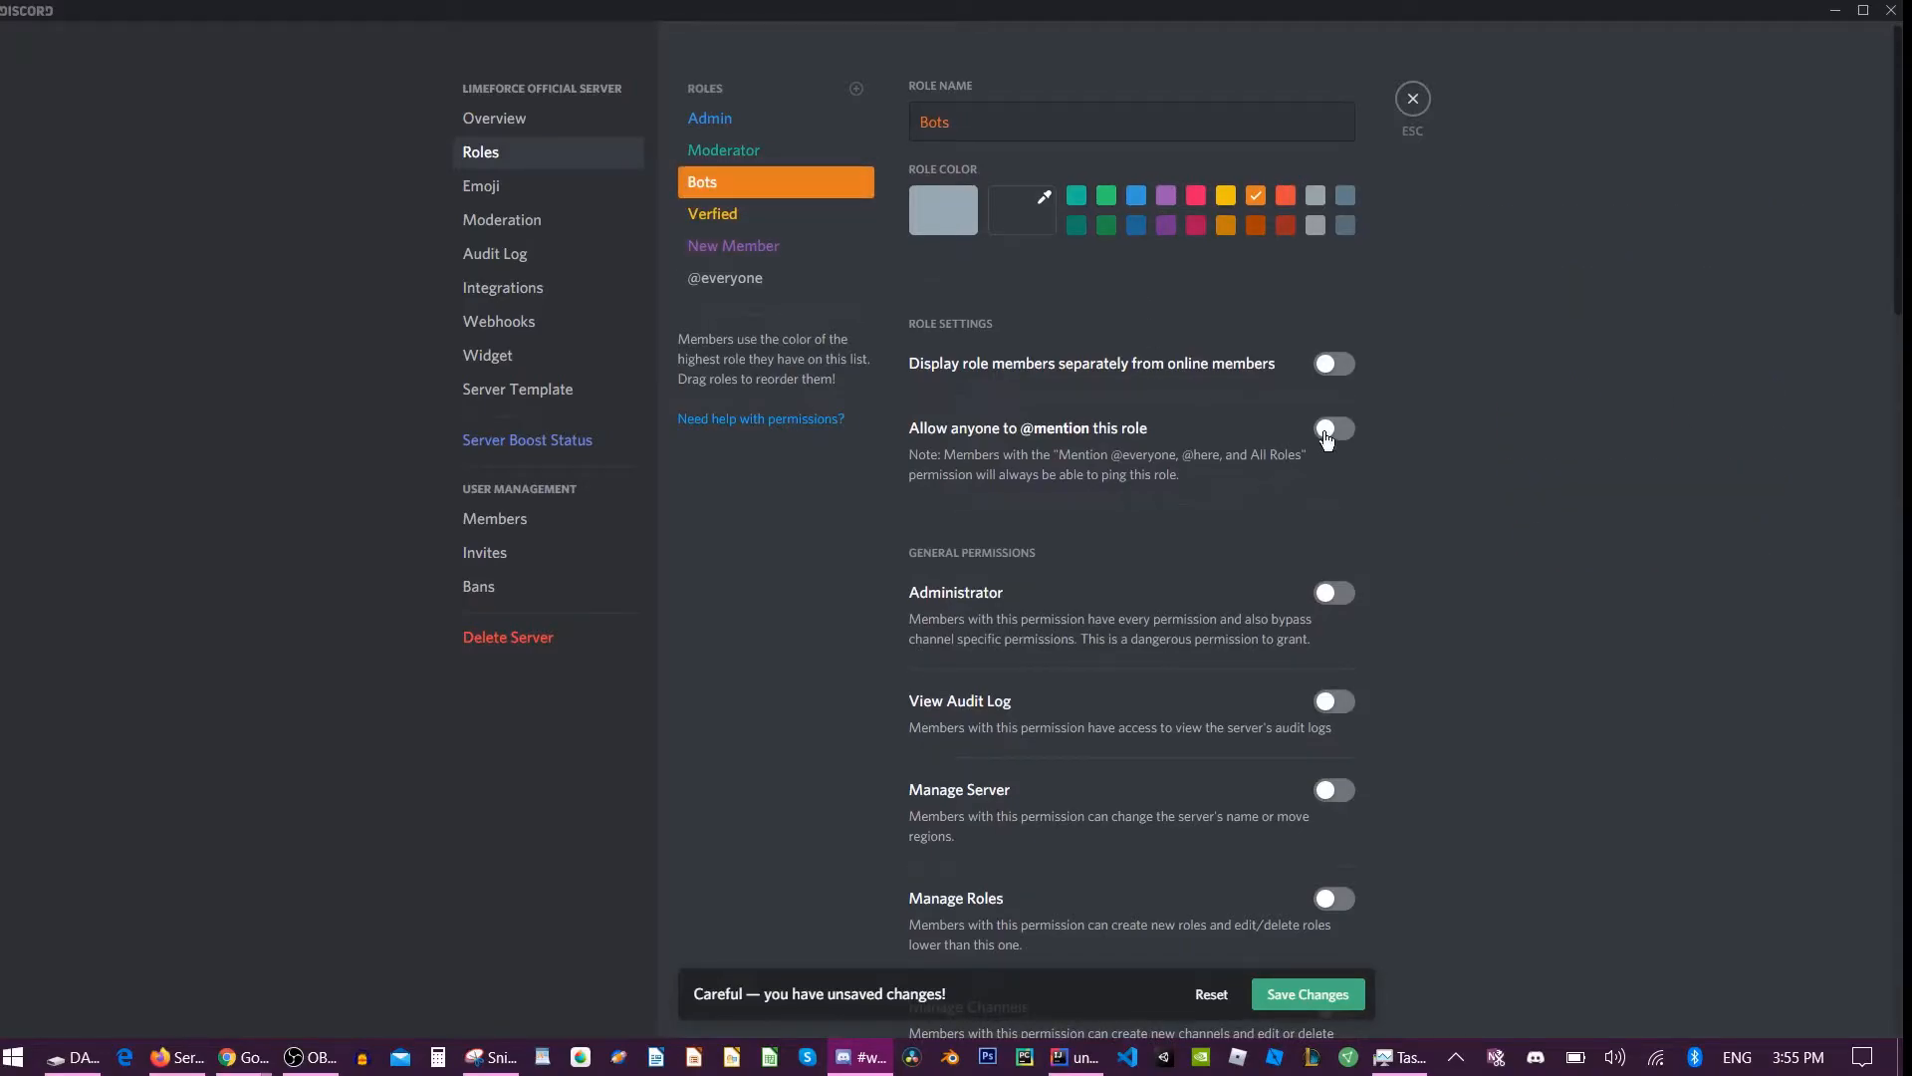
- Display Bots role members separately from online members, save the changes and close the server settings
{"action": "left_click", "coordinate": [1329, 368]}
{"action": "scroll", "coordinate": [1283, 465], "scroll_direction": "down", "scroll_amount": 3}
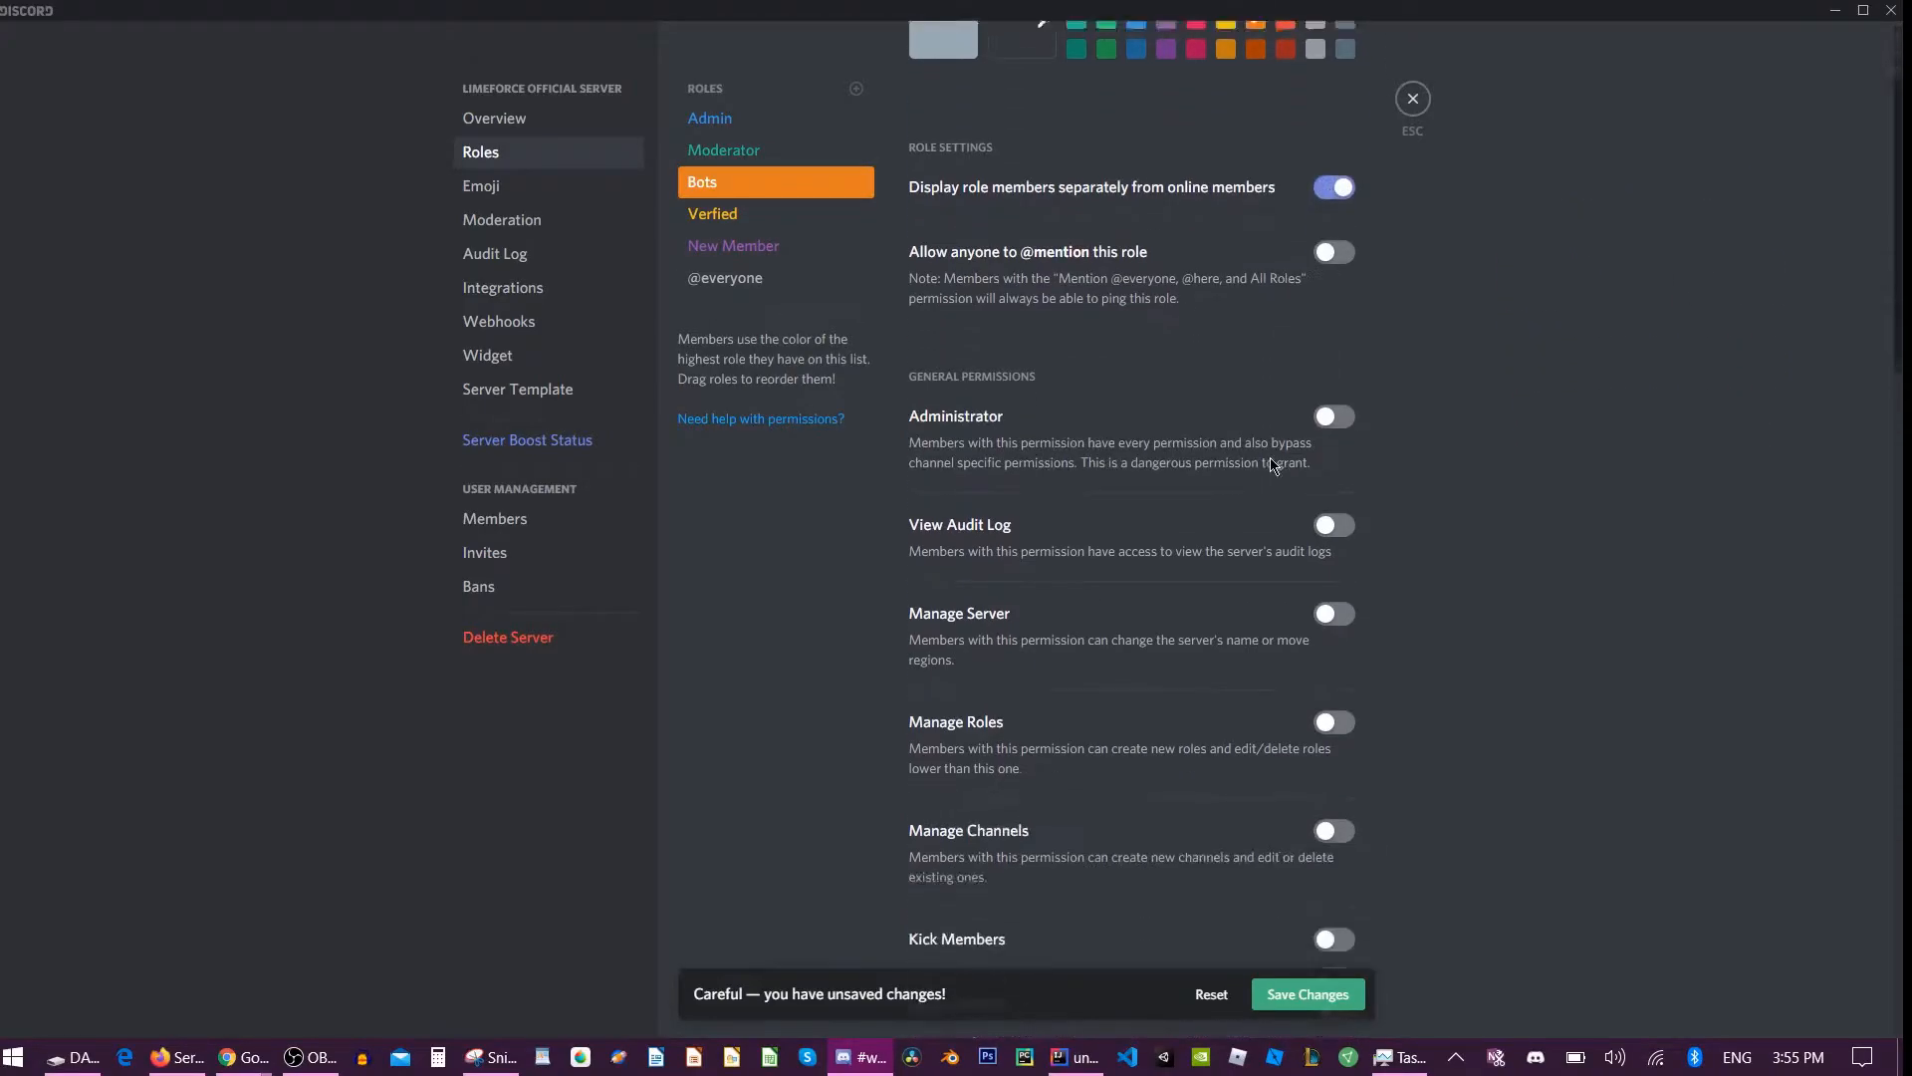
{"action": "left_click", "coordinate": [1308, 994]}
{"action": "scroll", "coordinate": [963, 309], "scroll_direction": "up", "scroll_amount": 2}
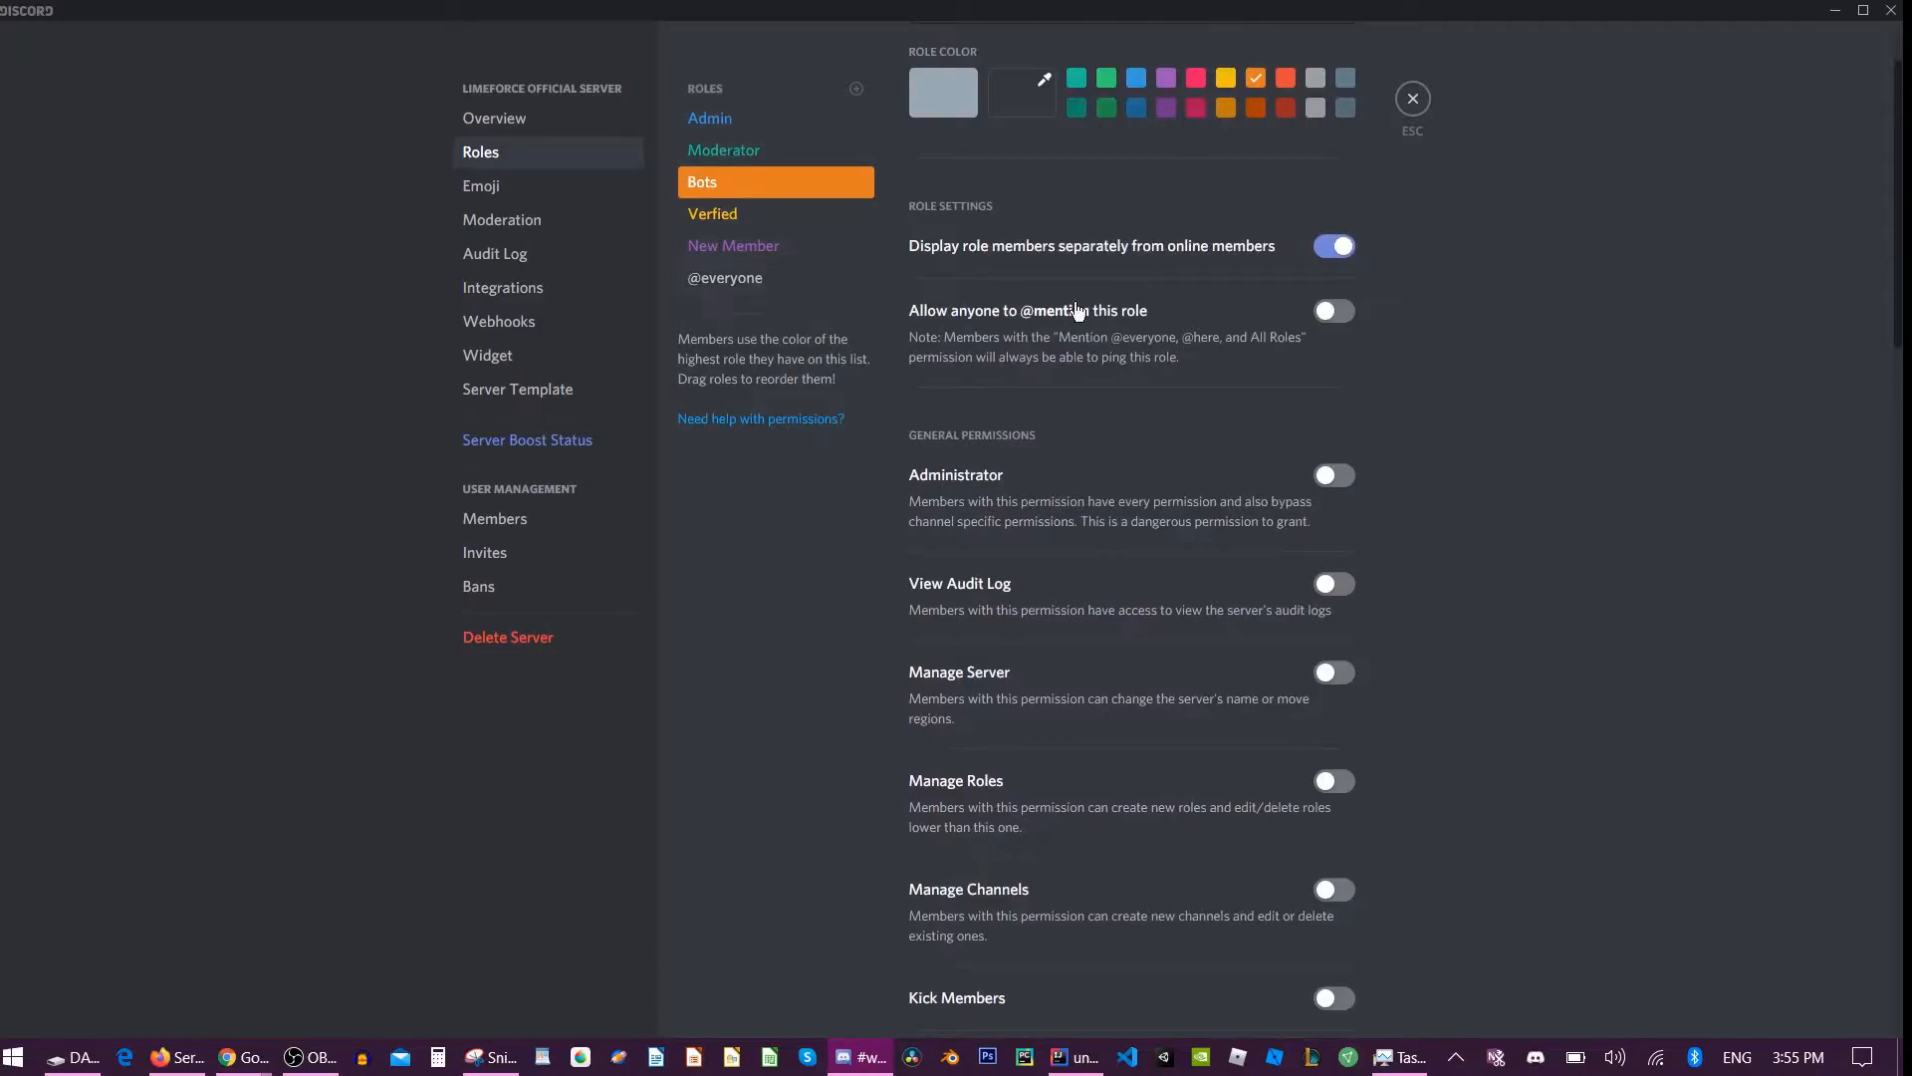
{"action": "left_click", "coordinate": [1412, 97]}
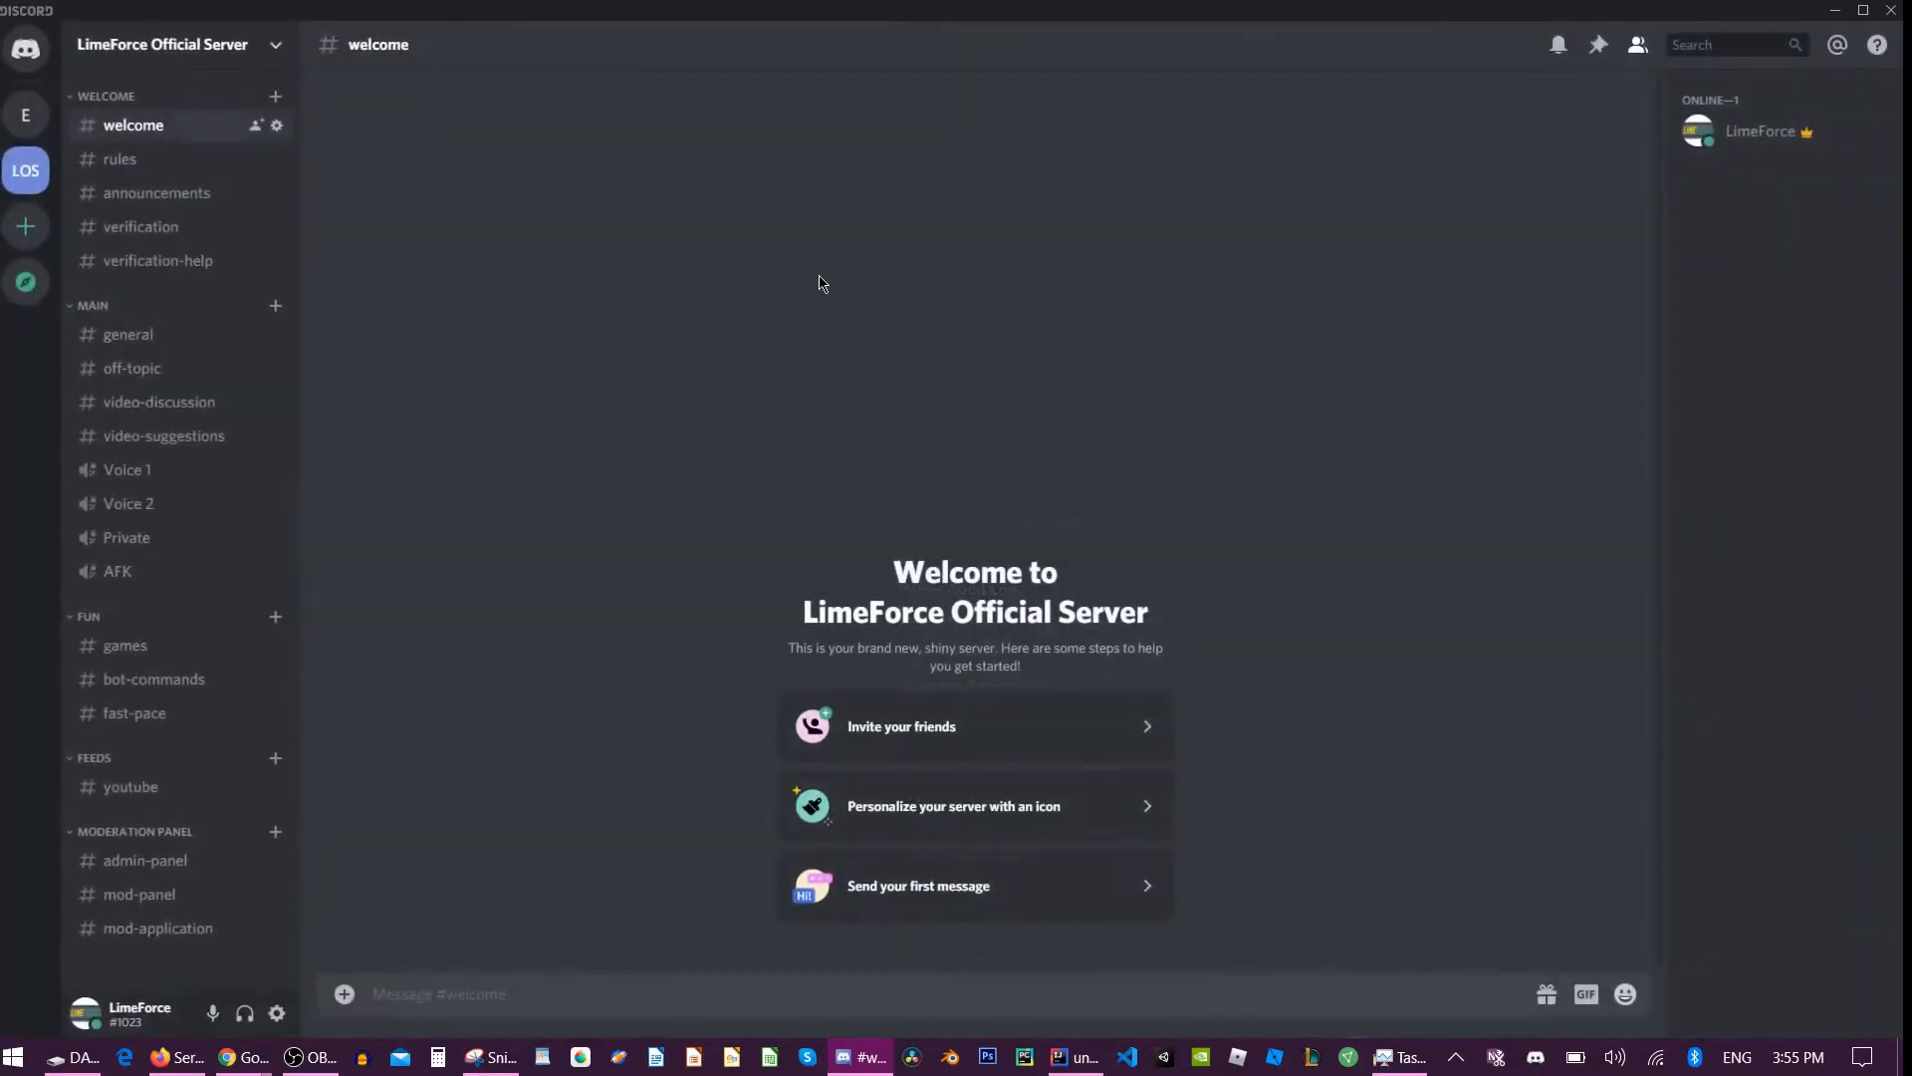
{"action": "right_click", "coordinate": [90, 95]}
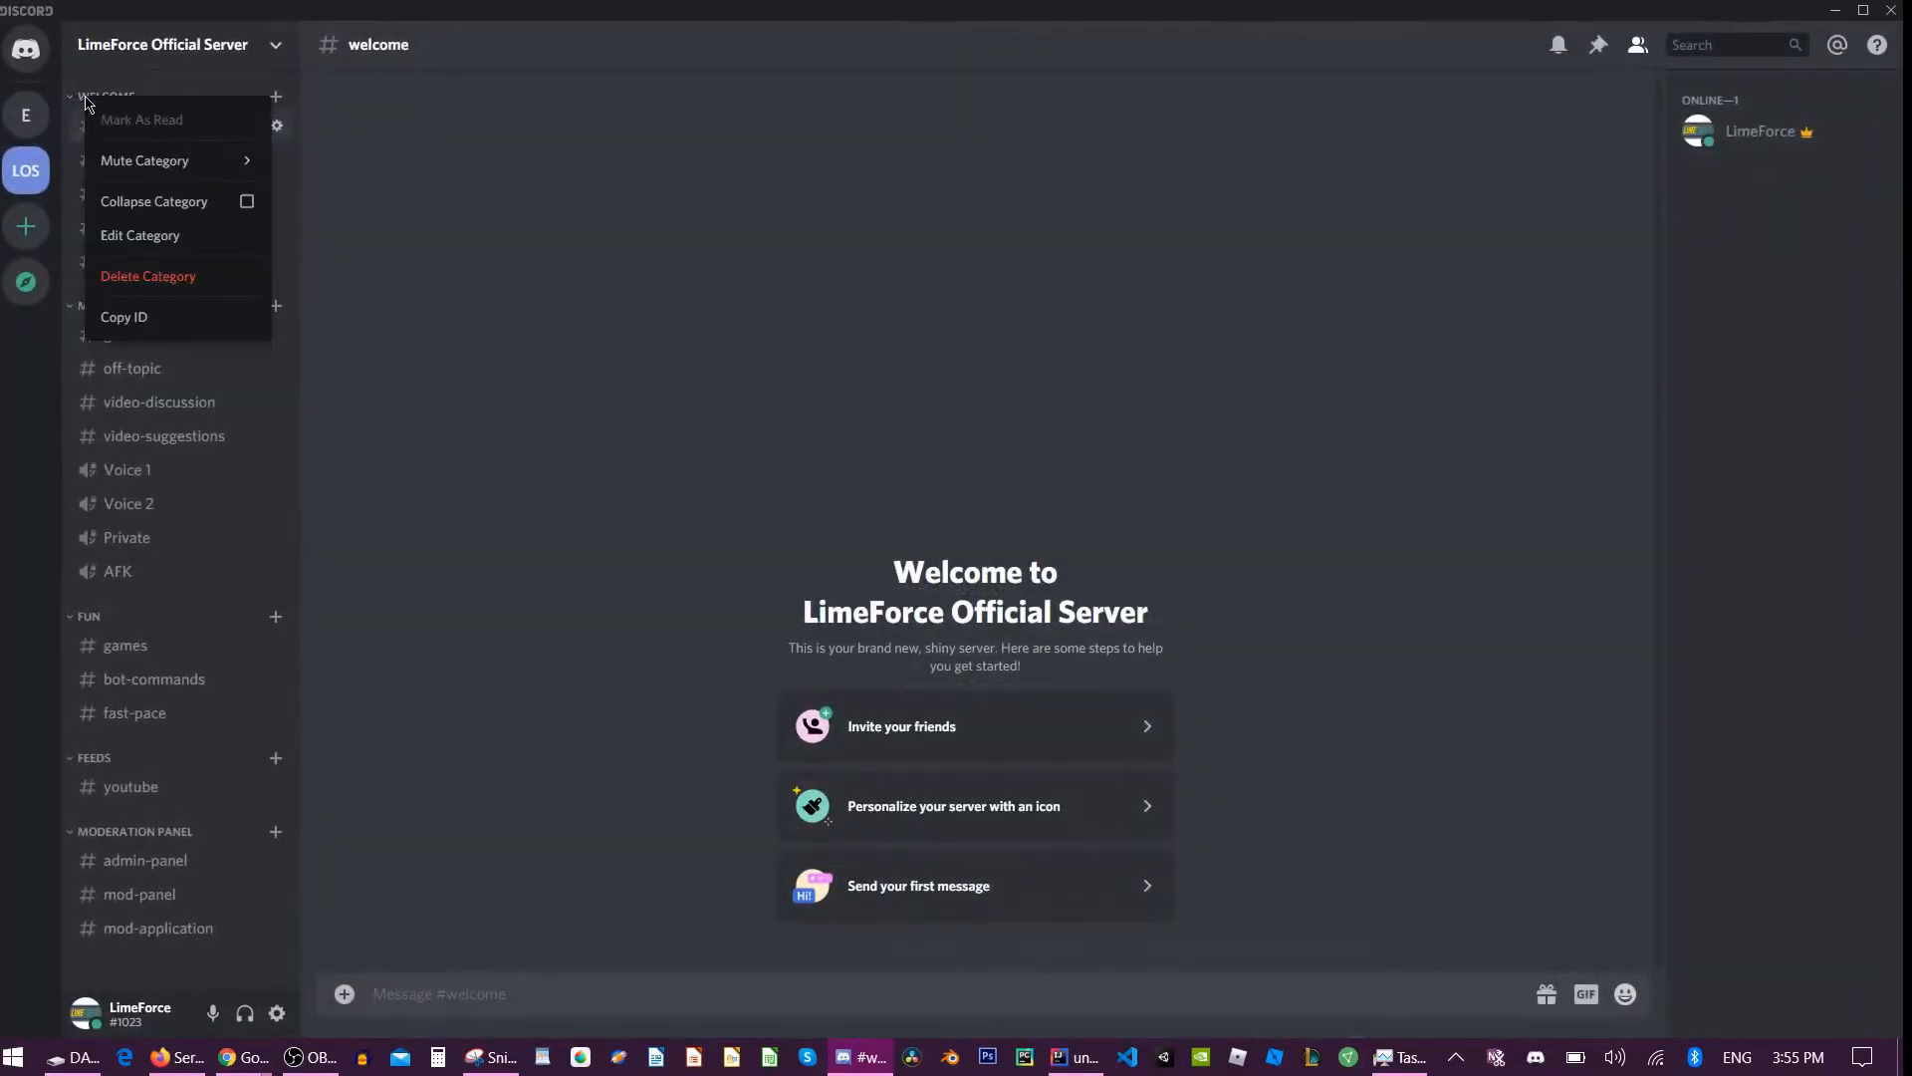
{"action": "left_click", "coordinate": [493, 124]}
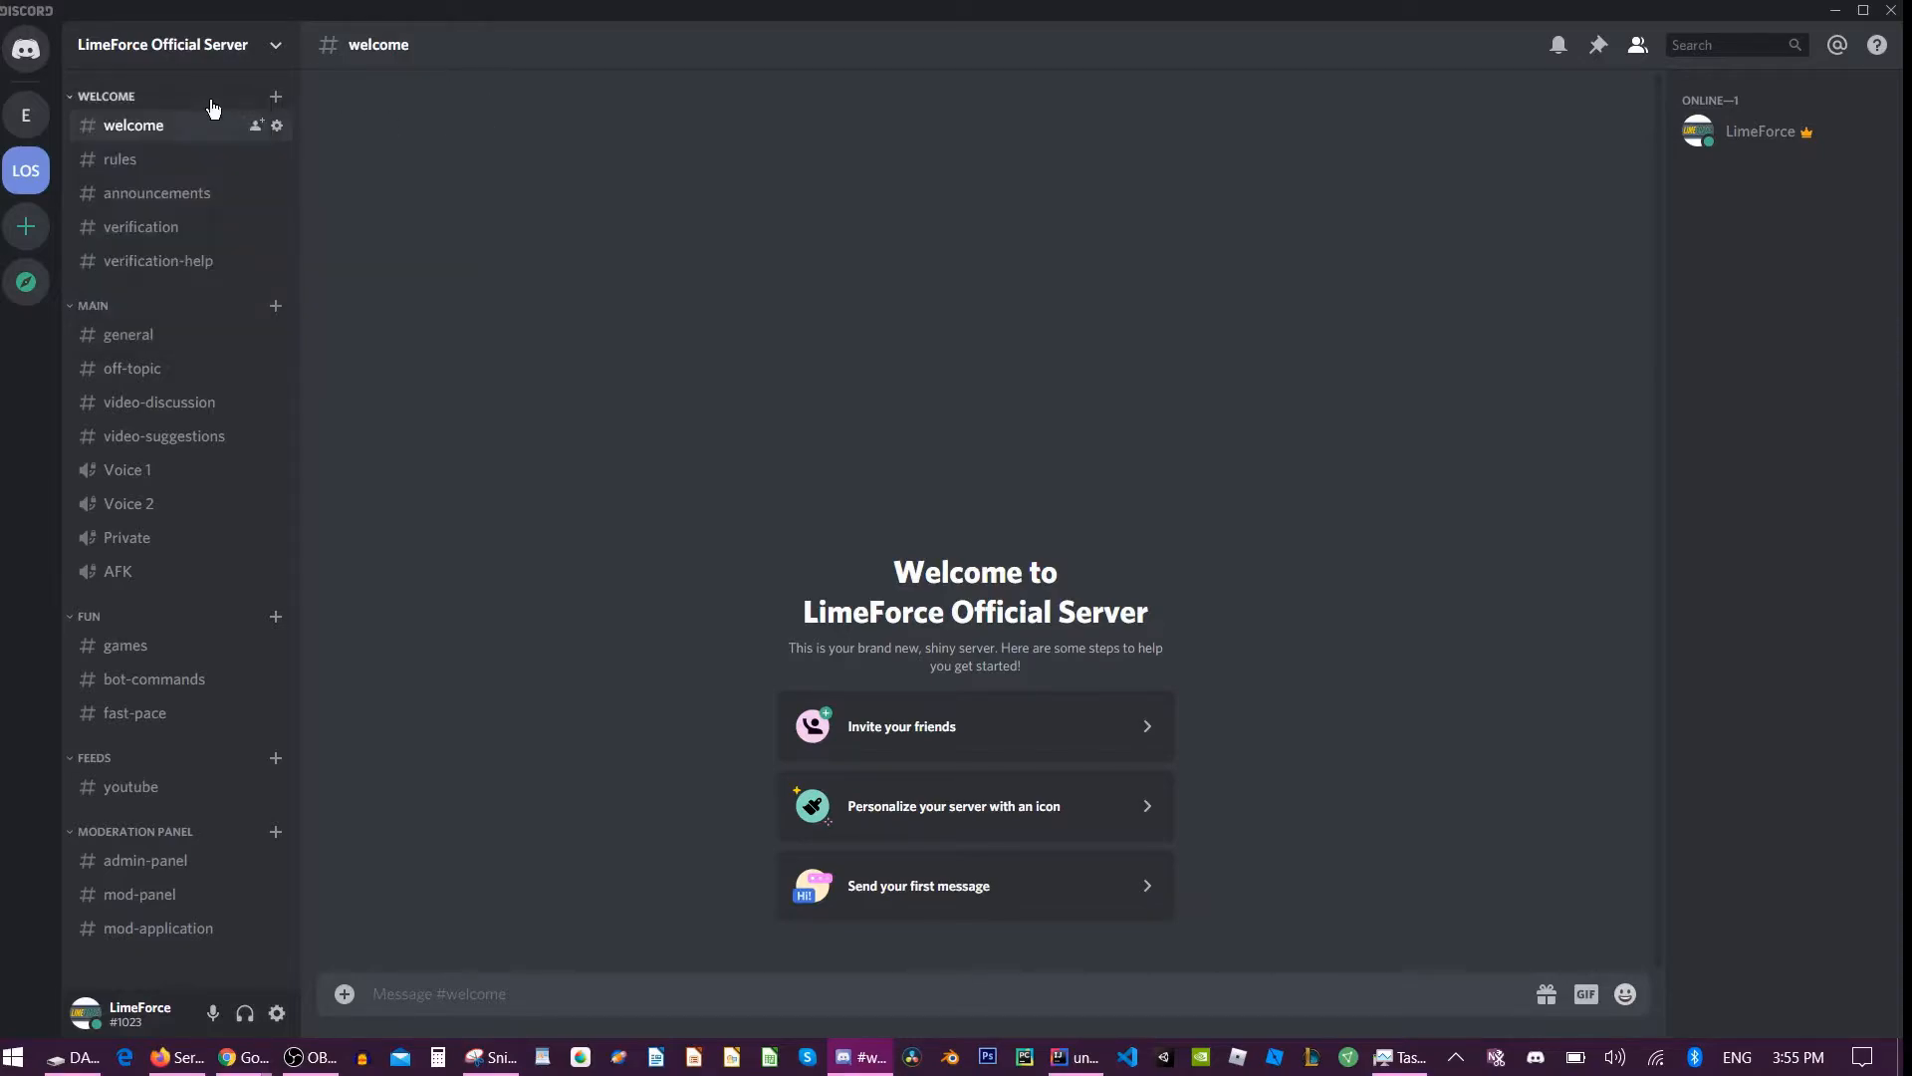
{"action": "right_click", "coordinate": [180, 100]}
{"action": "left_click", "coordinate": [139, 96]}
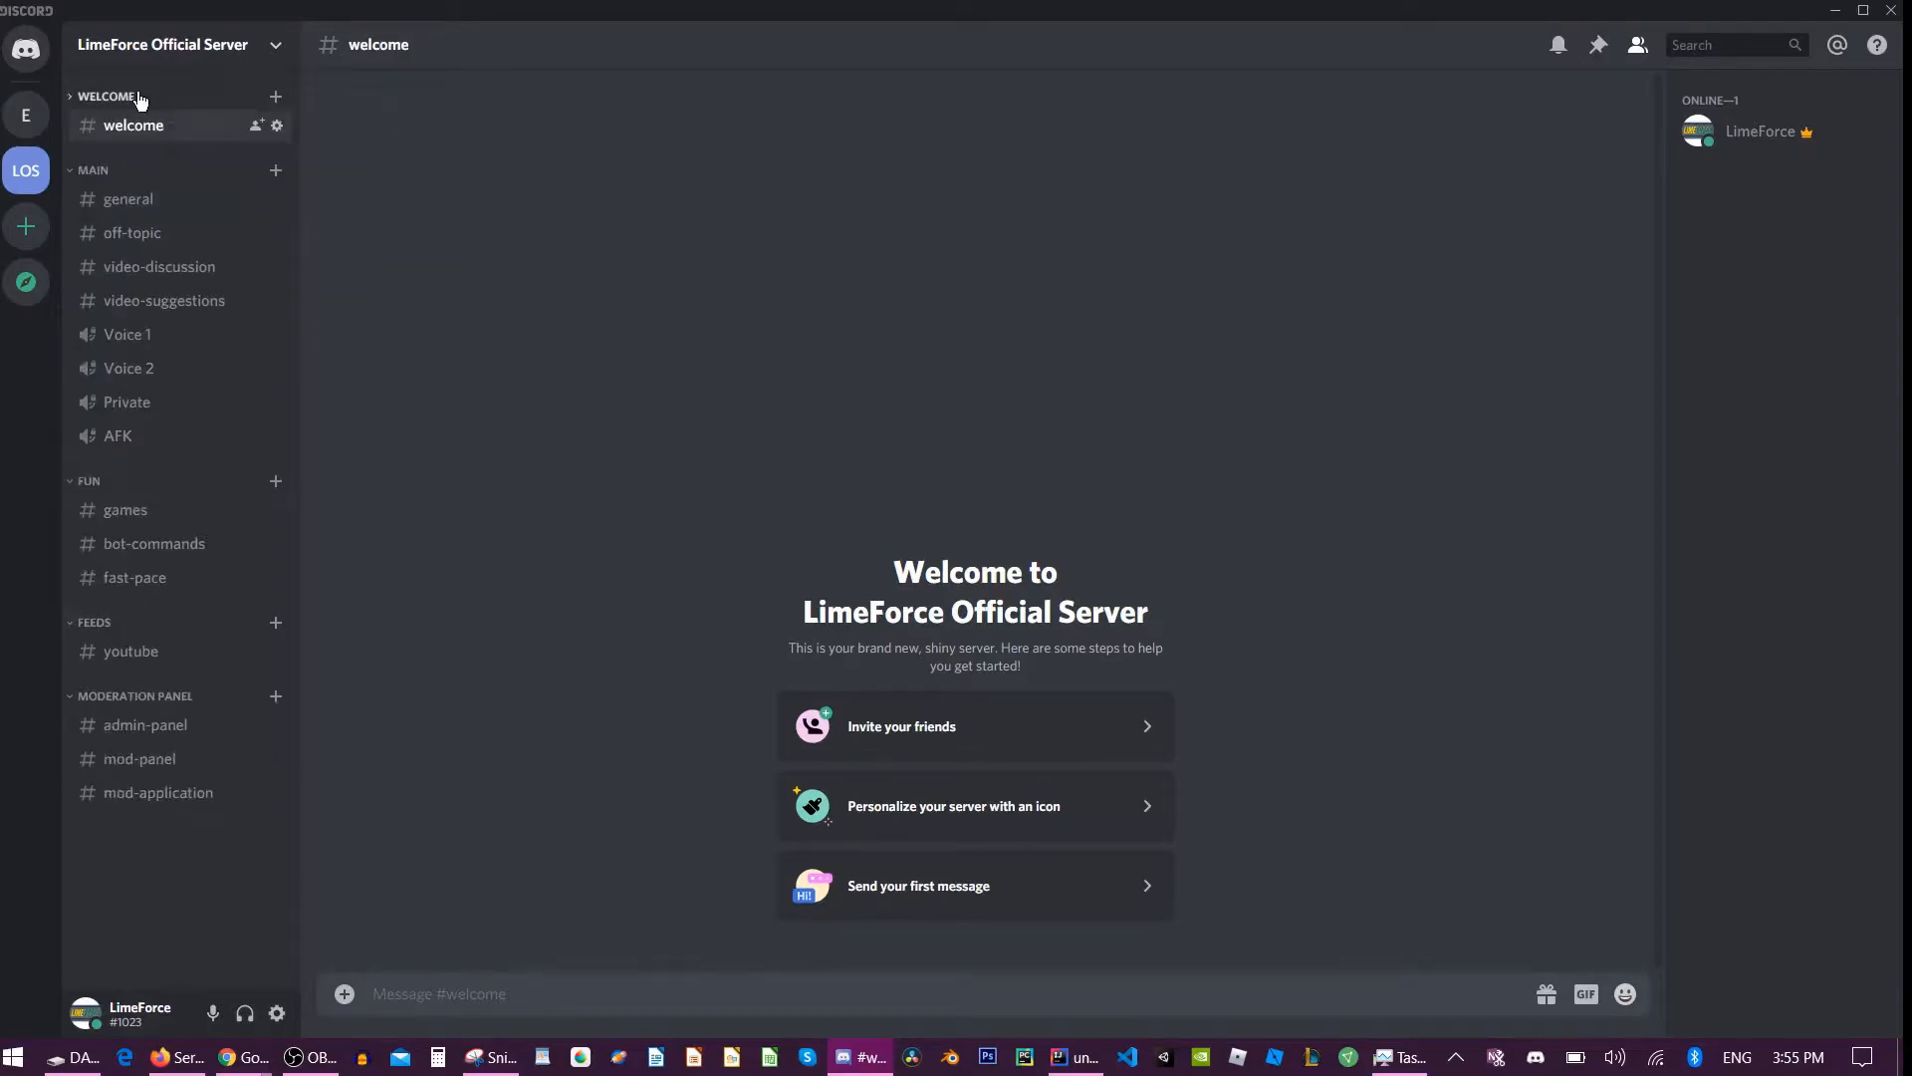
{"action": "right_click", "coordinate": [140, 99]}
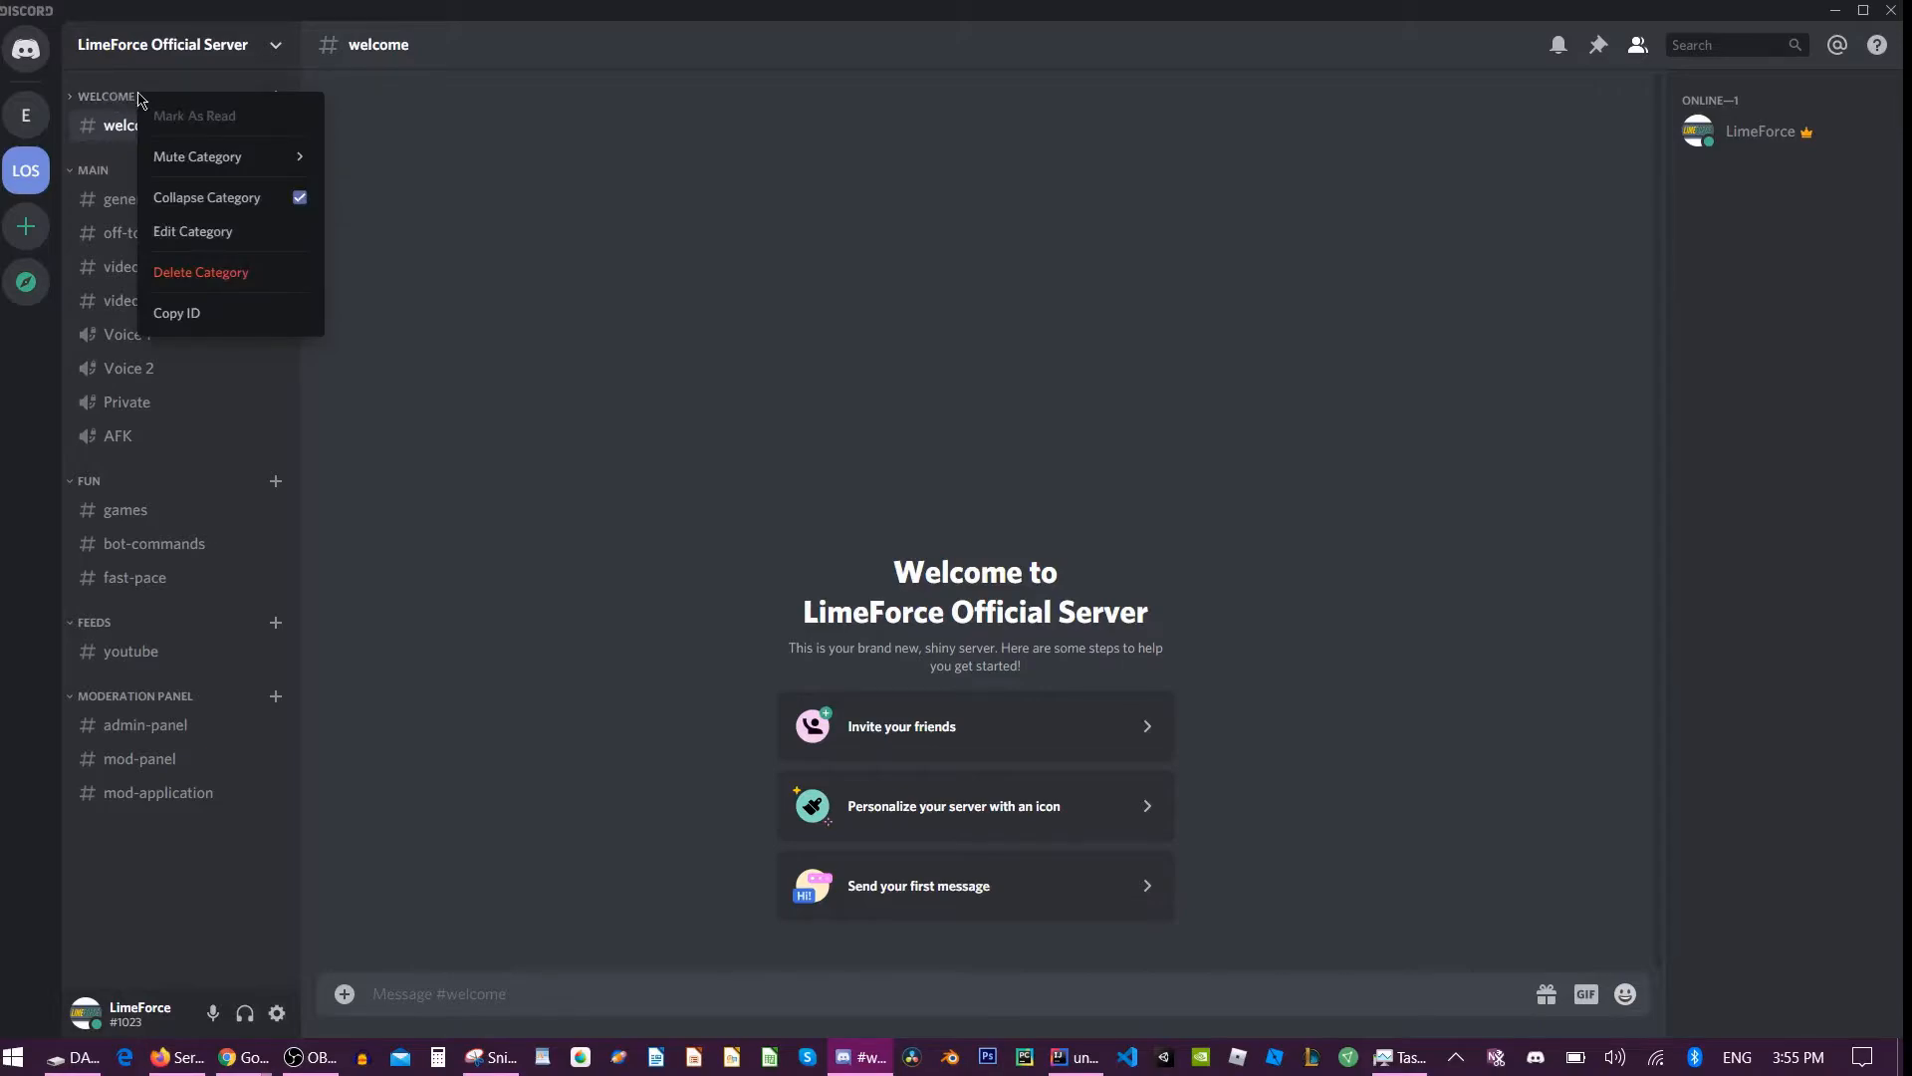
{"action": "left_click", "coordinate": [118, 98]}
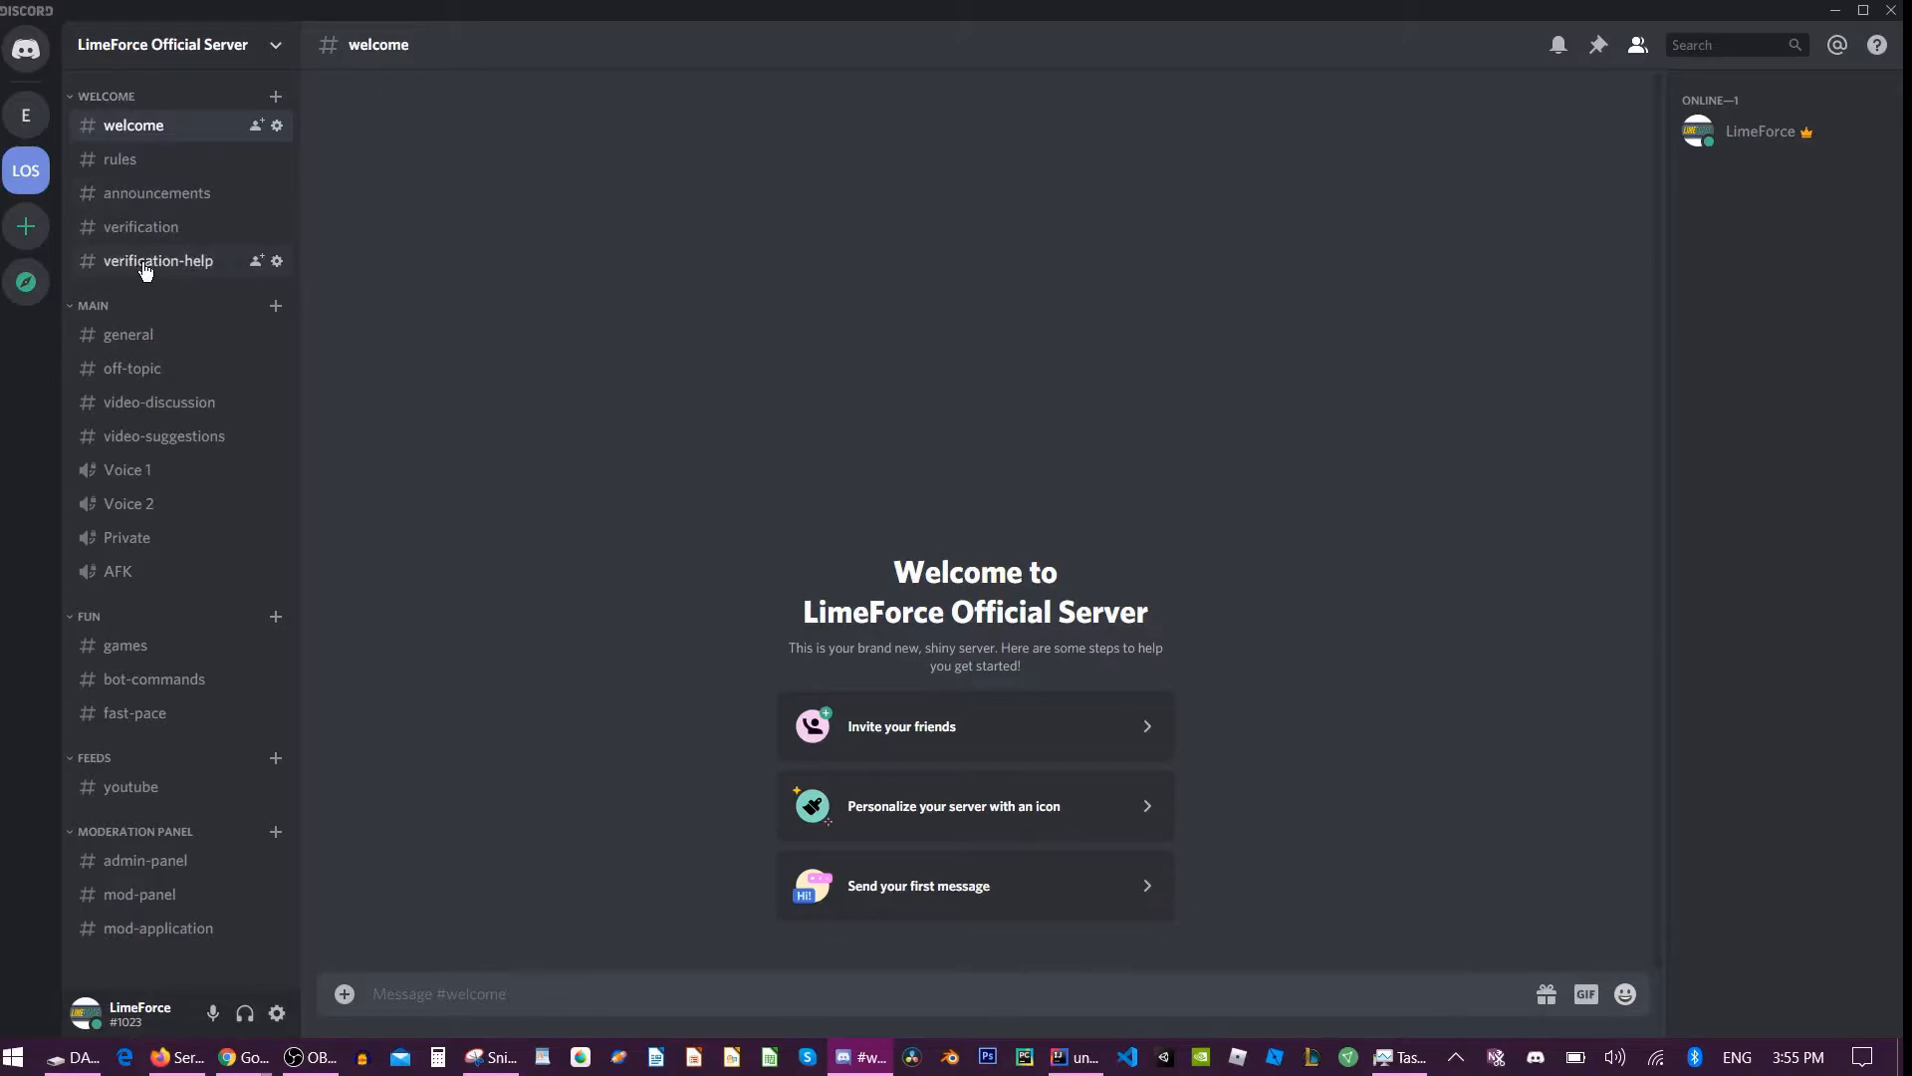
{"action": "right_click", "coordinate": [155, 99]}
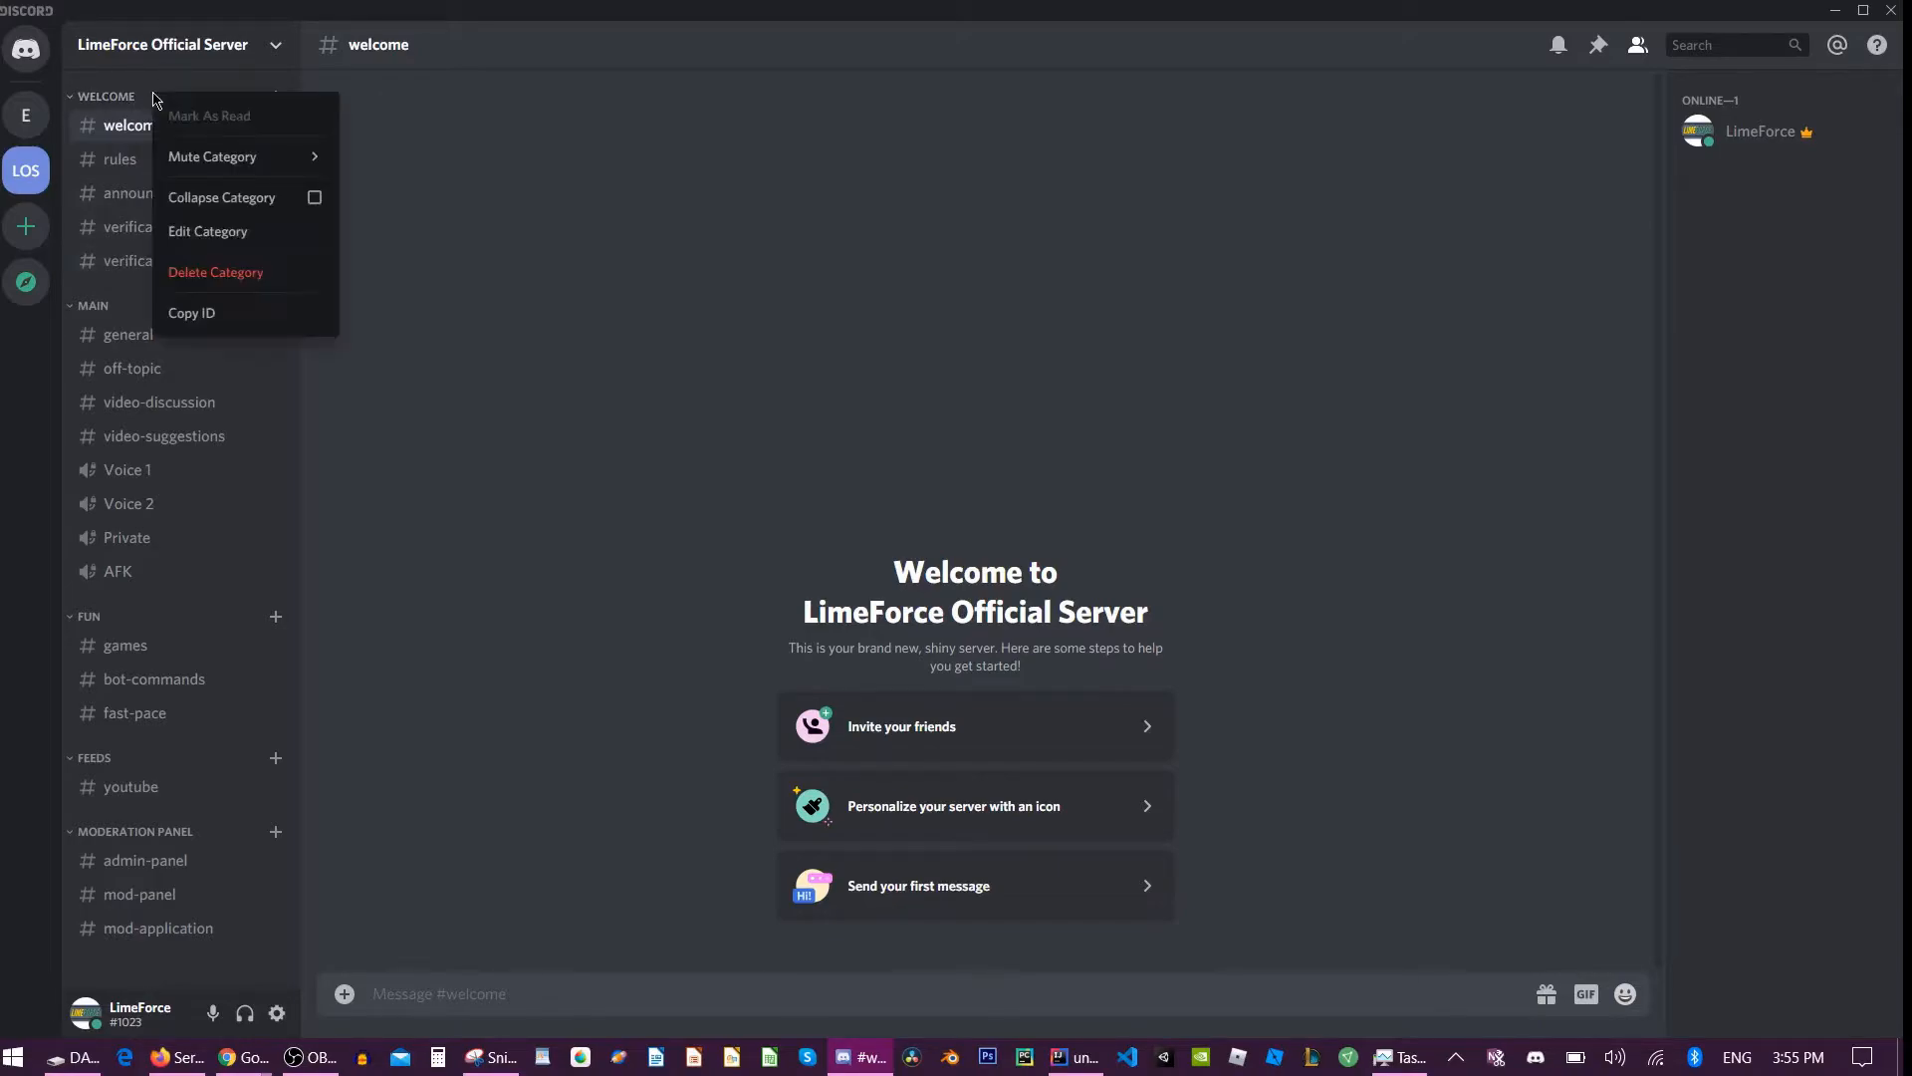
{"action": "left_click", "coordinate": [289, 231]}
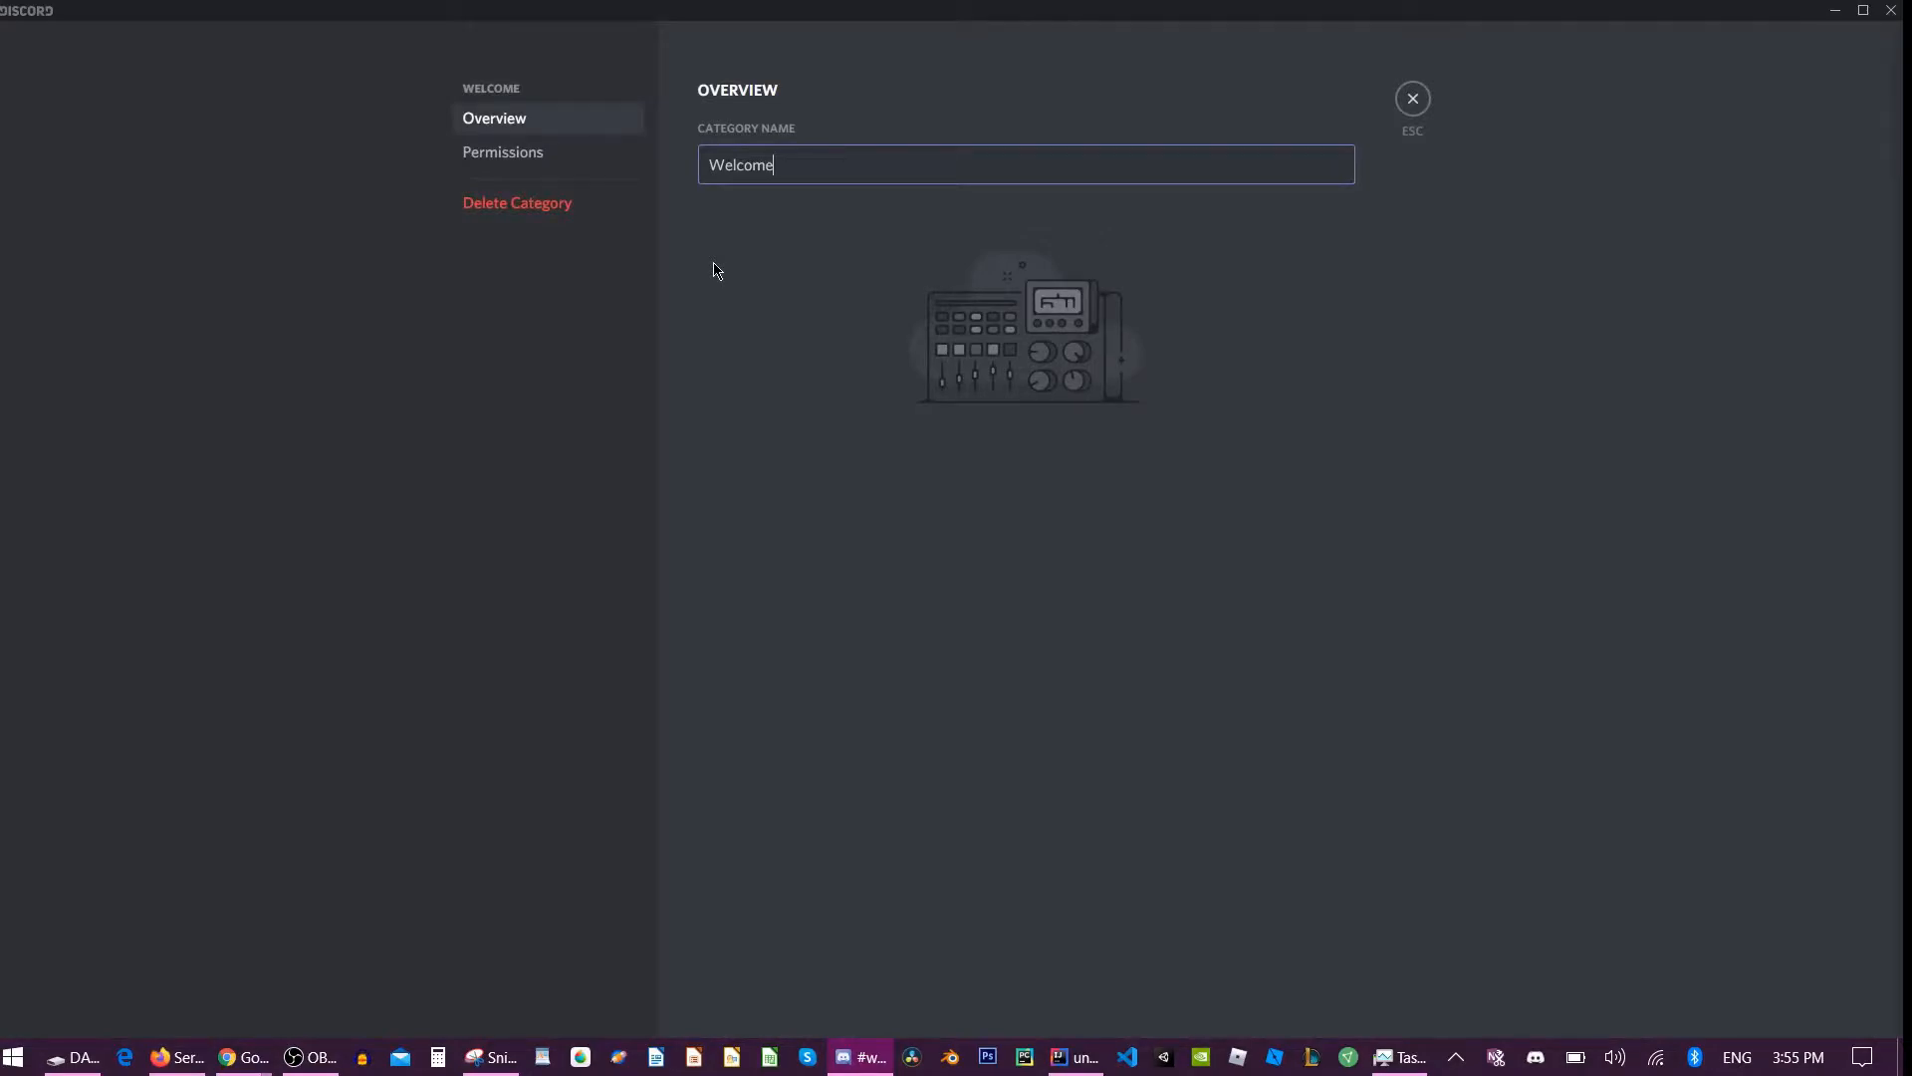
{"action": "left_click", "coordinate": [535, 152]}
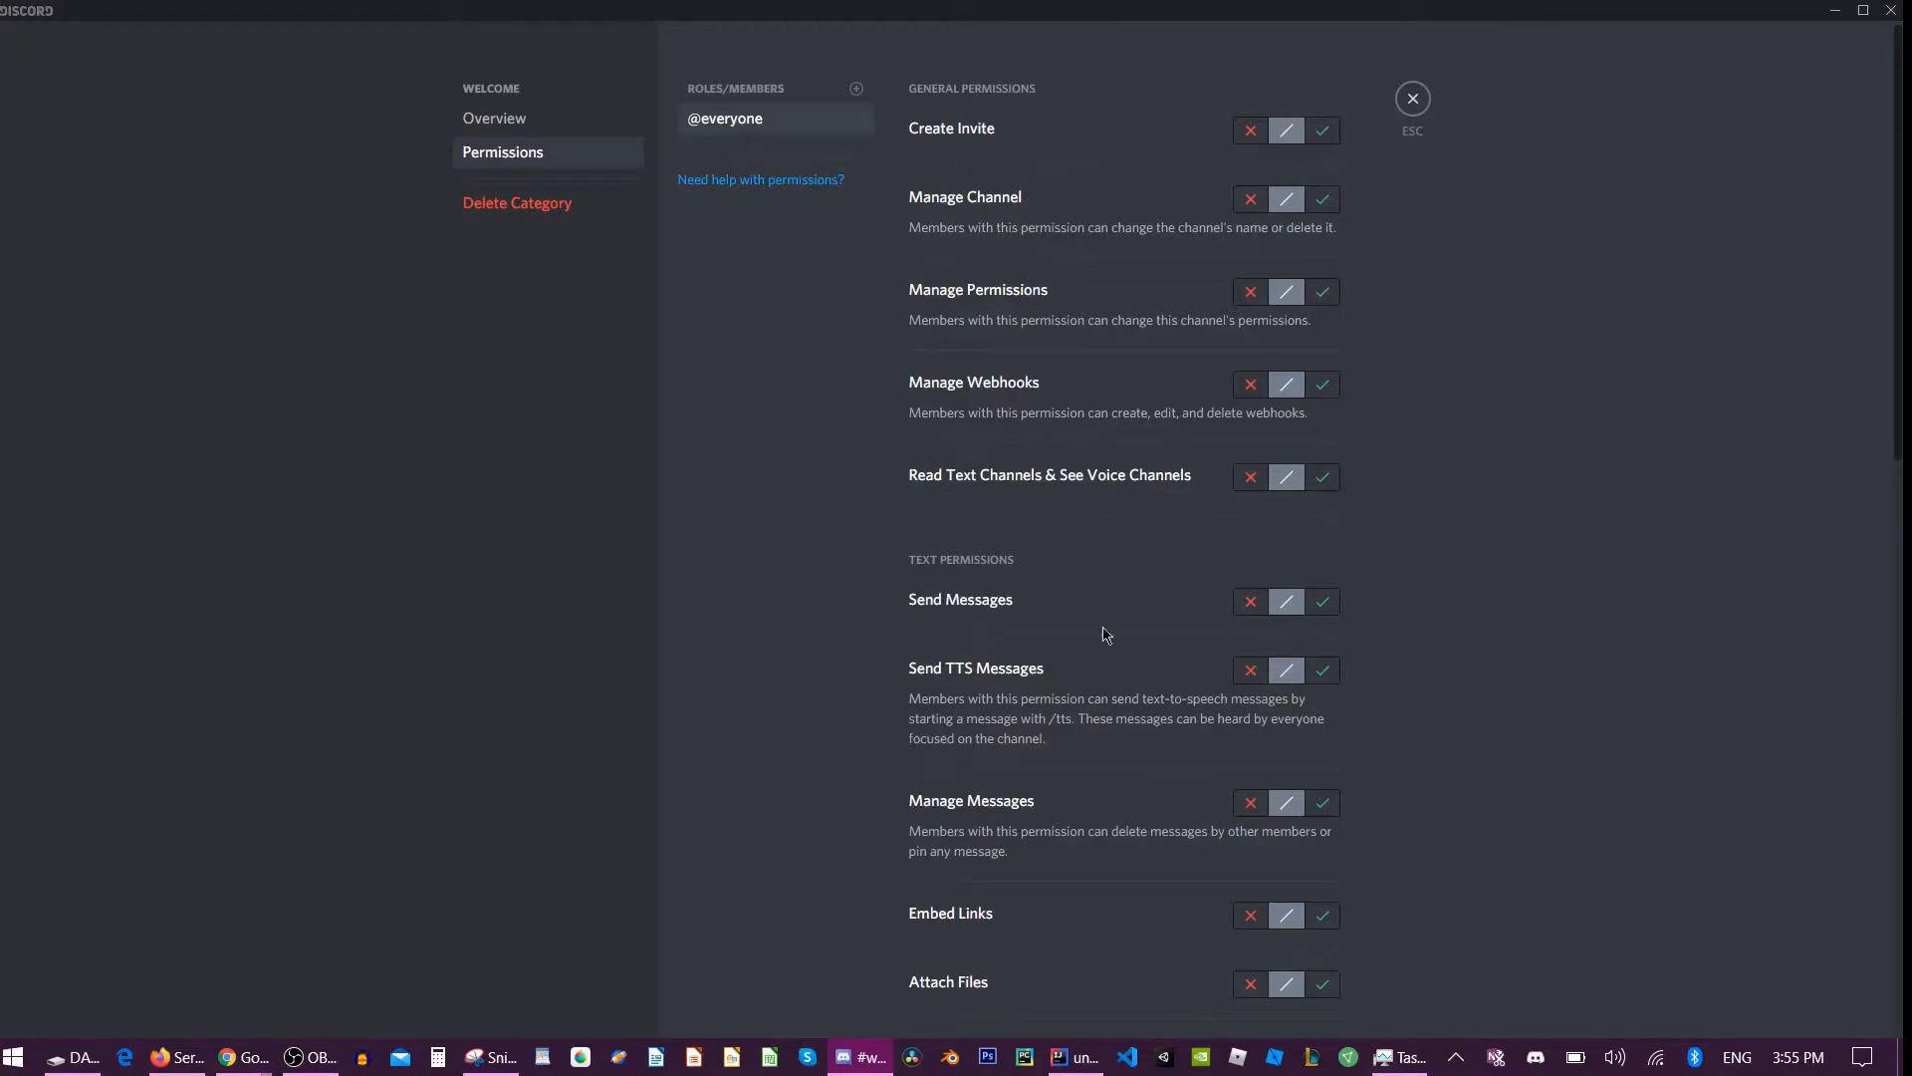
{"action": "left_click", "coordinate": [1322, 477]}
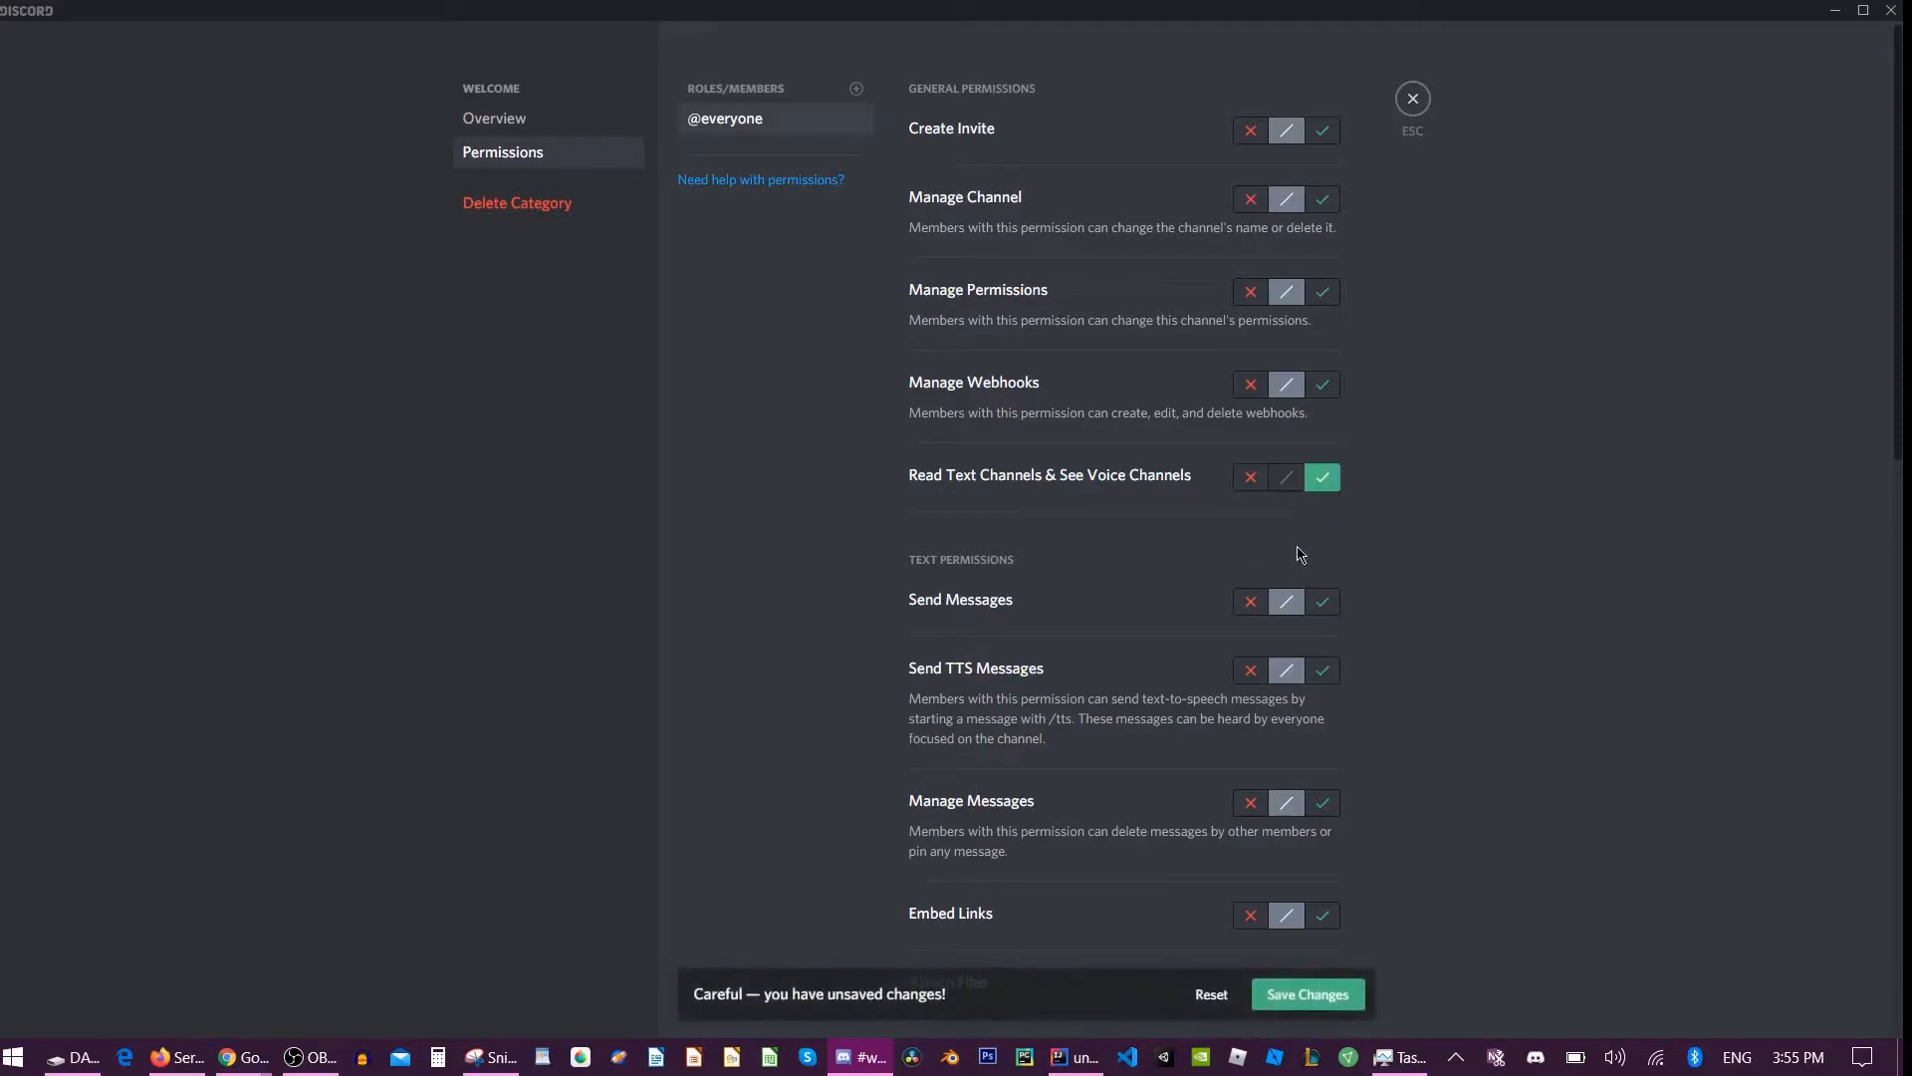
{"action": "left_click", "coordinate": [1278, 992]}
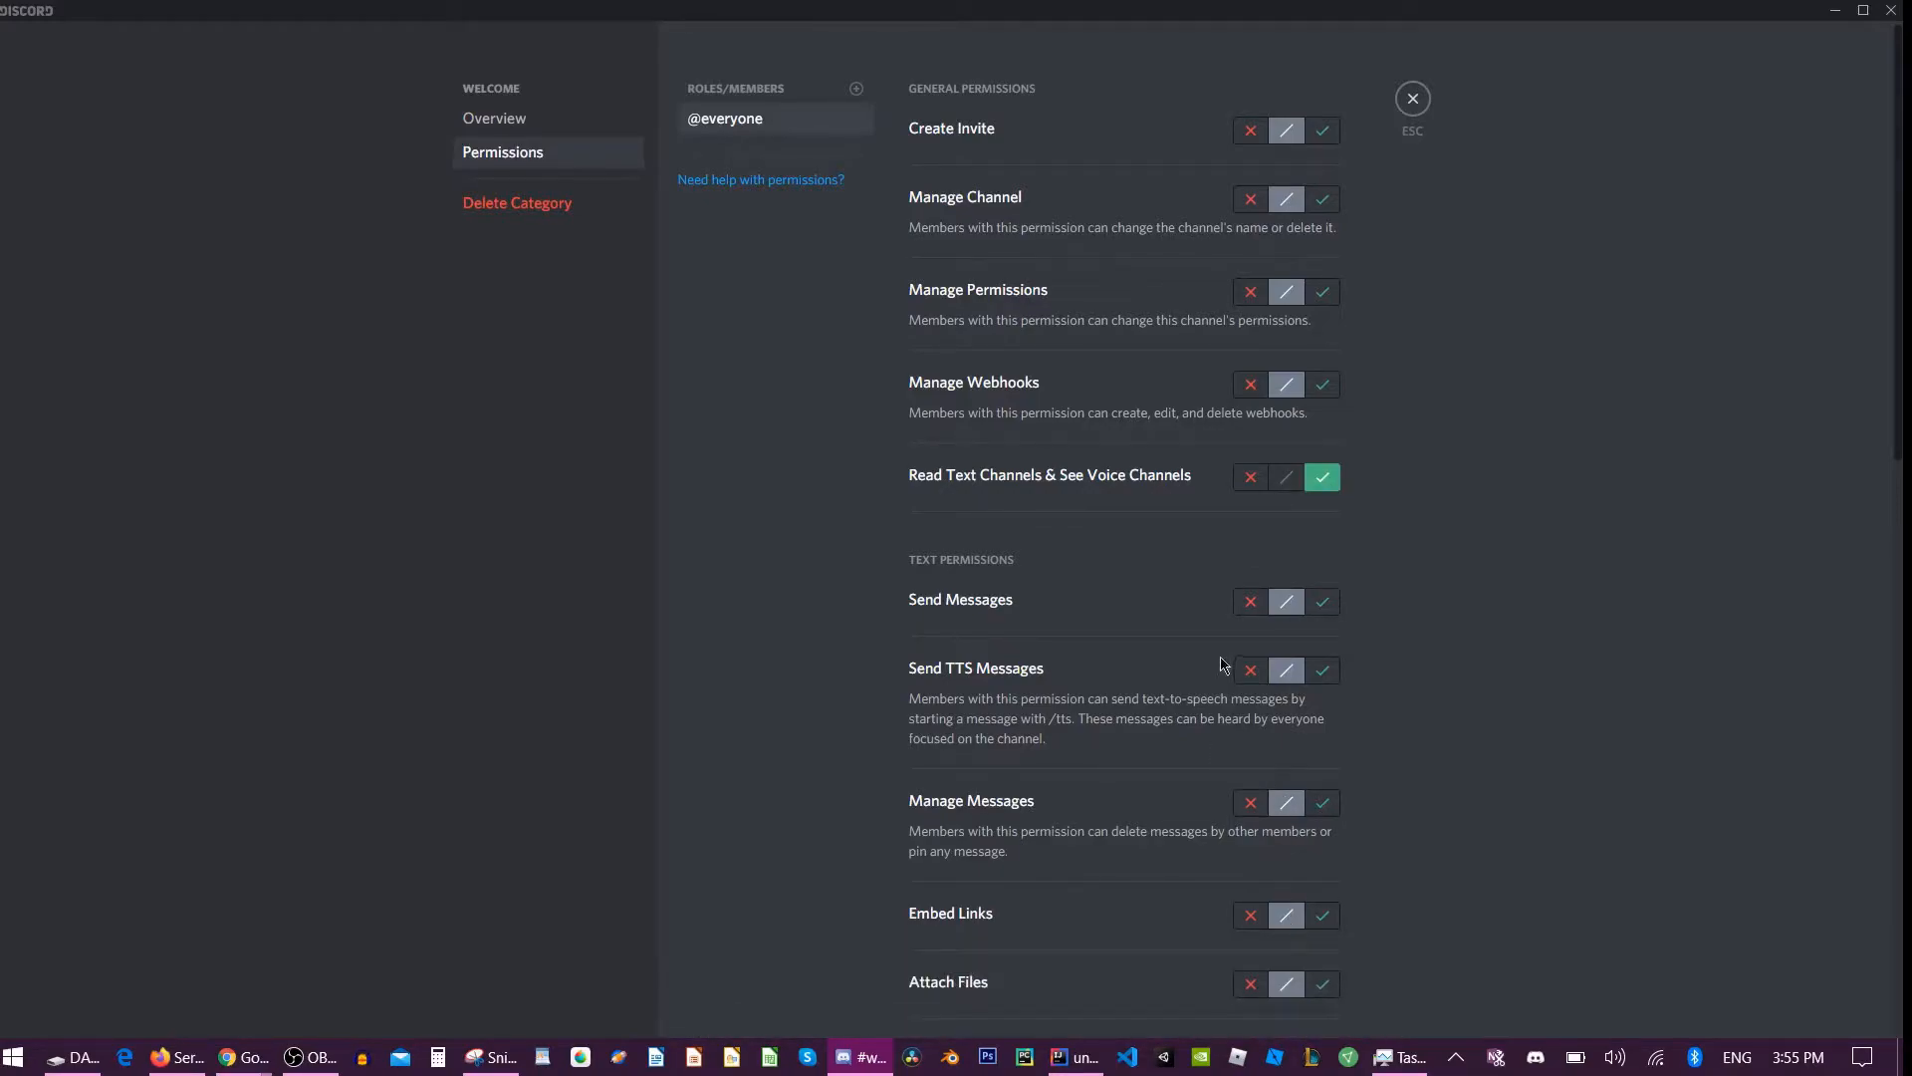
{"action": "left_click", "coordinate": [1250, 601]}
{"action": "left_click", "coordinate": [1308, 1005]}
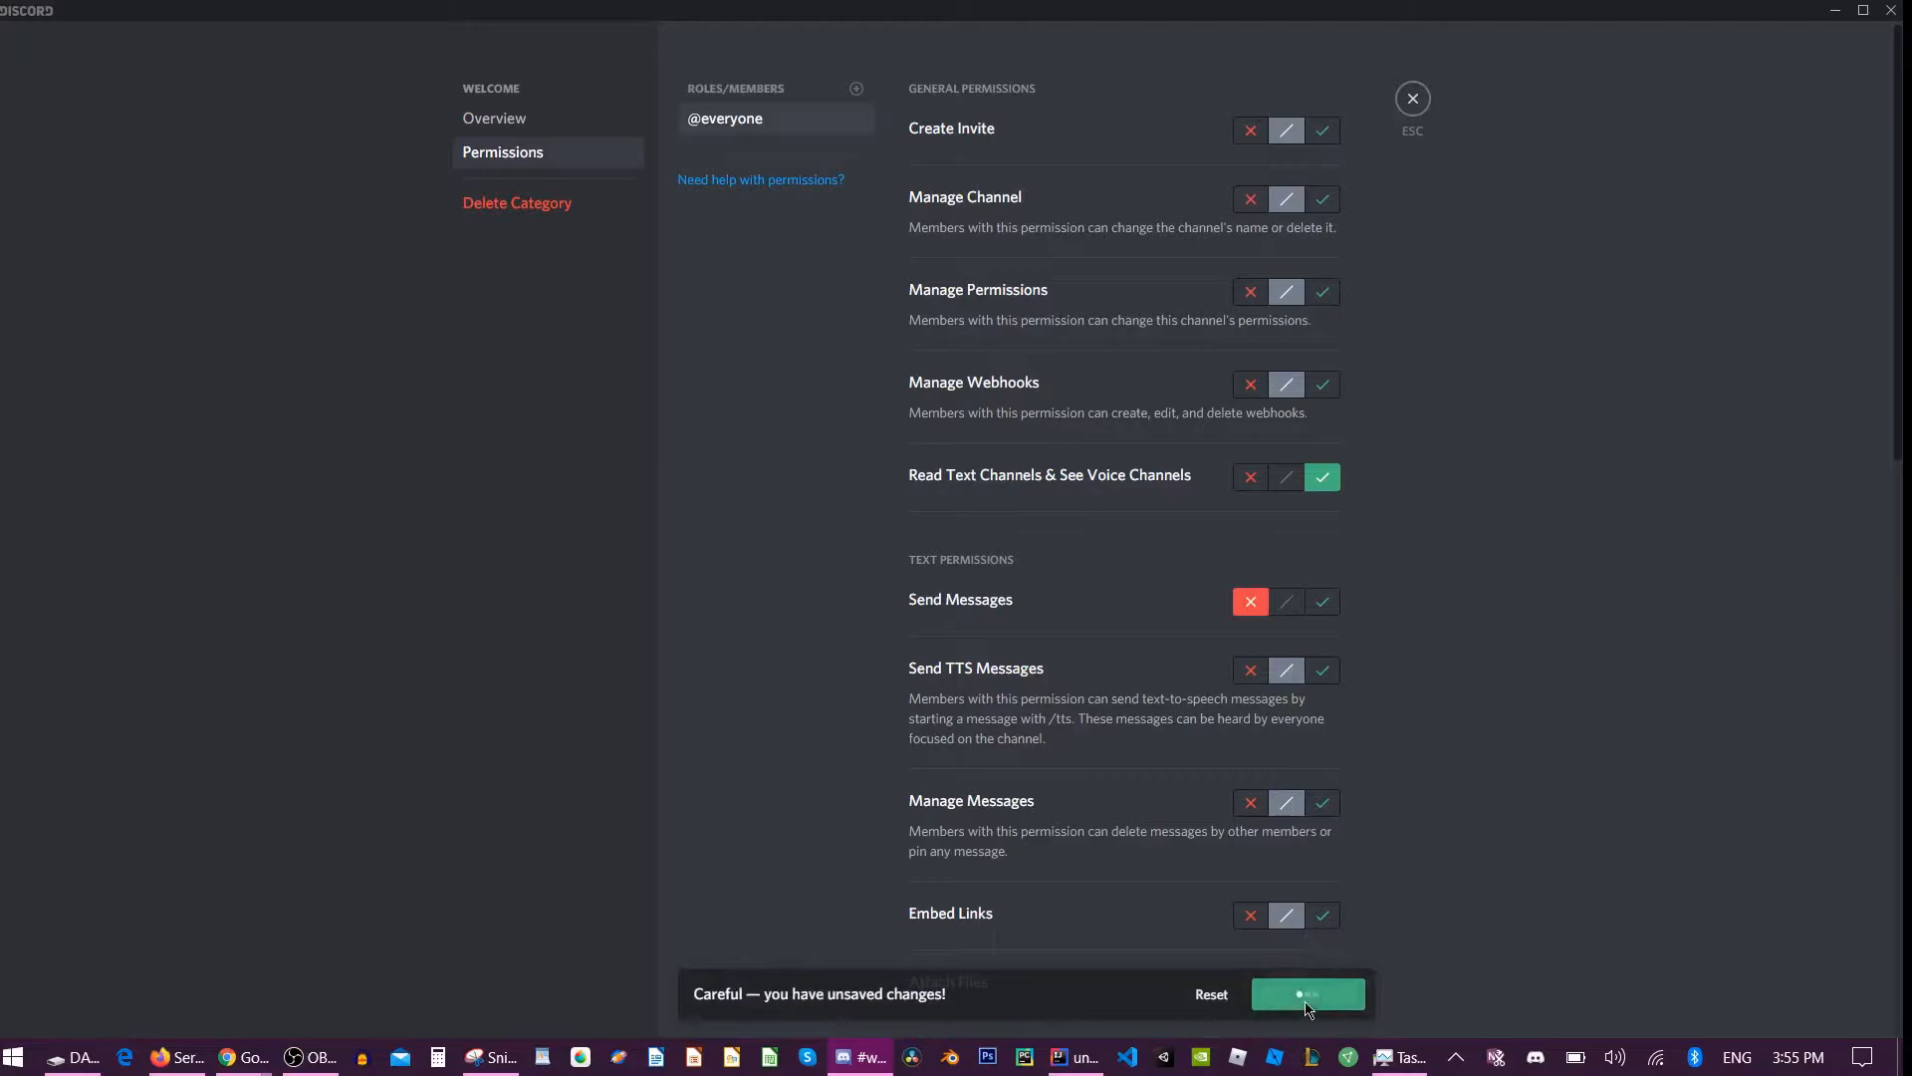
{"action": "scroll", "coordinate": [1186, 760], "scroll_direction": "down", "scroll_amount": 2}
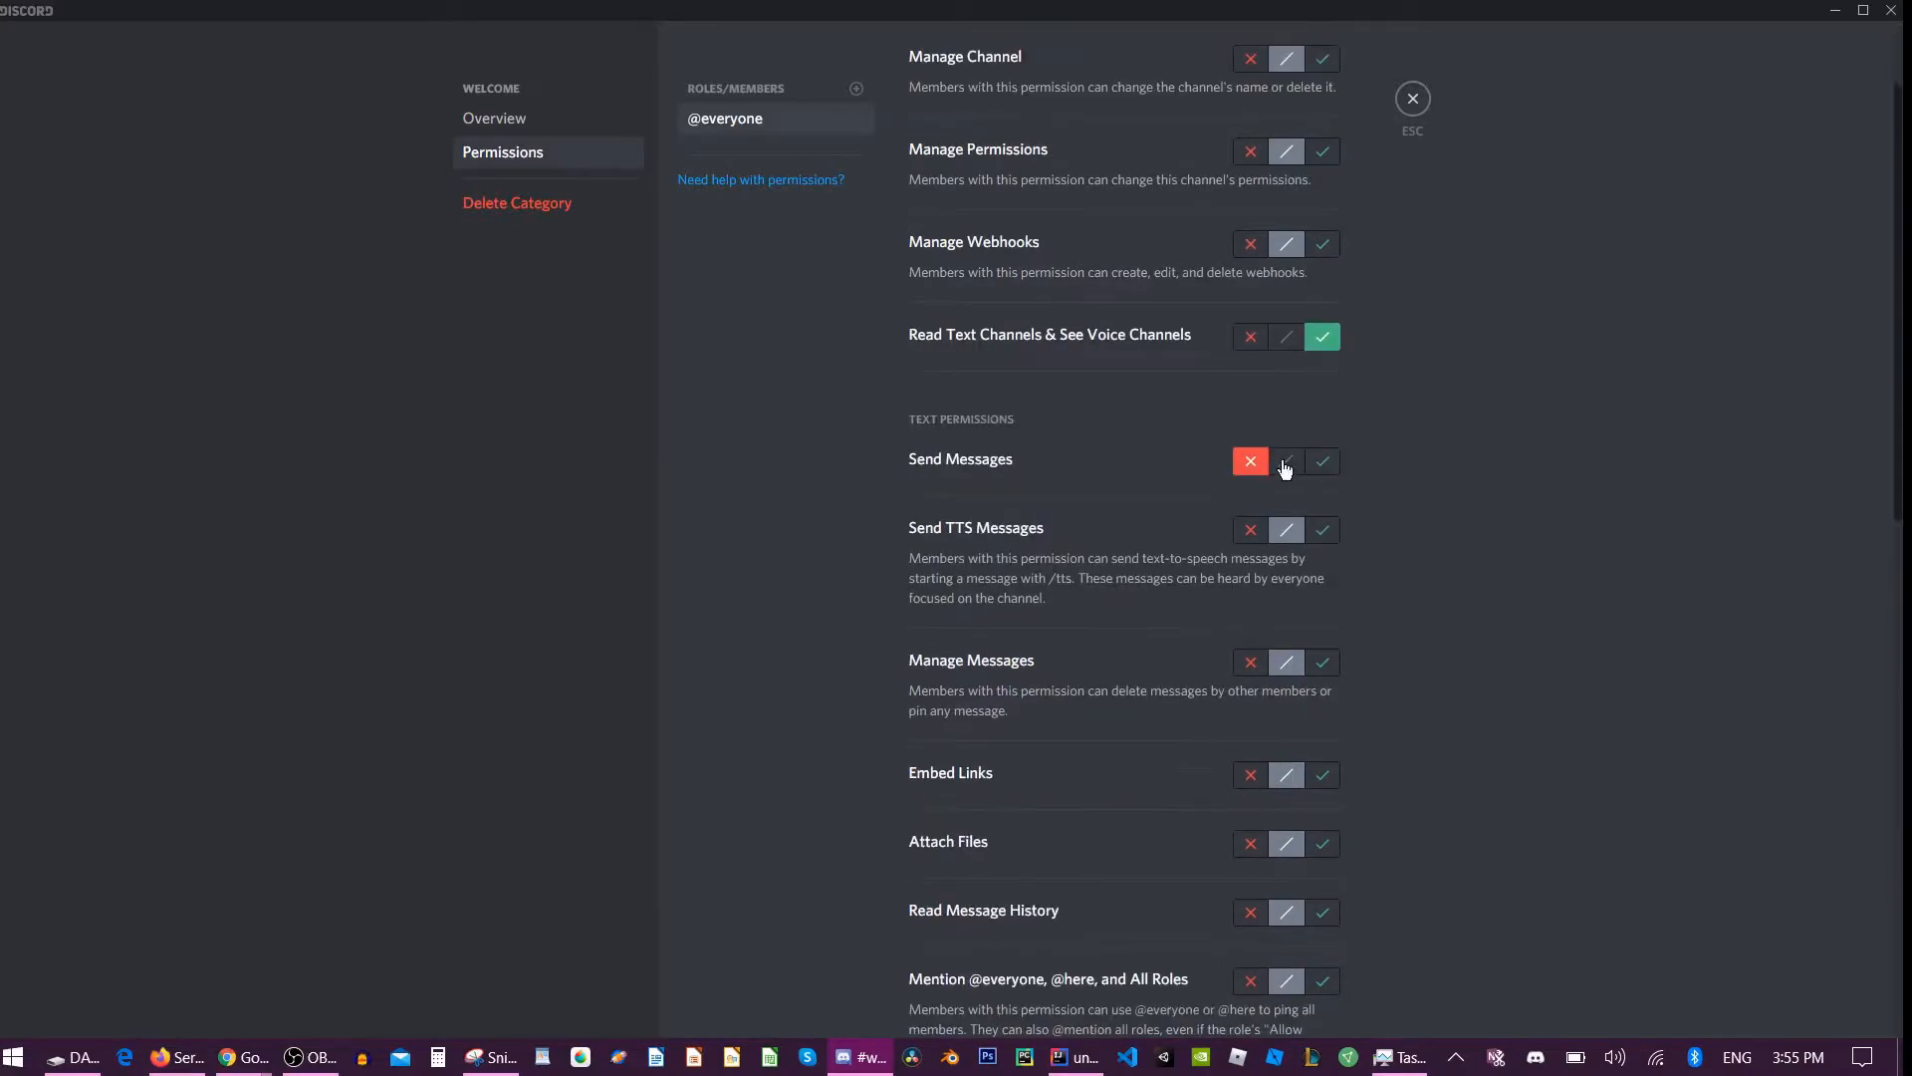
{"action": "left_click", "coordinate": [1250, 529]}
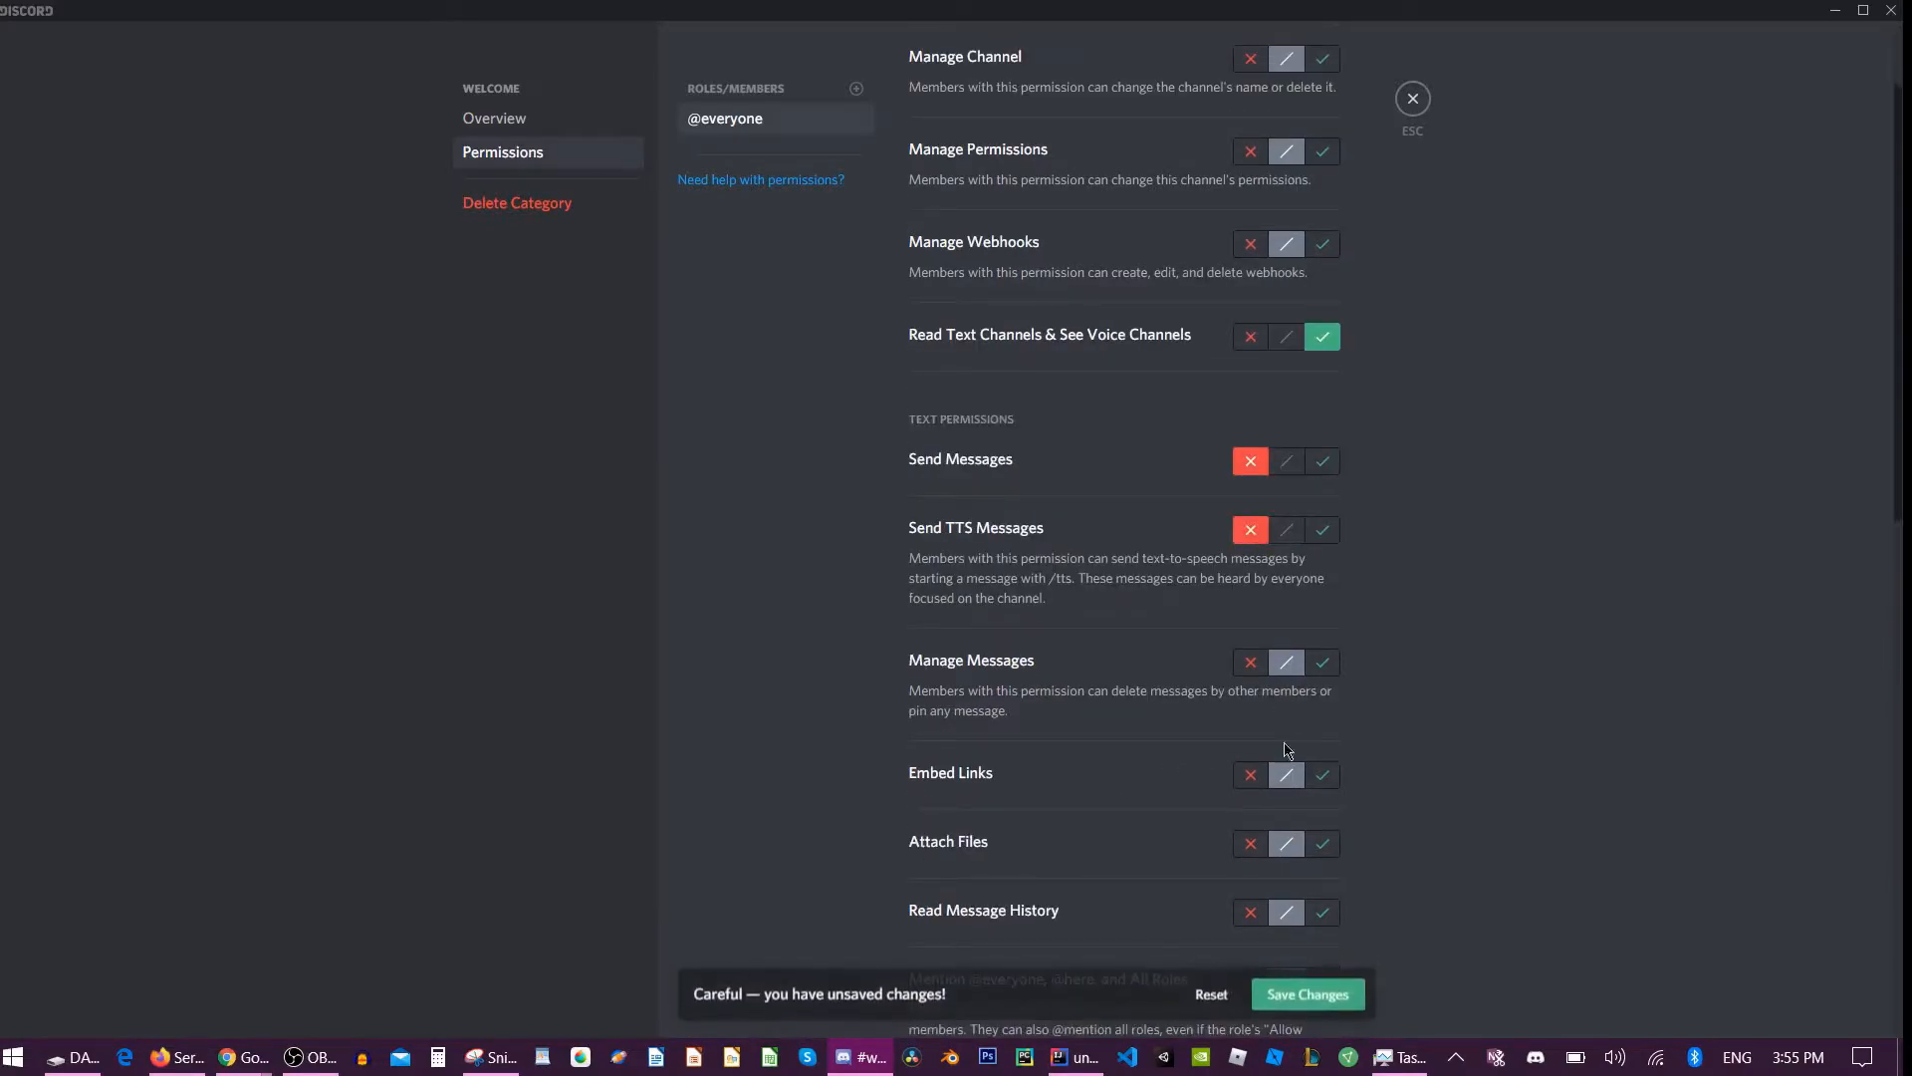
{"action": "left_click", "coordinate": [1320, 996]}
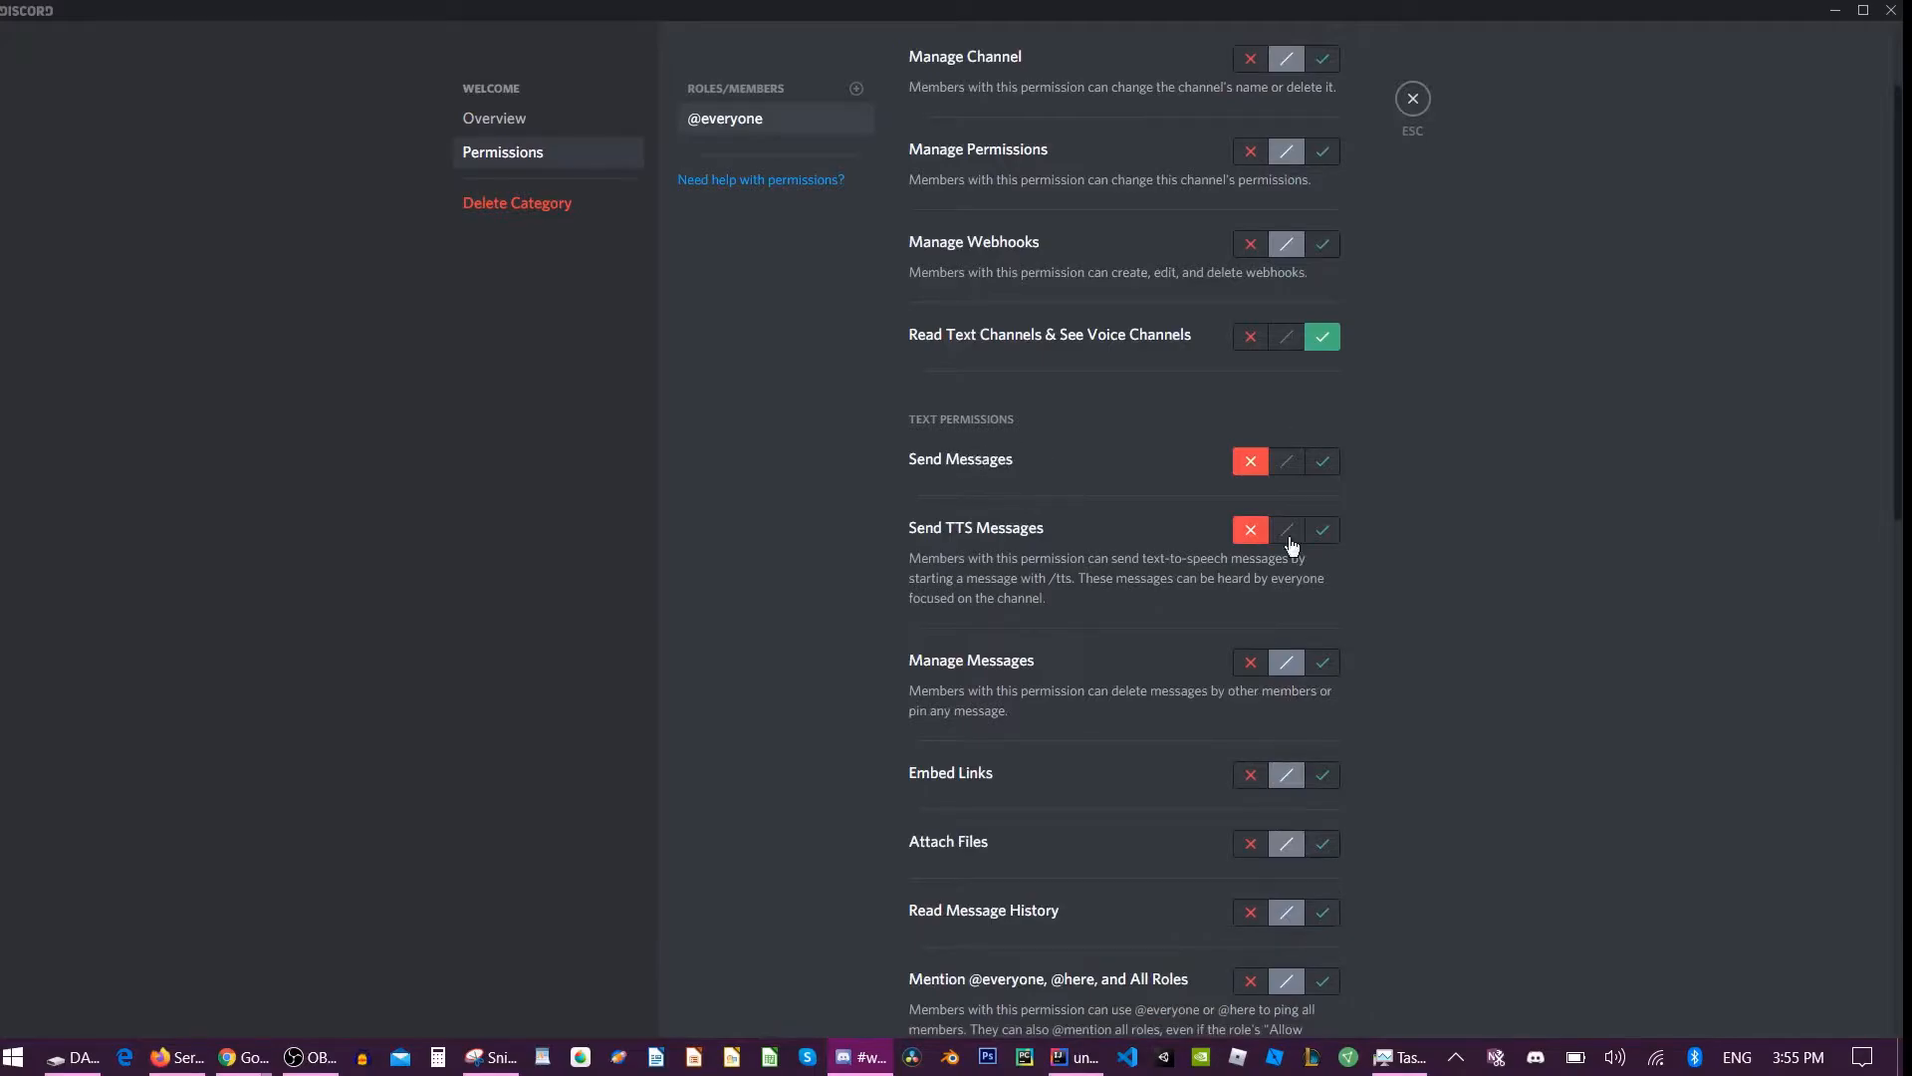
{"action": "scroll", "coordinate": [934, 661], "scroll_direction": "down", "scroll_amount": 10}
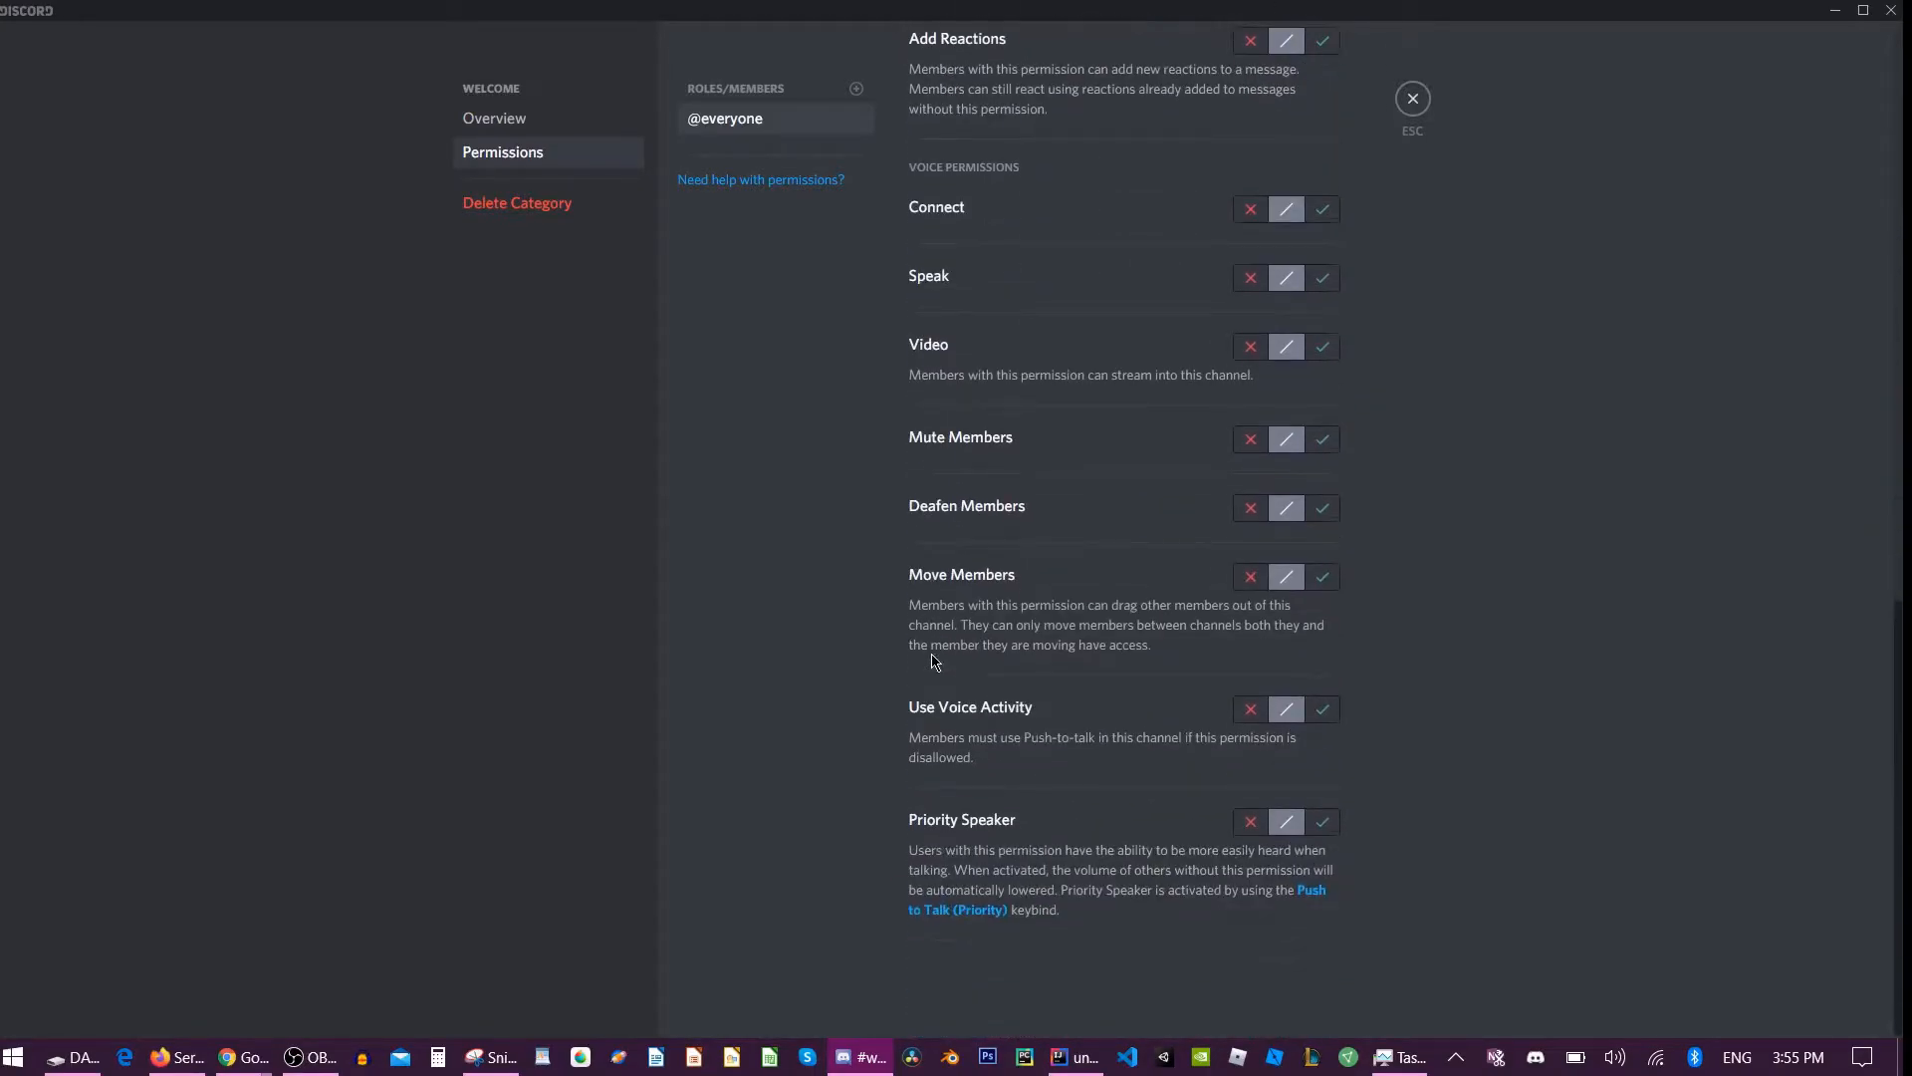
{"action": "scroll", "coordinate": [935, 661], "scroll_direction": "up", "scroll_amount": 1}
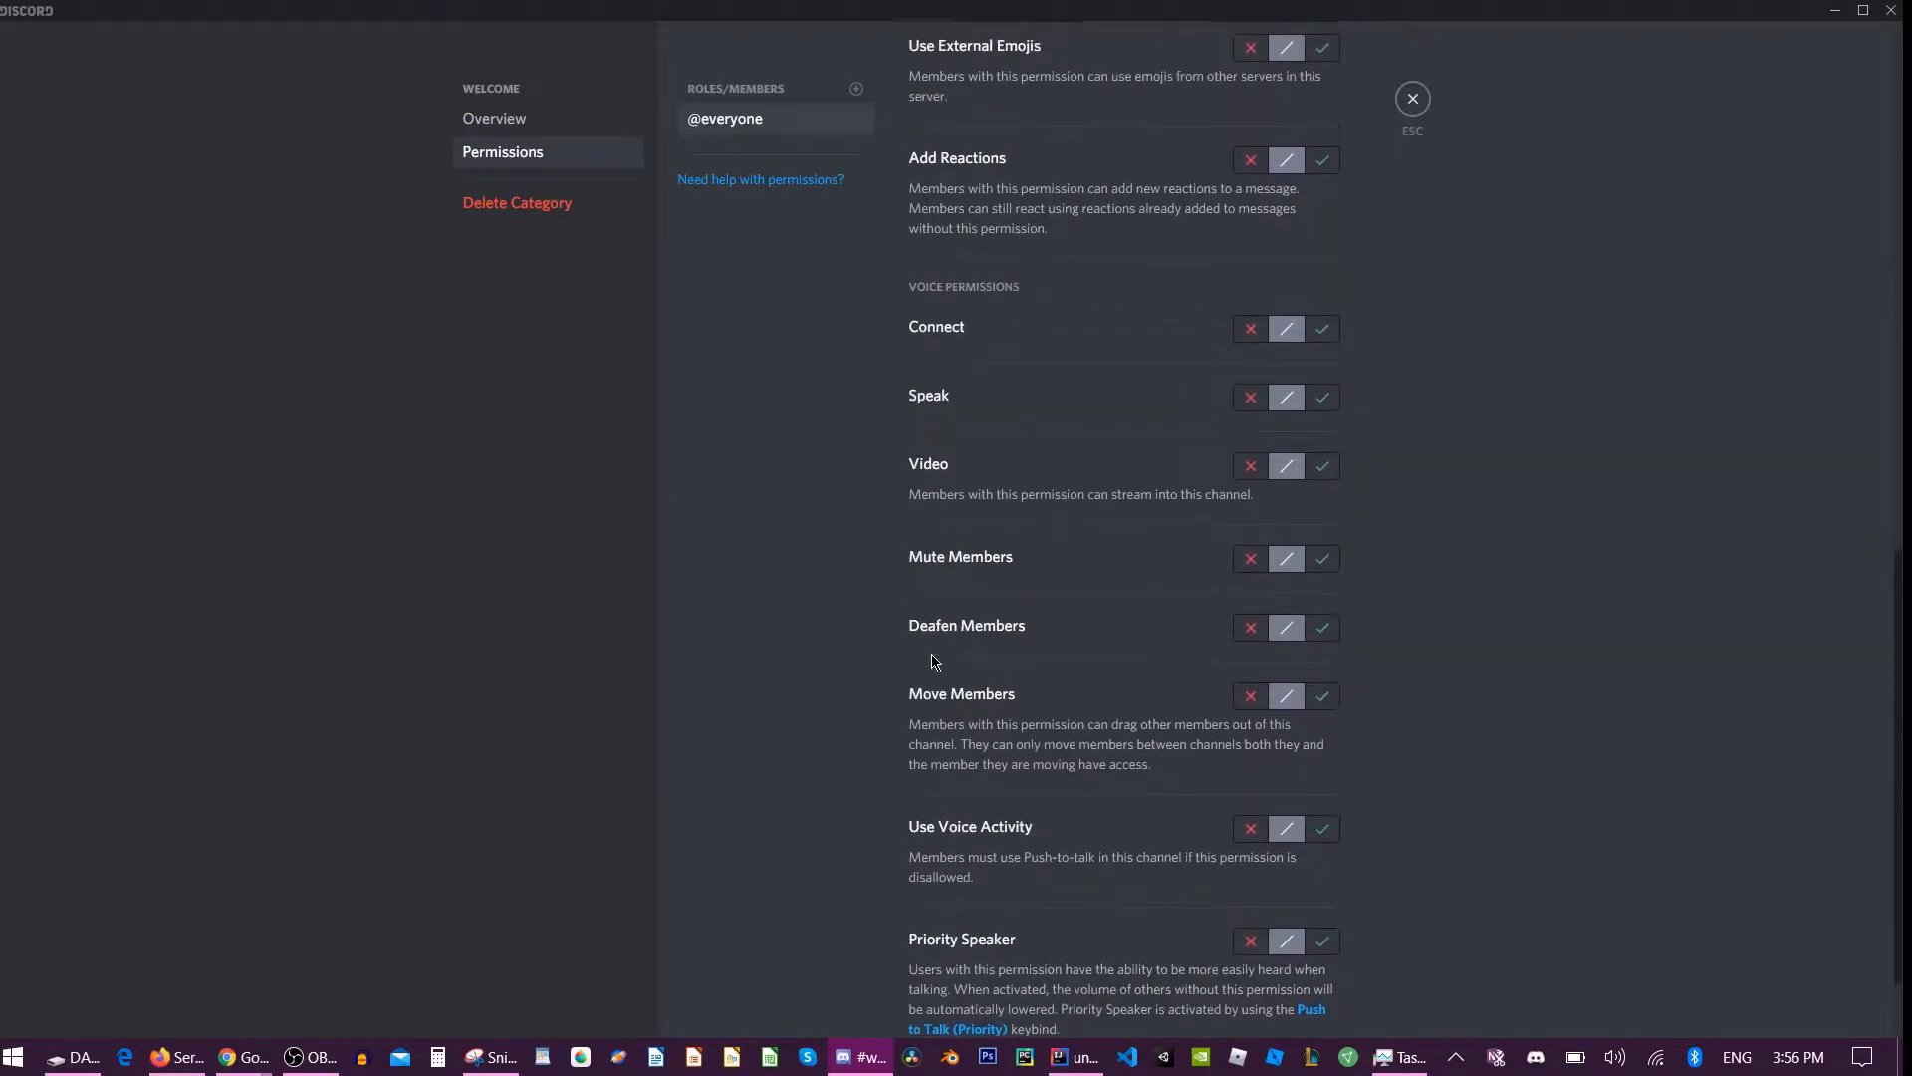
{"action": "left_click", "coordinate": [1323, 164]}
{"action": "left_click", "coordinate": [1275, 991]}
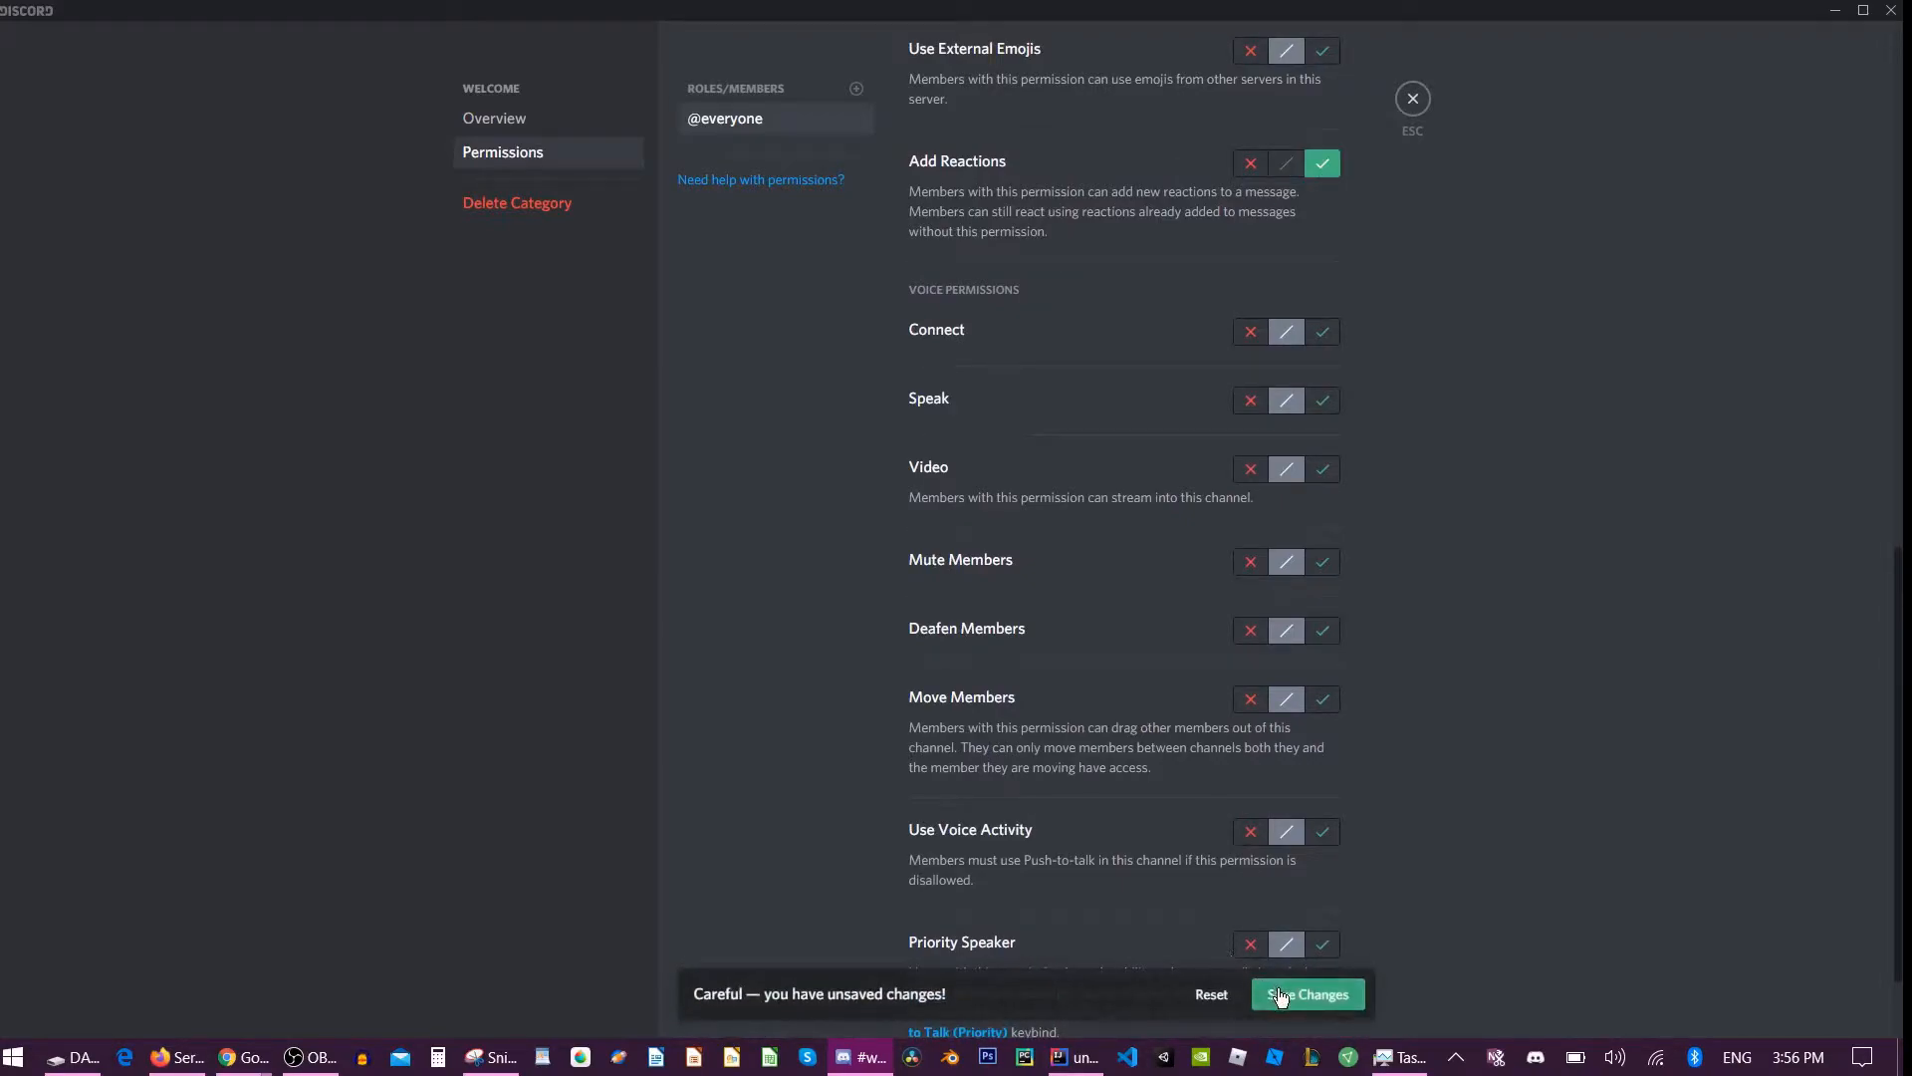
- Add the New Member role to the Welcome permissions, allow Add Reactions, deny Read Text Channels & See Voice Channels and save
{"action": "left_click", "coordinate": [857, 90]}
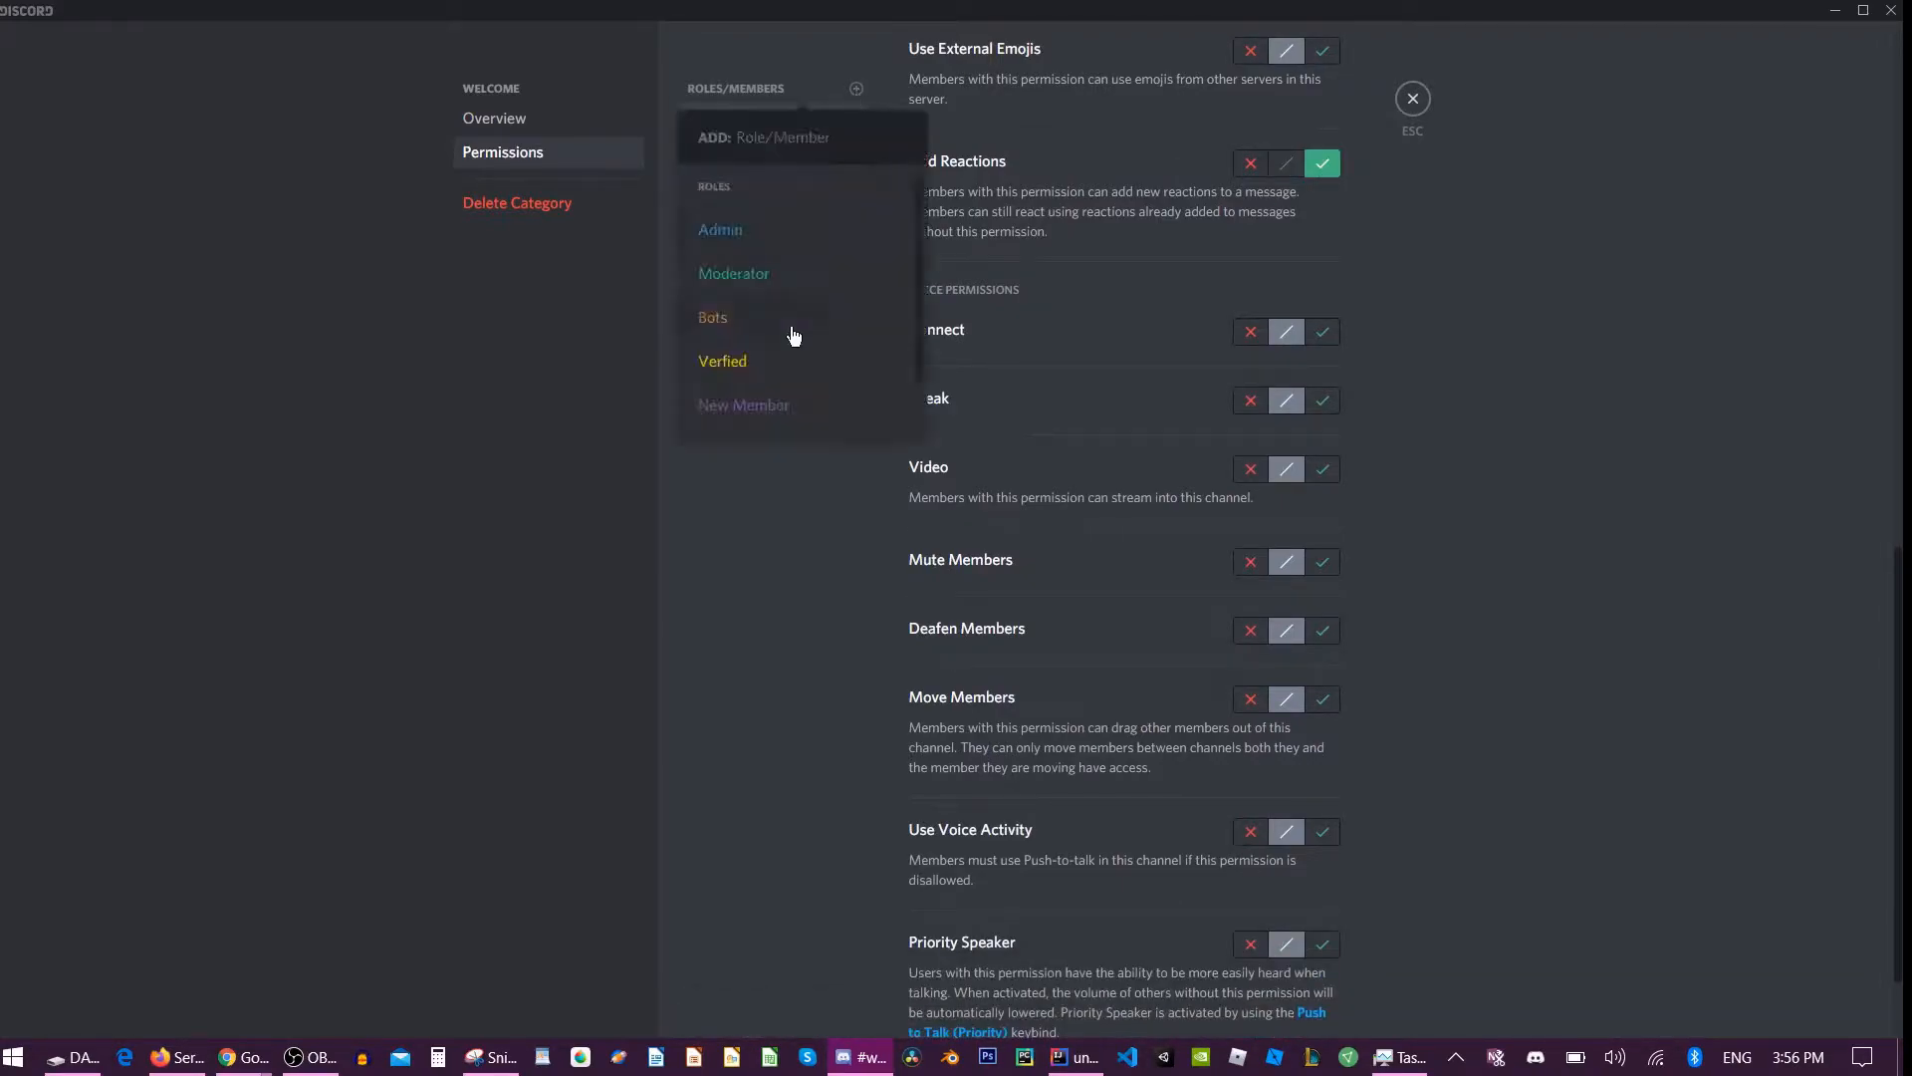
{"action": "left_click", "coordinate": [745, 400]}
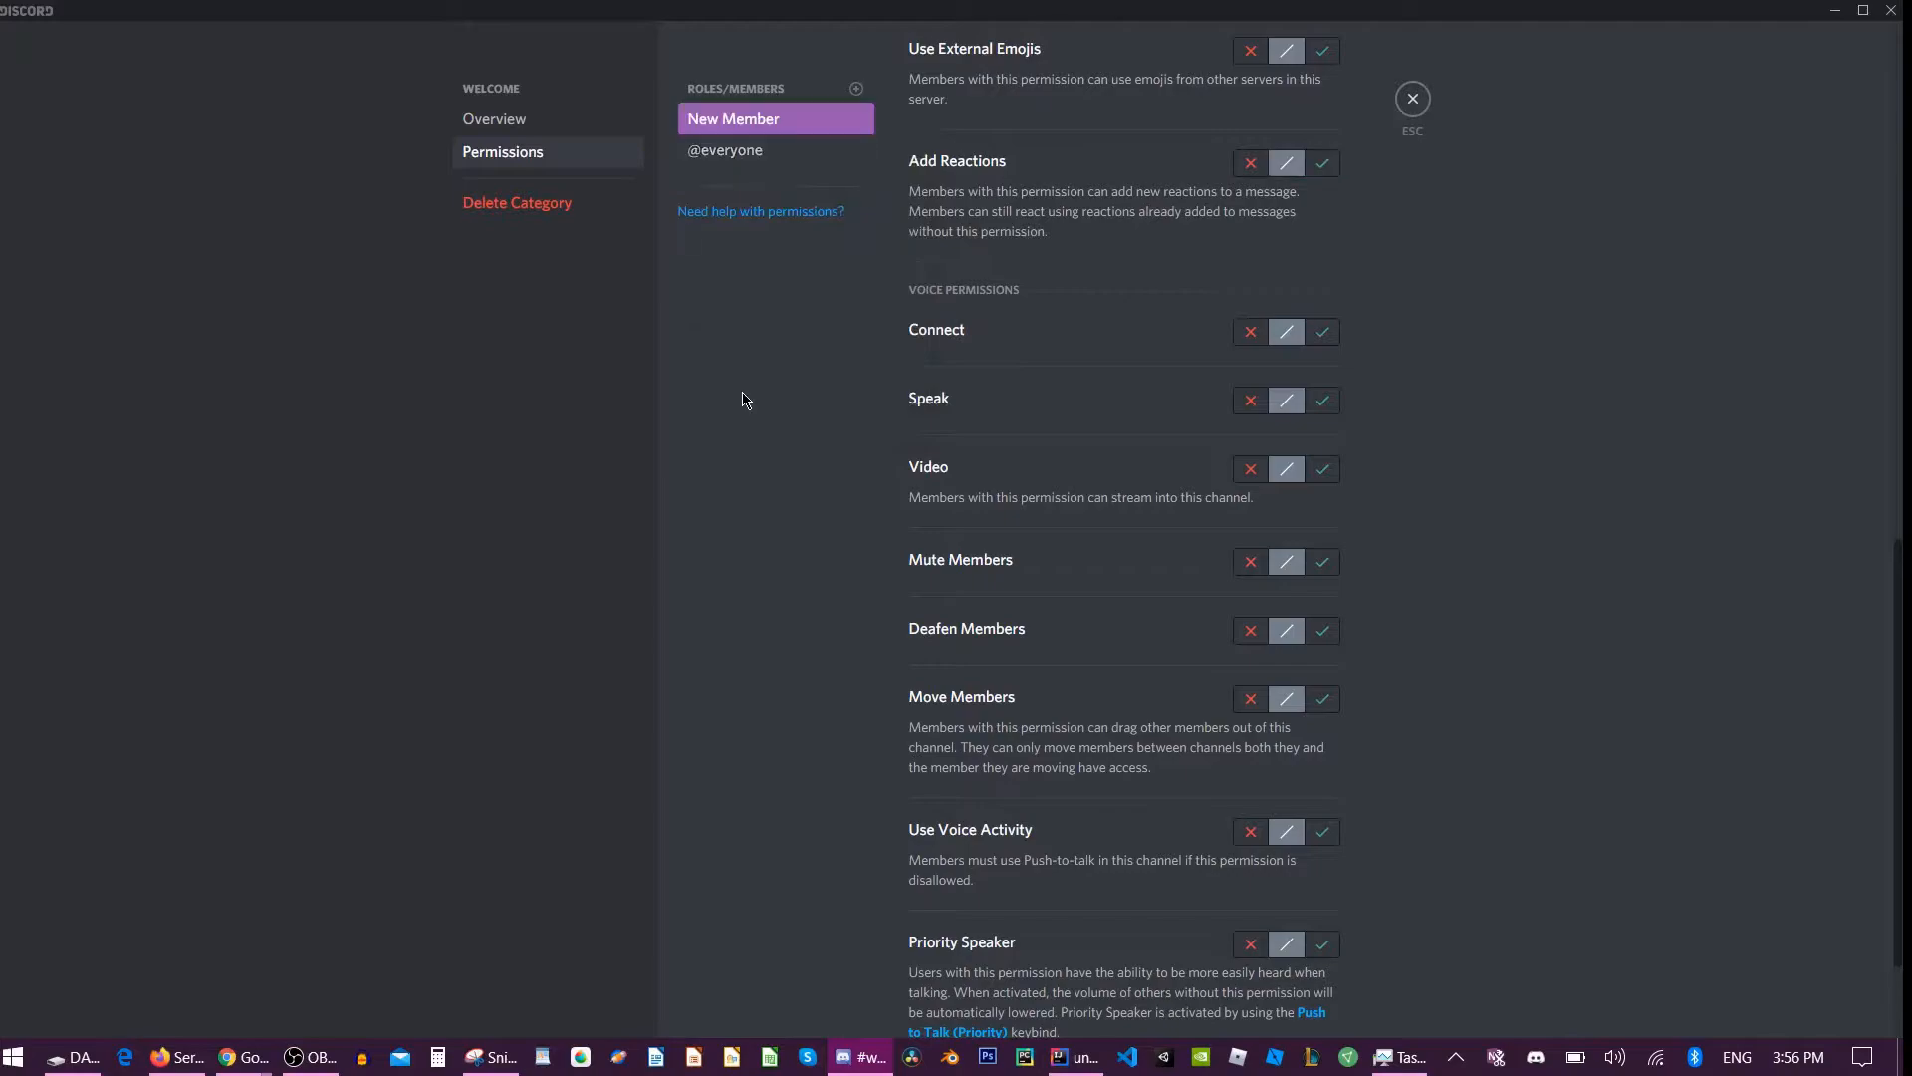
{"action": "left_click", "coordinate": [1322, 163]}
{"action": "scroll", "coordinate": [1055, 289], "scroll_direction": "up", "scroll_amount": 3}
{"action": "scroll", "coordinate": [1054, 289], "scroll_direction": "up", "scroll_amount": 10}
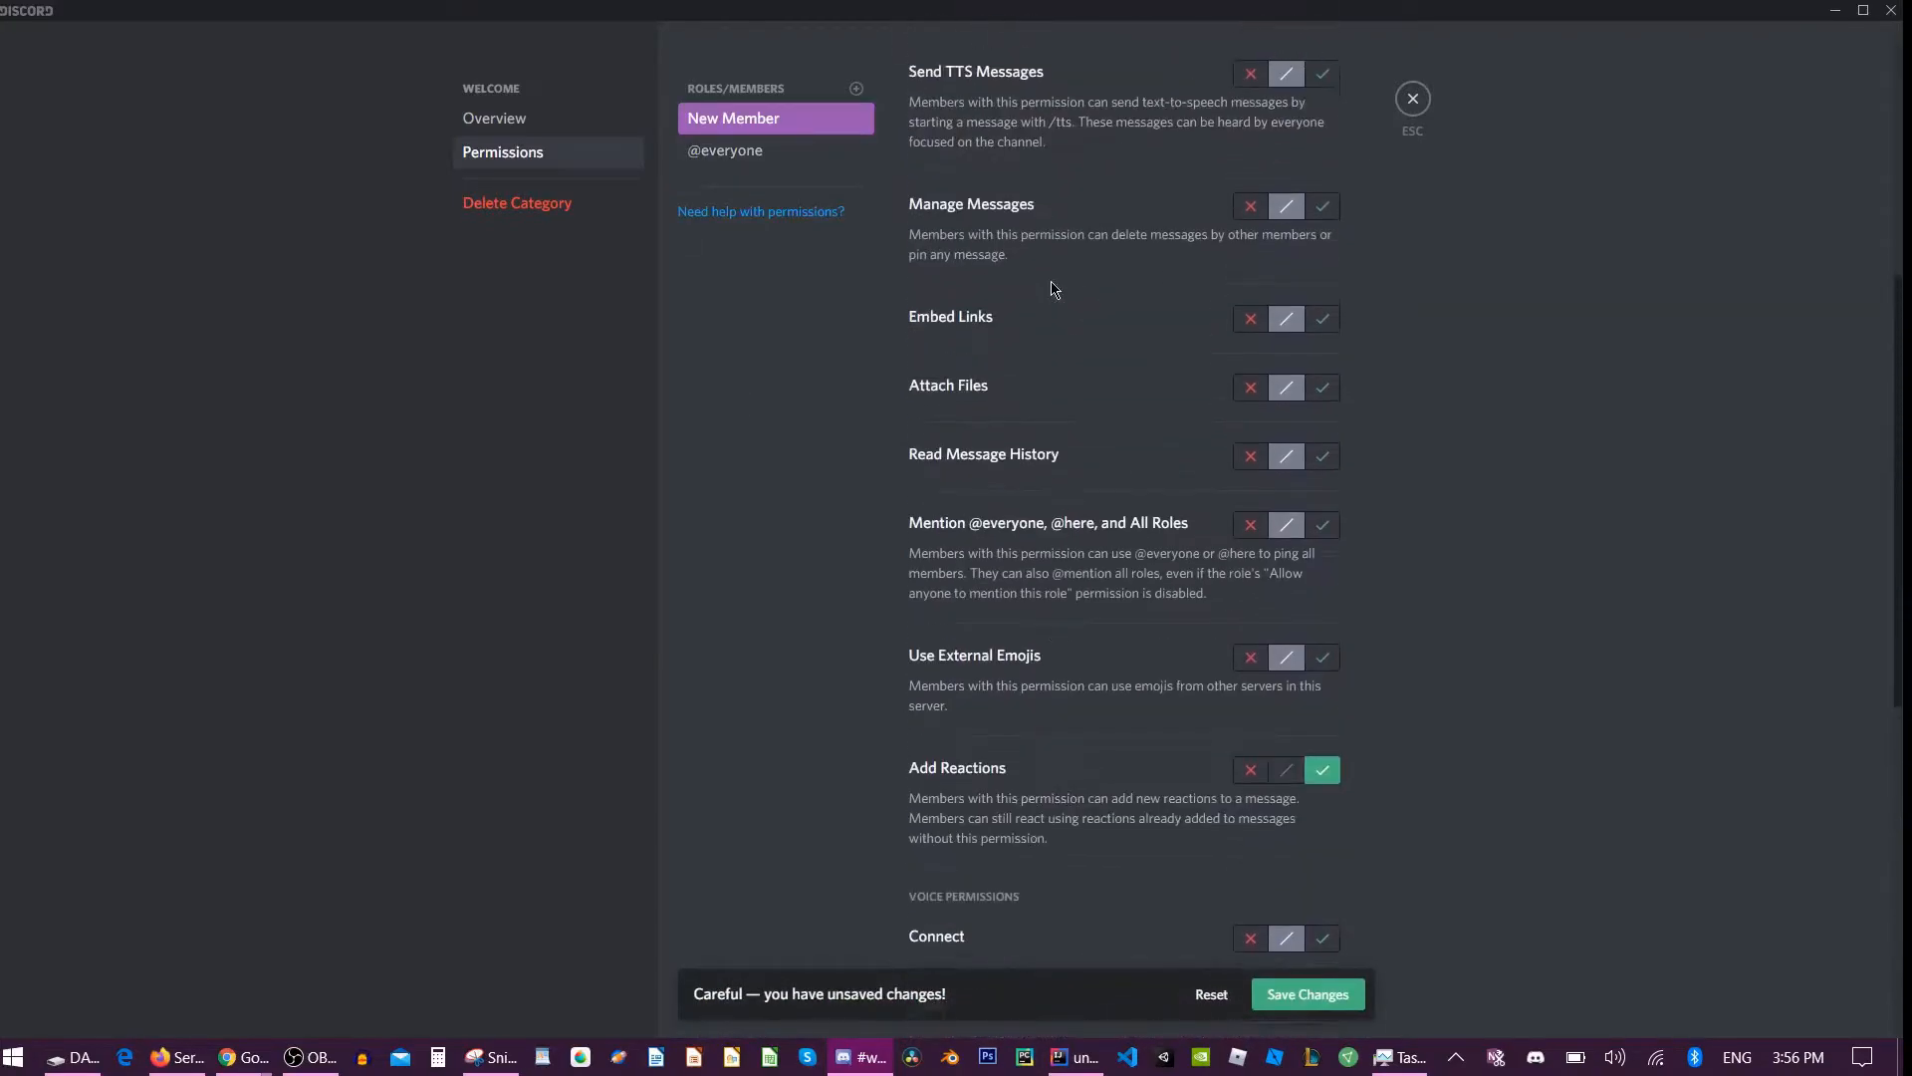
{"action": "left_click", "coordinate": [1252, 332]}
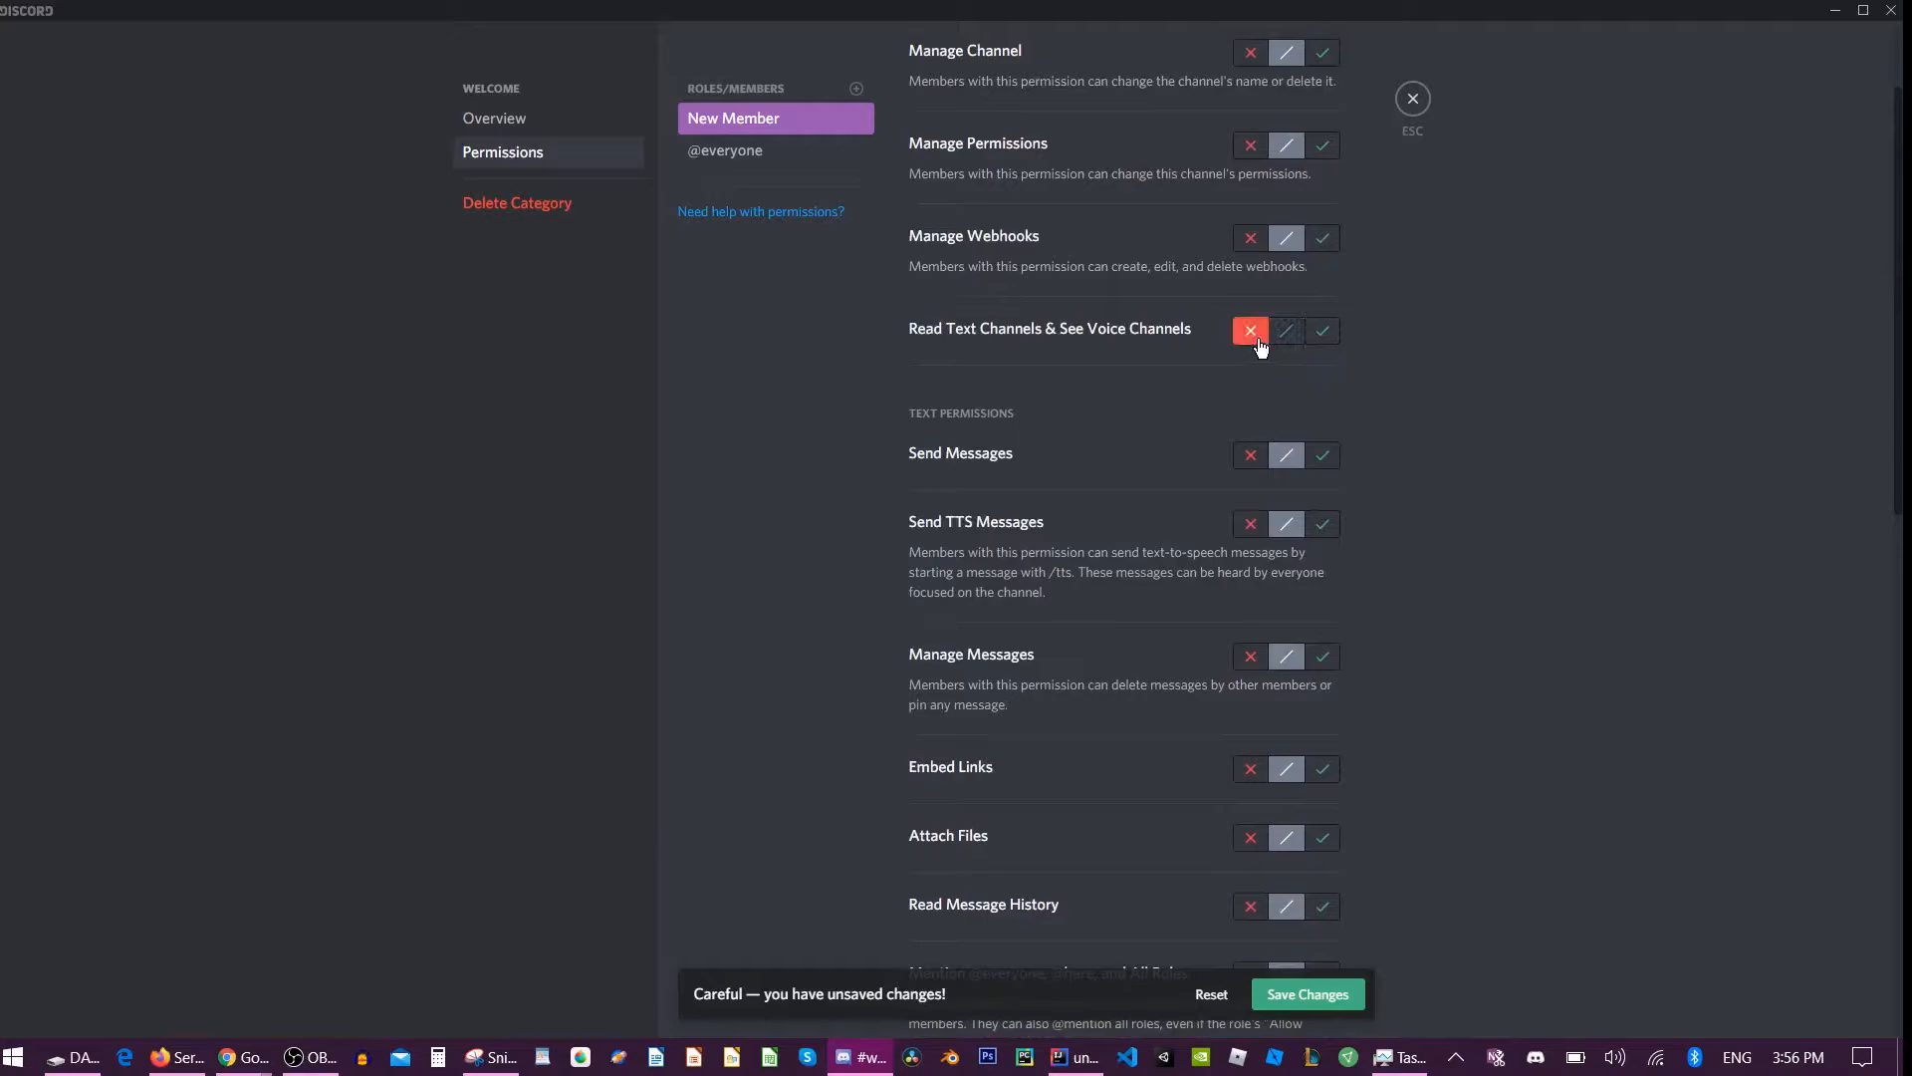
{"action": "left_click", "coordinate": [1325, 993]}
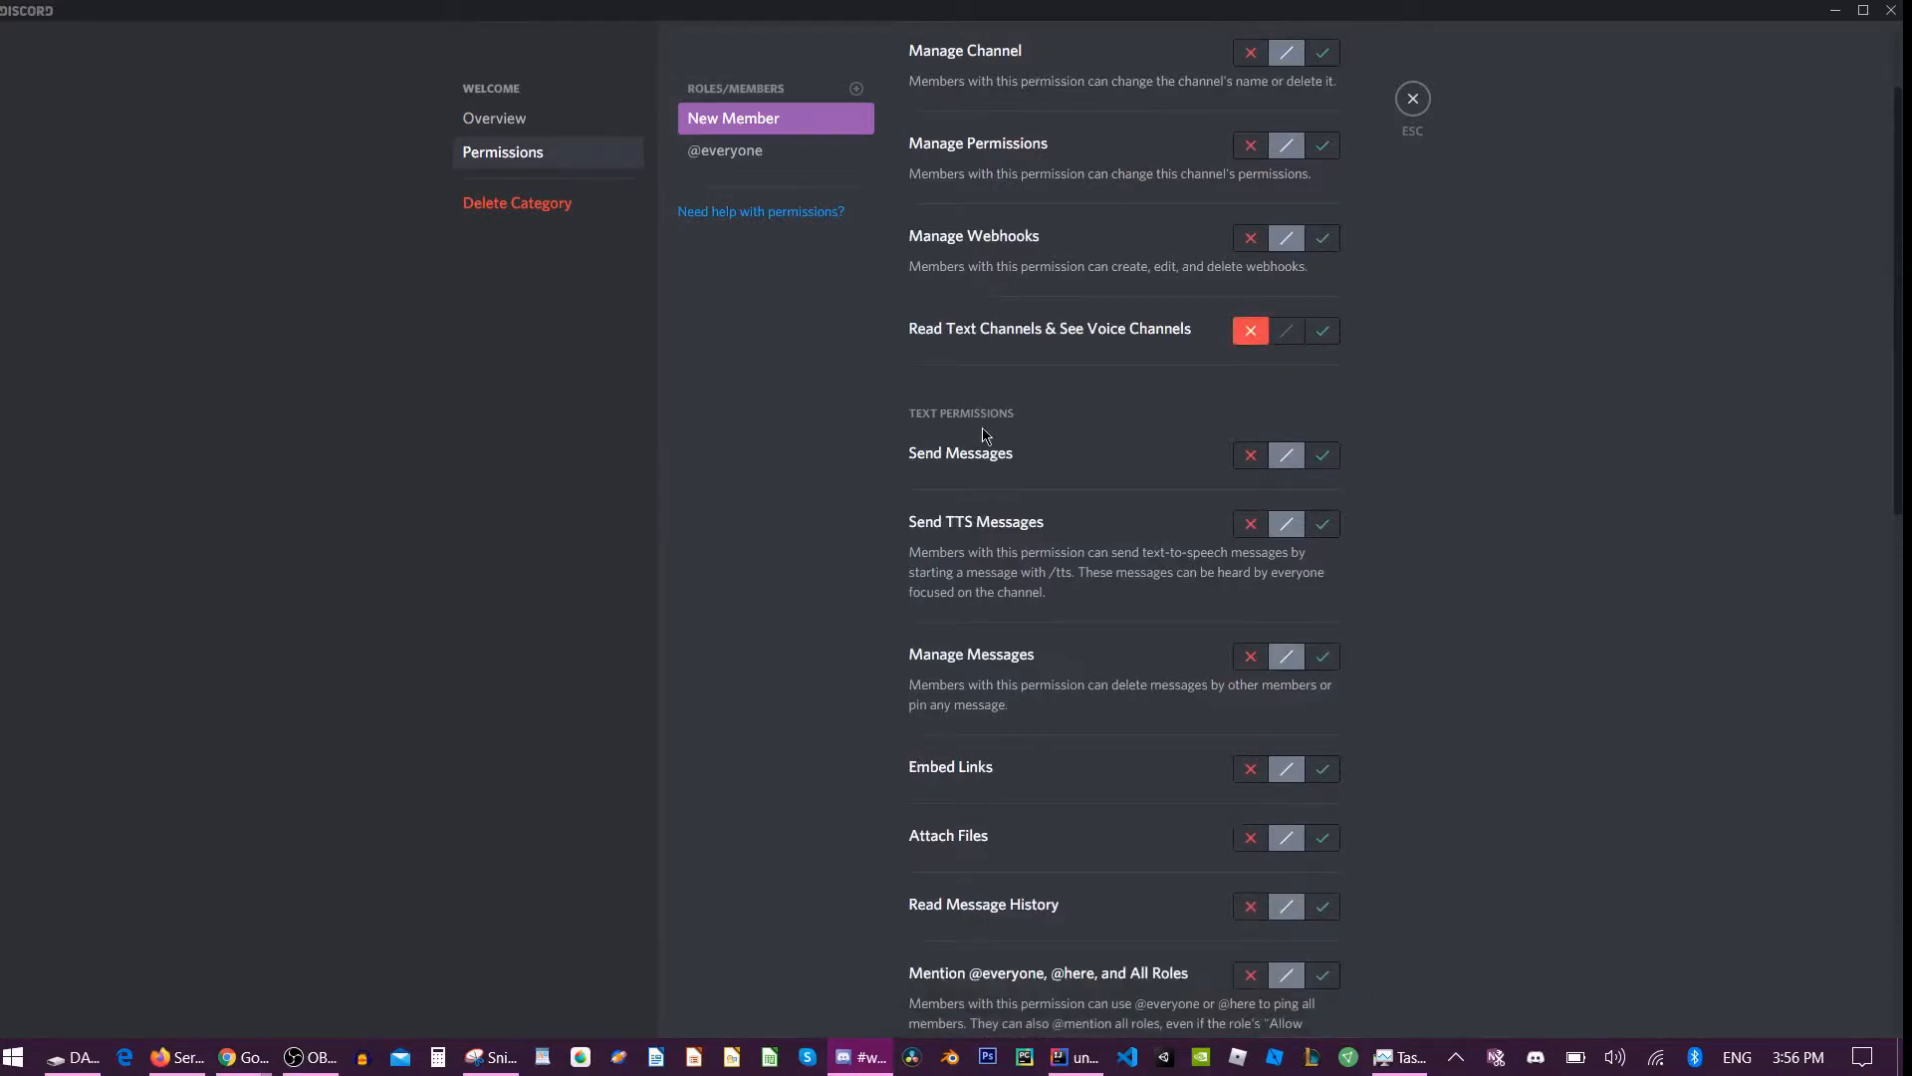
- Add the Verfied role to the Welcome permissions and allow it Read Text Channels & See Voice Channels
{"action": "scroll", "coordinate": [983, 435], "scroll_direction": "up", "scroll_amount": 1}
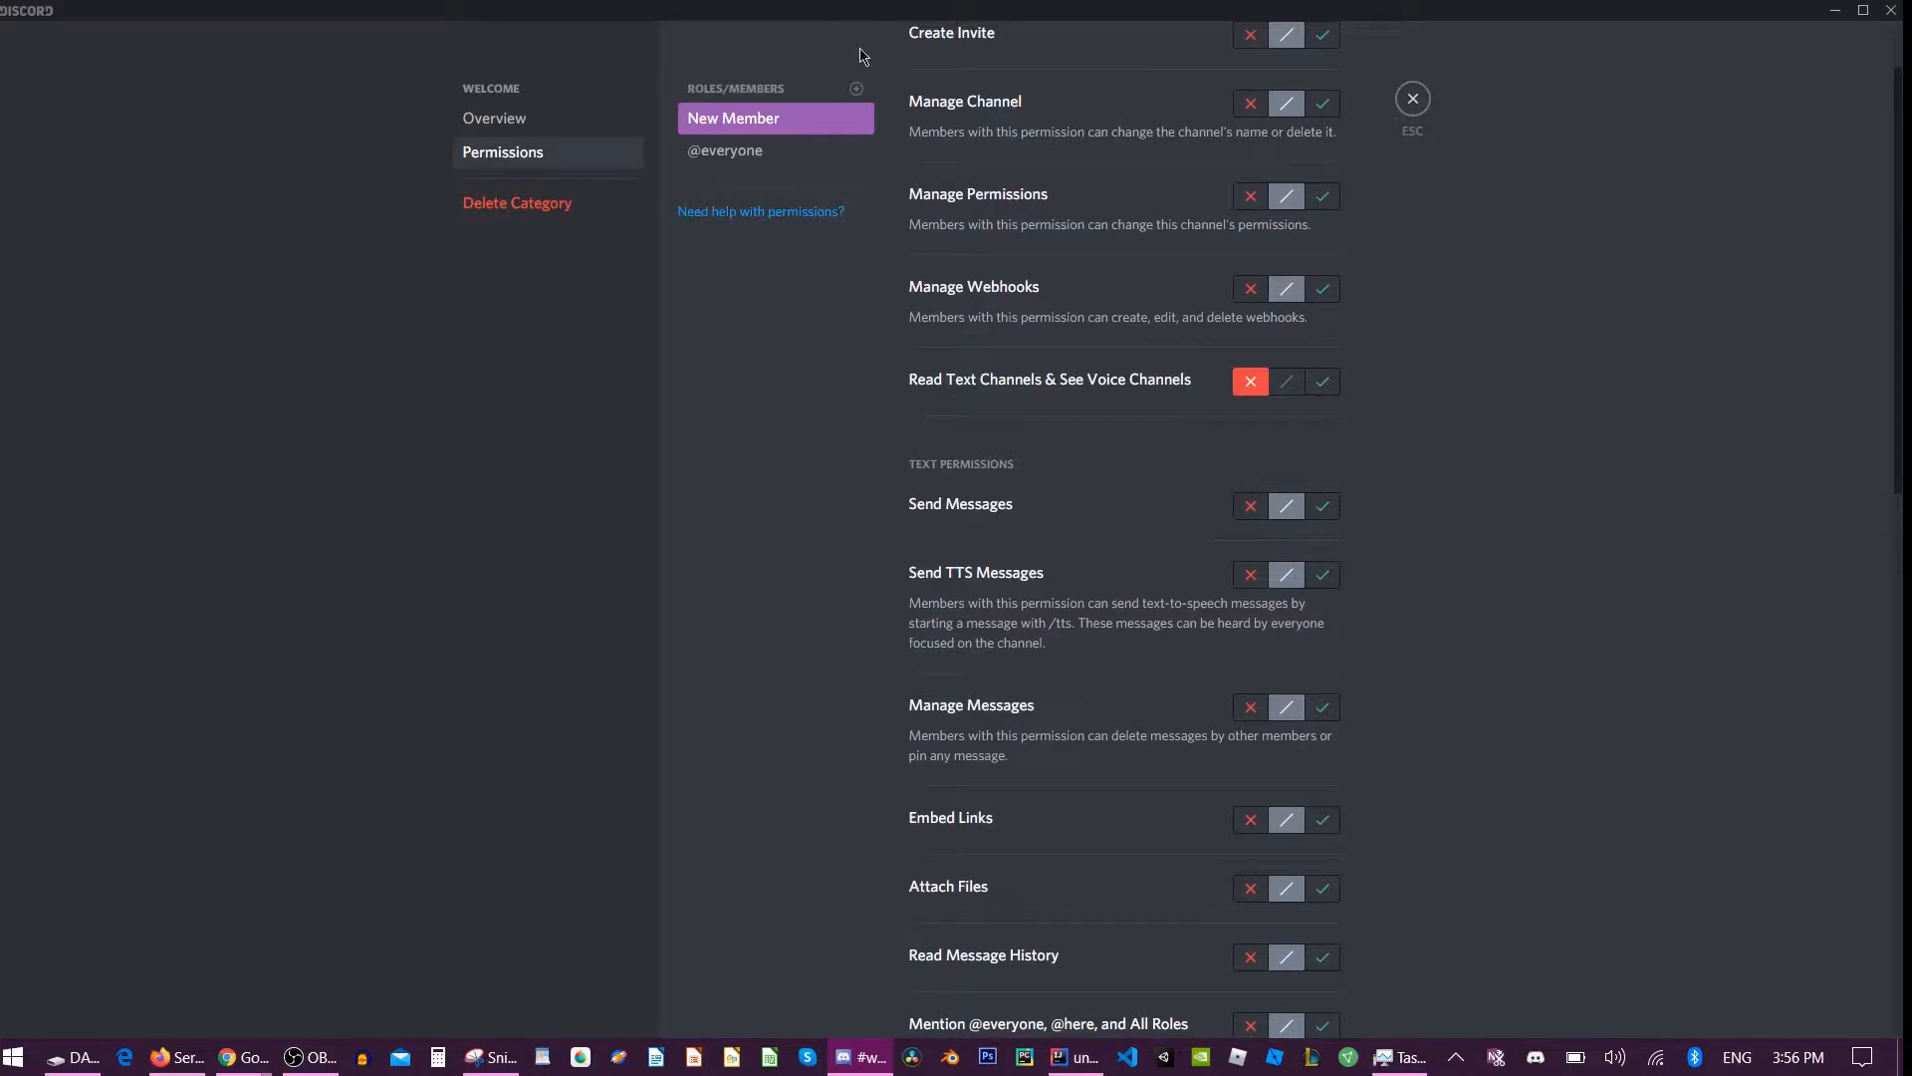
{"action": "left_click", "coordinate": [855, 90]}
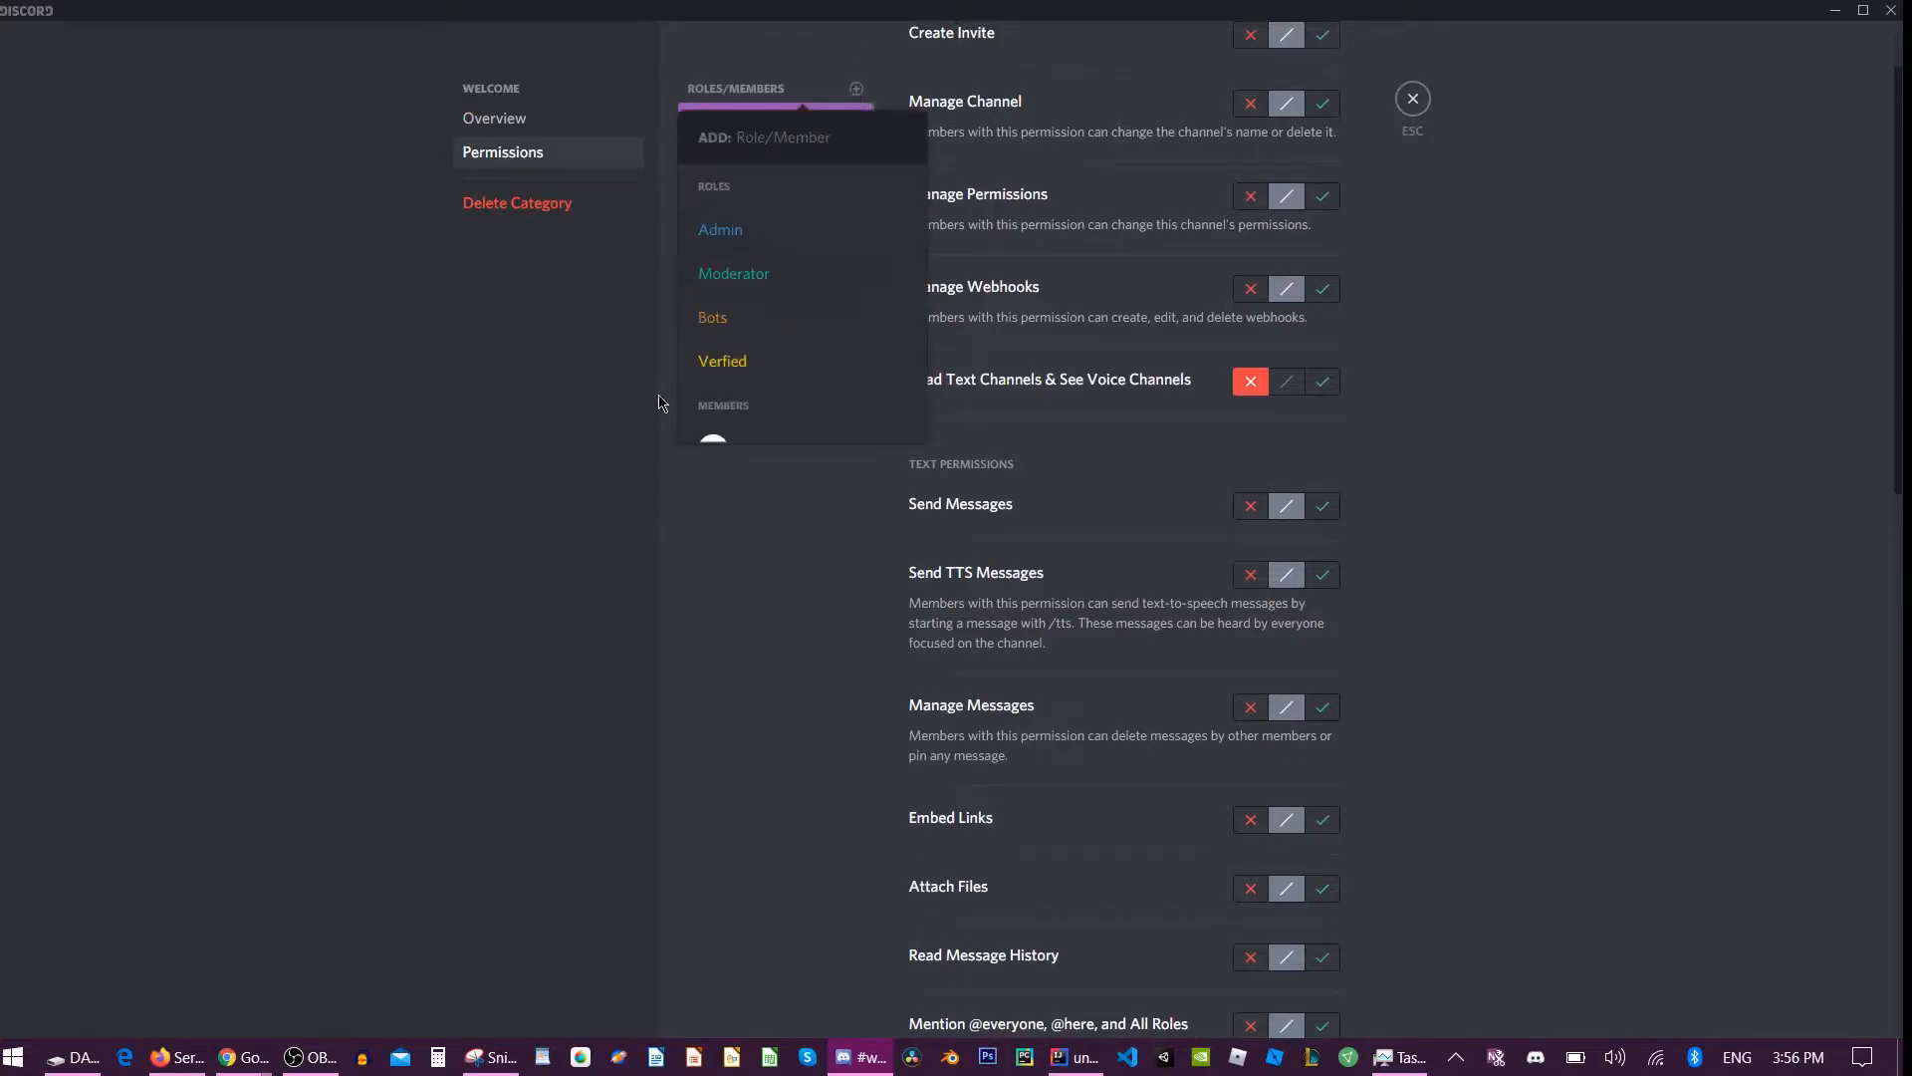
{"action": "left_click", "coordinate": [768, 351]}
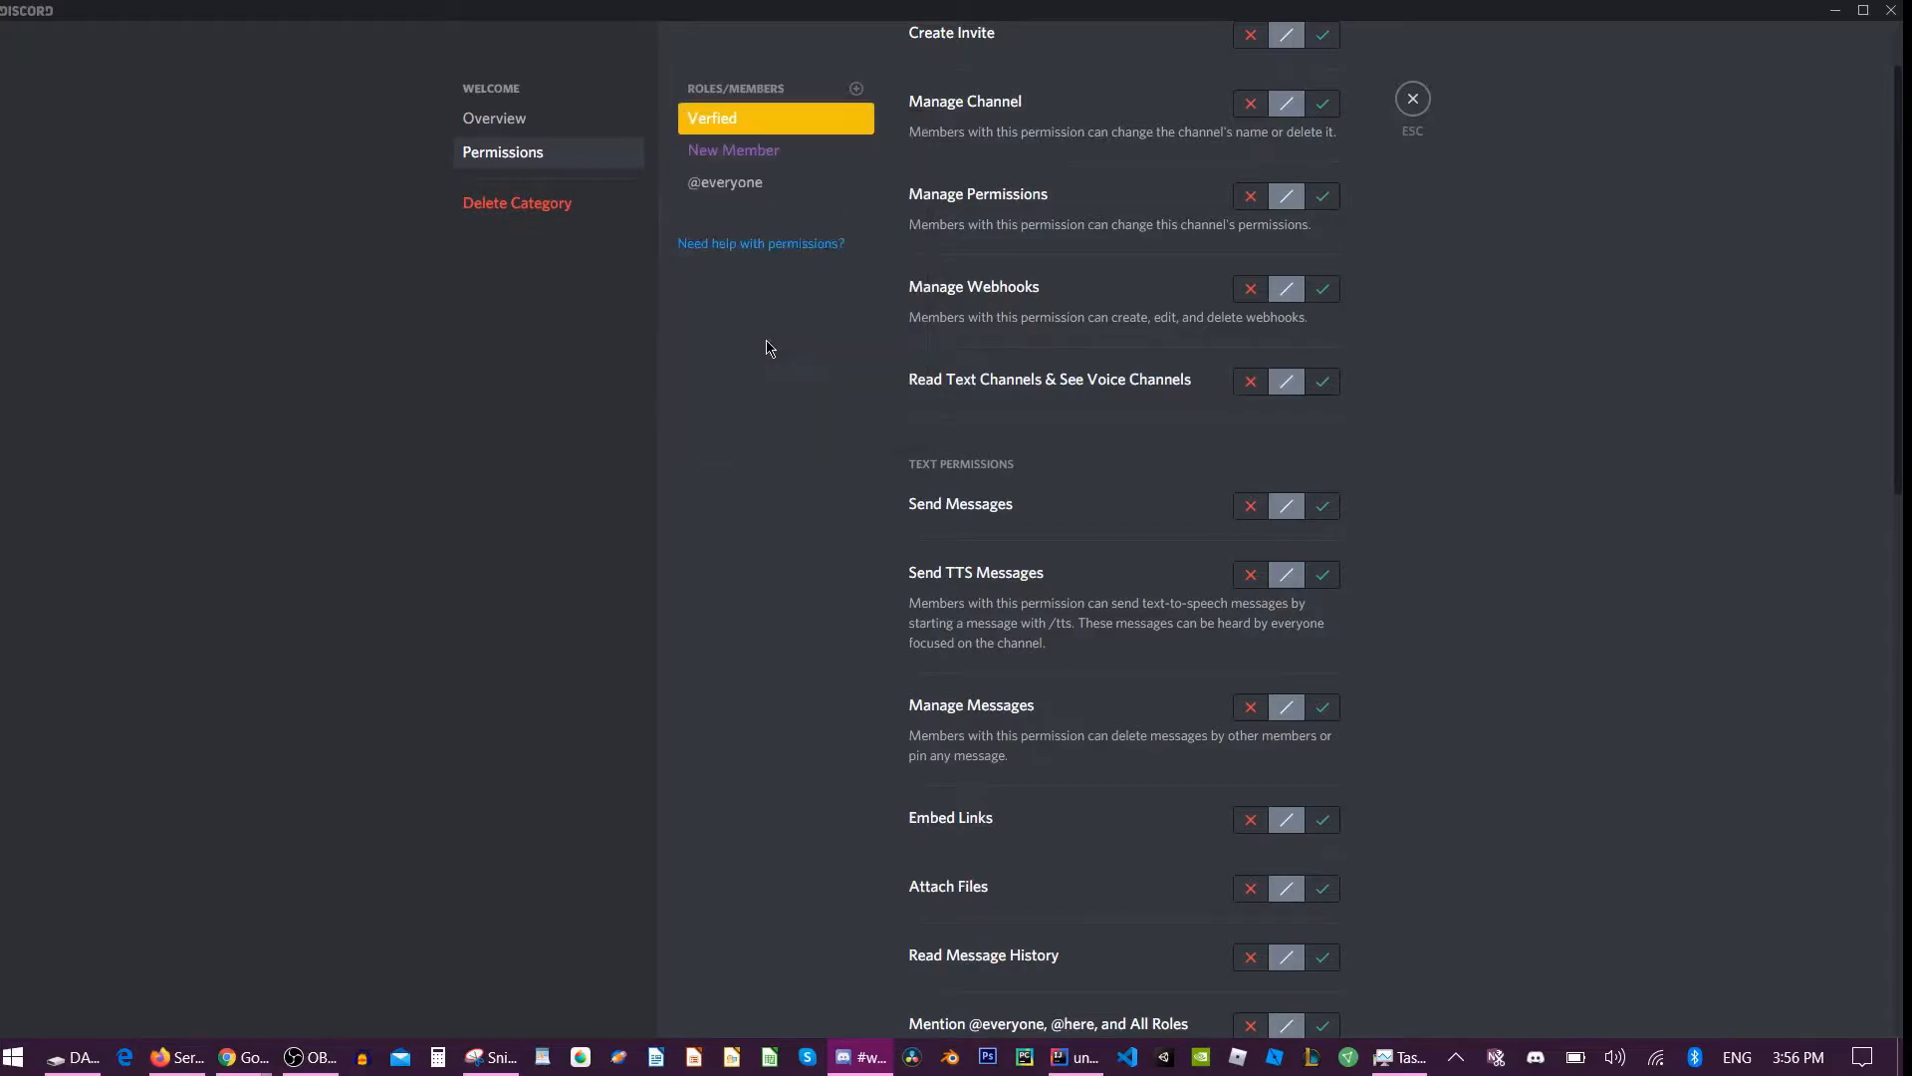
{"action": "left_click", "coordinate": [1250, 381]}
{"action": "left_click", "coordinate": [1305, 994]}
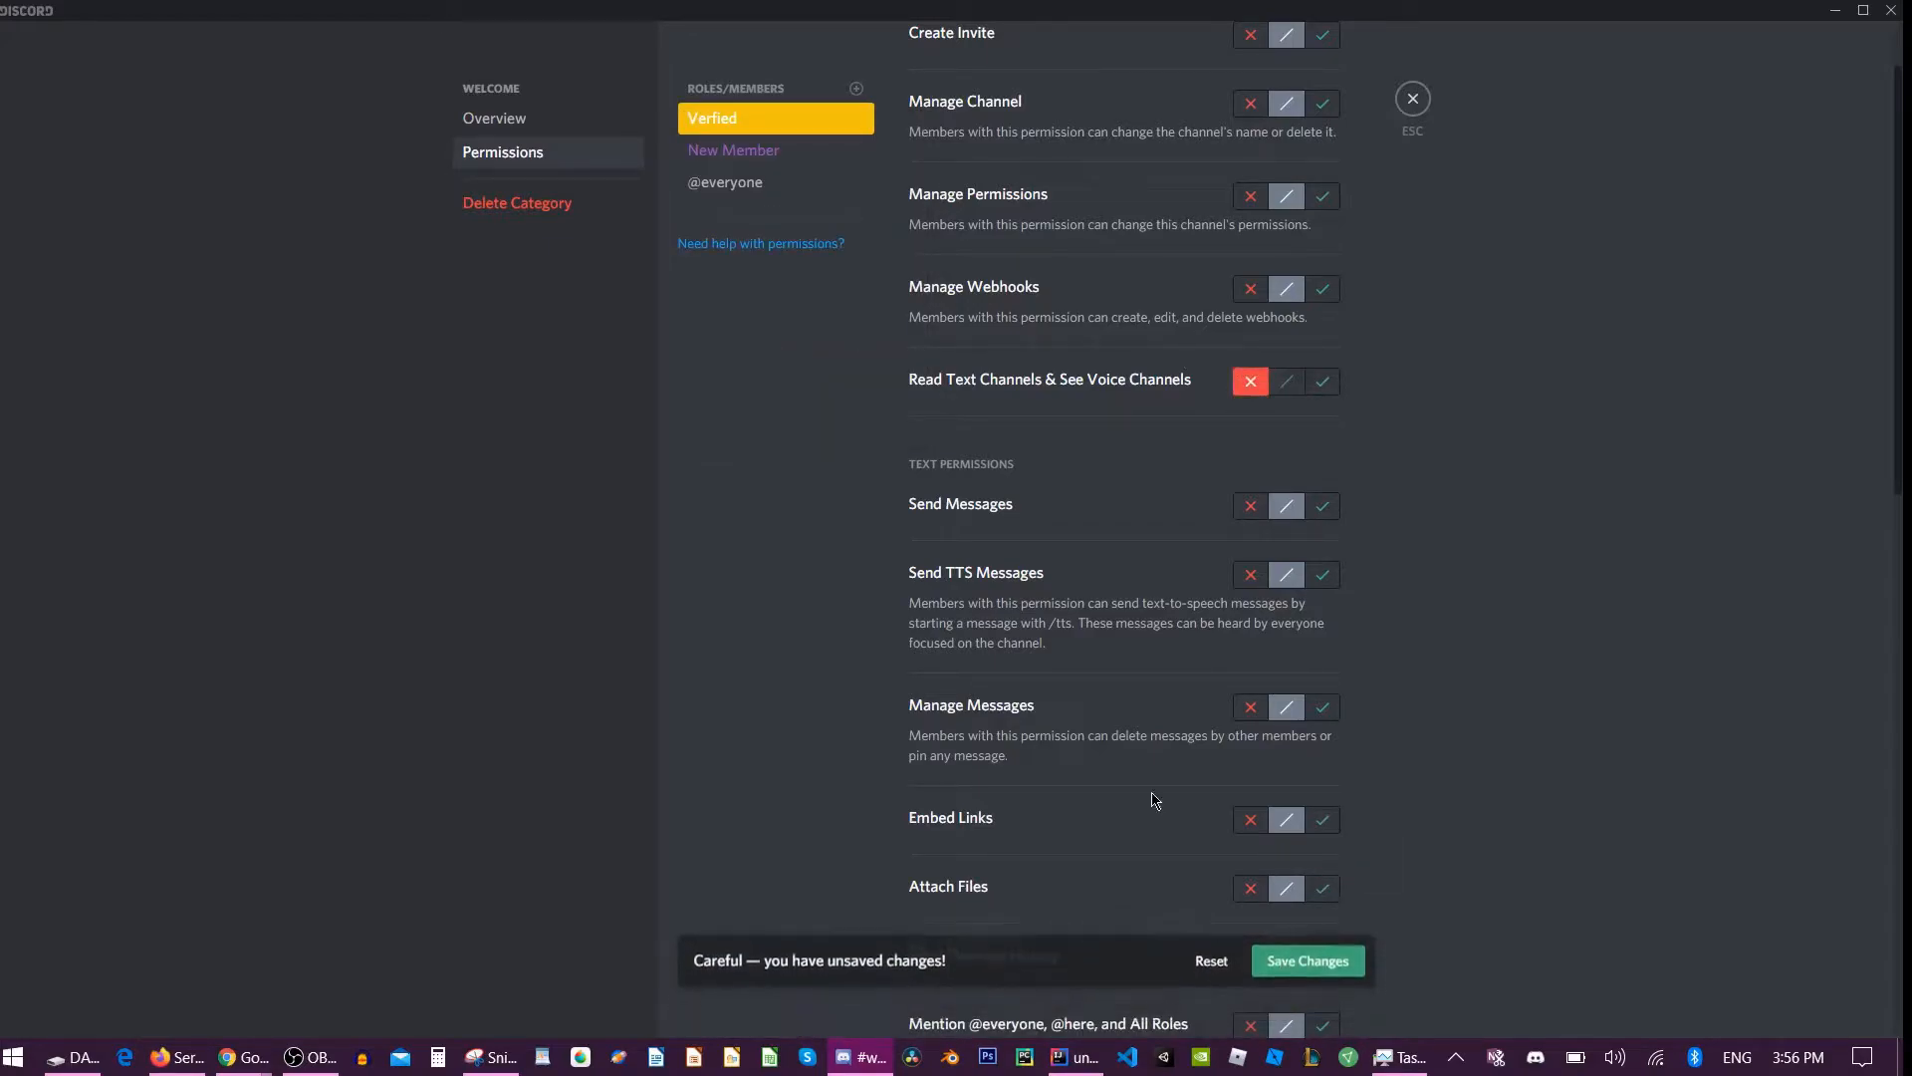
{"action": "left_click", "coordinate": [1325, 381]}
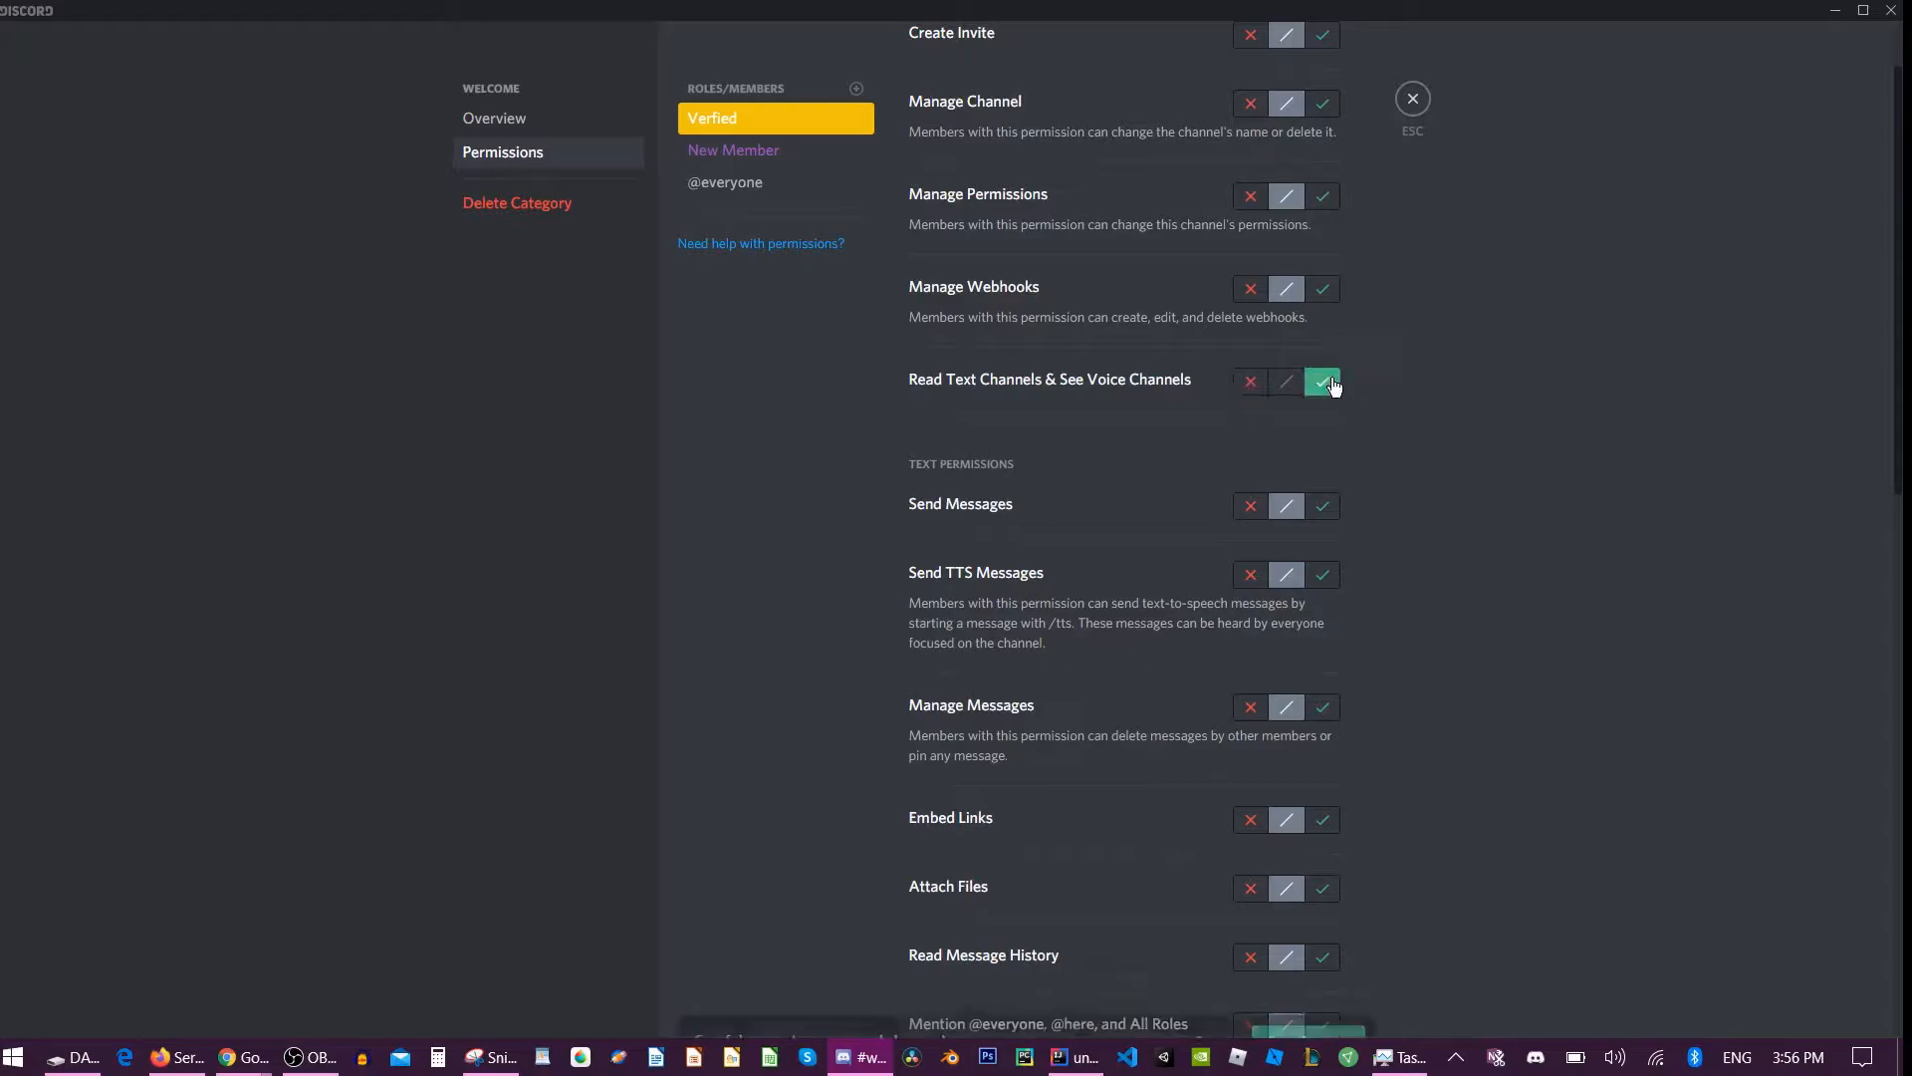
- Allow New Member Read Text Channels & See Voice Channels, deny Verfied Send Messages and save the Welcome permissions
{"action": "left_click", "coordinate": [742, 150]}
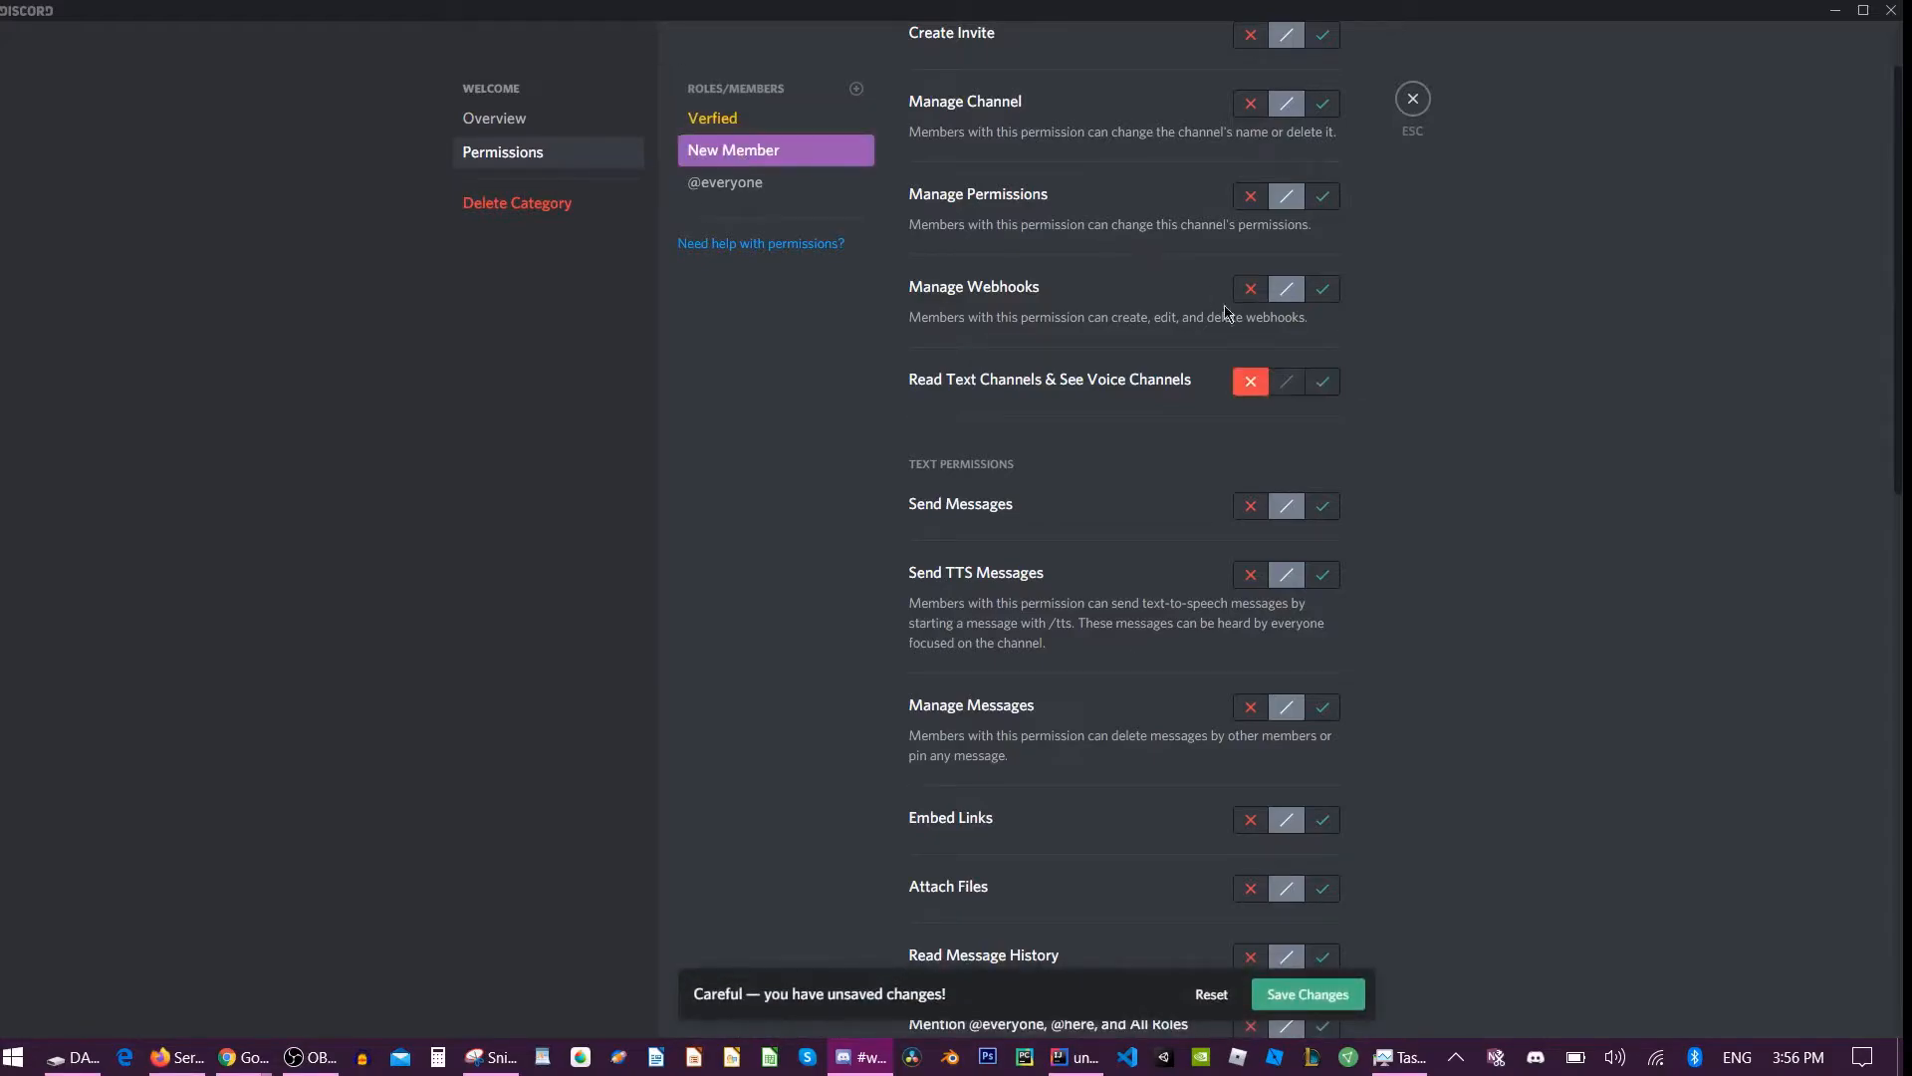
{"action": "left_click", "coordinate": [1325, 384]}
{"action": "left_click", "coordinate": [829, 120]}
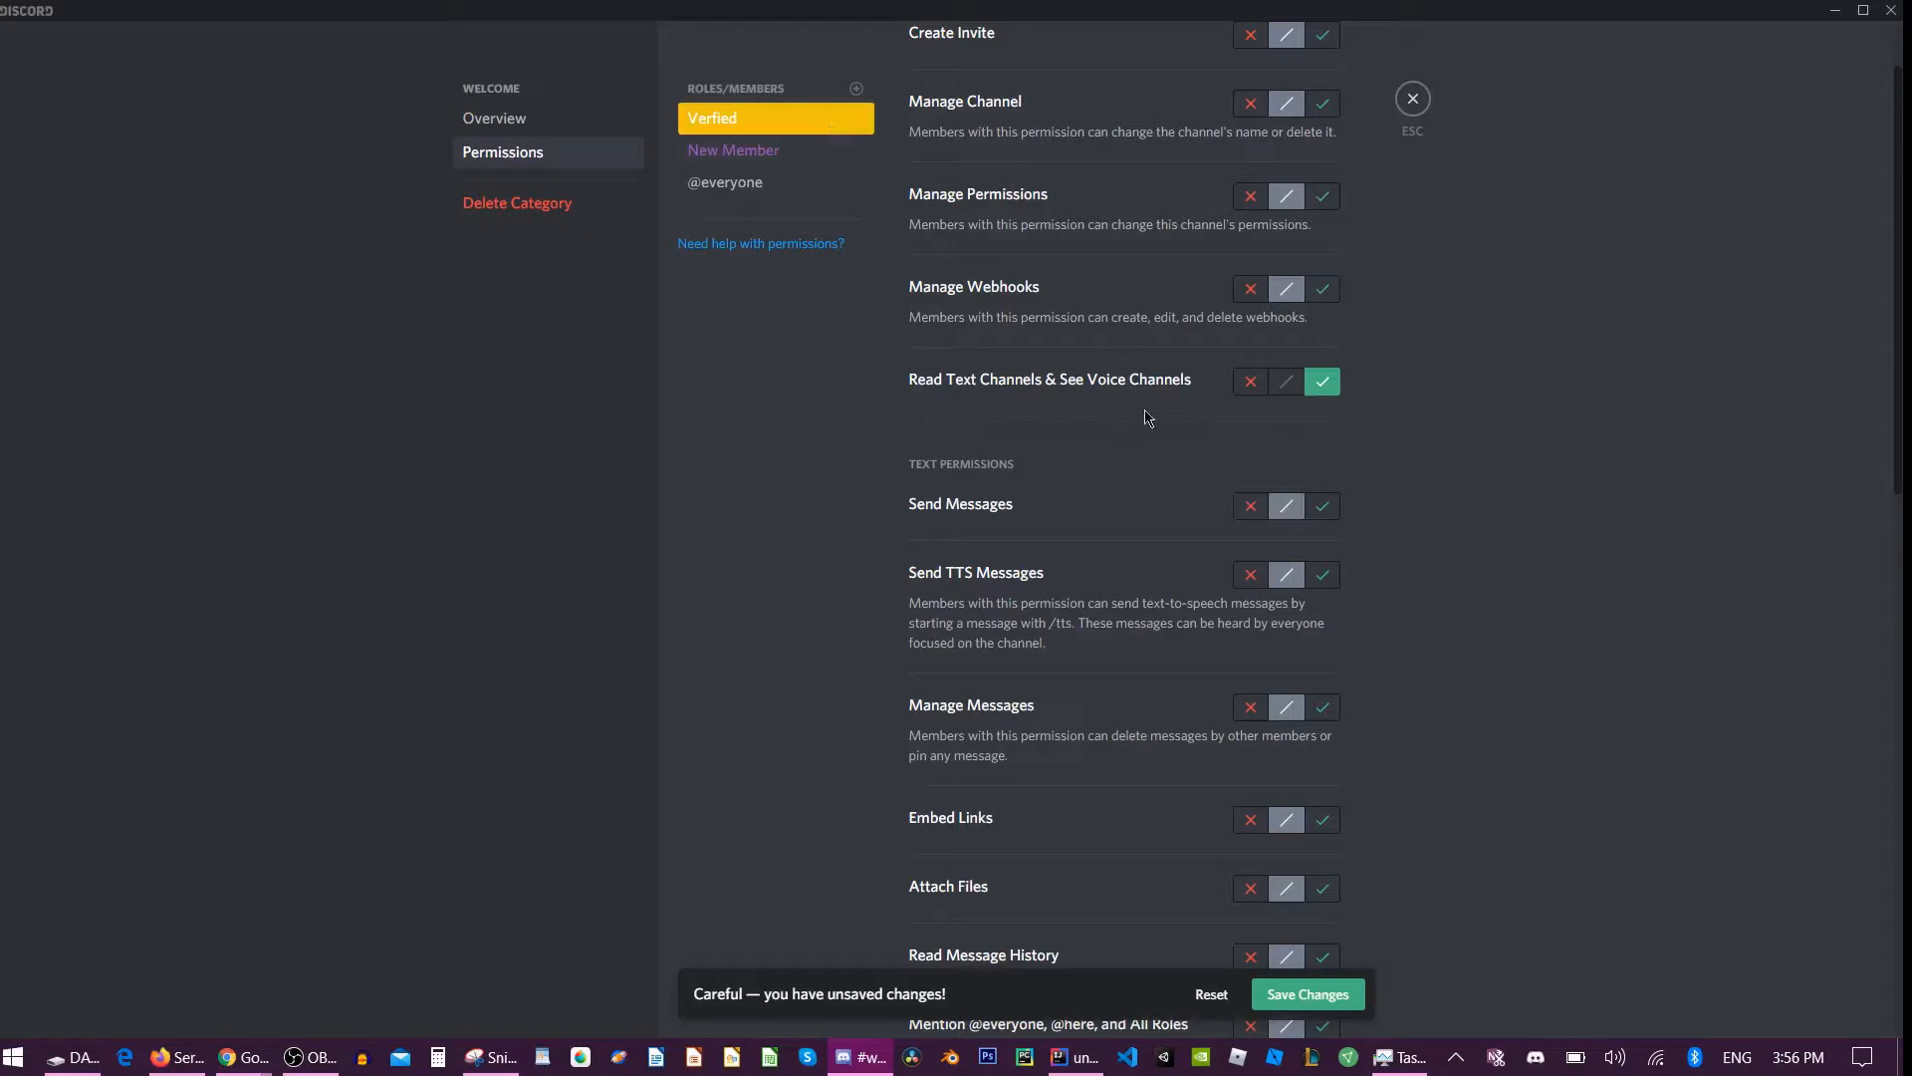
{"action": "left_click", "coordinate": [1250, 506]}
{"action": "left_click", "coordinate": [1293, 996]}
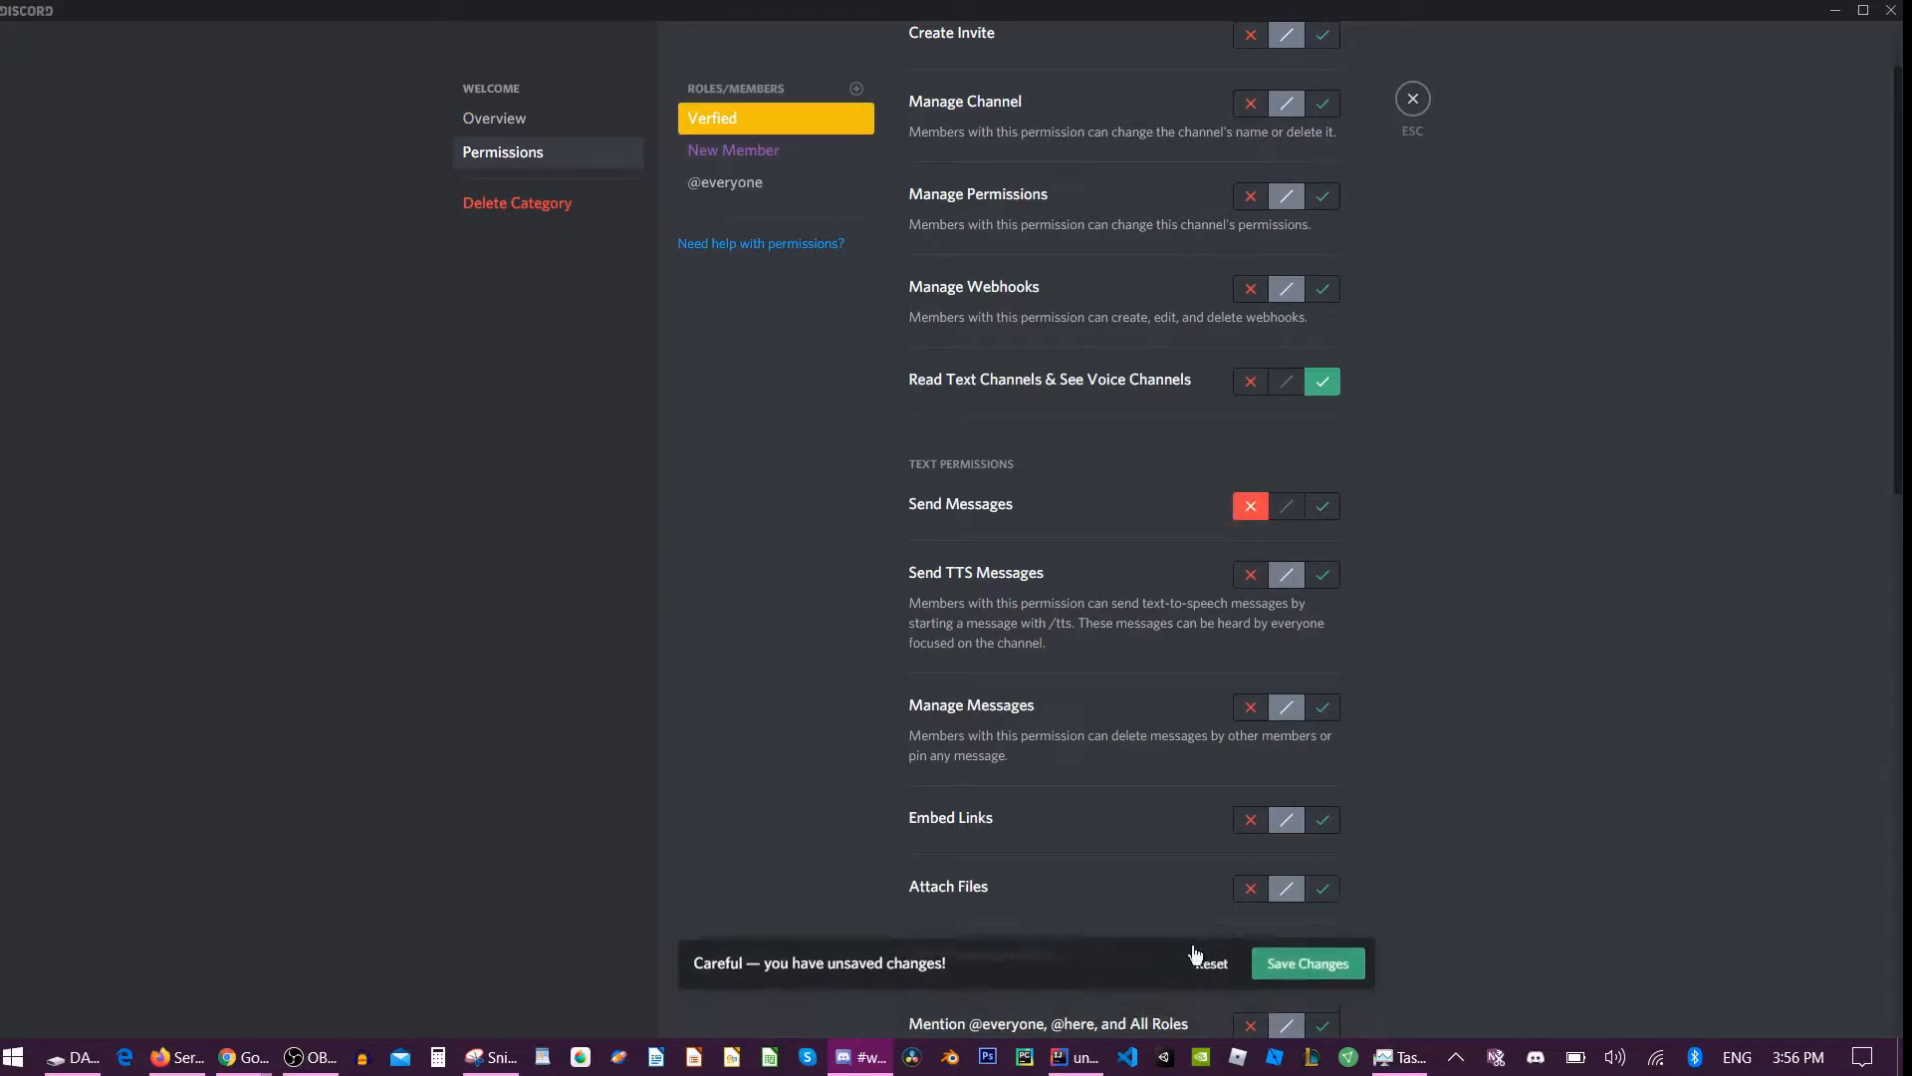
- Add the Moderator role to the Welcome permissions with Read Text Channels & See Voice Channels allowed and Send Messages denied, then save and close
{"action": "left_click", "coordinate": [850, 95]}
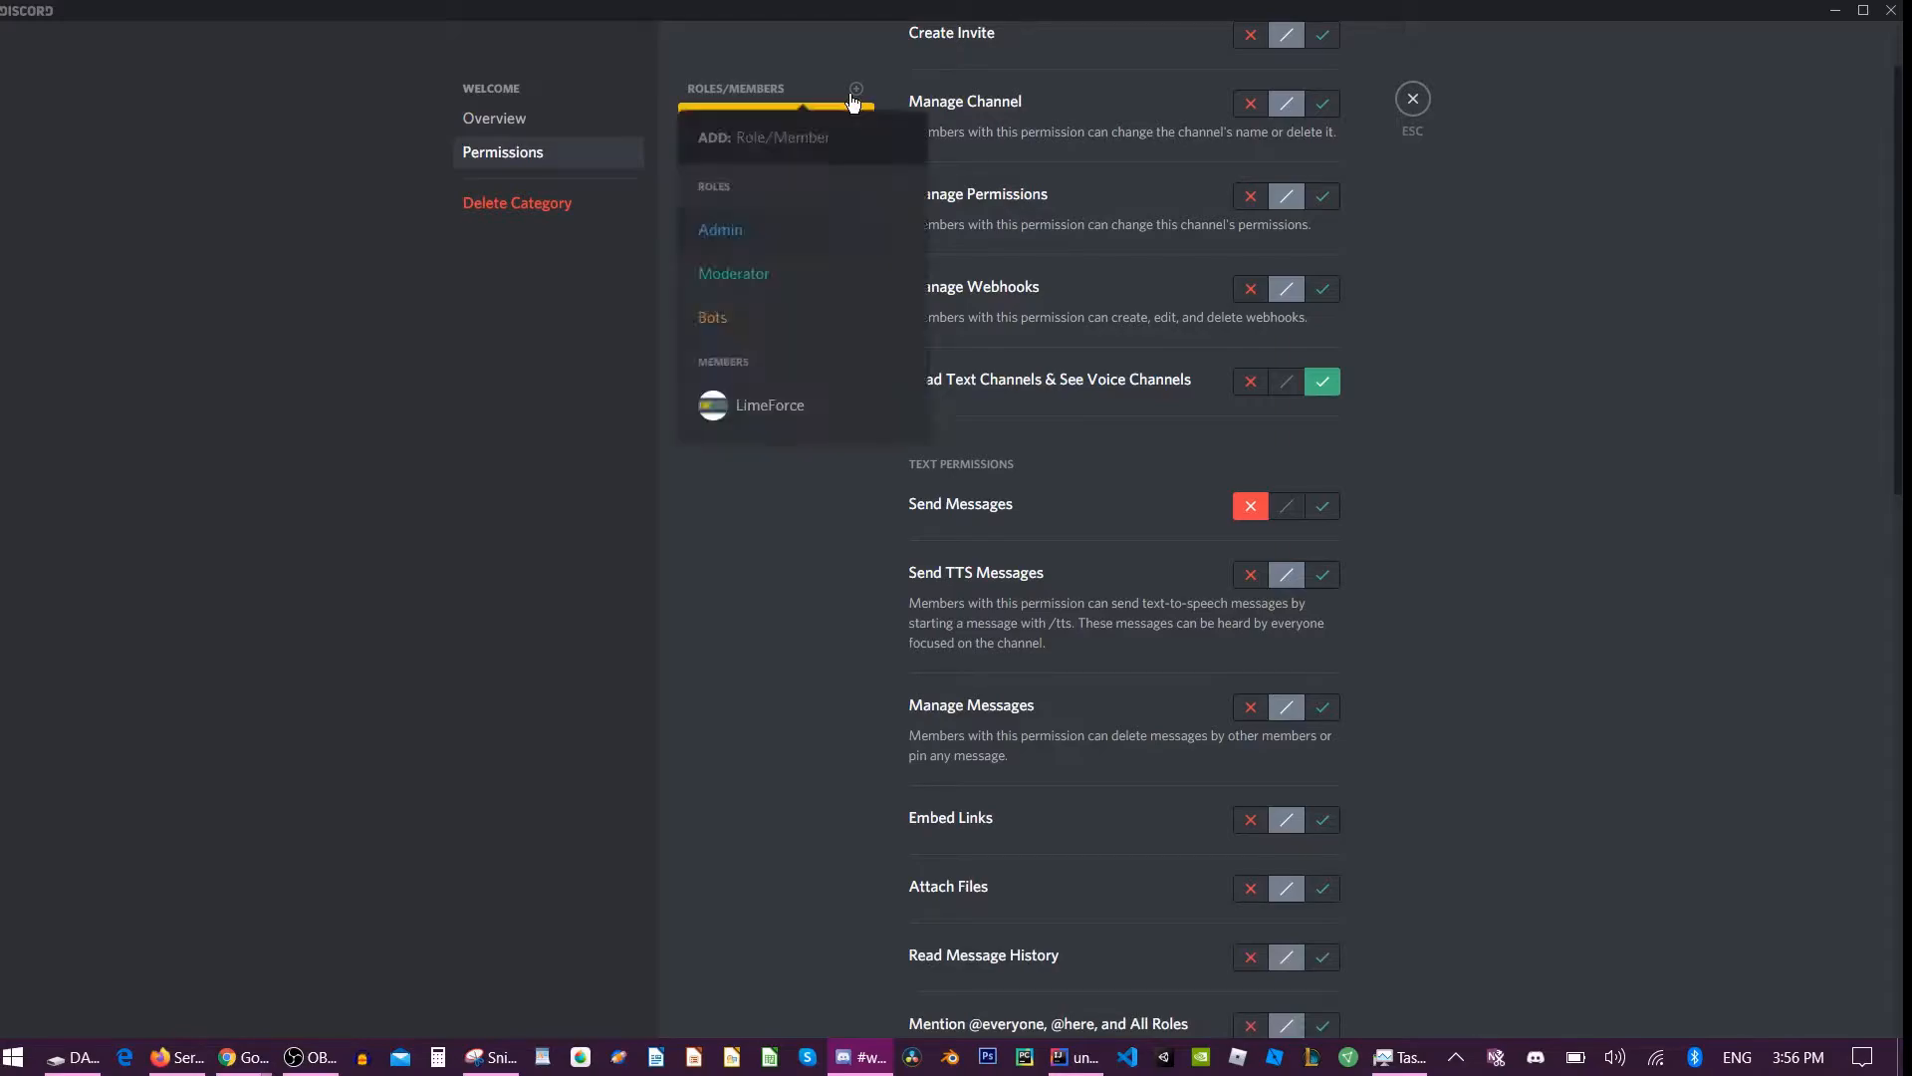
{"action": "left_click", "coordinate": [775, 293]}
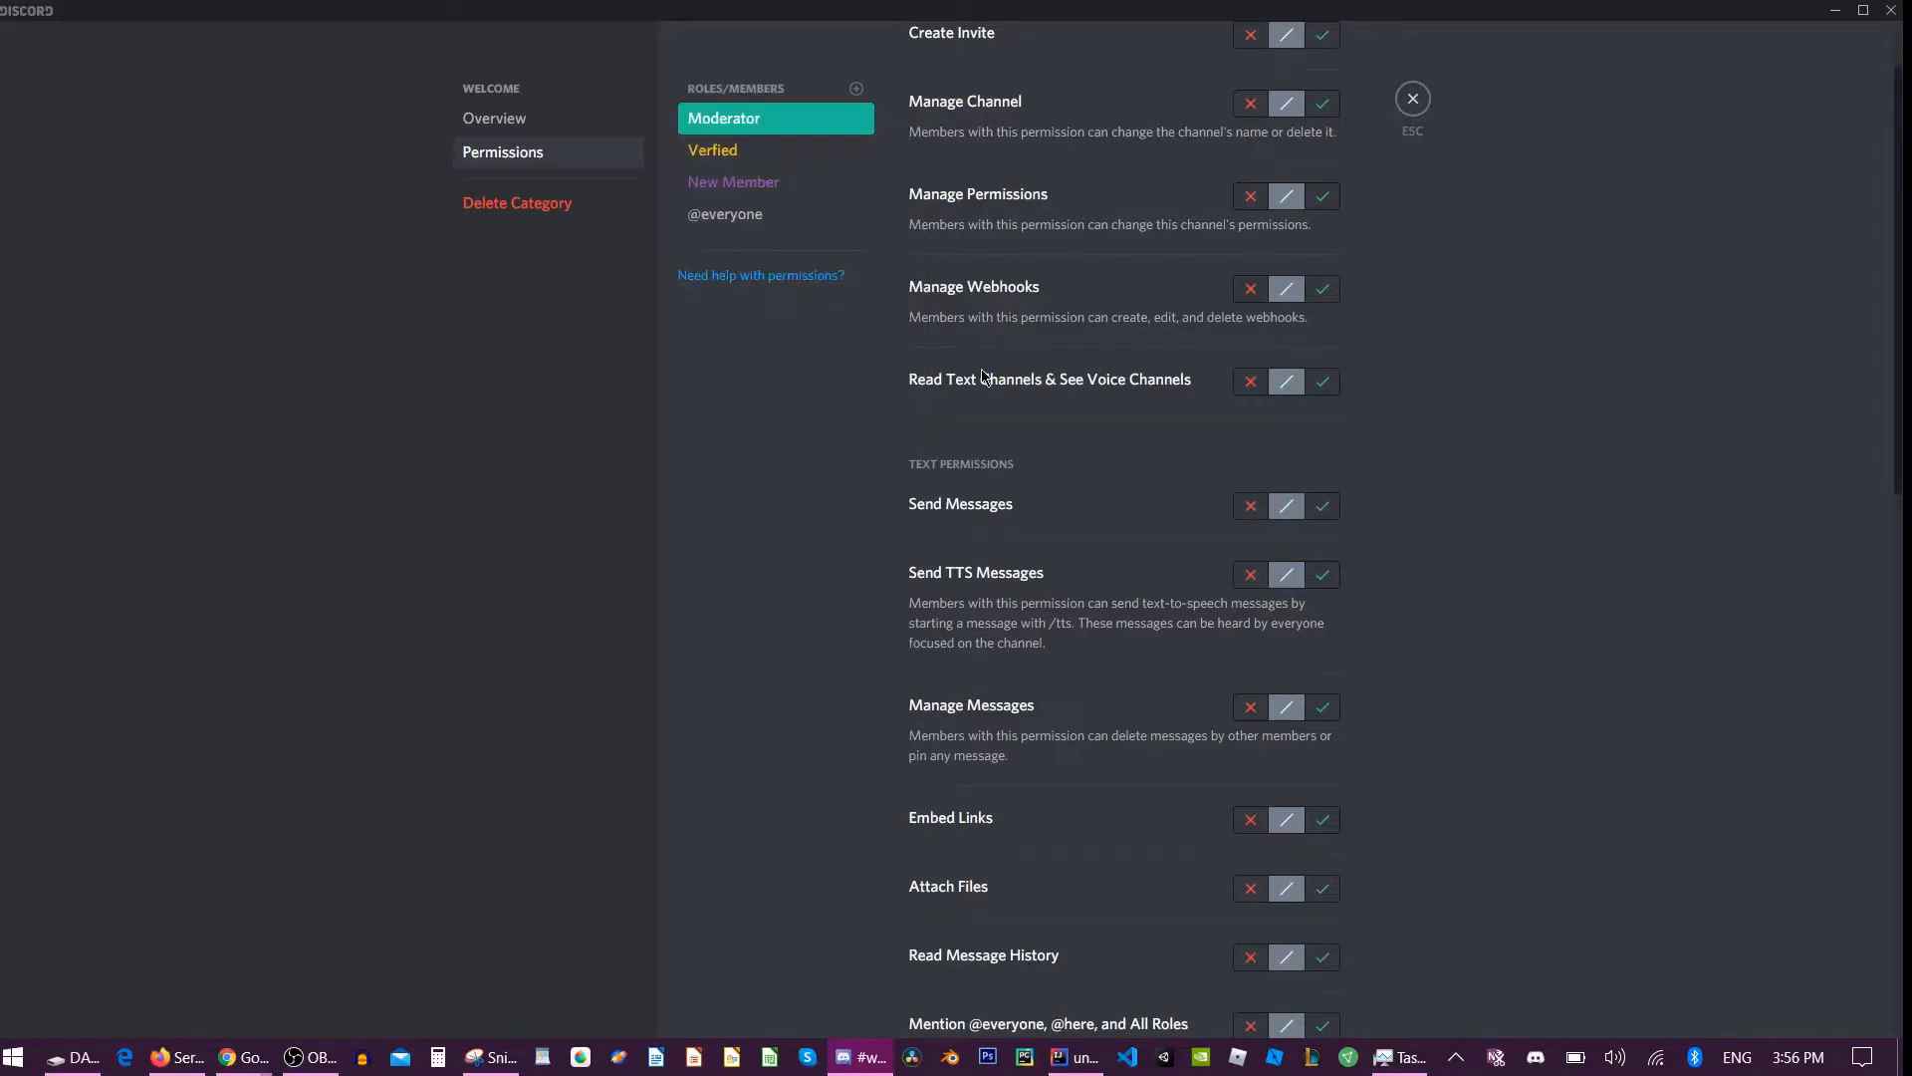
{"action": "left_click", "coordinate": [1324, 380]}
{"action": "left_click", "coordinate": [1252, 507]}
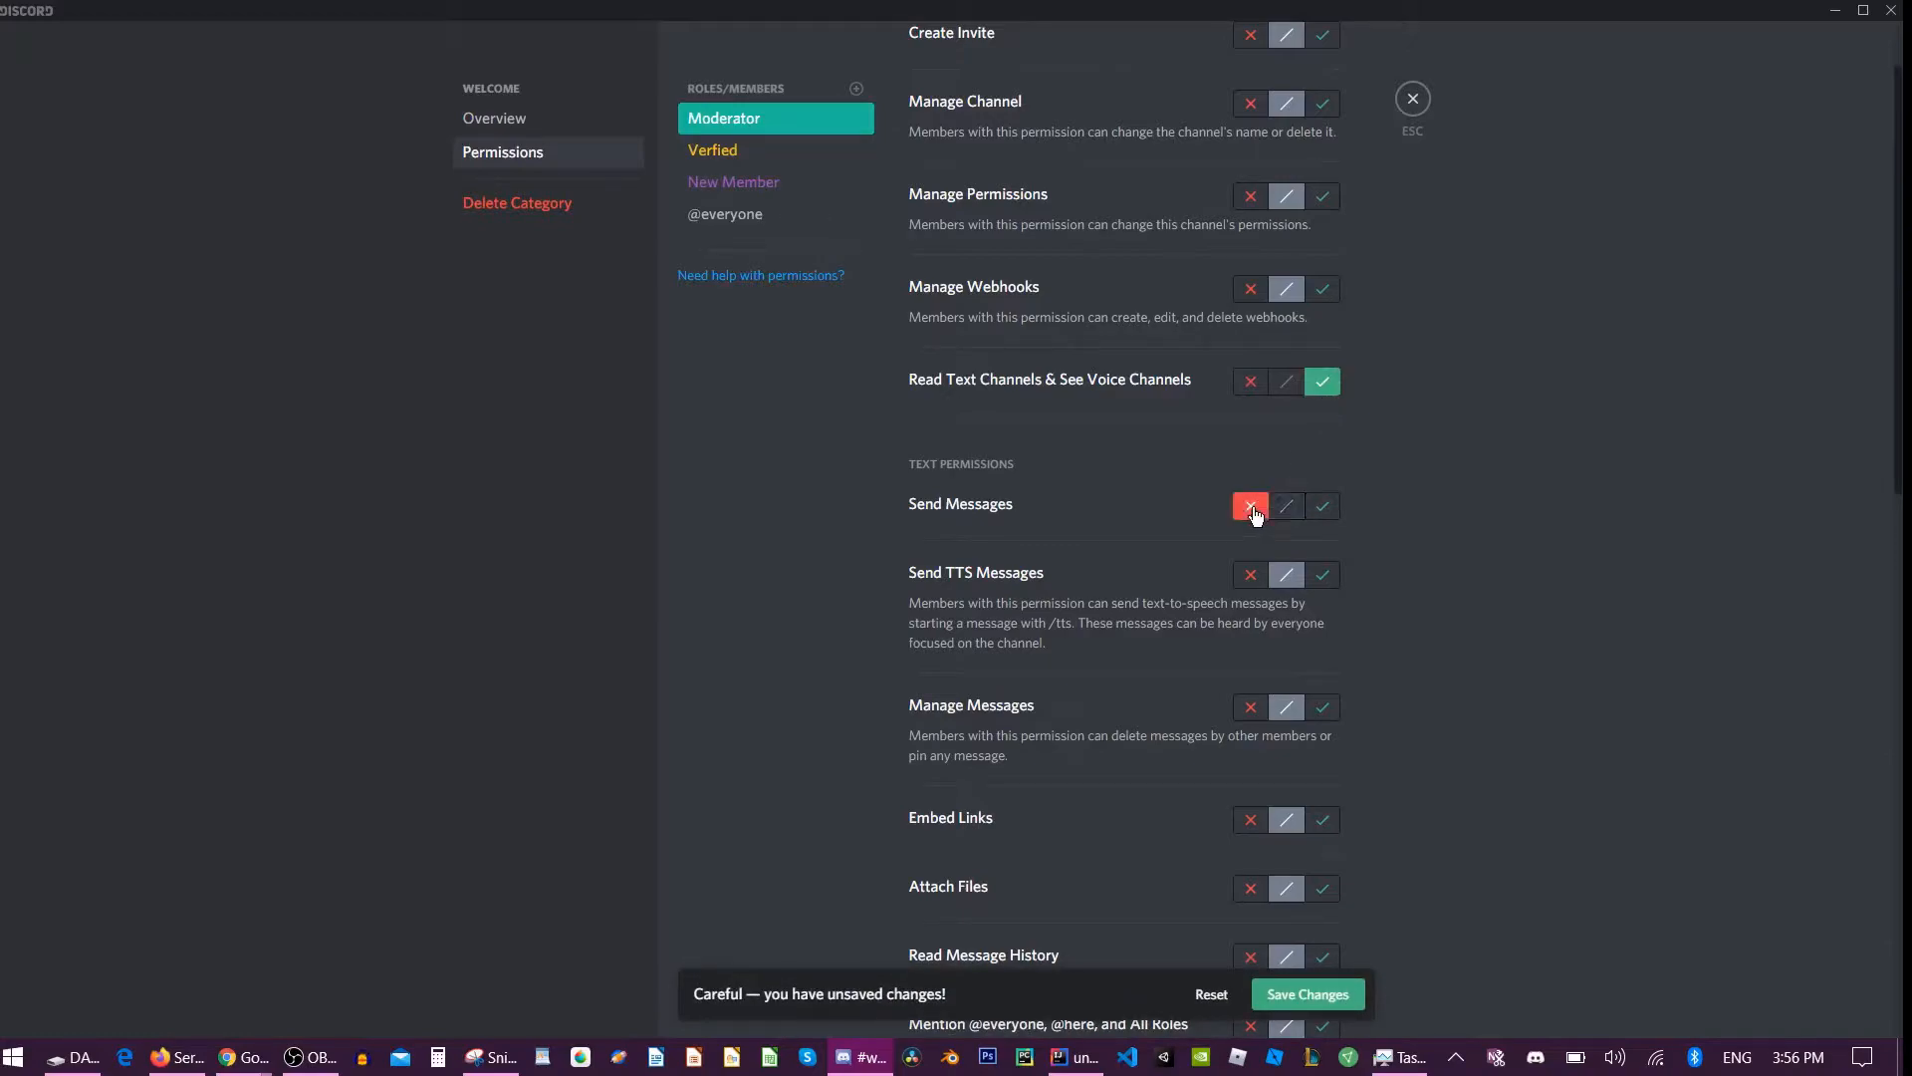
{"action": "left_click", "coordinate": [1305, 994]}
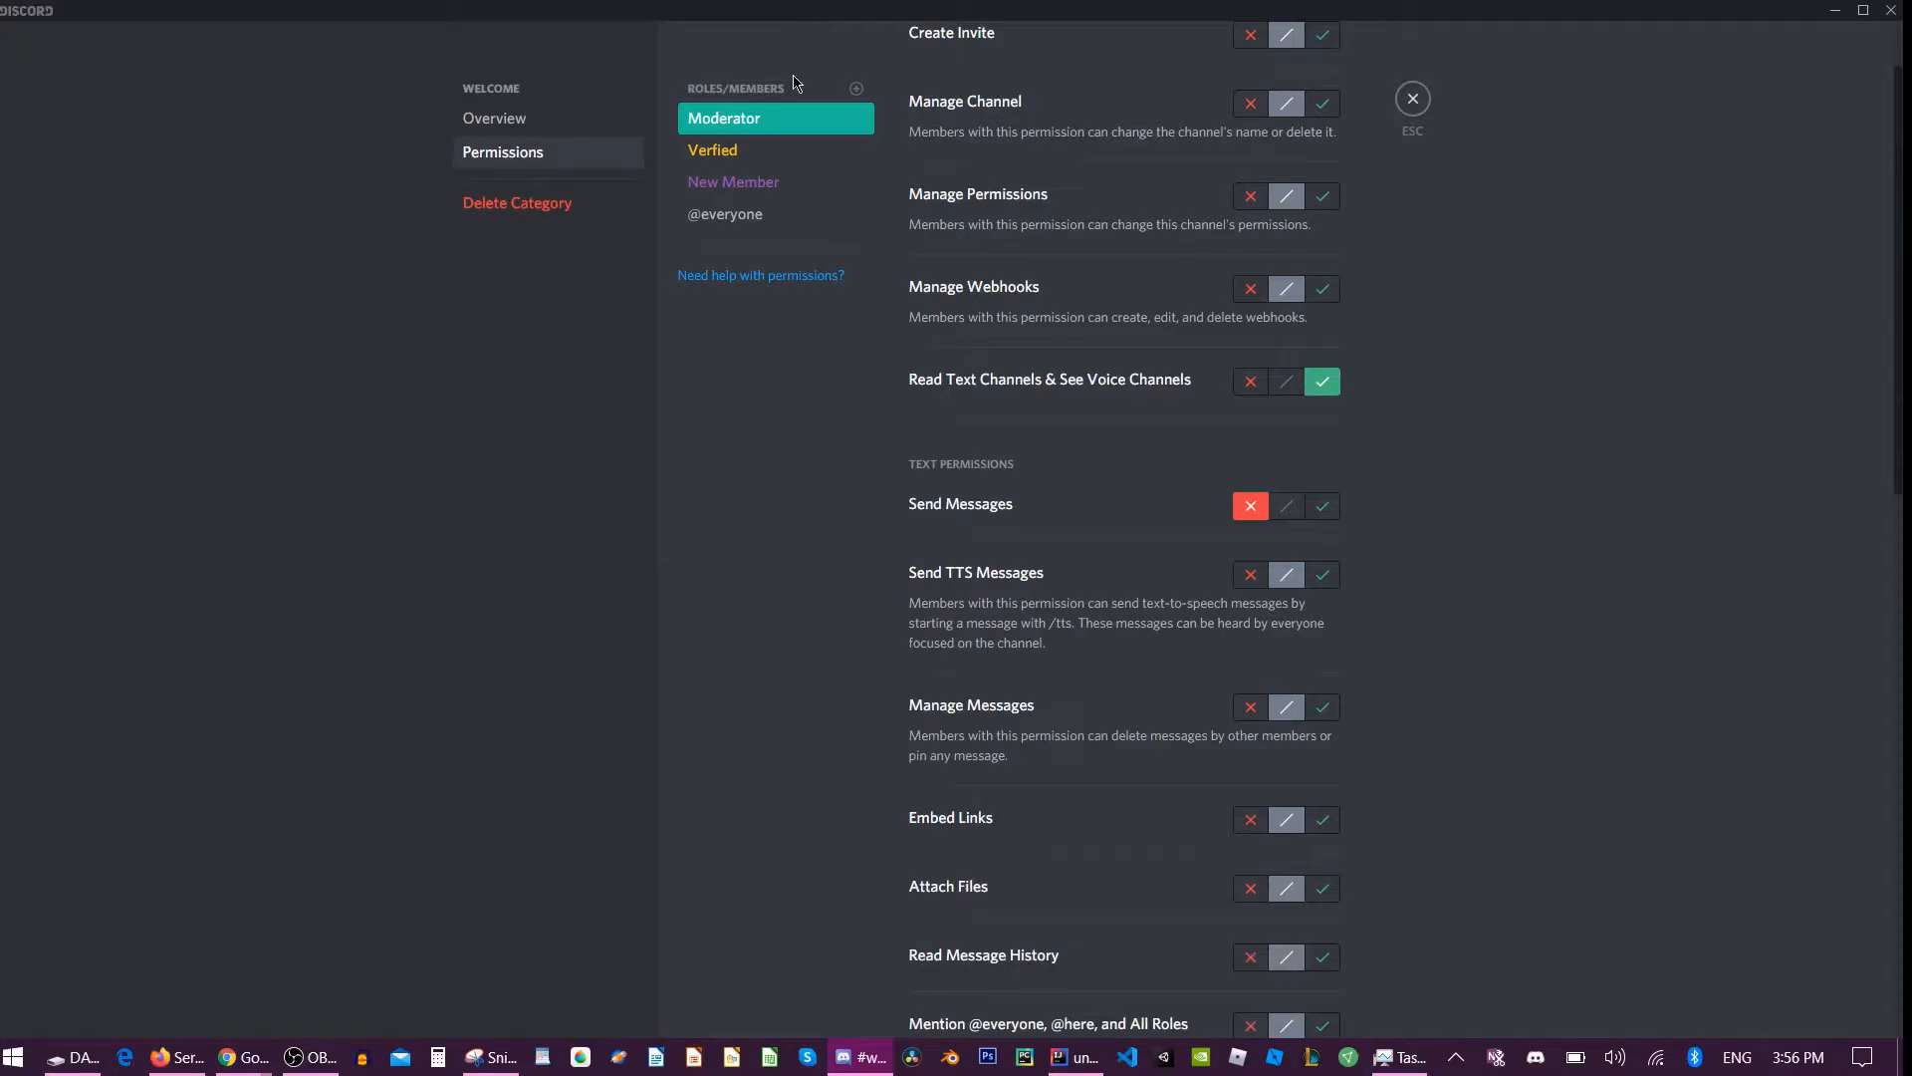
{"action": "left_click", "coordinate": [1414, 101]}
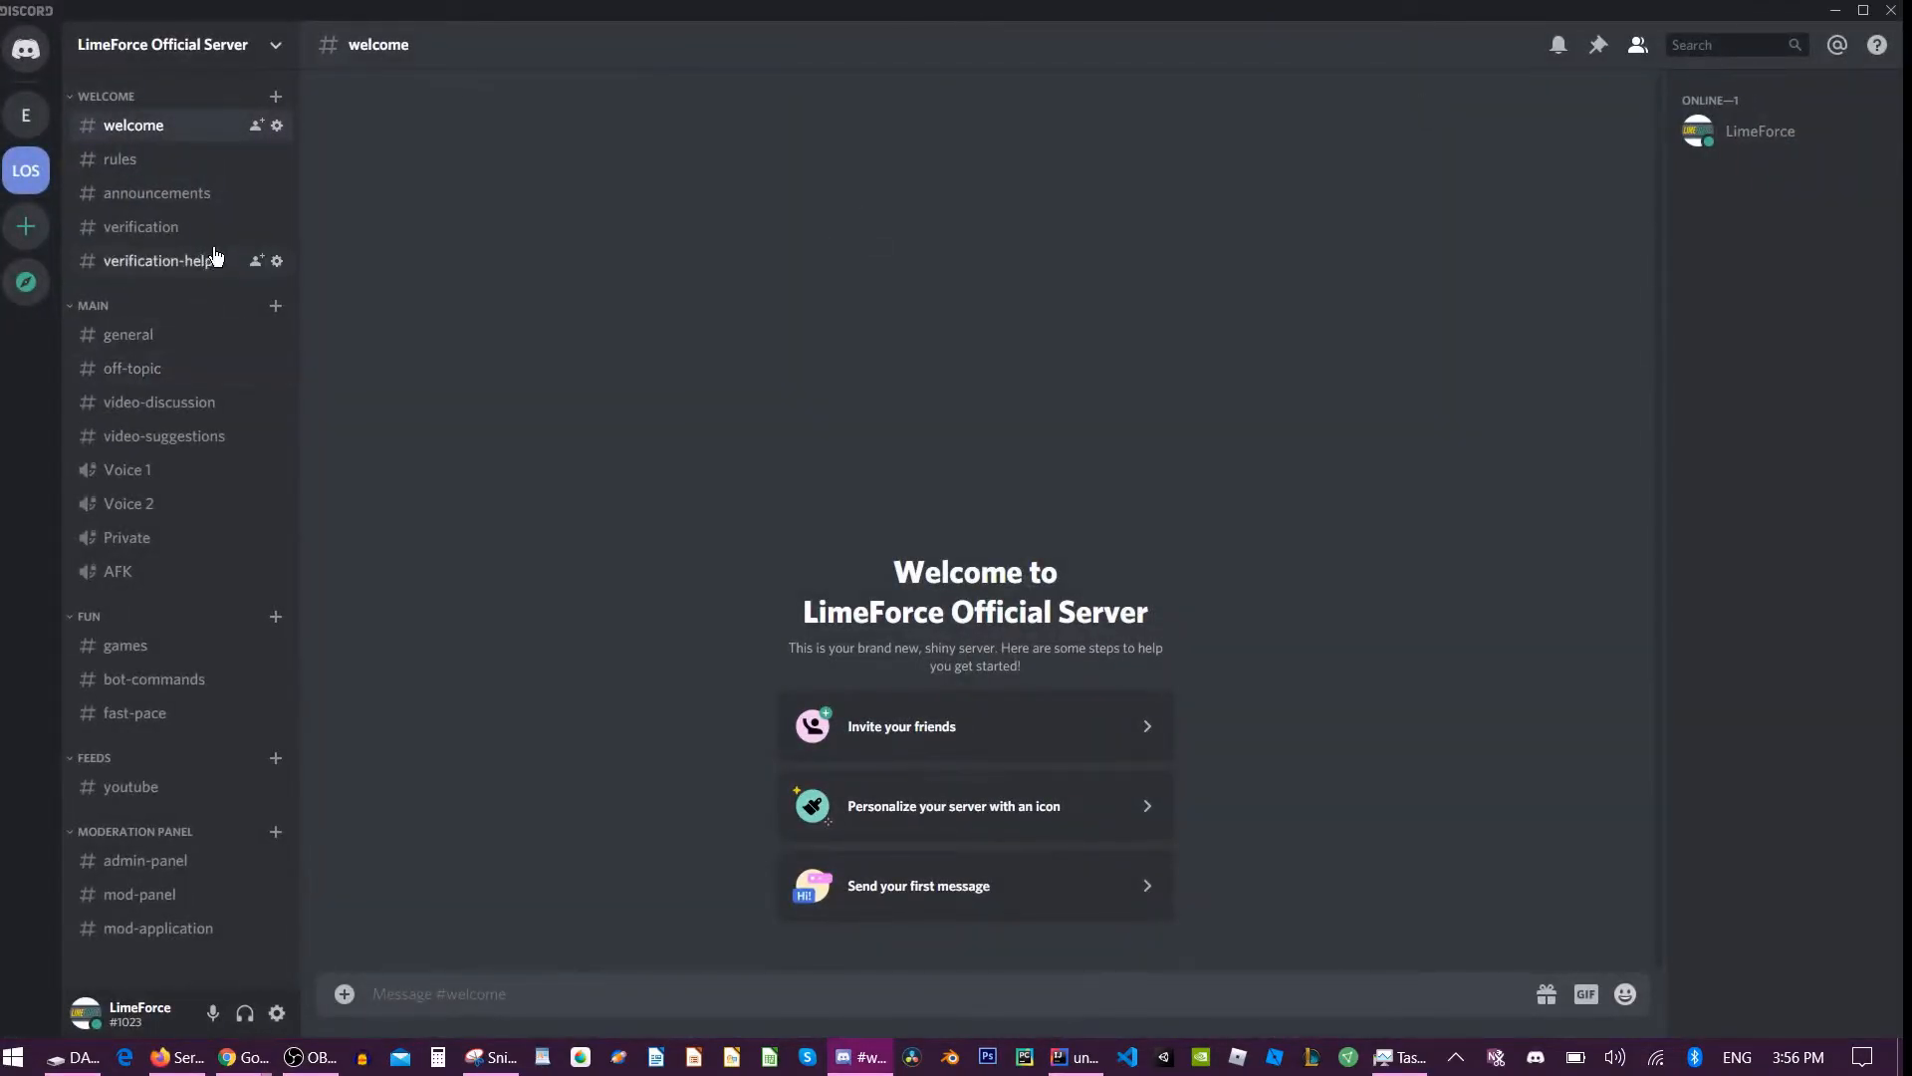
- Sync the verification-help channel's permissions with the Welcome category
{"action": "left_click", "coordinate": [277, 261]}
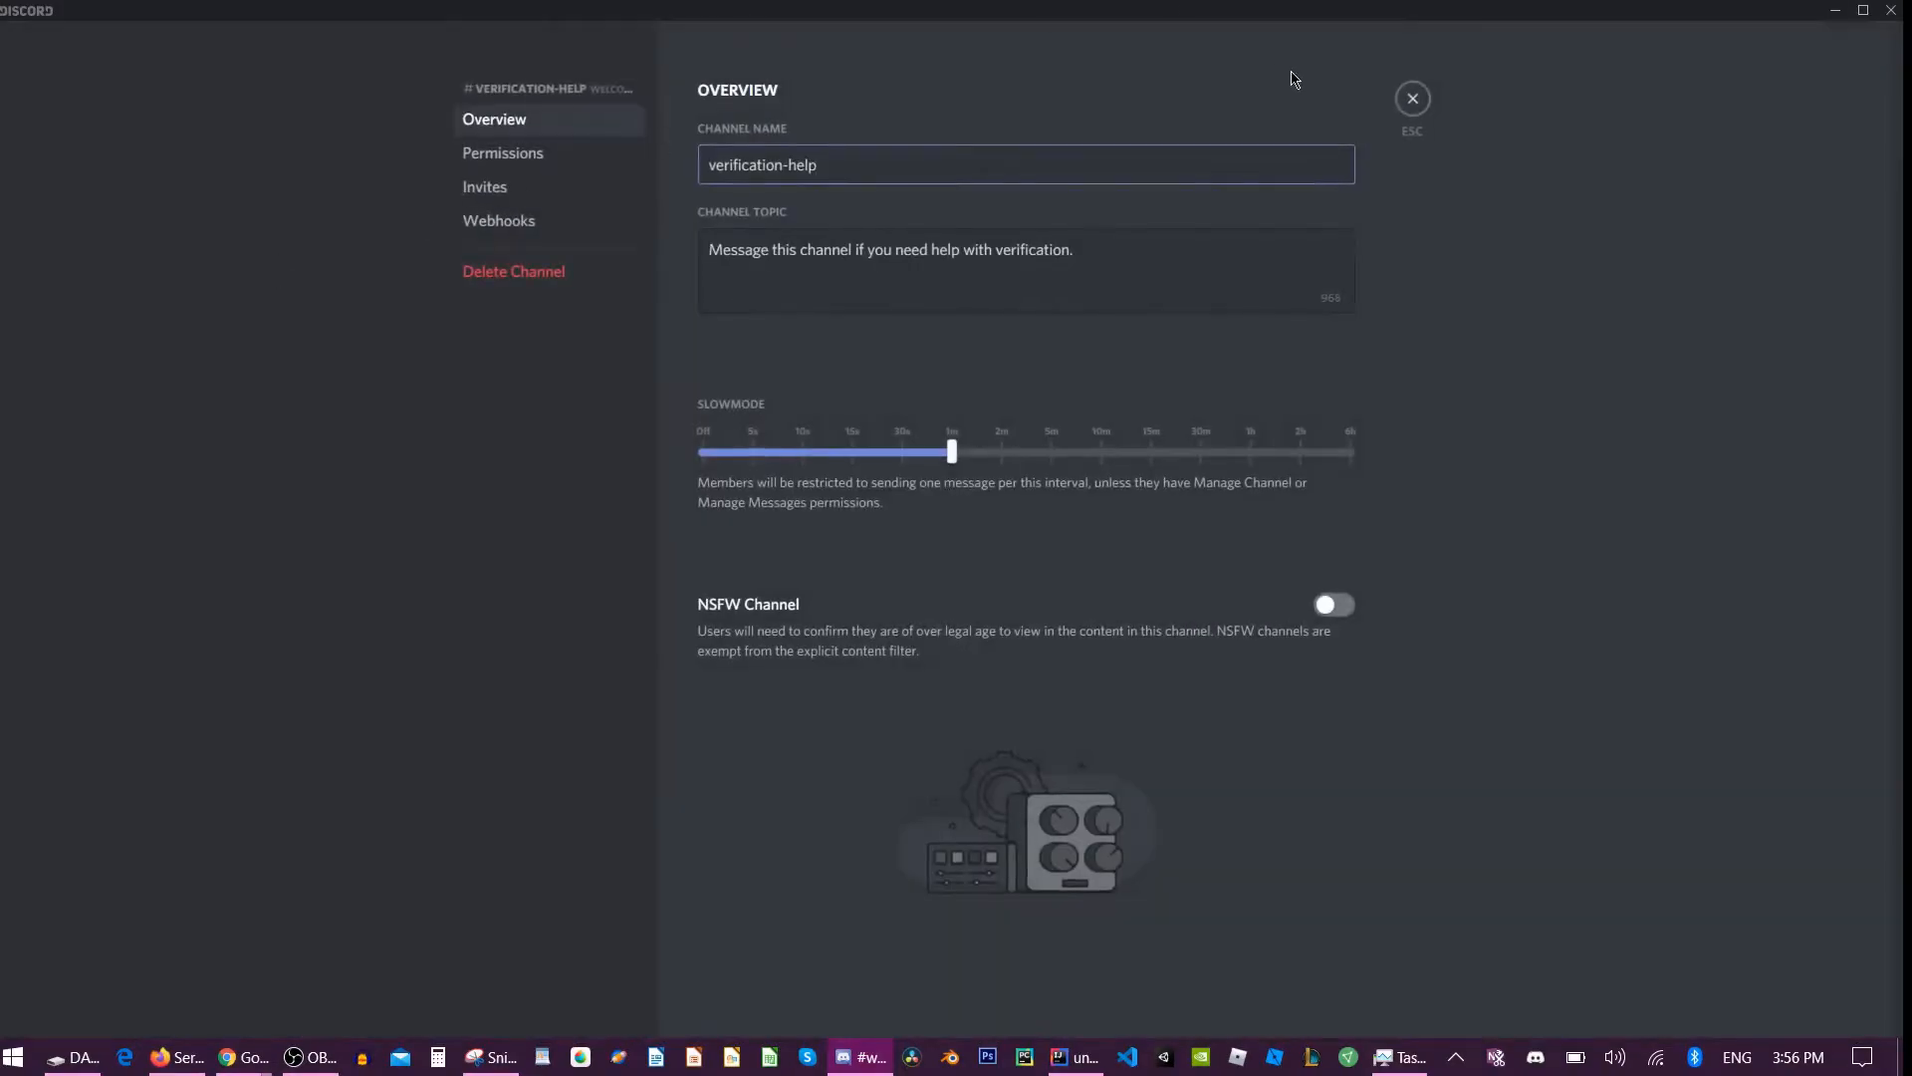
{"action": "left_click", "coordinate": [1414, 100]}
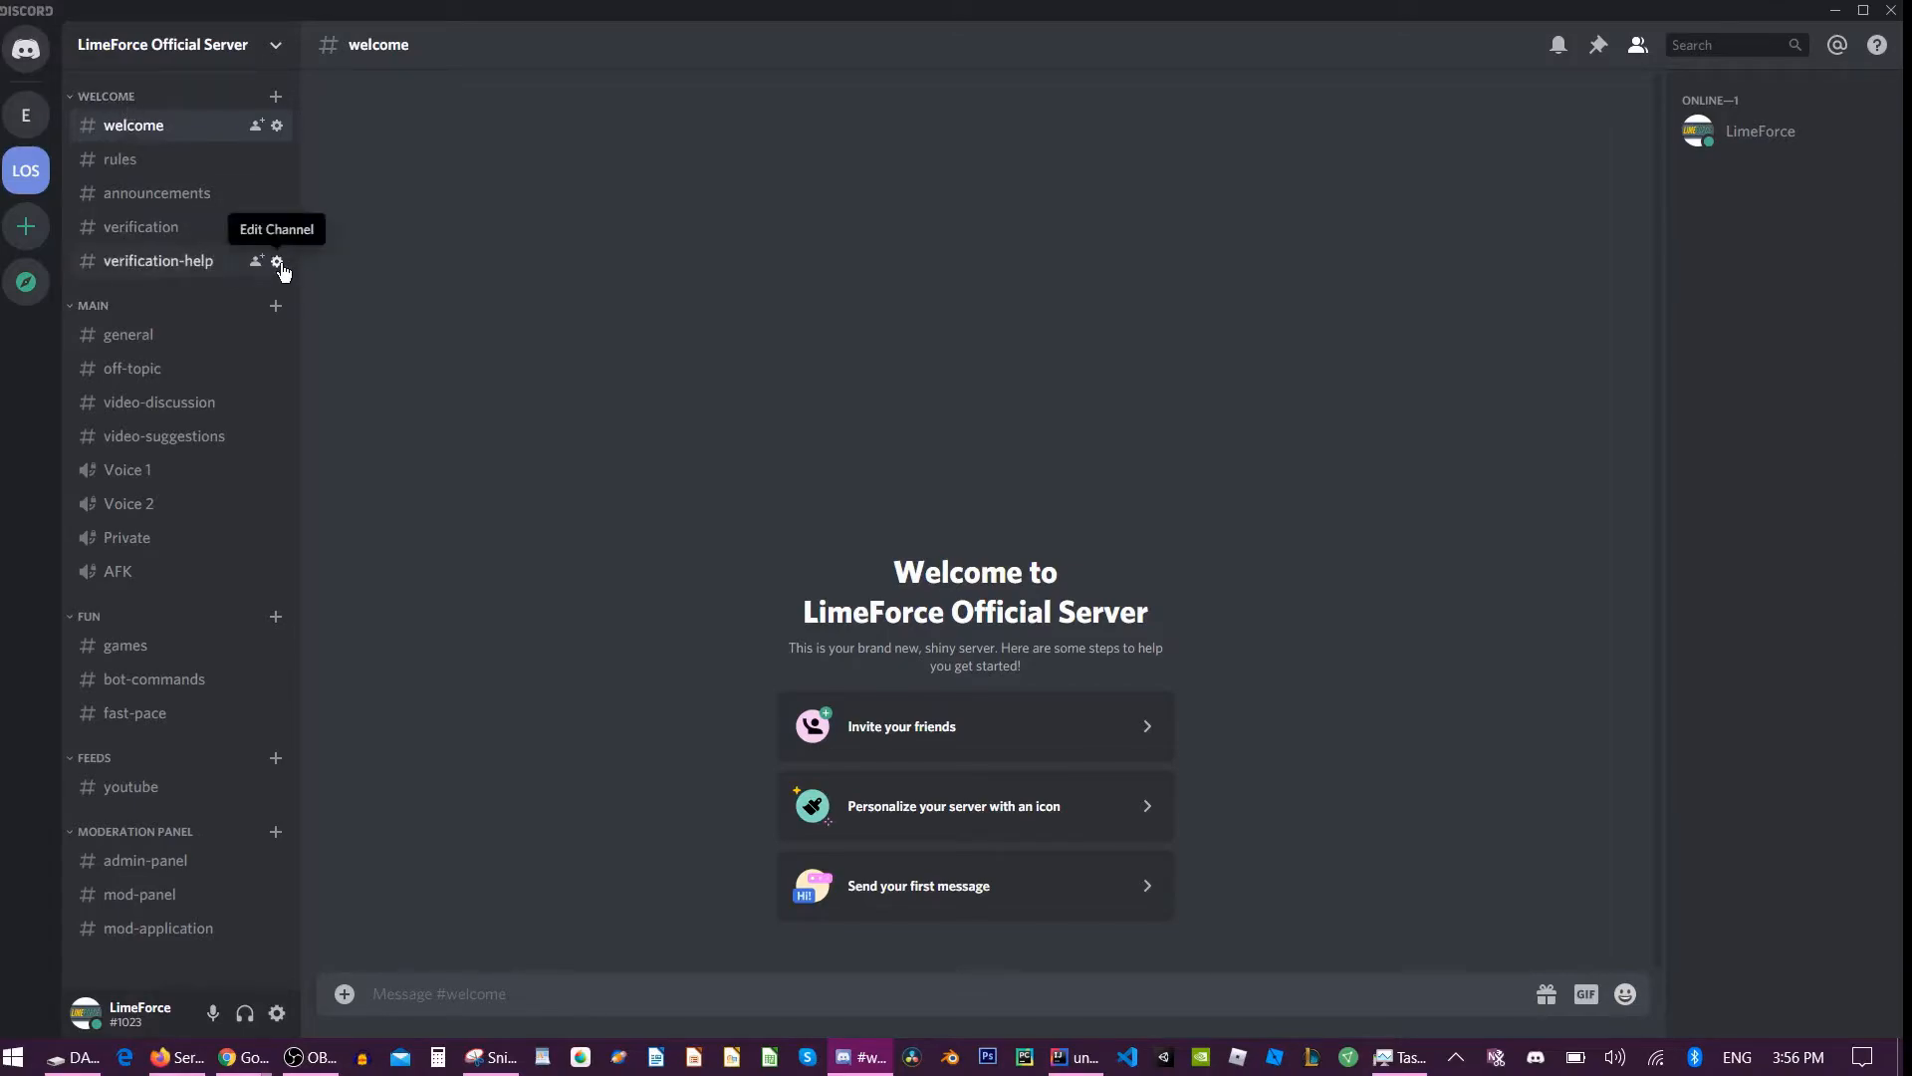
{"action": "left_click", "coordinate": [278, 262]}
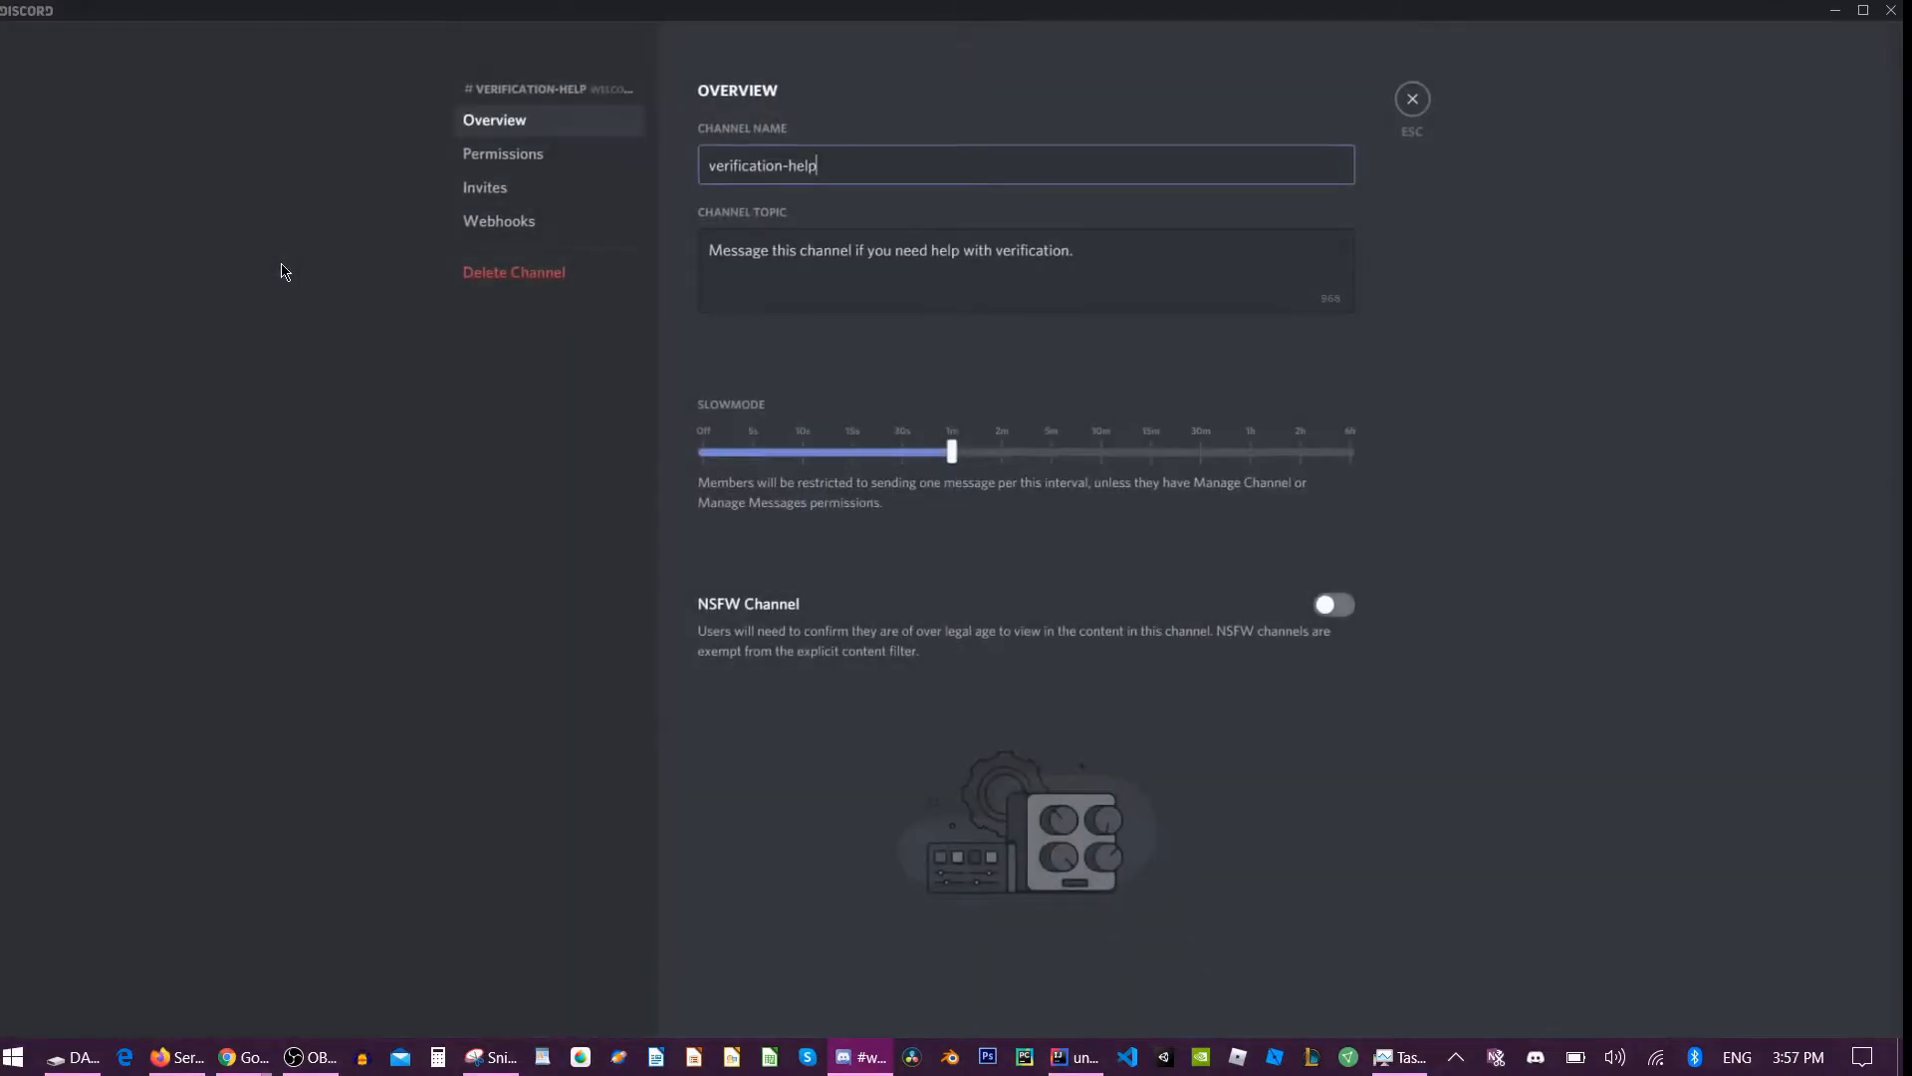
{"action": "left_click", "coordinate": [547, 159]}
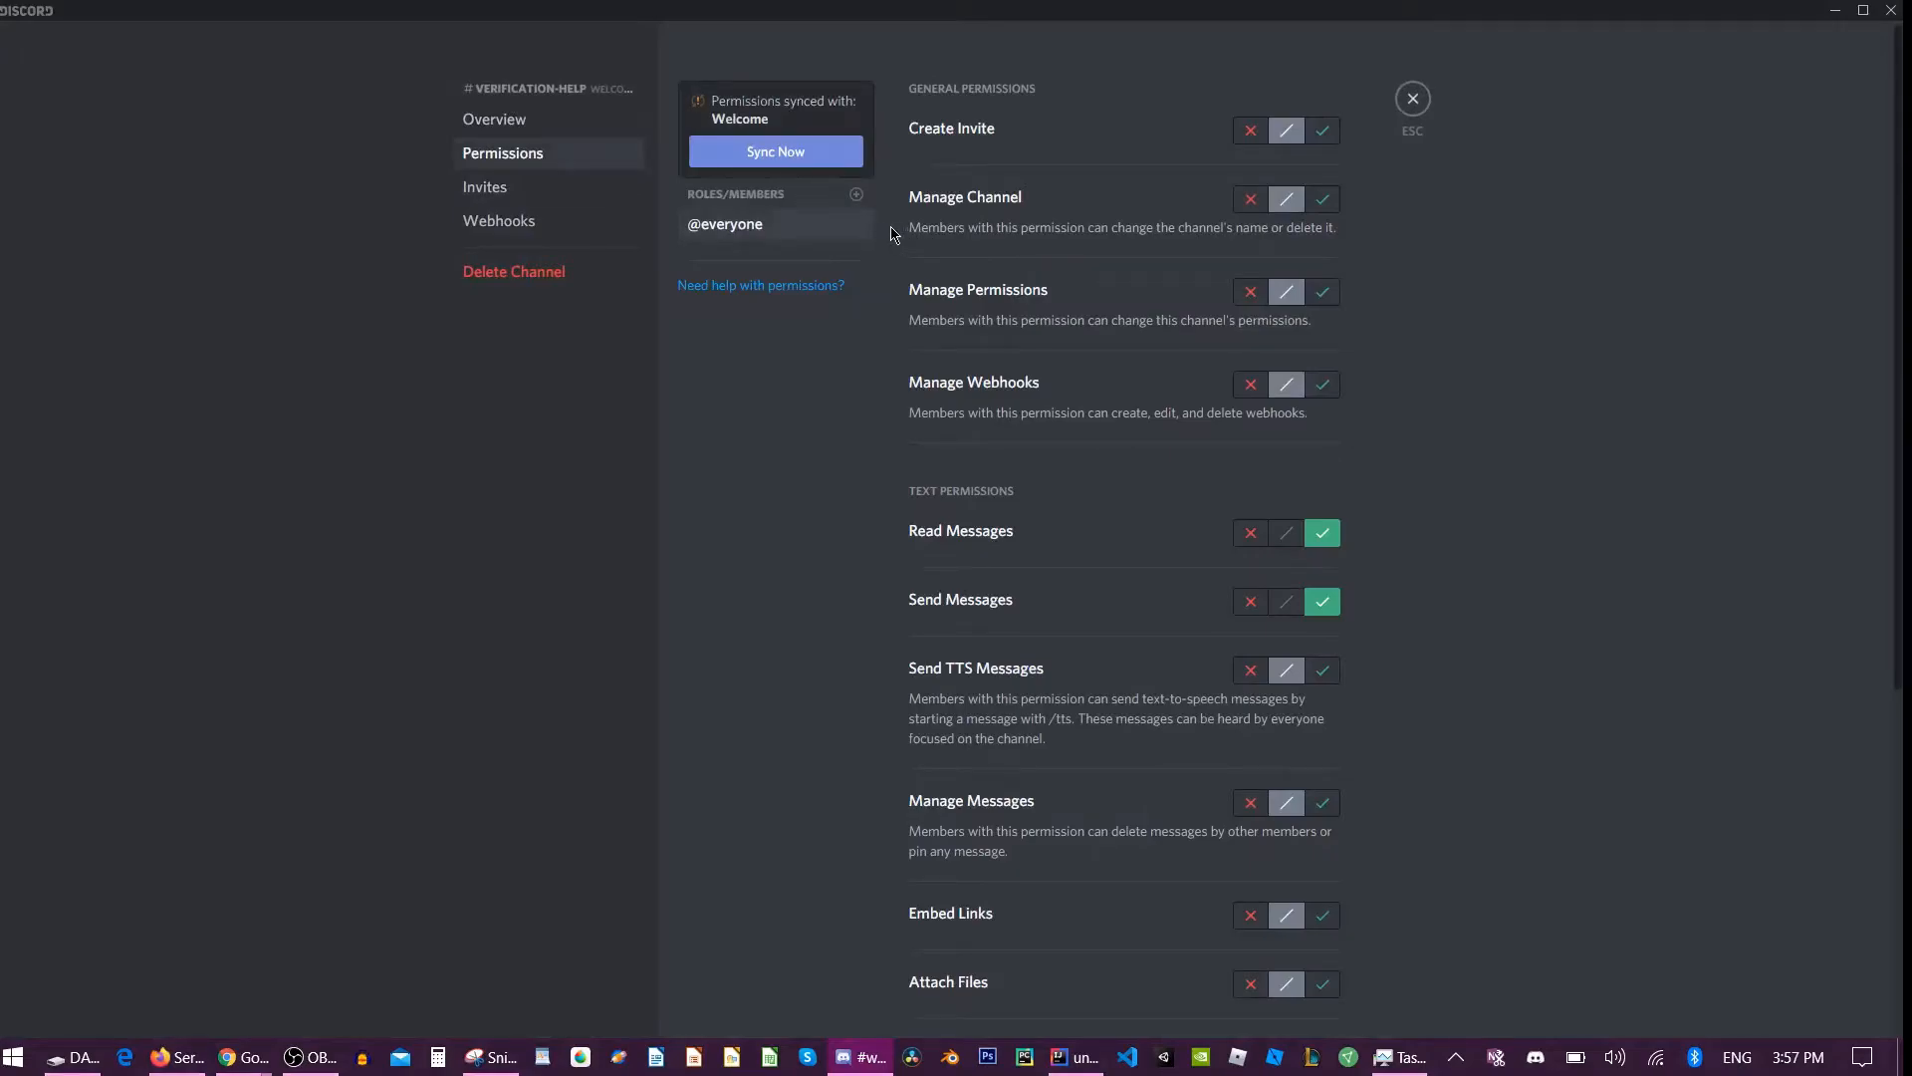
{"action": "left_click", "coordinate": [795, 152]}
{"action": "left_click", "coordinate": [1055, 580]}
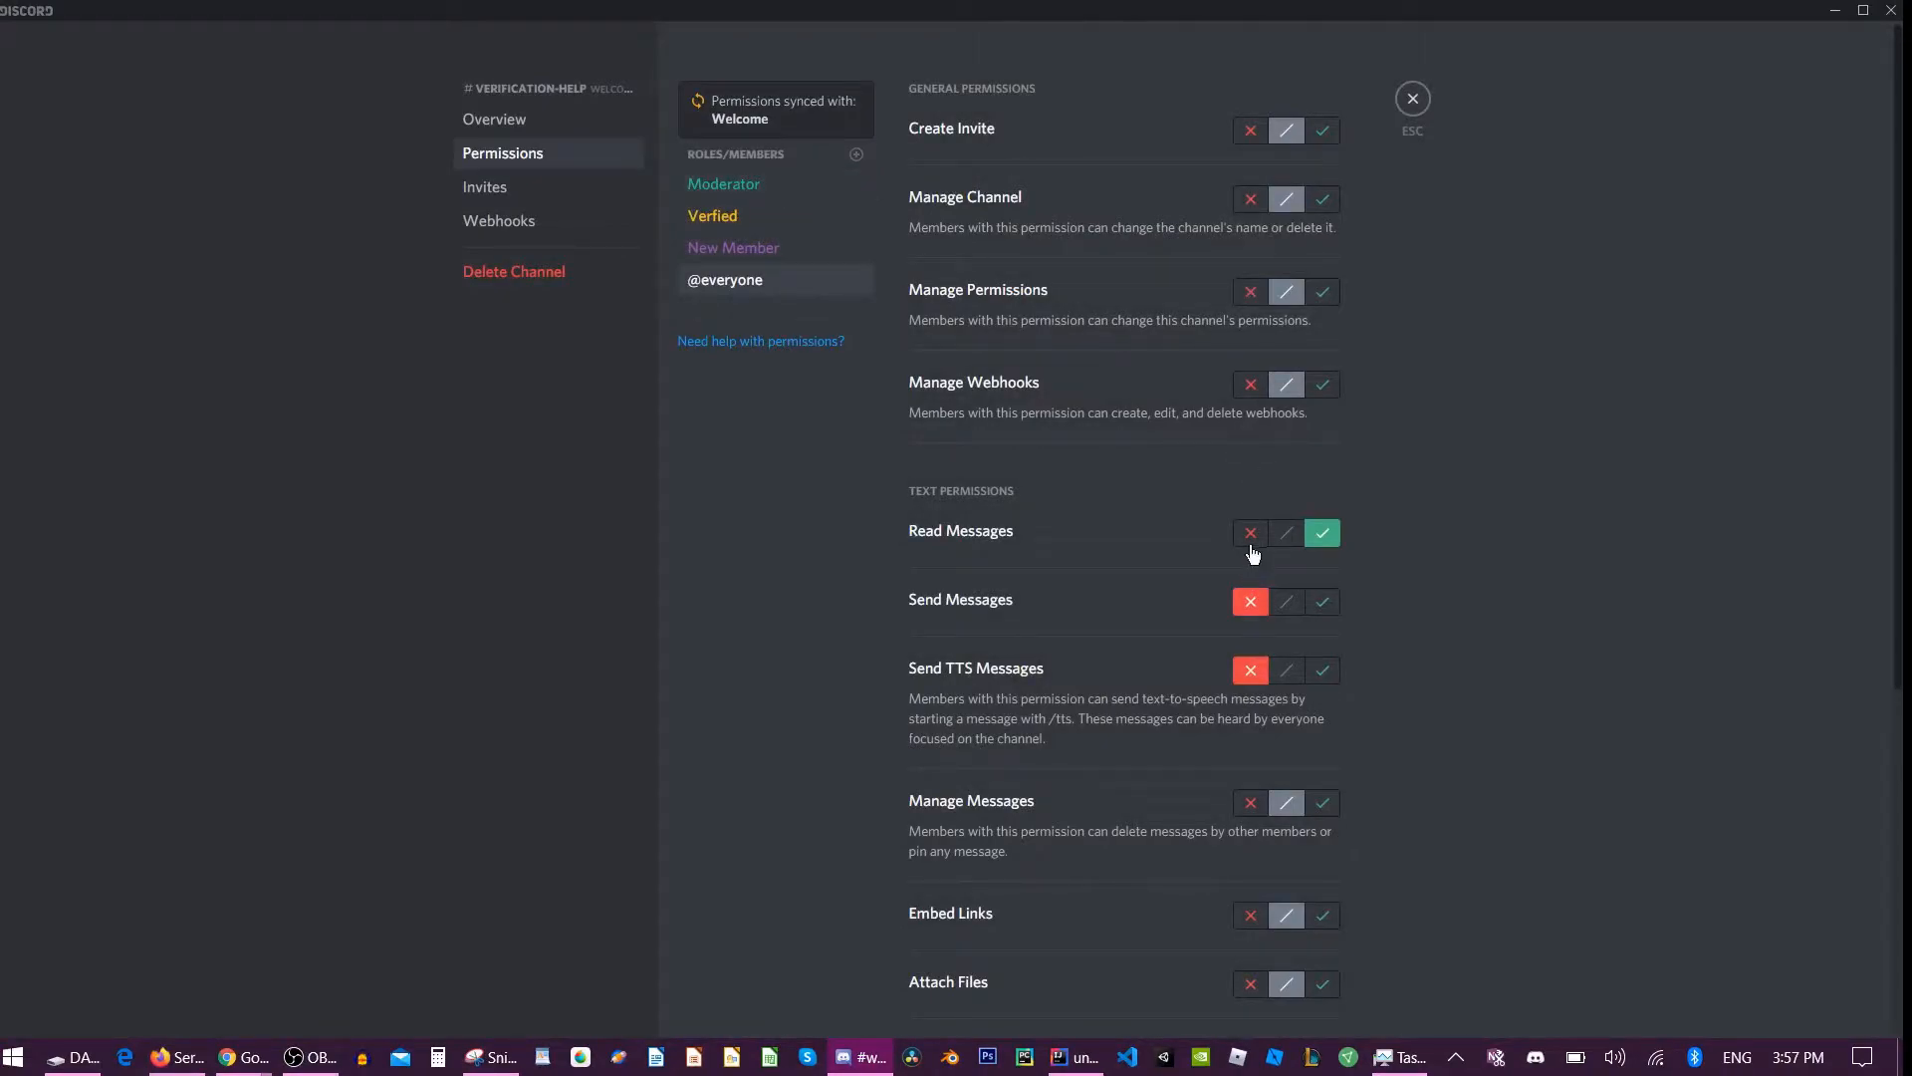
{"action": "left_click", "coordinate": [1325, 604]}
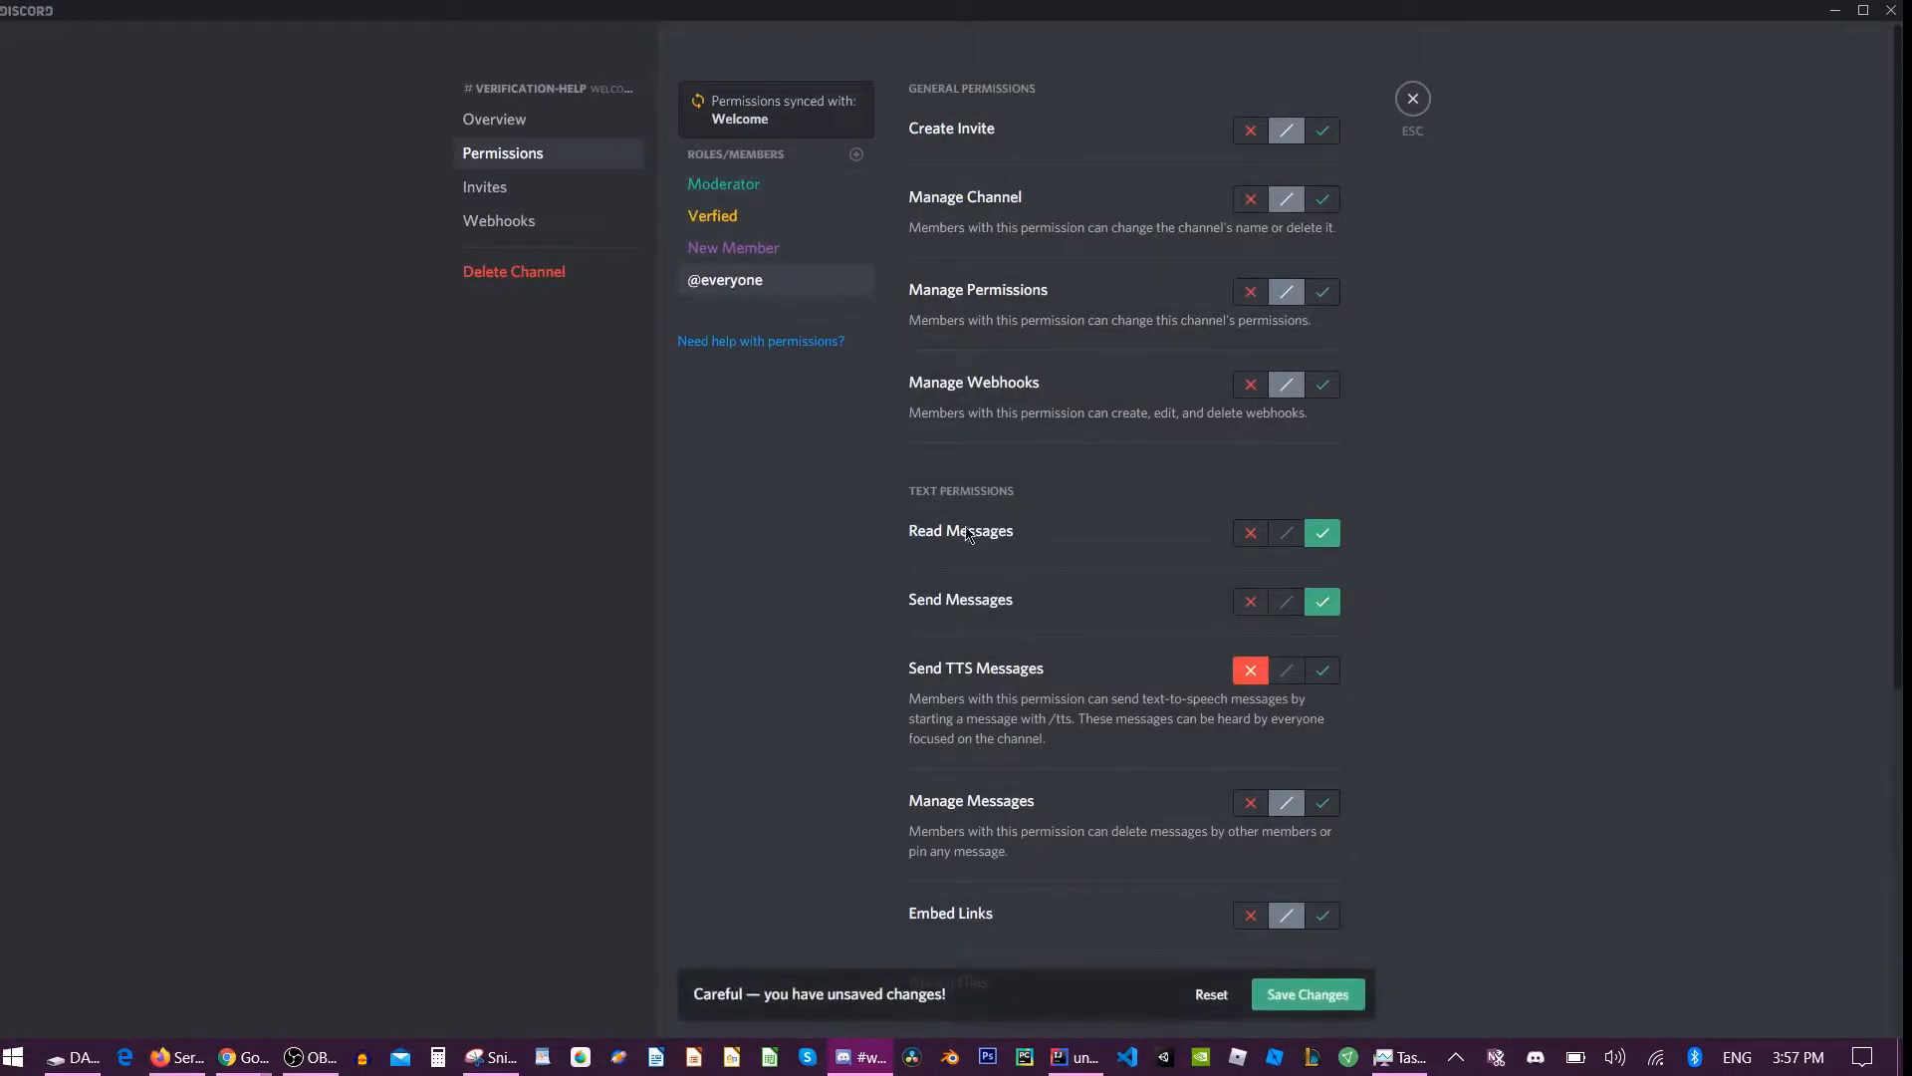
{"action": "left_click", "coordinate": [1302, 993]}
{"action": "left_click", "coordinate": [721, 288]}
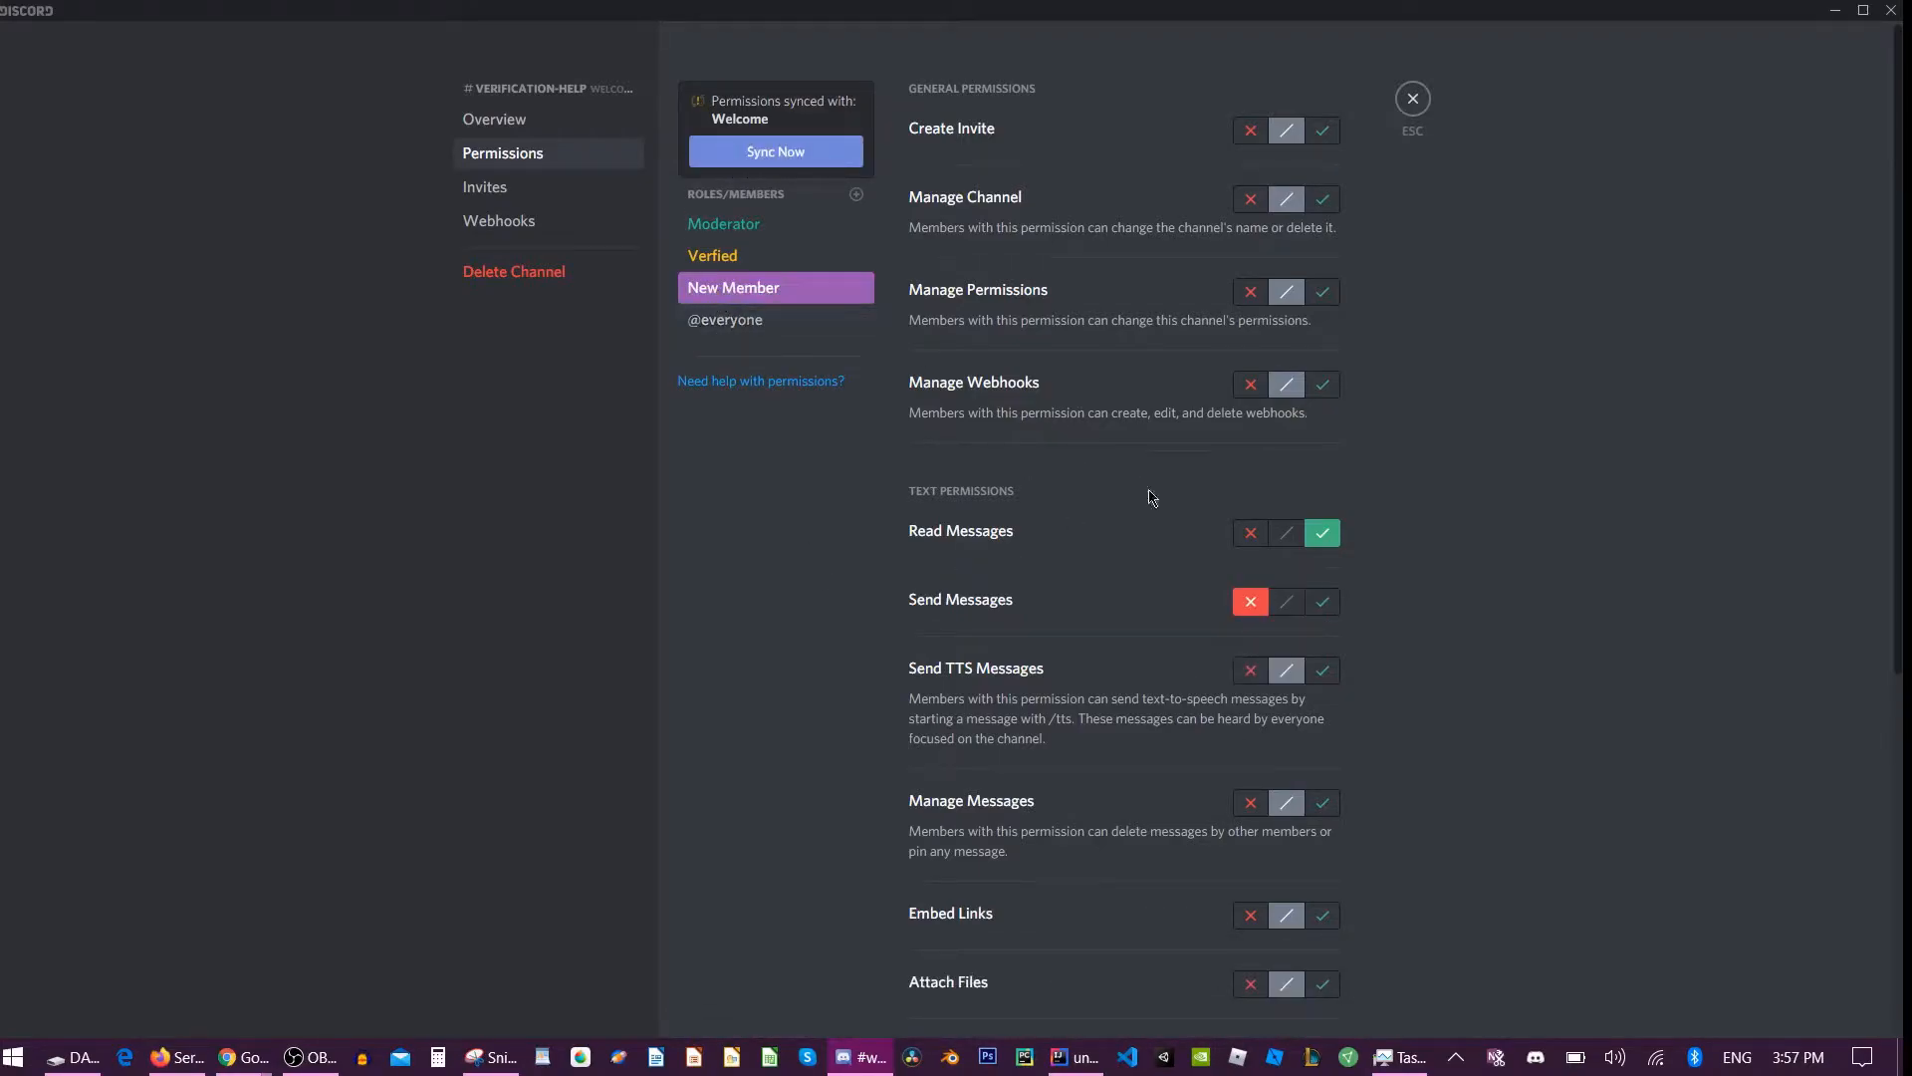
{"action": "left_click", "coordinate": [1321, 602]}
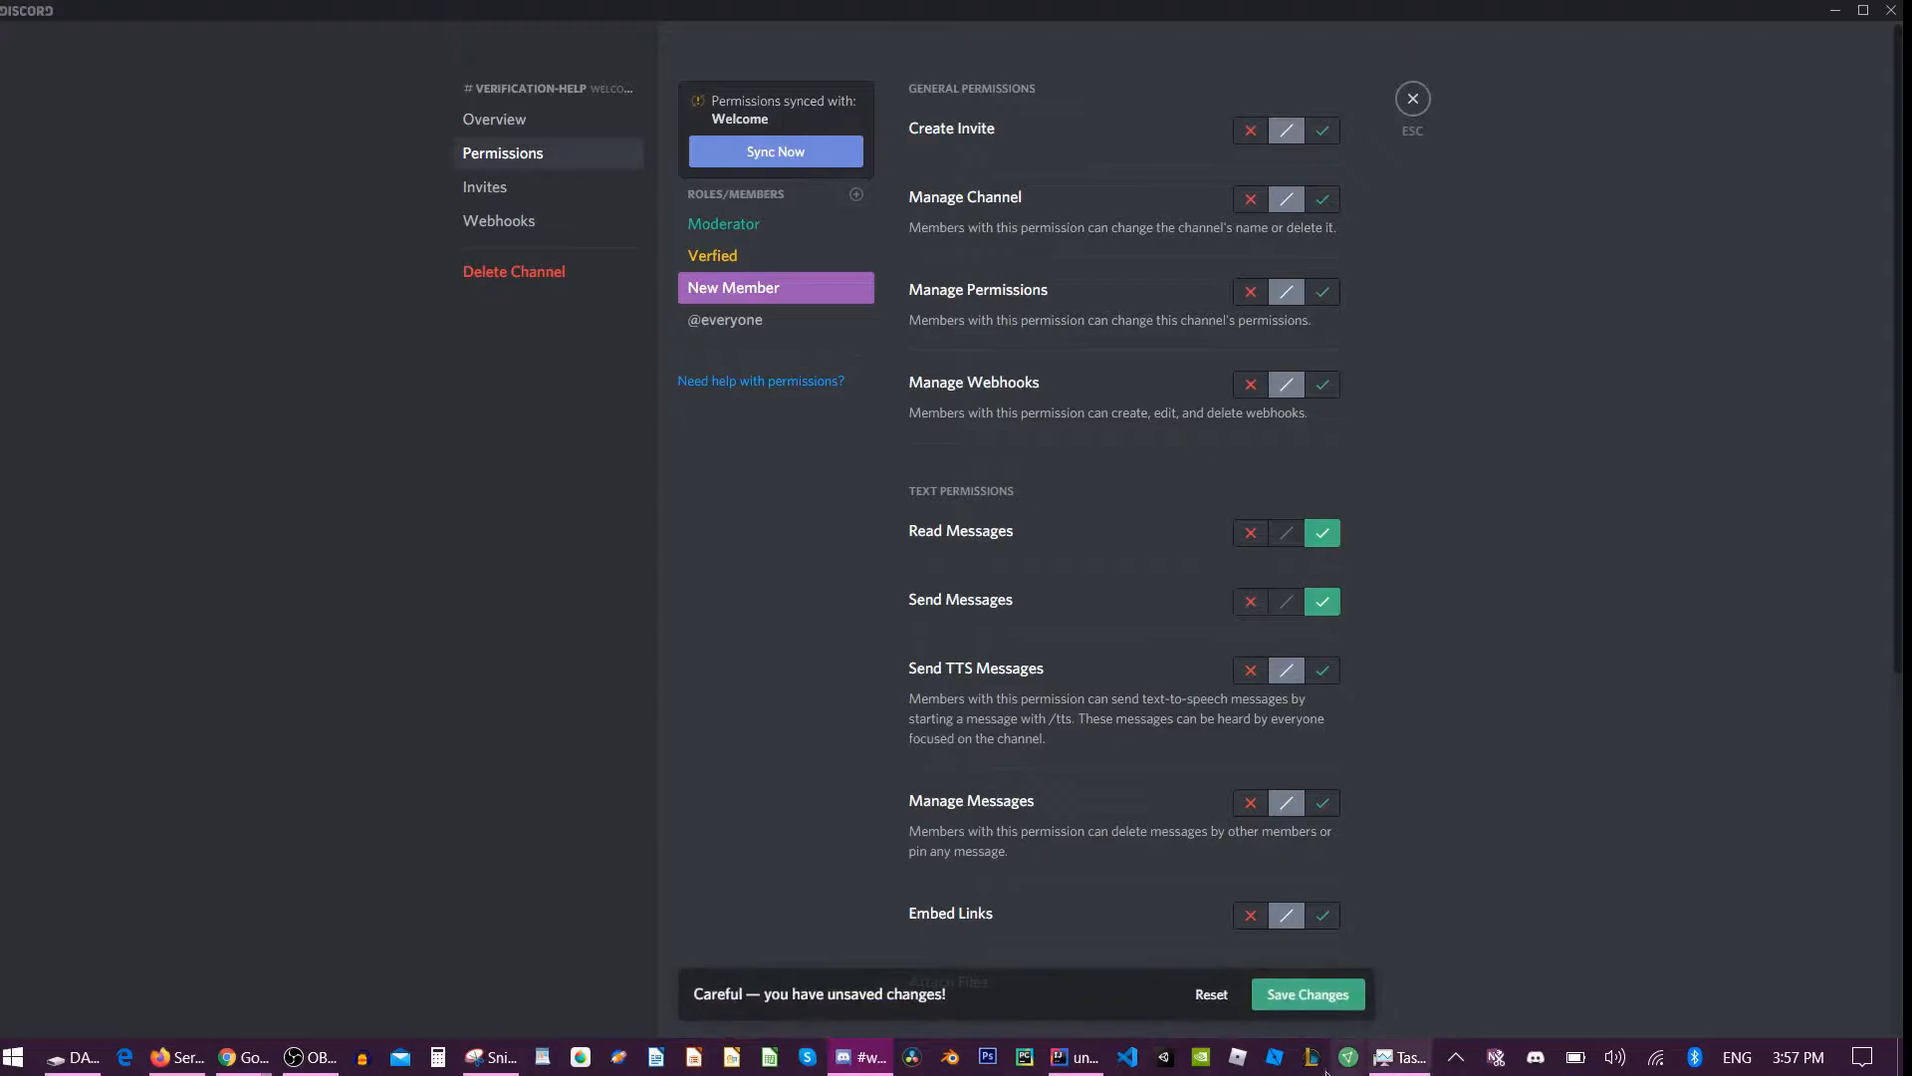
{"action": "left_click", "coordinate": [1295, 995]}
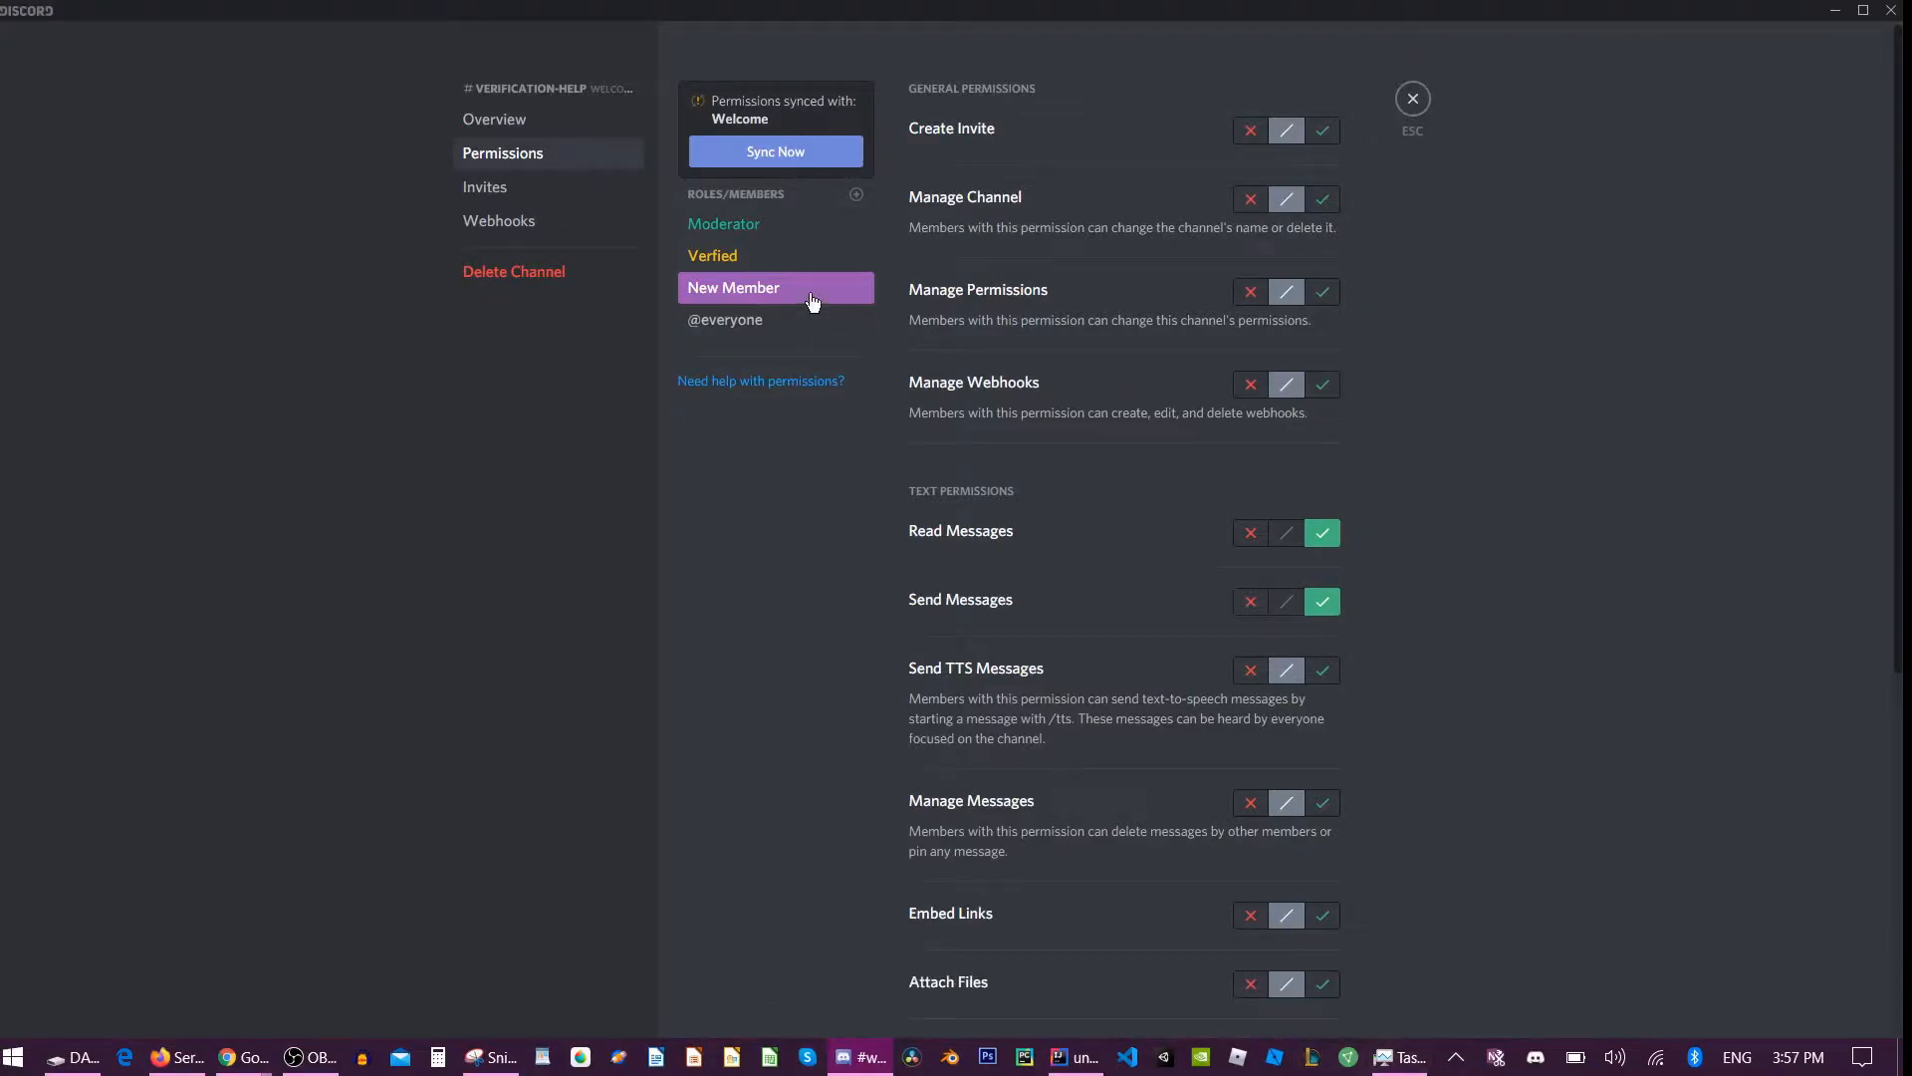
- Deny the Verfied role Read Messages in the verification-help channel and save the change
{"action": "left_click", "coordinate": [802, 265]}
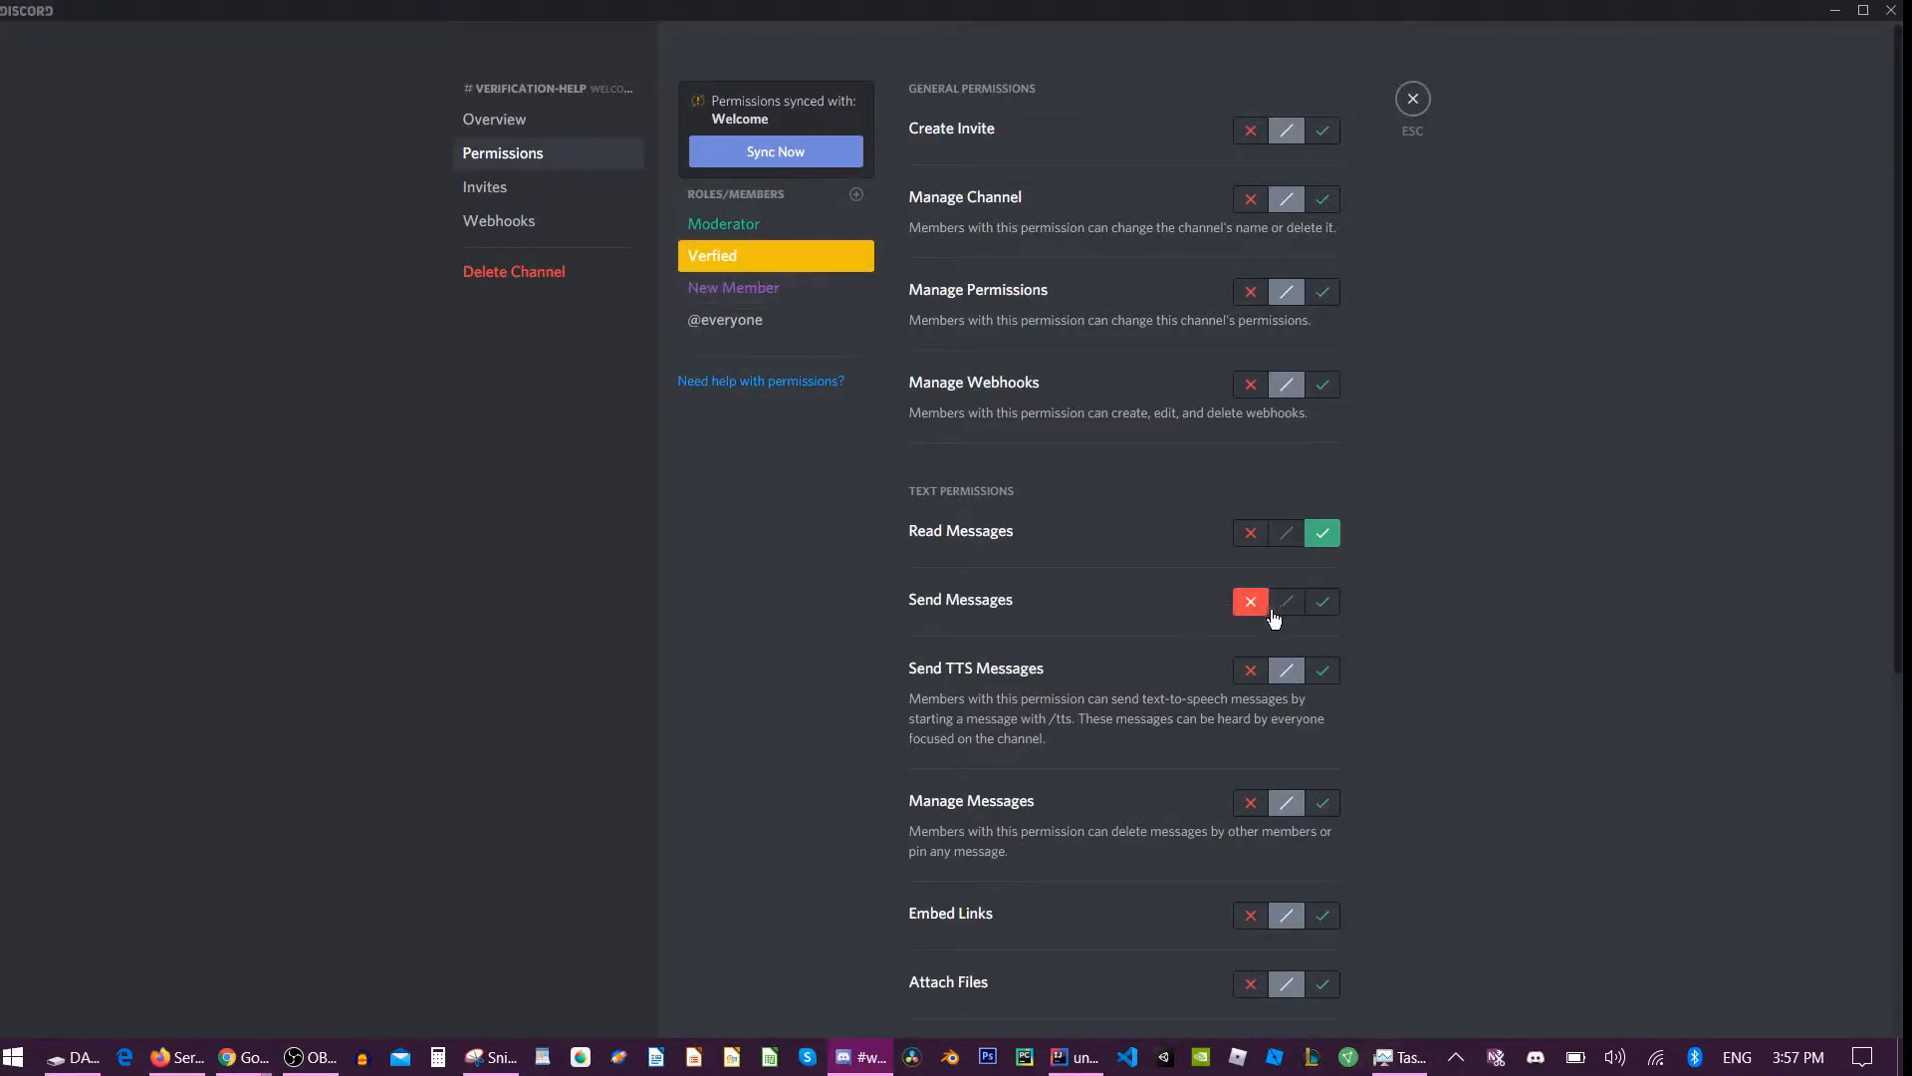
{"action": "left_click", "coordinate": [1251, 535]}
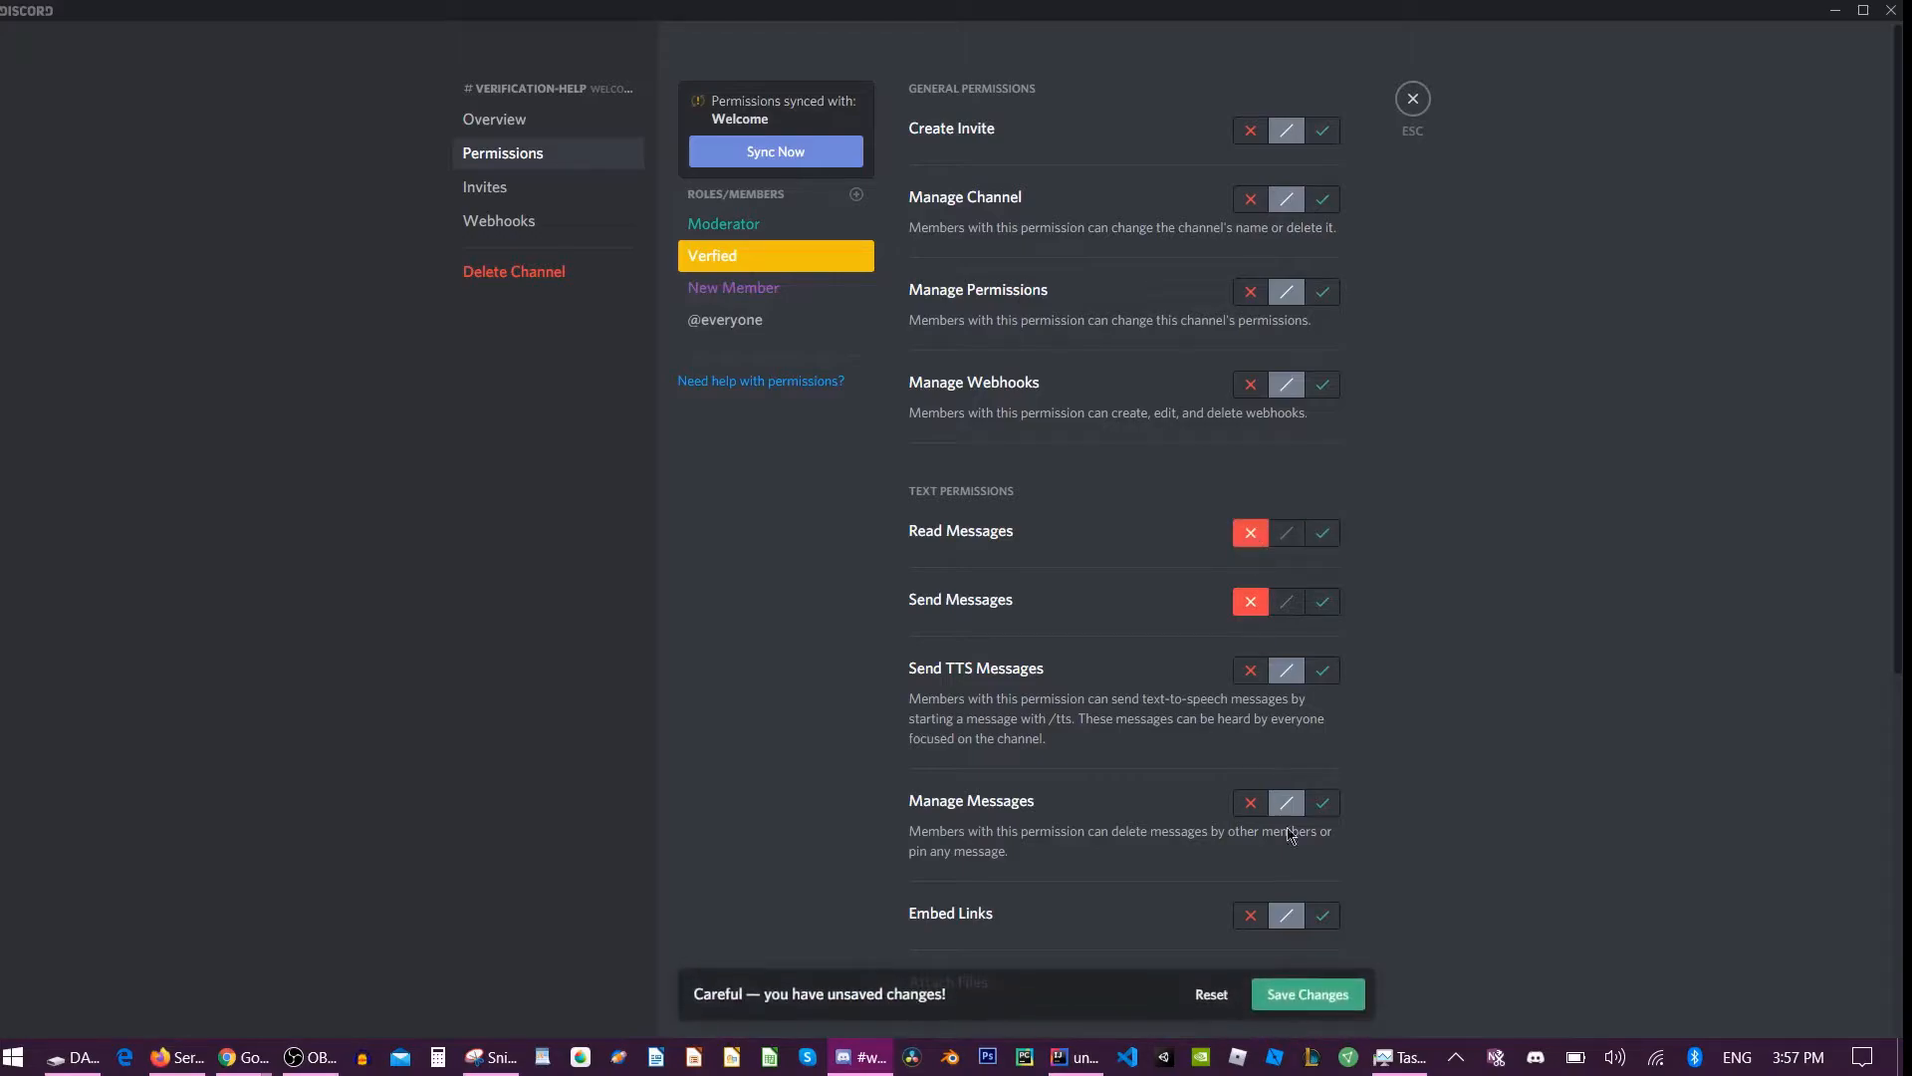
{"action": "left_click", "coordinate": [1313, 998]}
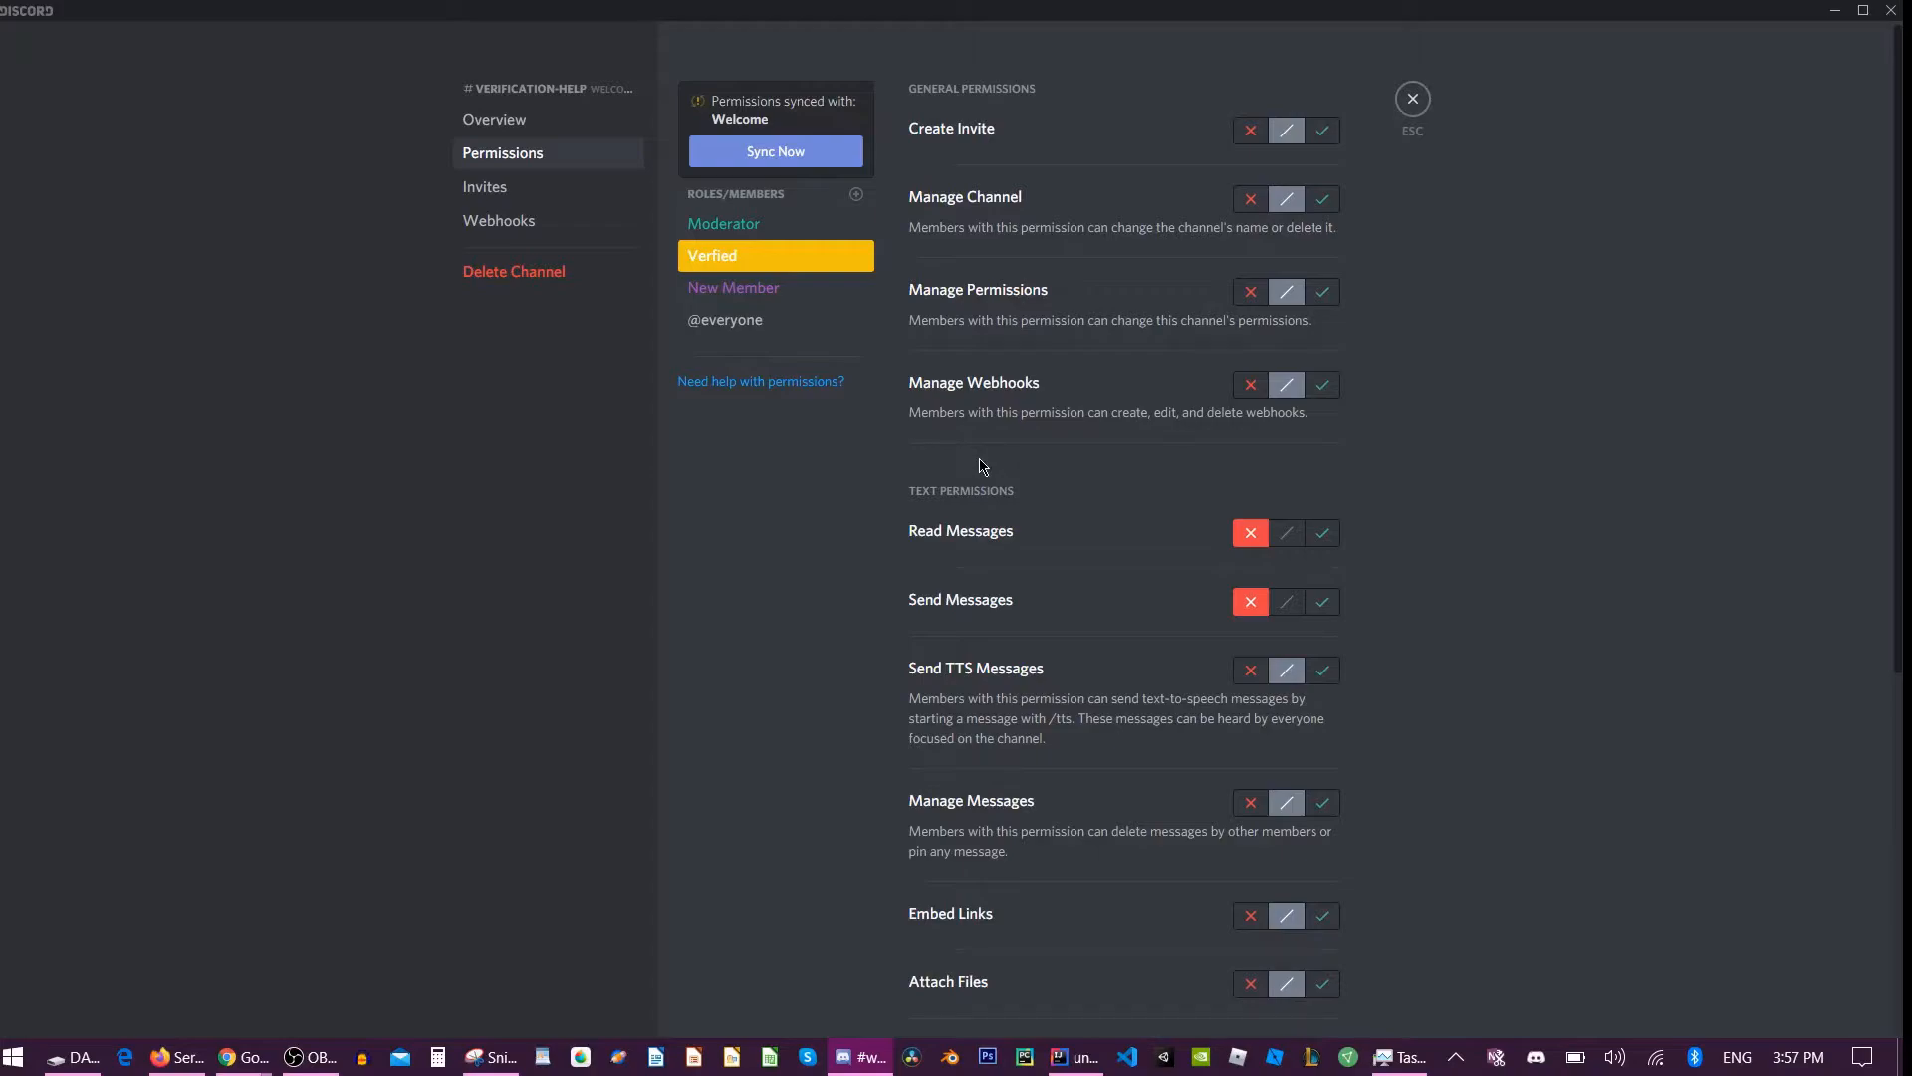
{"action": "scroll", "coordinate": [981, 466], "scroll_direction": "down", "scroll_amount": 1}
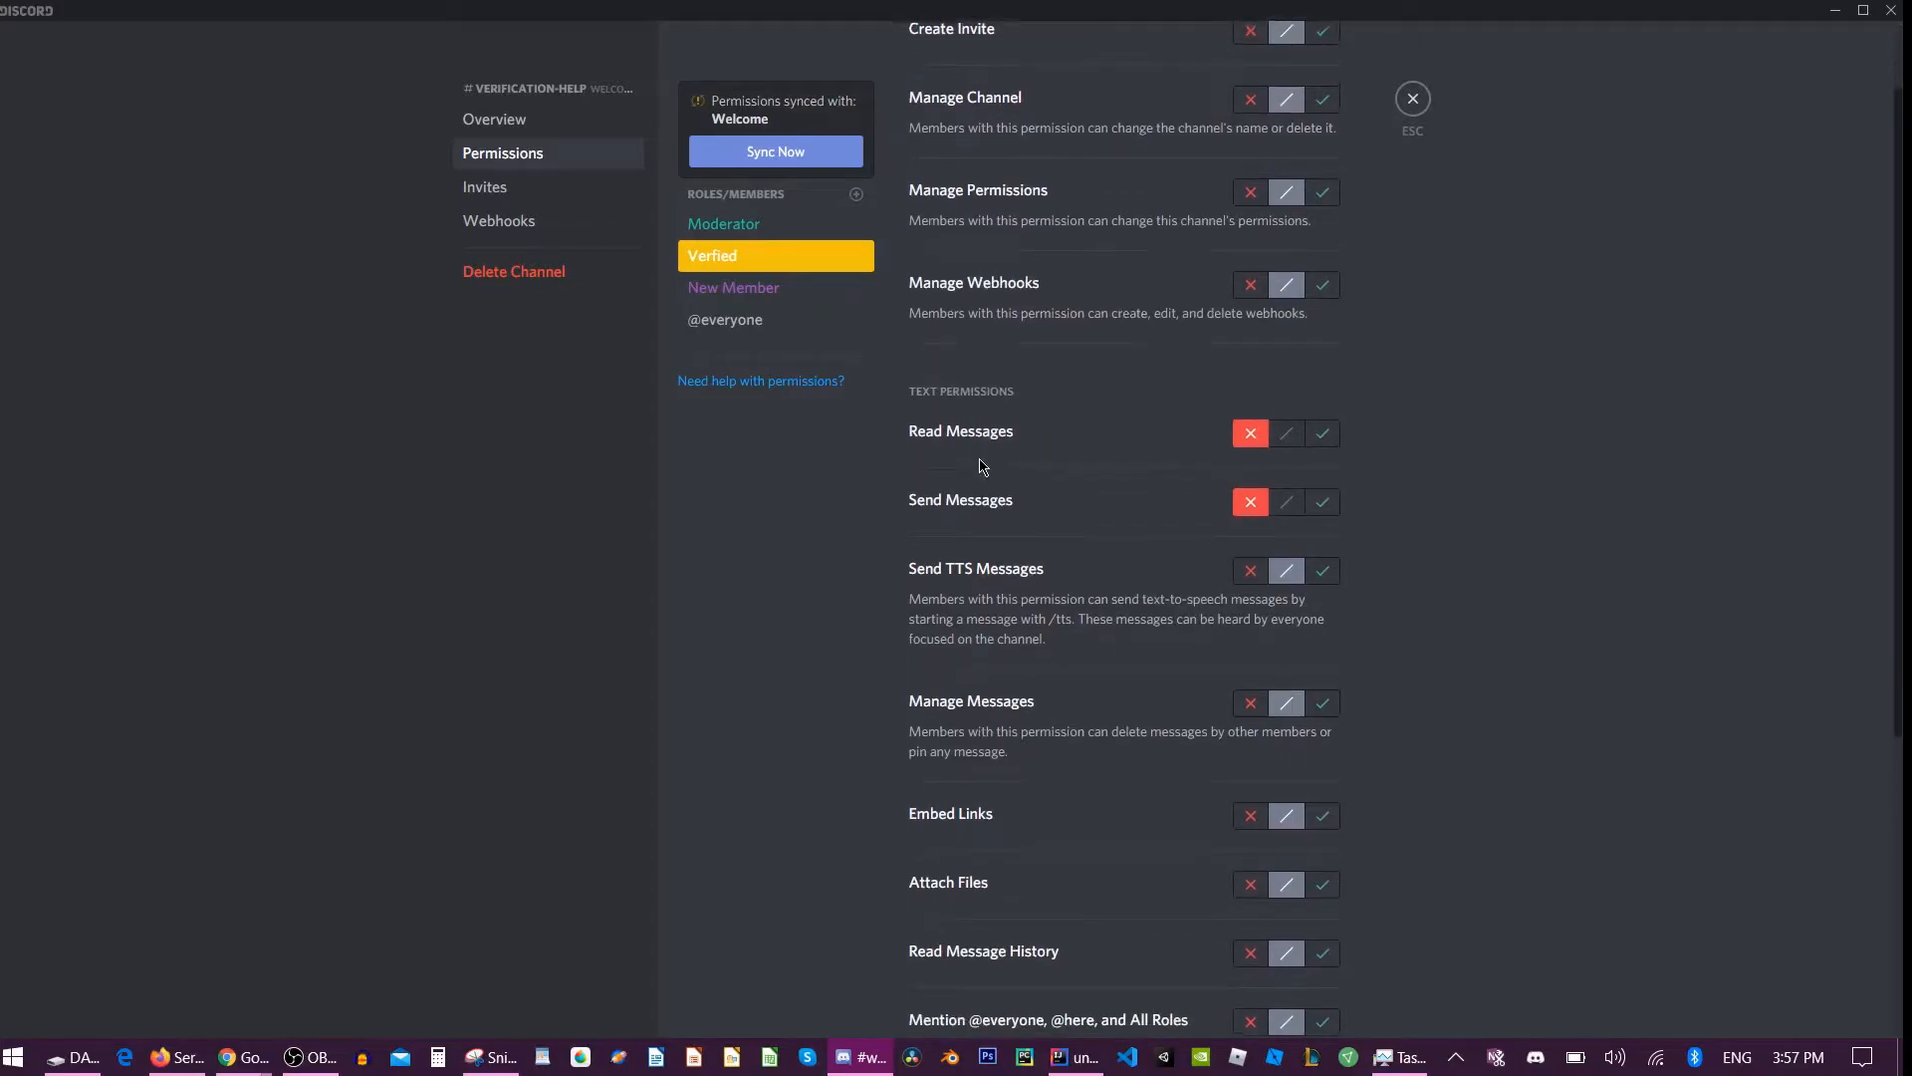
{"action": "scroll", "coordinate": [981, 466], "scroll_direction": "up", "scroll_amount": 1}
{"action": "scroll", "coordinate": [1085, 551], "scroll_direction": "down", "scroll_amount": 5}
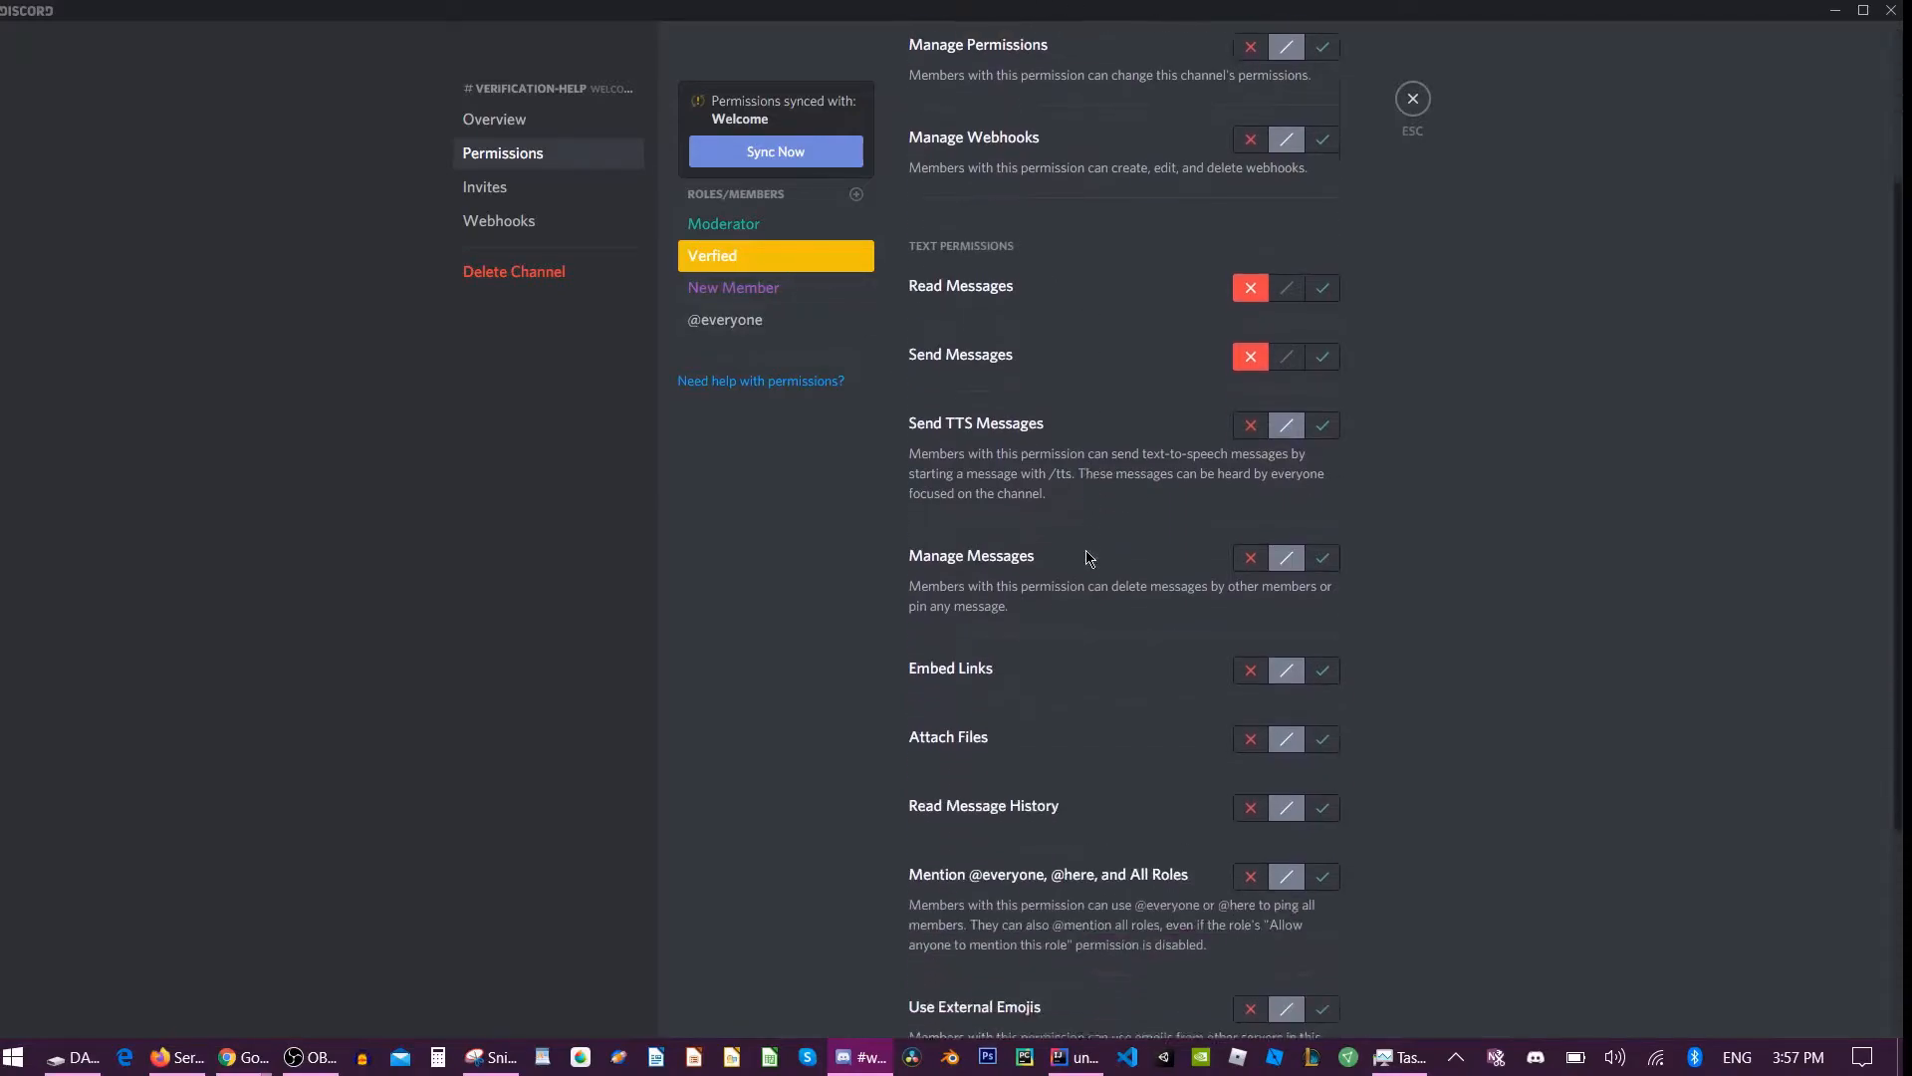
{"action": "scroll", "coordinate": [1089, 559], "scroll_direction": "up", "scroll_amount": 5}
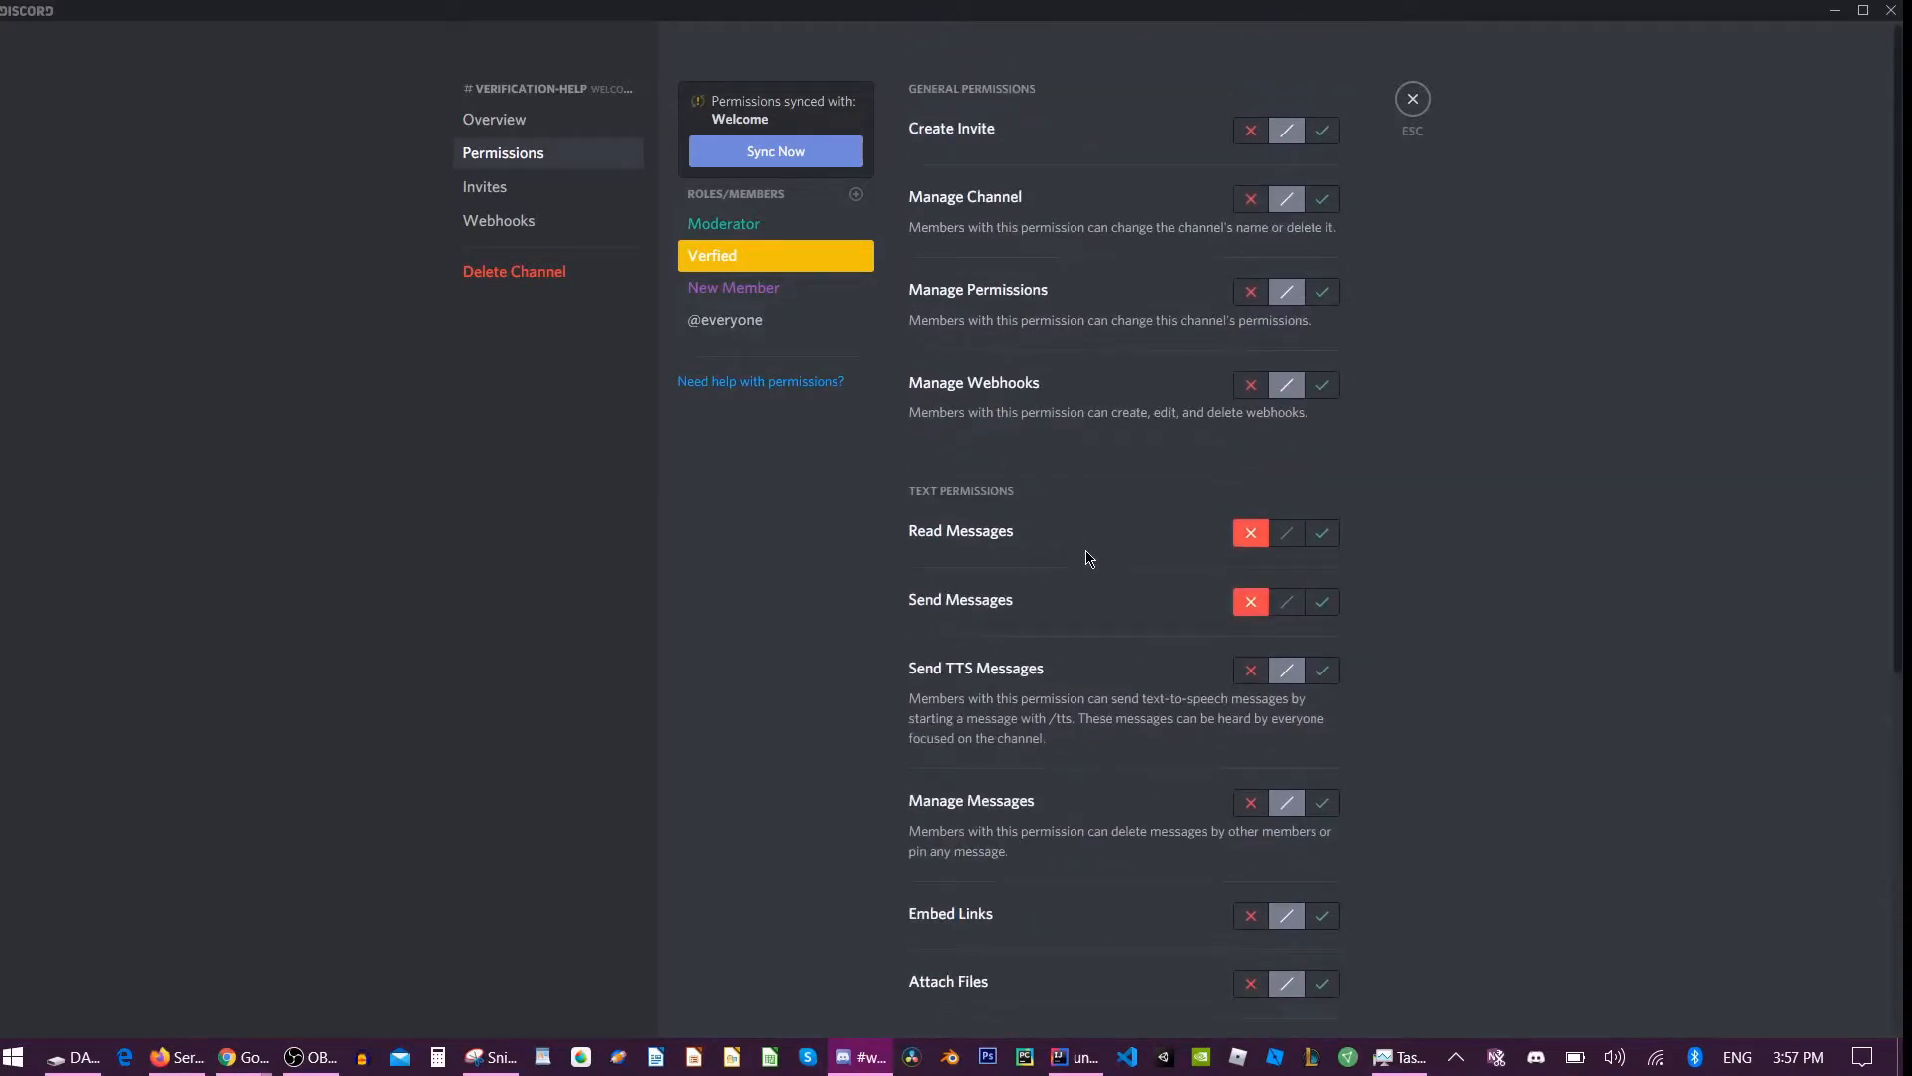
- Allow the Moderator role Send Messages in verification-help, save, and close the channel settings
{"action": "left_click", "coordinate": [752, 224]}
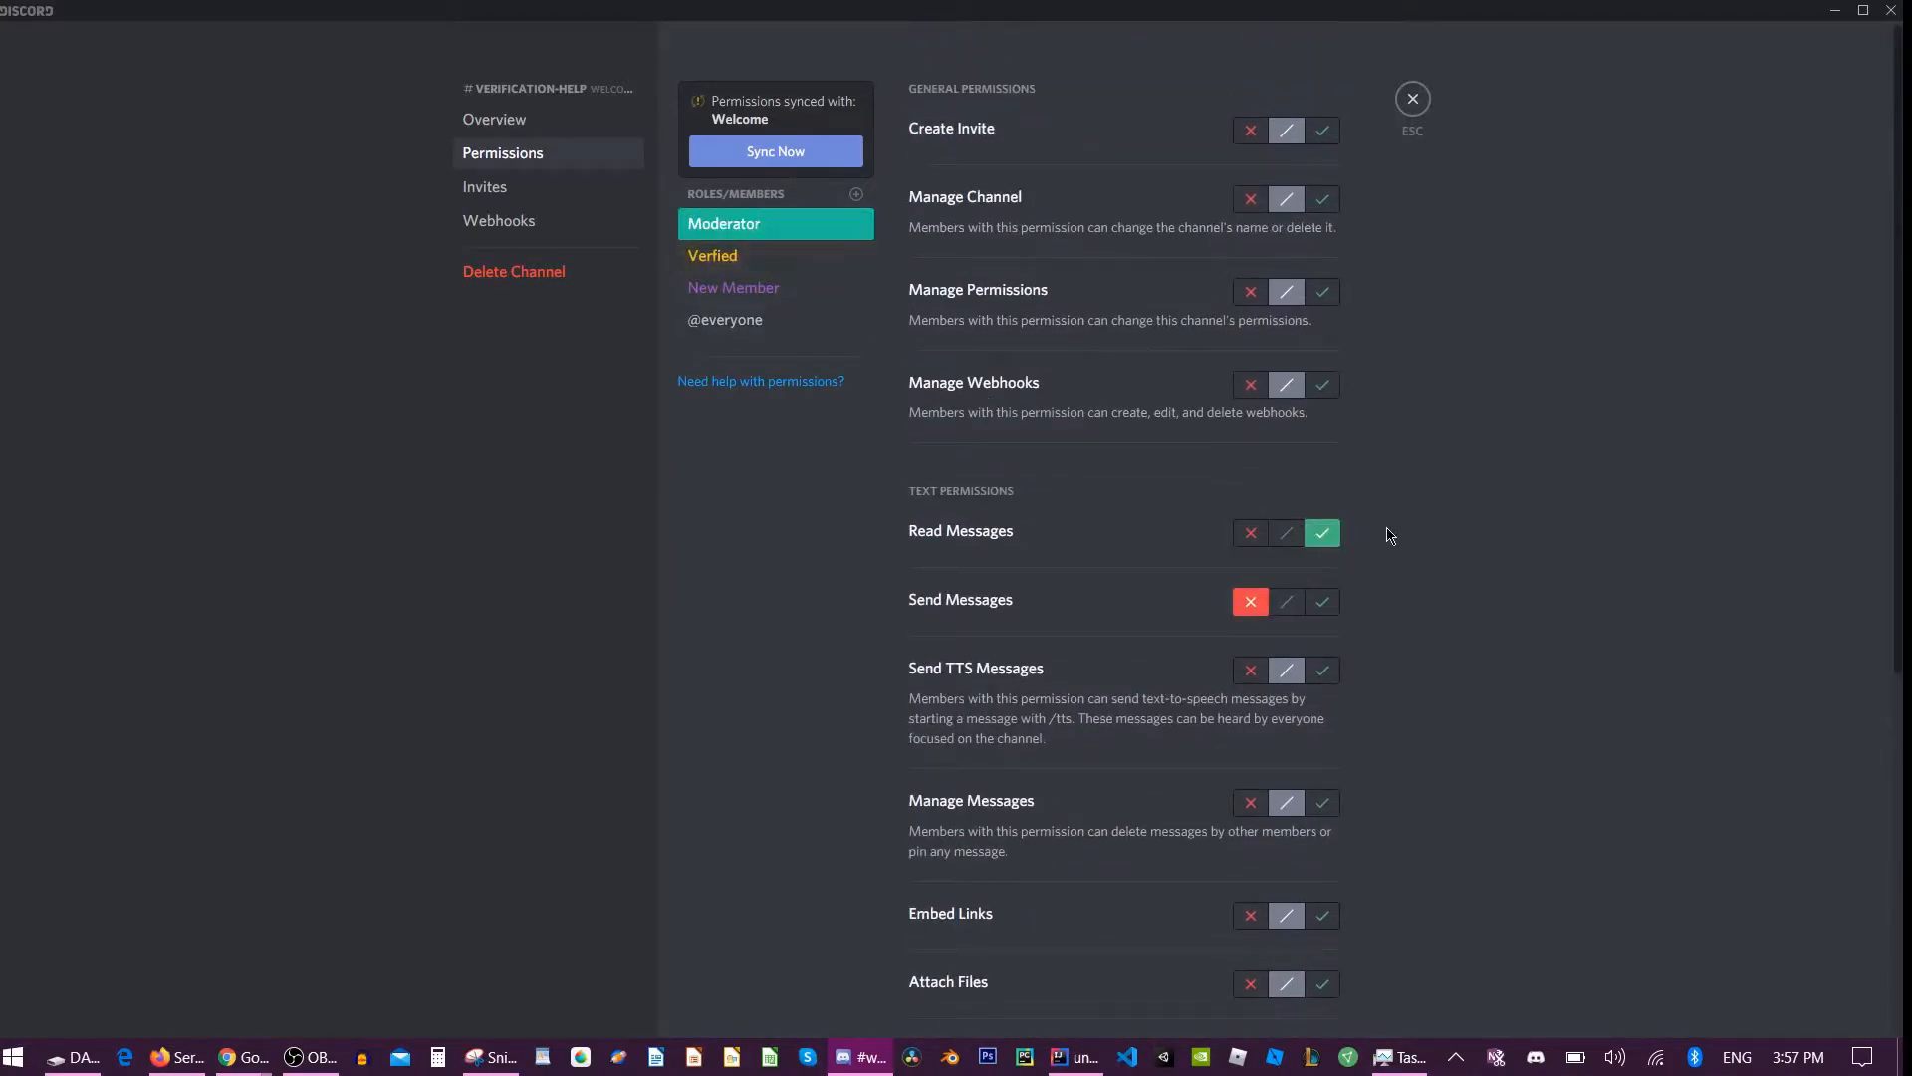
{"action": "left_click", "coordinate": [1322, 601]}
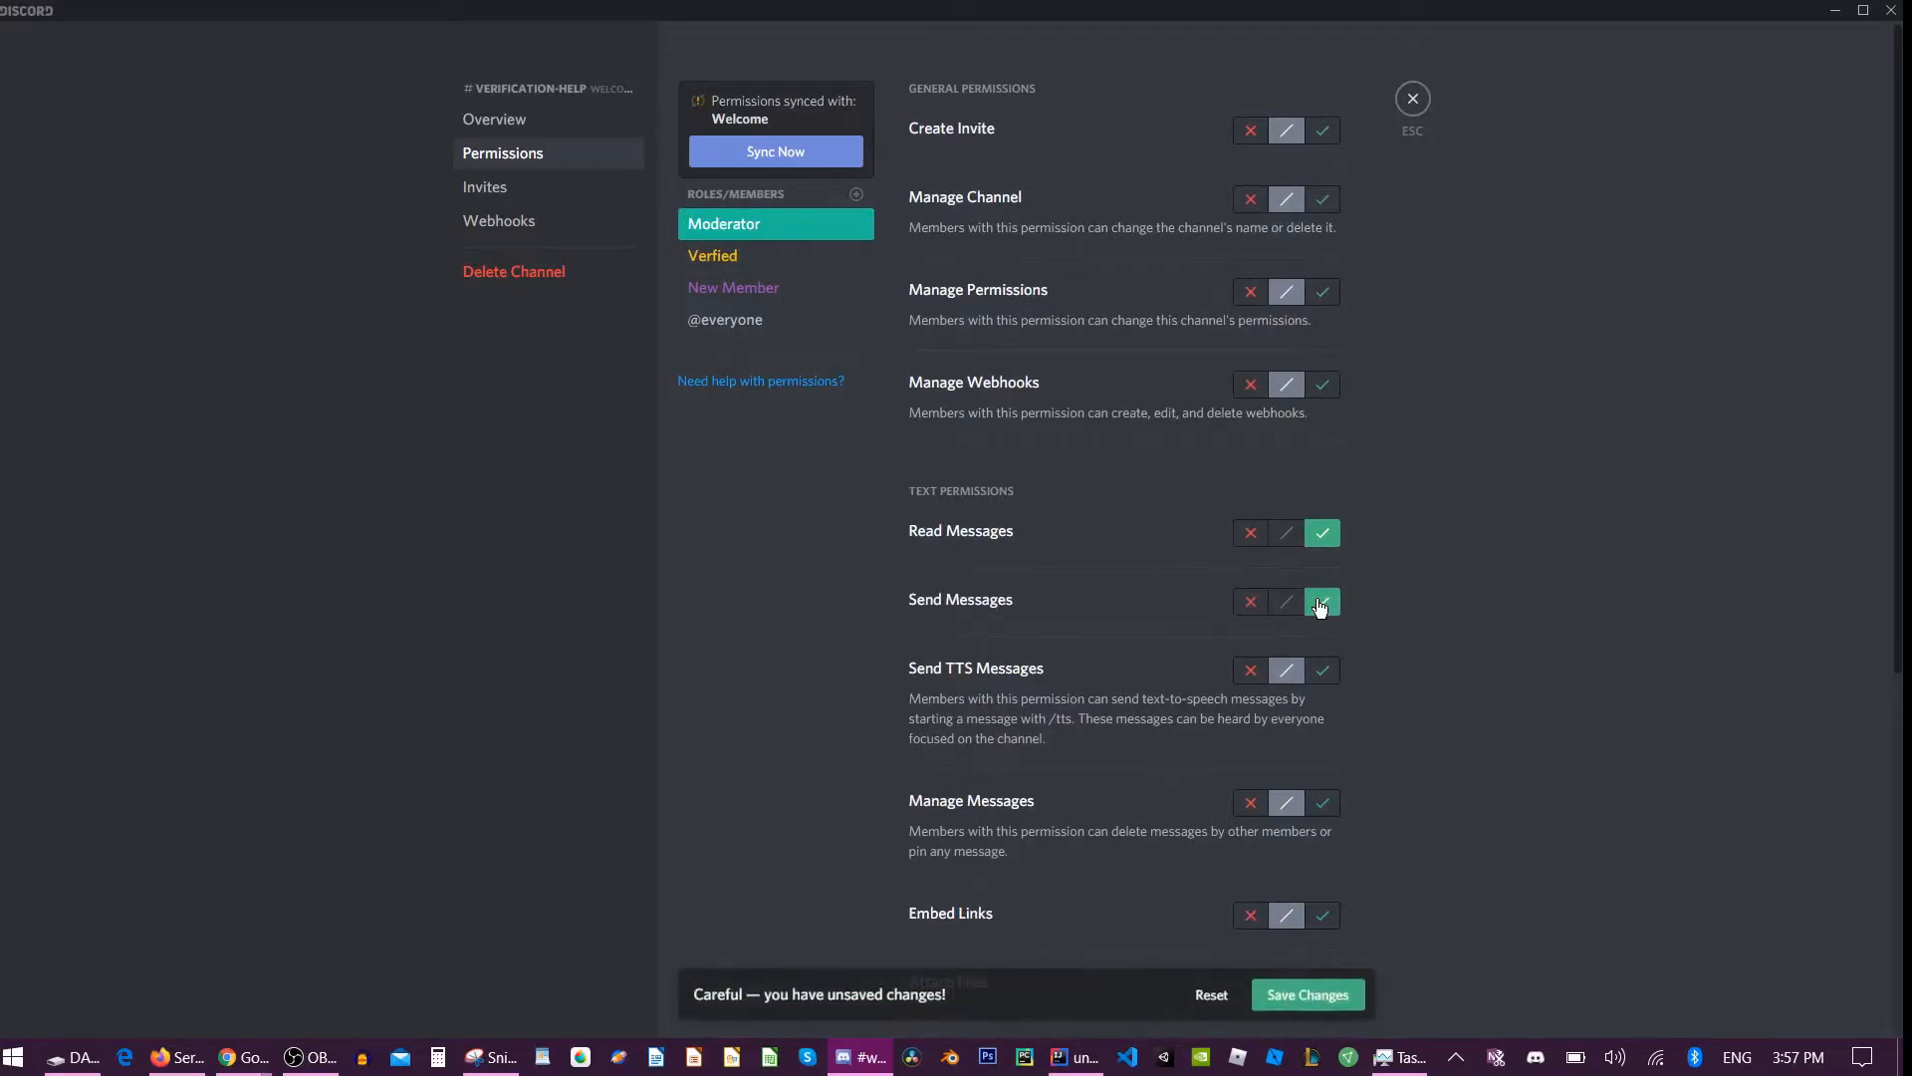
{"action": "left_click", "coordinate": [1300, 996]}
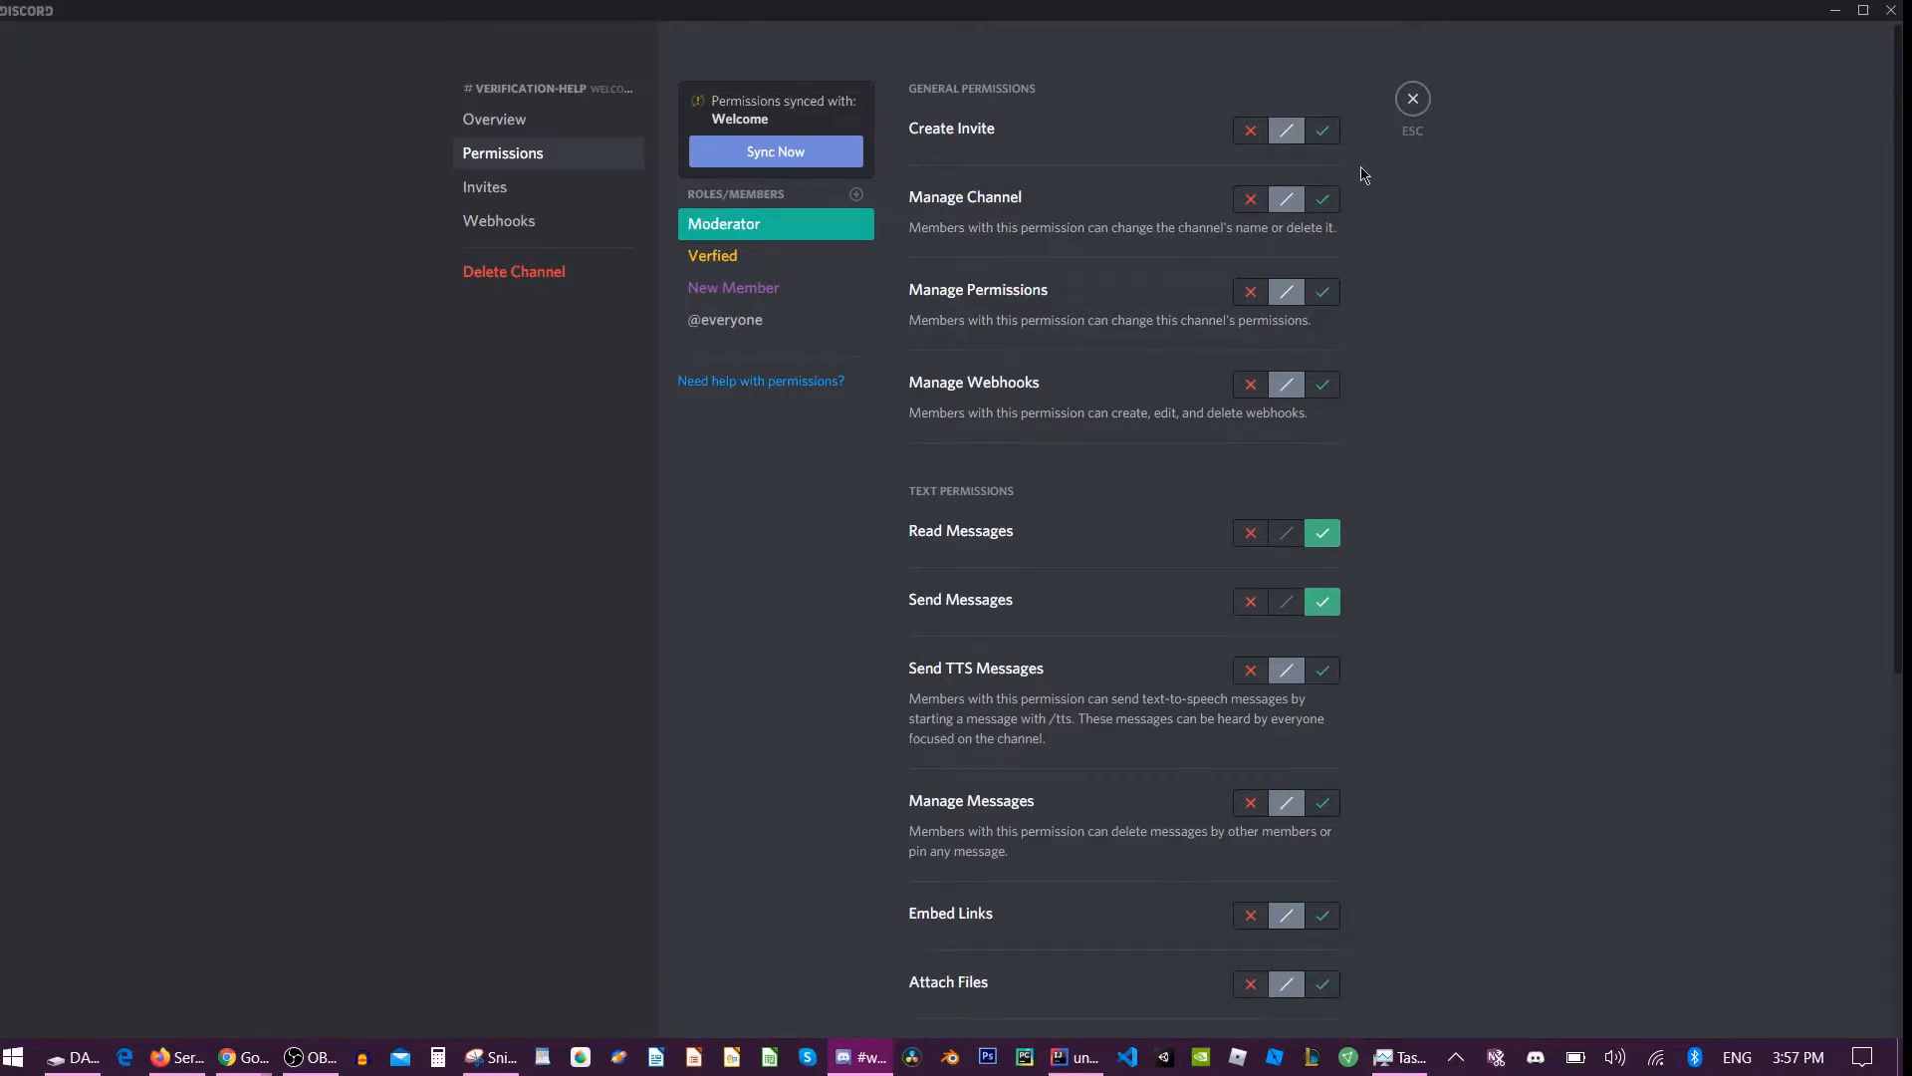
{"action": "left_click", "coordinate": [1412, 104]}
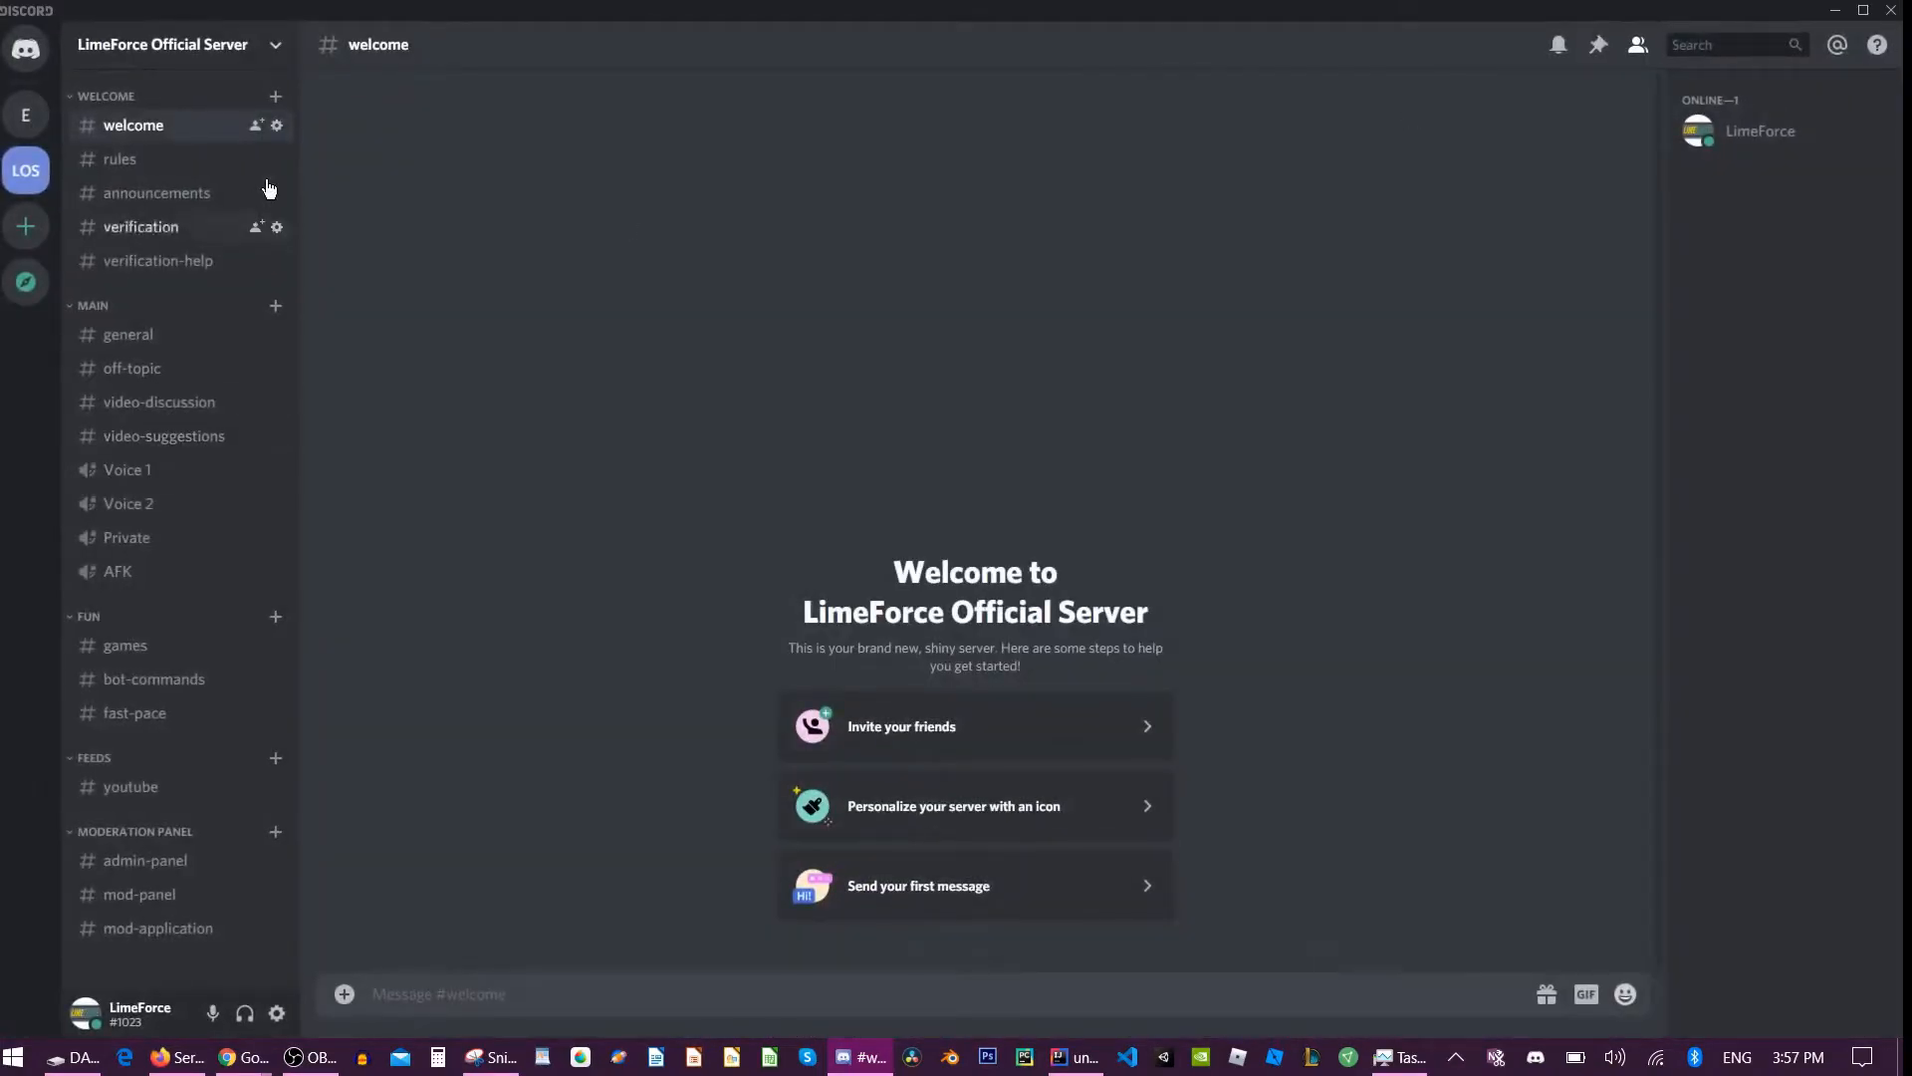
- Deny the Verfied role Read Messages in the verification channel's permissions, then save and close the settings
{"action": "left_click", "coordinate": [277, 232]}
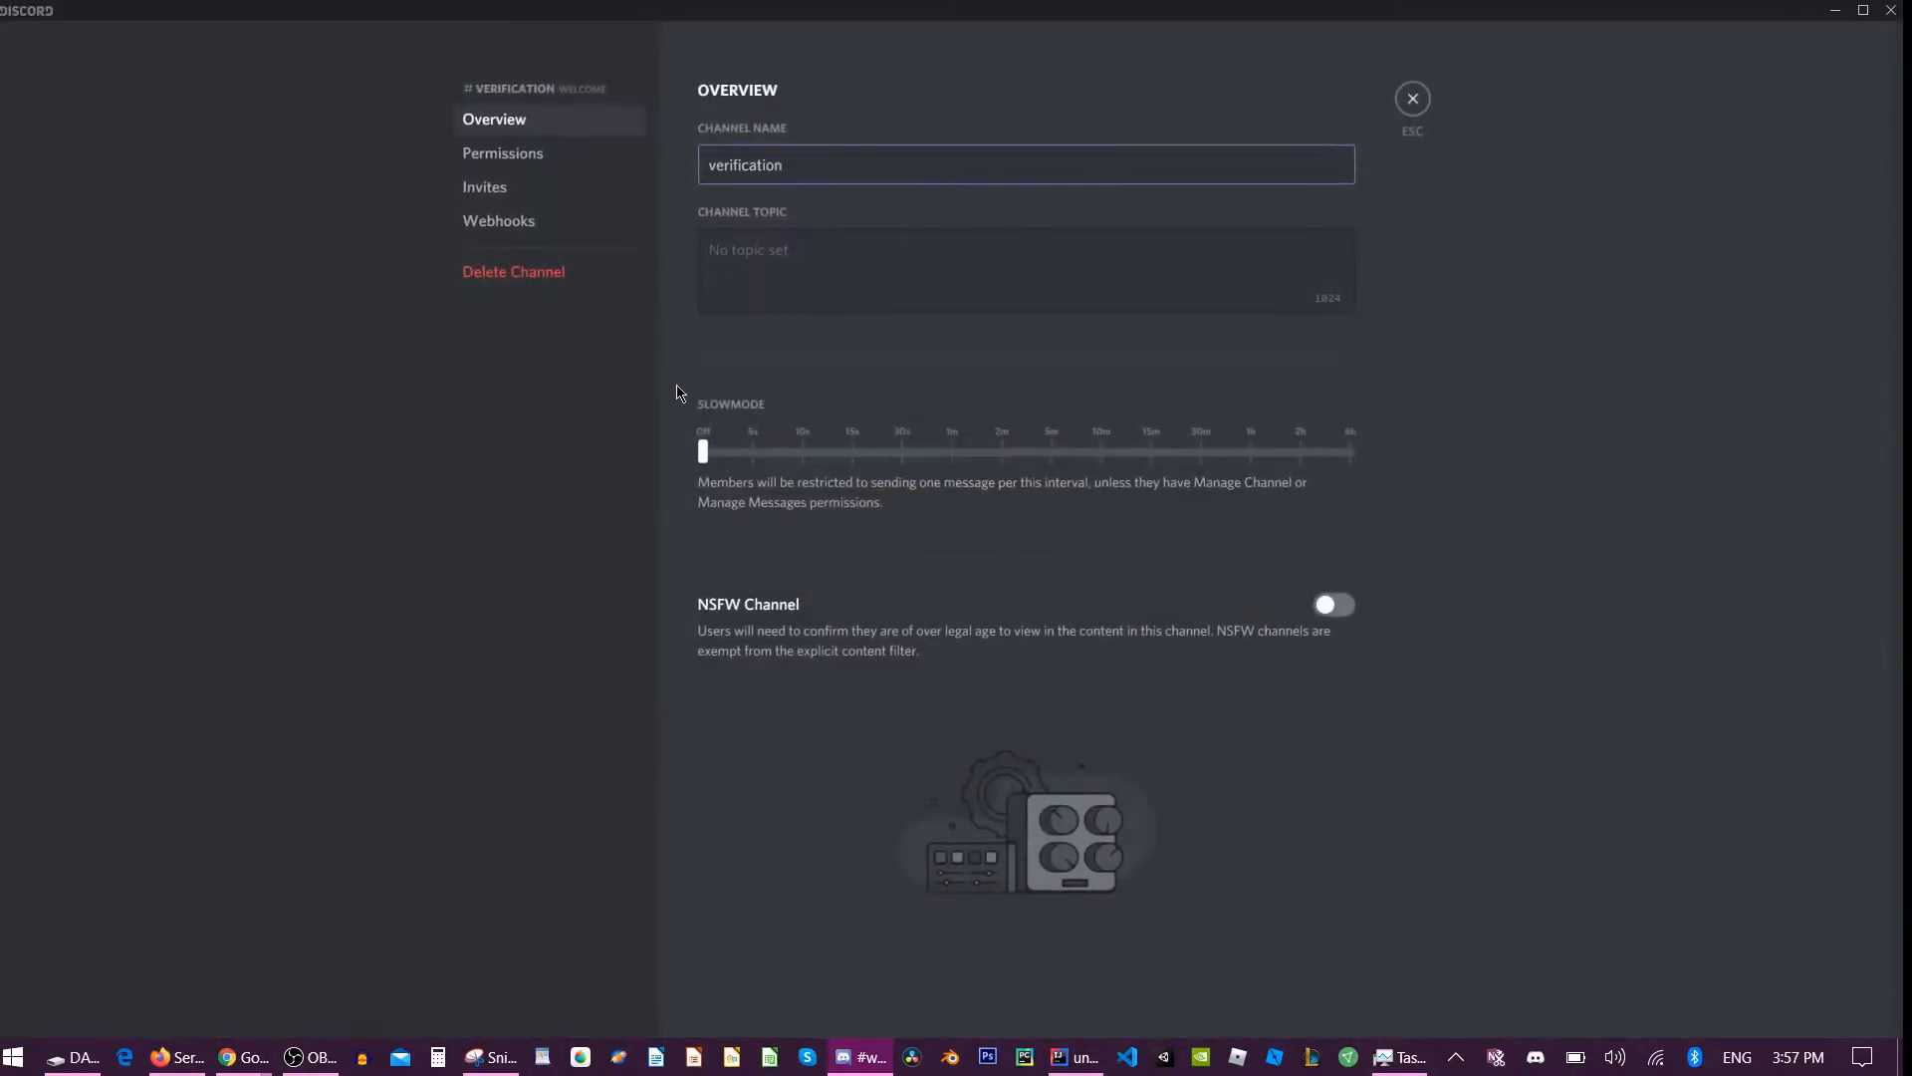
{"action": "left_click", "coordinate": [541, 196]}
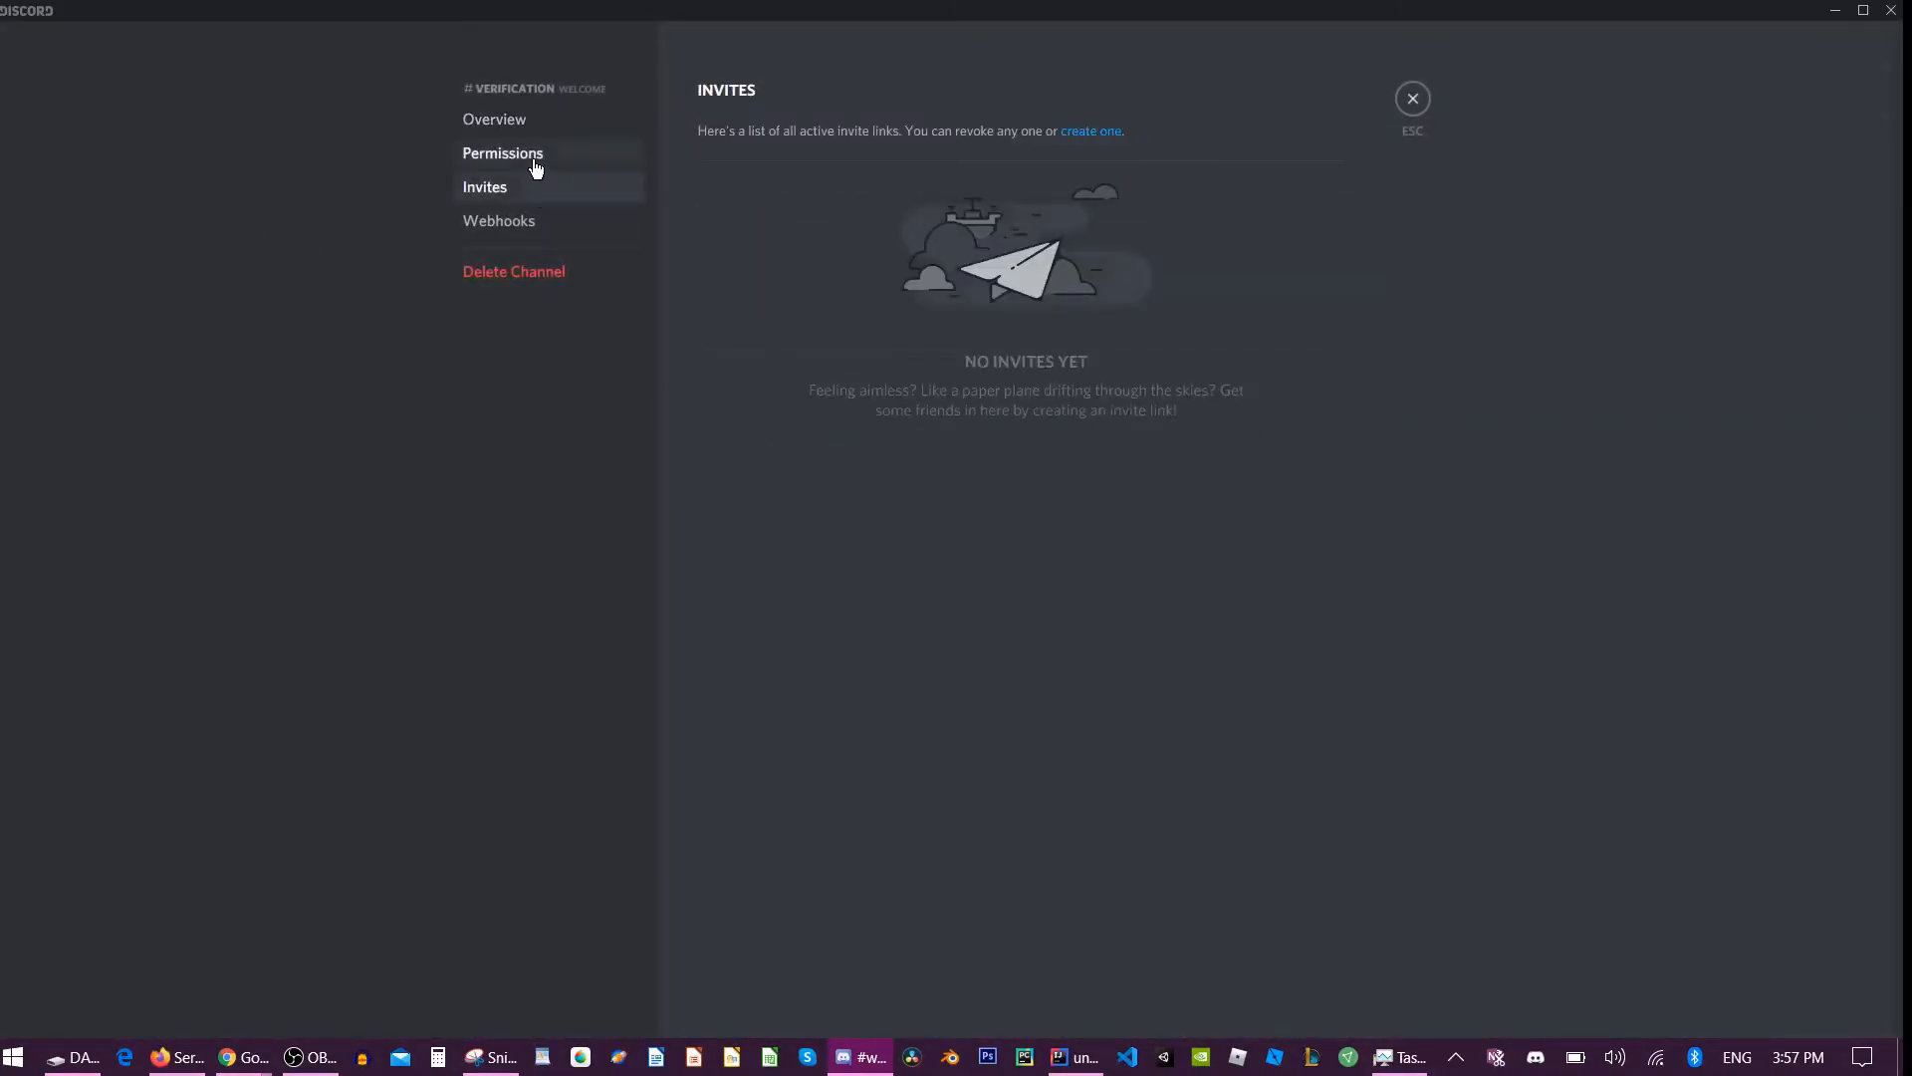
{"action": "left_click", "coordinate": [535, 160]}
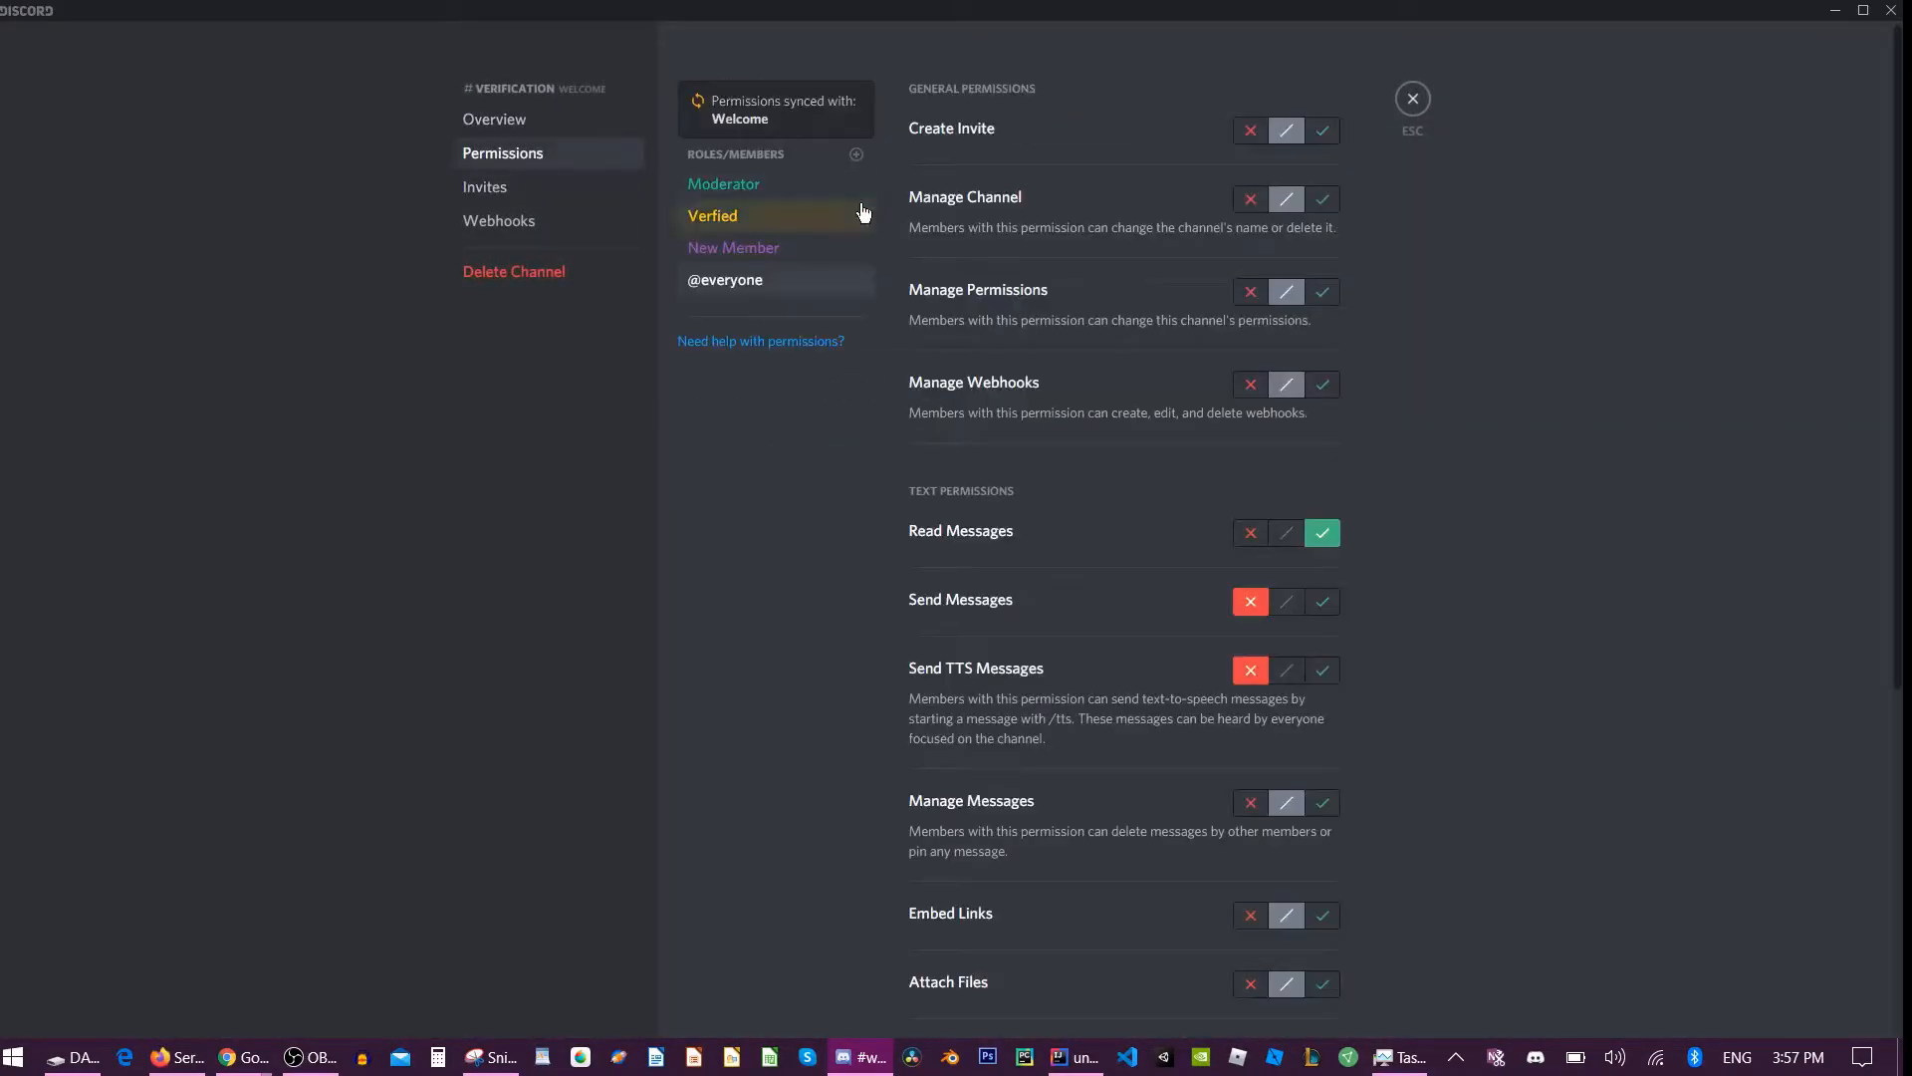
{"action": "left_click", "coordinate": [742, 251]}
{"action": "left_click", "coordinate": [756, 215]}
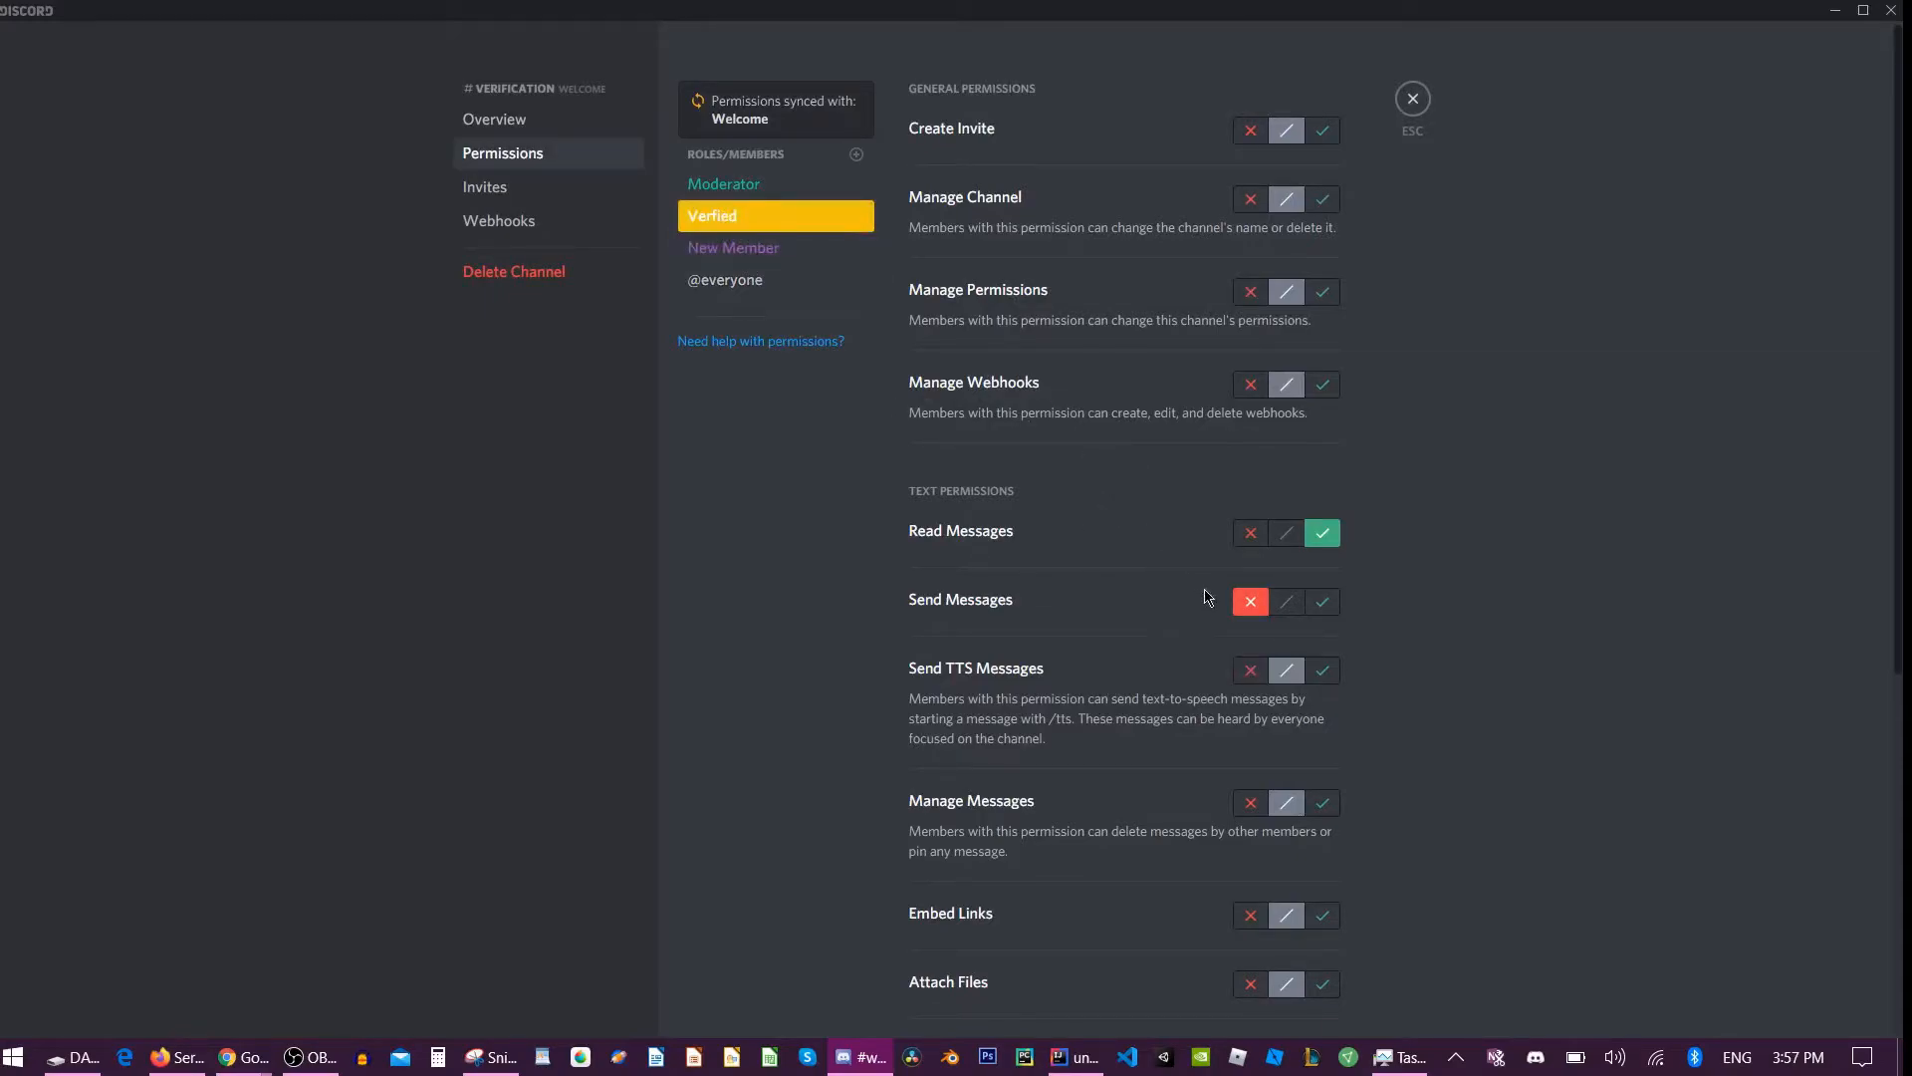
{"action": "left_click", "coordinate": [1254, 538]}
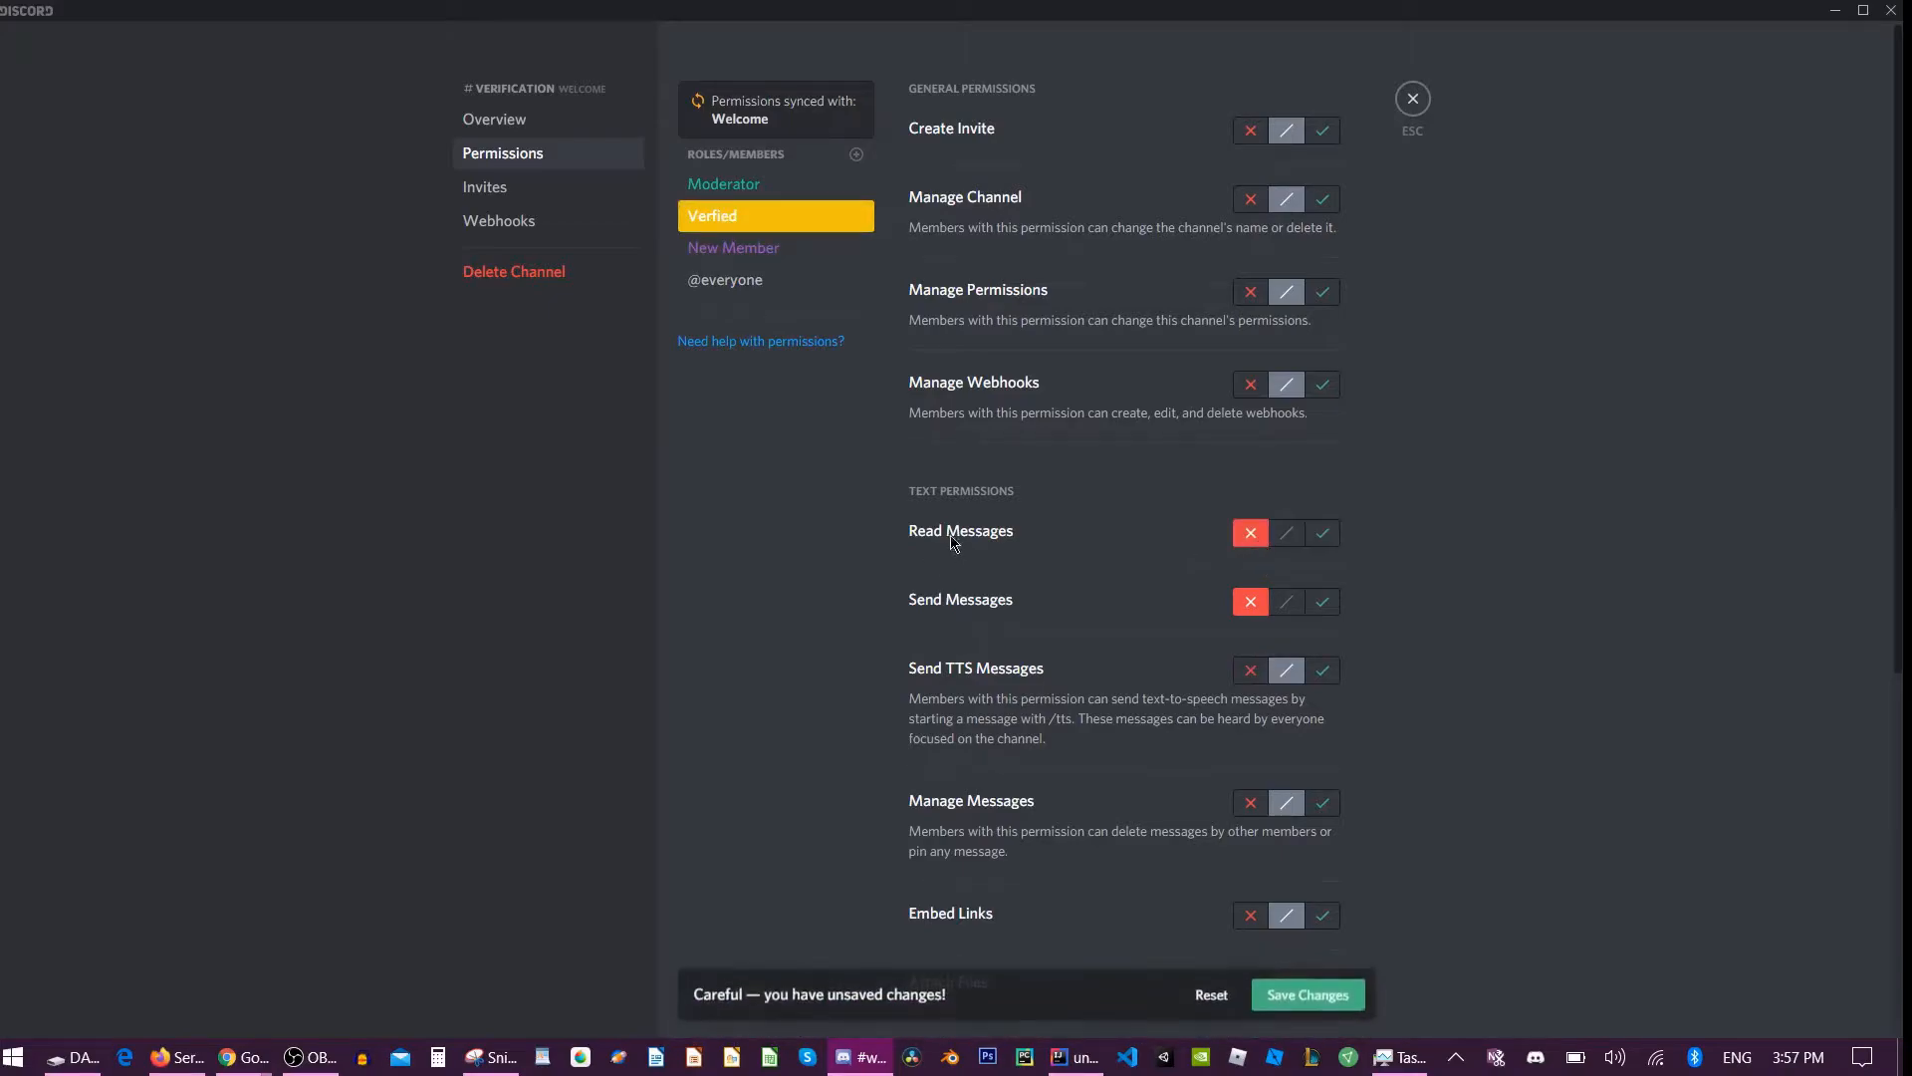
{"action": "left_click", "coordinate": [1308, 994]}
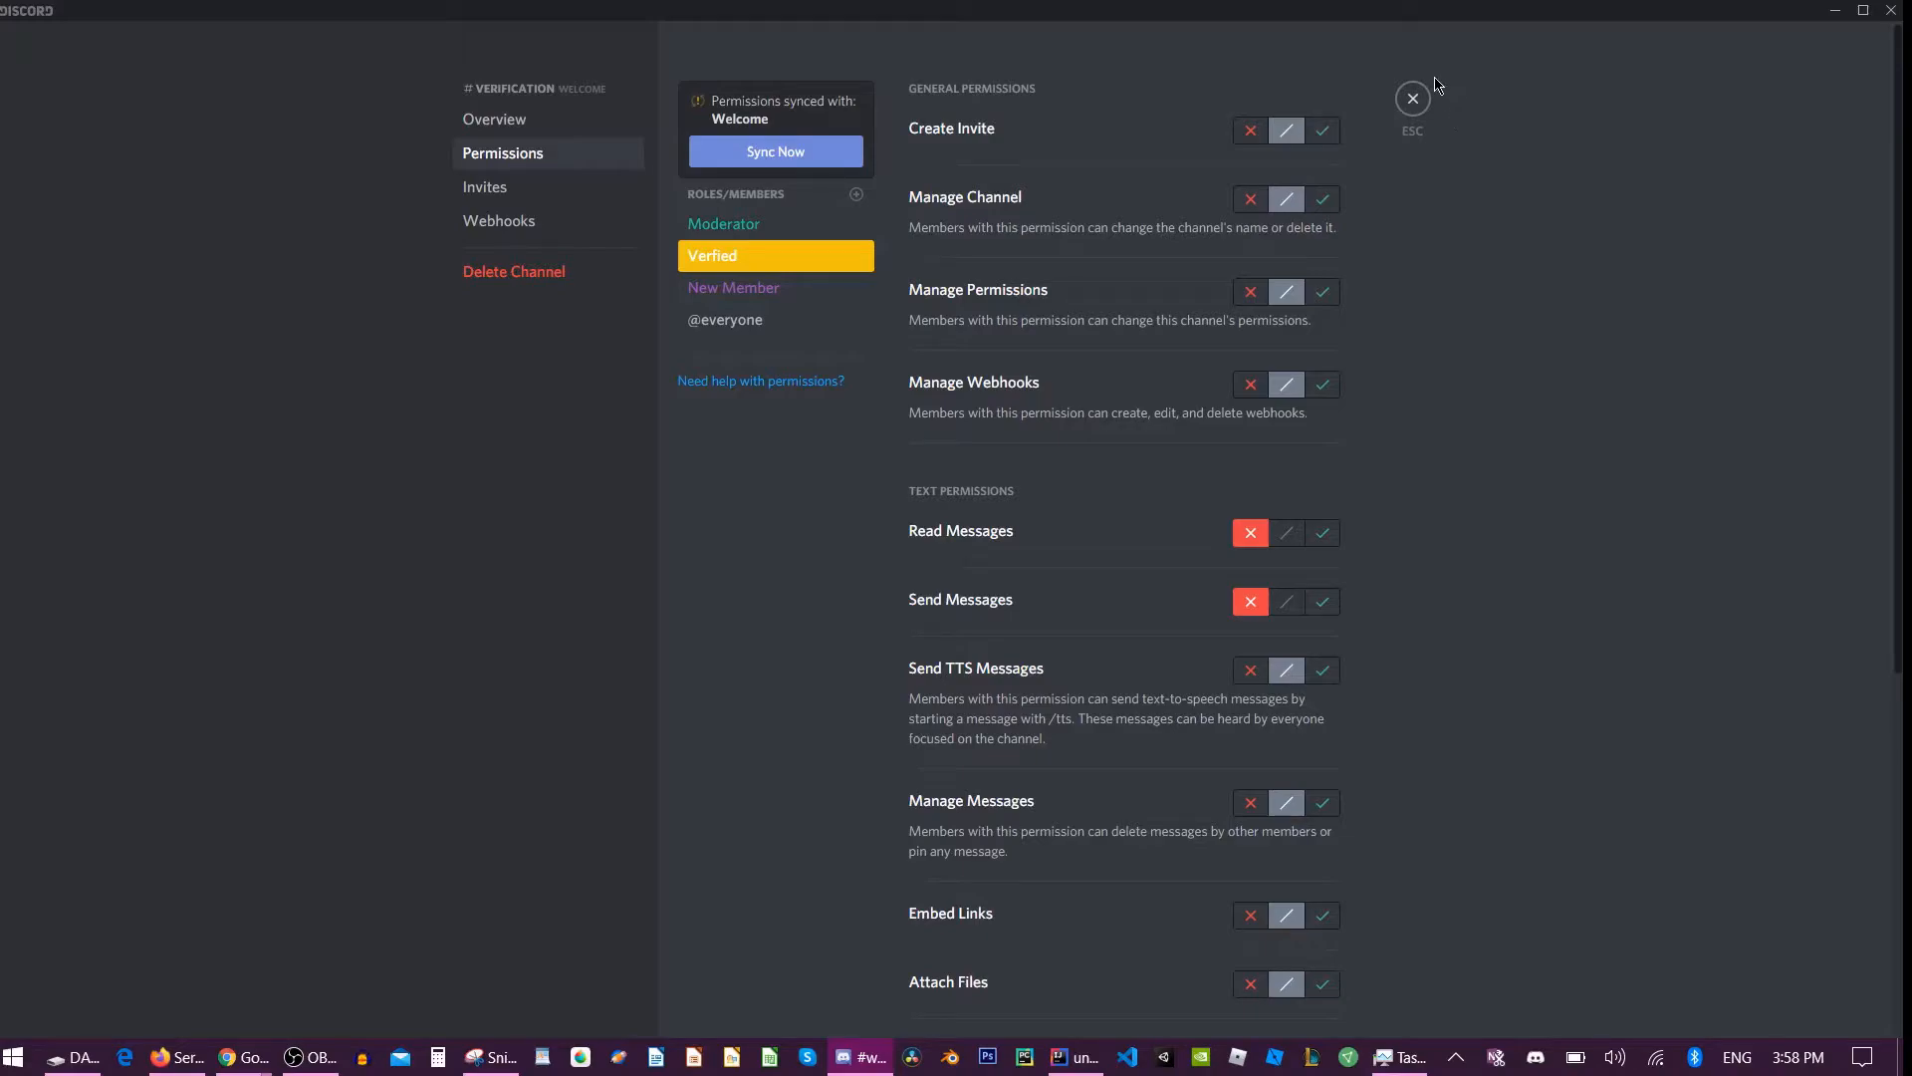
{"action": "left_click", "coordinate": [1413, 101]}
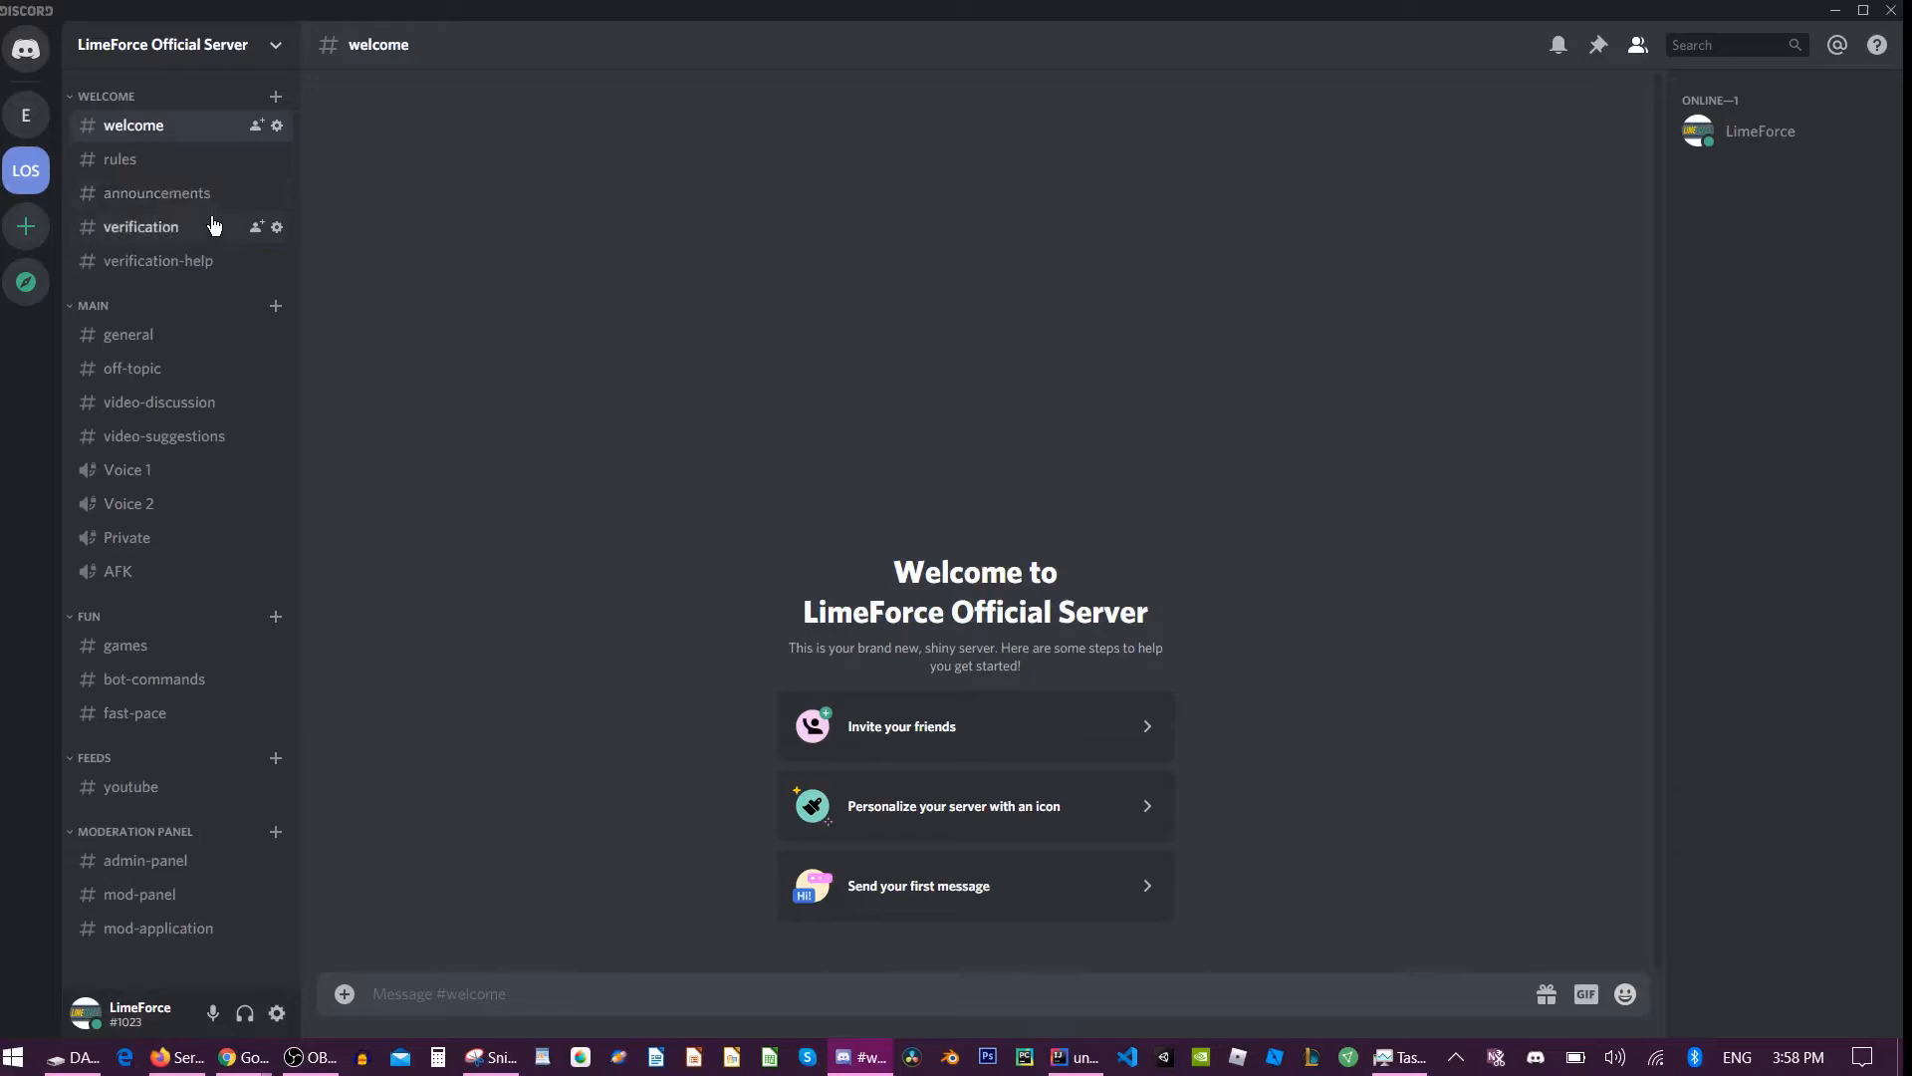
- Assign the Admin role to the server owner's account in the member list
{"action": "left_click", "coordinate": [1765, 136]}
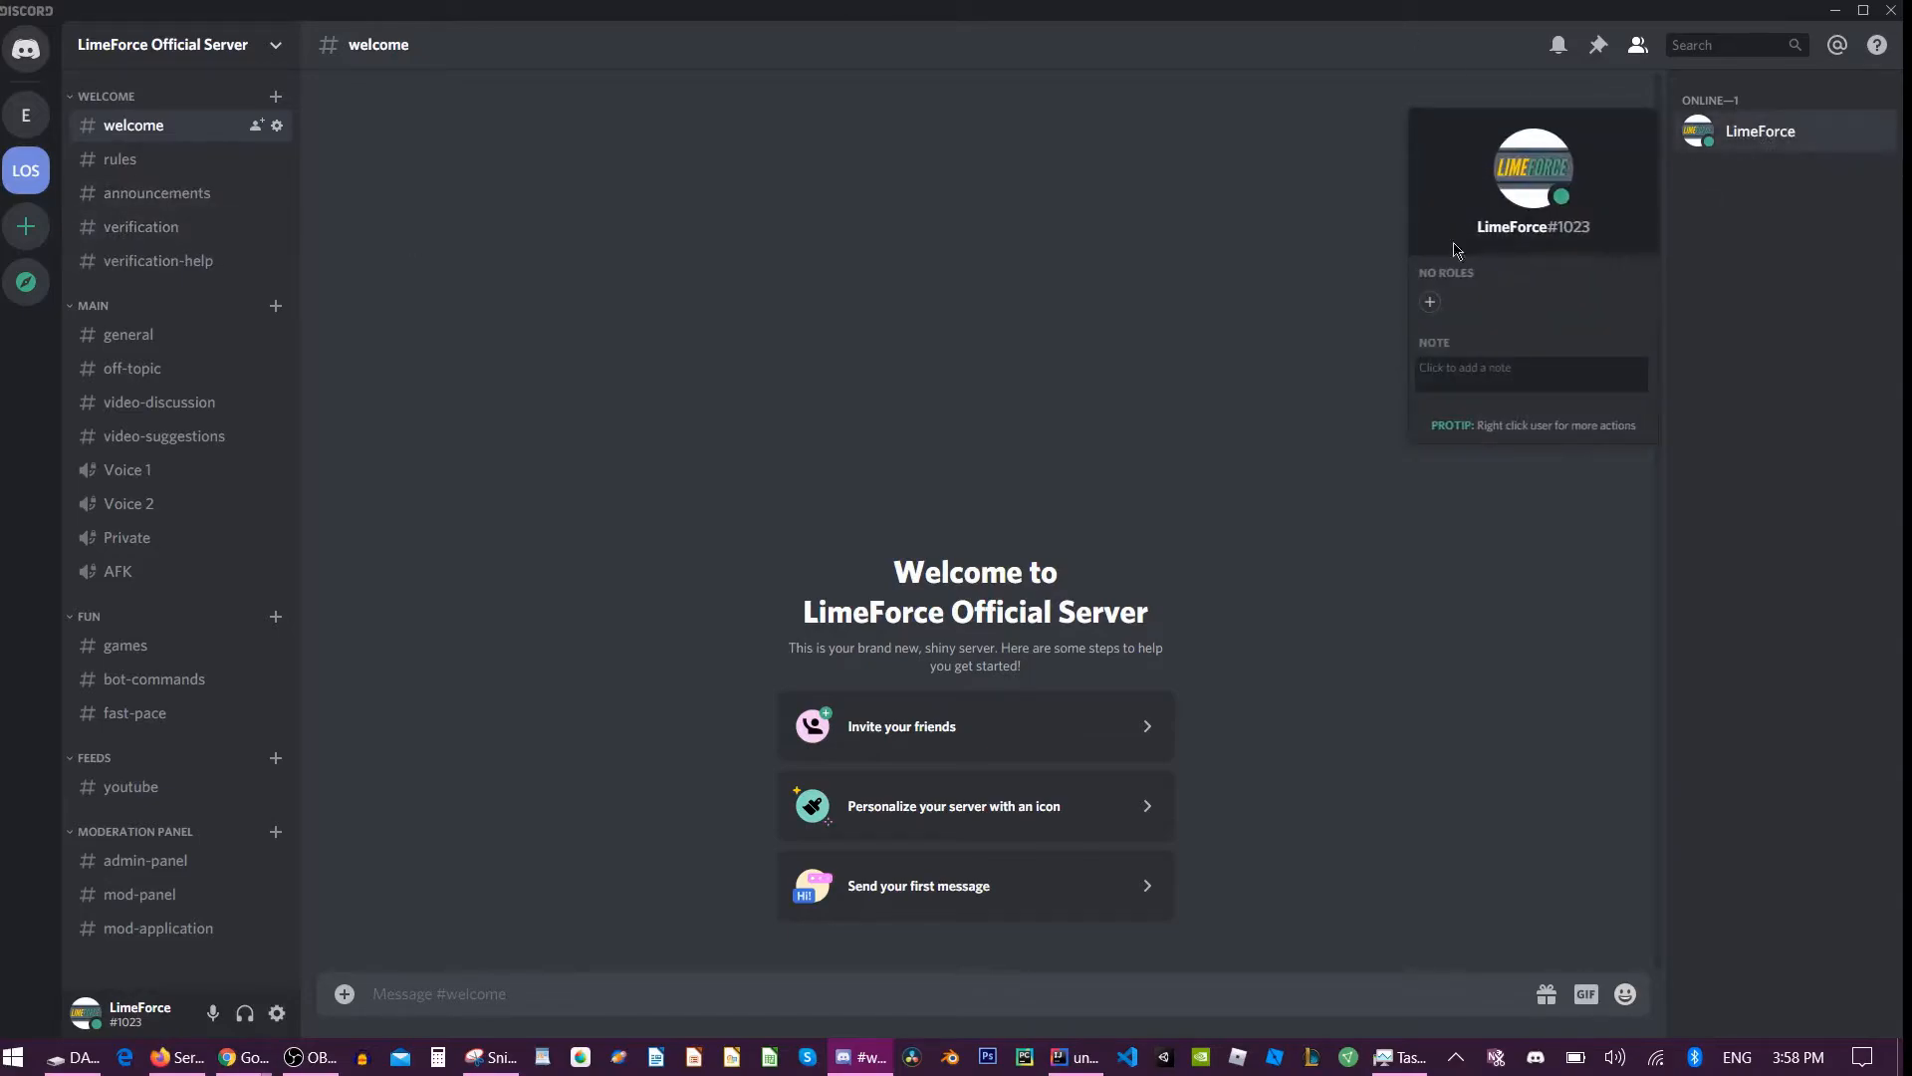
{"action": "left_click", "coordinate": [1430, 302]}
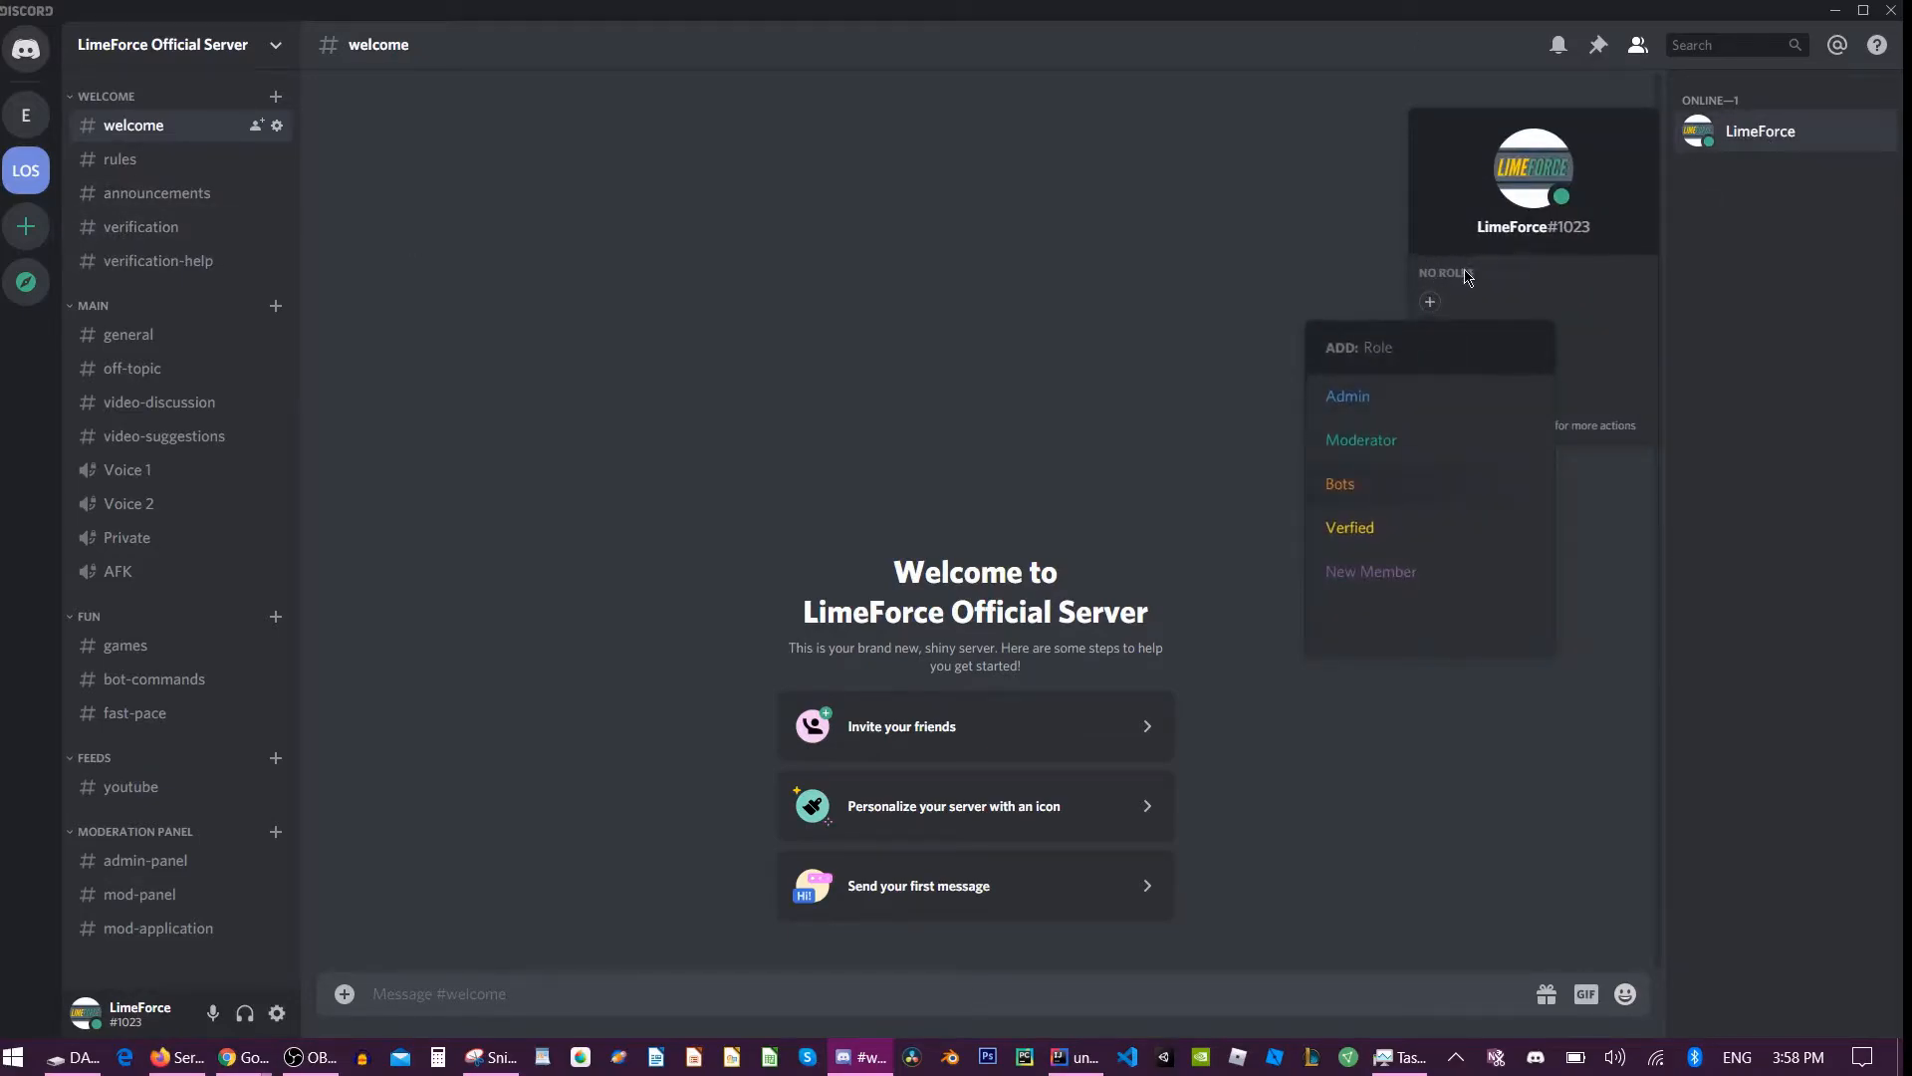
{"action": "left_click", "coordinate": [1350, 408]}
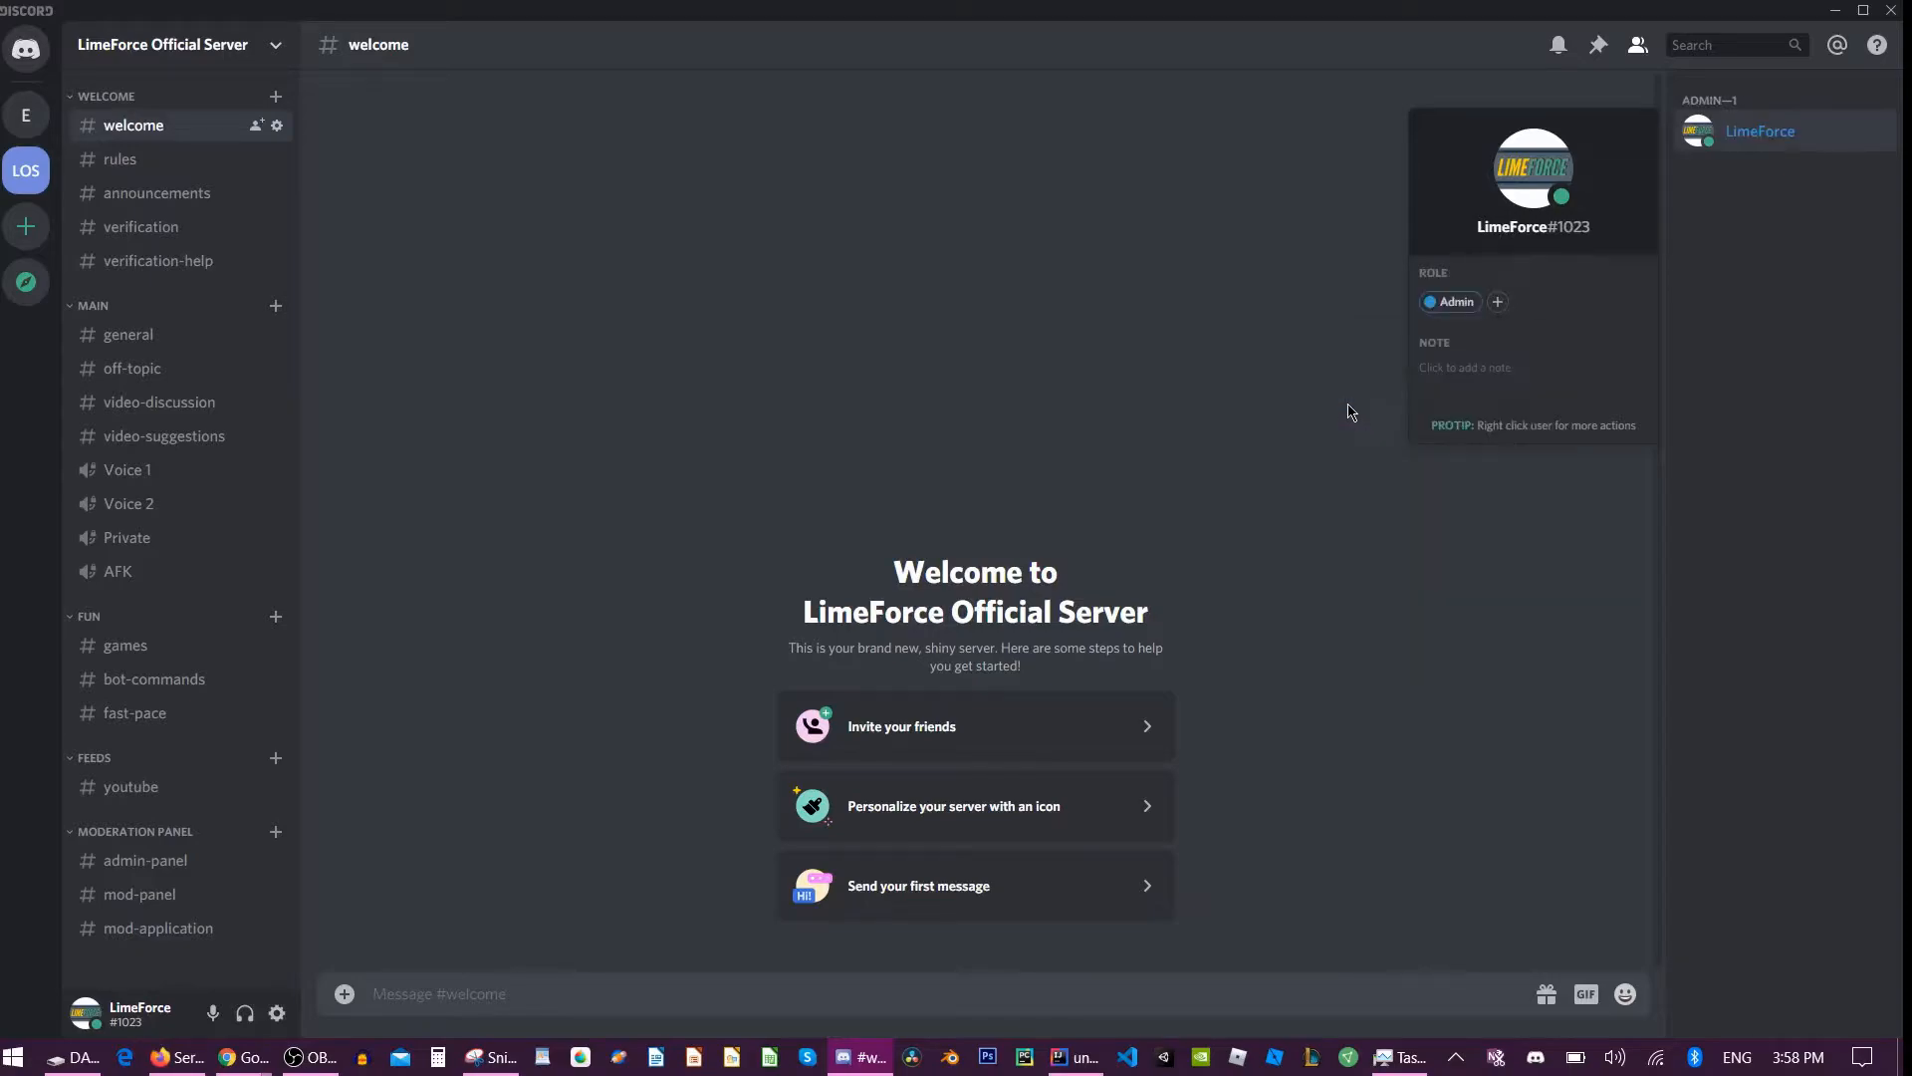
{"action": "left_click", "coordinate": [1350, 411]}
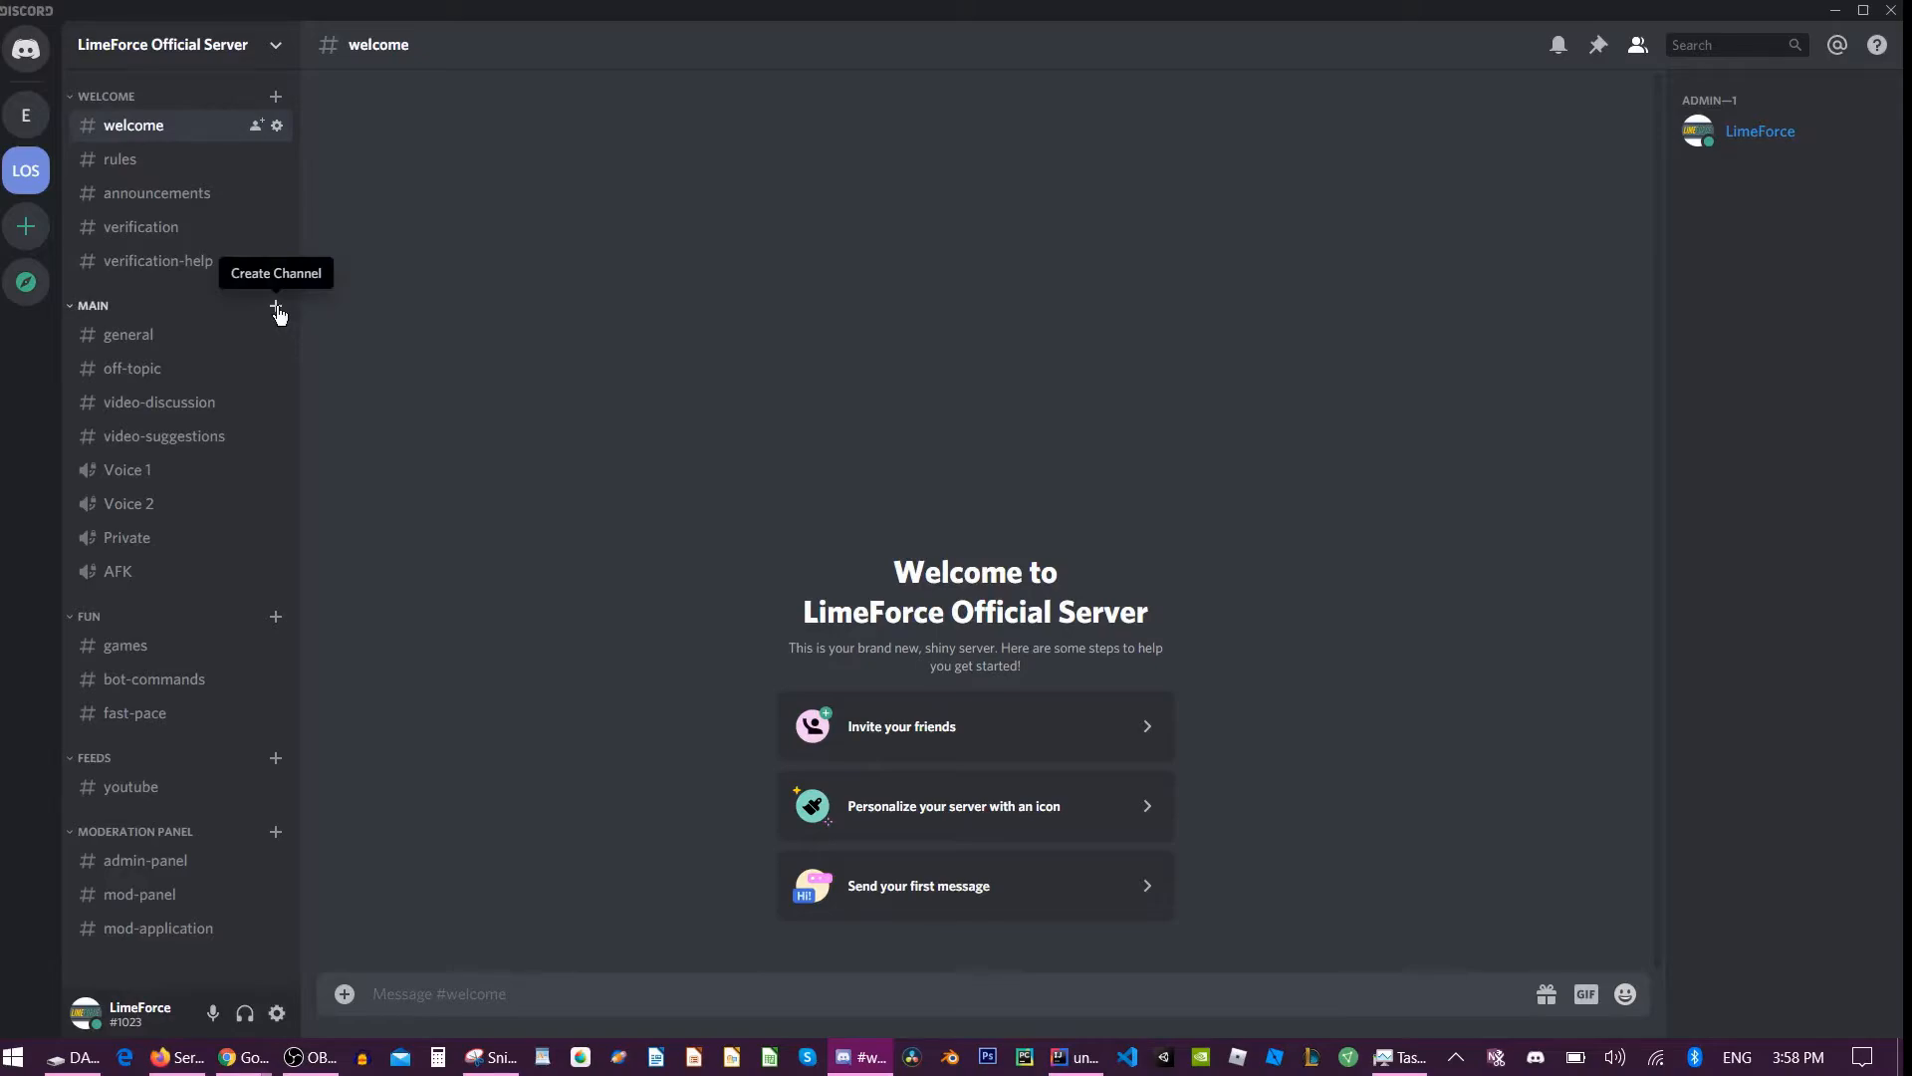
{"action": "right_click", "coordinate": [113, 315]}
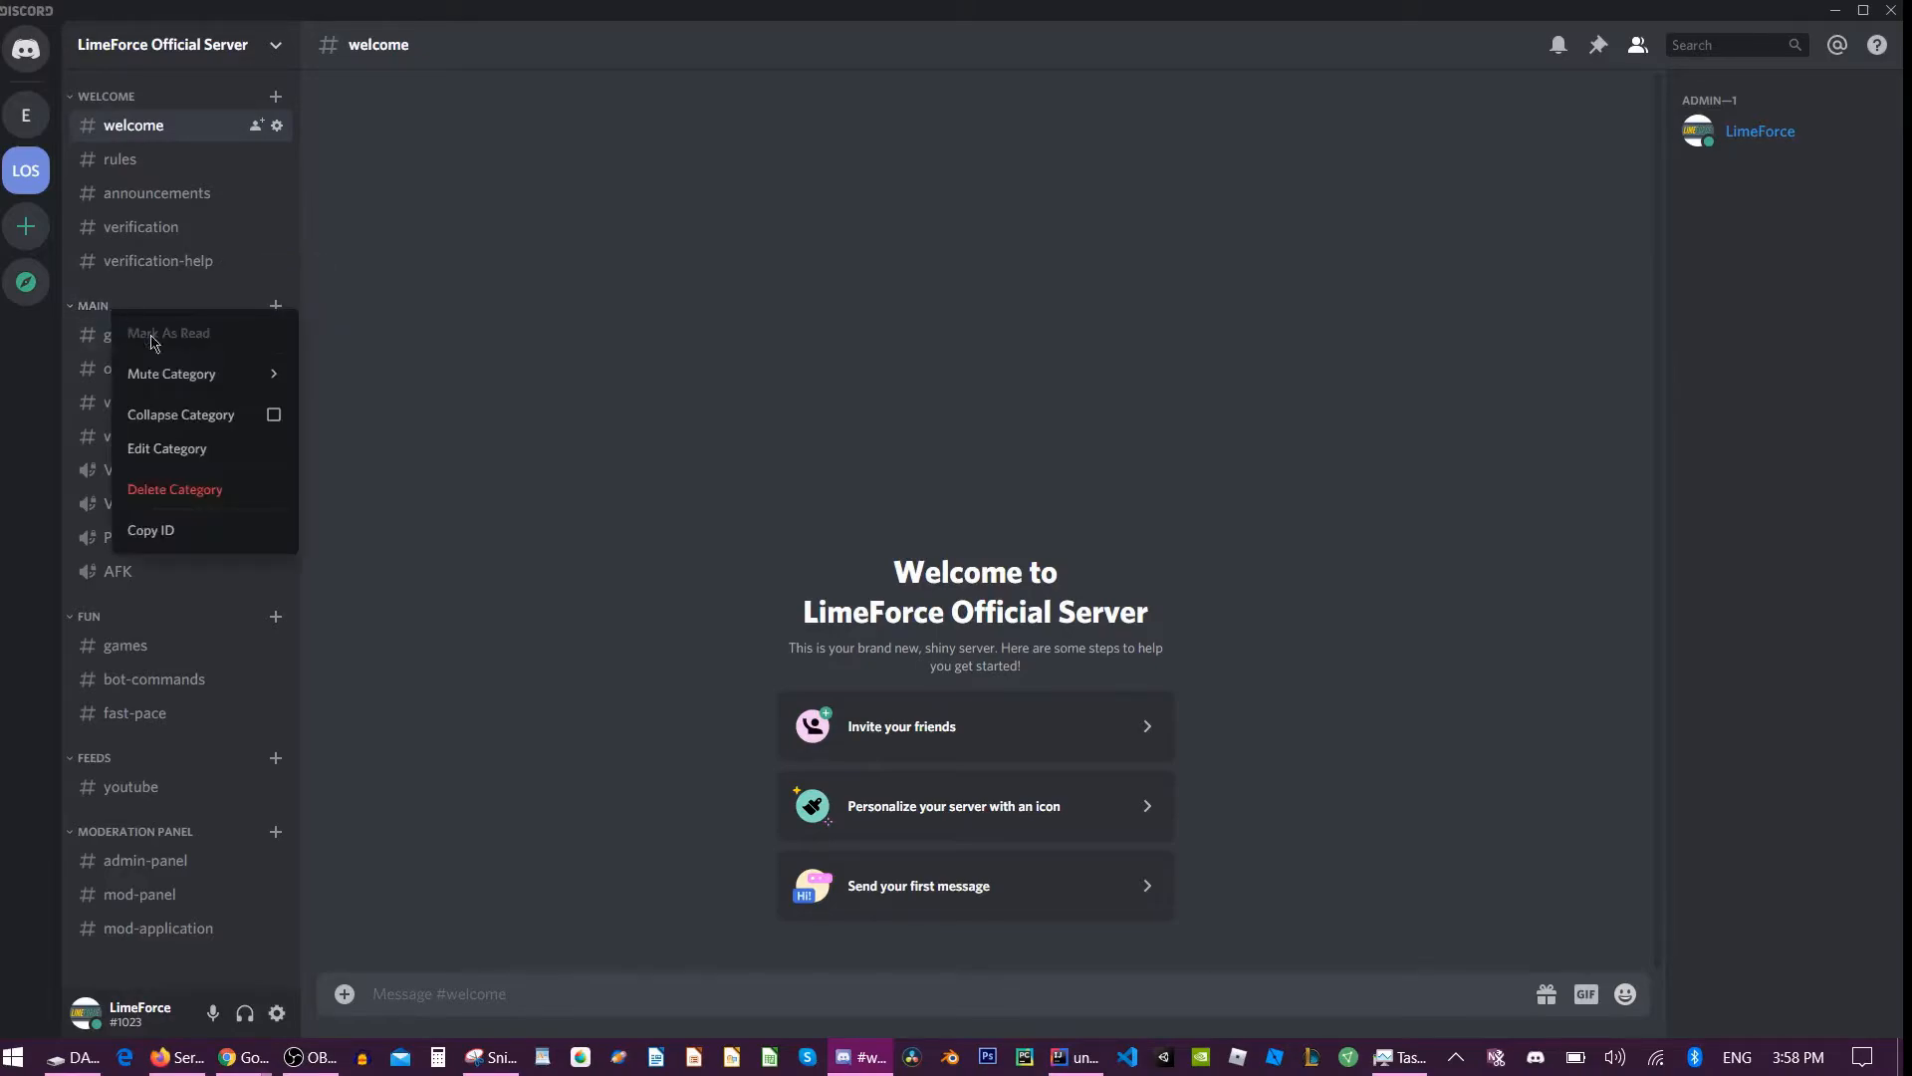
{"action": "left_click", "coordinate": [196, 453]}
{"action": "left_click", "coordinate": [610, 167]}
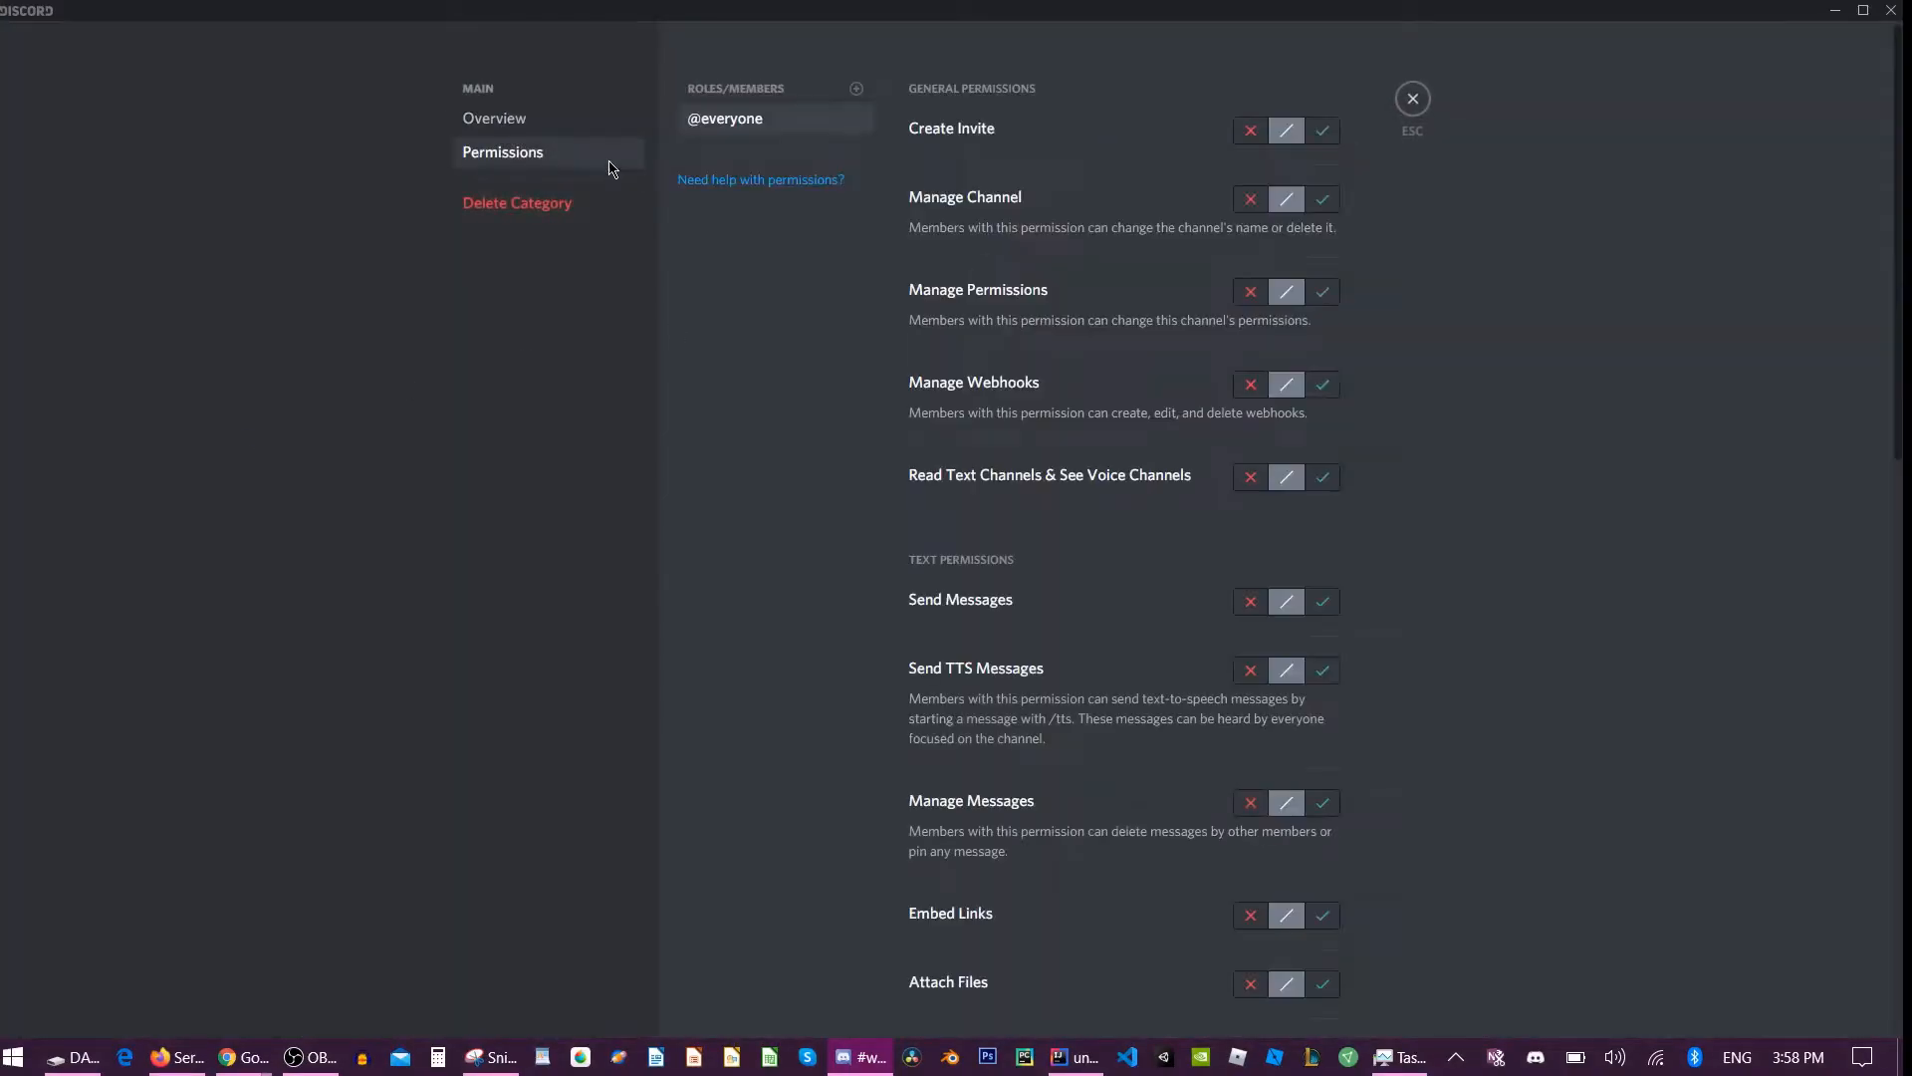
{"action": "left_click", "coordinate": [1245, 479]}
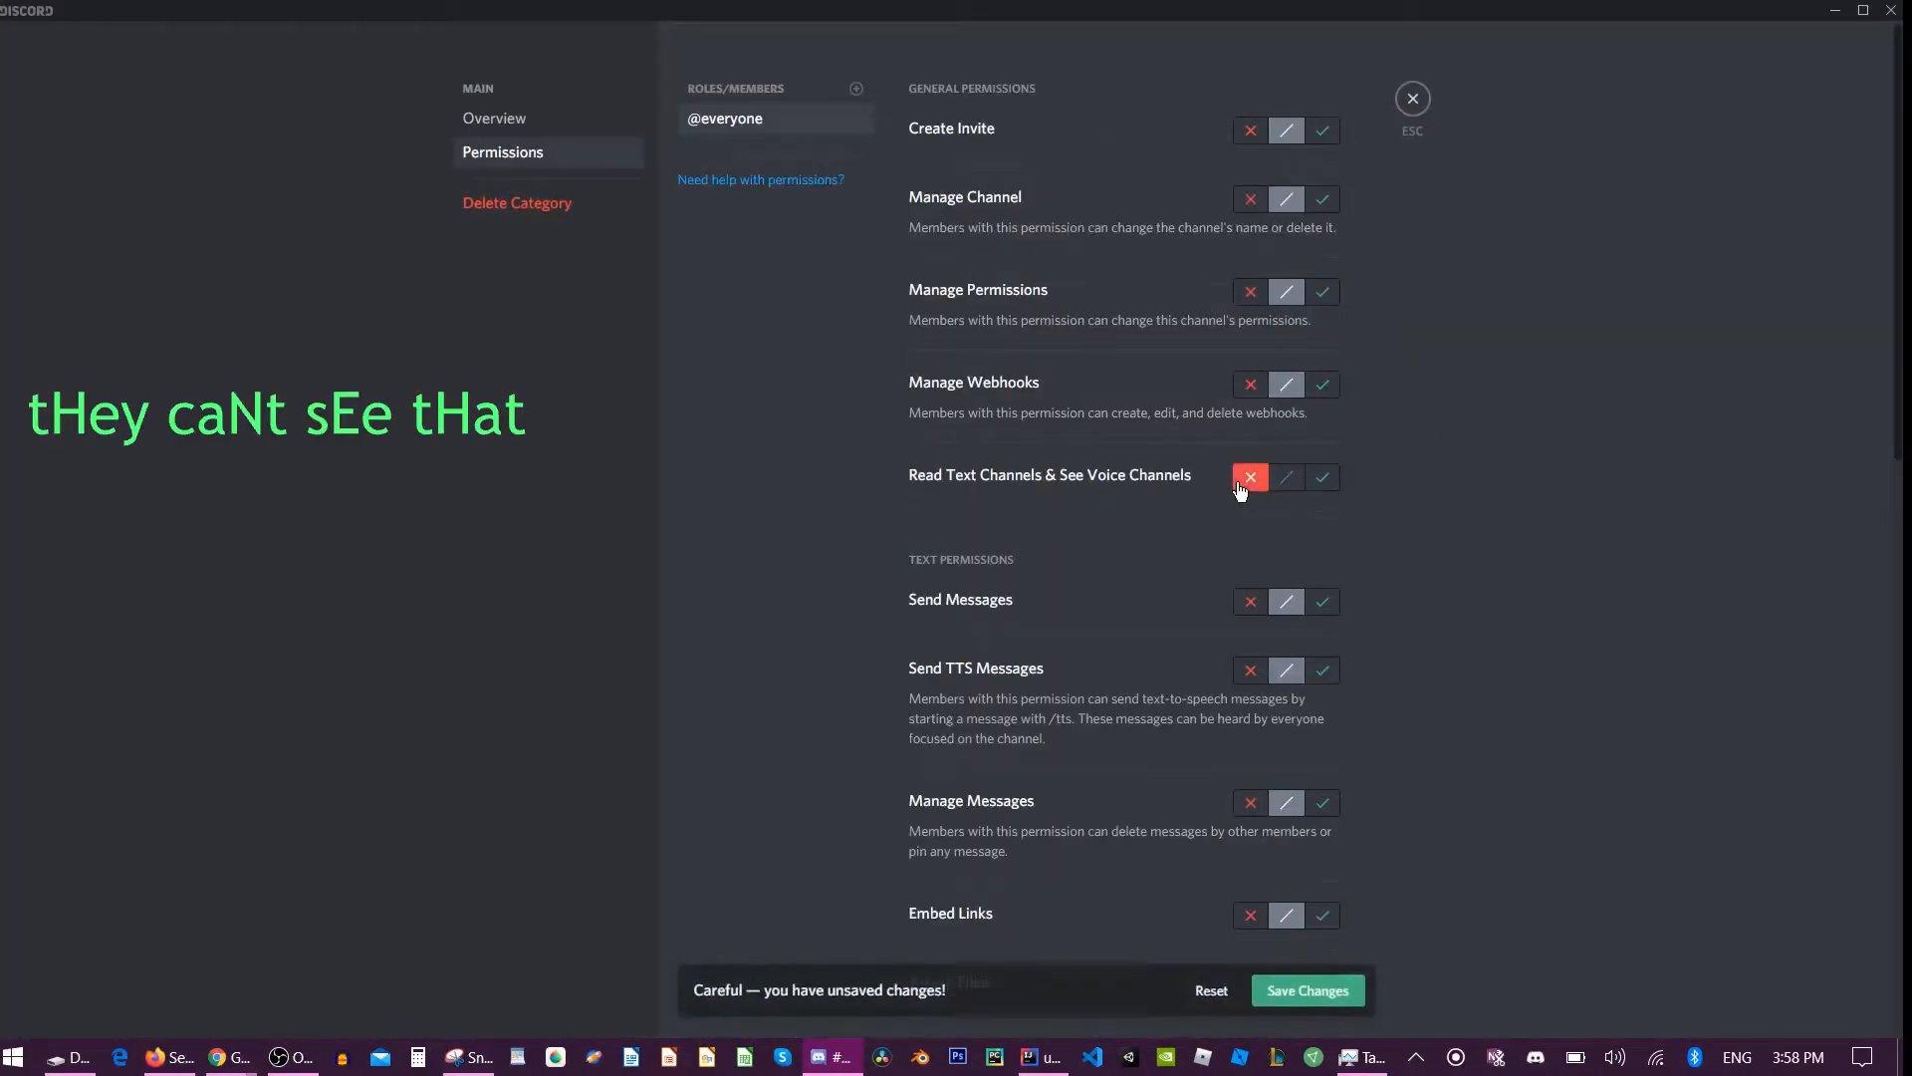
{"action": "left_click", "coordinate": [1300, 996]}
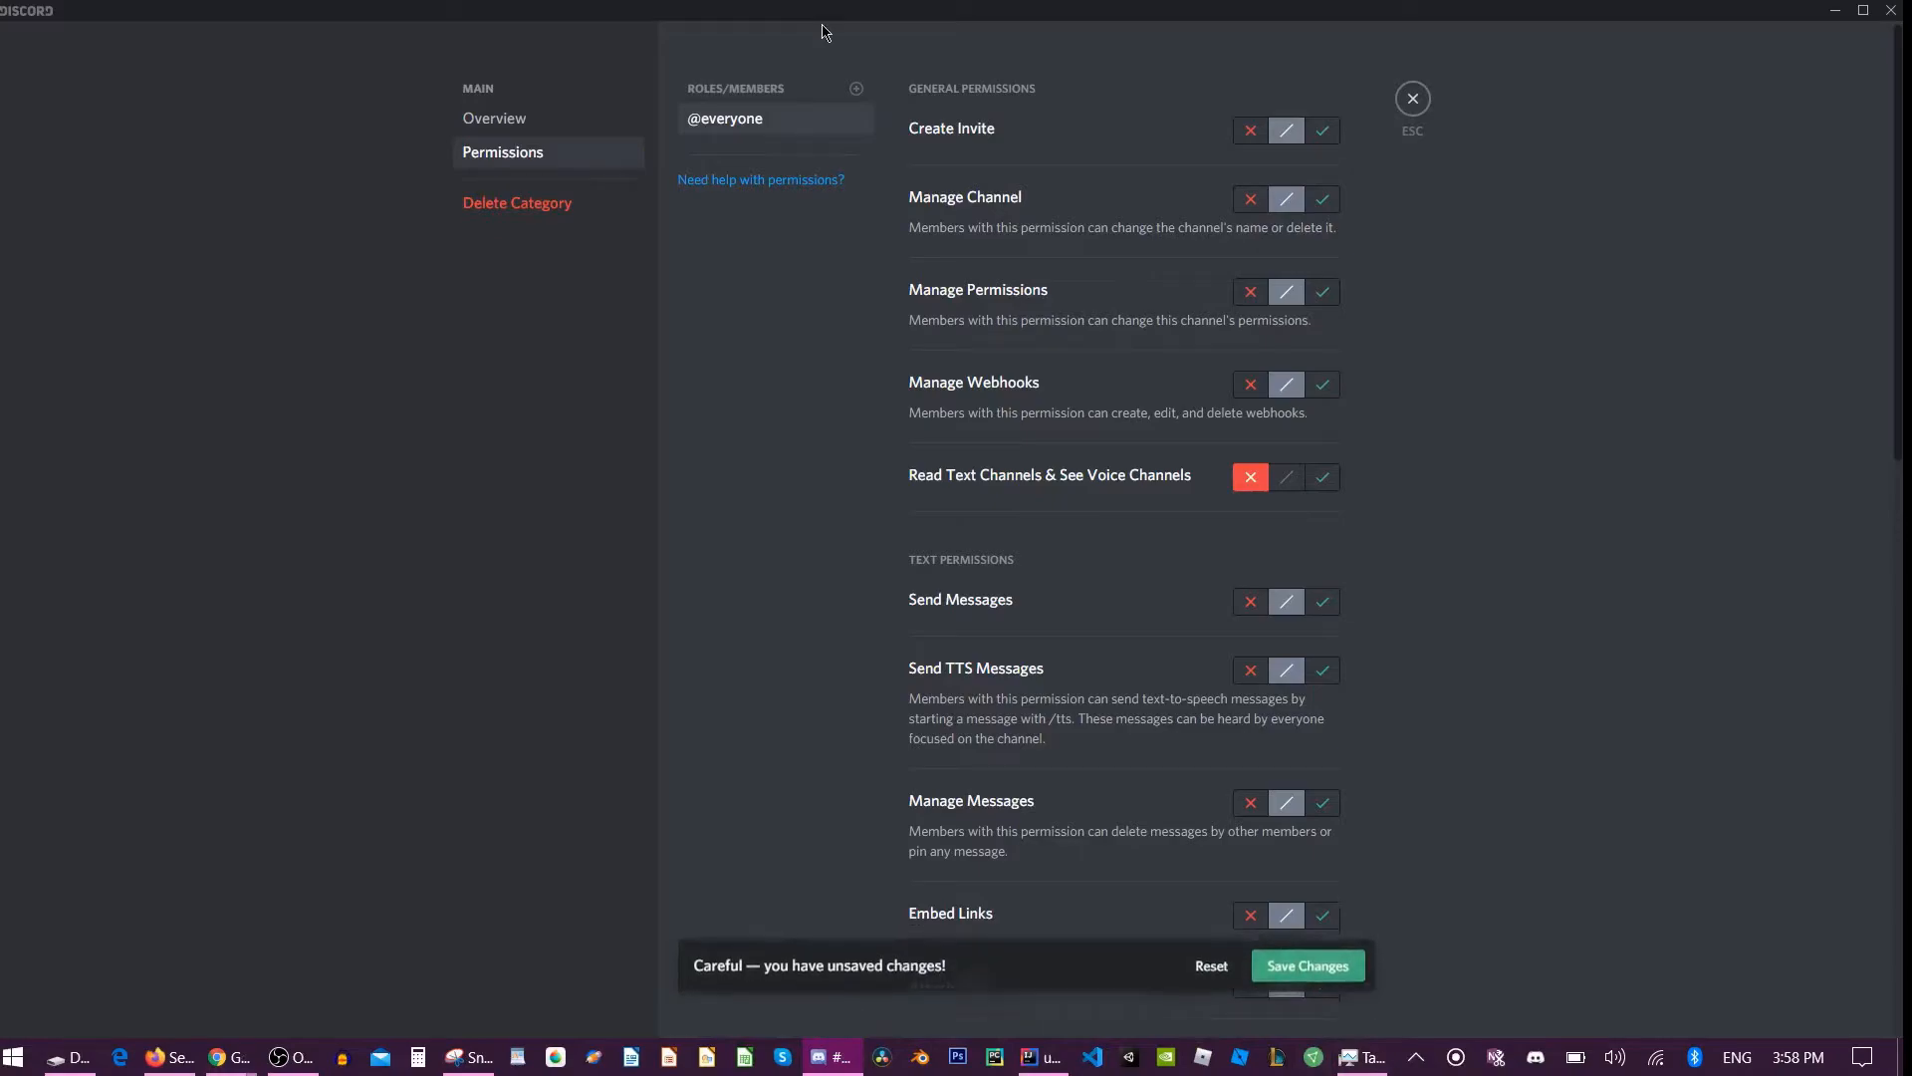
- Add the New Member role to the Main category's permissions, deny it Read Text Channels & See Voice Channels, and save
{"action": "left_click", "coordinate": [855, 87]}
{"action": "left_click", "coordinate": [757, 407]}
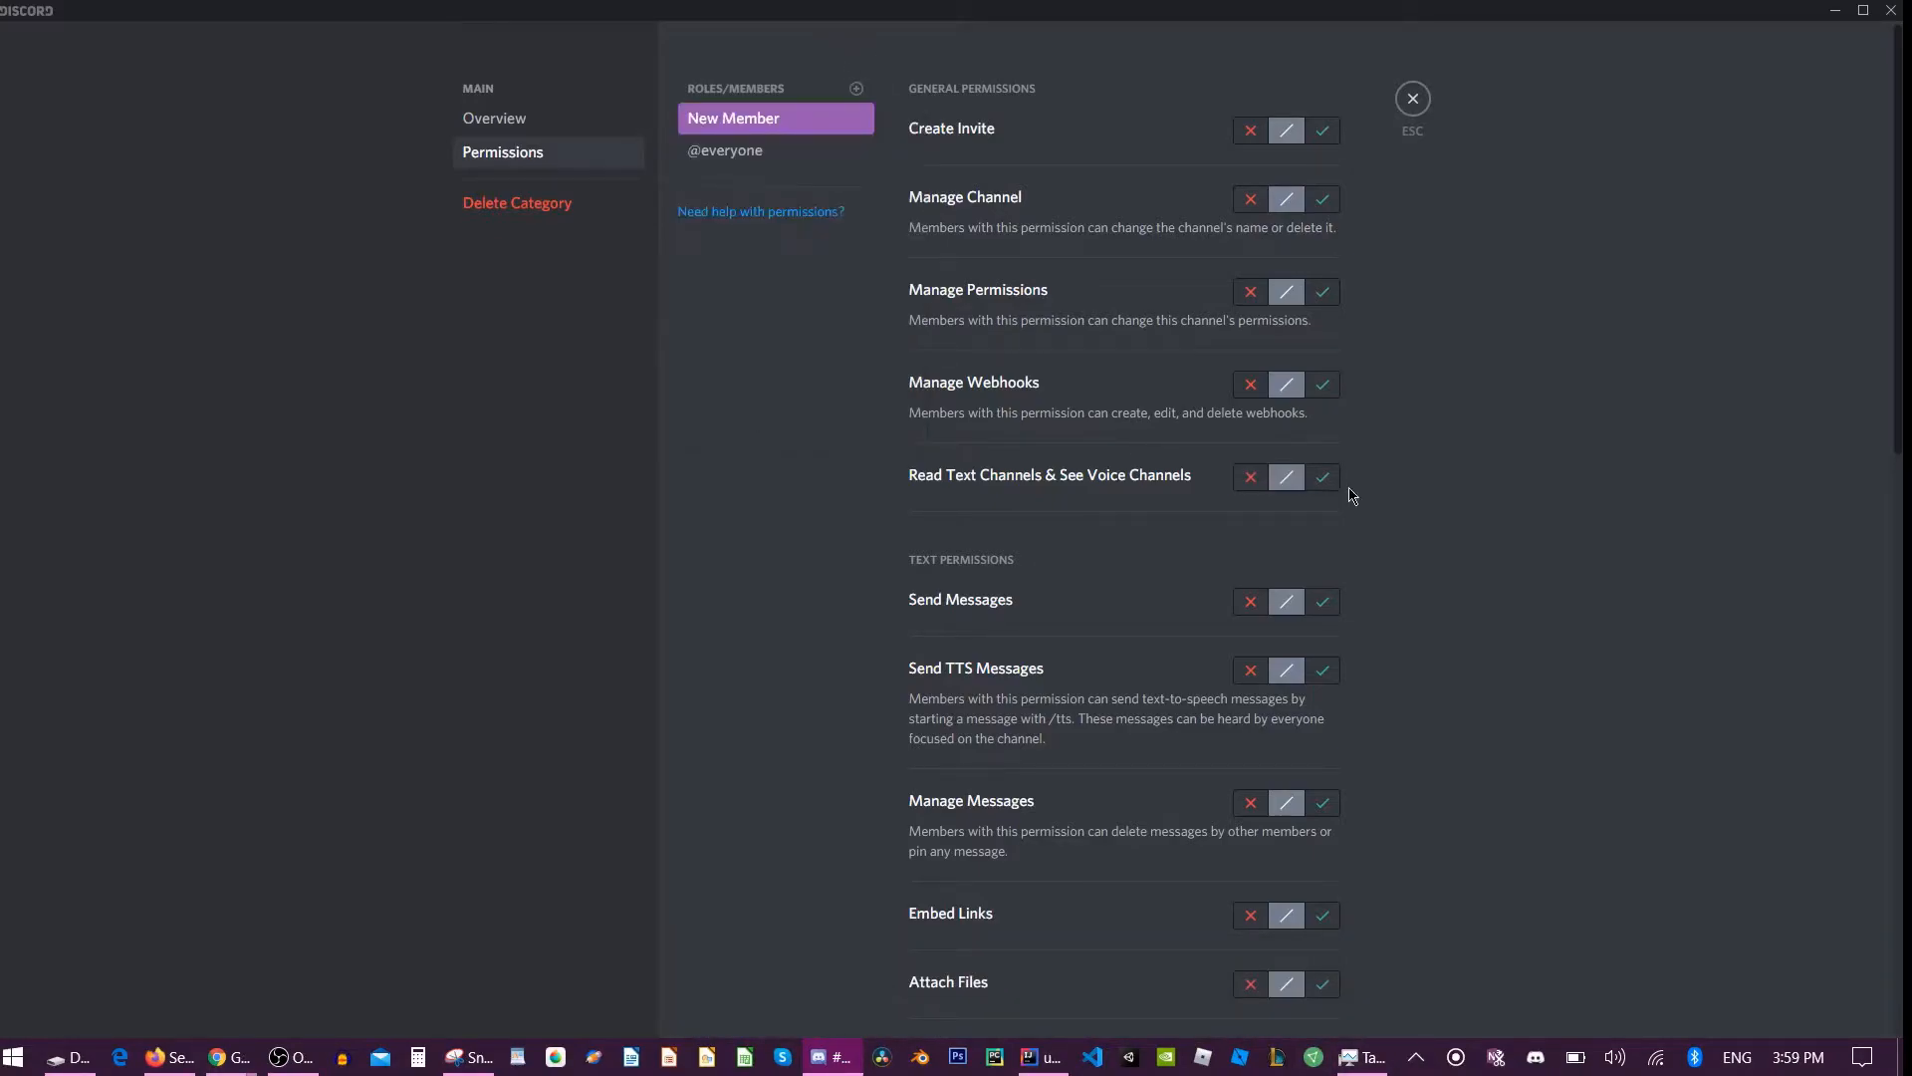
{"action": "left_click", "coordinate": [1249, 477]}
{"action": "left_click", "coordinate": [1295, 991]}
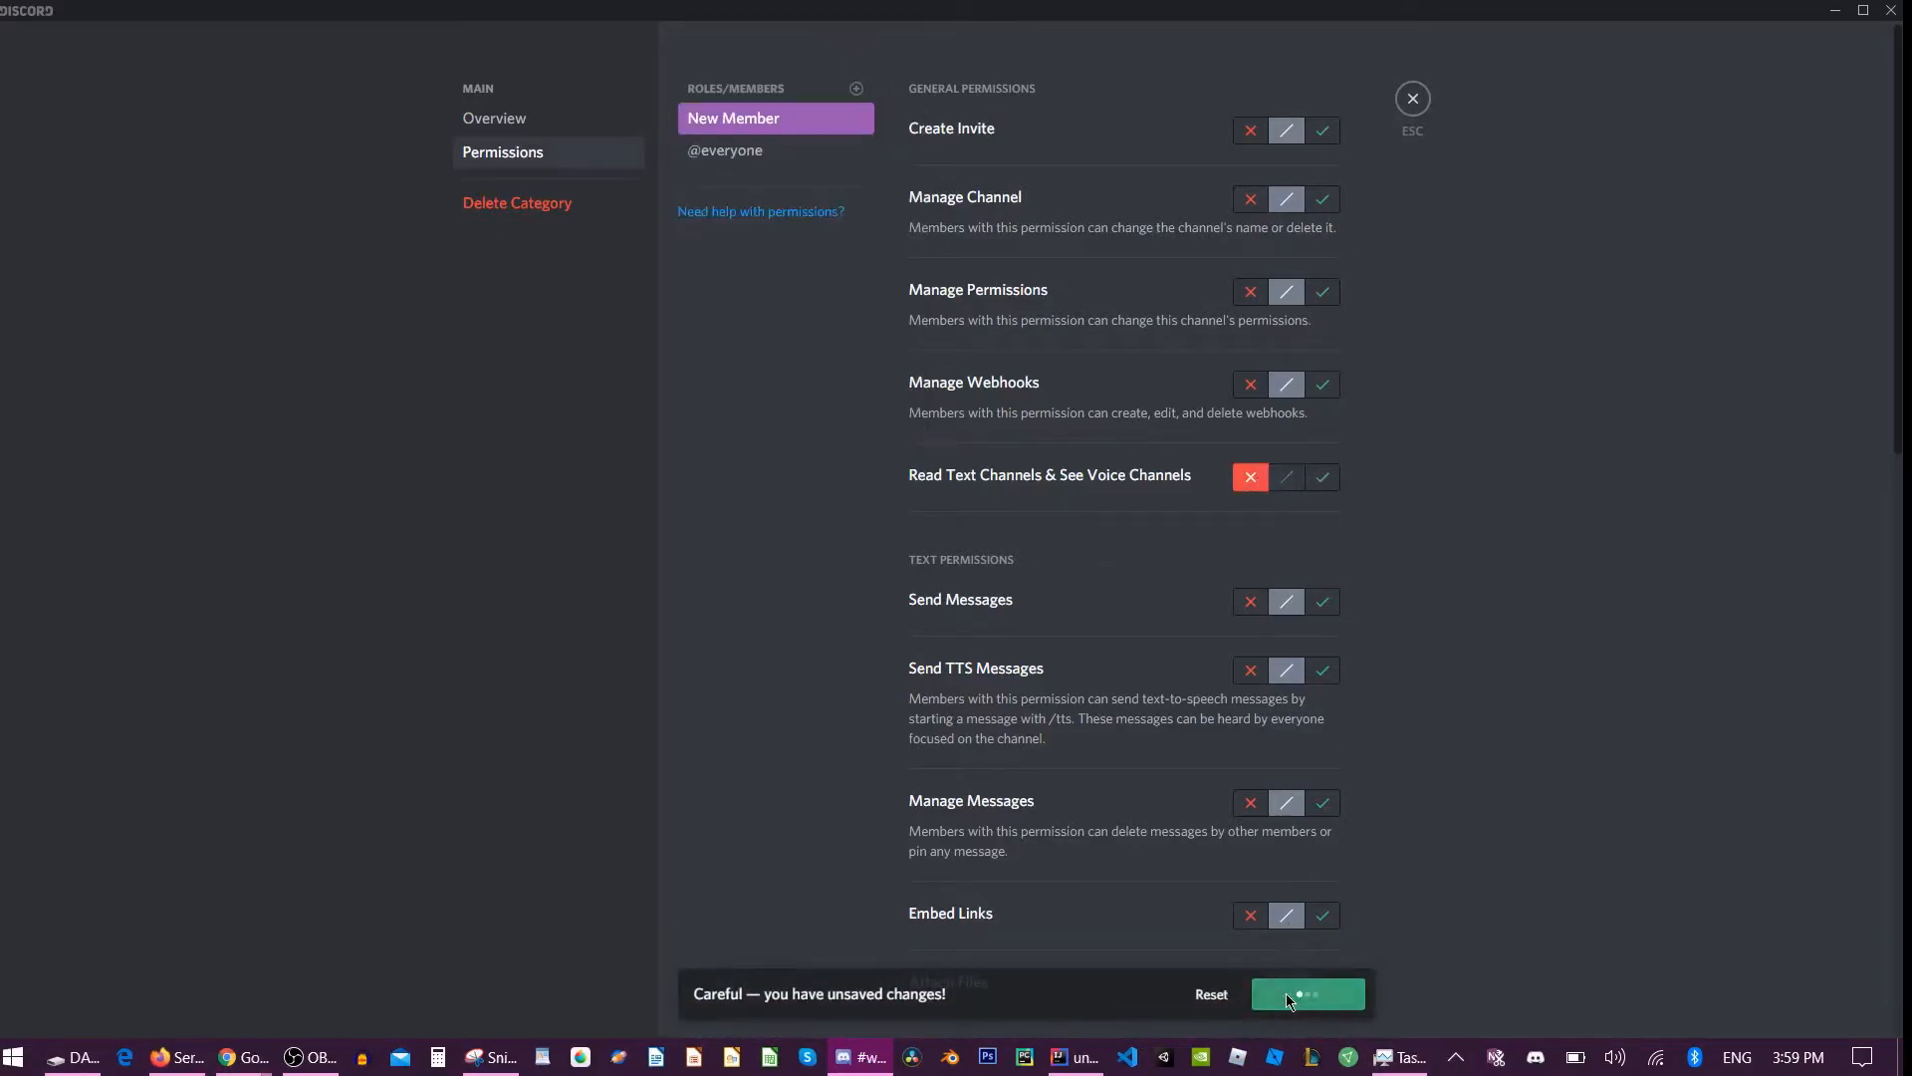
- Add the Verfied role to the Main category, allow Read Text Channels & See Voice Channels and Send Messages, deny Send TTS Messages, and save
{"action": "left_click", "coordinate": [855, 87]}
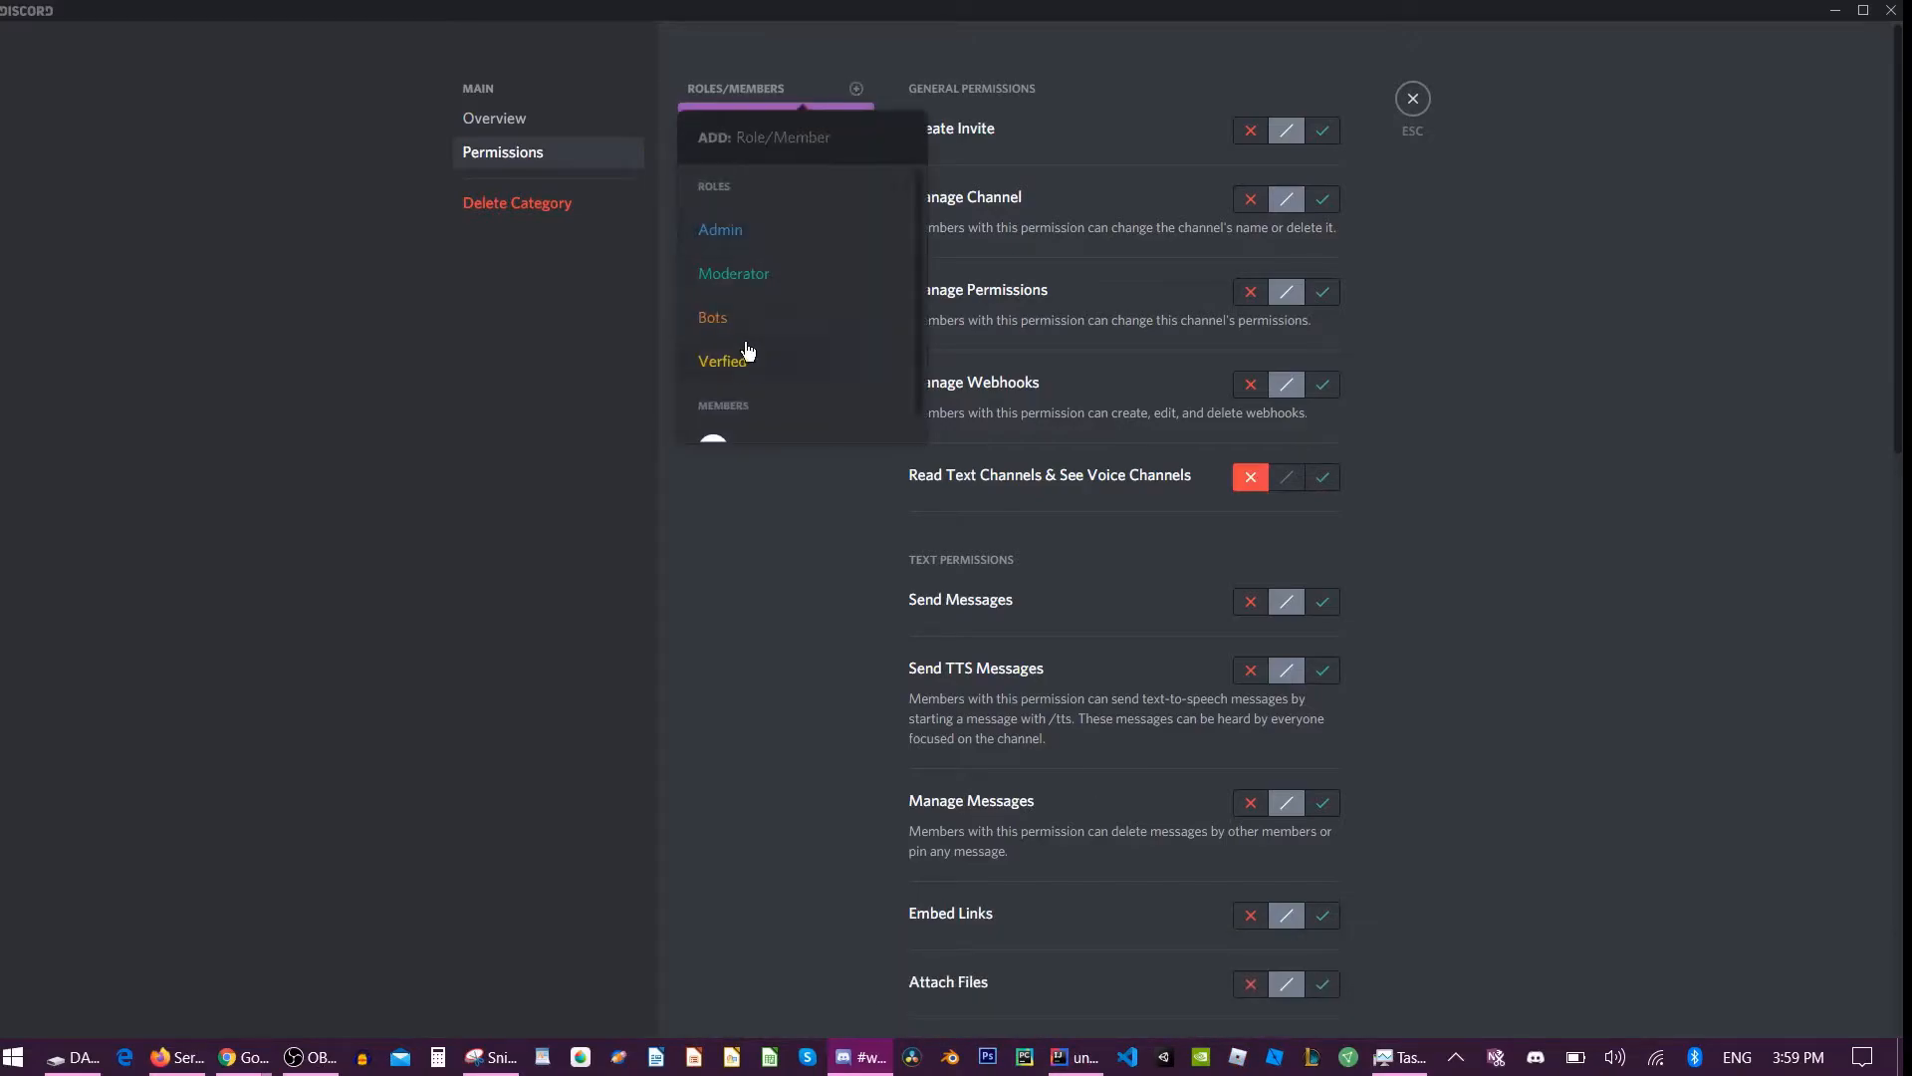
{"action": "left_click", "coordinate": [747, 360]}
{"action": "left_click", "coordinate": [1322, 477]}
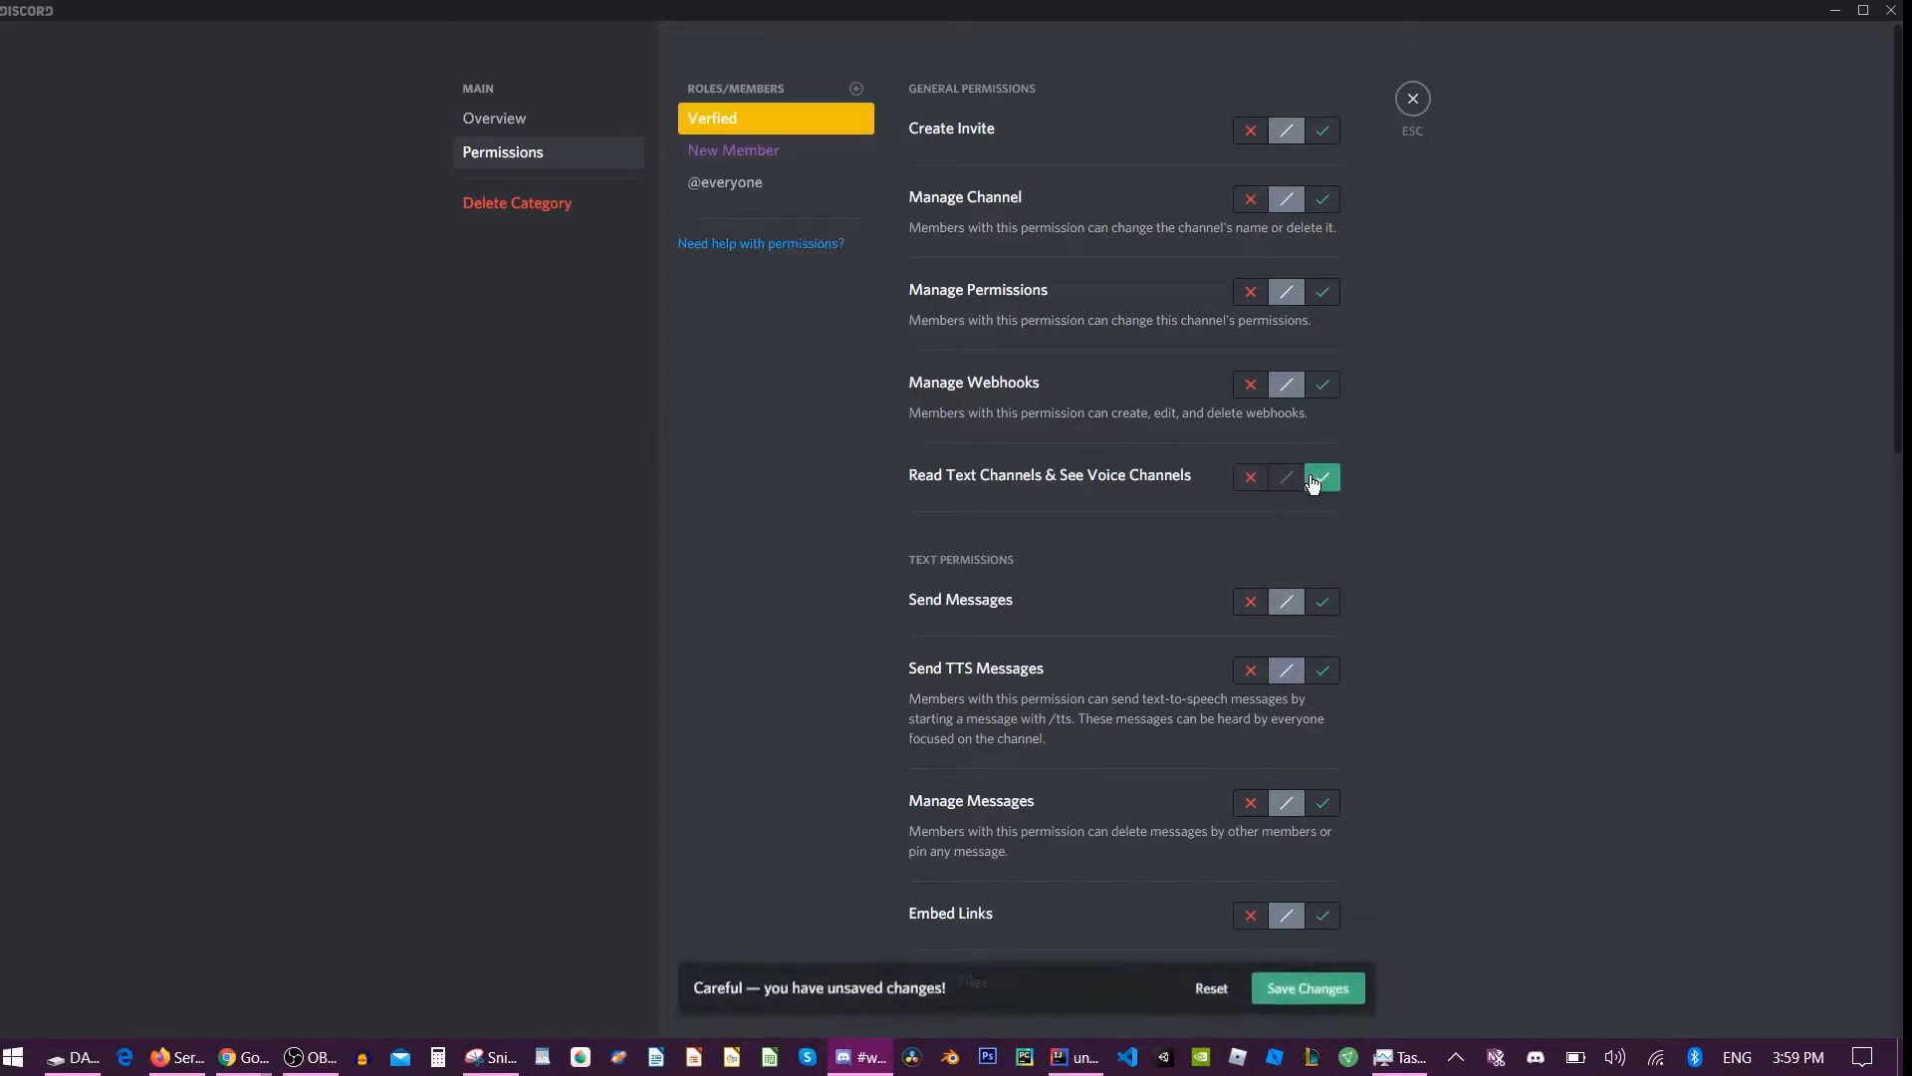
{"action": "left_click", "coordinate": [1323, 603]}
{"action": "left_click", "coordinate": [1330, 994]}
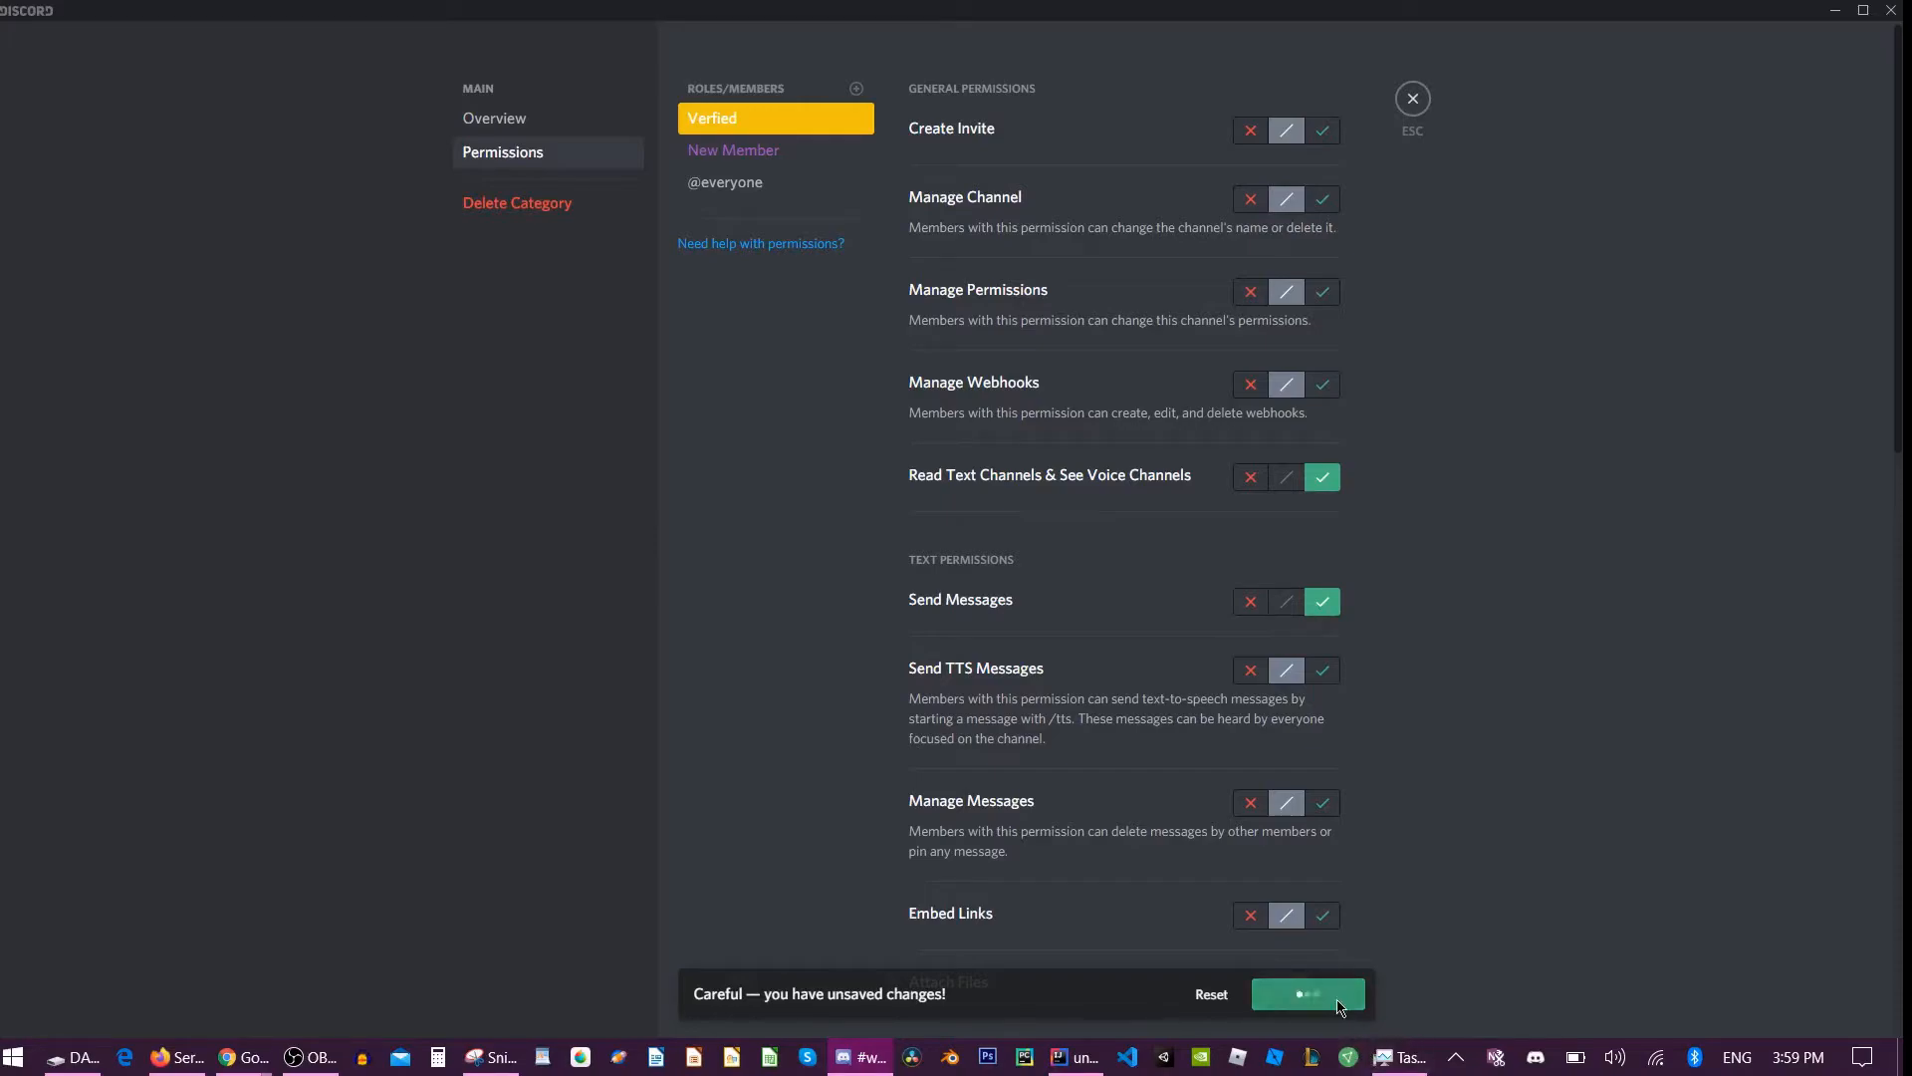
{"action": "left_click", "coordinate": [1252, 673]}
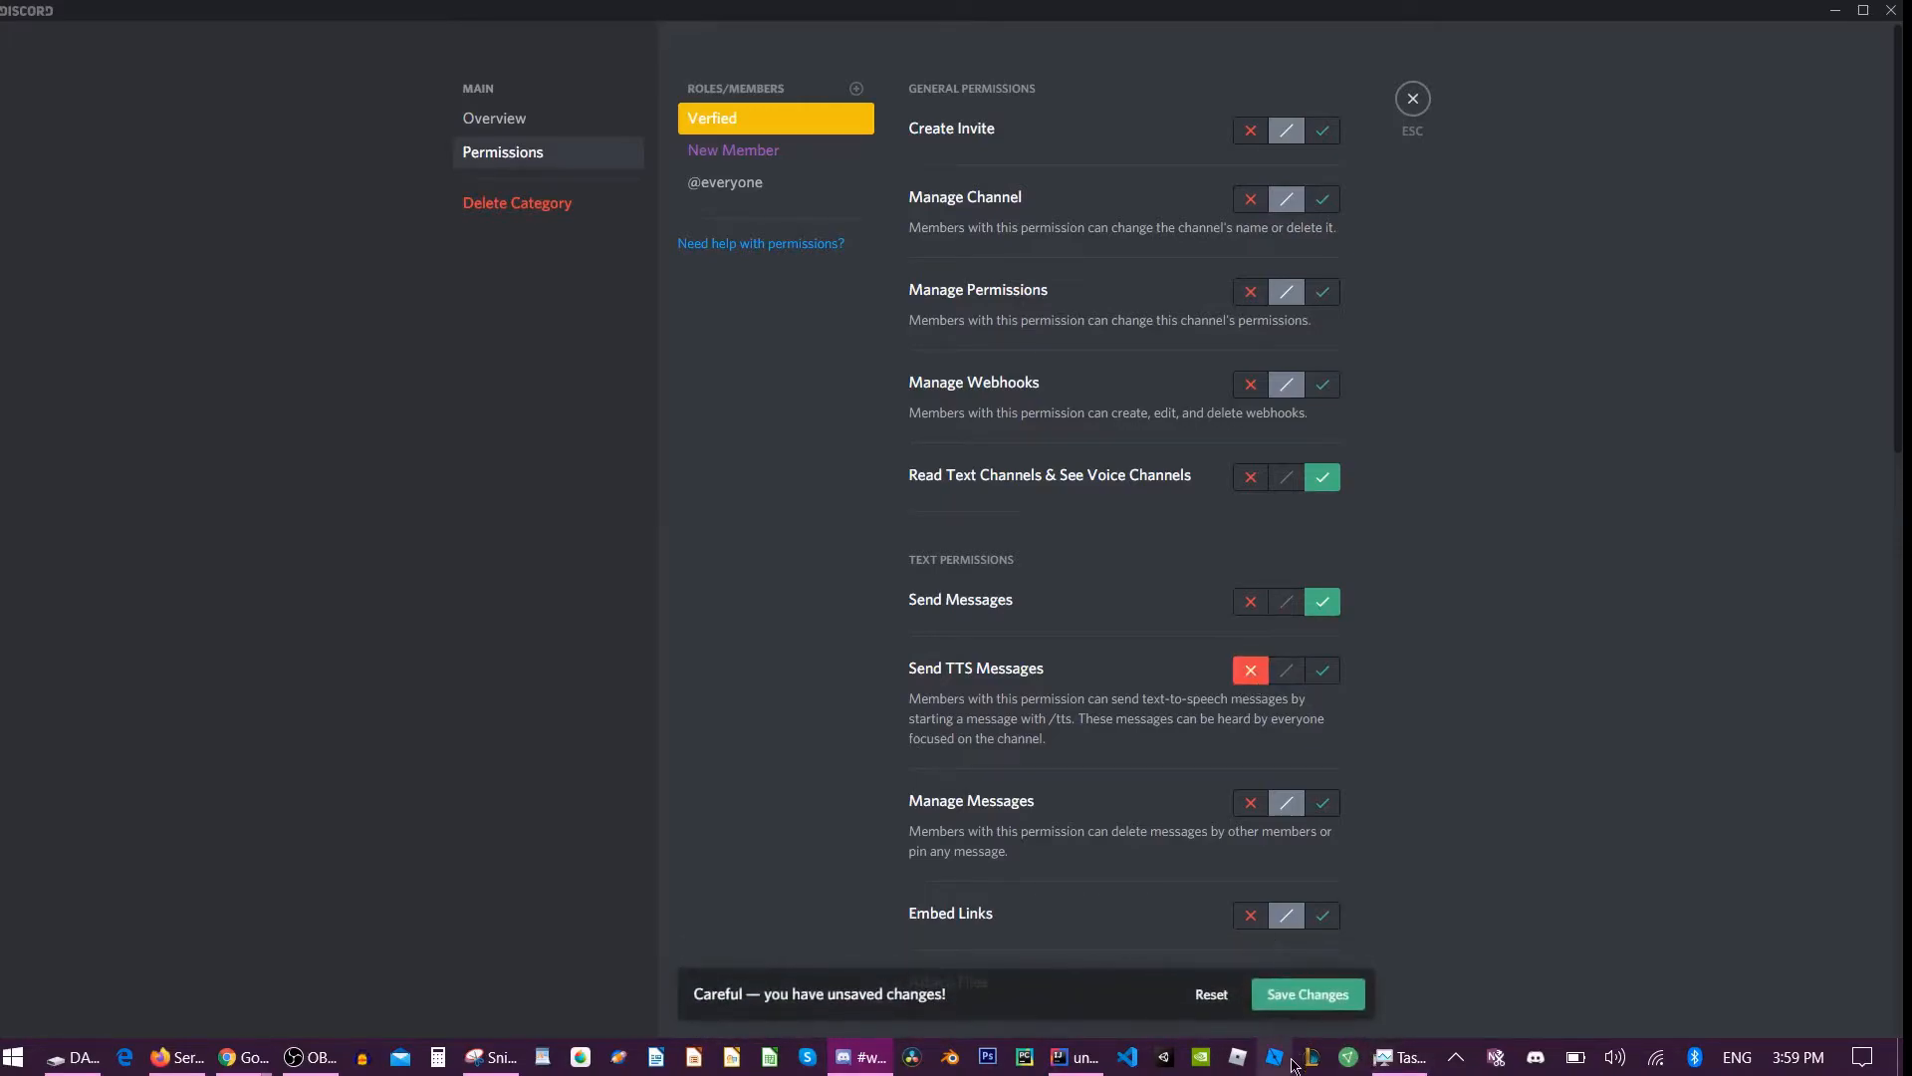
{"action": "left_click", "coordinate": [1279, 1001]}
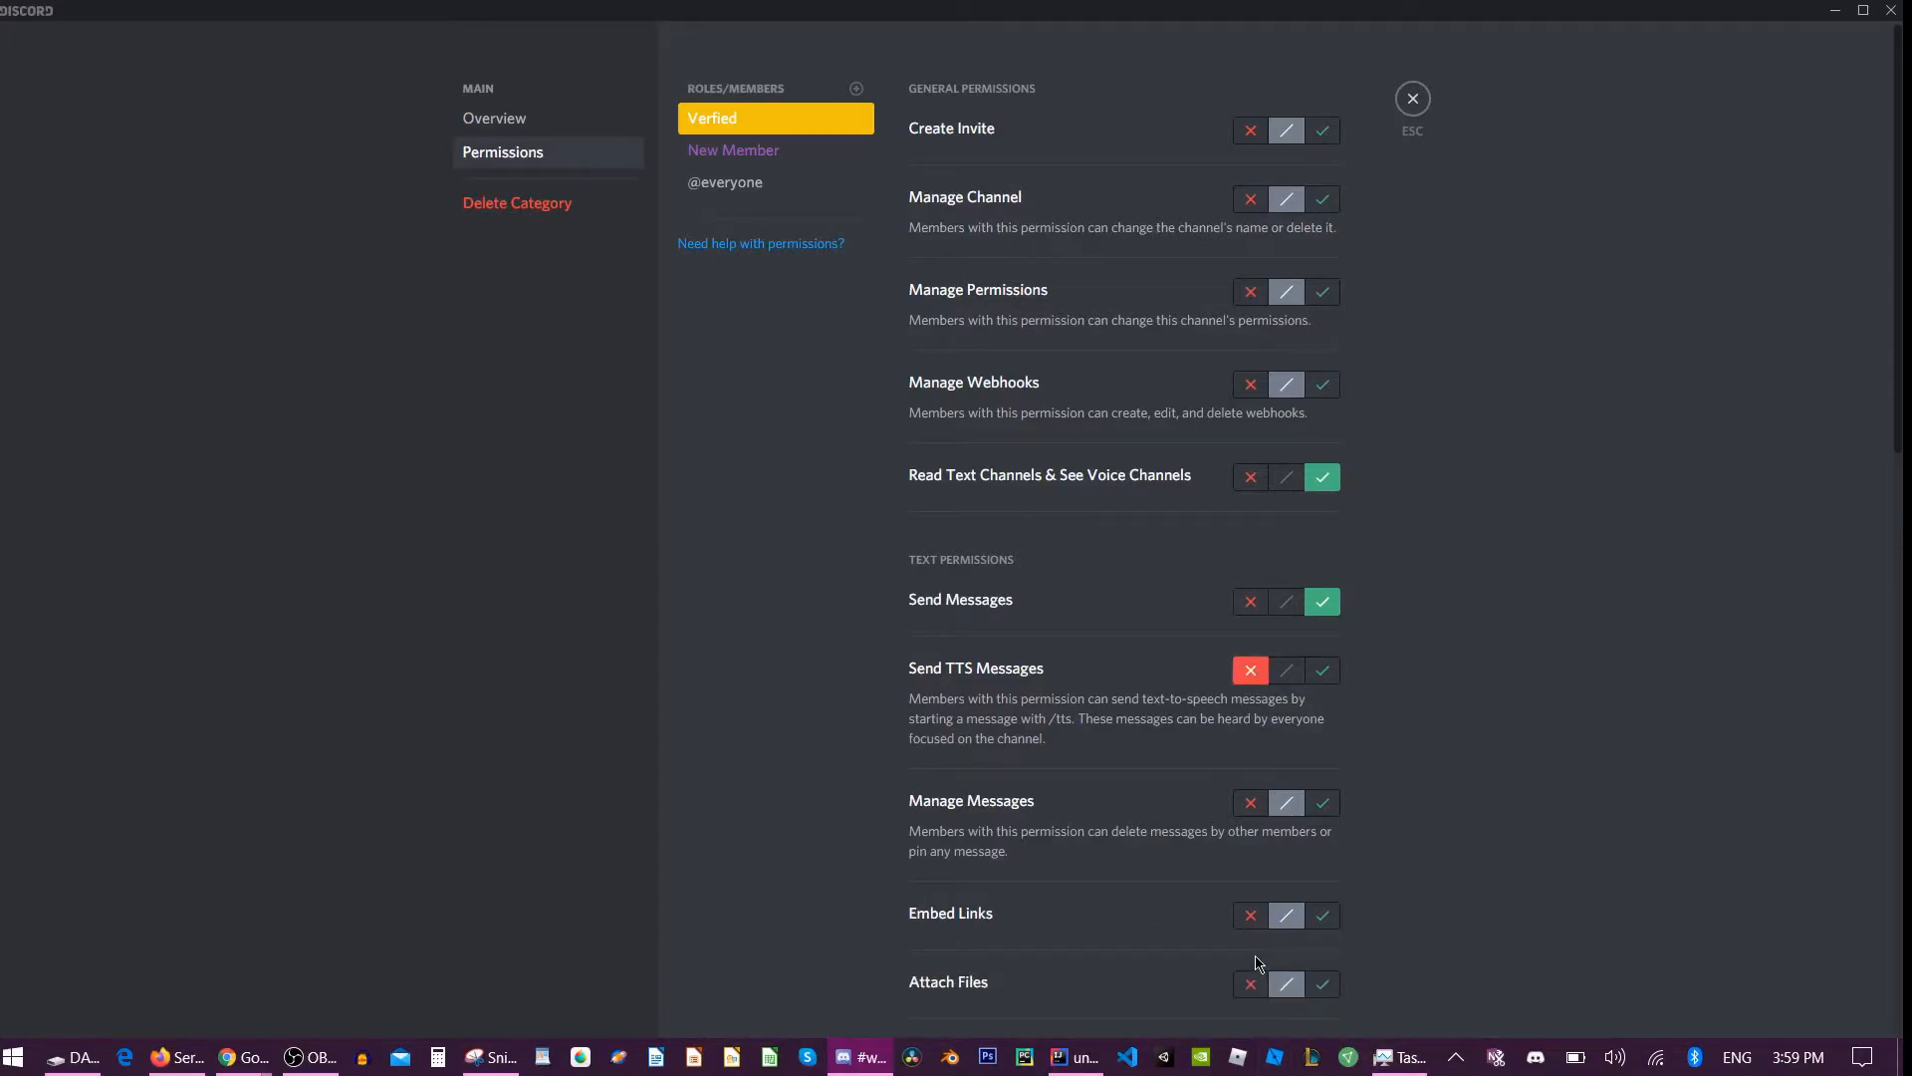
- Add the Moderator role to the Main category and allow Read Text Channels & See Voice Channels, Send Messages, and Send TTS Messages
{"action": "scroll", "coordinate": [1180, 927], "scroll_direction": "down", "scroll_amount": 3}
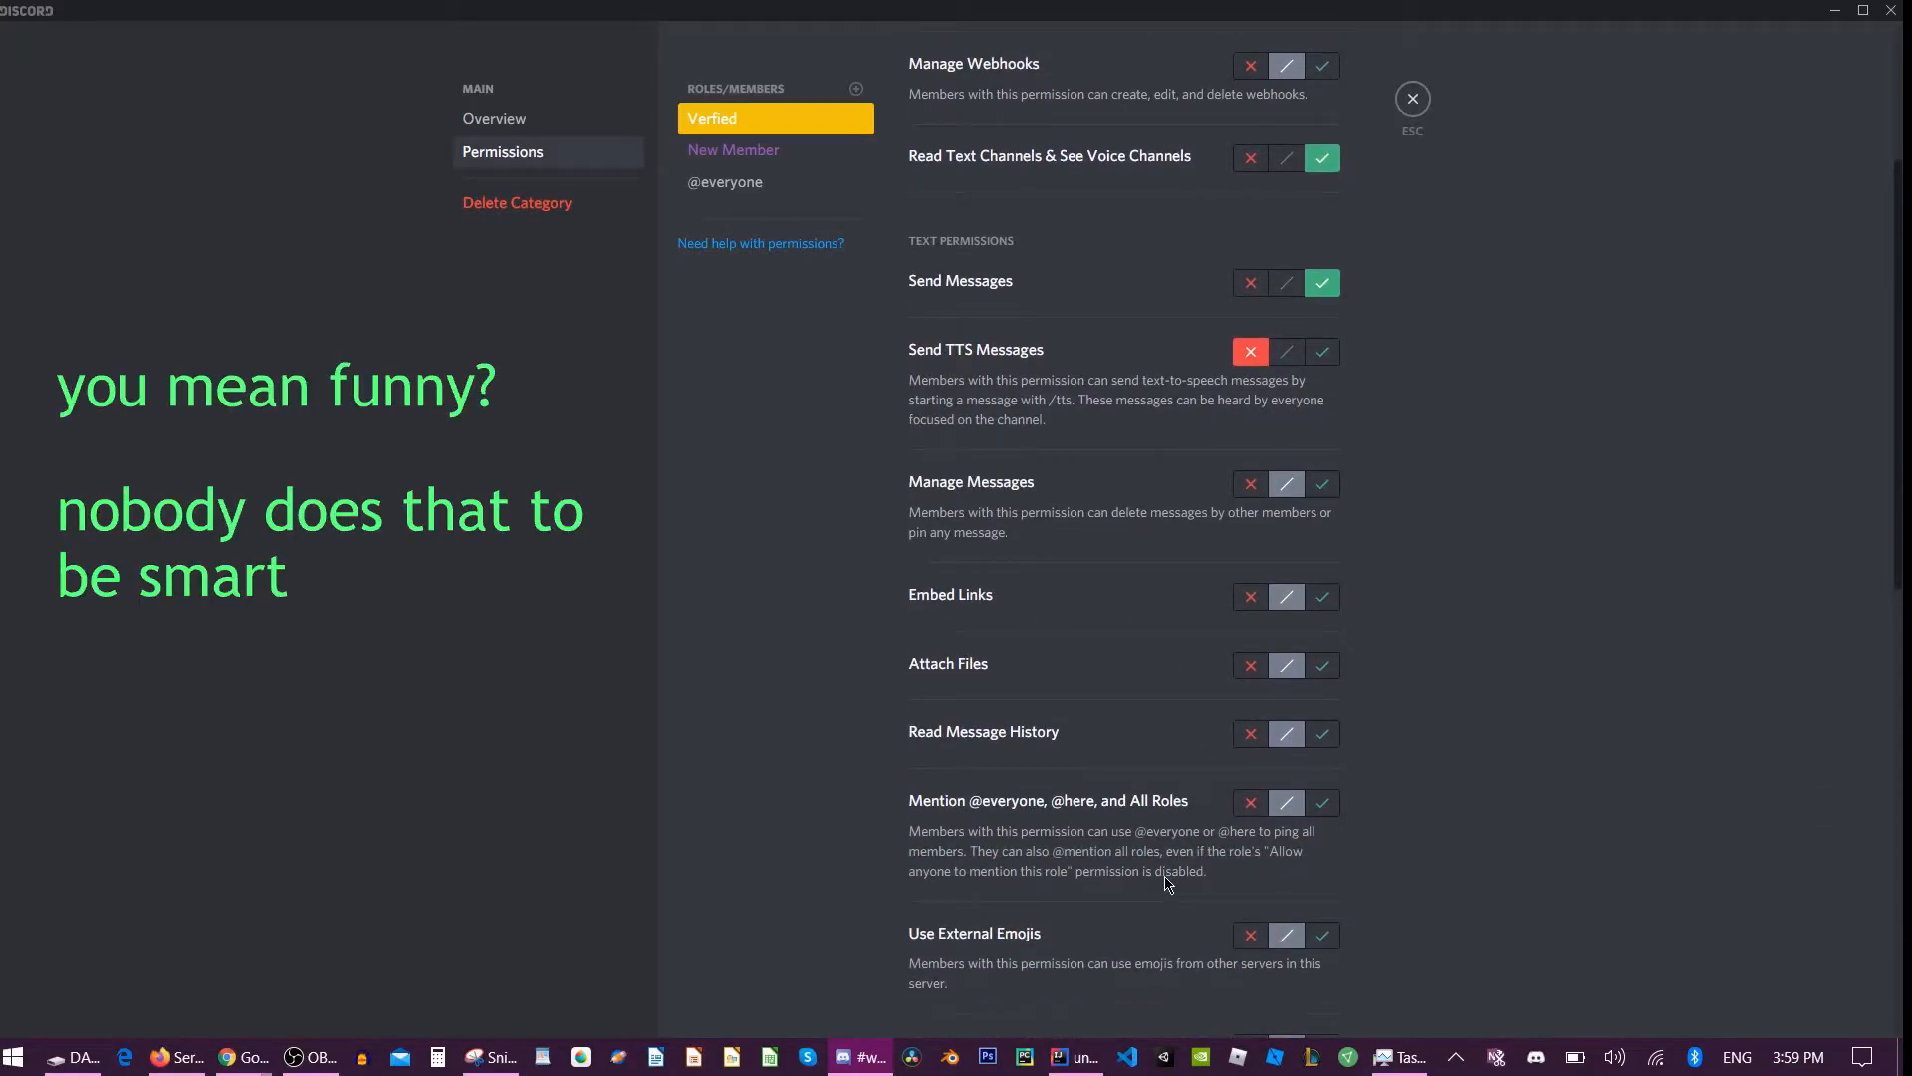
{"action": "scroll", "coordinate": [1142, 623], "scroll_direction": "down", "scroll_amount": 1}
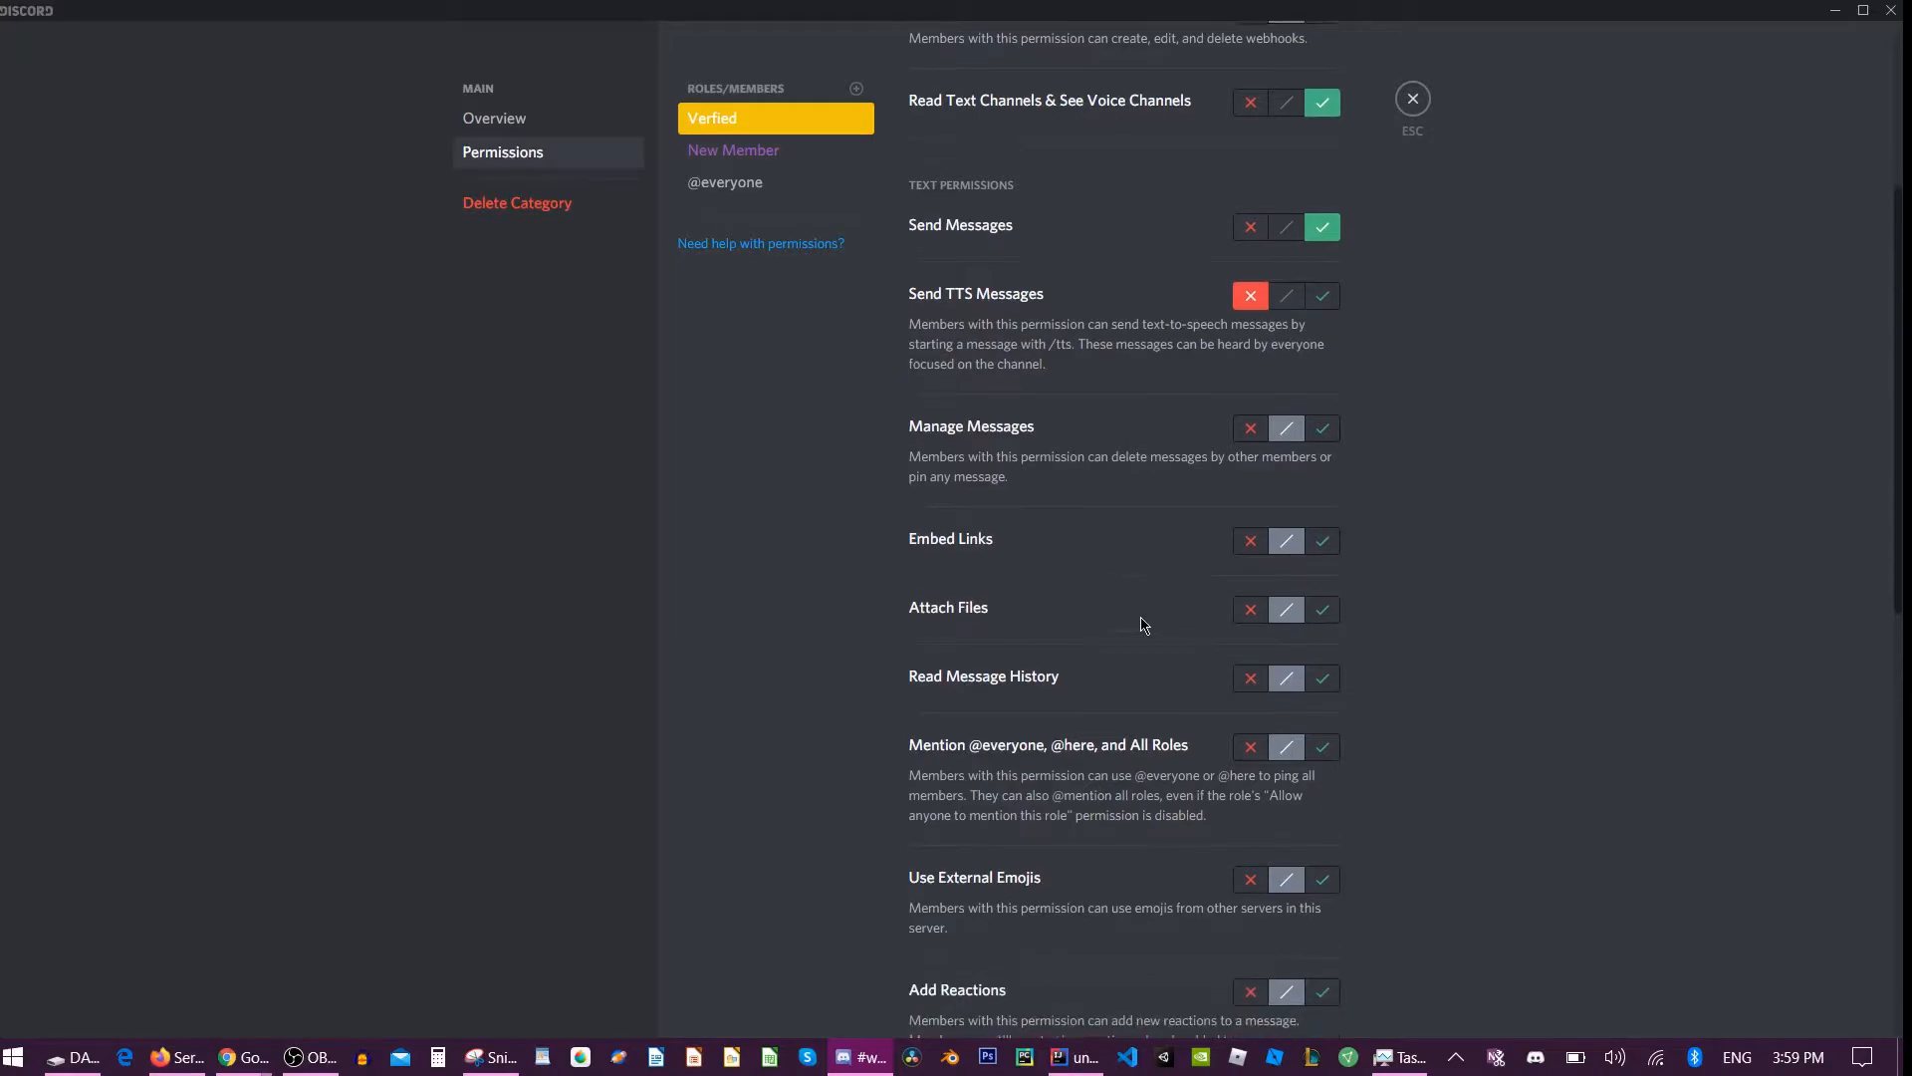
{"action": "scroll", "coordinate": [1141, 623], "scroll_direction": "up", "scroll_amount": 4}
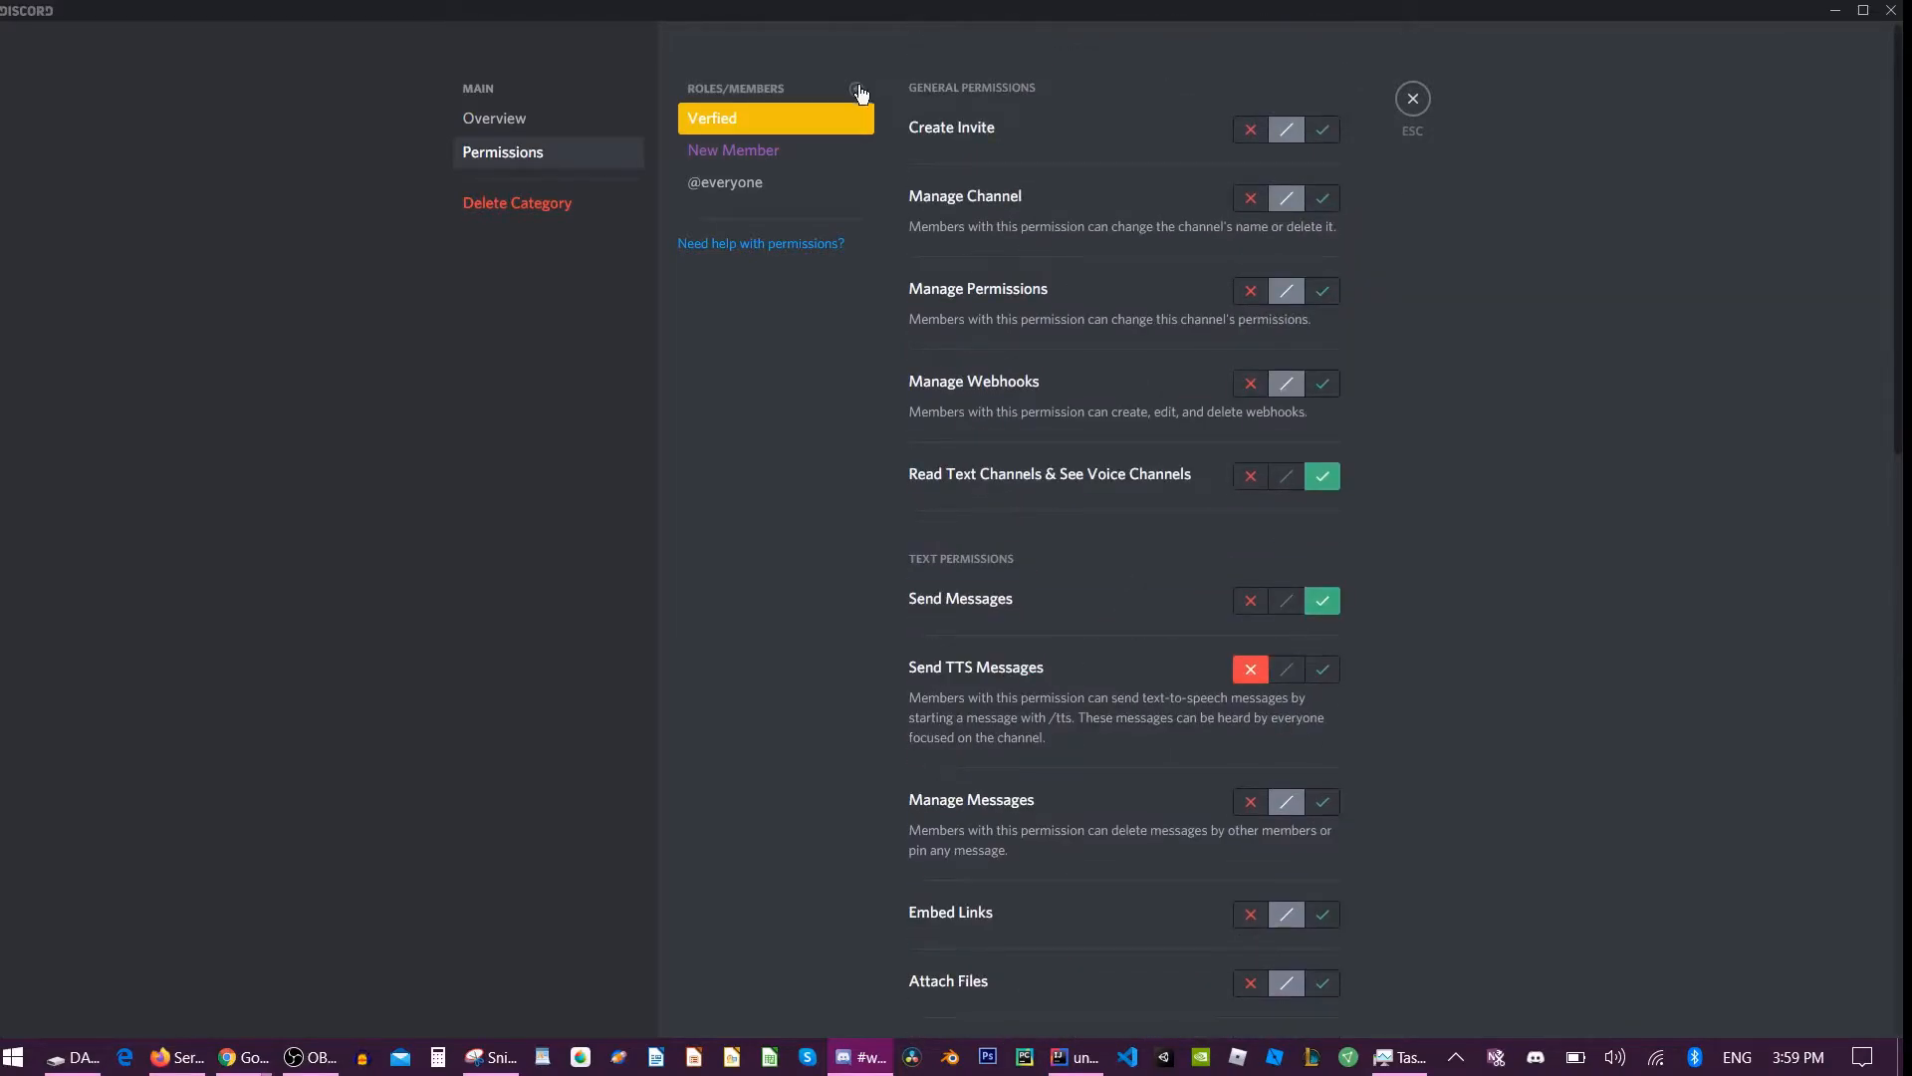
{"action": "left_click", "coordinate": [858, 92]}
{"action": "left_click", "coordinate": [733, 273]}
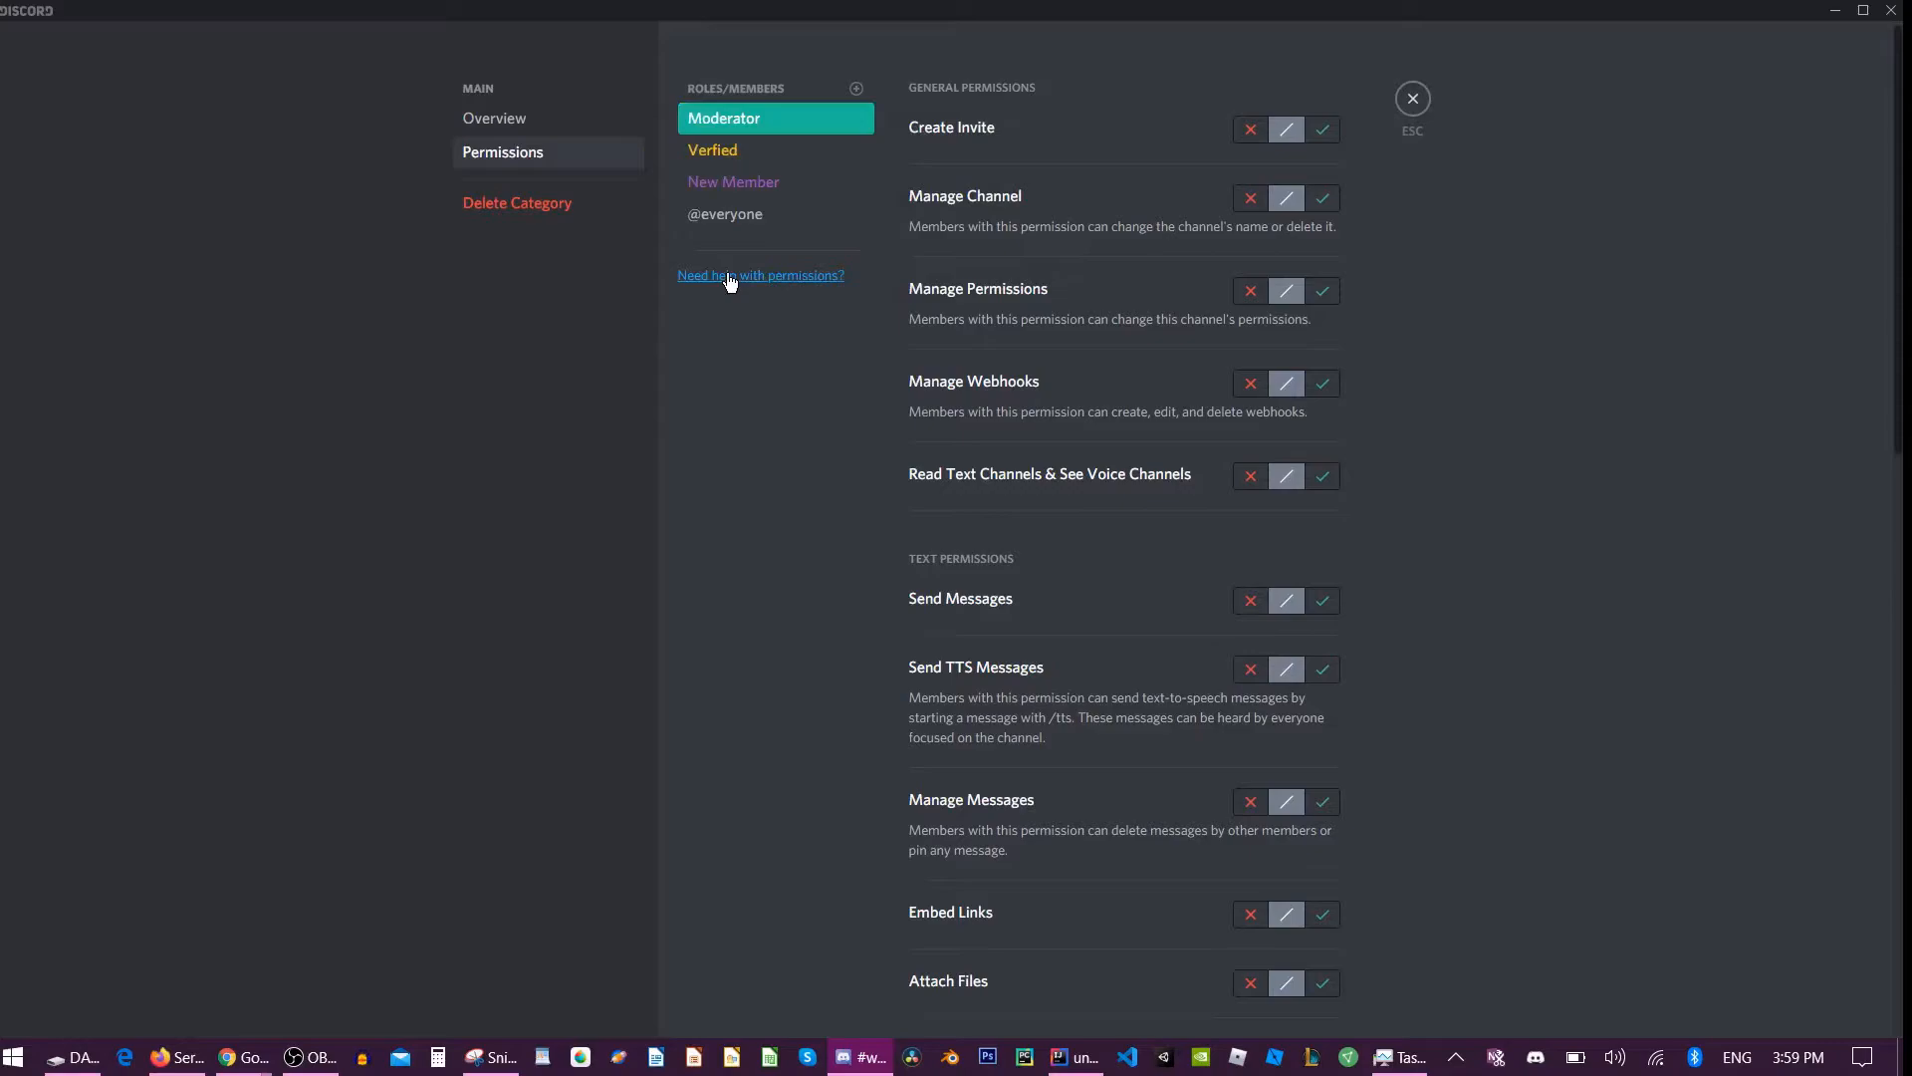
{"action": "left_click", "coordinate": [1313, 488]}
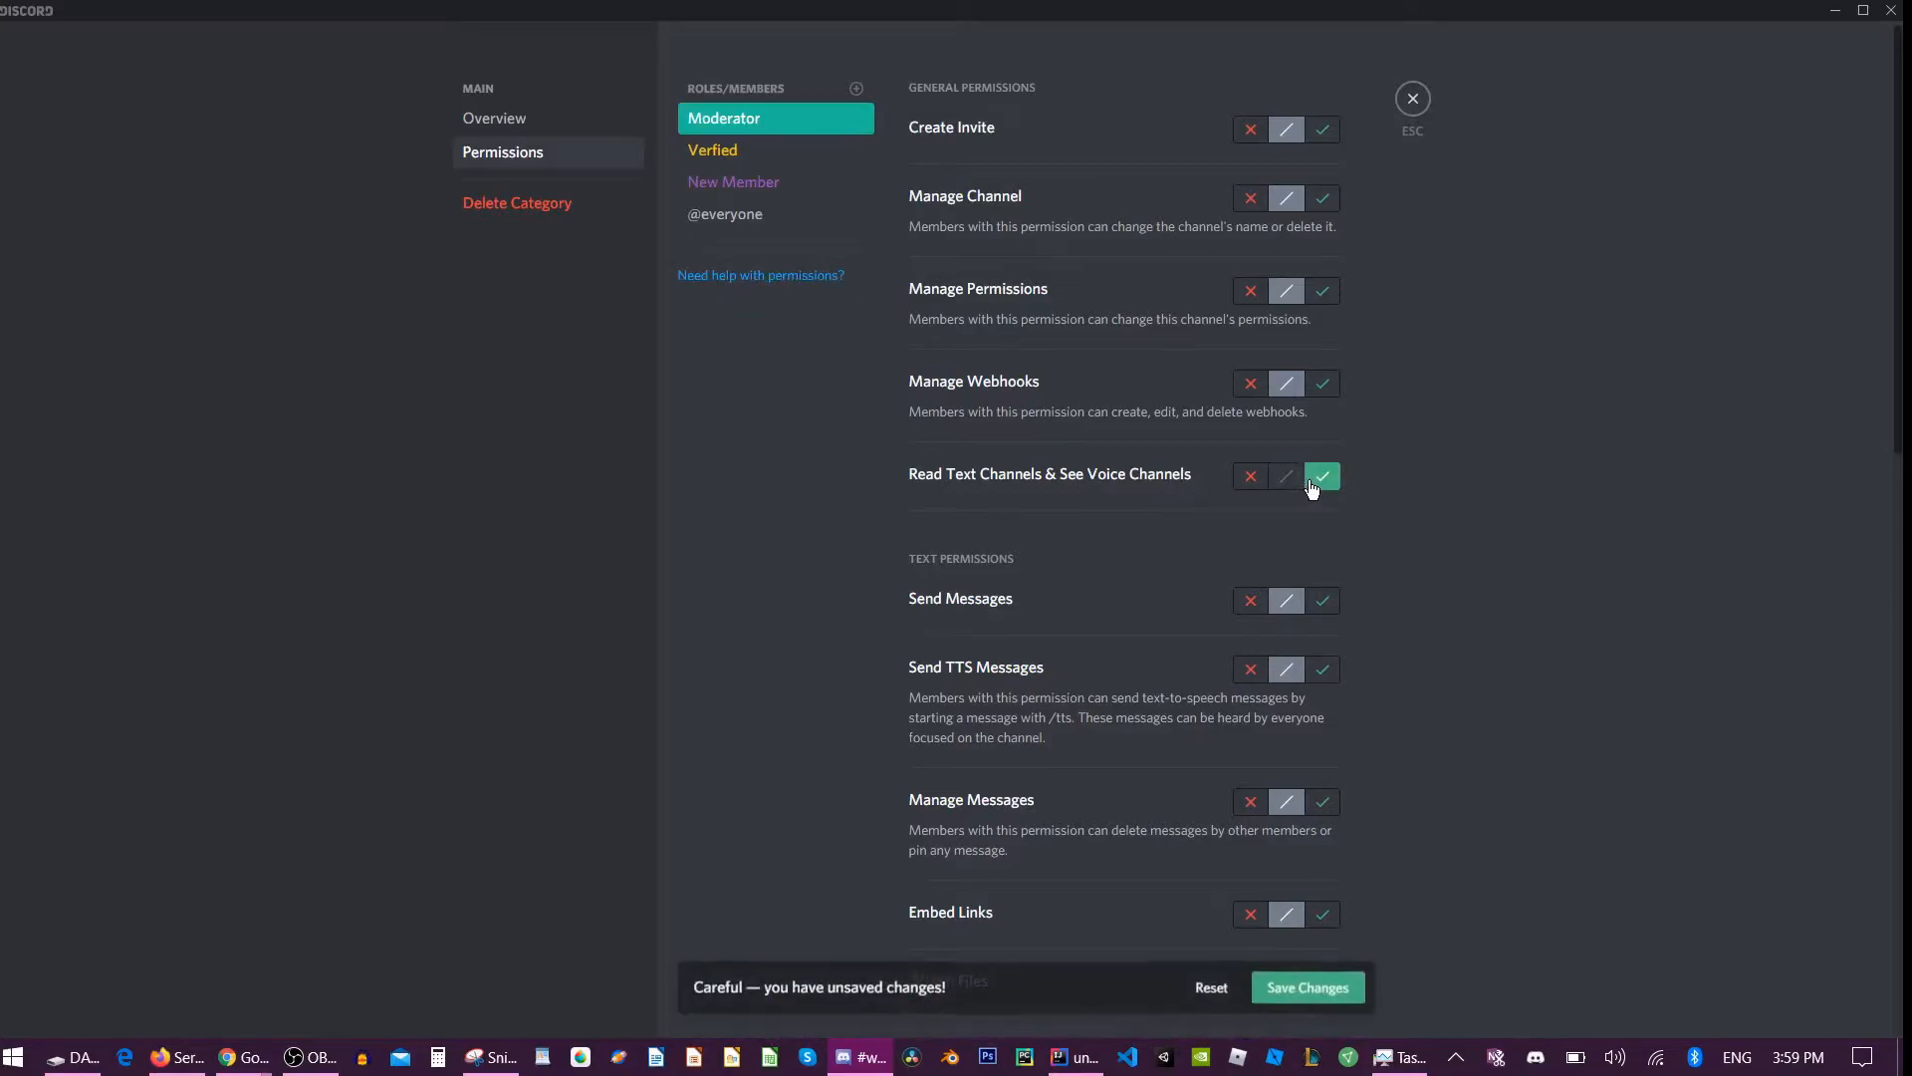
{"action": "left_click", "coordinate": [1328, 600]}
{"action": "left_click", "coordinate": [1324, 669]}
{"action": "scroll", "coordinate": [1324, 670], "scroll_direction": "down", "scroll_amount": 2}
{"action": "left_click", "coordinate": [1324, 628]}
{"action": "left_click", "coordinate": [1322, 793]}
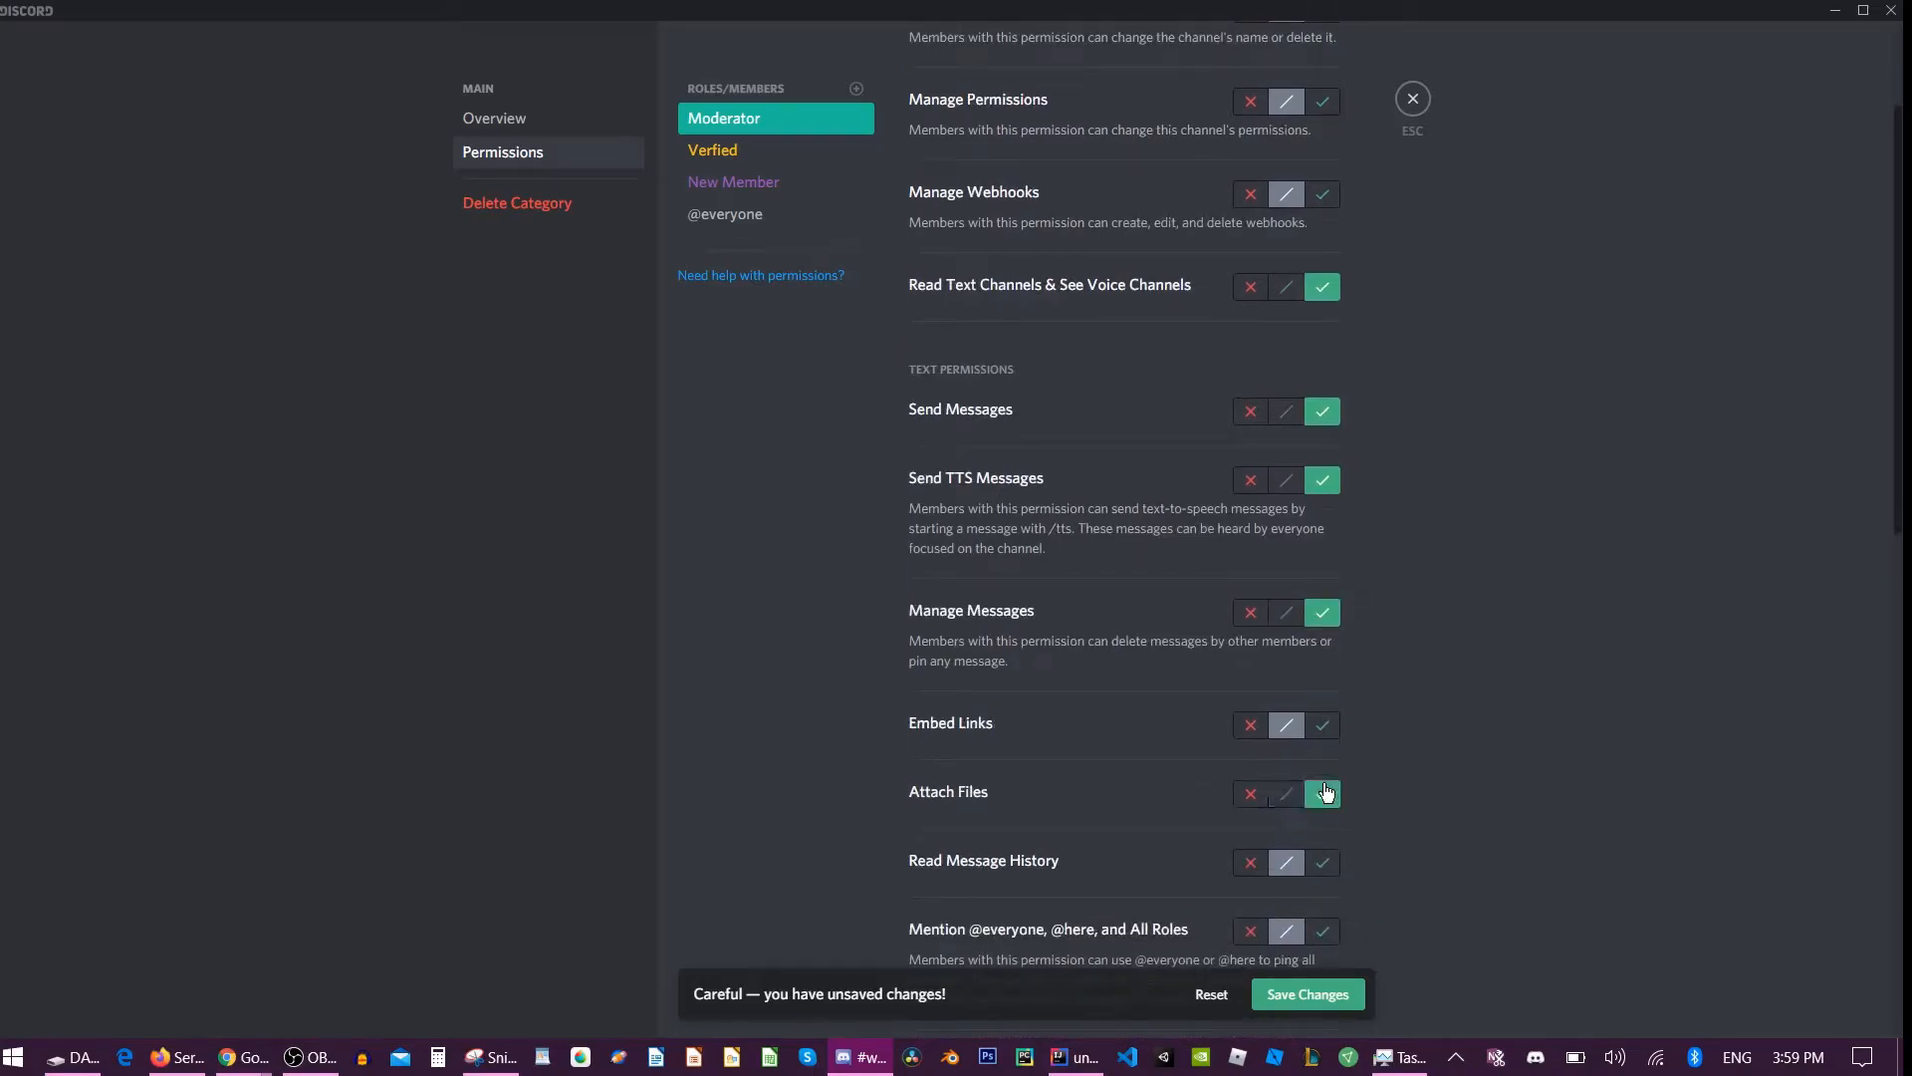
{"action": "left_click", "coordinate": [1322, 726]}
{"action": "left_click", "coordinate": [1308, 994]}
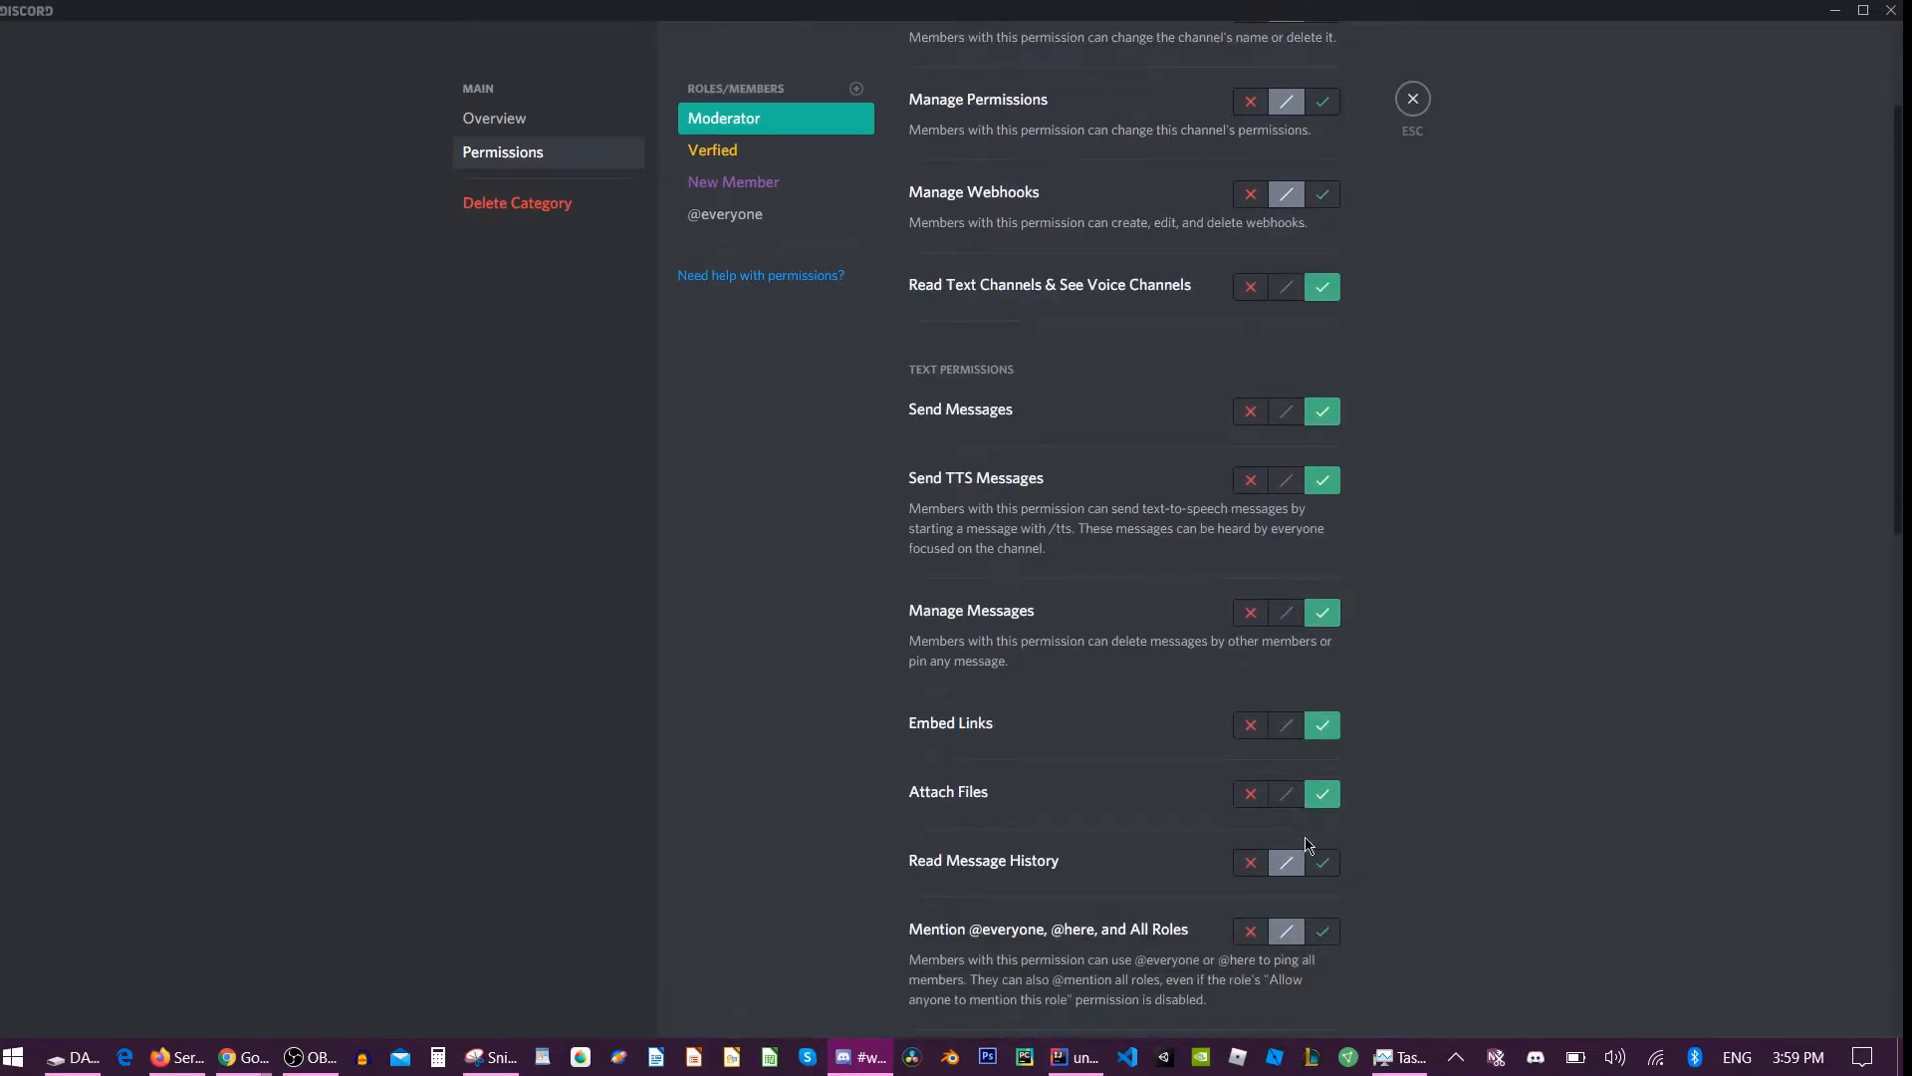
{"action": "left_click", "coordinate": [1322, 929]}
{"action": "left_click", "coordinate": [1324, 1005]}
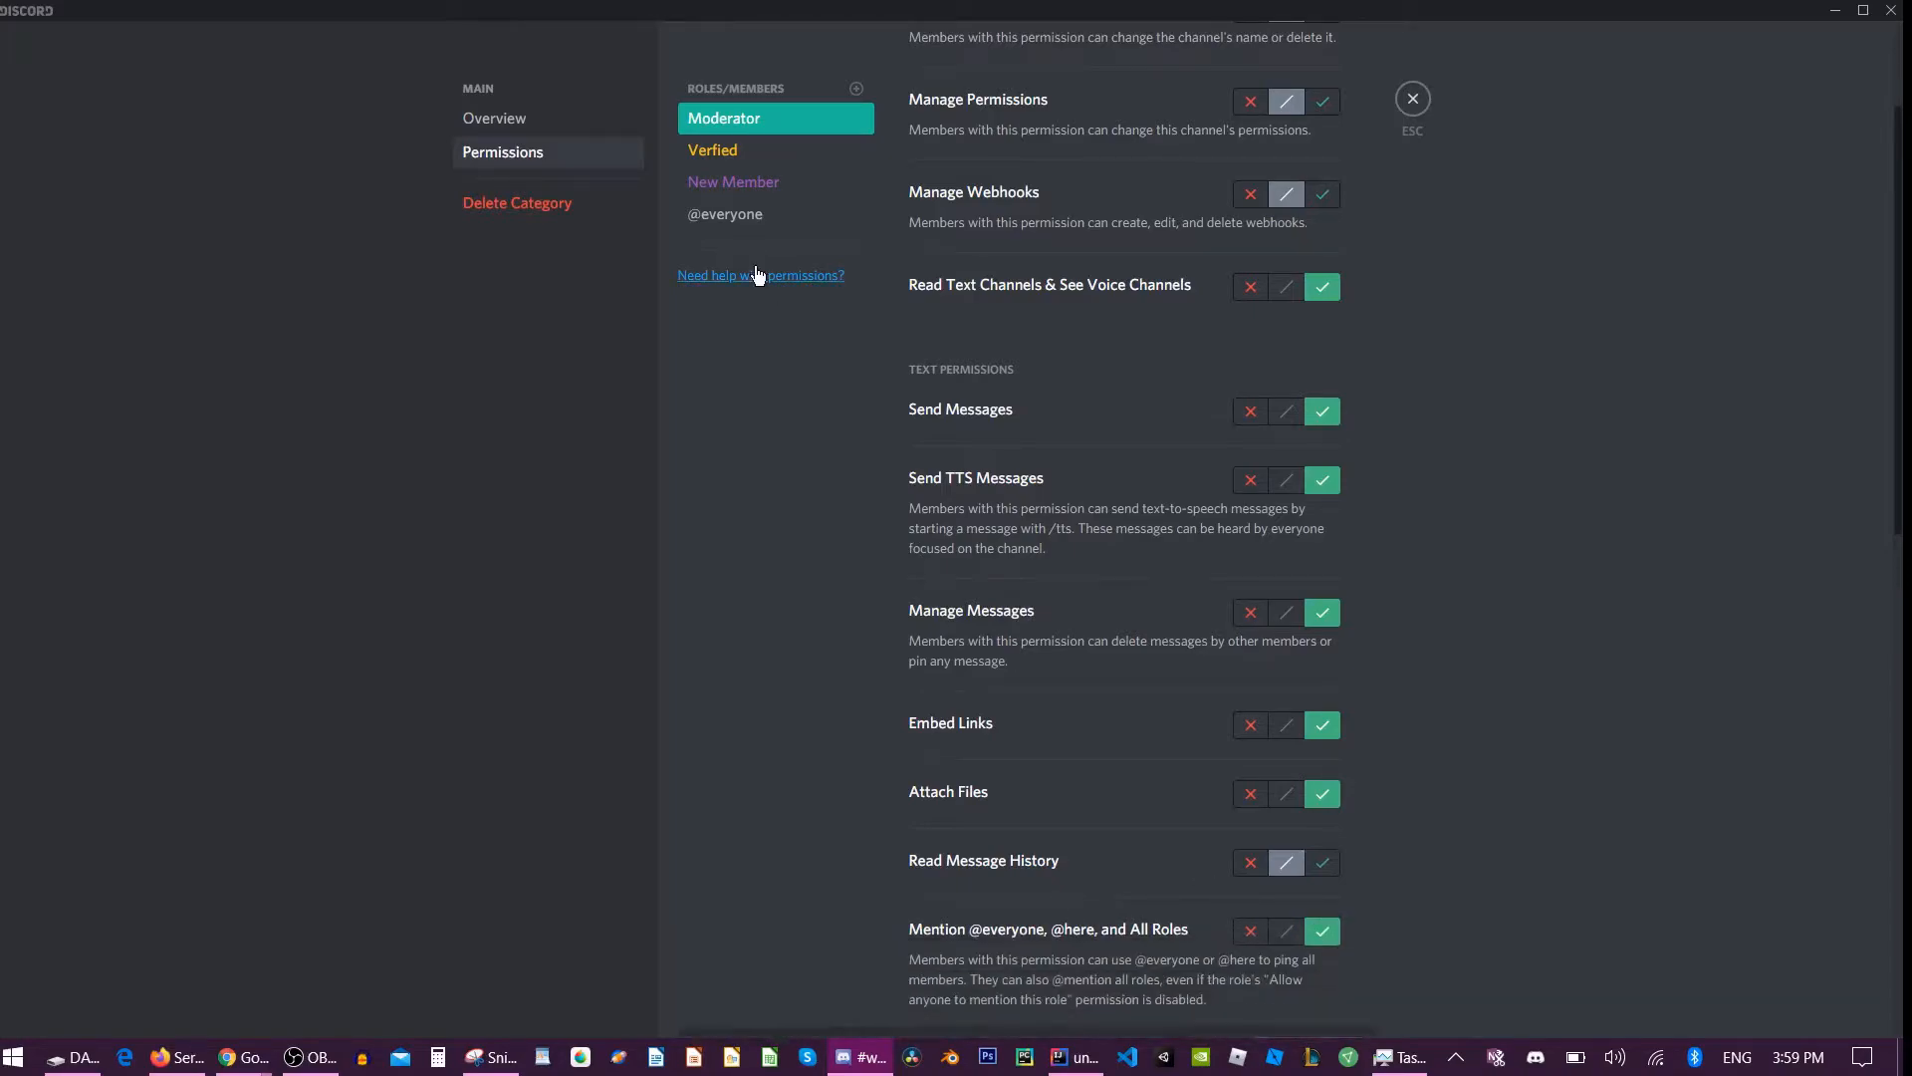
{"action": "left_click", "coordinate": [703, 159]}
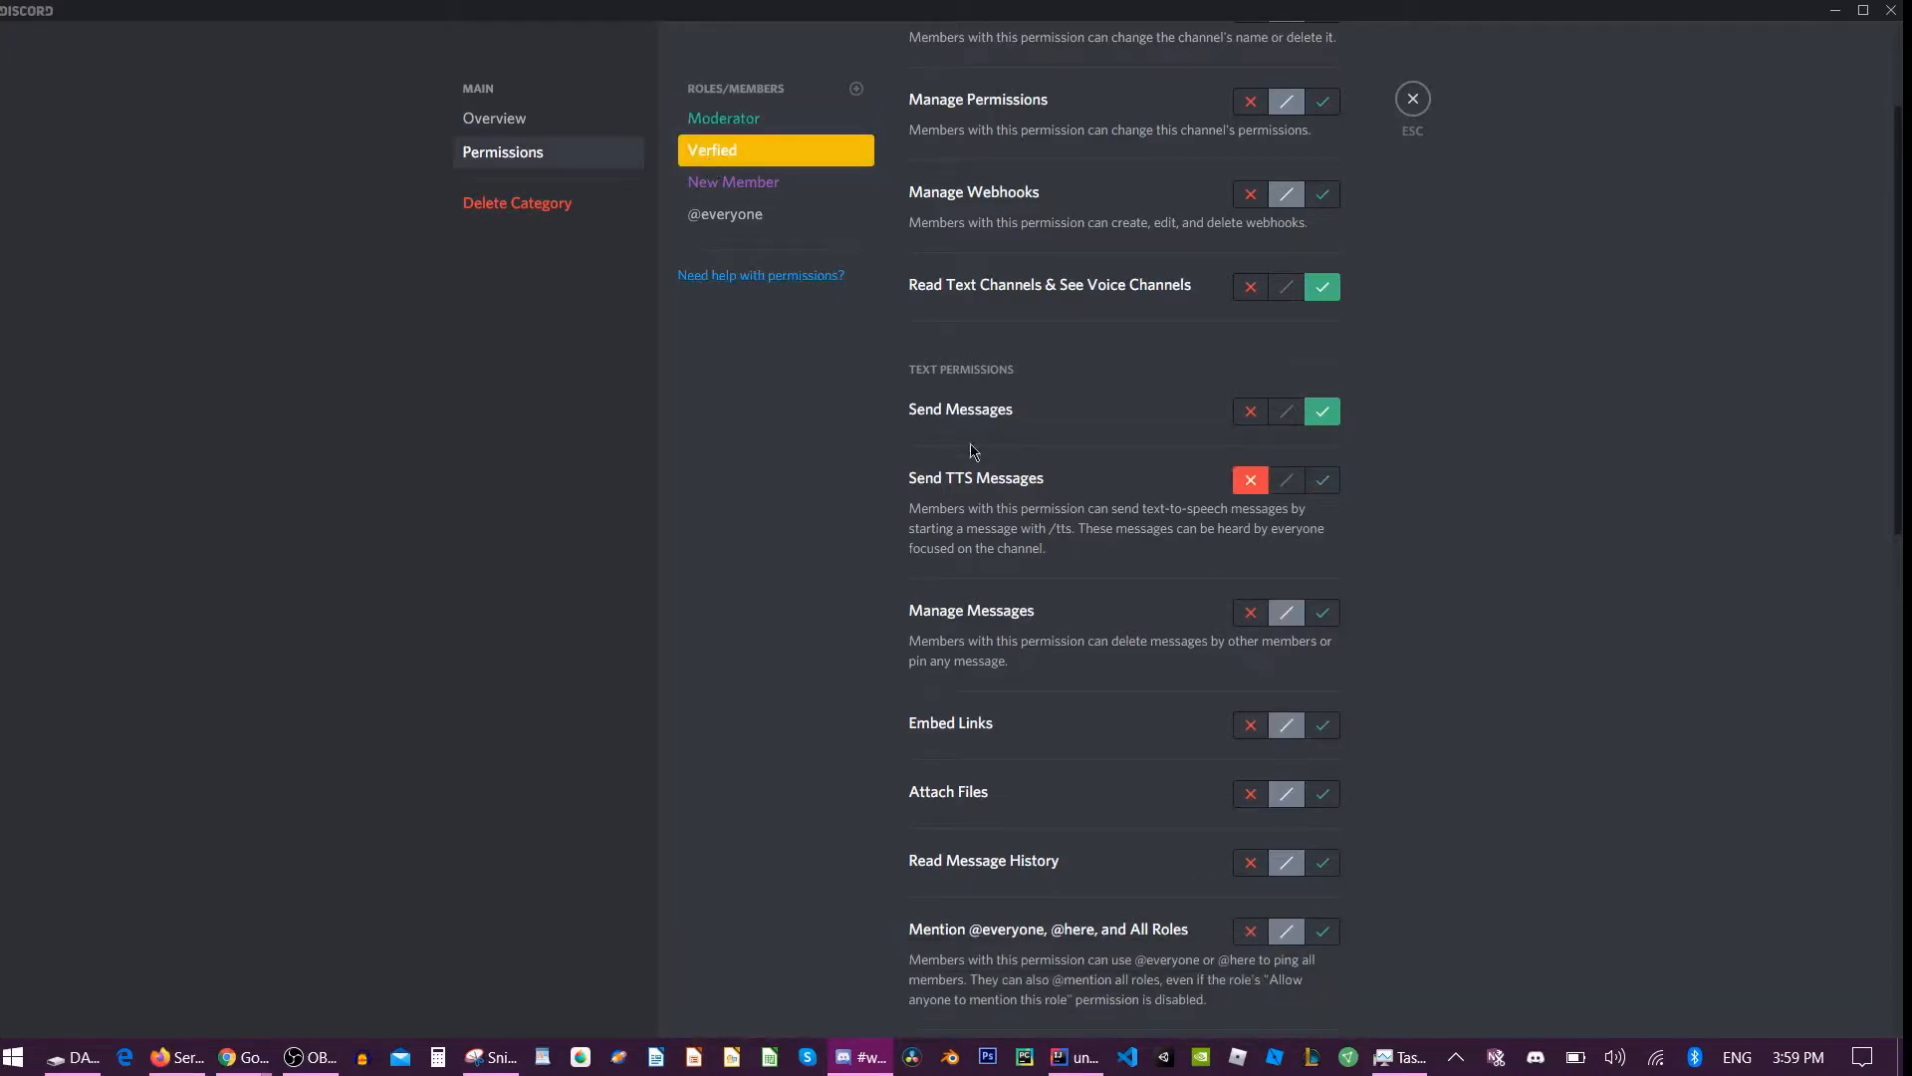
{"action": "left_click", "coordinate": [1251, 930]}
{"action": "left_click", "coordinate": [1290, 986]}
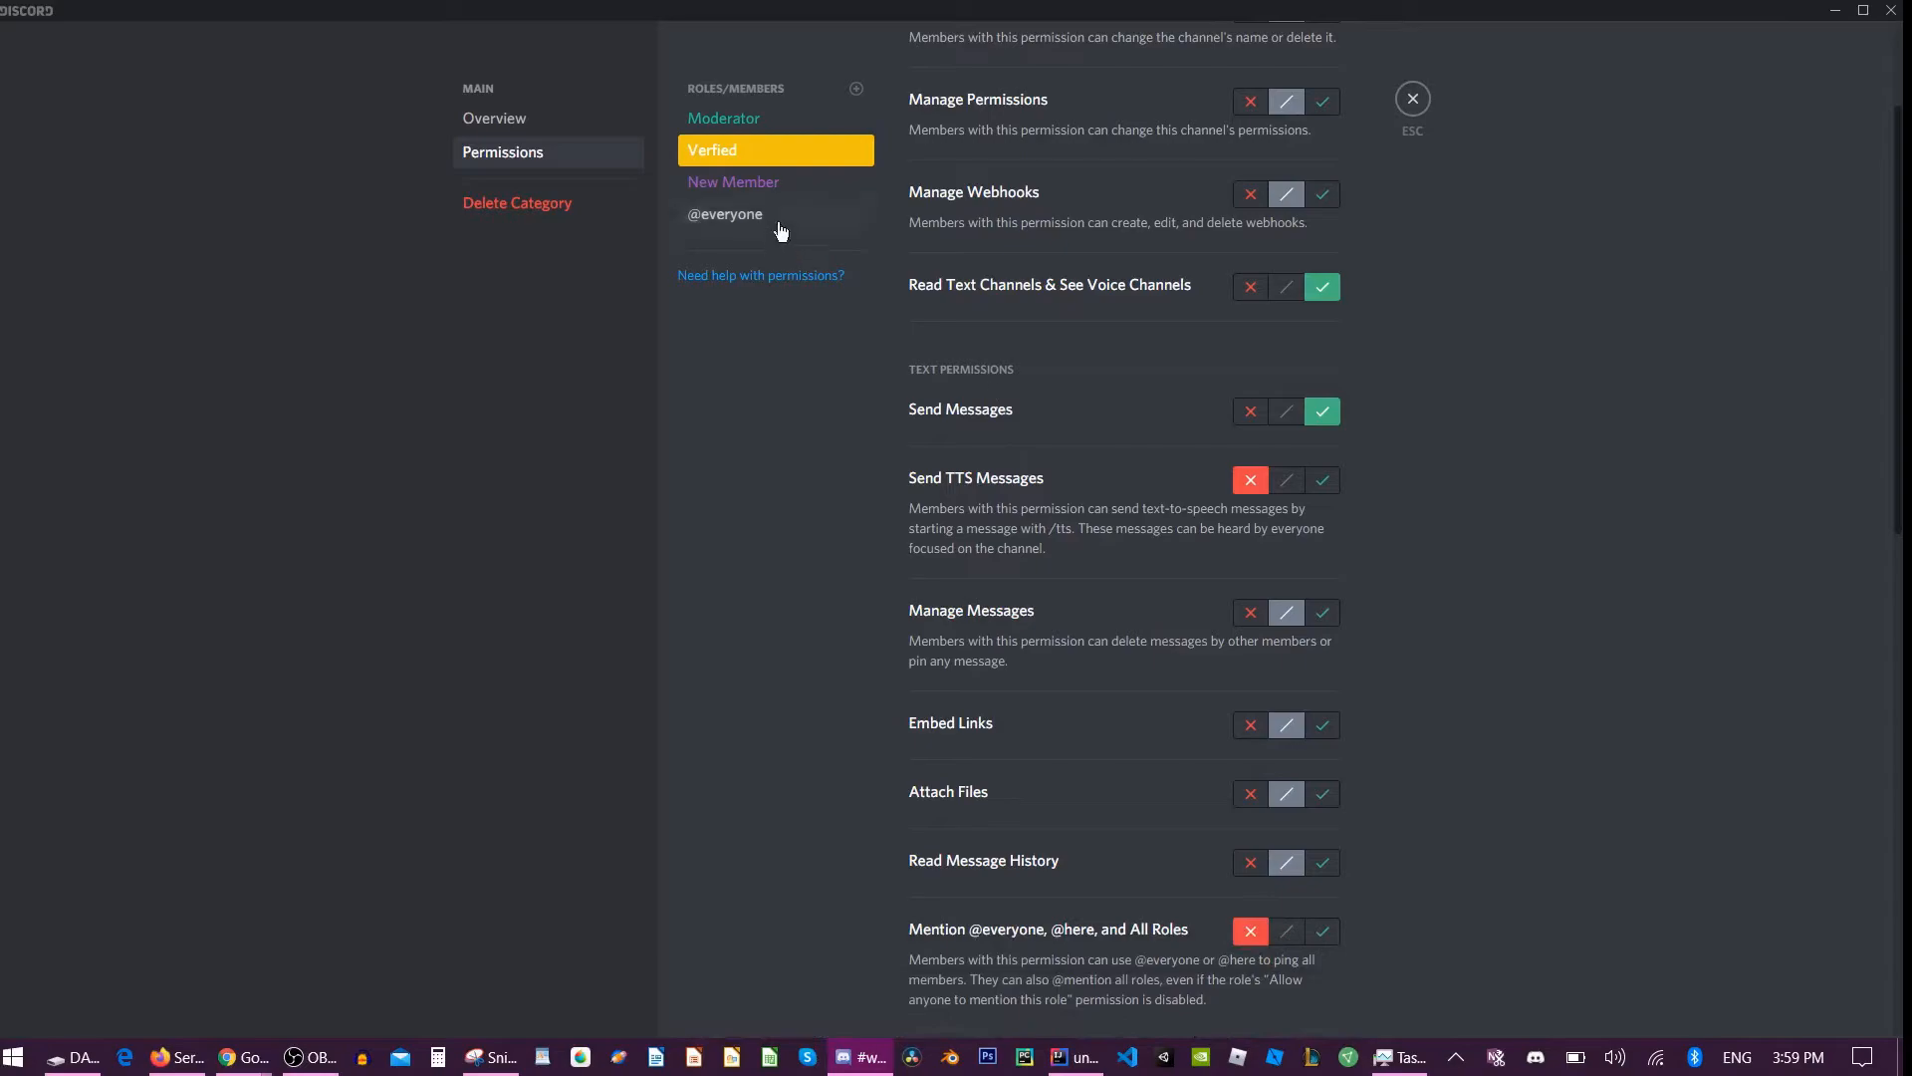
{"action": "left_click", "coordinate": [773, 185]}
{"action": "left_click", "coordinate": [1251, 930]}
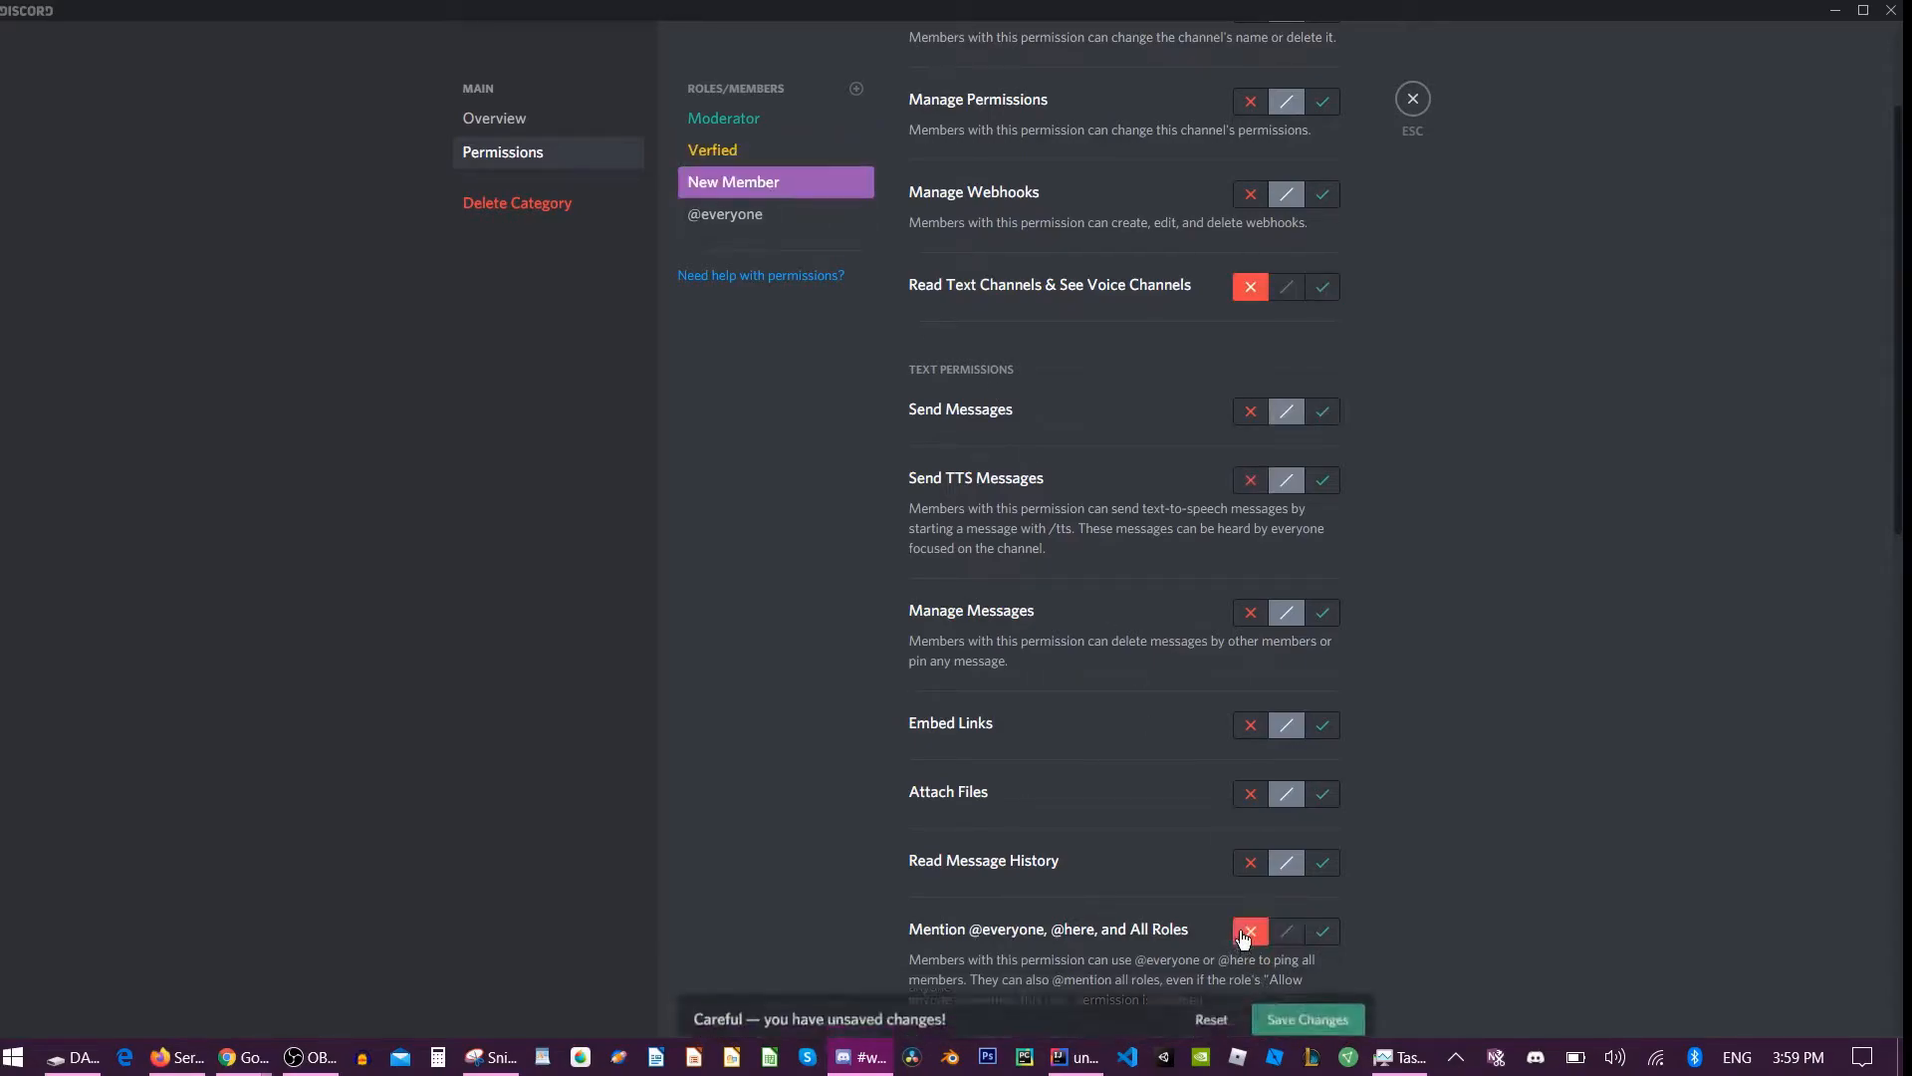
{"action": "left_click", "coordinate": [1308, 1010]}
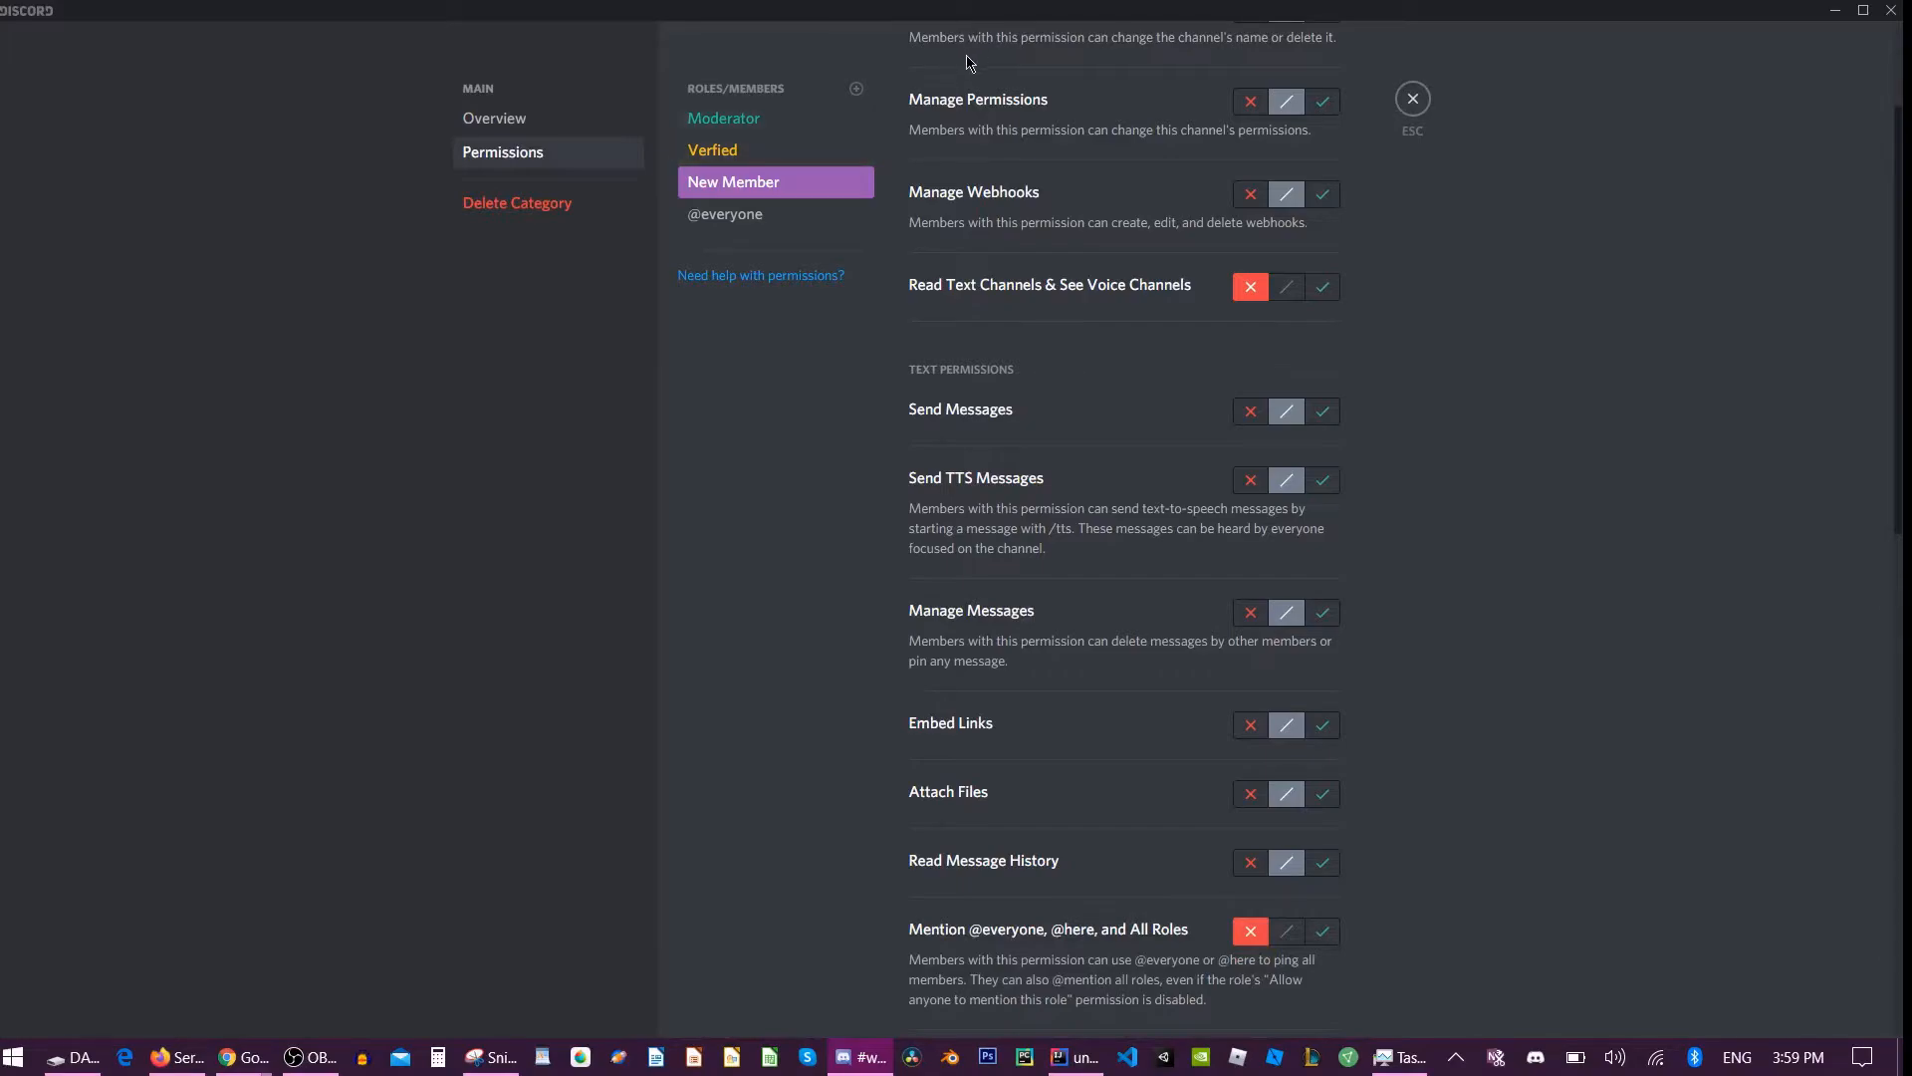
{"action": "left_click", "coordinate": [493, 124]}
{"action": "left_click", "coordinate": [493, 149]}
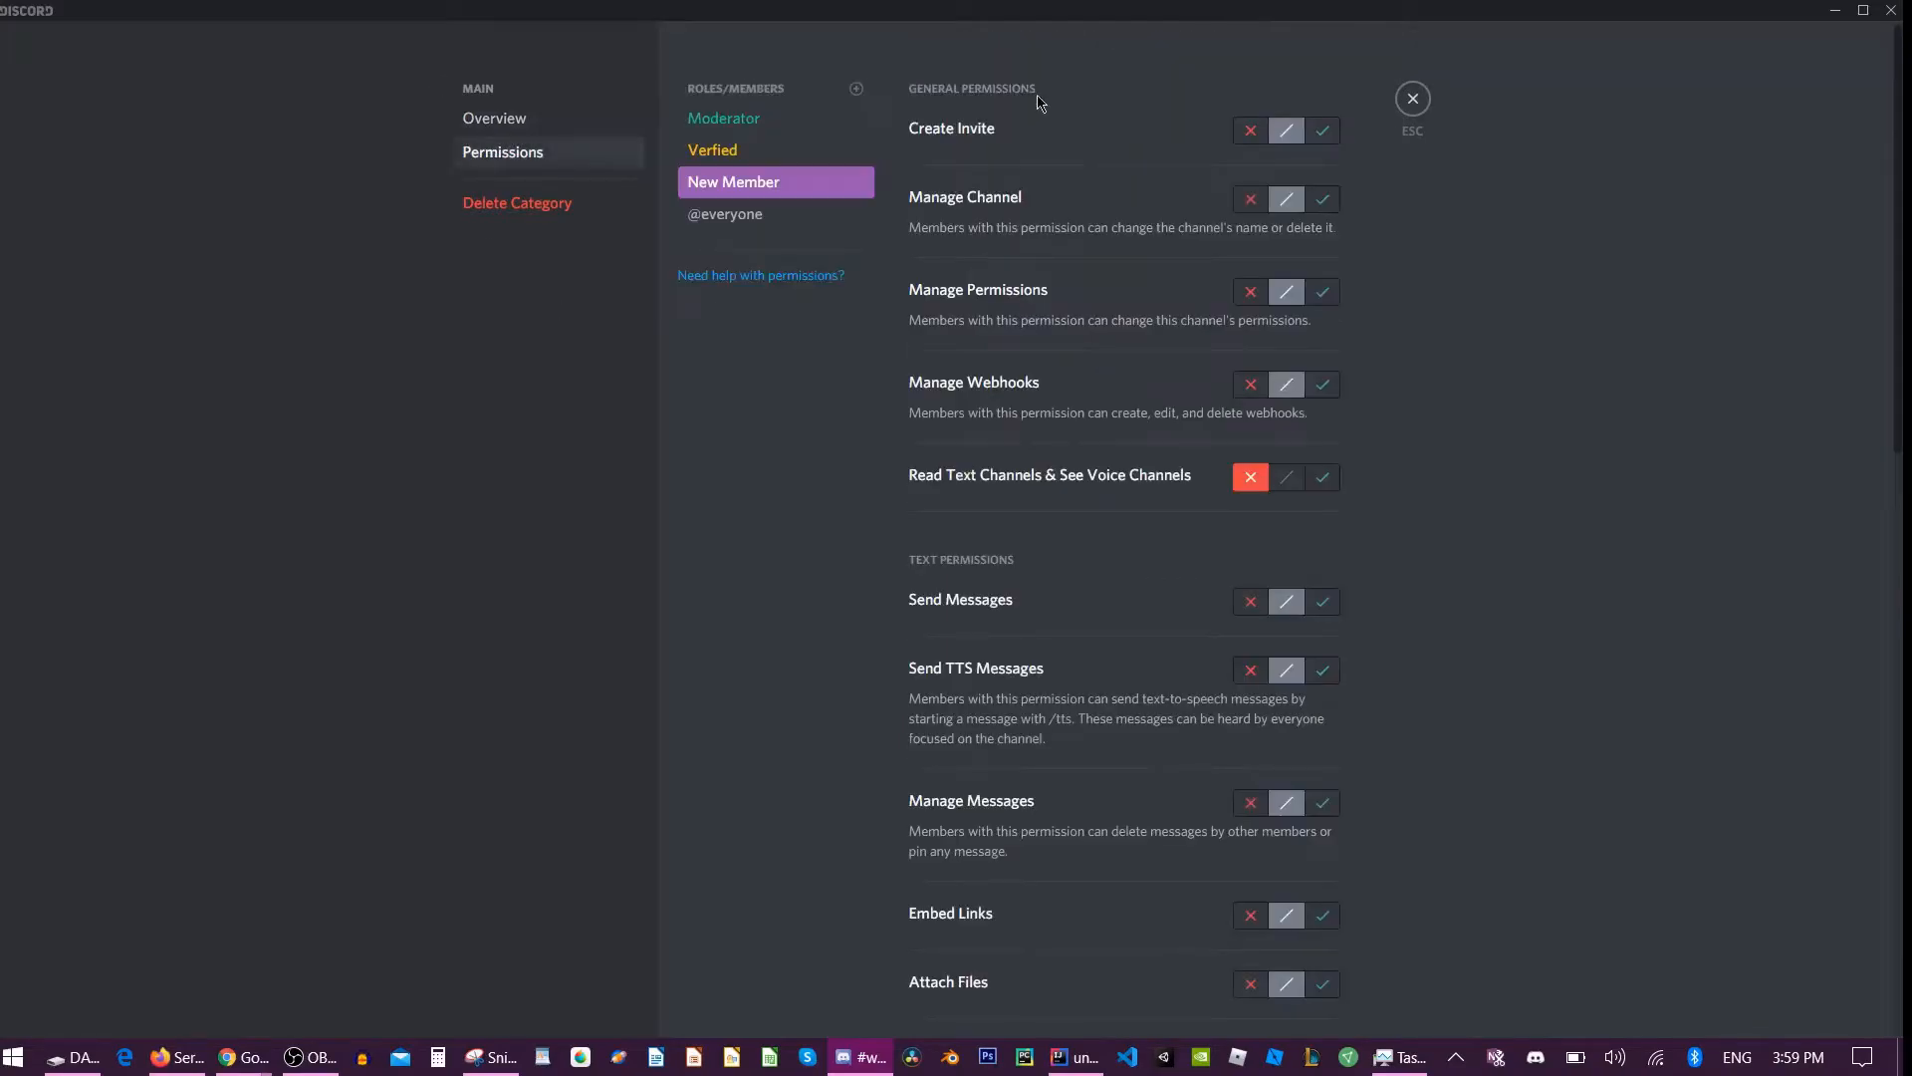
{"action": "left_click", "coordinate": [1411, 103]}
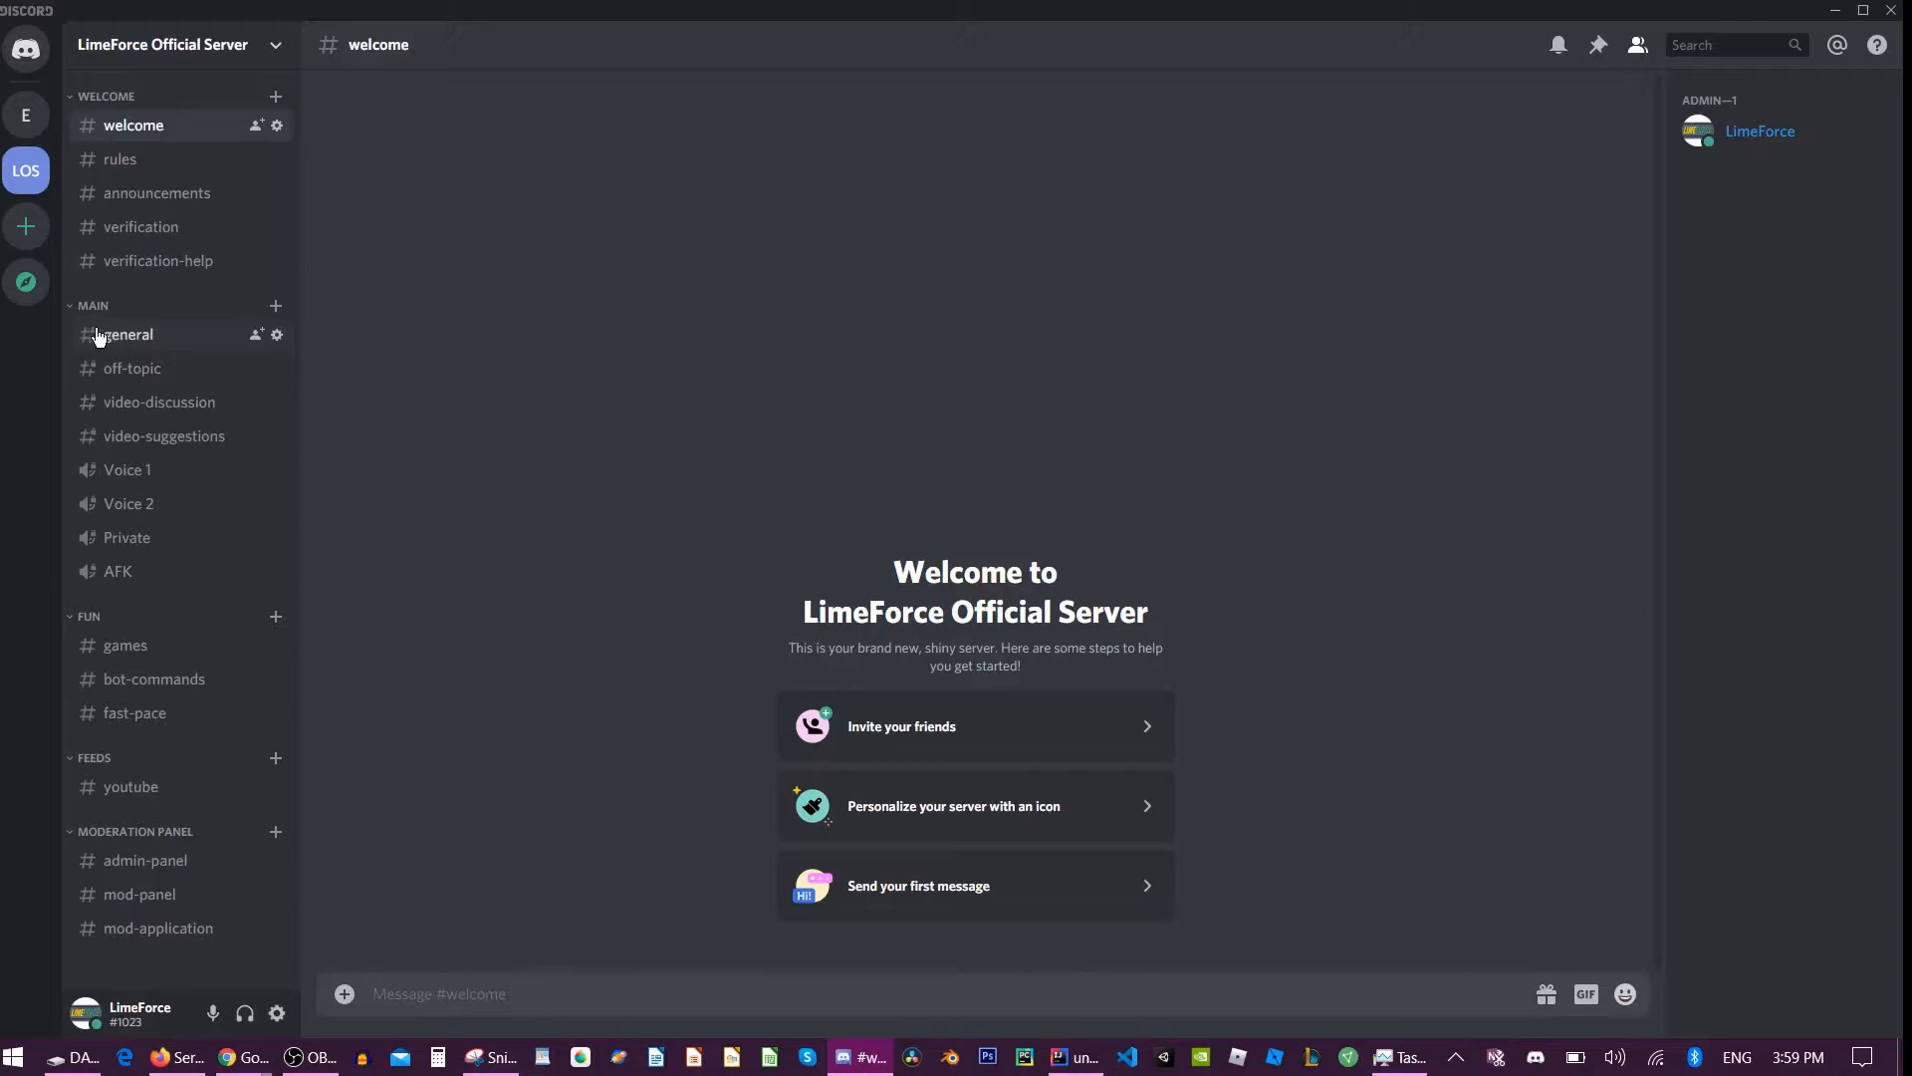
{"action": "right_click", "coordinate": [169, 760]}
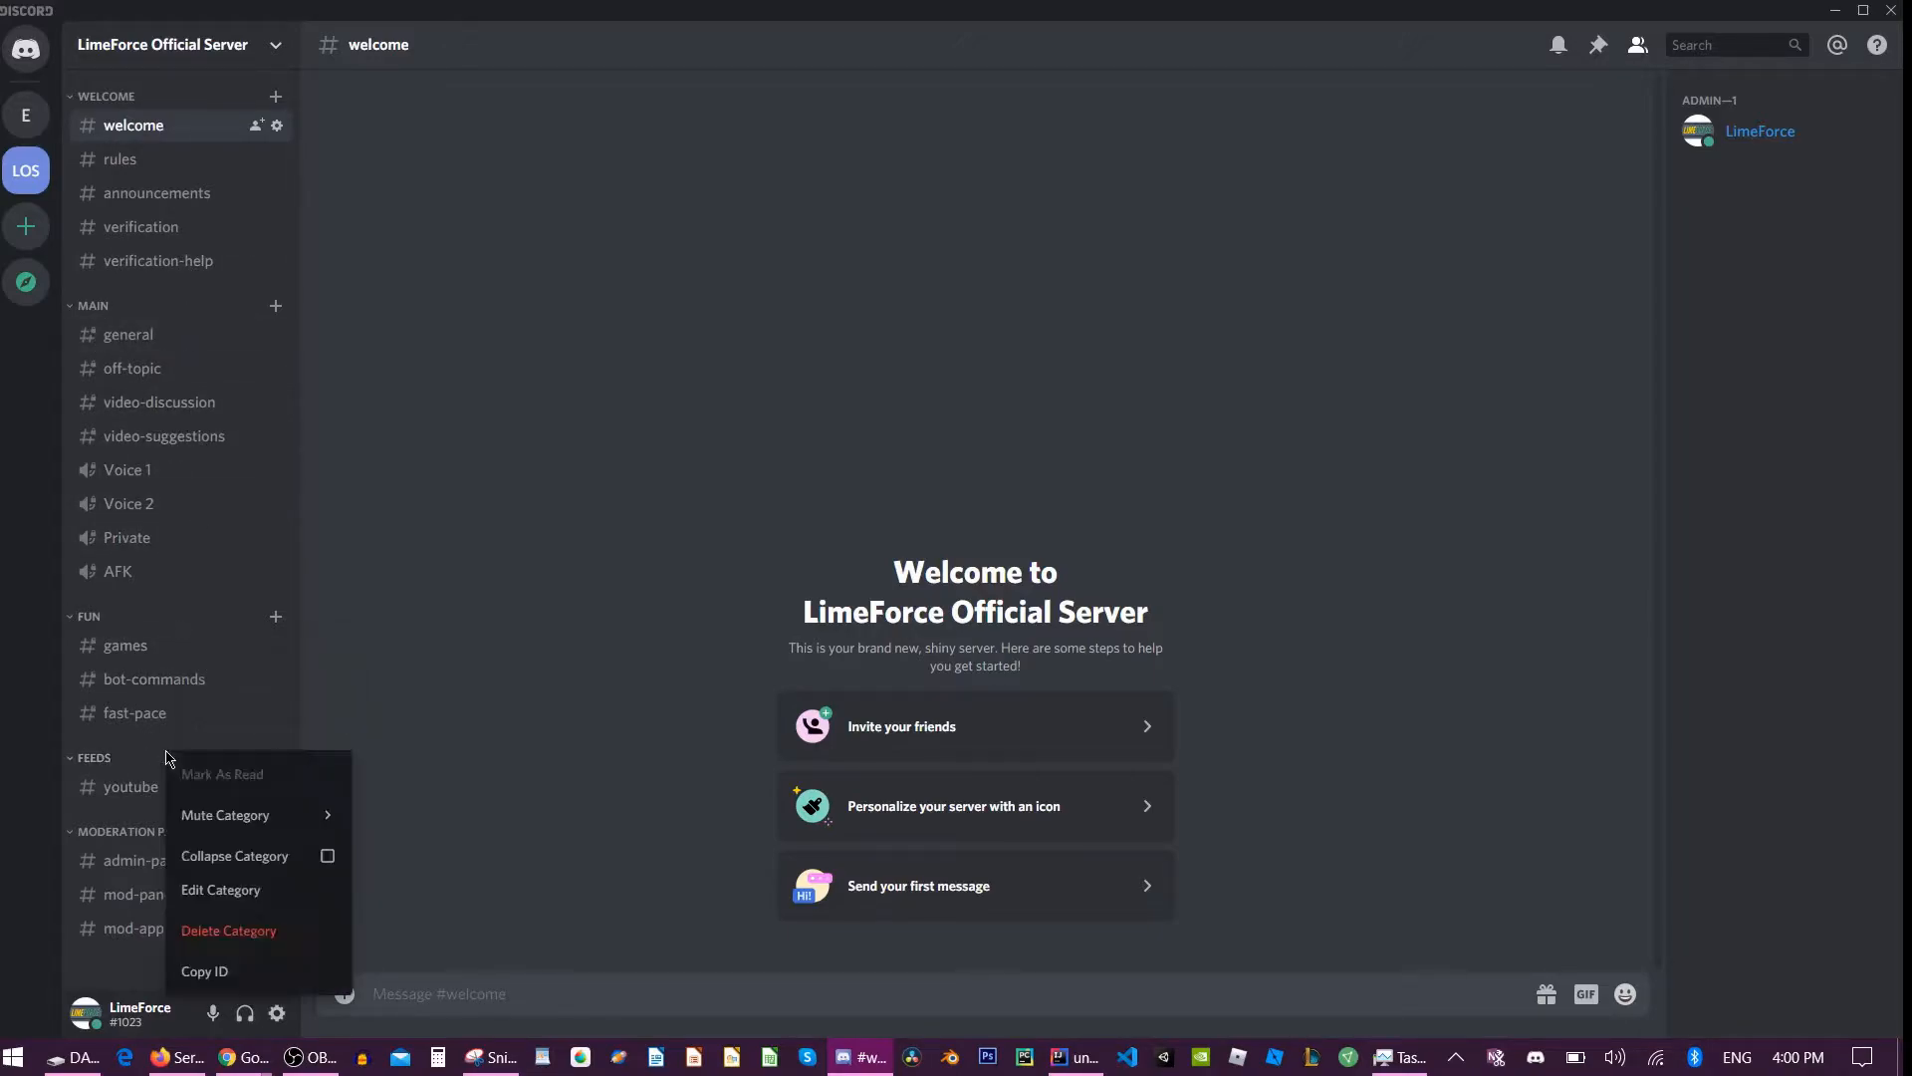
{"action": "left_click", "coordinate": [212, 891]}
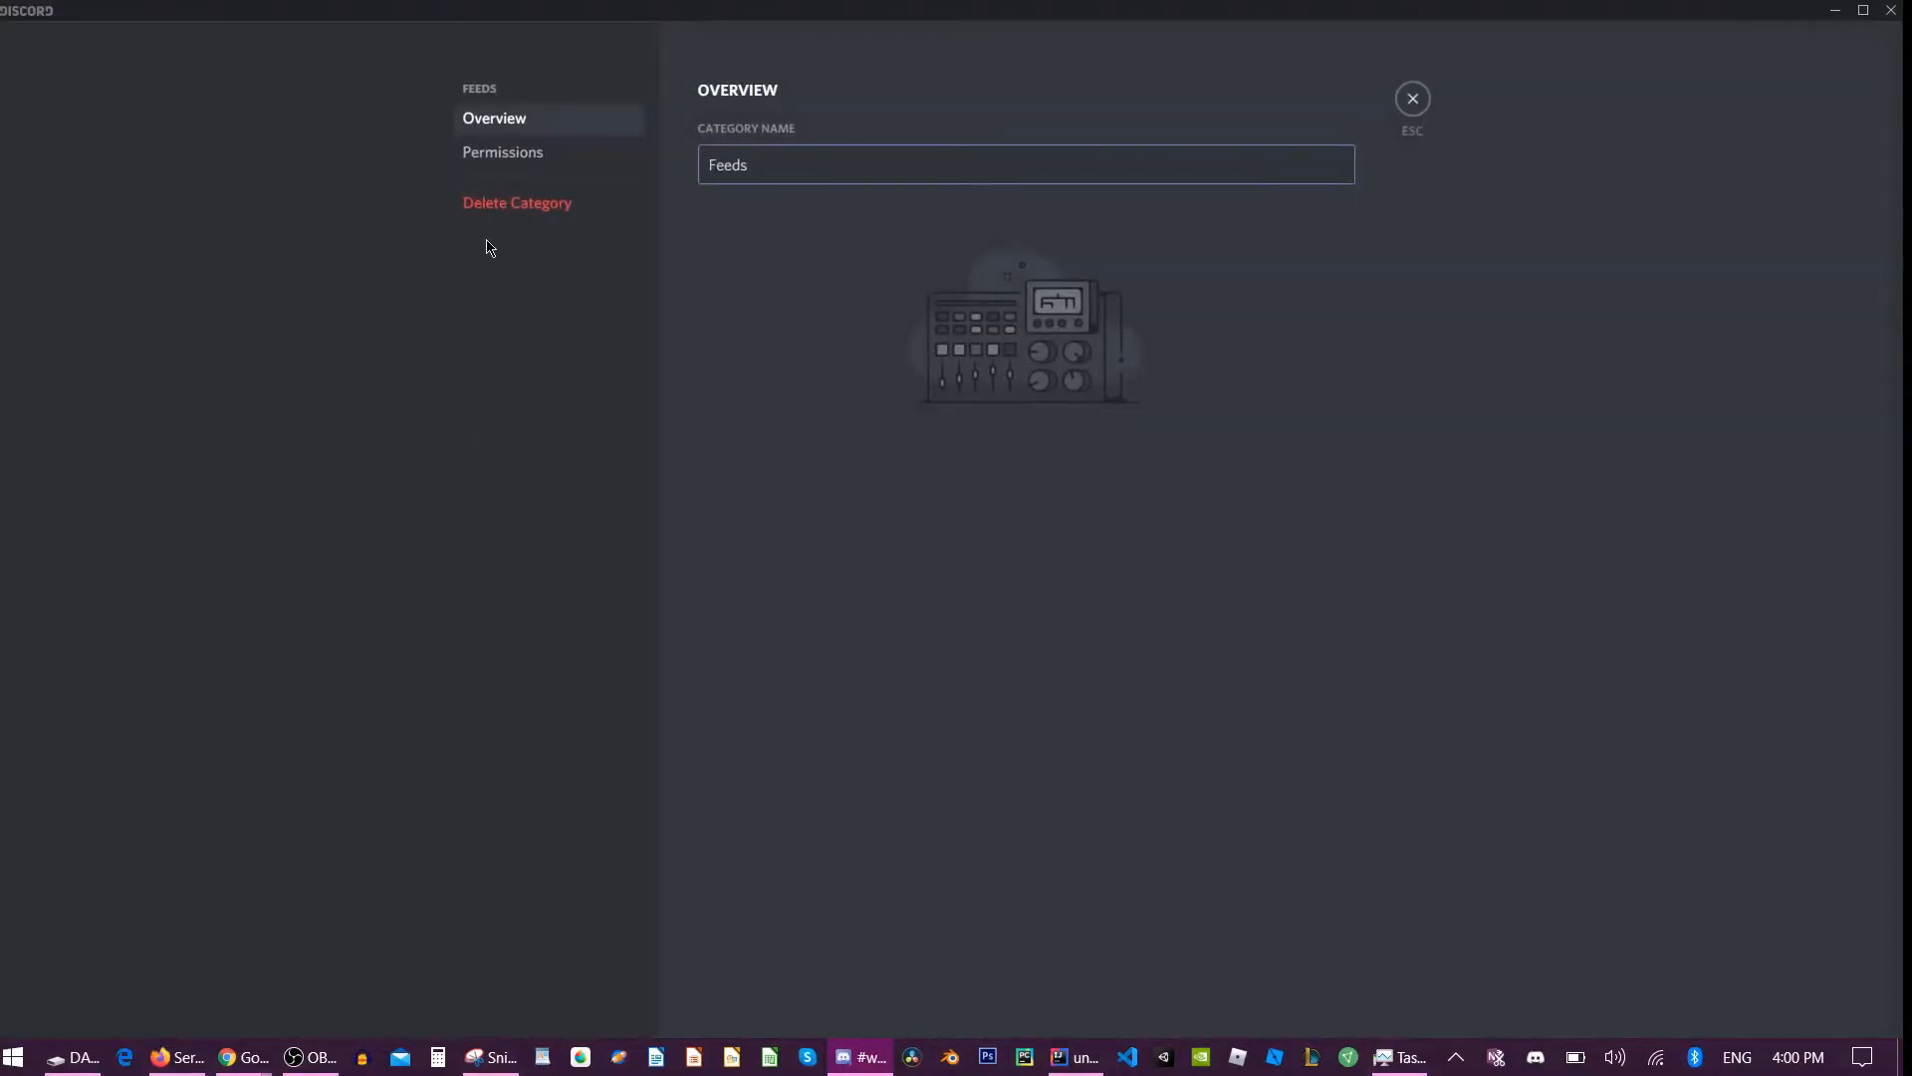
{"action": "left_click", "coordinate": [502, 157]}
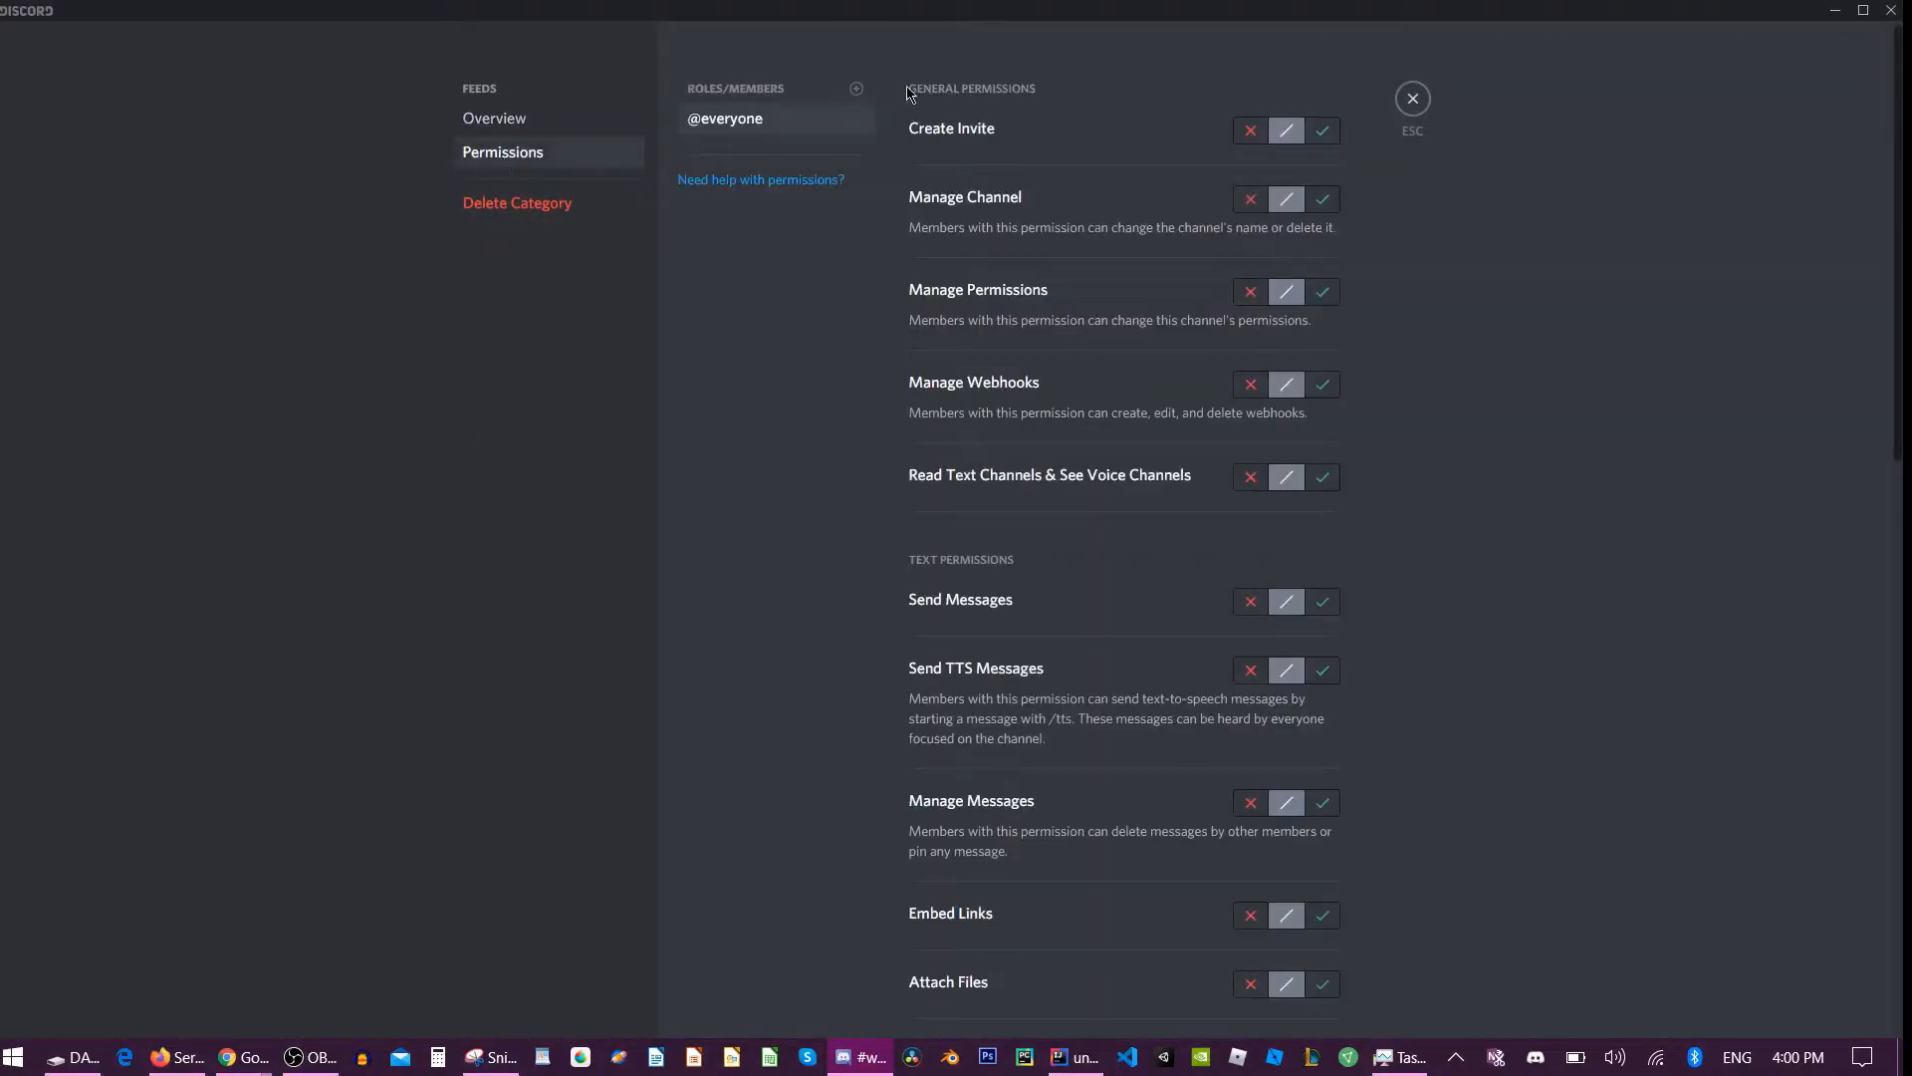
{"action": "left_click", "coordinate": [1251, 604]}
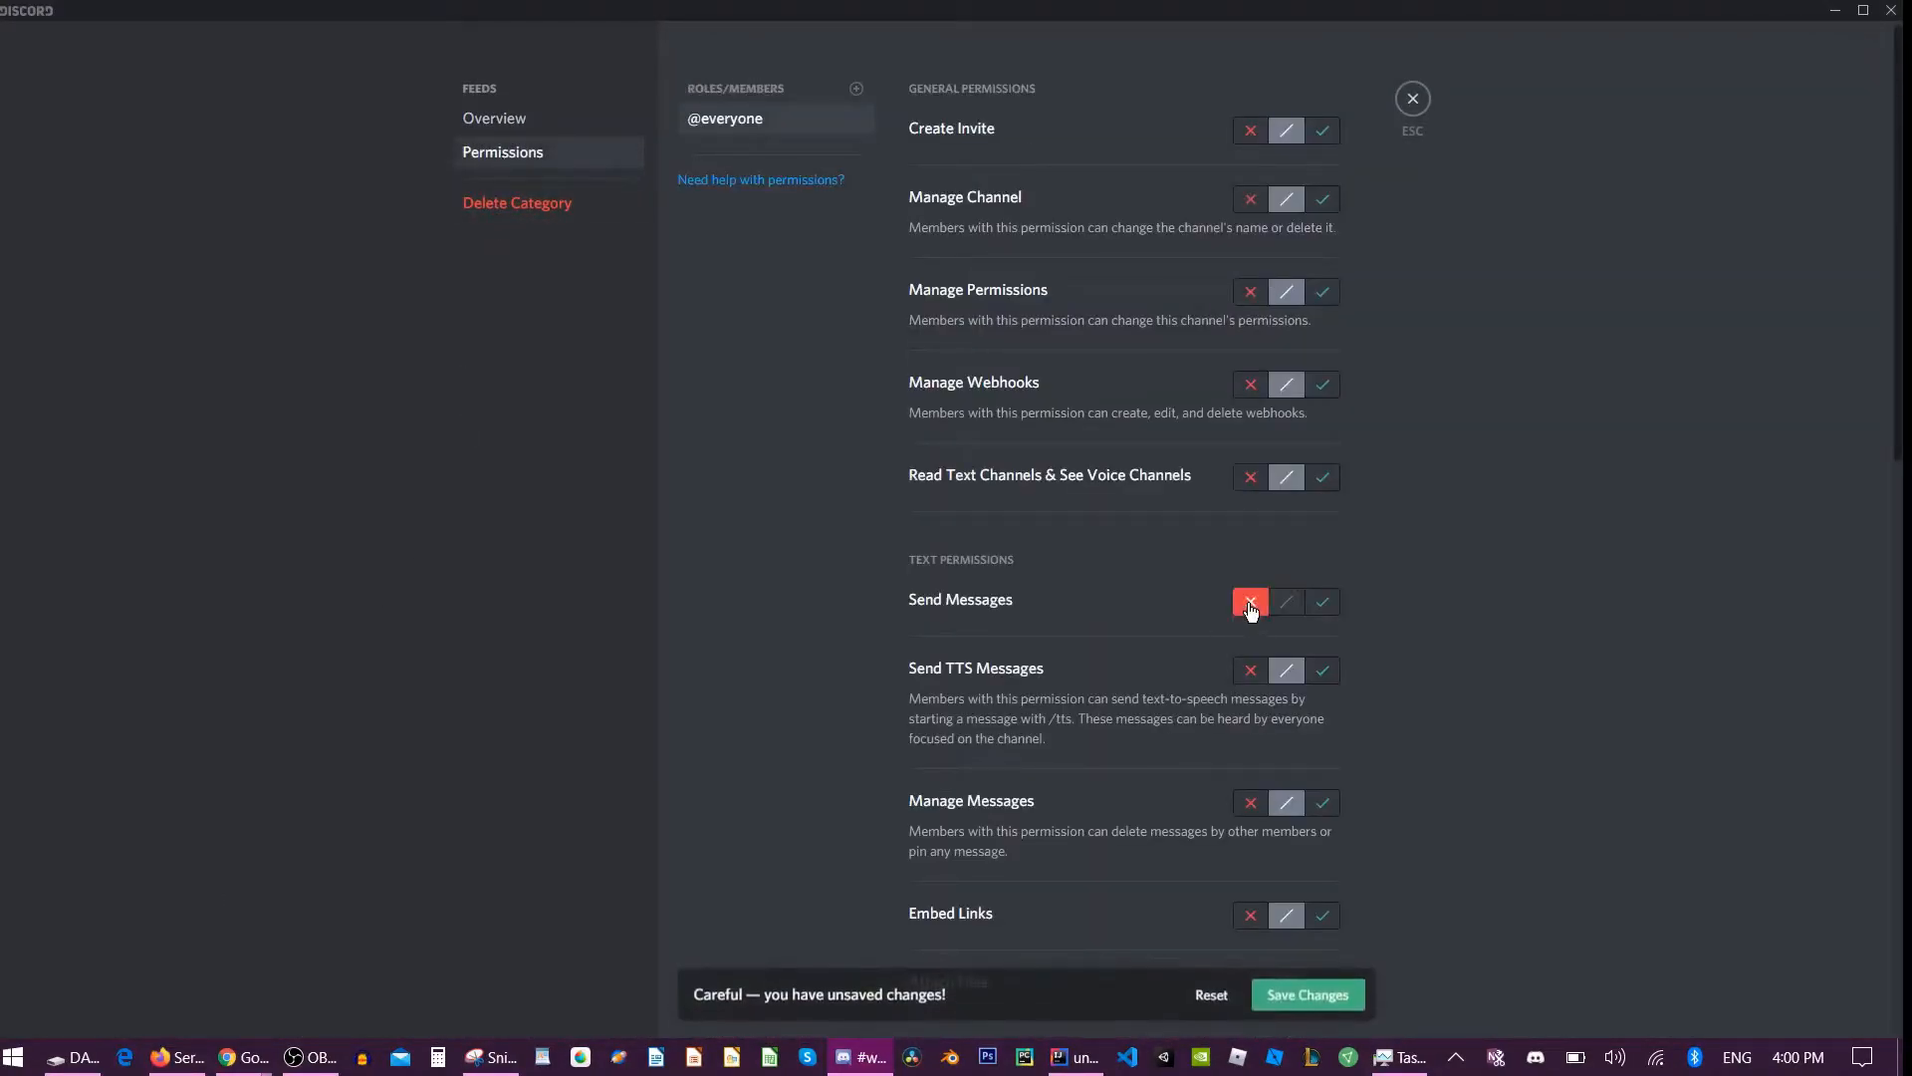
{"action": "left_click", "coordinate": [1336, 995]}
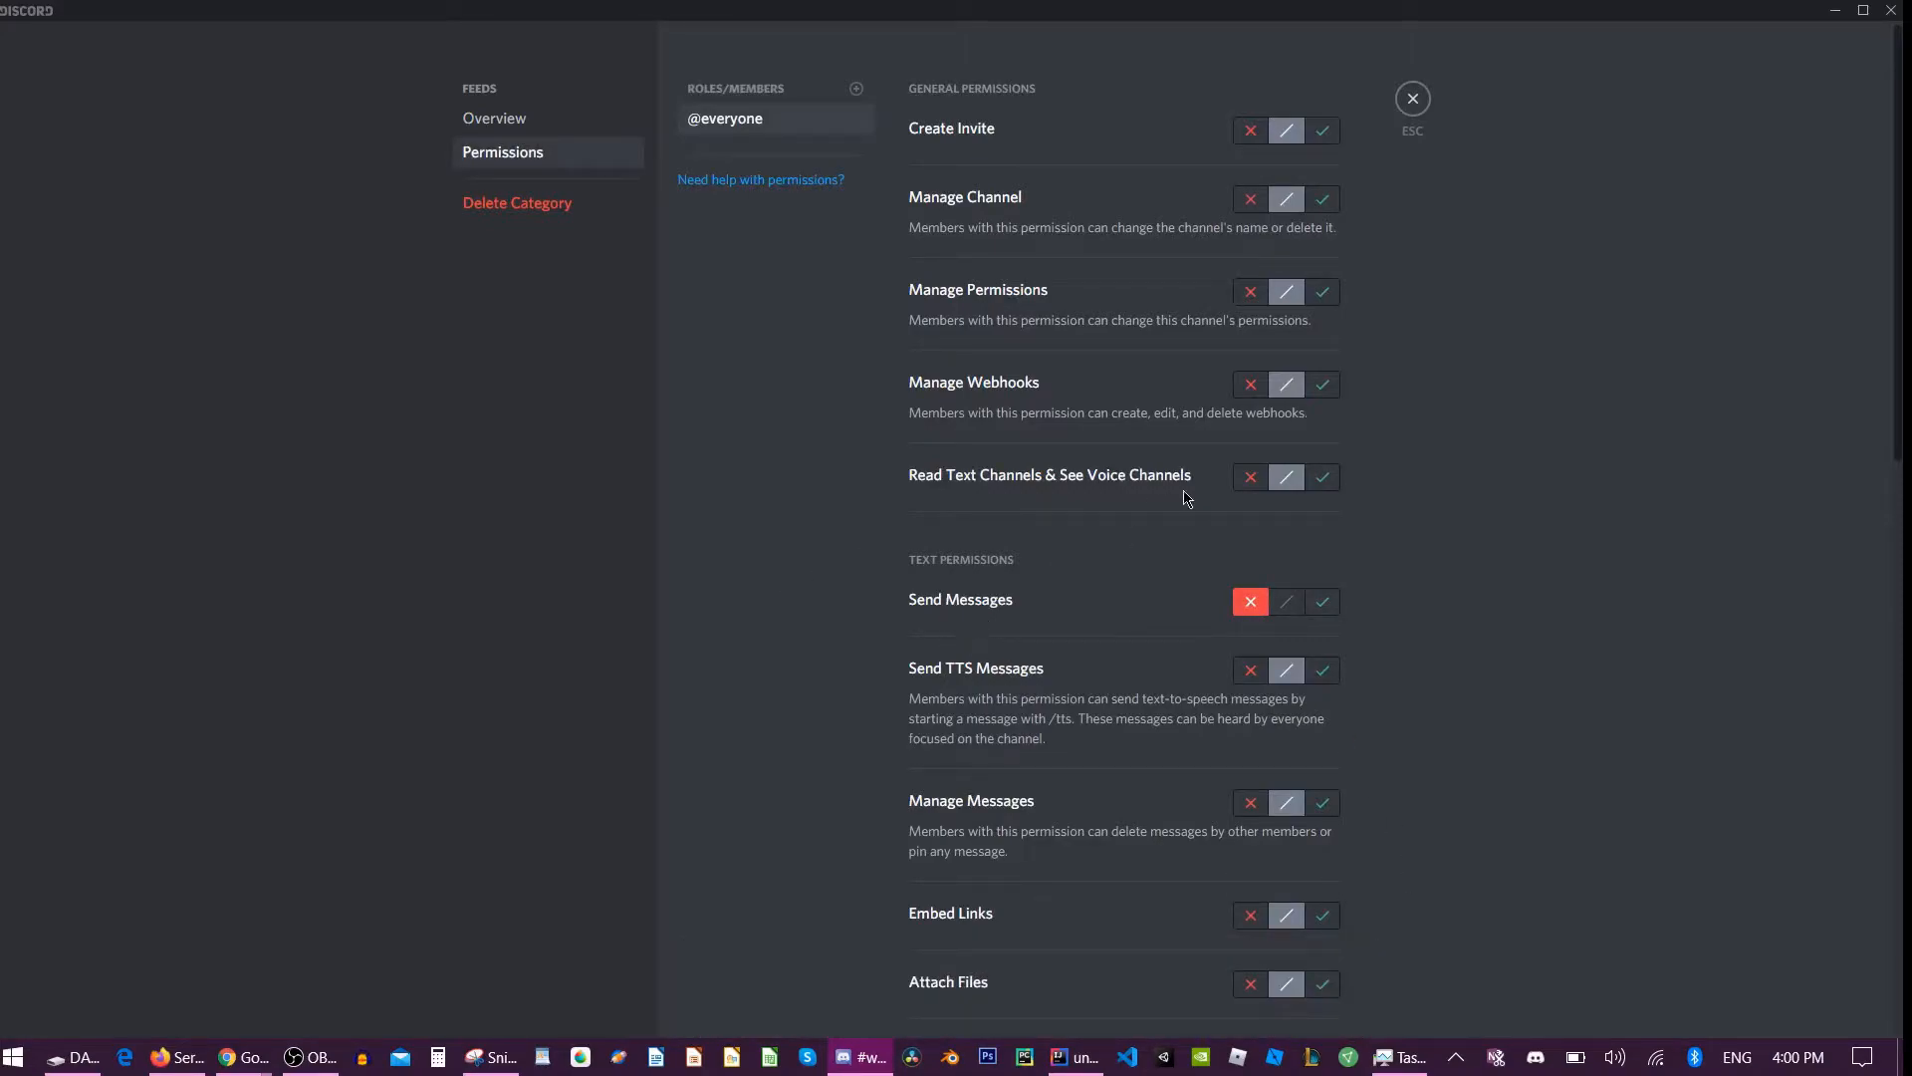
{"action": "left_click", "coordinate": [1323, 478]}
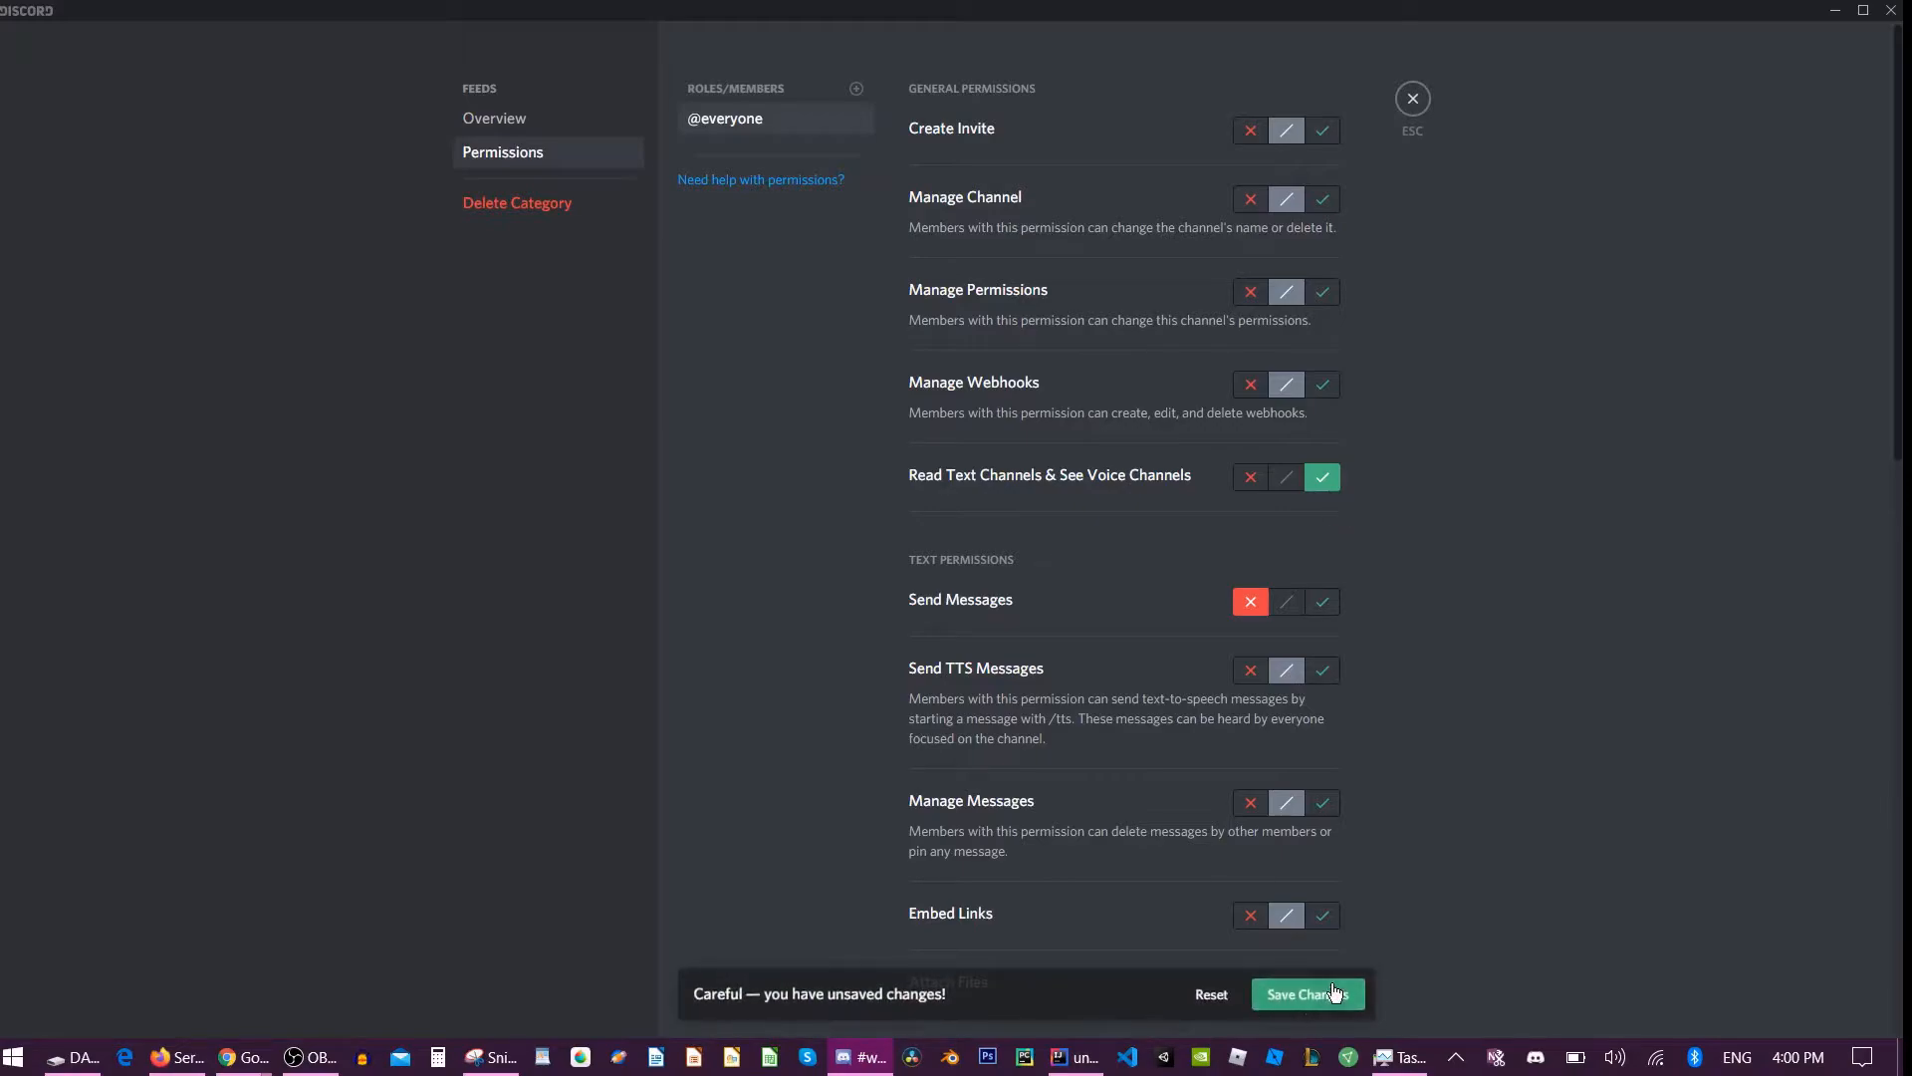
{"action": "left_click", "coordinate": [1334, 986]}
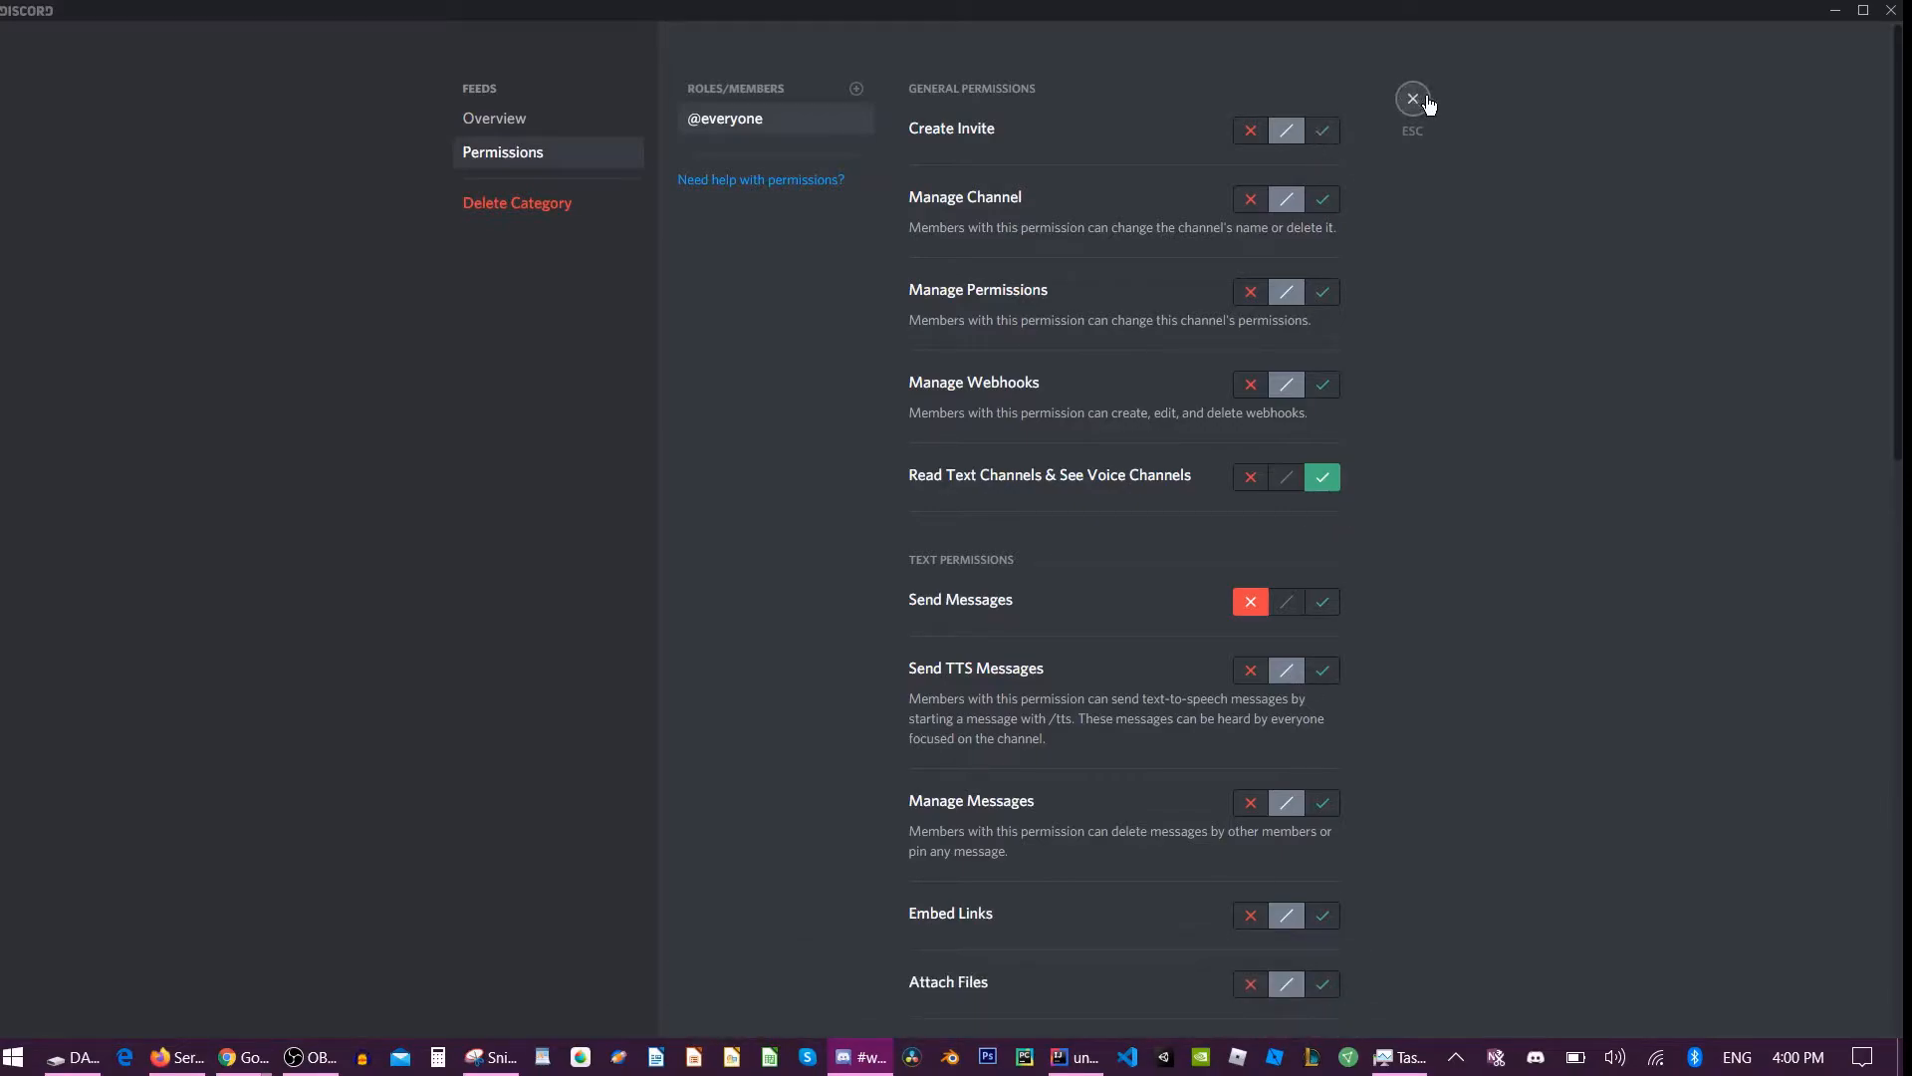
{"action": "left_click", "coordinate": [857, 89]}
{"action": "left_click", "coordinate": [857, 90]}
{"action": "left_click", "coordinate": [855, 89]}
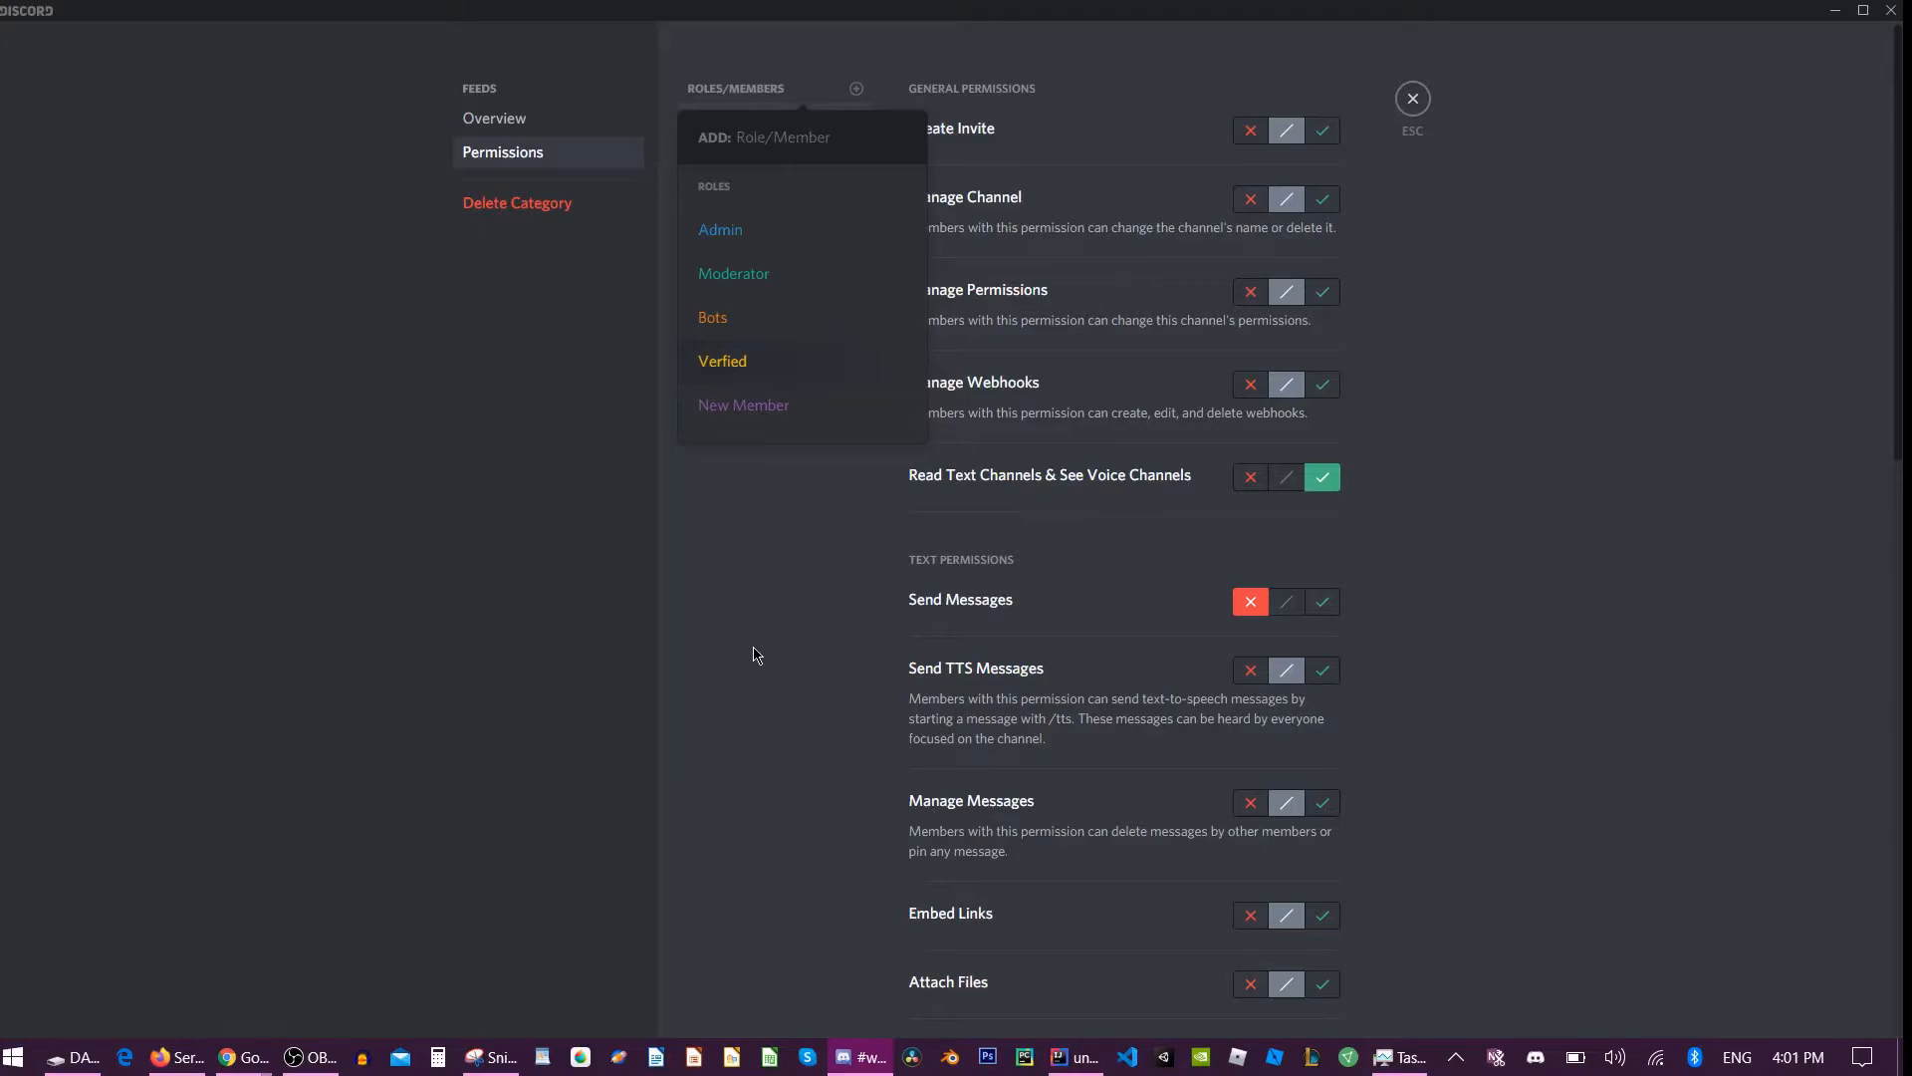
{"action": "left_click", "coordinate": [721, 535]}
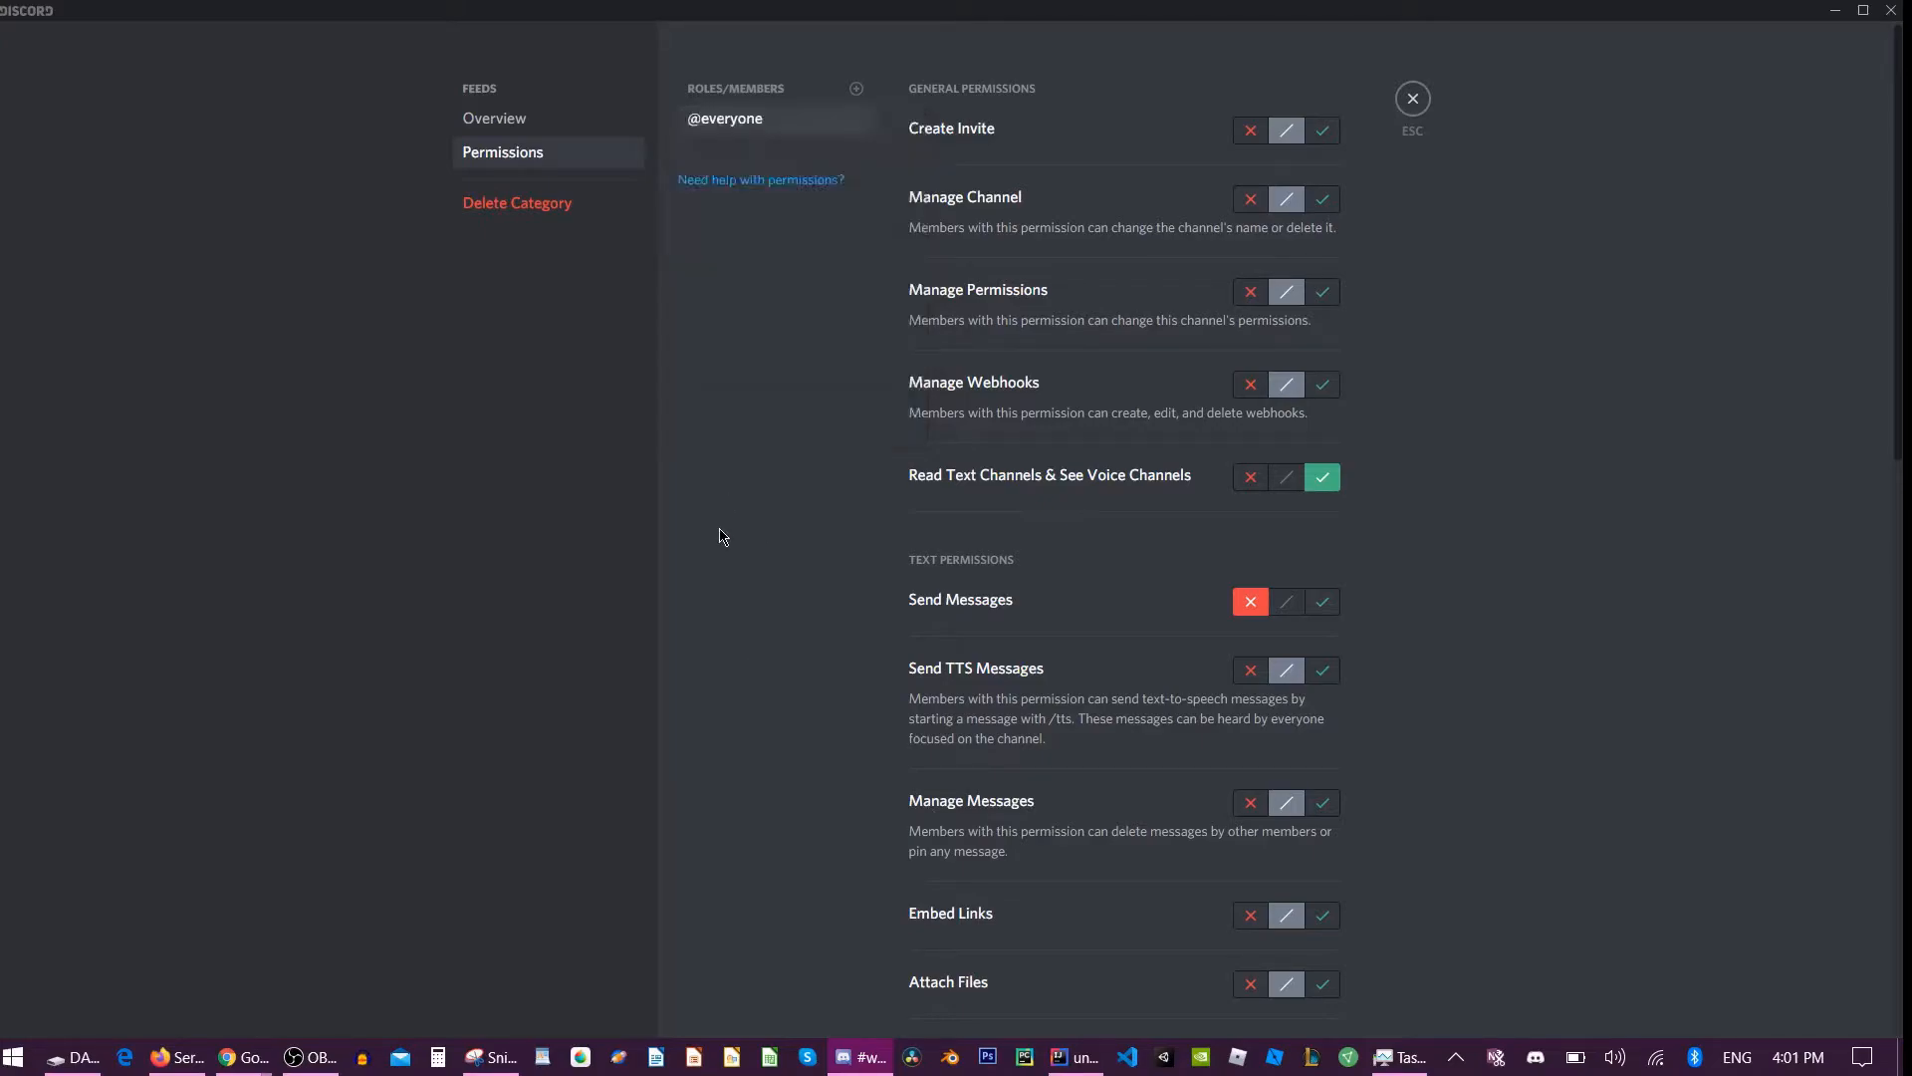
{"action": "left_click", "coordinate": [1413, 98]}
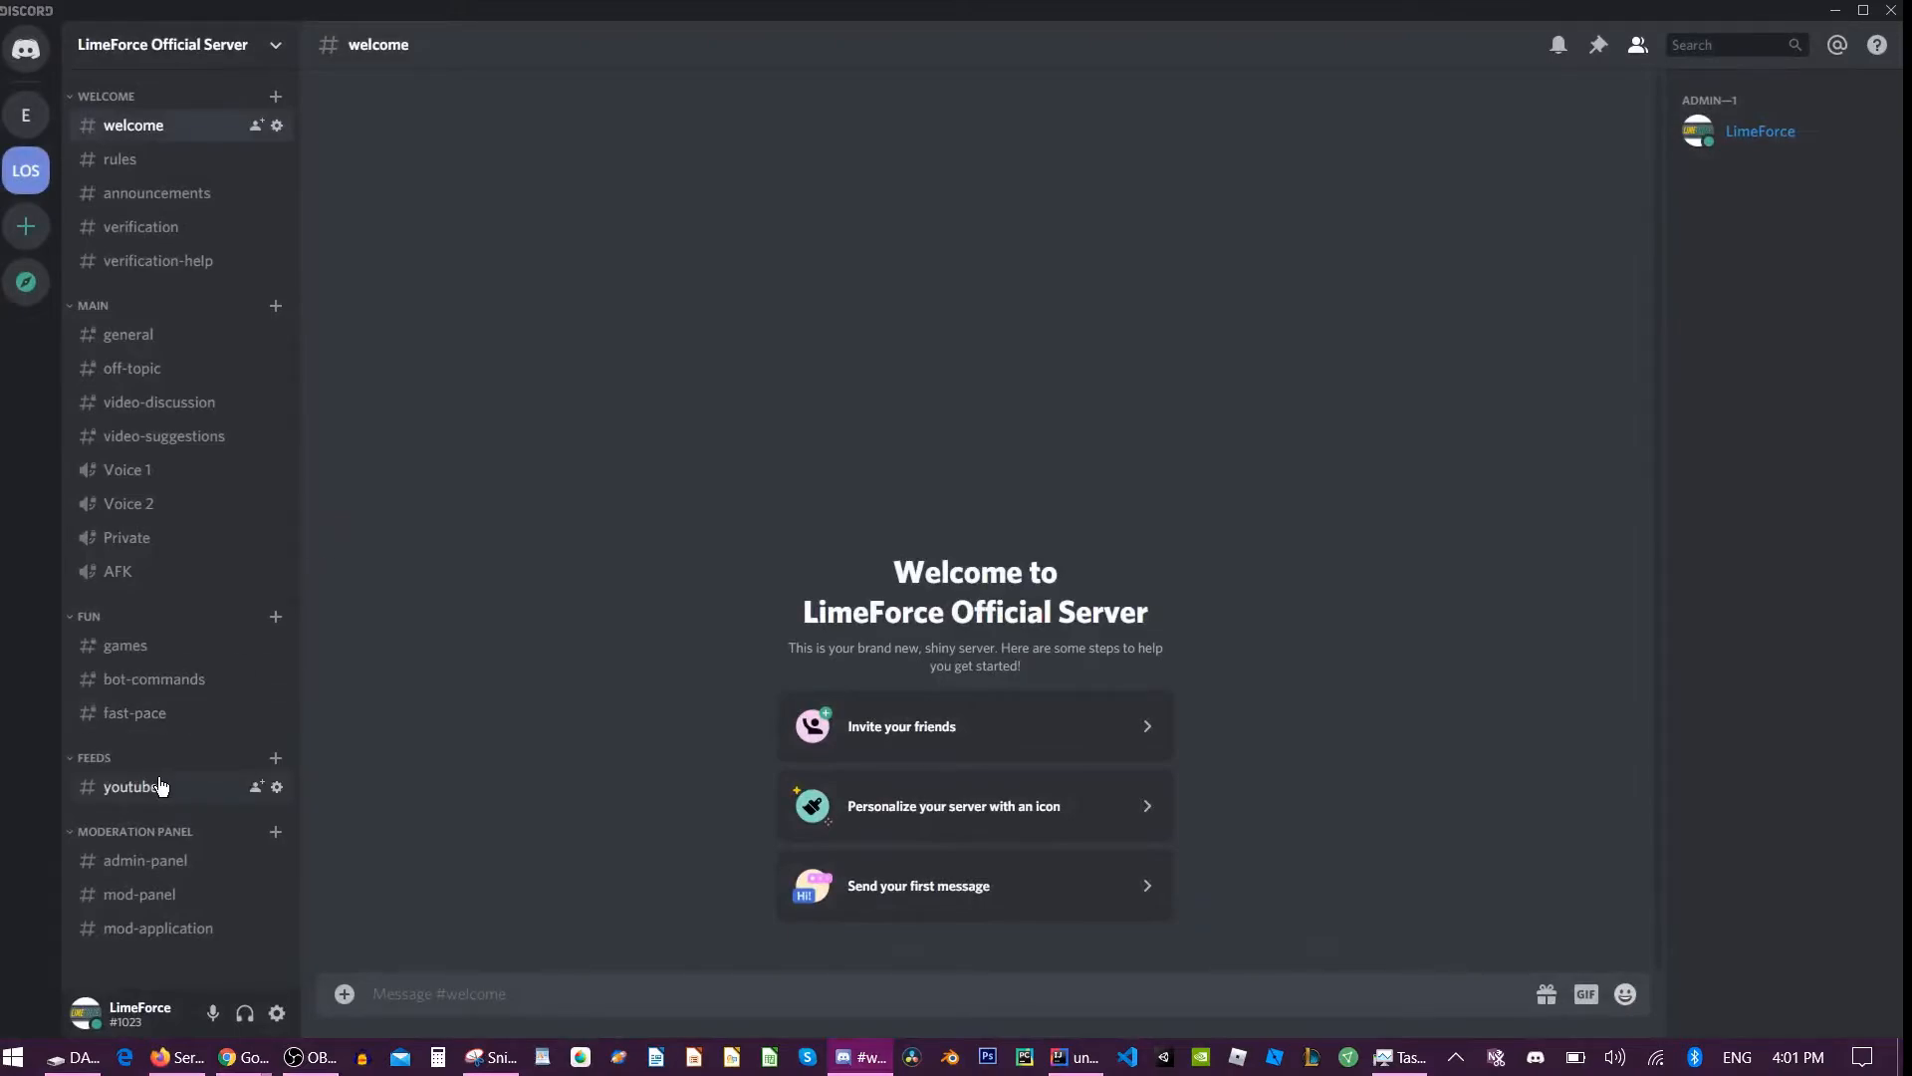
{"action": "right_click", "coordinate": [150, 840]}
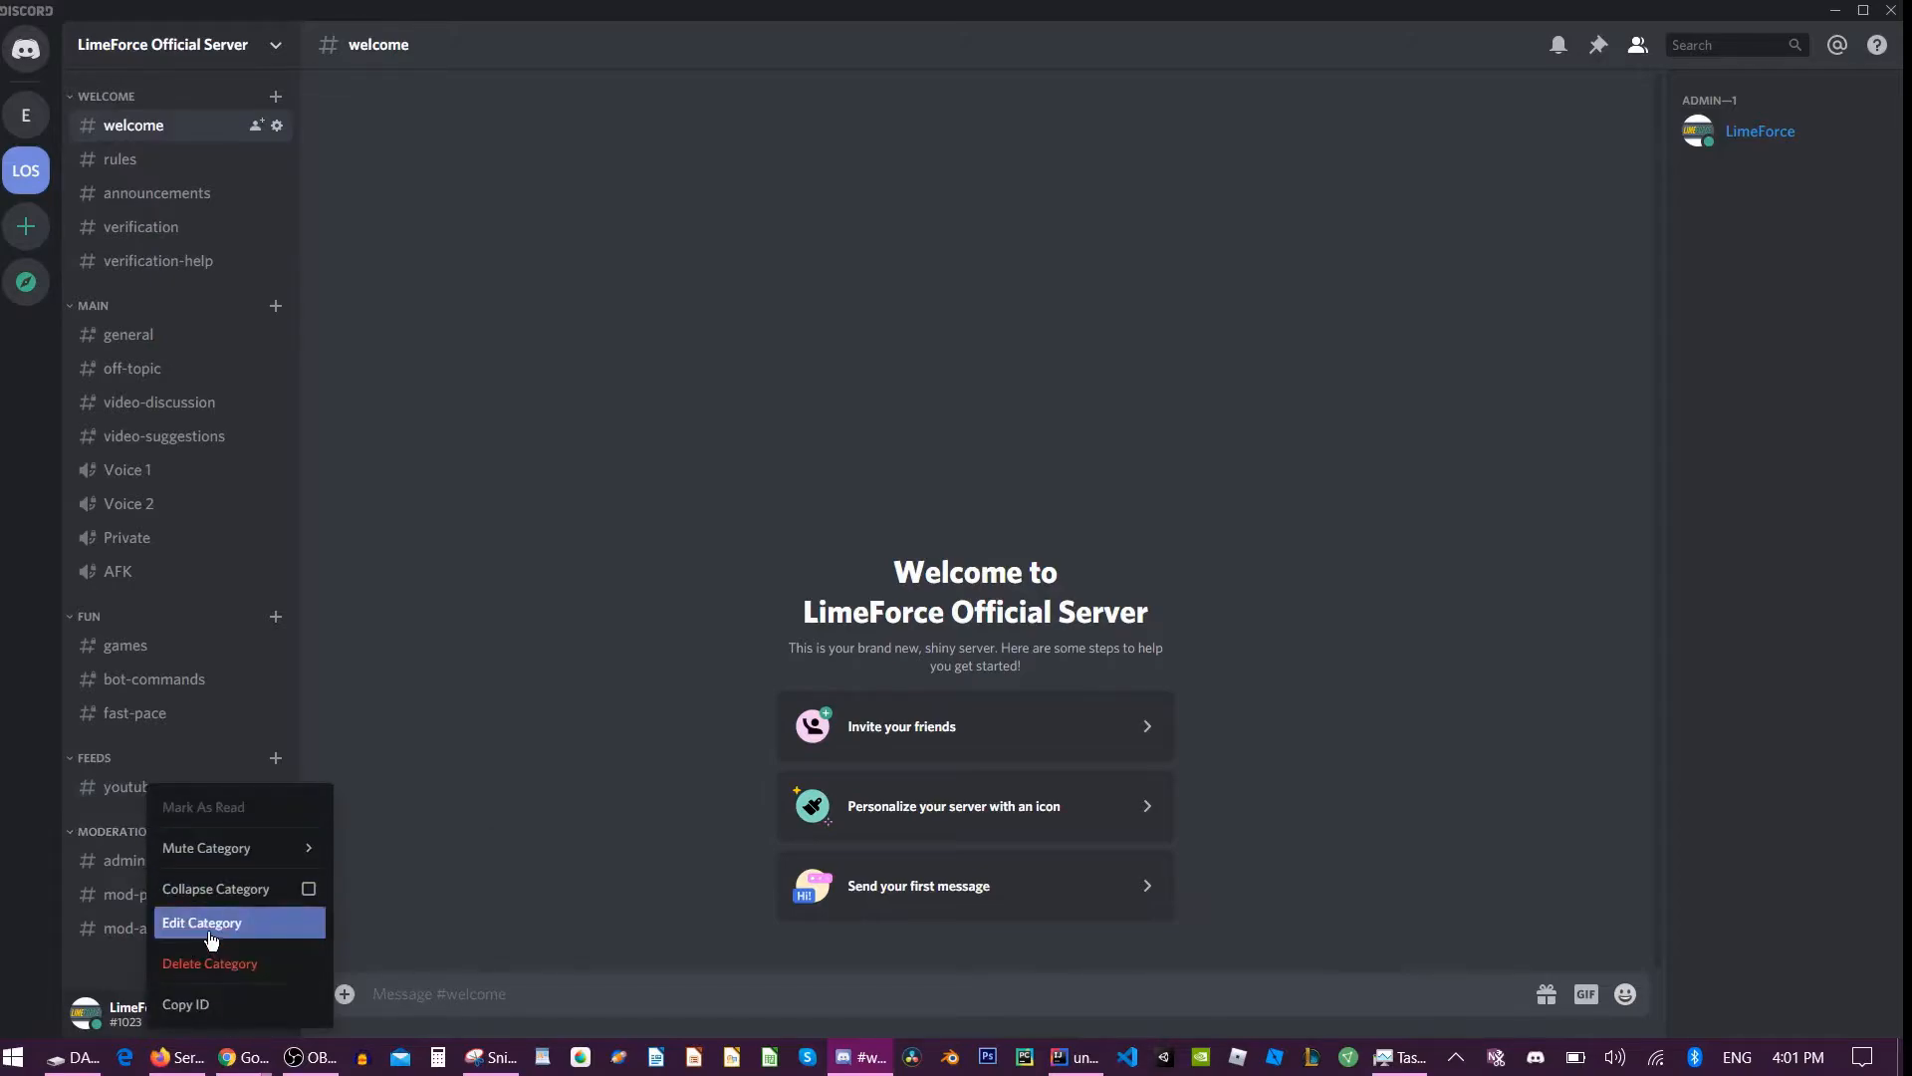
{"action": "left_click", "coordinate": [169, 923]}
{"action": "left_click", "coordinate": [493, 156]}
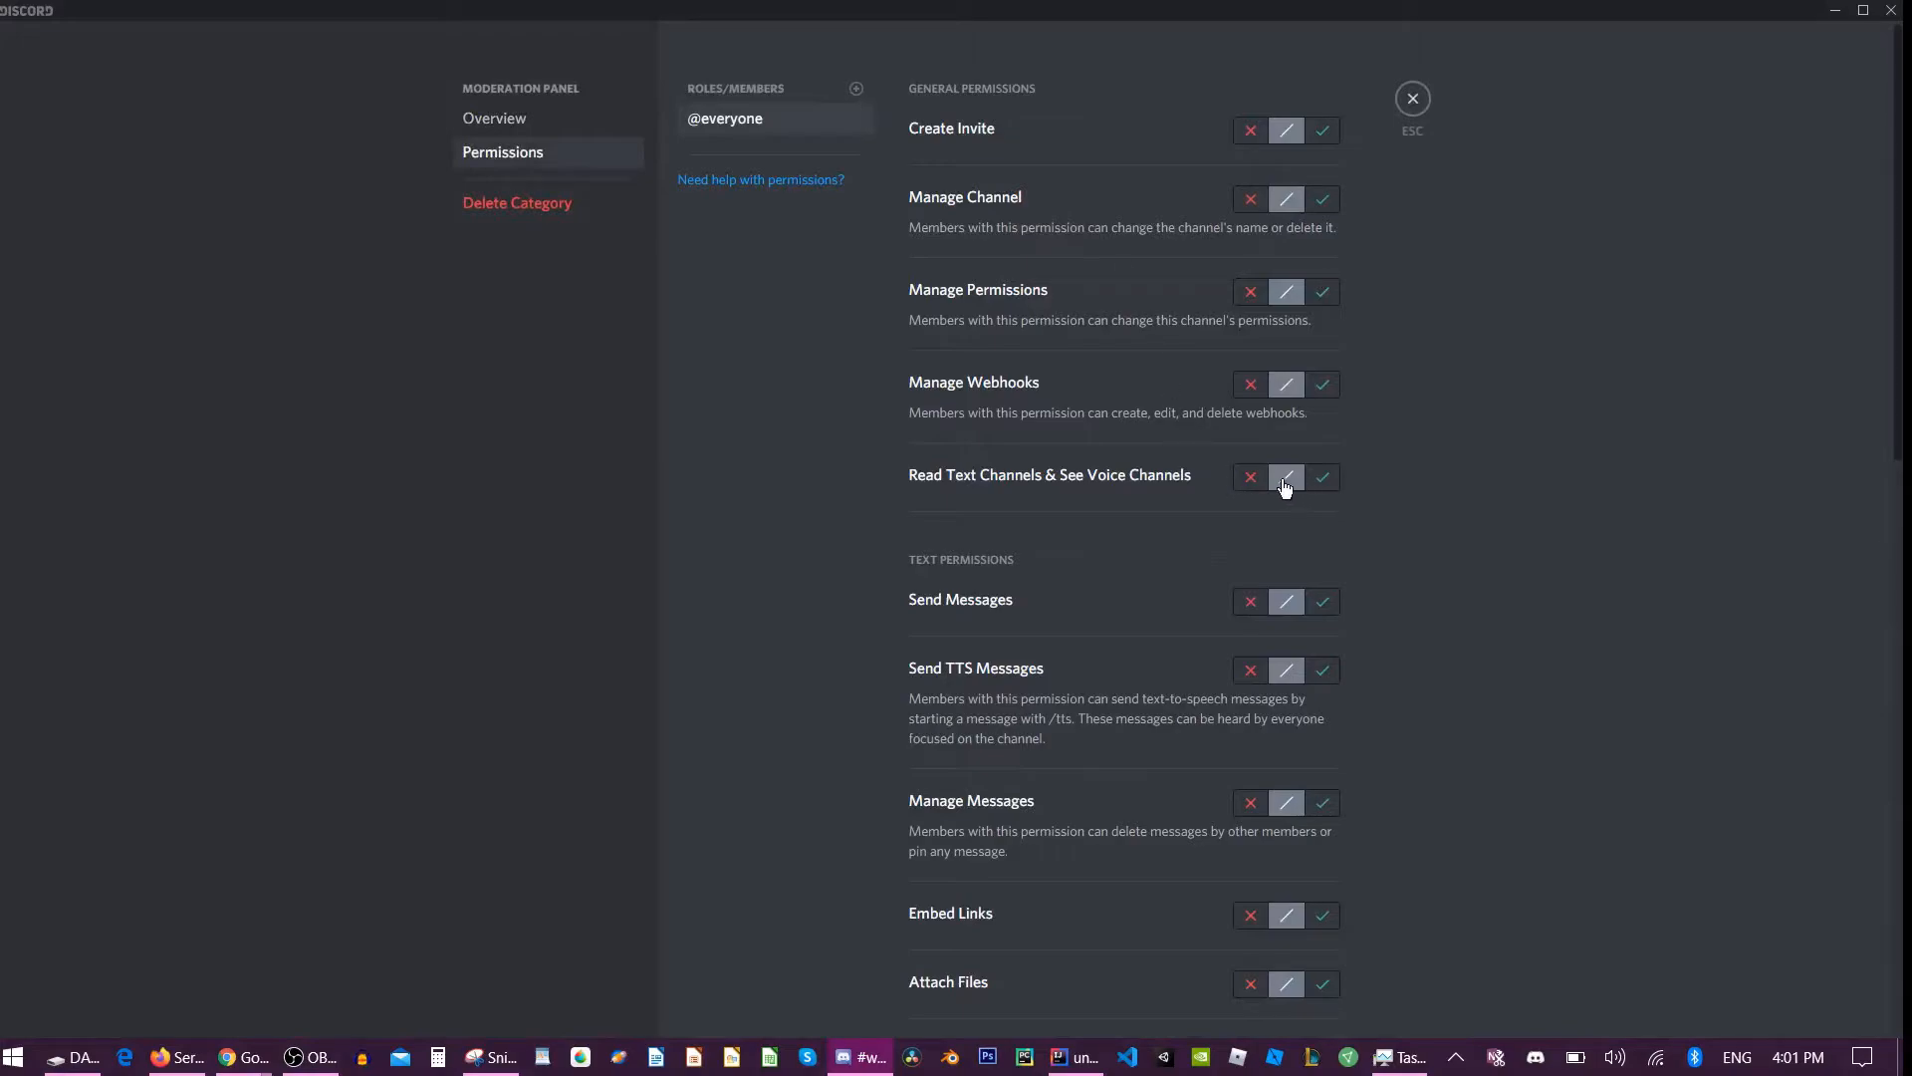
{"action": "left_click", "coordinate": [1252, 478]}
{"action": "left_click", "coordinate": [1308, 995]}
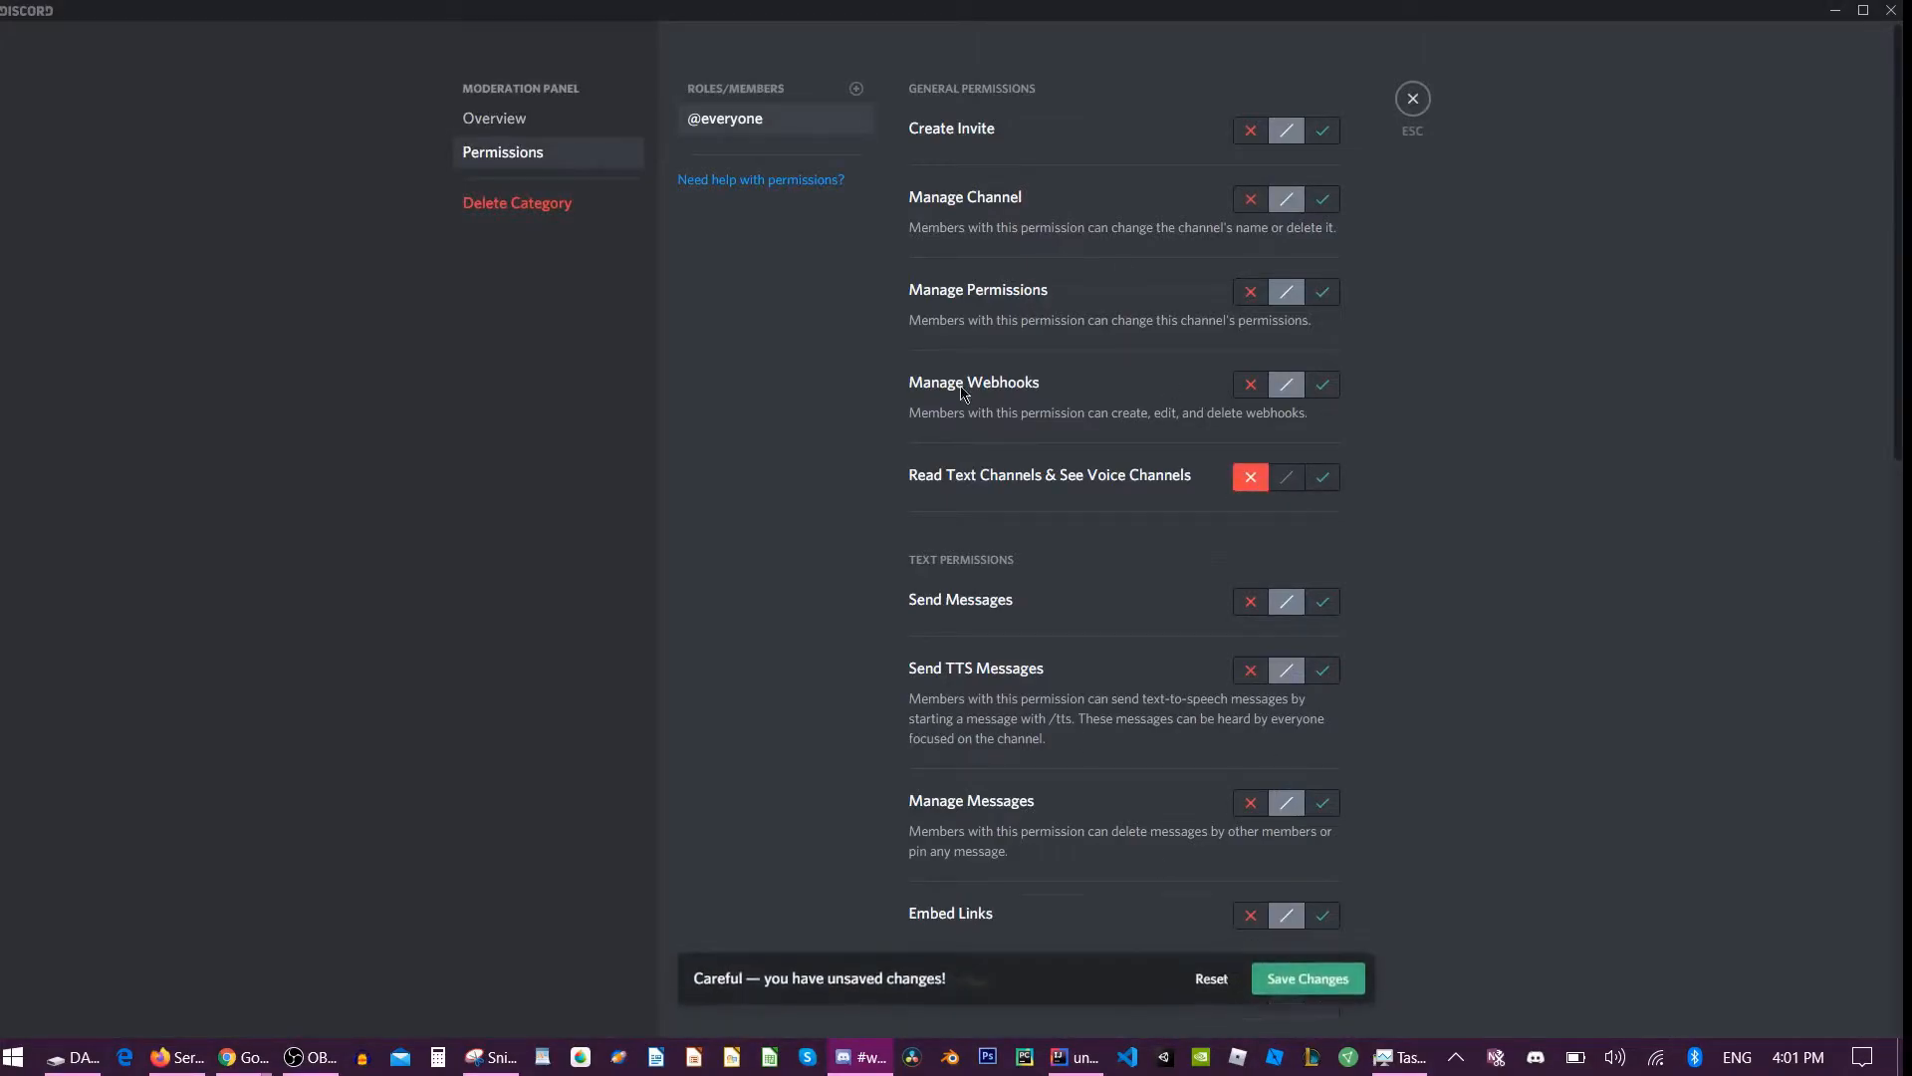
- Add the Verfied and New Member roles to the Moderation Panel category, deny both Read Text Channels & See Voice Channels, and save
{"action": "left_click", "coordinate": [854, 89]}
{"action": "left_click", "coordinate": [772, 363]}
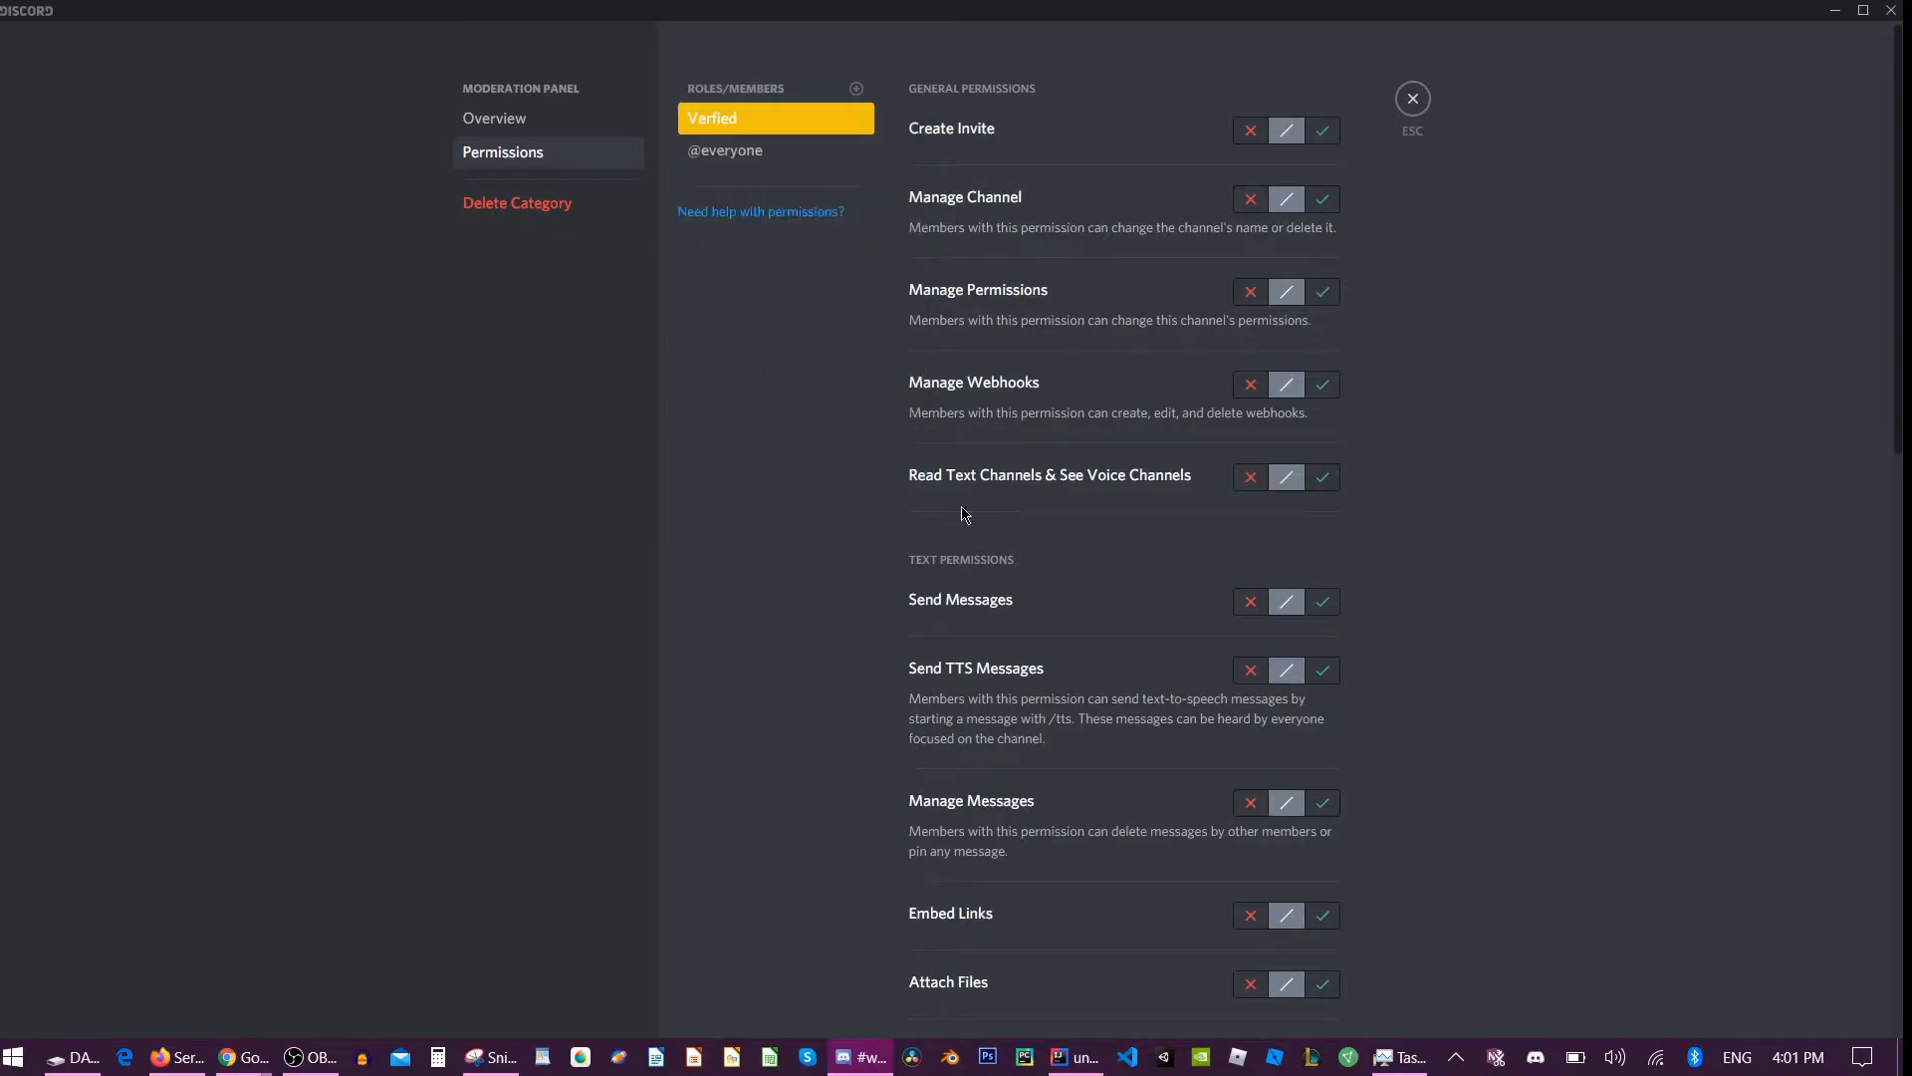
{"action": "left_click", "coordinate": [1252, 482]}
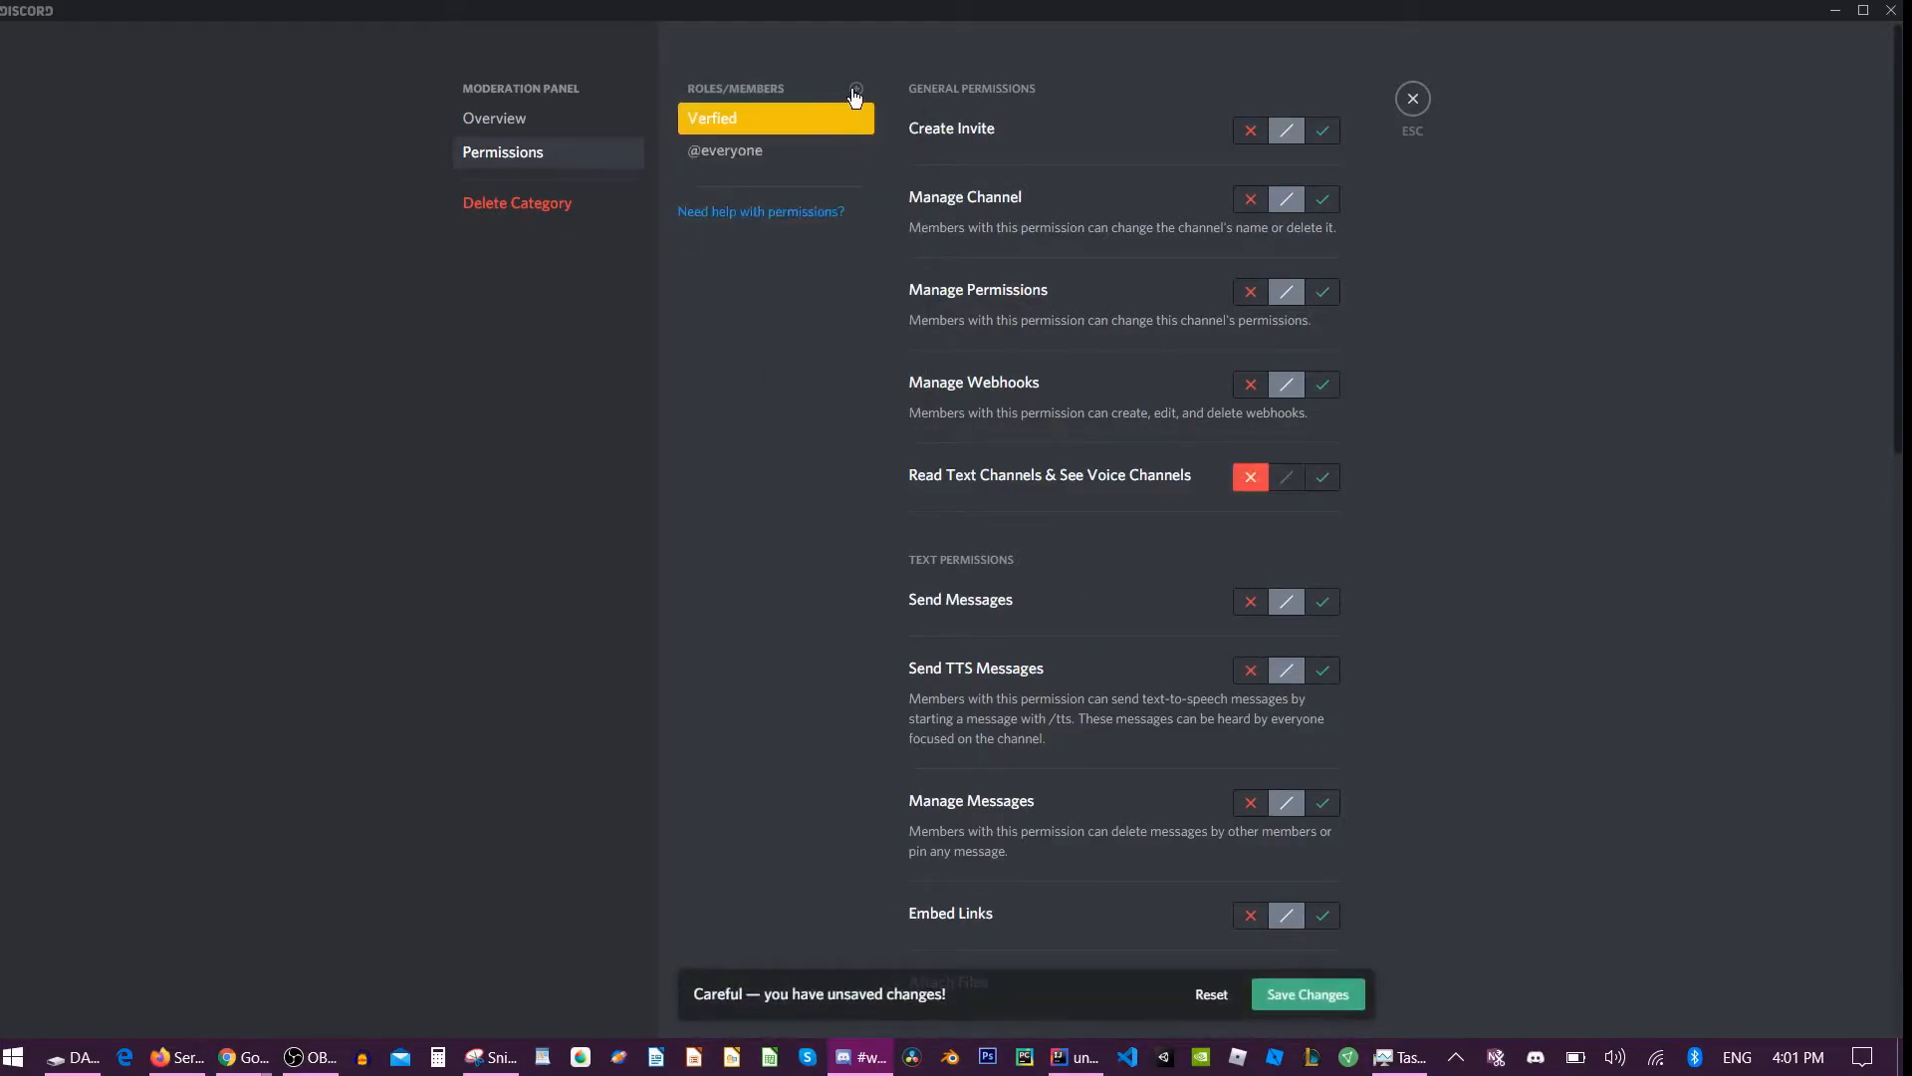
{"action": "left_click", "coordinate": [854, 89]}
{"action": "left_click", "coordinate": [777, 361]}
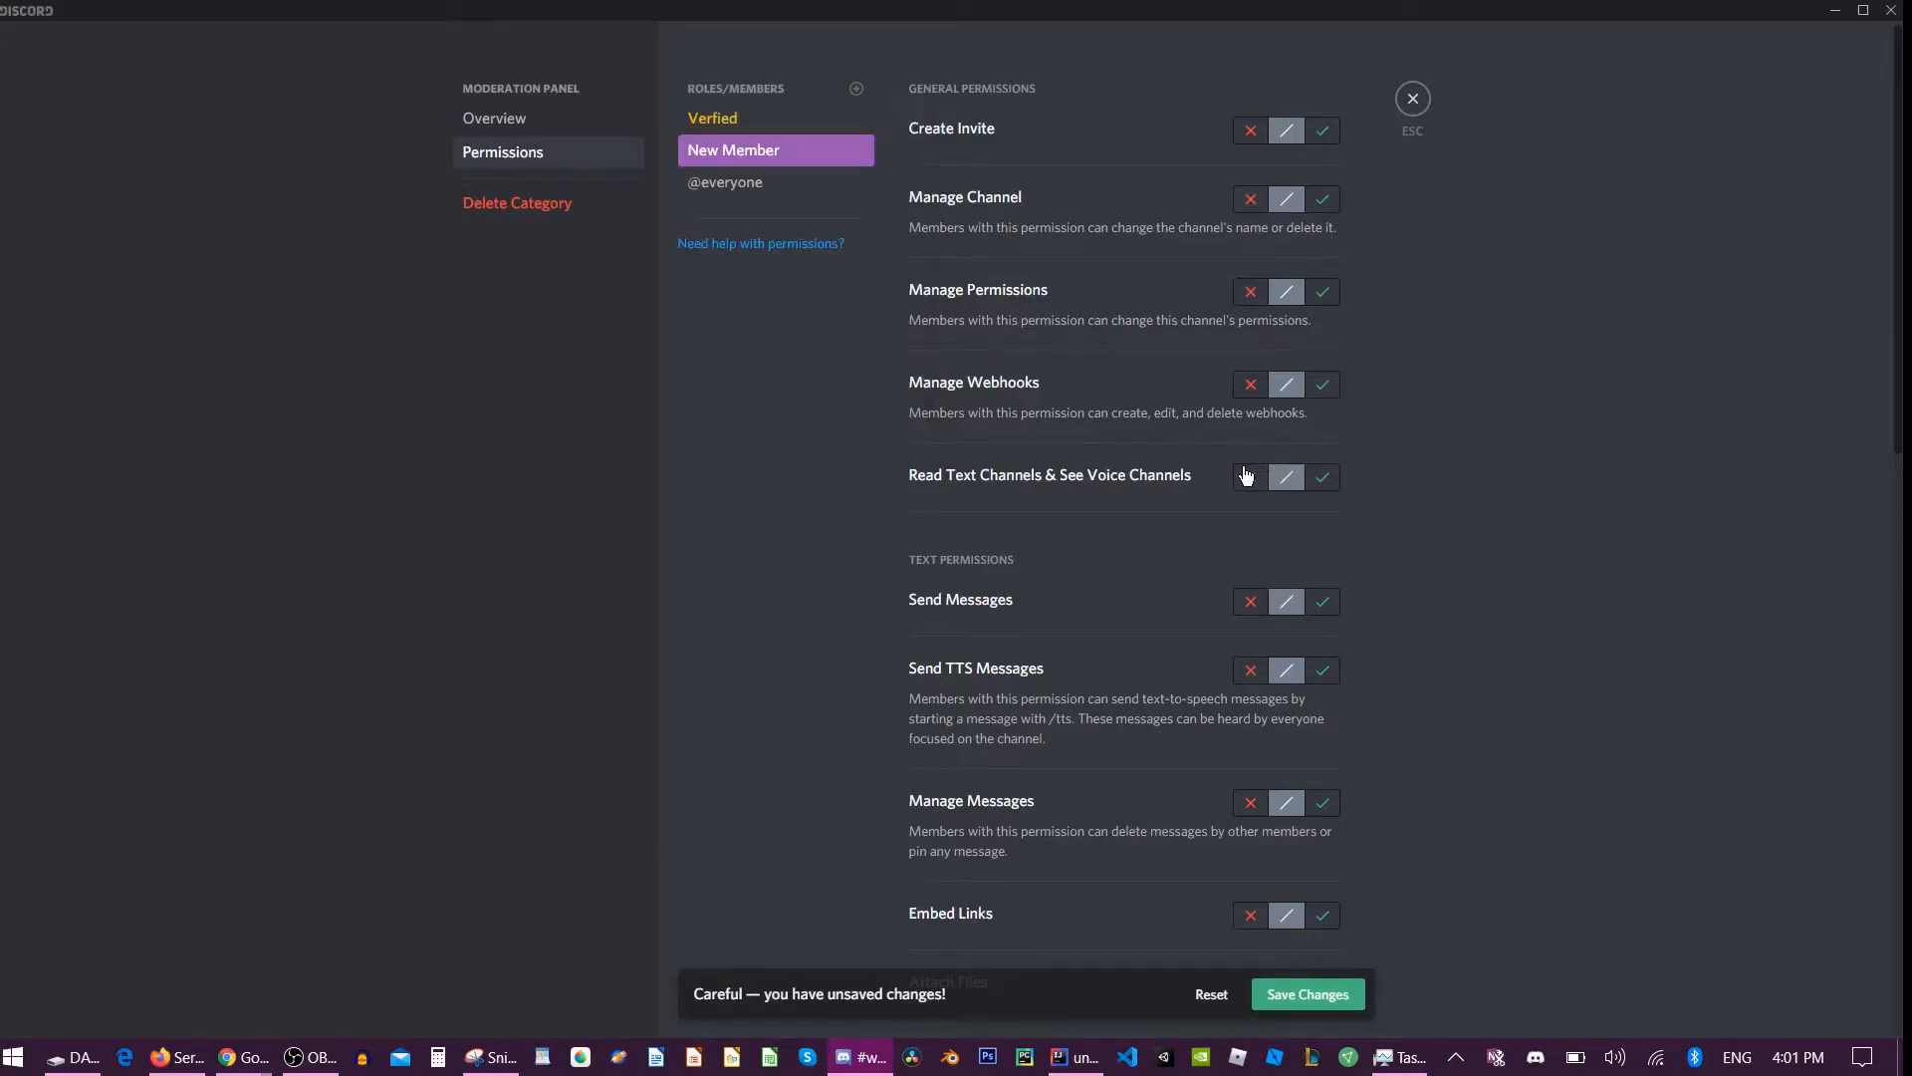
{"action": "left_click", "coordinate": [1250, 476]}
{"action": "left_click", "coordinate": [857, 90]}
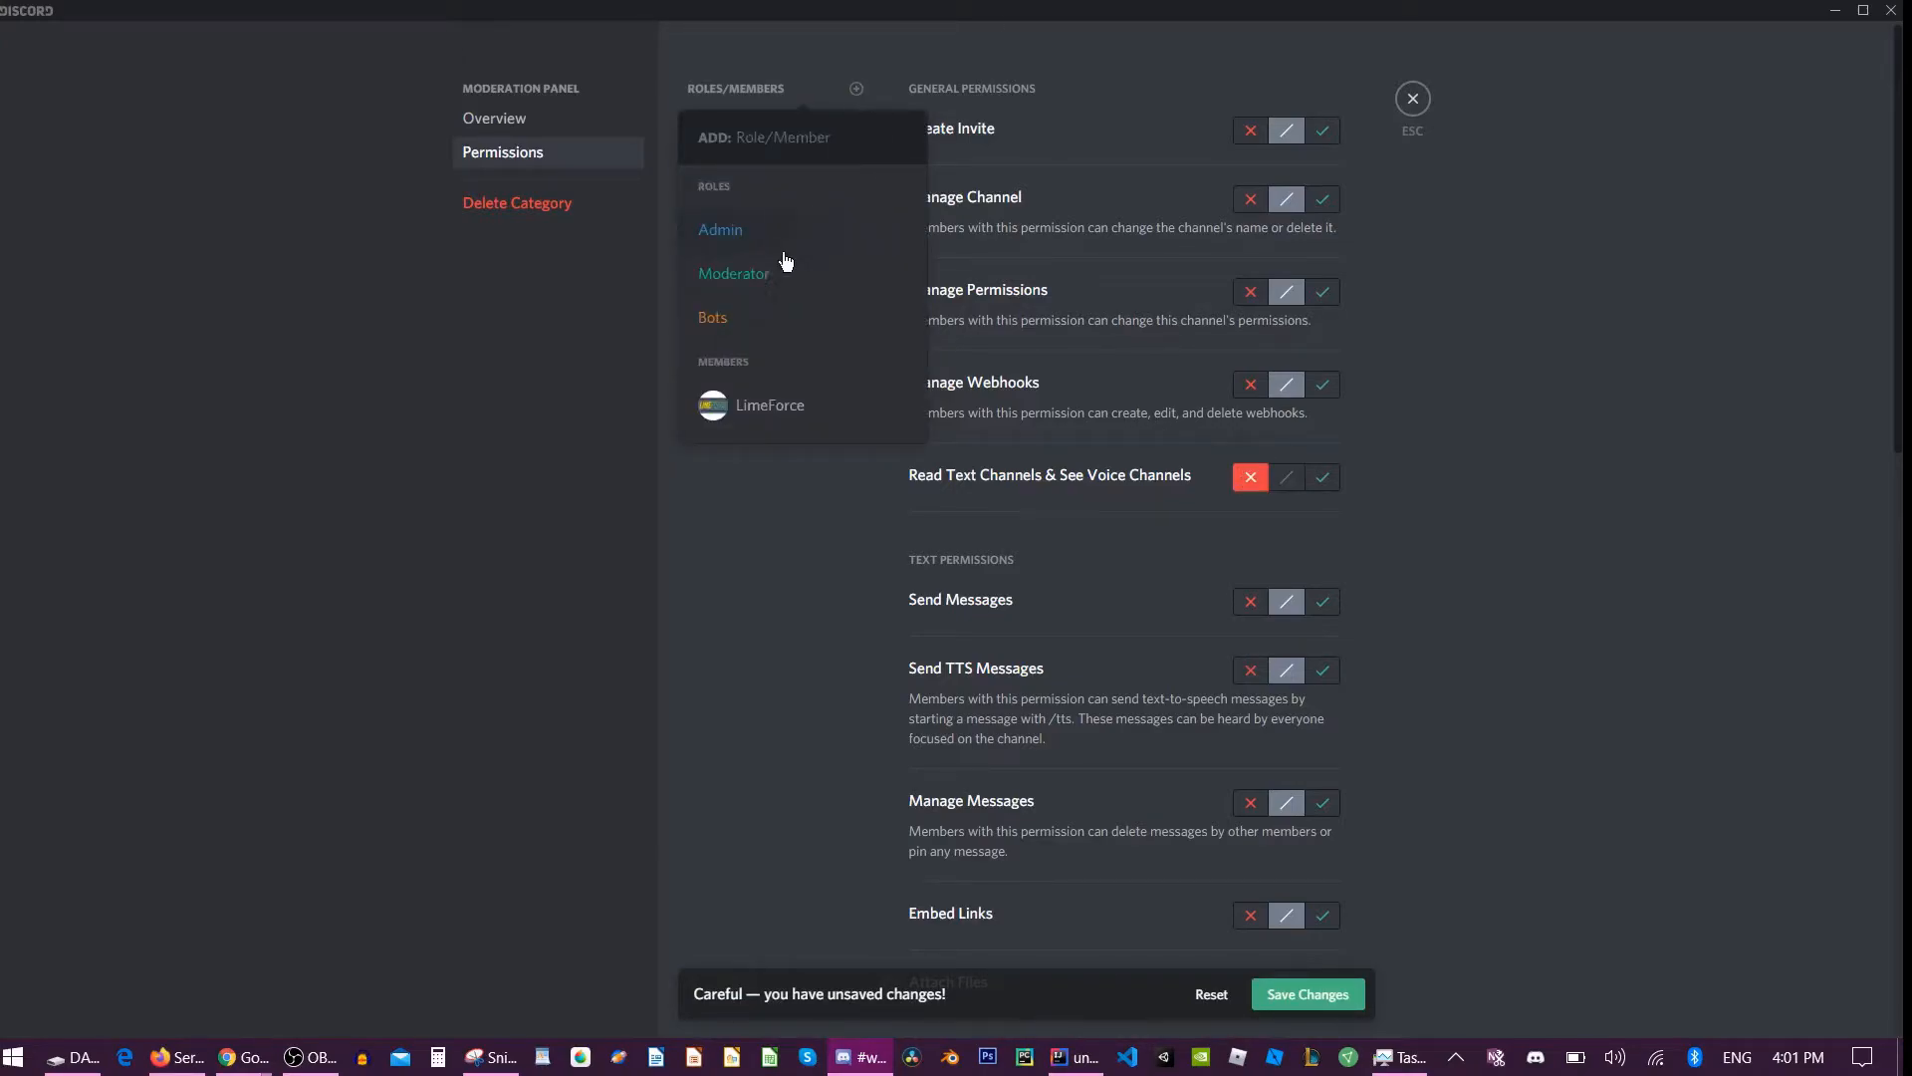
{"action": "left_click", "coordinate": [870, 53]}
{"action": "left_click", "coordinate": [1330, 995]}
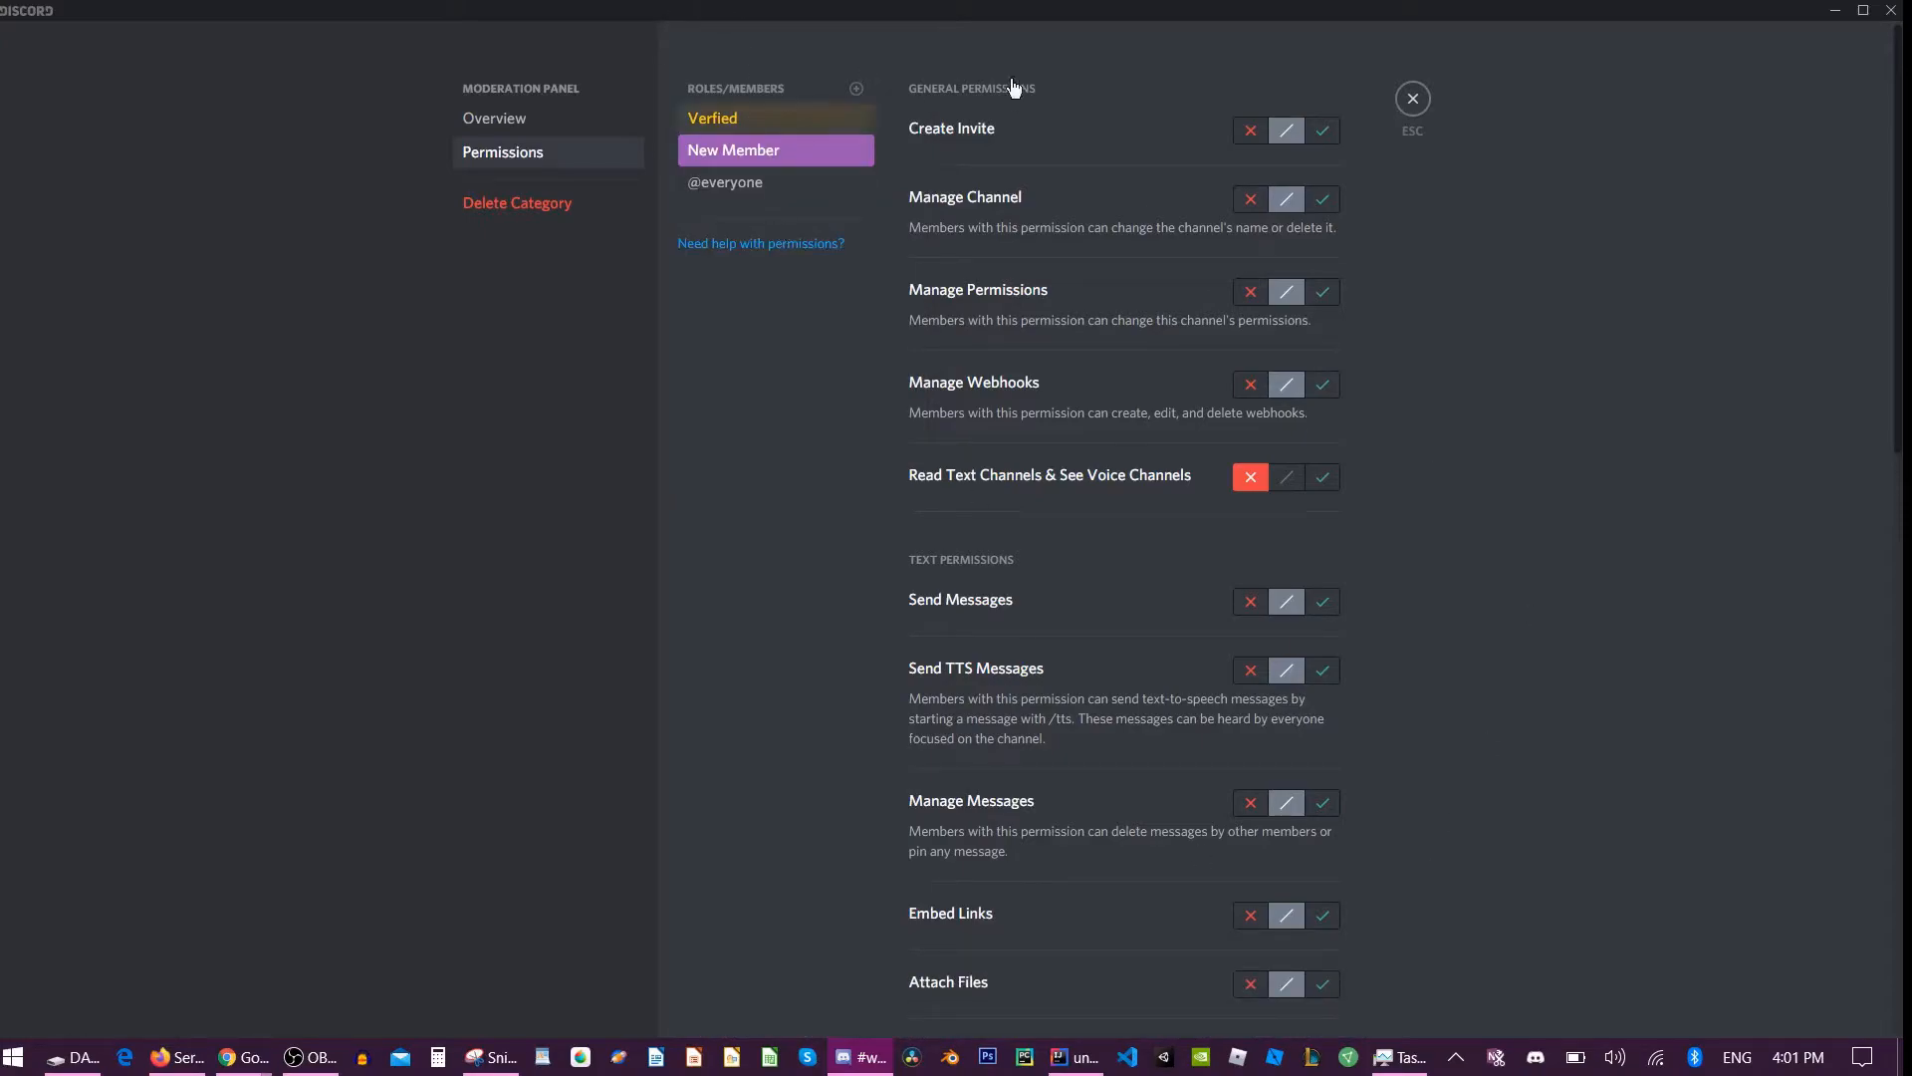
- Add the Moderator role to the admin-panel channel's permissions and deny it Read Messages
{"action": "left_click", "coordinate": [1413, 98]}
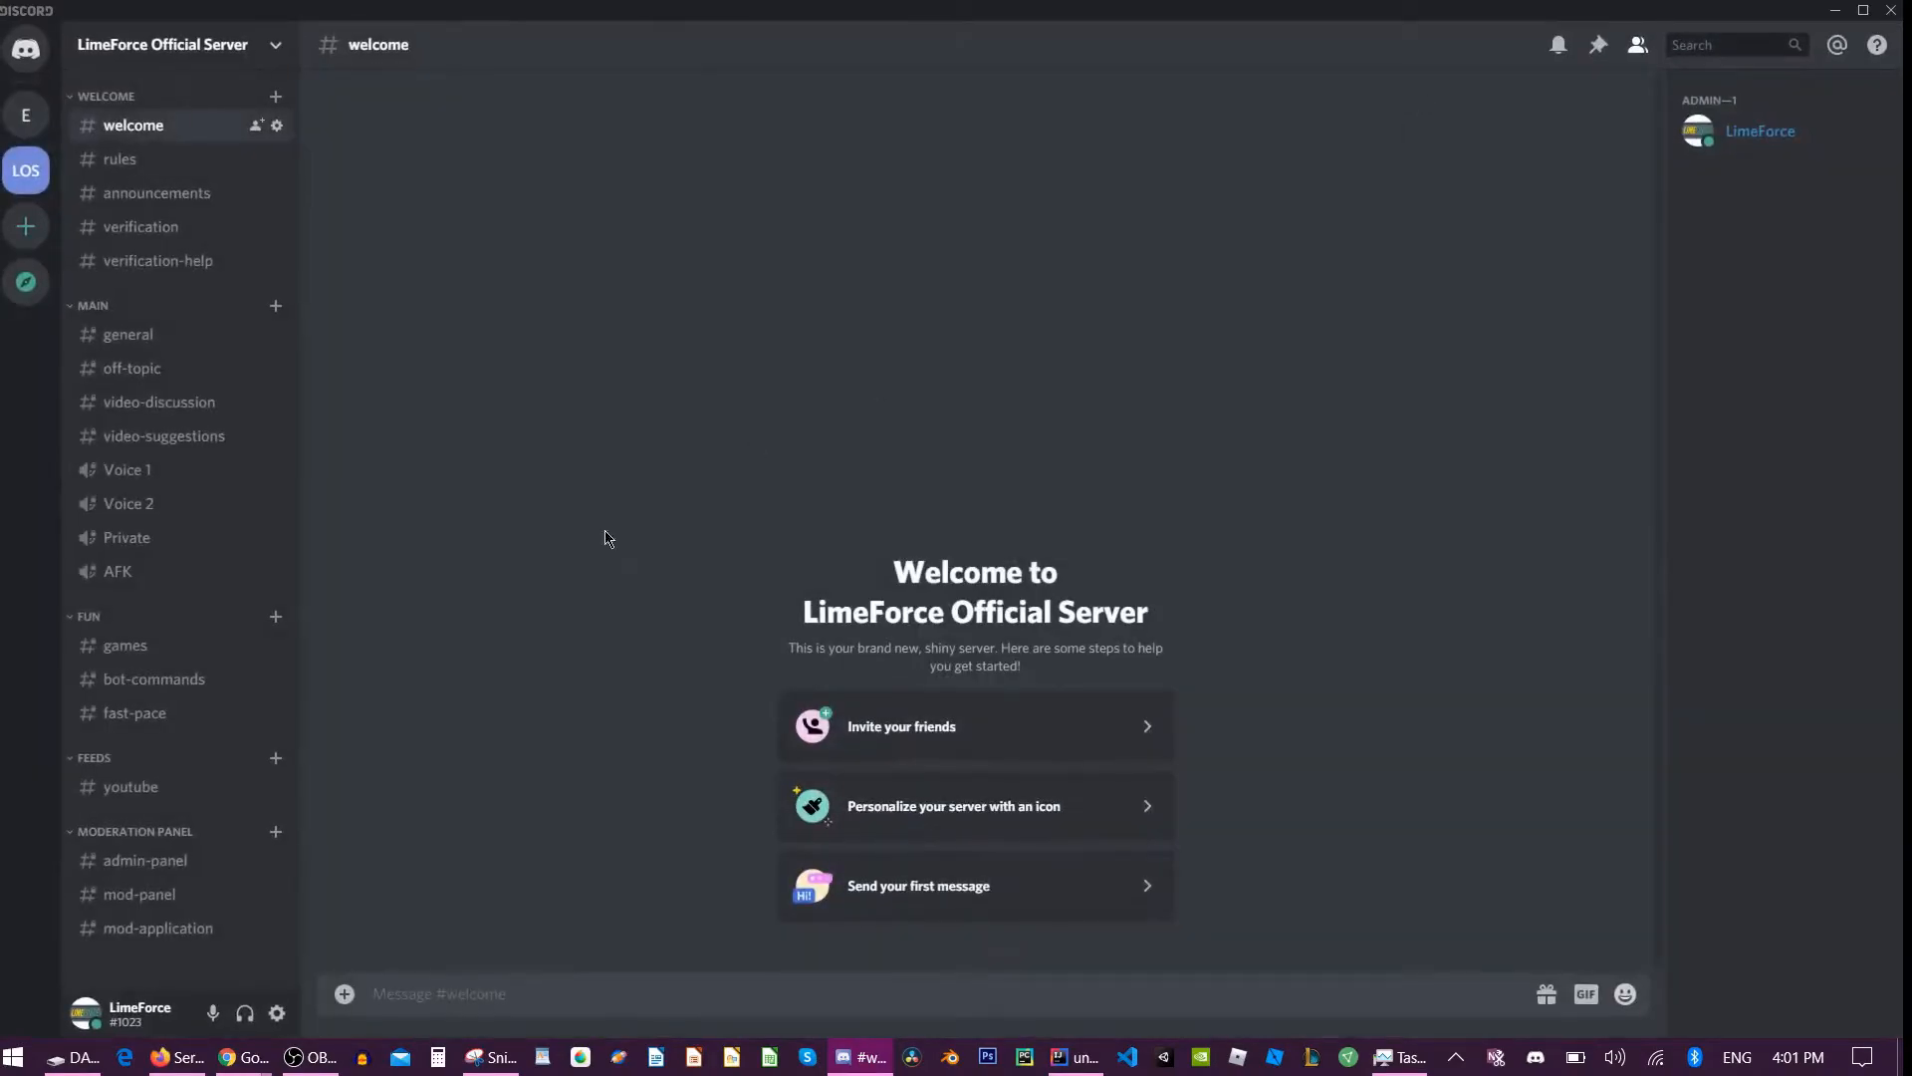
{"action": "left_click", "coordinate": [149, 874]}
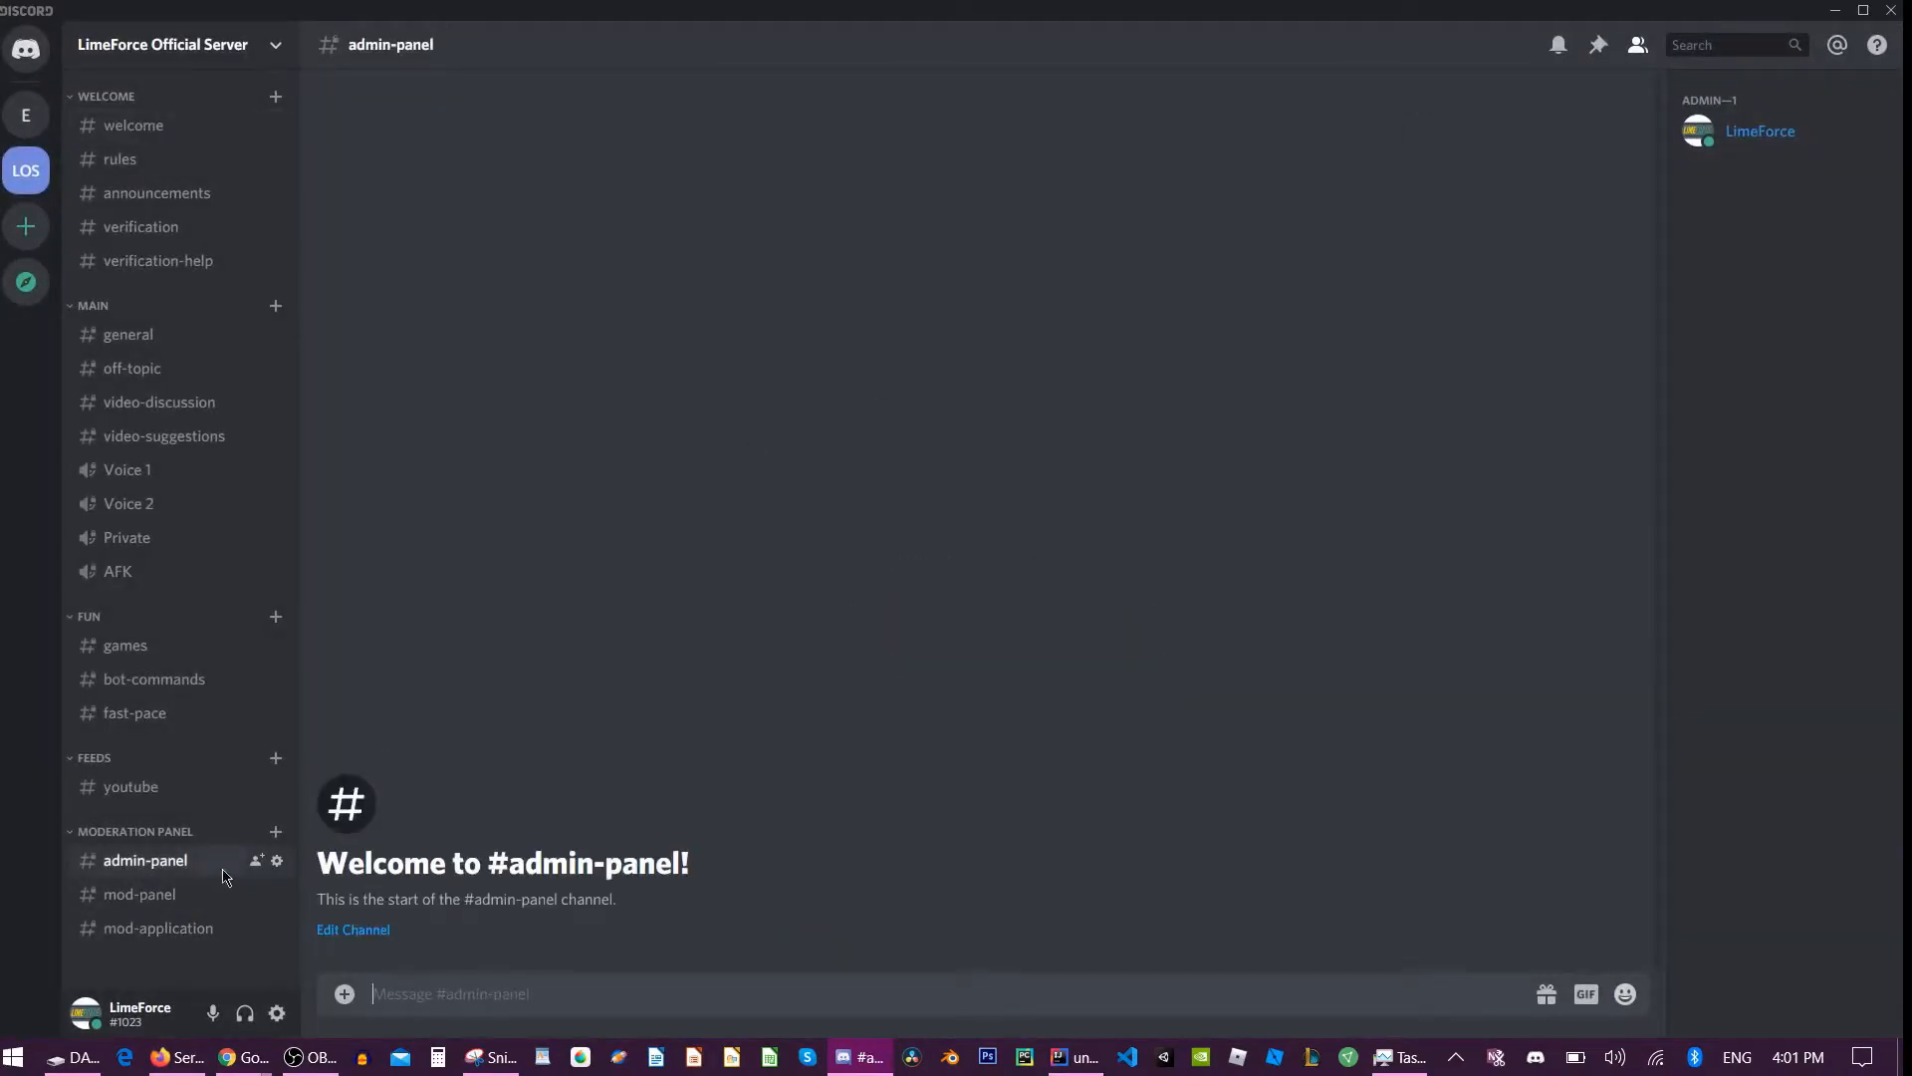
{"action": "left_click", "coordinate": [276, 862]}
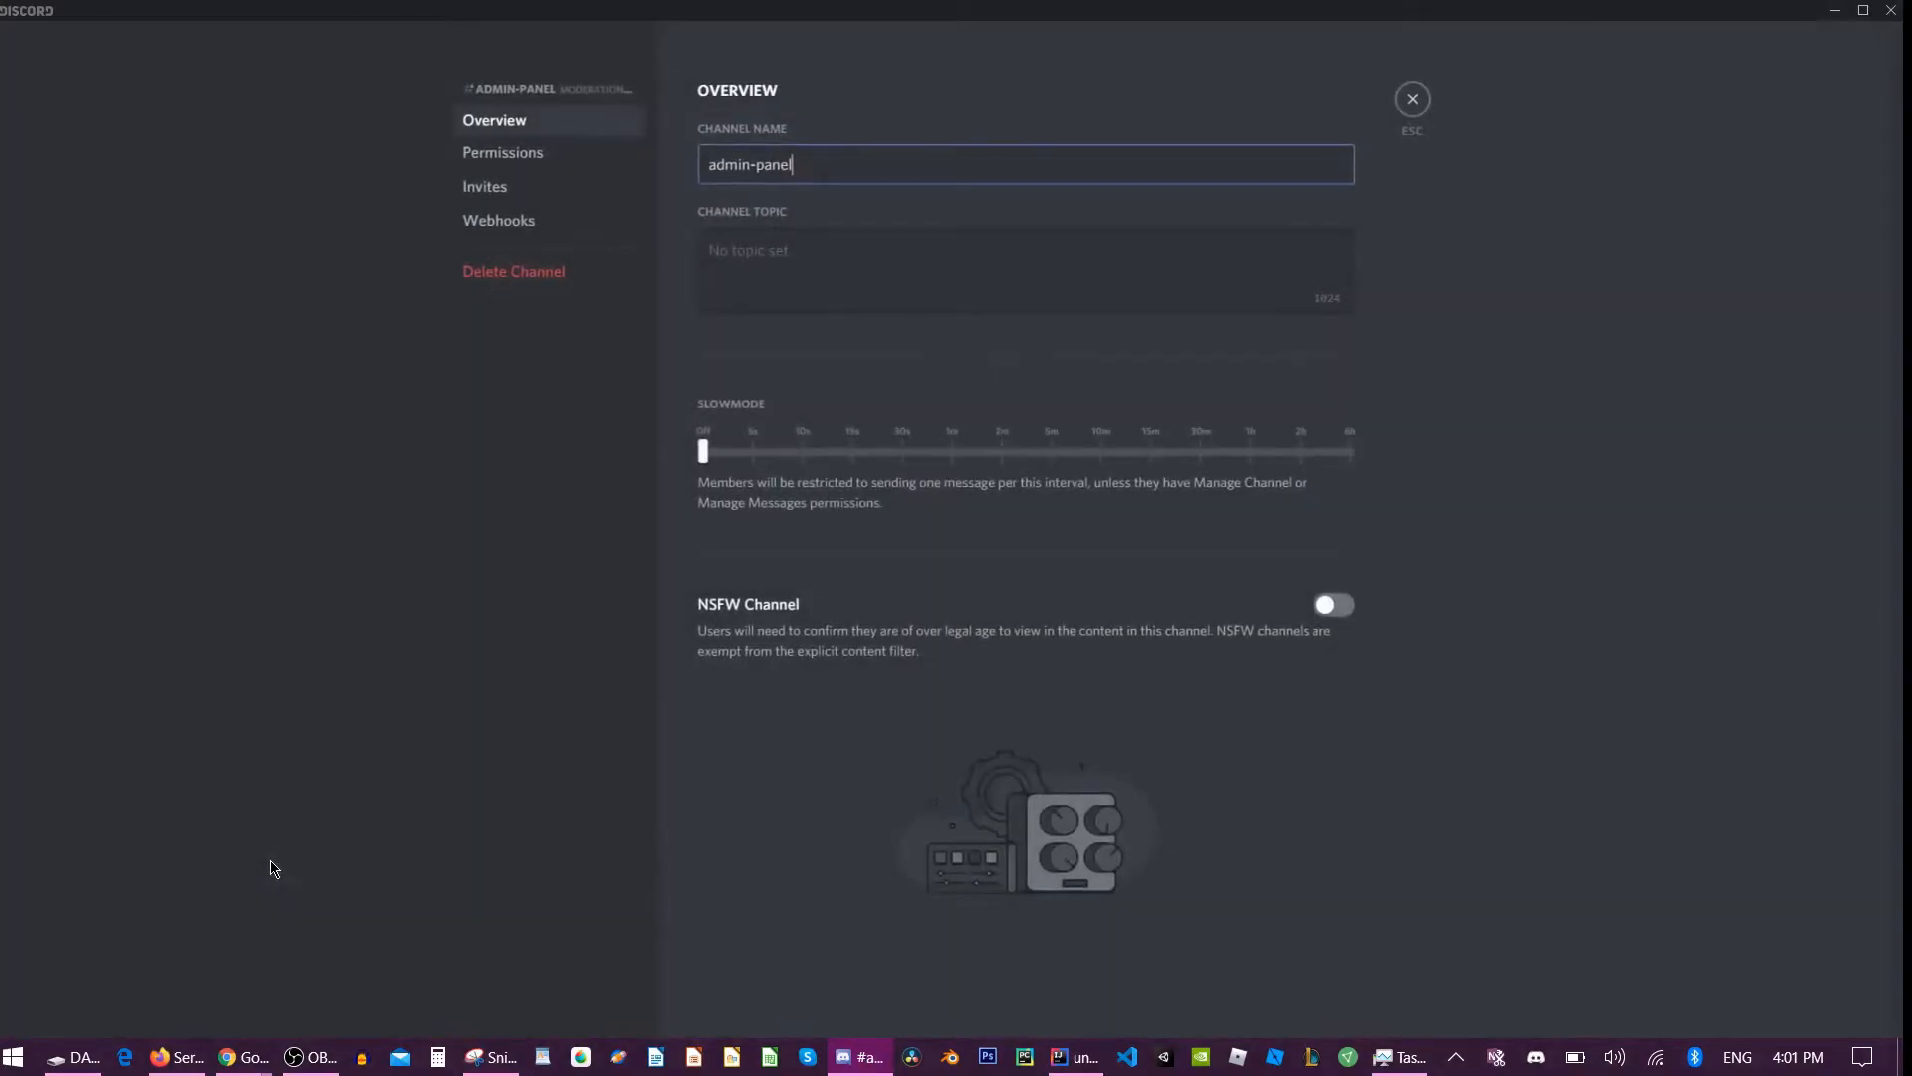
{"action": "left_click", "coordinate": [523, 221]}
{"action": "left_click", "coordinate": [542, 197]}
{"action": "left_click", "coordinate": [534, 153]}
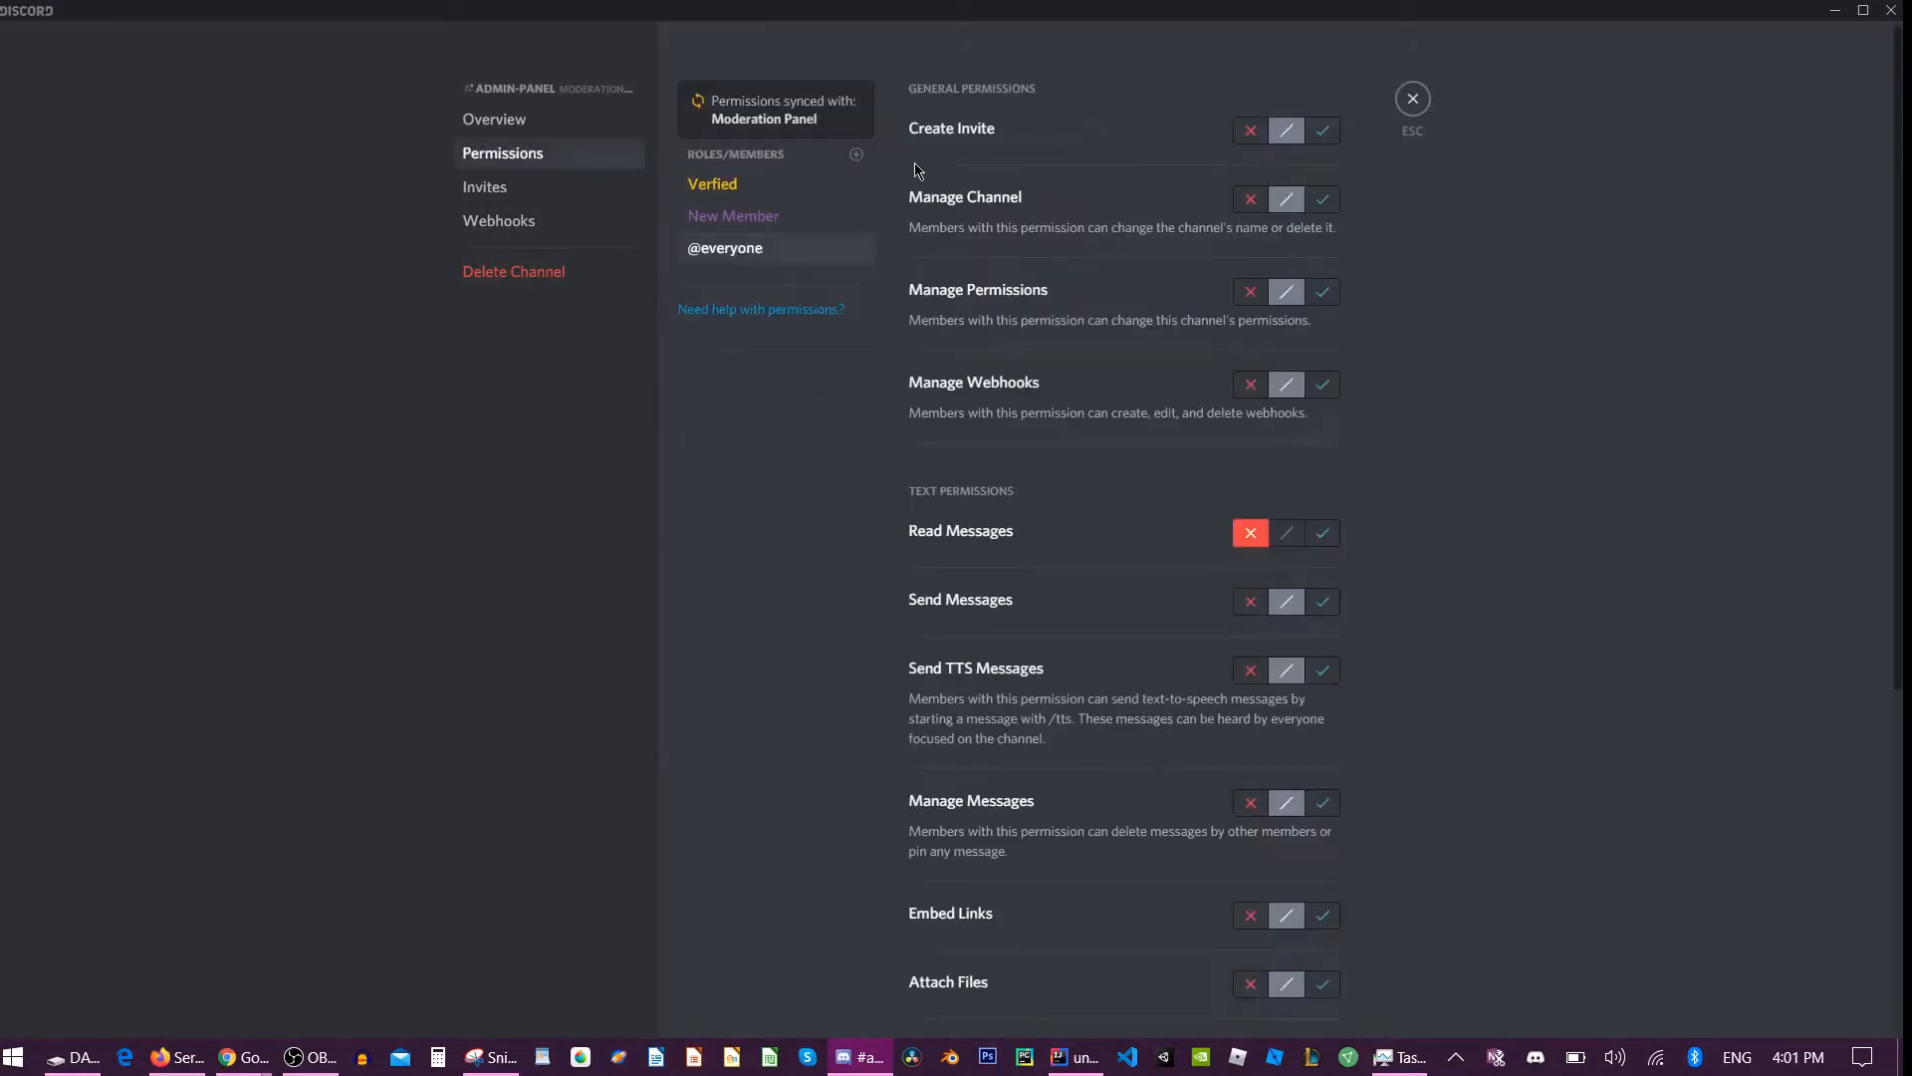
{"action": "left_click", "coordinate": [856, 154]}
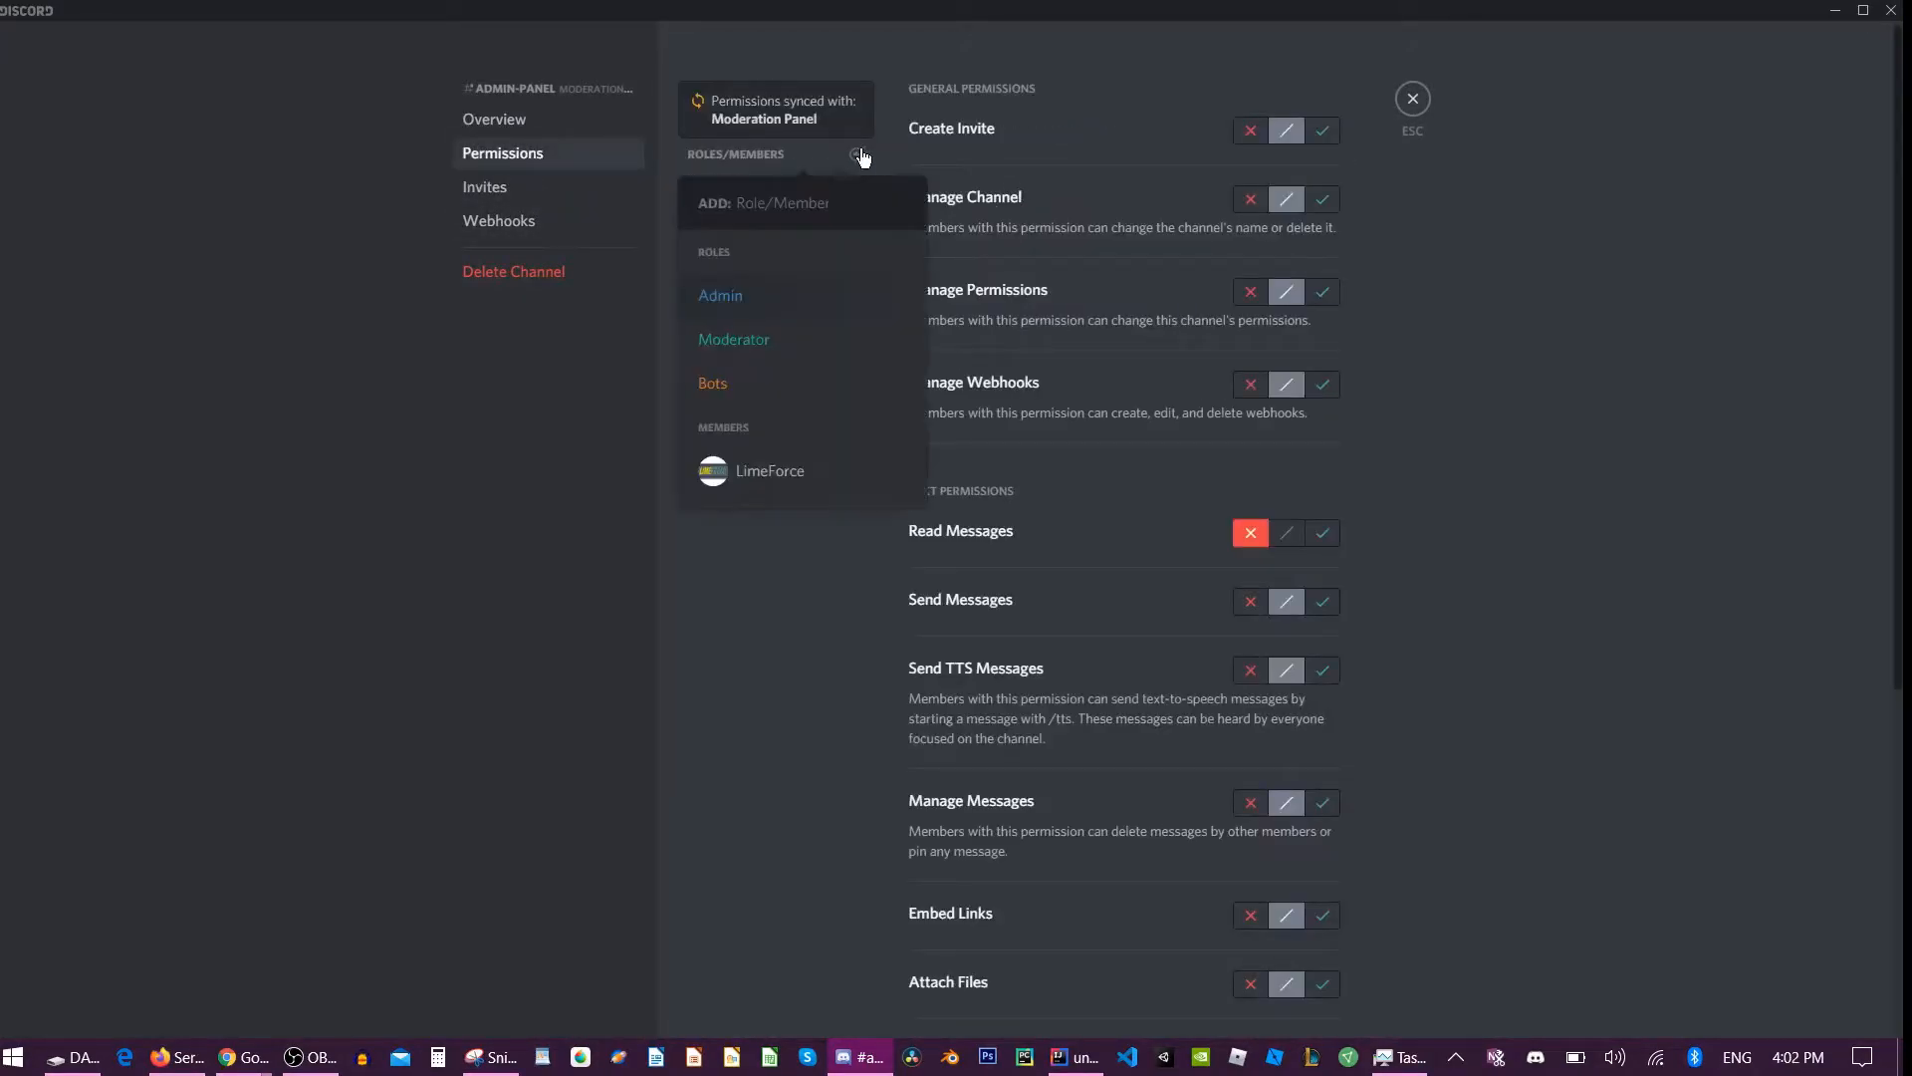
{"action": "left_click", "coordinate": [793, 342]}
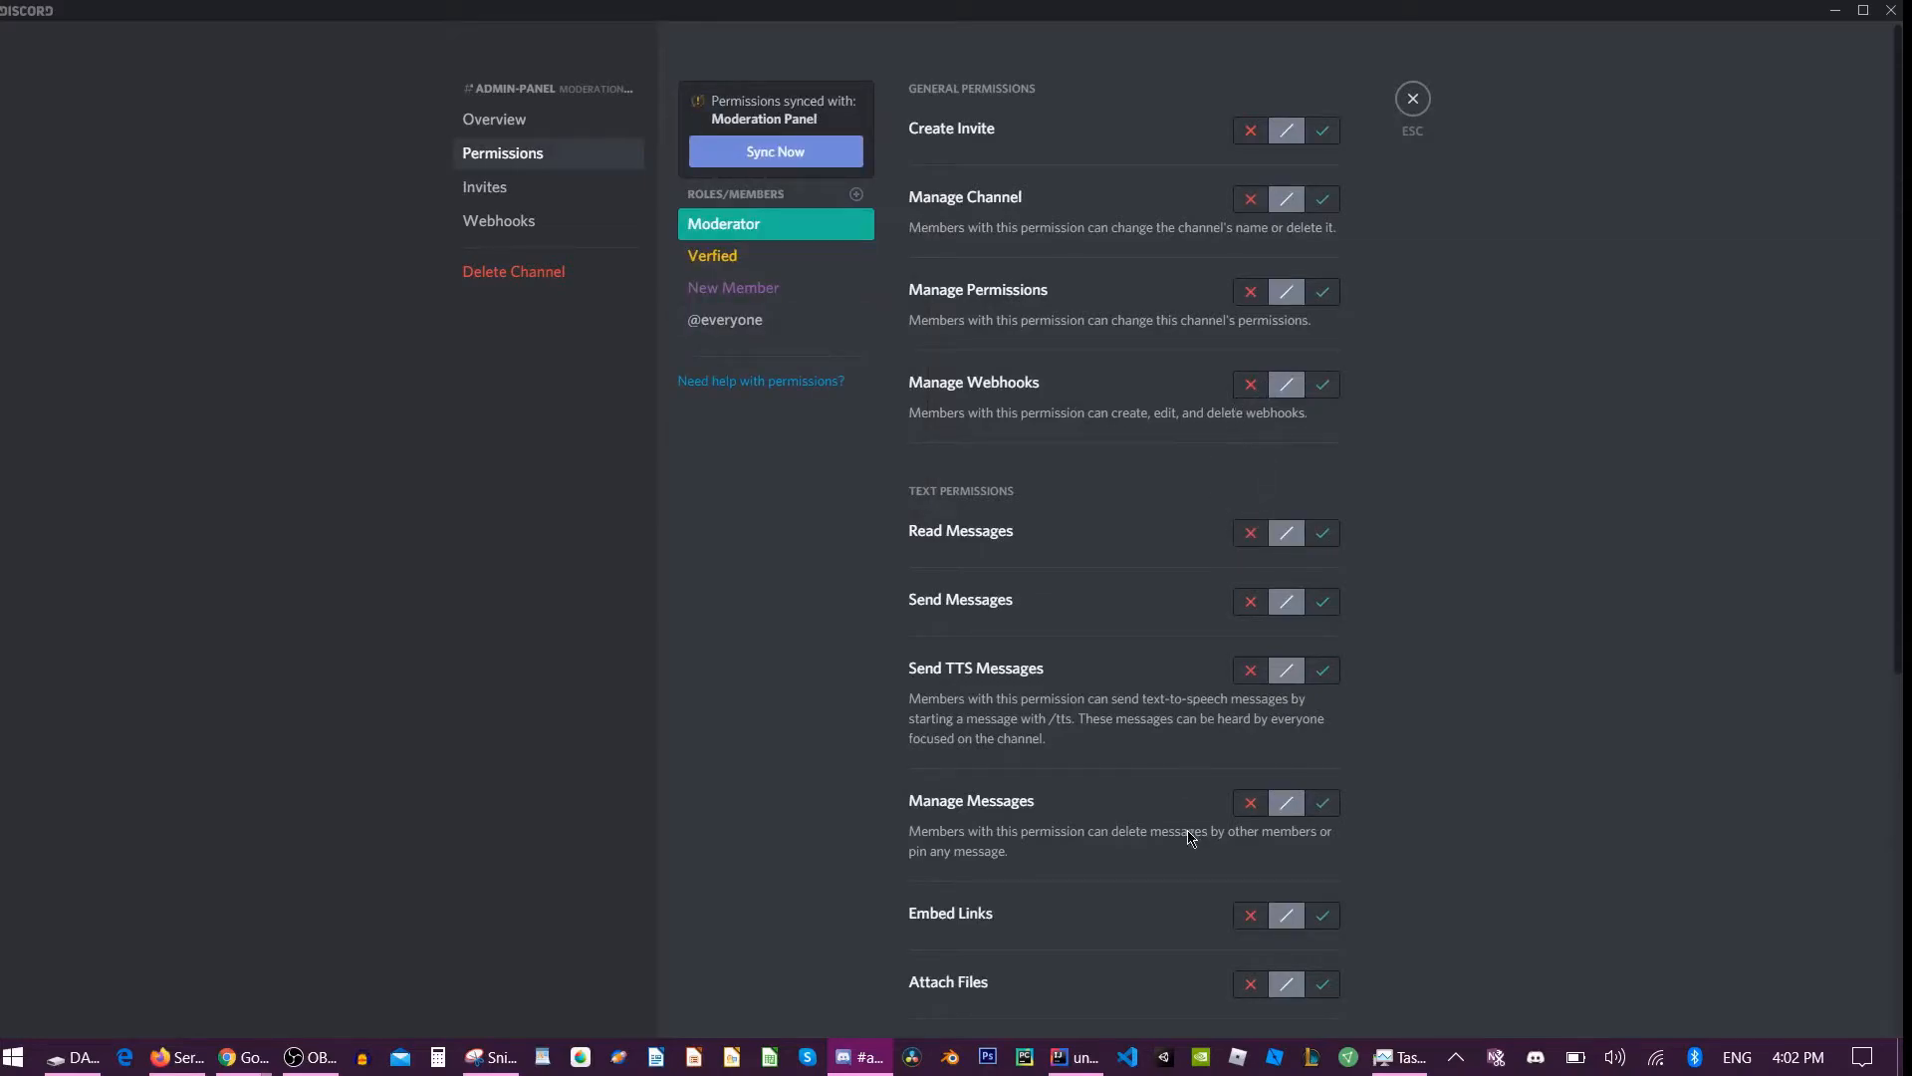
{"action": "left_click", "coordinate": [1249, 535]}
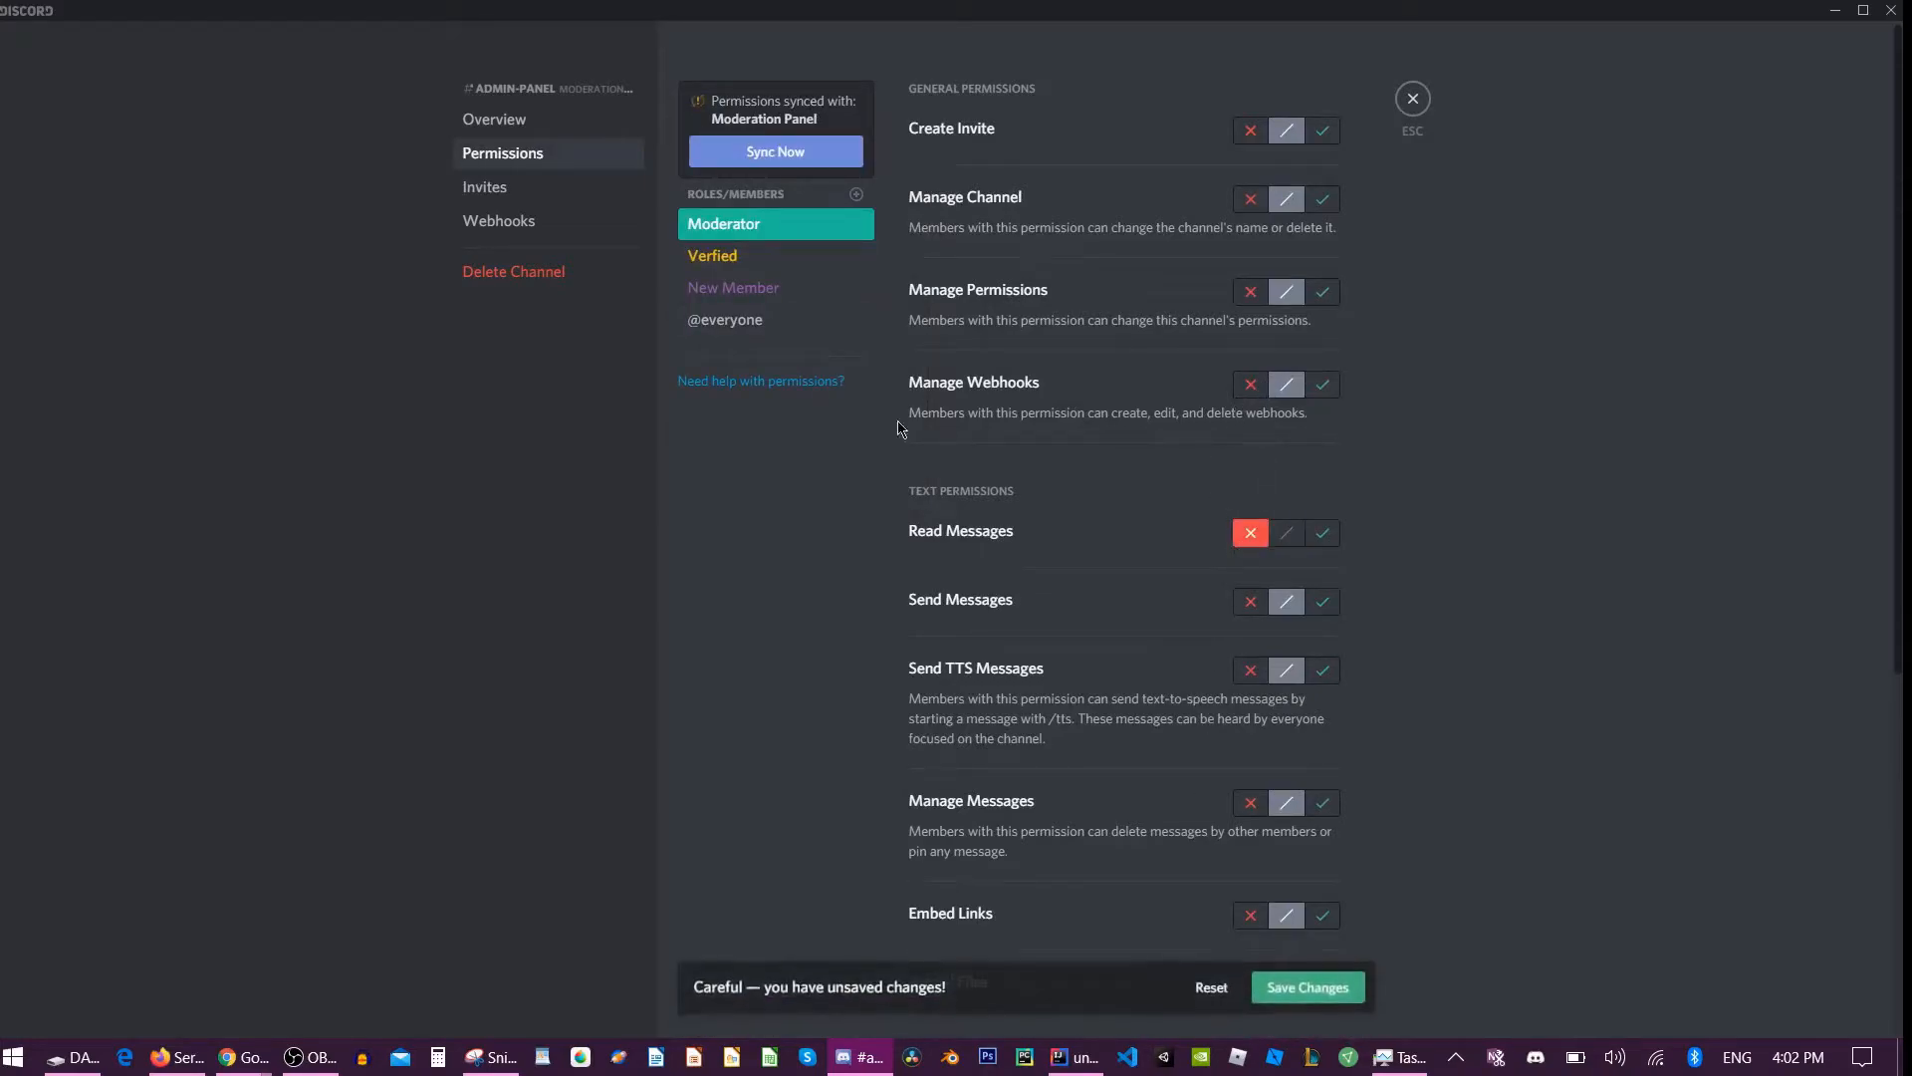
- Add the Admin role to the admin-panel channel's permissions and save the Moderator permission change
{"action": "left_click", "coordinate": [856, 194]}
{"action": "left_click", "coordinate": [777, 339]}
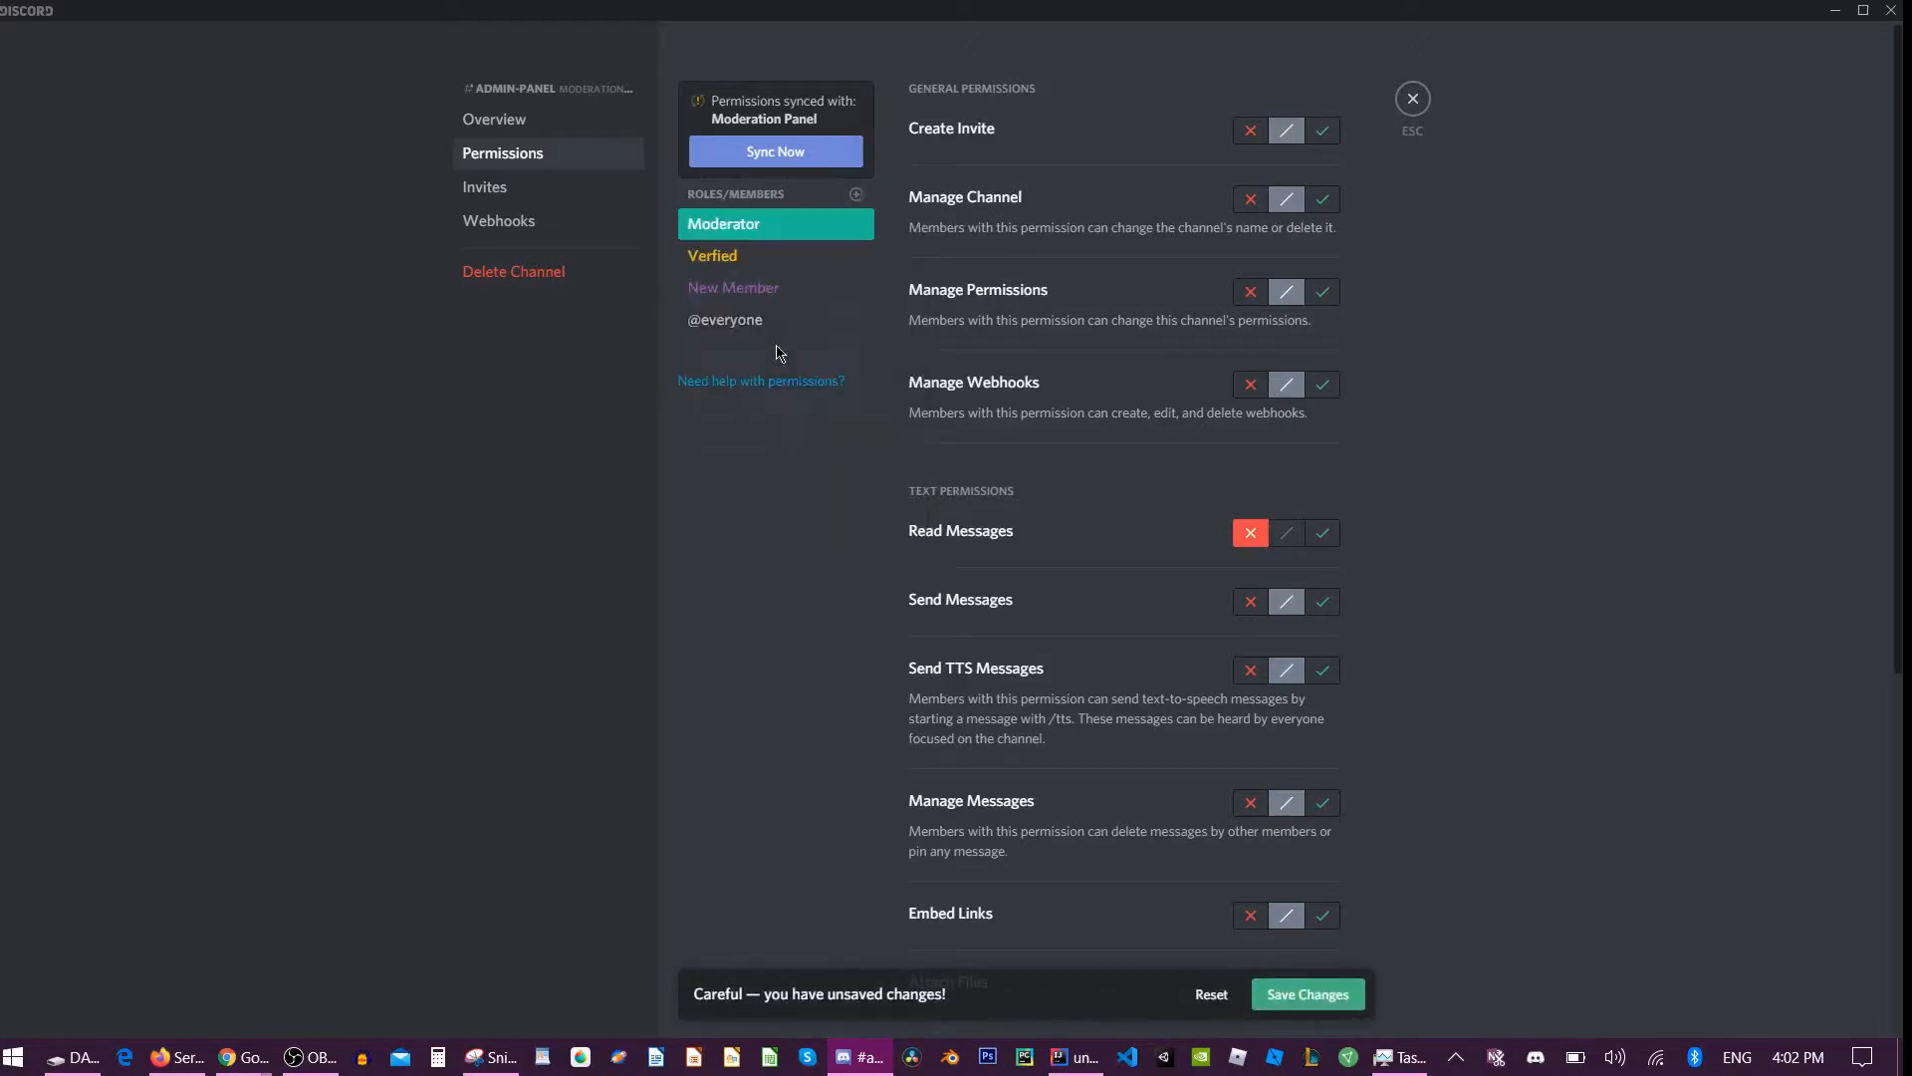
{"action": "left_click", "coordinate": [1290, 992]}
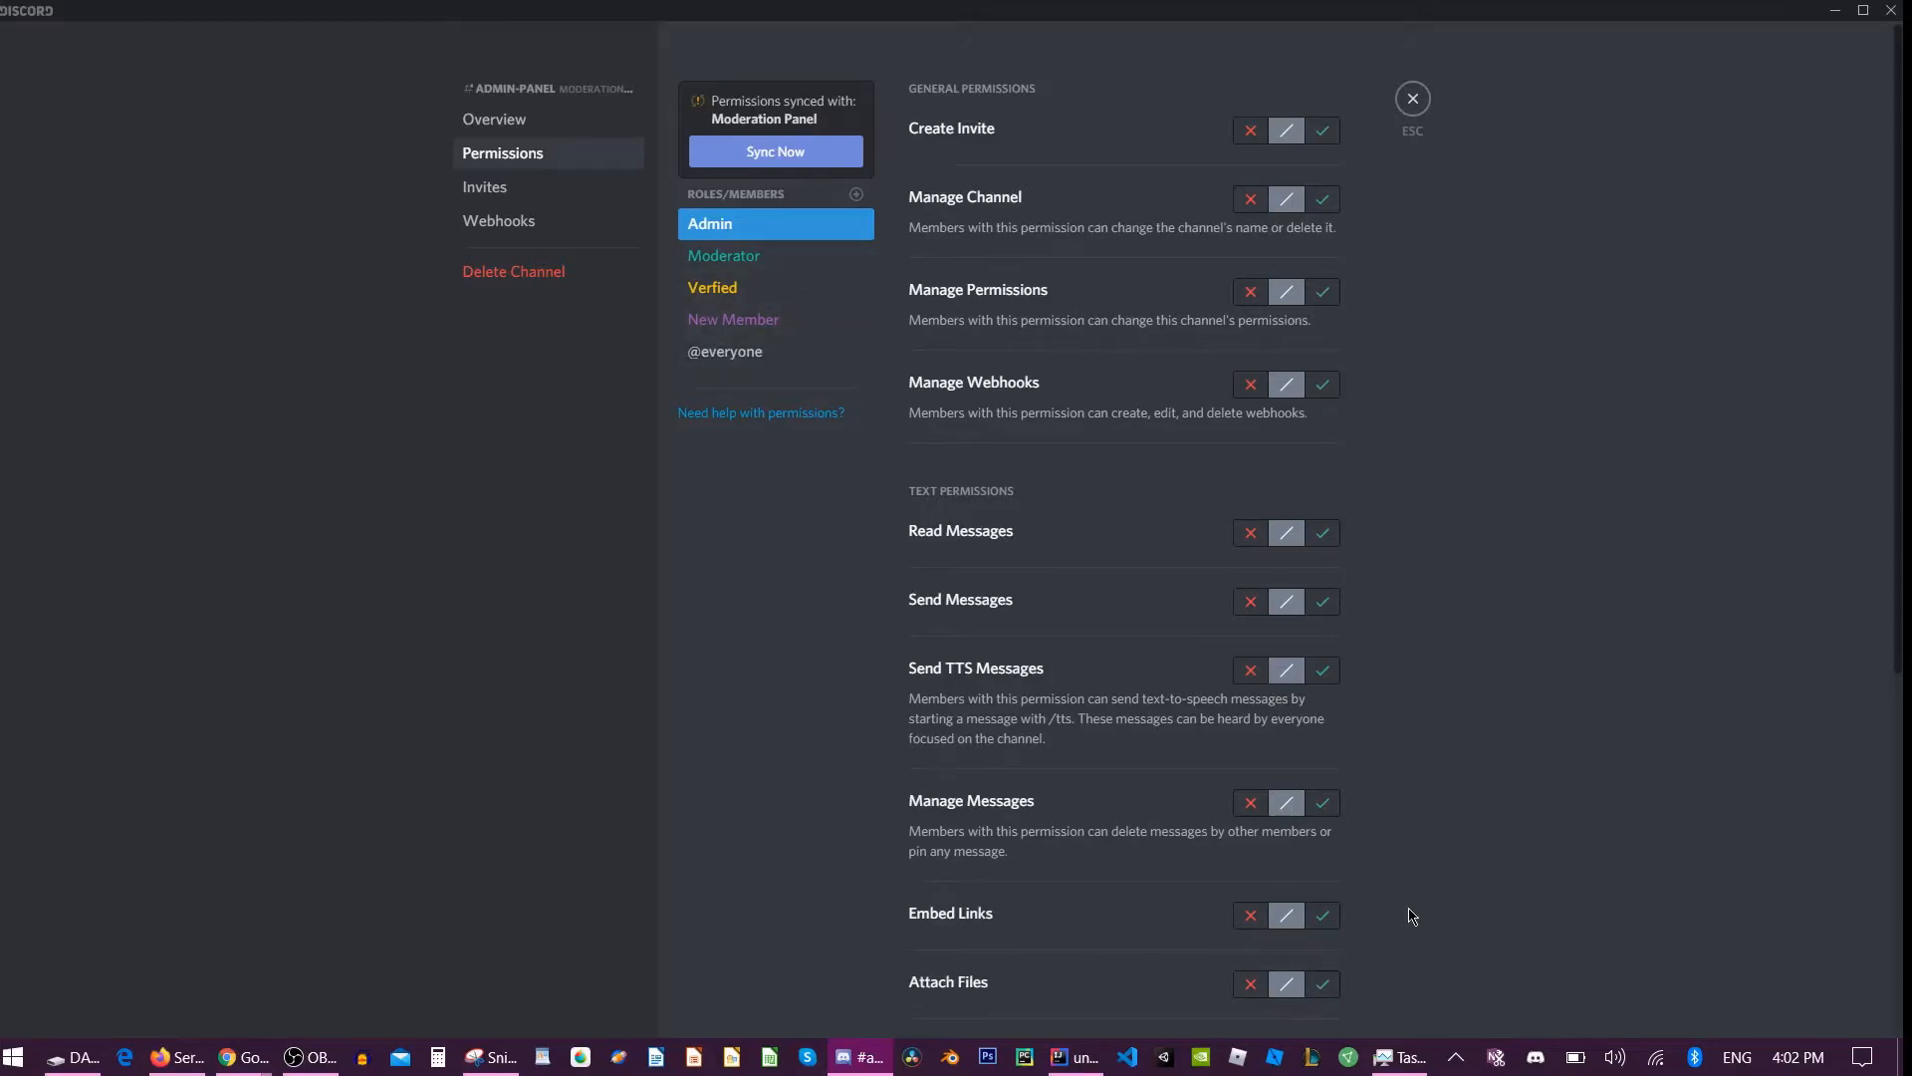
- Delete the Admin role's permission settings from the admin-panel channel and leave the channel settings
{"action": "scroll", "coordinate": [1393, 822], "scroll_direction": "down", "scroll_amount": 5}
{"action": "left_click", "coordinate": [999, 944]}
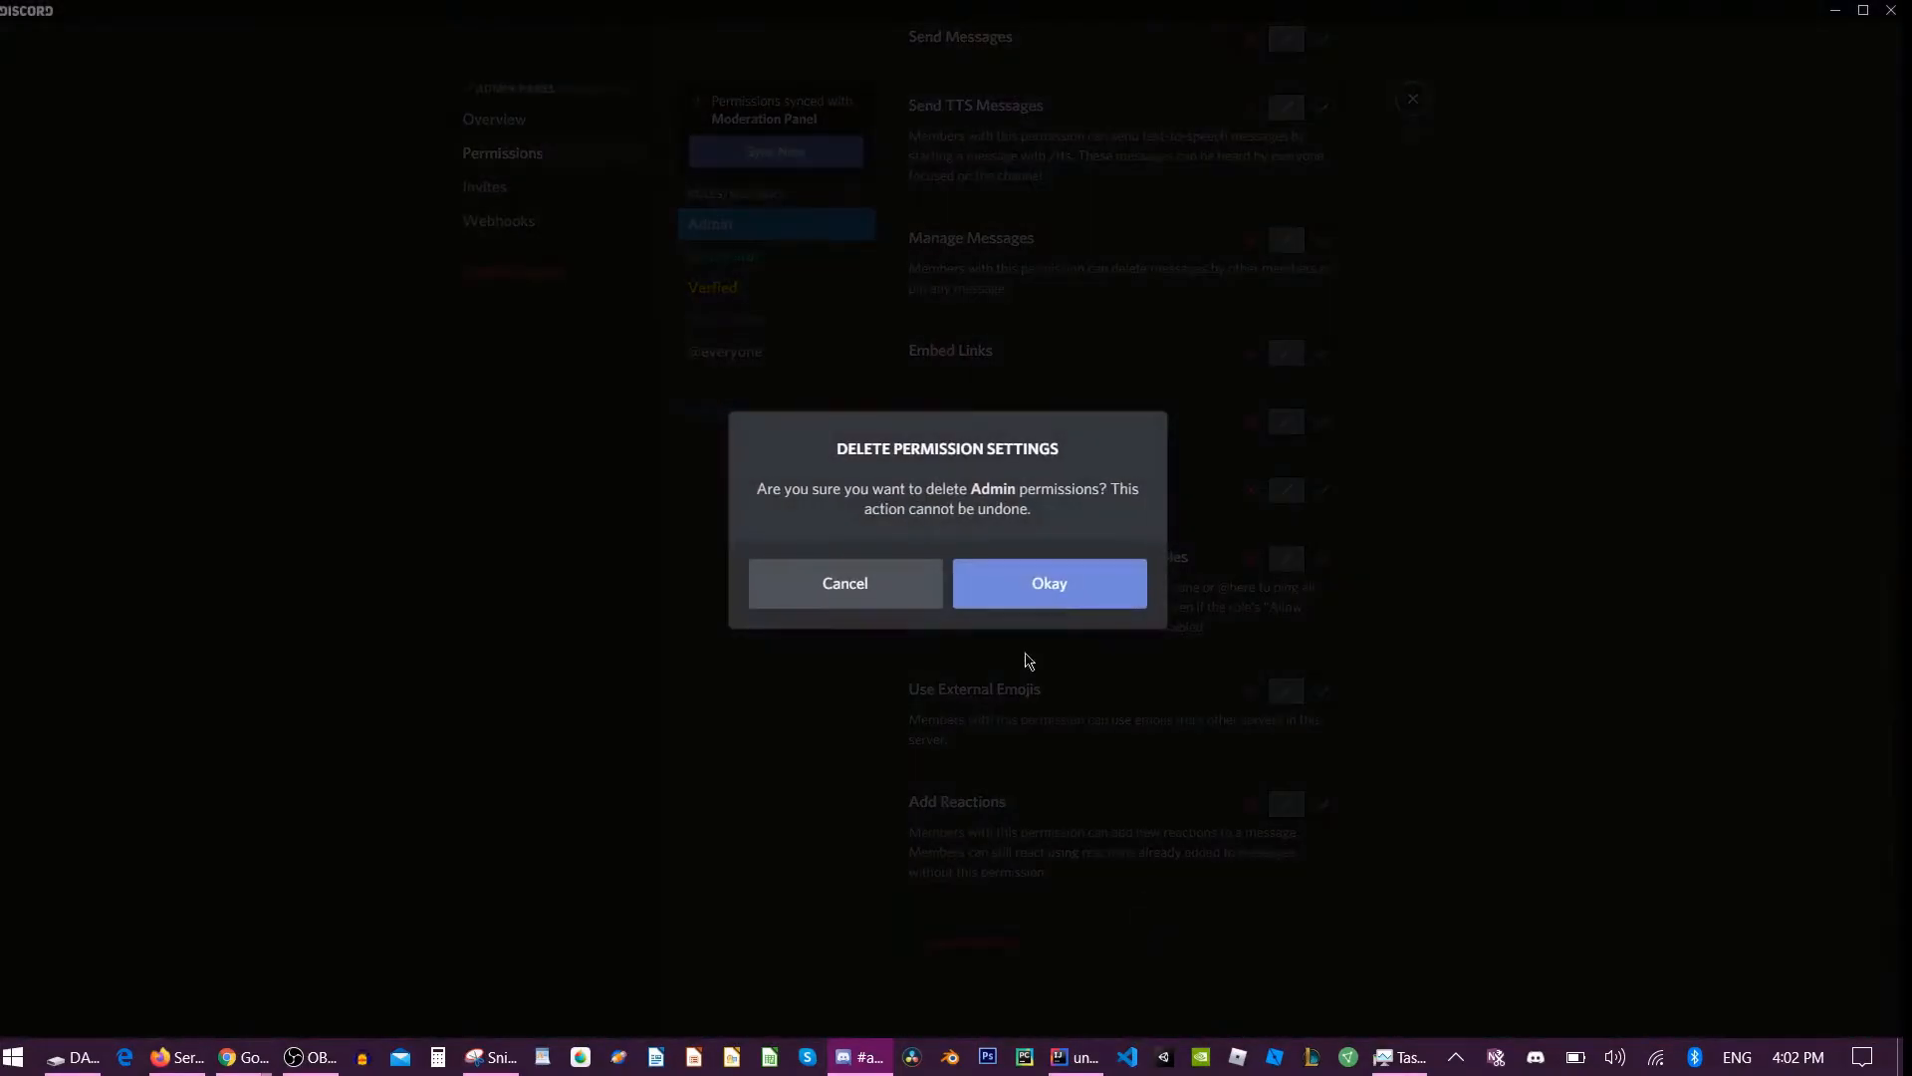
{"action": "left_click", "coordinate": [1026, 573]}
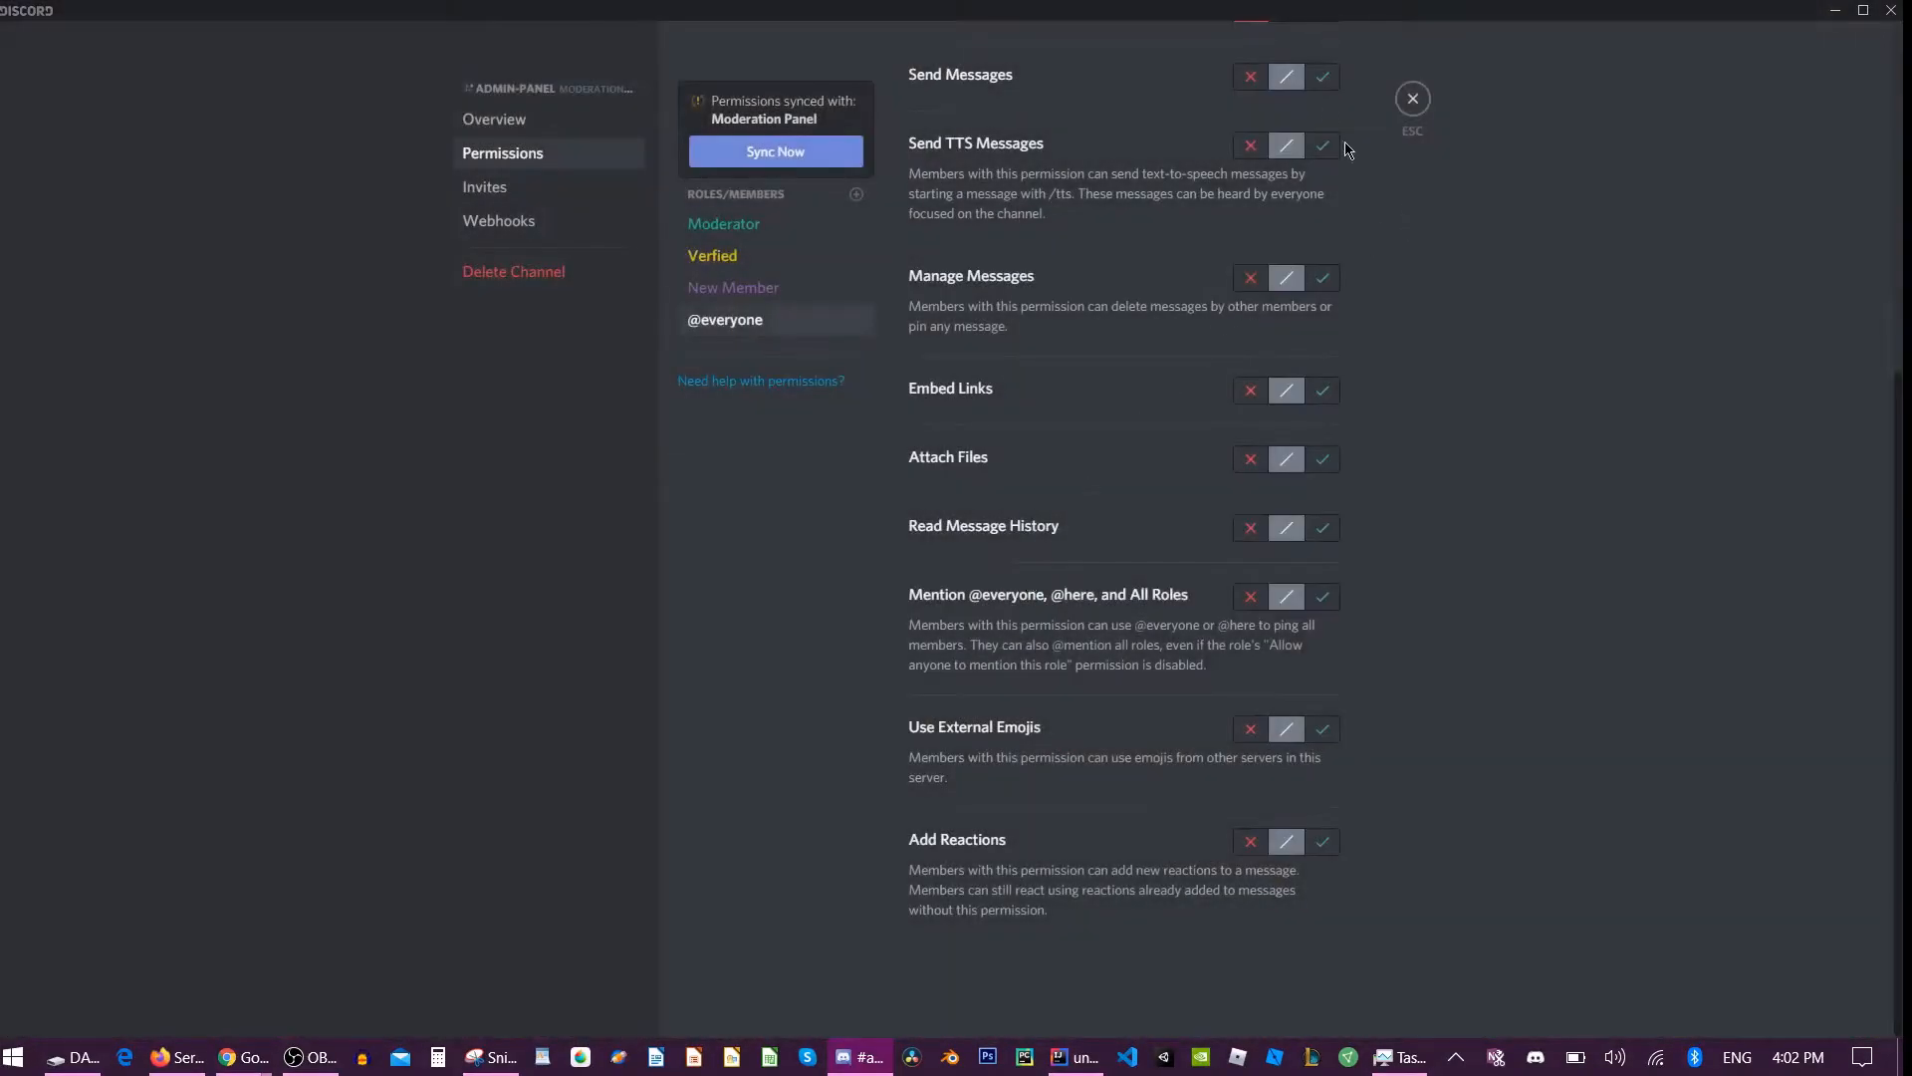
{"action": "left_click", "coordinate": [1402, 113]}
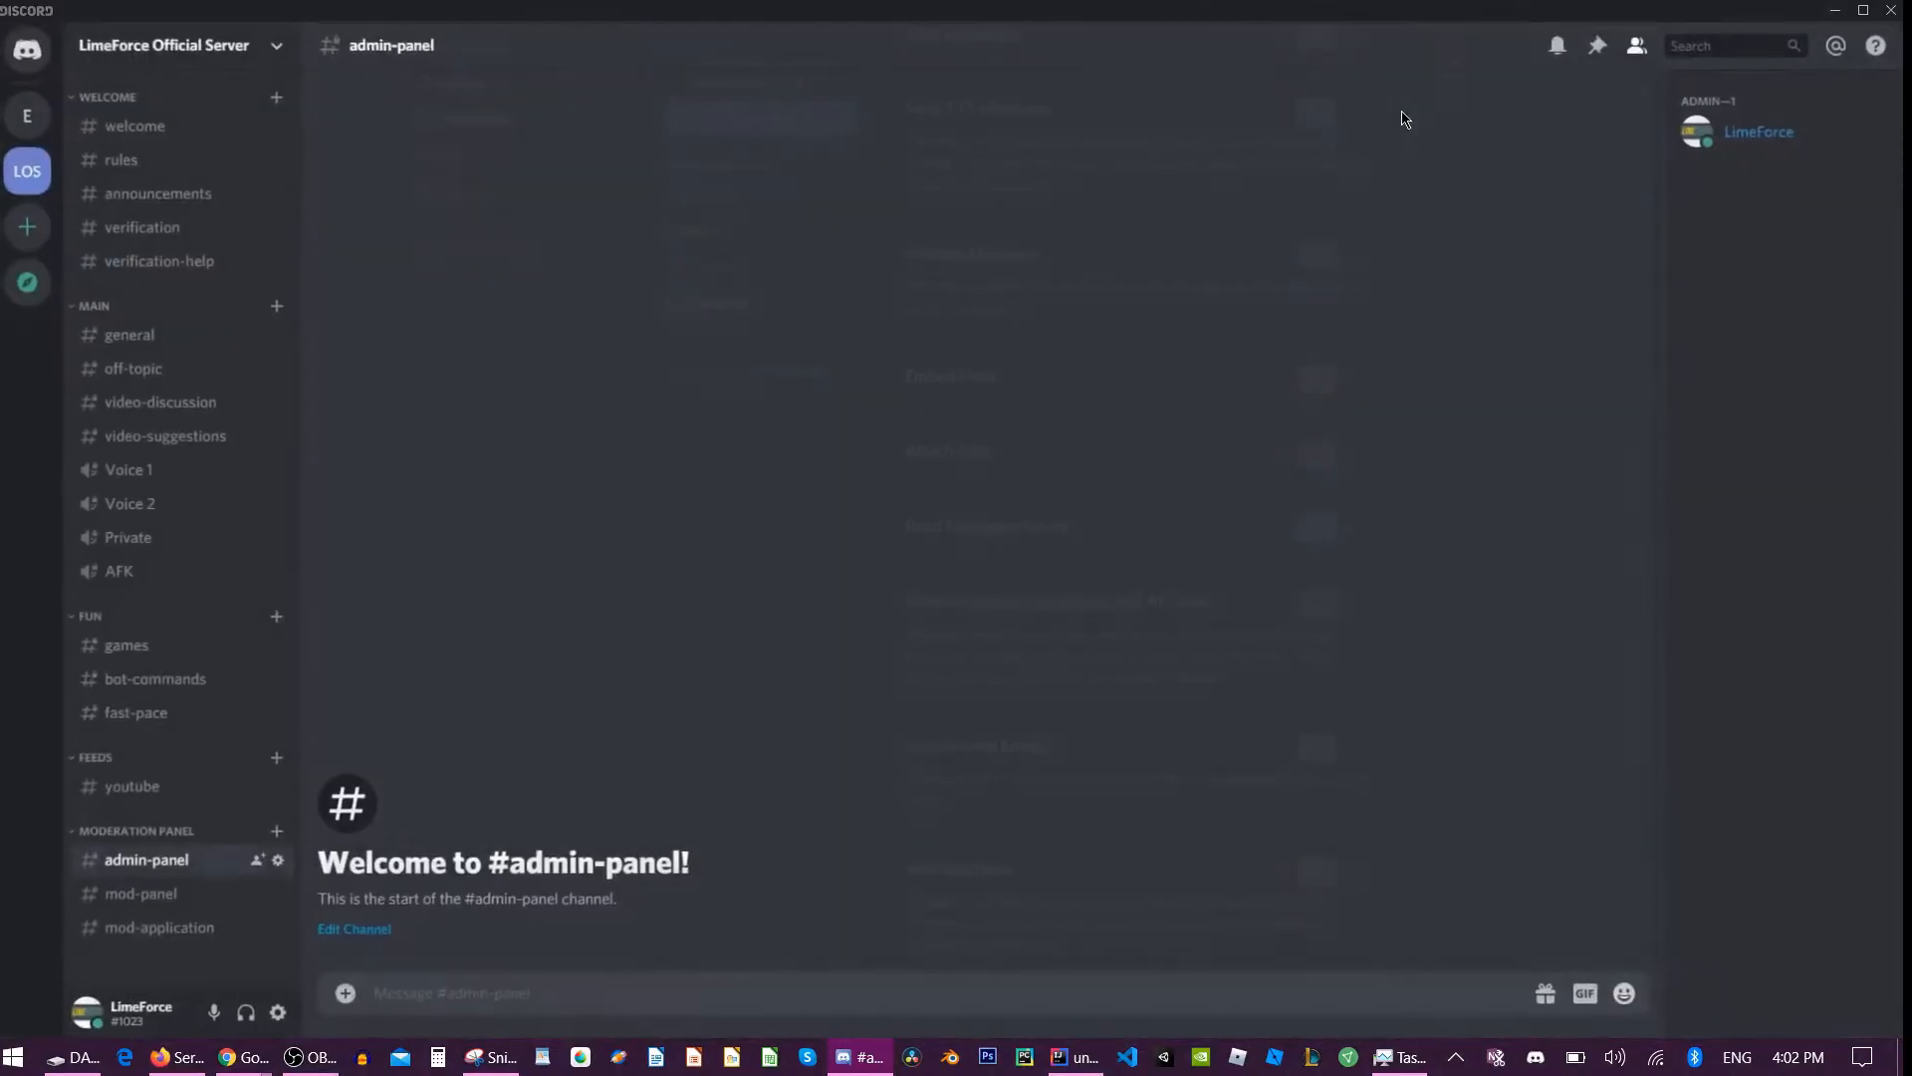
- Allow Read Messages and Send Messages for the Verfied role in the mod-application channel and save the permissions
{"action": "left_click", "coordinate": [230, 903]}
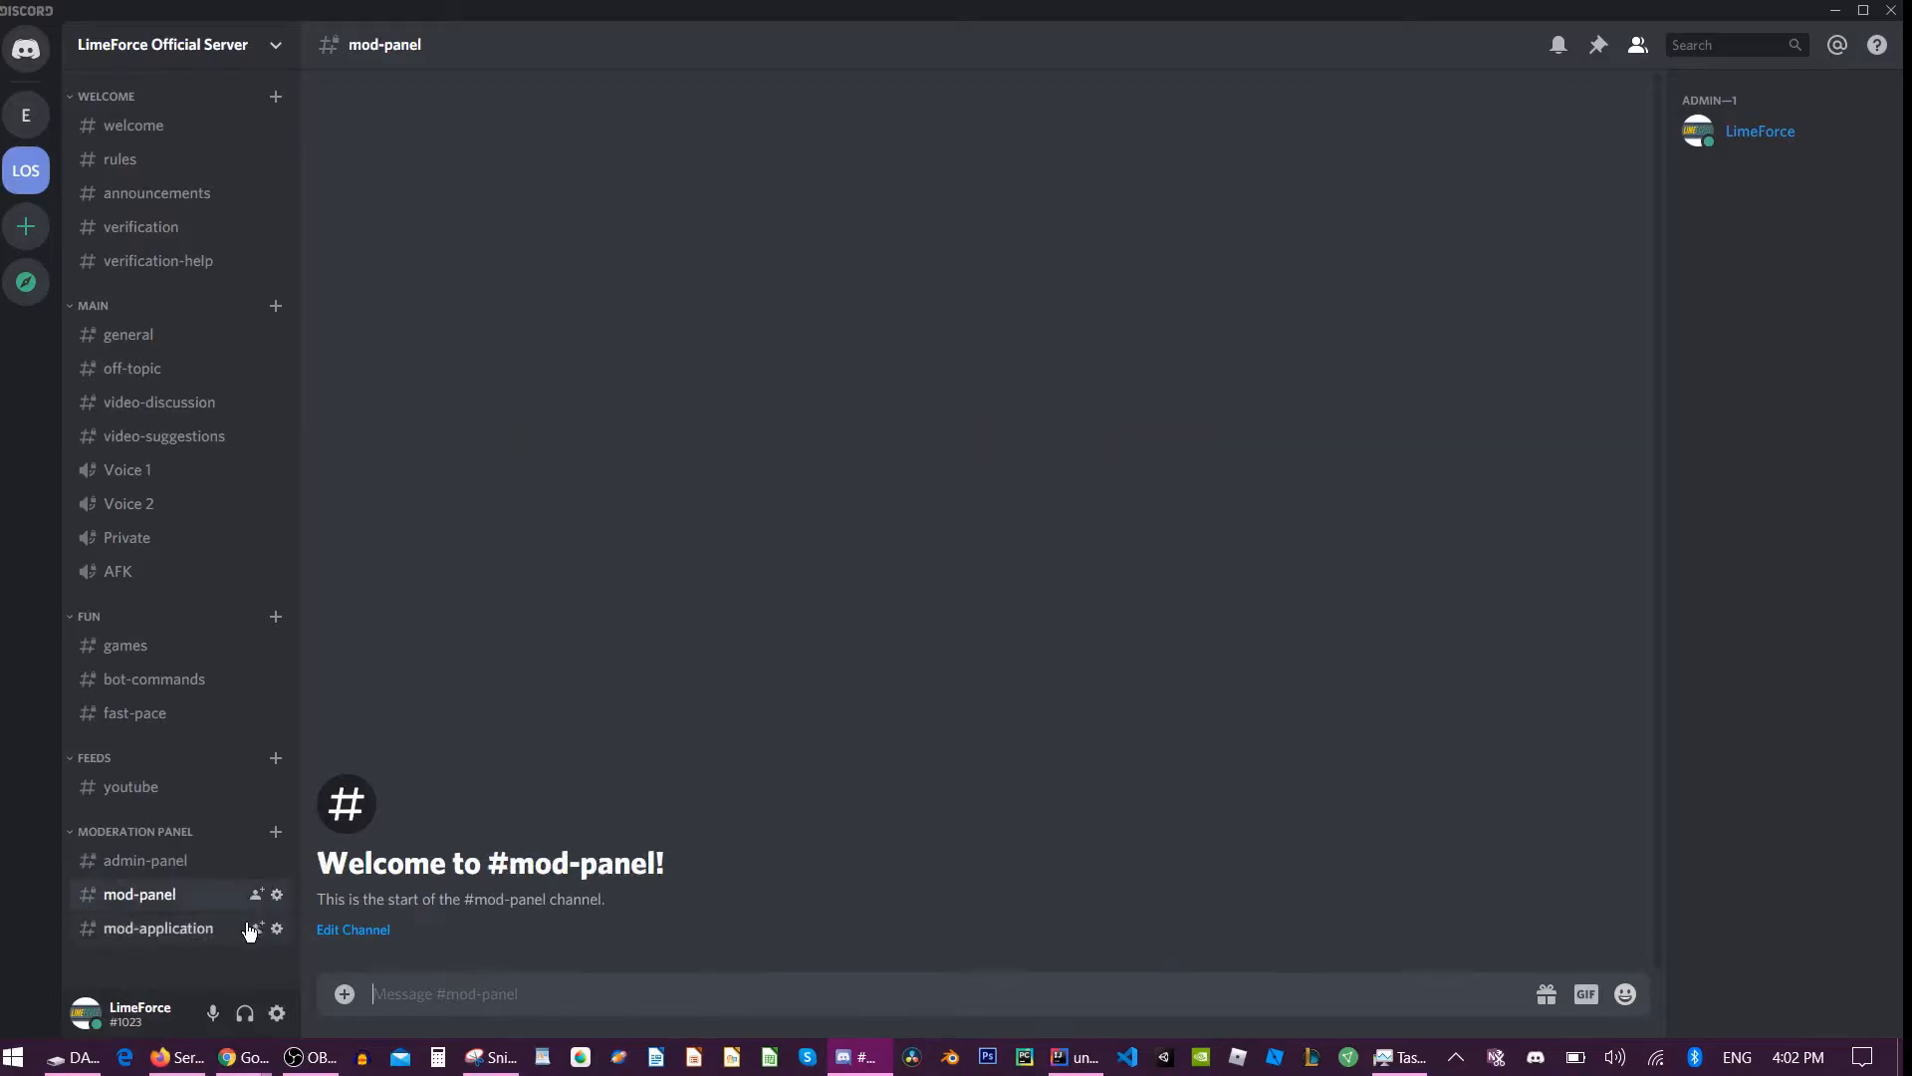
{"action": "left_click", "coordinate": [277, 928]}
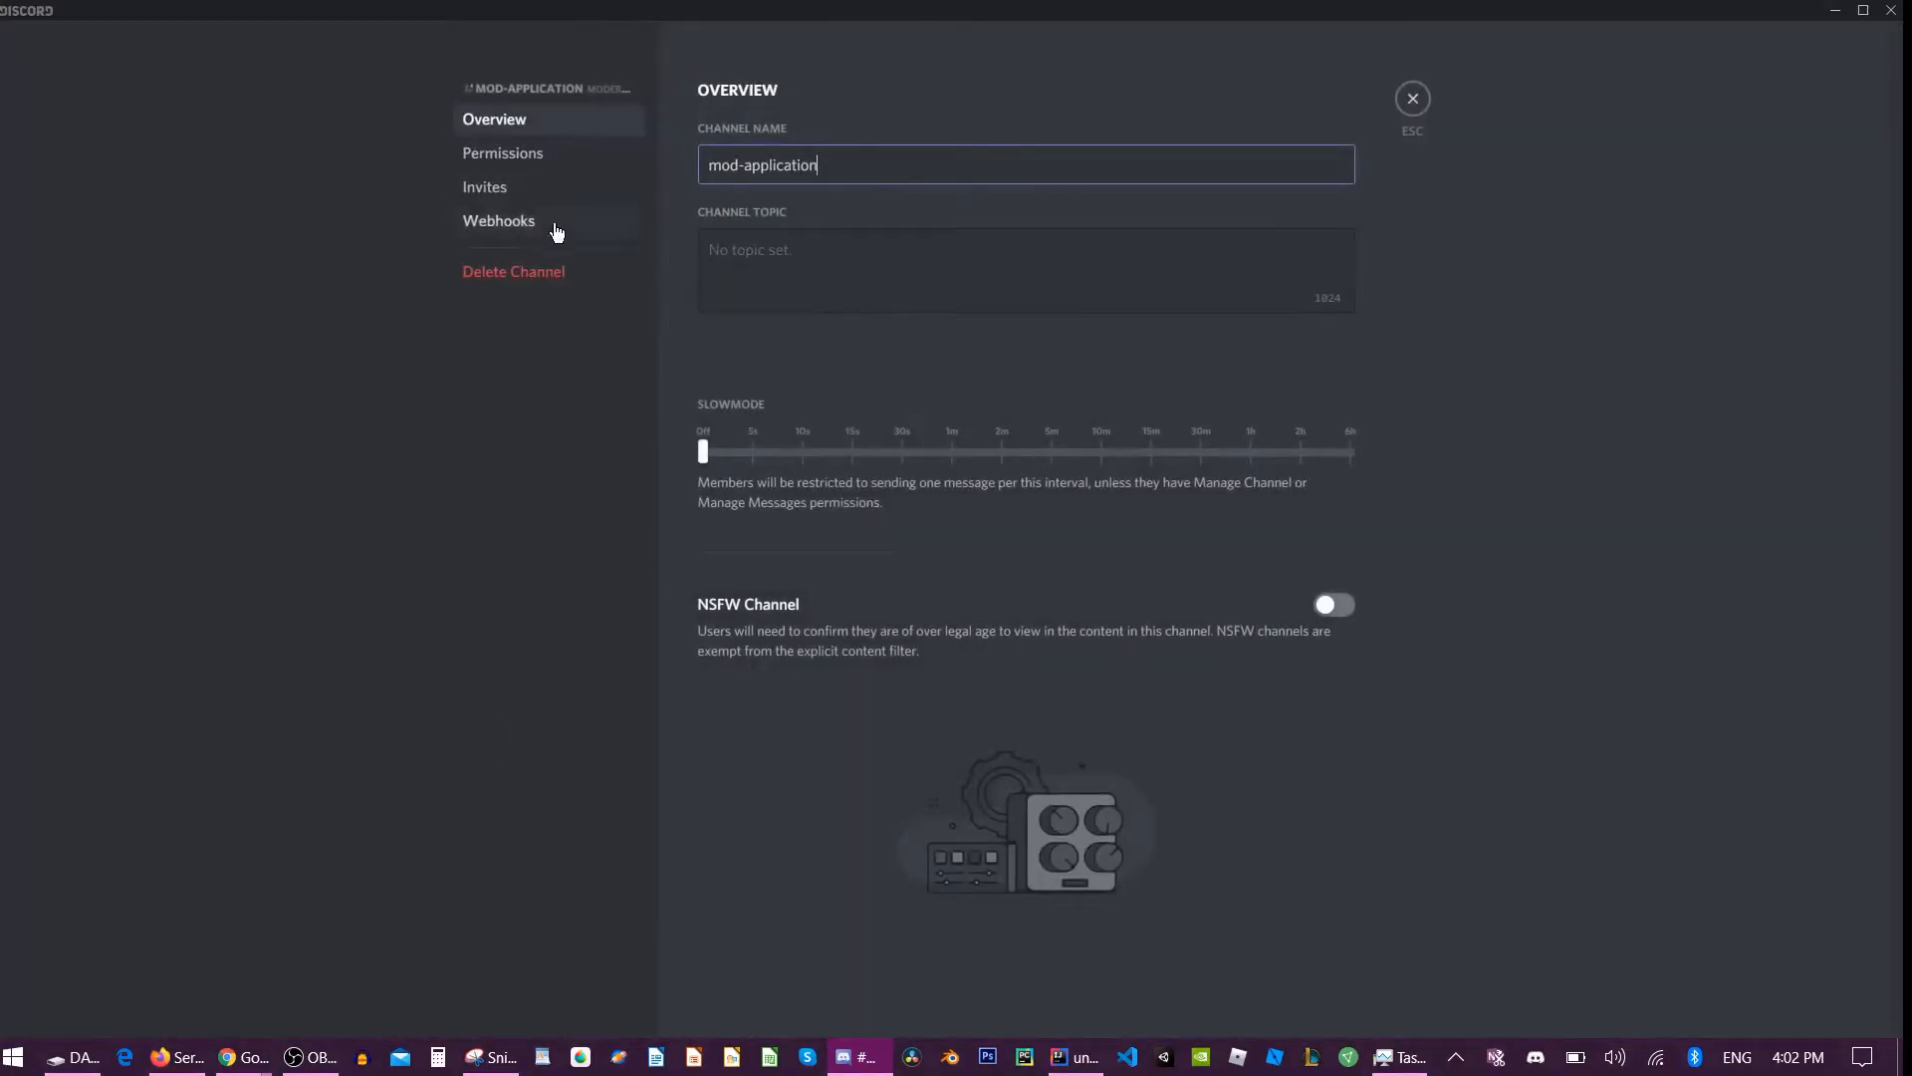
{"action": "left_click", "coordinate": [553, 188]}
{"action": "left_click", "coordinate": [550, 166]}
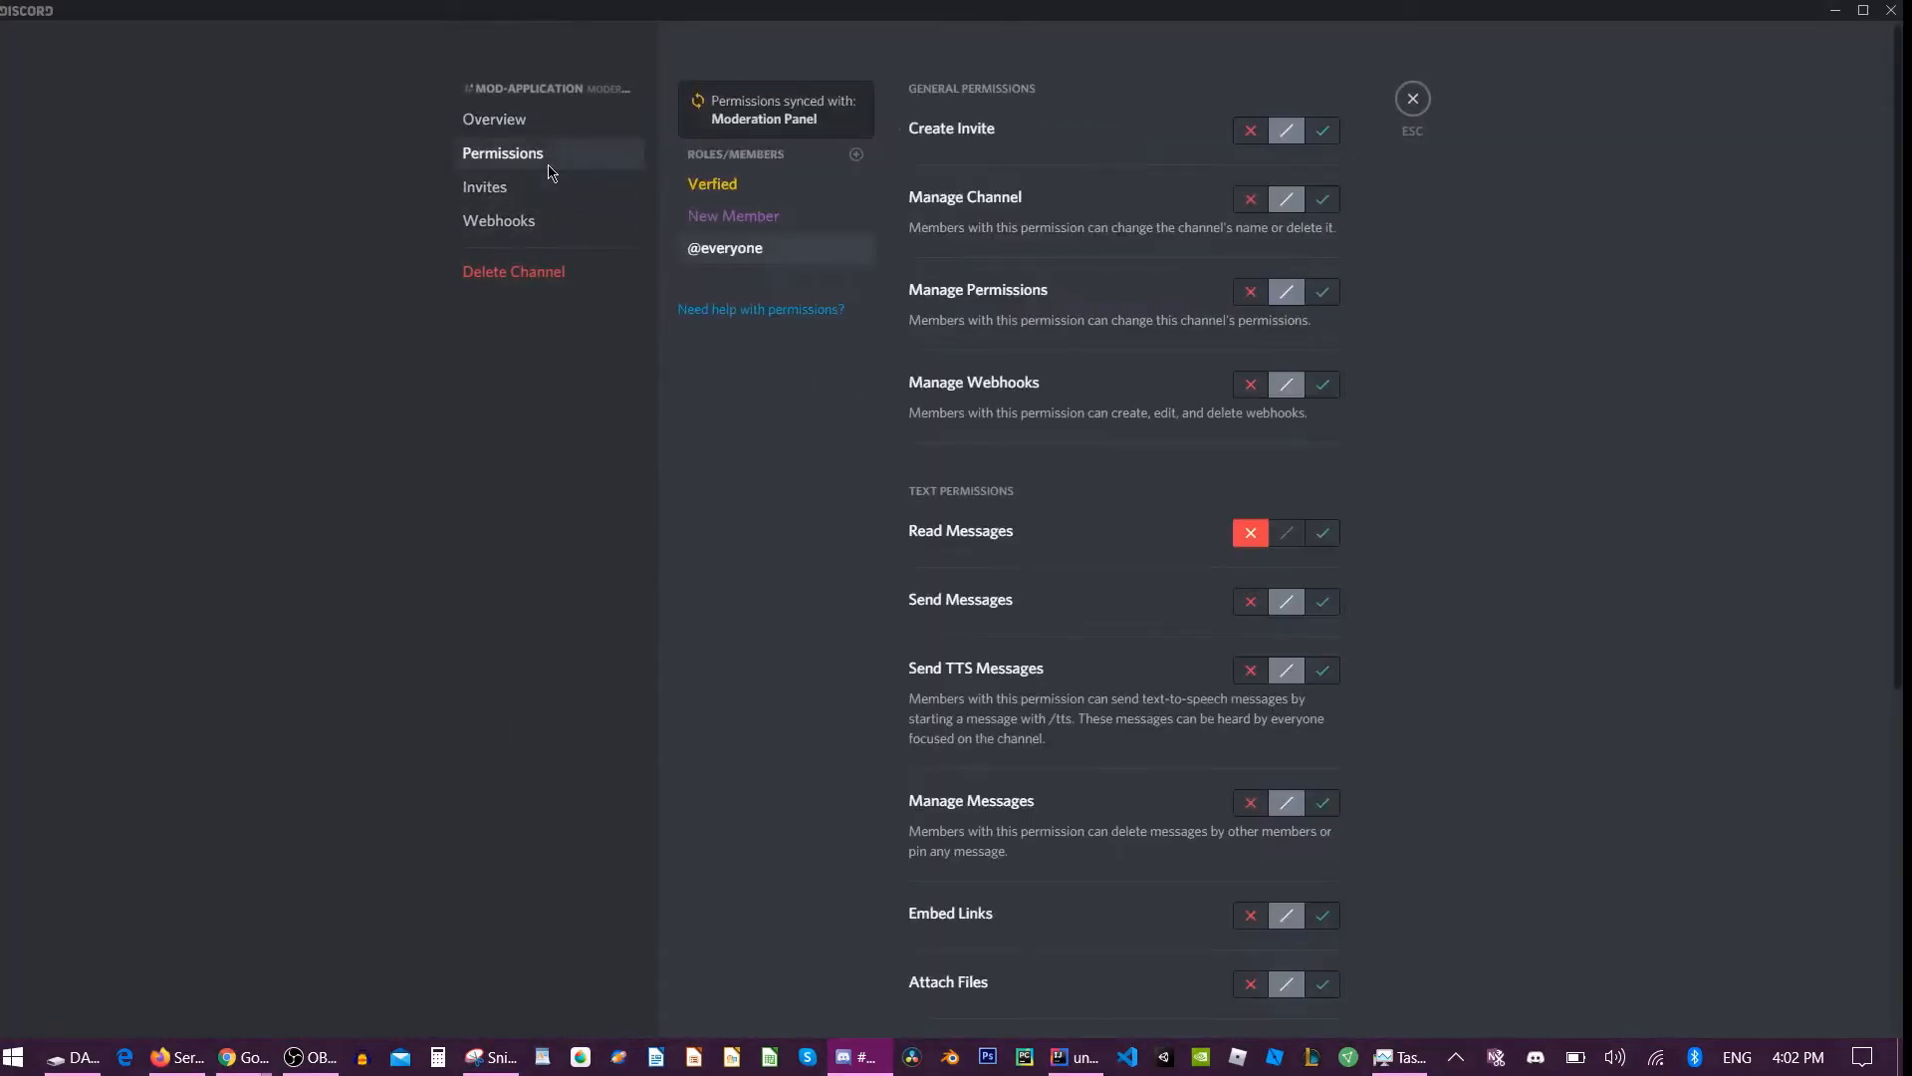
{"action": "left_click", "coordinate": [850, 181]}
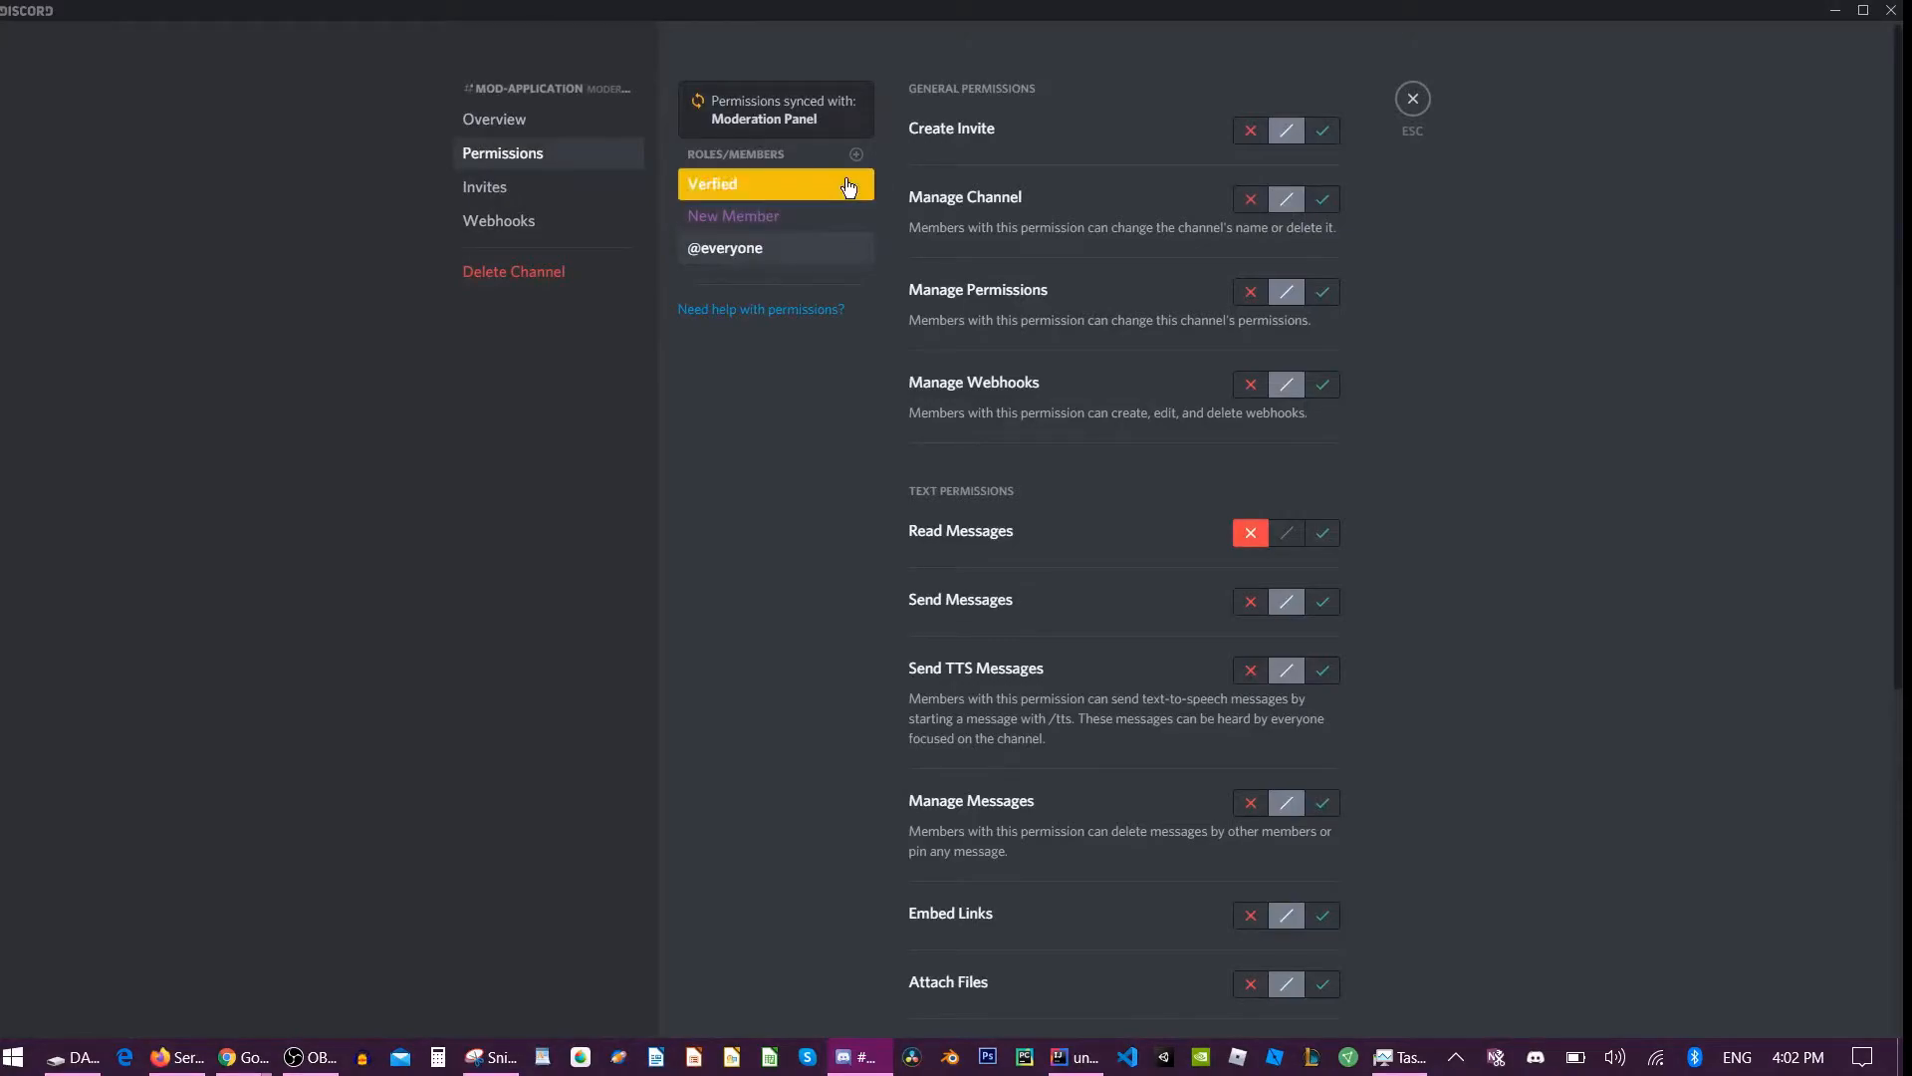
{"action": "left_click", "coordinate": [1323, 532]}
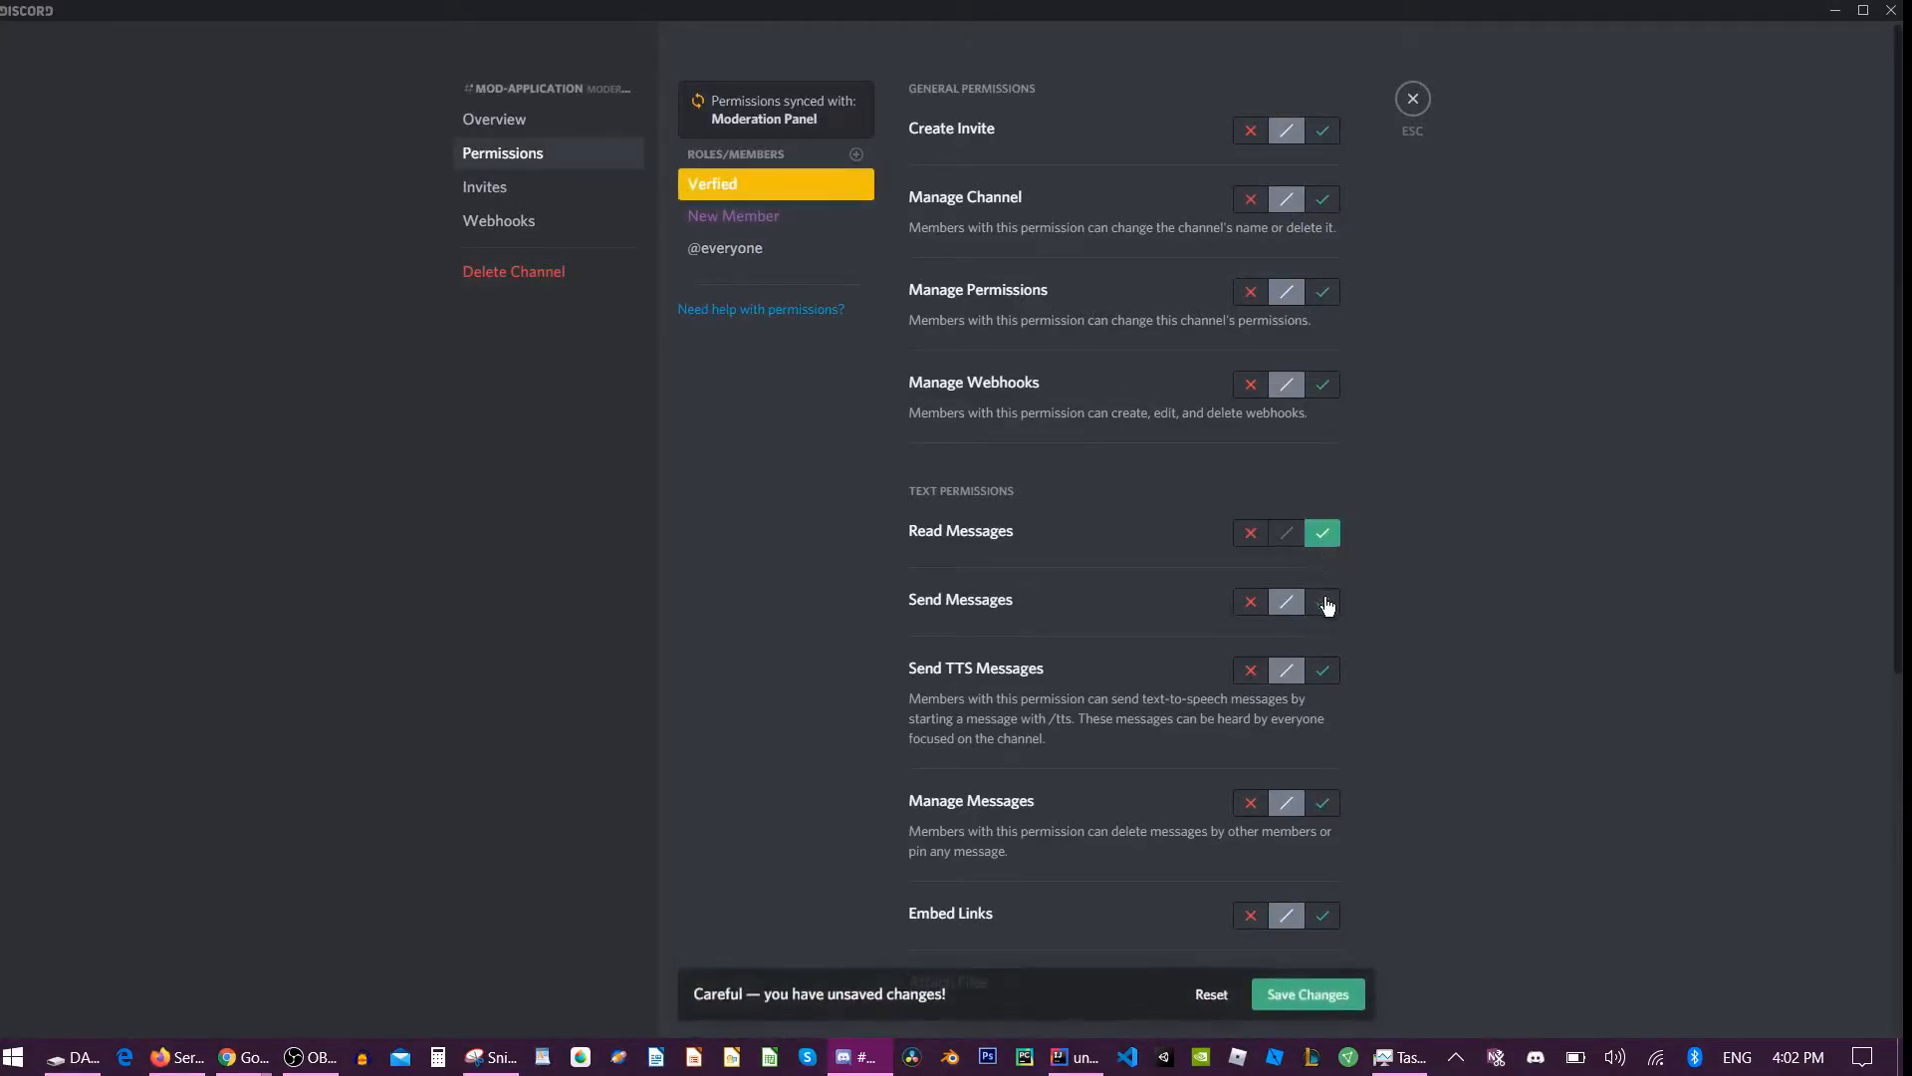
{"action": "left_click", "coordinate": [1322, 602]}
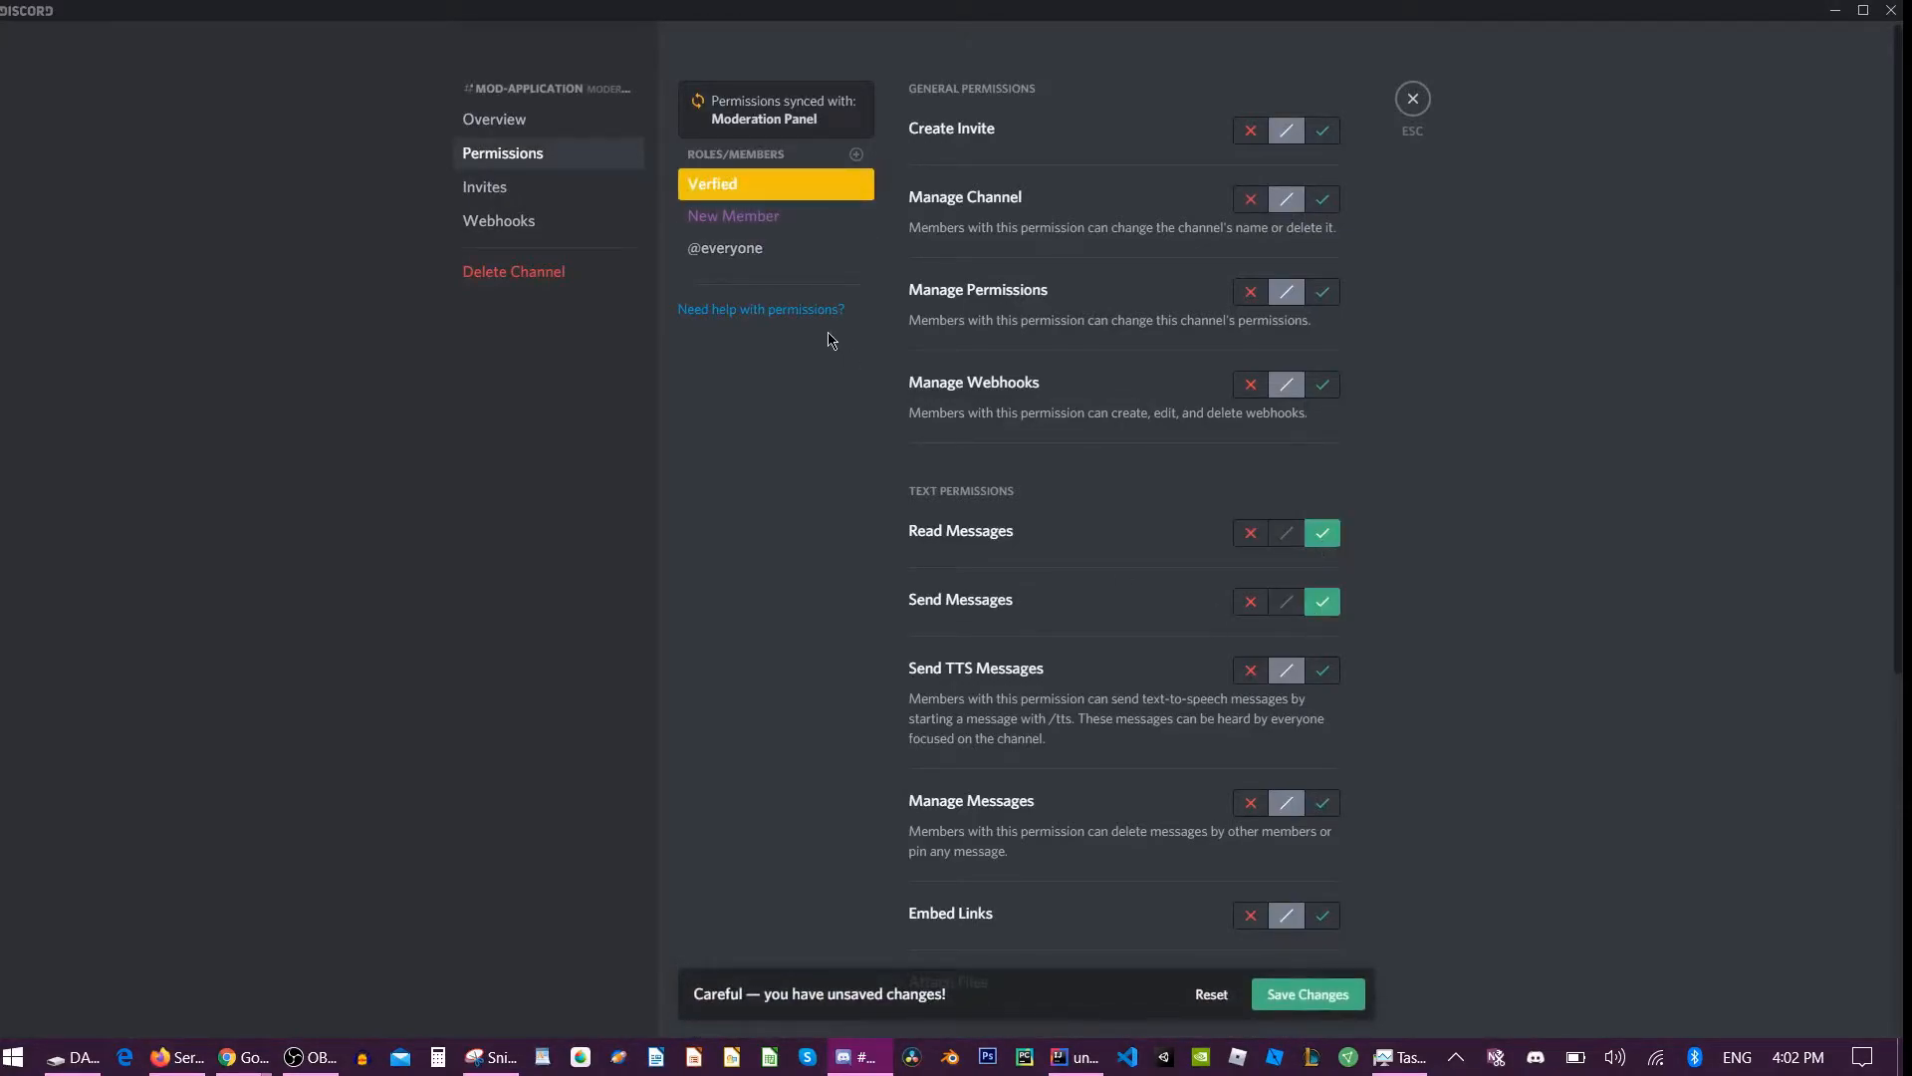
{"action": "left_click", "coordinate": [1305, 994]}
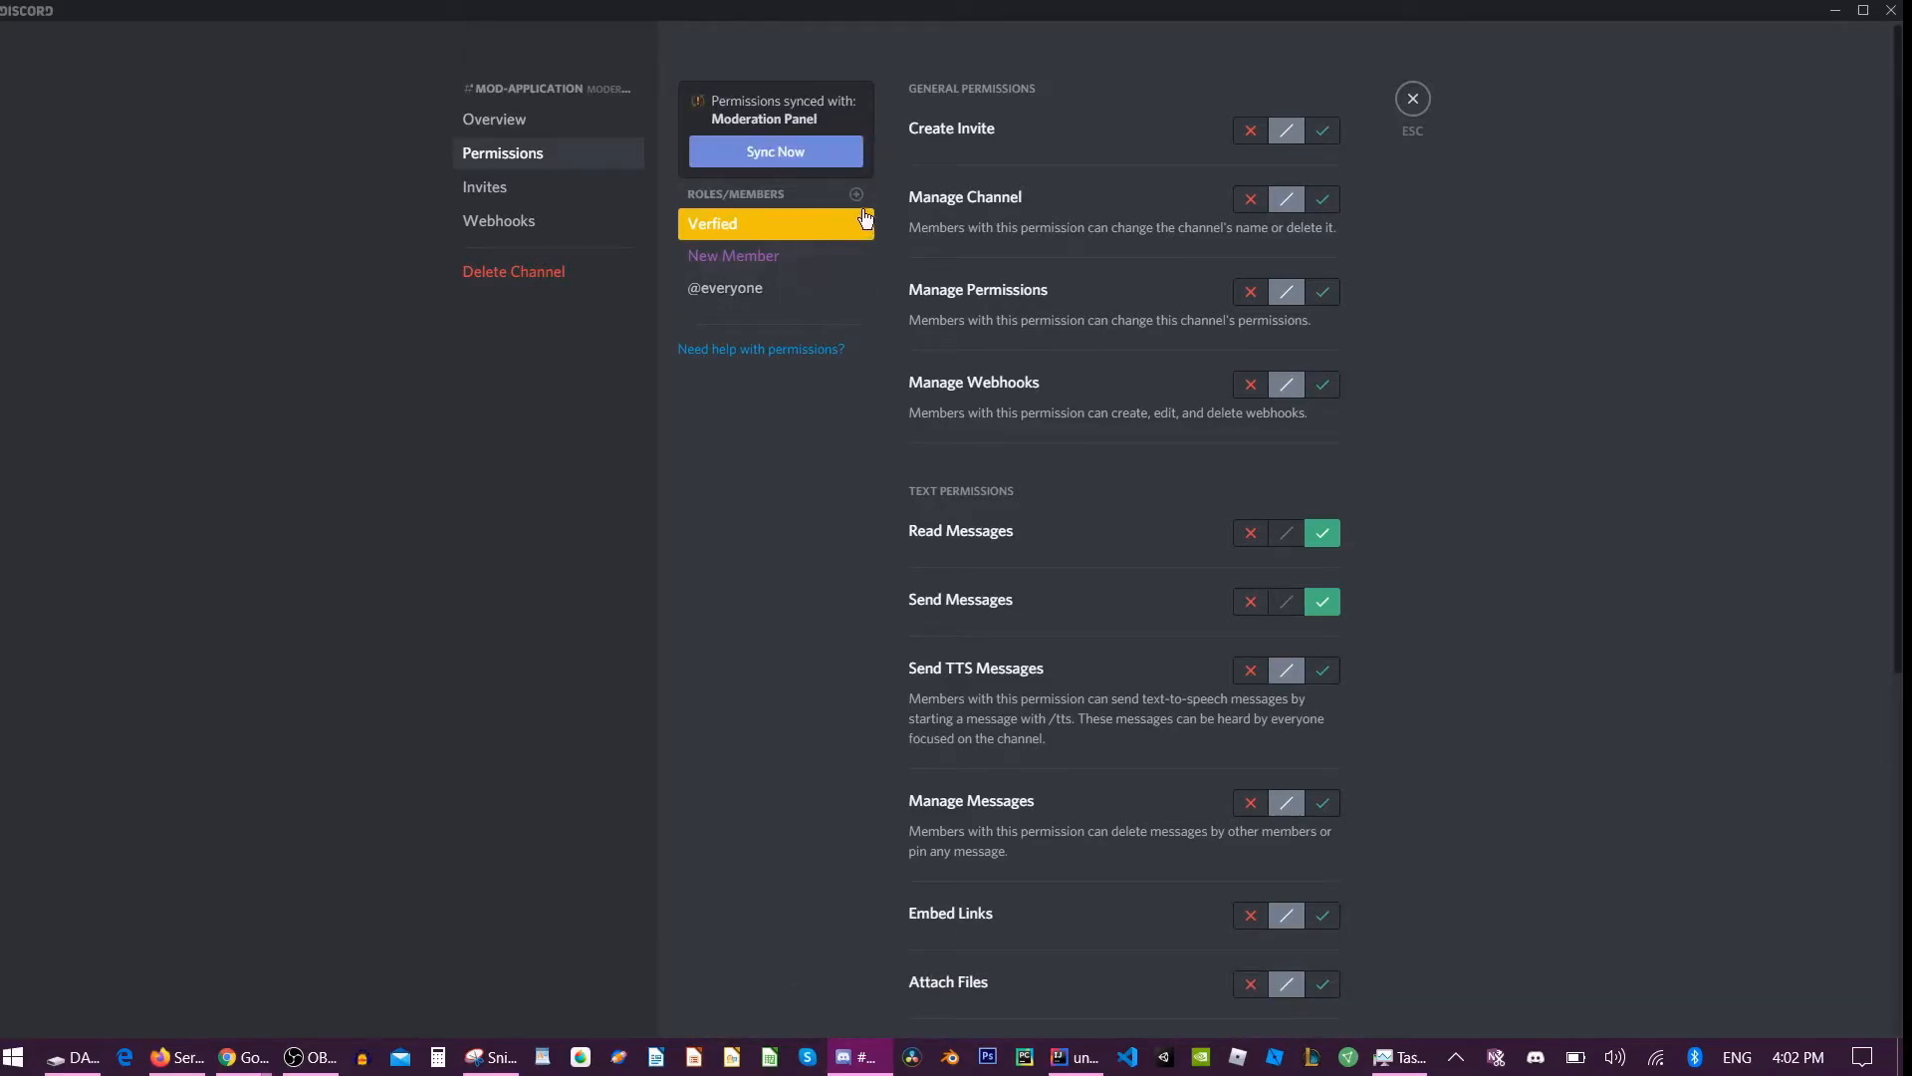
- Set the mod-application channel's slowmode to 10 minutes and its topic to "Apply for moderator", and save
{"action": "left_click", "coordinate": [507, 120]}
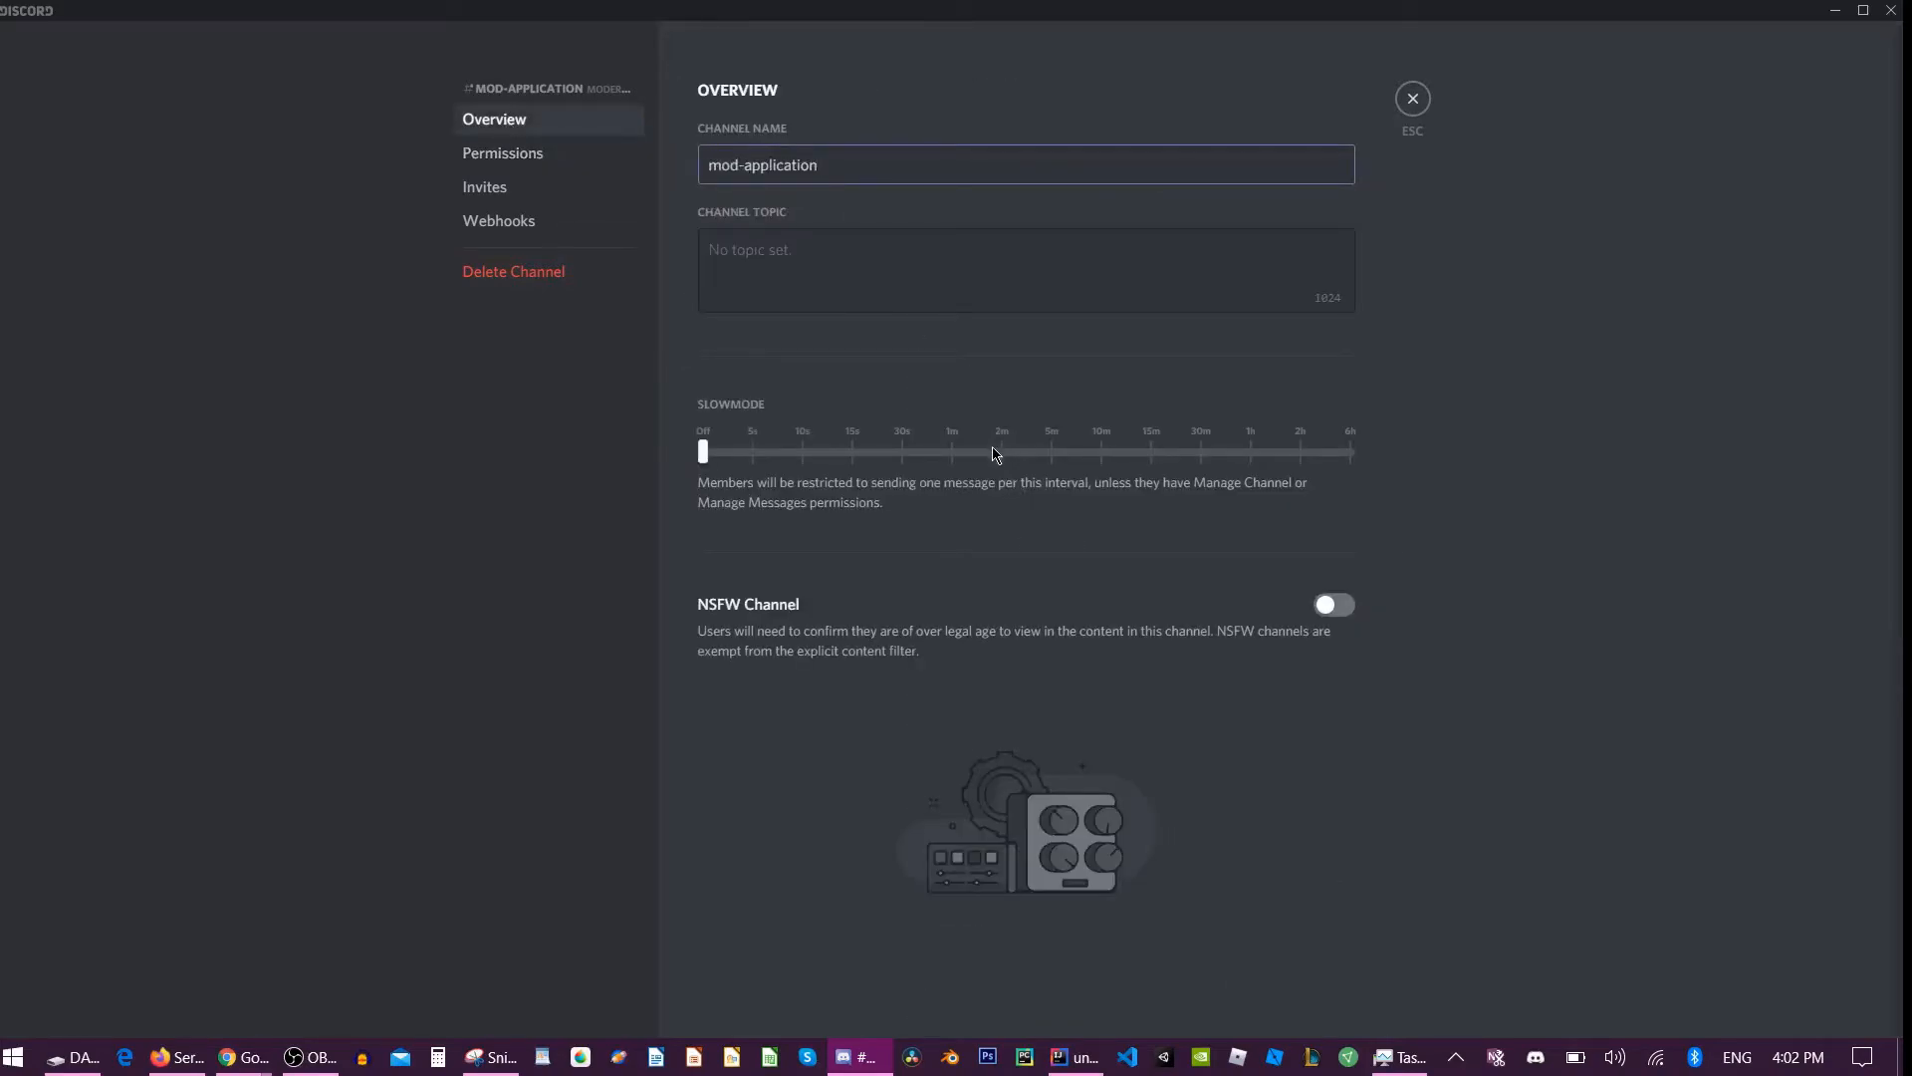
{"action": "left_click", "coordinate": [1155, 456]}
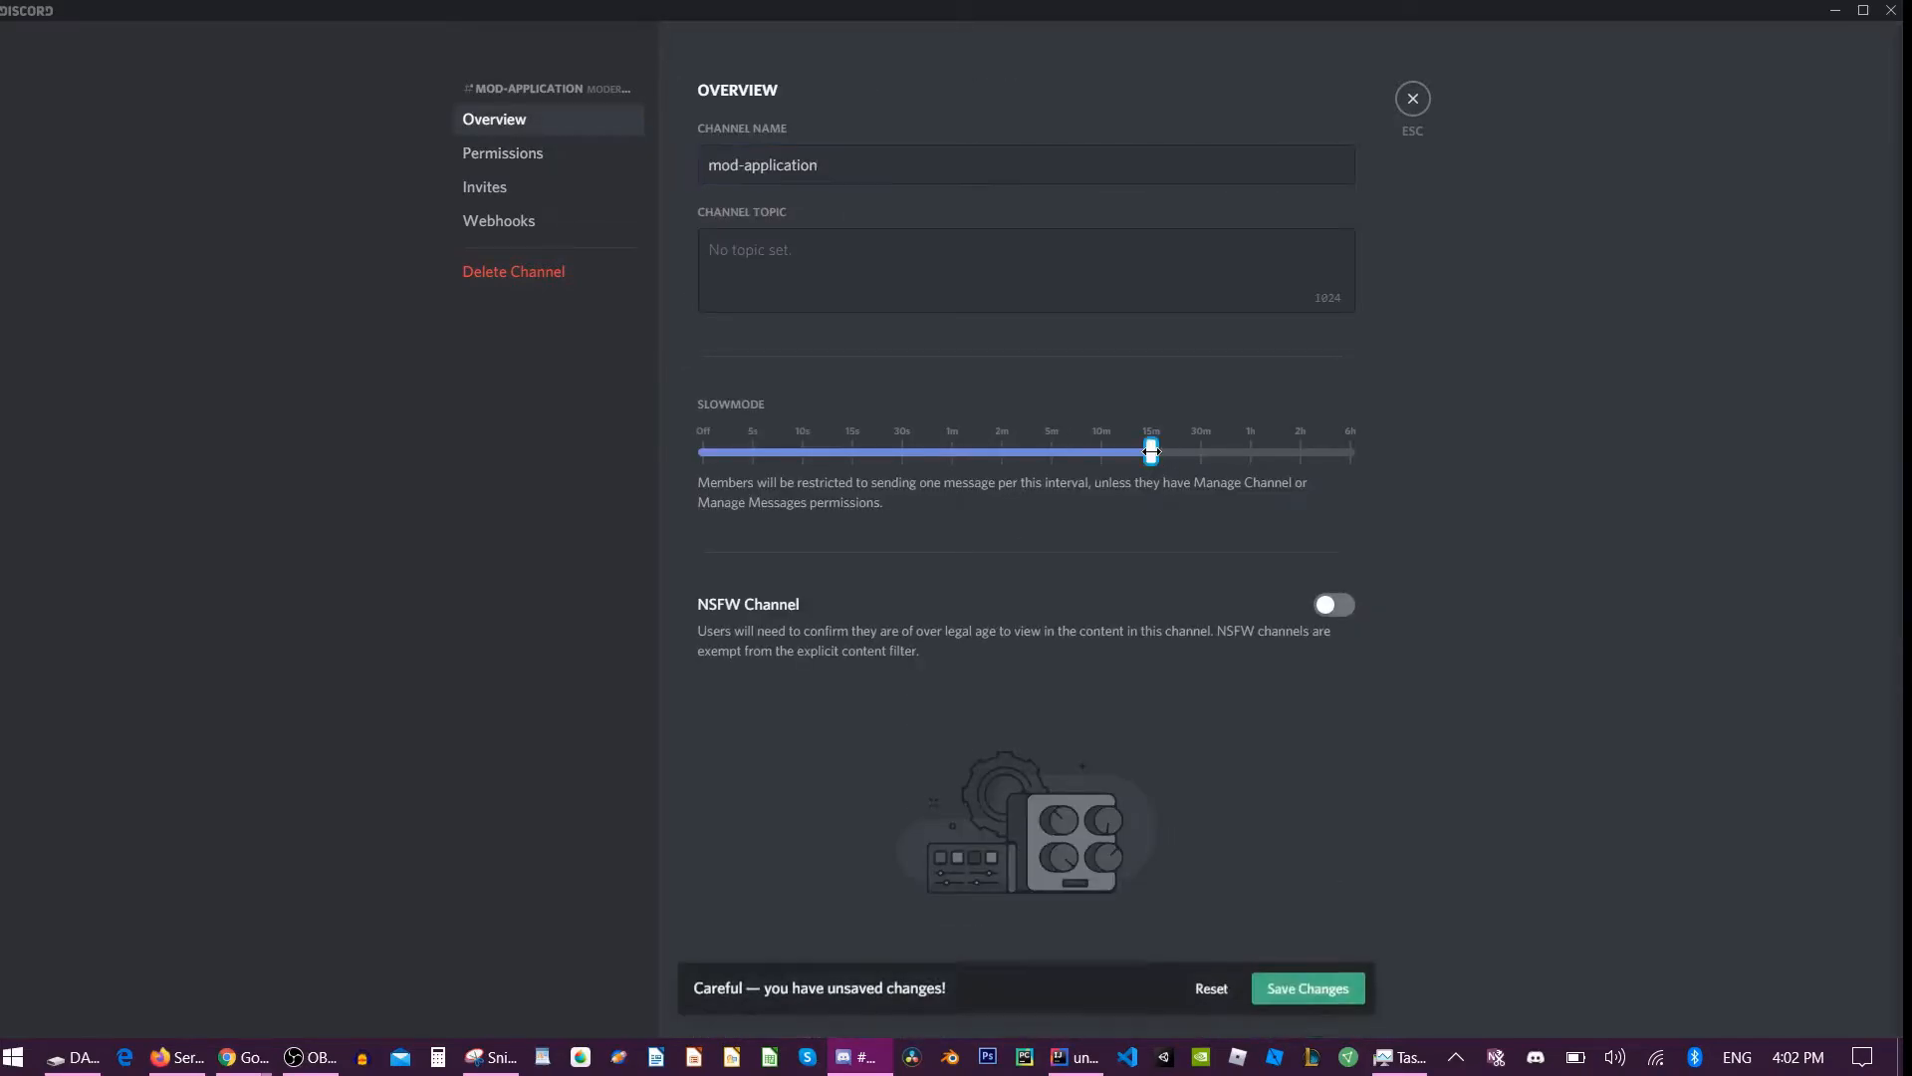
{"action": "left_click", "coordinate": [1105, 450]}
{"action": "left_click", "coordinate": [965, 243]}
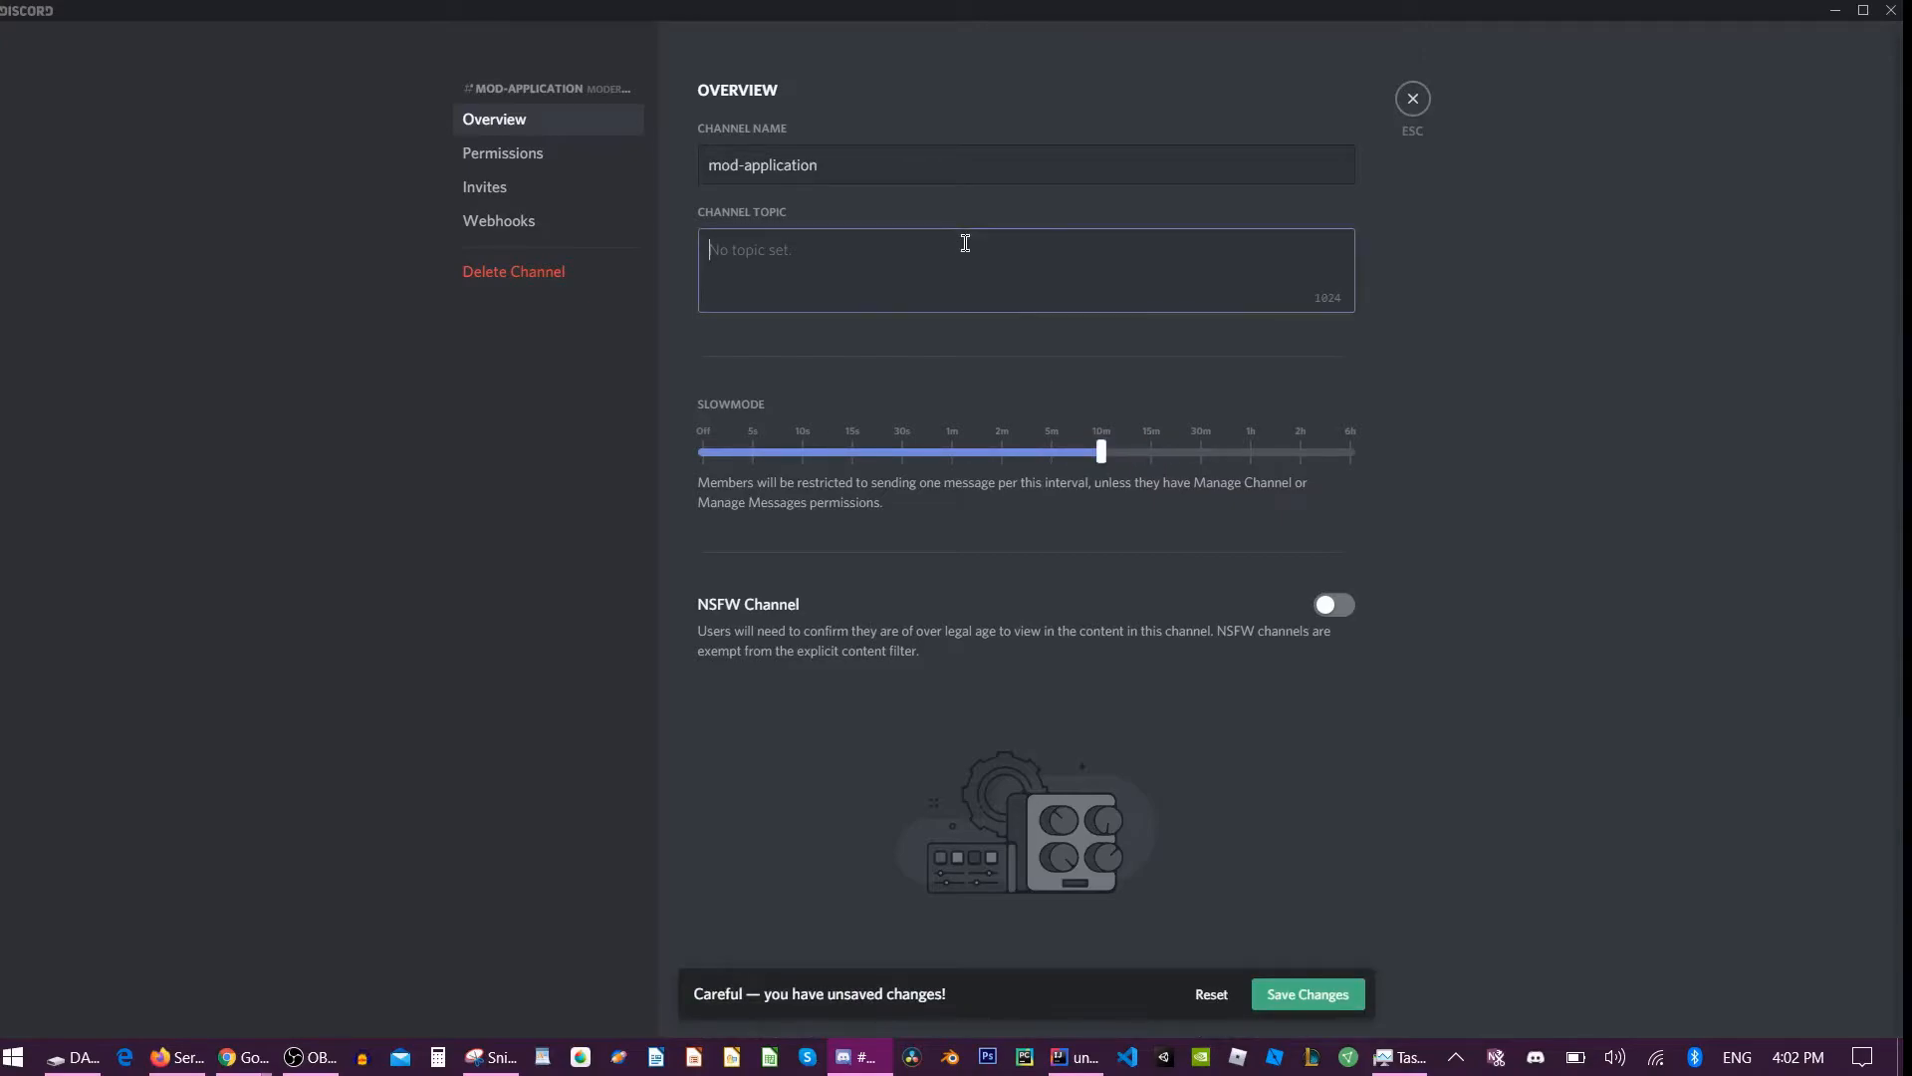
{"action": "type", "text": "Apply for moderator"}
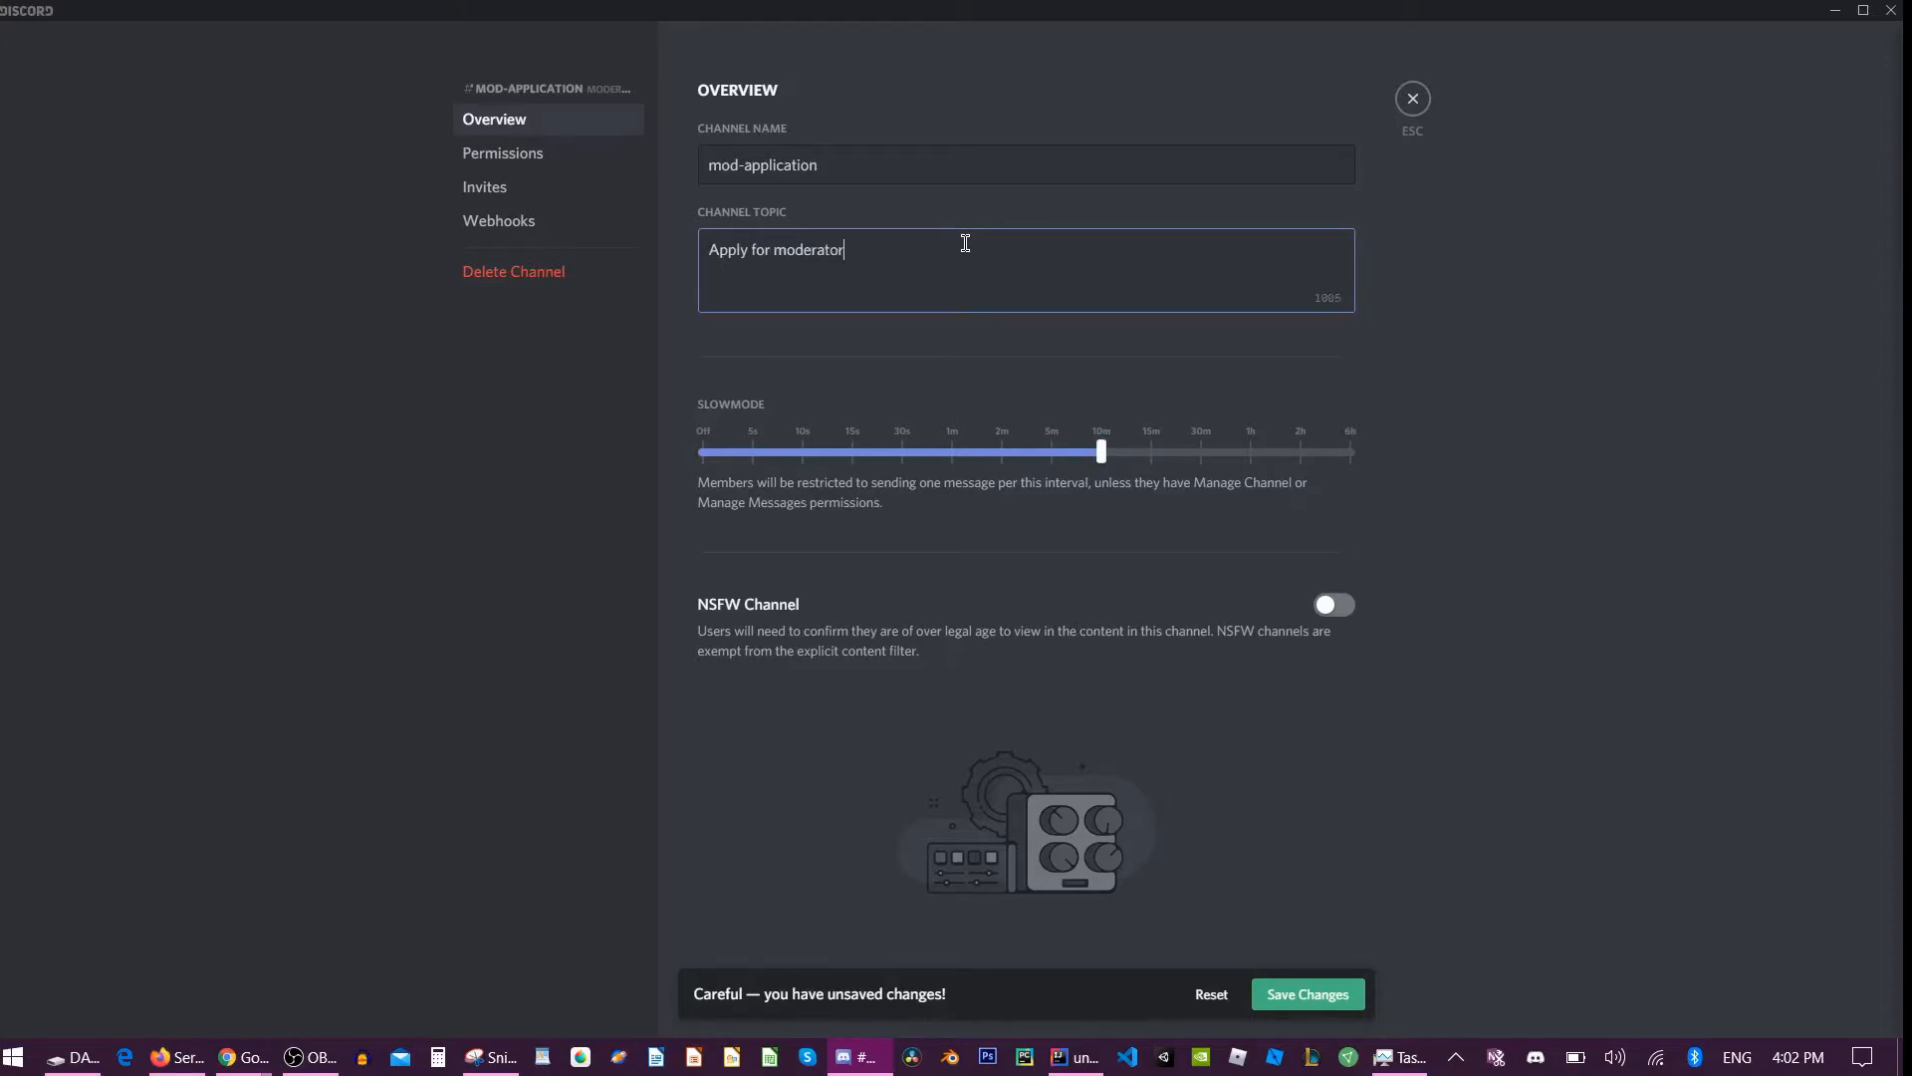
{"action": "left_click", "coordinate": [1294, 992]}
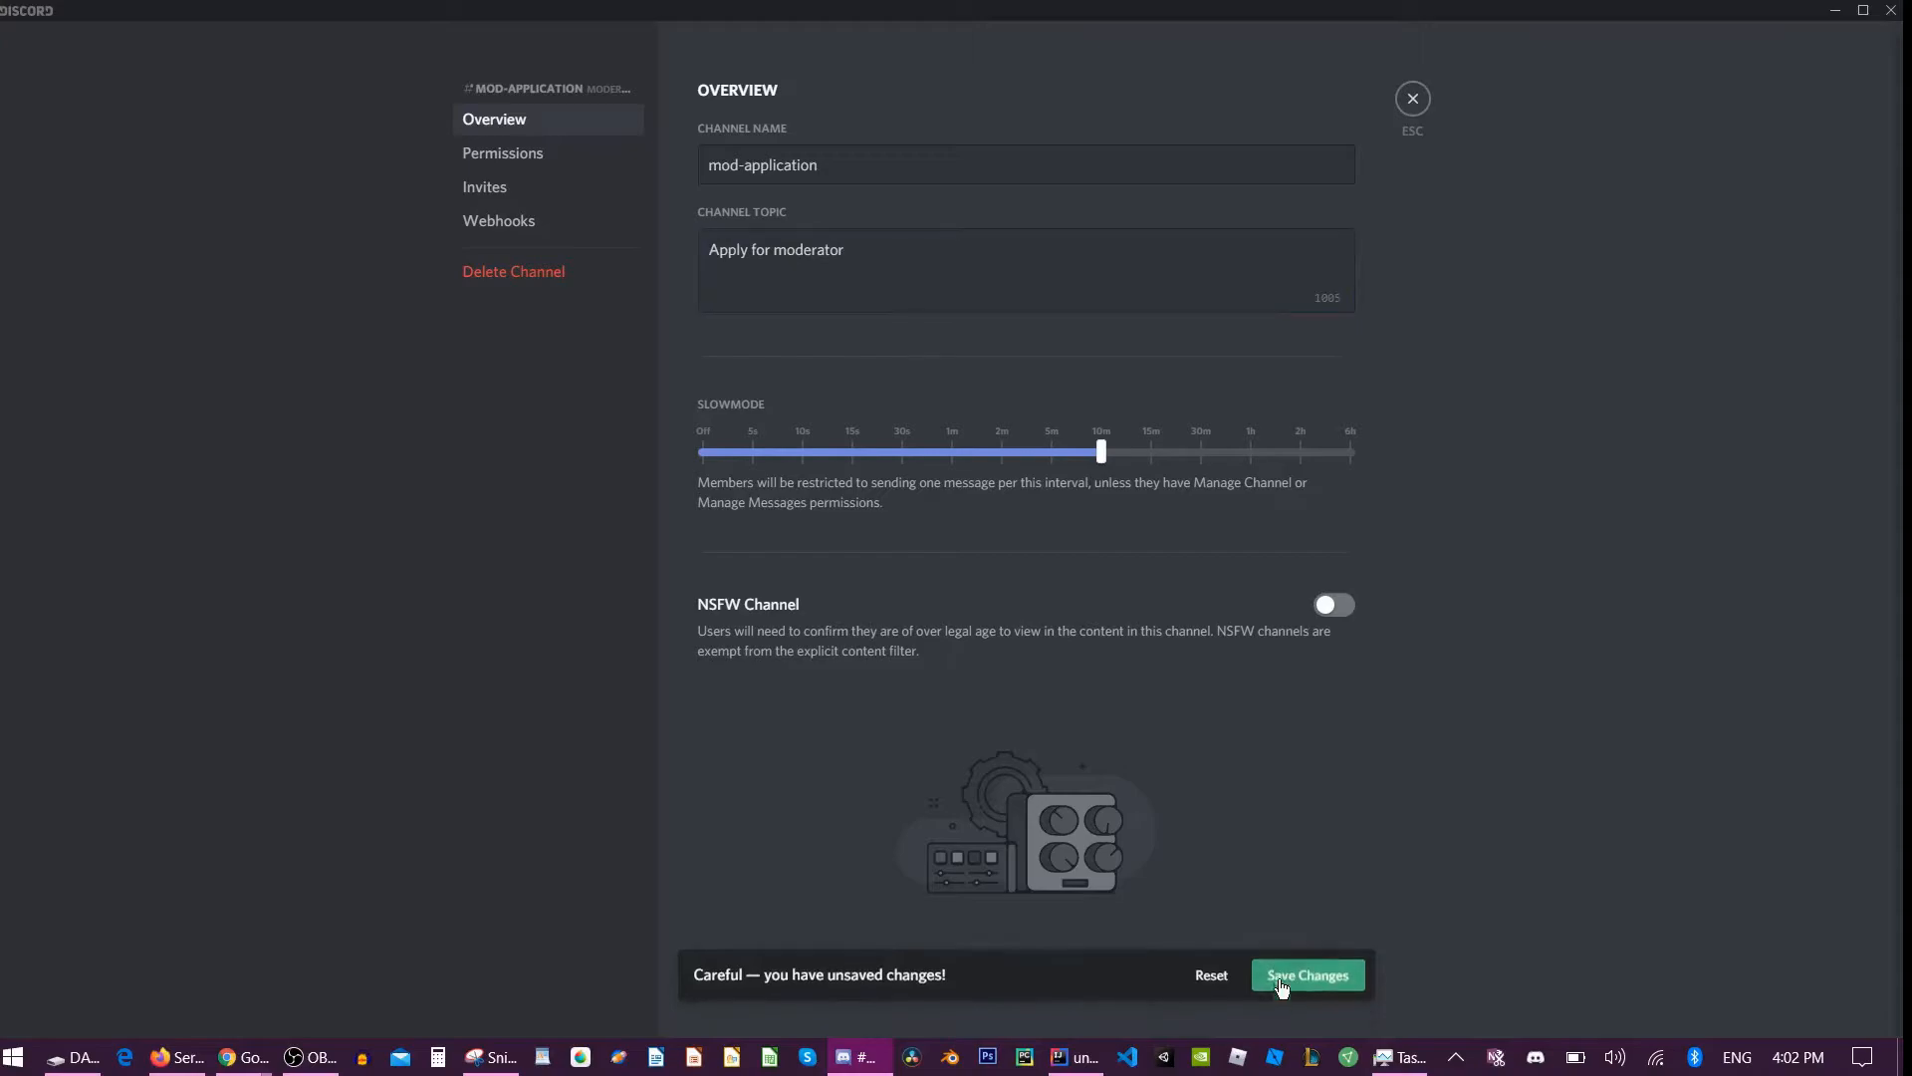
{"action": "left_click", "coordinate": [1410, 100]}
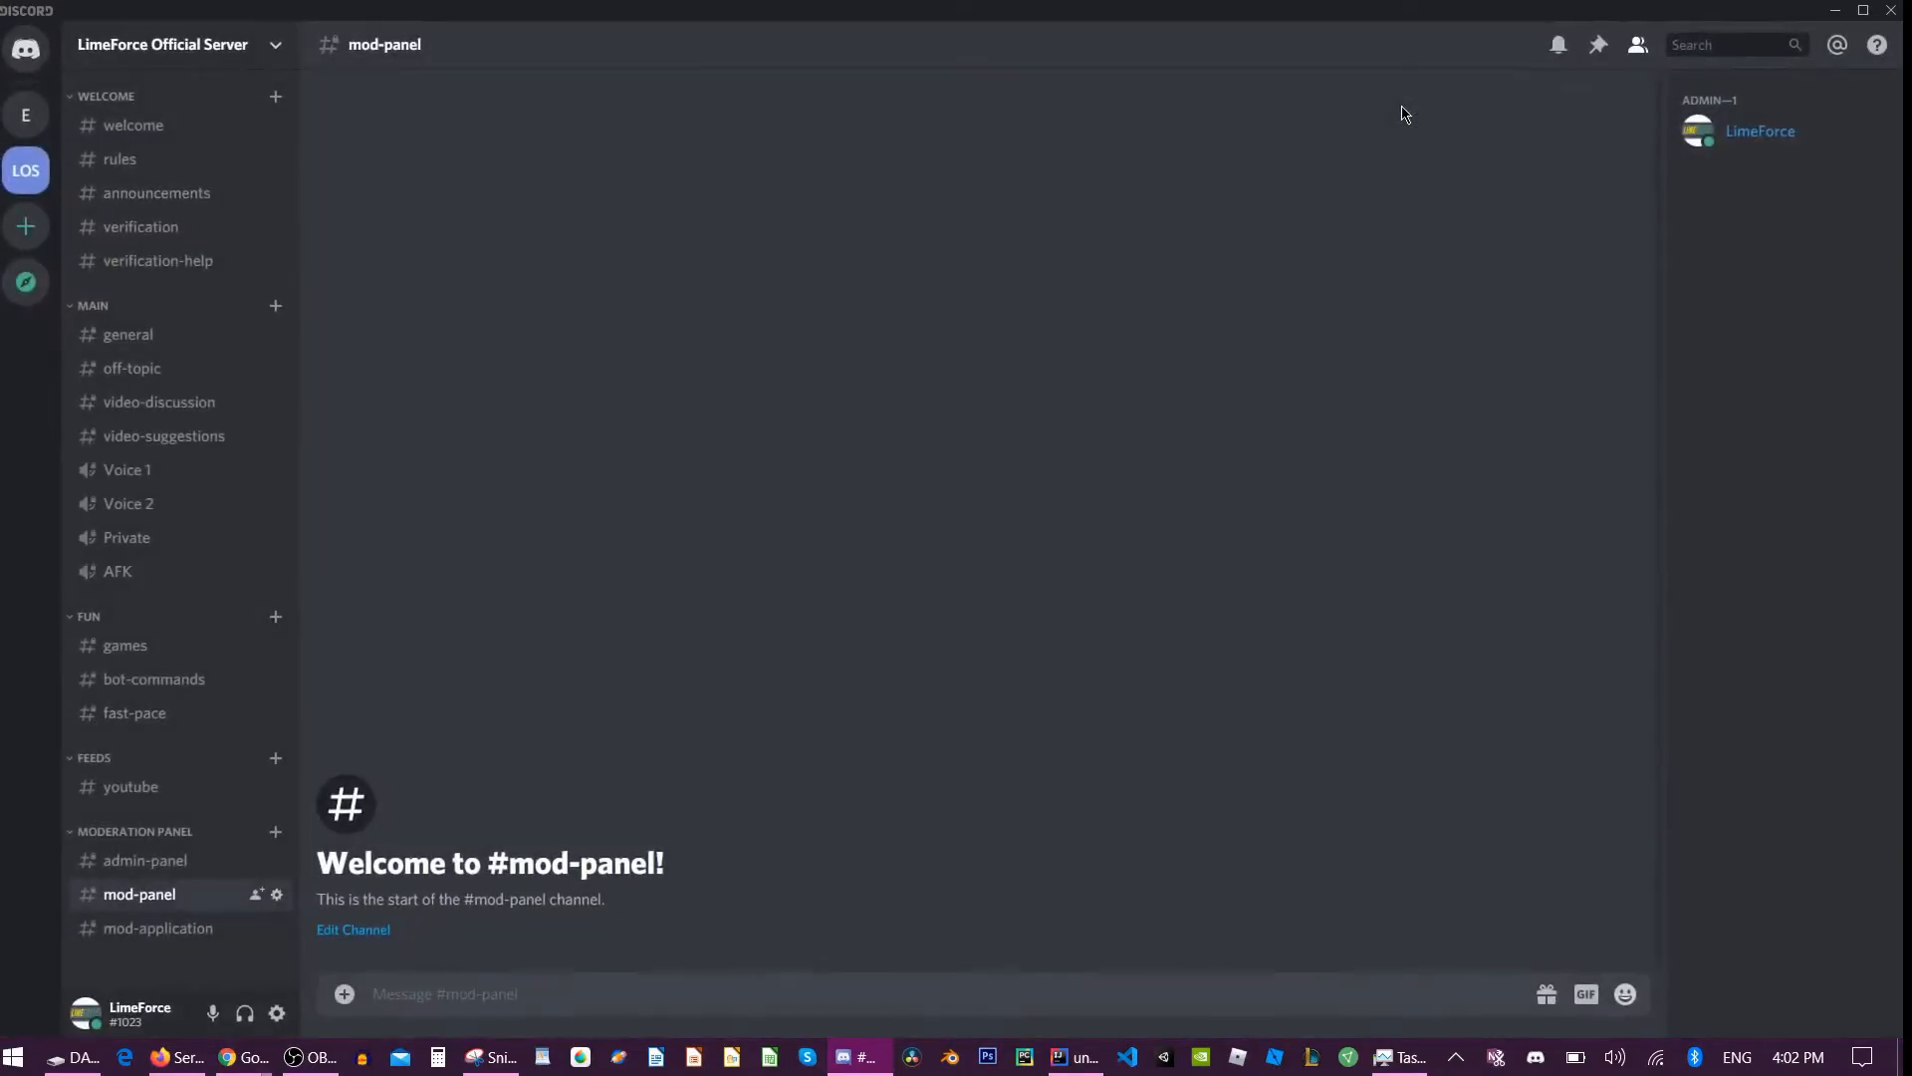
- Create a text channel named logs in the Moderation Panel category and place it directly above mod-application
{"action": "left_click", "coordinate": [276, 831]}
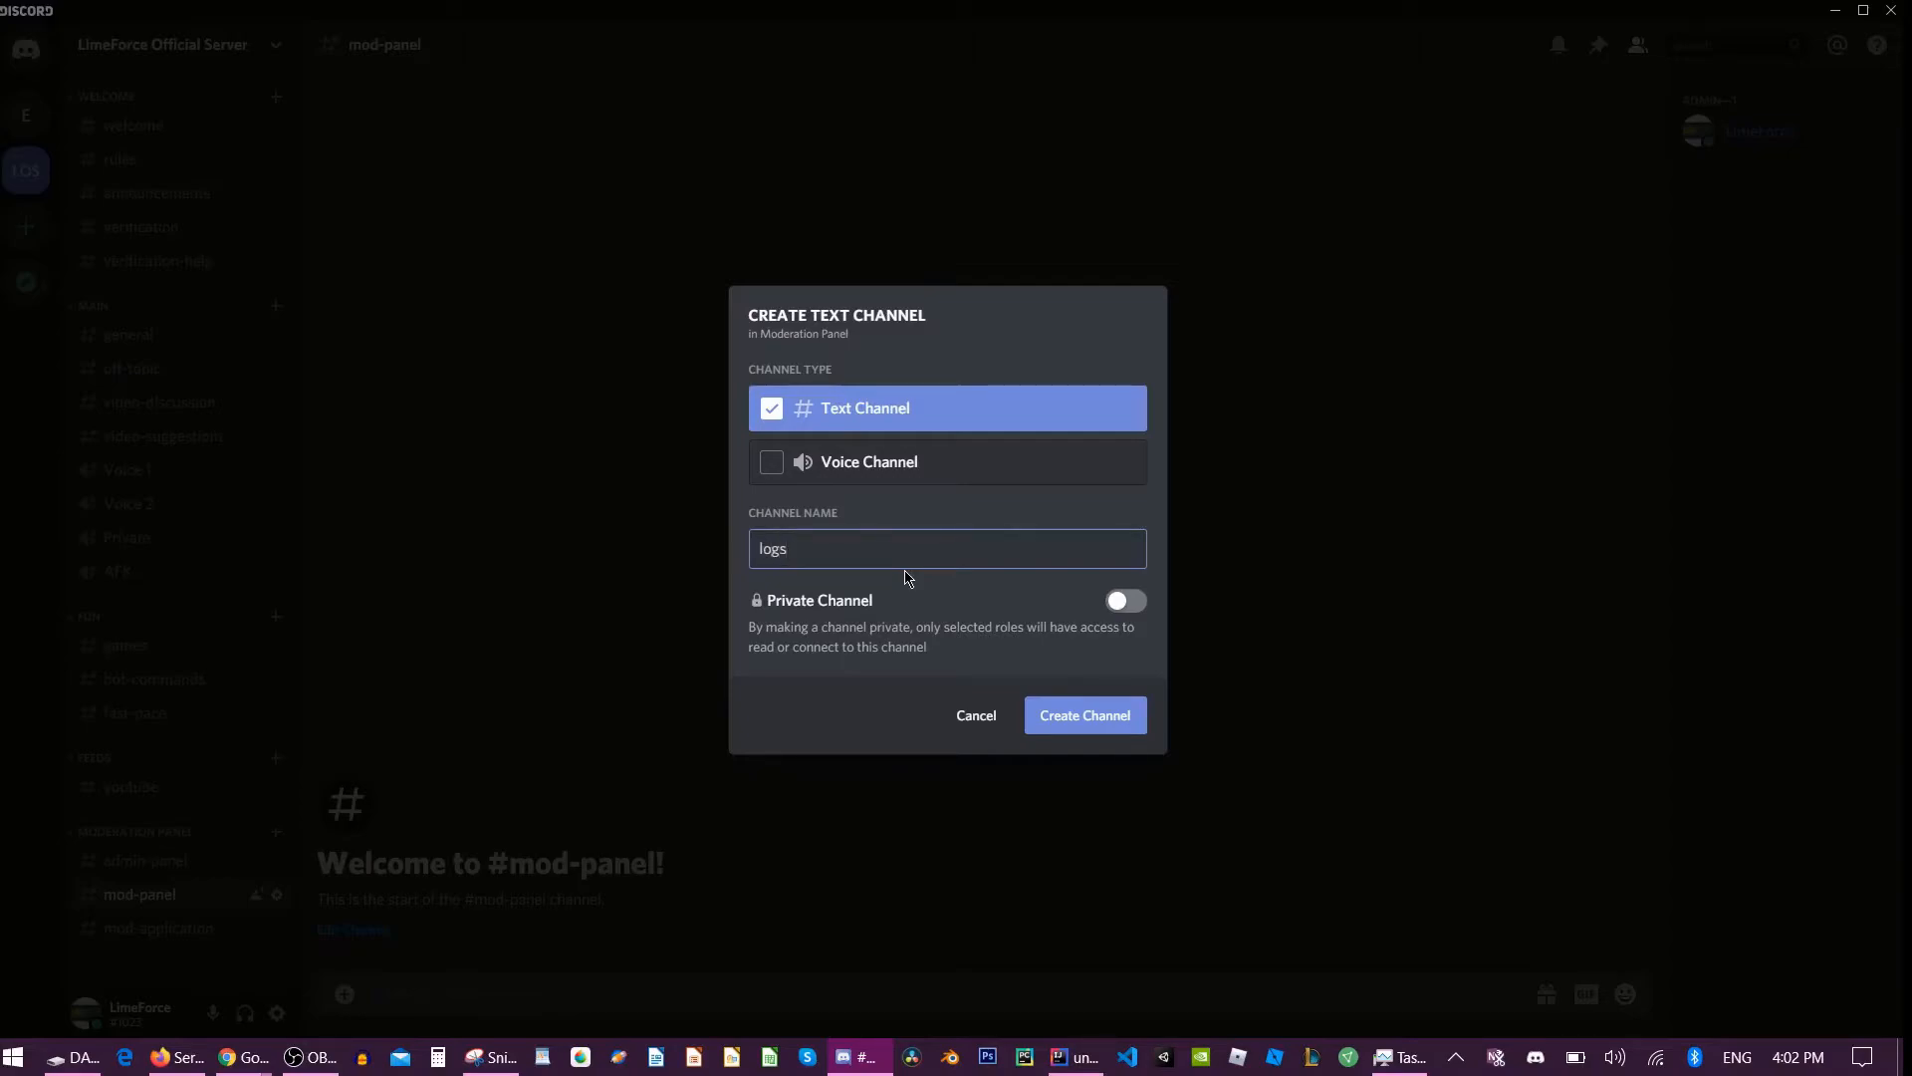
{"action": "left_click", "coordinate": [1091, 720]}
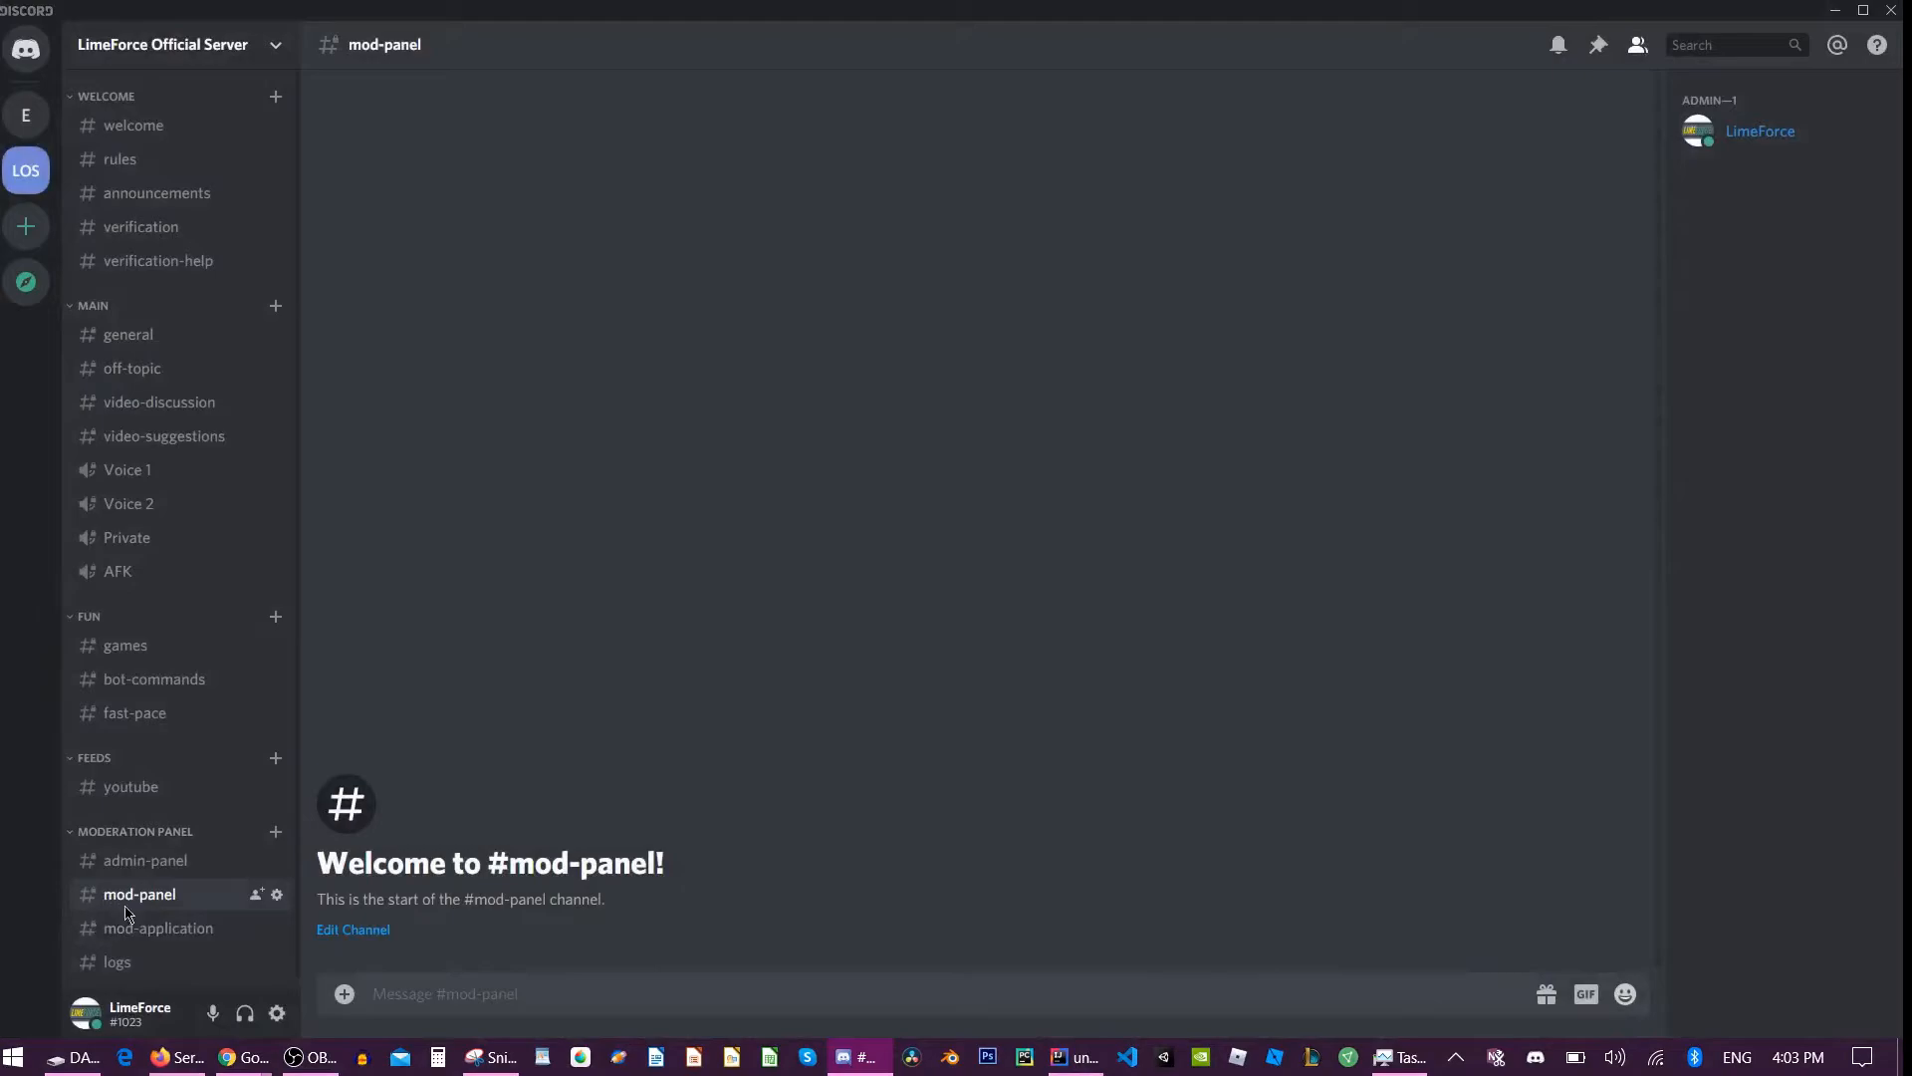
{"action": "left_click_drag", "start_coordinate": [137, 964], "coordinate": [153, 913]}
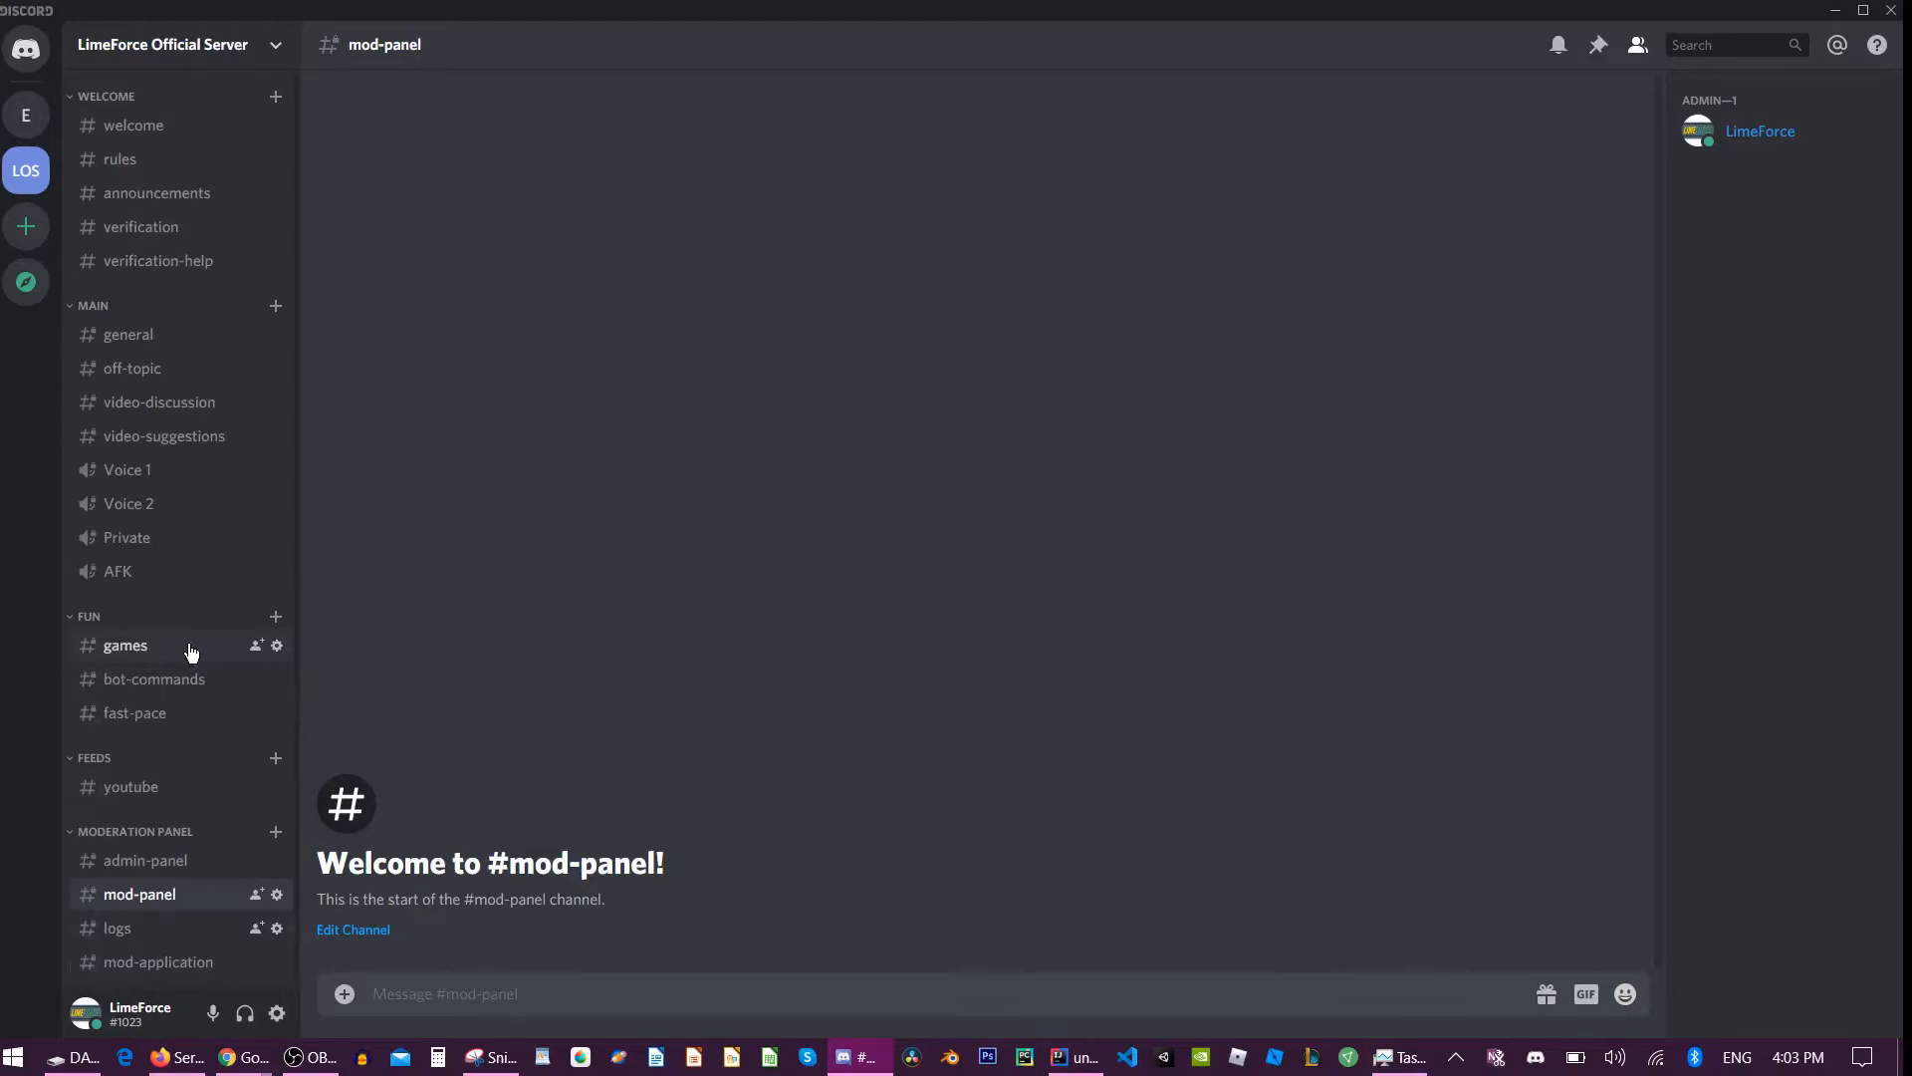
{"action": "scroll", "coordinate": [193, 652], "scroll_direction": "down", "scroll_amount": 1}
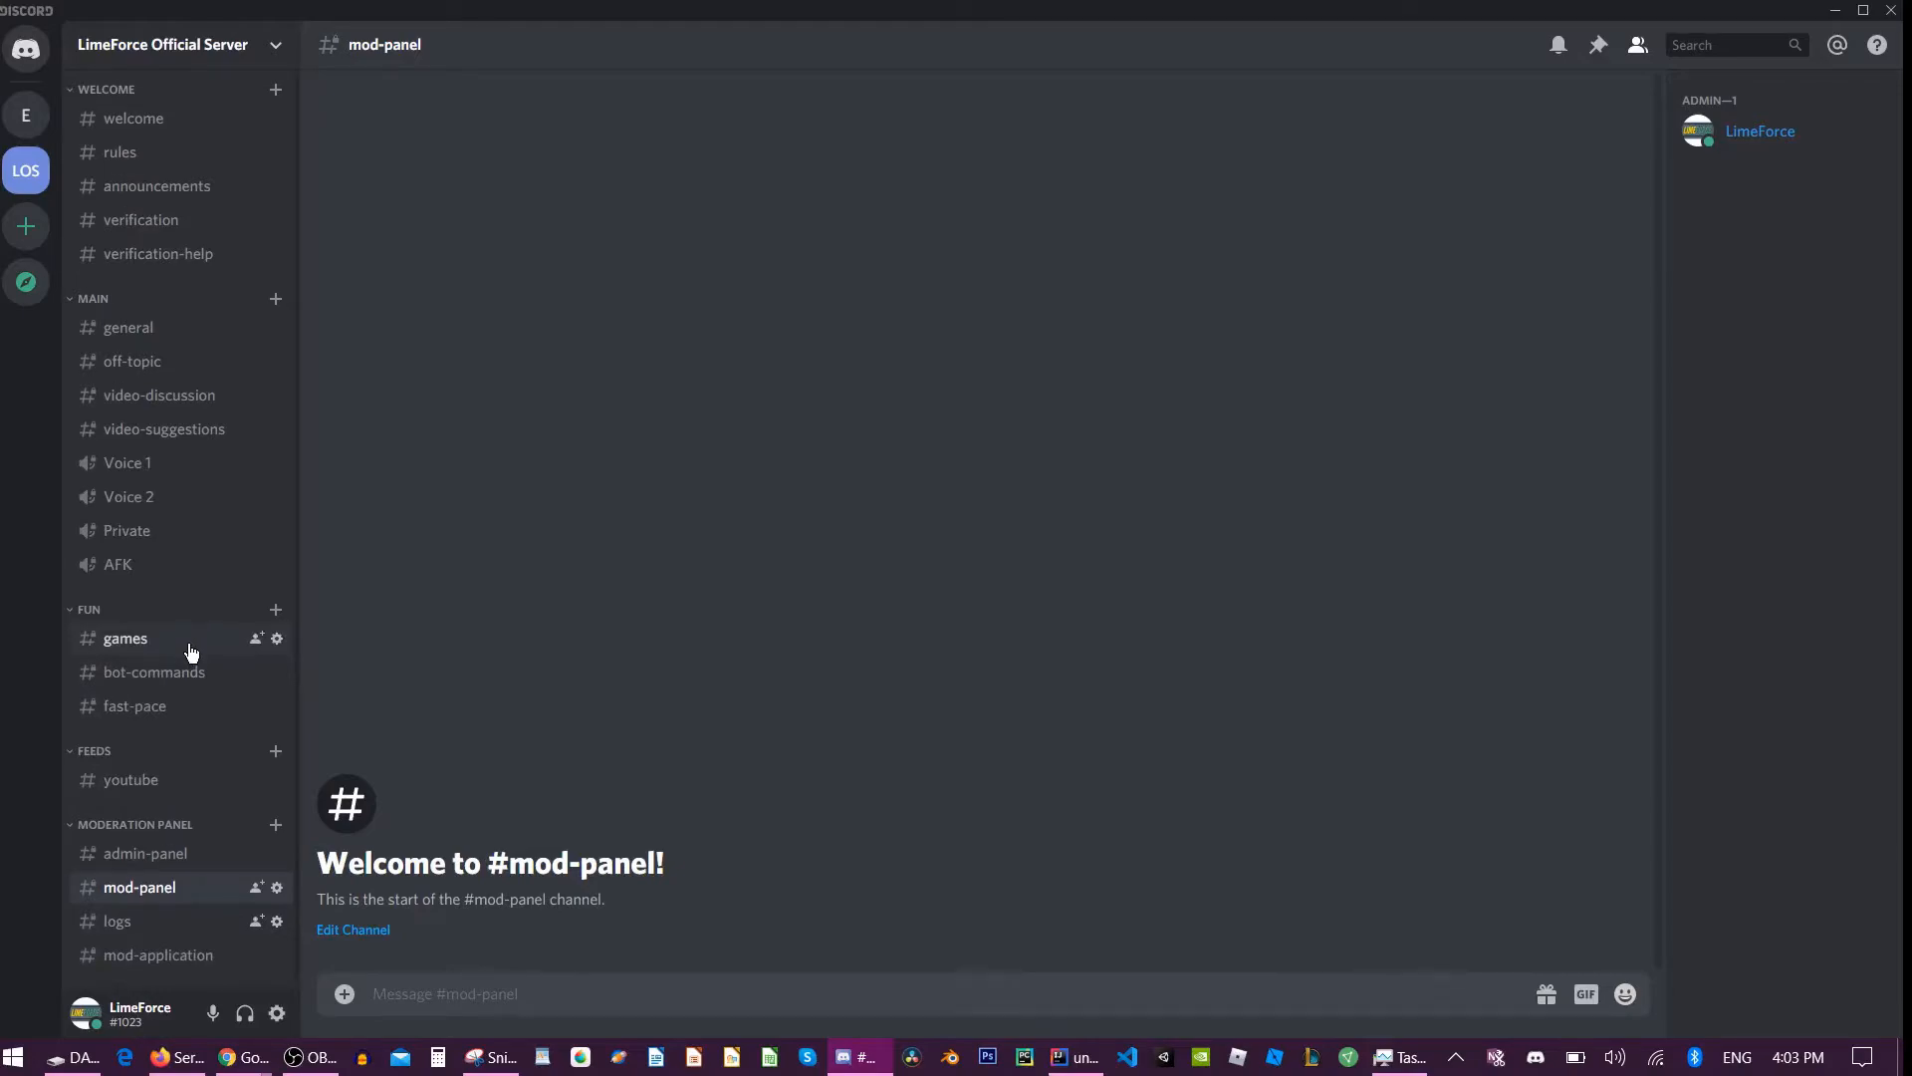
{"action": "scroll", "coordinate": [184, 710], "scroll_direction": "up", "scroll_amount": 1}
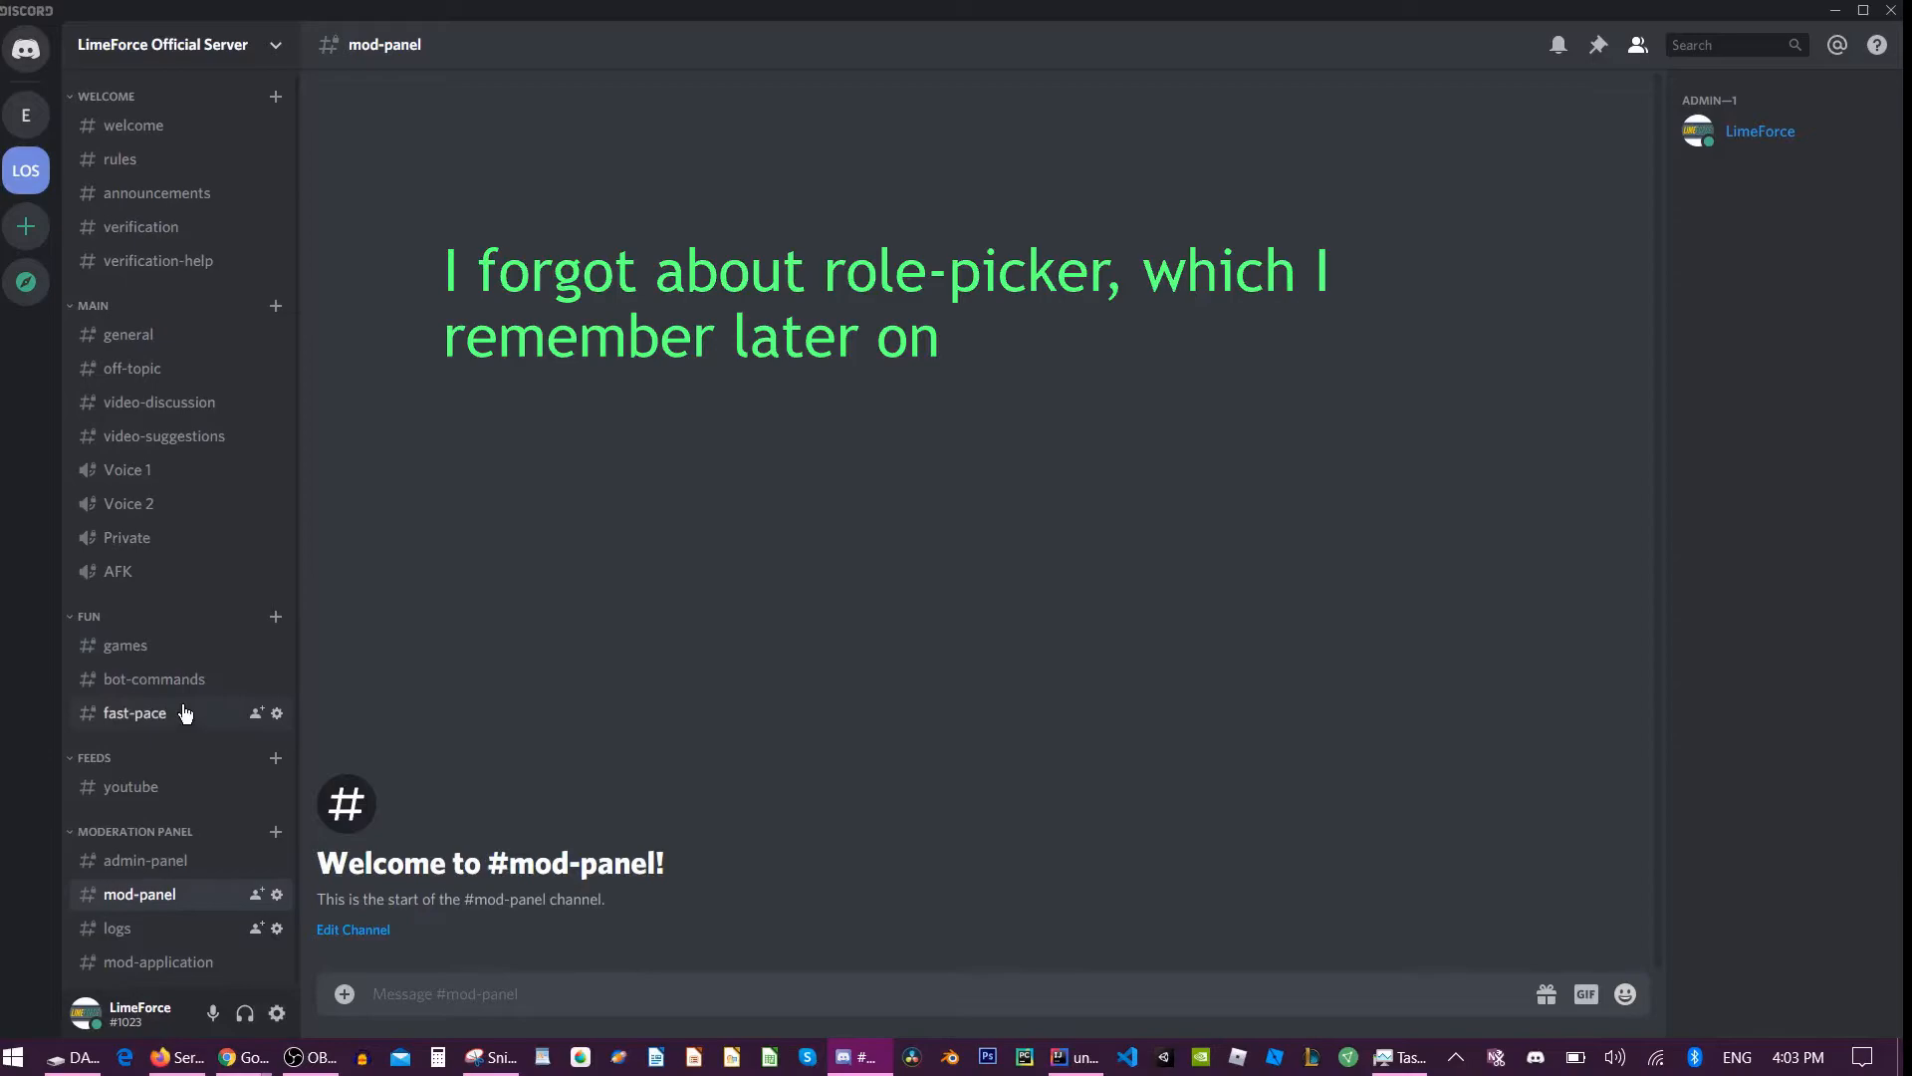
{"action": "scroll", "coordinate": [186, 713], "scroll_direction": "down", "scroll_amount": 1}
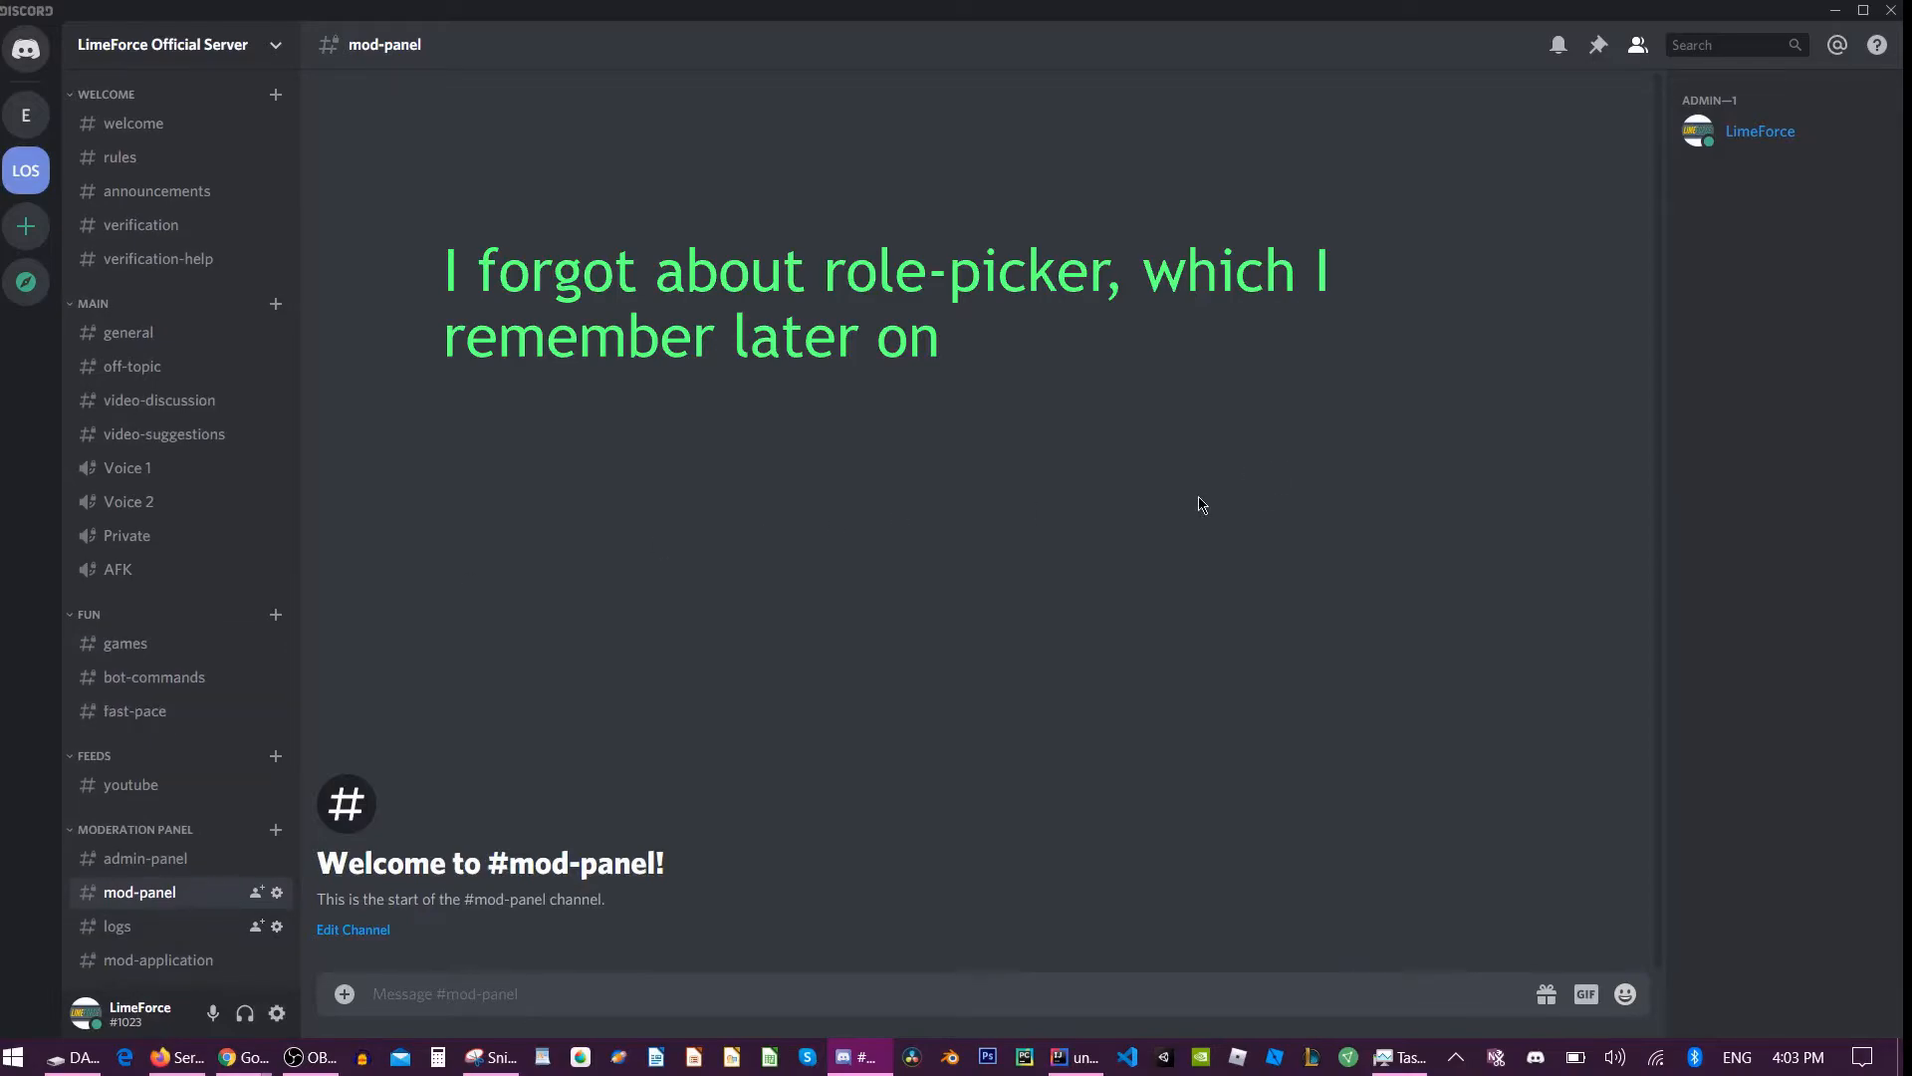
- Look through the Emoji and Server Boost Status pages in the server settings
{"action": "left_click", "coordinate": [265, 45]}
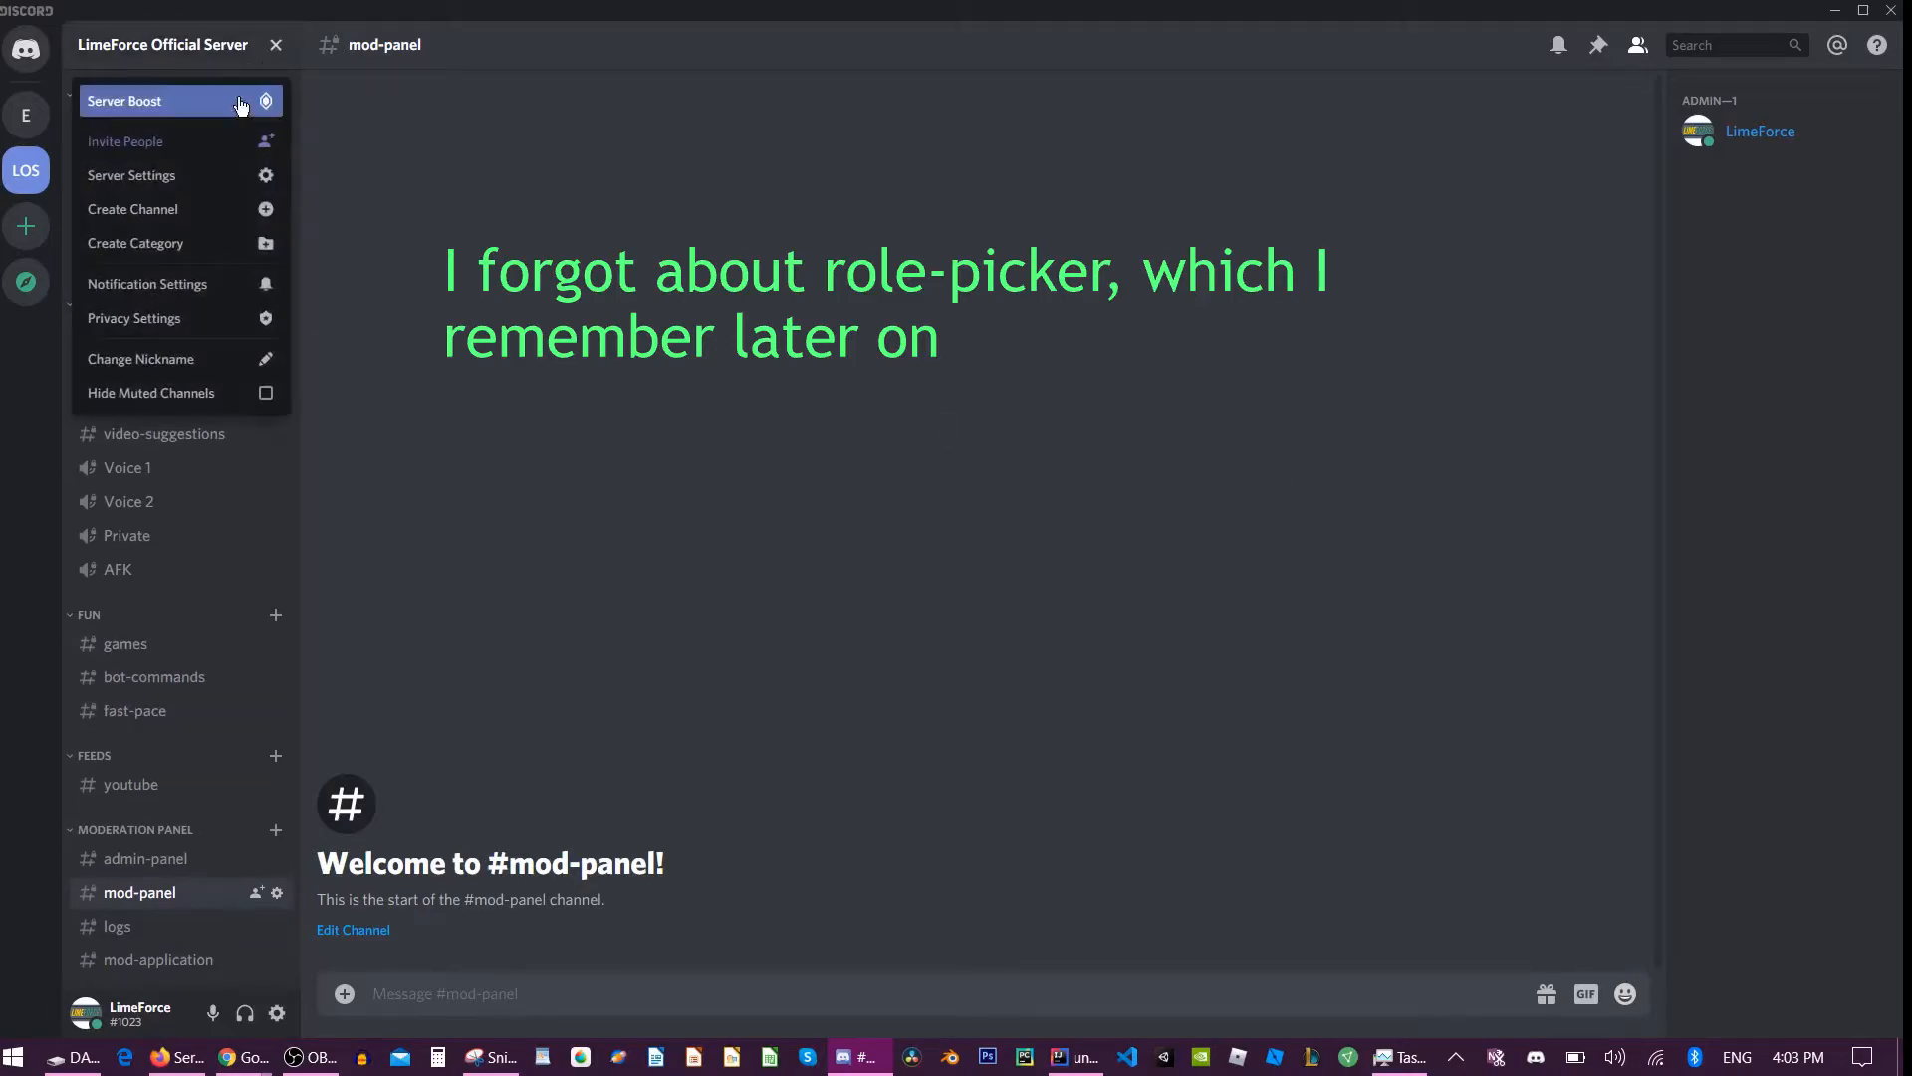
{"action": "left_click", "coordinate": [211, 177]}
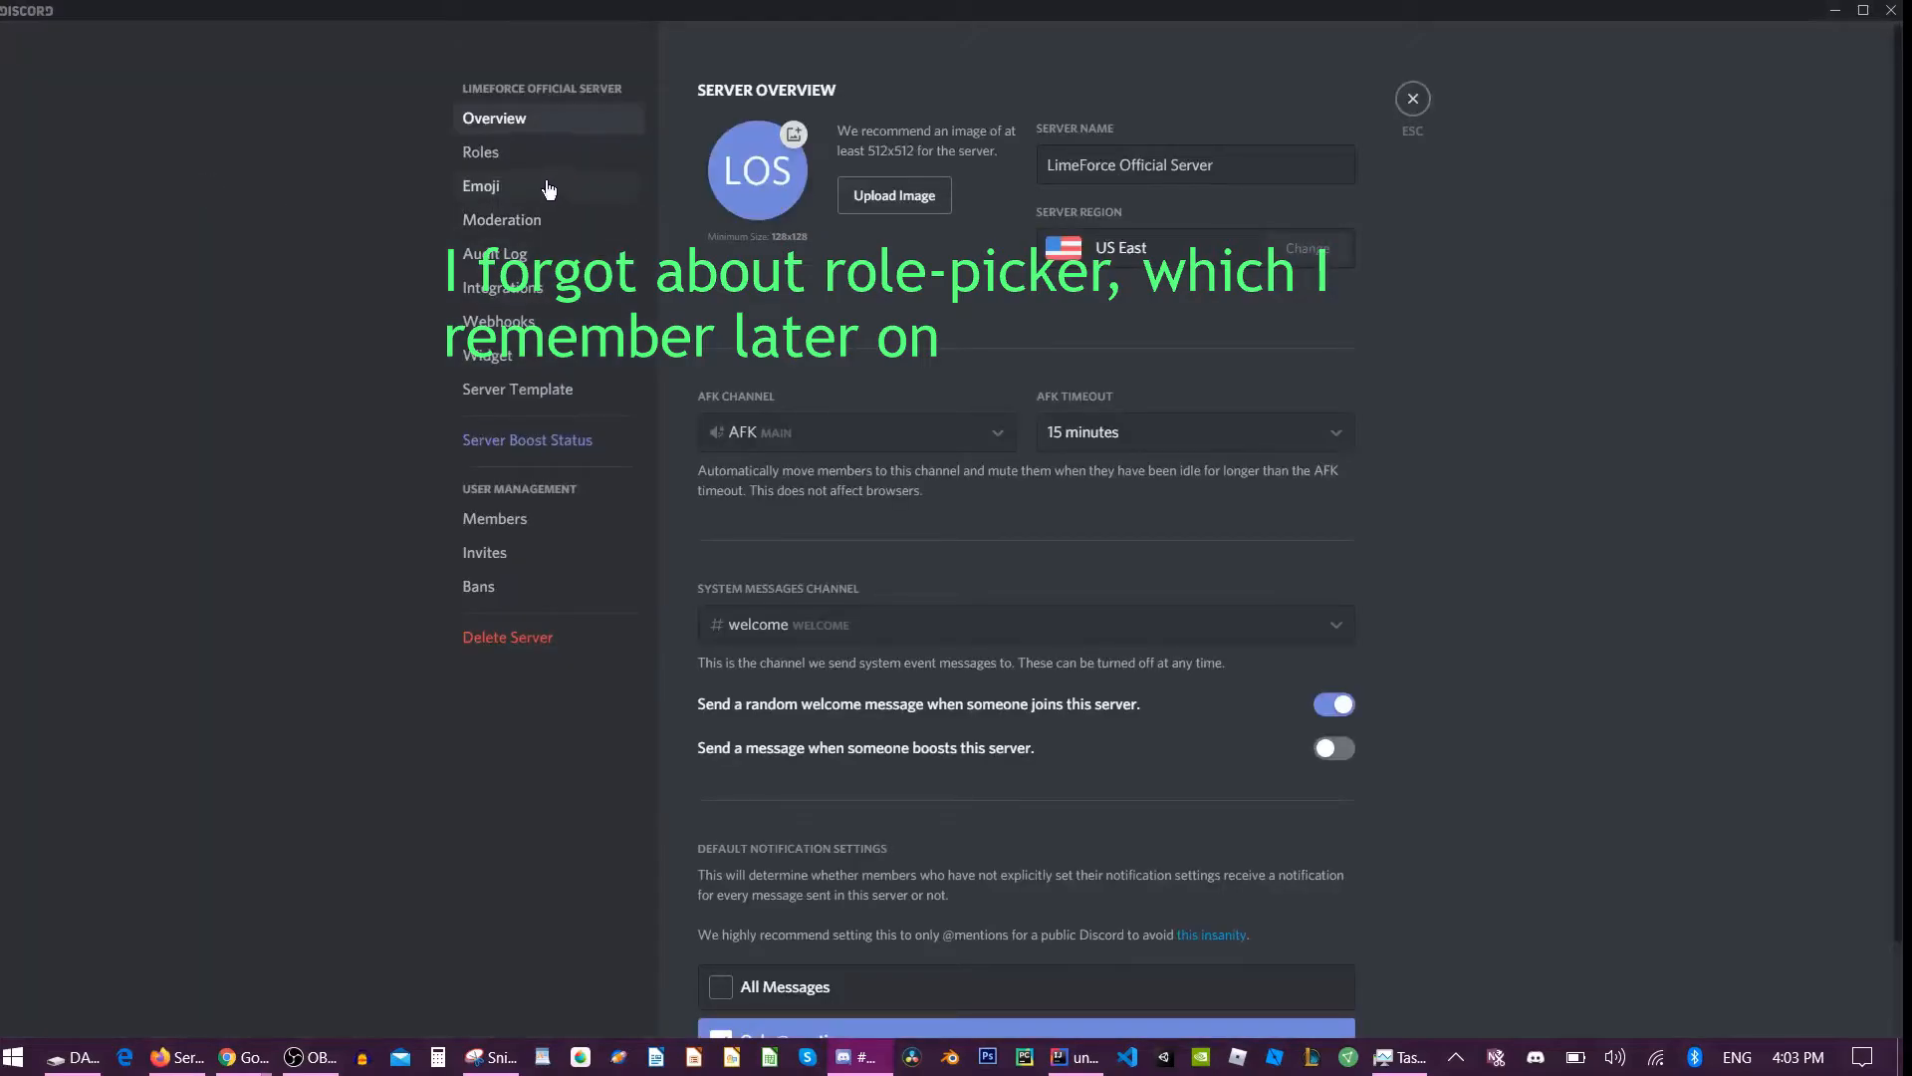
{"action": "left_click", "coordinate": [547, 186]}
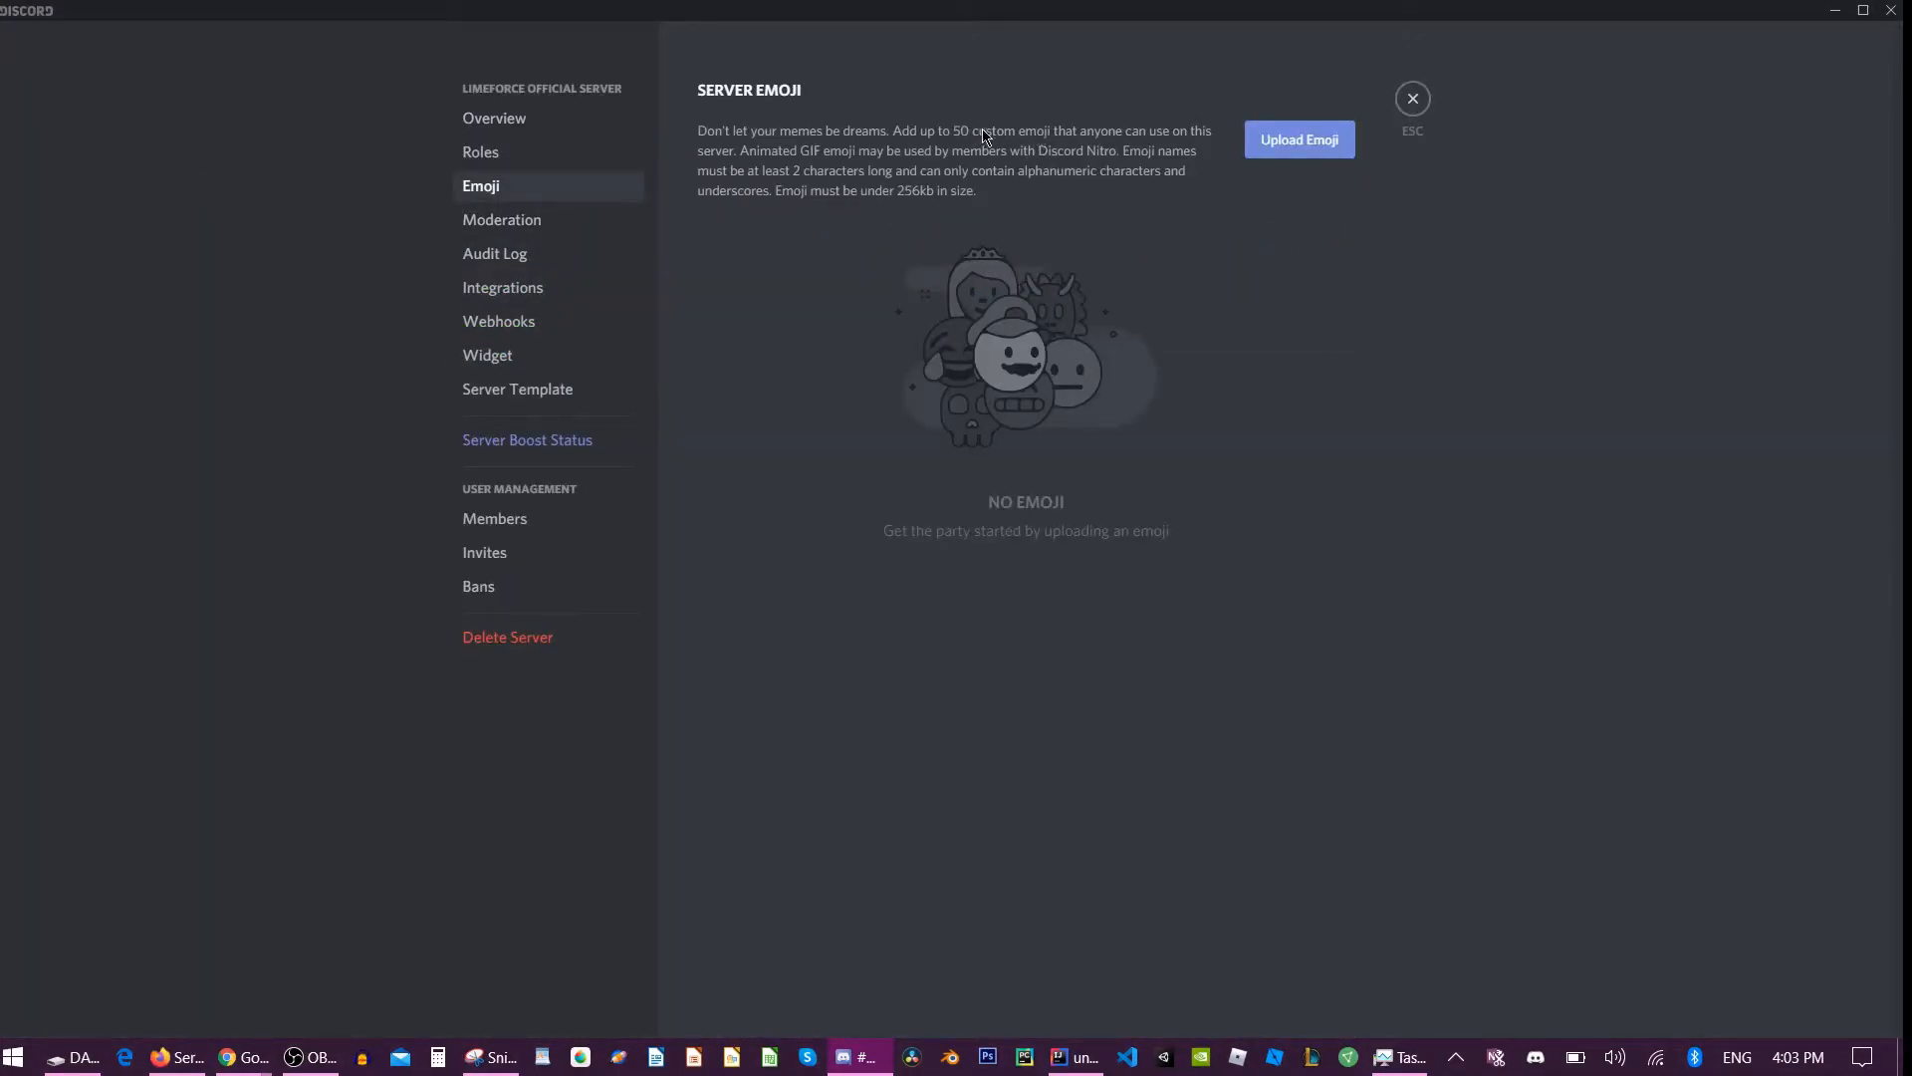
{"action": "left_click", "coordinate": [534, 445]}
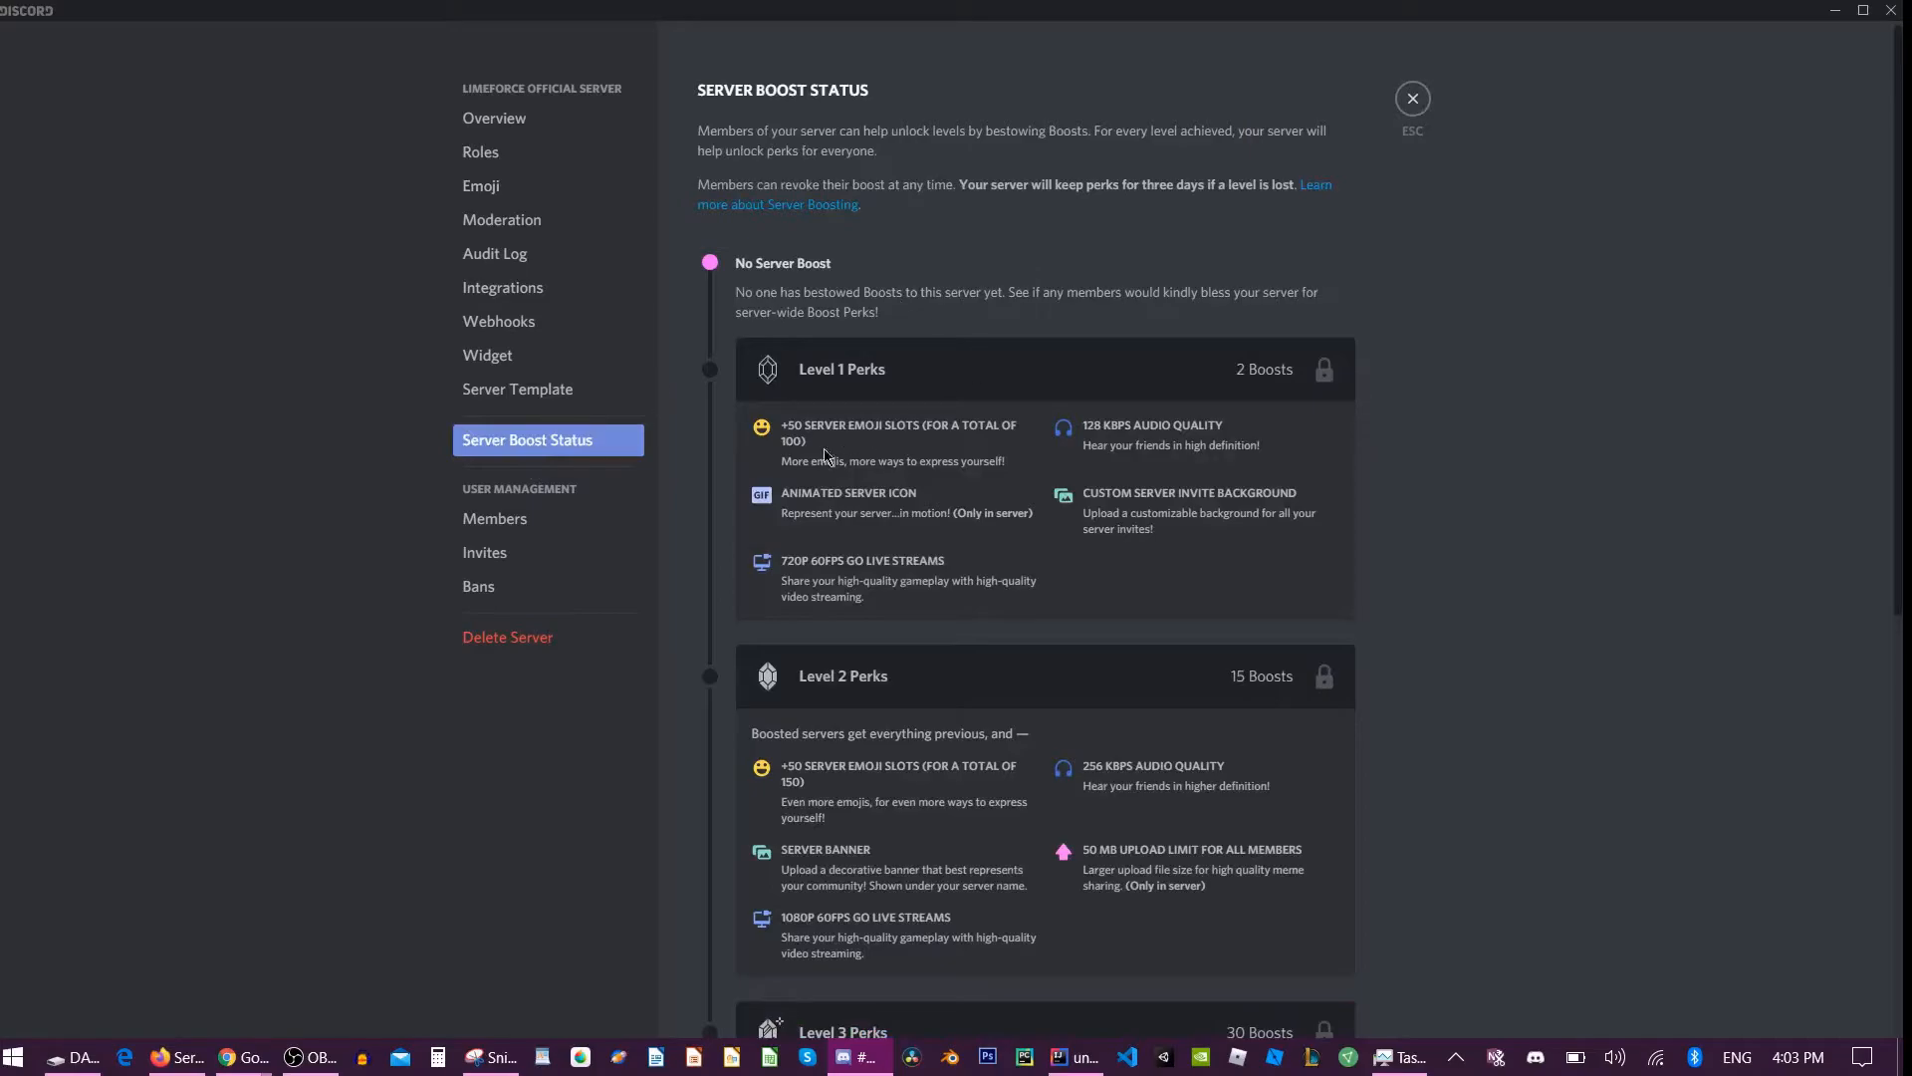
- Look through the Level 1 to 3 boost perks and the Overview, Emoji and Widget pages of the server settings
{"action": "scroll", "coordinate": [964, 487], "scroll_direction": "down", "scroll_amount": 3}
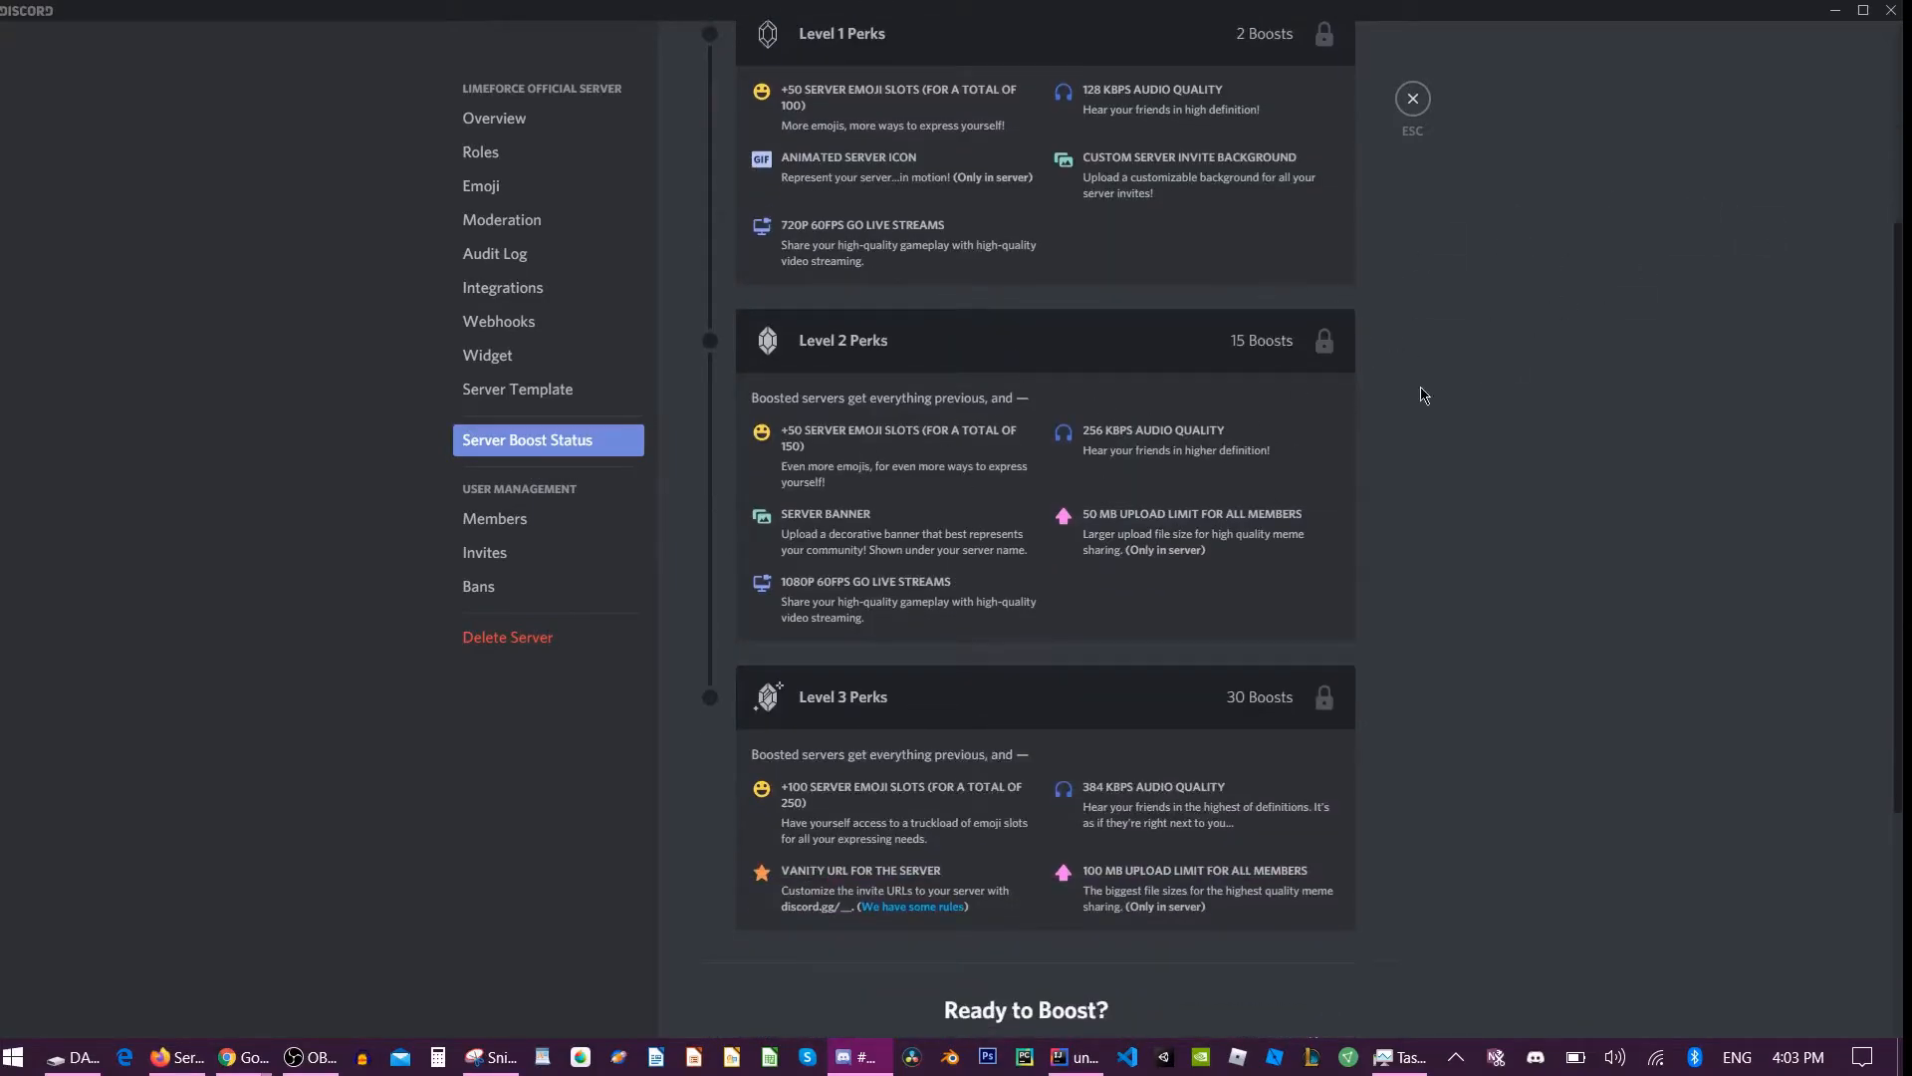
{"action": "scroll", "coordinate": [799, 223], "scroll_direction": "up", "scroll_amount": 3}
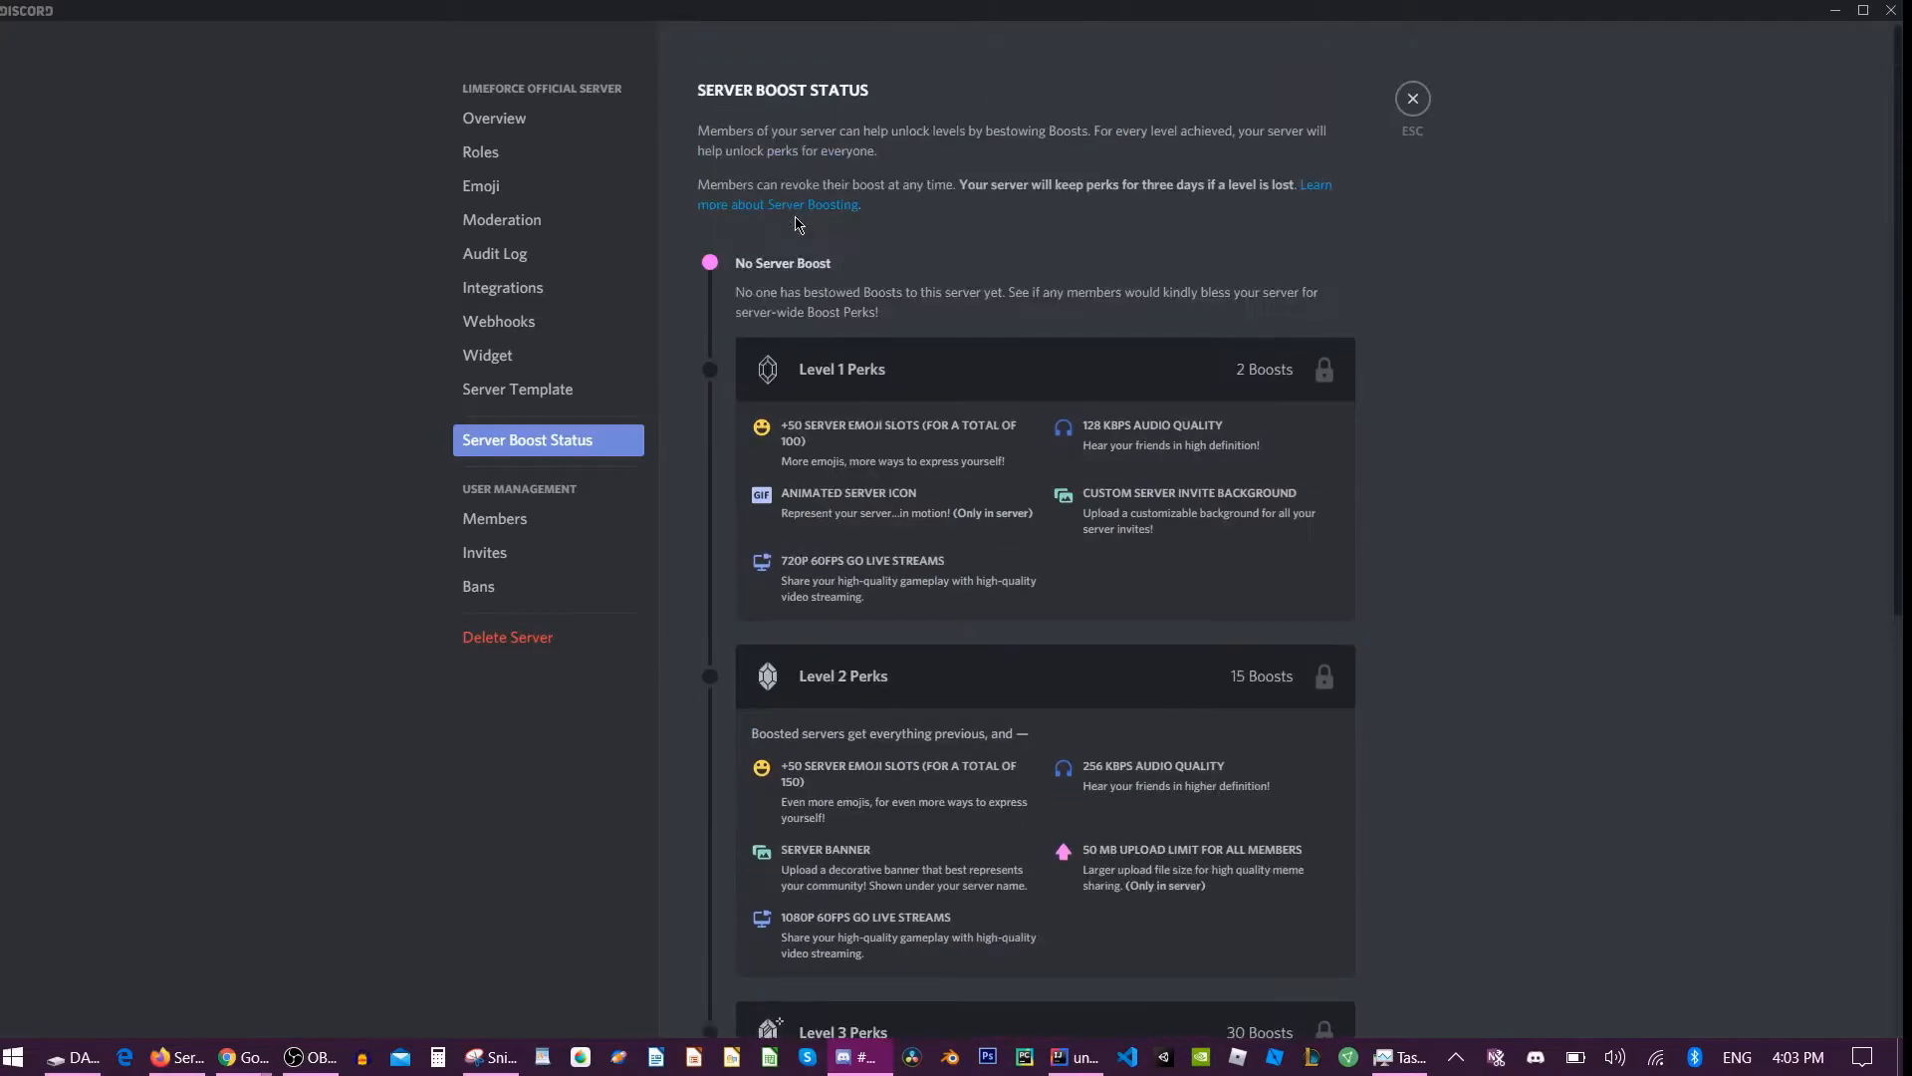
{"action": "left_click", "coordinate": [501, 118]}
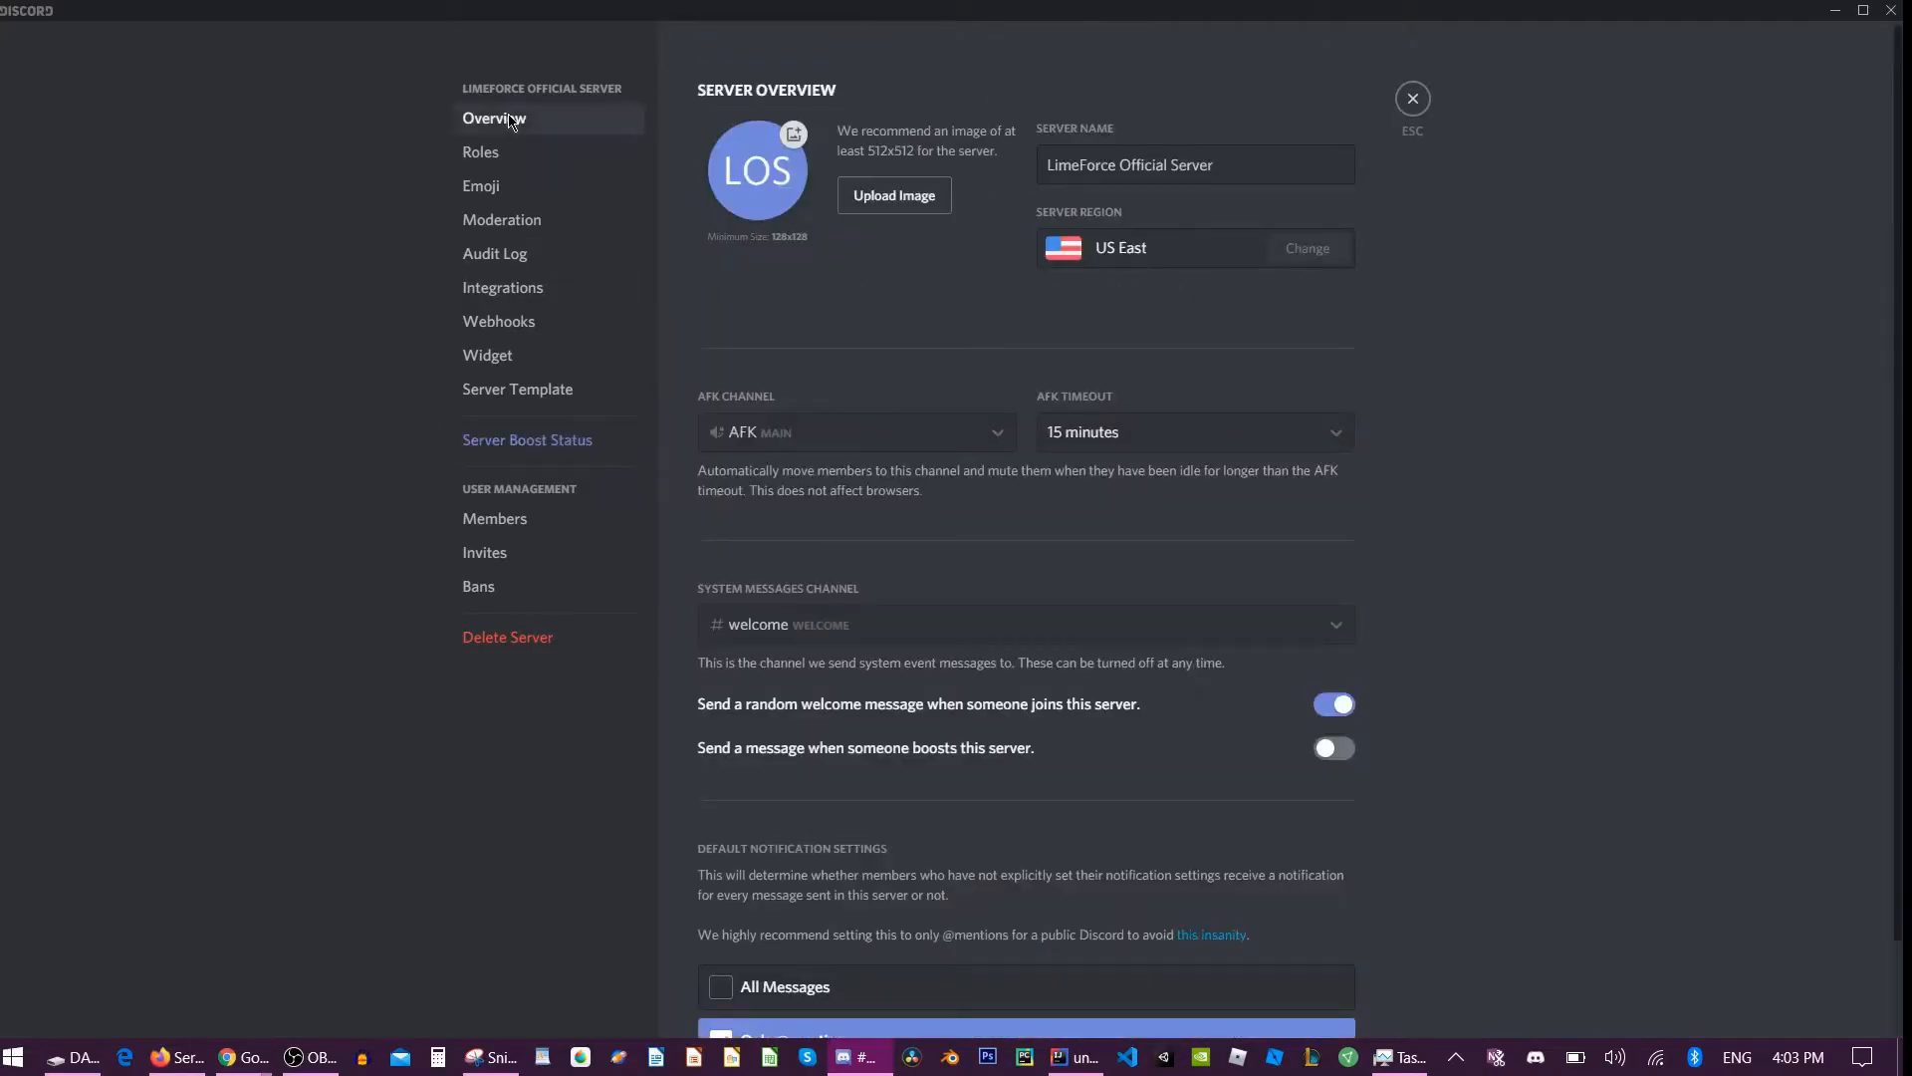
{"action": "left_click", "coordinate": [475, 197]}
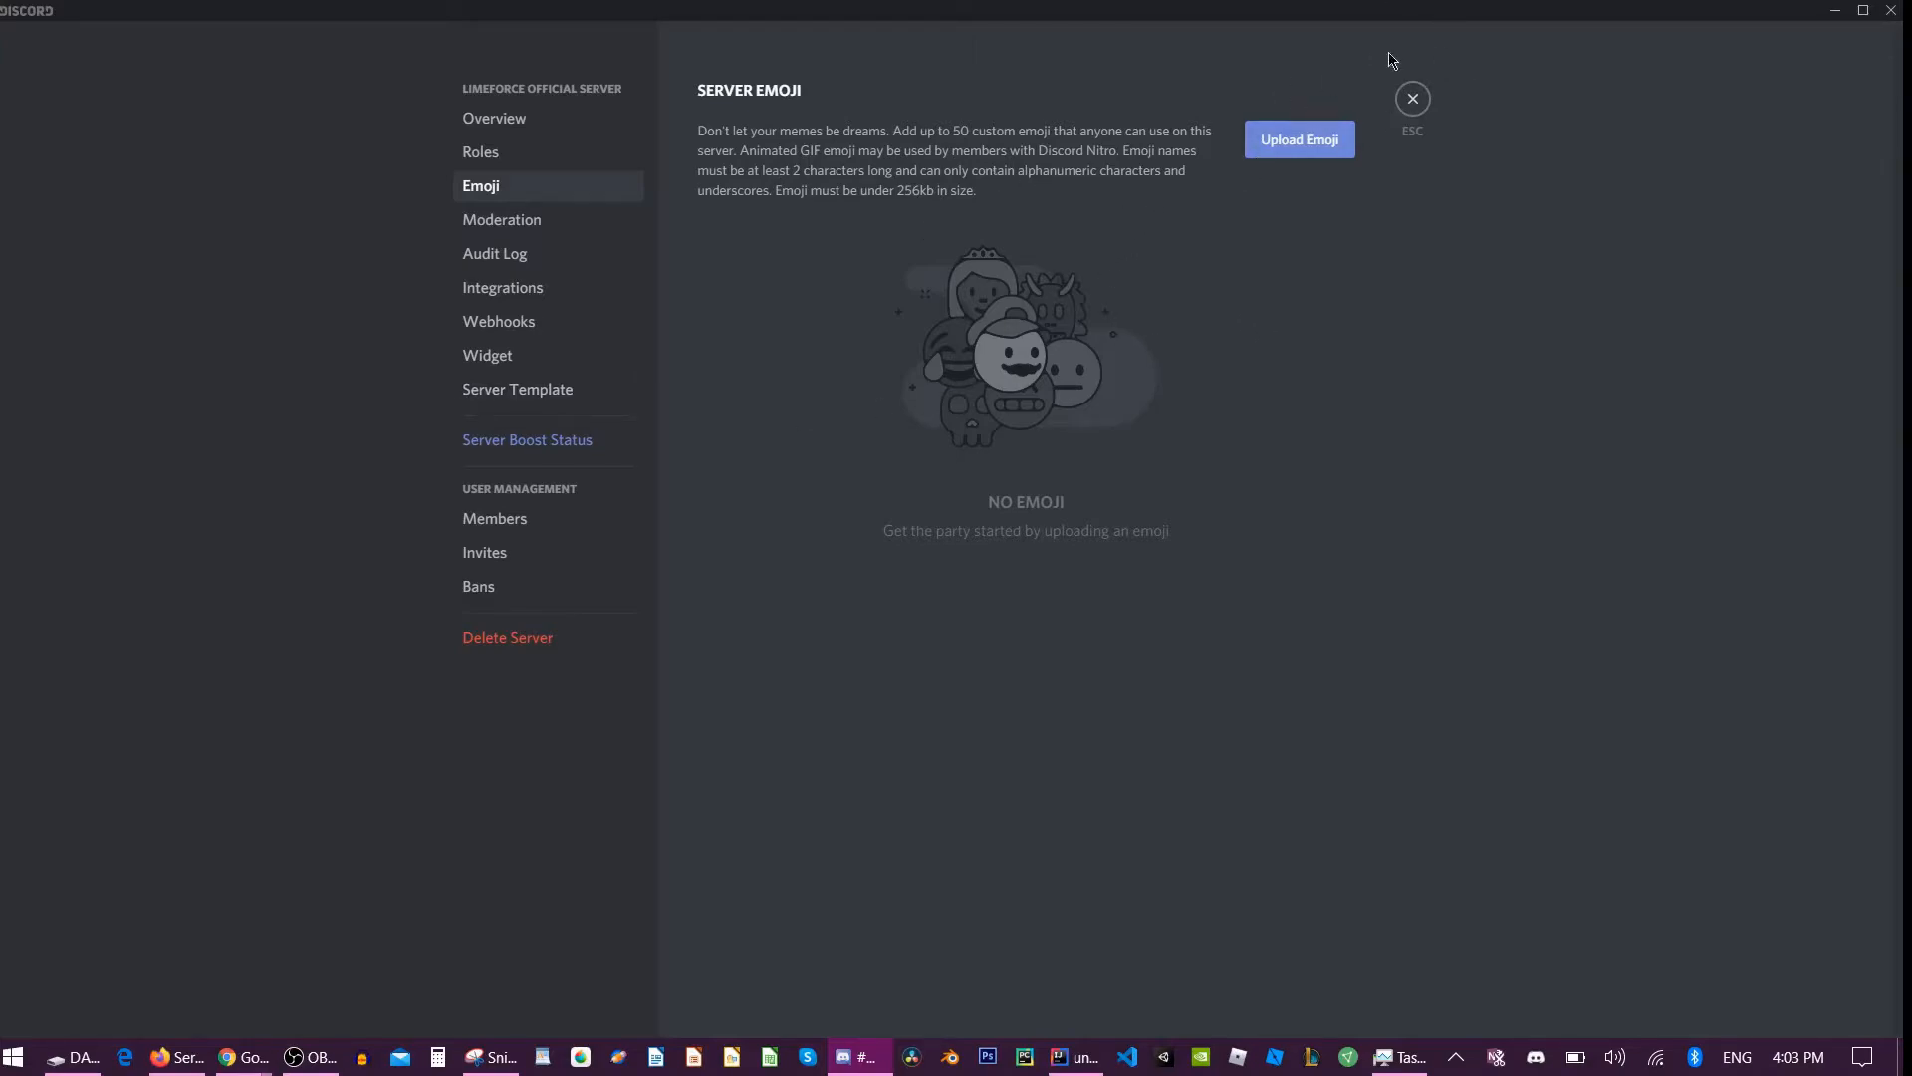
{"action": "left_click", "coordinate": [577, 365]}
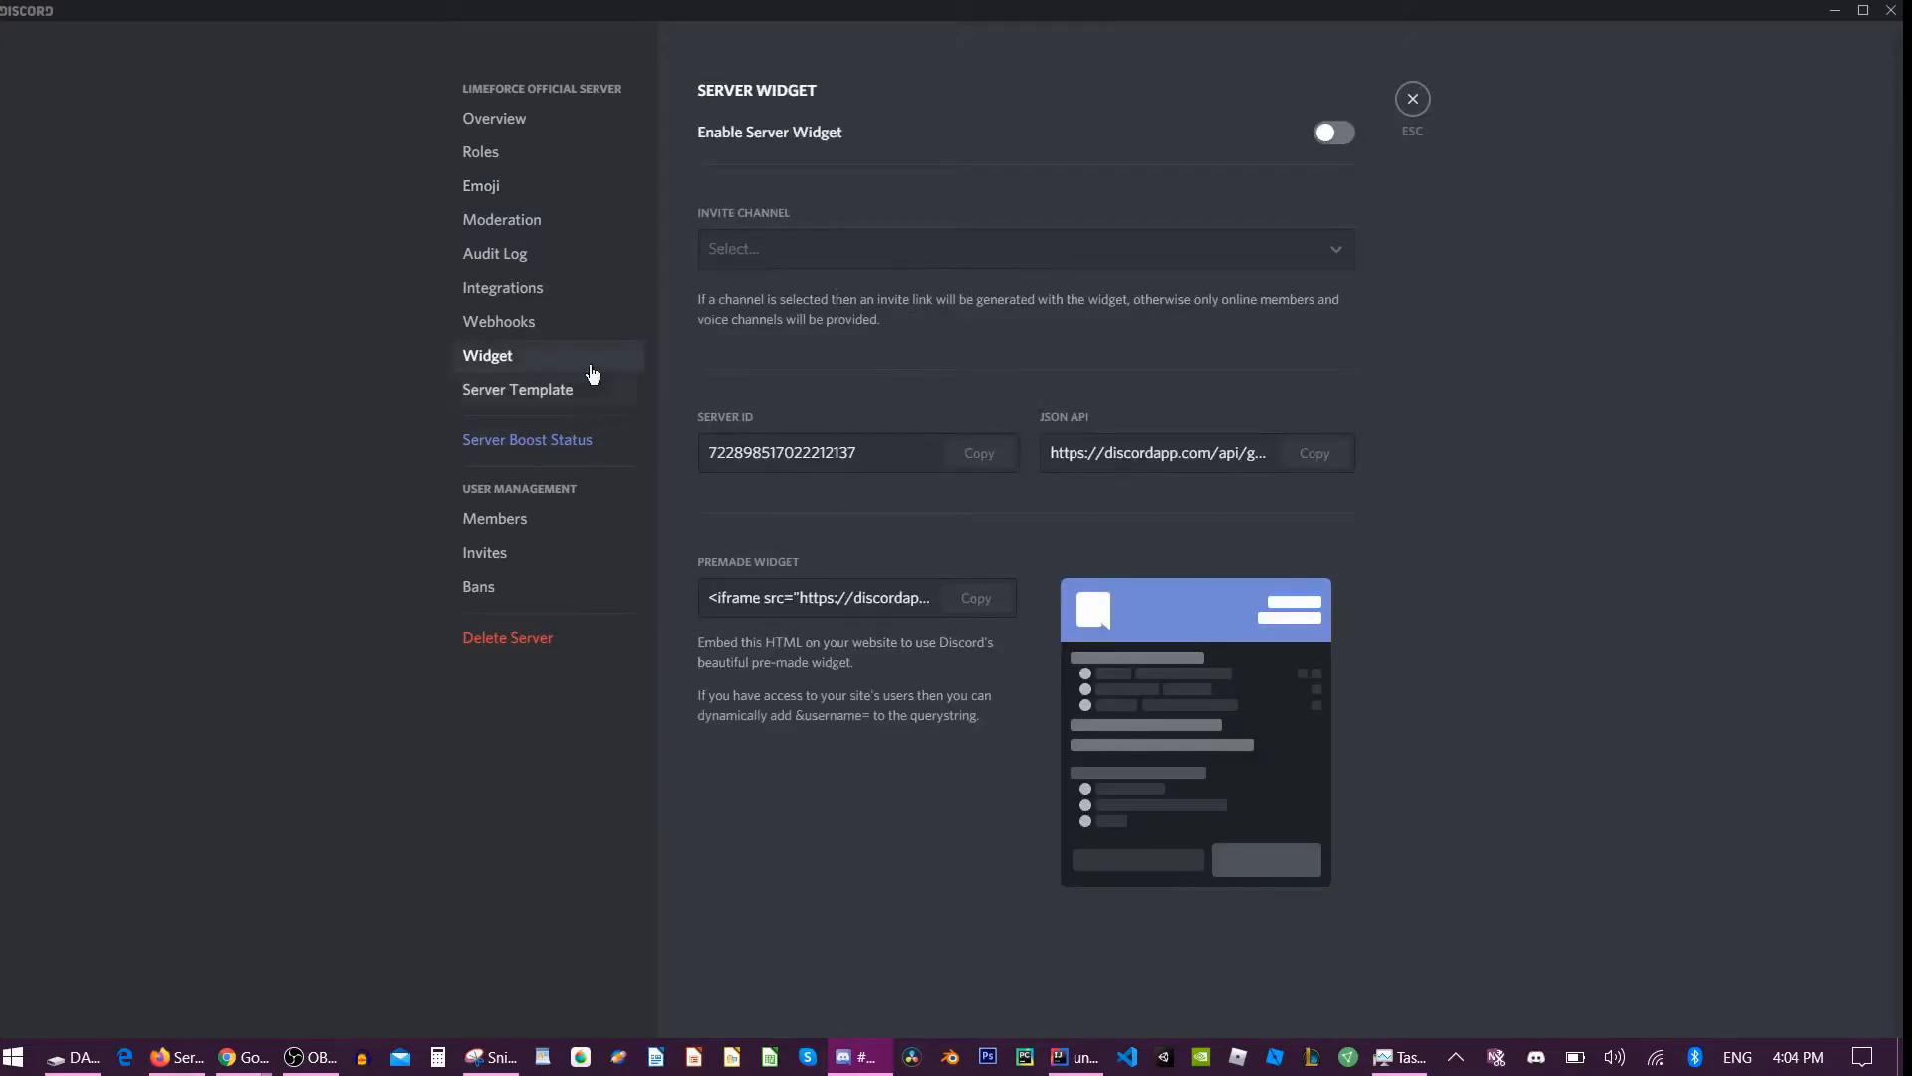
- Create a trial webhook for the server and delete it again
{"action": "left_click", "coordinate": [570, 318]}
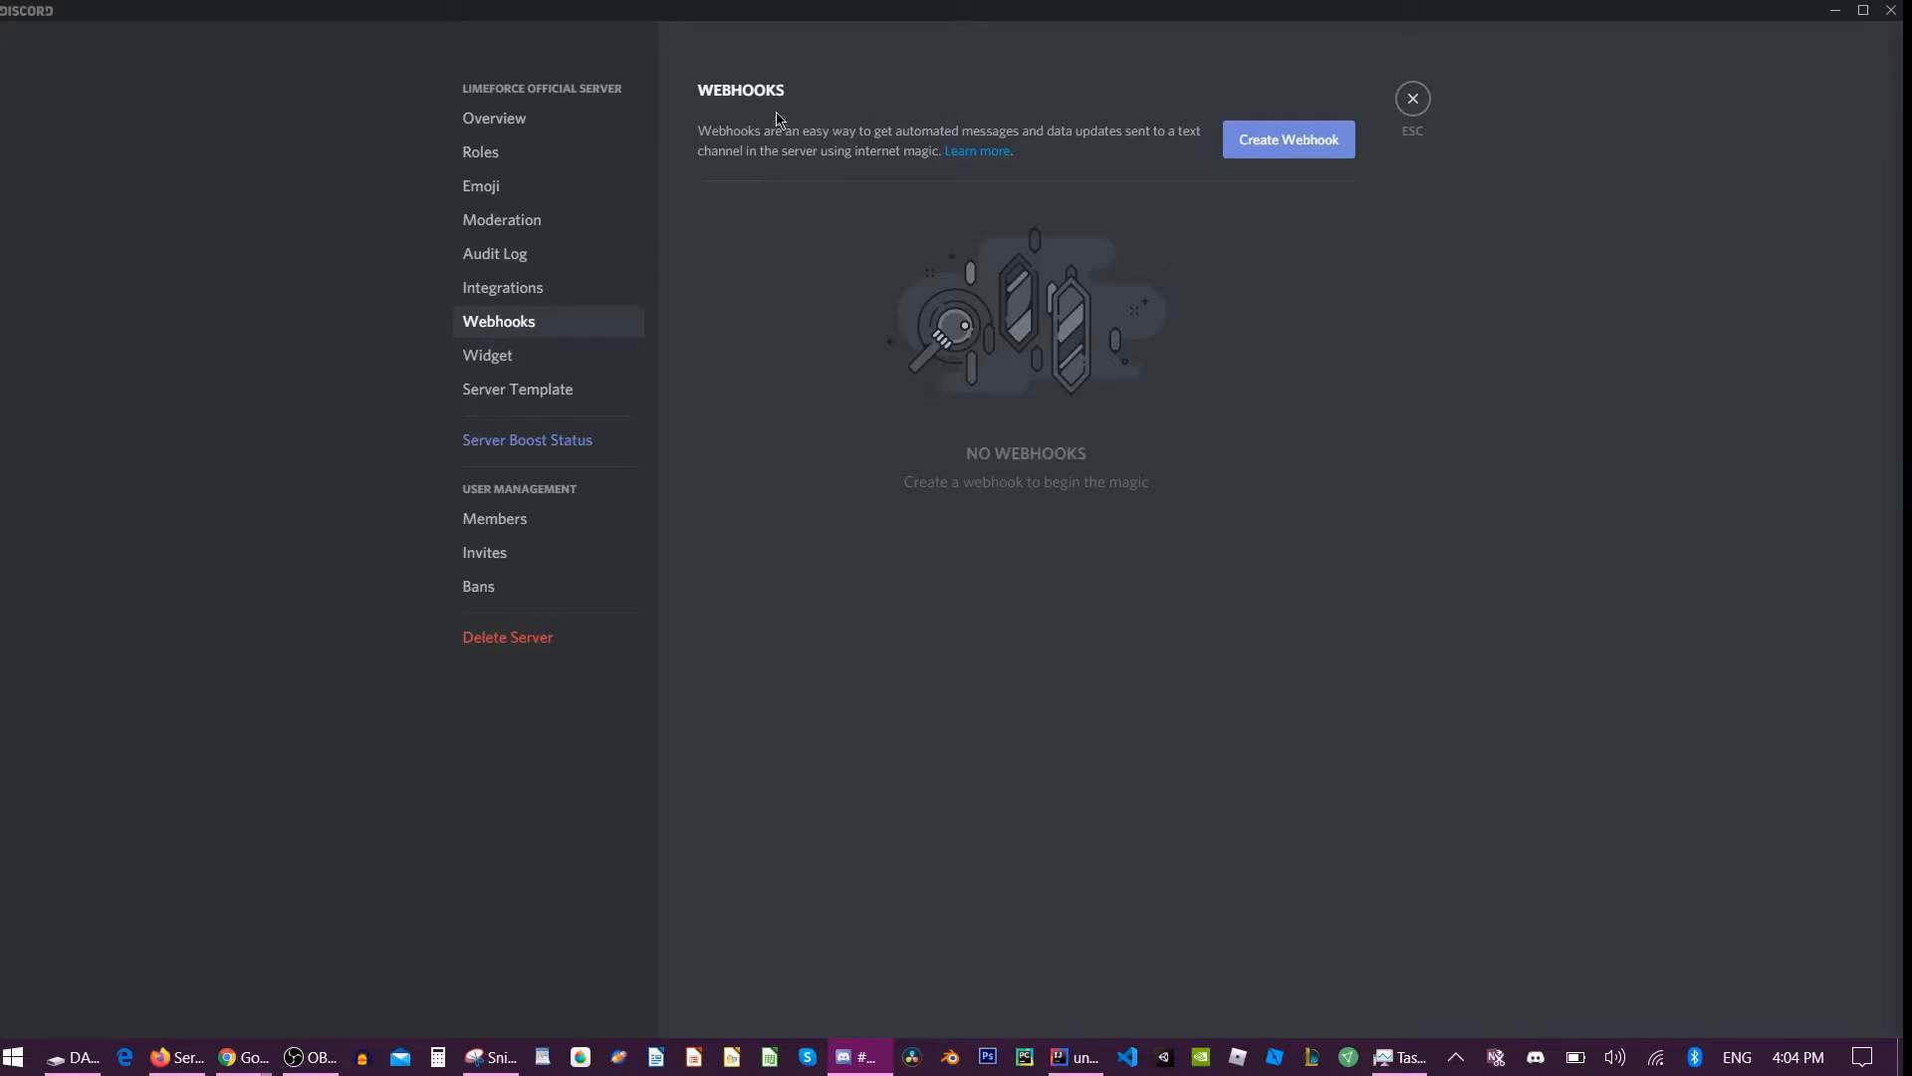
{"action": "left_click", "coordinate": [1279, 151]}
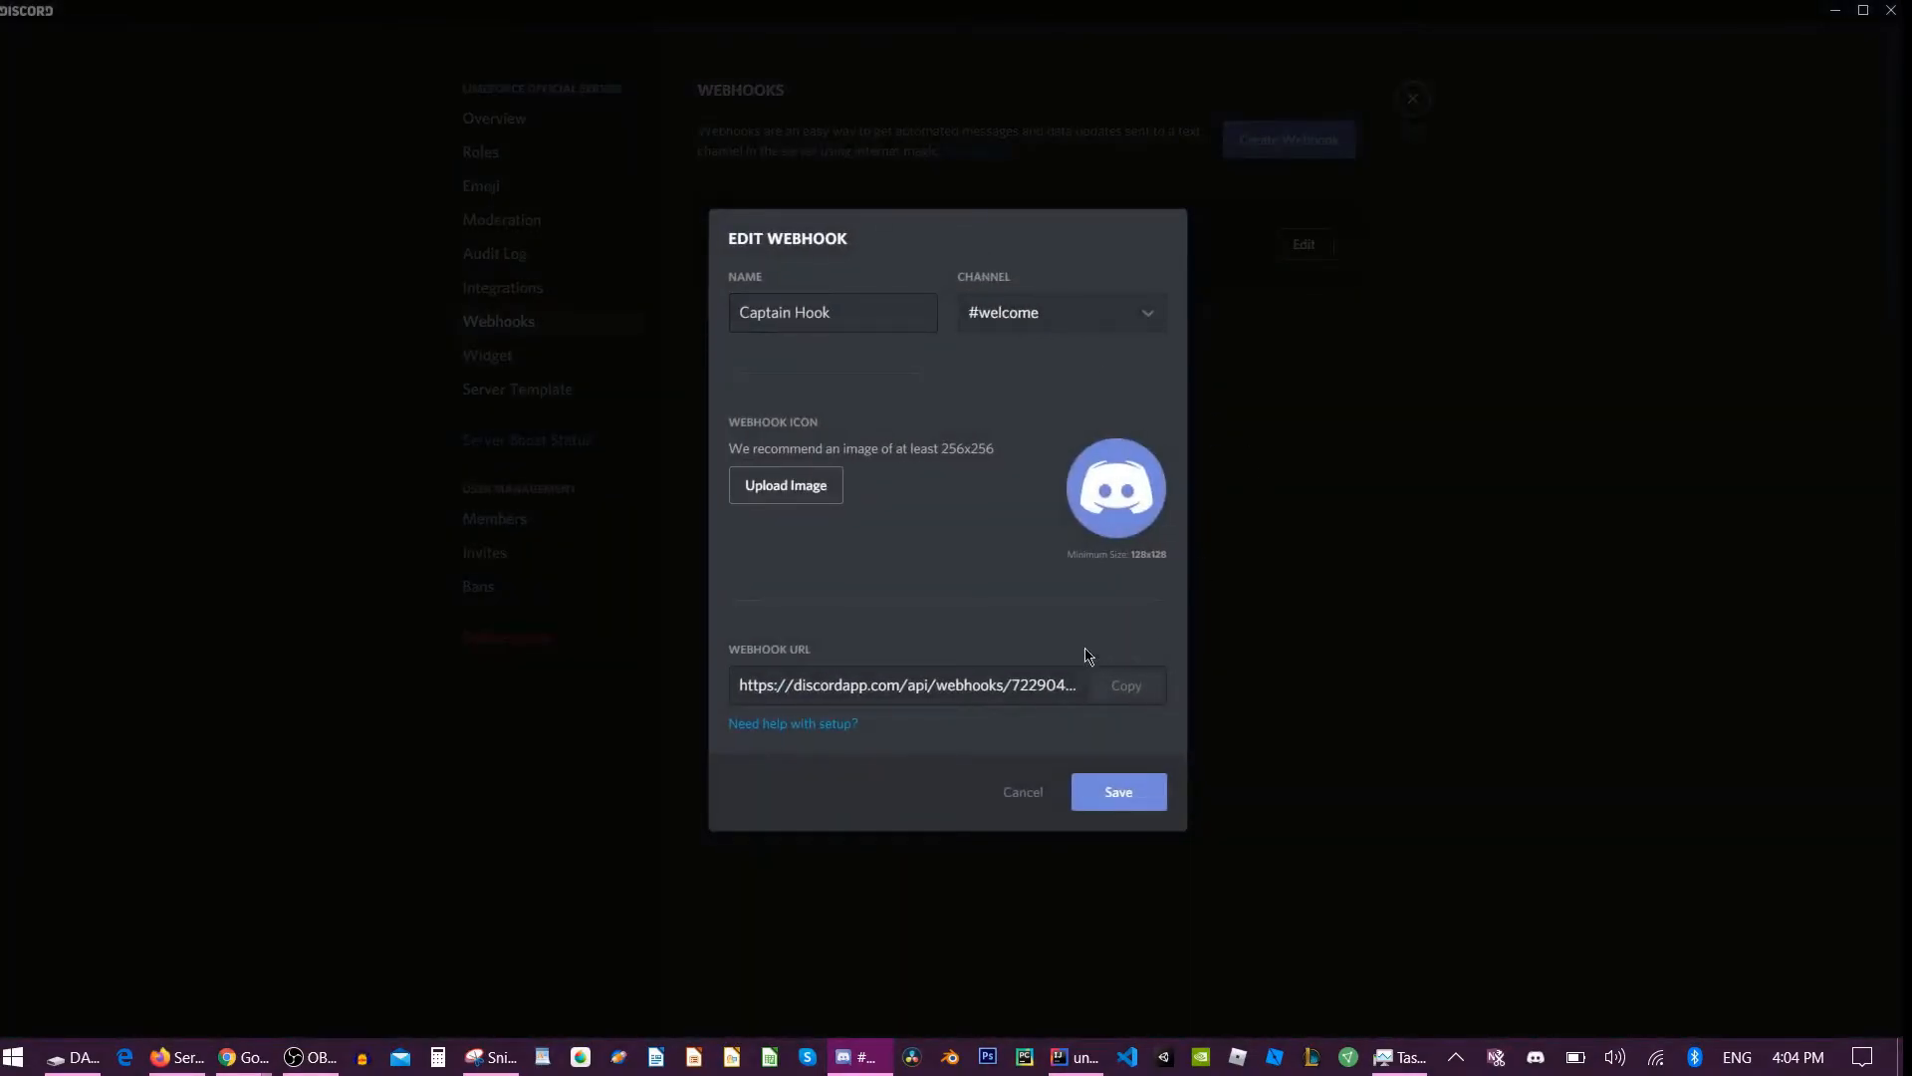
{"action": "left_click", "coordinate": [1017, 794]}
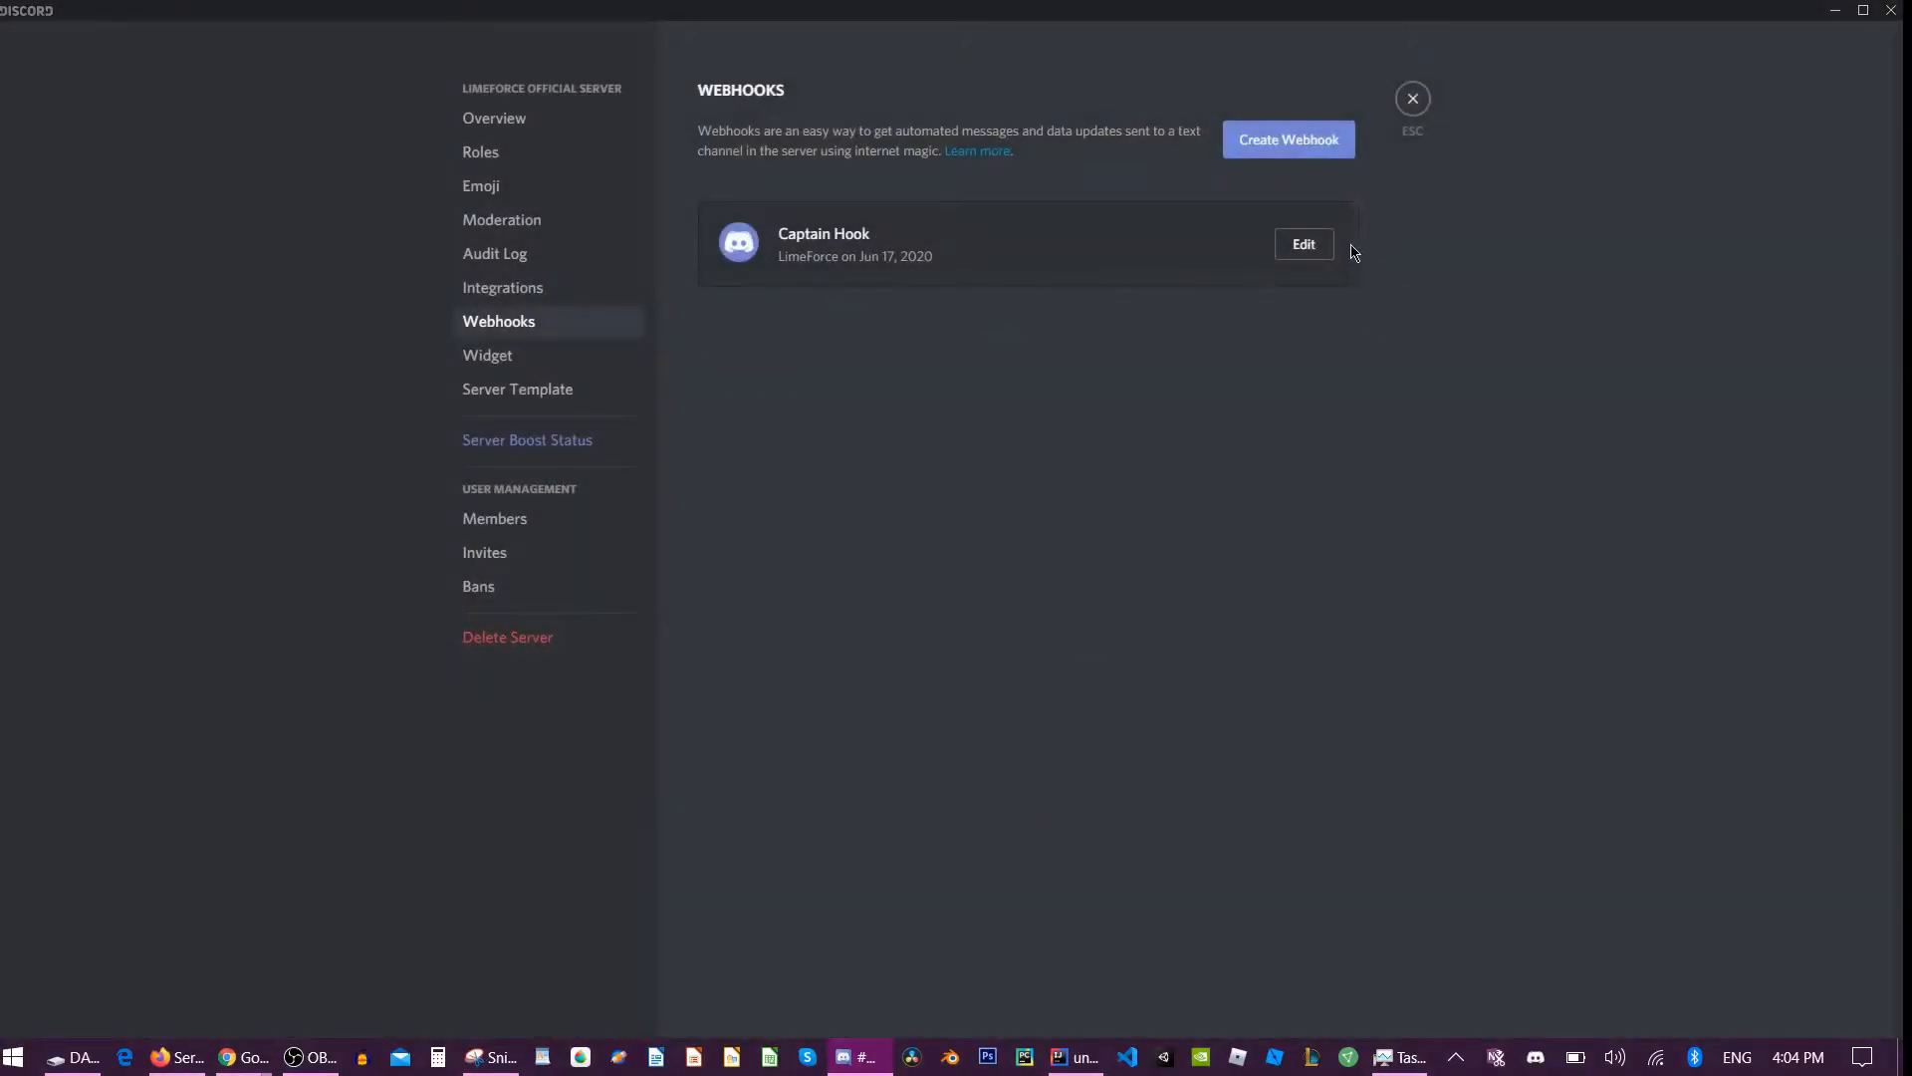
{"action": "left_click", "coordinate": [1312, 245]}
{"action": "left_click", "coordinate": [1009, 779]}
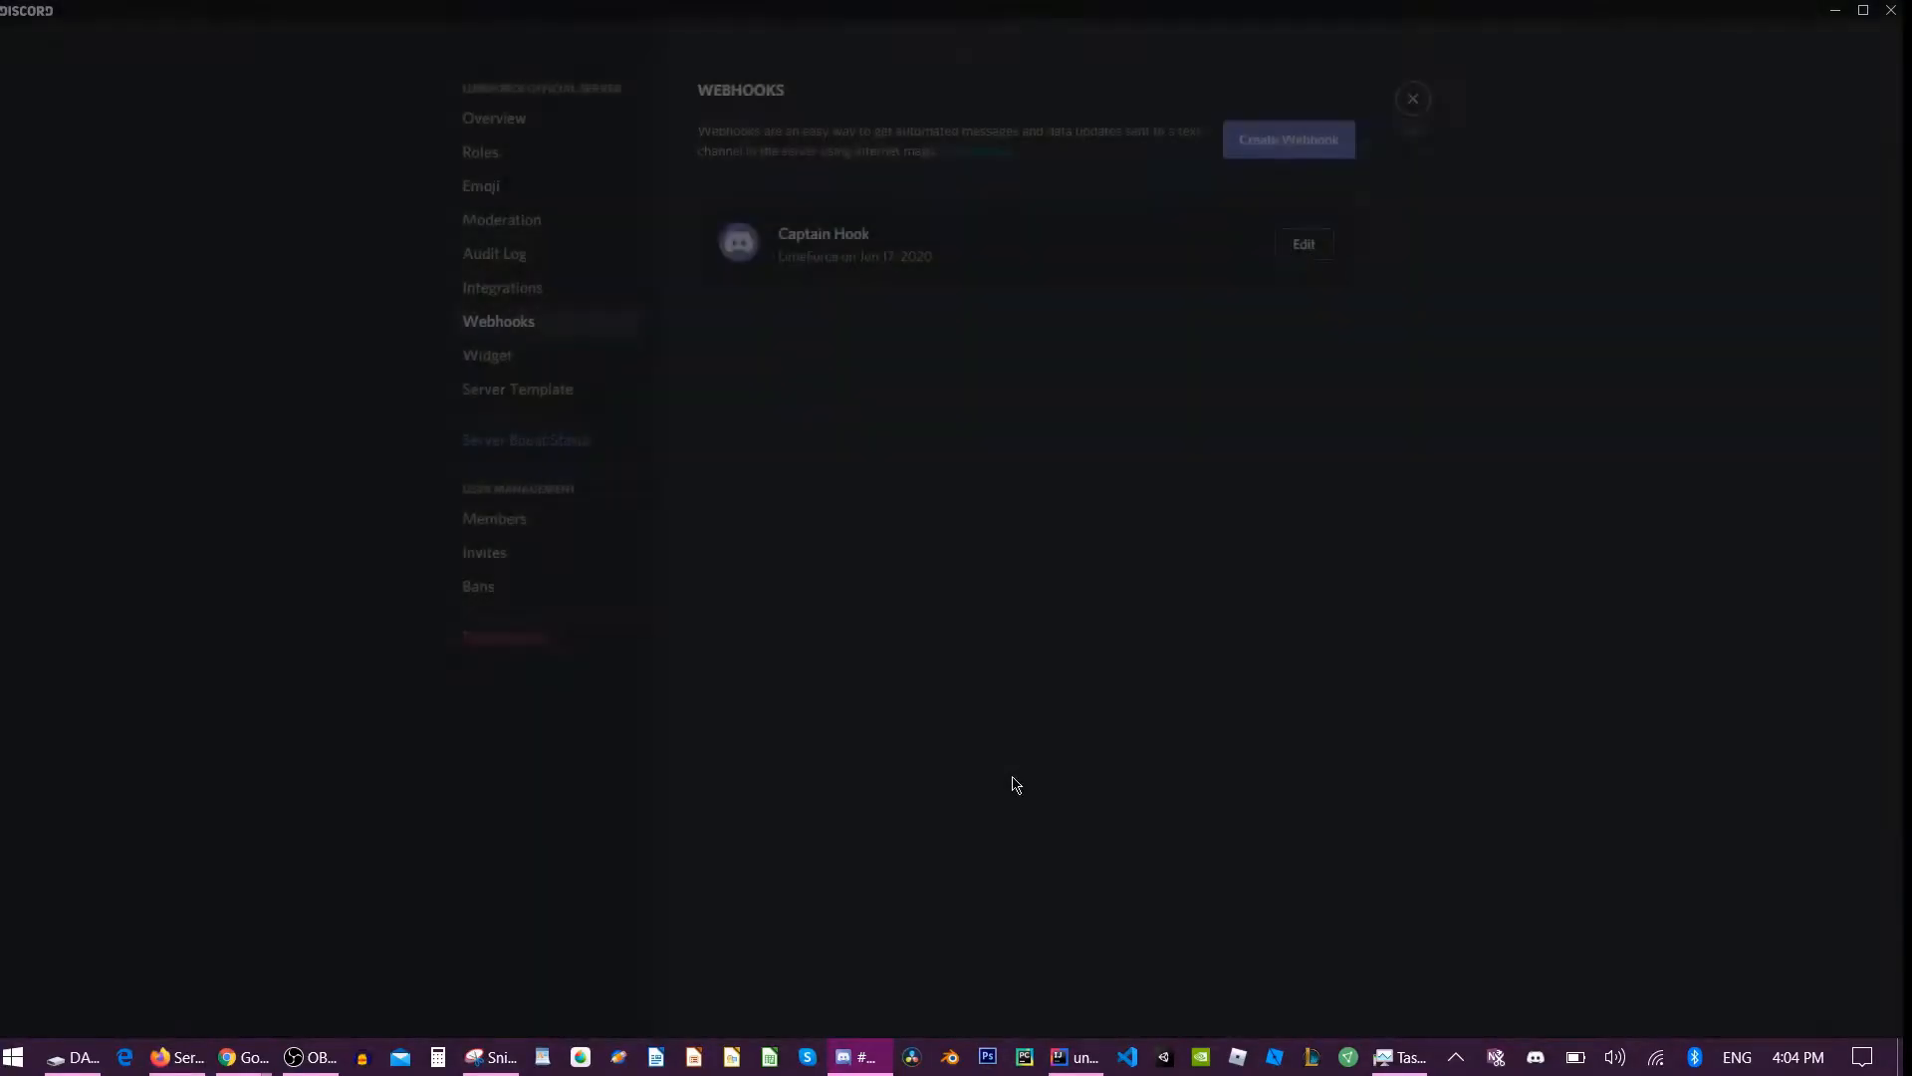
{"action": "left_click", "coordinate": [1353, 207]}
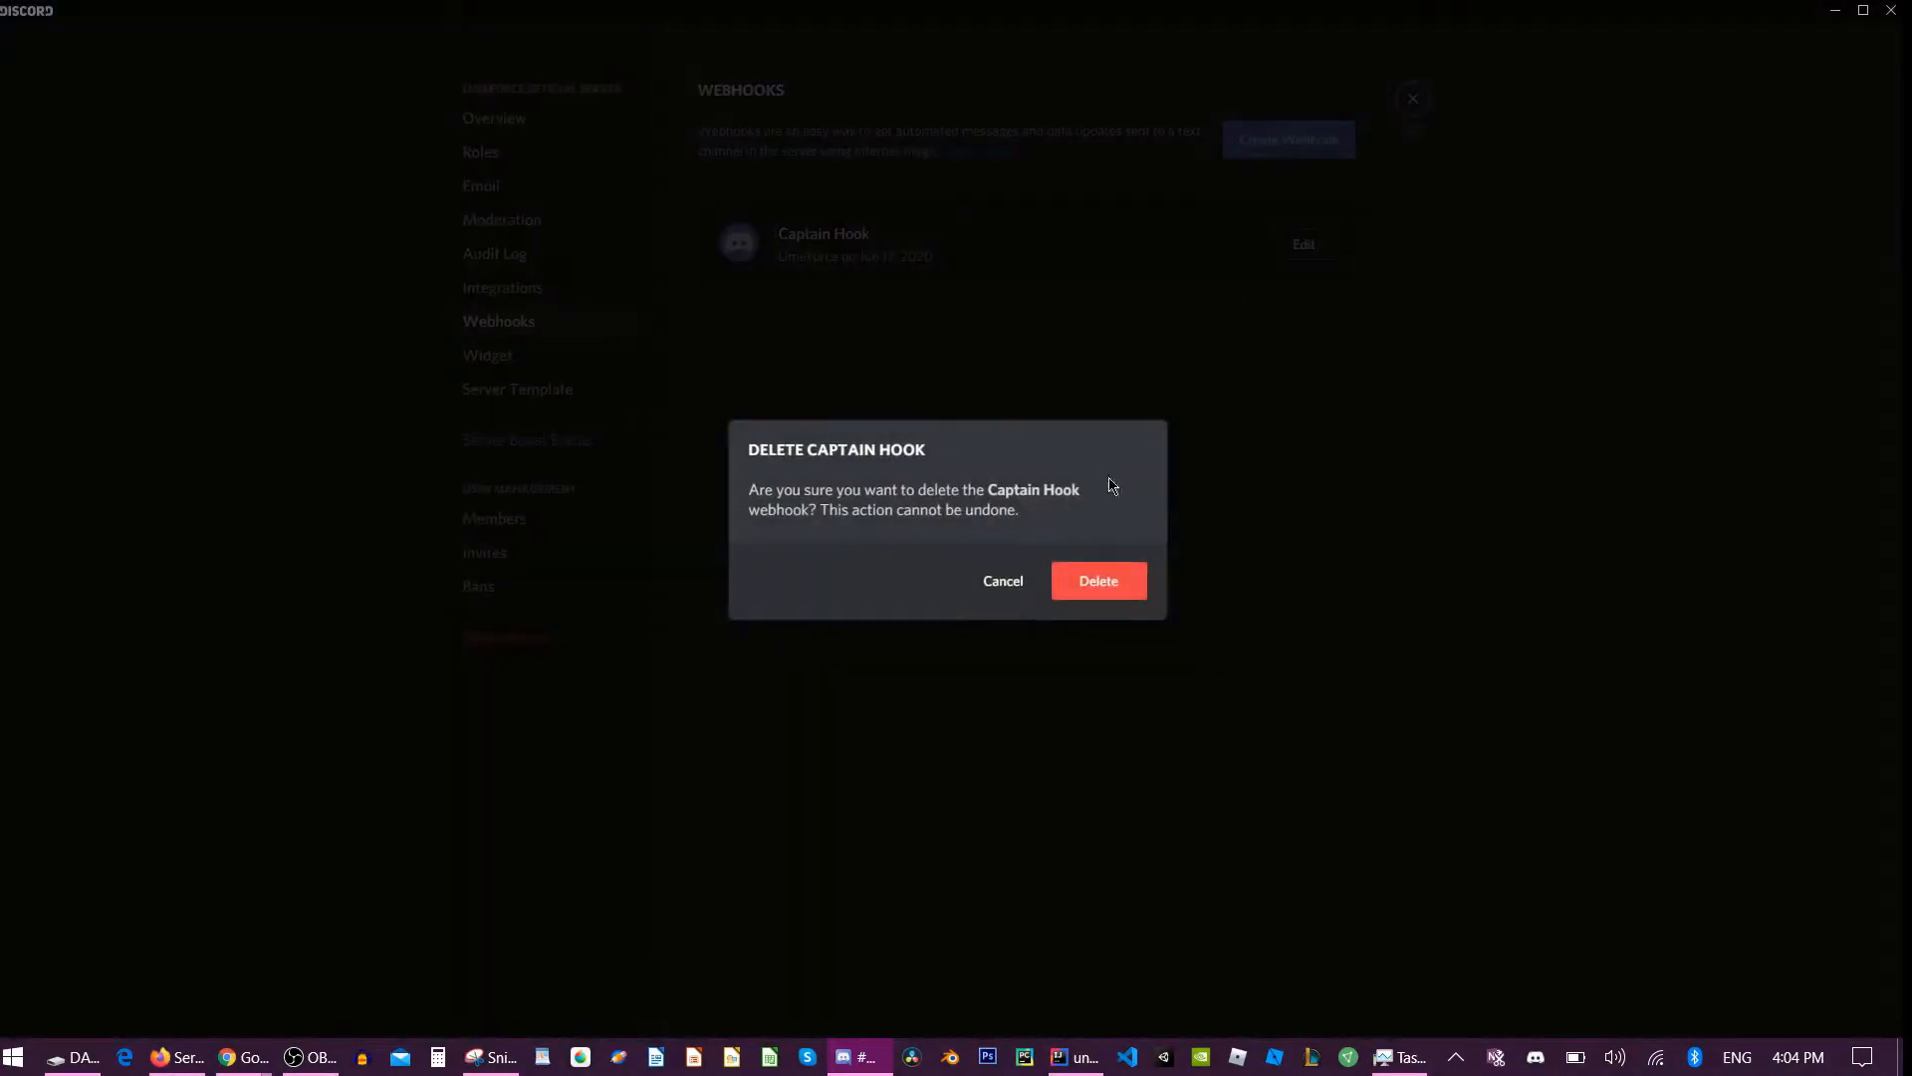
{"action": "left_click", "coordinate": [1112, 580]}
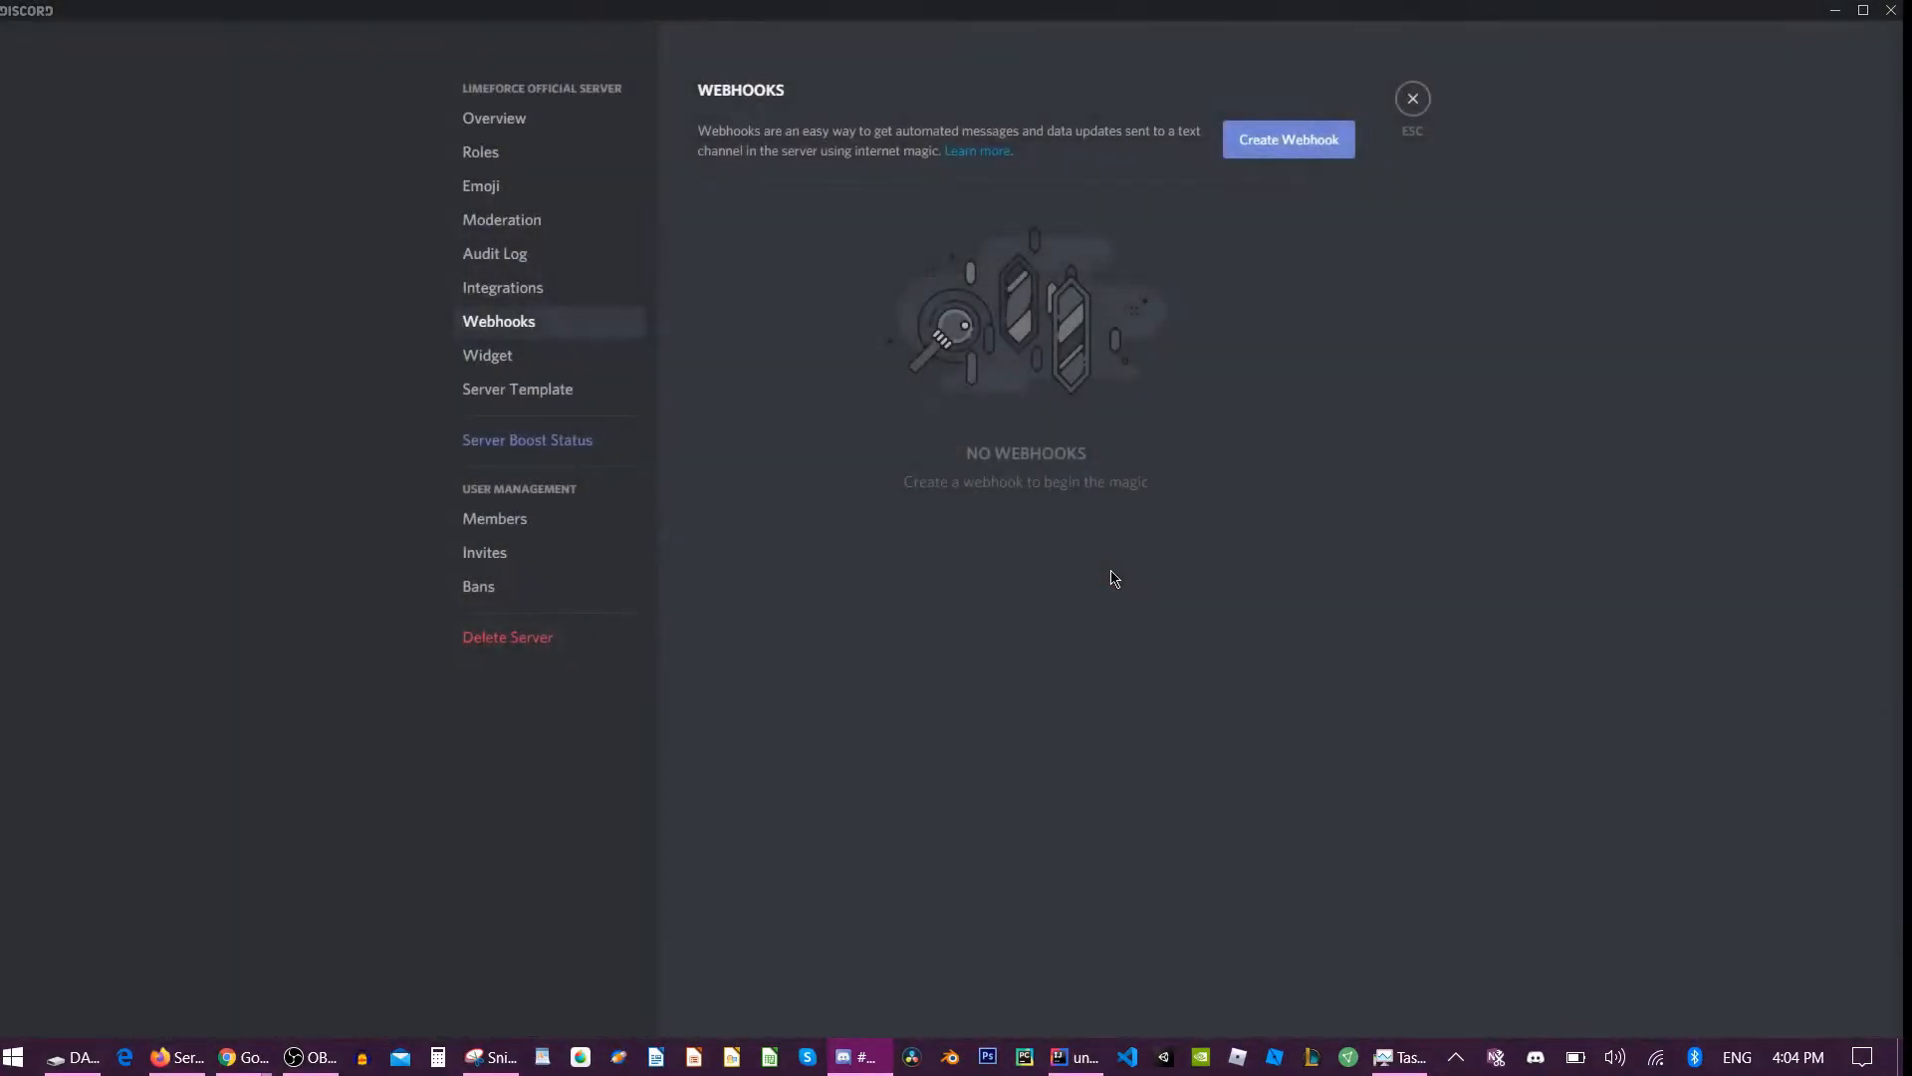
{"action": "left_click", "coordinate": [1412, 99]}
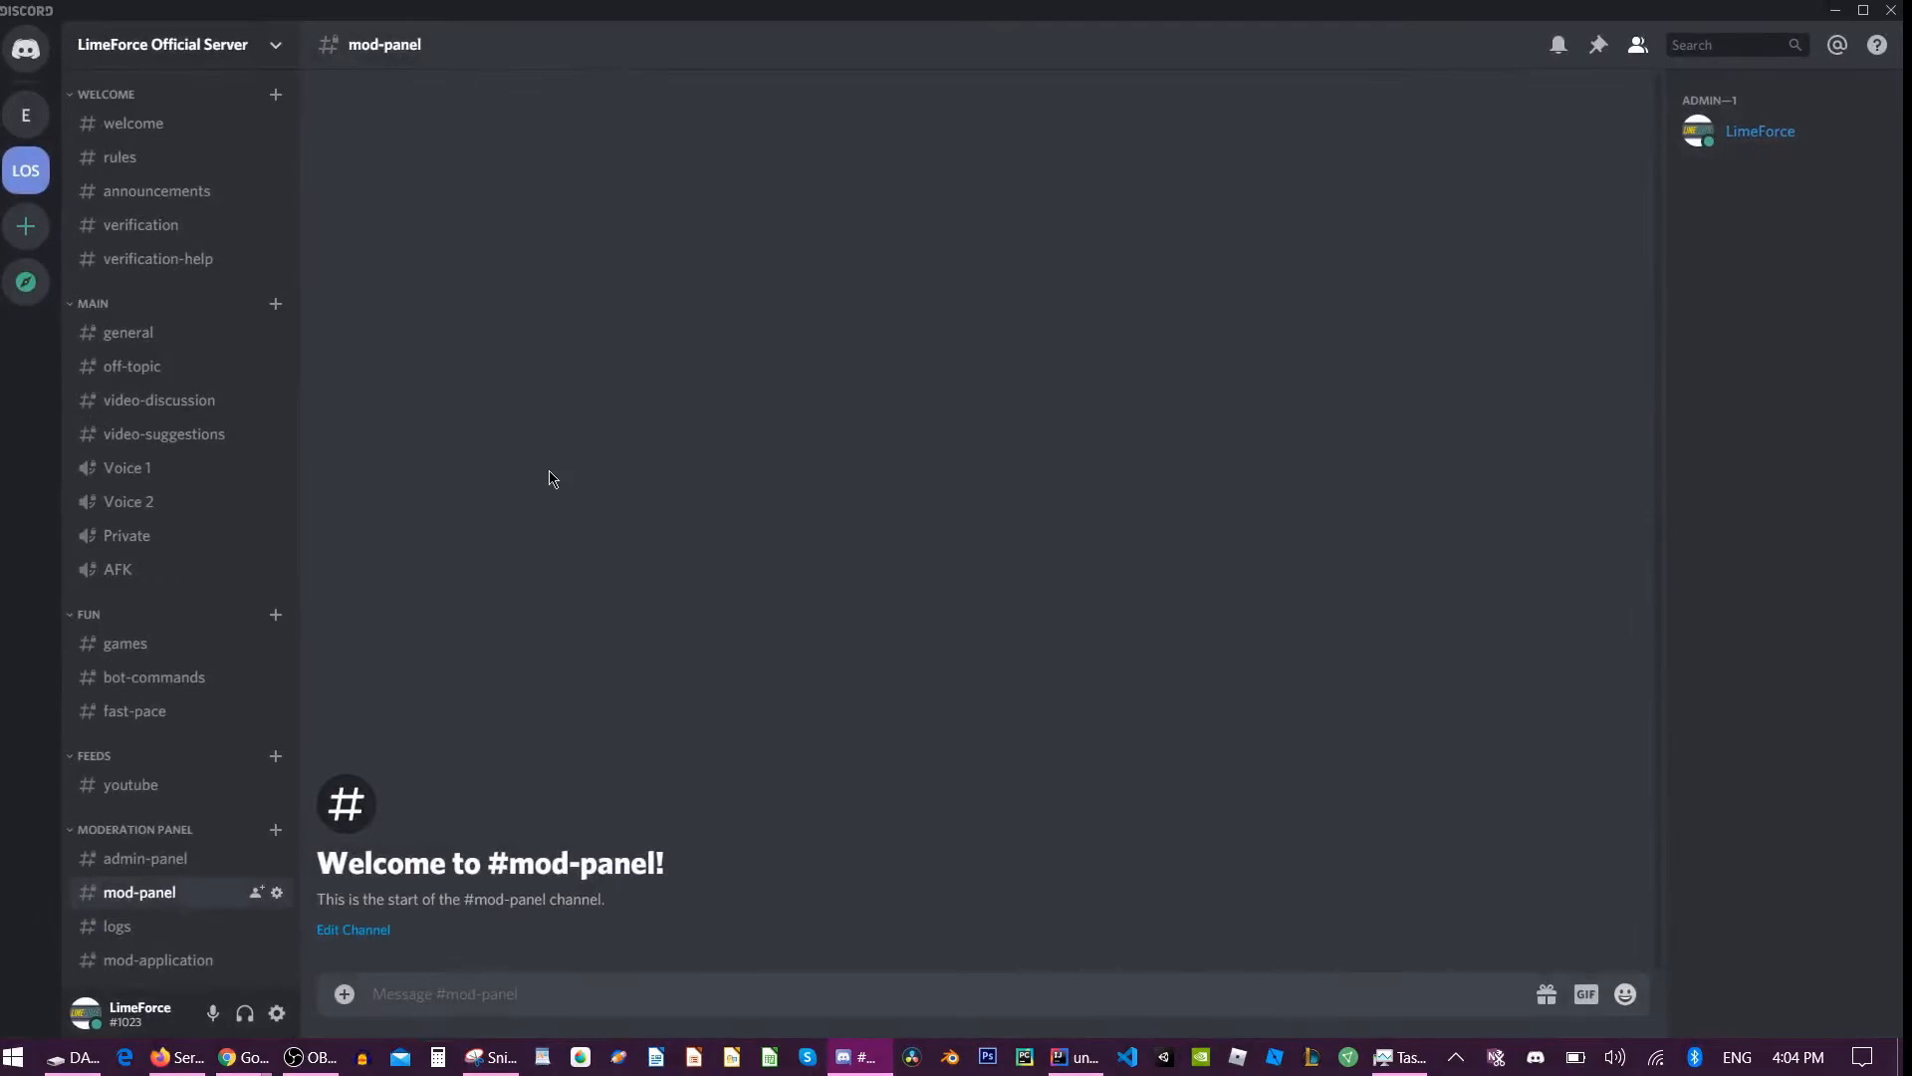
{"action": "left_click", "coordinate": [152, 792]}
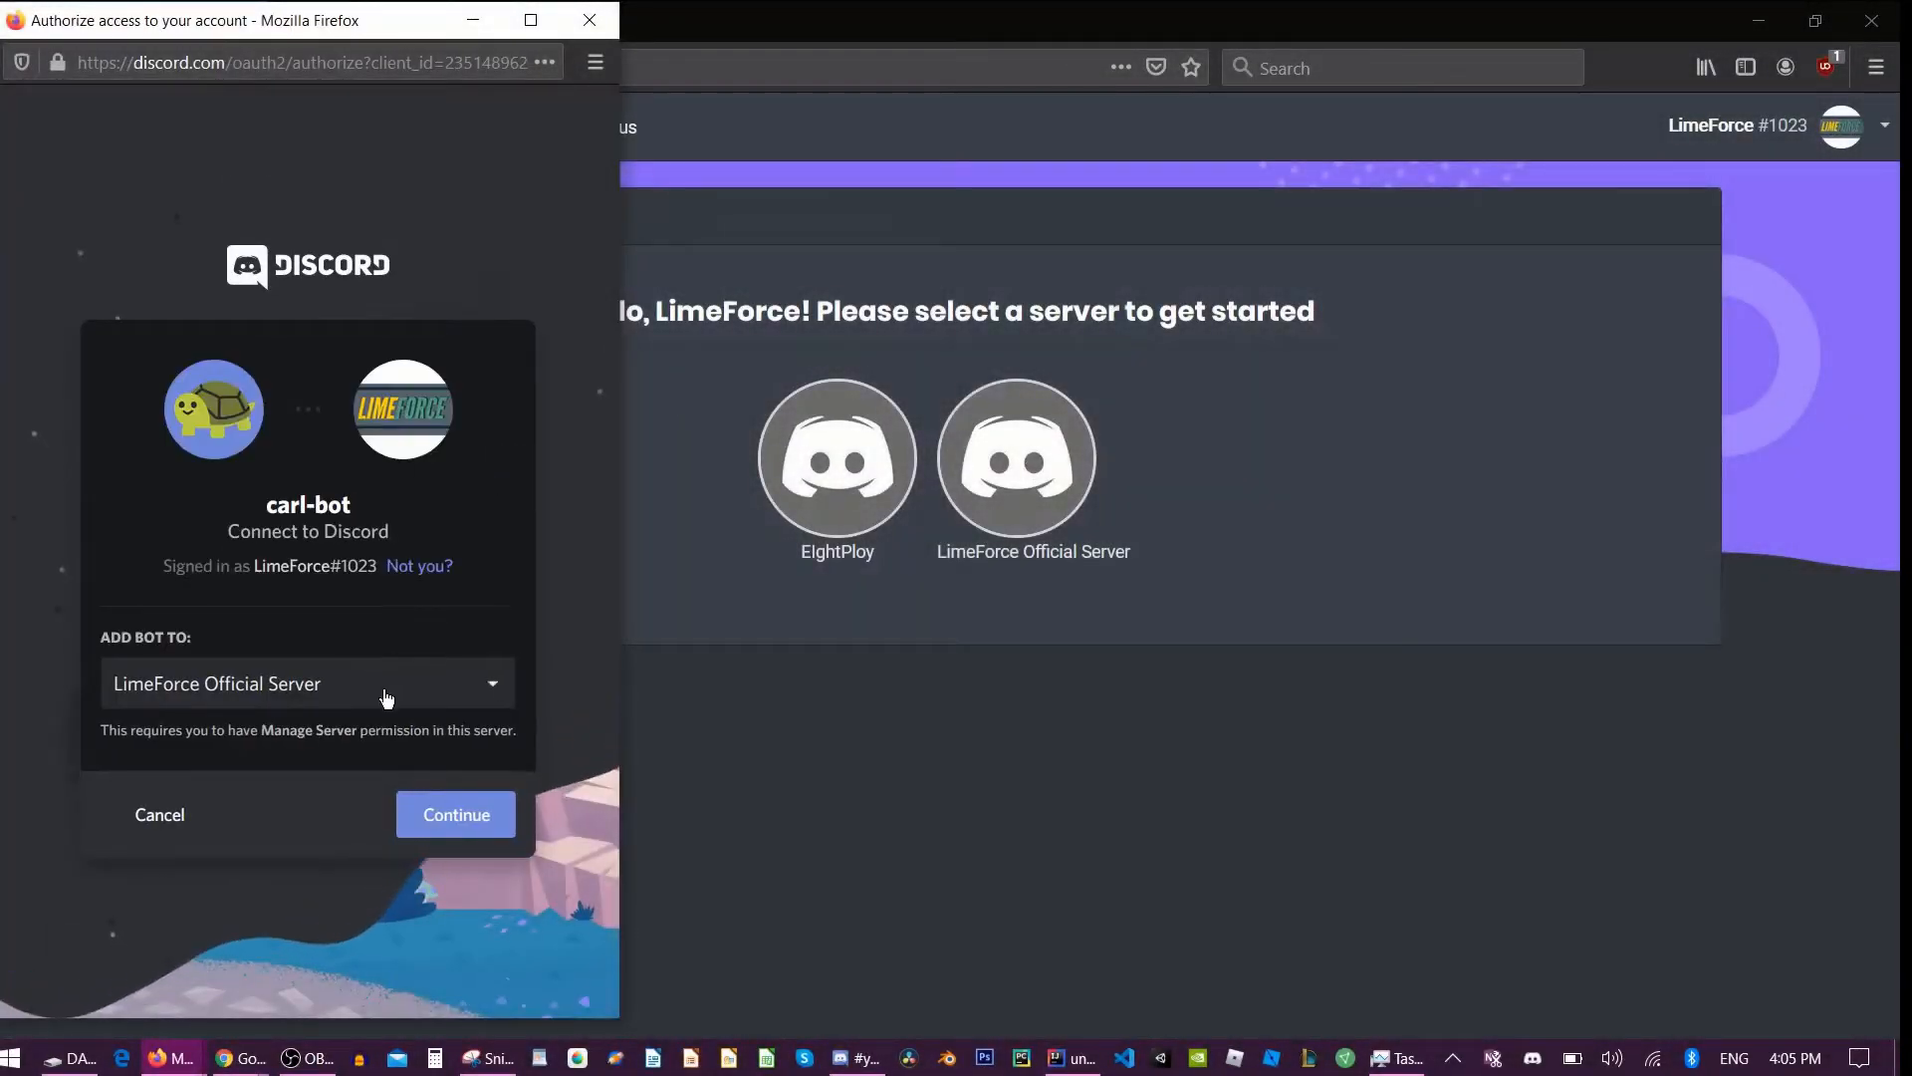
- Authorize carl-bot for LimeForce Official Server, keeping all of its requested permissions enabled
{"action": "left_click", "coordinate": [461, 830]}
{"action": "scroll", "coordinate": [294, 630], "scroll_direction": "down", "scroll_amount": 5}
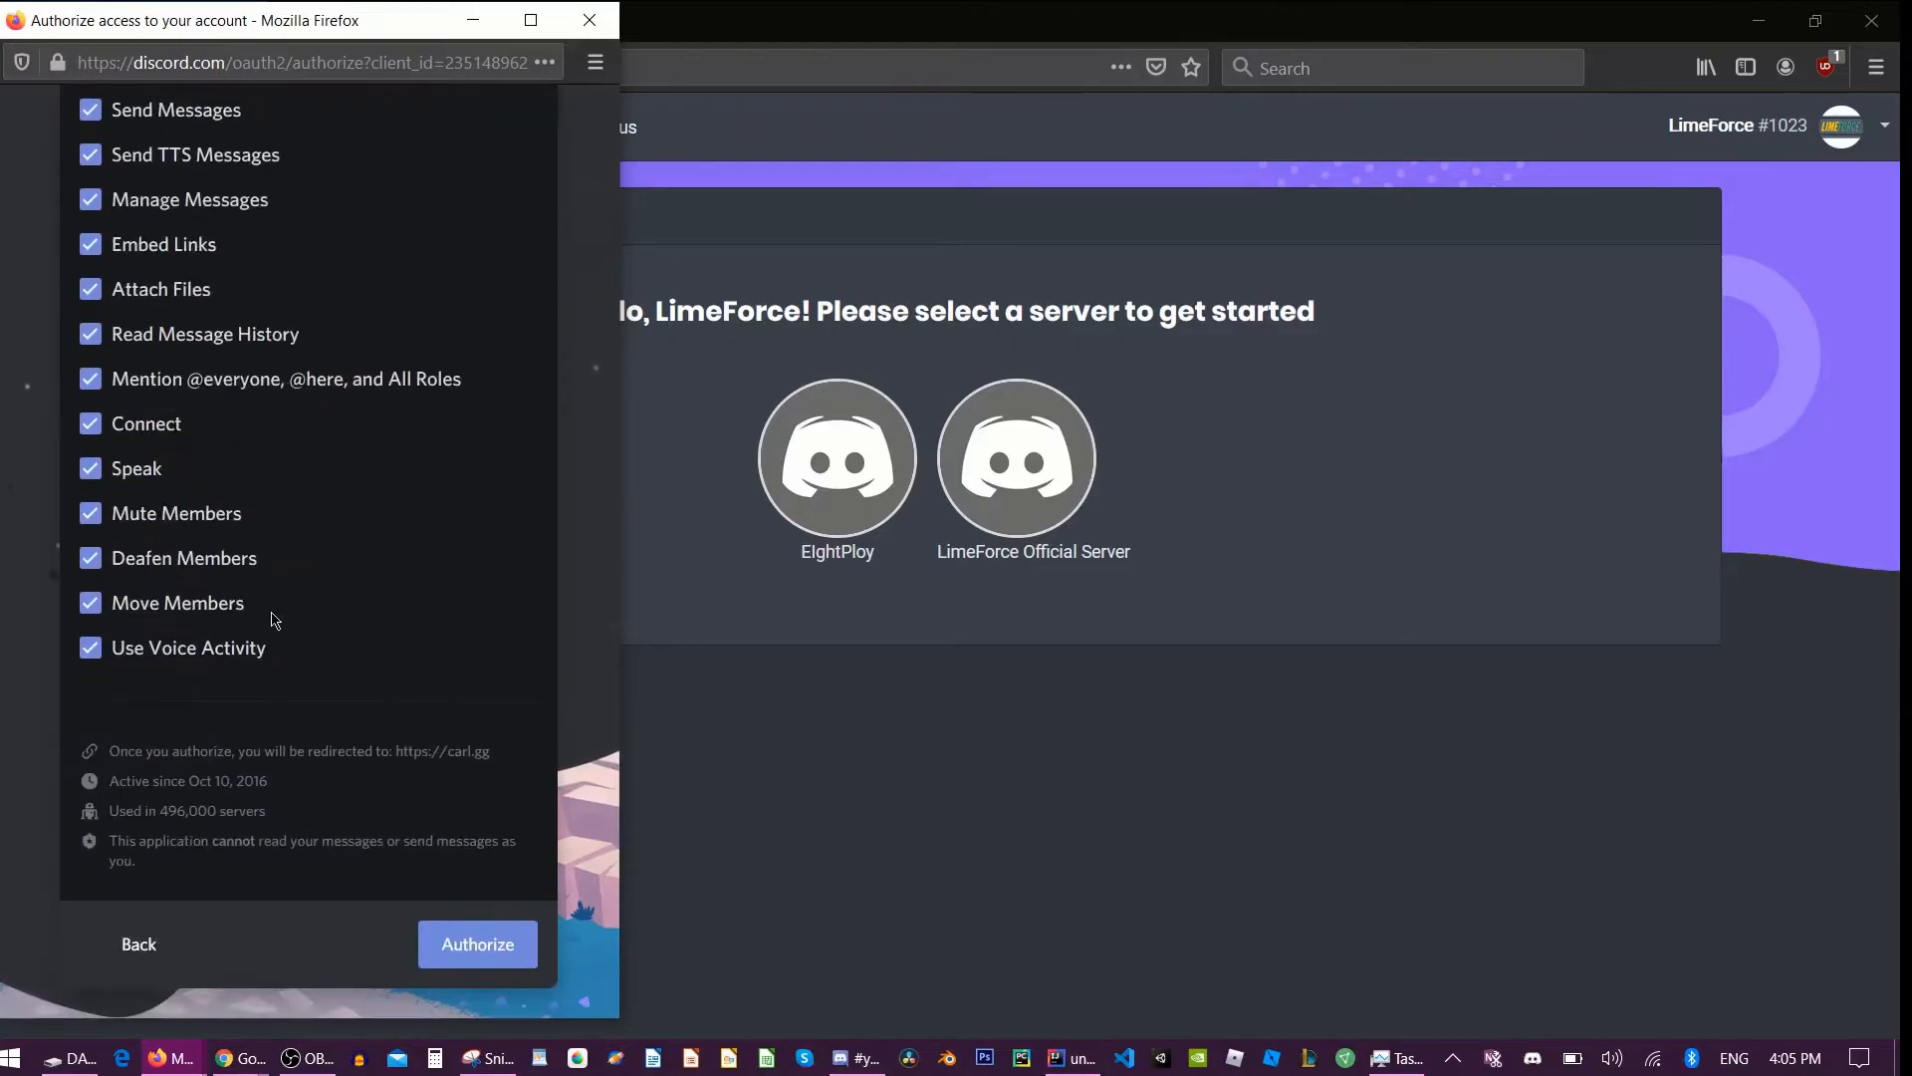
{"action": "scroll", "coordinate": [385, 414], "scroll_direction": "up", "scroll_amount": 6}
{"action": "scroll", "coordinate": [246, 689], "scroll_direction": "down", "scroll_amount": 3}
{"action": "scroll", "coordinate": [246, 690], "scroll_direction": "down", "scroll_amount": 3}
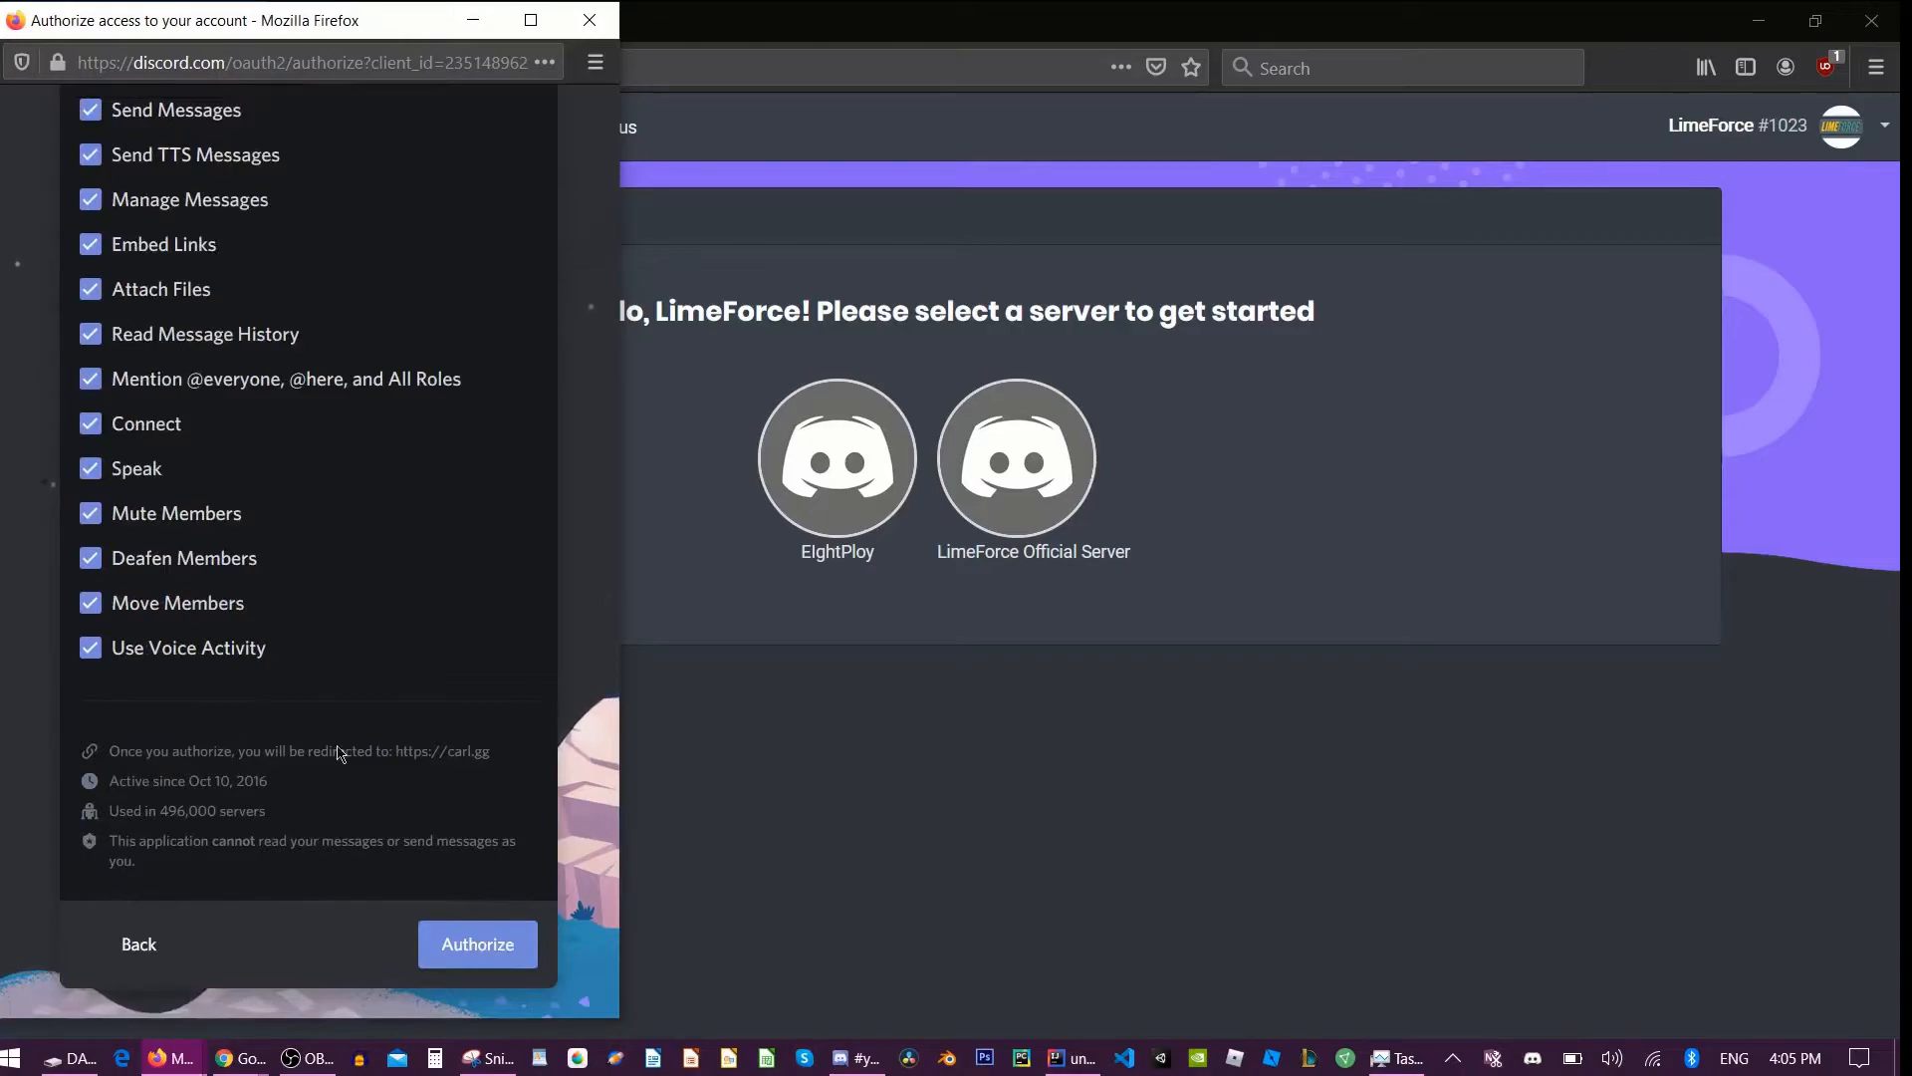
{"action": "scroll", "coordinate": [396, 819], "scroll_direction": "up", "scroll_amount": 6}
{"action": "scroll", "coordinate": [397, 822], "scroll_direction": "down", "scroll_amount": 7}
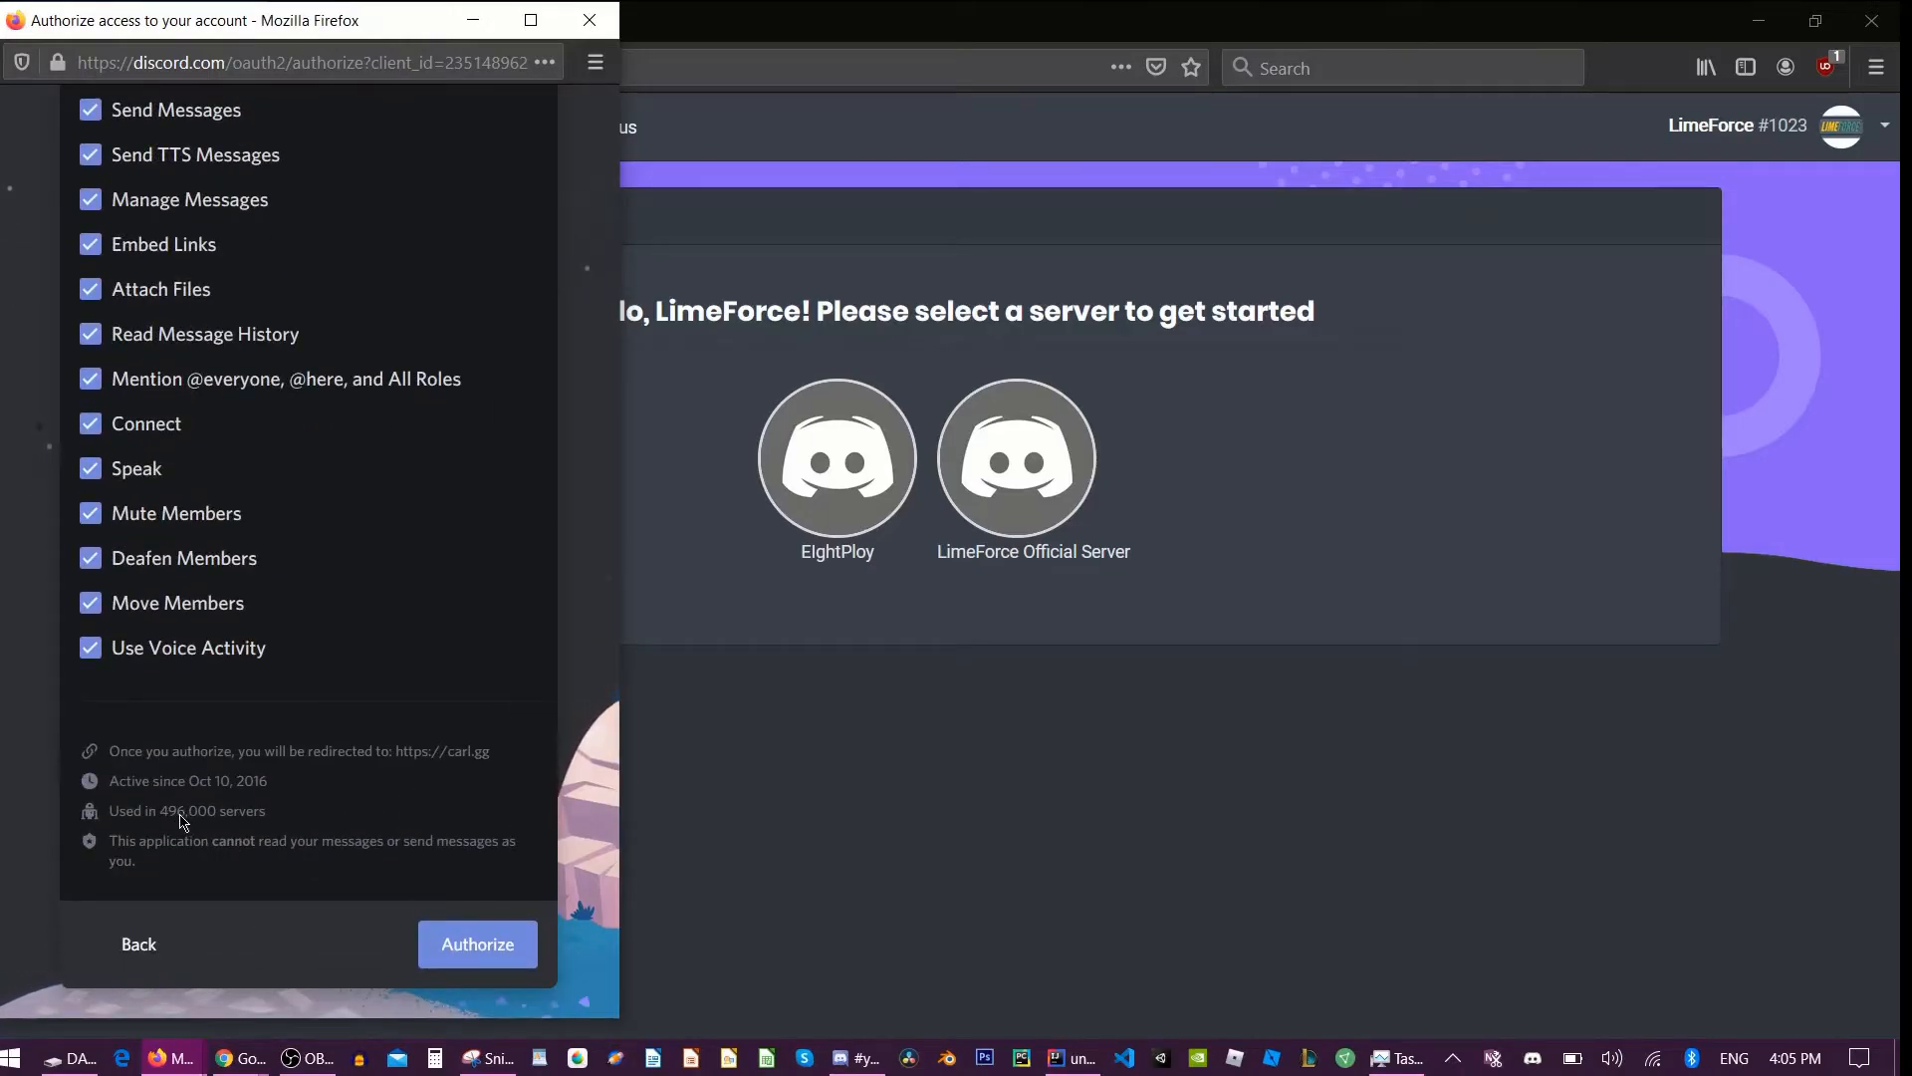
{"action": "left_click", "coordinate": [478, 941]}
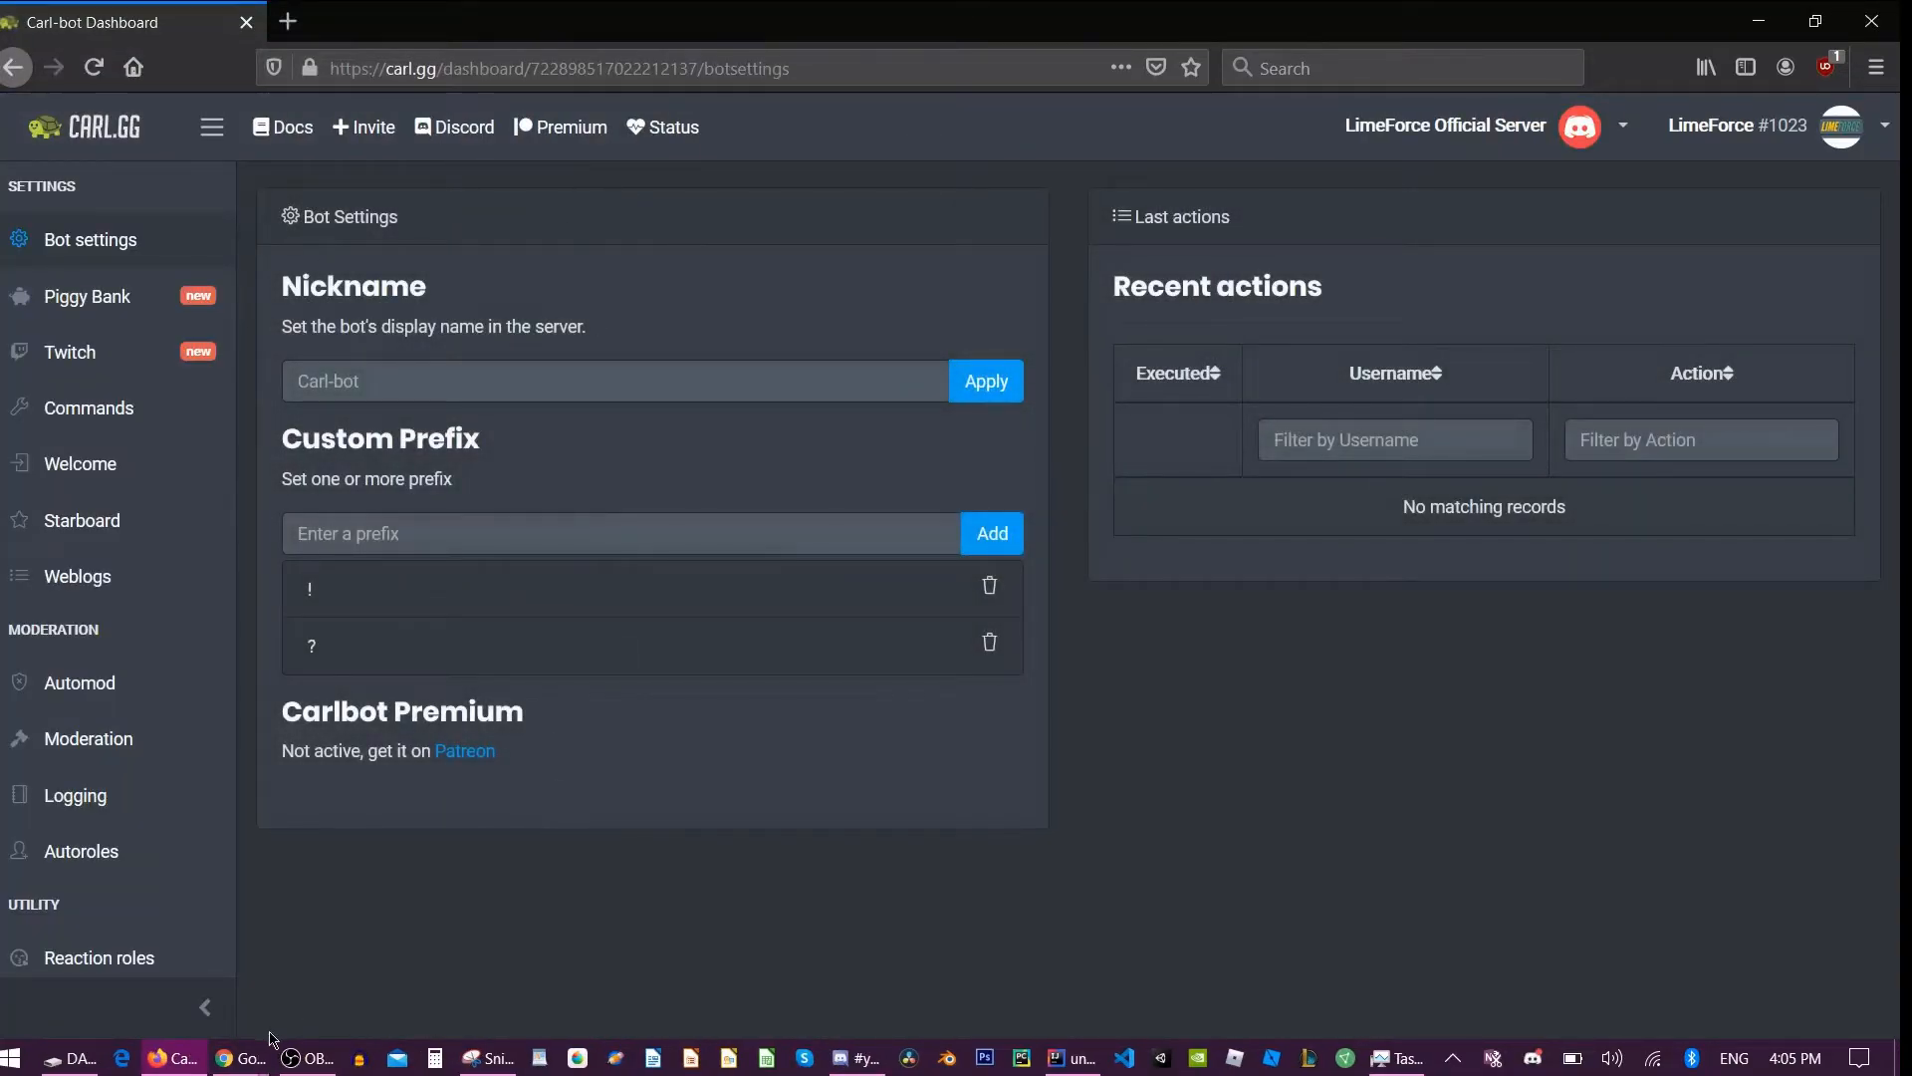
- Switch to Discord, place the carl-bot role directly above Bots in the server's role list, and save
{"action": "left_click", "coordinate": [862, 1056]}
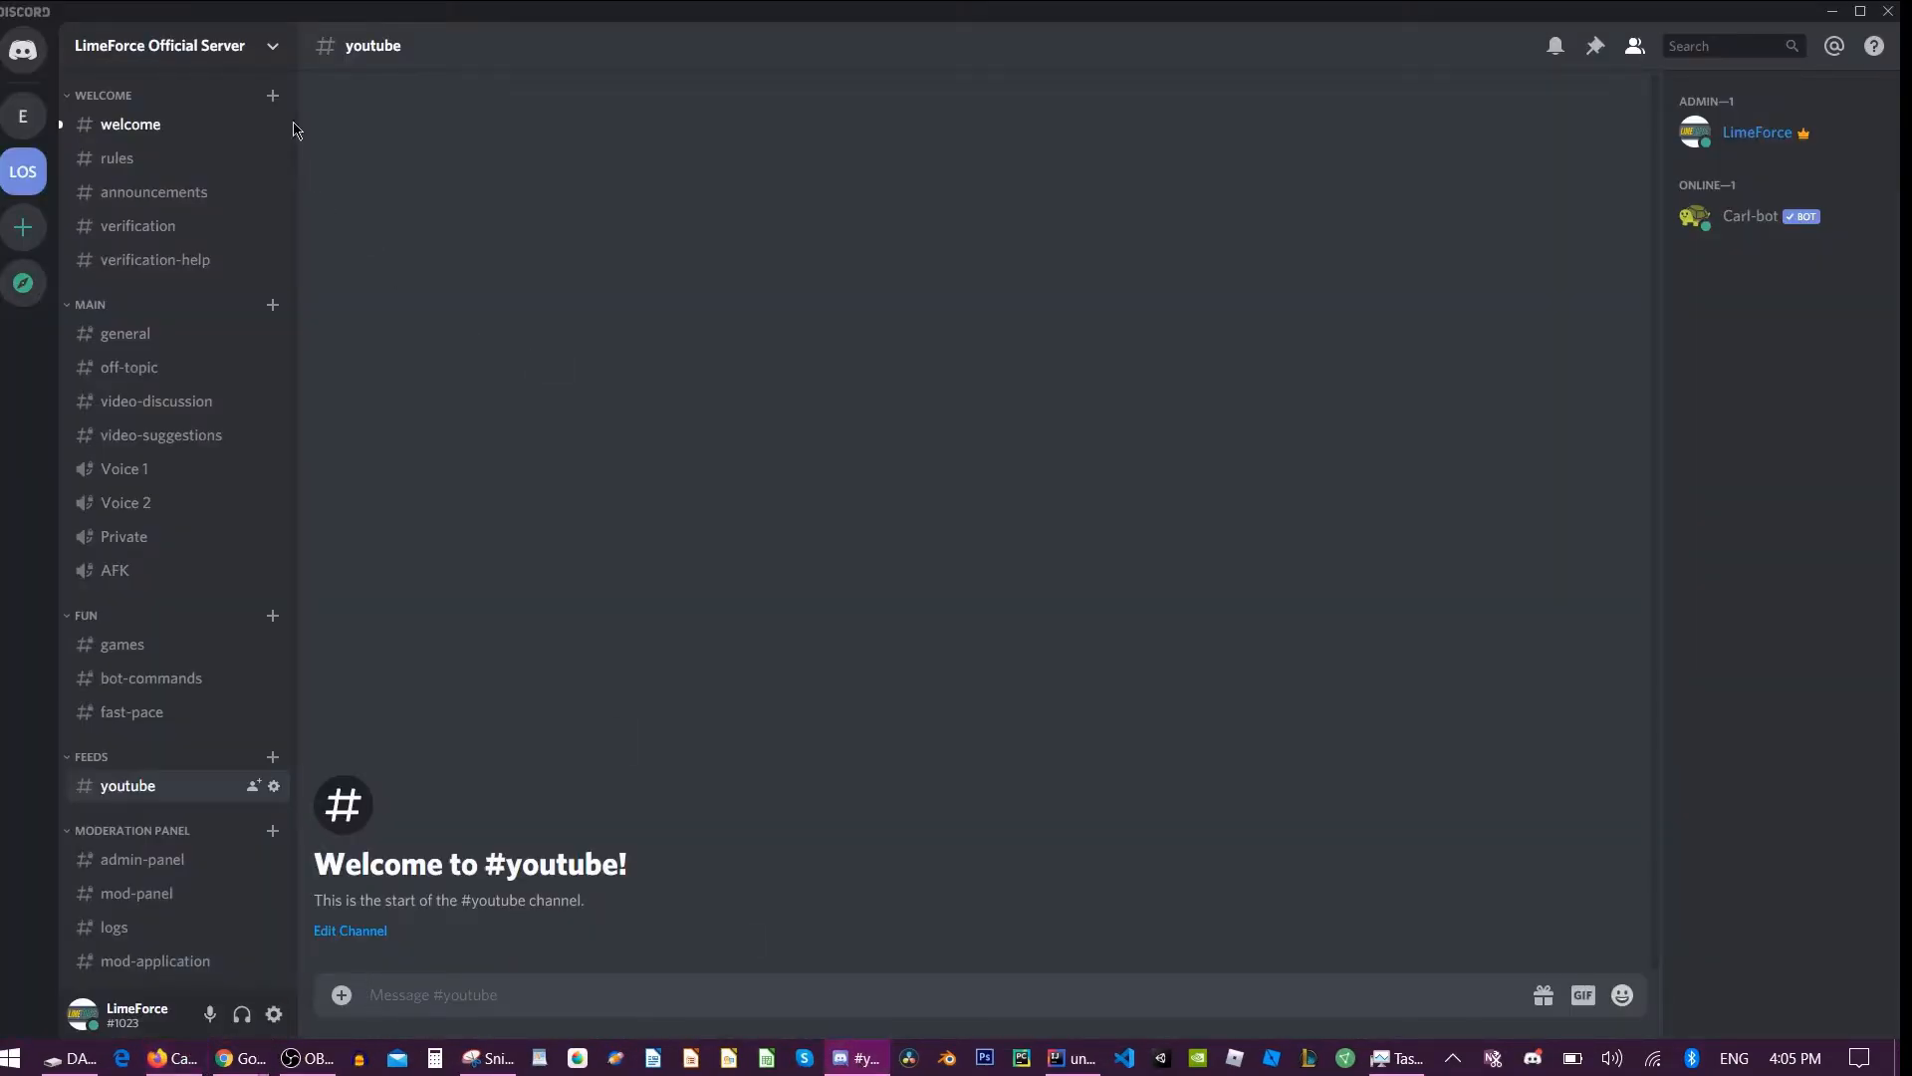
{"action": "left_click", "coordinate": [226, 121]}
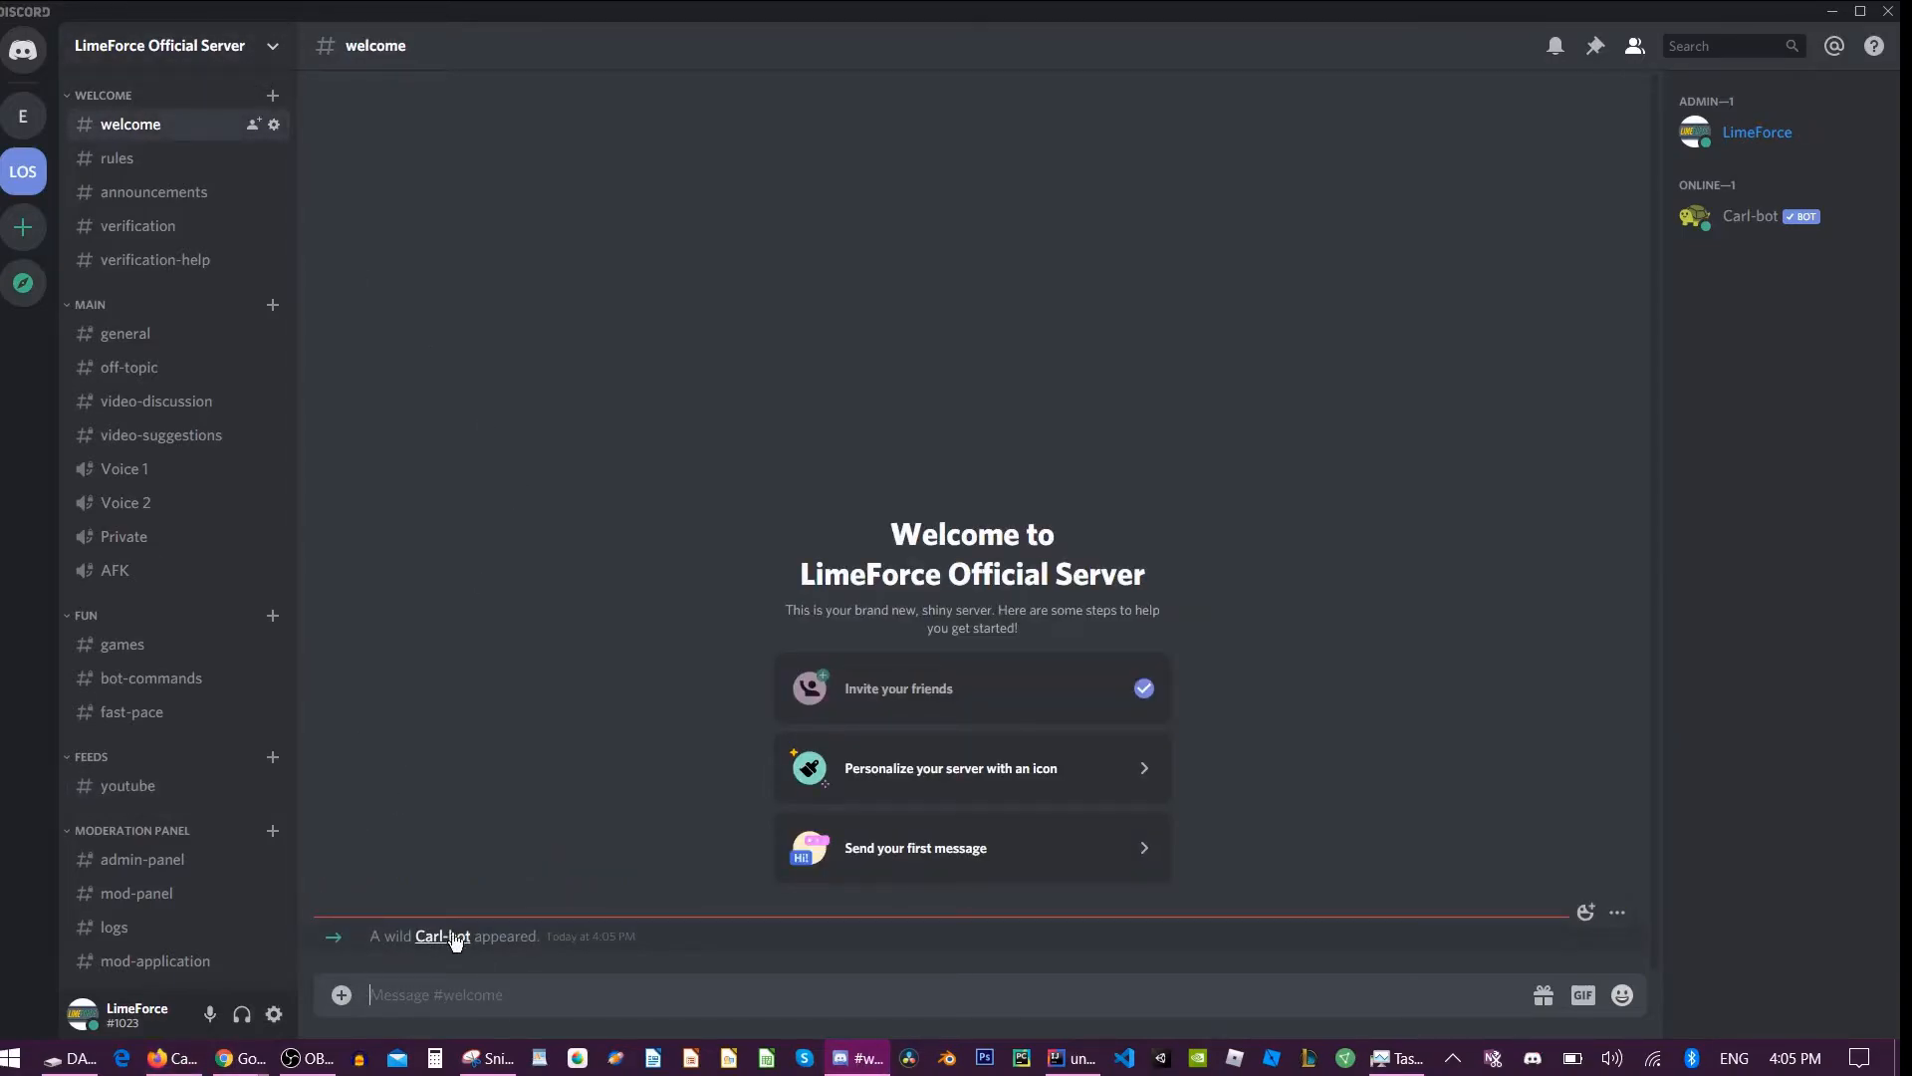
{"action": "left_click", "coordinate": [168, 58]}
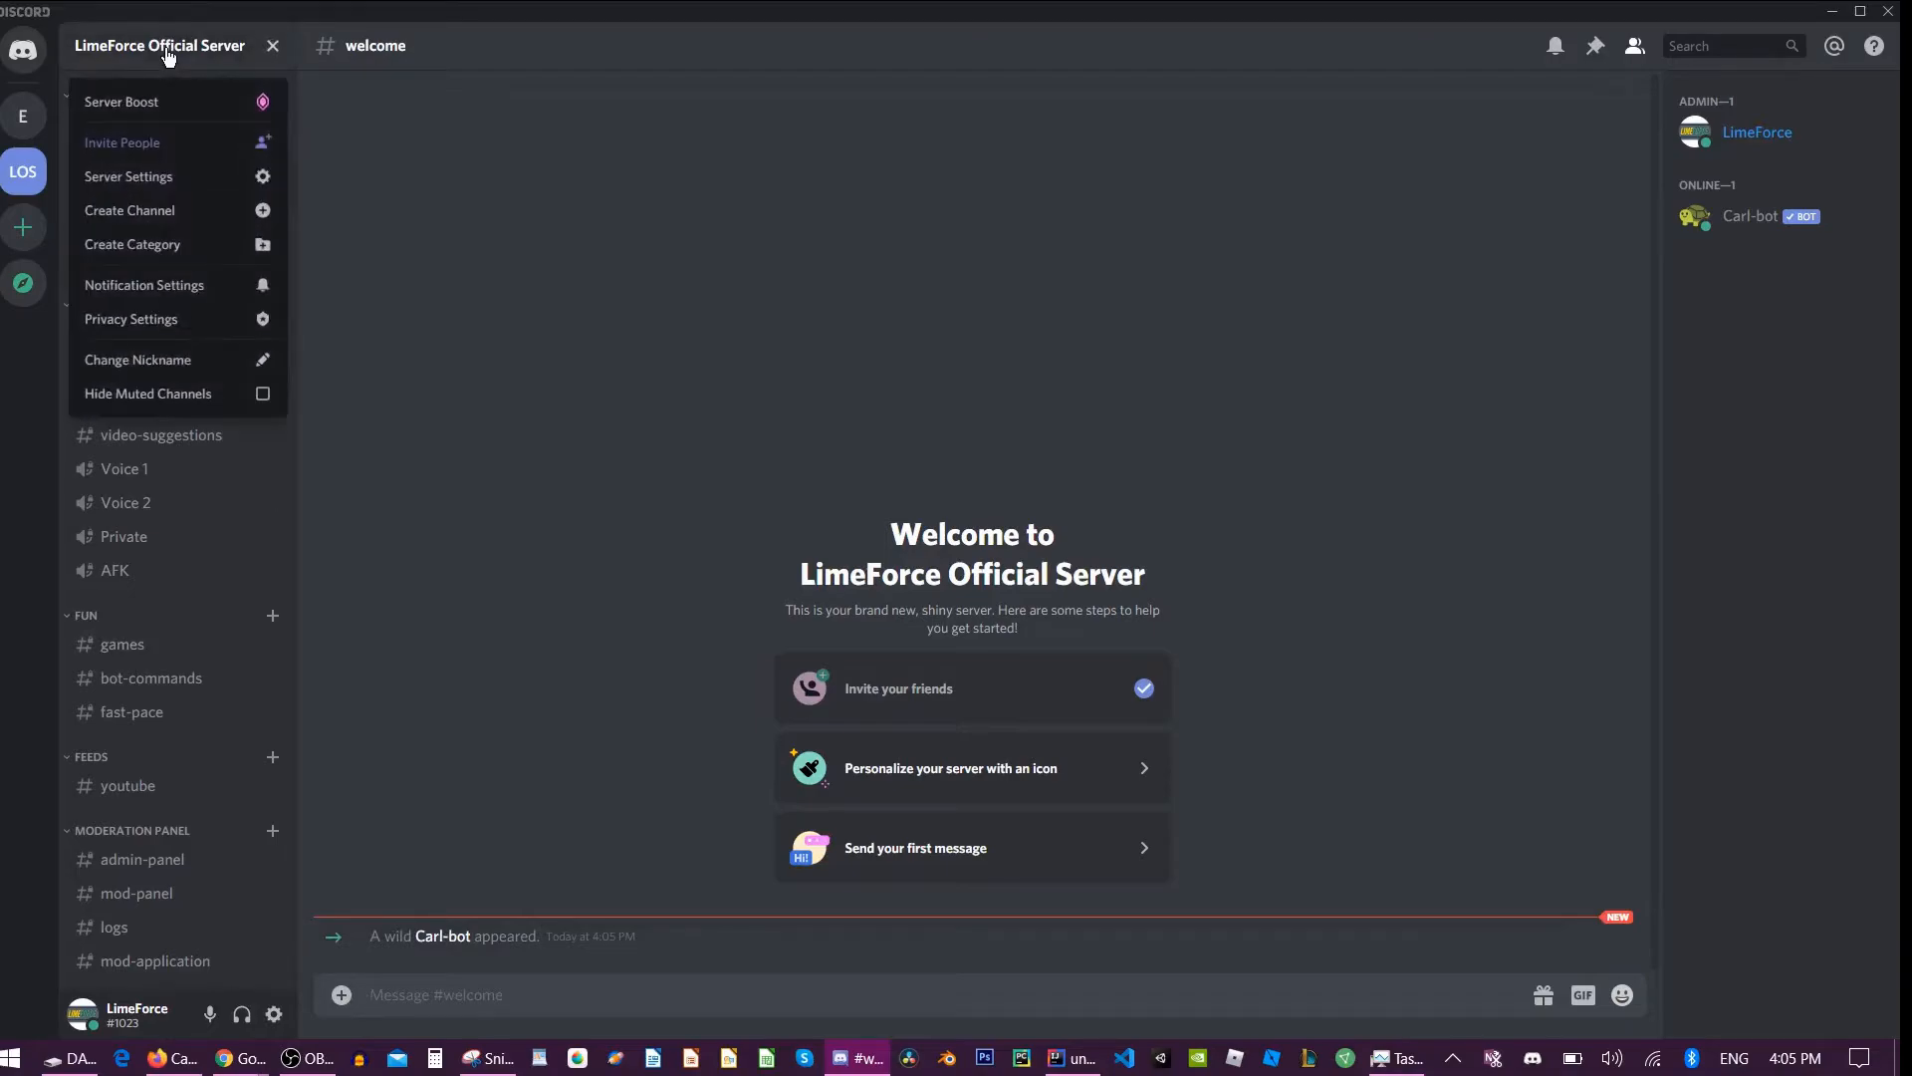
{"action": "left_click", "coordinate": [154, 176]}
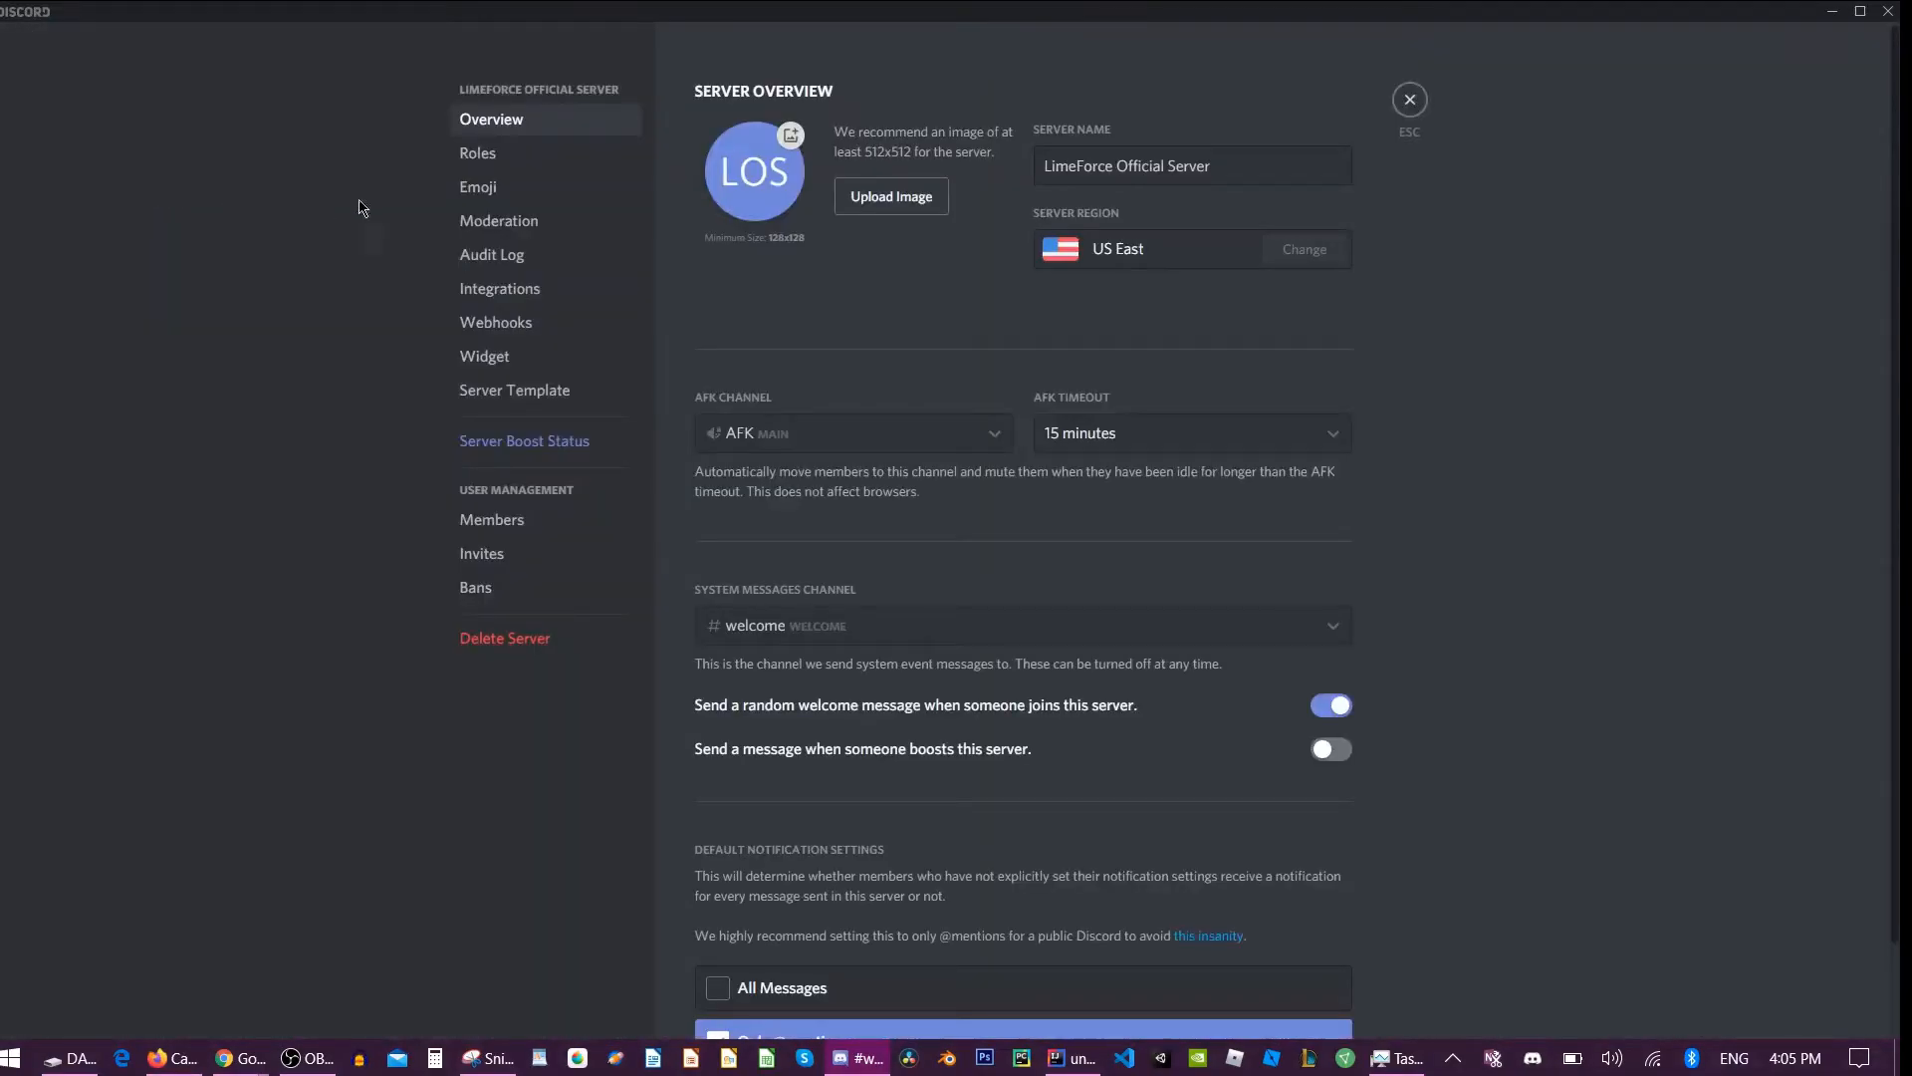
{"action": "left_click", "coordinate": [498, 155]}
{"action": "left_click_drag", "start_coordinate": [777, 288], "coordinate": [734, 187]}
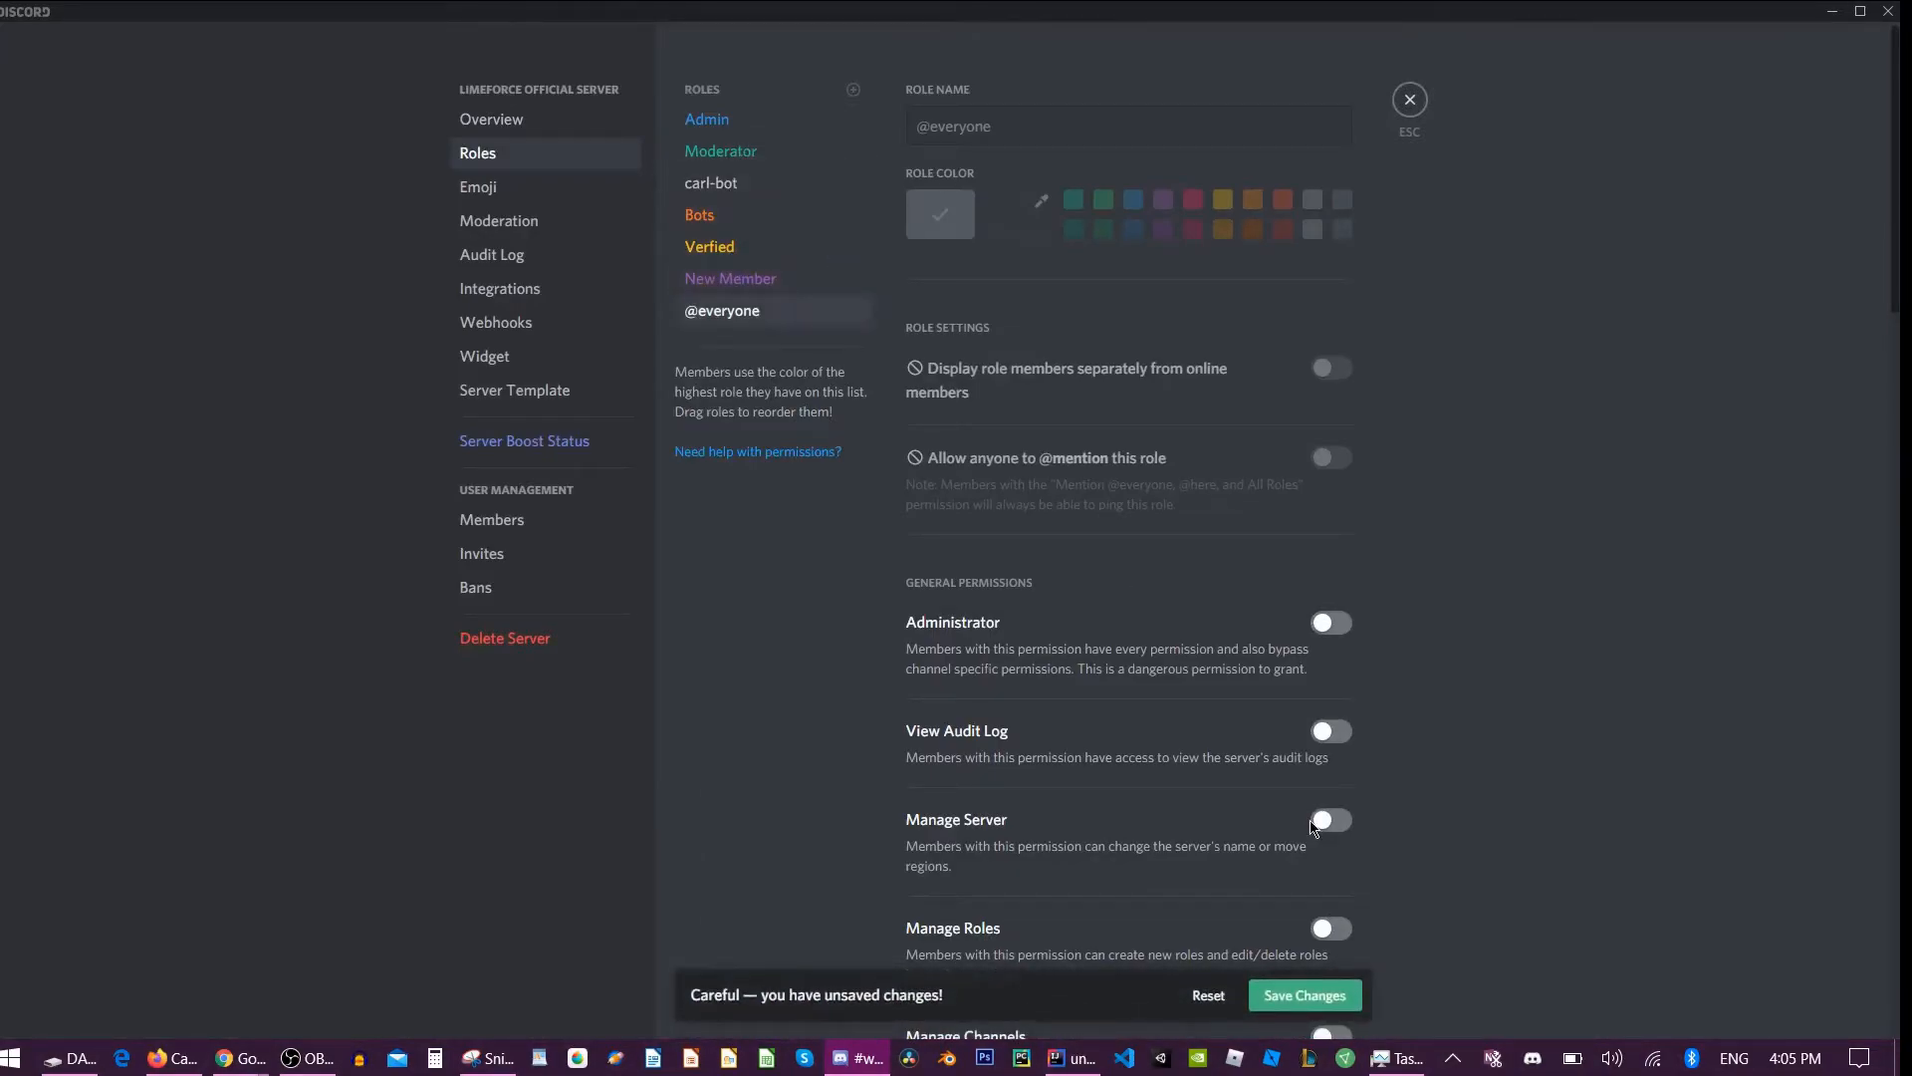
{"action": "left_click", "coordinate": [1330, 996]}
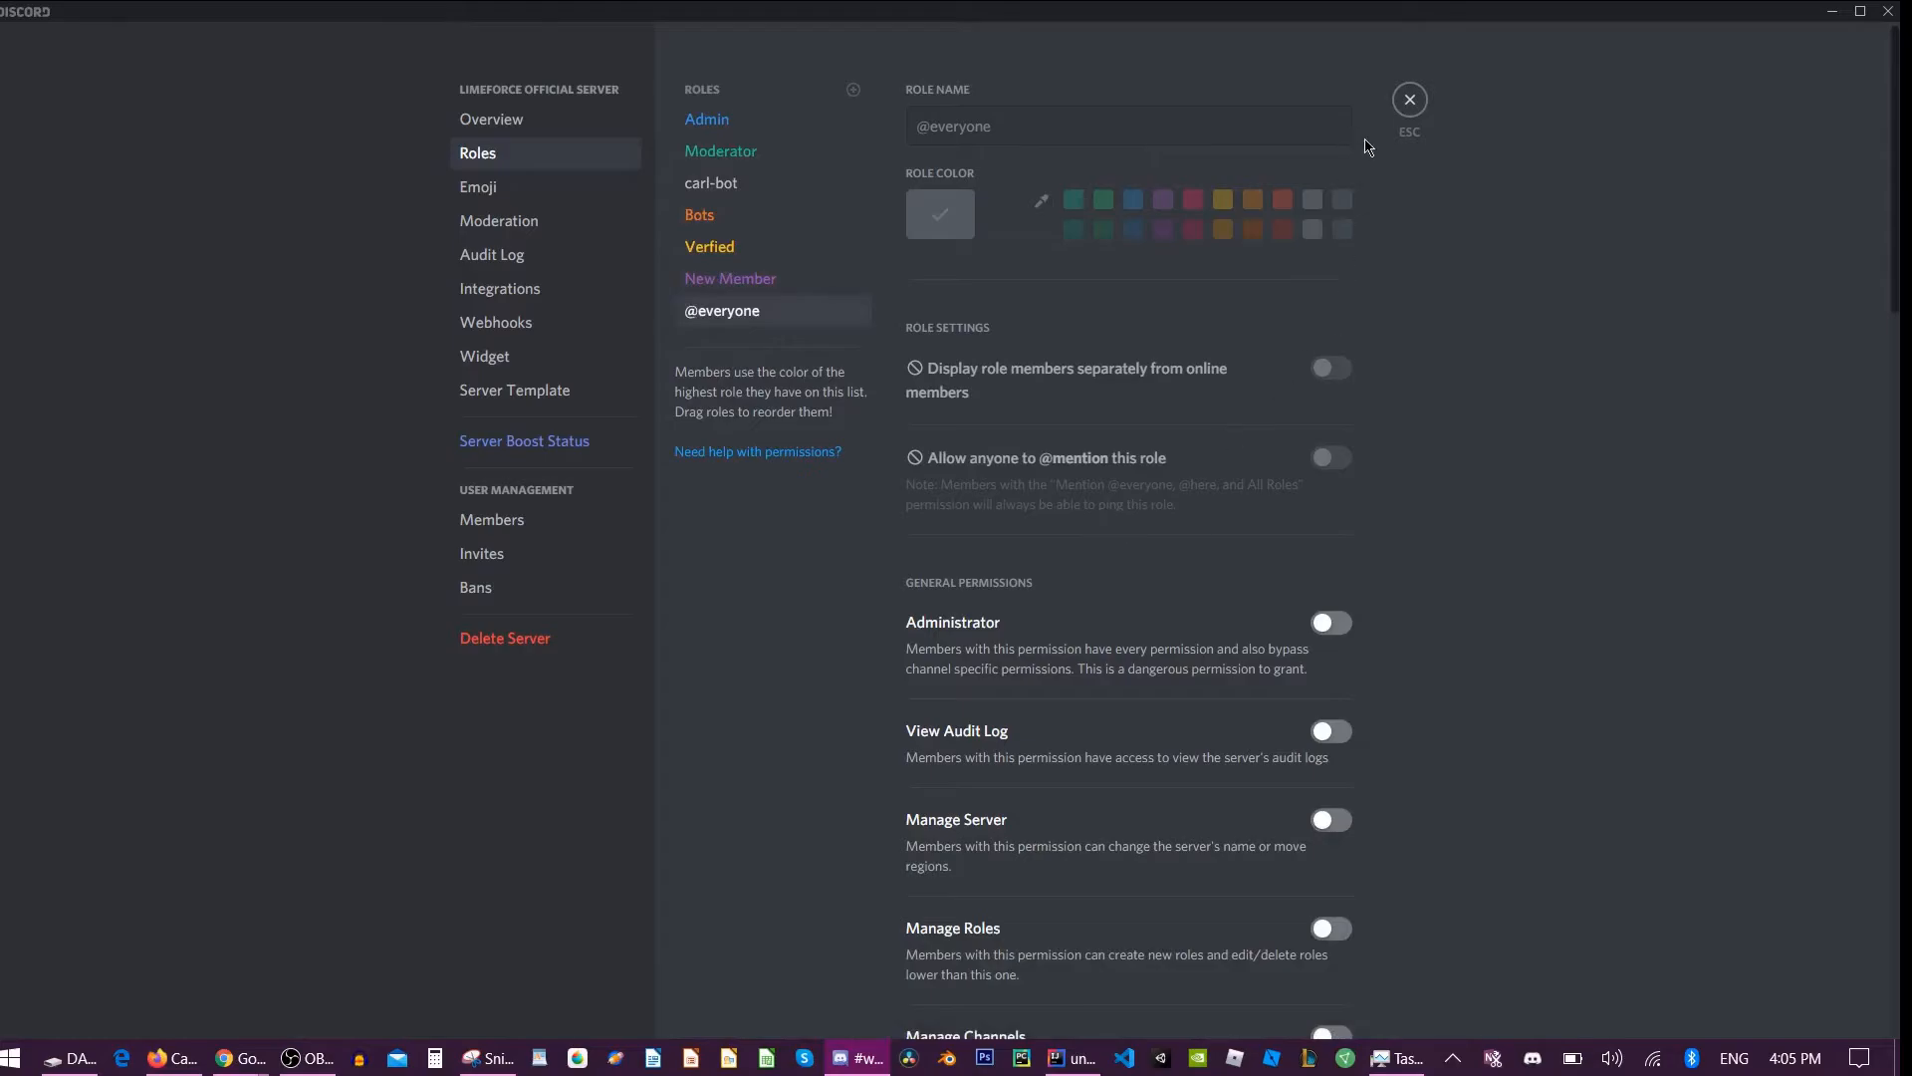
{"action": "left_click", "coordinate": [1409, 100]}
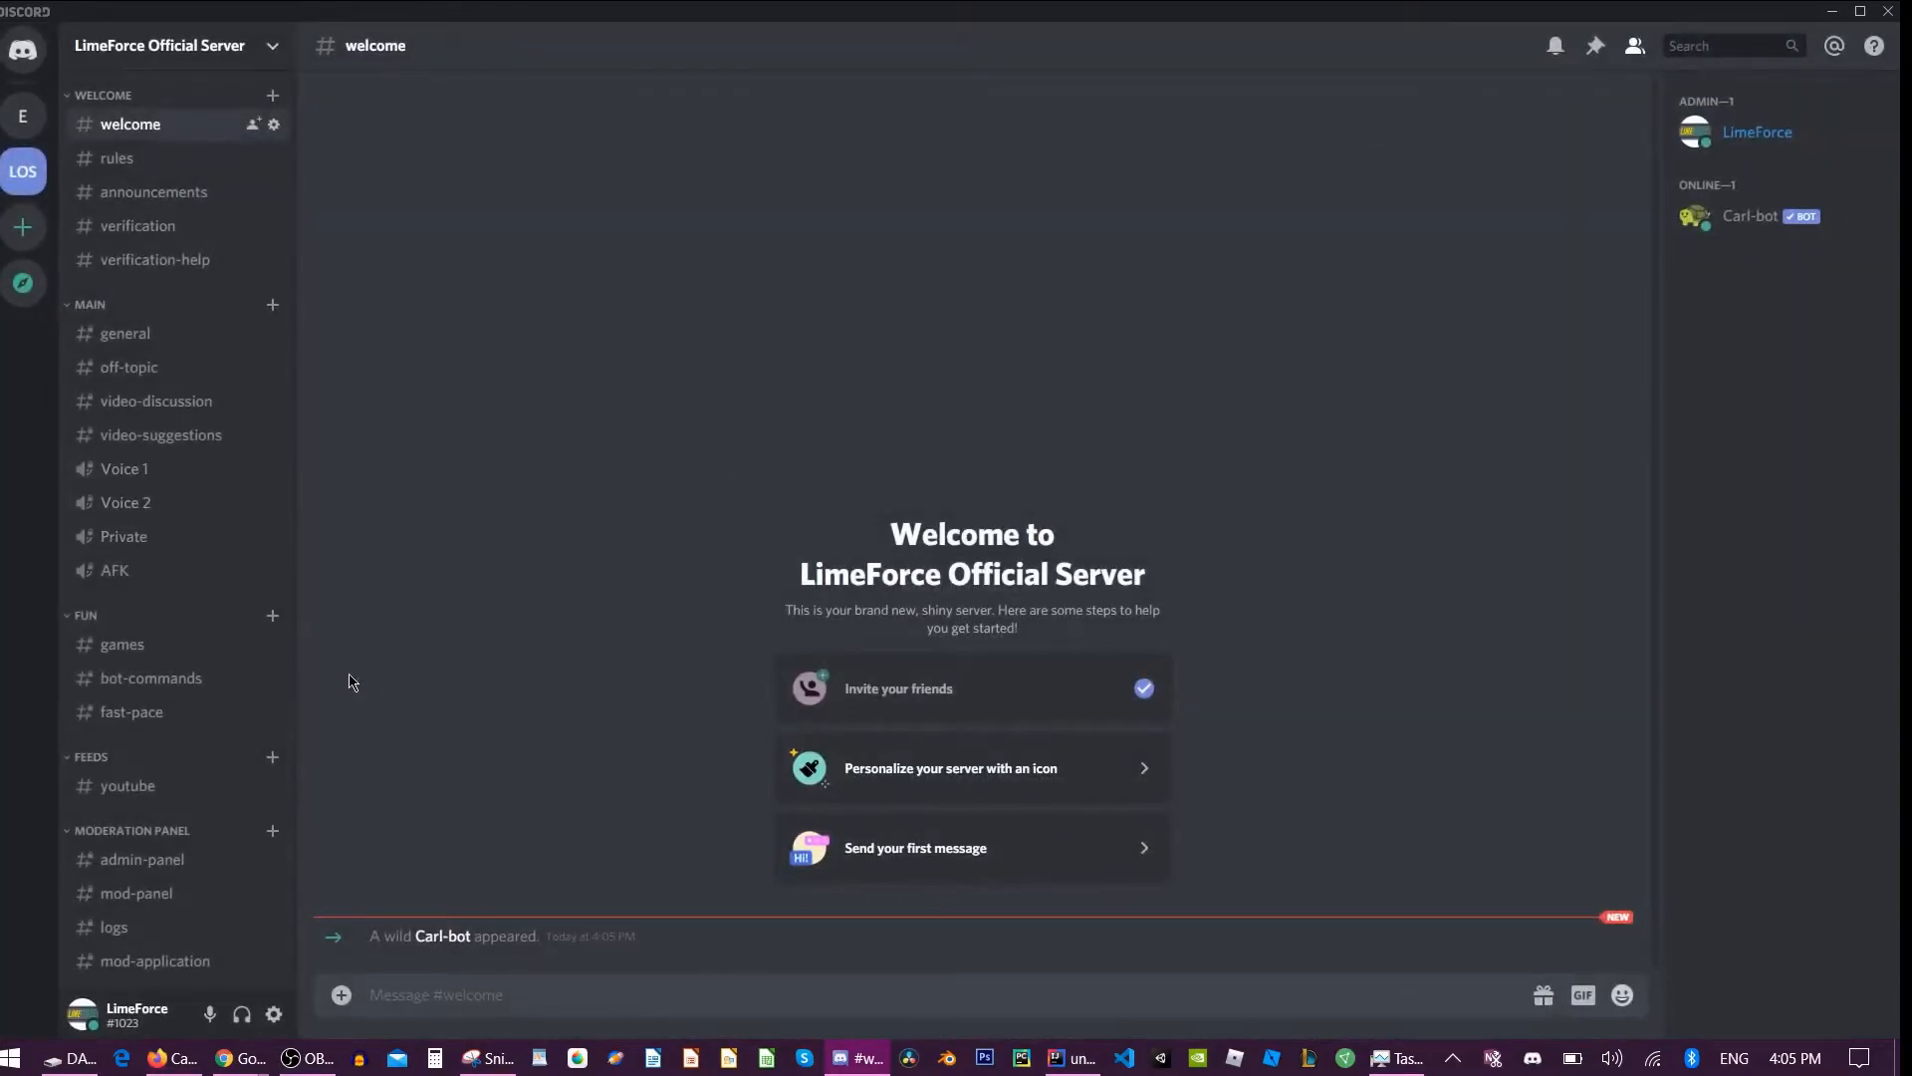
- Switch to the Carl-bot dashboard in Firefox, remove the ? prefix, and apply "(!) Karl" as the bot's nickname
{"action": "left_click", "coordinate": [178, 1059]}
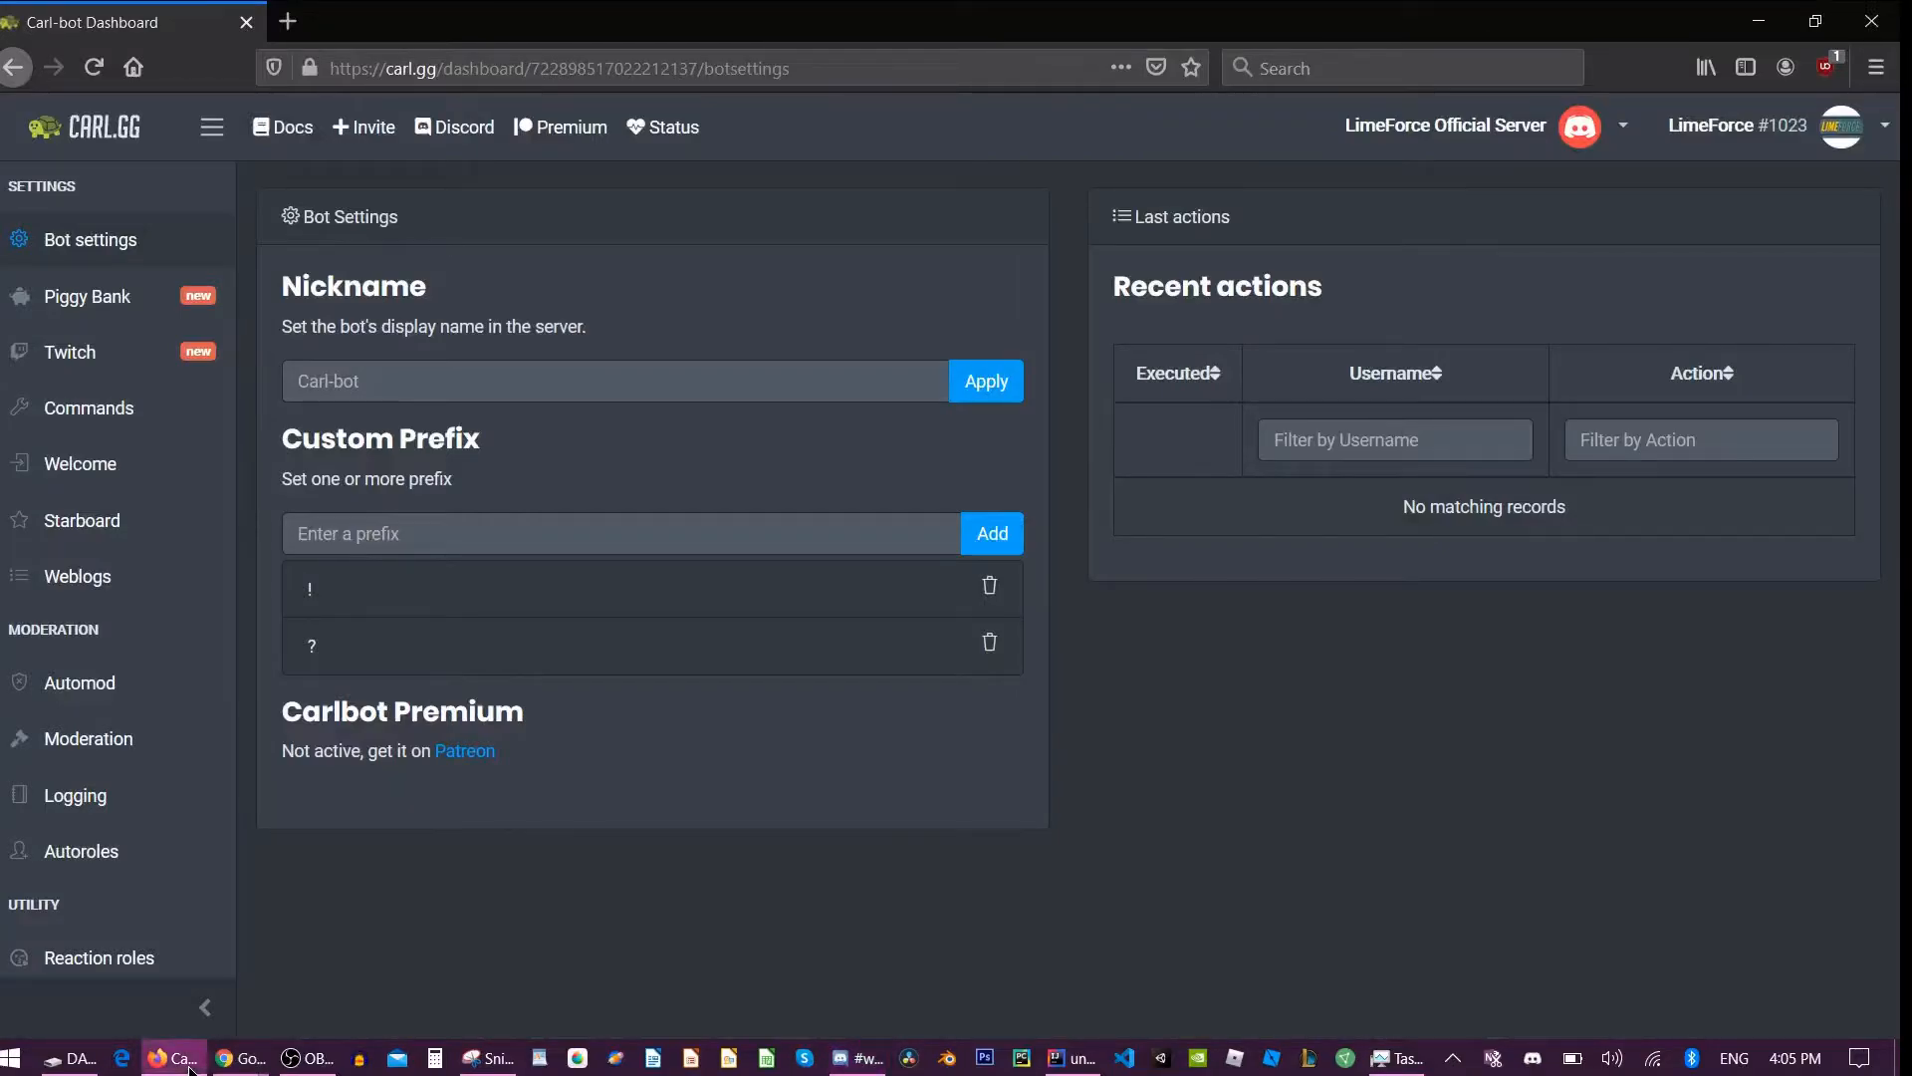
{"action": "left_click", "coordinate": [657, 387]}
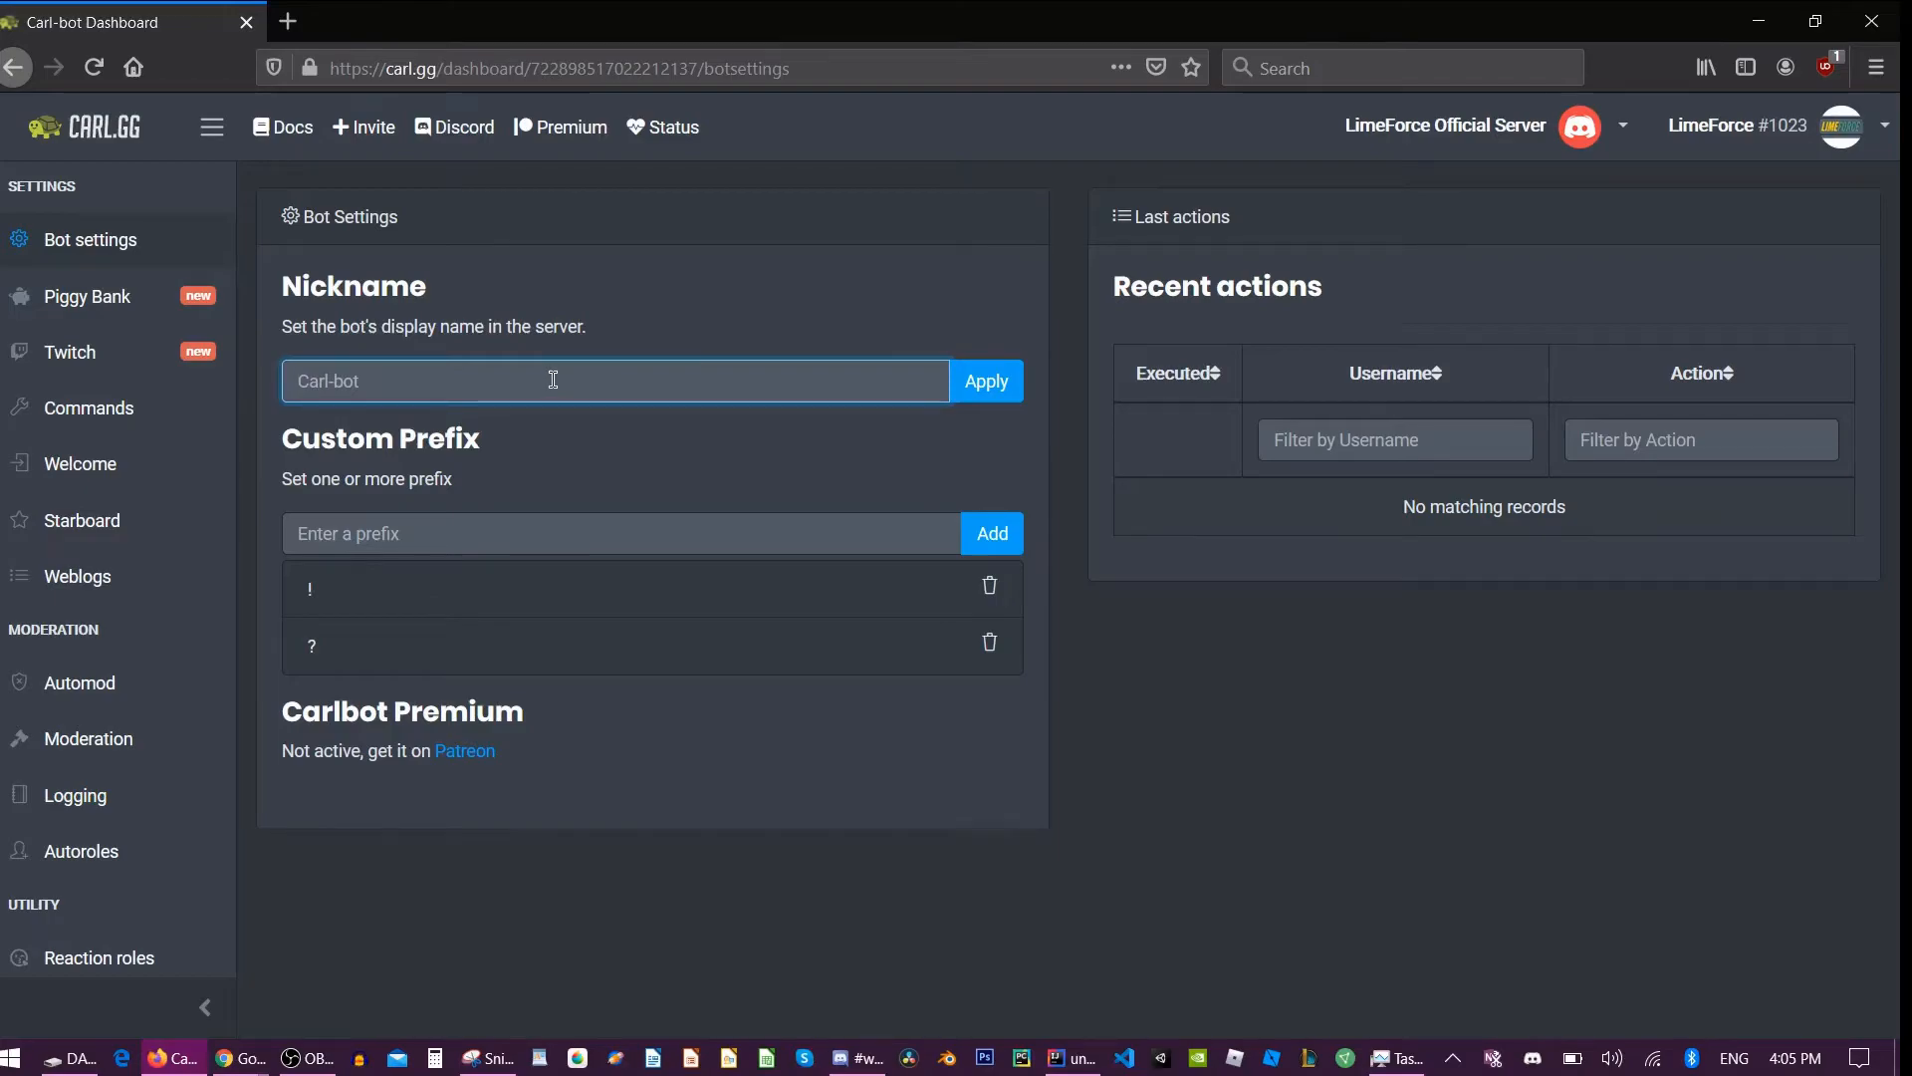
{"action": "type", "text": "90"}
{"action": "key", "text": "BackSpace"}
{"action": "key", "text": "BackSpace"}
{"action": "type", "text": "()"}
{"action": "type", "text": "!"}
{"action": "left_click", "coordinate": [990, 642]}
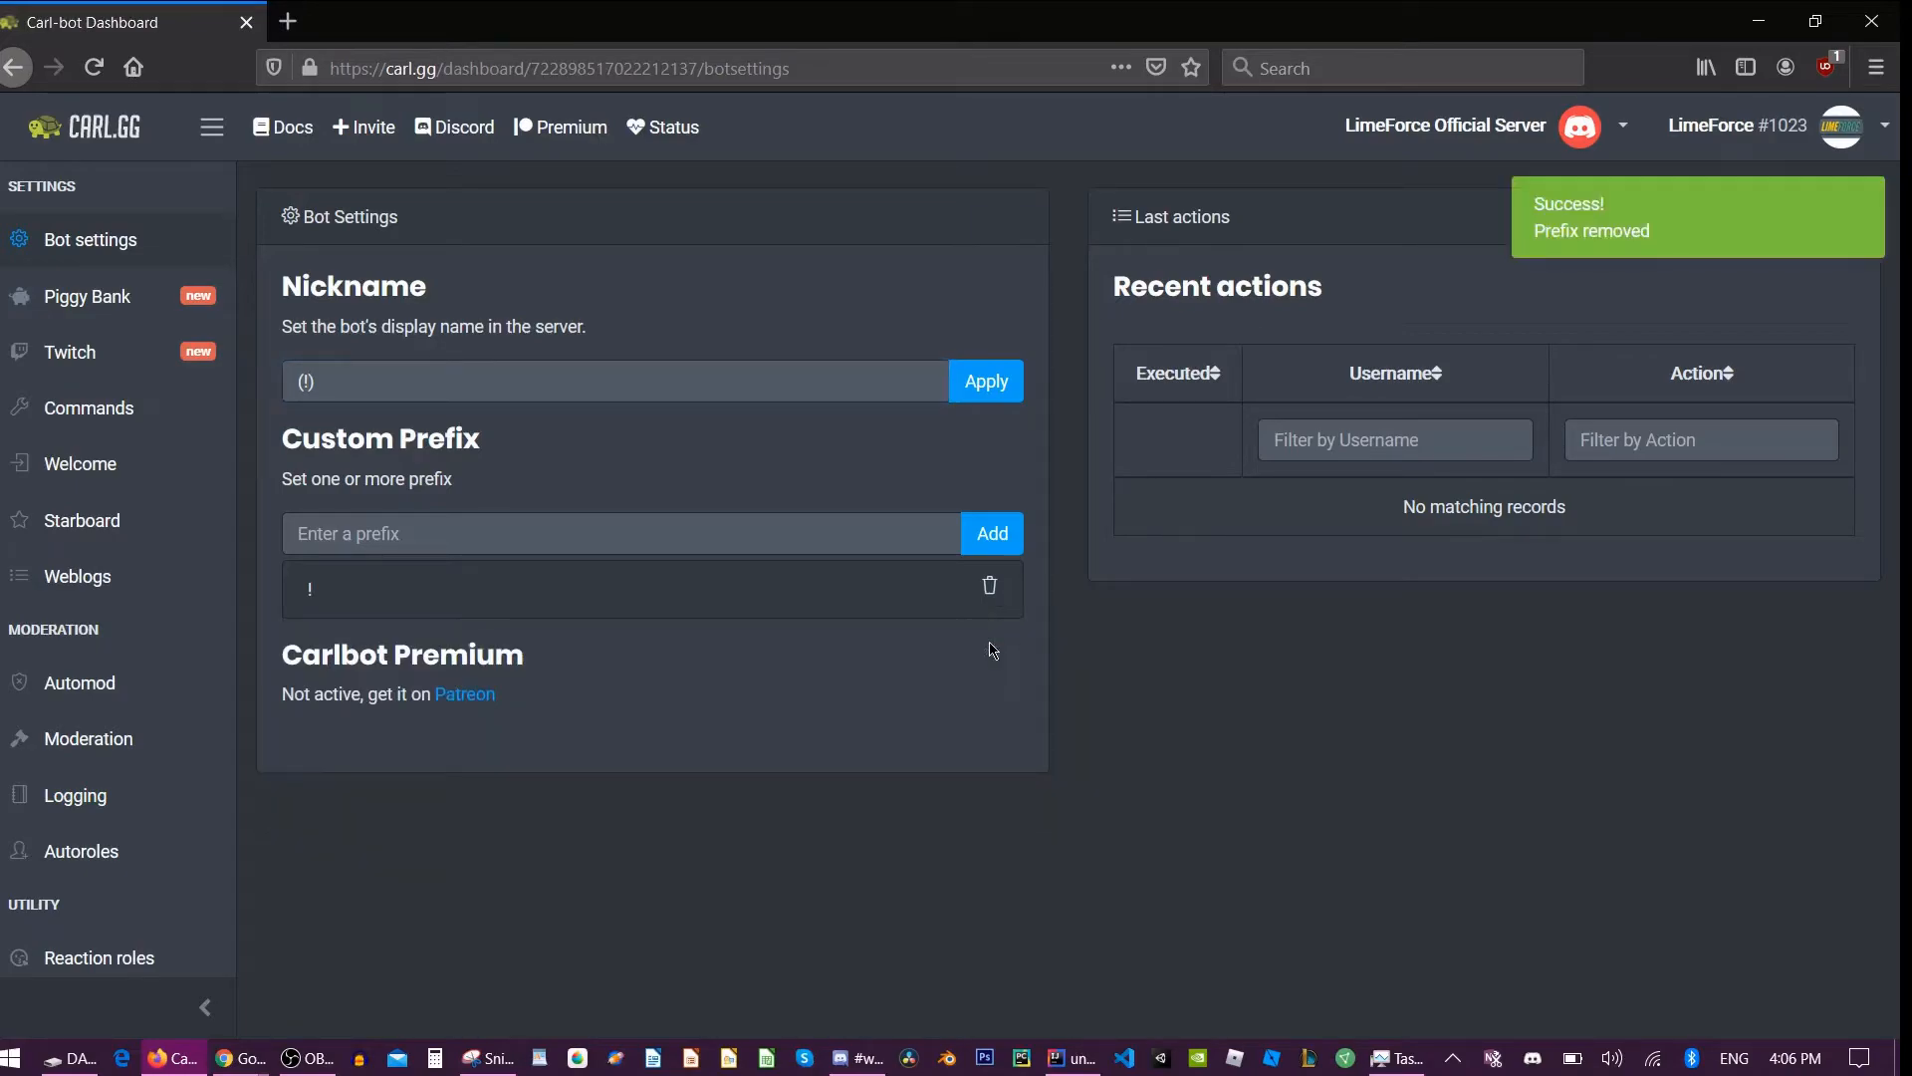
{"action": "left_click", "coordinate": [711, 388]}
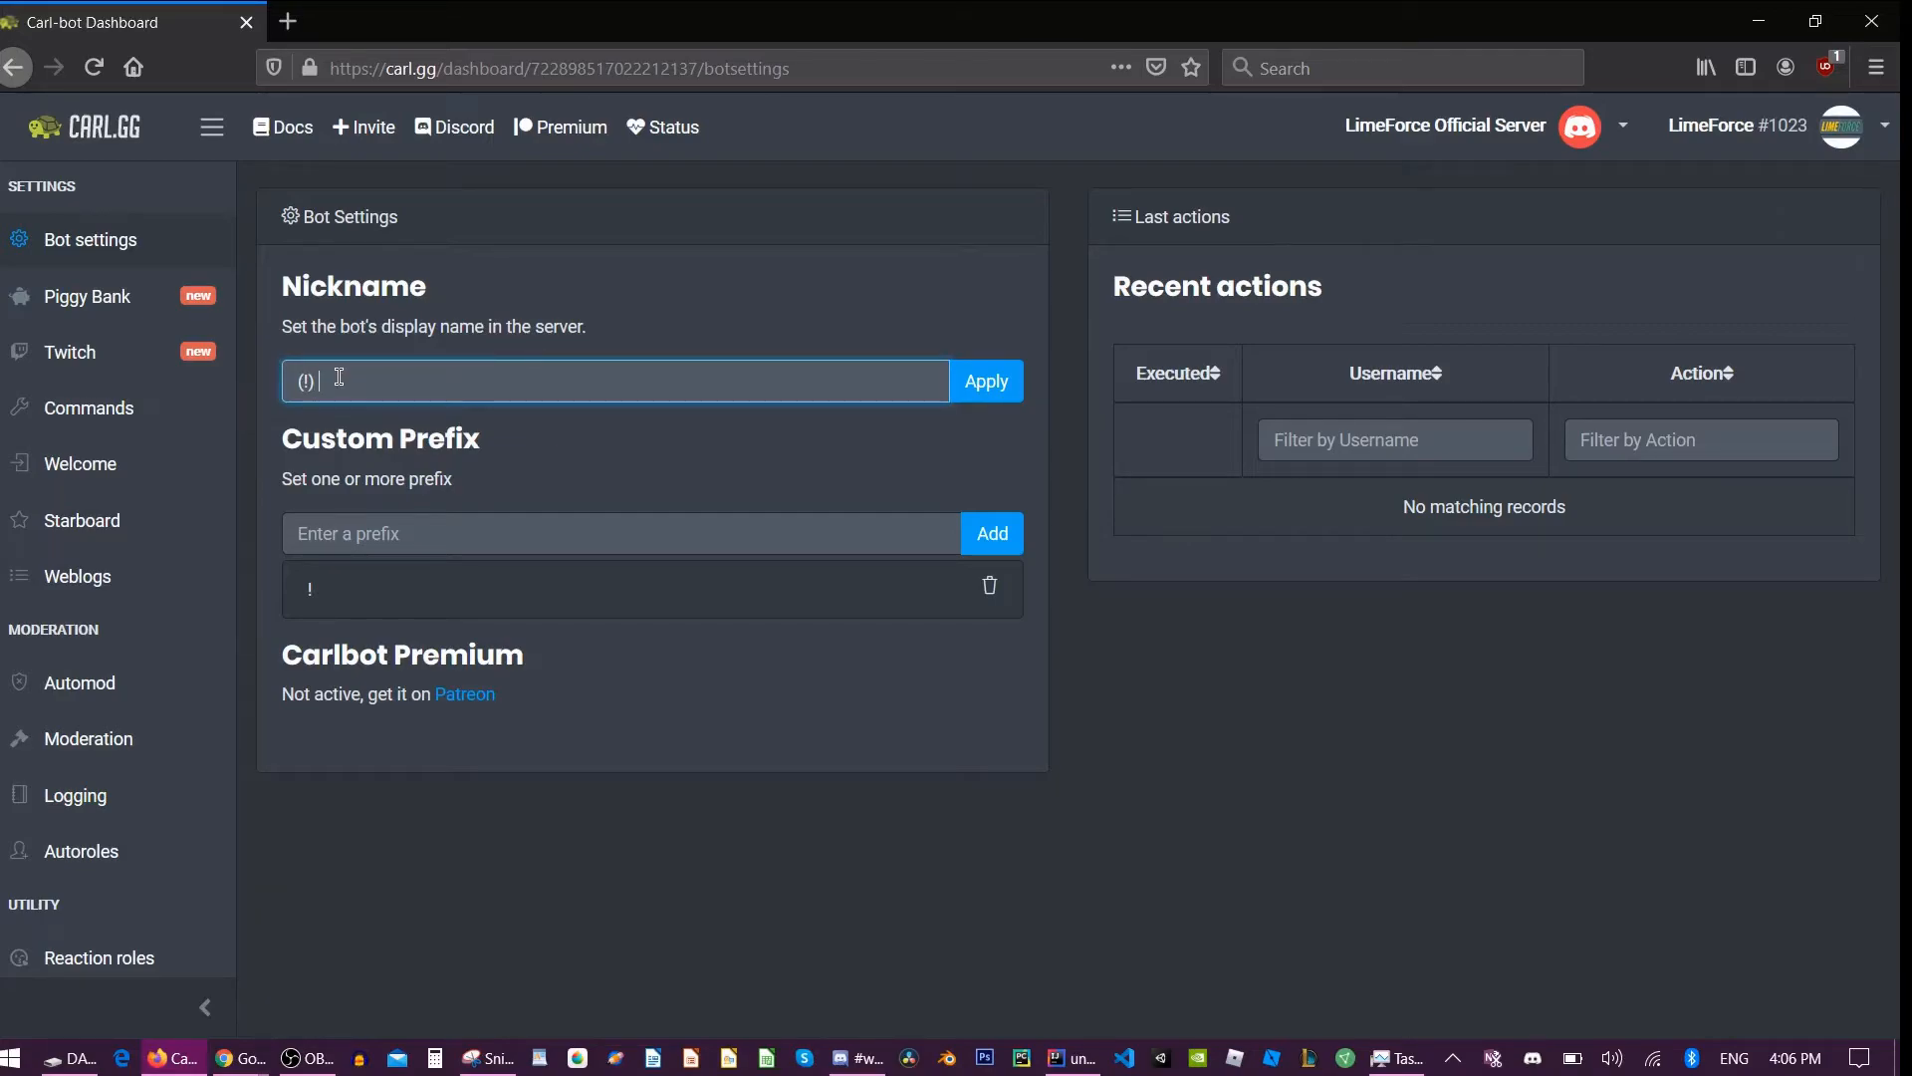
{"action": "type", "text": "Karl"}
{"action": "left_click", "coordinate": [1010, 394]}
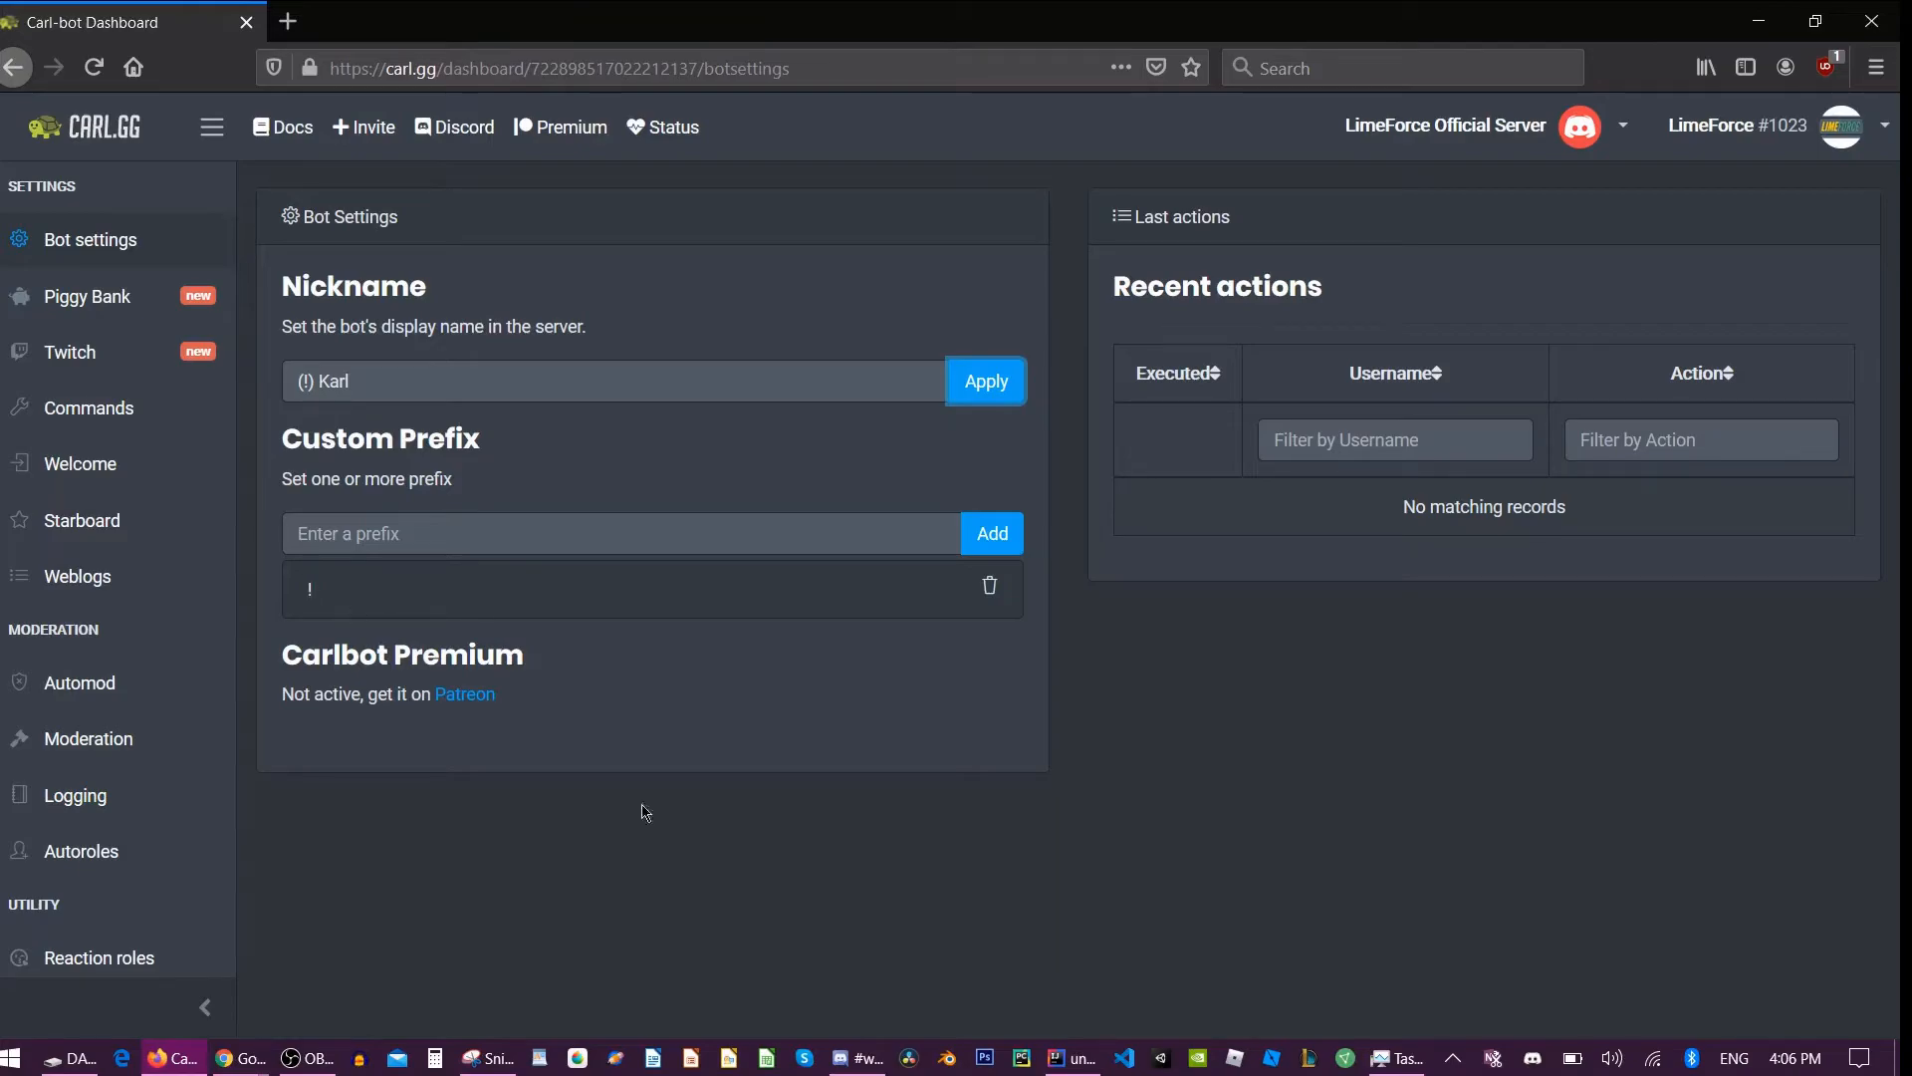
- Switch to Discord and assign the Bots role to the (!) Karl bot
{"action": "left_click", "coordinate": [852, 1058]}
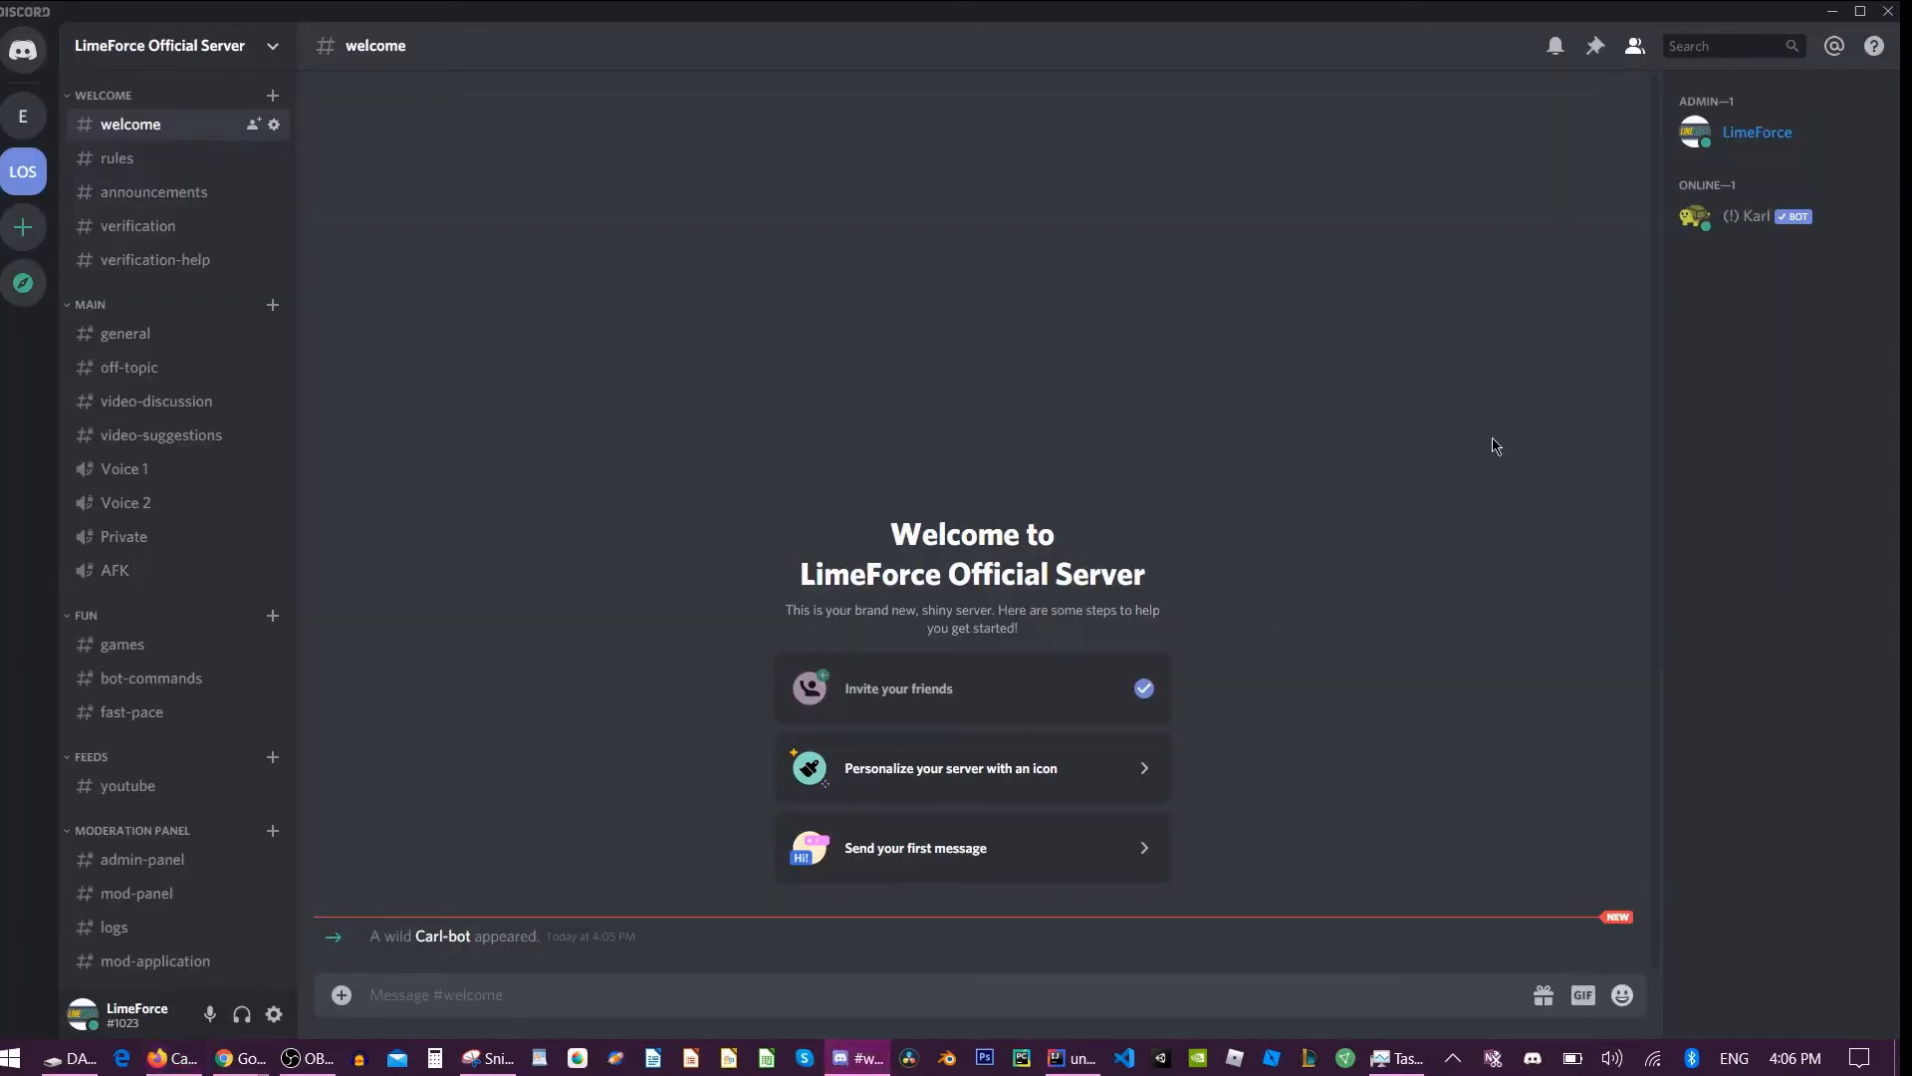
{"action": "right_click", "coordinate": [1732, 228]}
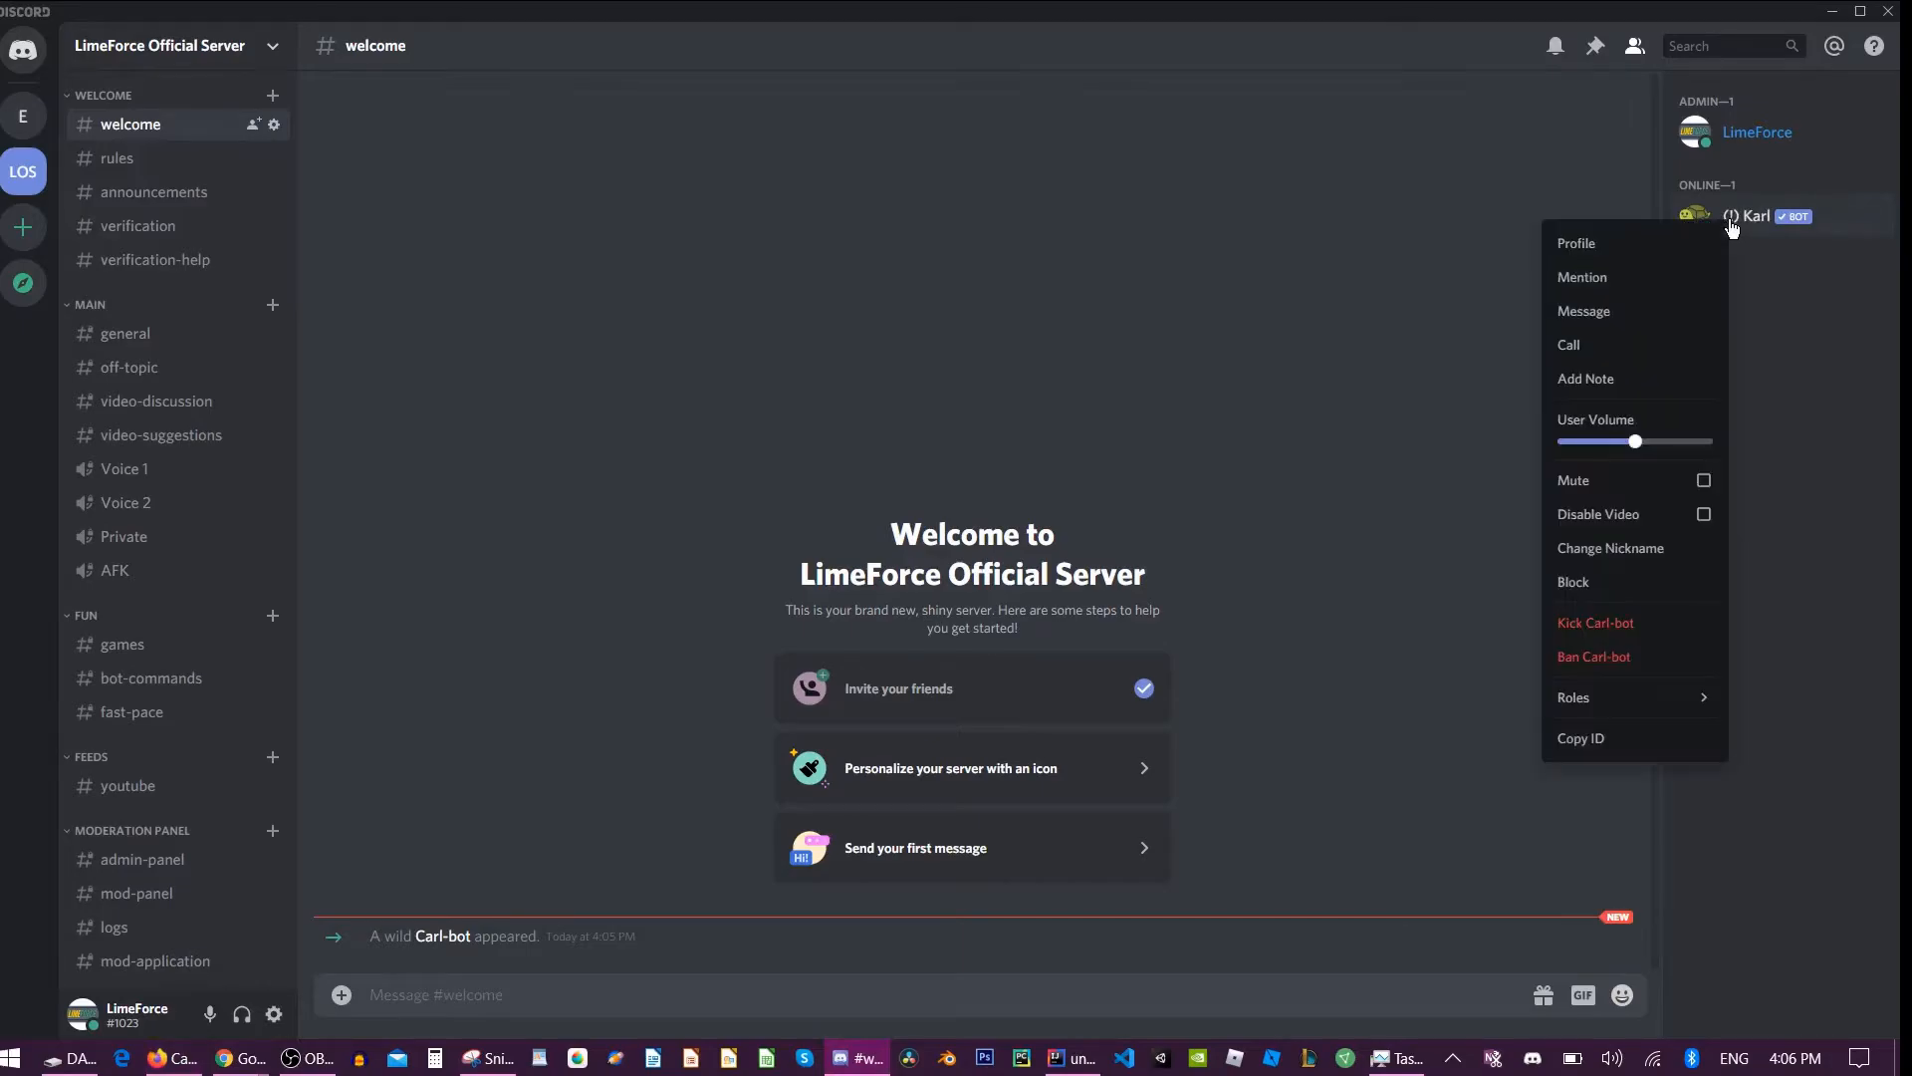
{"action": "right_click", "coordinate": [1801, 221]}
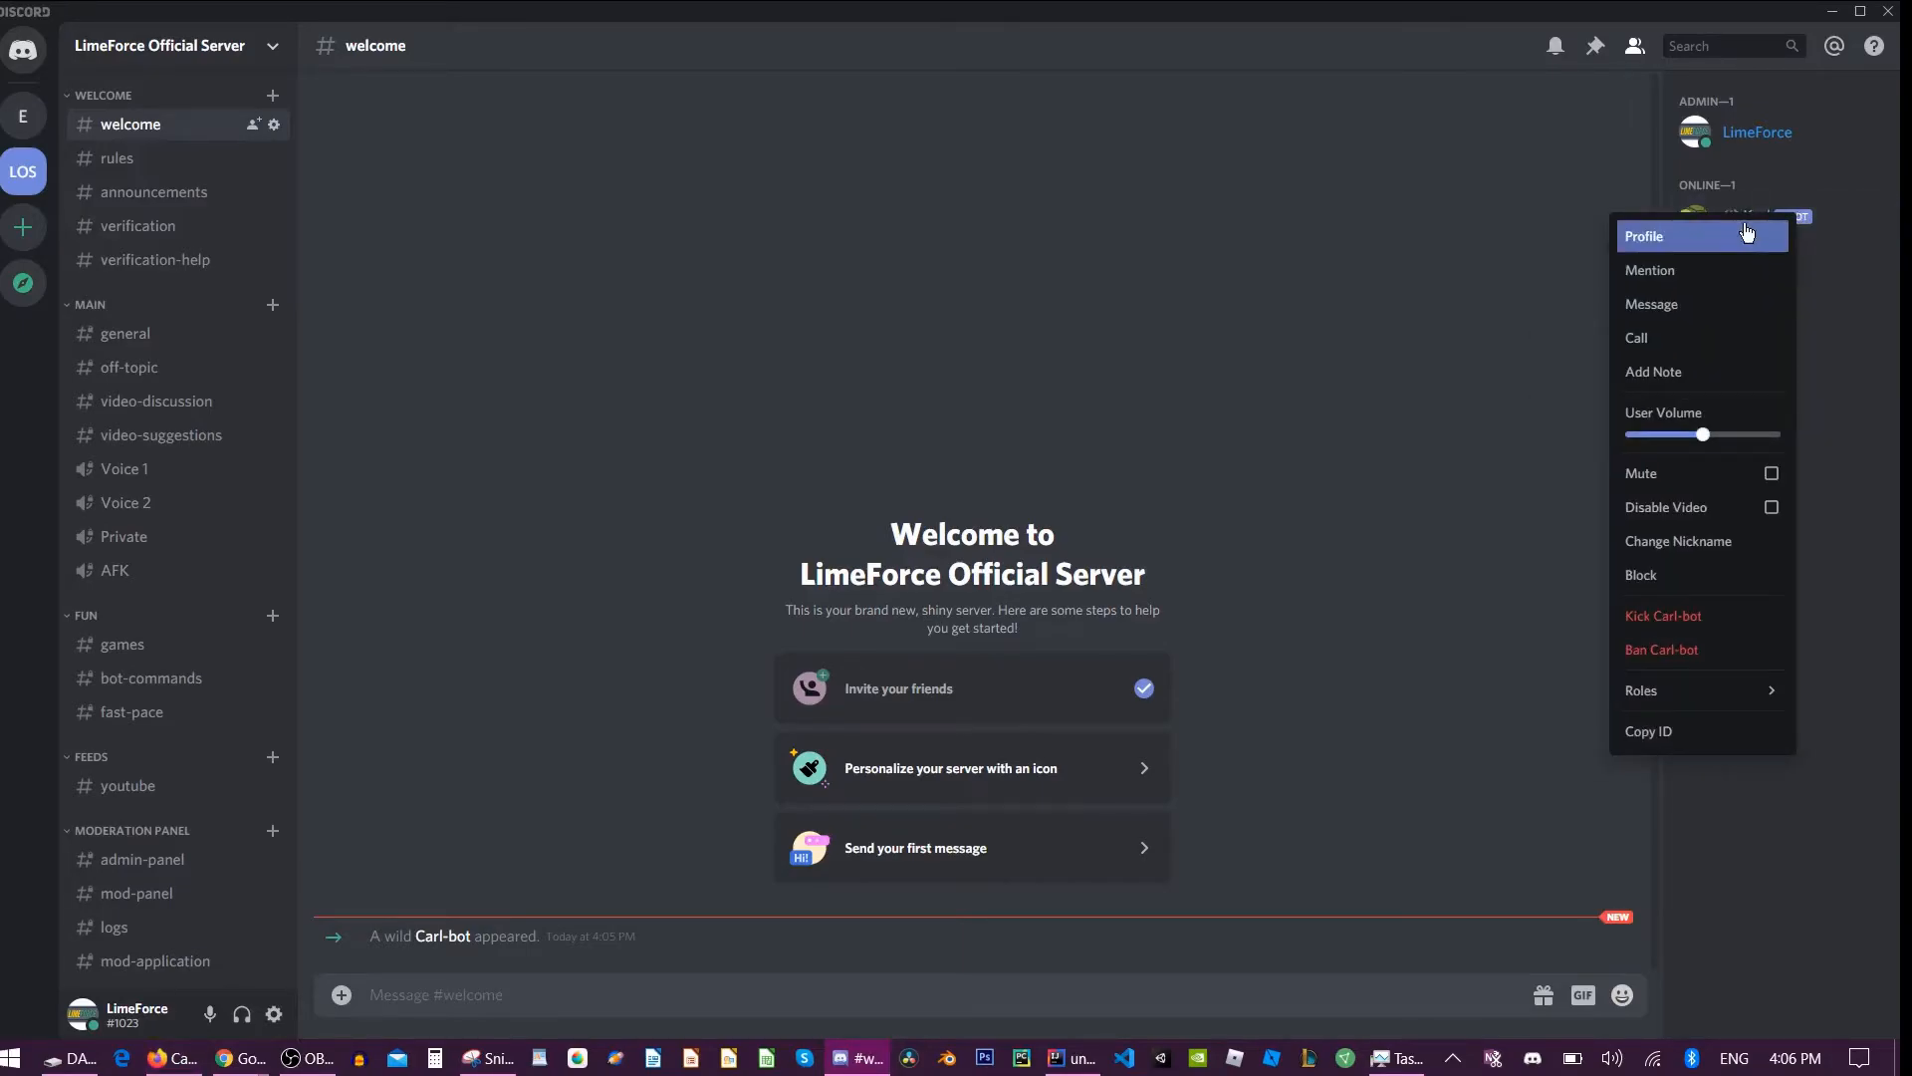
{"action": "left_click", "coordinate": [1710, 237]}
{"action": "left_click", "coordinate": [1278, 318]}
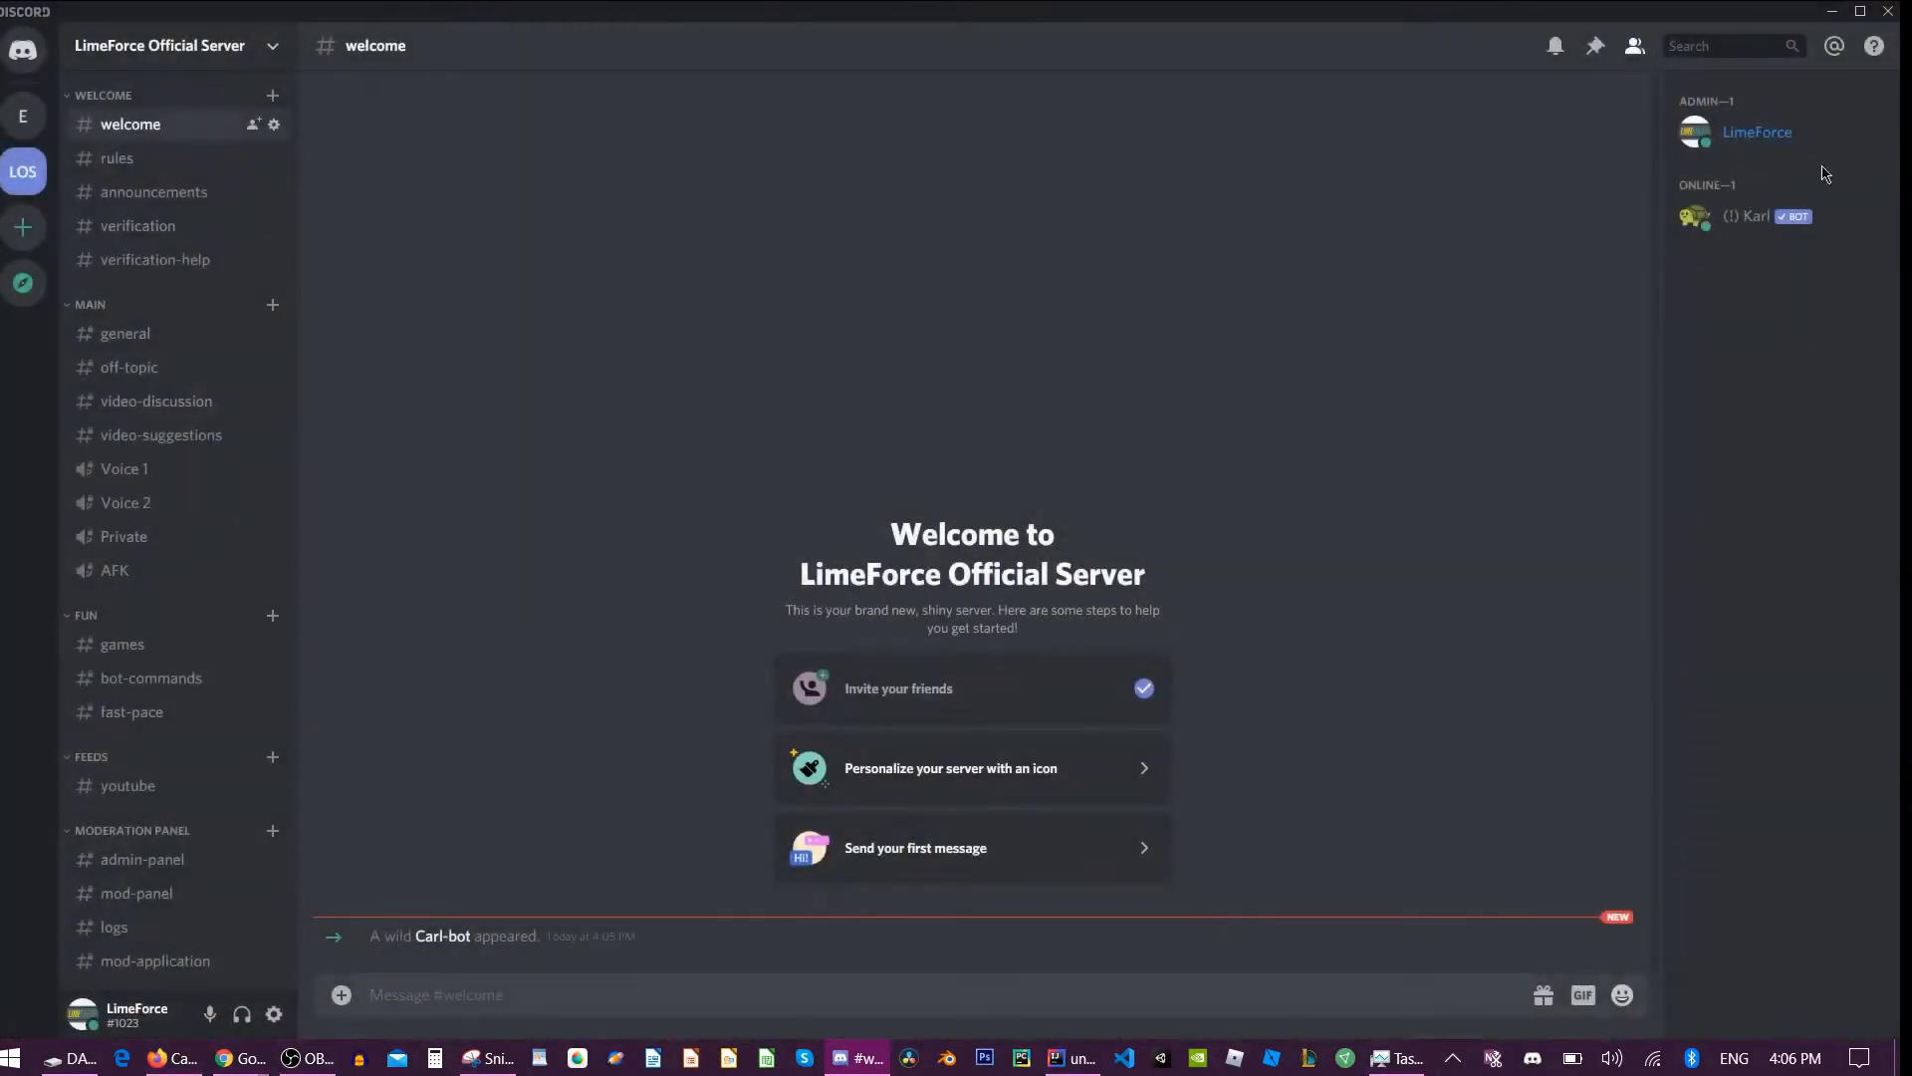
{"action": "left_click", "coordinate": [1709, 227]}
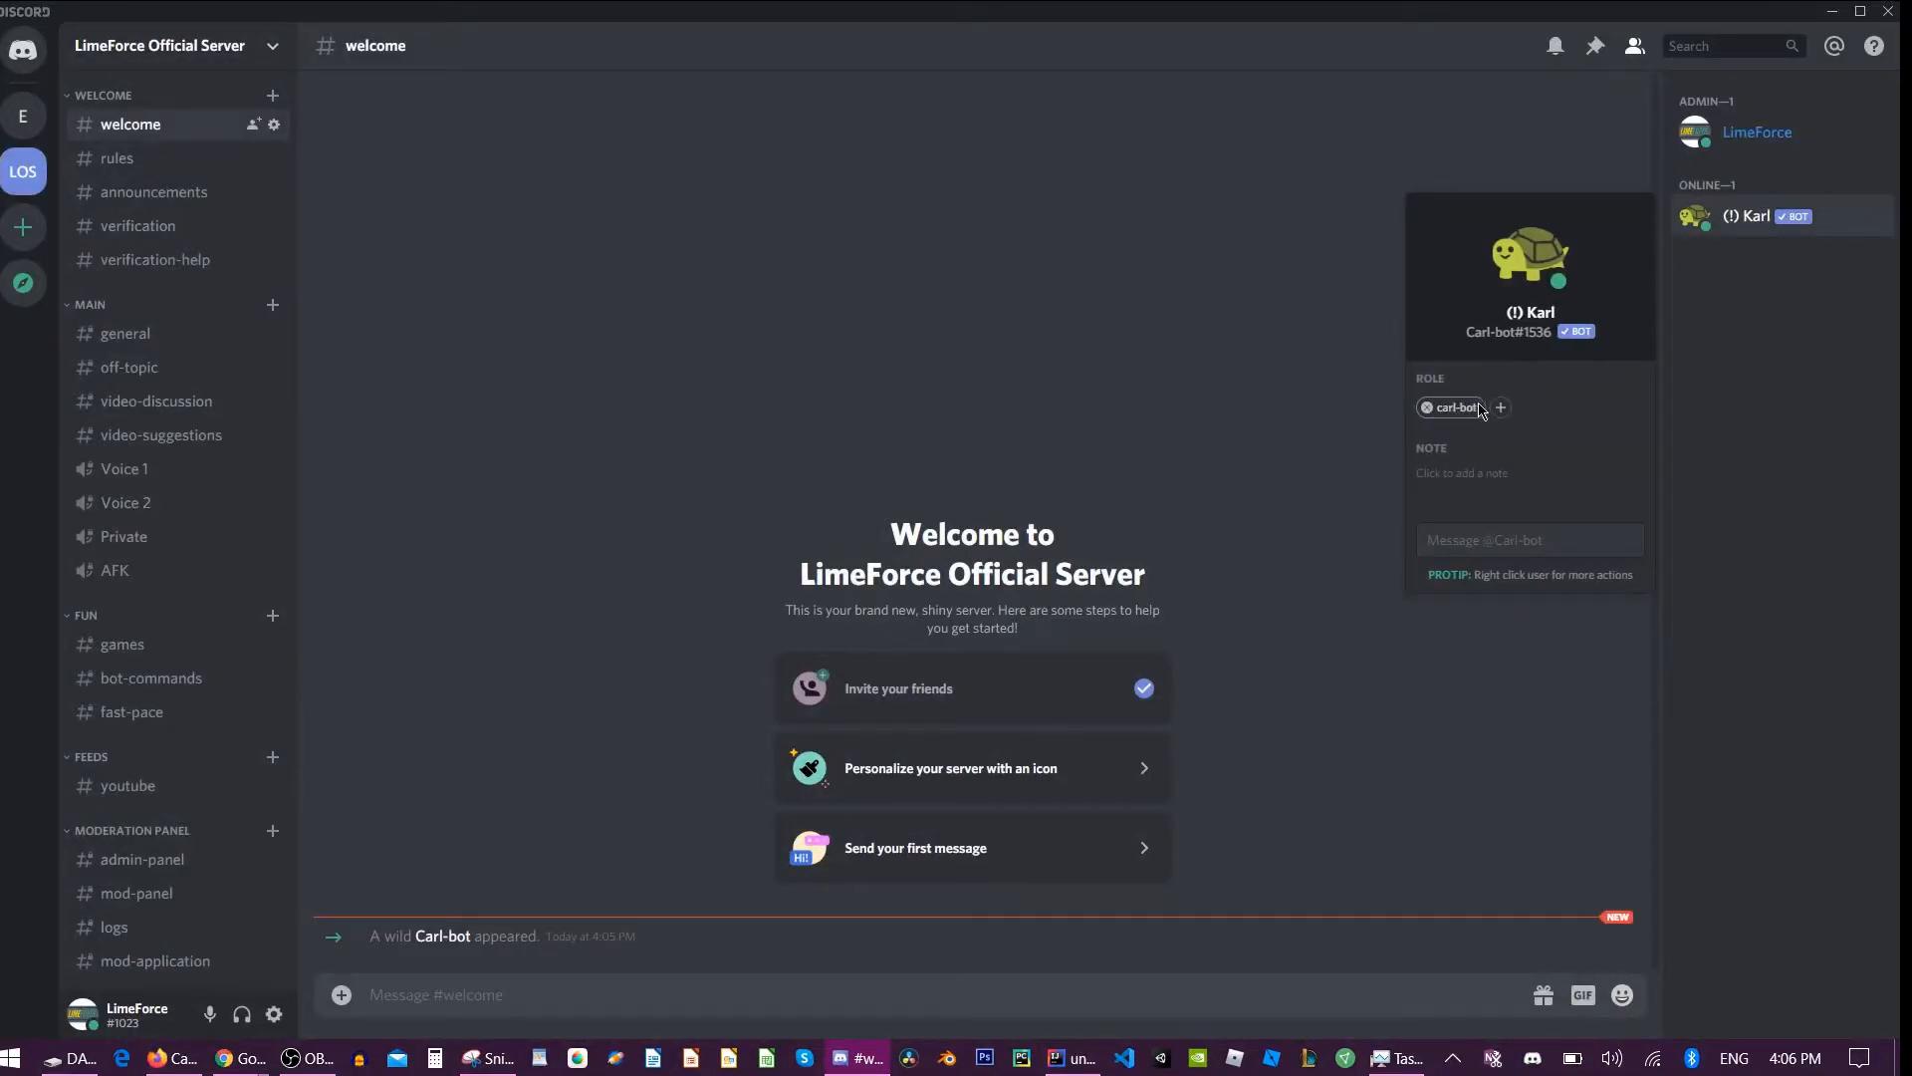
{"action": "left_click", "coordinate": [1501, 408]}
{"action": "left_click", "coordinate": [1433, 612]}
{"action": "left_click", "coordinate": [1851, 470]}
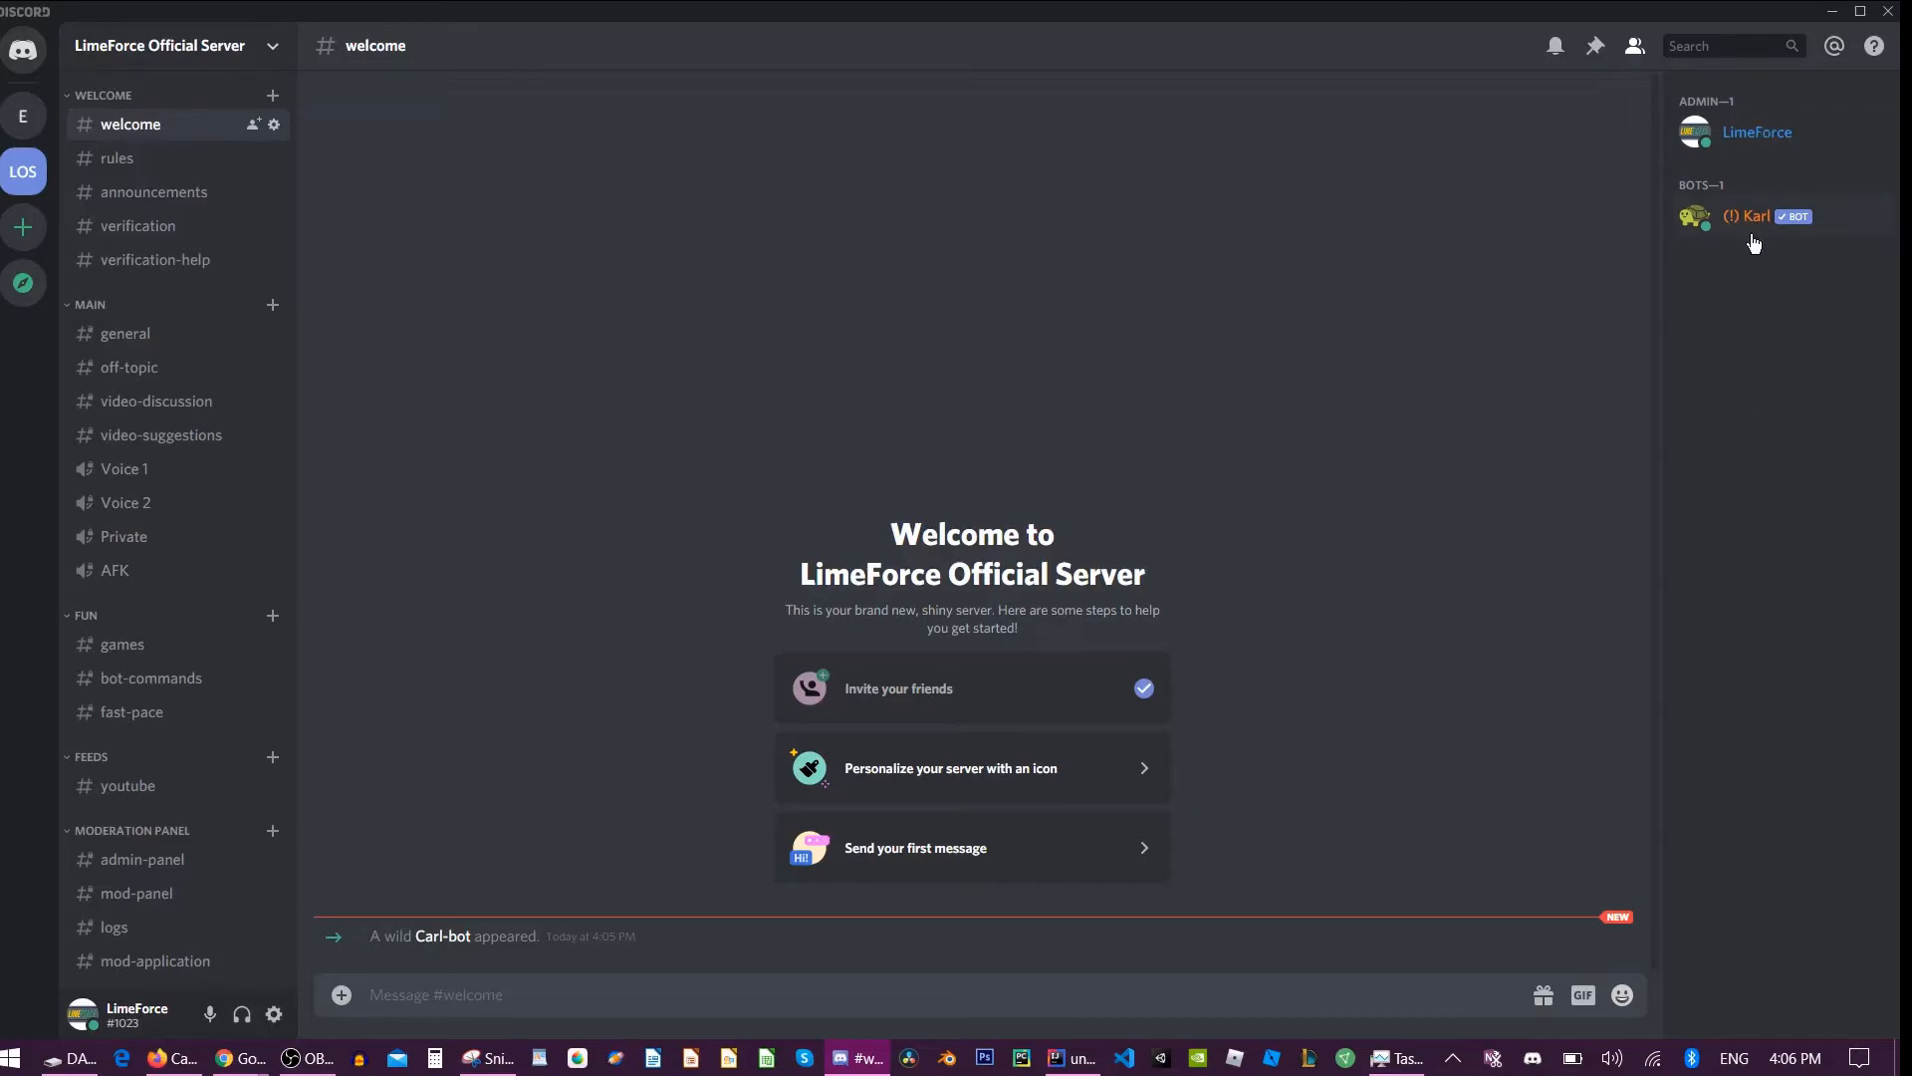
- Switch to the Carl-bot dashboard in Firefox and enable the server's Community Piggy Bank
{"action": "left_click", "coordinate": [1833, 14]}
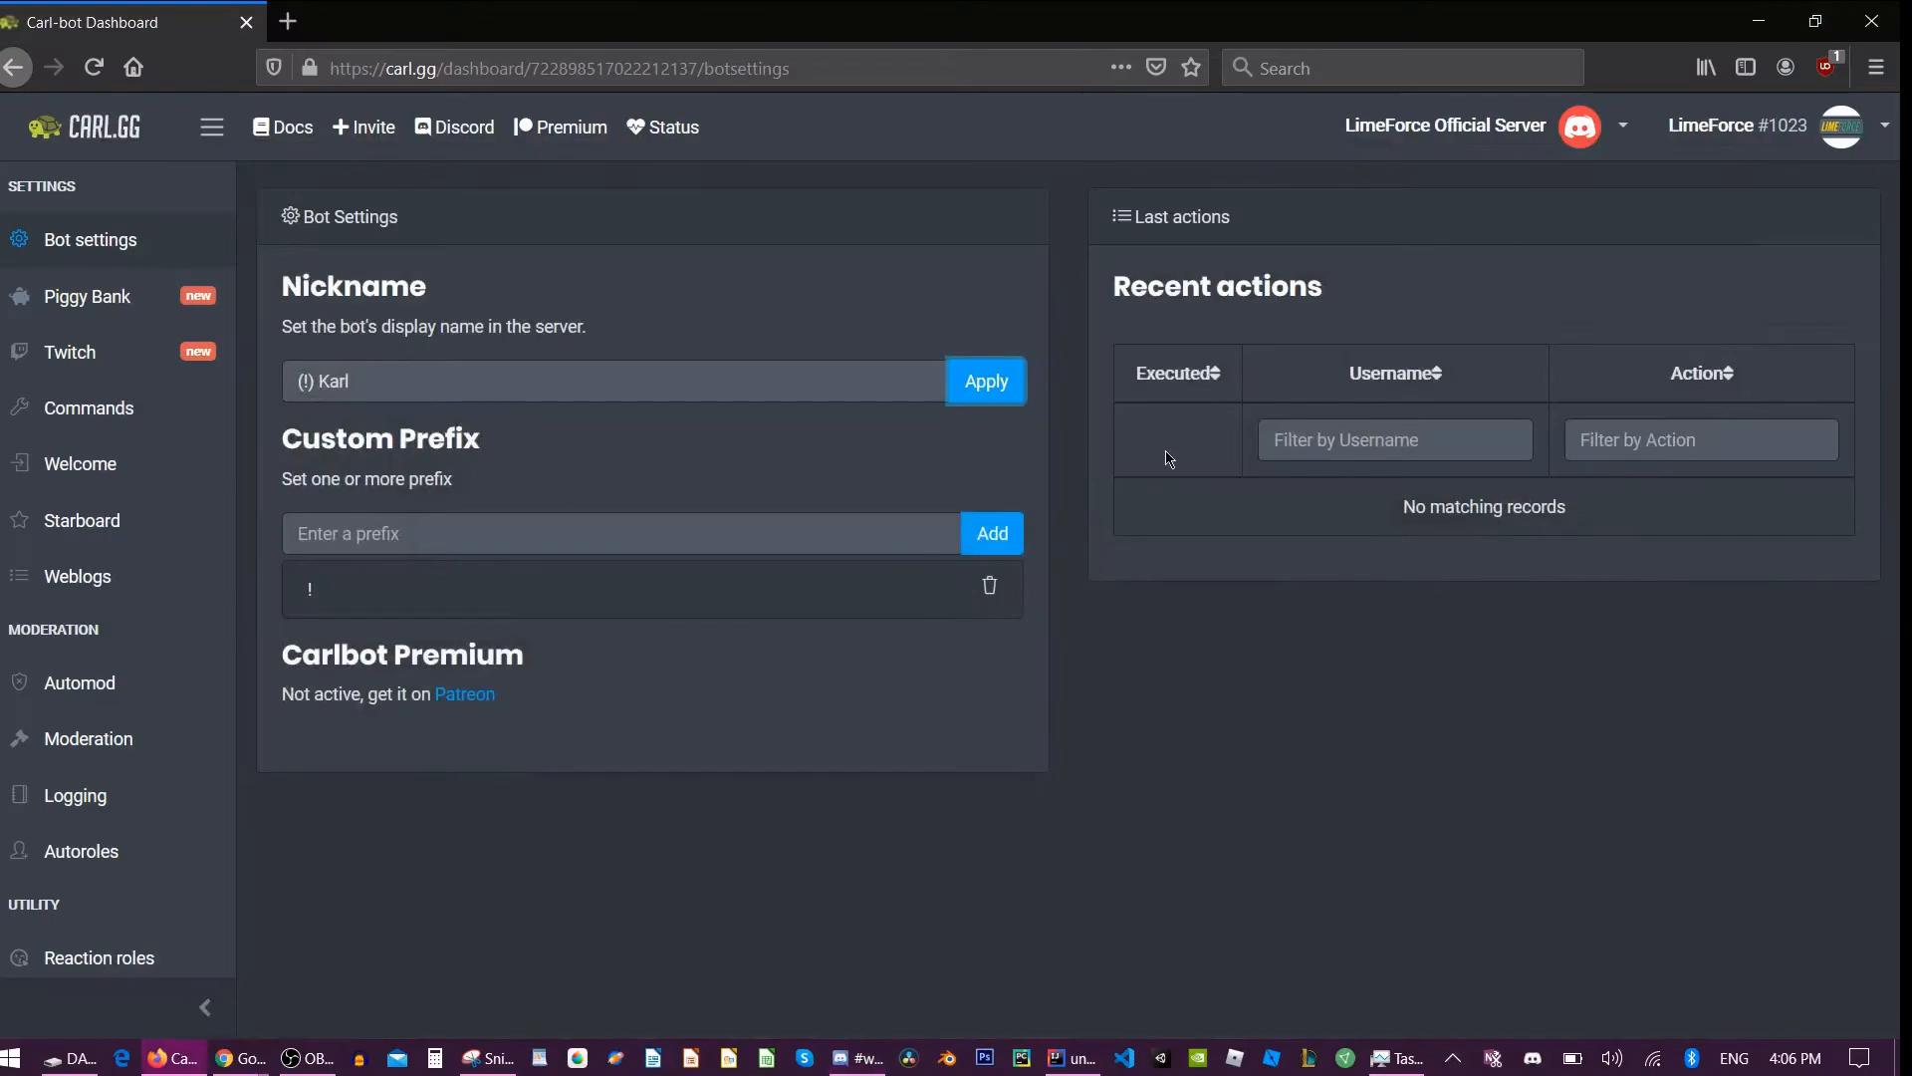
{"action": "left_click", "coordinate": [104, 296]}
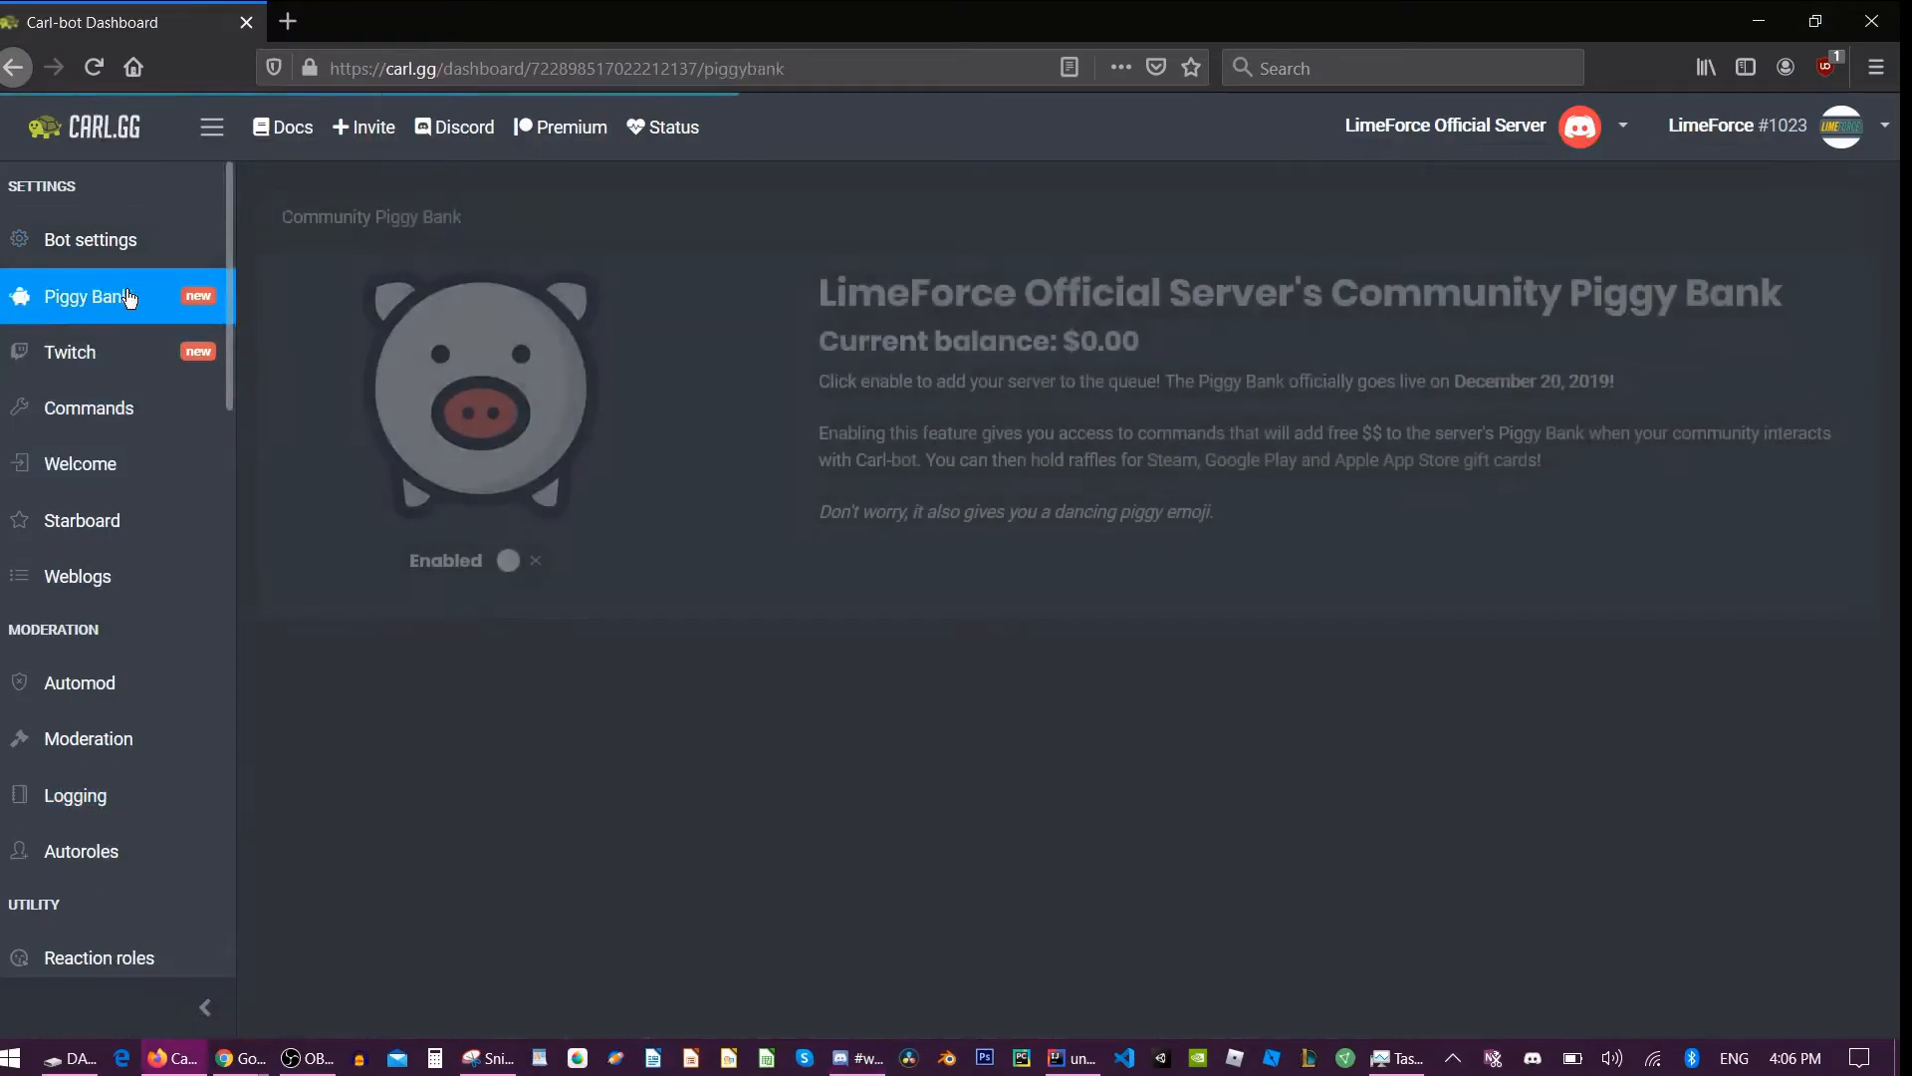
{"action": "left_click", "coordinate": [511, 563]}
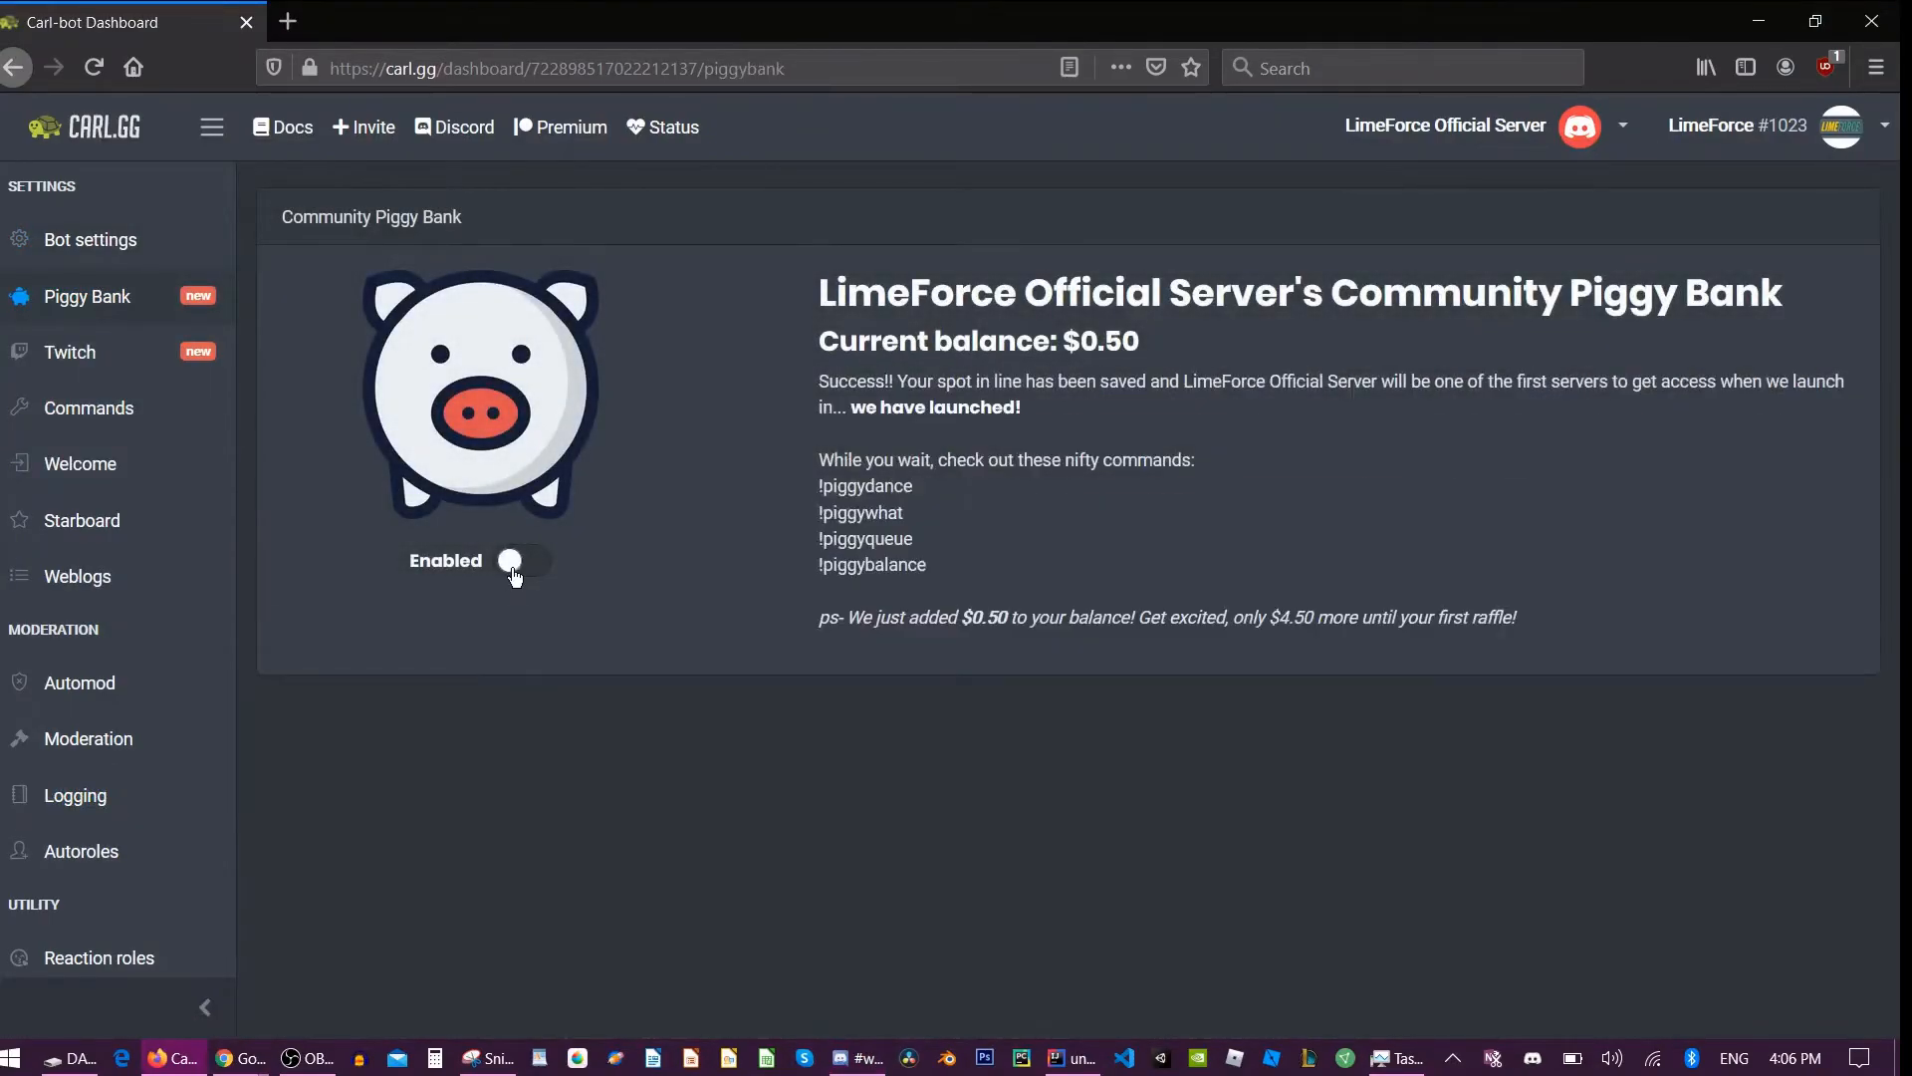
- Look over the Twitch stream settings and the Automod category of the bot's commands
{"action": "left_click", "coordinate": [114, 349]}
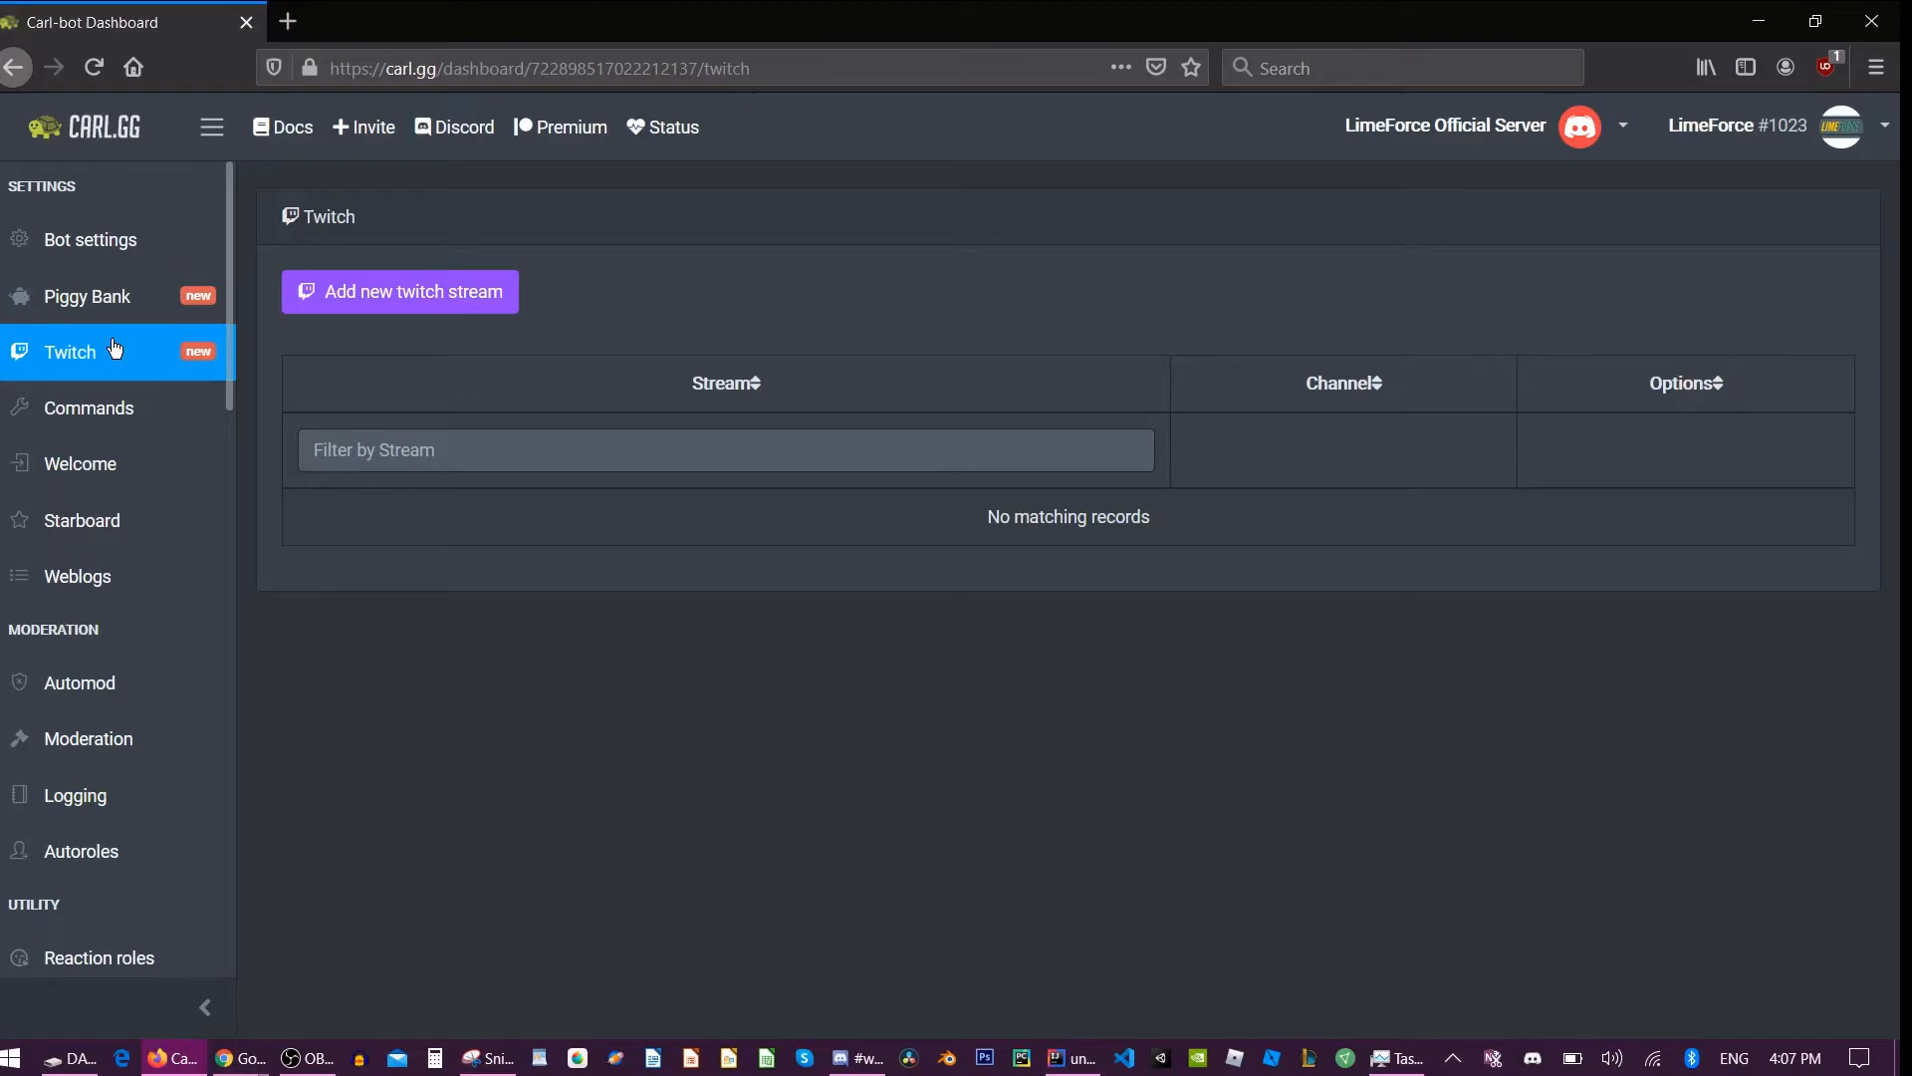
{"action": "left_click", "coordinate": [97, 420]}
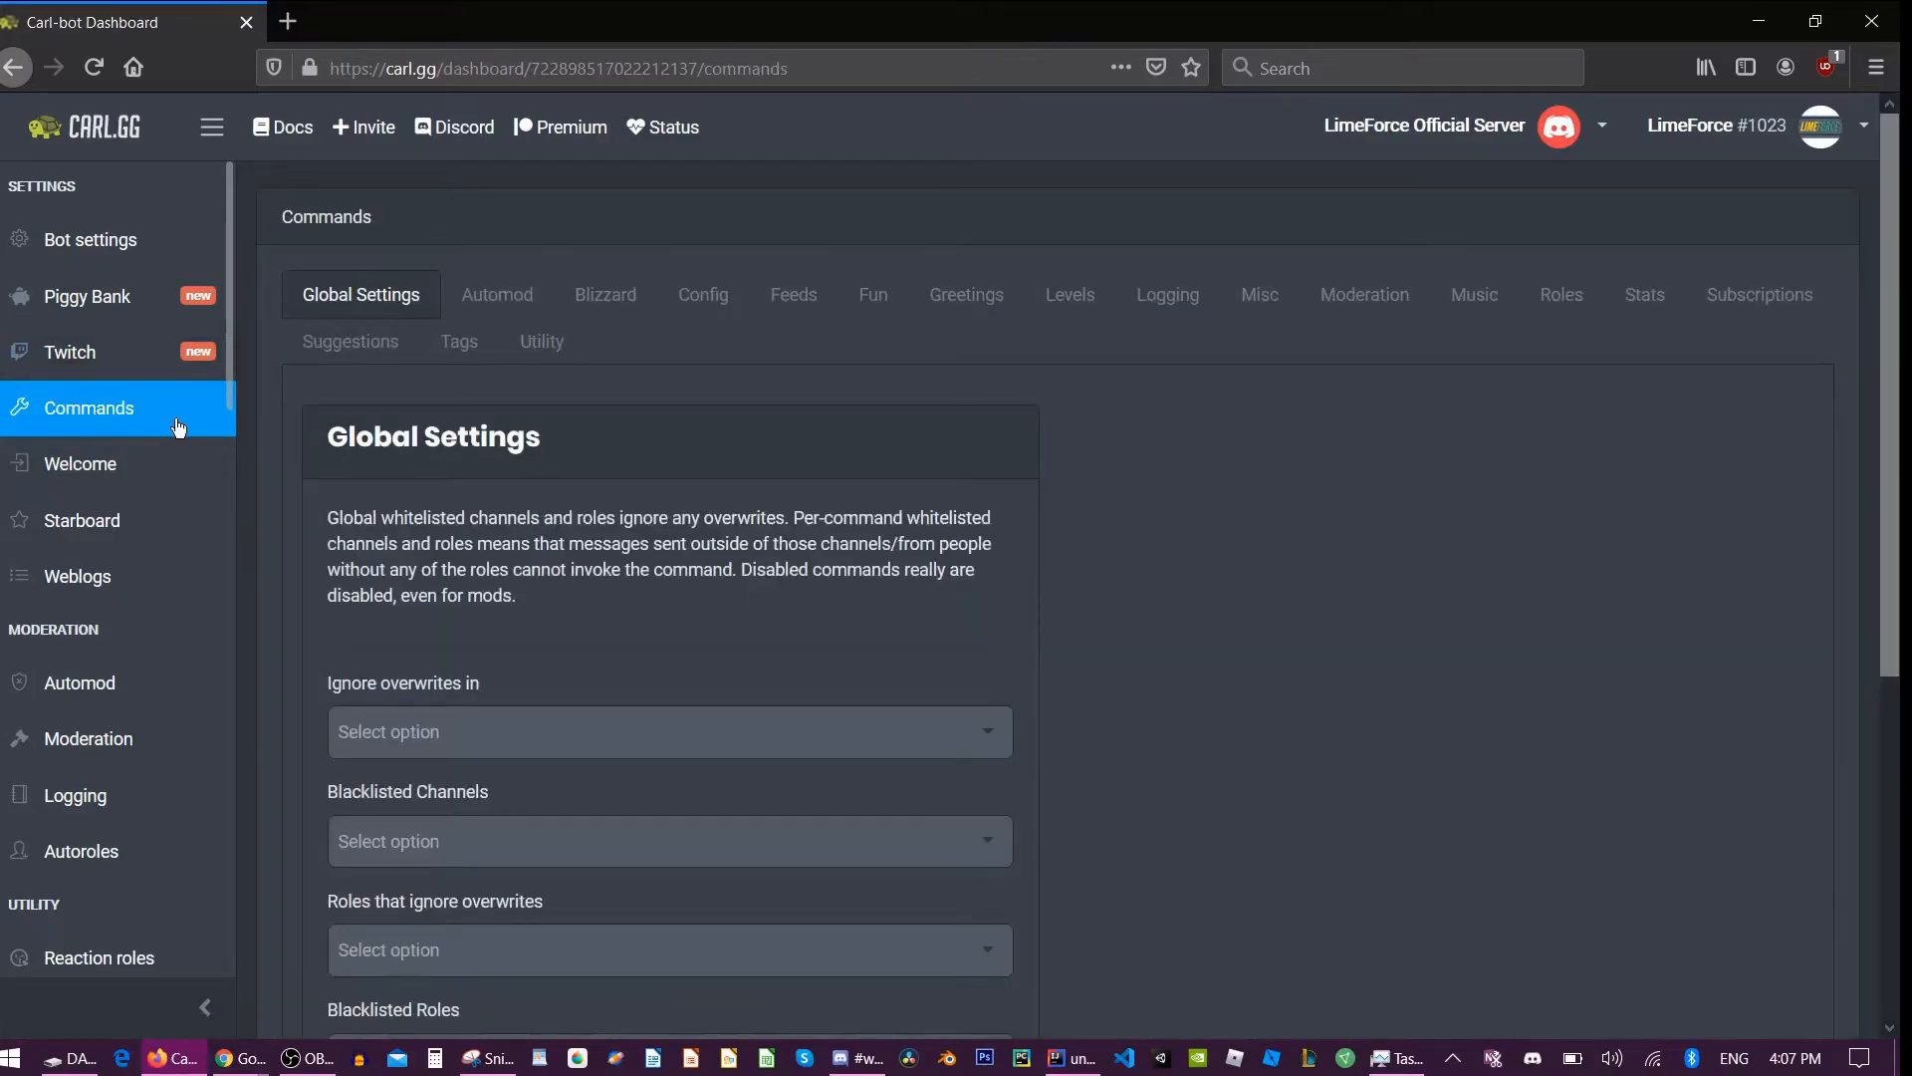
{"action": "left_click", "coordinate": [504, 293]}
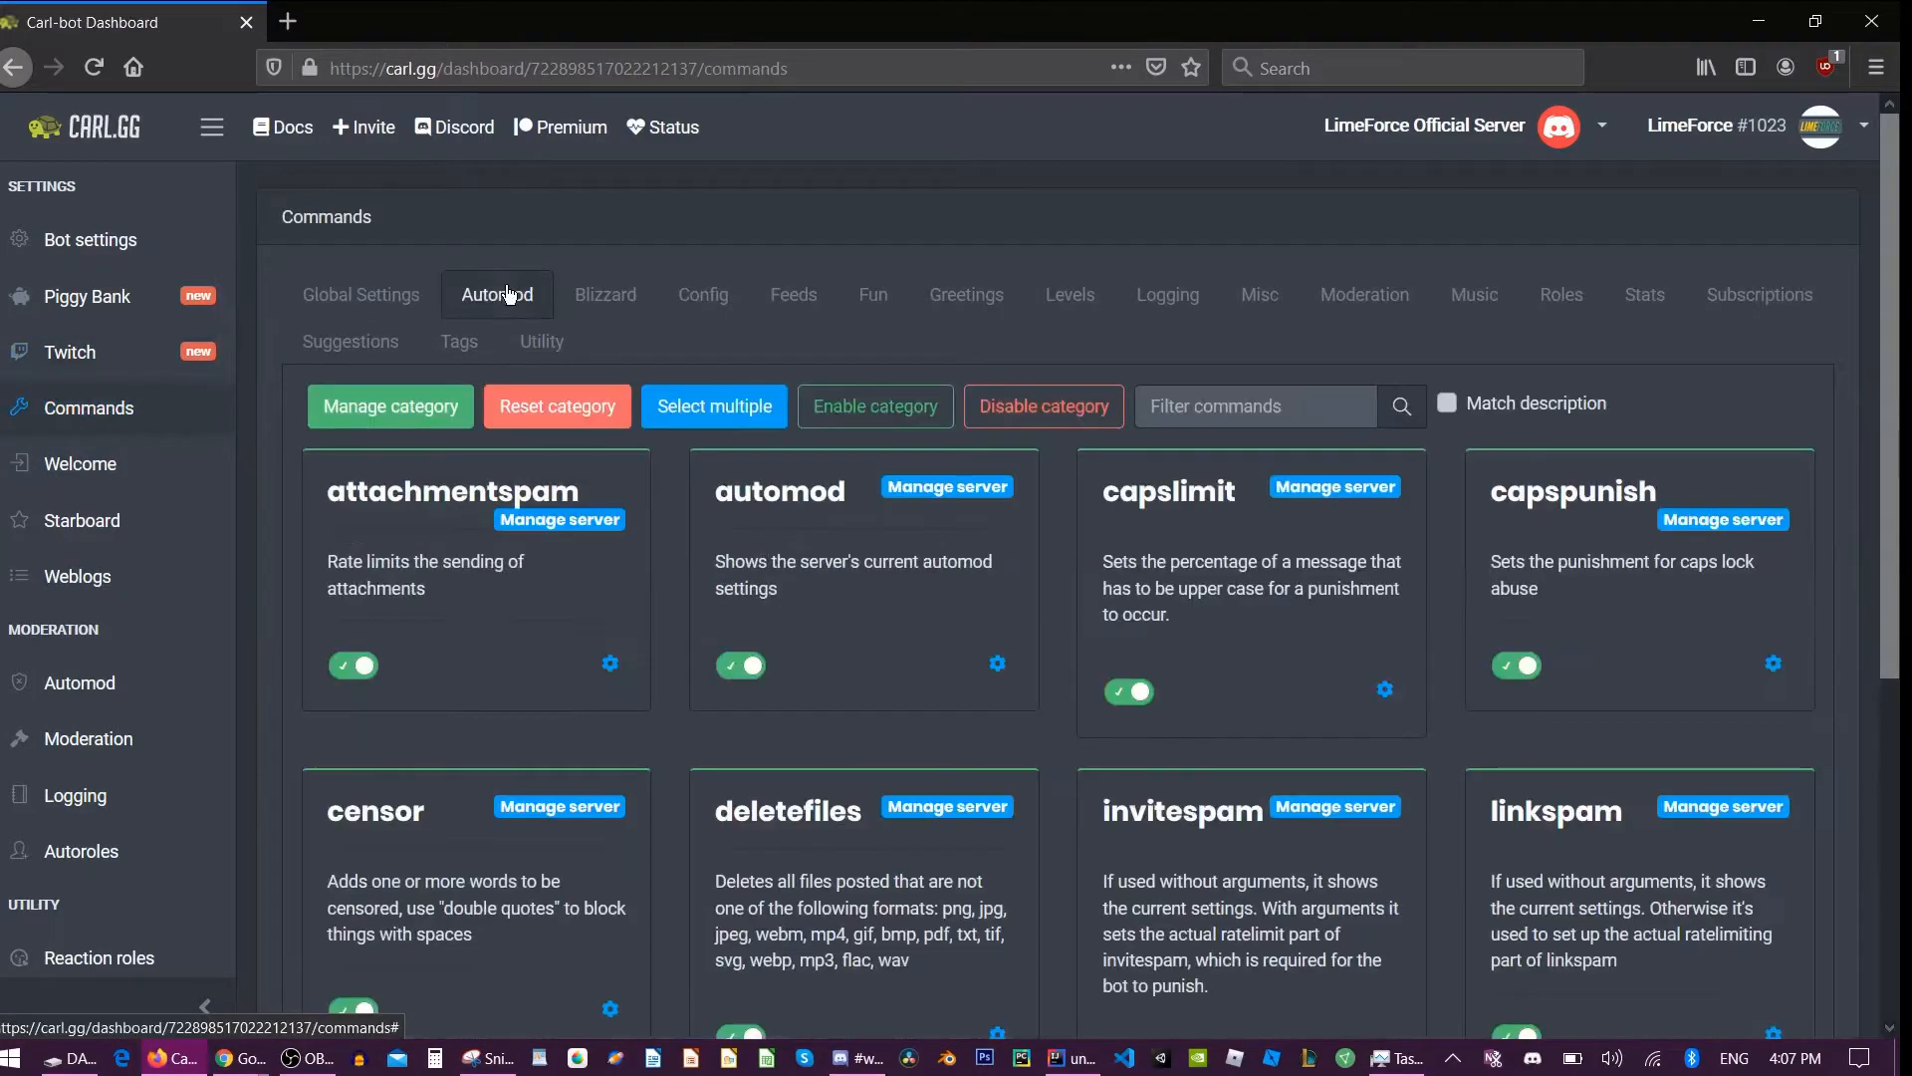
- Open the Carl-bot documentation in a new browser tab, look through its home page, and close it
{"action": "right_click", "coordinate": [285, 140]}
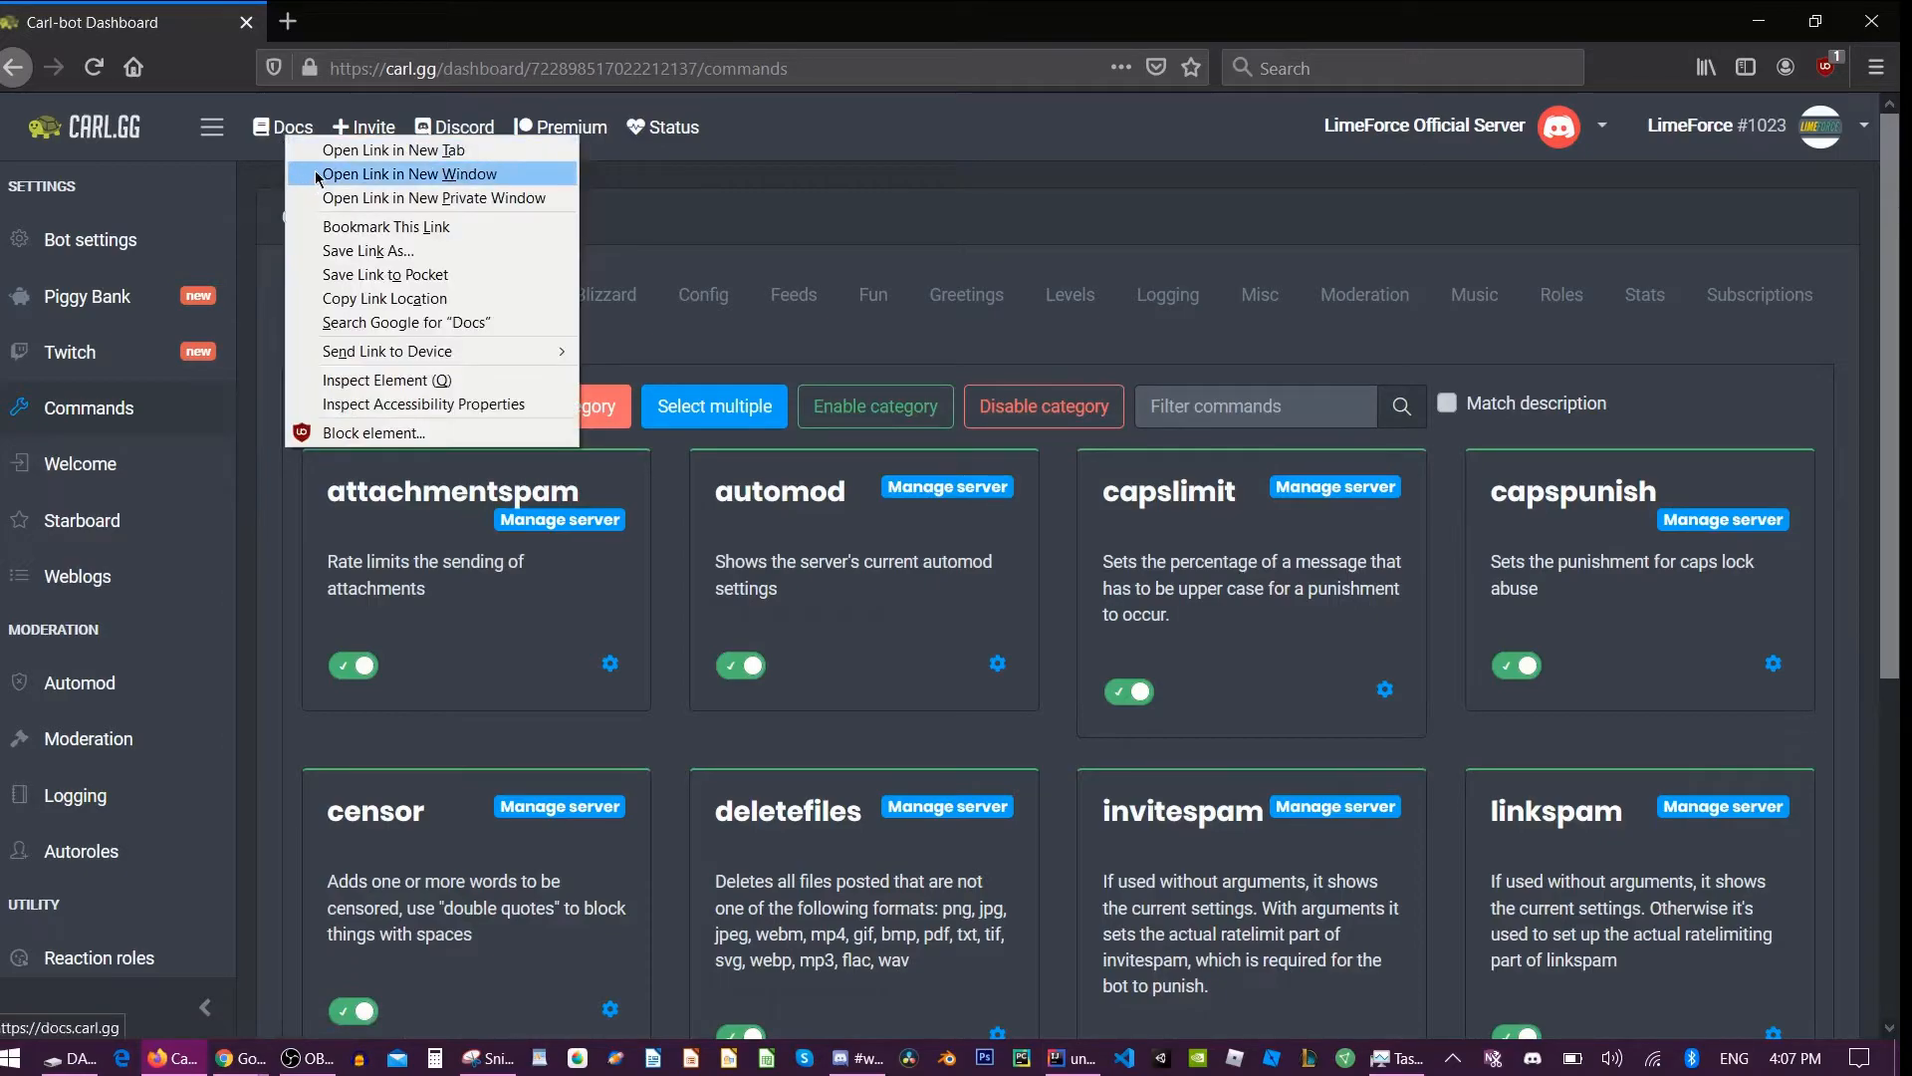
{"action": "left_click", "coordinate": [321, 150]}
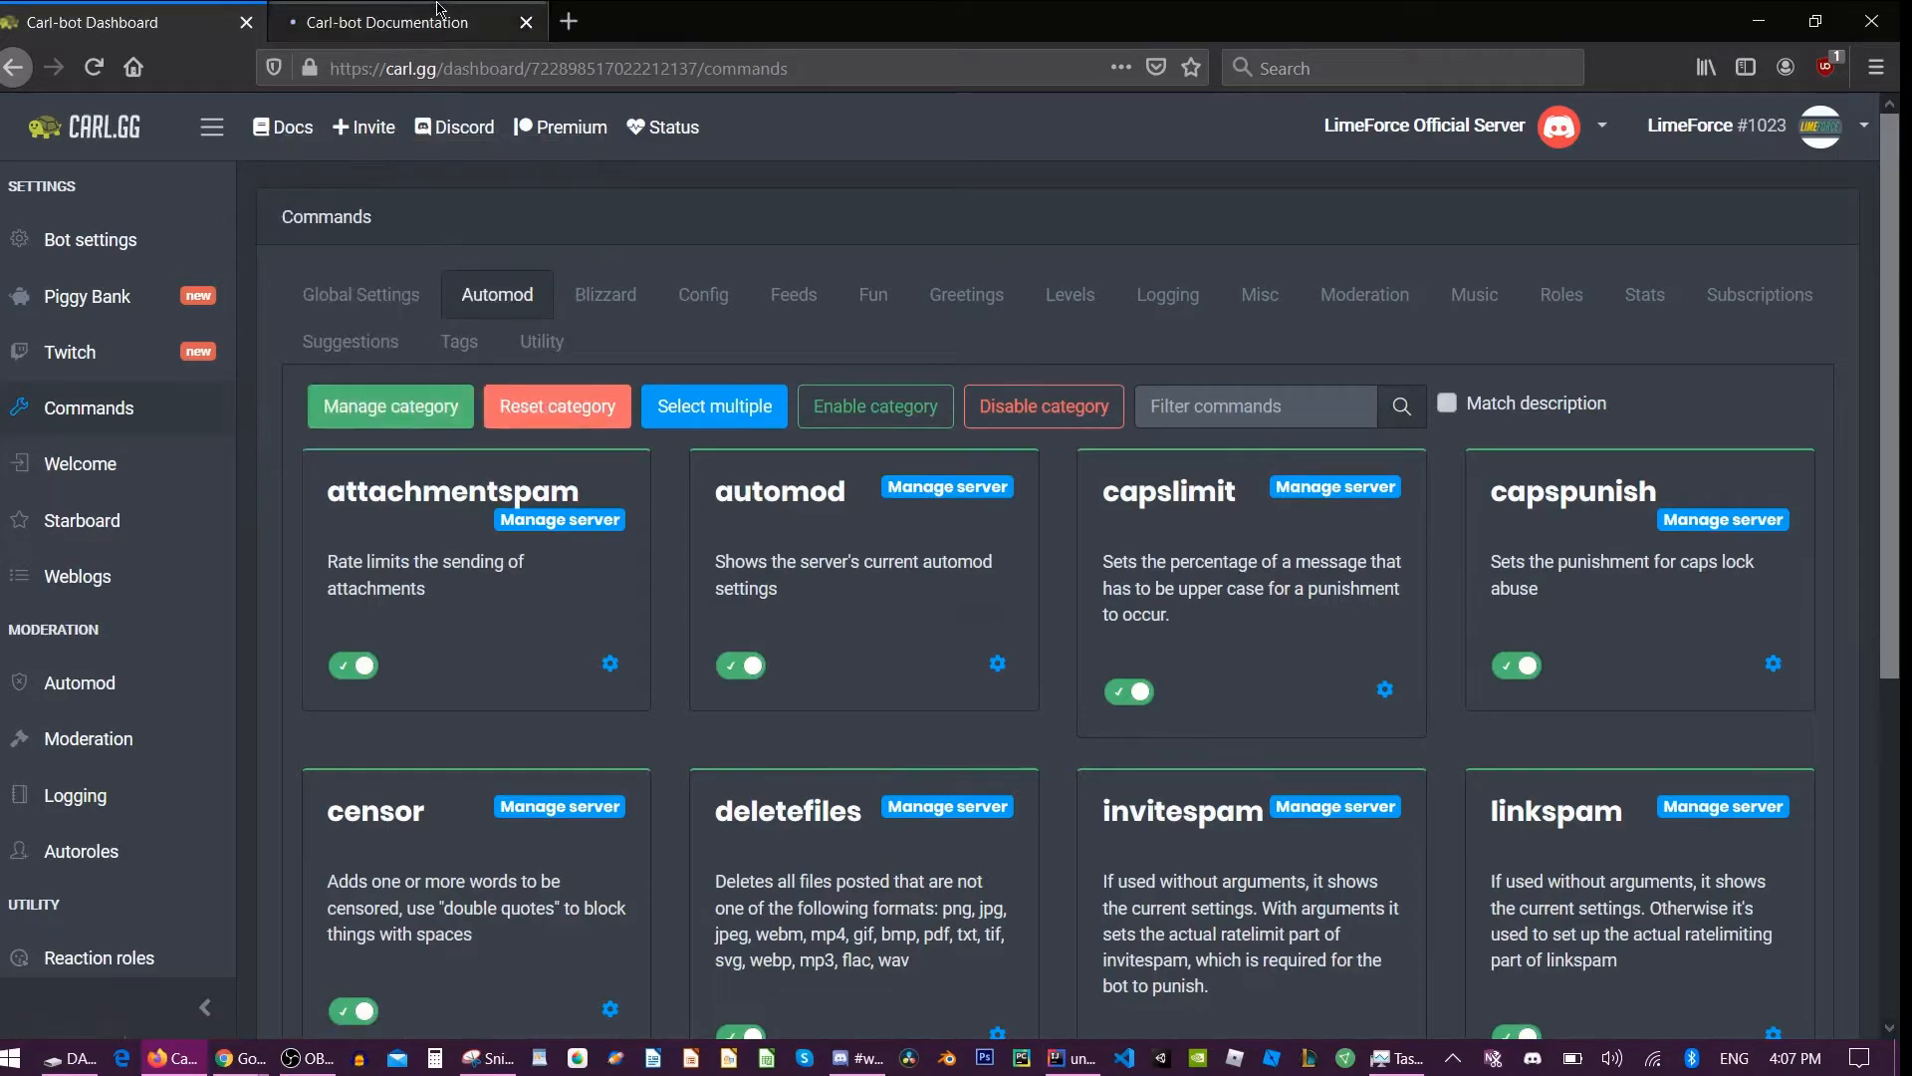
{"action": "left_click", "coordinate": [438, 12]}
{"action": "scroll", "coordinate": [604, 582], "scroll_direction": "down", "scroll_amount": 10}
{"action": "scroll", "coordinate": [604, 582], "scroll_direction": "up", "scroll_amount": 10}
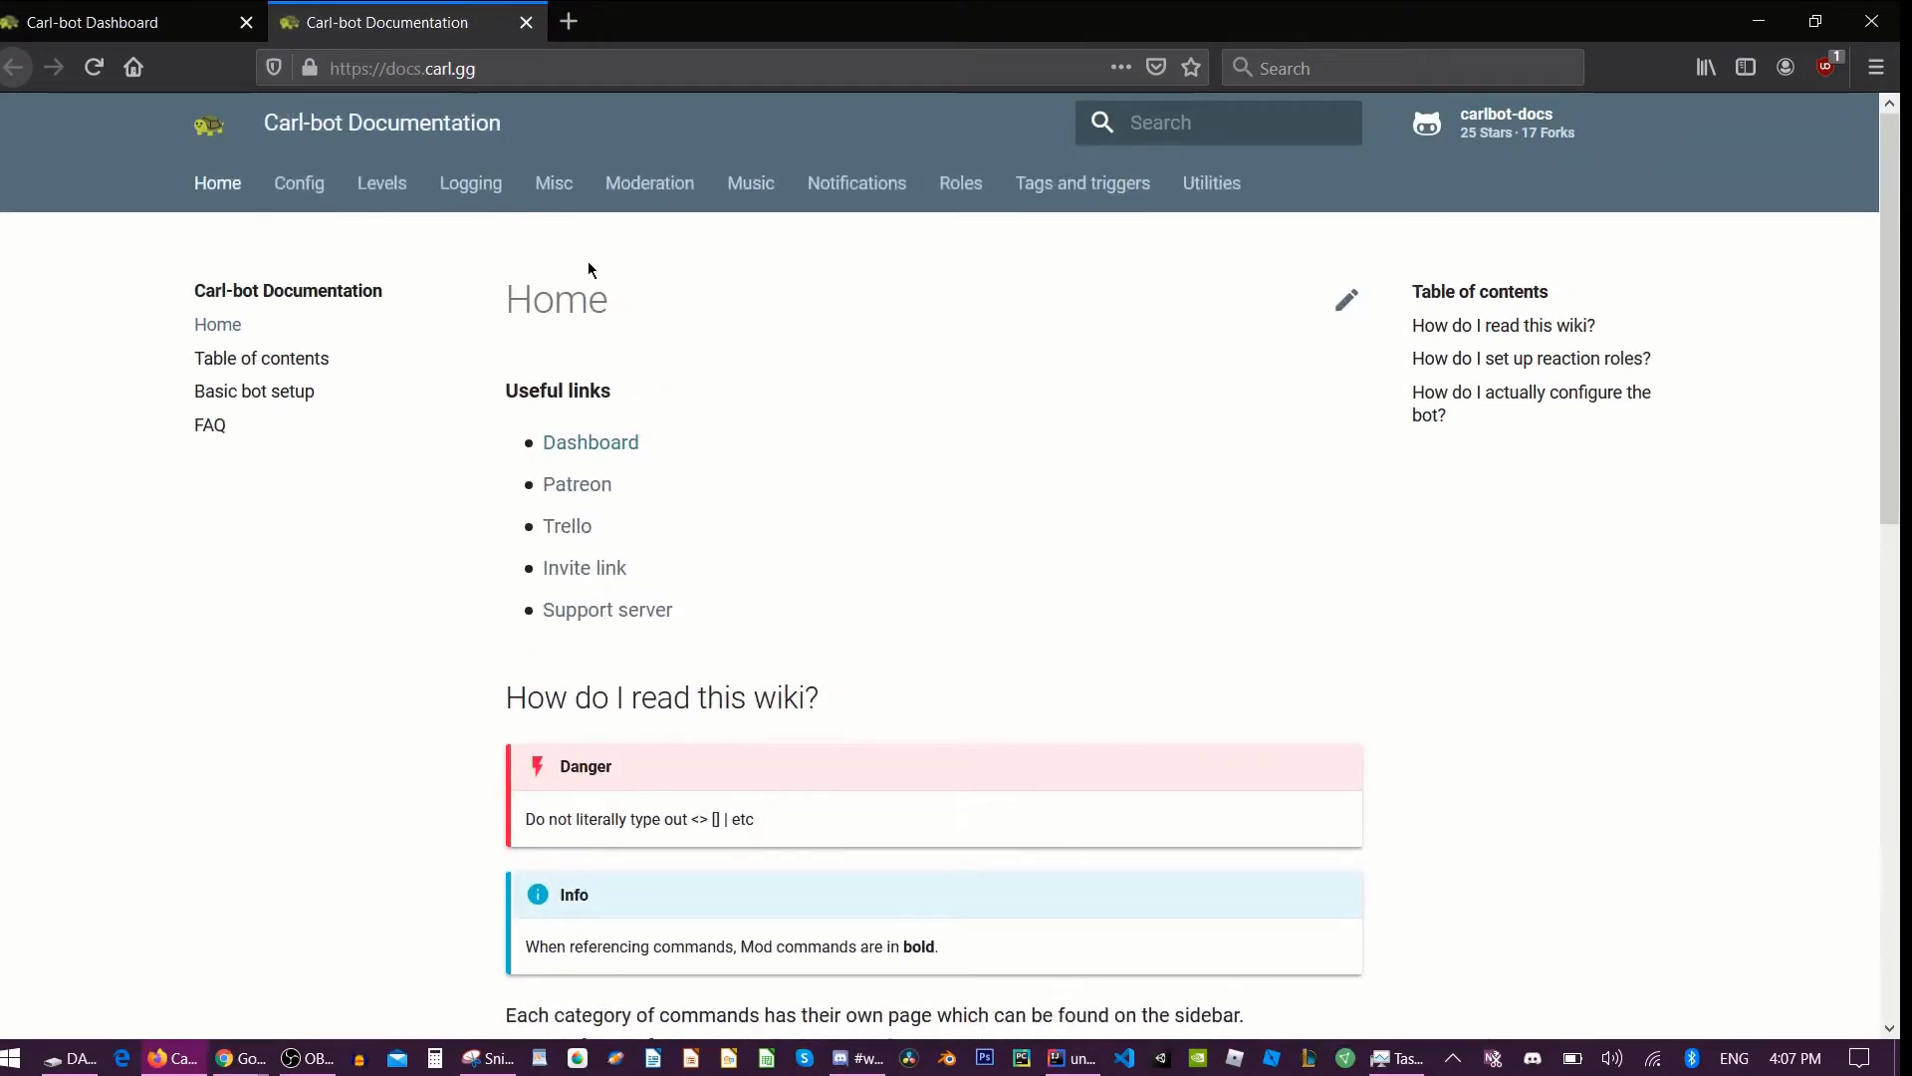
{"action": "left_click", "coordinate": [526, 21]}
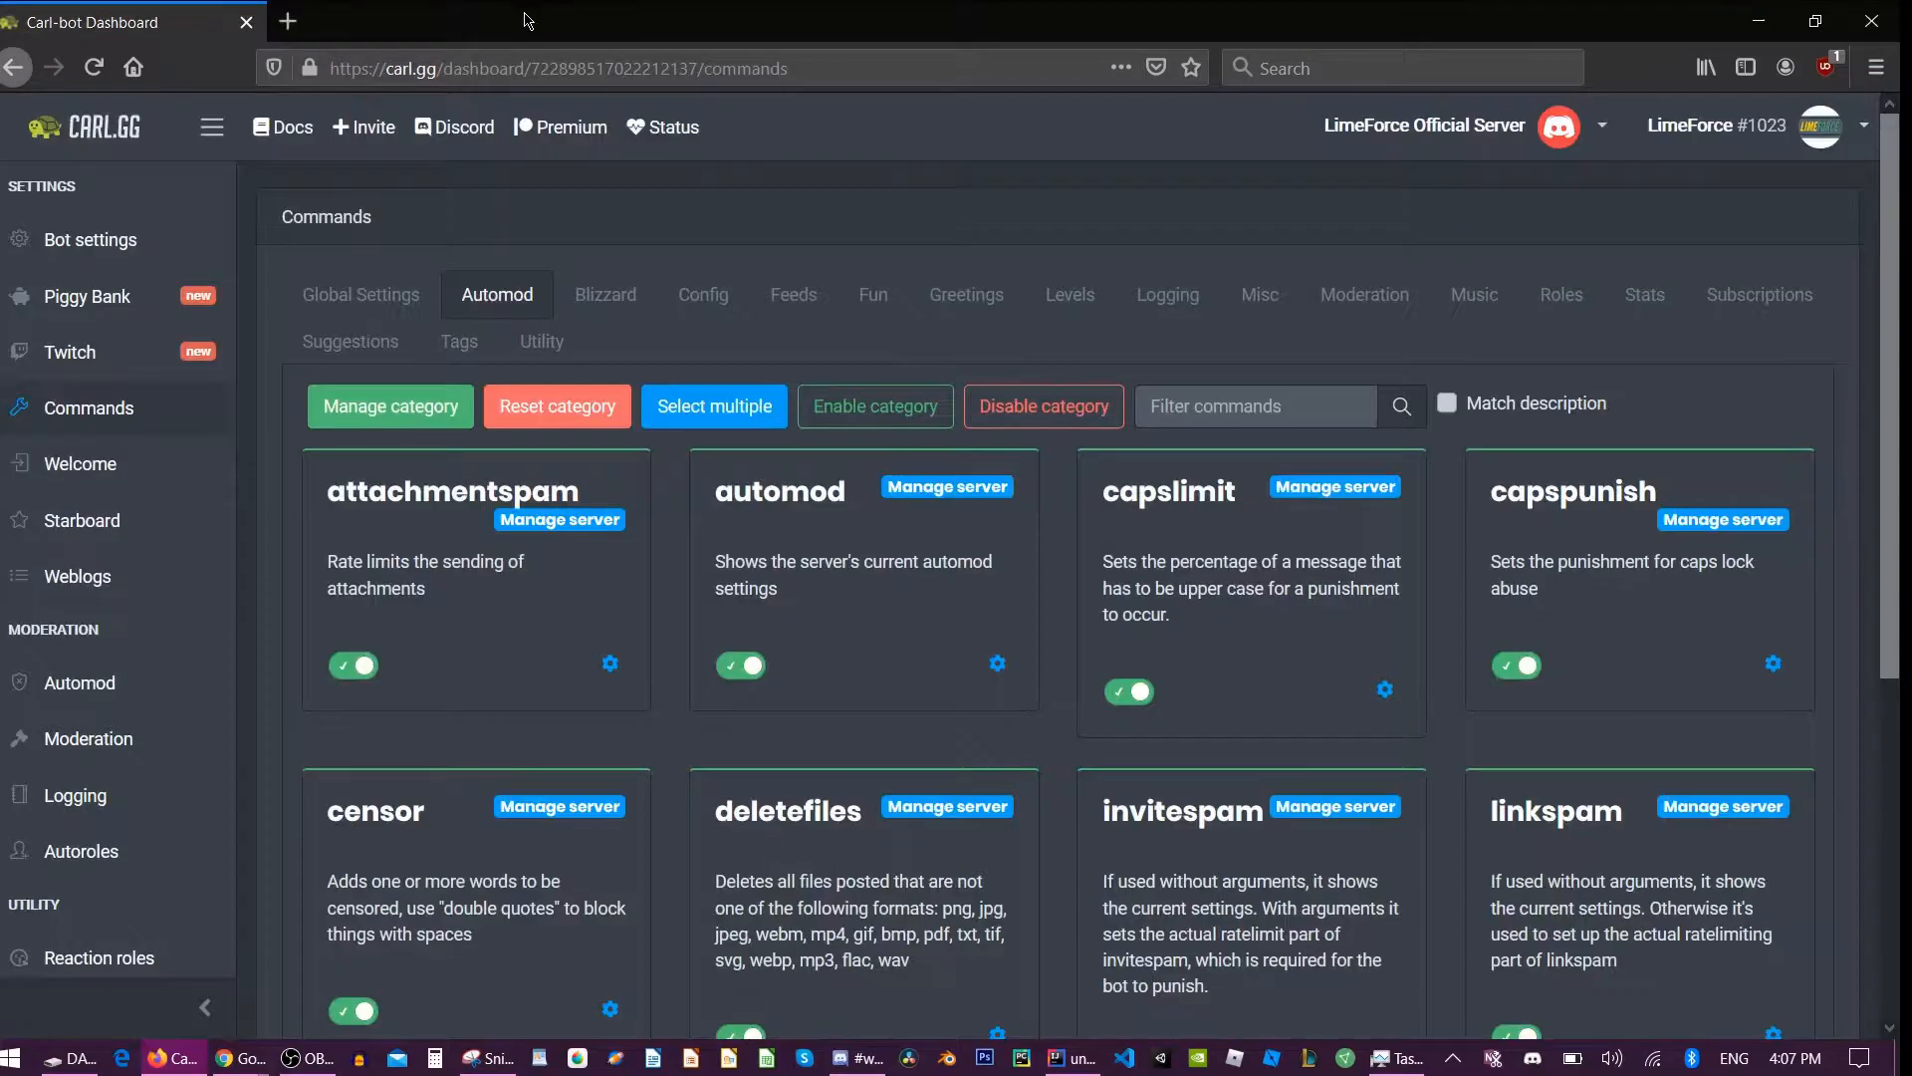
- Review the commands in the Blizzard and Greetings categories
{"action": "left_click", "coordinate": [606, 295]}
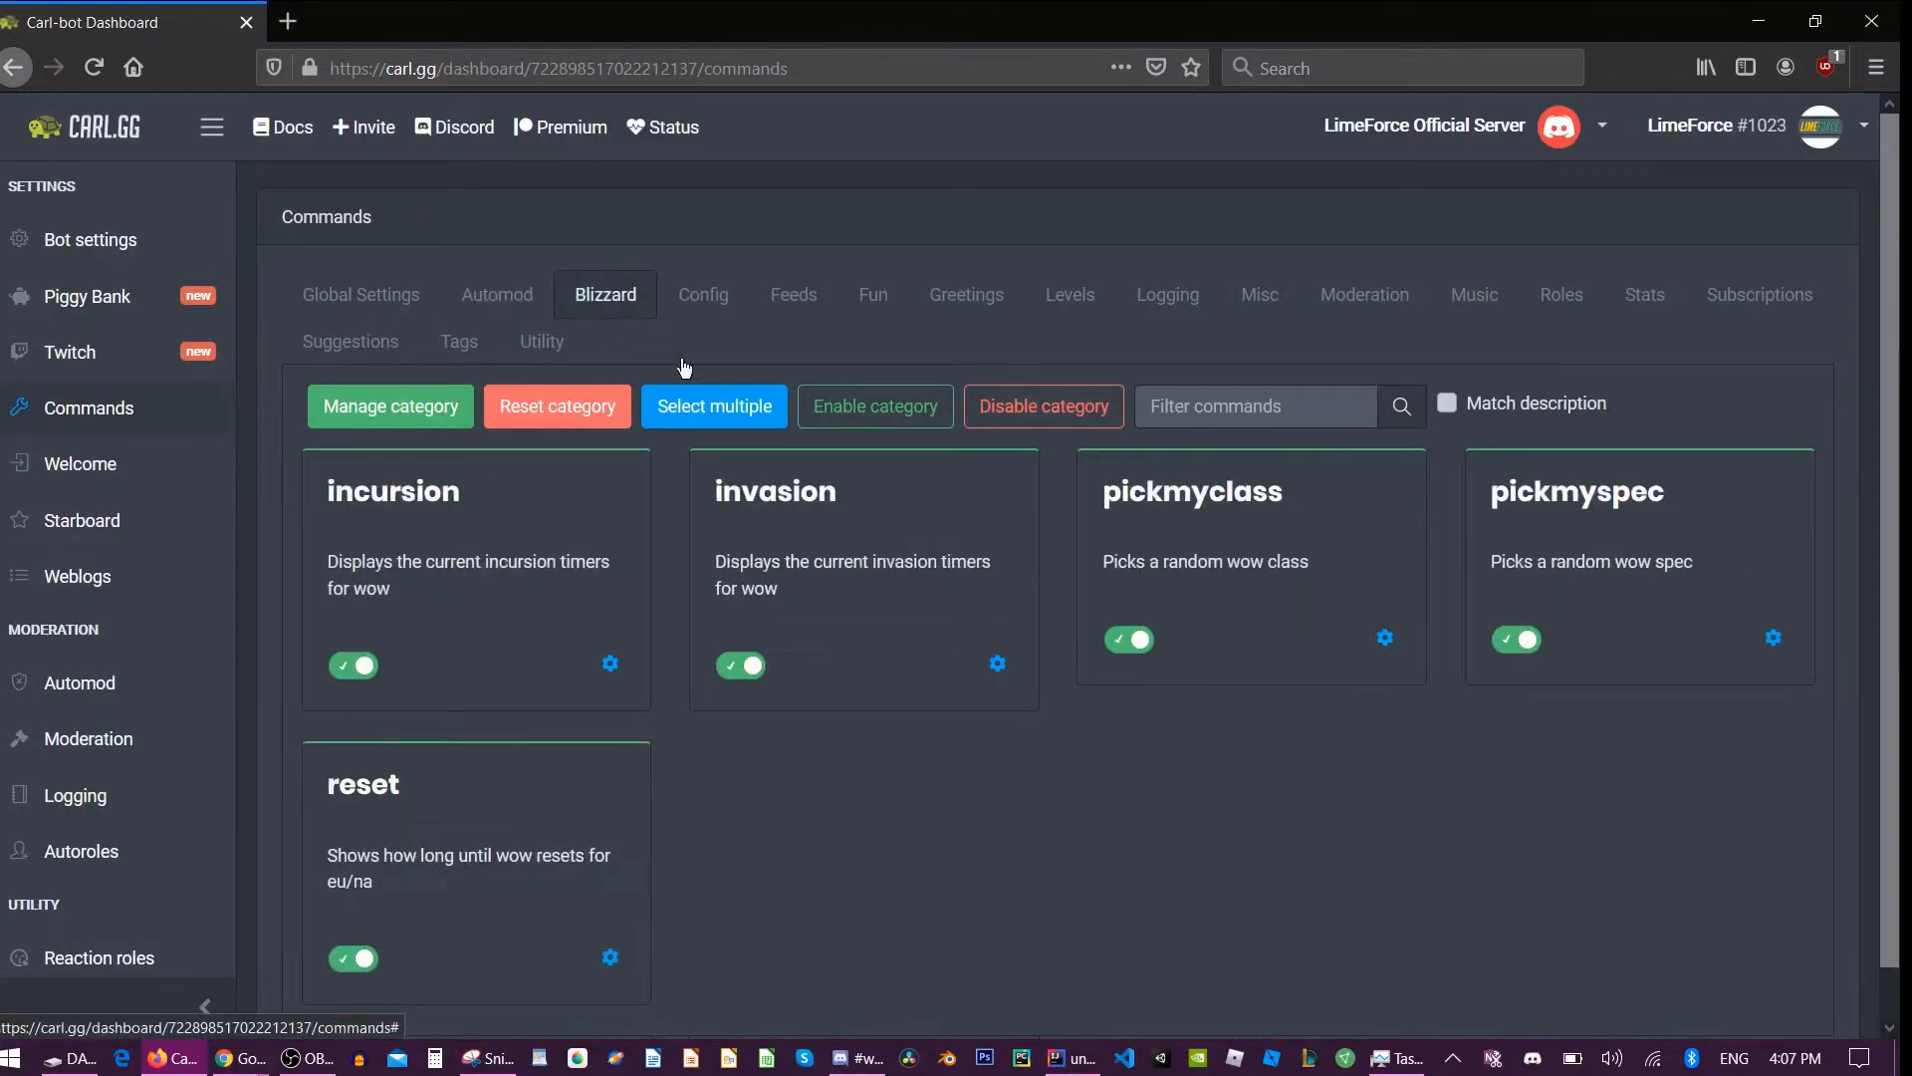
{"action": "scroll", "coordinate": [646, 315], "scroll_direction": "down", "scroll_amount": 1}
{"action": "left_click", "coordinate": [964, 245]}
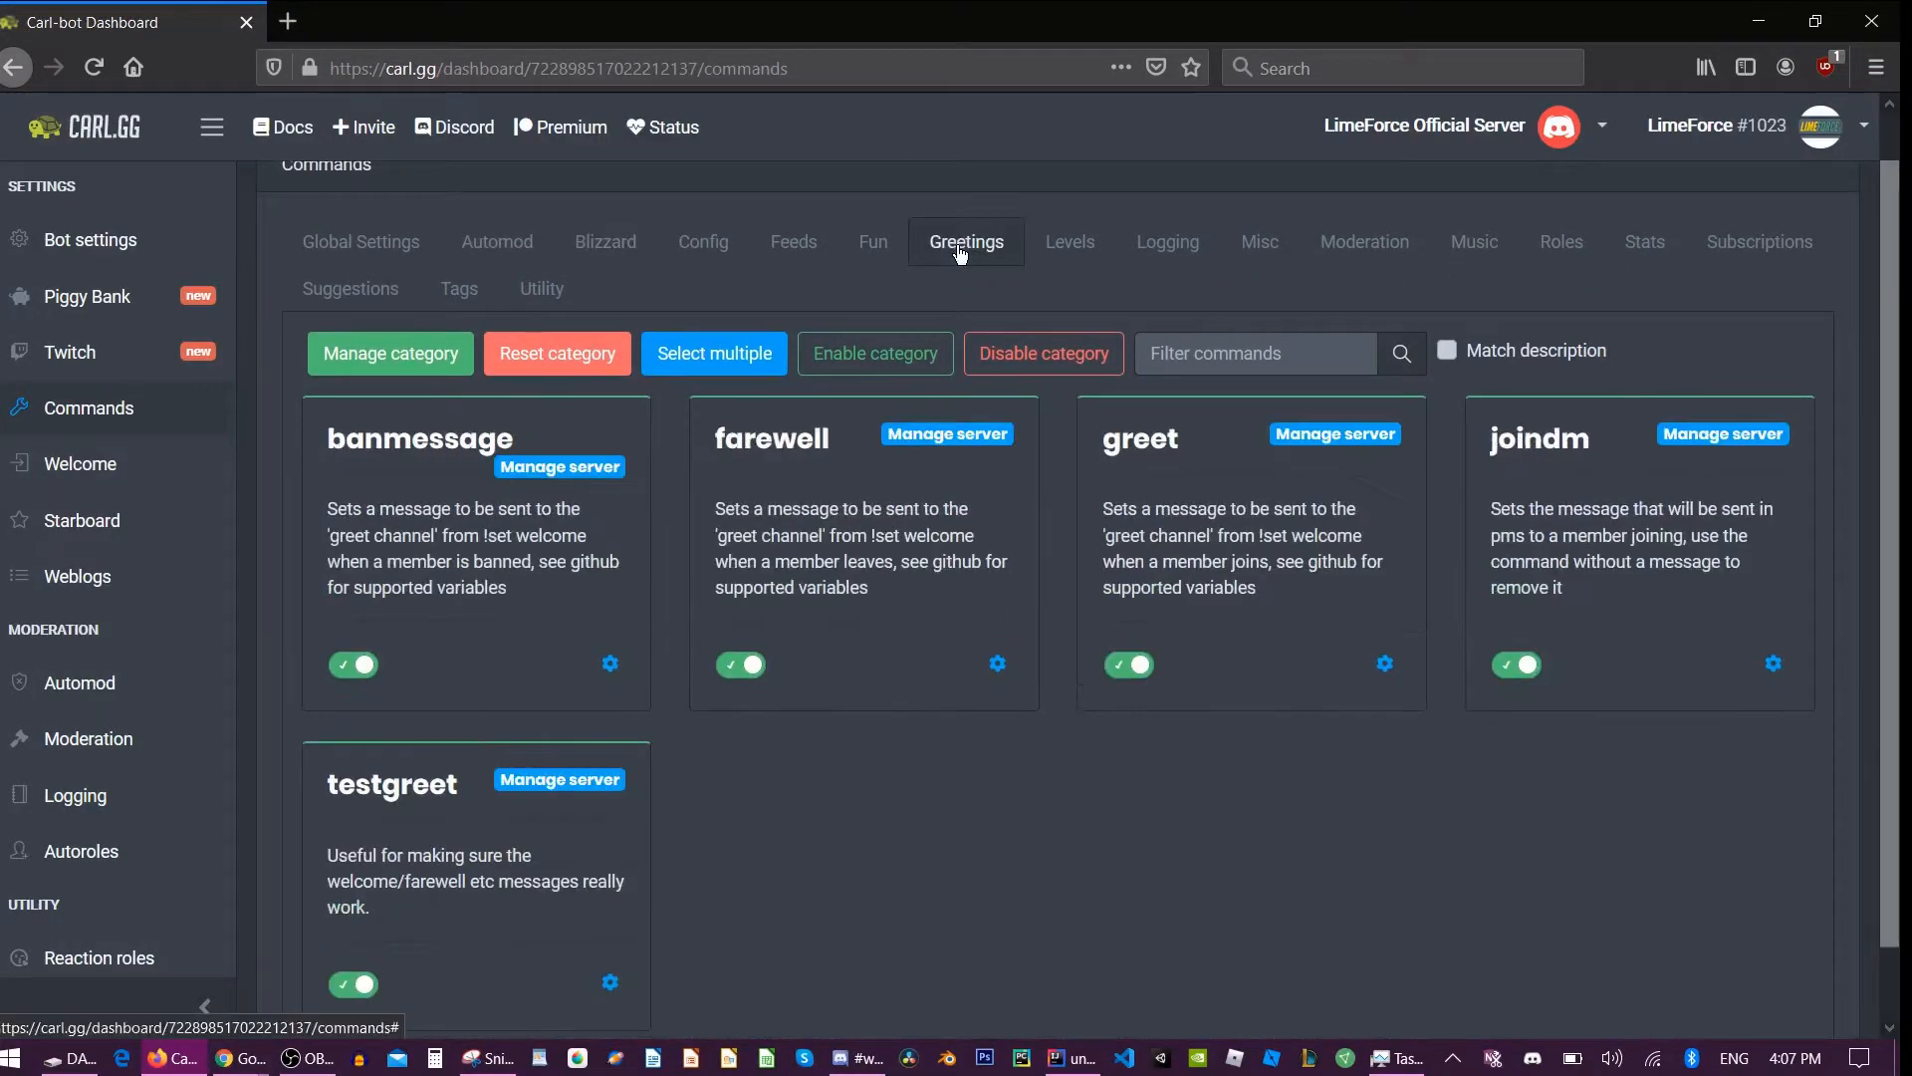
{"action": "scroll", "coordinate": [665, 311], "scroll_direction": "down", "scroll_amount": 1}
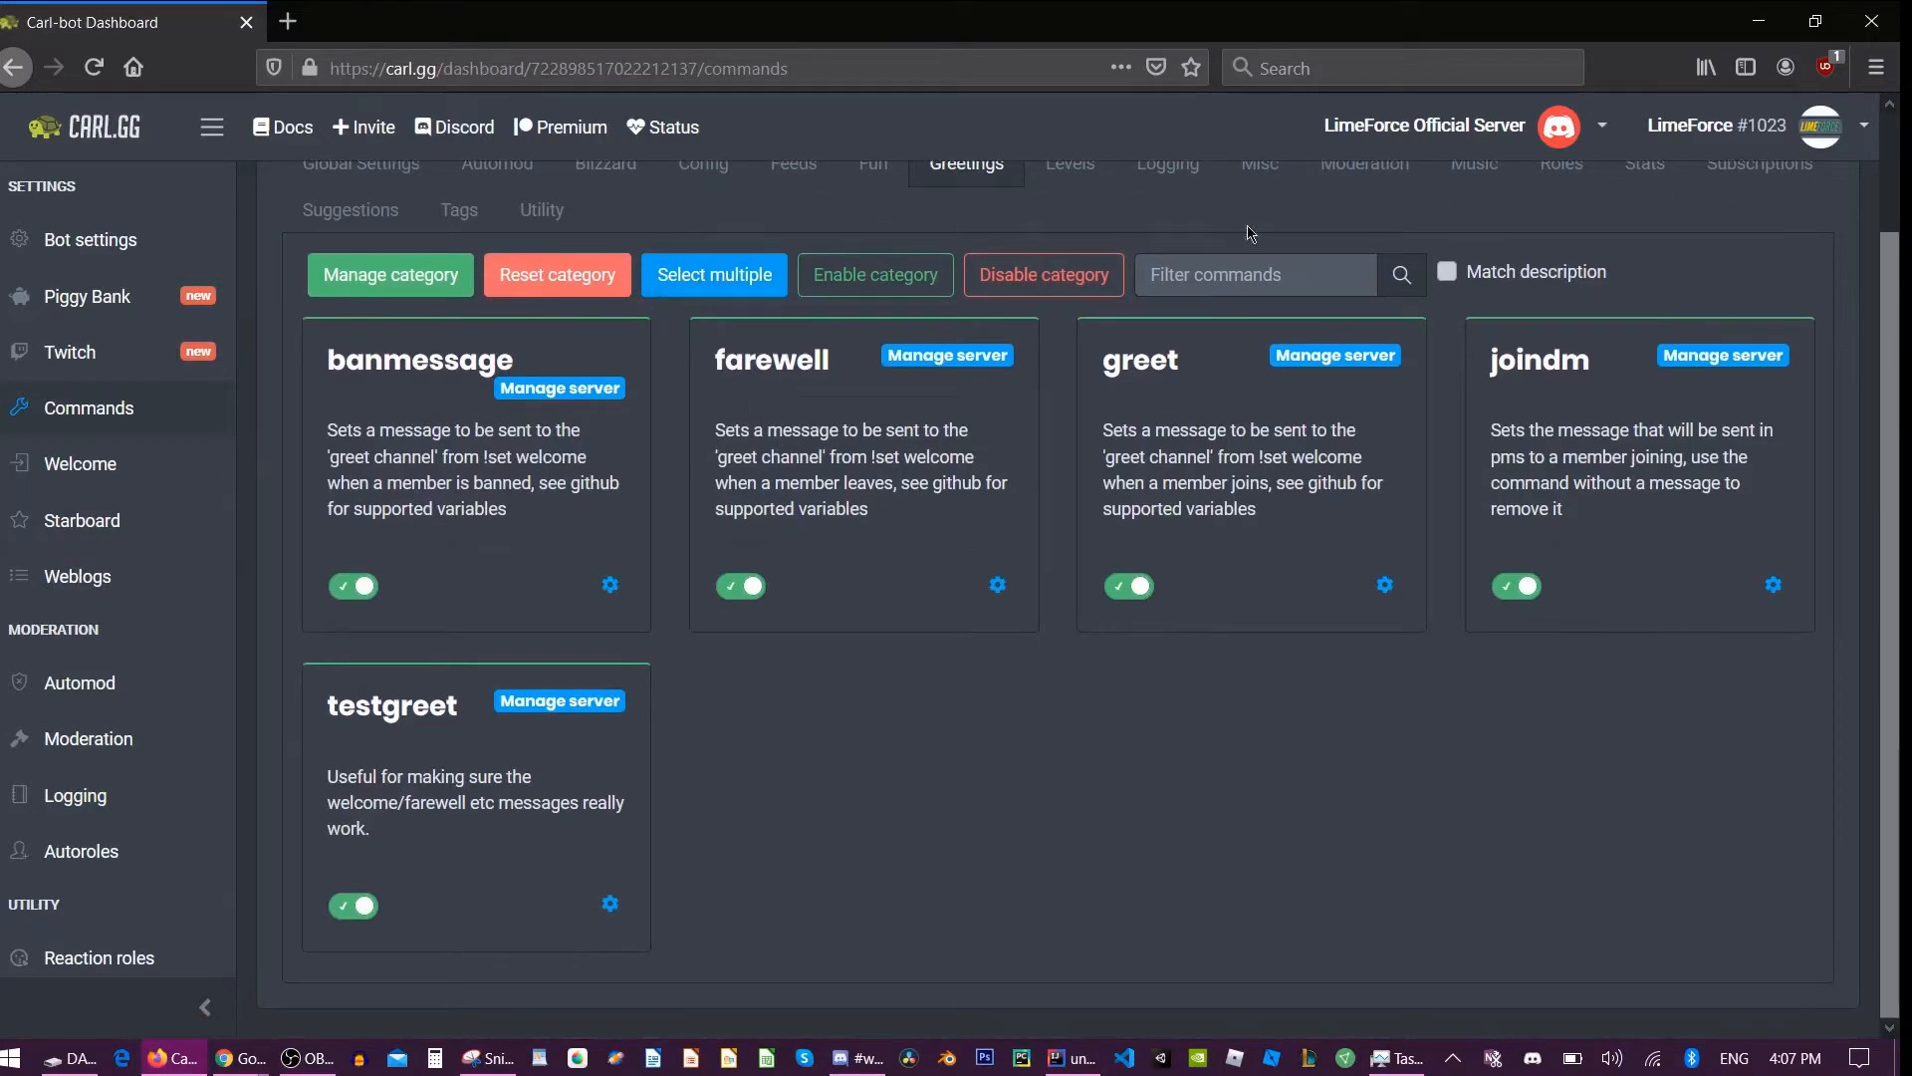
{"action": "scroll", "coordinate": [1260, 220], "scroll_direction": "up", "scroll_amount": 2}
- Disable the embed command in the Misc category, and look over the Moderation and Suggestions commands
{"action": "left_click", "coordinate": [1260, 295]}
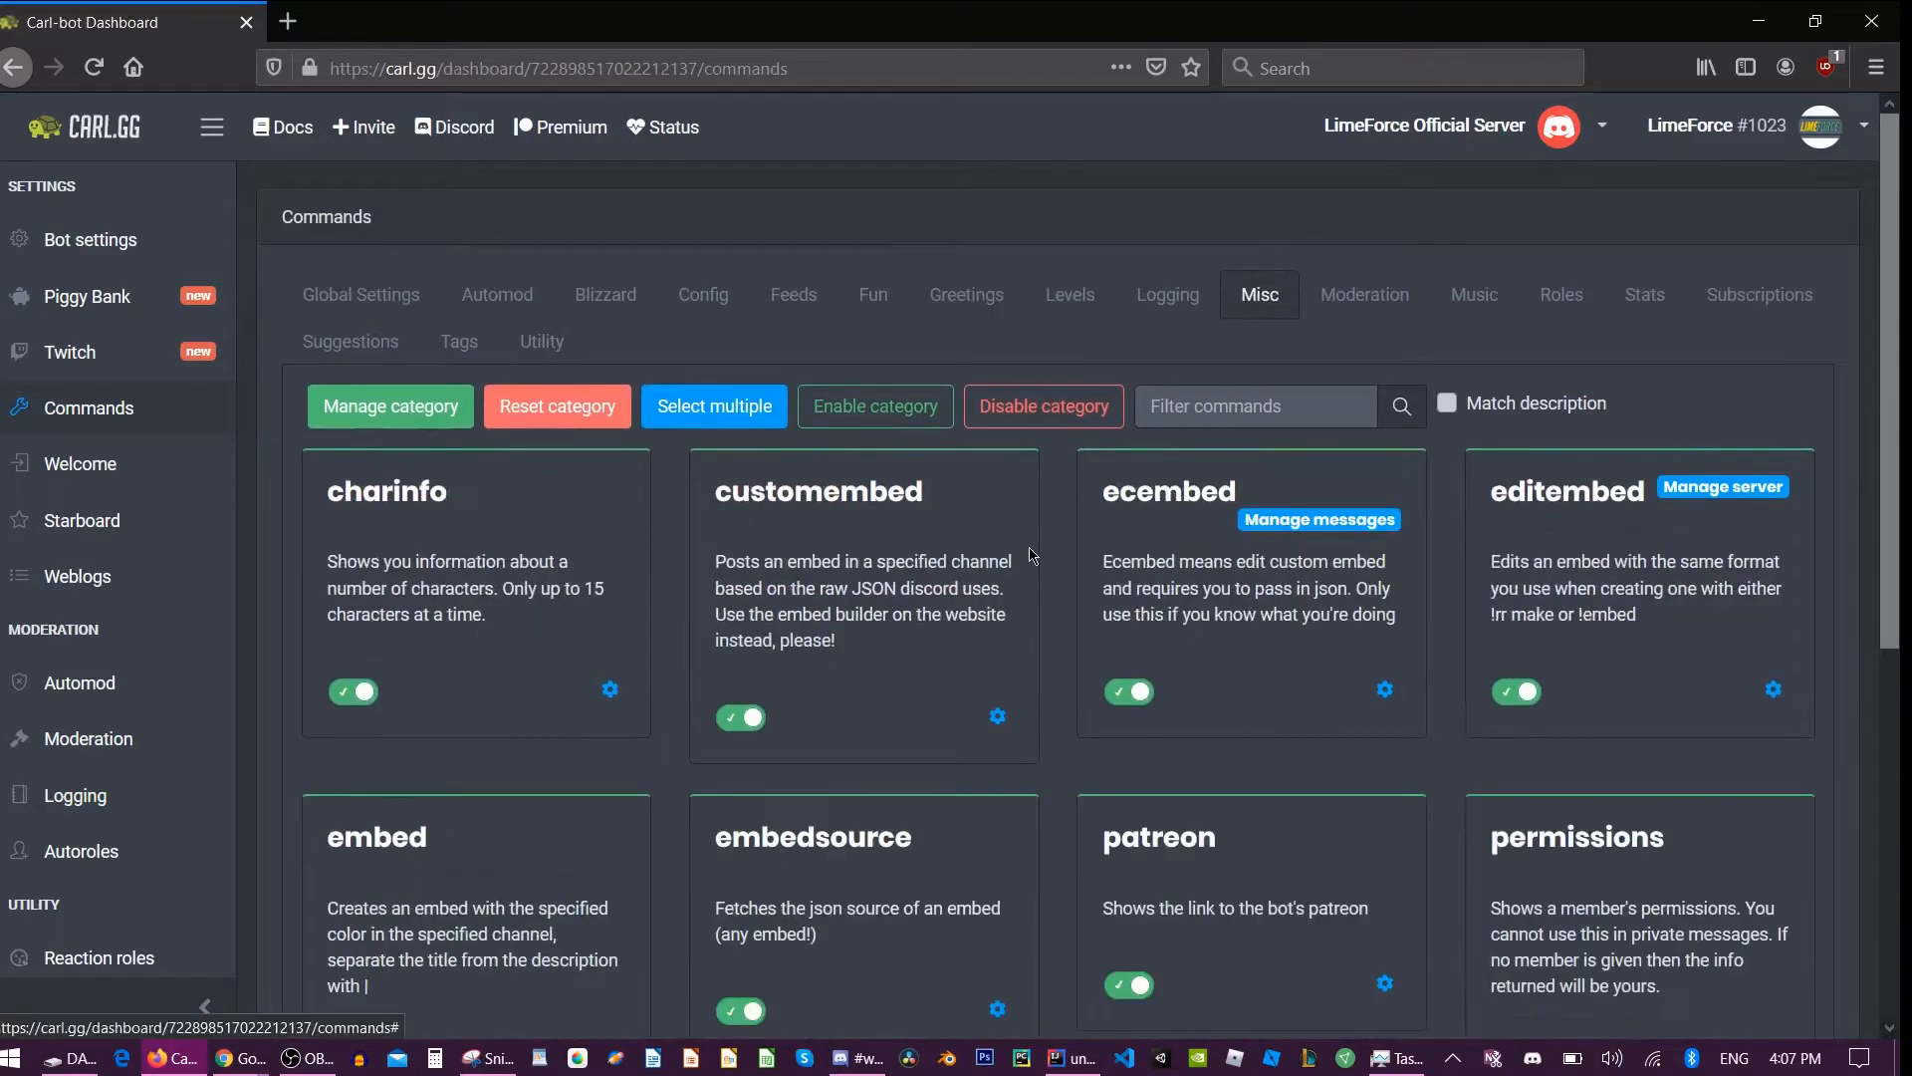
{"action": "scroll", "coordinate": [1054, 478], "scroll_direction": "down", "scroll_amount": 4}
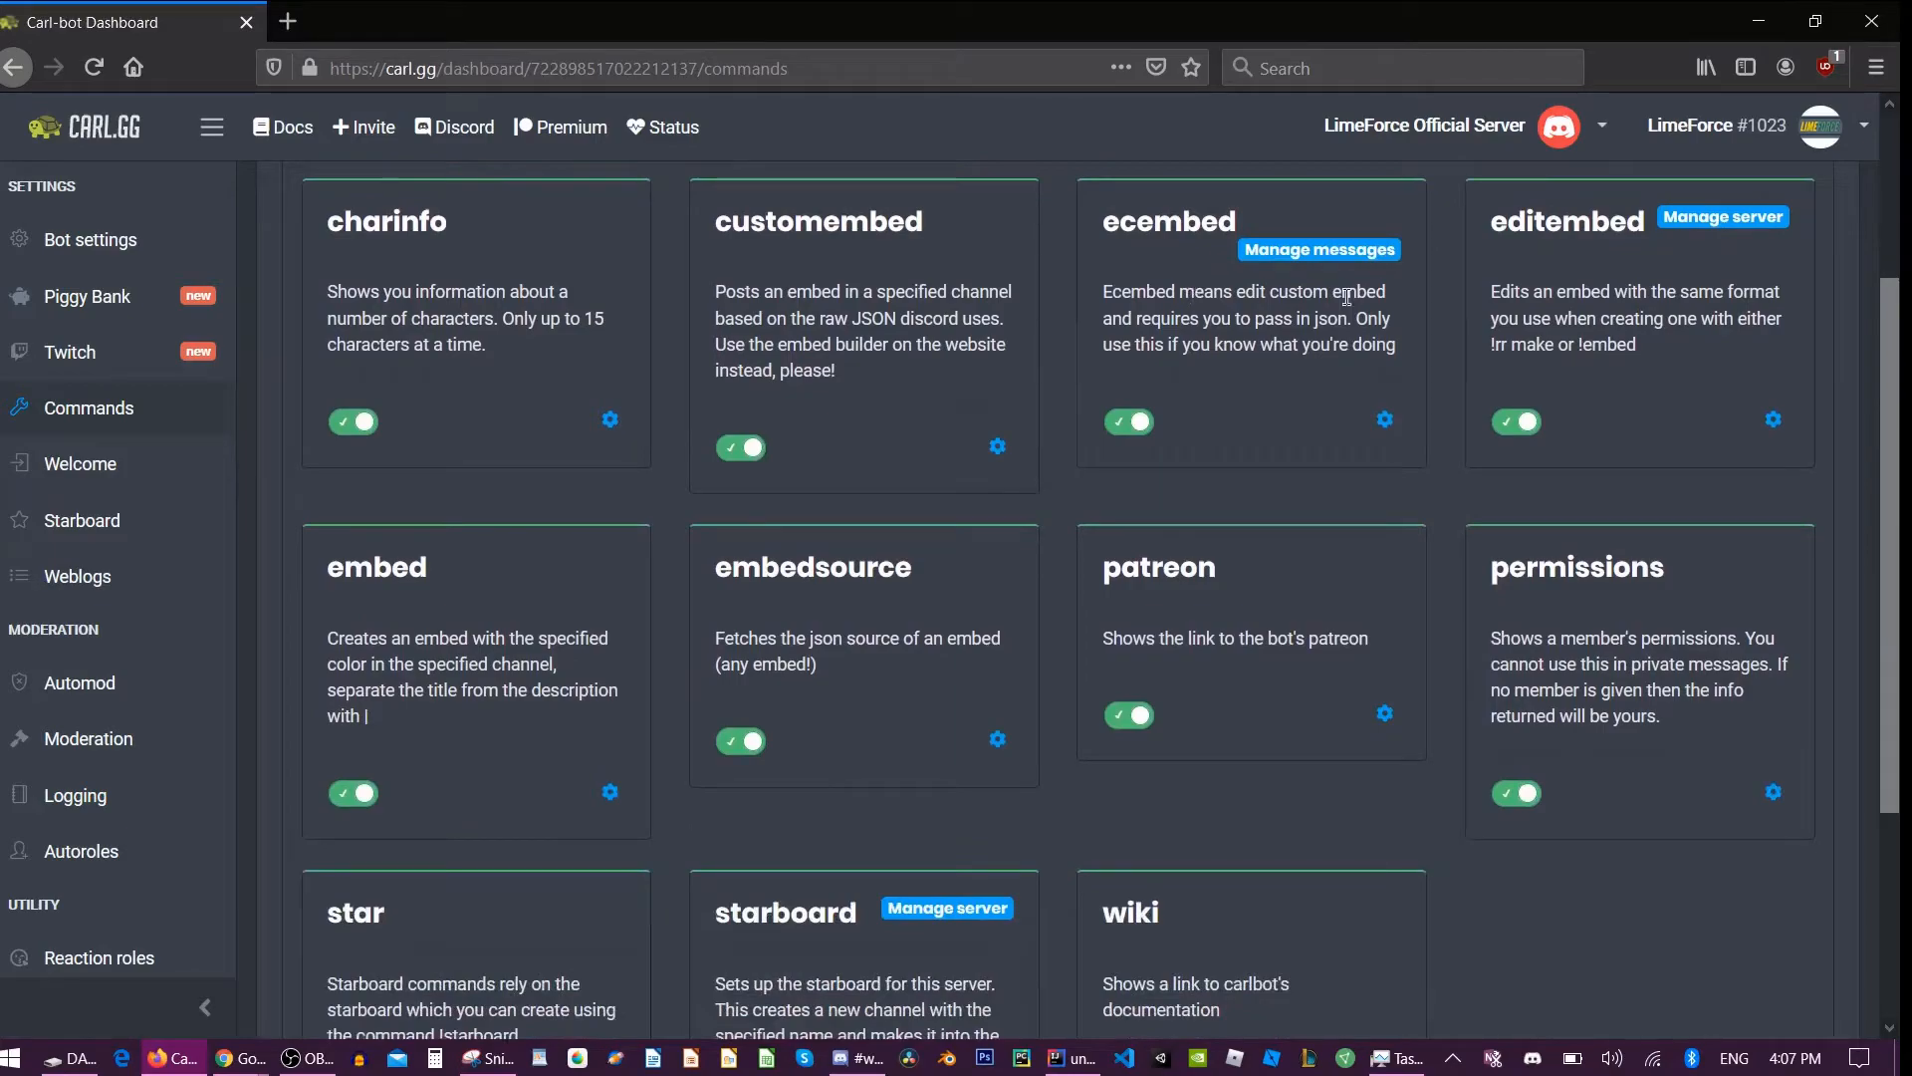
{"action": "left_click", "coordinate": [353, 793]}
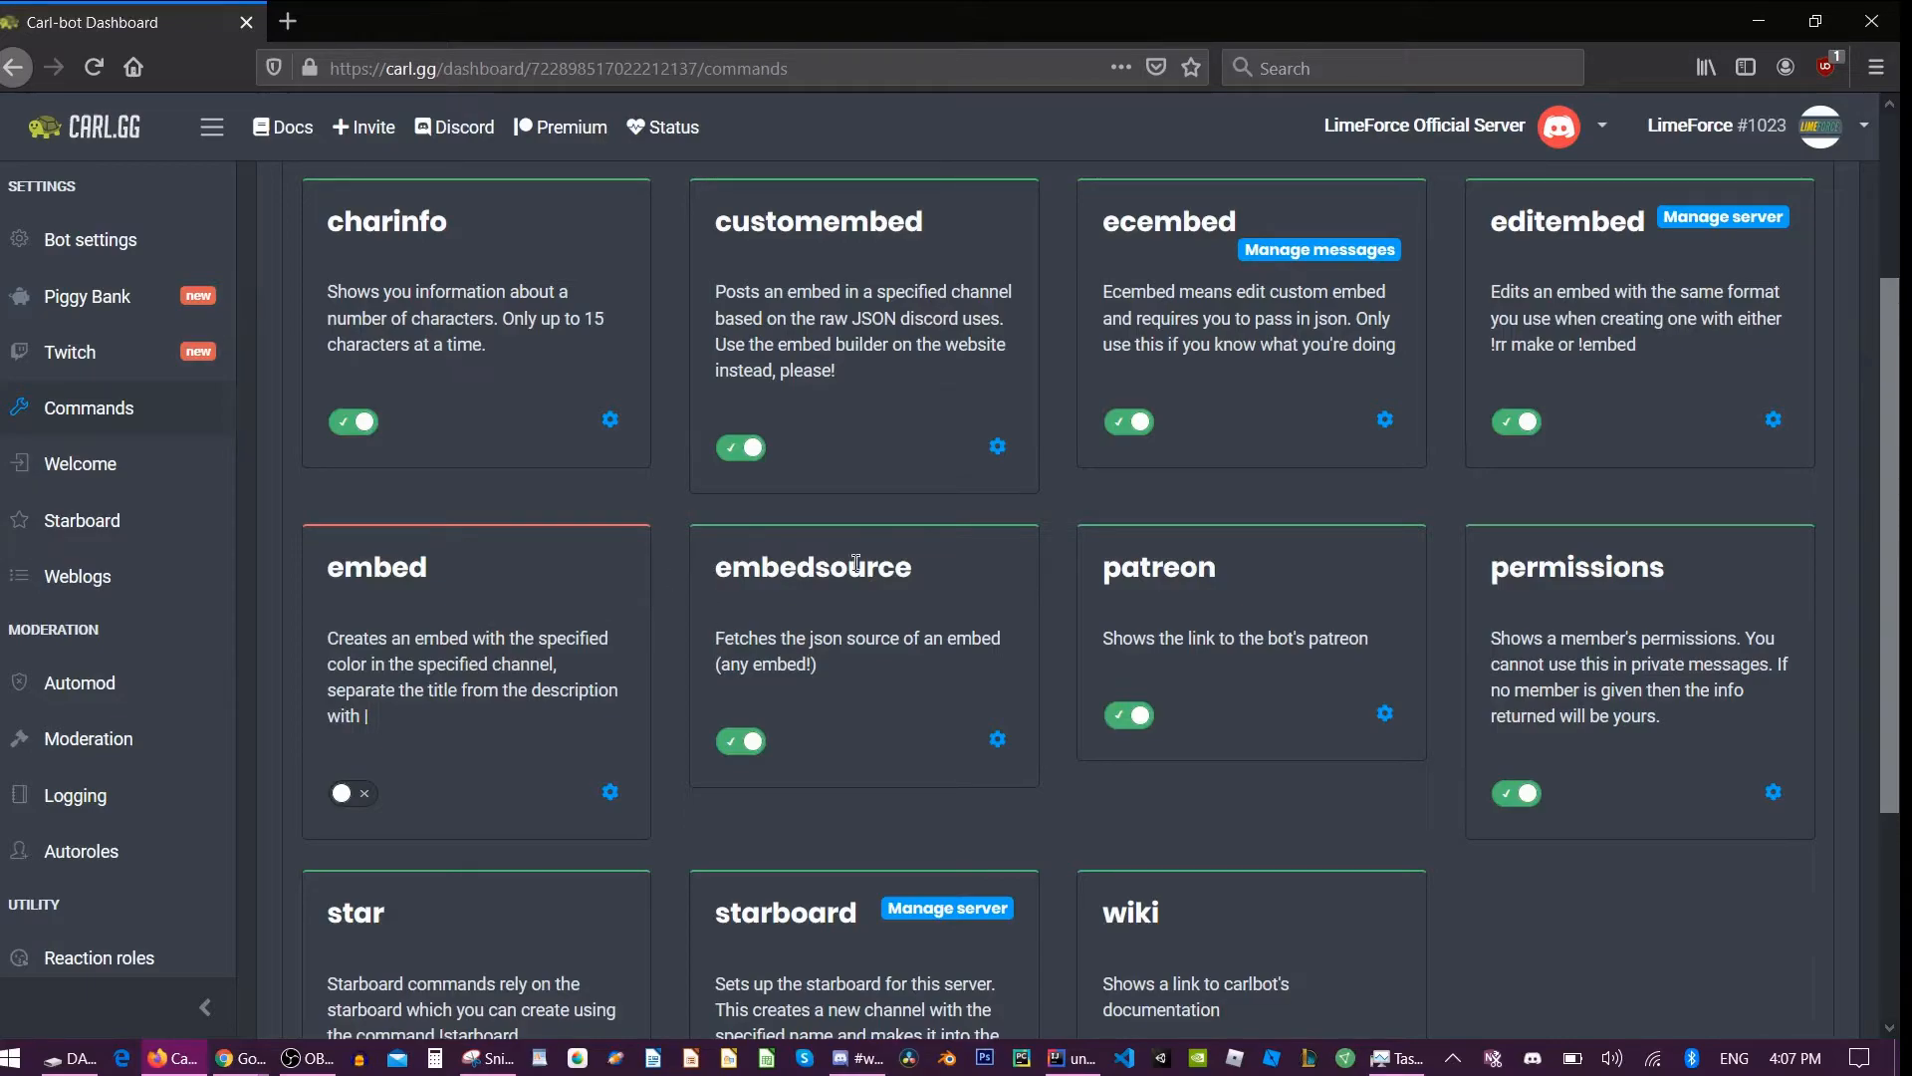
{"action": "scroll", "coordinate": [943, 403], "scroll_direction": "up", "scroll_amount": 3}
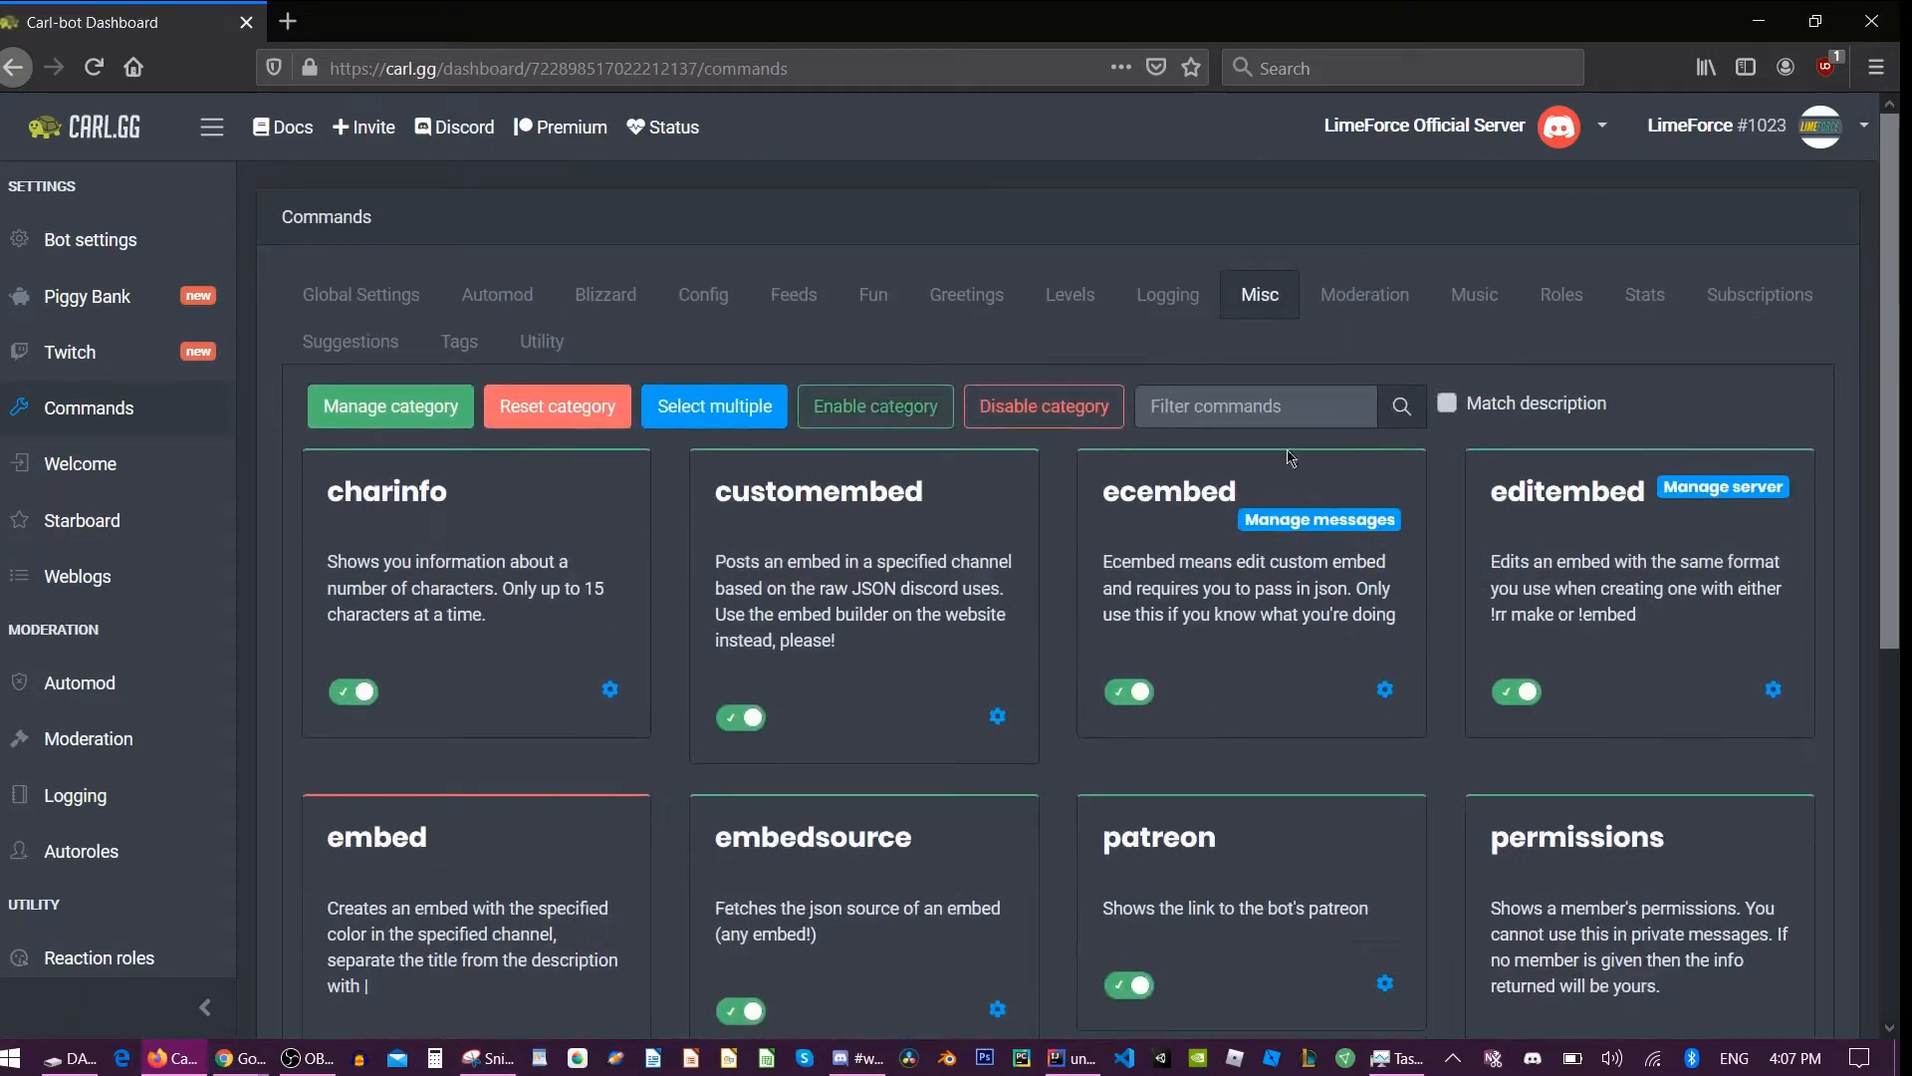
{"action": "left_click", "coordinate": [1363, 294]}
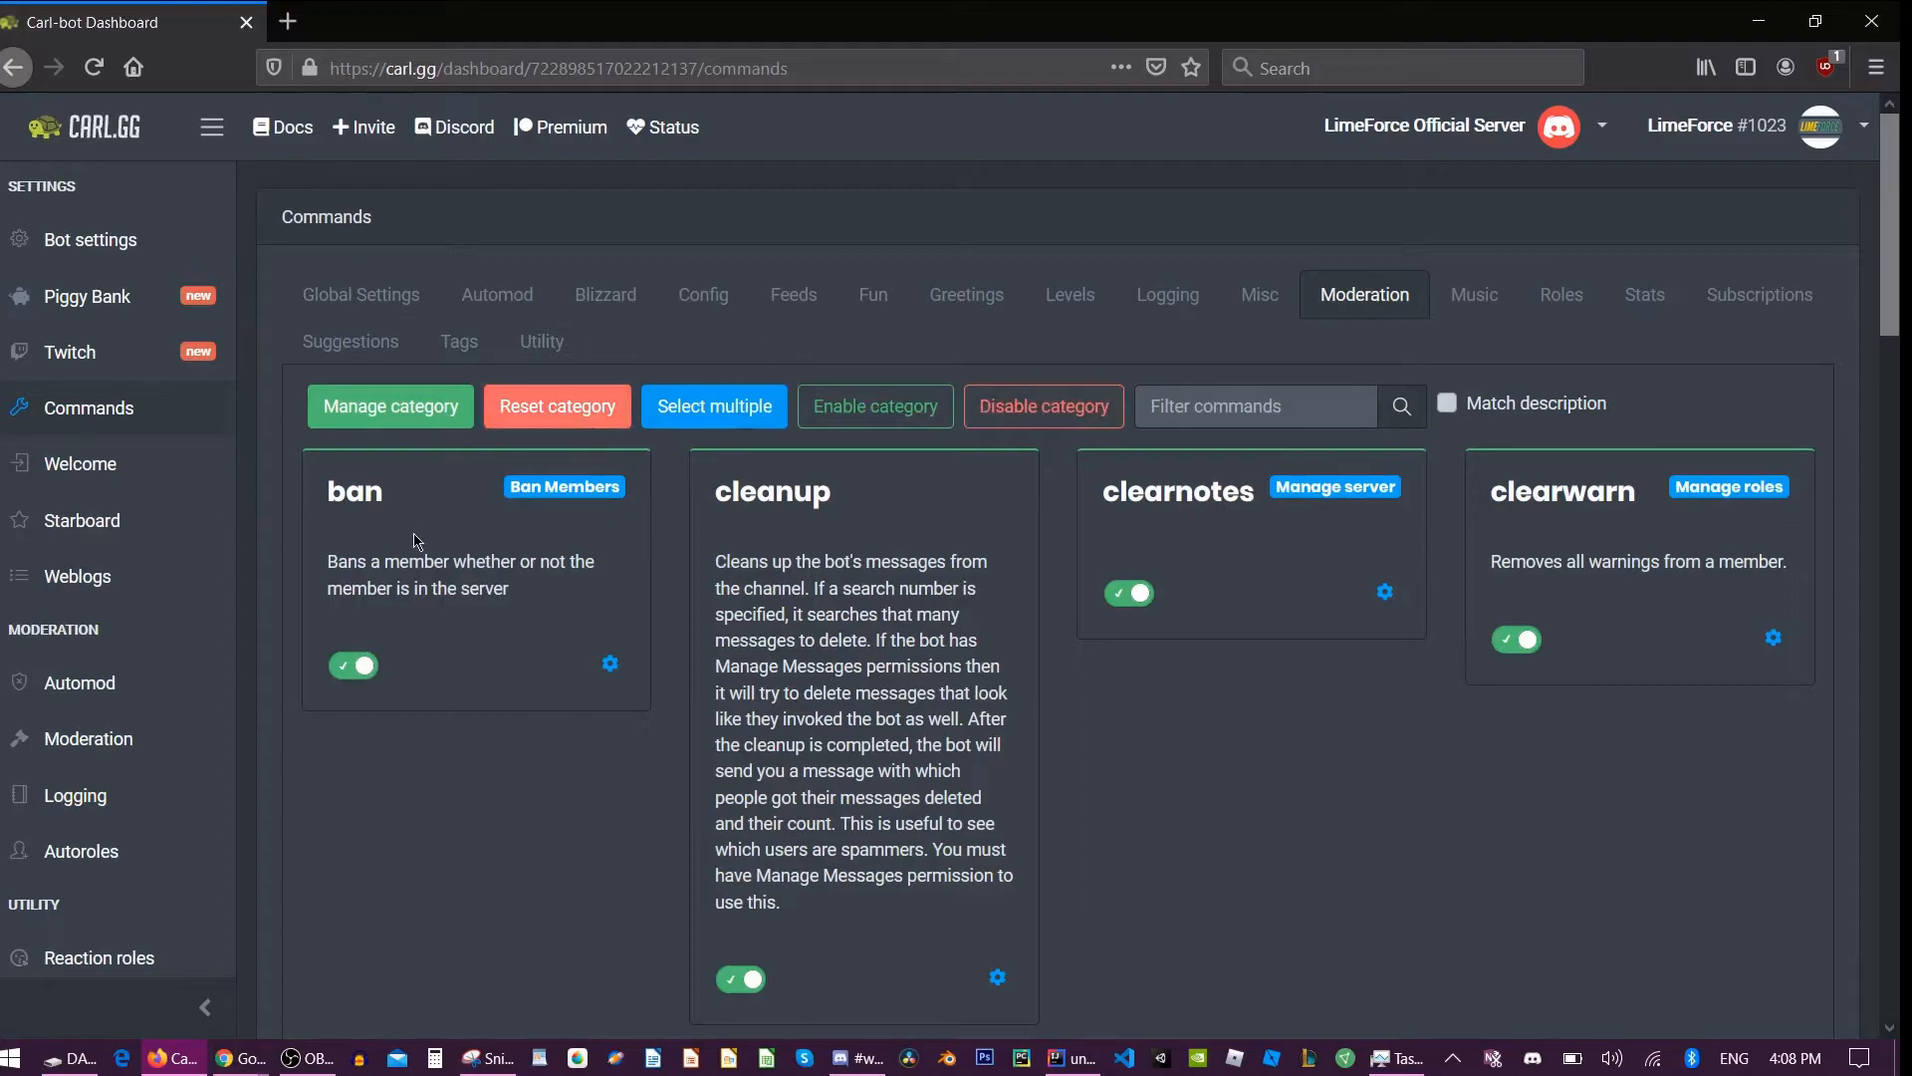
{"action": "left_click", "coordinate": [343, 350]}
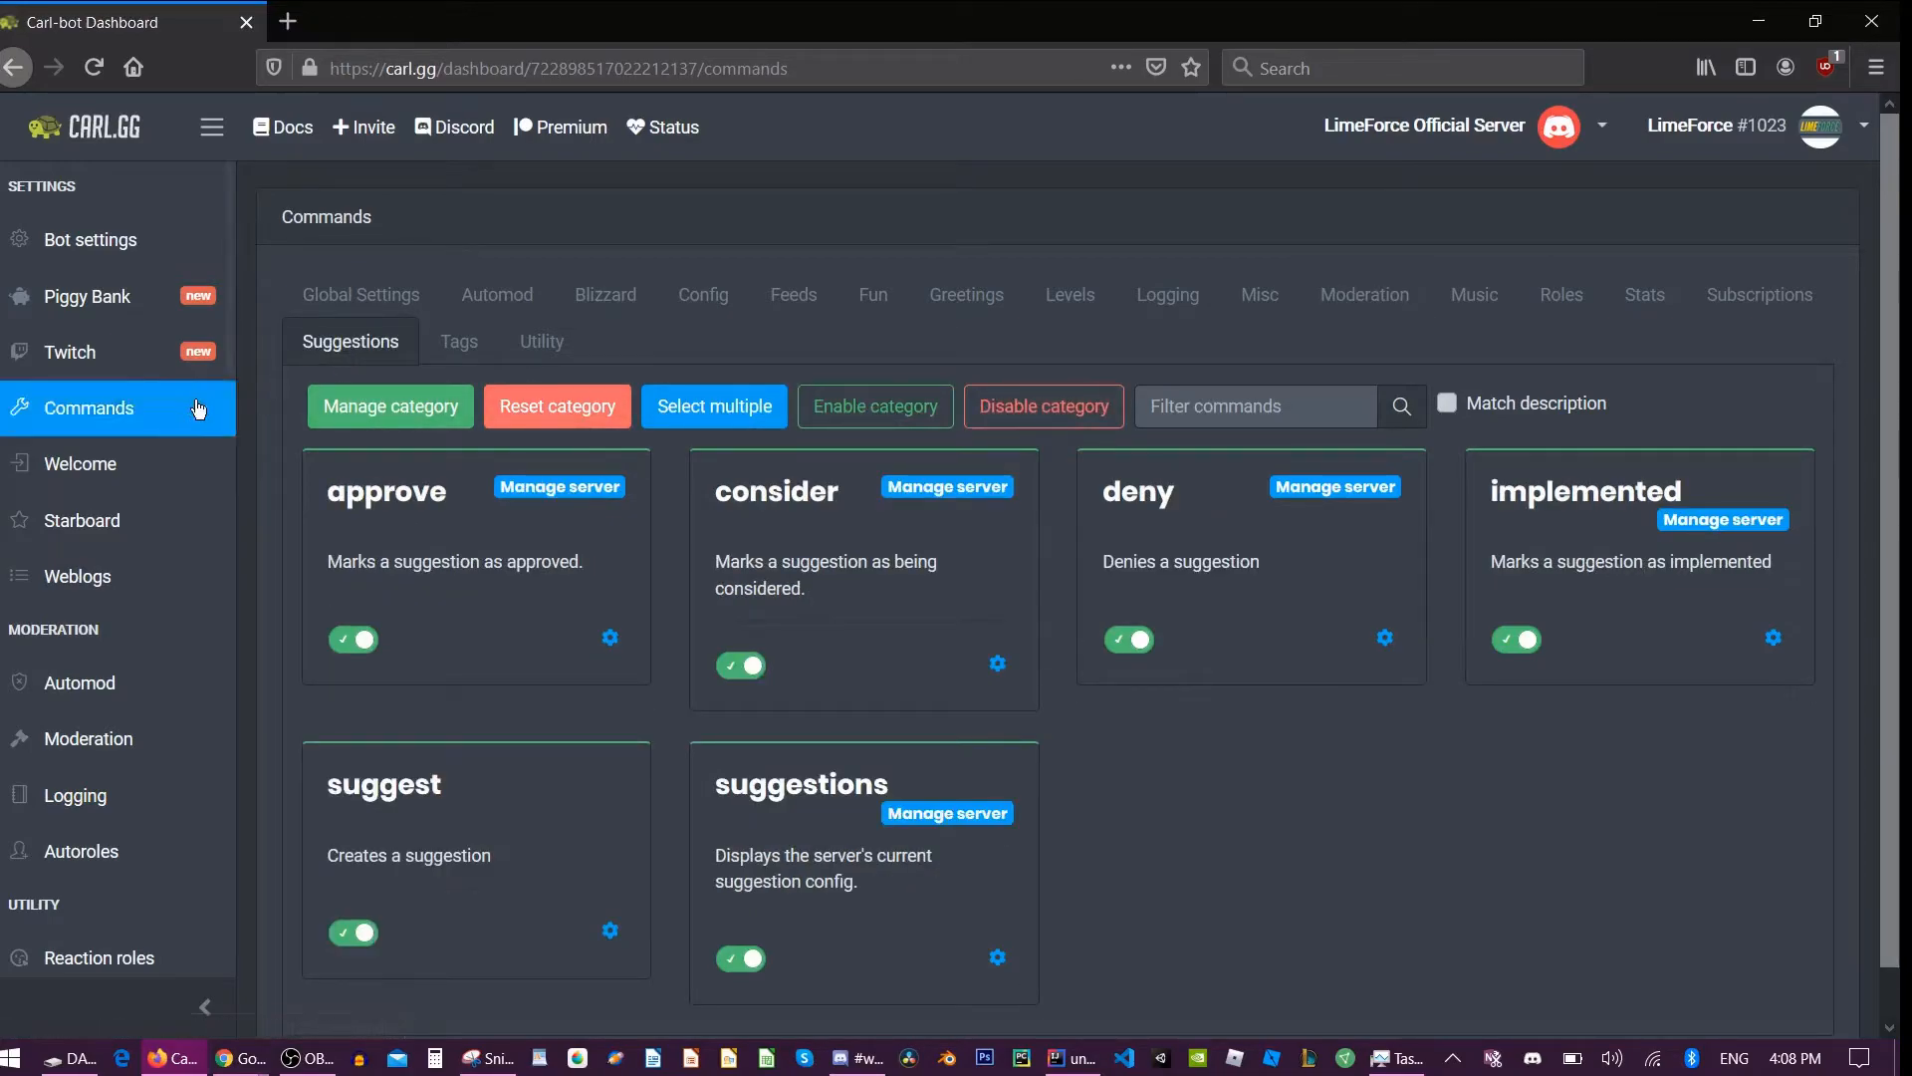
- Set the bot's Welcome Channel to welcome and save the setting
{"action": "left_click", "coordinate": [176, 462]}
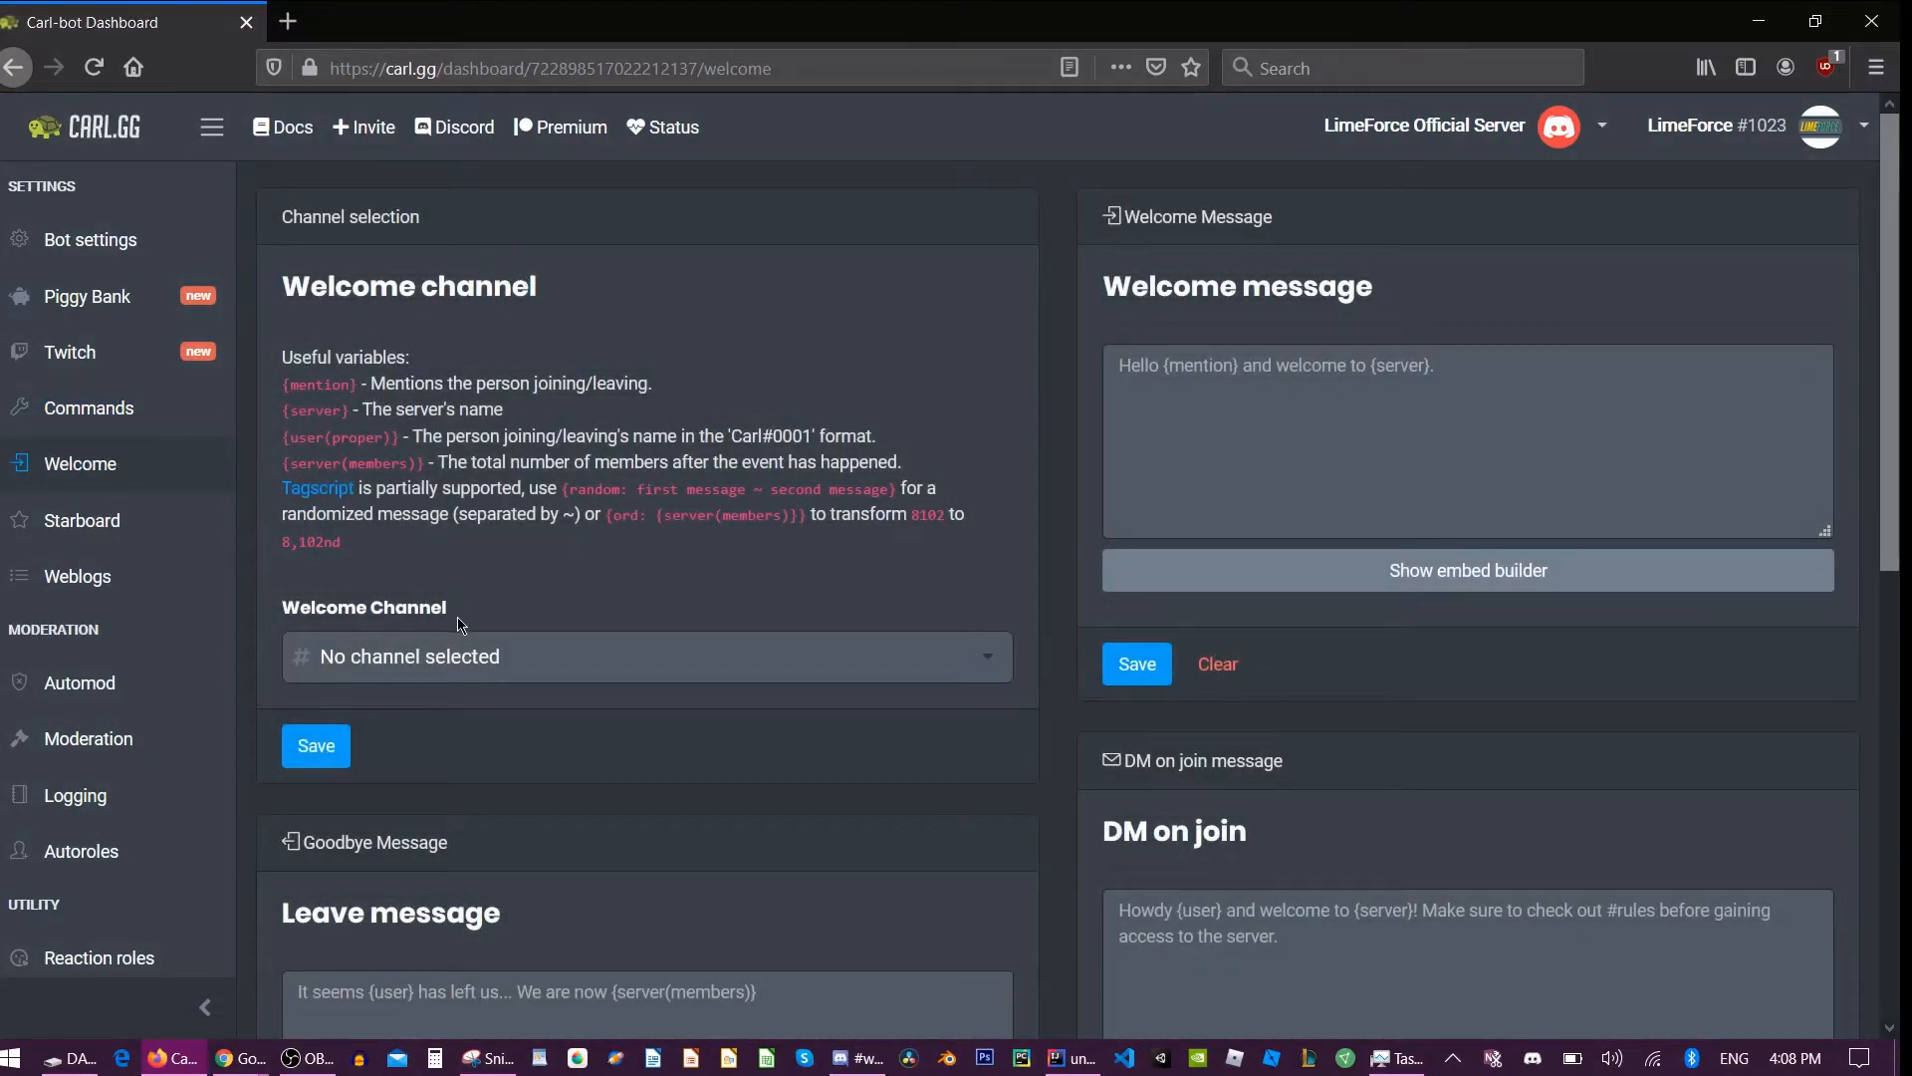
{"action": "left_click", "coordinate": [449, 654]}
{"action": "left_click", "coordinate": [430, 777]}
{"action": "left_click", "coordinate": [342, 759]}
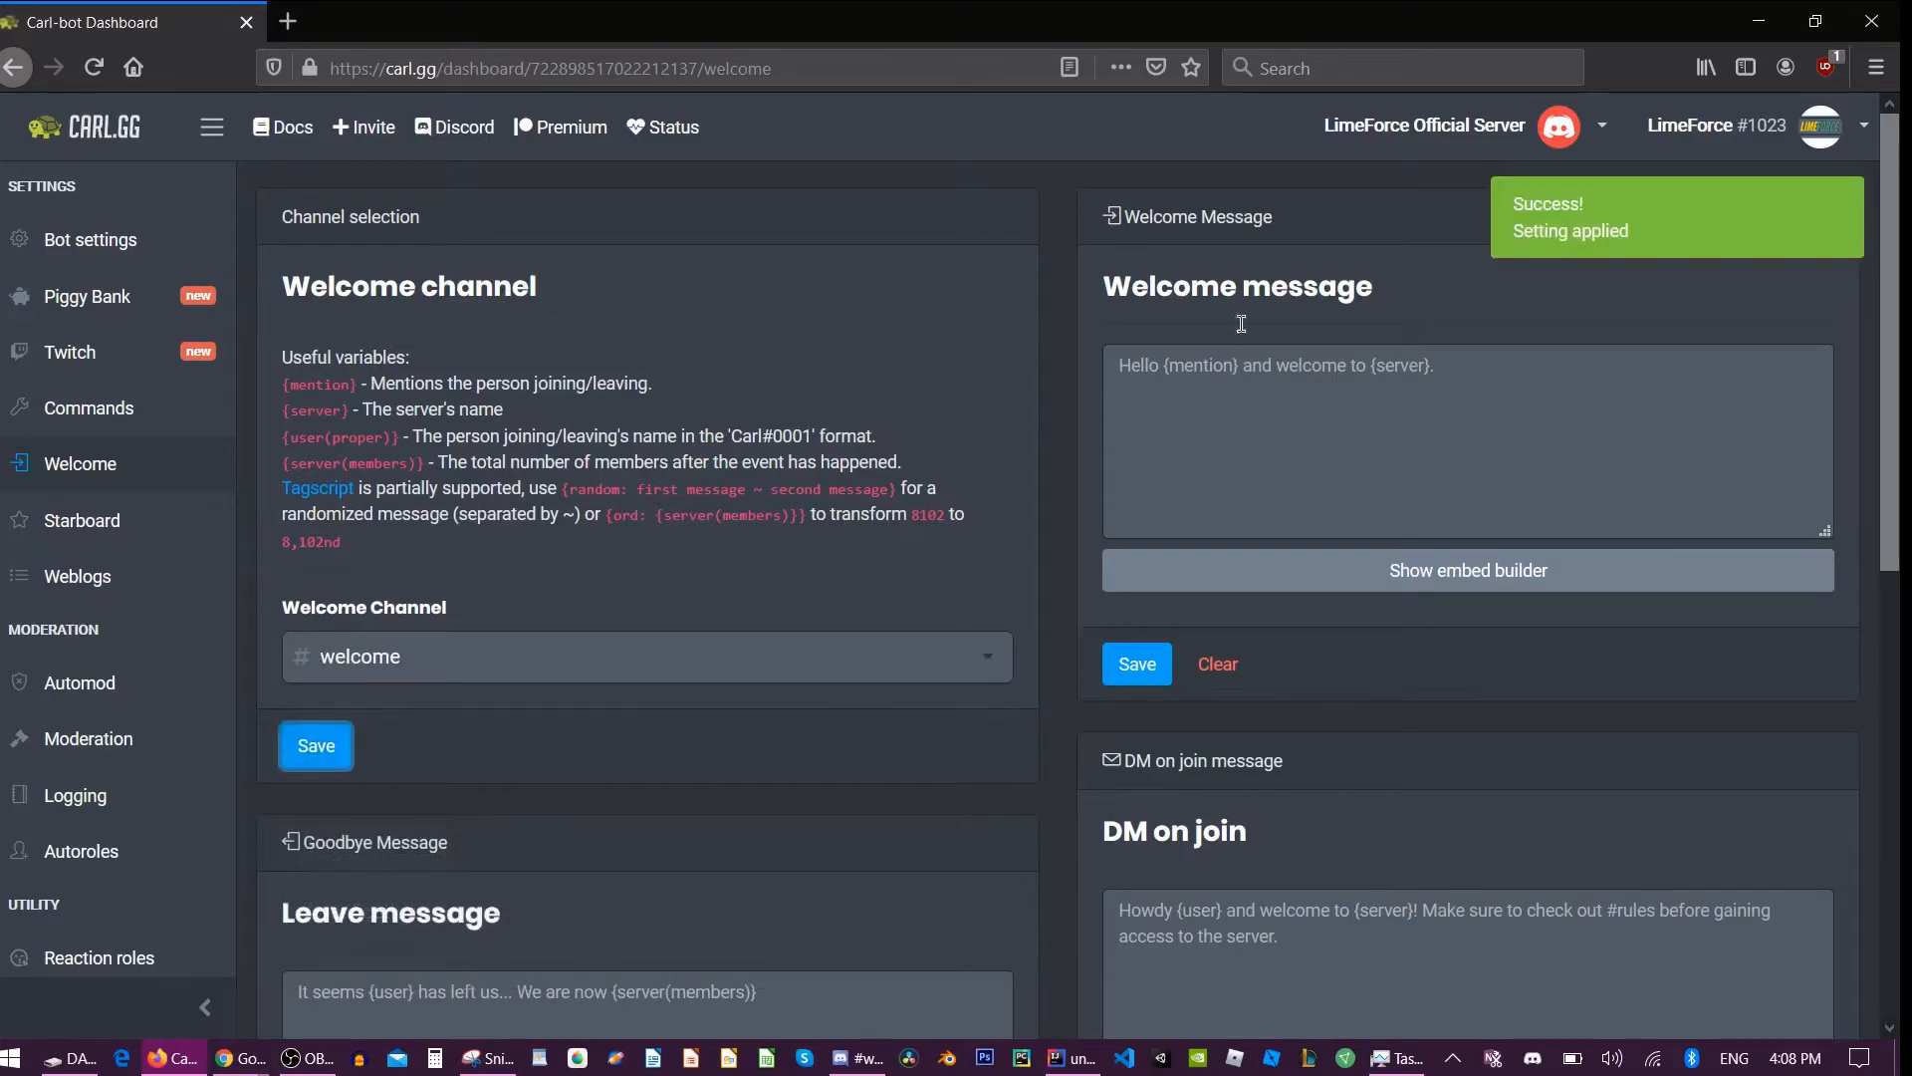
- Begin the welcome message with "Hello," followed by the {ord: {server(members)}} variable copied from the useful variables
{"action": "left_click", "coordinate": [1202, 480]}
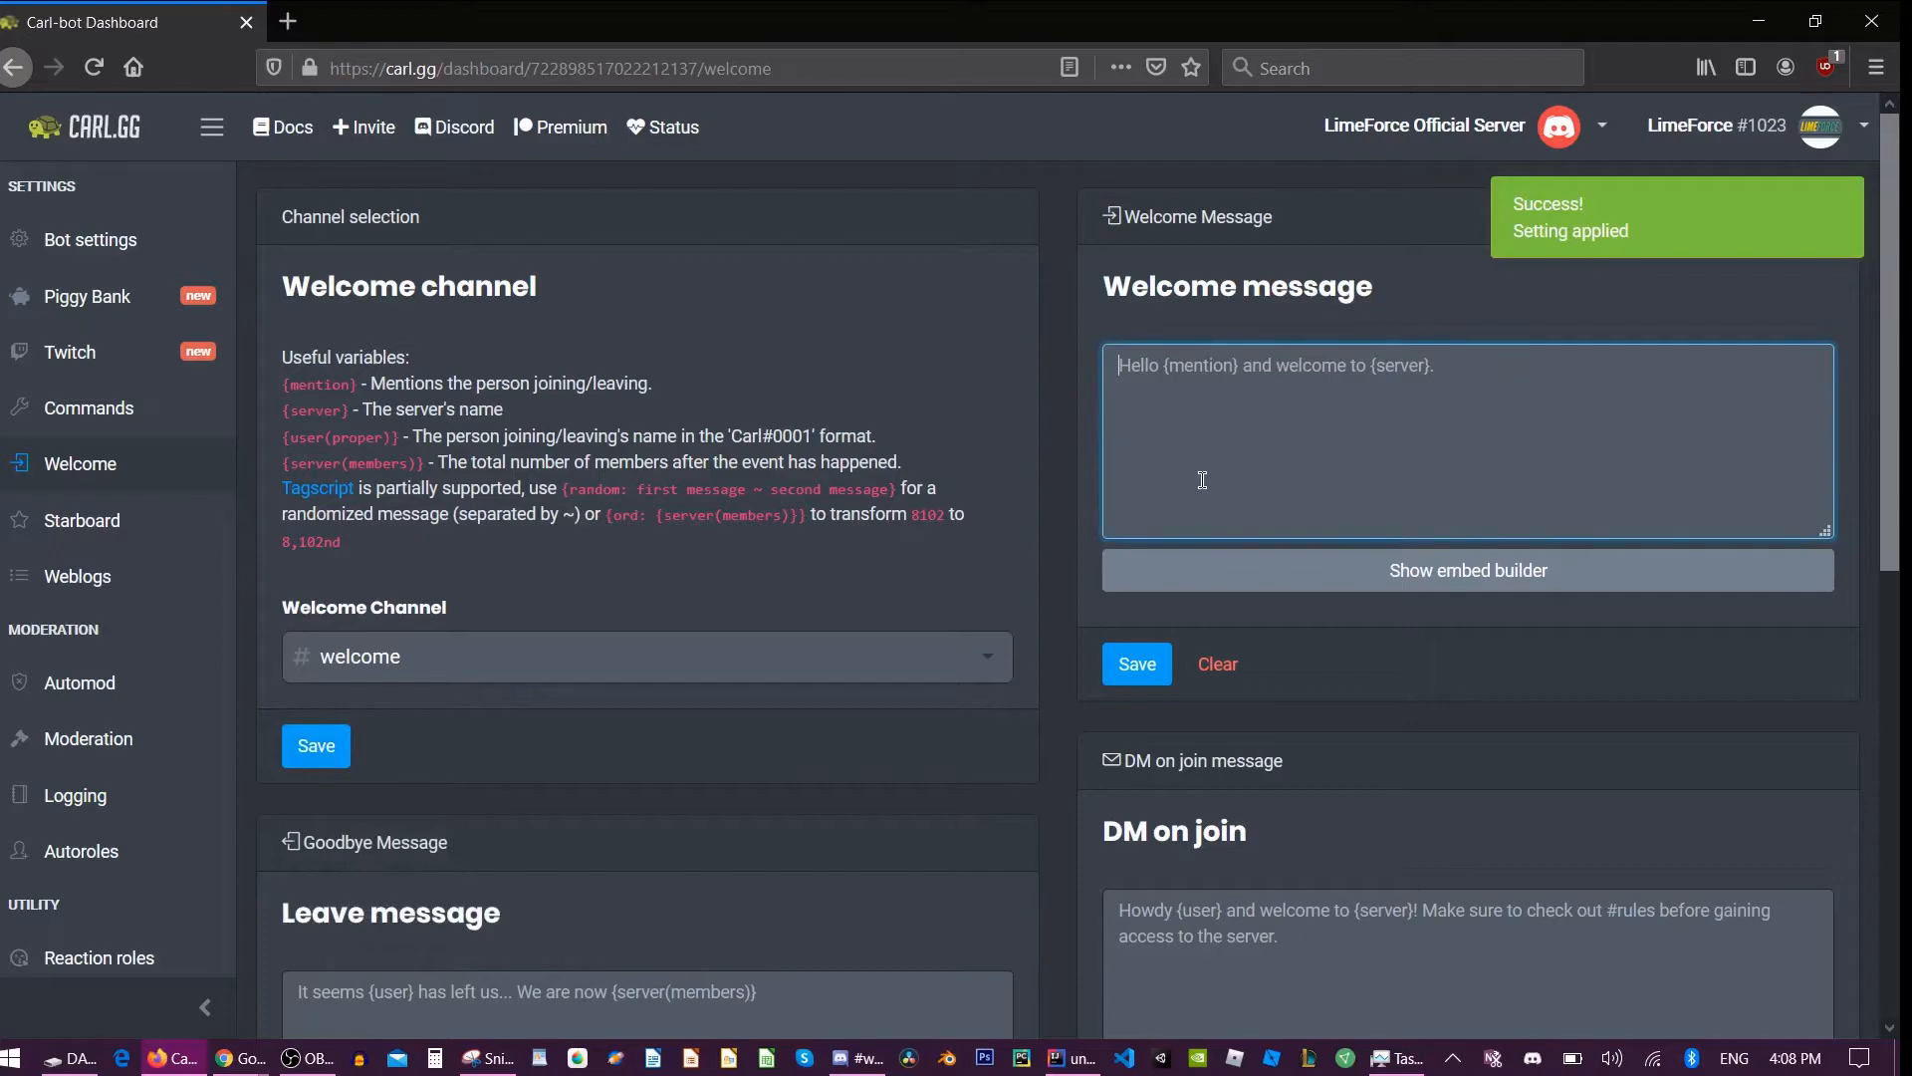
{"action": "type", "text": "Hello,"}
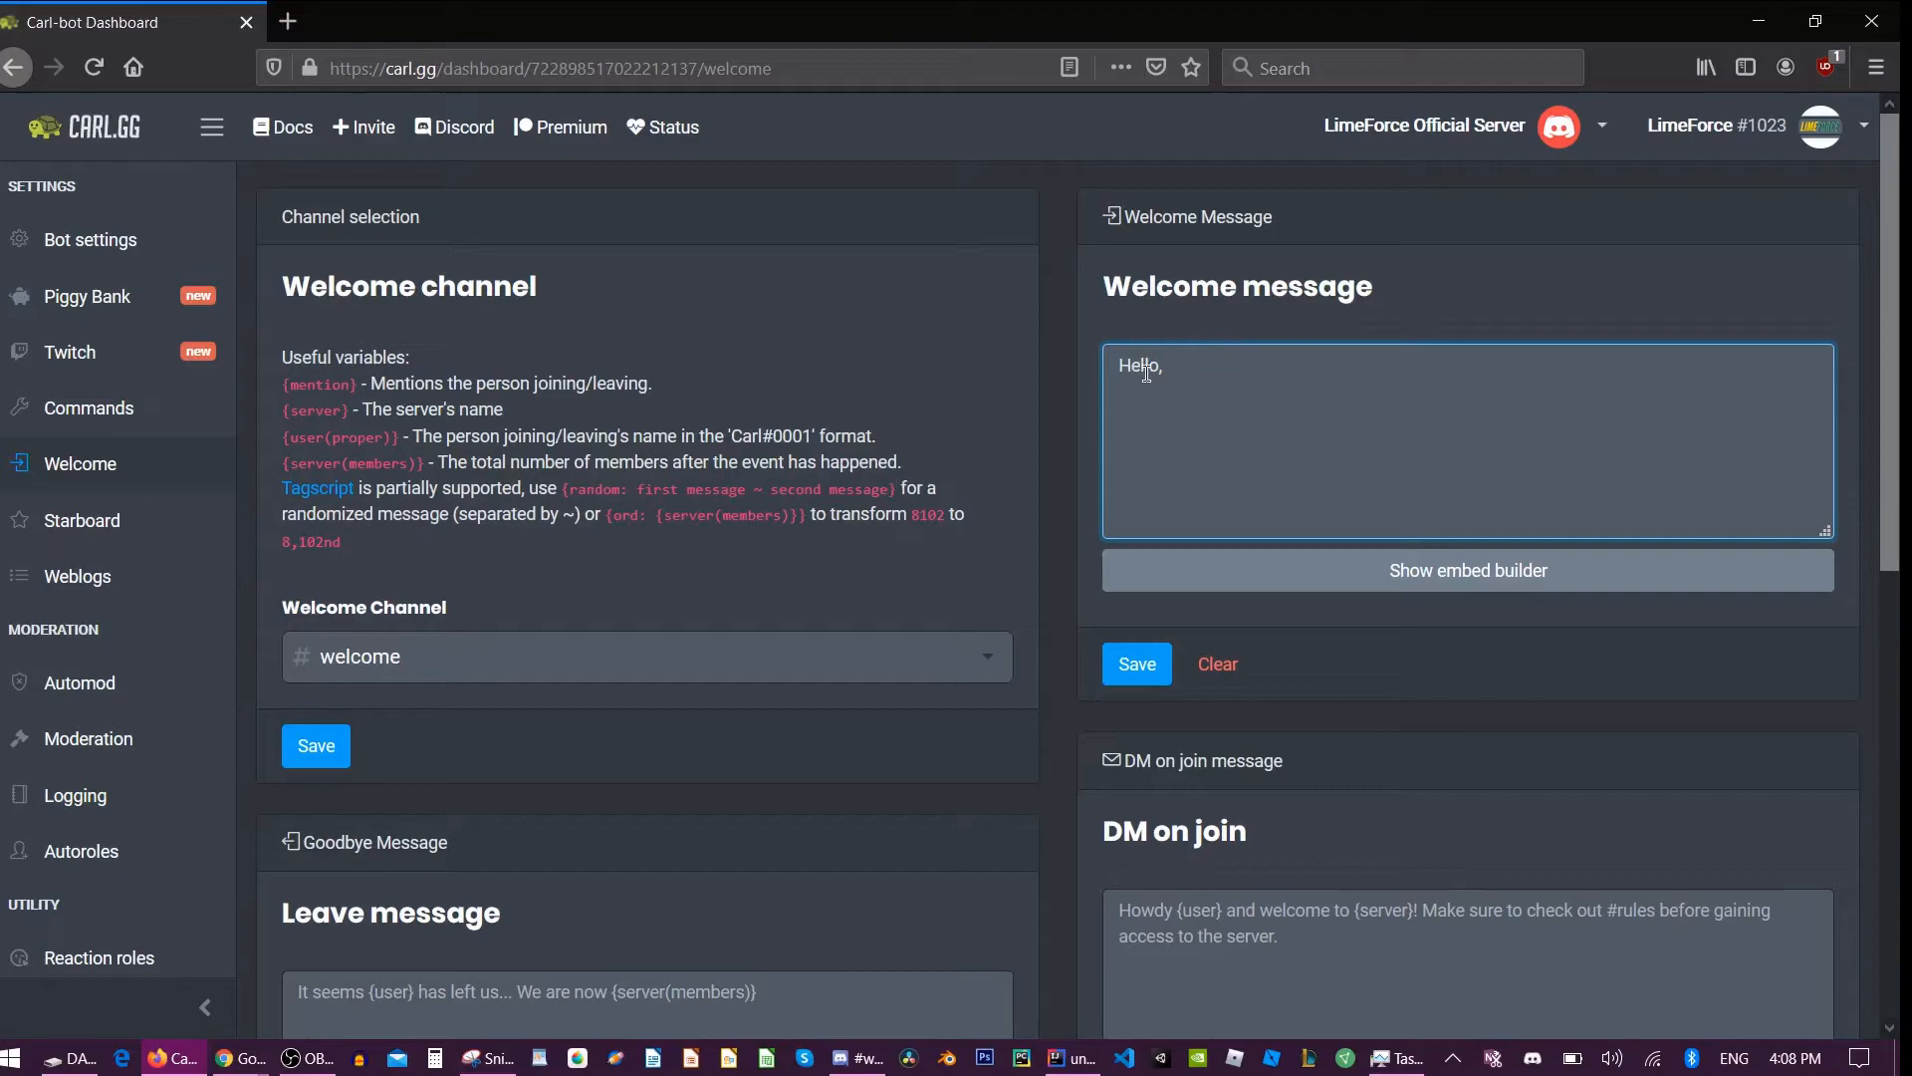
{"action": "type", "text": "("}
{"action": "type", "text": "u"}
{"action": "key", "text": "BackSpace"}
{"action": "key", "text": "BackSpace"}
{"action": "key", "text": "BackSpace"}
{"action": "key", "text": "BackSpace"}
{"action": "key", "text": "BackSpace"}
{"action": "key", "text": "BackSpace"}
{"action": "left_click_drag", "start_coordinate": [607, 515], "coordinate": [805, 533]}
{"action": "key", "text": "ctrl+c"}
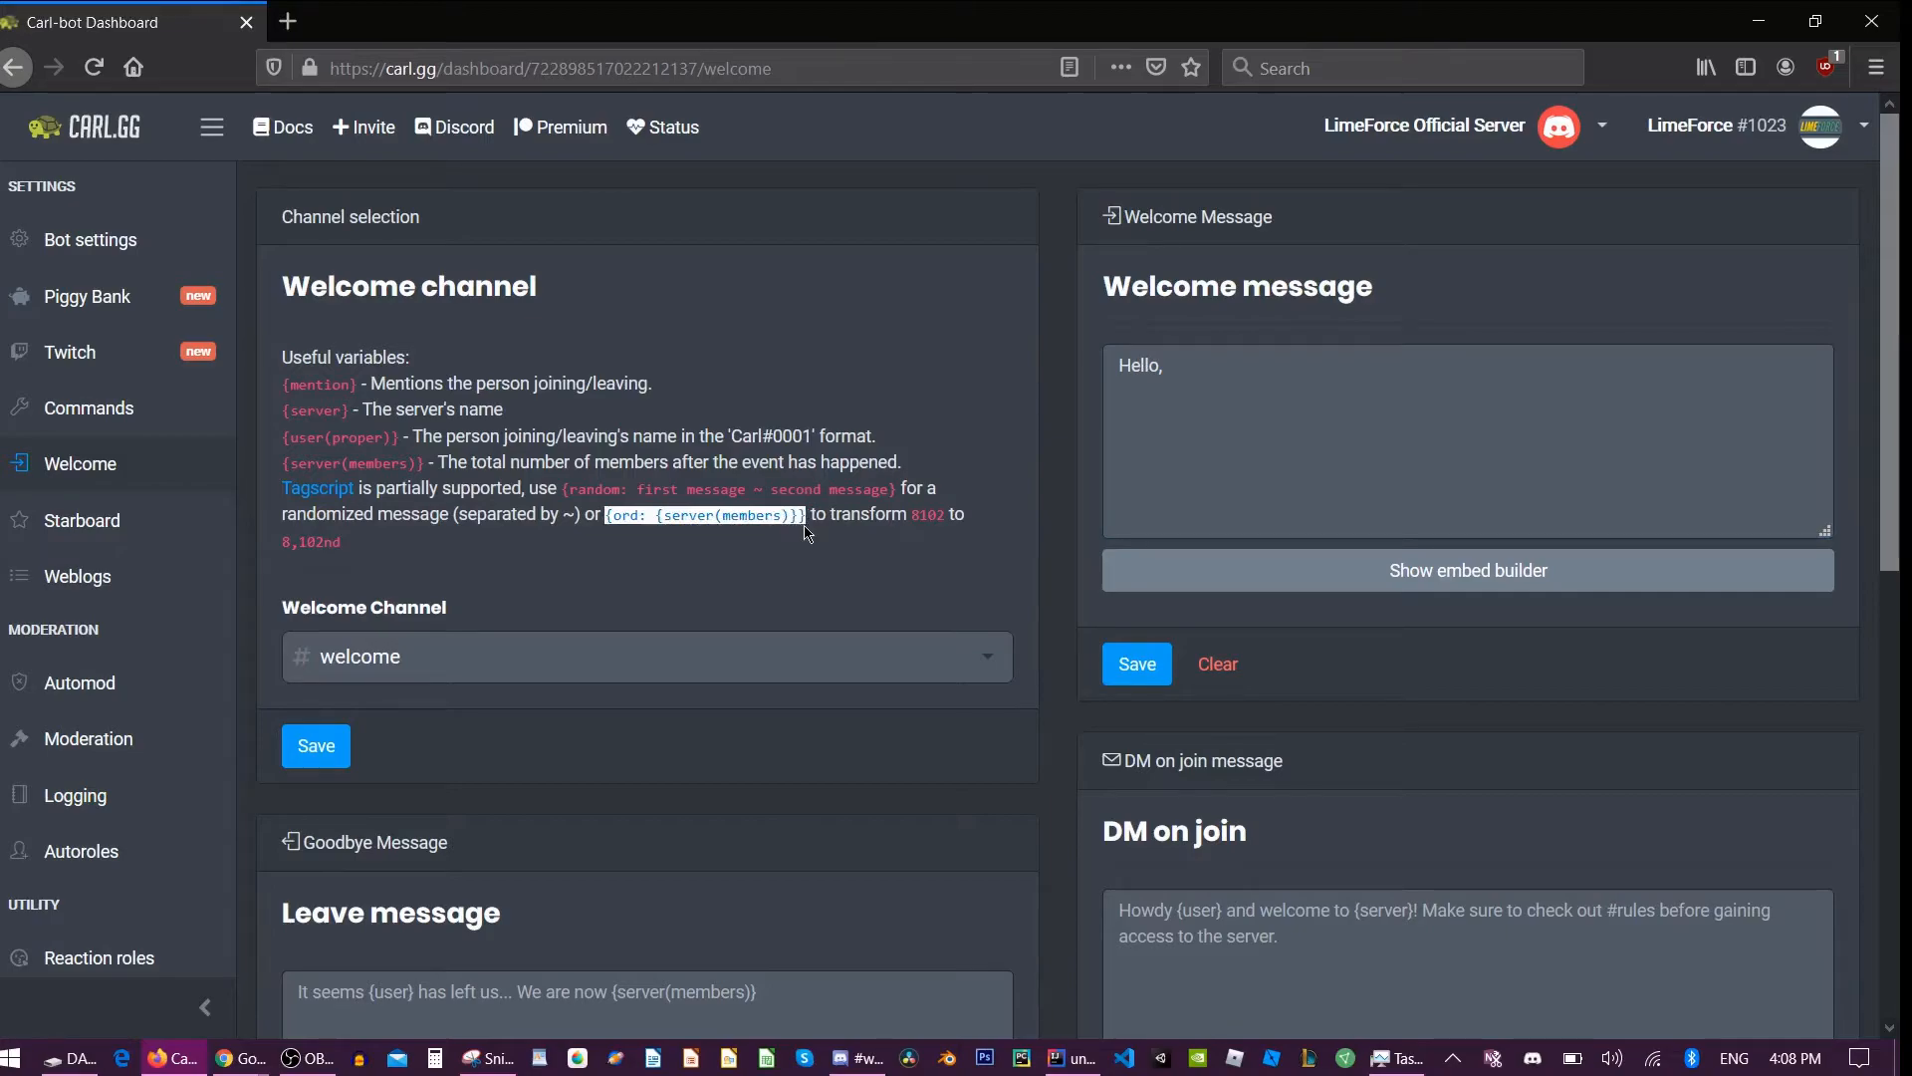
{"action": "left_click", "coordinate": [1195, 379]}
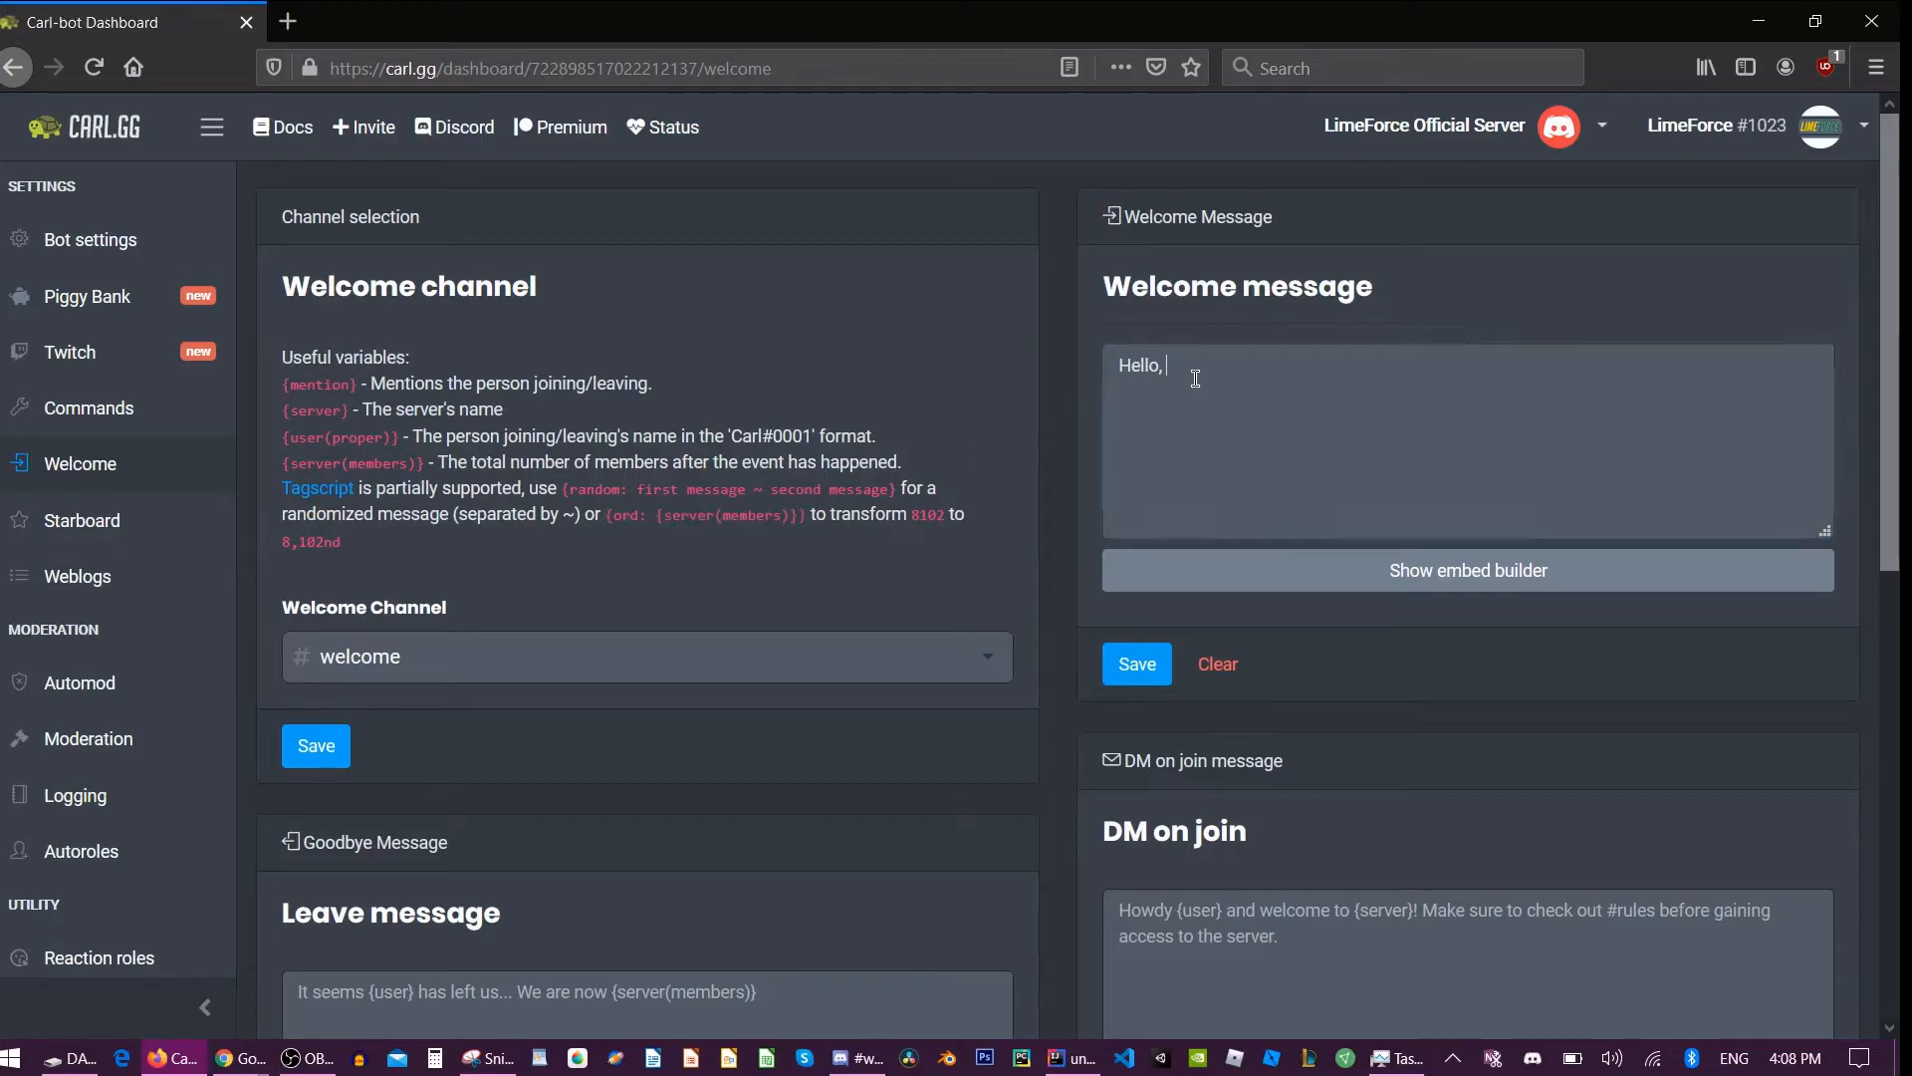
{"action": "key", "text": "ctrl+v"}
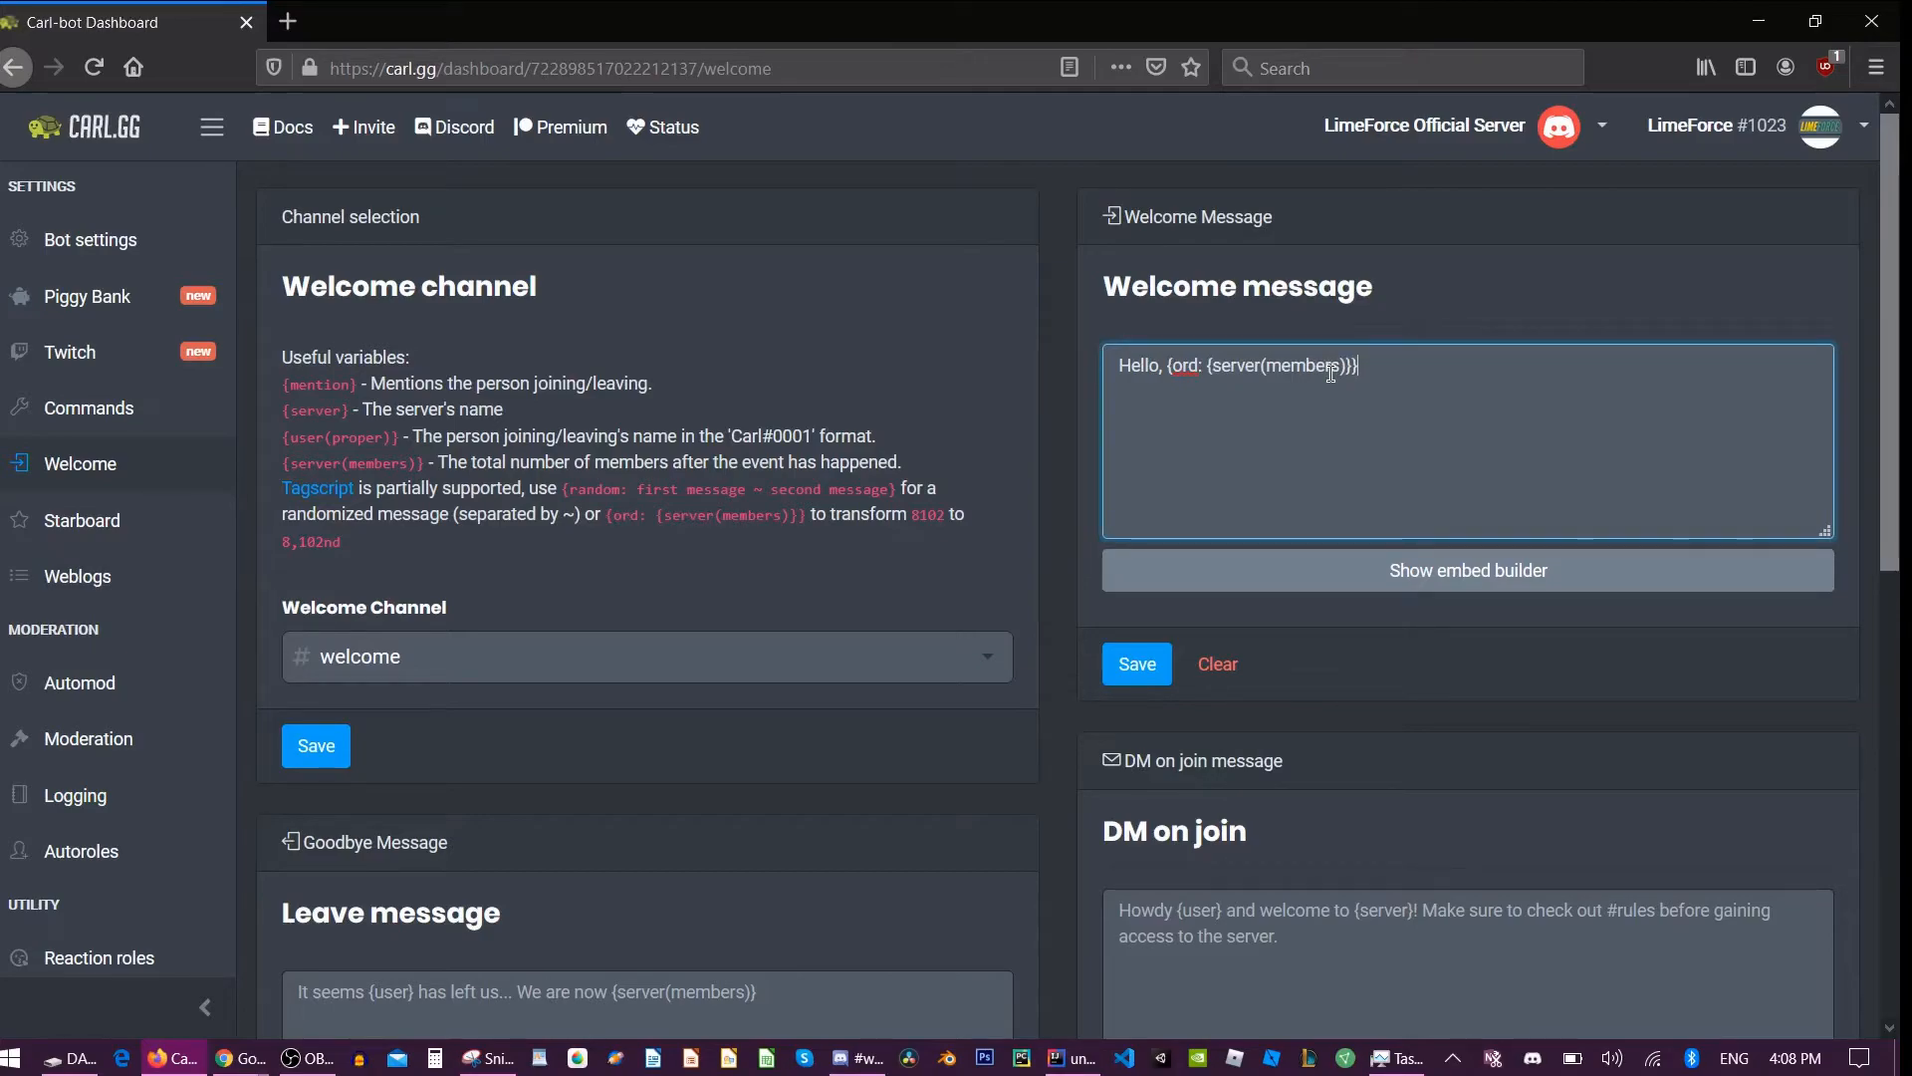
- Insert the {mention} variable directly after "Hello," in the welcome message, spaced from the member-count variable
{"action": "right_click", "coordinate": [1158, 361]}
{"action": "left_click_drag", "start_coordinate": [284, 383], "coordinate": [355, 385]}
{"action": "key", "text": "ctrl+c"}
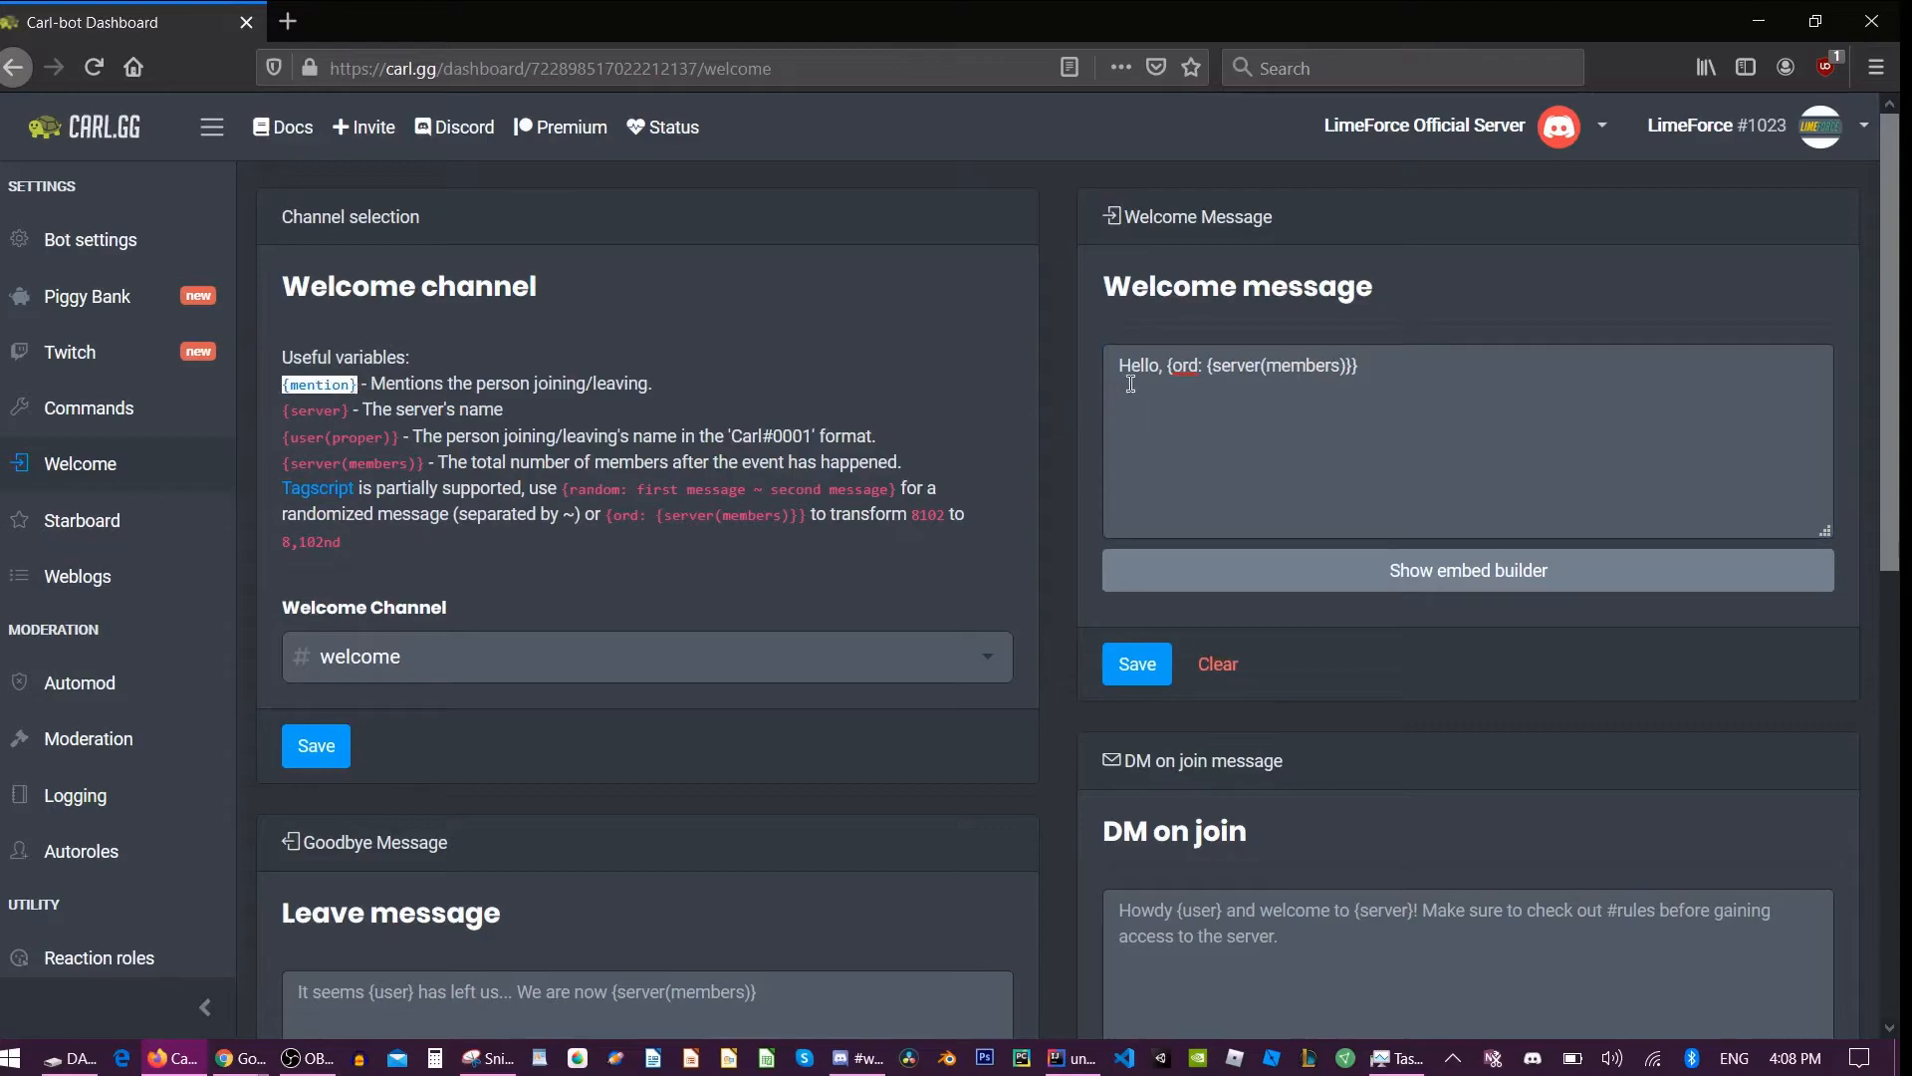
{"action": "left_click", "coordinate": [1162, 370]}
{"action": "key", "text": "ctrl+v"}
{"action": "left_click", "coordinate": [1166, 365]}
{"action": "key", "text": "BackSpace"}
{"action": "left_click", "coordinate": [1163, 365]}
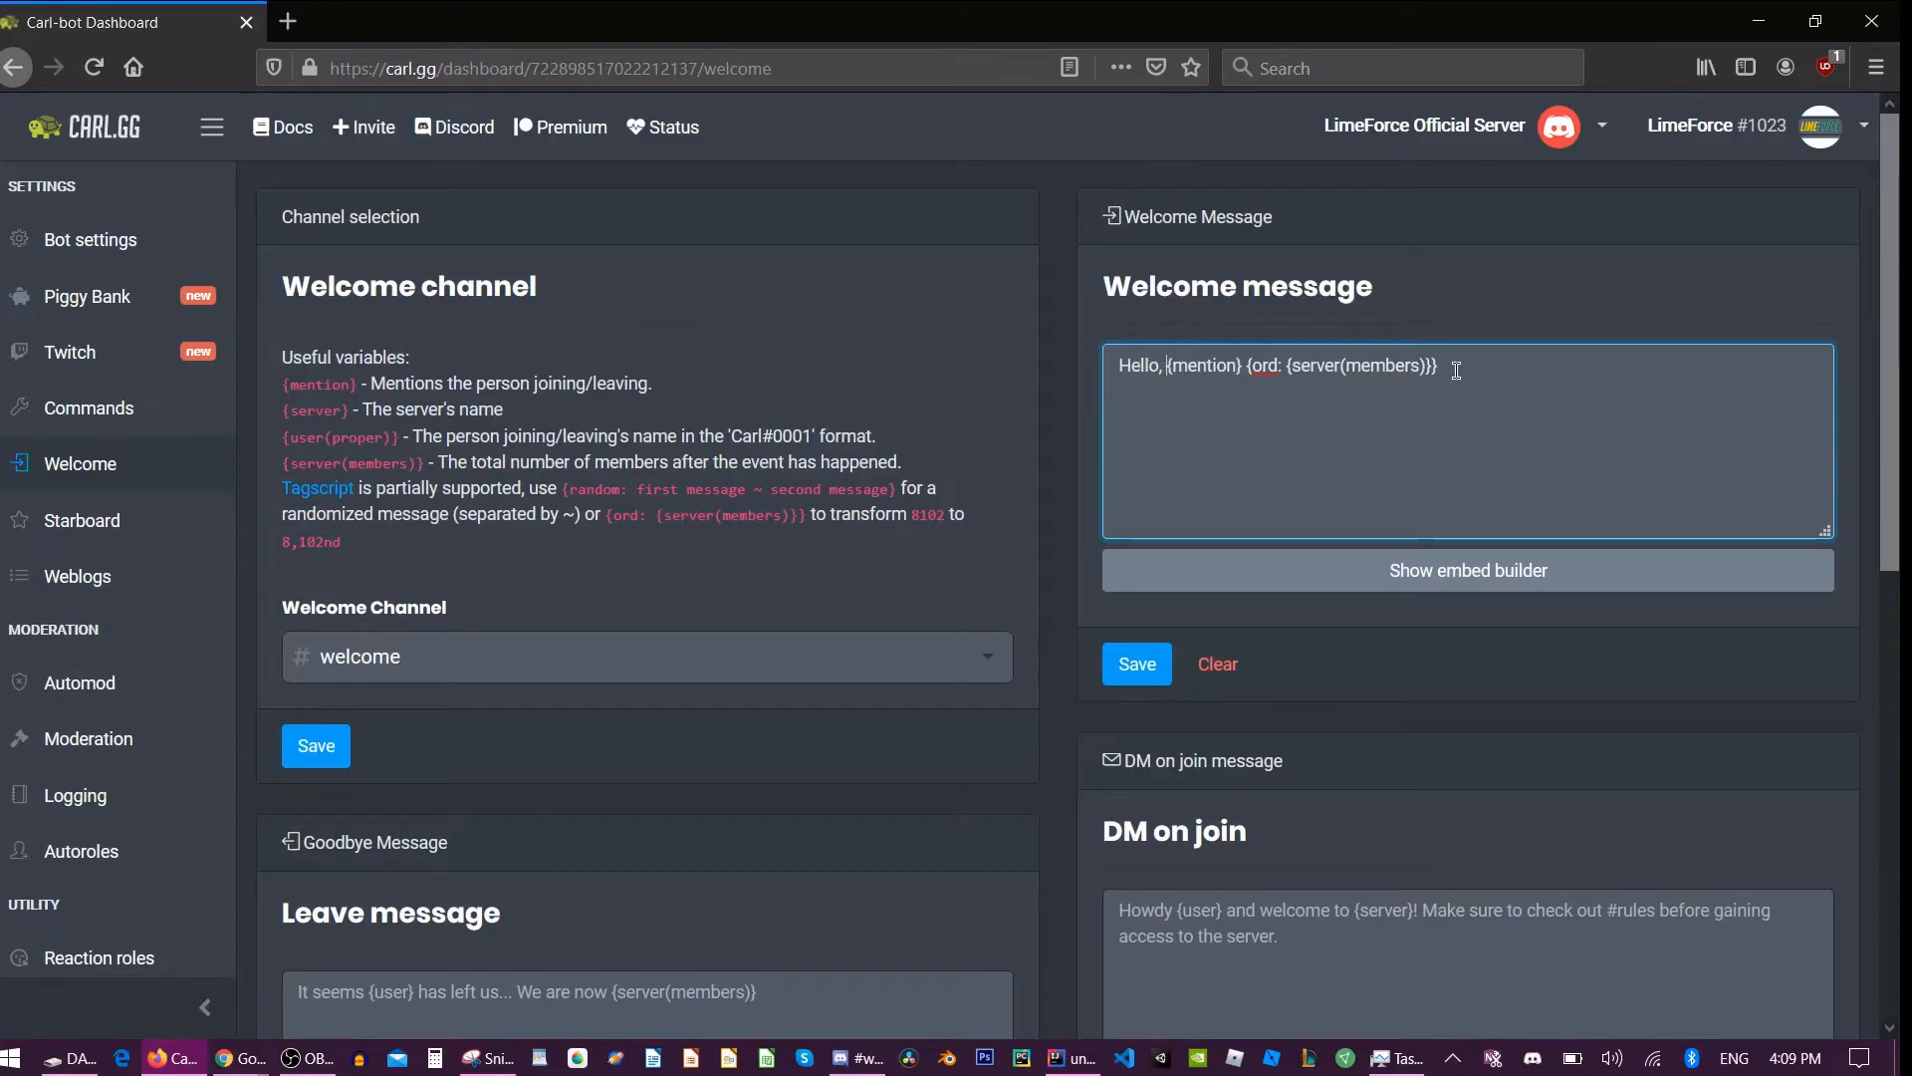
- End the welcome message with "member!" after the member-count variable
{"action": "type", "text": "memeb"}
{"action": "key", "text": "BackSpace"}
{"action": "key", "text": "BackSpace"}
{"action": "type", "text": "be"}
- Show the embed builder for the welcome message and enter "Welcome" as the embed's name
{"action": "left_click", "coordinate": [1527, 568]}
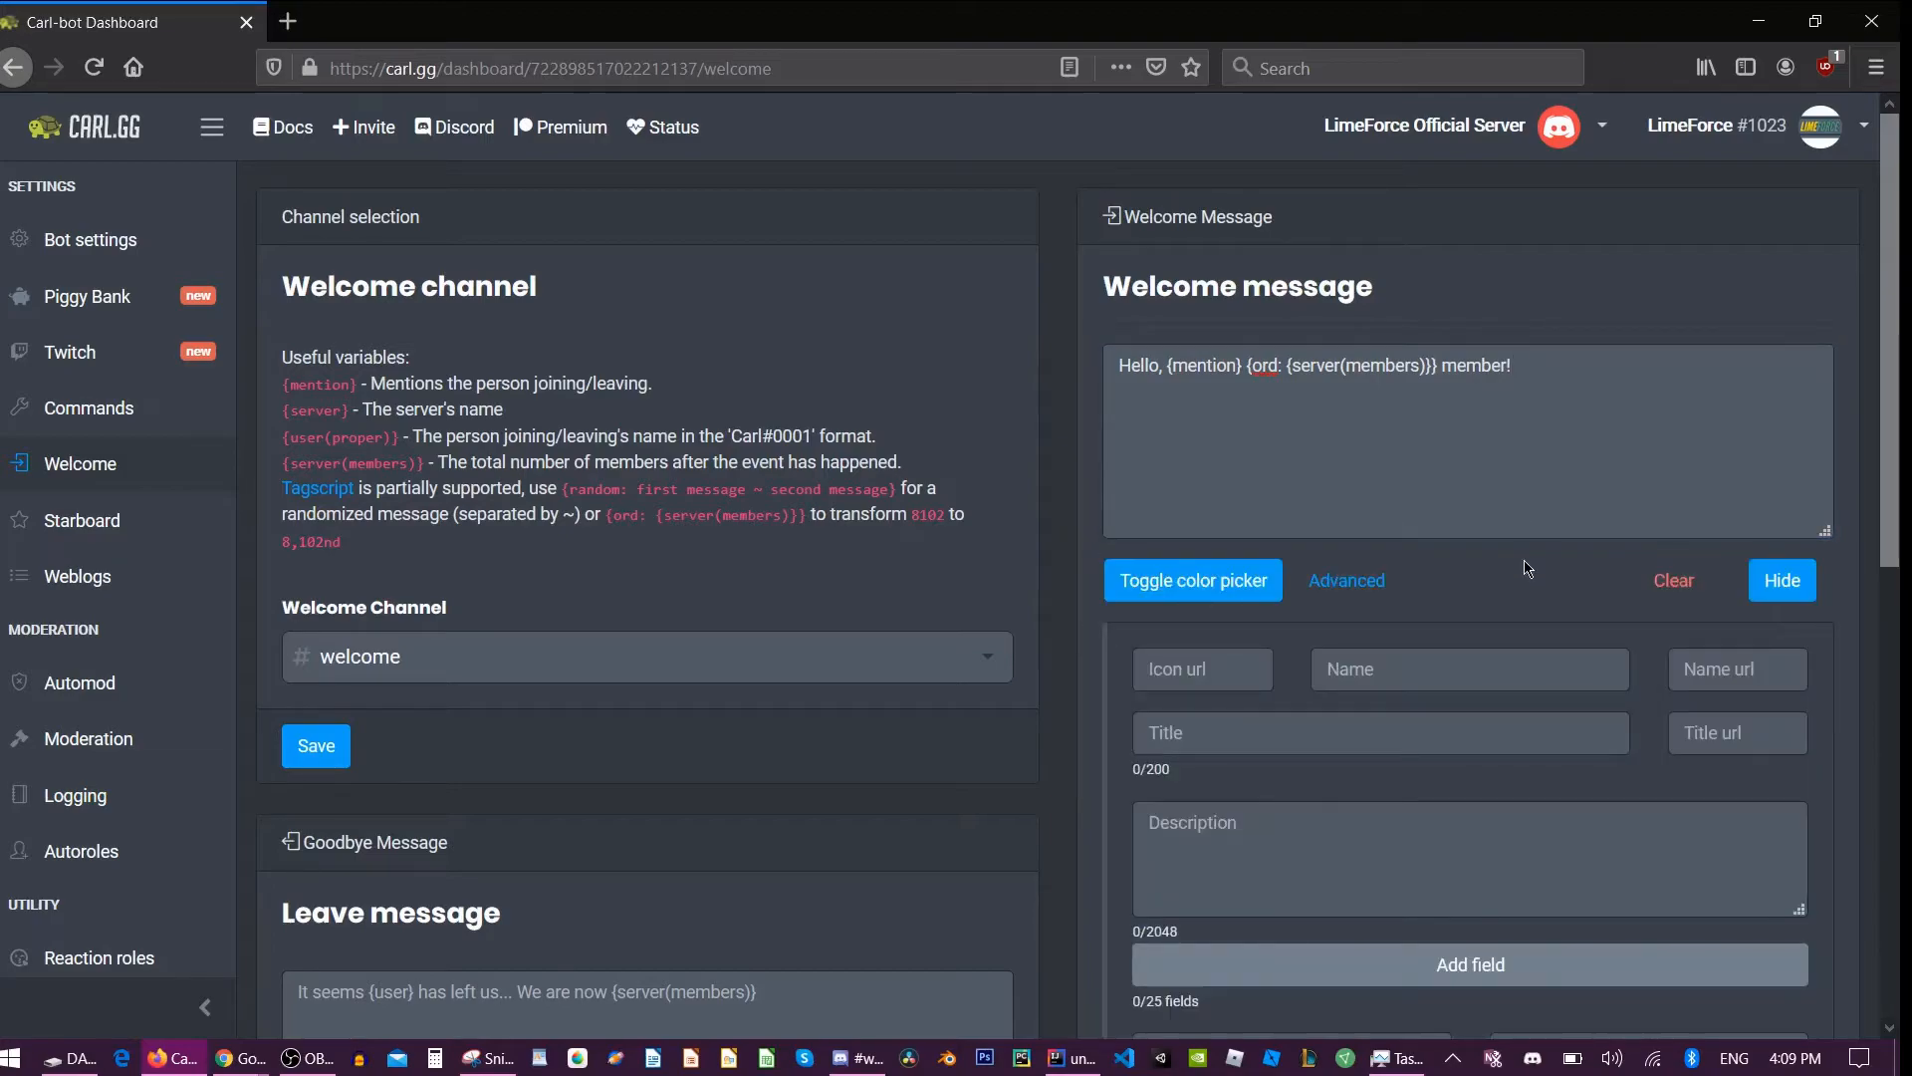
{"action": "scroll", "coordinate": [1526, 567], "scroll_direction": "down", "scroll_amount": 3}
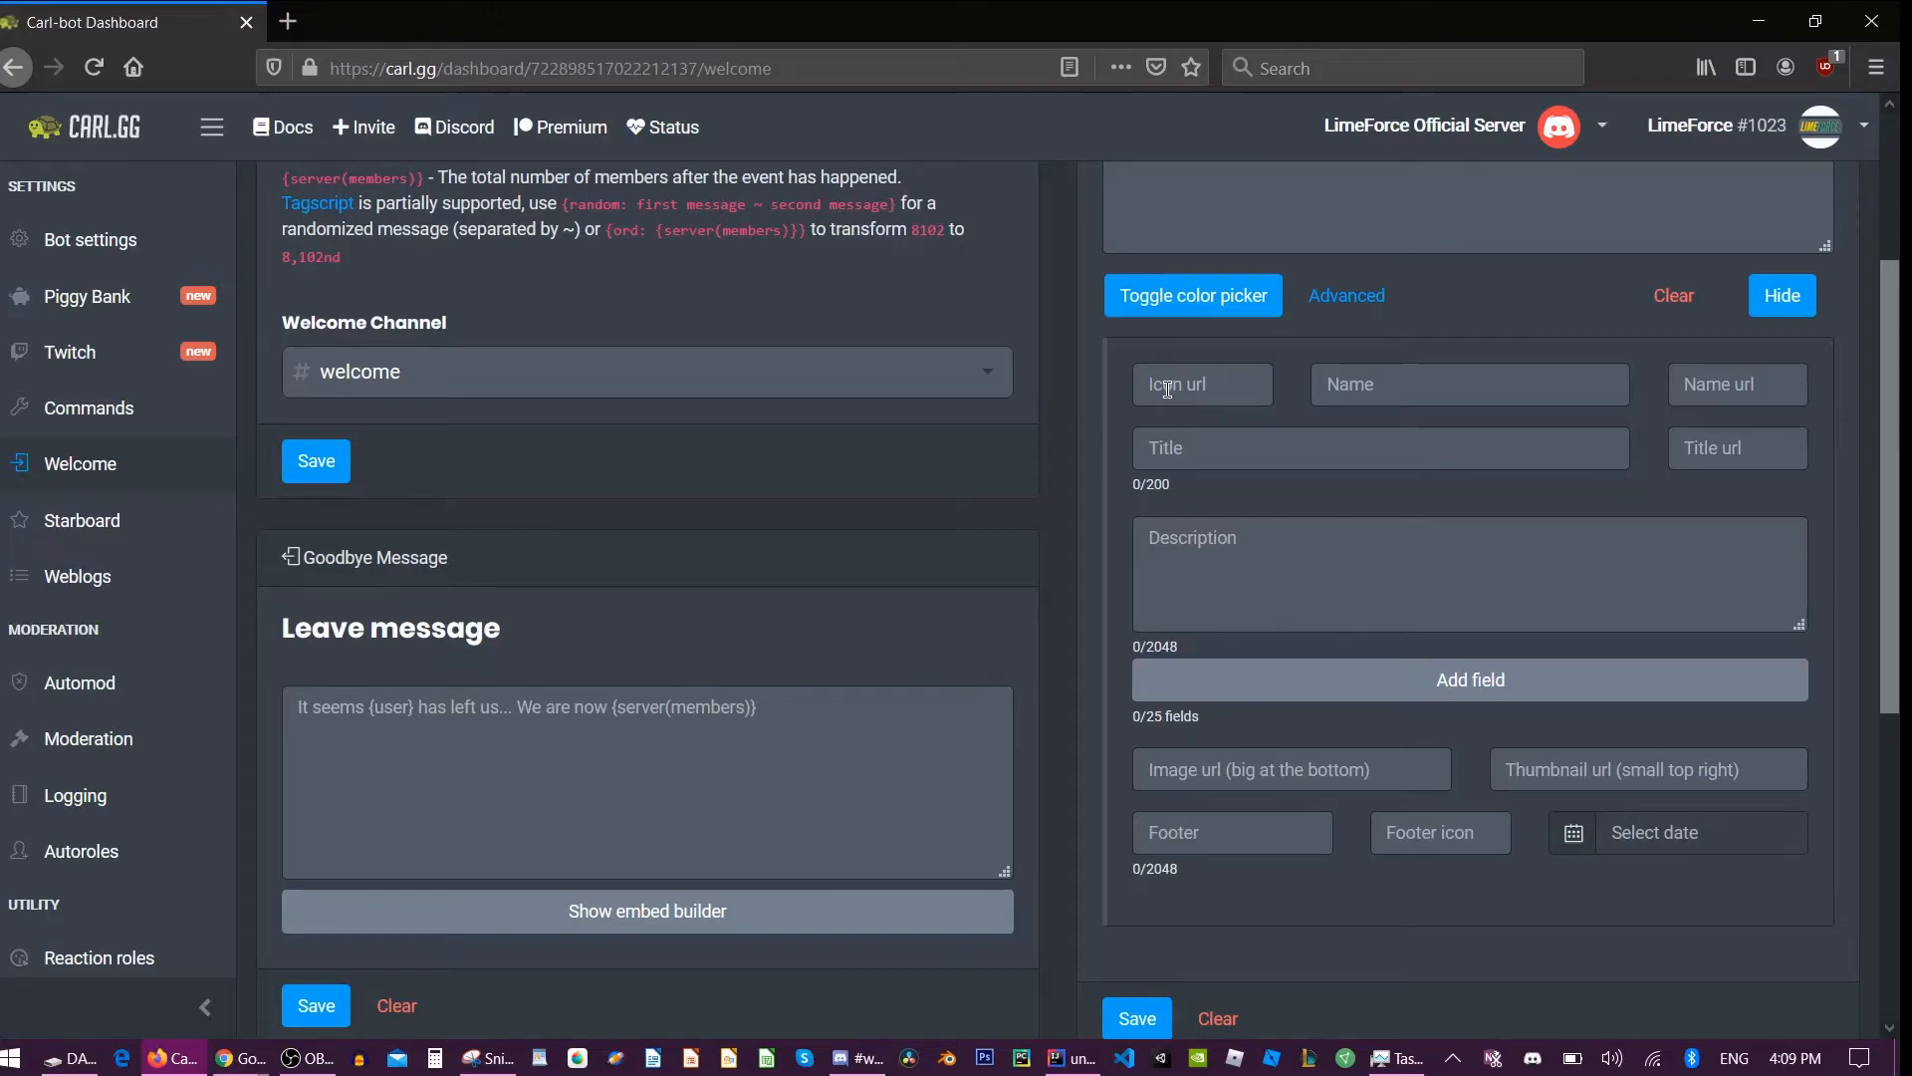
{"action": "scroll", "coordinate": [1167, 389], "scroll_direction": "up", "scroll_amount": 3}
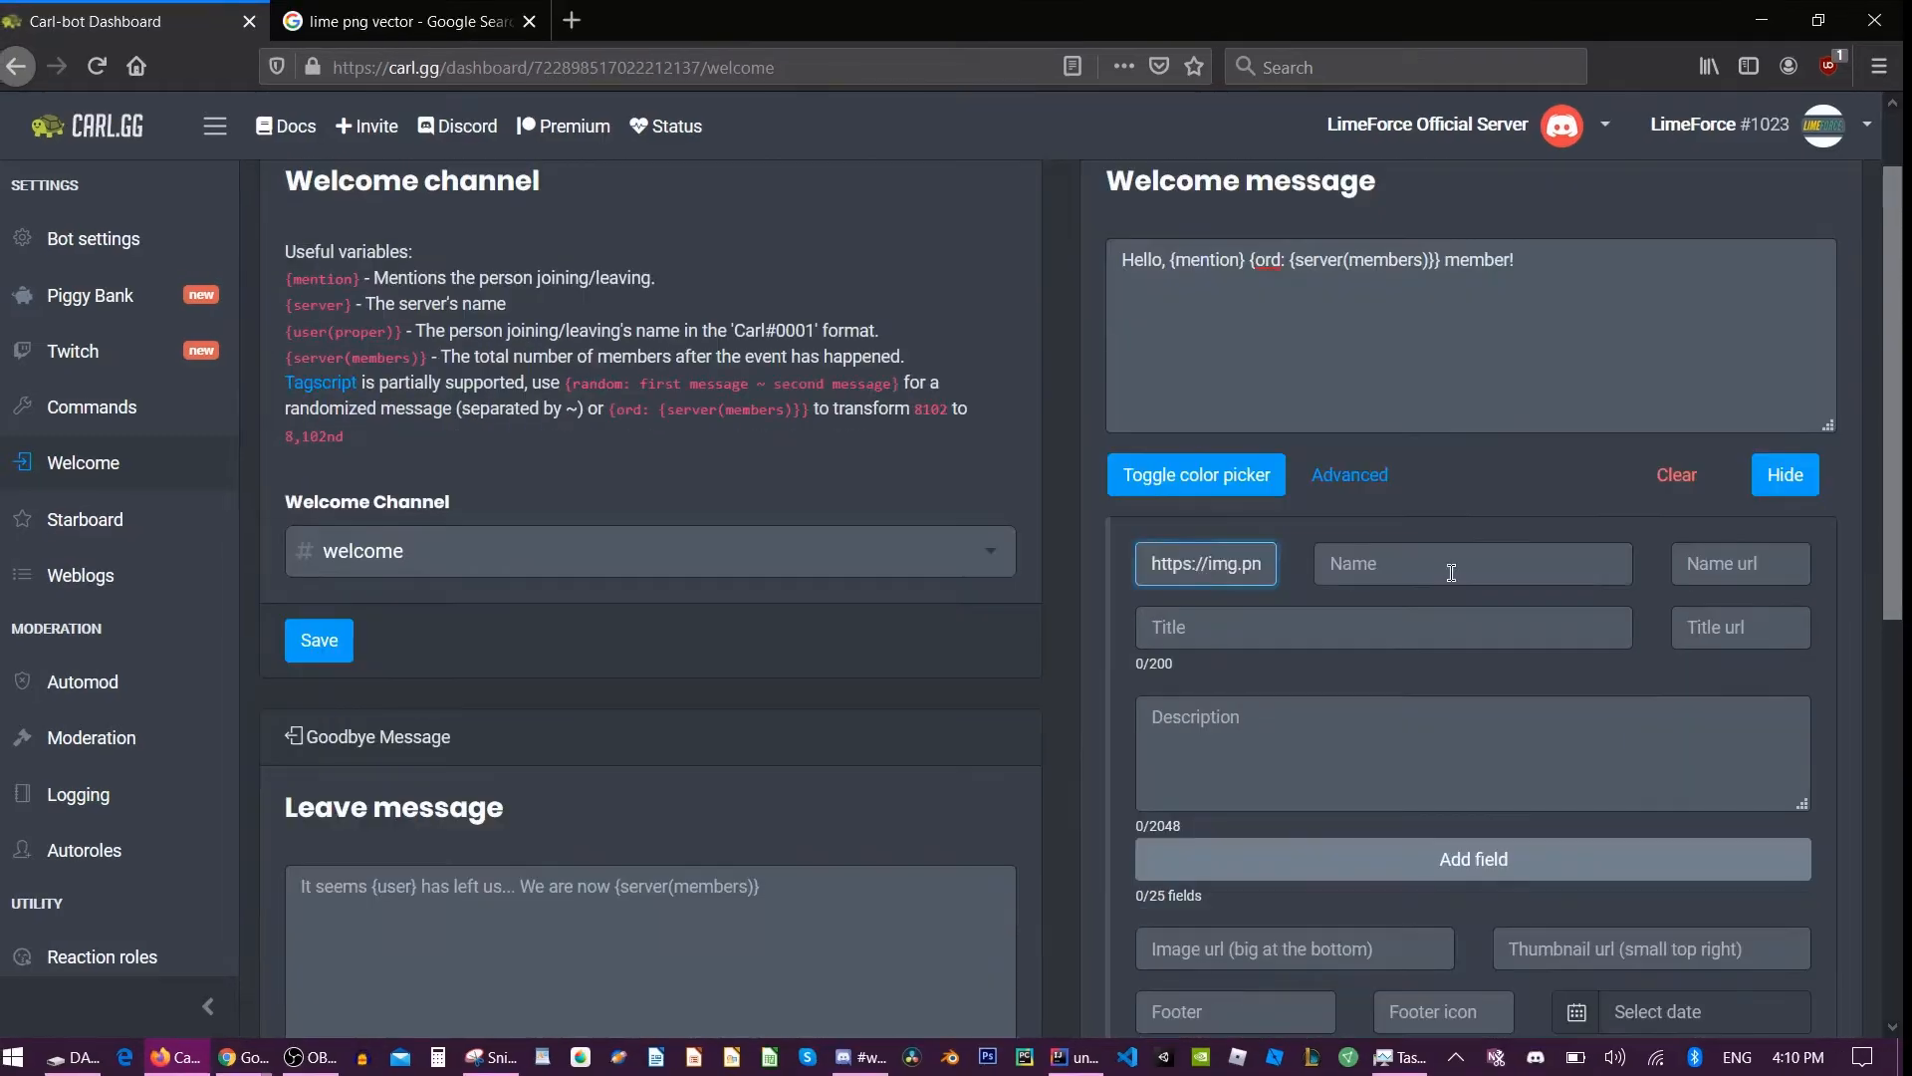
{"action": "left_click", "coordinate": [1451, 572]}
{"action": "type", "text": "Rule"}
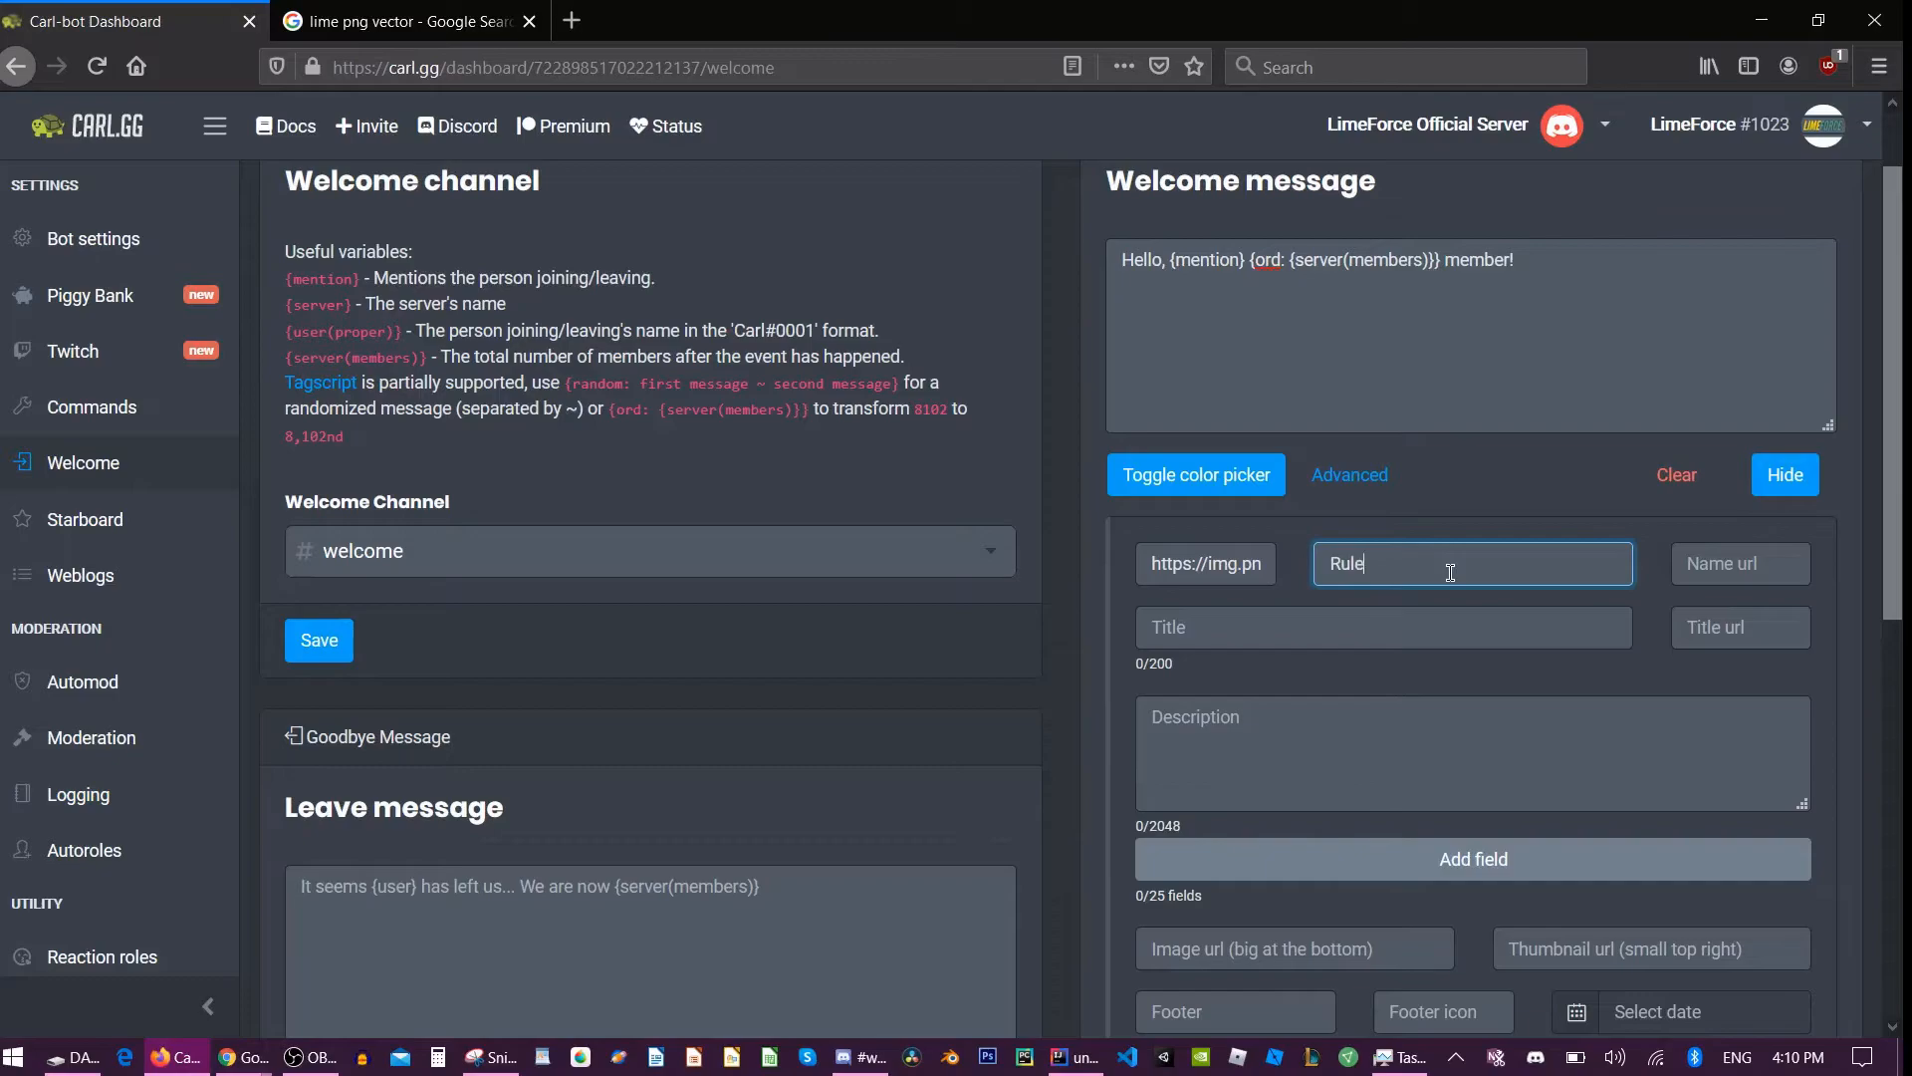
{"action": "key", "text": "BackSpace"}
{"action": "key", "text": "BackSpace"}
{"action": "key", "text": "BackSpace"}
{"action": "type", "text": "Welcome"}
- Set the welcome embed's title to "Welcome to LimeForce Server"
{"action": "left_click", "coordinate": [1375, 634]}
{"action": "type", "text": "Welc"}
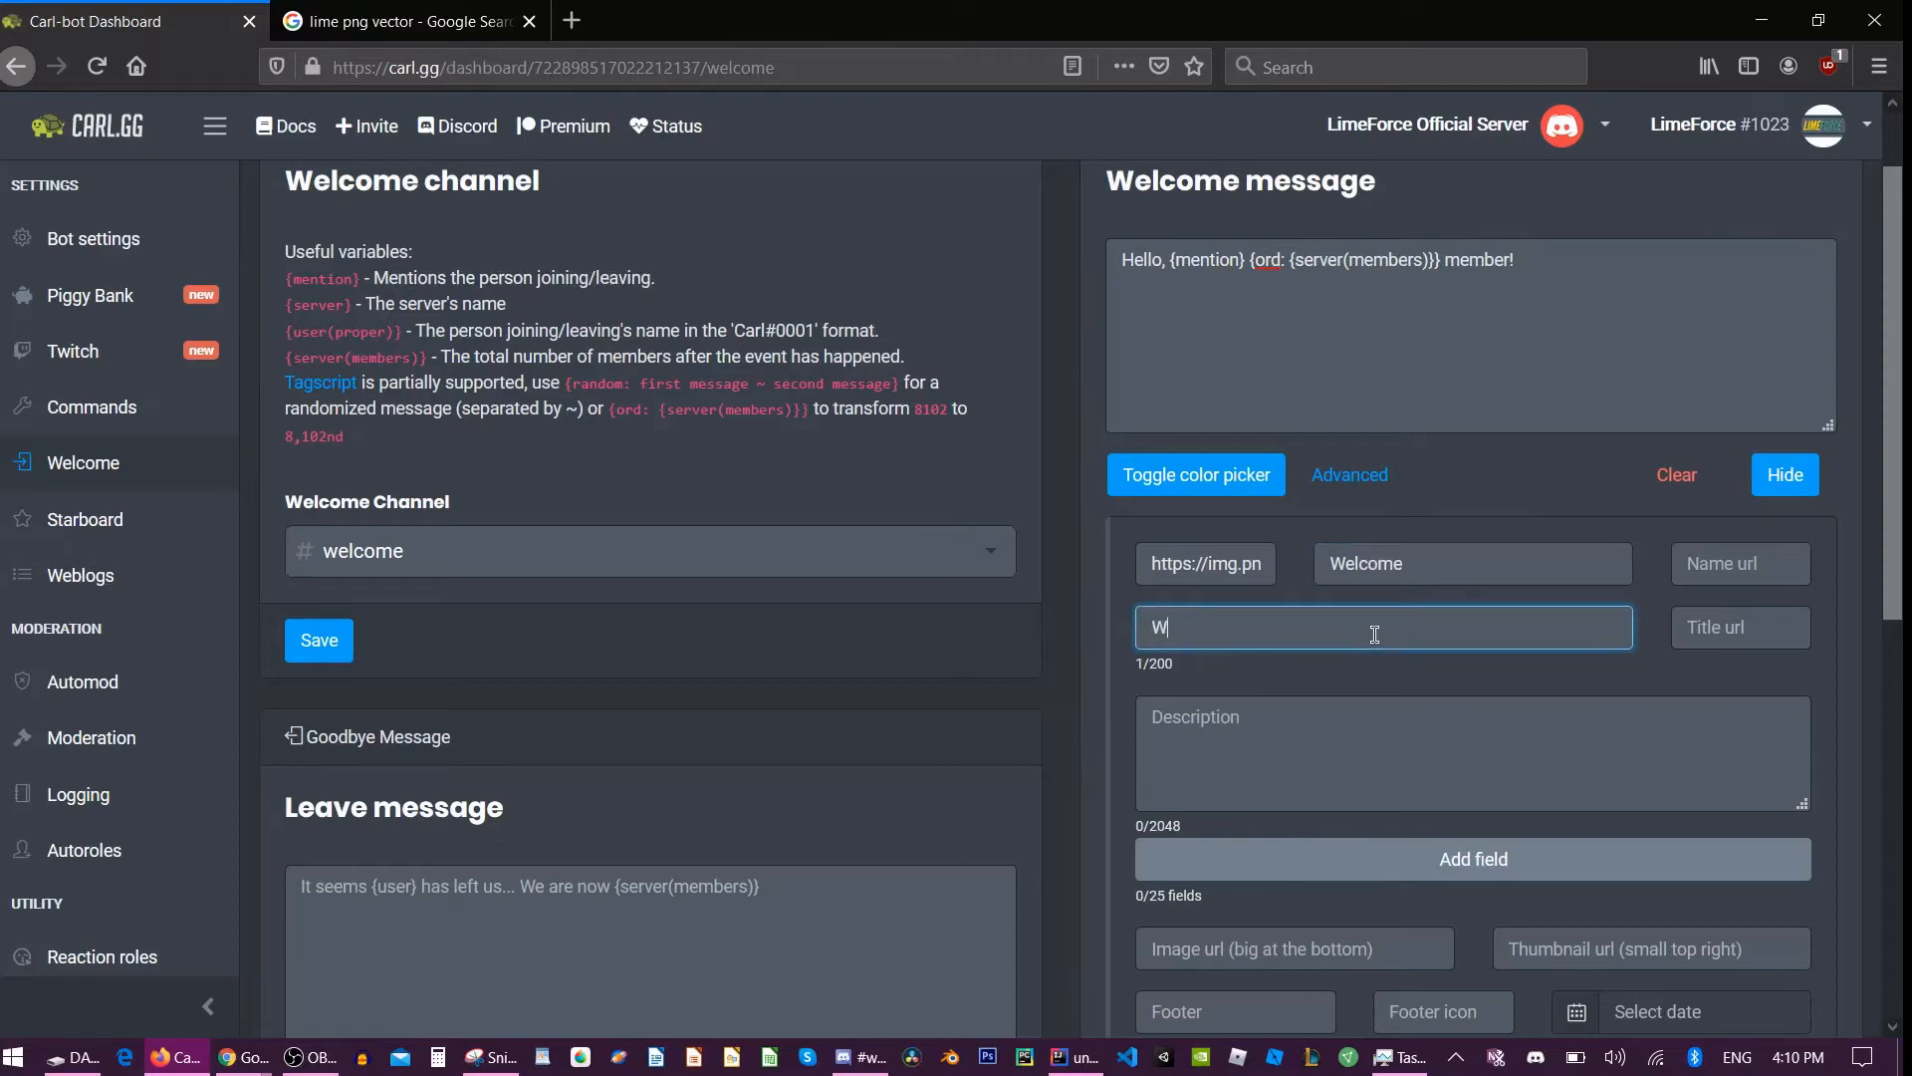
{"action": "type", "text": "ome to LimeForce S"}
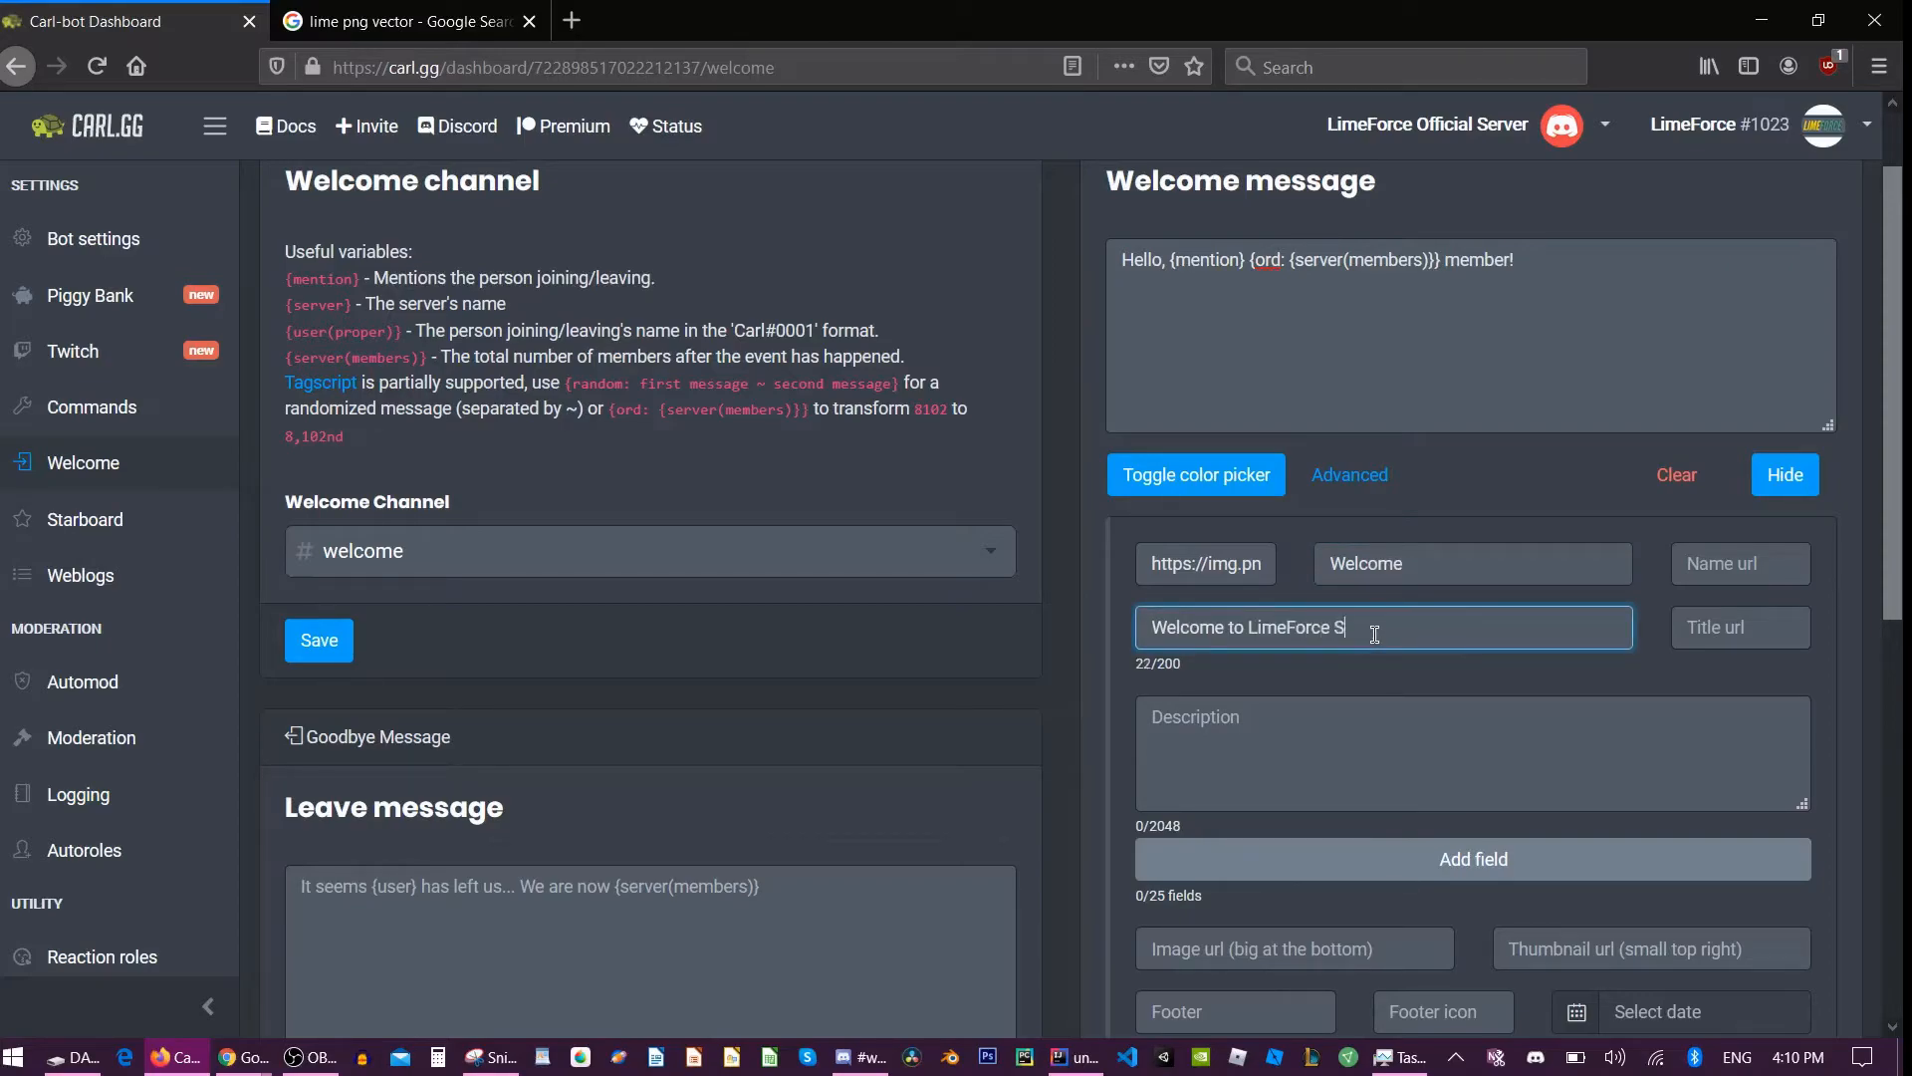
{"action": "type", "text": "erver"}
- Give the welcome embed a light green accent colour and the description "Please read the #rules."
{"action": "left_click", "coordinate": [1207, 484]}
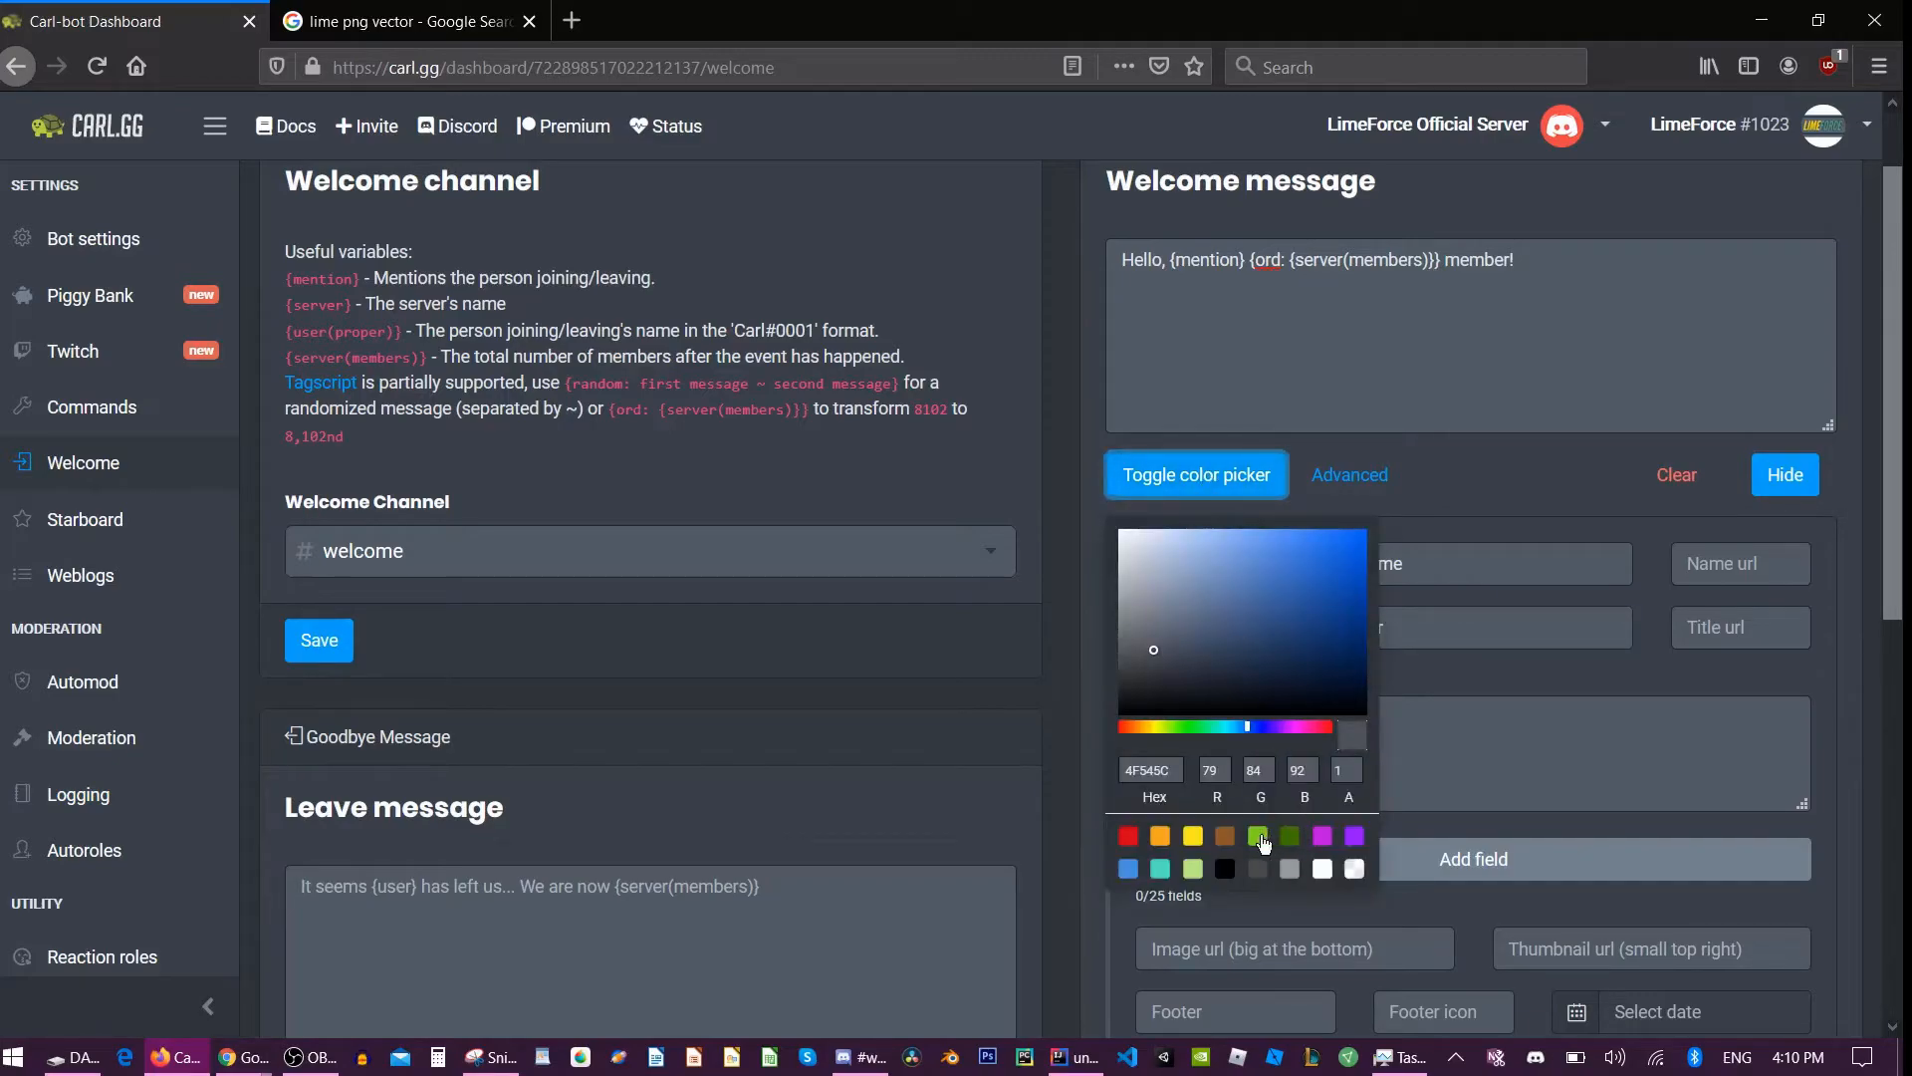
{"action": "left_click", "coordinate": [1258, 835]}
{"action": "left_click", "coordinate": [1515, 763]}
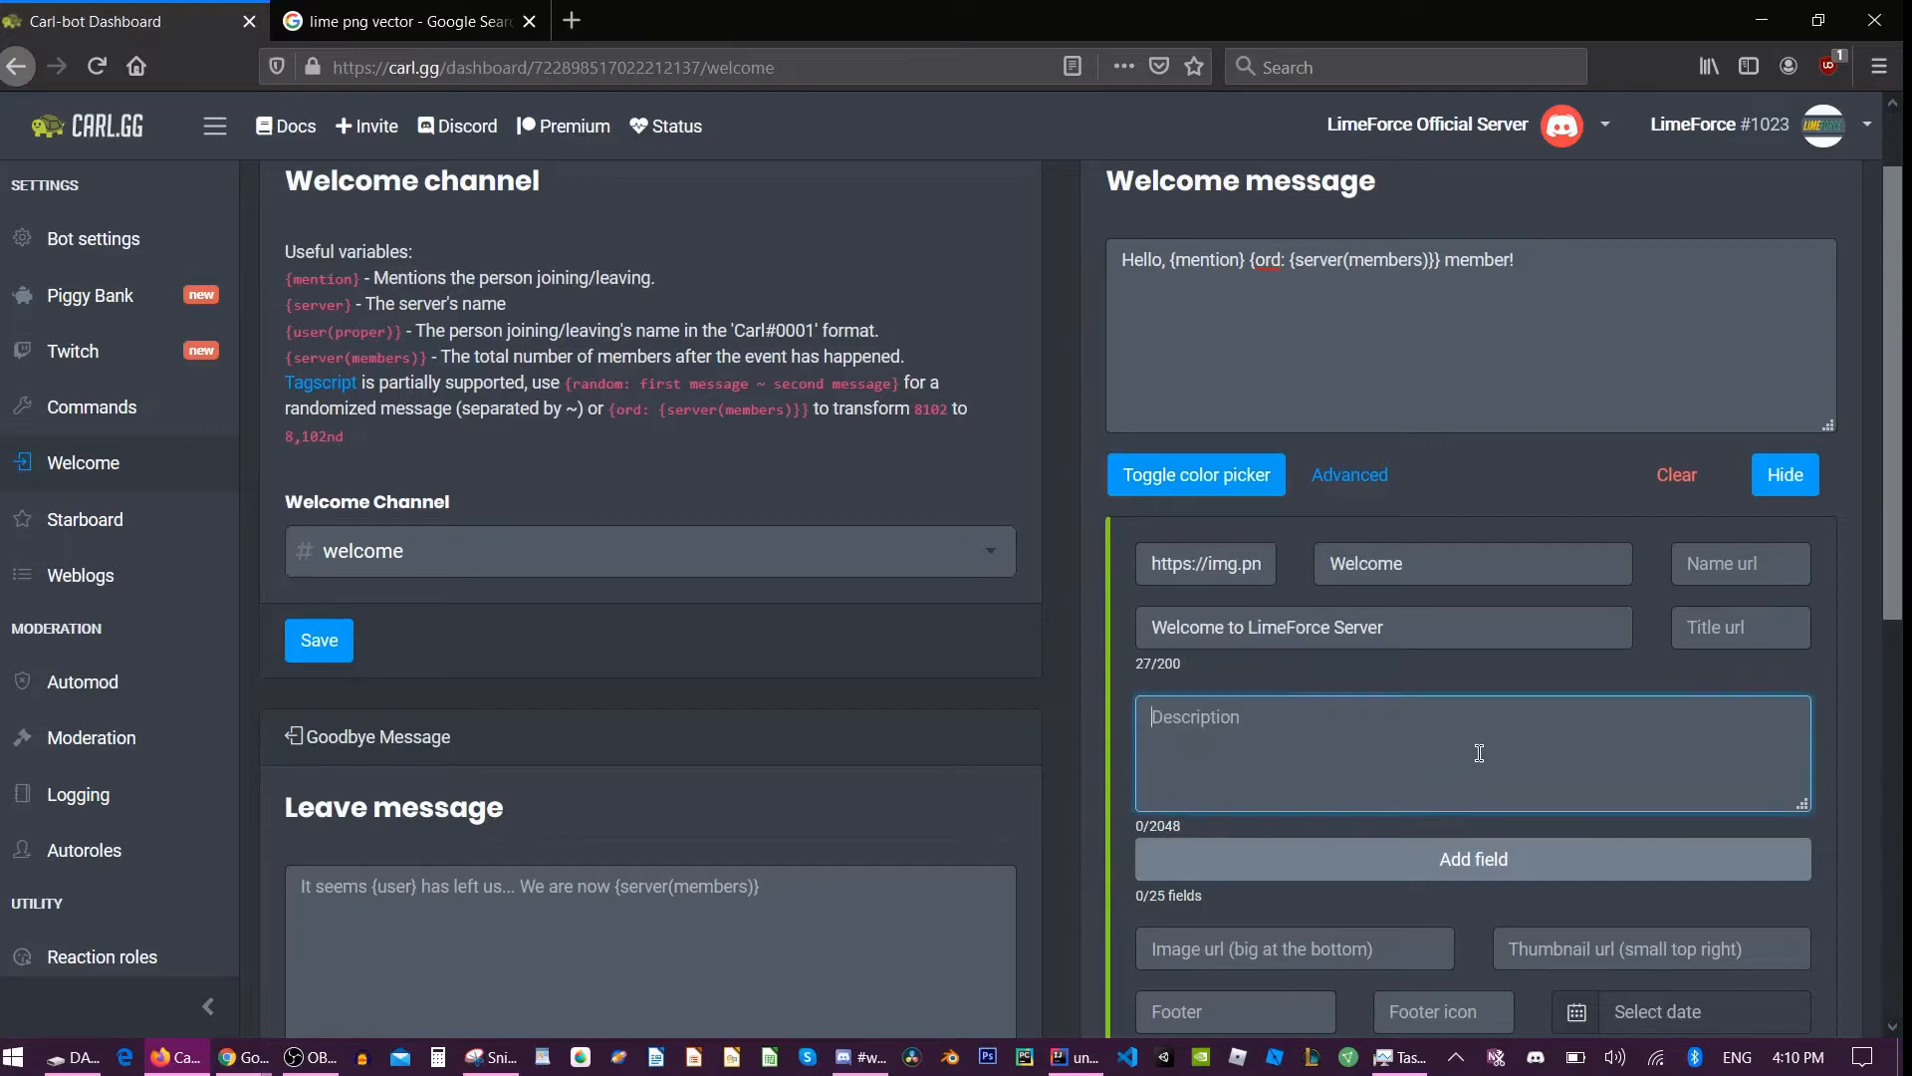
{"action": "type", "text": "Please rw"}
{"action": "type", "text": "ad the rule"}
{"action": "key", "text": "BackSpace"}
{"action": "key", "text": "BackSpace"}
{"action": "key", "text": "BackSpace"}
{"action": "type", "text": "#rules."}
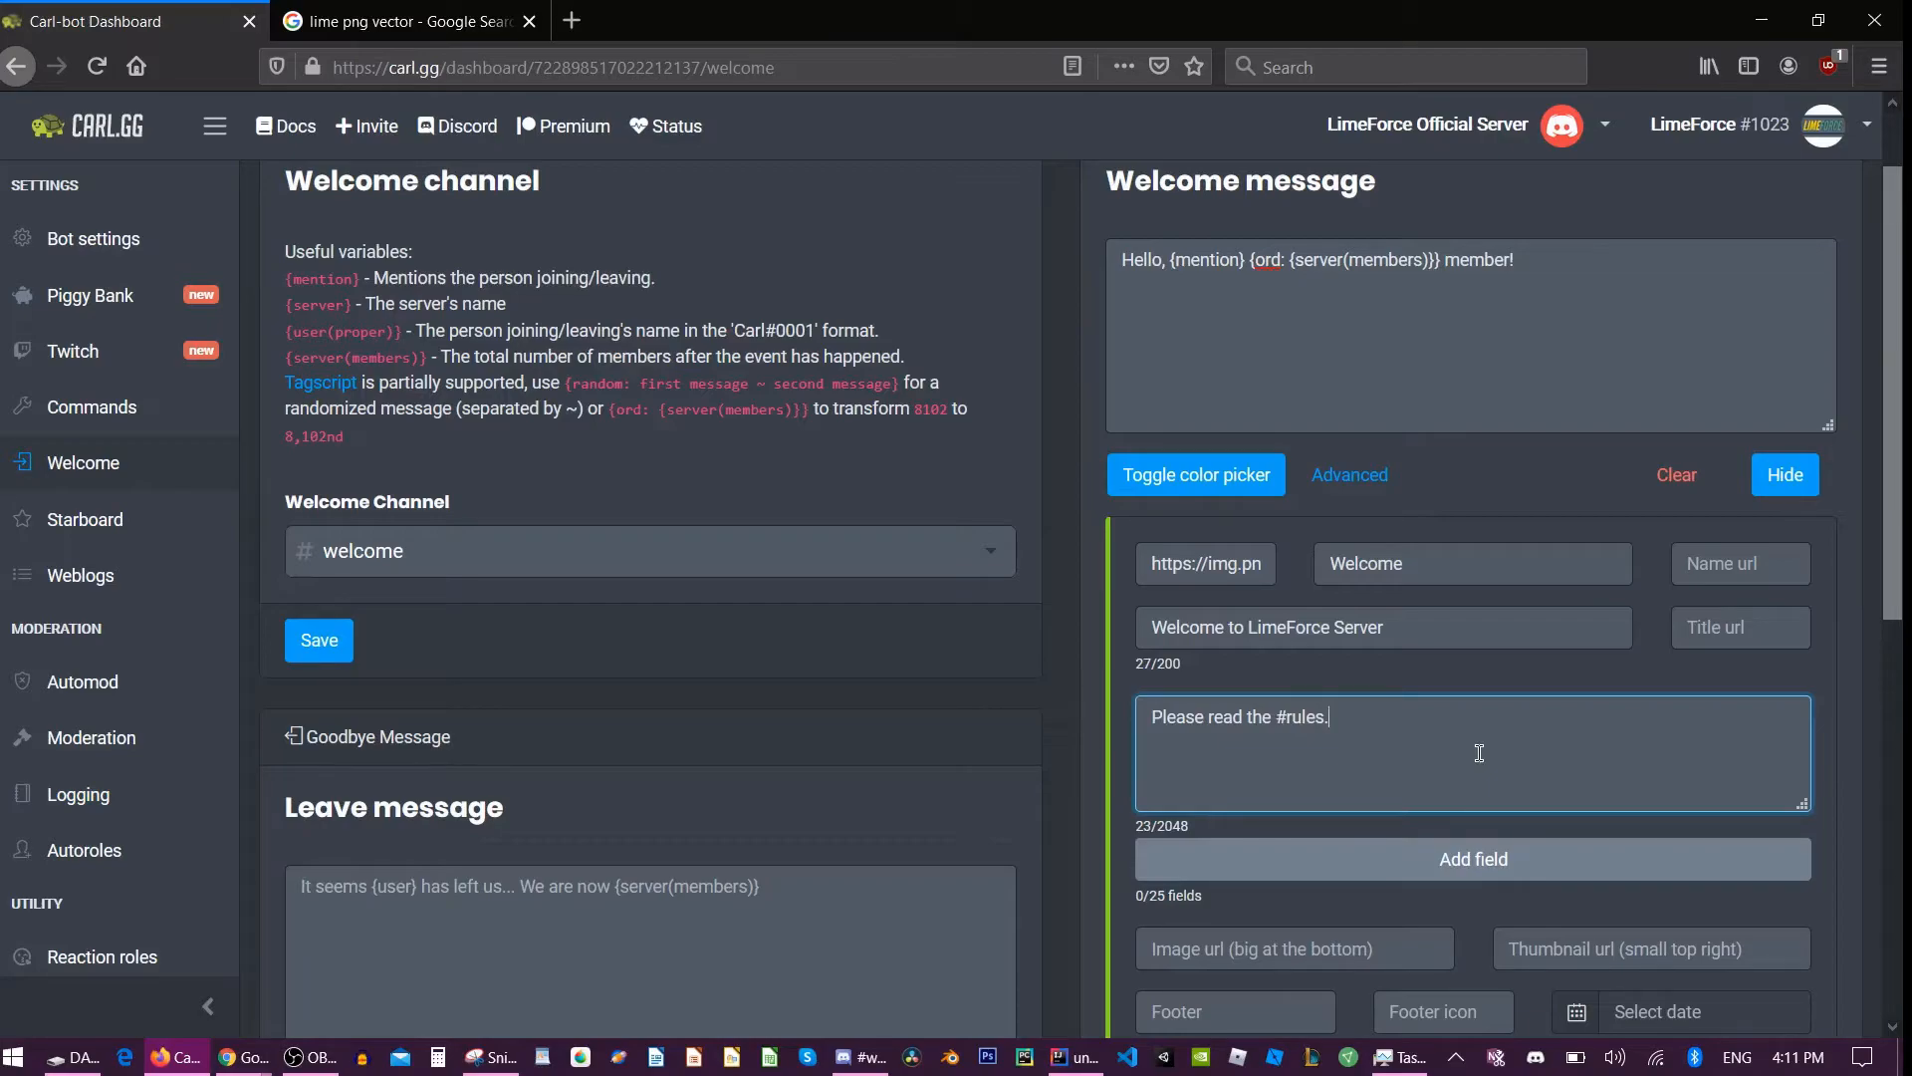
- Set the welcome embed's footer to "Welcome Message" and save the welcome message
{"action": "scroll", "coordinate": [1479, 752], "scroll_direction": "down", "scroll_amount": 5}
{"action": "left_click", "coordinate": [1223, 559]}
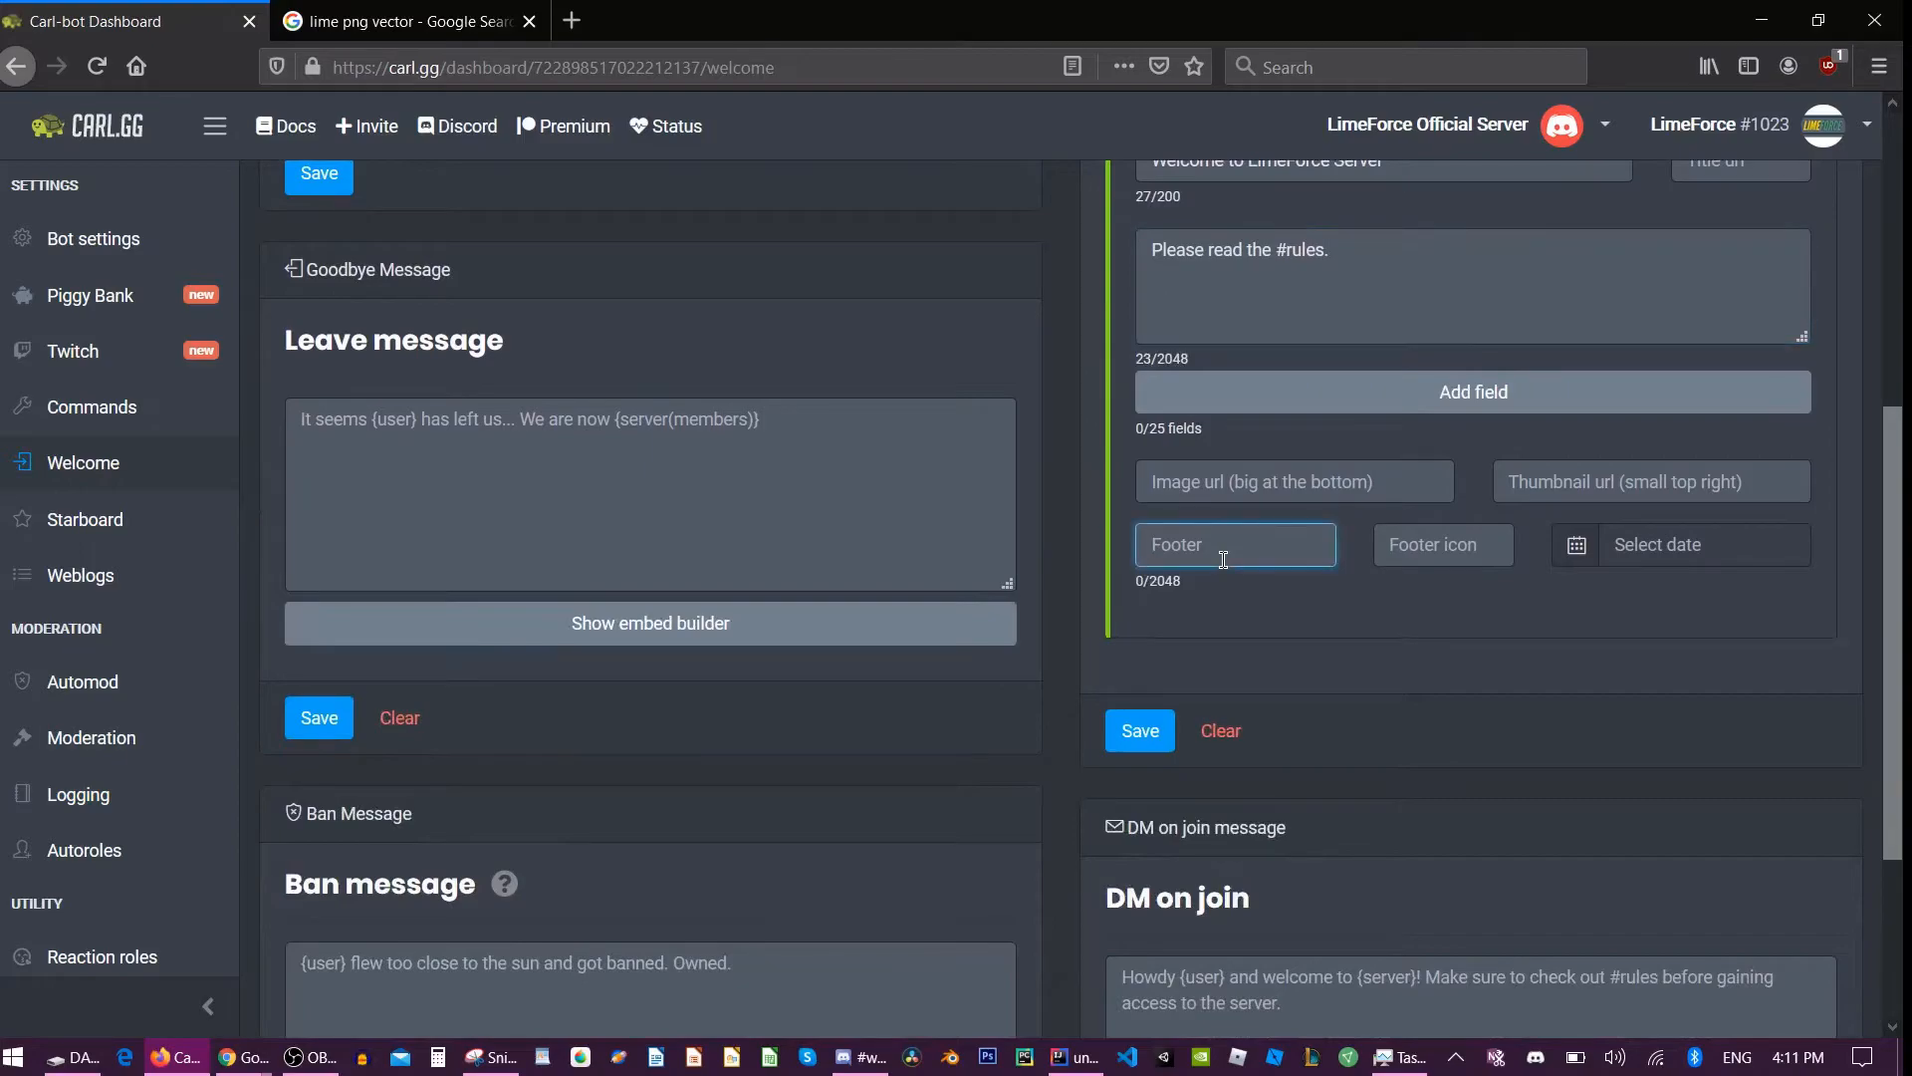
{"action": "type", "text": "Welcome Message"}
{"action": "left_click", "coordinate": [1144, 725]}
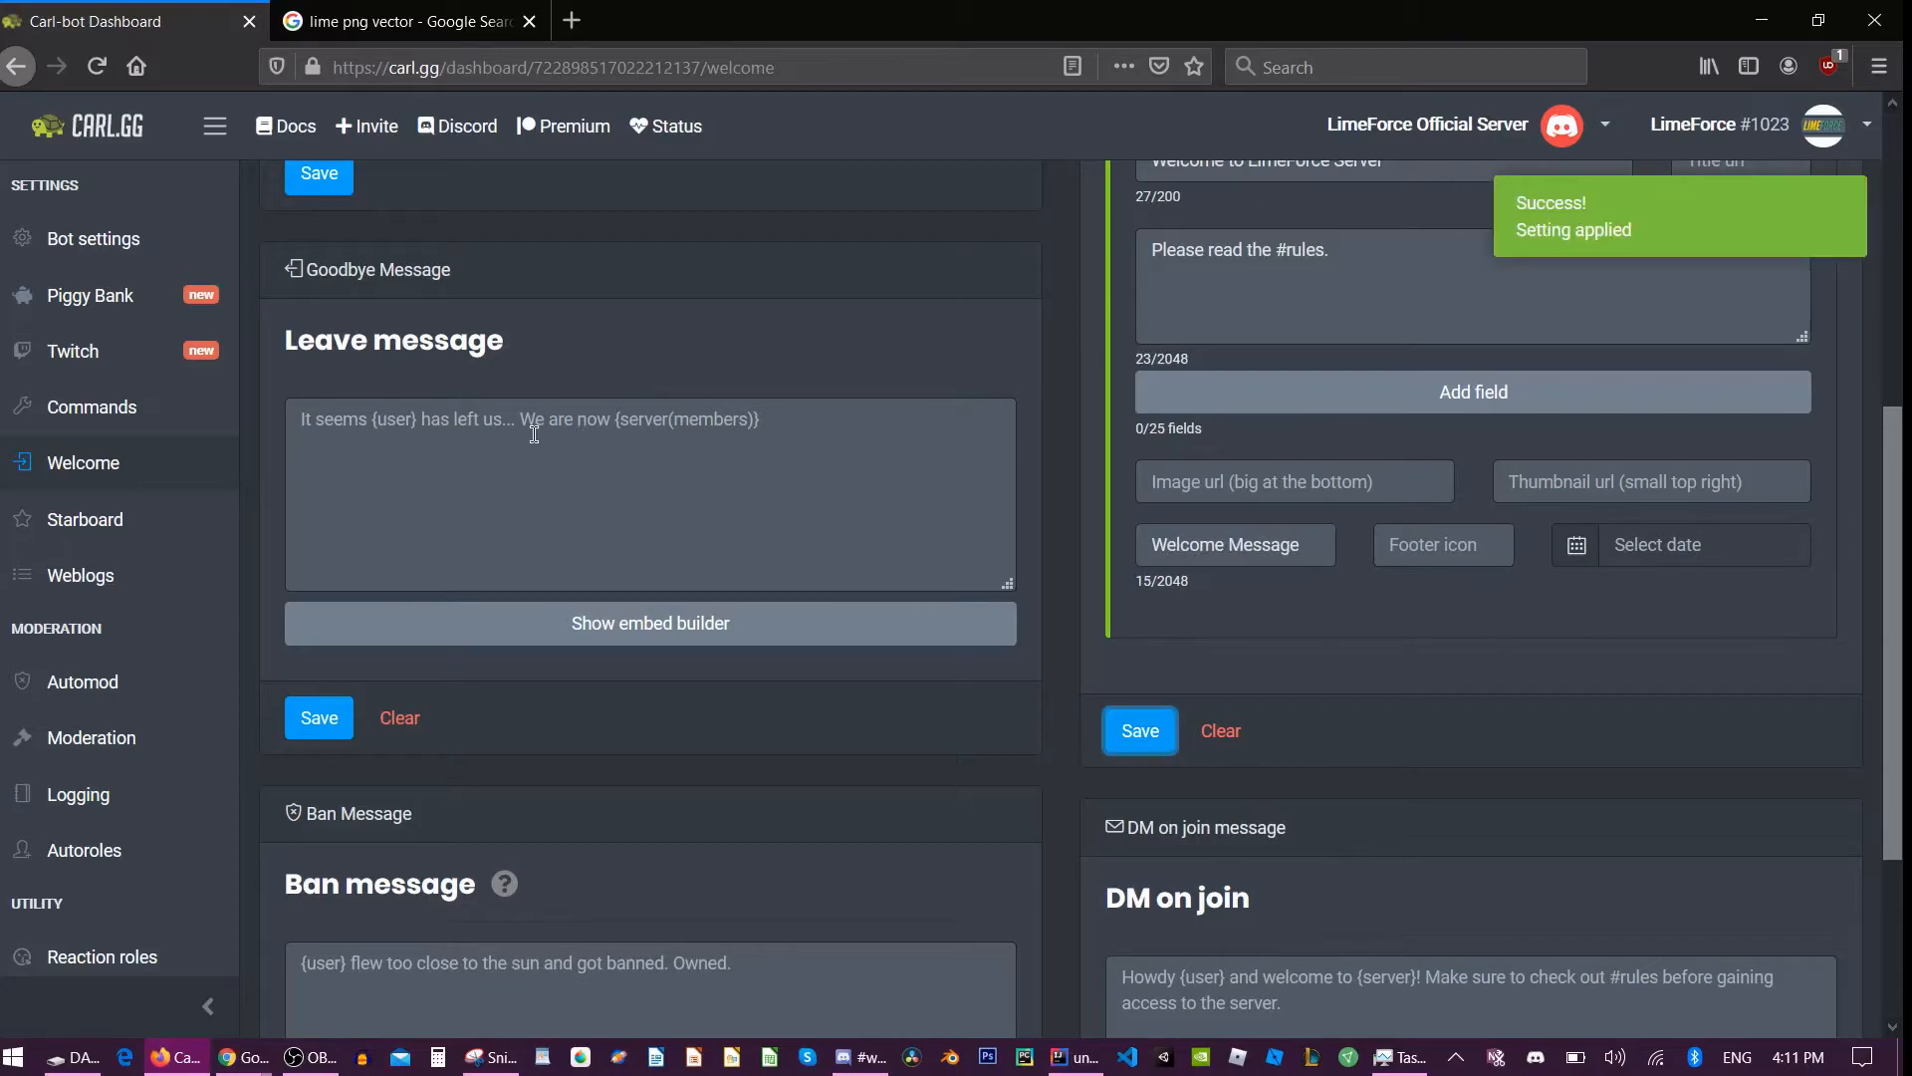
- Show the embed builder for the DM on join message and look over its fields and the other message settings
{"action": "key", "text": "ctrl+minus"}
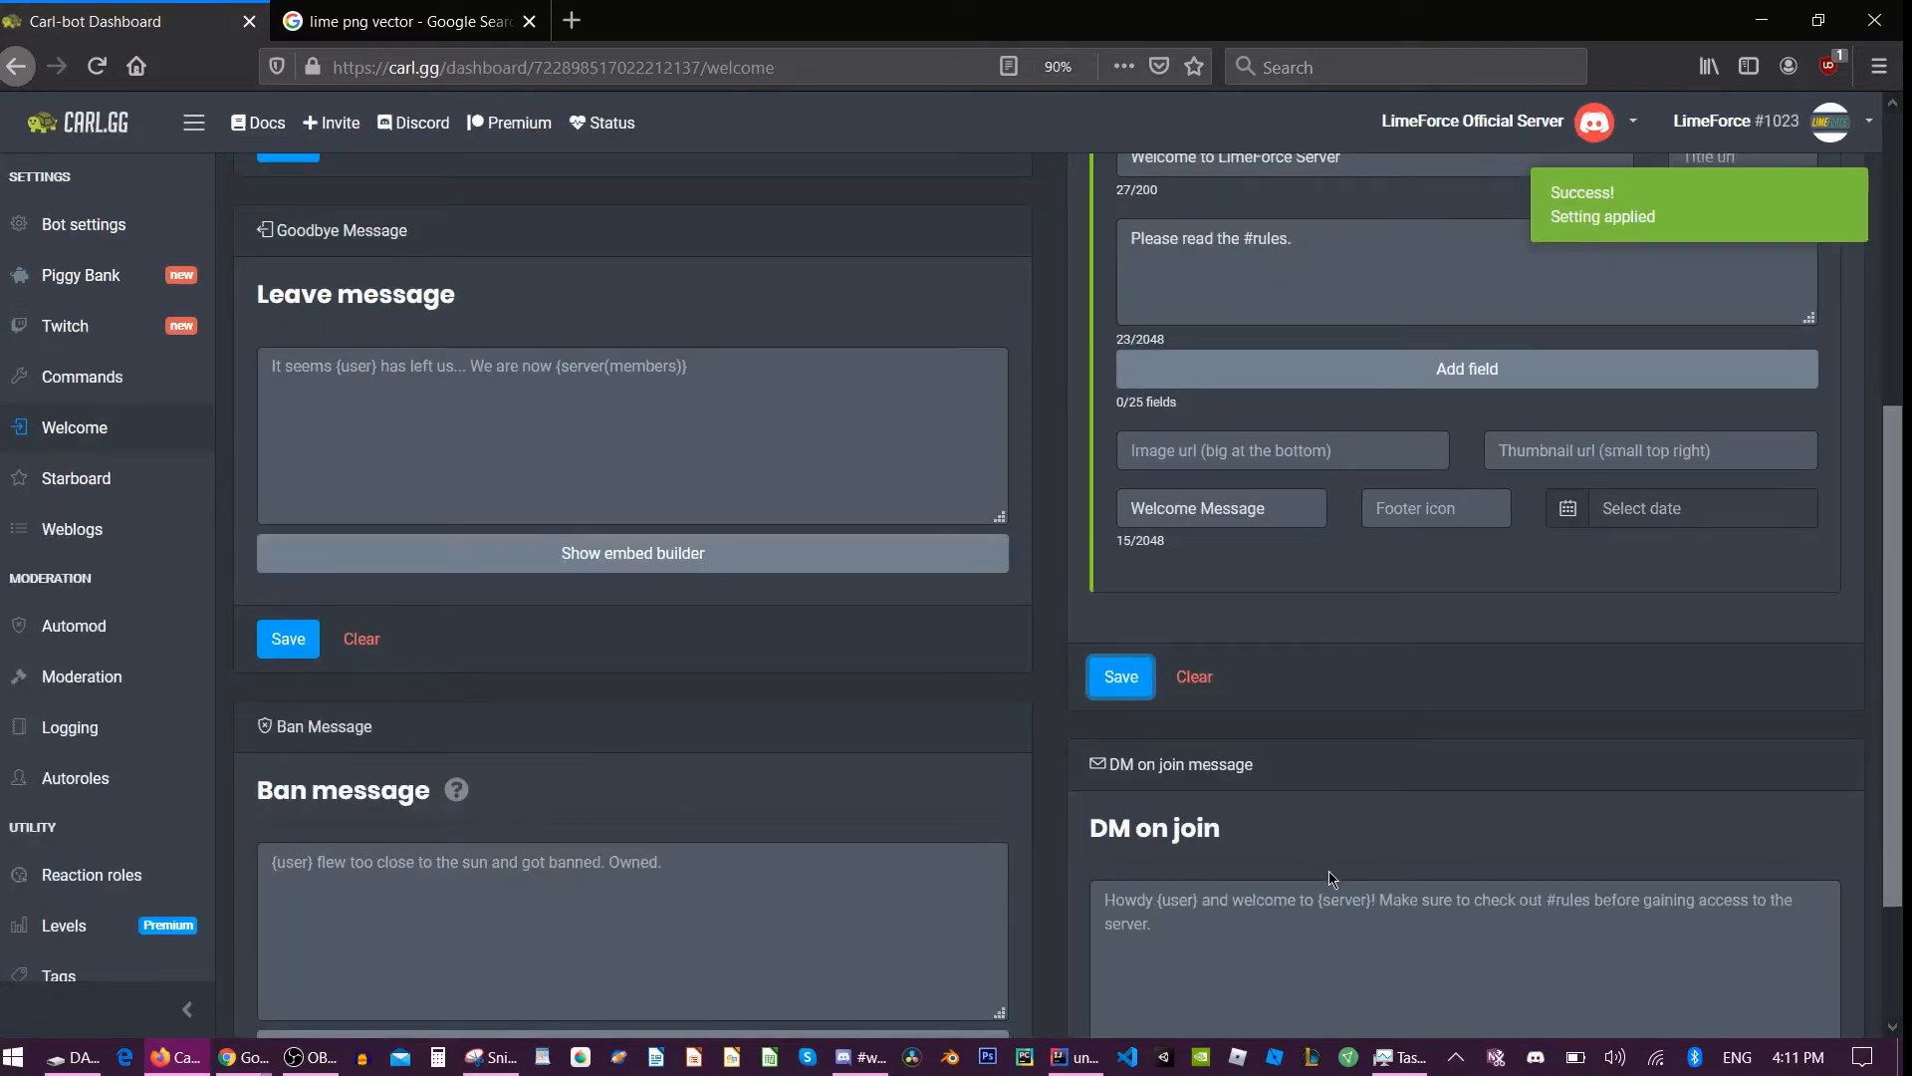
{"action": "scroll", "coordinate": [1285, 941], "scroll_direction": "down", "scroll_amount": 2}
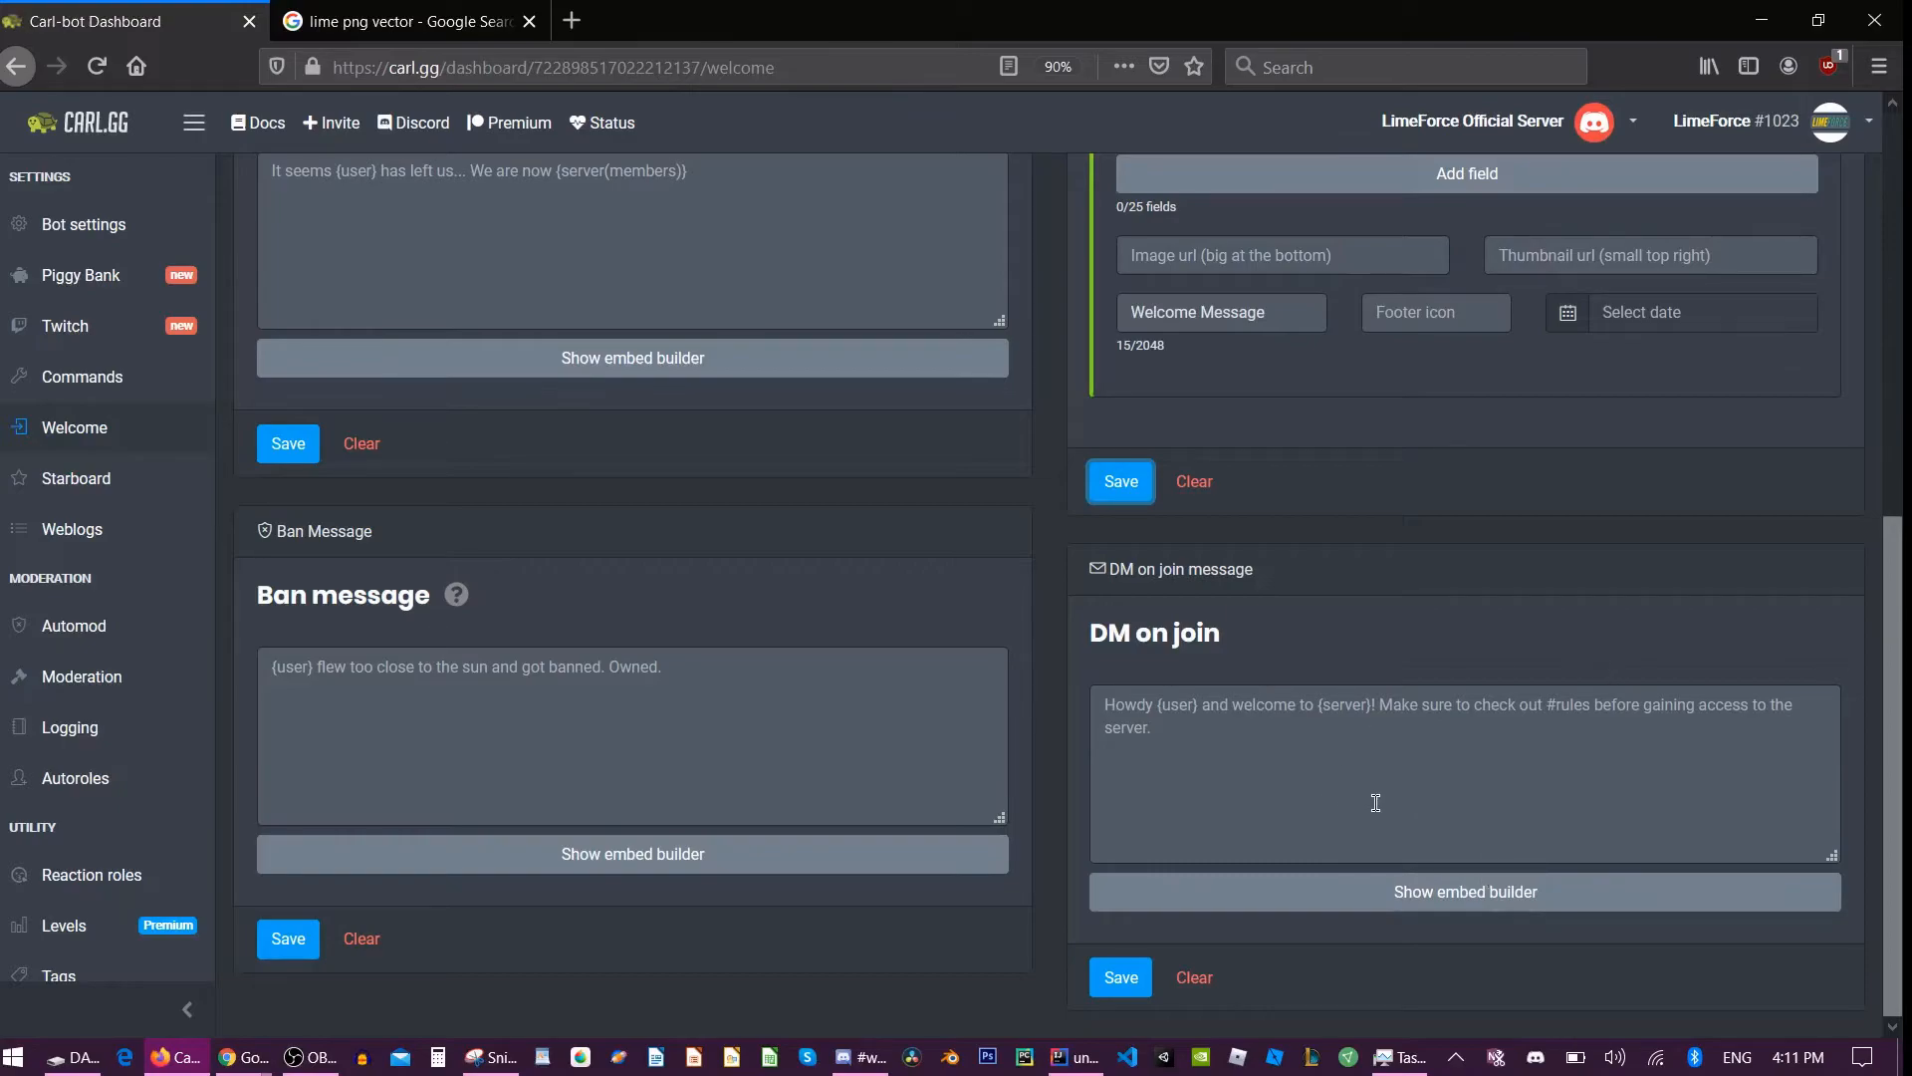
{"action": "left_click", "coordinate": [1410, 902]}
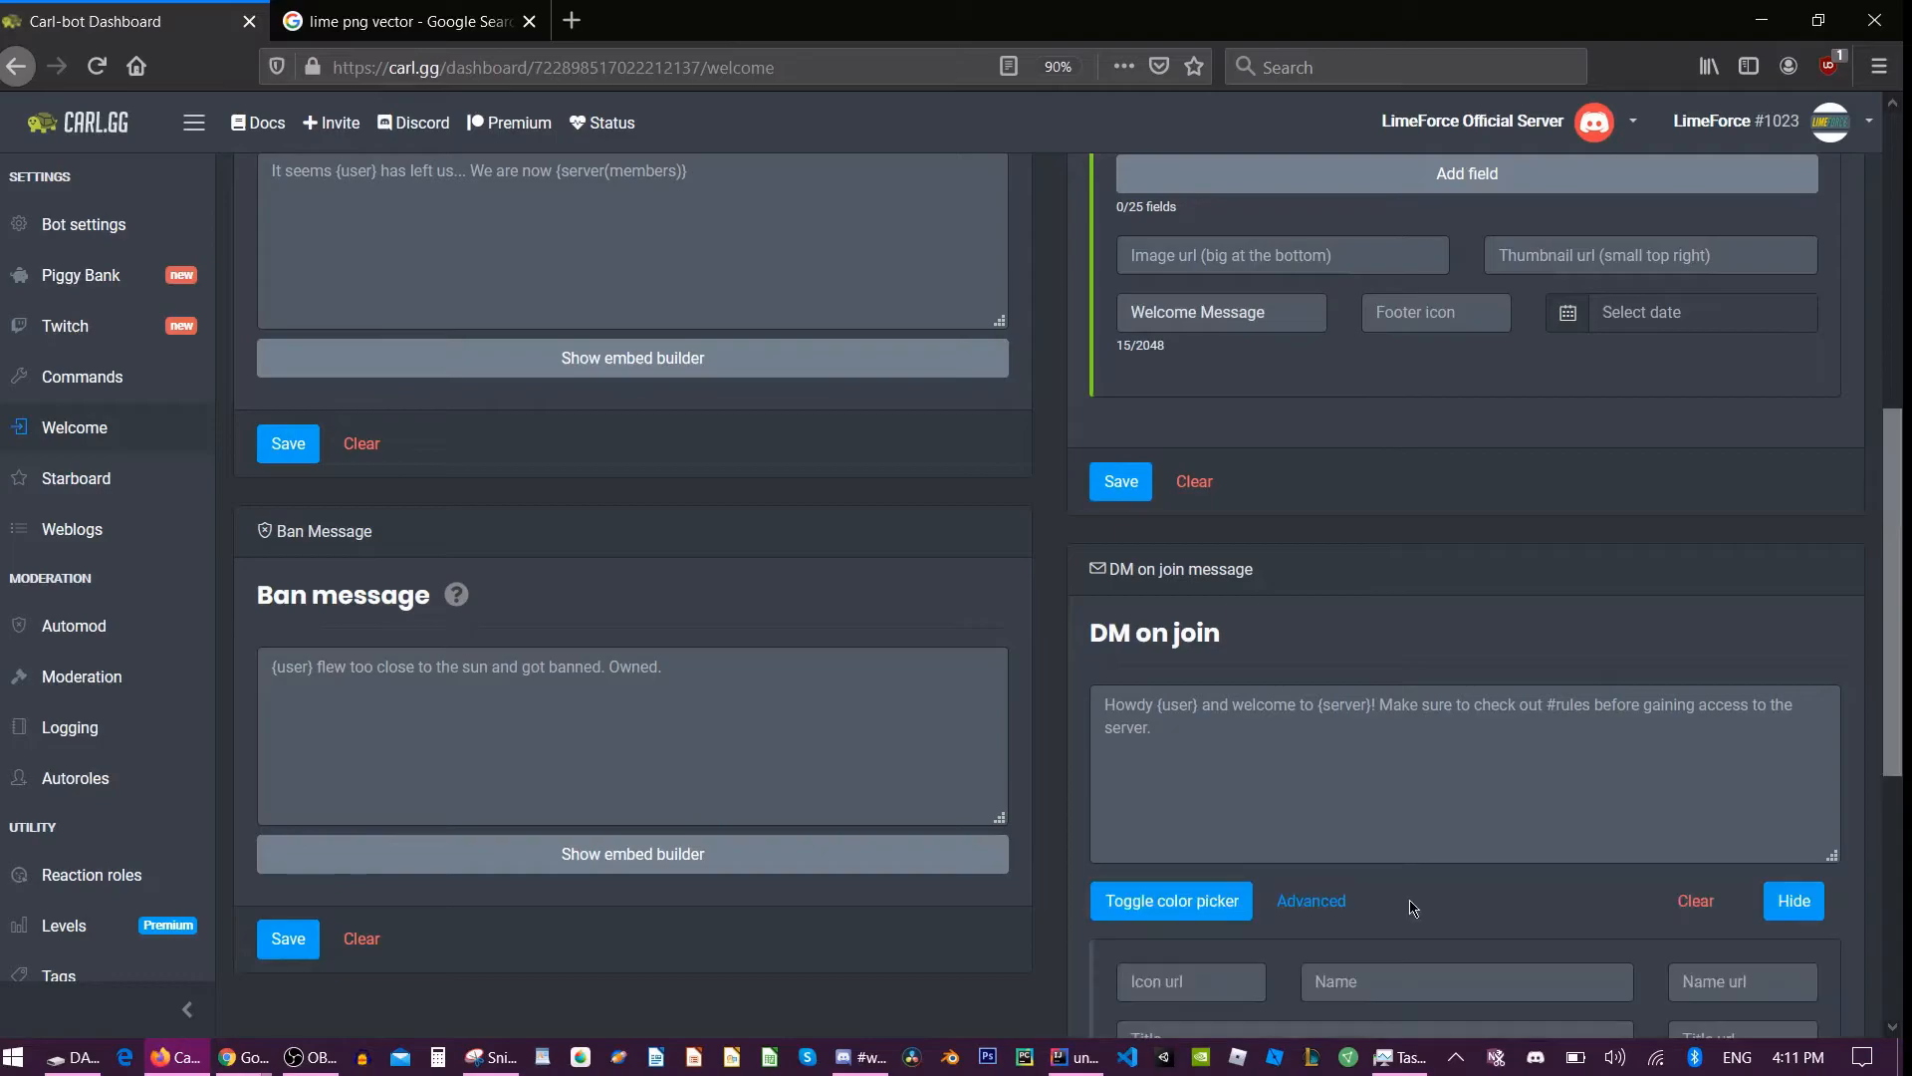
{"action": "scroll", "coordinate": [1410, 906], "scroll_direction": "down", "scroll_amount": 5}
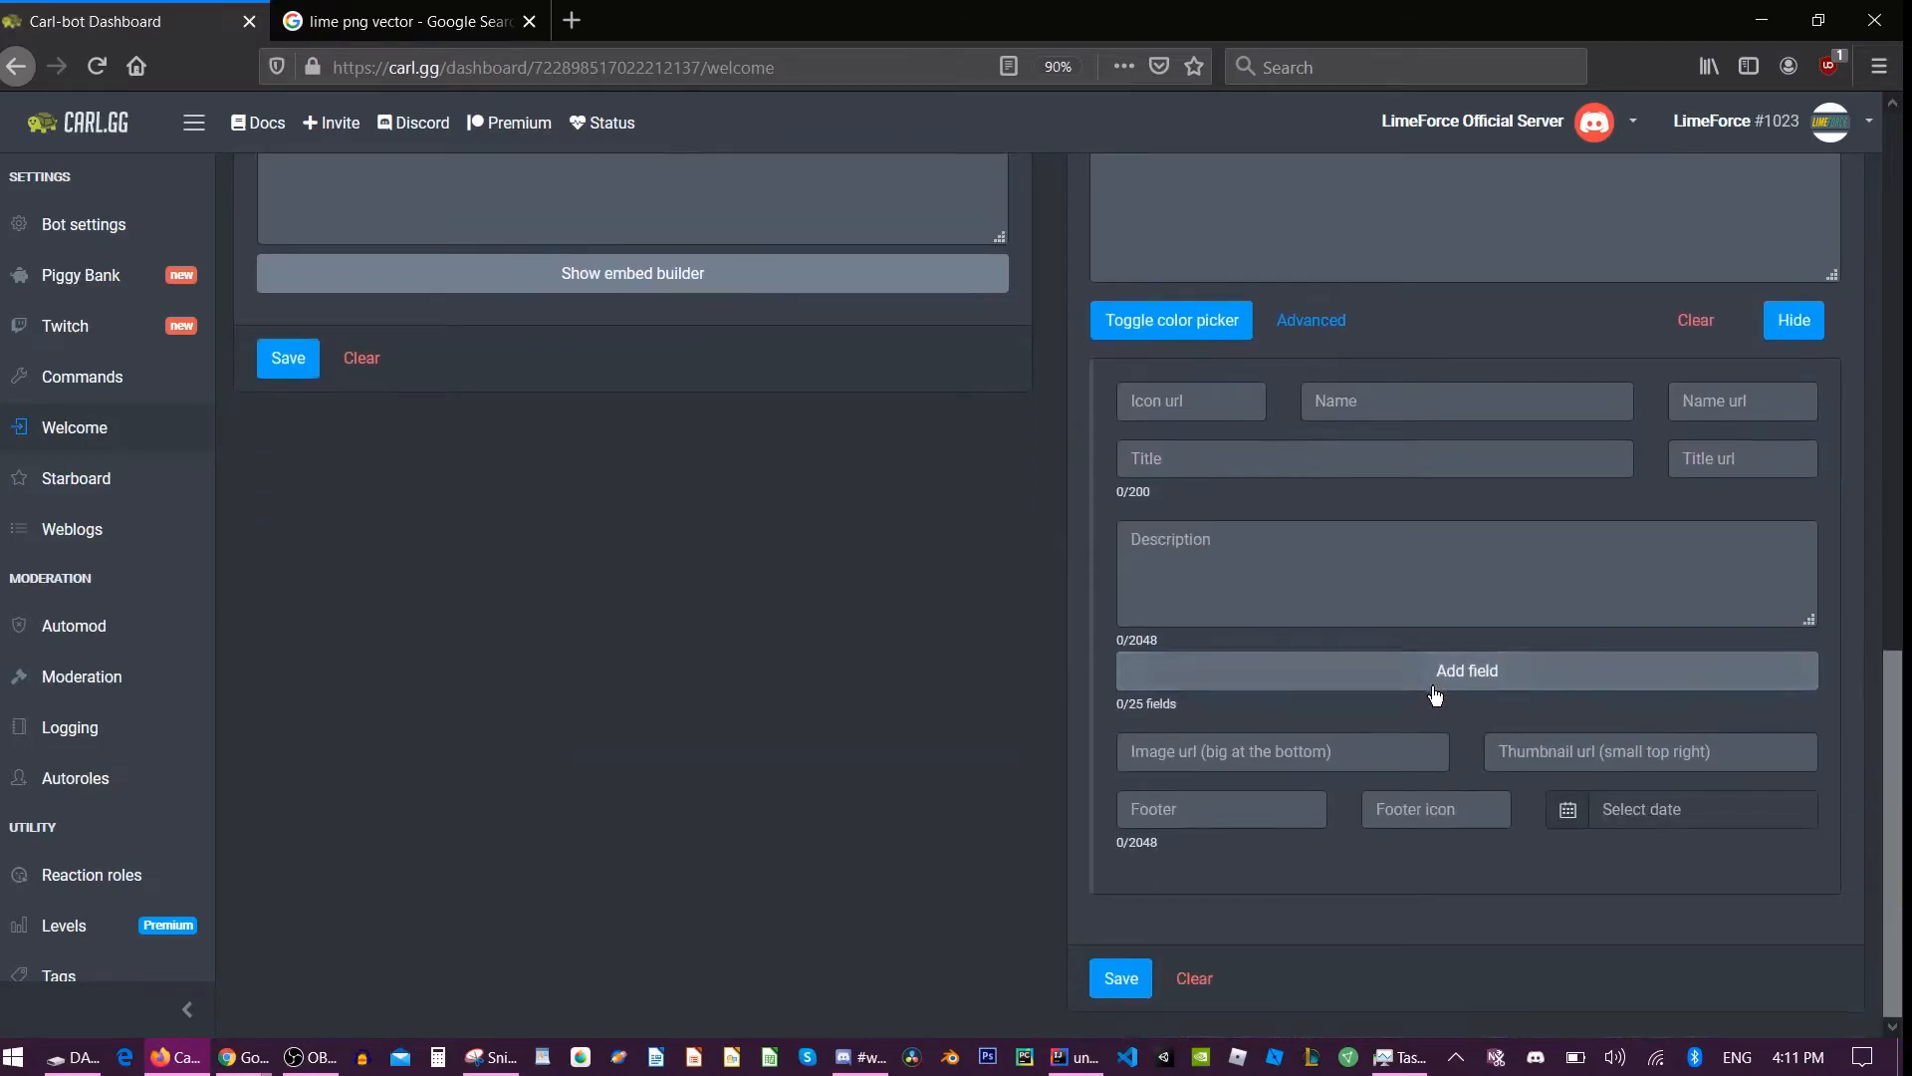
{"action": "scroll", "coordinate": [1357, 253], "scroll_direction": "up", "scroll_amount": 15}
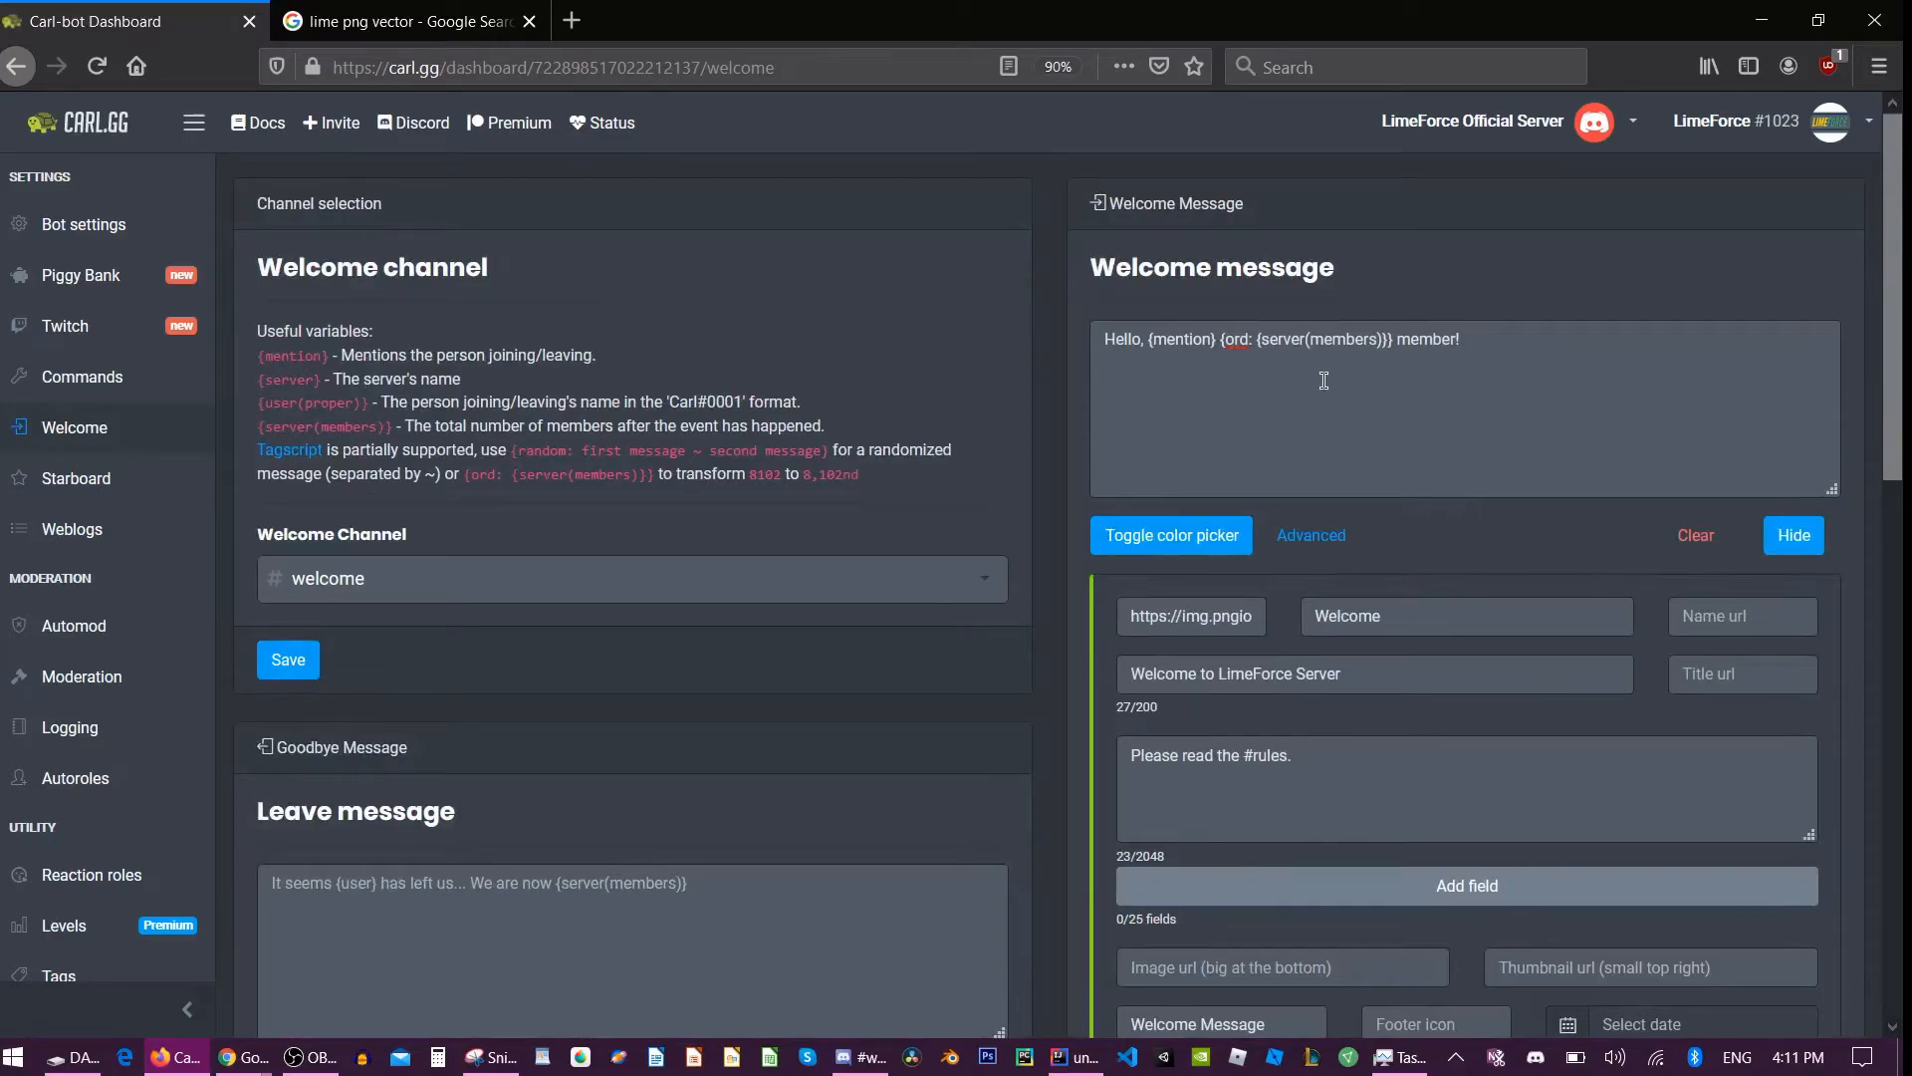
{"action": "scroll", "coordinate": [1311, 468], "scroll_direction": "down", "scroll_amount": 9}
{"action": "scroll", "coordinate": [1311, 468], "scroll_direction": "up", "scroll_amount": 5}
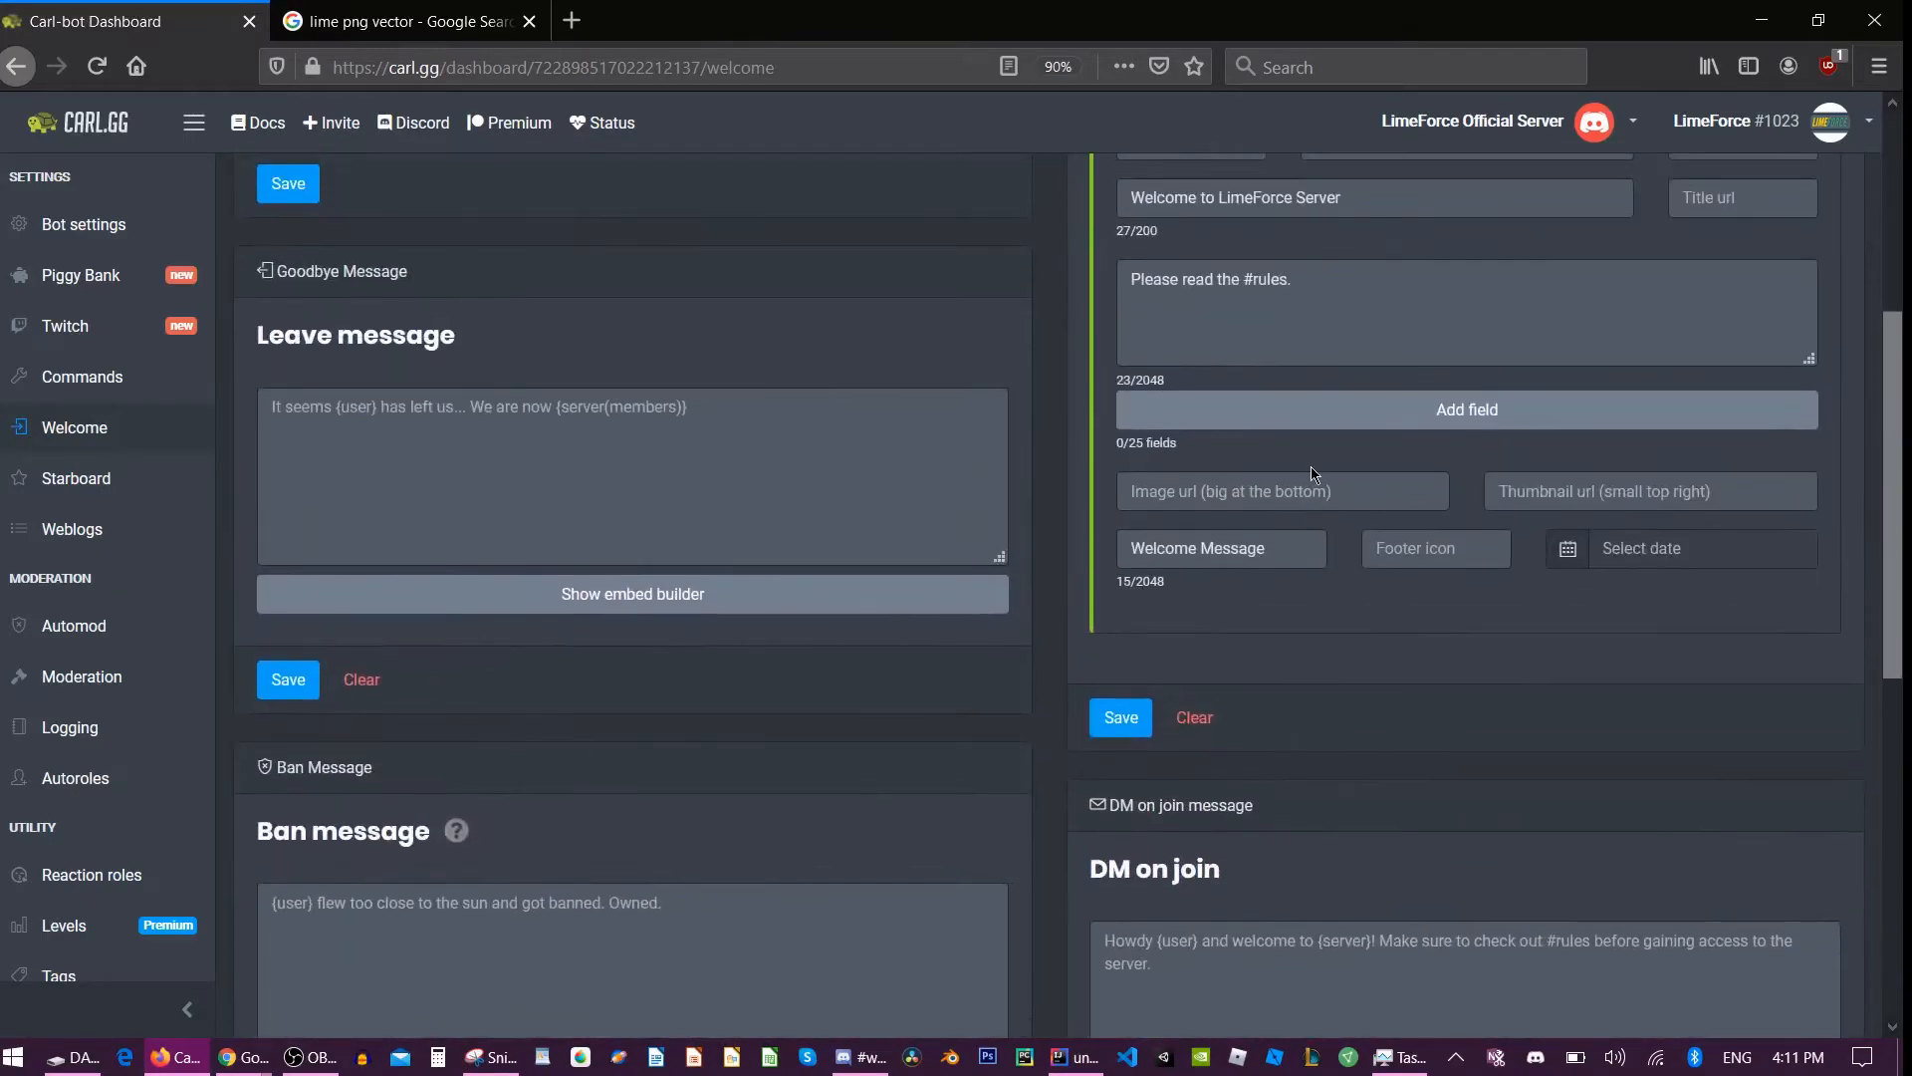
- Look over the Starboard settings and the Weblogs audit logs
{"action": "left_click", "coordinate": [60, 488]}
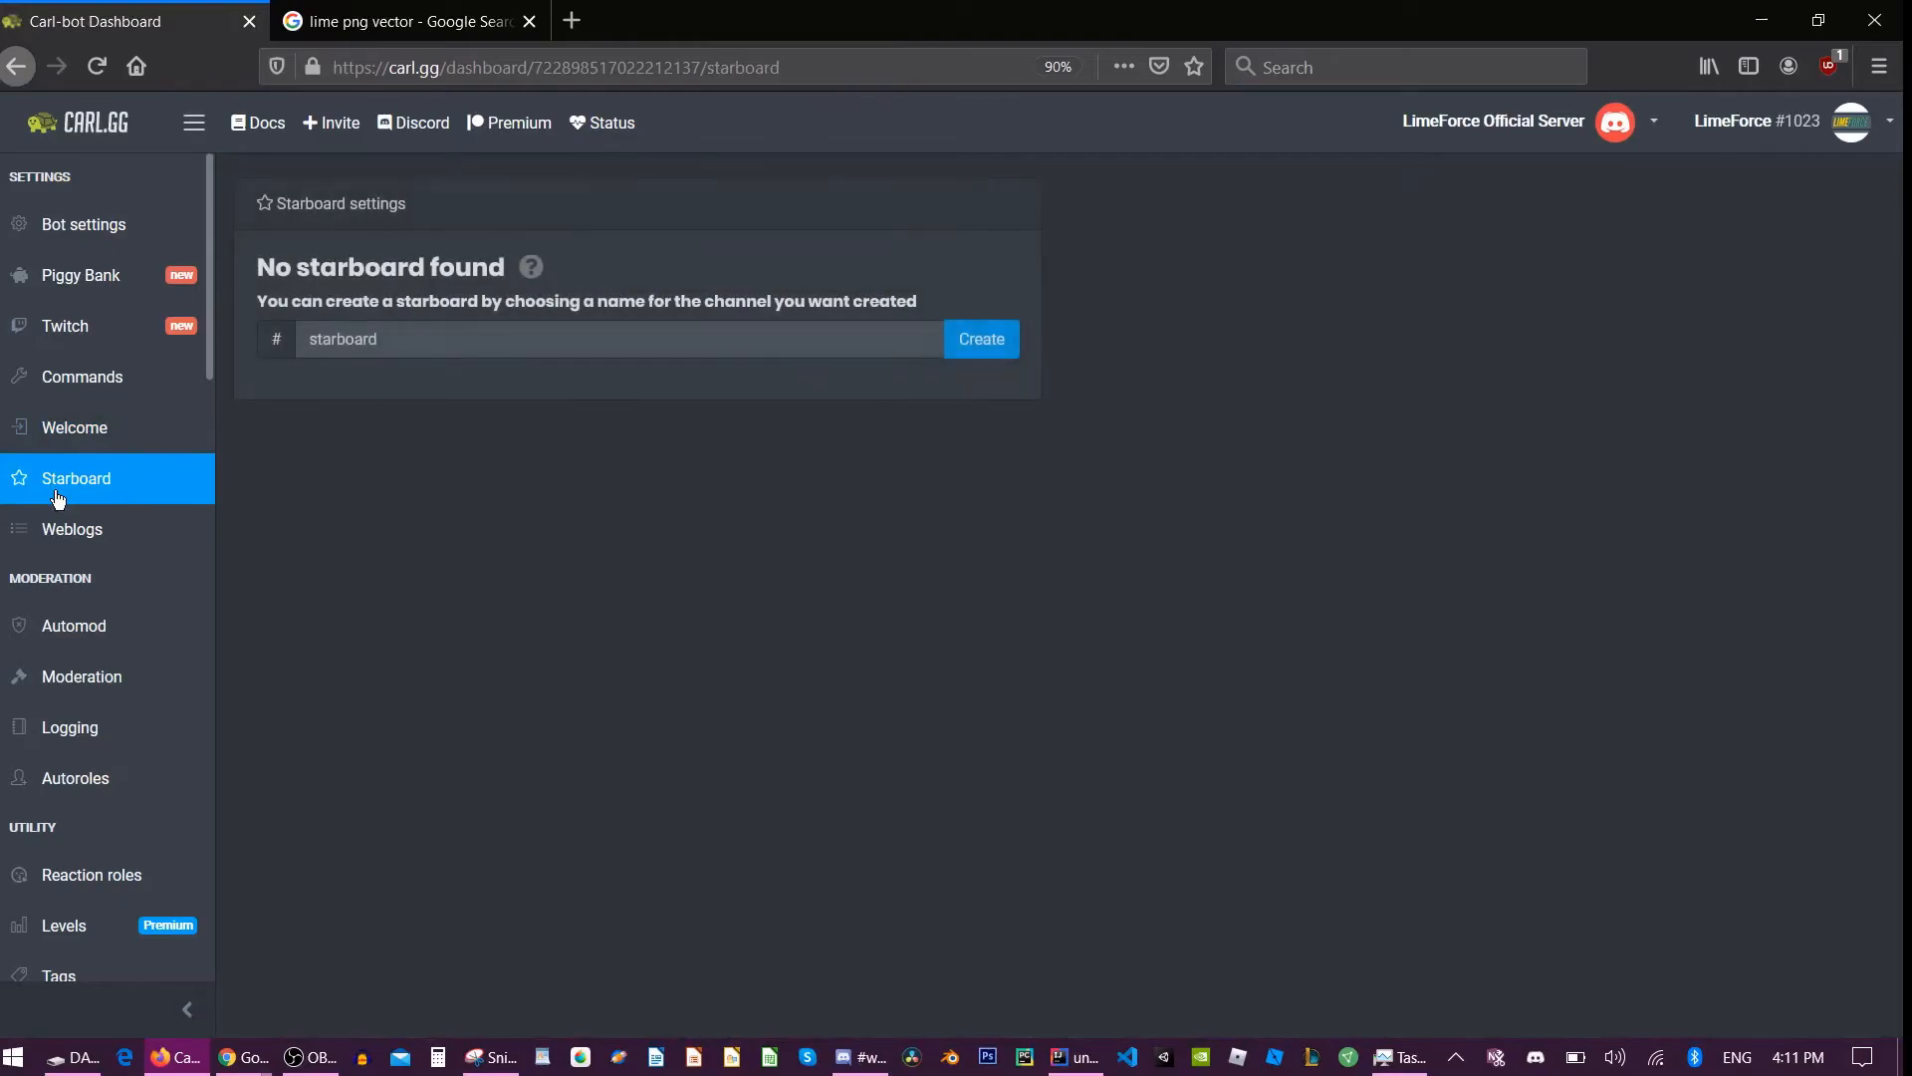
{"action": "left_click", "coordinate": [82, 525]}
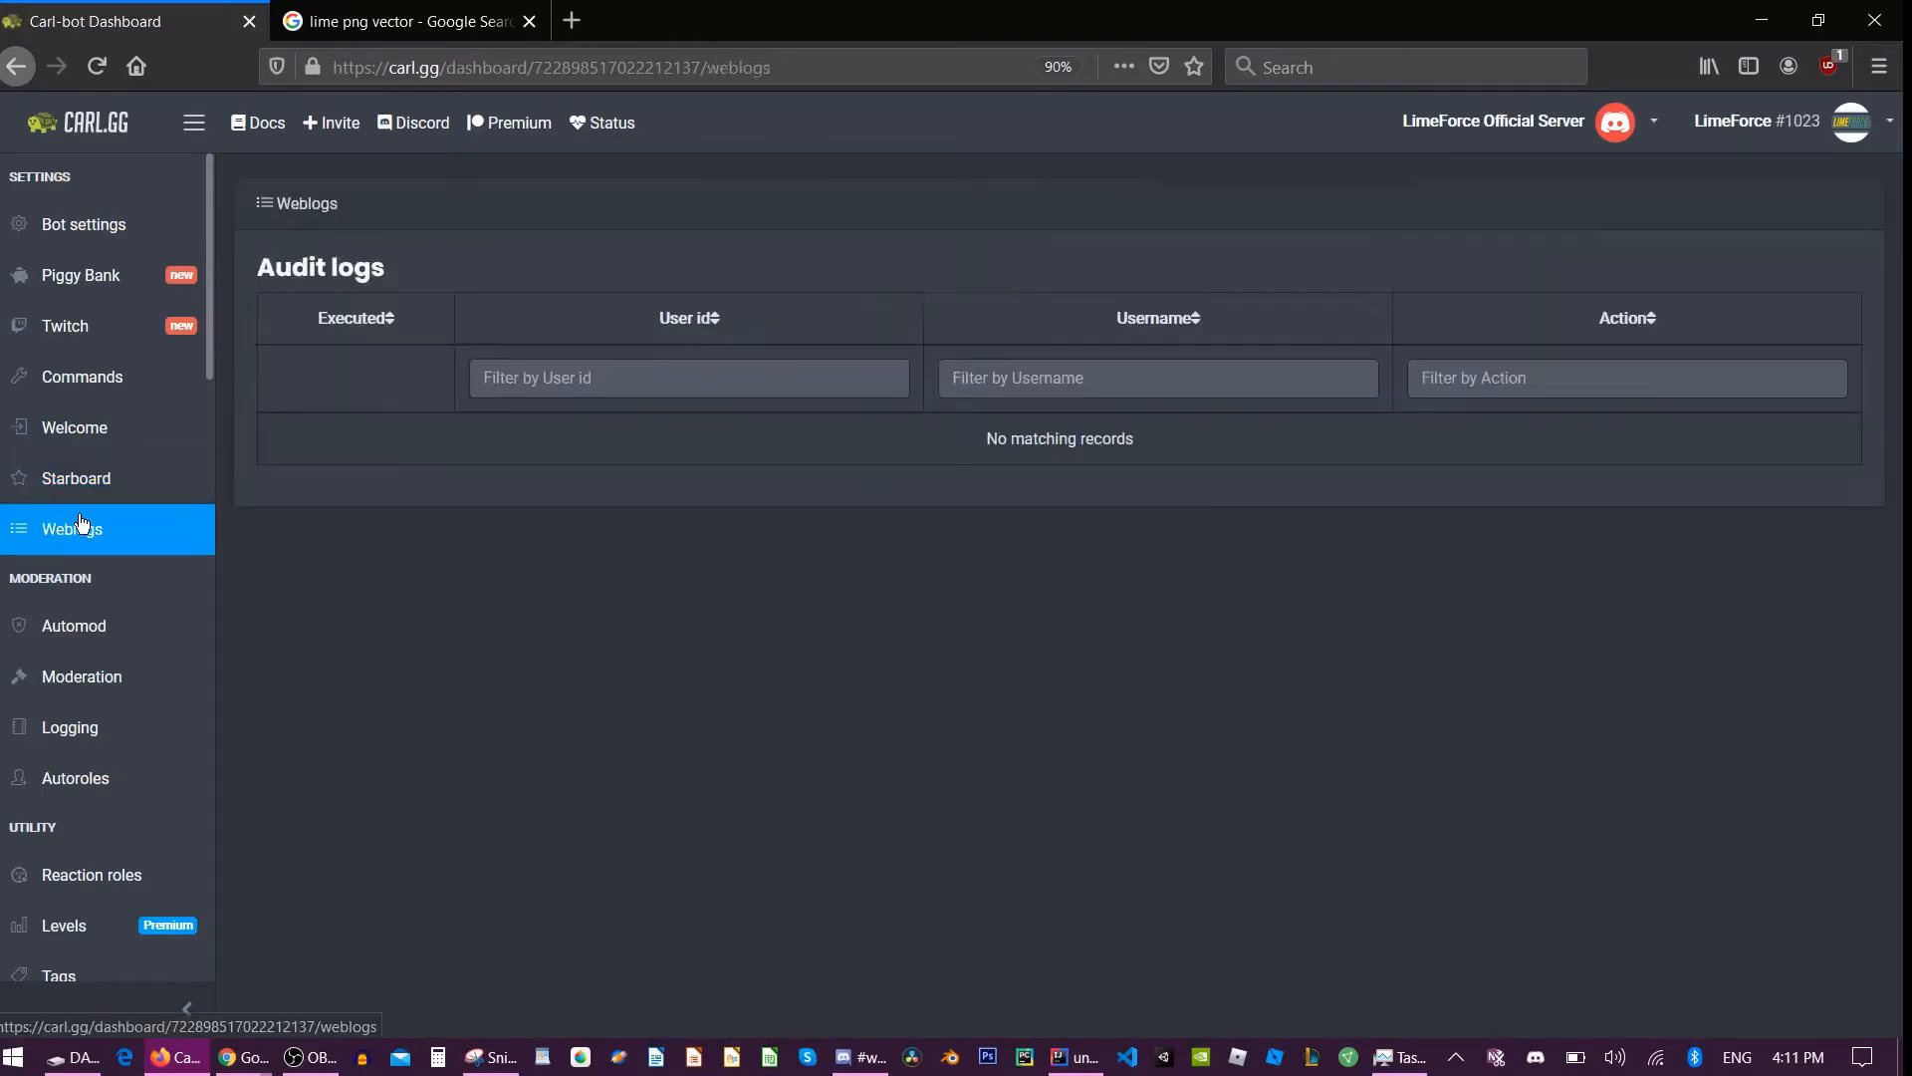
- In the Automod general settings, choose the logs channel as the place to log actions to
{"action": "left_click", "coordinate": [66, 645]}
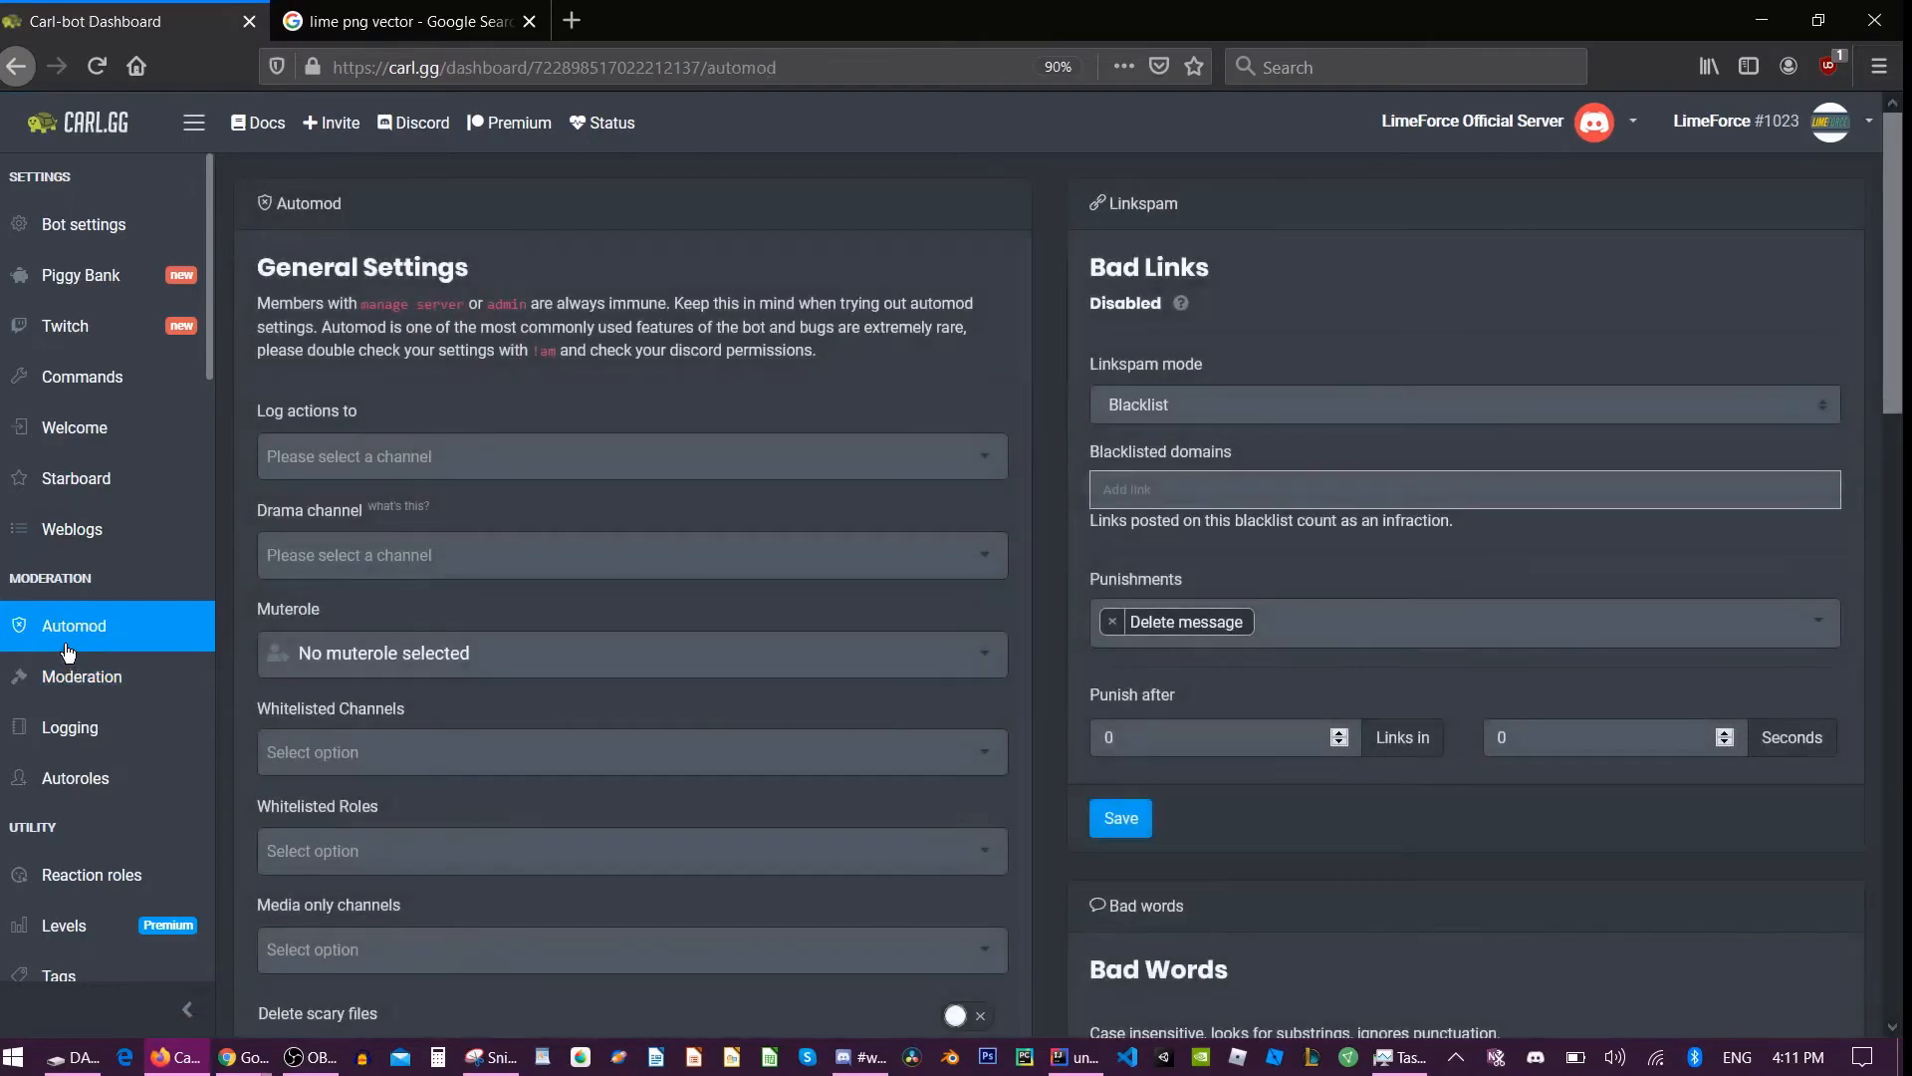
{"action": "scroll", "coordinate": [518, 365], "scroll_direction": "down", "scroll_amount": 1}
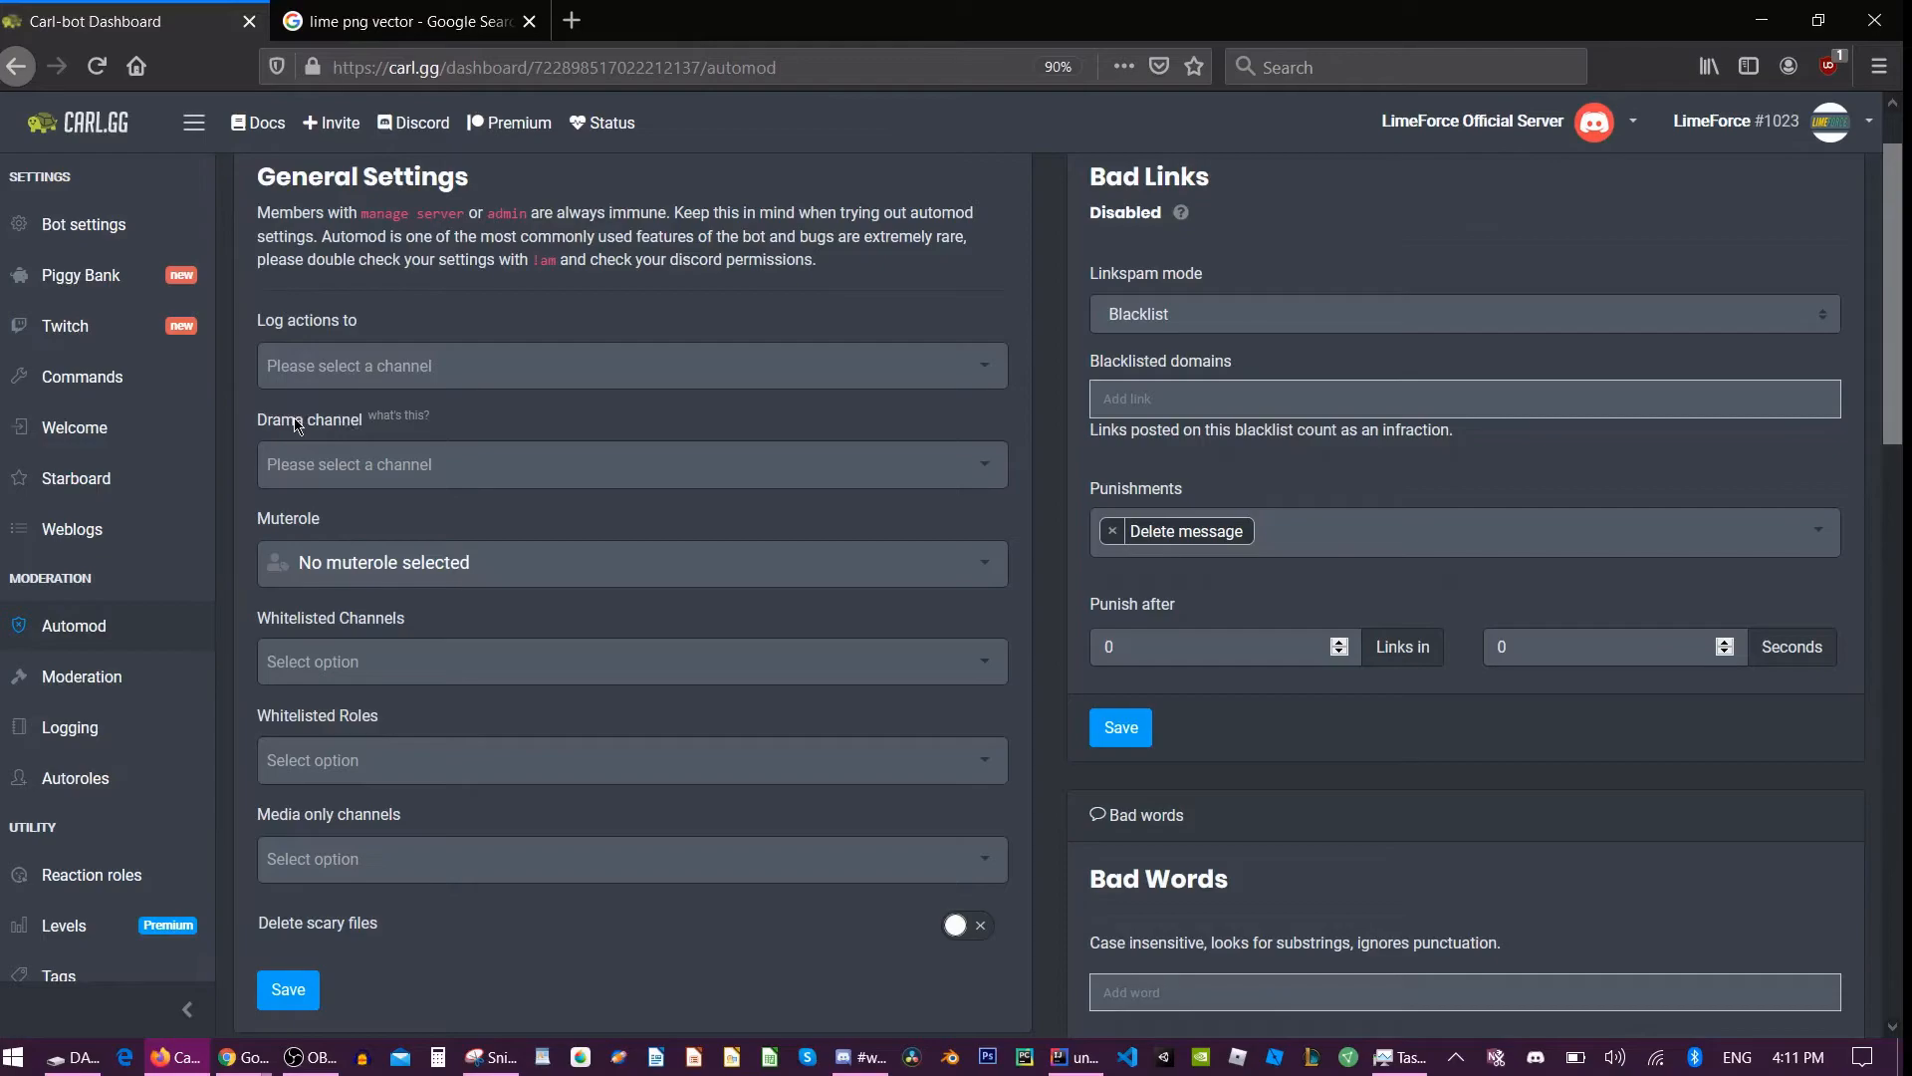
{"action": "left_click", "coordinate": [361, 365]}
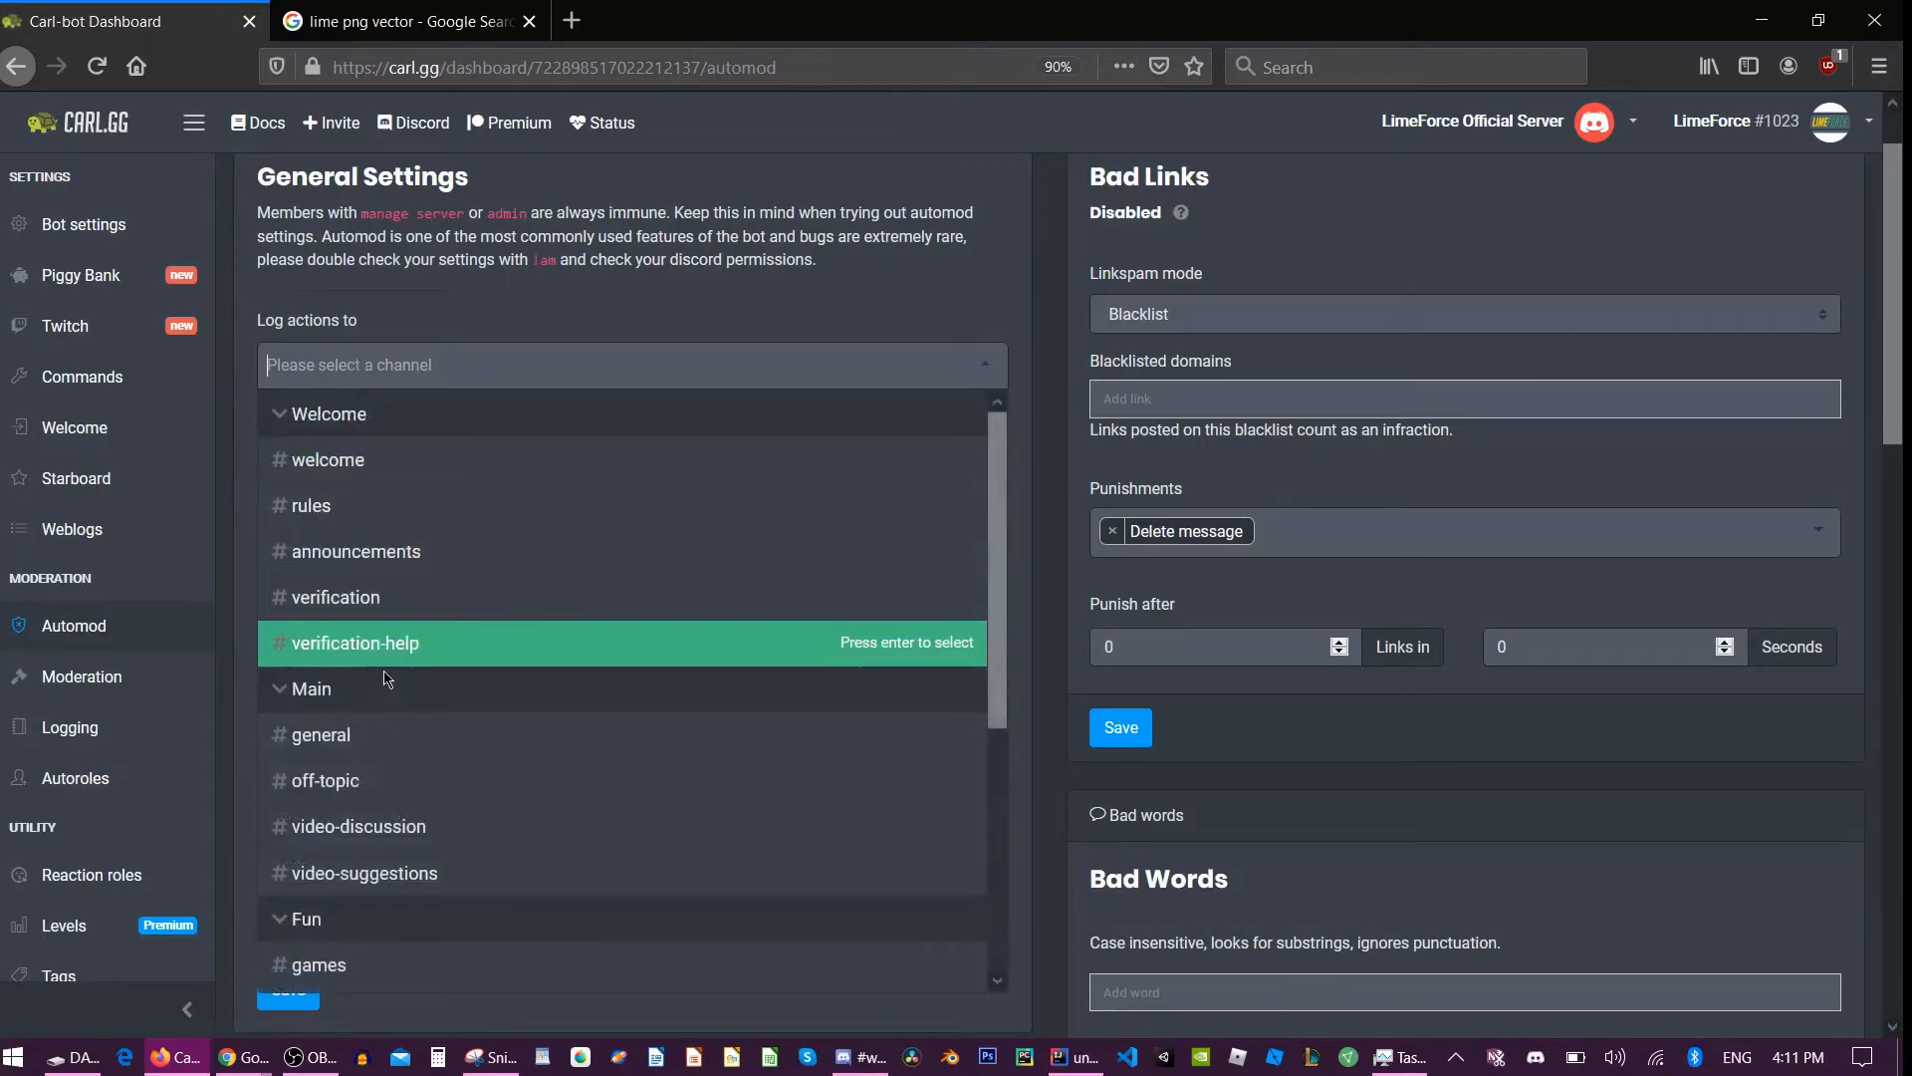
{"action": "scroll", "coordinate": [379, 648], "scroll_direction": "down", "scroll_amount": 4}
{"action": "left_click", "coordinate": [367, 917]}
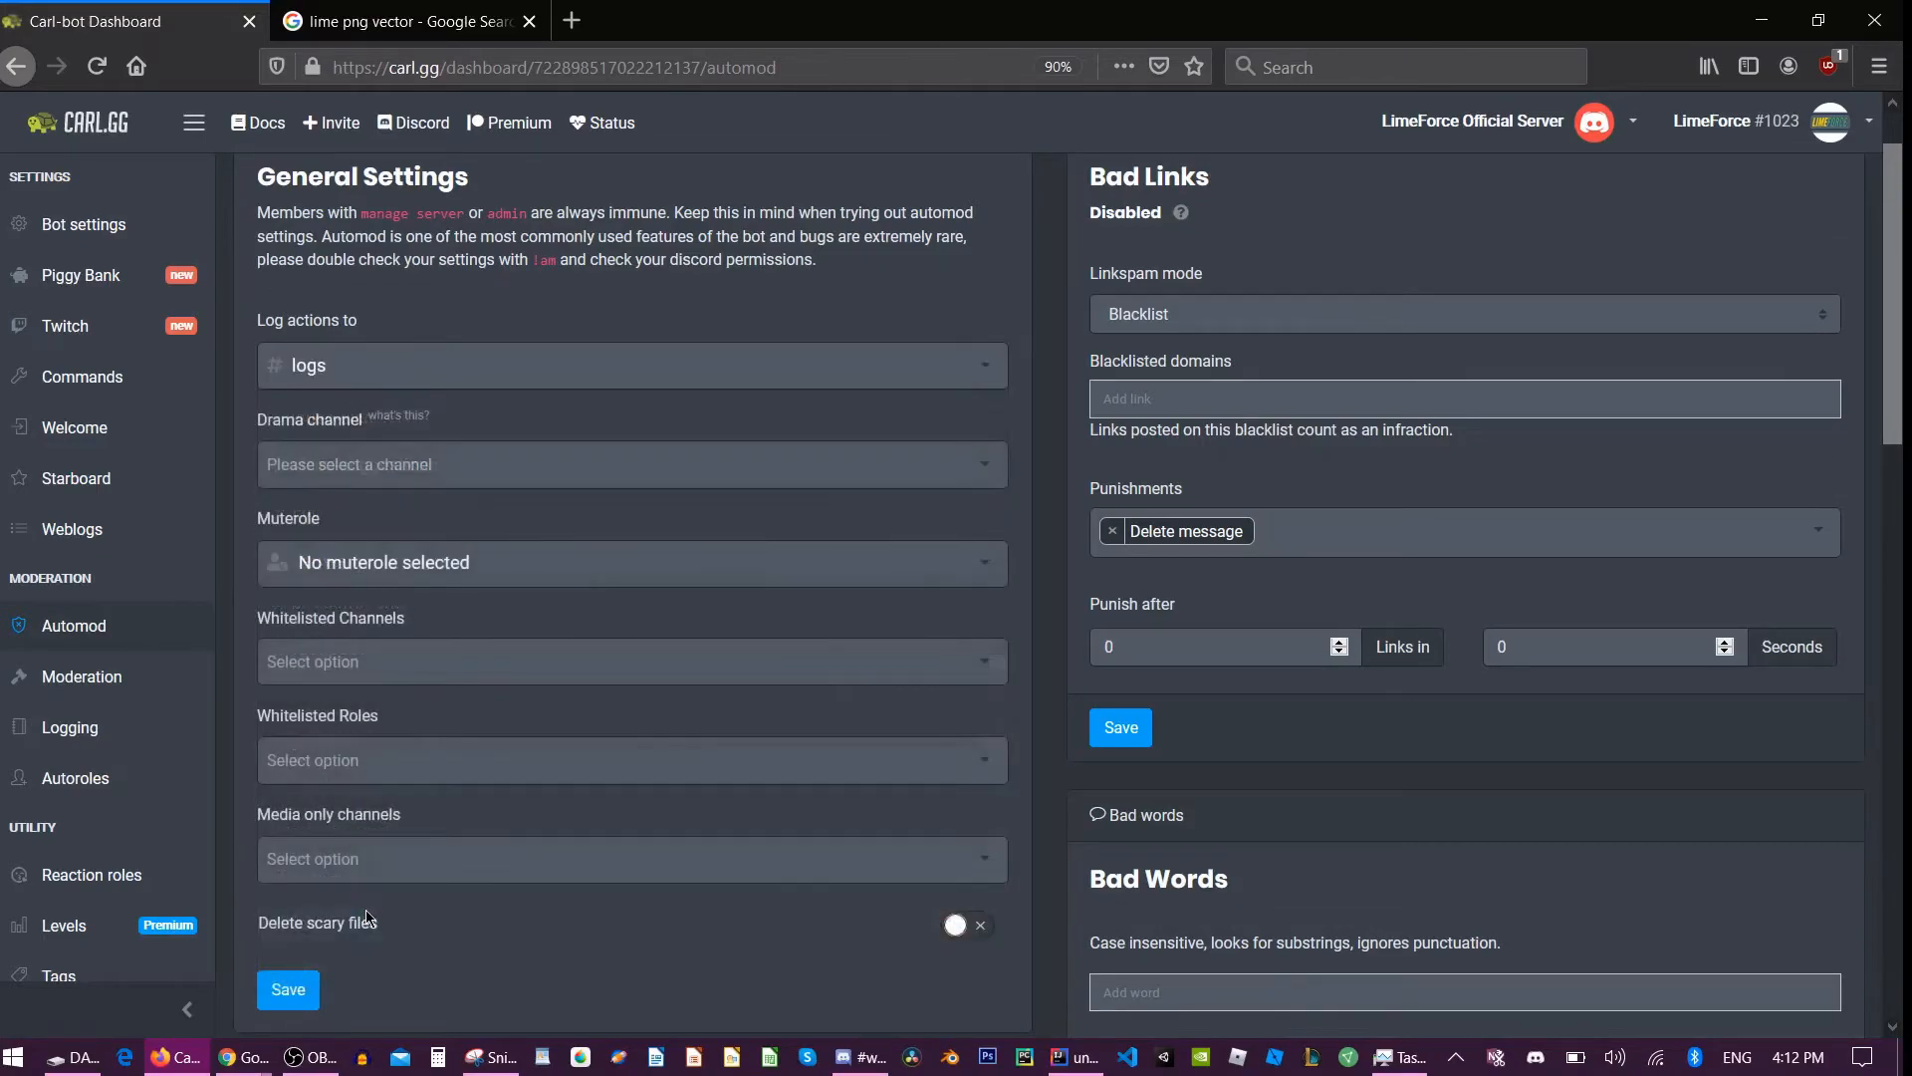
- Remove "Post to drama channel (premium only)" from the Bad Words punishments
{"action": "scroll", "coordinate": [1378, 623], "scroll_direction": "up", "scroll_amount": 1}
{"action": "scroll", "coordinate": [1300, 626], "scroll_direction": "down", "scroll_amount": 10}
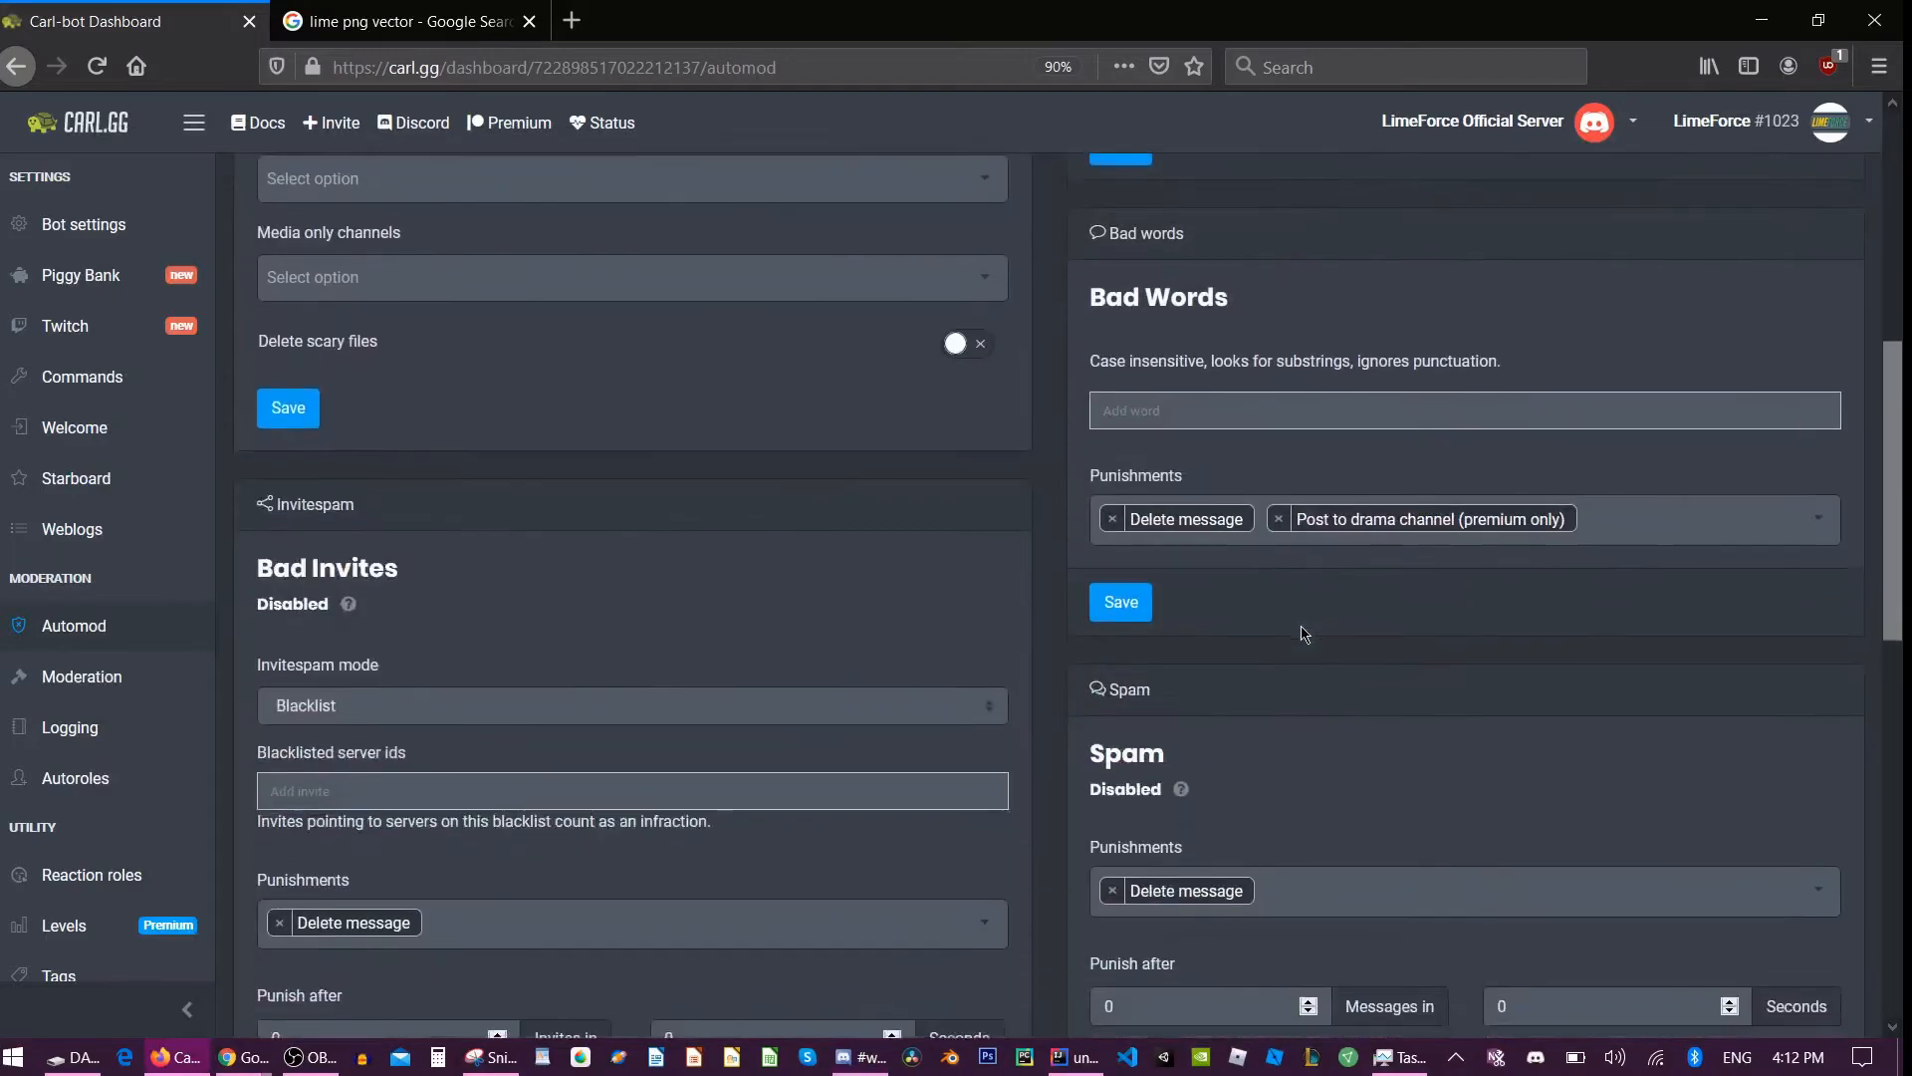
{"action": "scroll", "coordinate": [1276, 386], "scroll_direction": "up", "scroll_amount": 4}
{"action": "left_click", "coordinate": [1383, 324]}
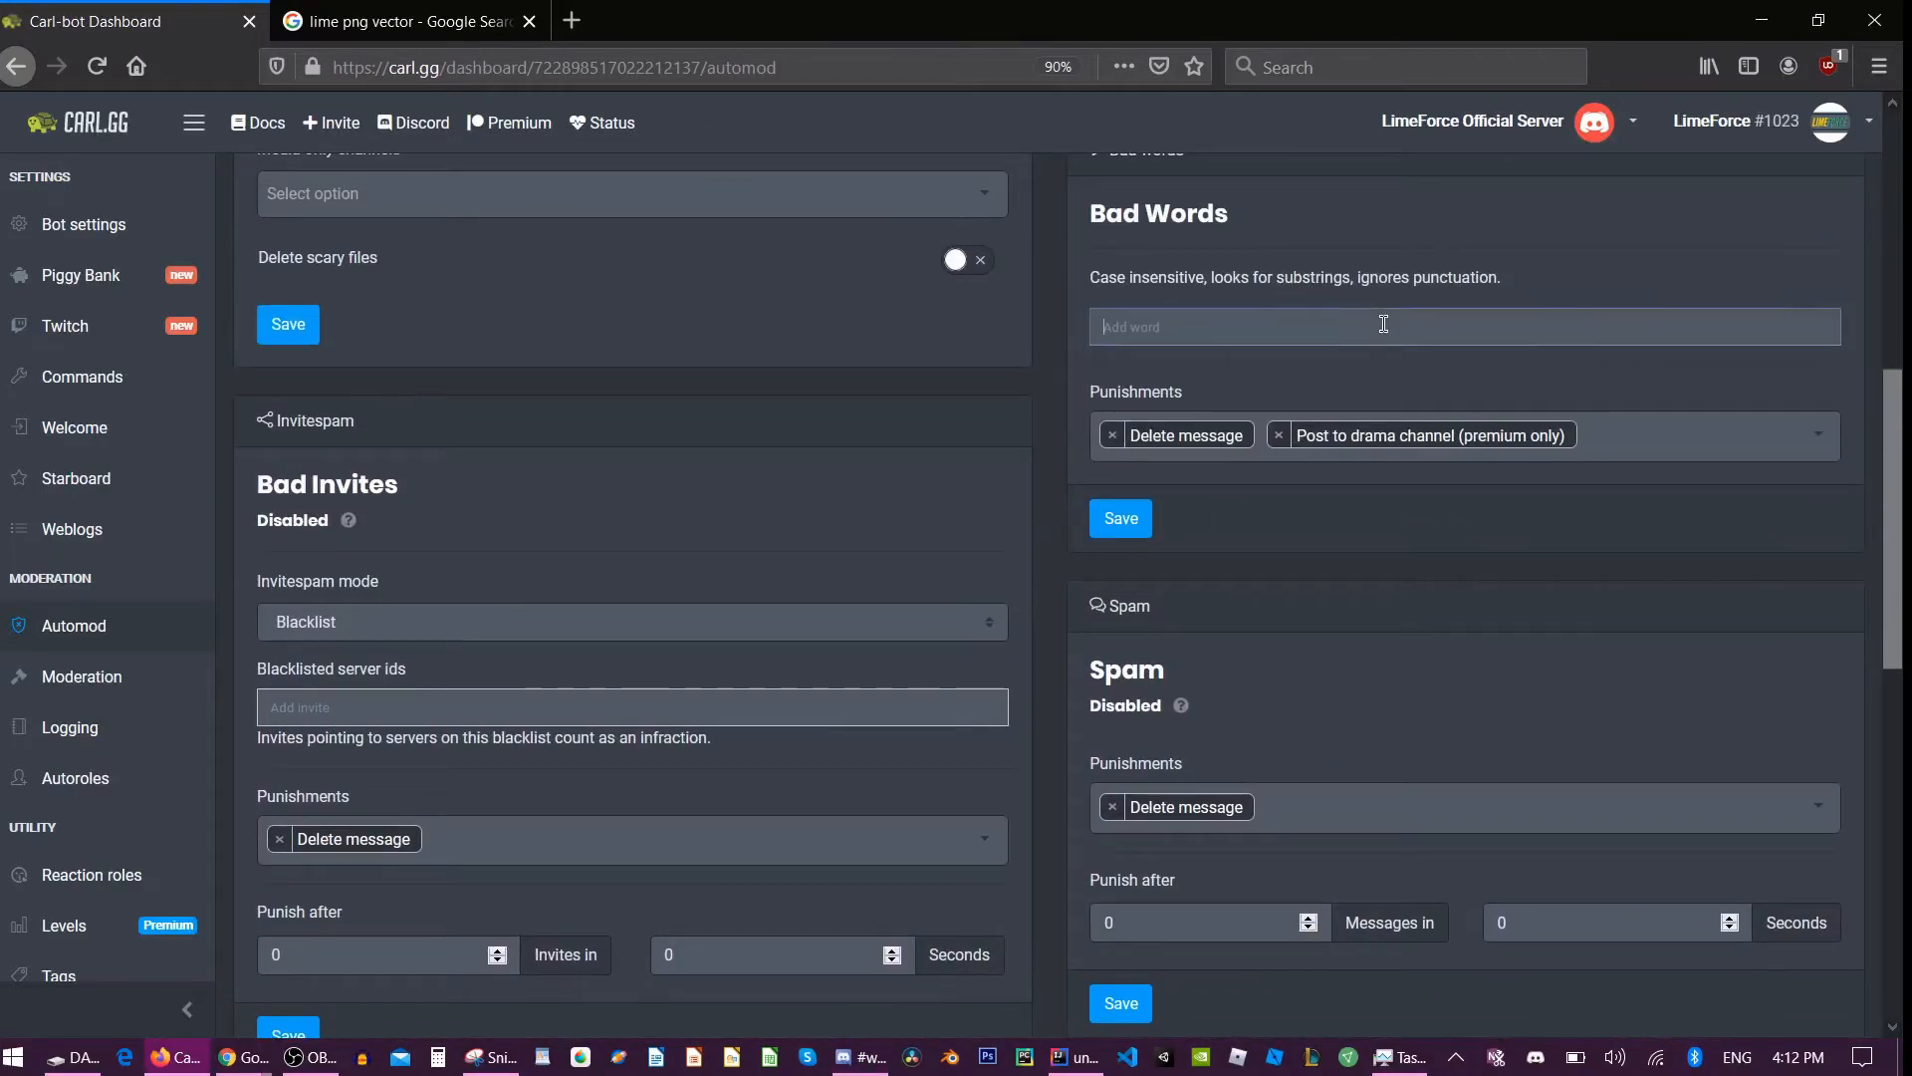
{"action": "left_click", "coordinate": [1280, 436]}
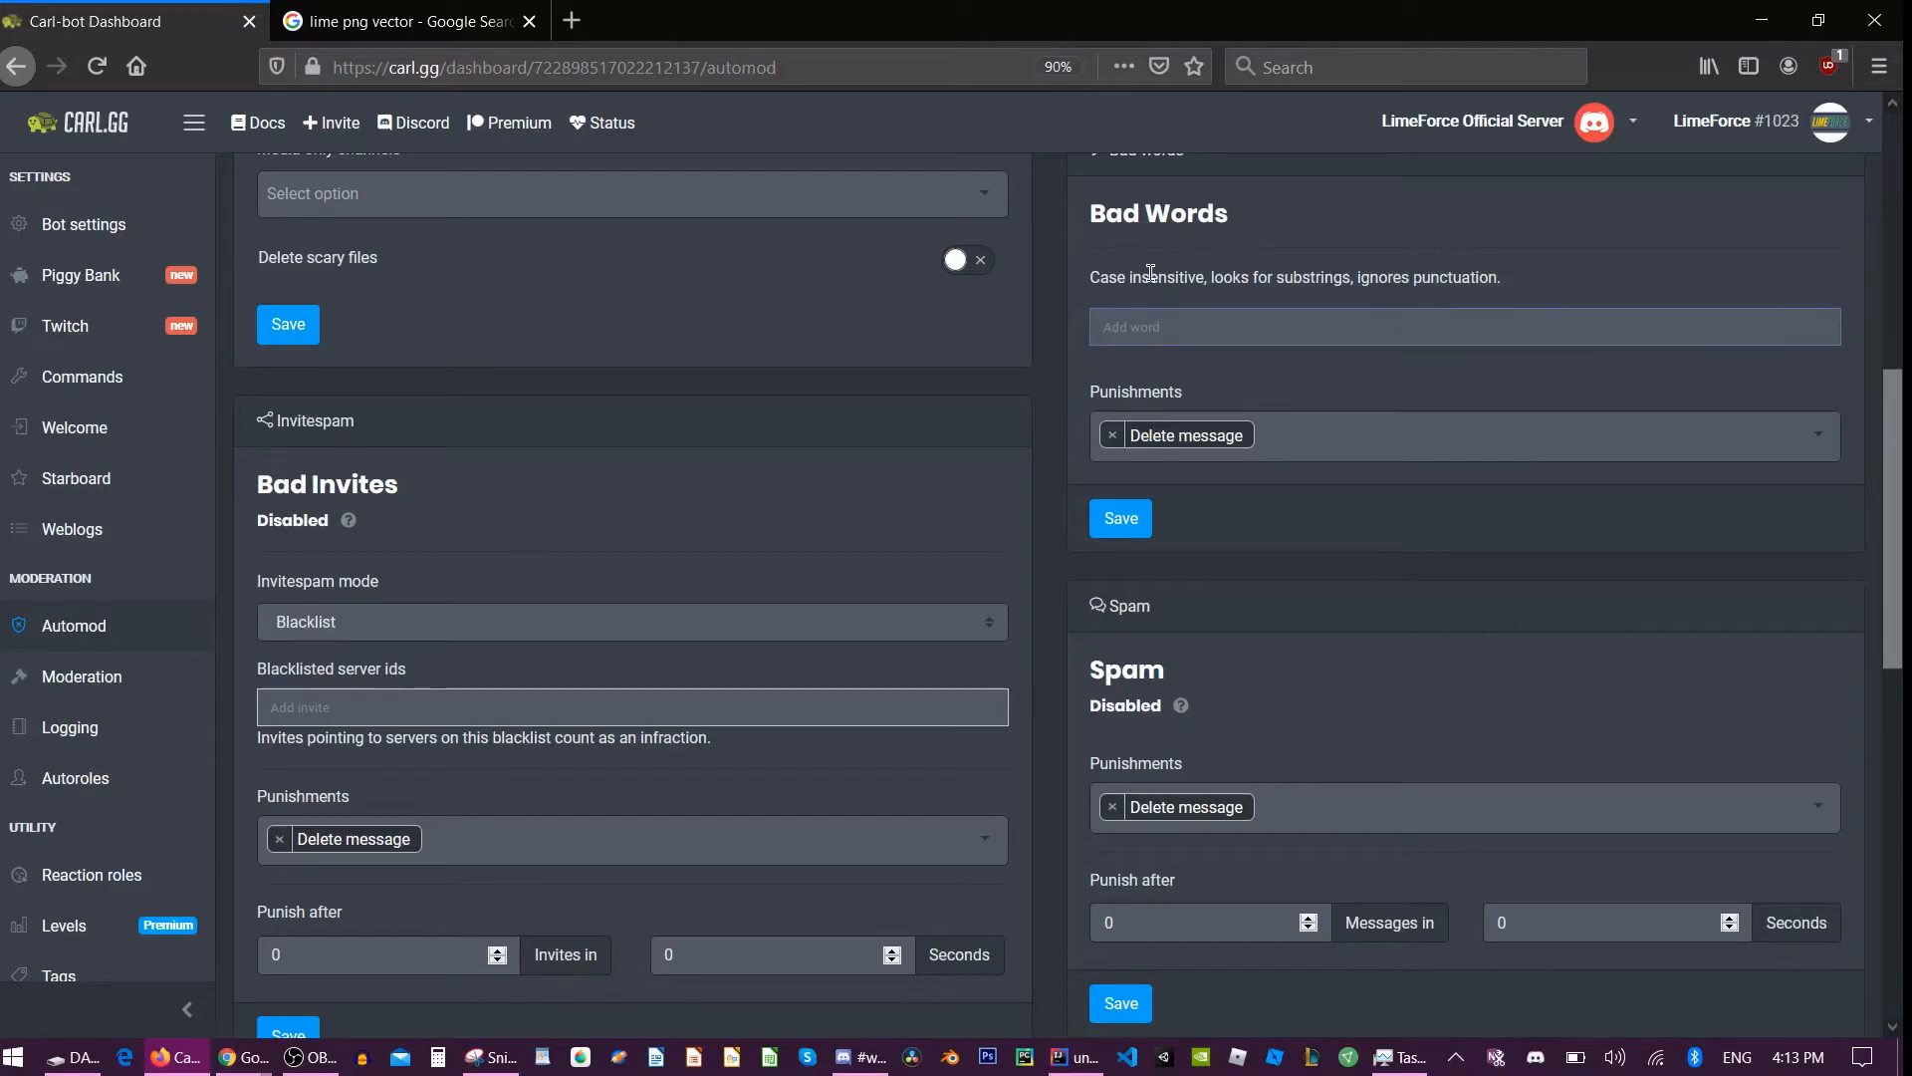
- Review the Bad Words punishment options, try adding "Send message to offender", and remove it again
{"action": "scroll", "coordinate": [1150, 271], "scroll_direction": "up", "scroll_amount": 1}
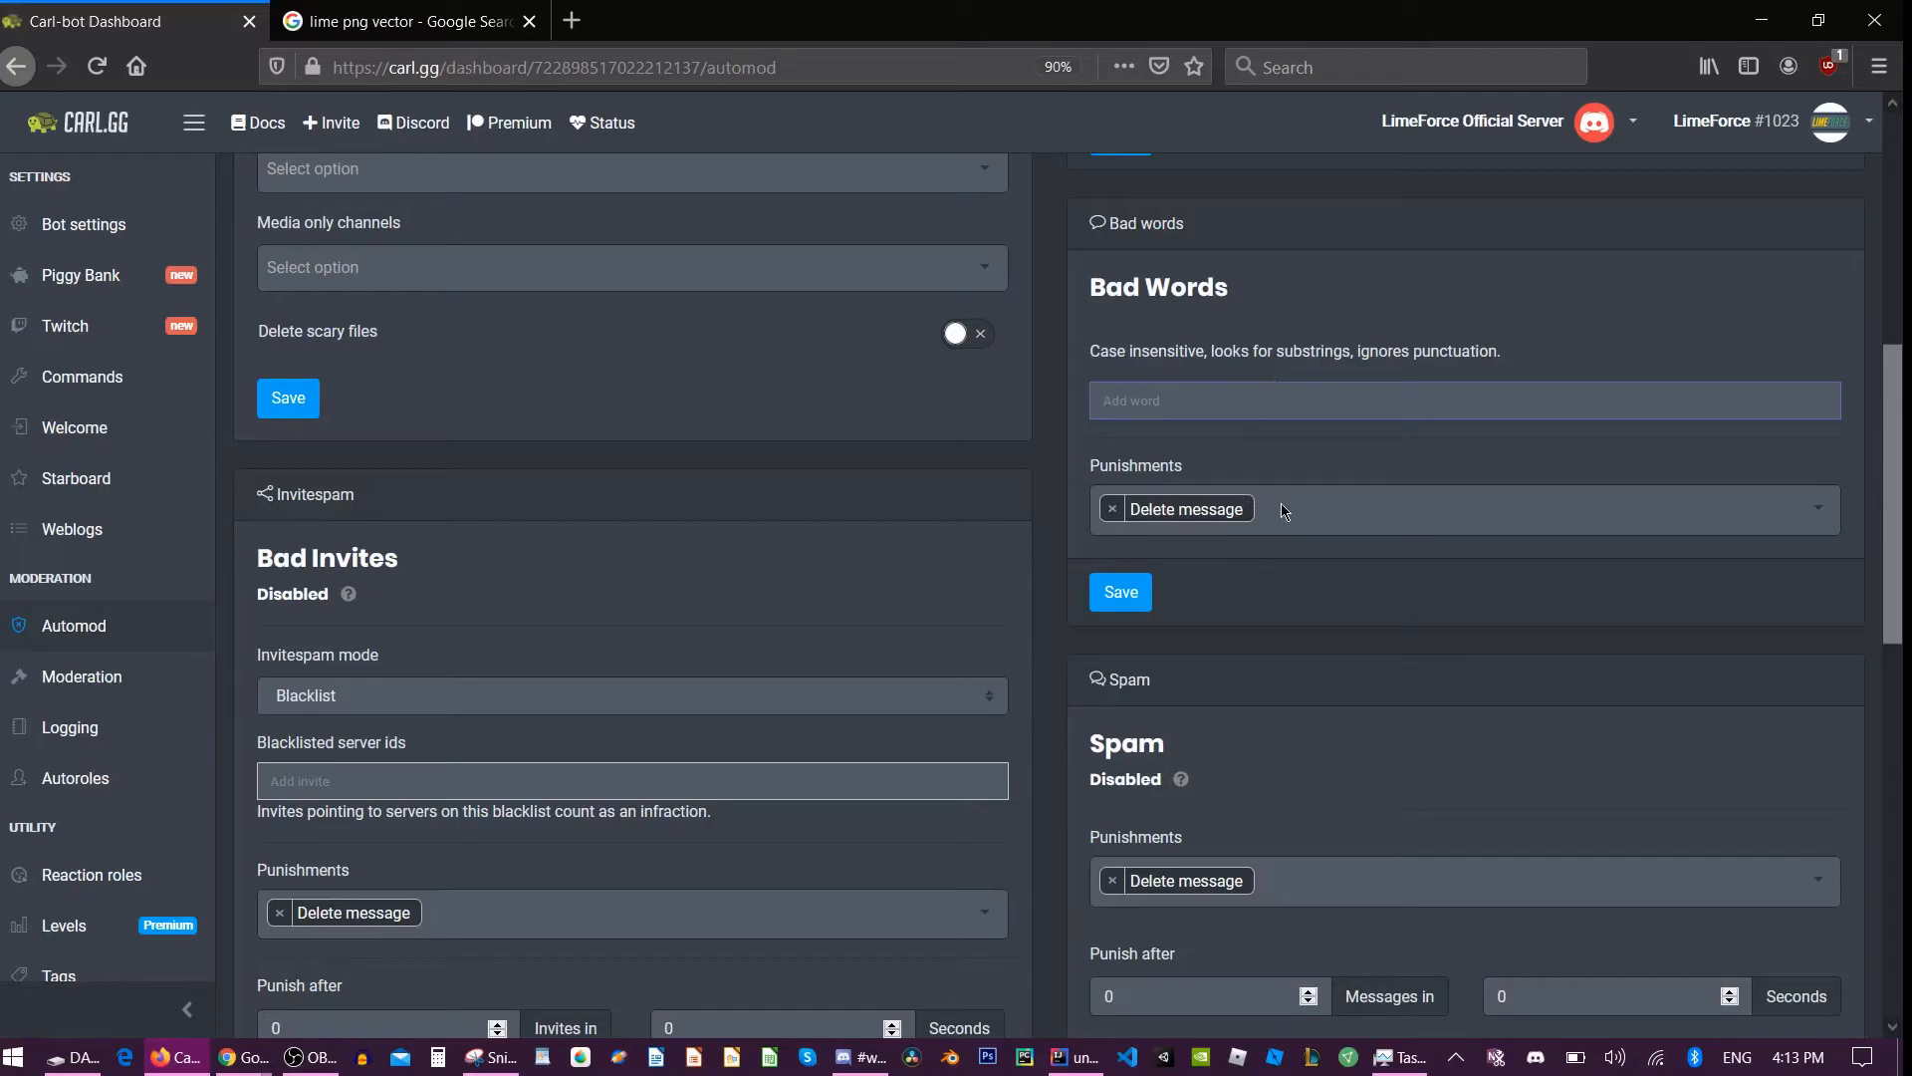
{"action": "left_click", "coordinate": [1331, 506]}
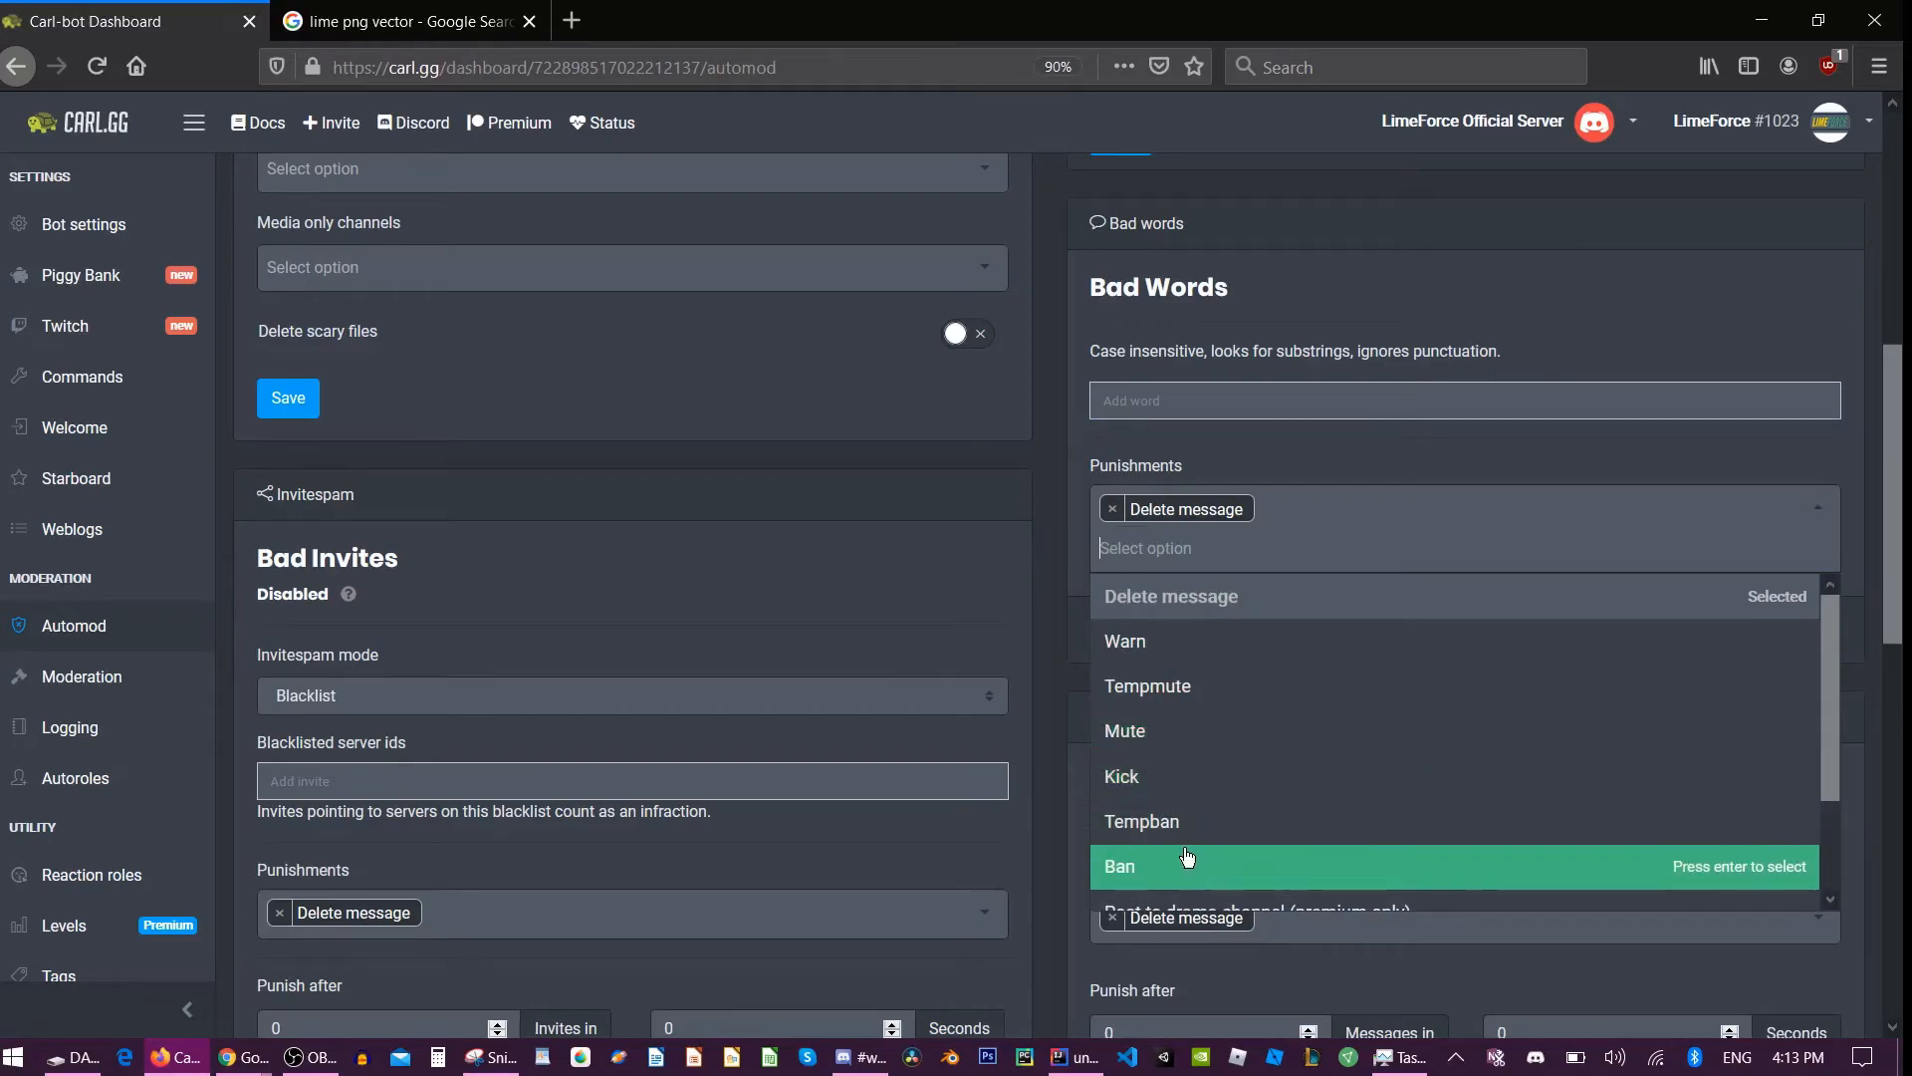
{"action": "scroll", "coordinate": [1187, 858], "scroll_direction": "down", "scroll_amount": 2}
{"action": "scroll", "coordinate": [1188, 852], "scroll_direction": "down", "scroll_amount": 1}
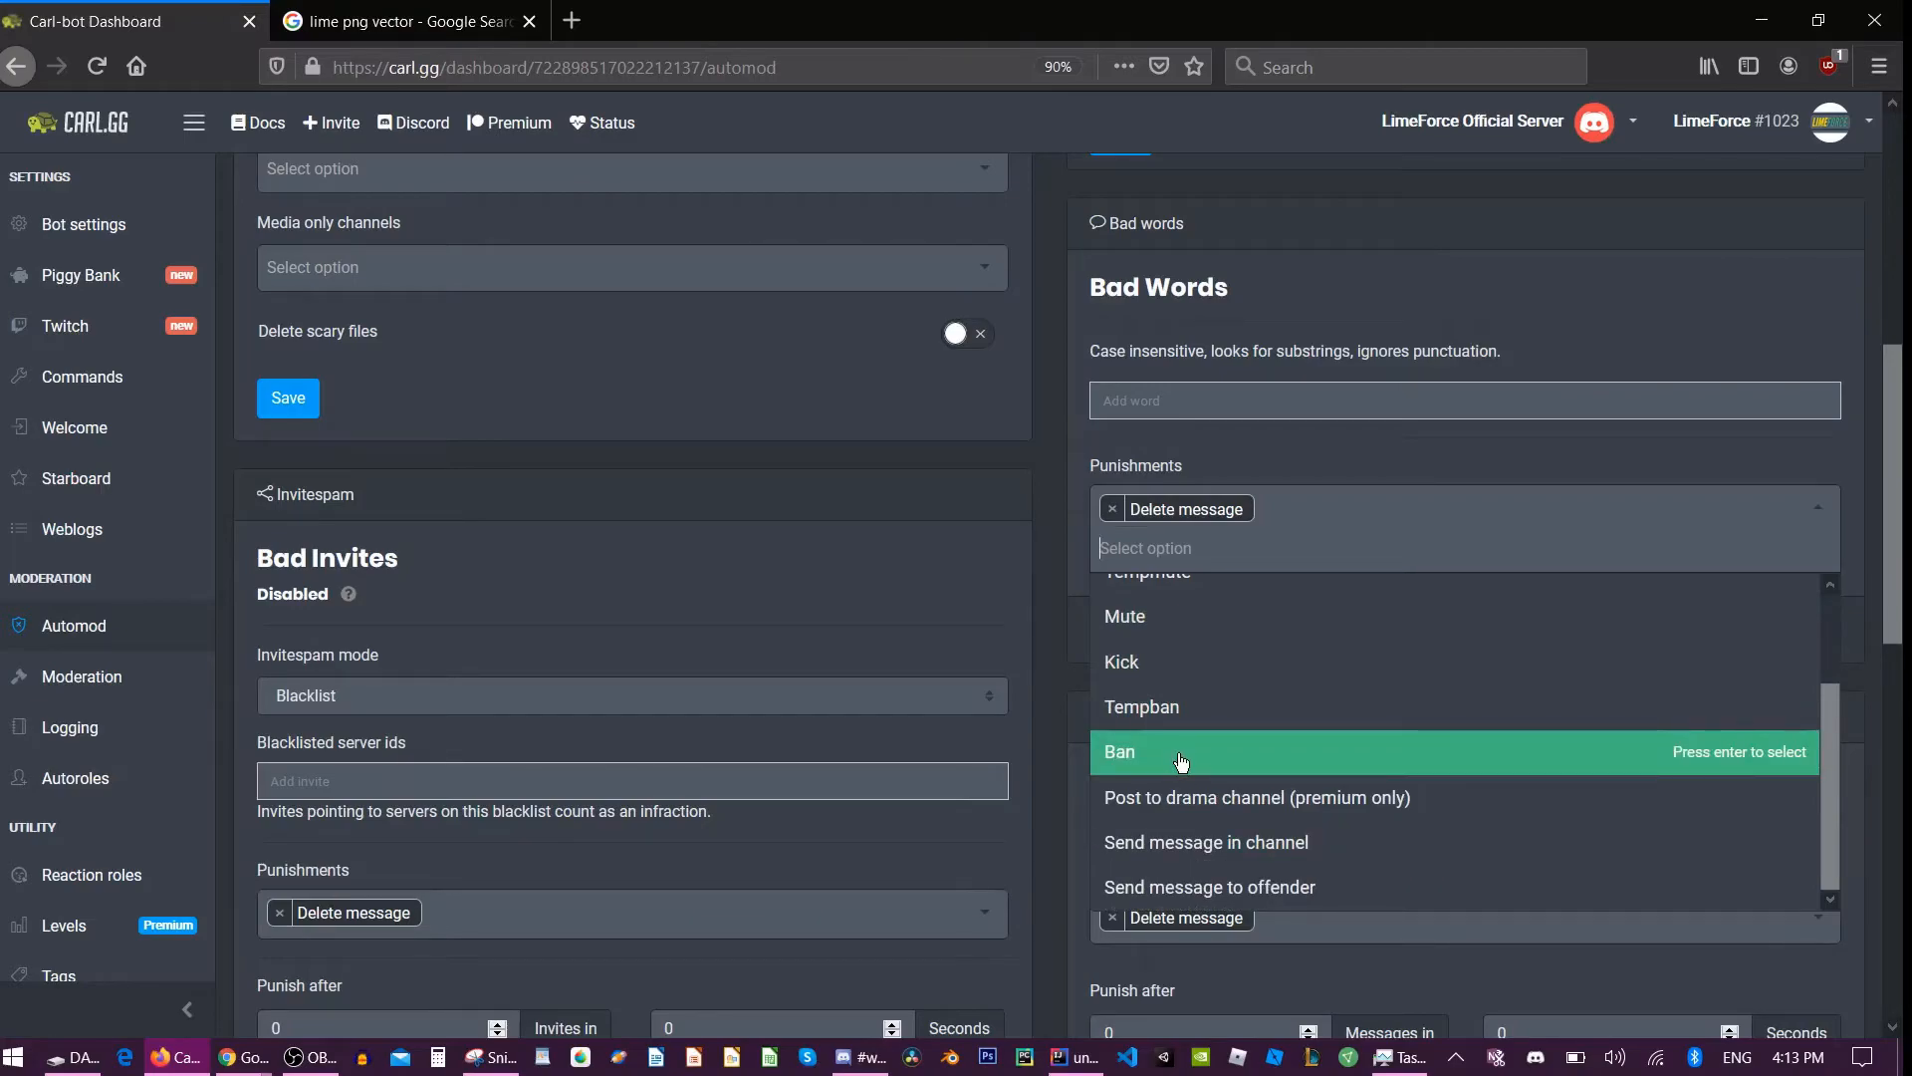
{"action": "scroll", "coordinate": [1259, 713], "scroll_direction": "up", "scroll_amount": 3}
{"action": "scroll", "coordinate": [1259, 706], "scroll_direction": "down", "scroll_amount": 2}
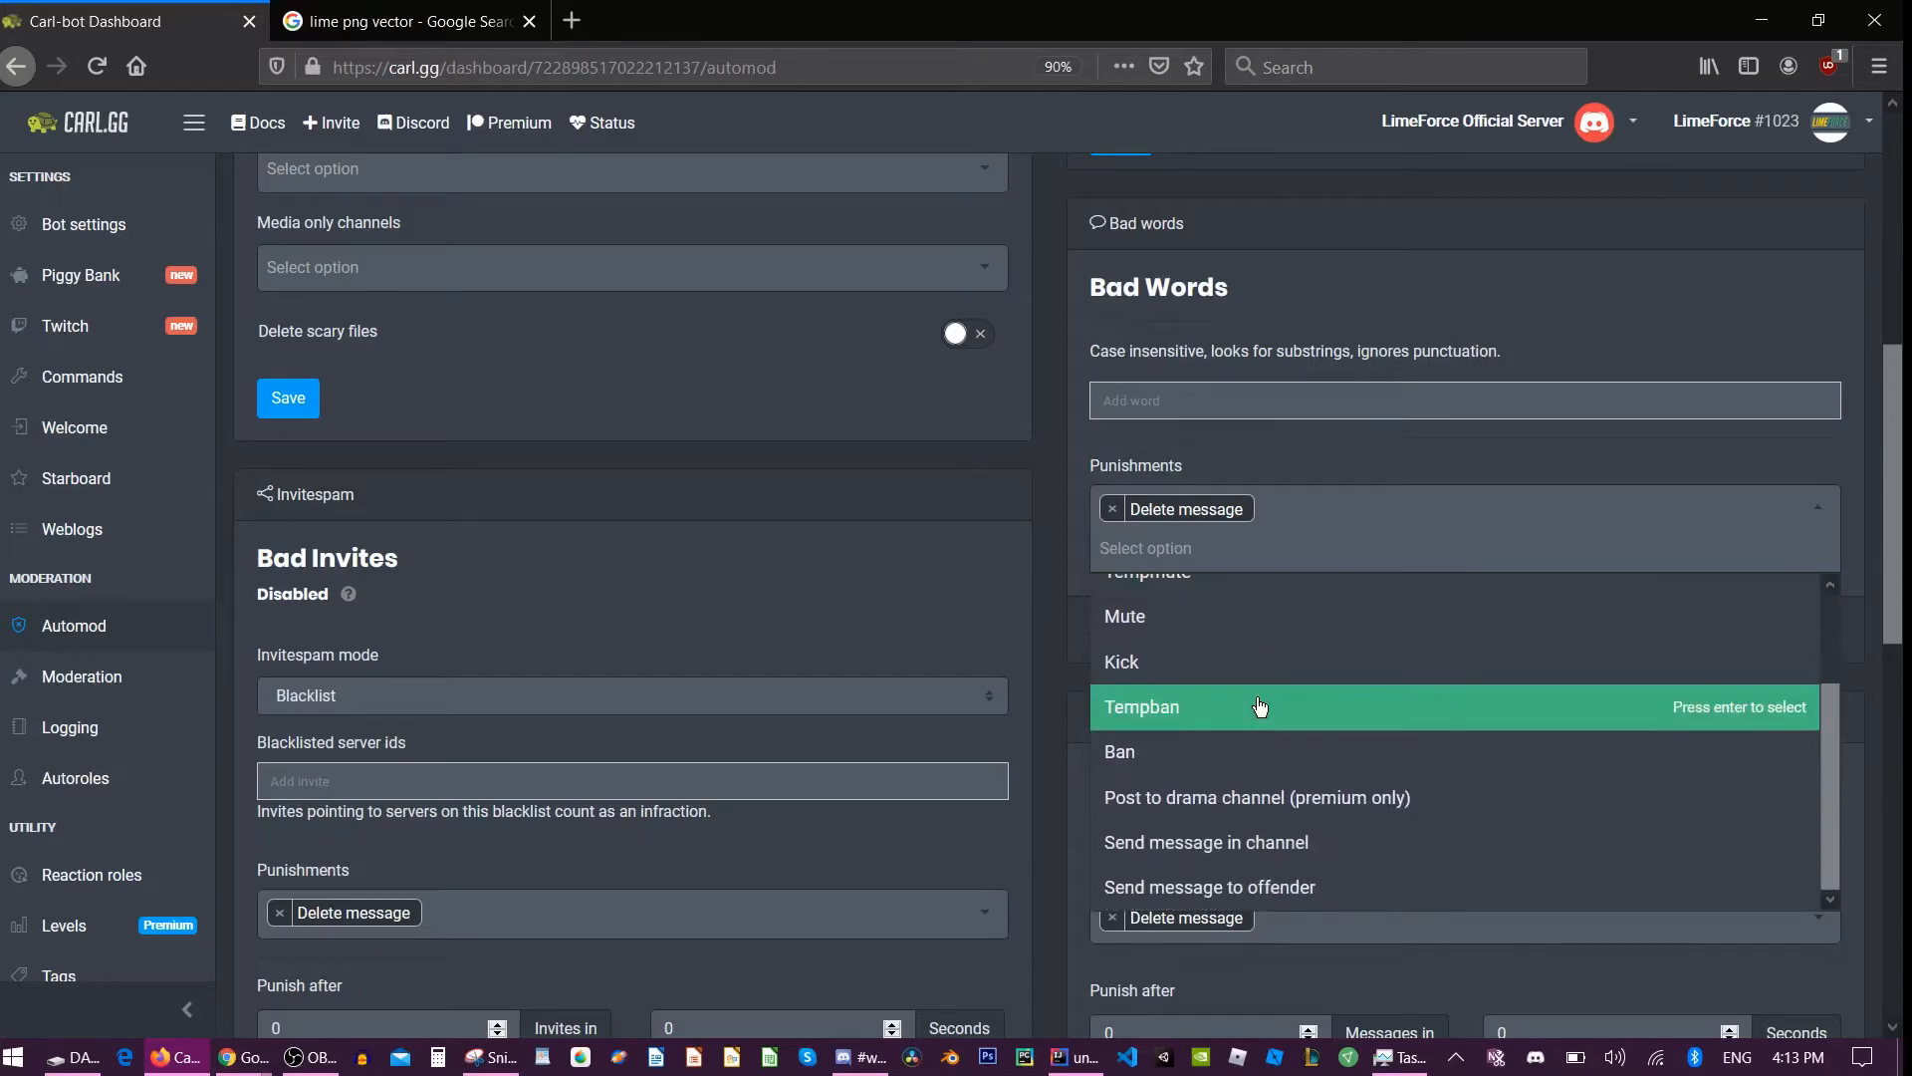
{"action": "left_click", "coordinate": [1233, 885]}
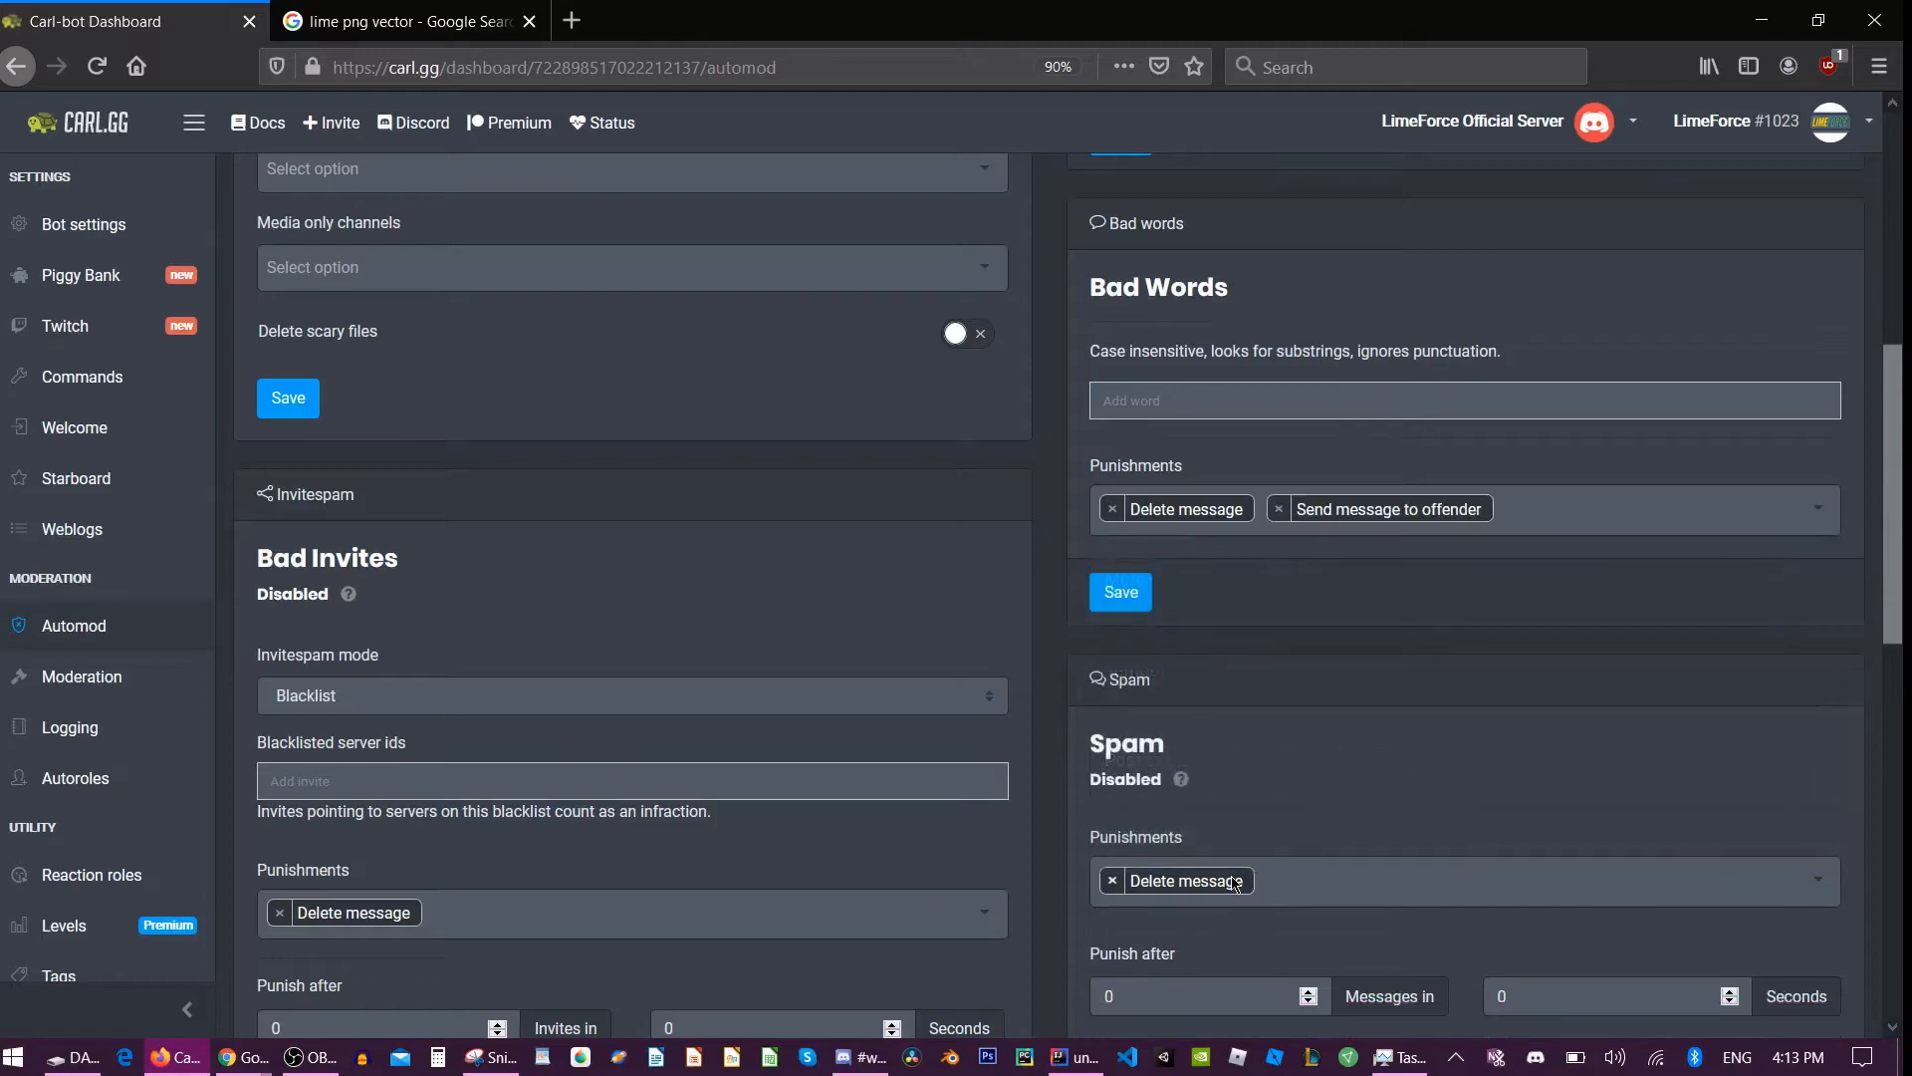
{"action": "left_click", "coordinate": [1280, 511]}
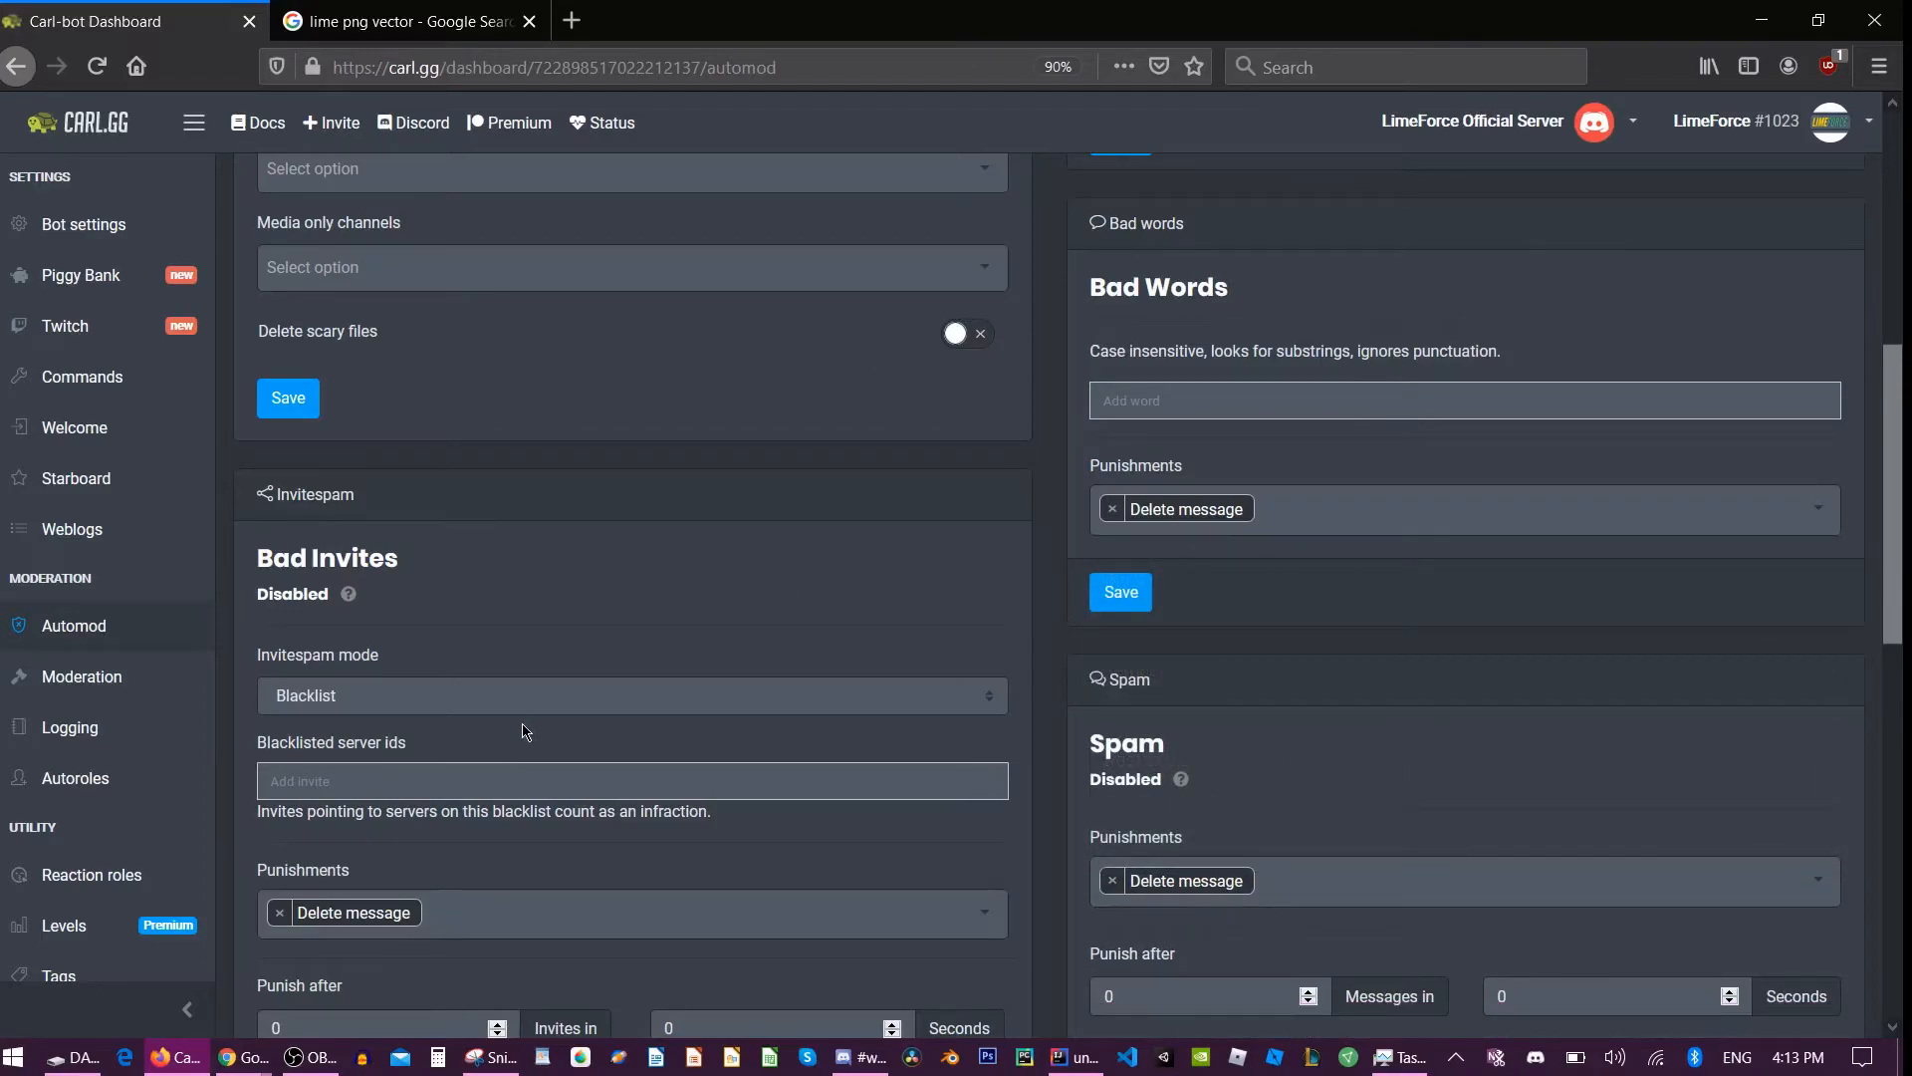
- Examine the Bad Invites punishment options and the mention and attachment spam settings in Automod
{"action": "scroll", "coordinate": [512, 622], "scroll_direction": "down", "scroll_amount": 4}
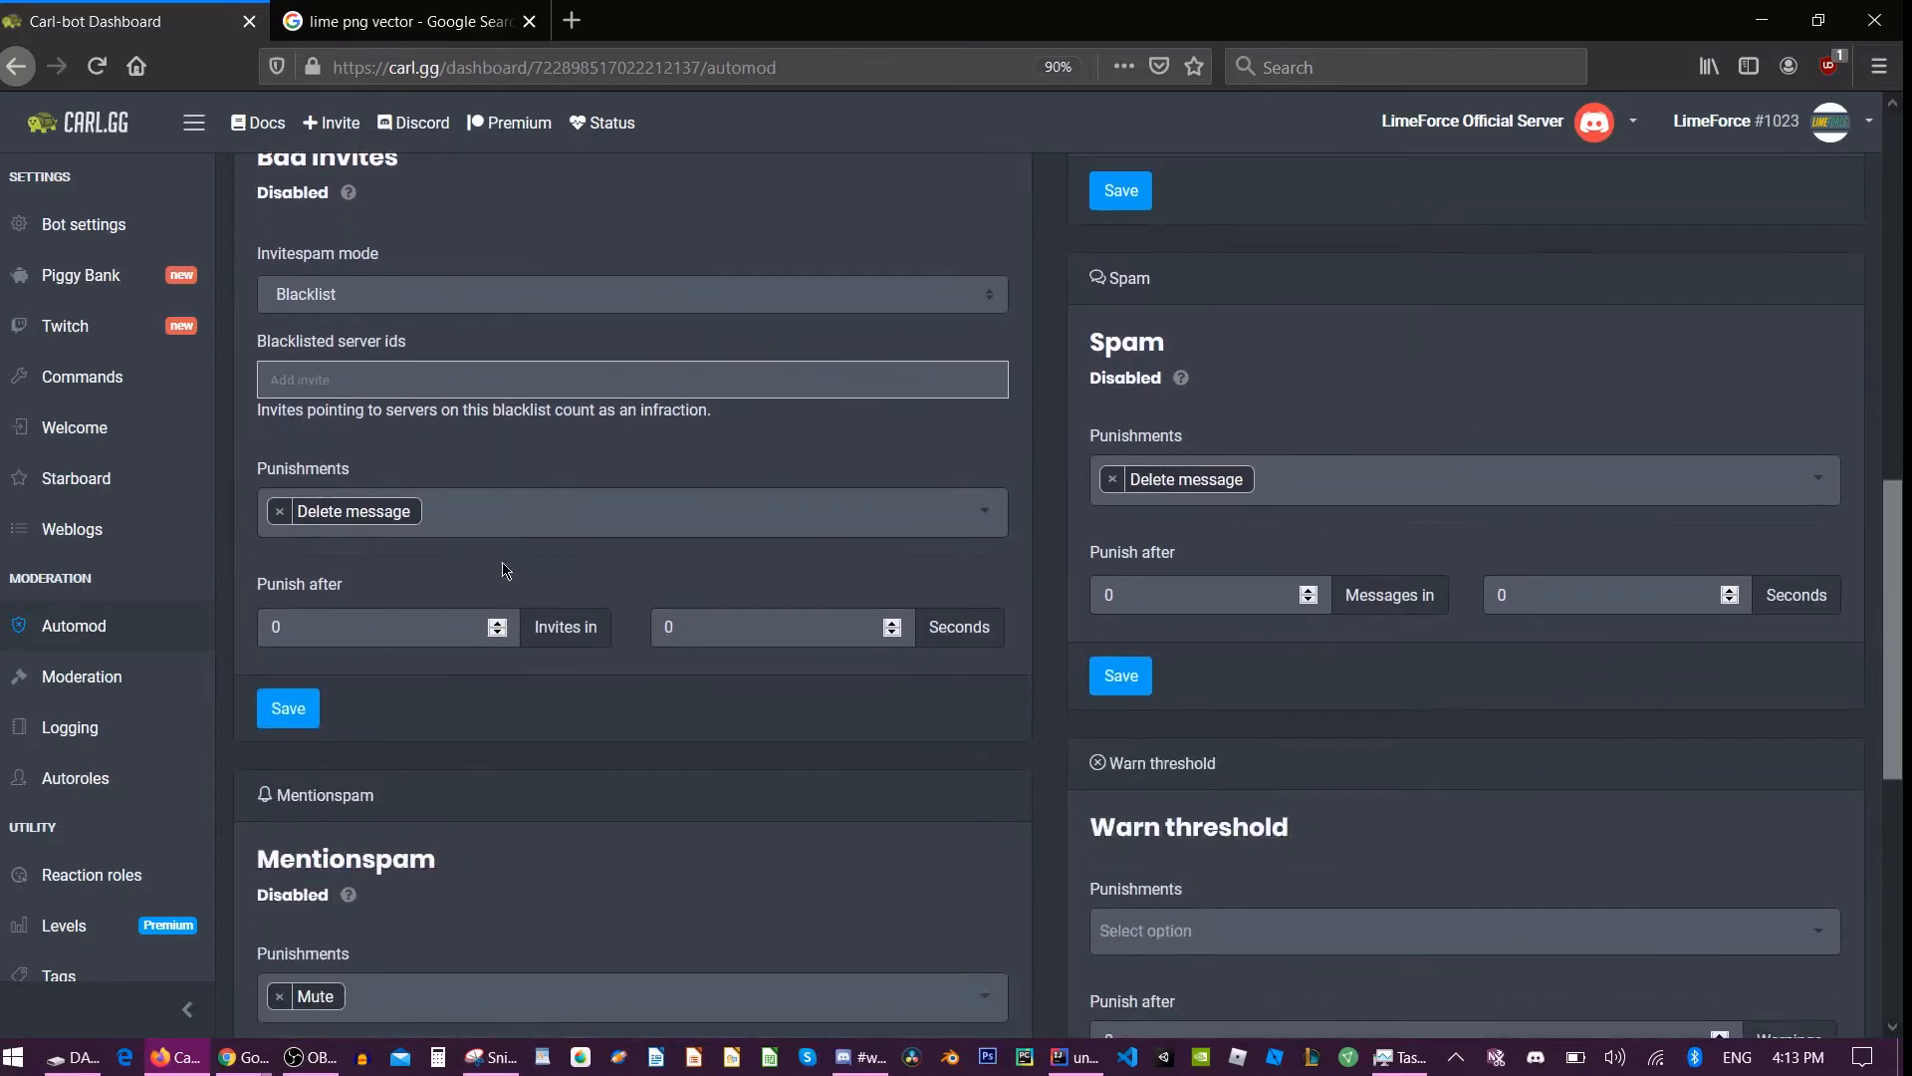
{"action": "left_click", "coordinate": [501, 530]}
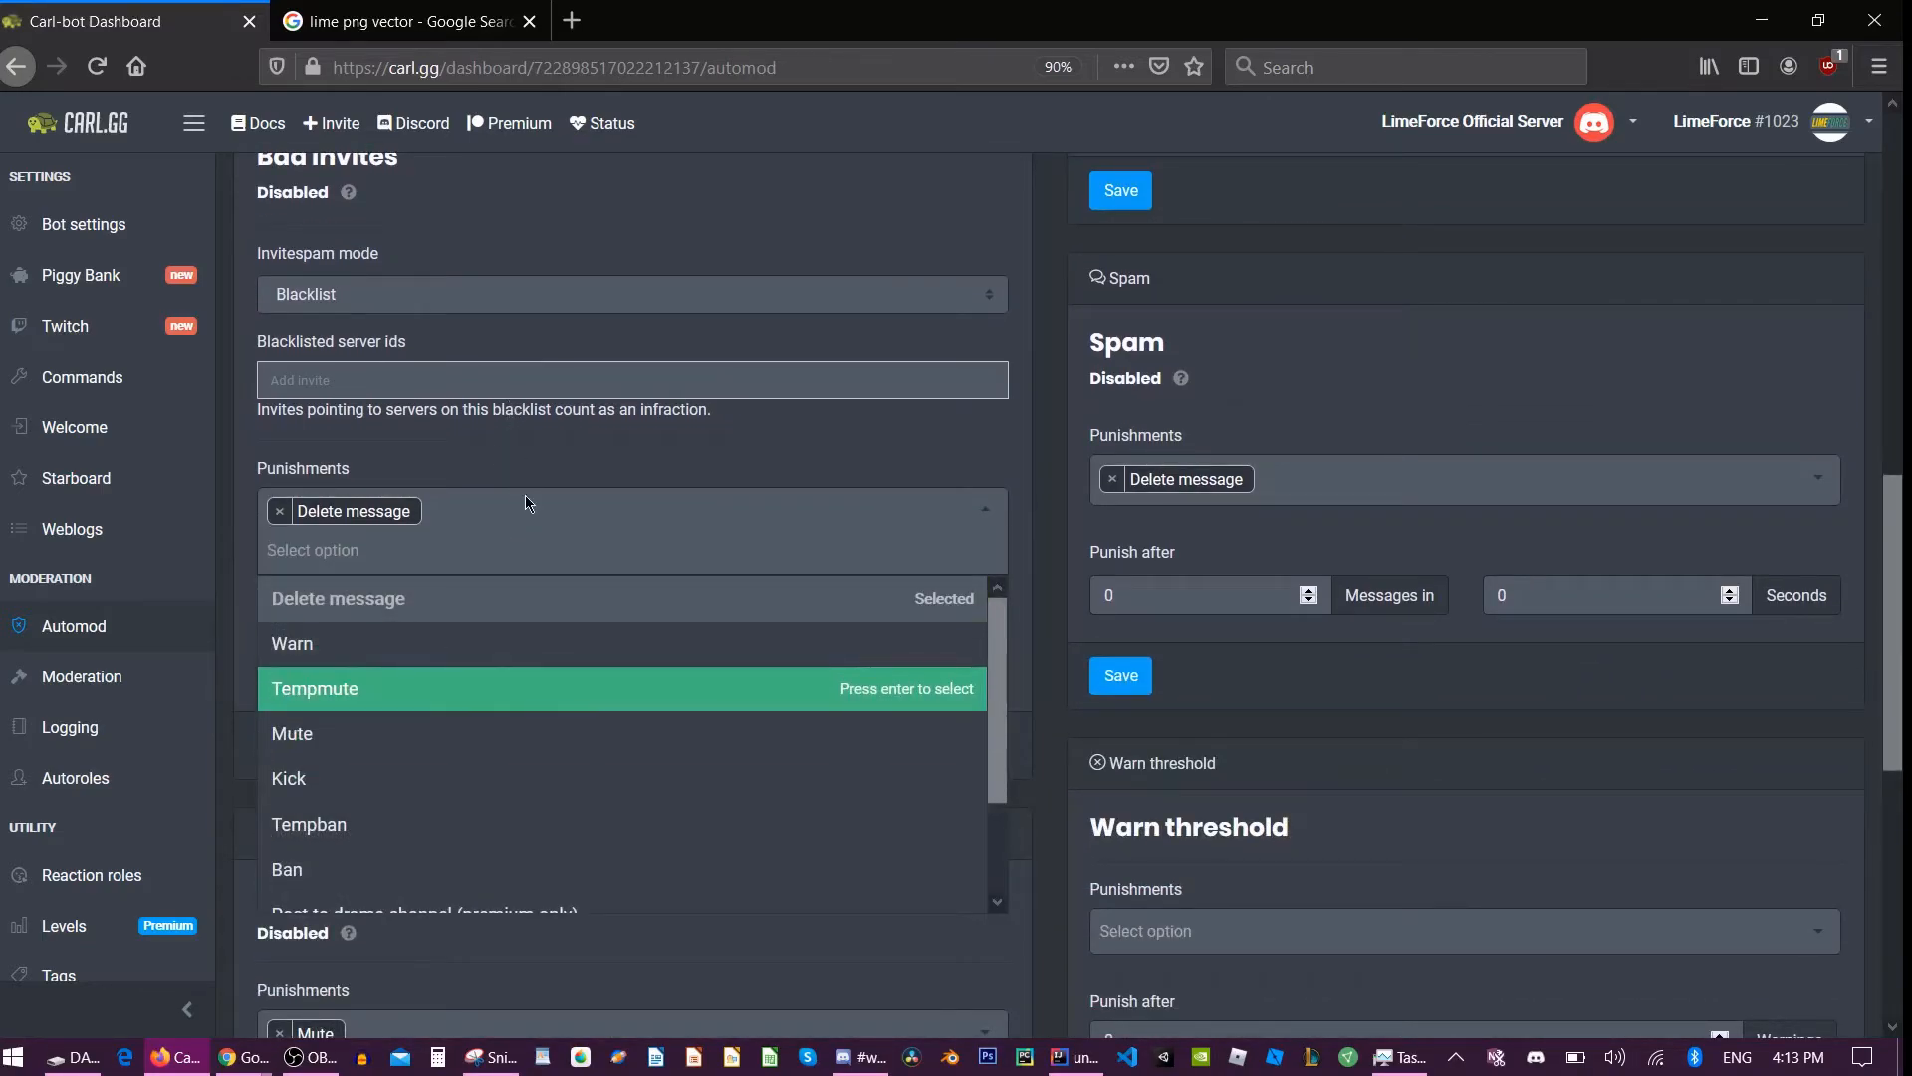
{"action": "scroll", "coordinate": [541, 353], "scroll_direction": "up", "scroll_amount": 1}
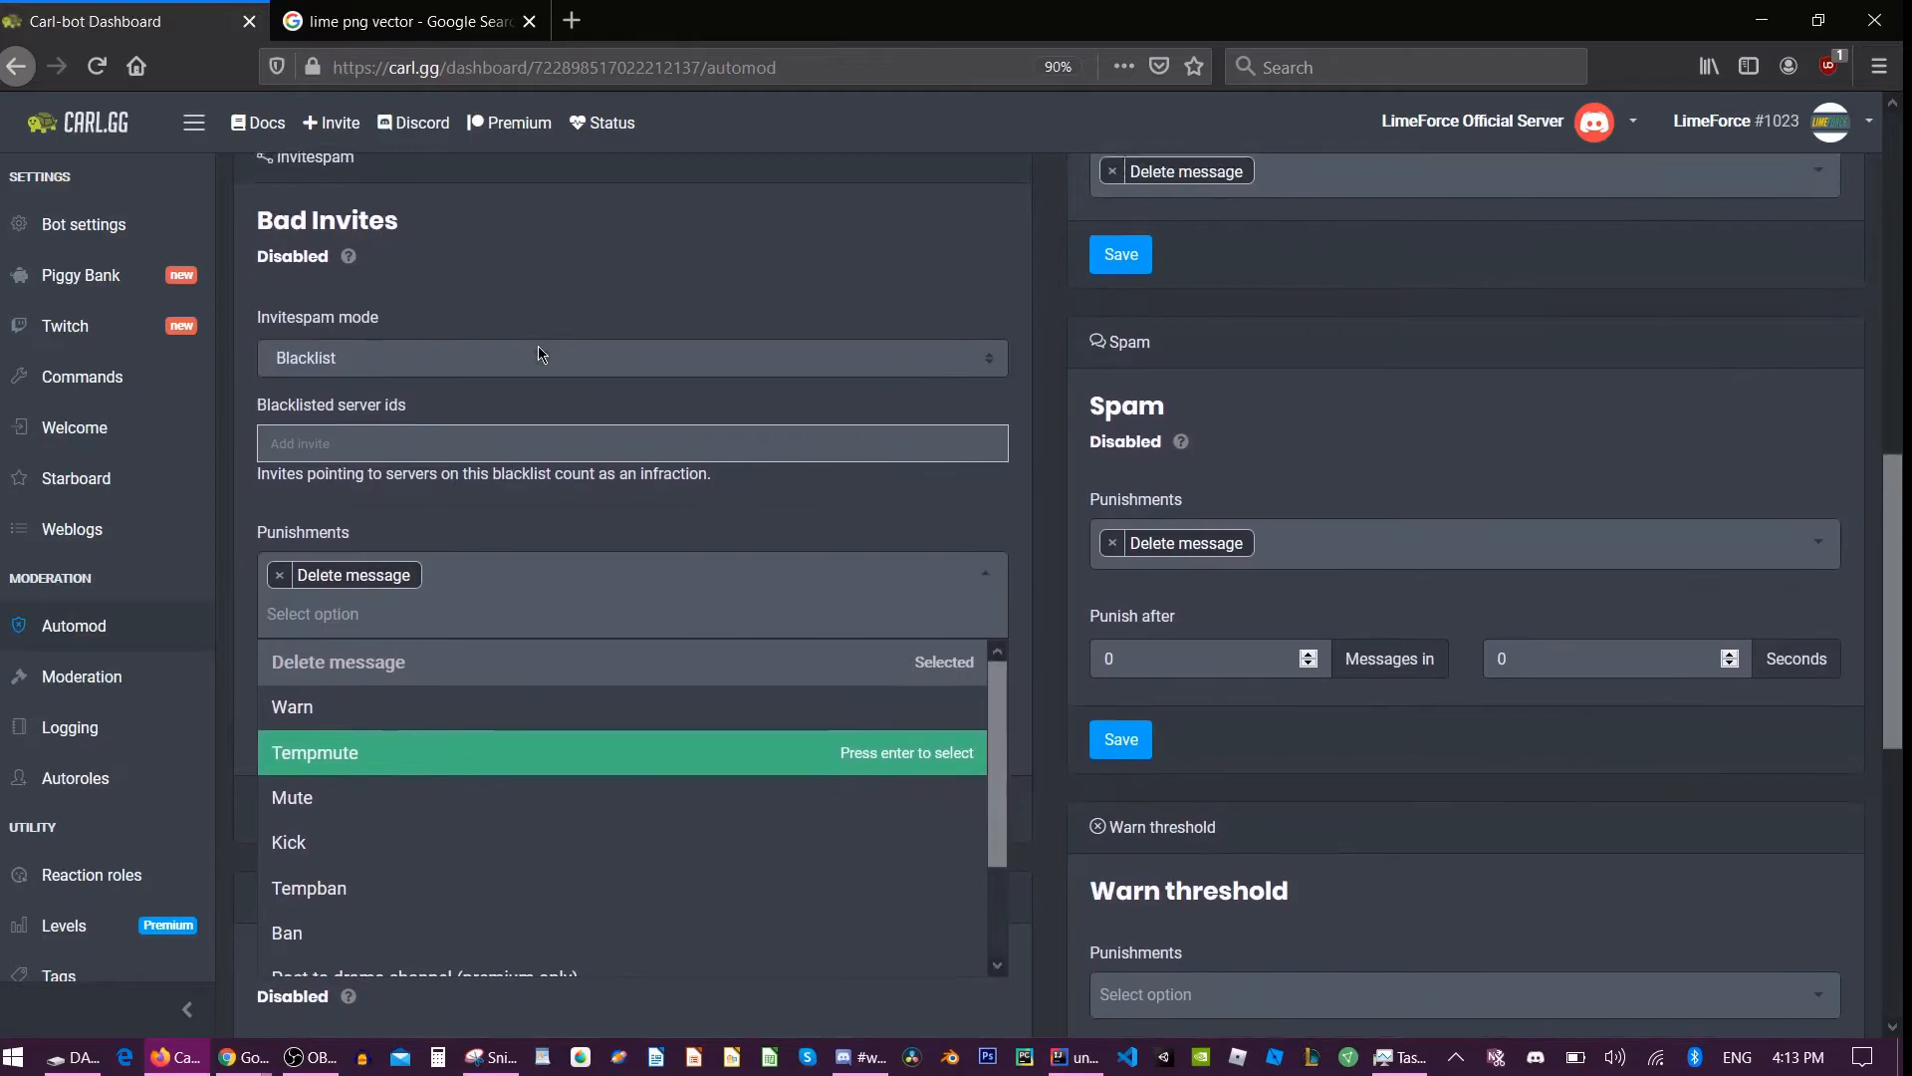
{"action": "scroll", "coordinate": [538, 353], "scroll_direction": "down", "scroll_amount": 8}
{"action": "scroll", "coordinate": [538, 354], "scroll_direction": "up", "scroll_amount": 1}
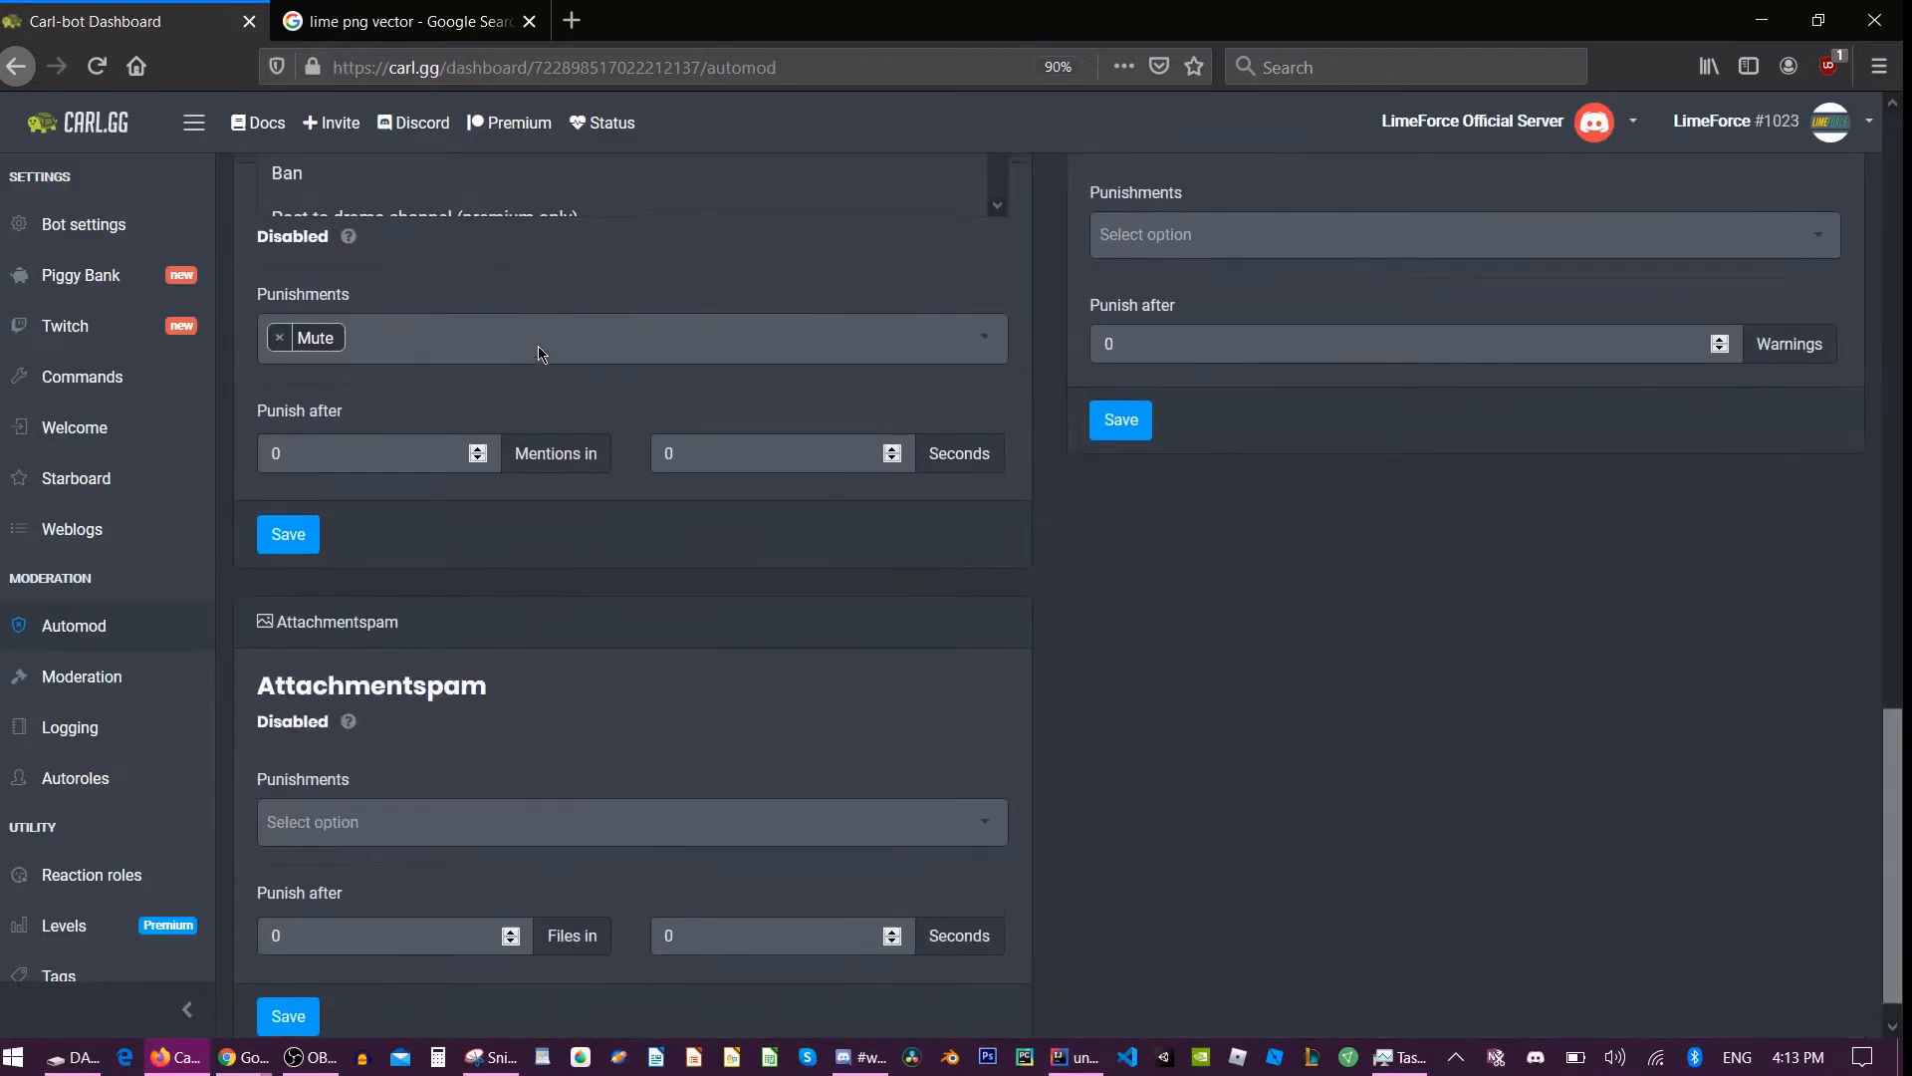
- In the Moderation settings, set the modlogs channel to logs, leaving the reports channel unselected
{"action": "left_click", "coordinate": [125, 672]}
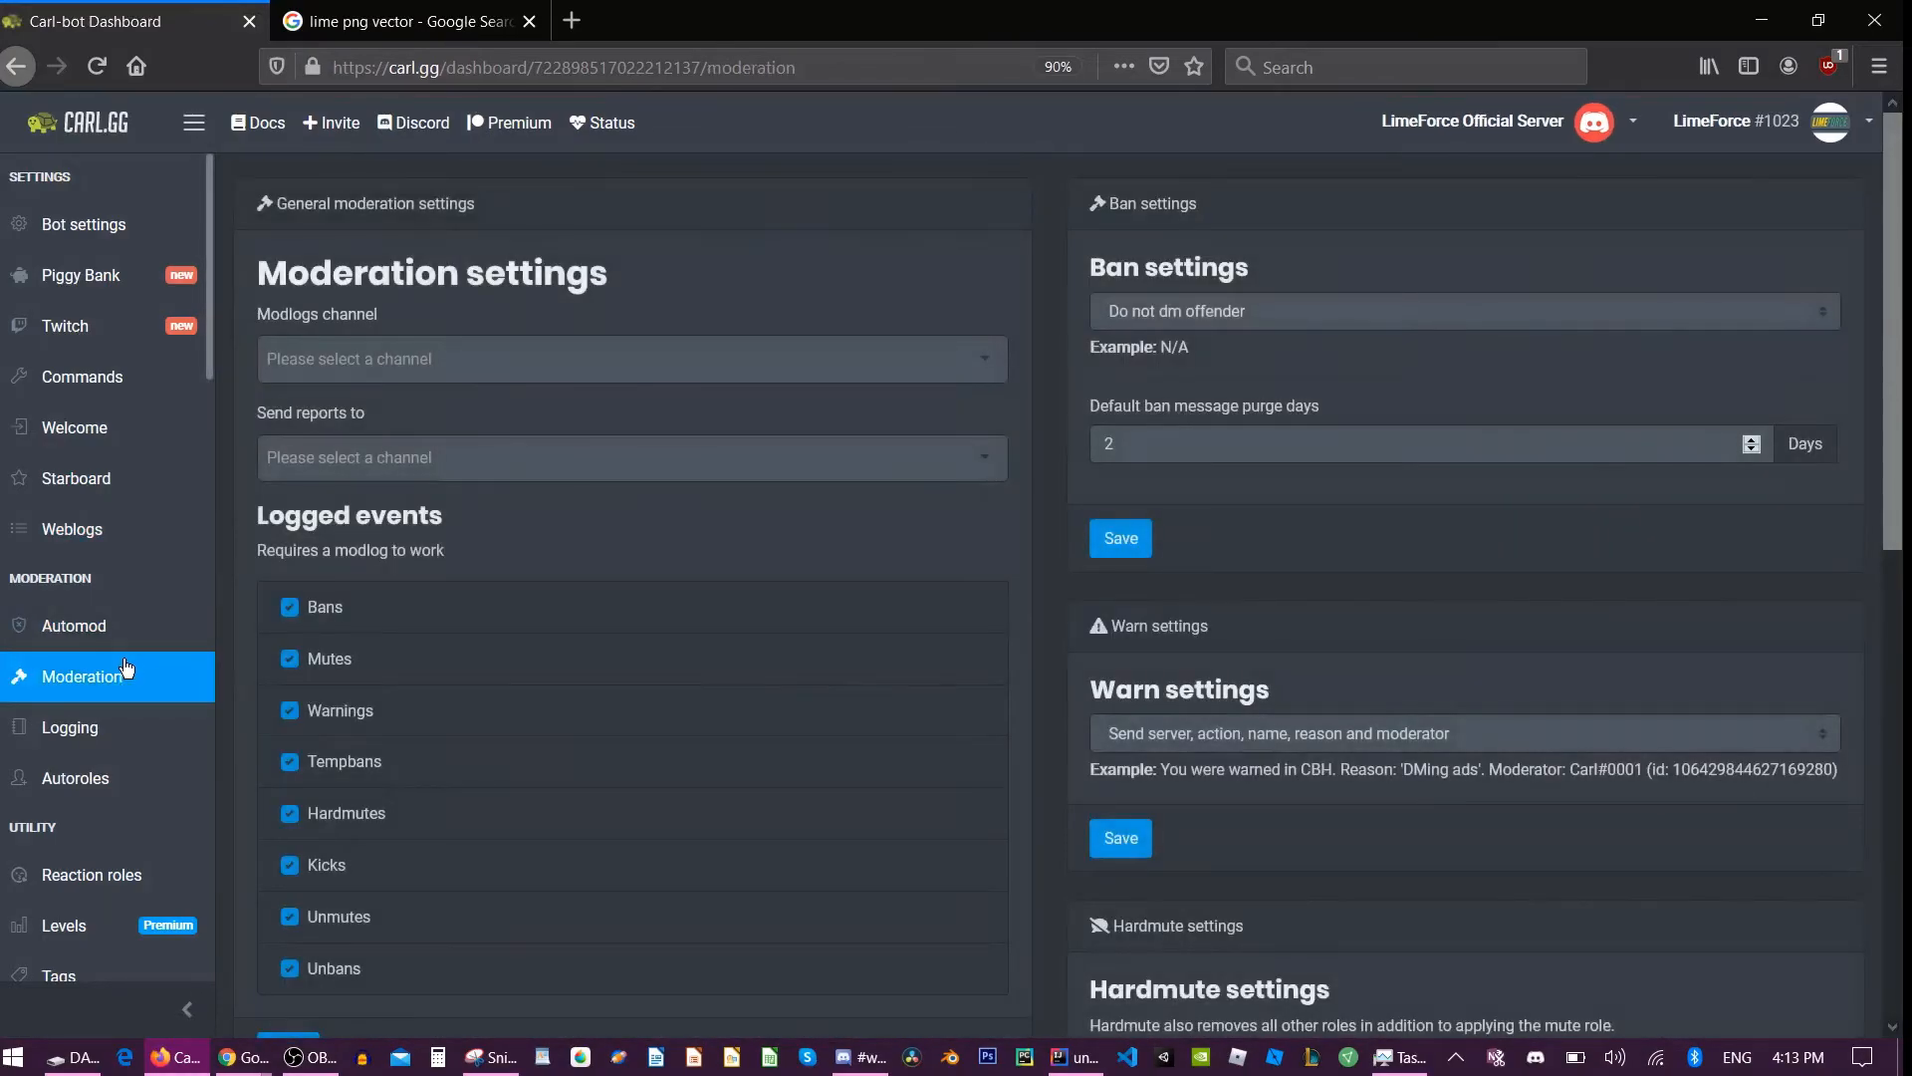
{"action": "left_click", "coordinate": [529, 350]}
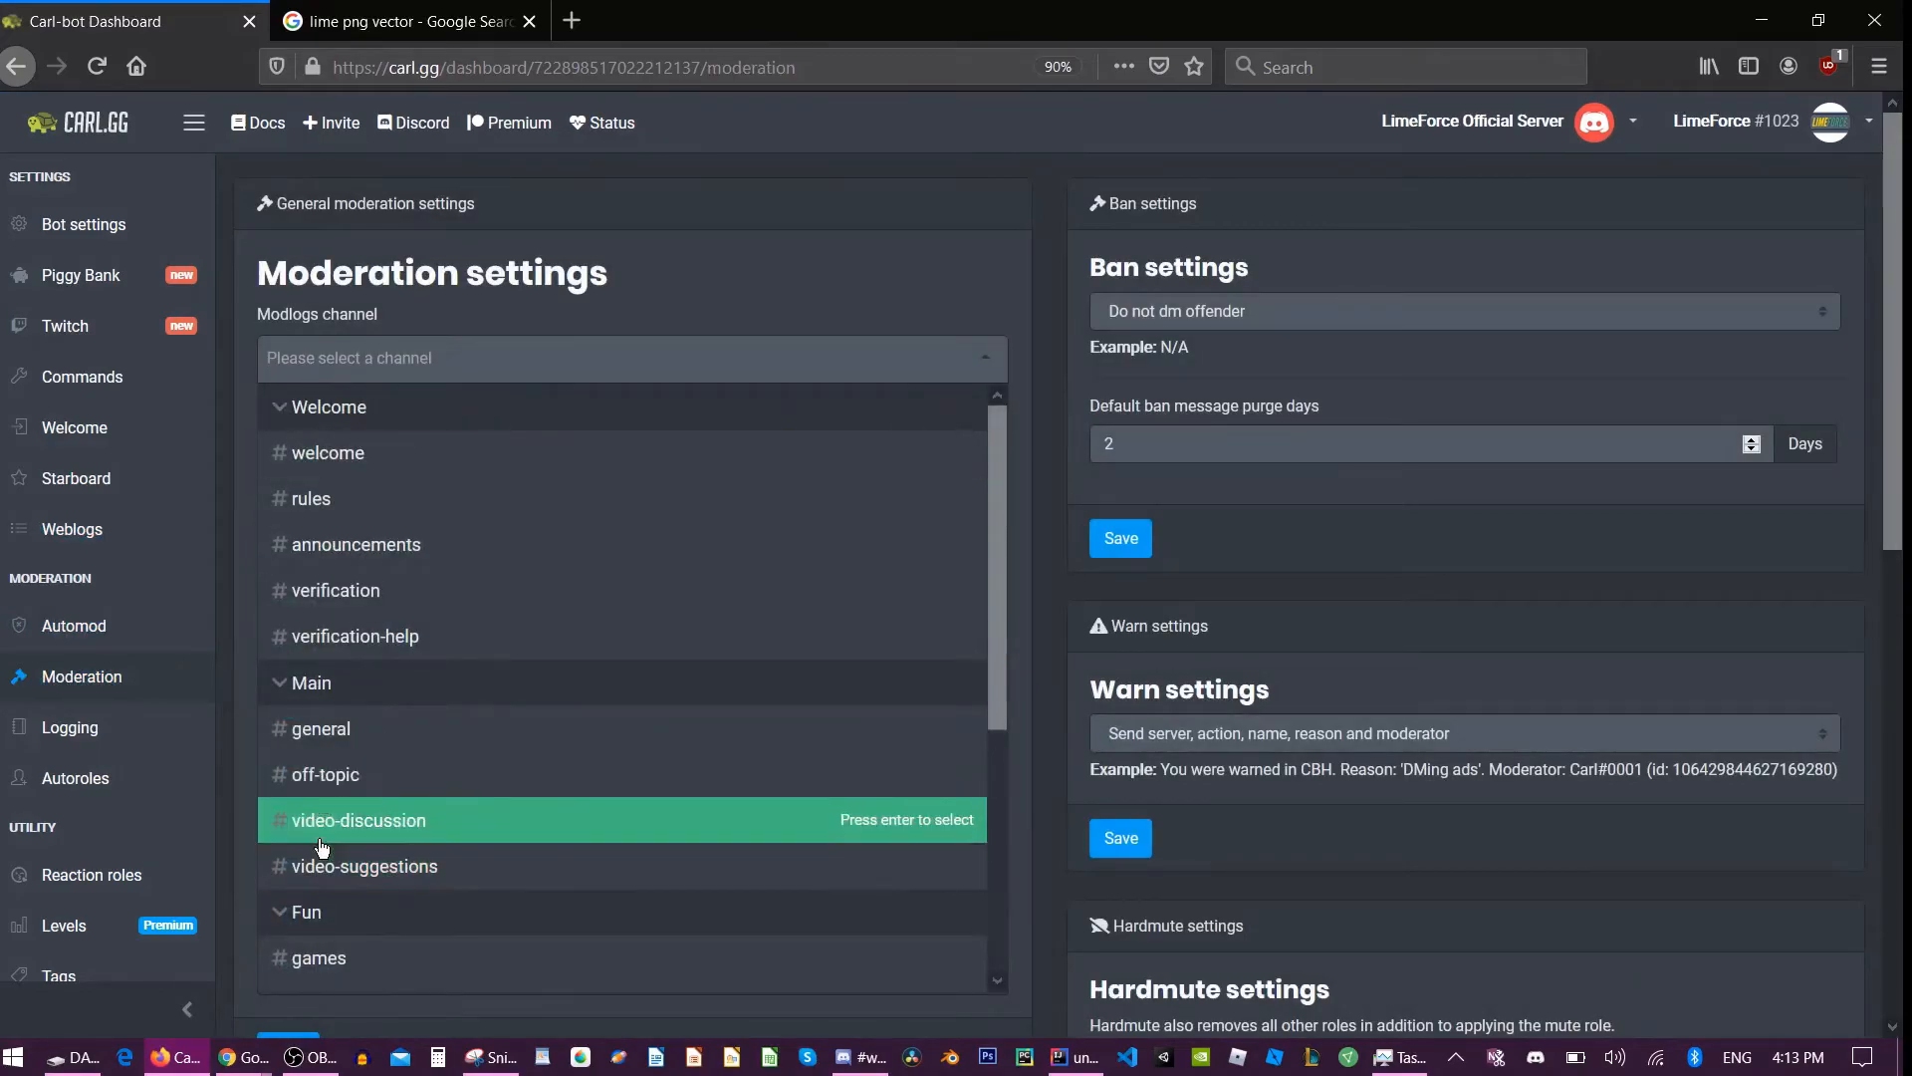
{"action": "scroll", "coordinate": [321, 904], "scroll_direction": "down", "scroll_amount": 4}
{"action": "left_click", "coordinate": [321, 919]}
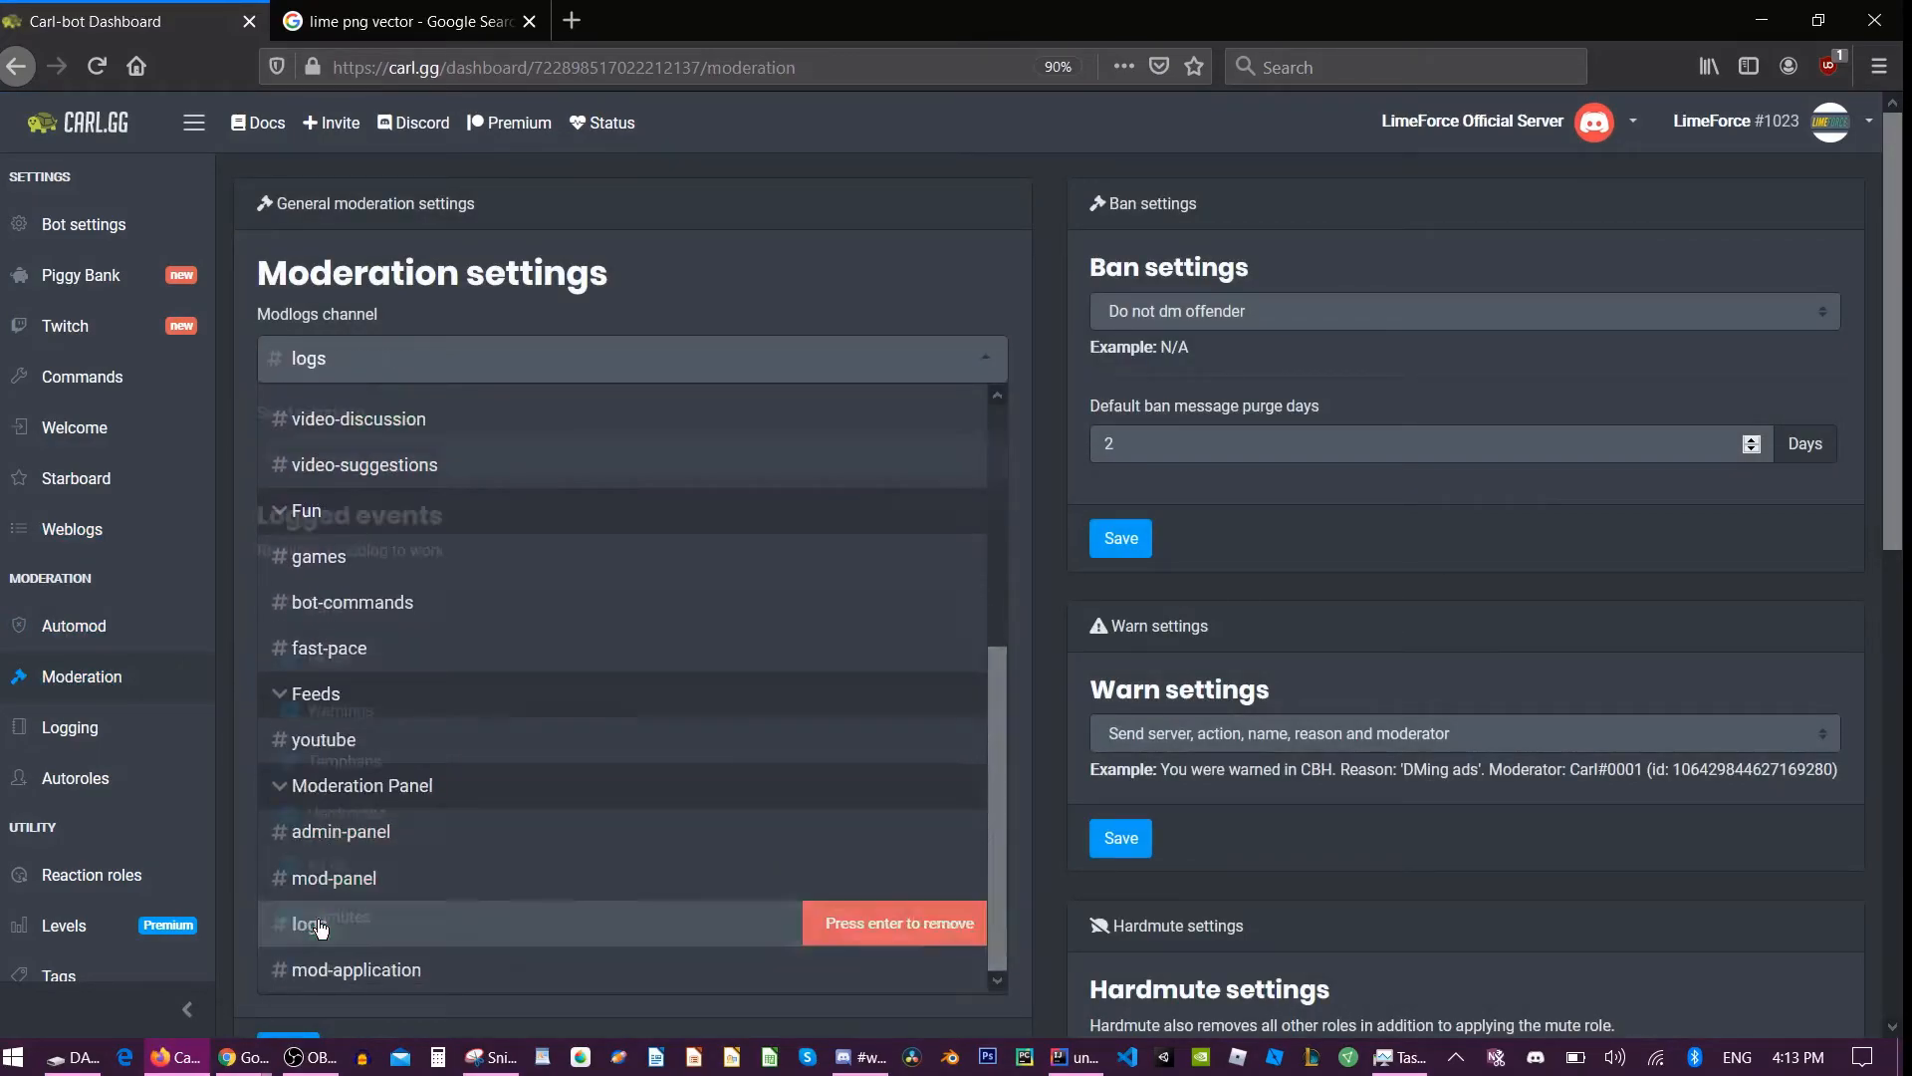
{"action": "left_click", "coordinate": [435, 458]}
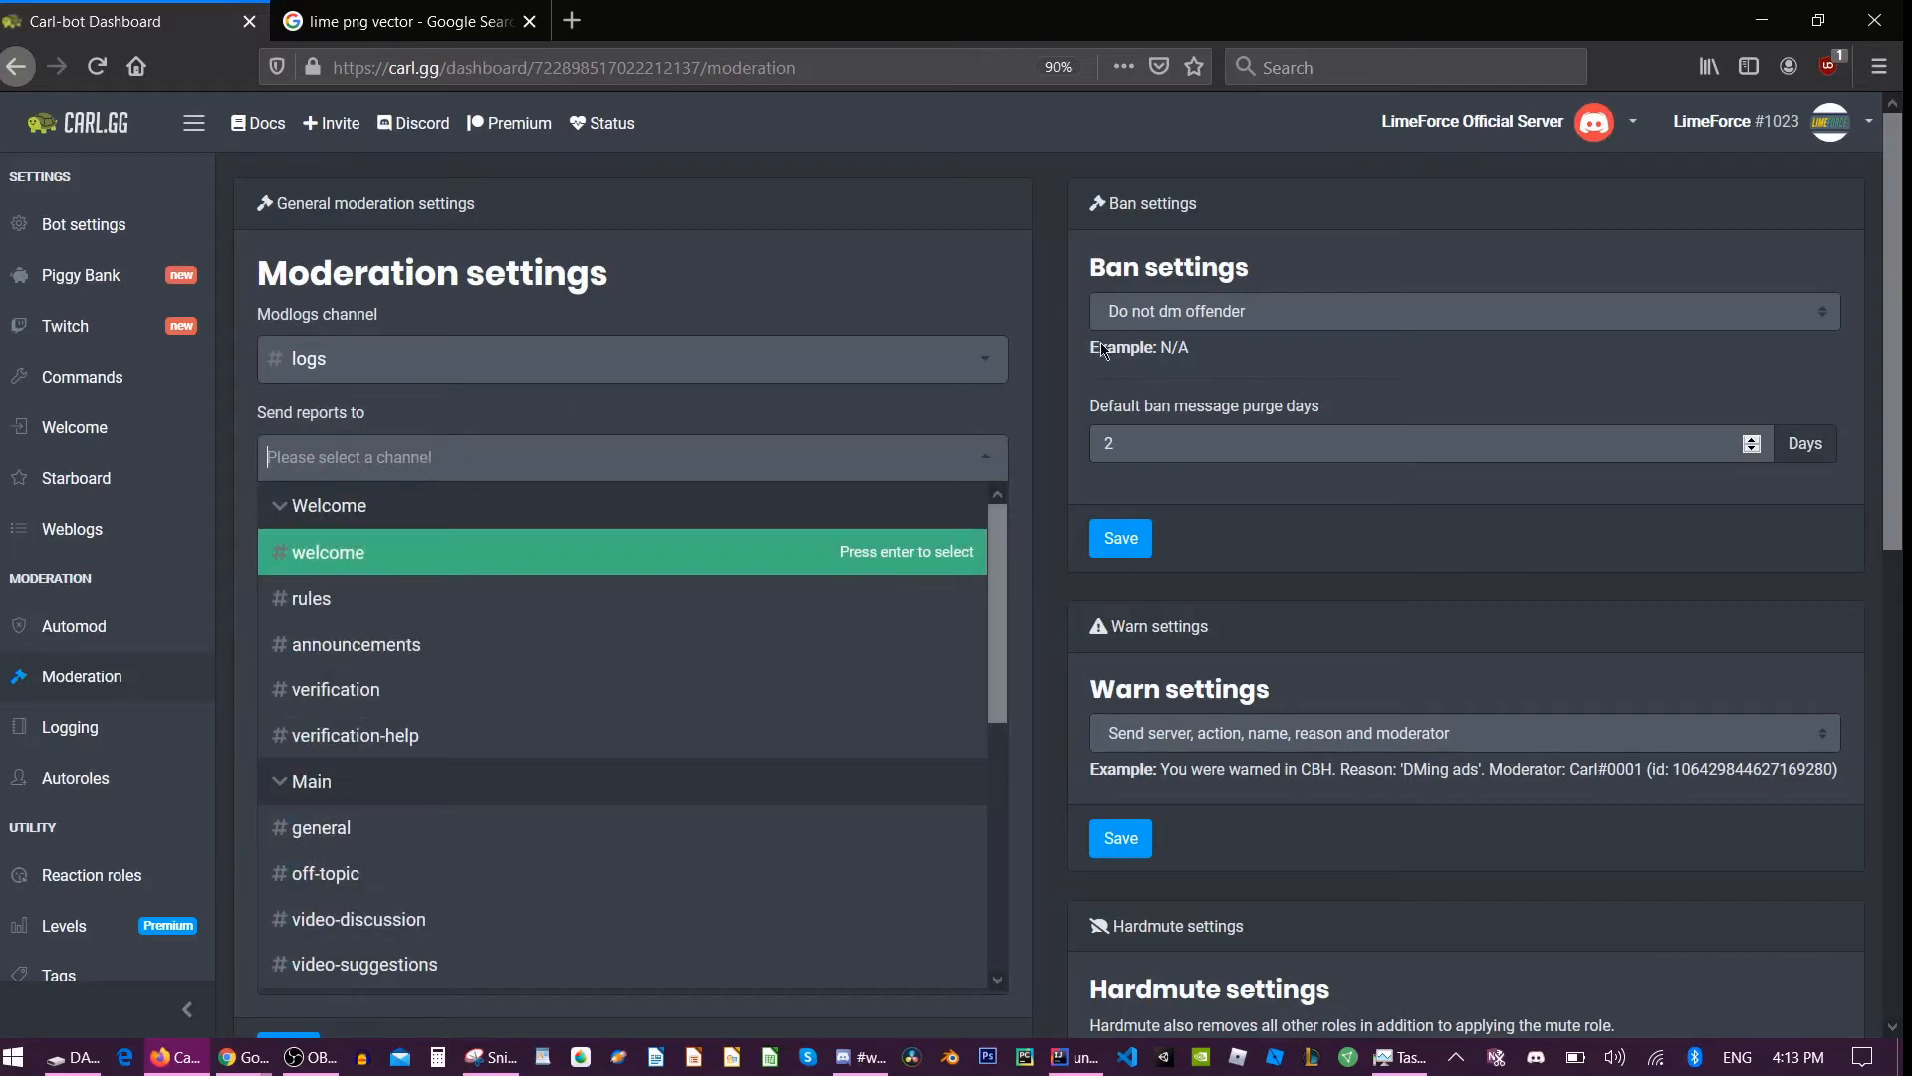
{"action": "left_click", "coordinate": [1243, 402]}
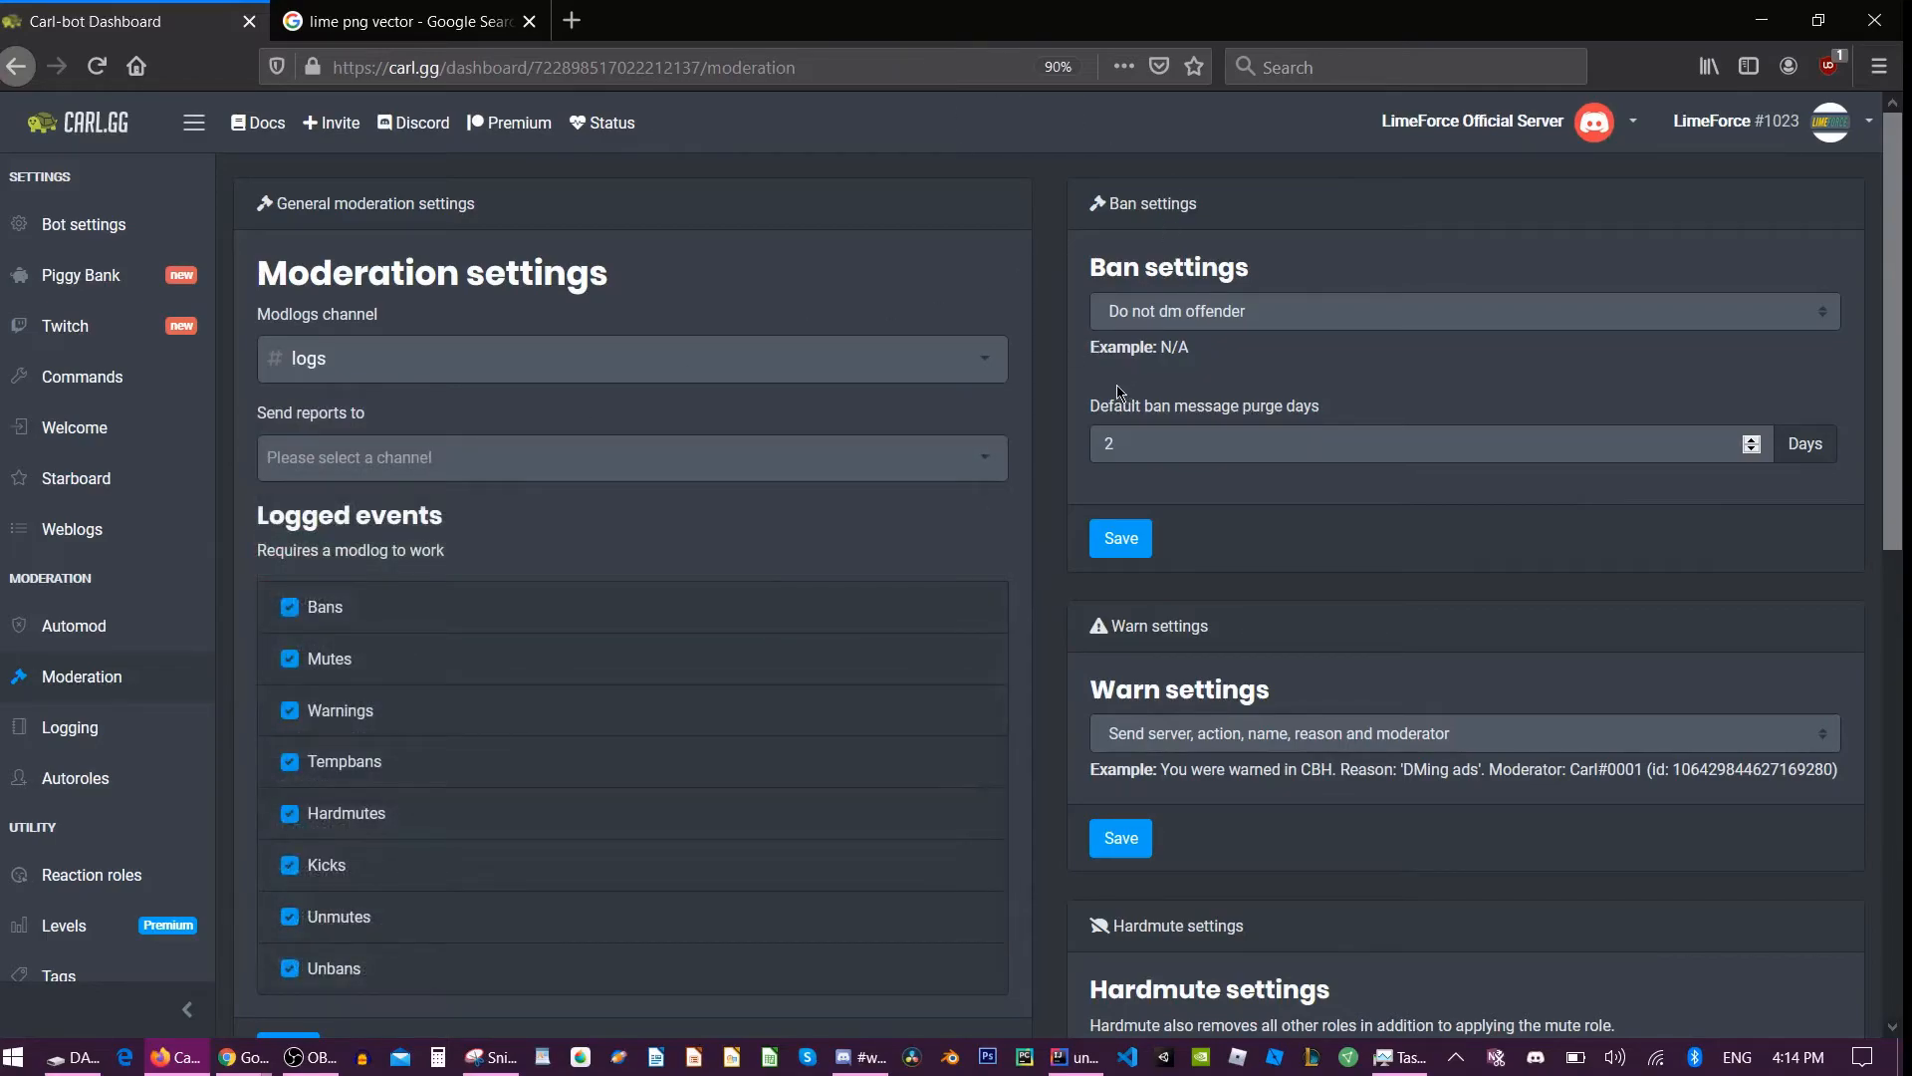
- Set the Ban settings to "Send server, action, name, reason and moderator", and review the mute, kick, warn, hardmute and tempban settings
{"action": "left_click", "coordinate": [1233, 316]}
{"action": "left_click", "coordinate": [1224, 419]}
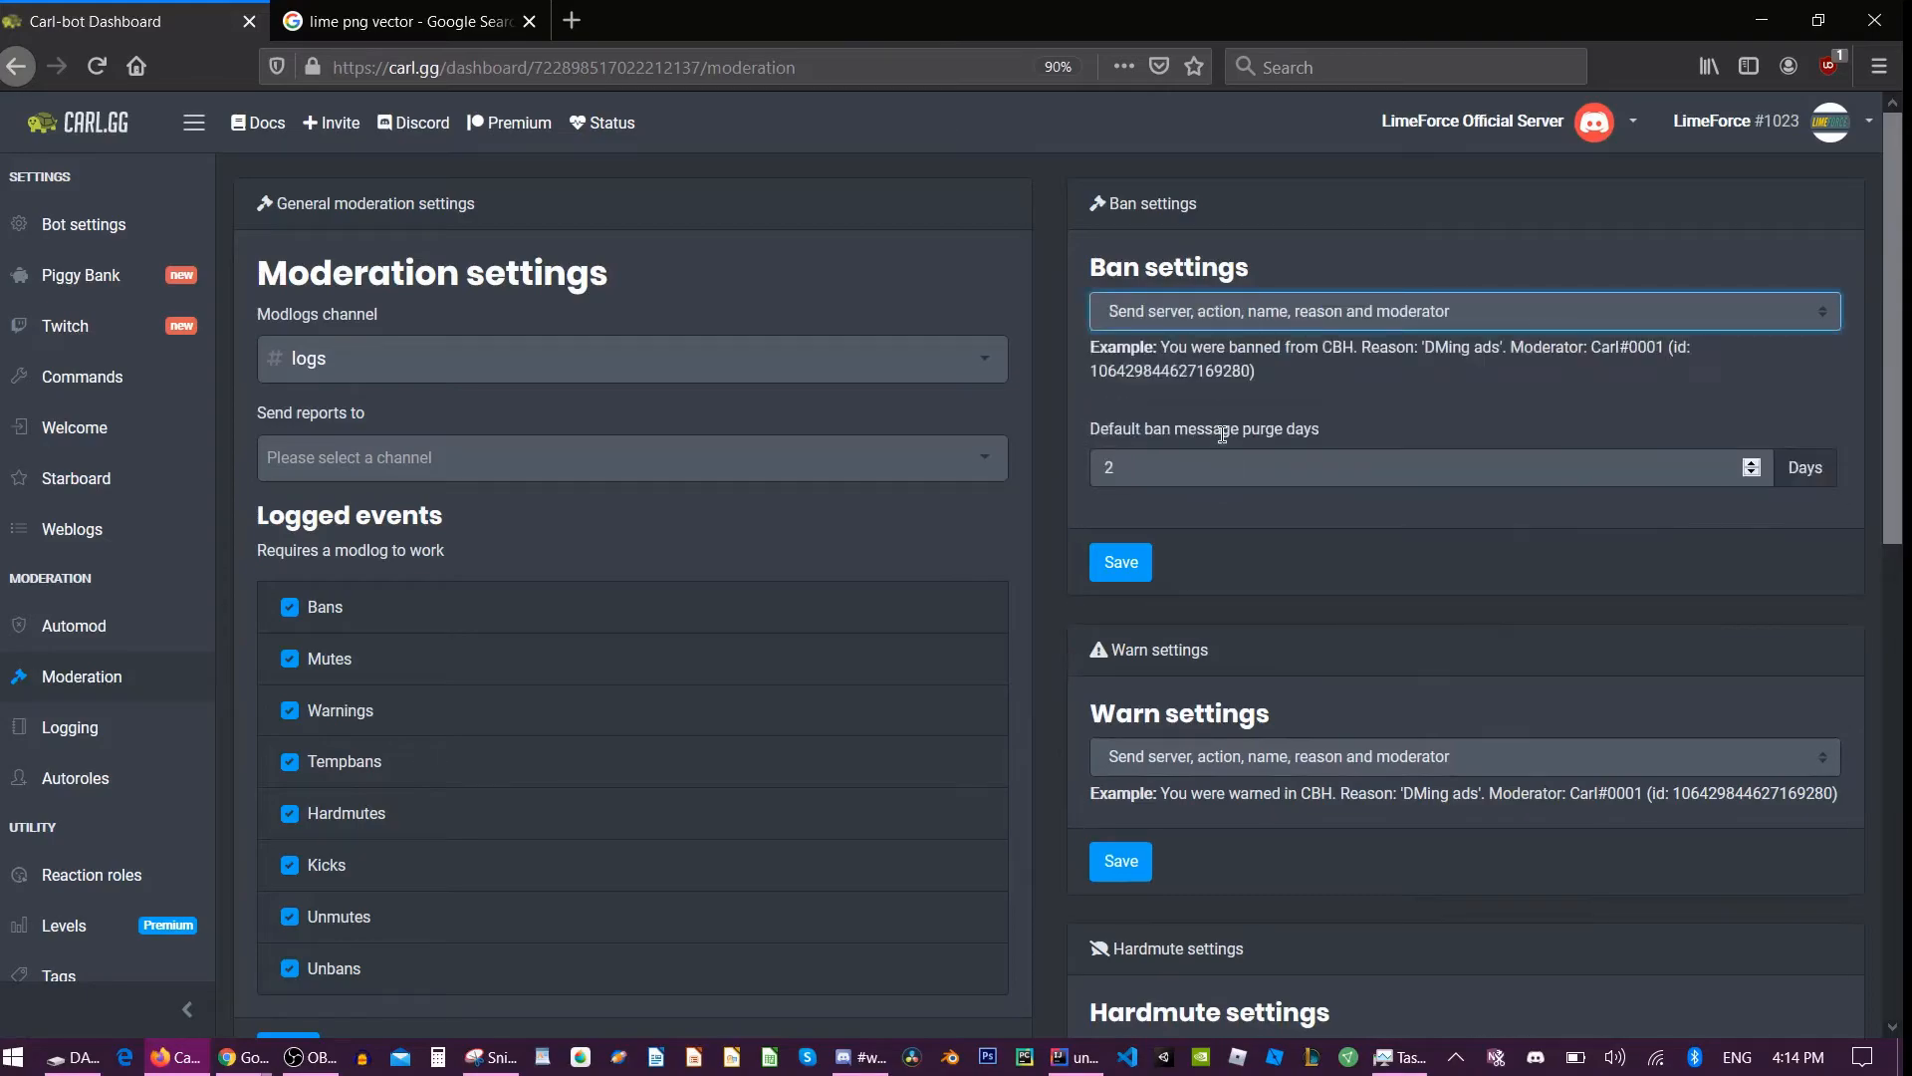
{"action": "scroll", "coordinate": [1235, 433], "scroll_direction": "down", "scroll_amount": 10}
{"action": "scroll", "coordinate": [1200, 424], "scroll_direction": "up", "scroll_amount": 10}
{"action": "scroll", "coordinate": [797, 492], "scroll_direction": "down", "scroll_amount": 2}
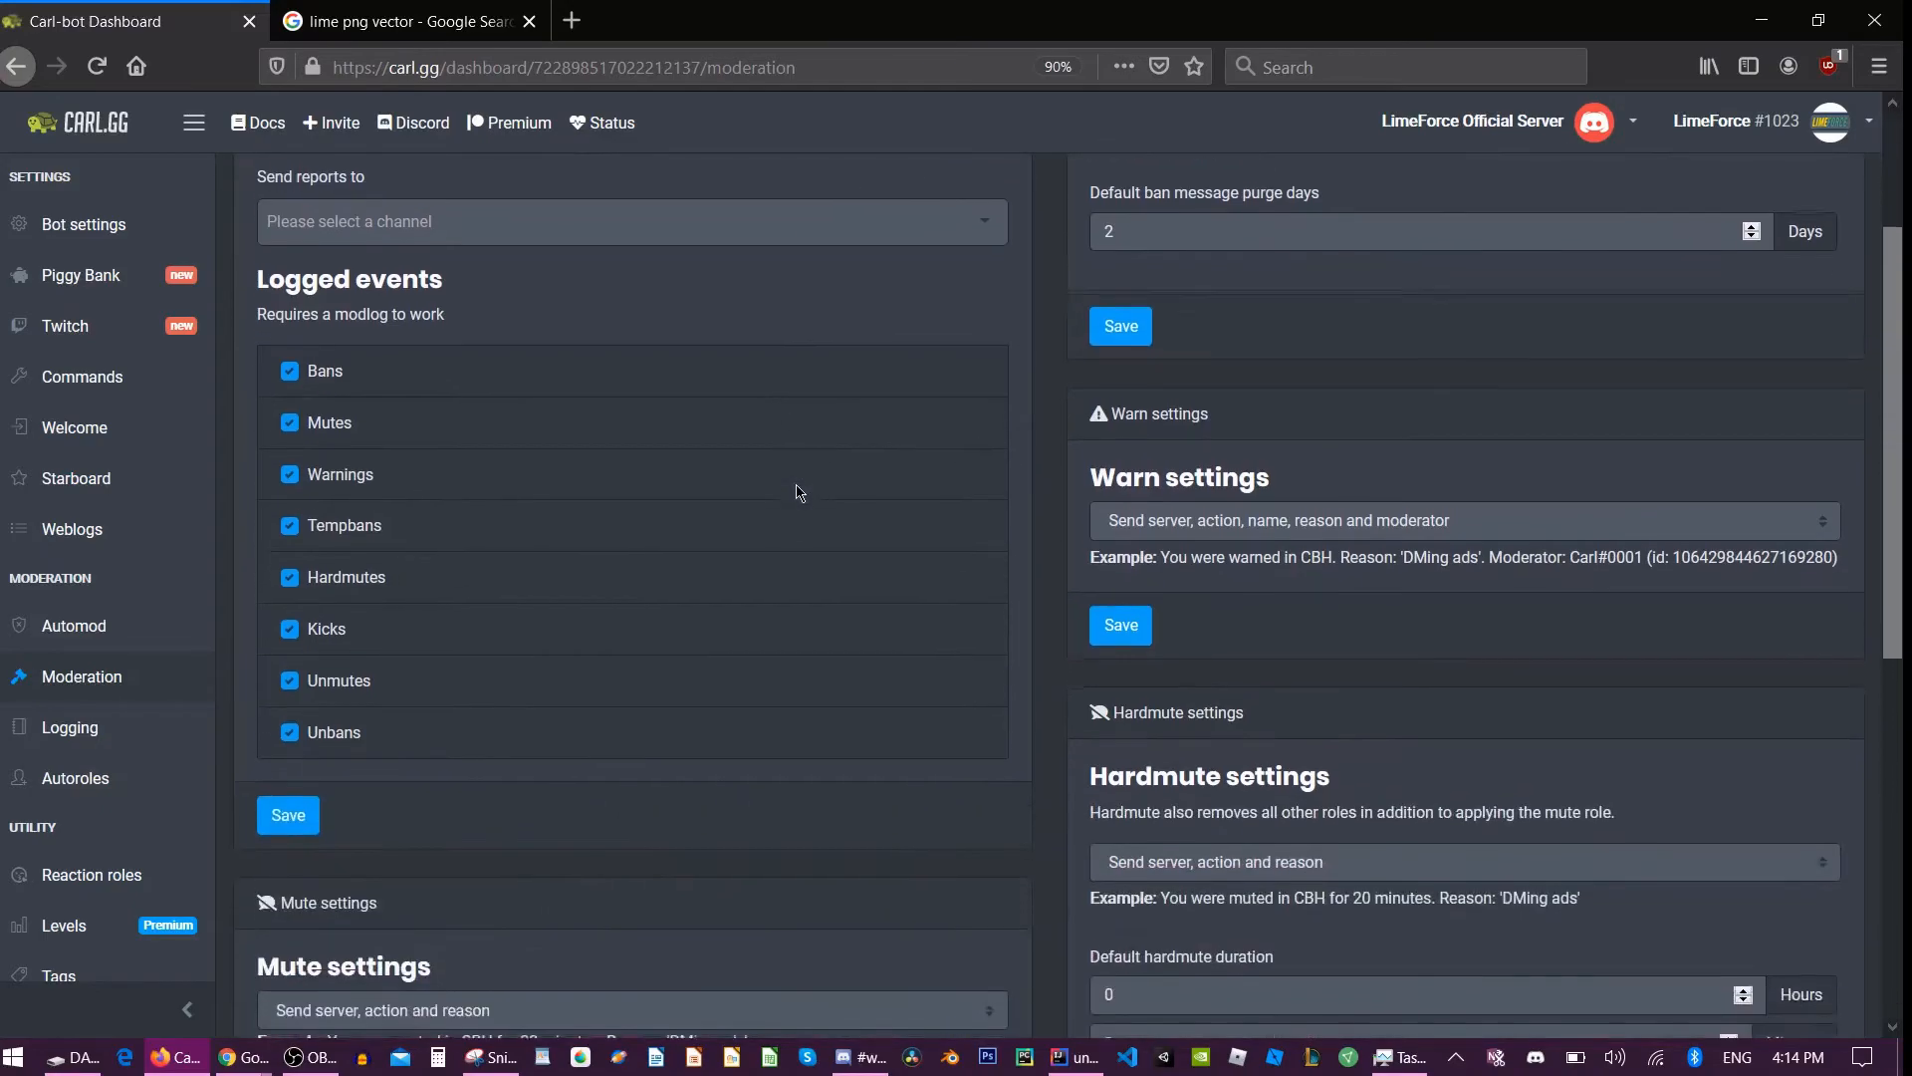
{"action": "scroll", "coordinate": [797, 492], "scroll_direction": "up", "scroll_amount": 1}
{"action": "scroll", "coordinate": [797, 492], "scroll_direction": "down", "scroll_amount": 8}
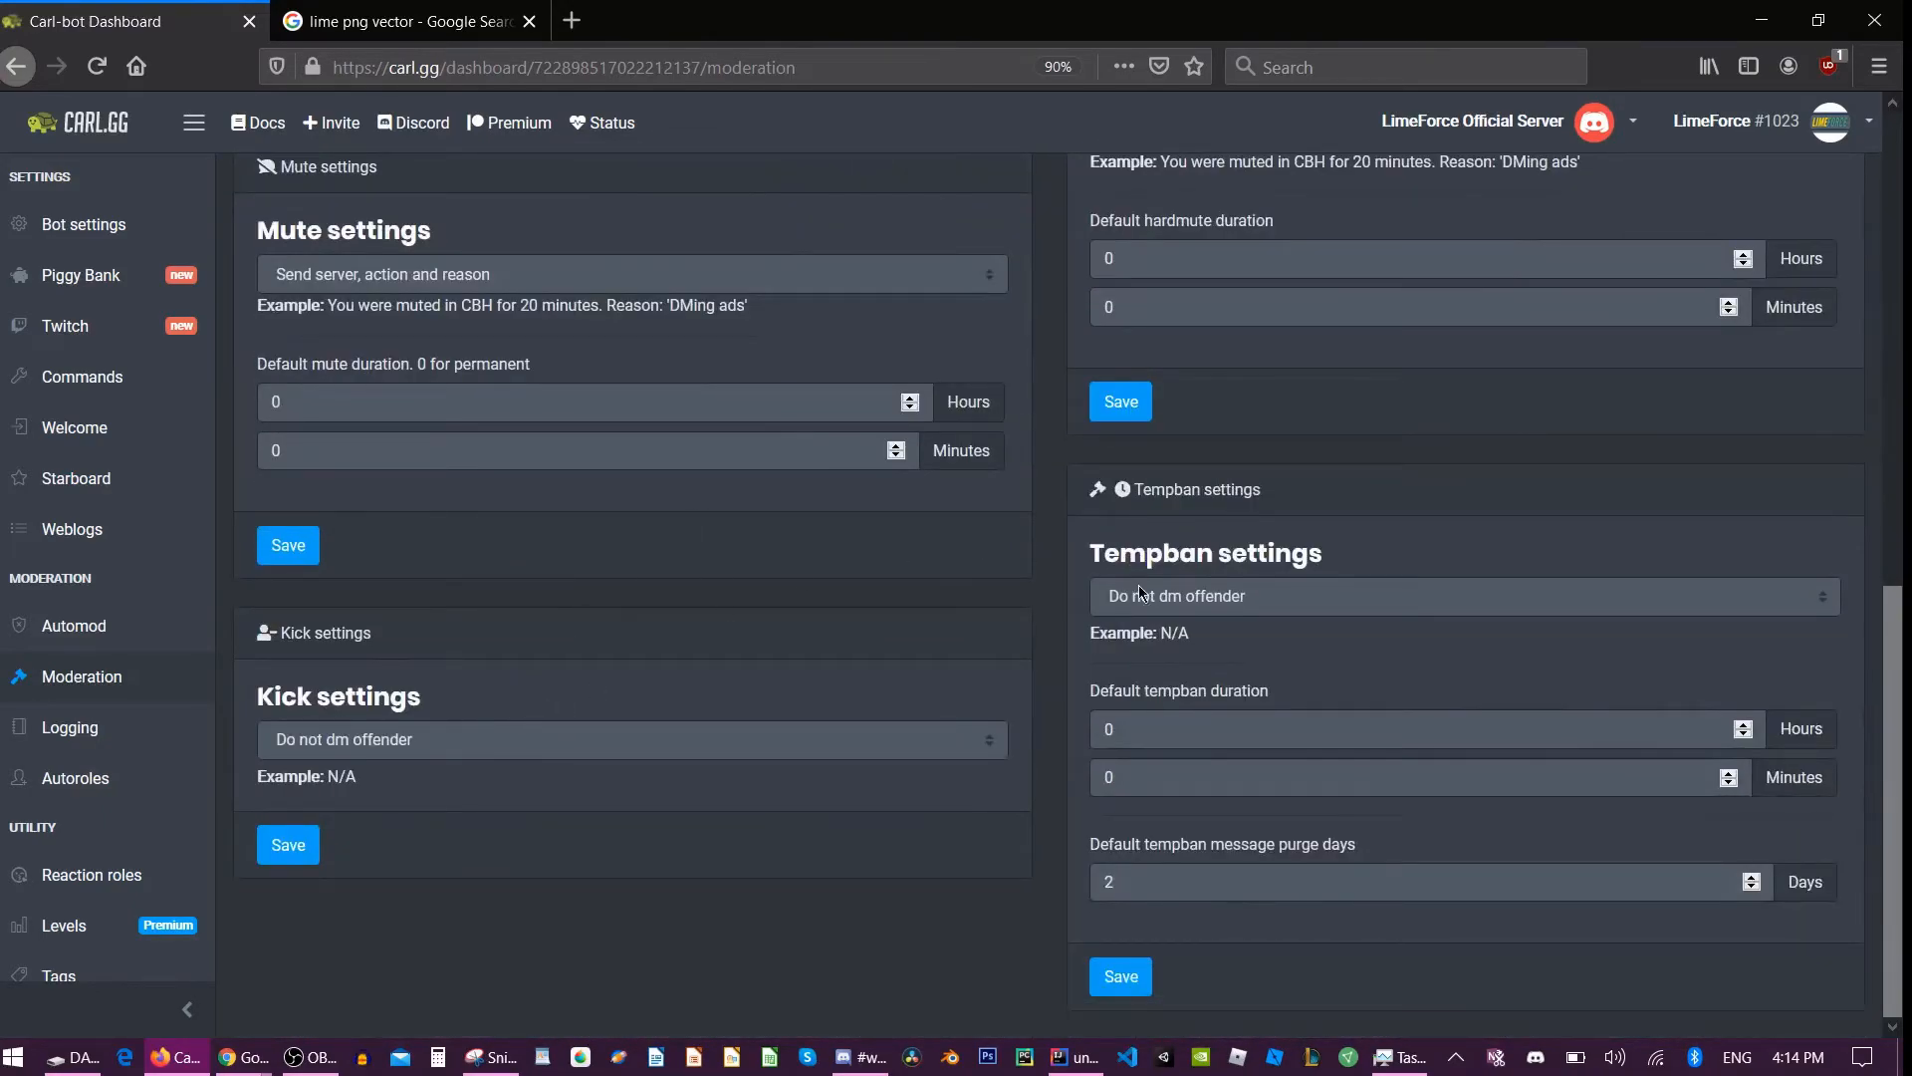
{"action": "scroll", "coordinate": [620, 437], "scroll_direction": "up", "scroll_amount": 4}
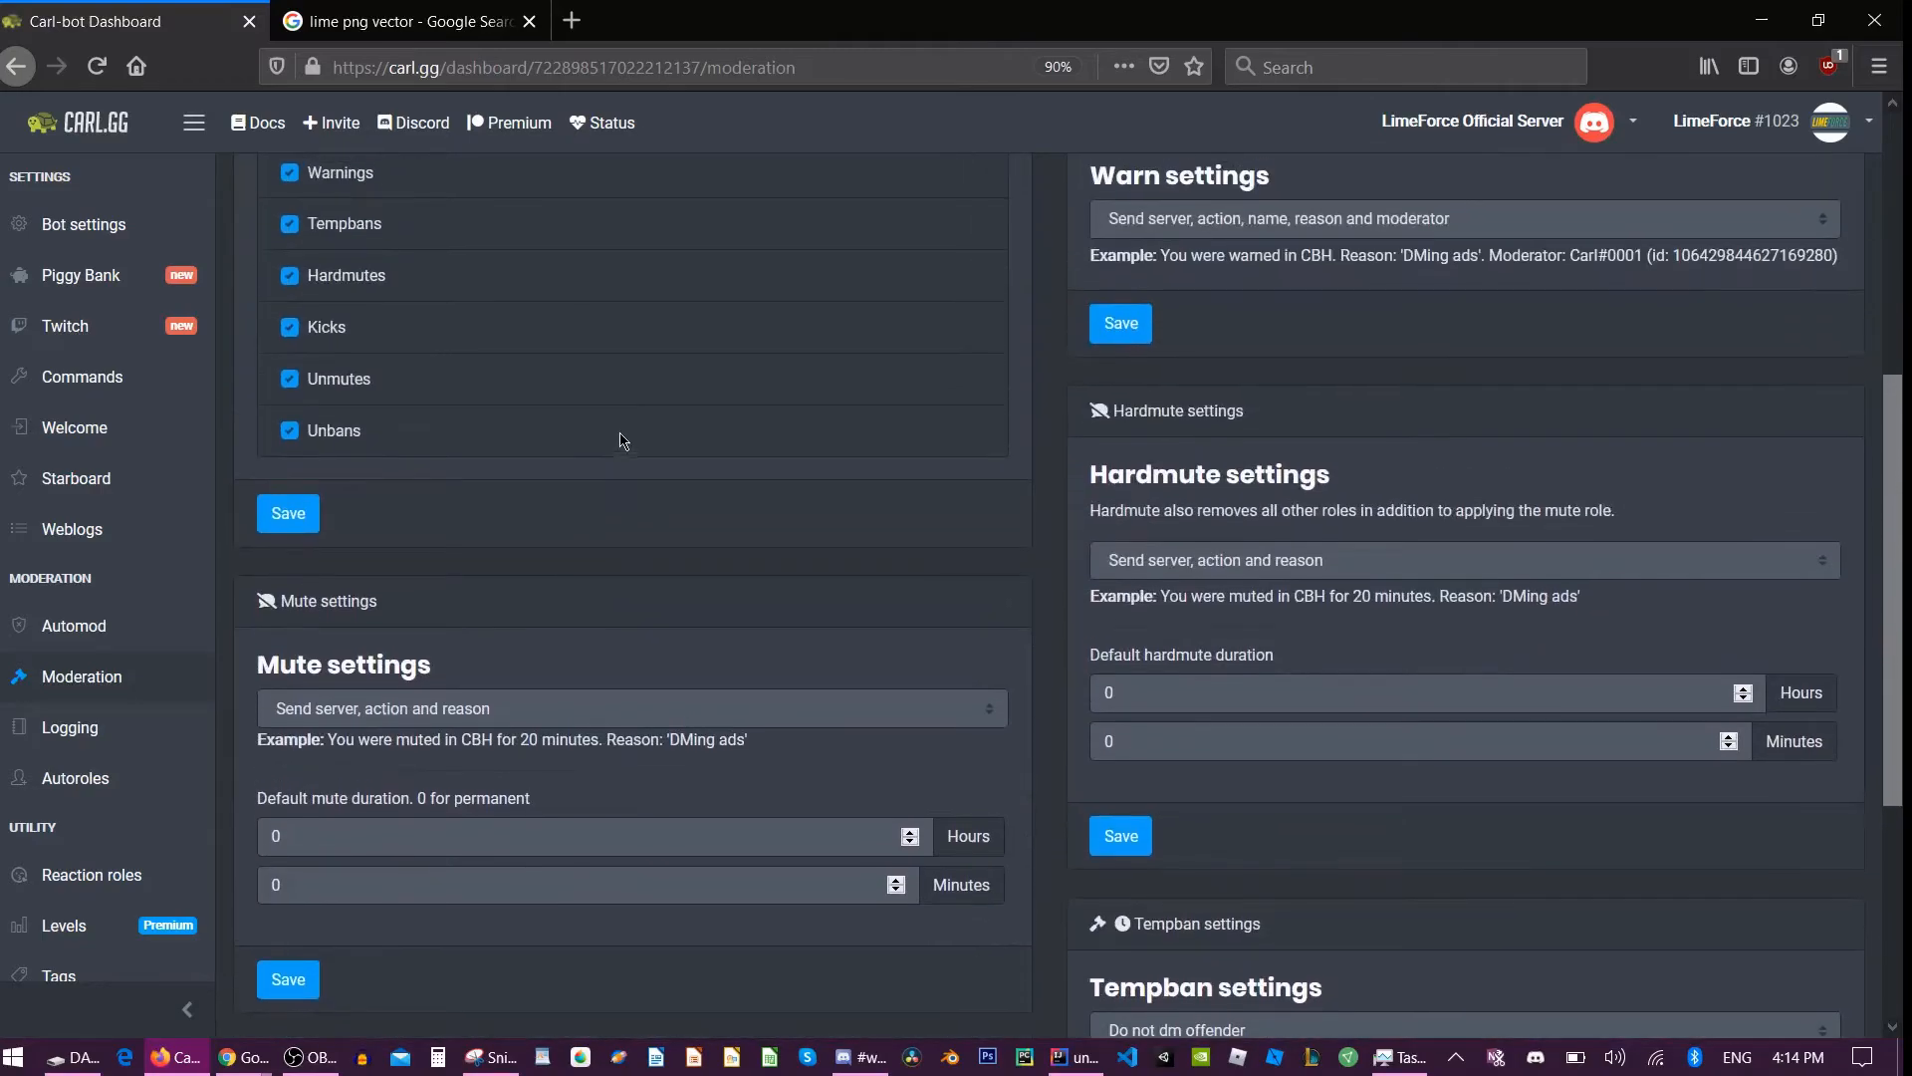
- In the Logging settings, set the default log channel and the member log channel to #logs
{"action": "left_click", "coordinate": [121, 739]}
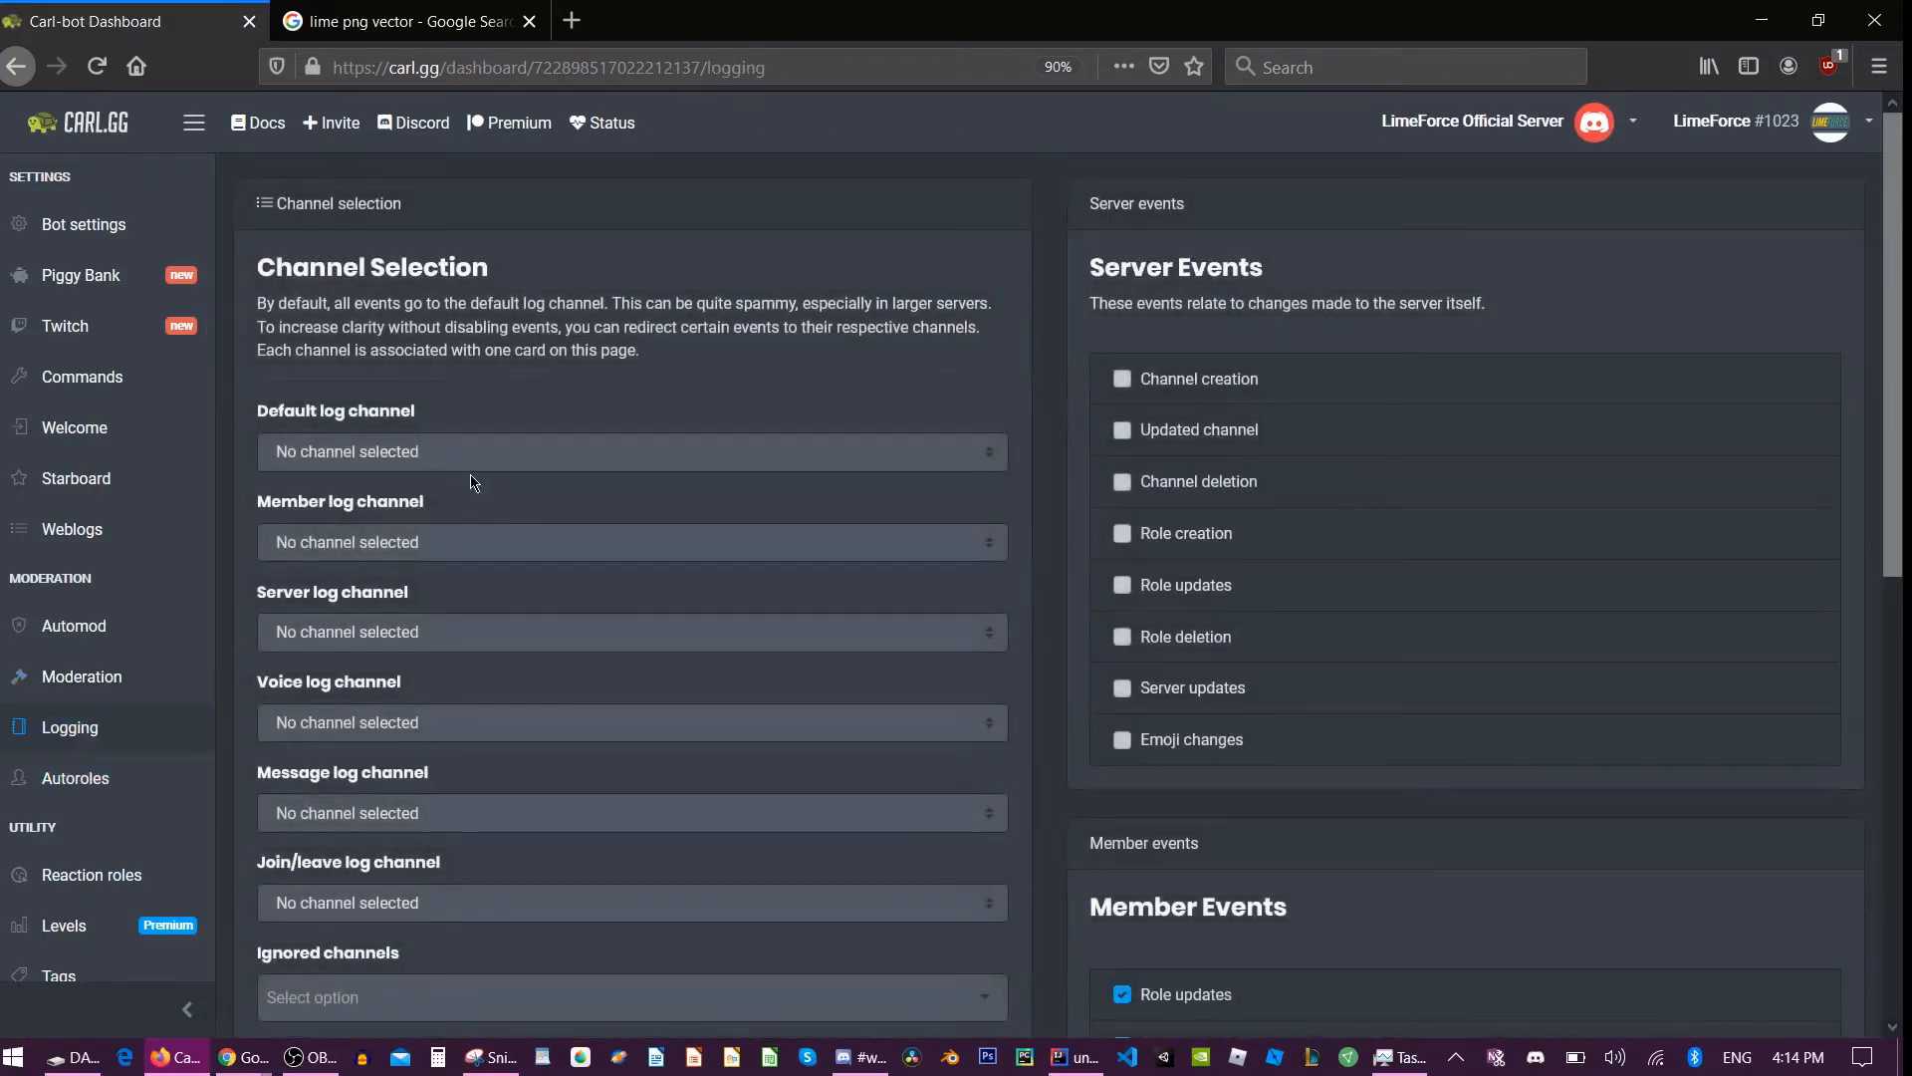
{"action": "left_click", "coordinate": [464, 453]}
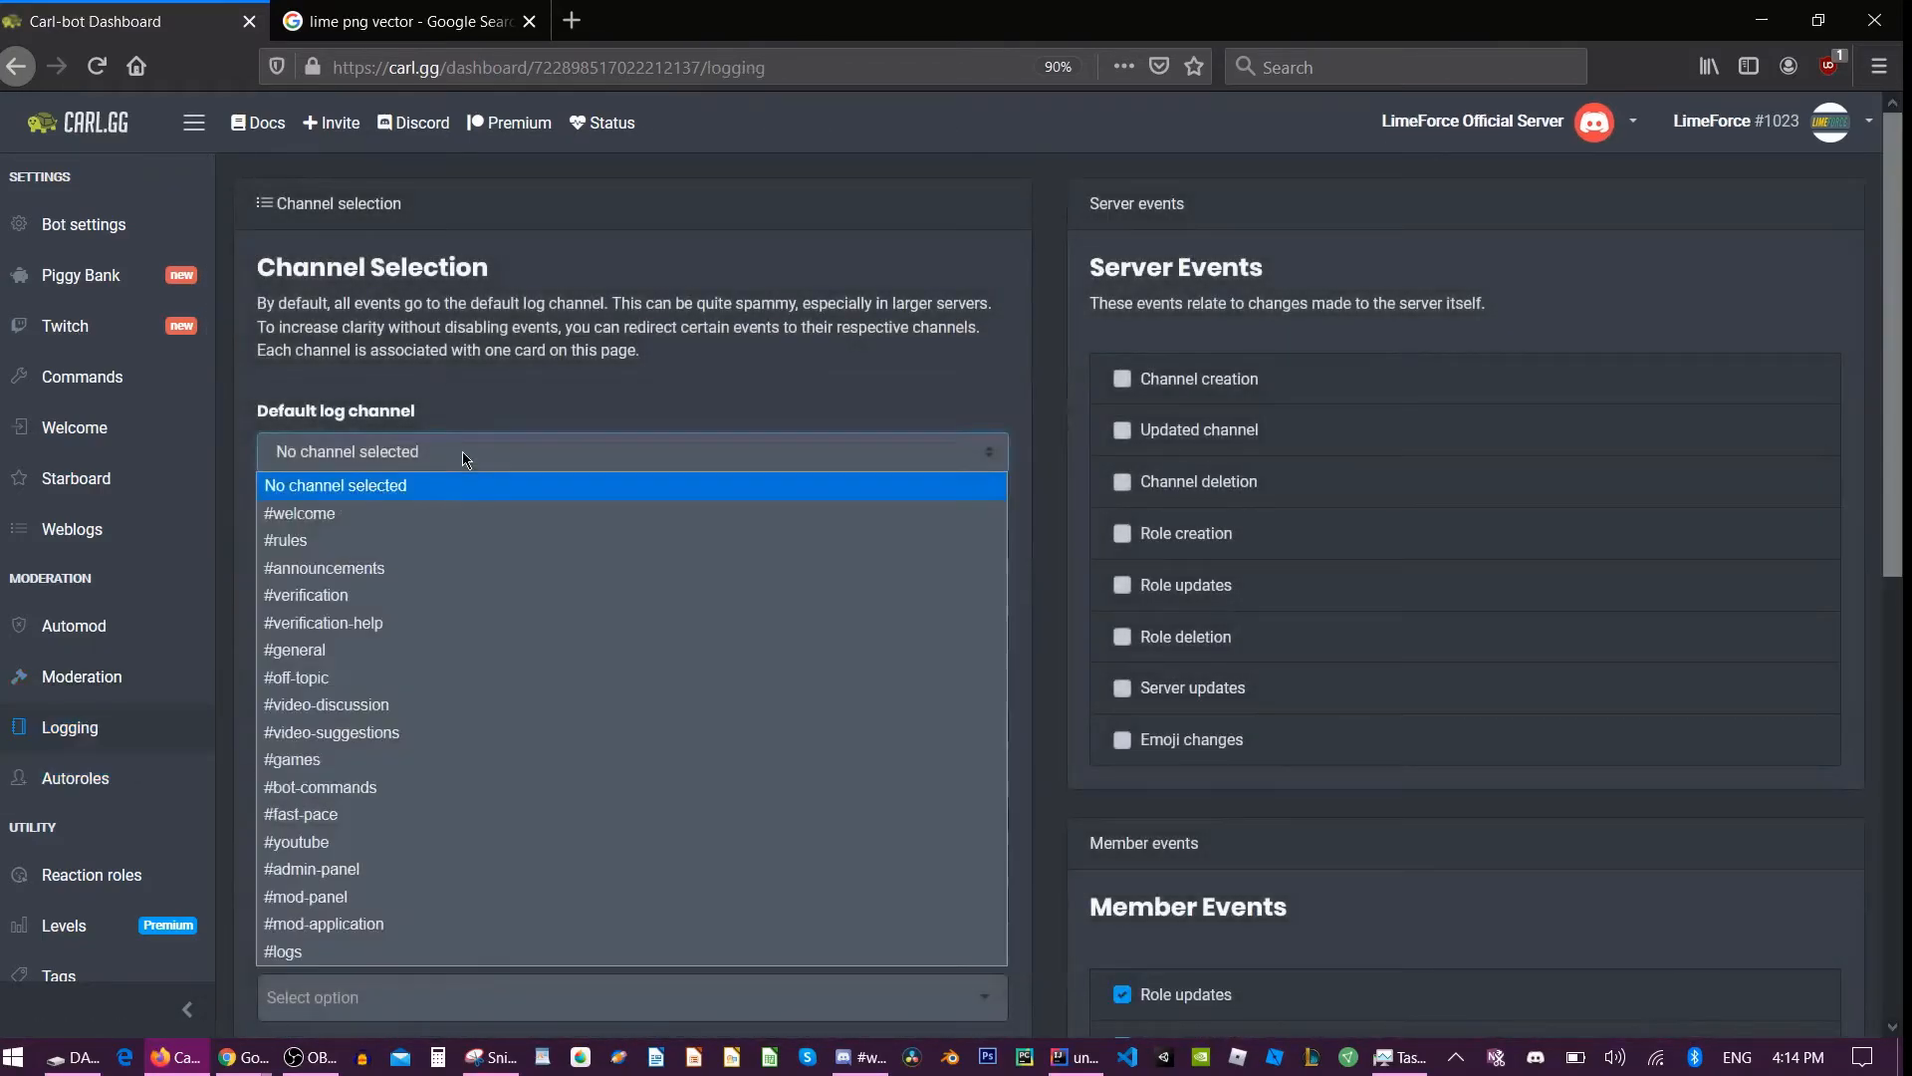
{"action": "left_click", "coordinate": [314, 951]}
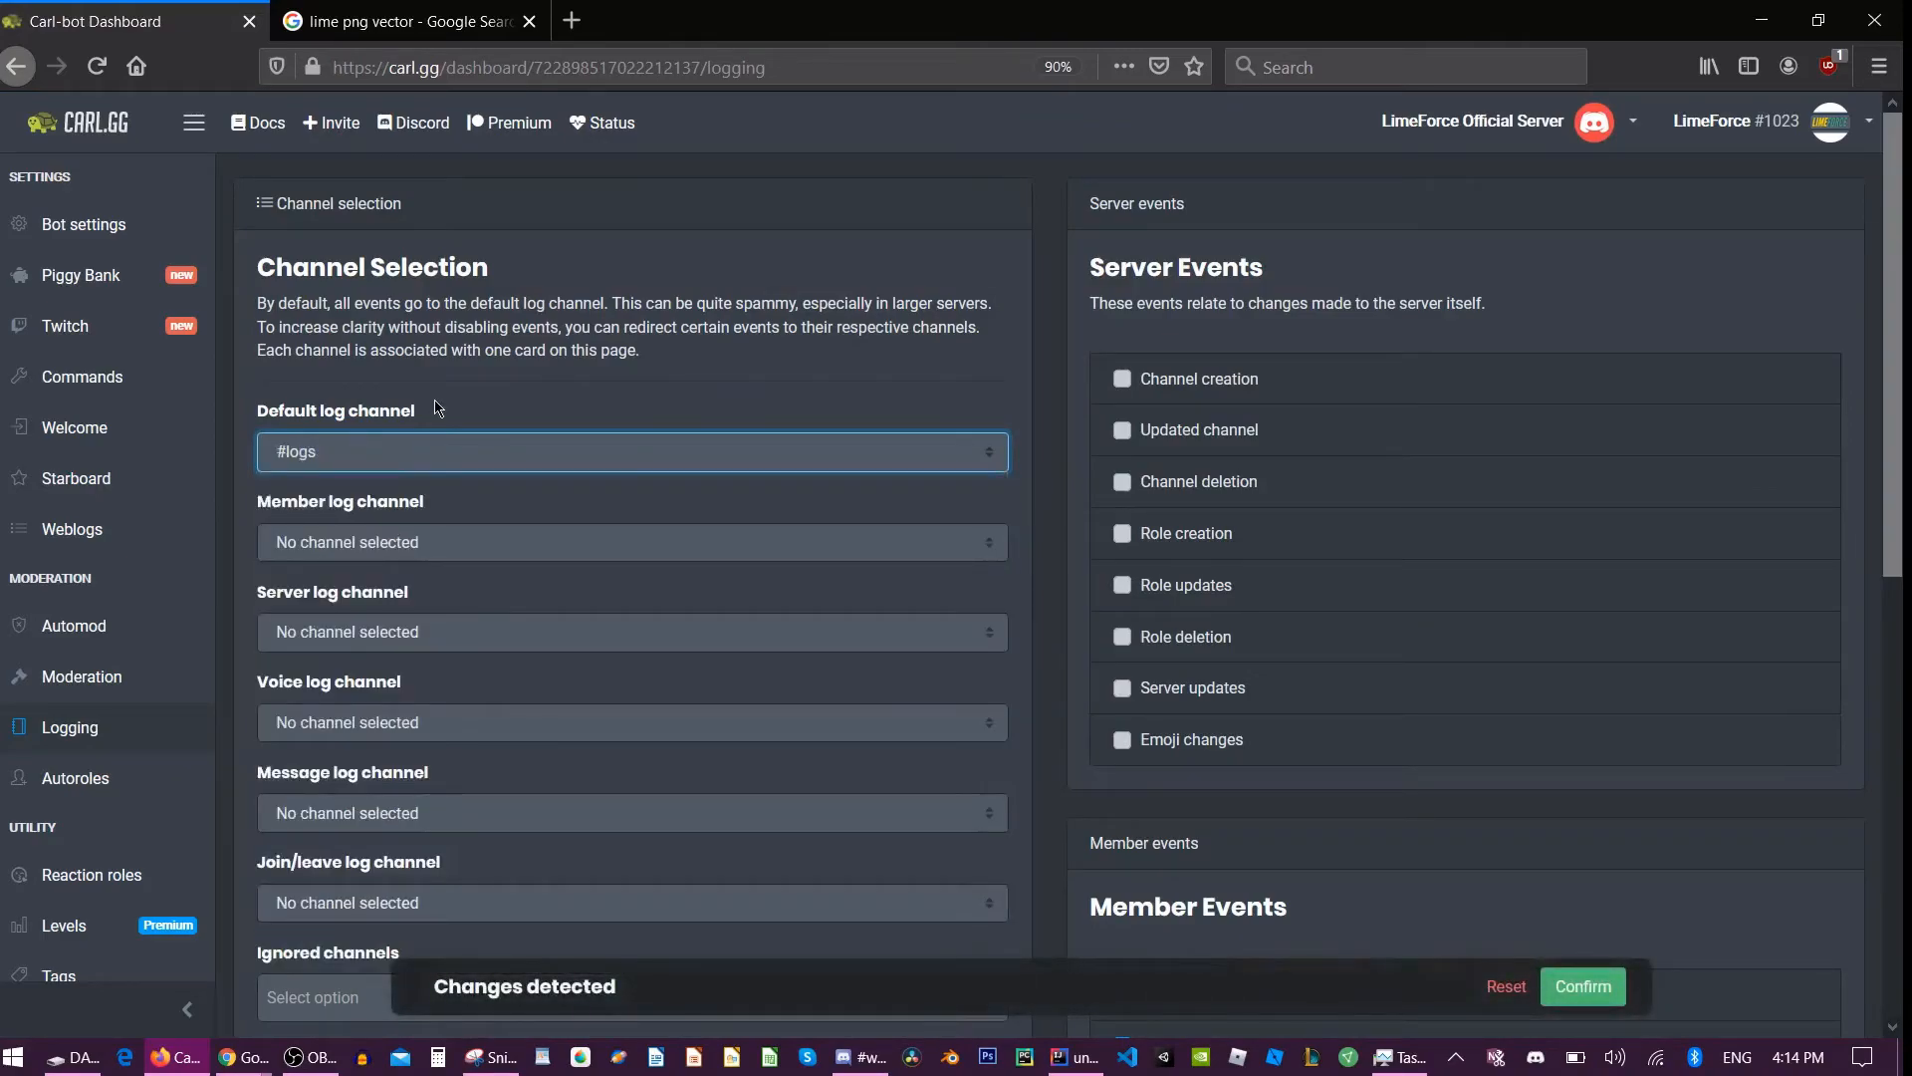
{"action": "left_click", "coordinate": [420, 543]}
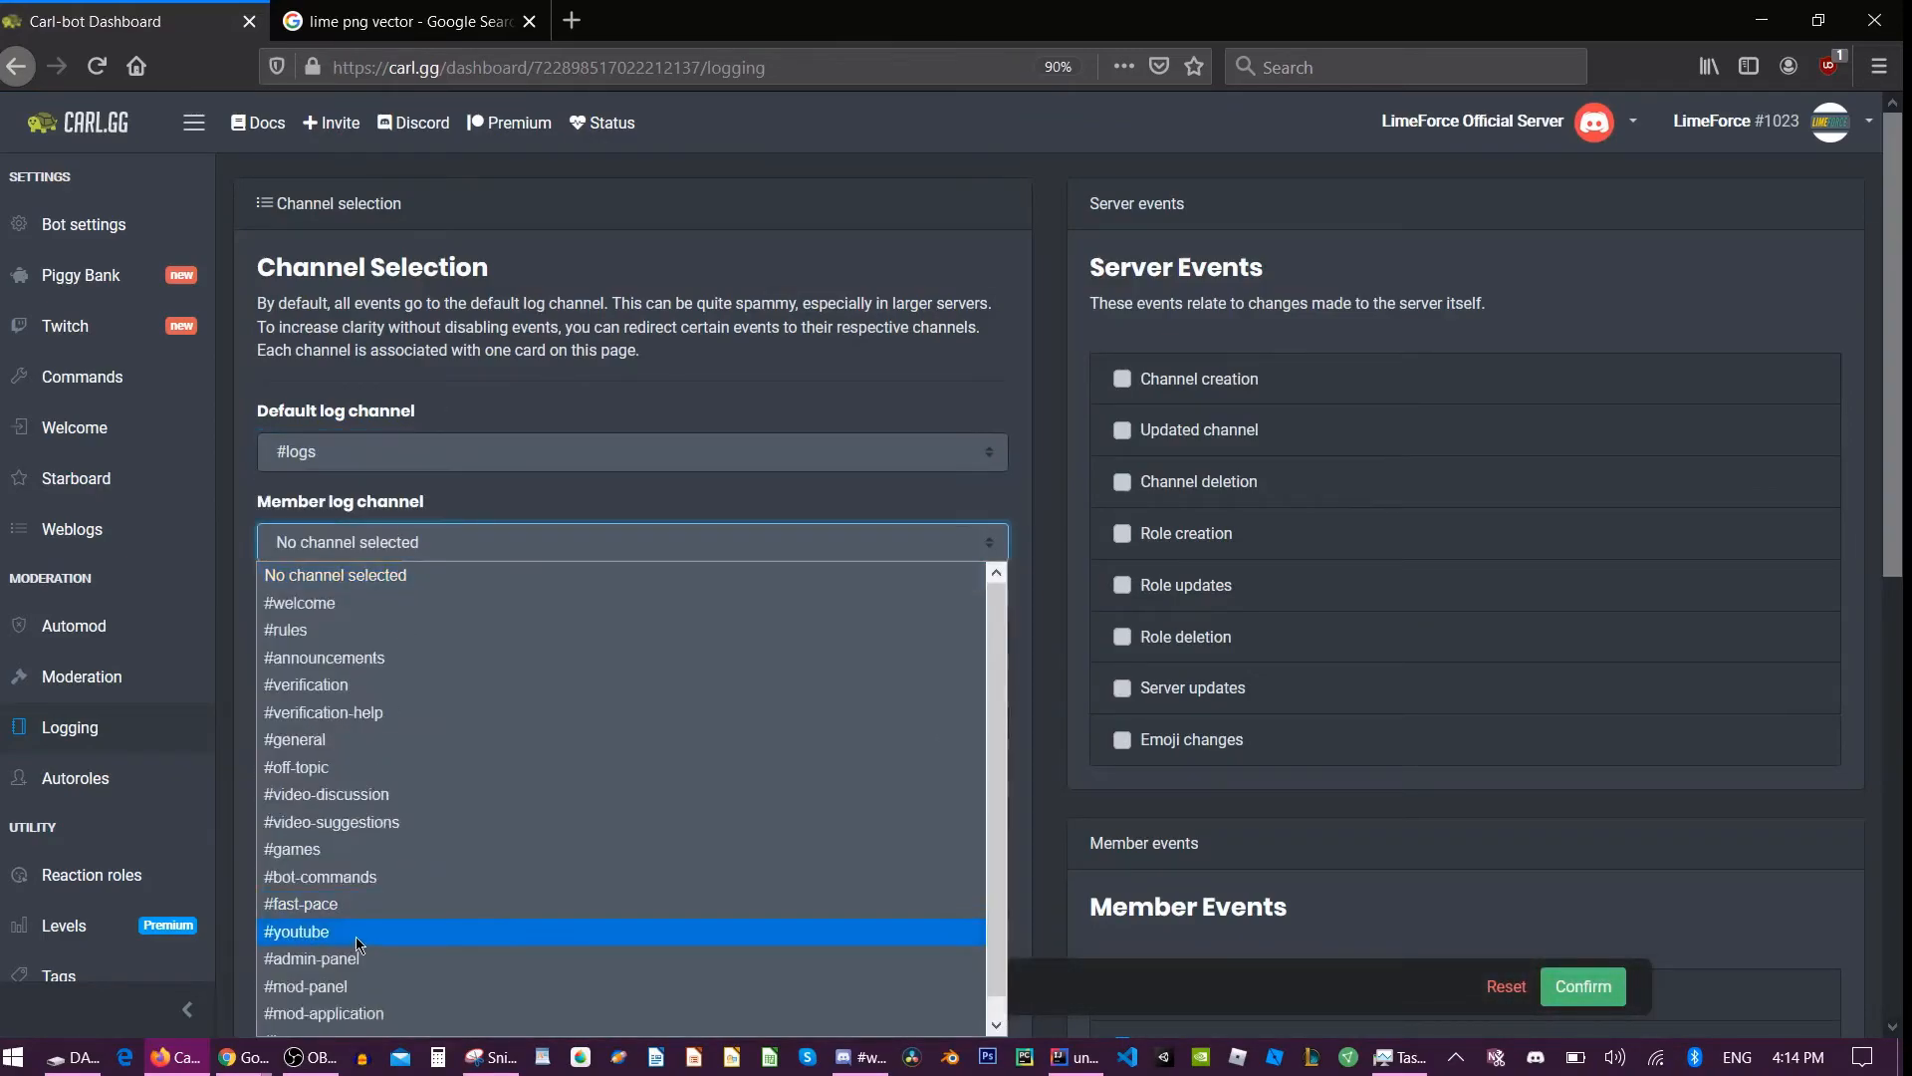
{"action": "scroll", "coordinate": [334, 946], "scroll_direction": "down", "scroll_amount": 1}
{"action": "left_click", "coordinate": [309, 1024]}
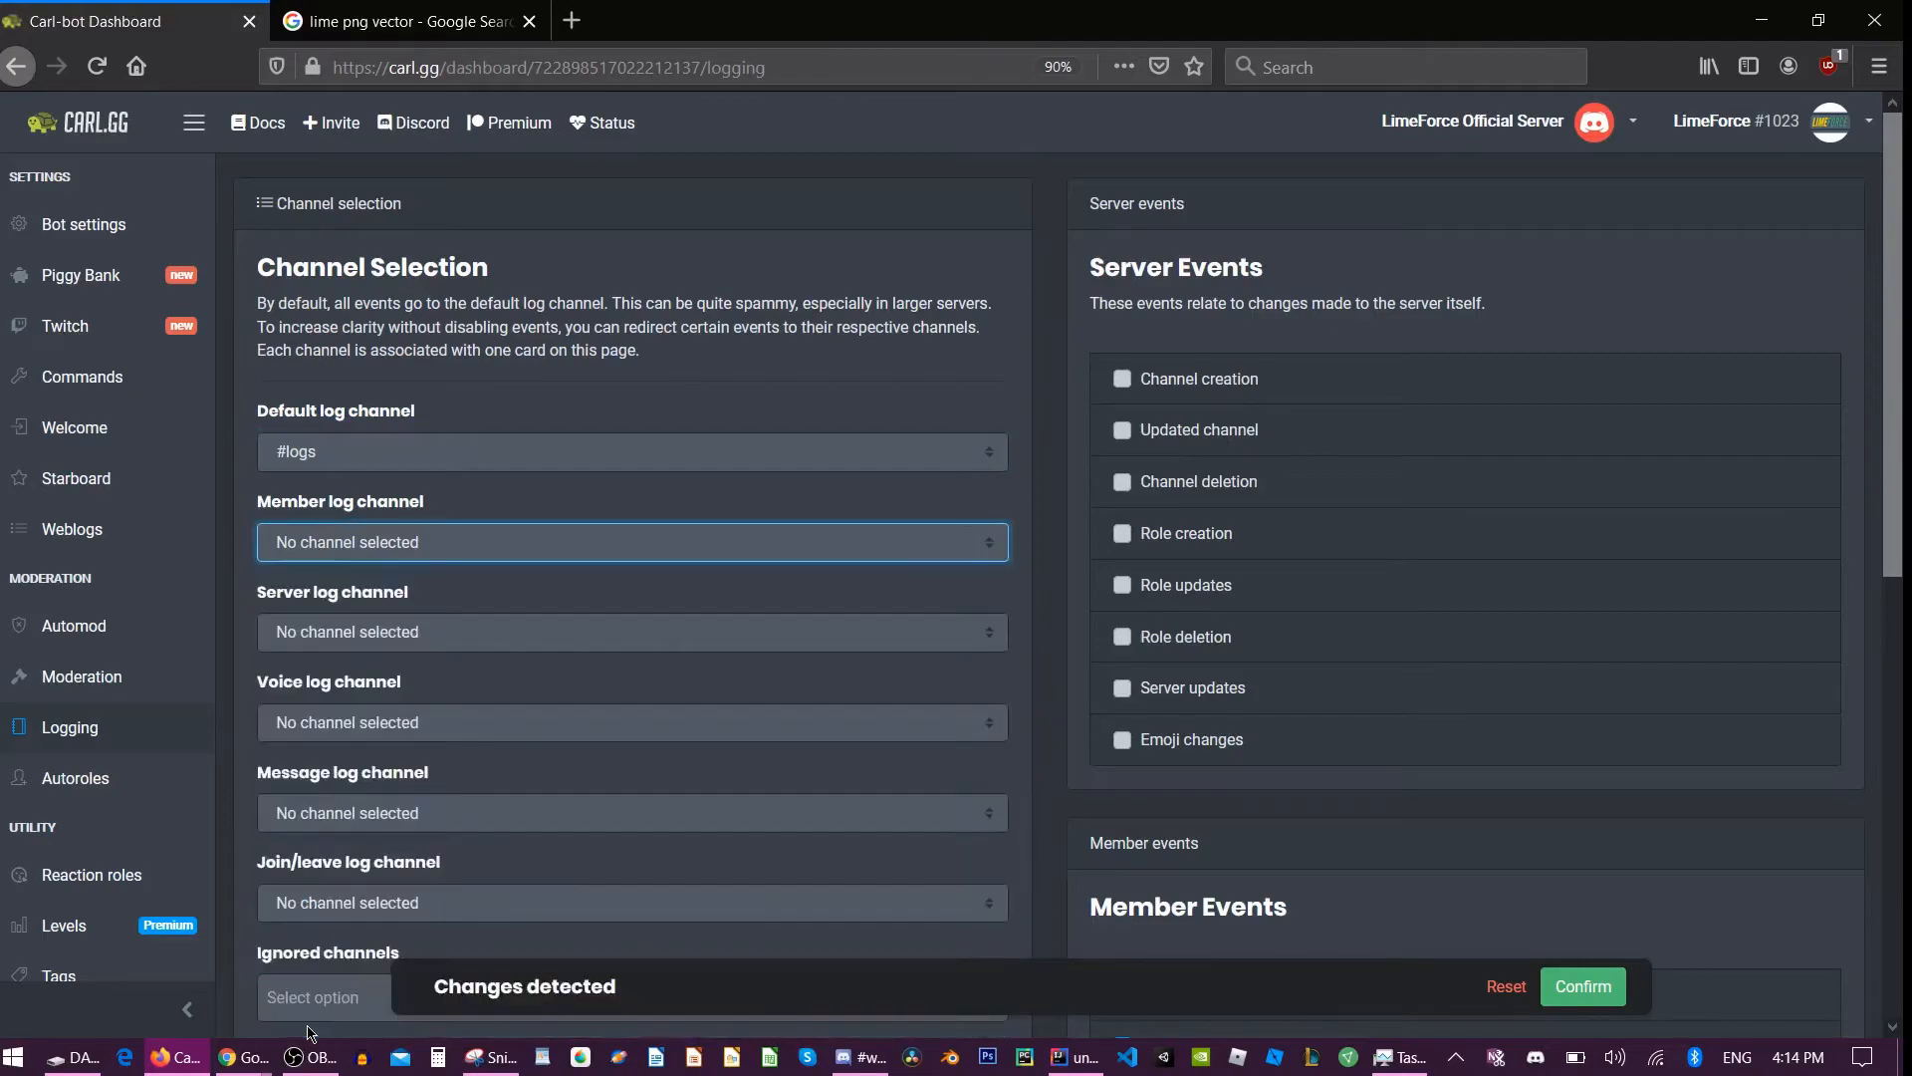
- Set the server, voice, message and join/leave log channels to #logs, confirm the changes, and review the logged event options
{"action": "left_click", "coordinate": [397, 632]}
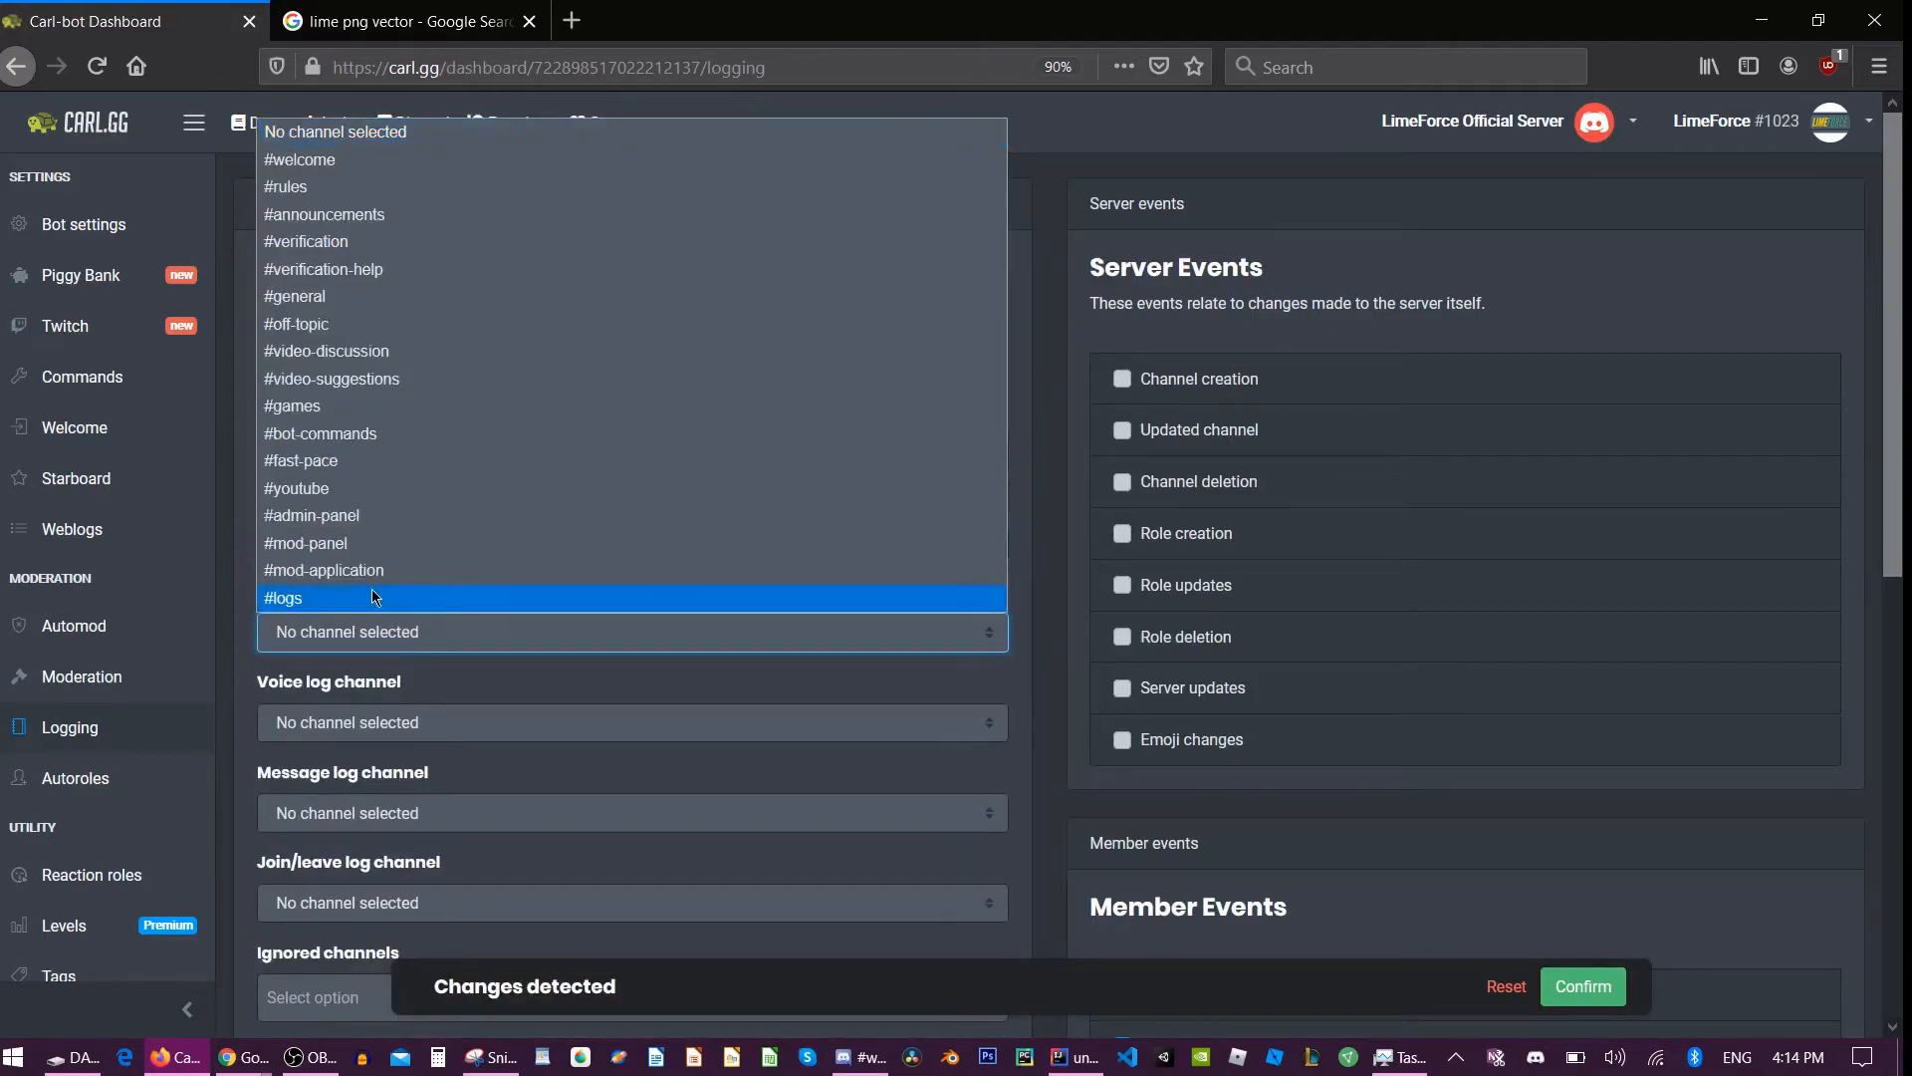
{"action": "left_click", "coordinate": [396, 595]}
{"action": "left_click", "coordinate": [397, 719]}
{"action": "left_click", "coordinate": [371, 689]}
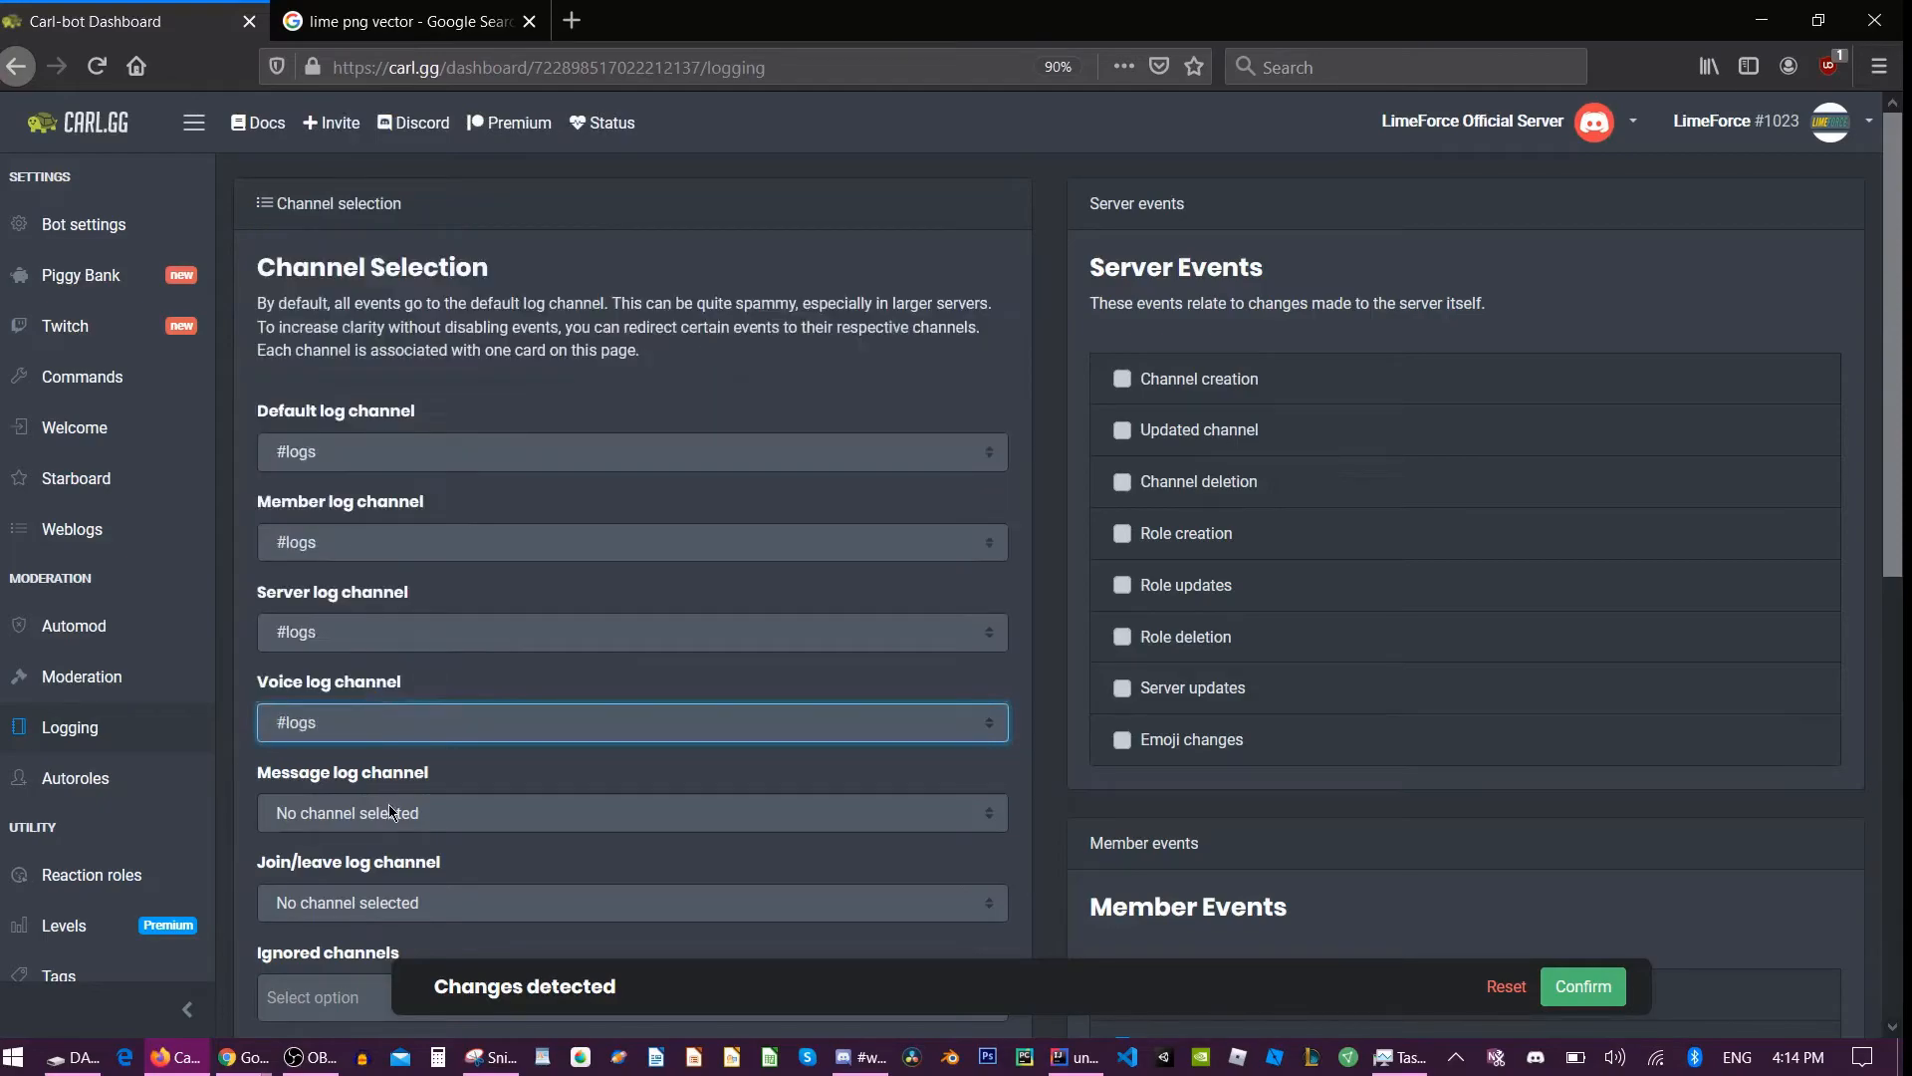
{"action": "left_click", "coordinate": [388, 806]}
{"action": "left_click", "coordinate": [377, 783]}
{"action": "left_click", "coordinate": [362, 892]}
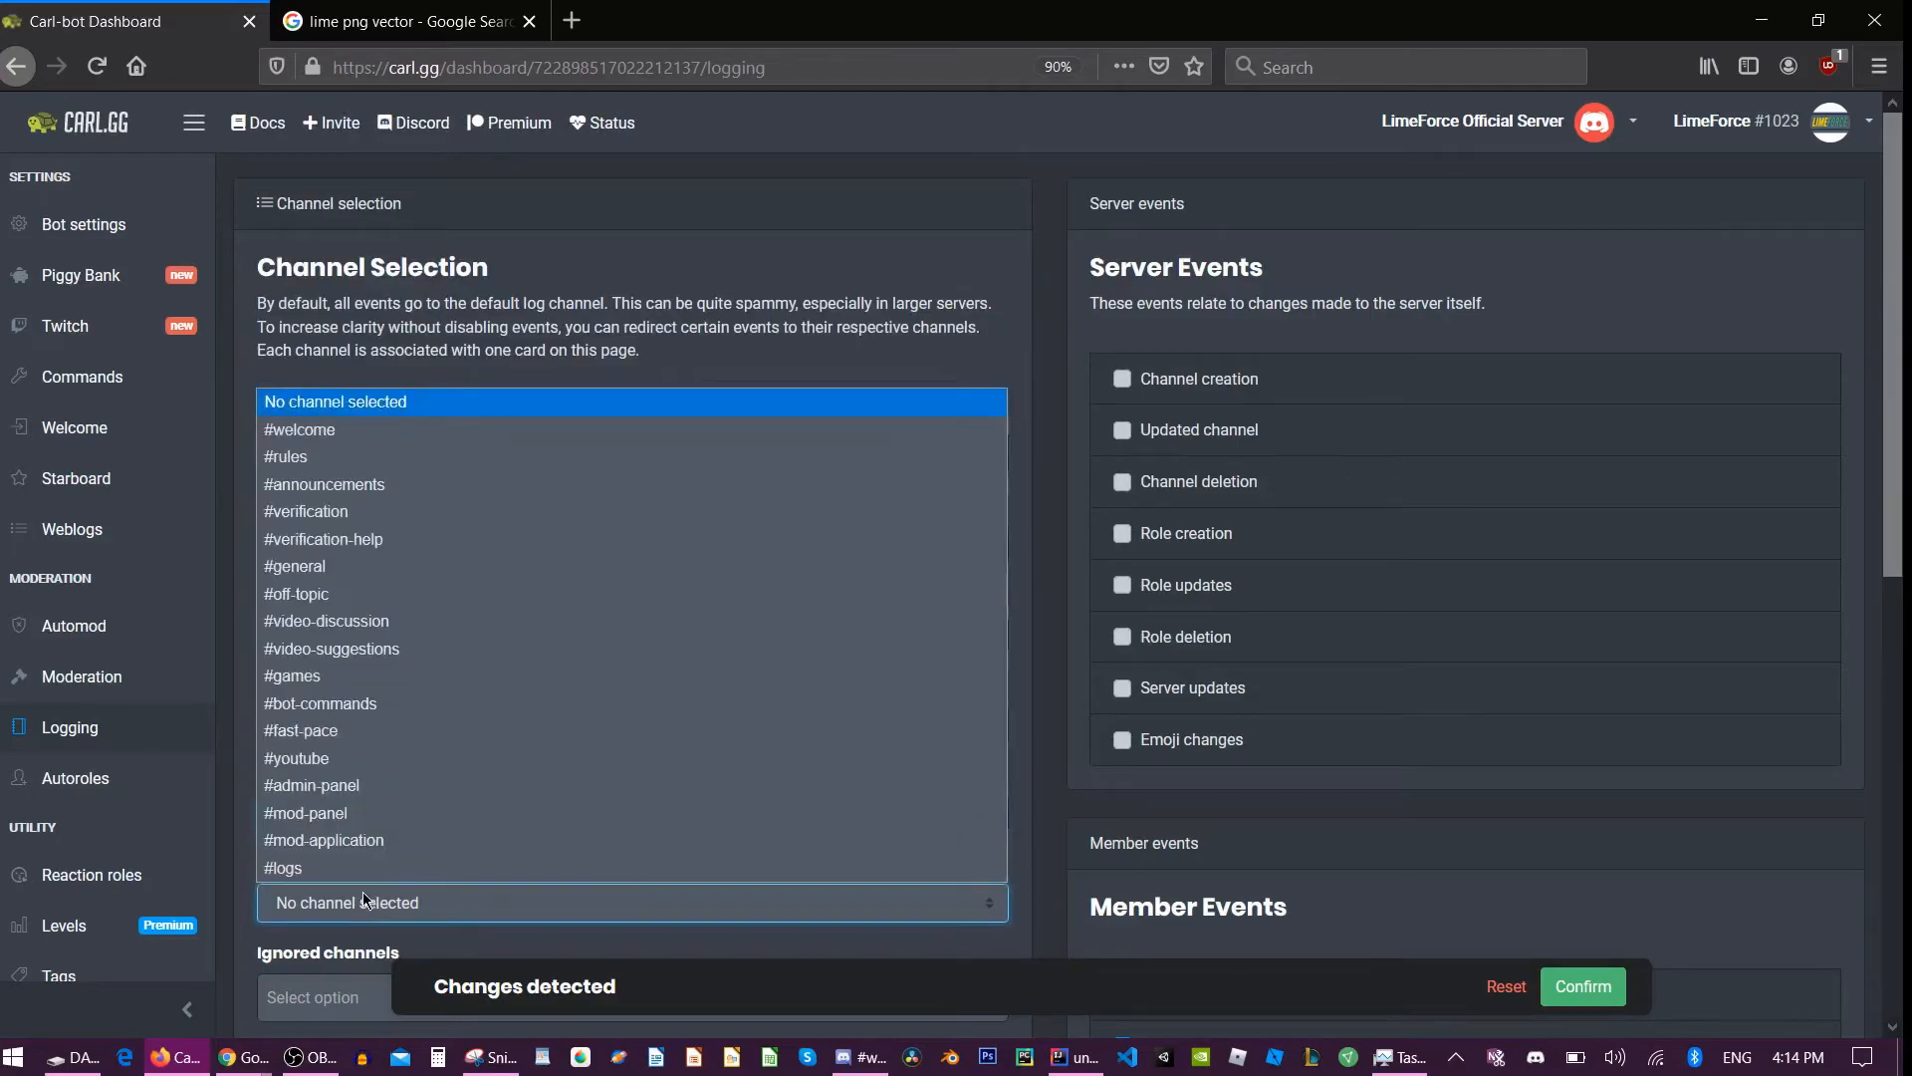
{"action": "left_click", "coordinate": [338, 869]}
{"action": "left_click", "coordinate": [321, 994]}
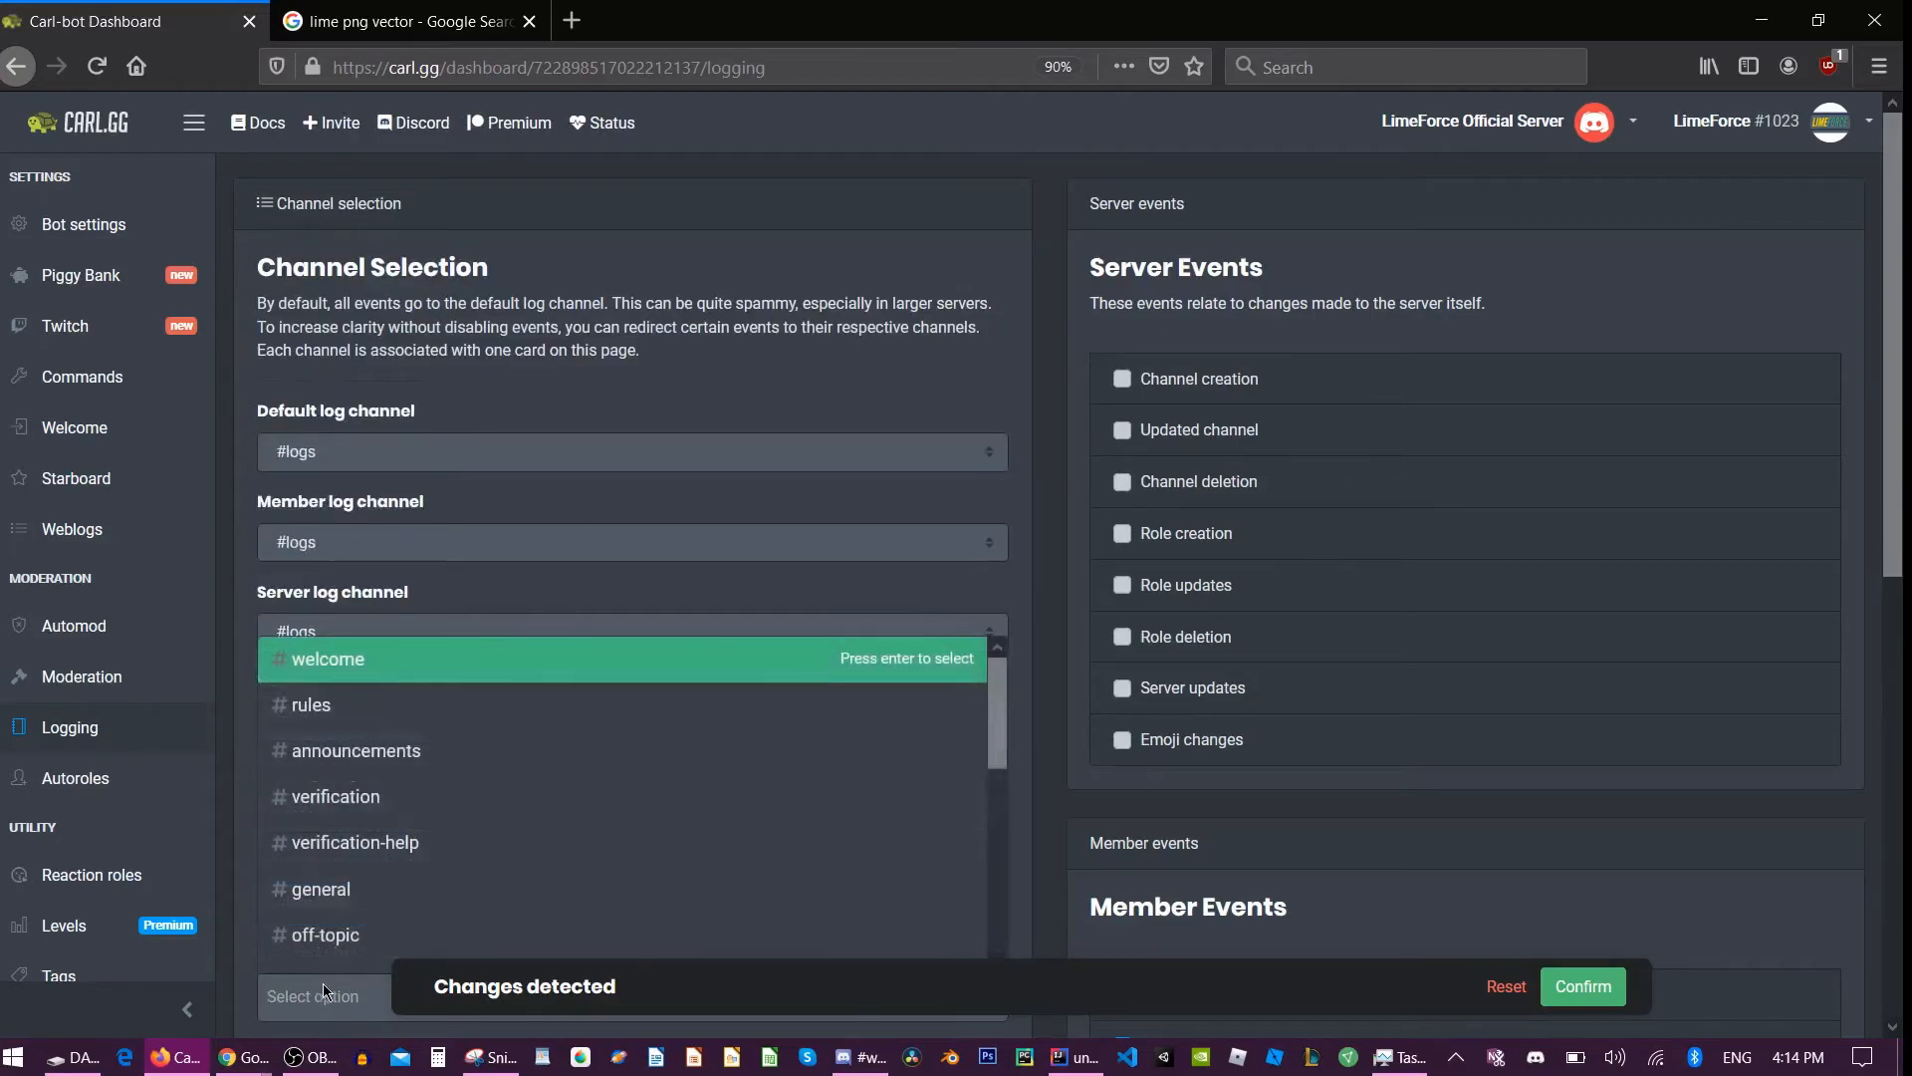
{"action": "left_click", "coordinate": [1584, 986]}
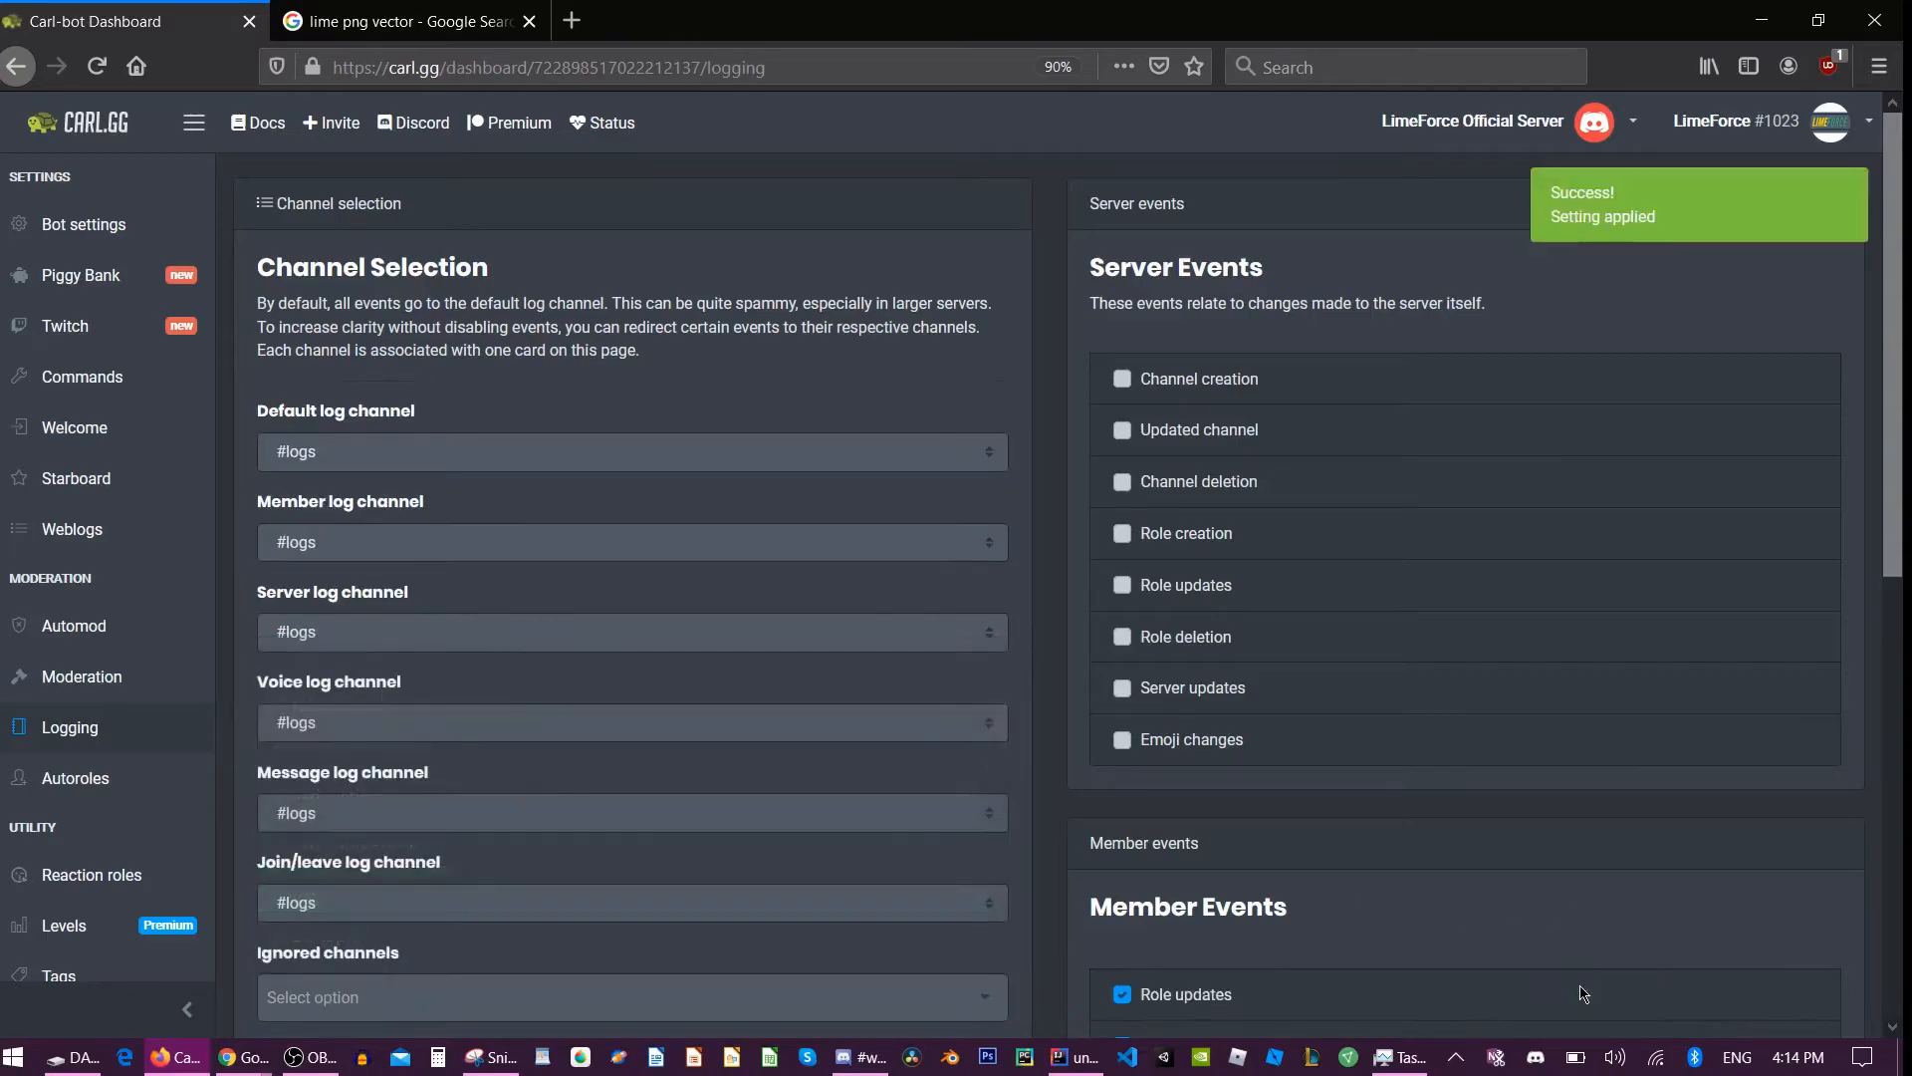
{"action": "scroll", "coordinate": [1178, 515], "scroll_direction": "down", "scroll_amount": 8}
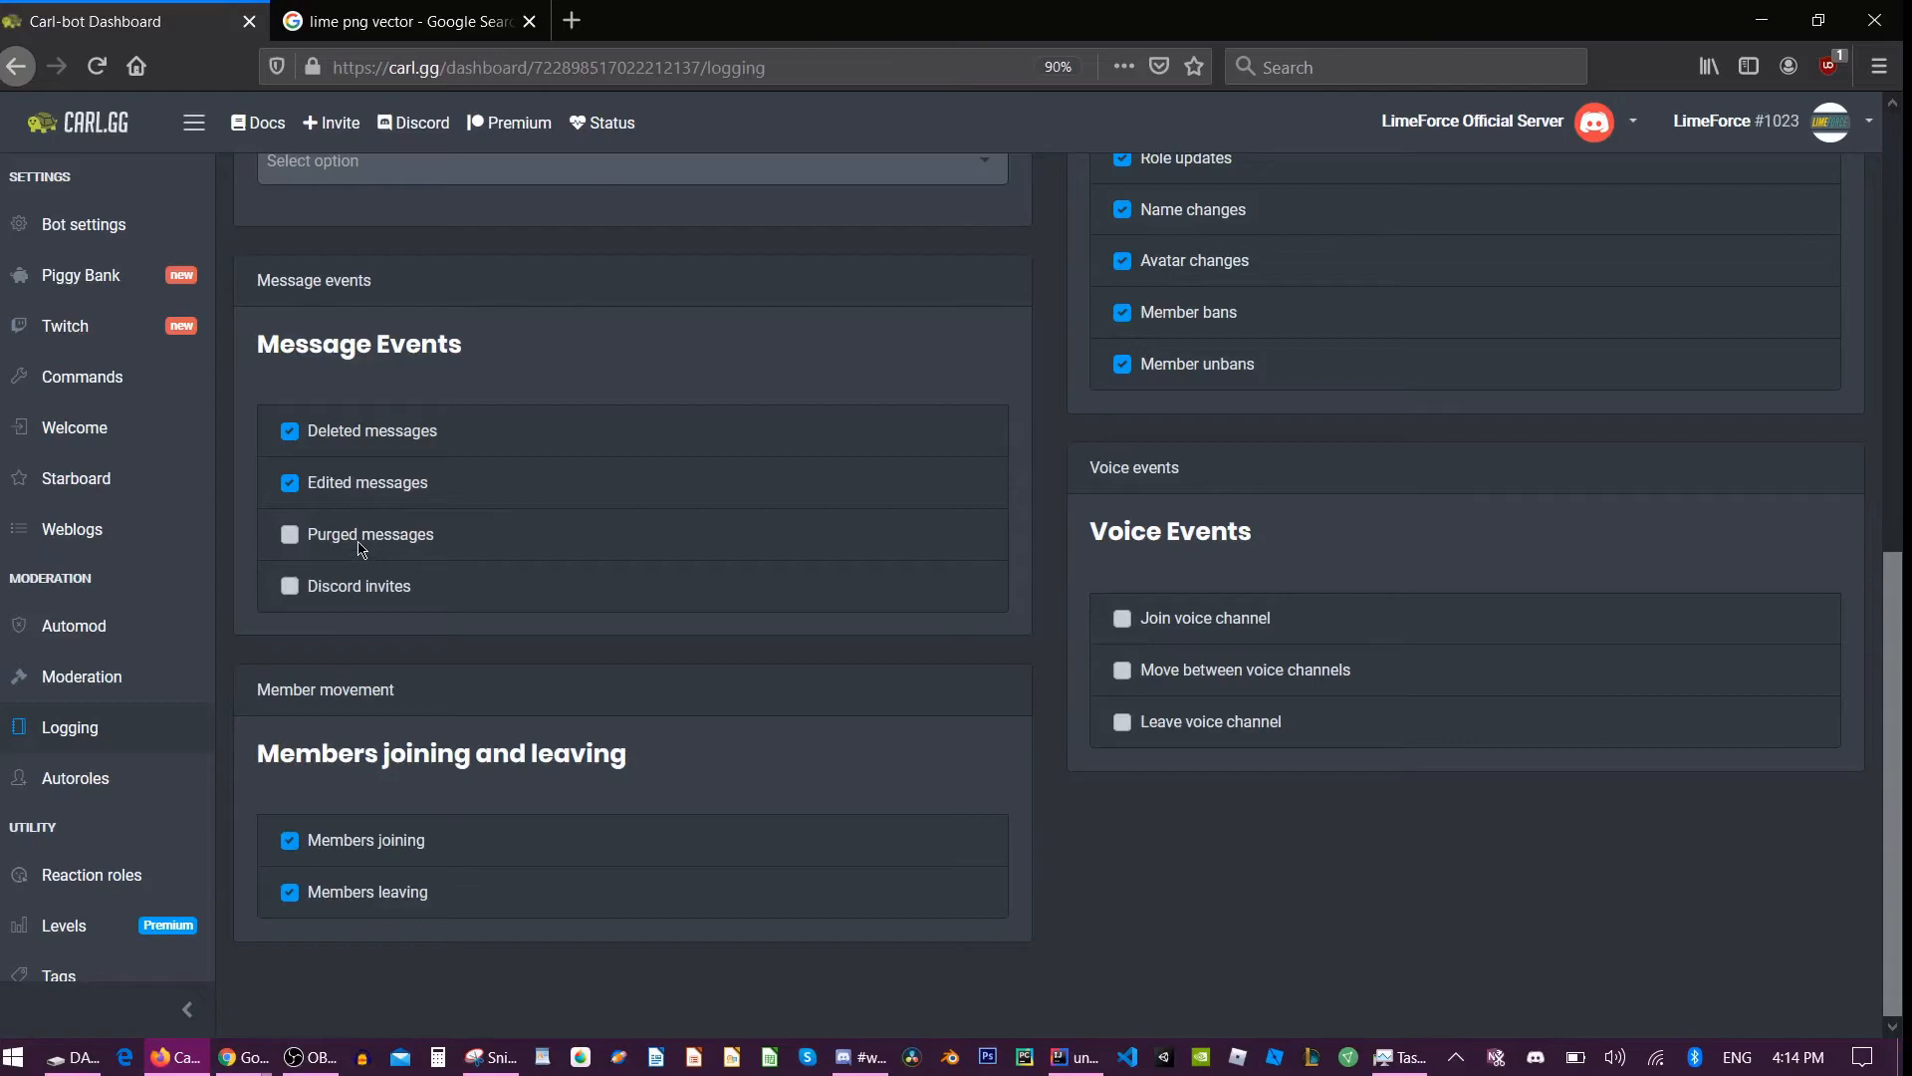
- In the Autoroles settings, assign the New Member role to joining members and save
{"action": "left_click", "coordinate": [62, 785]}
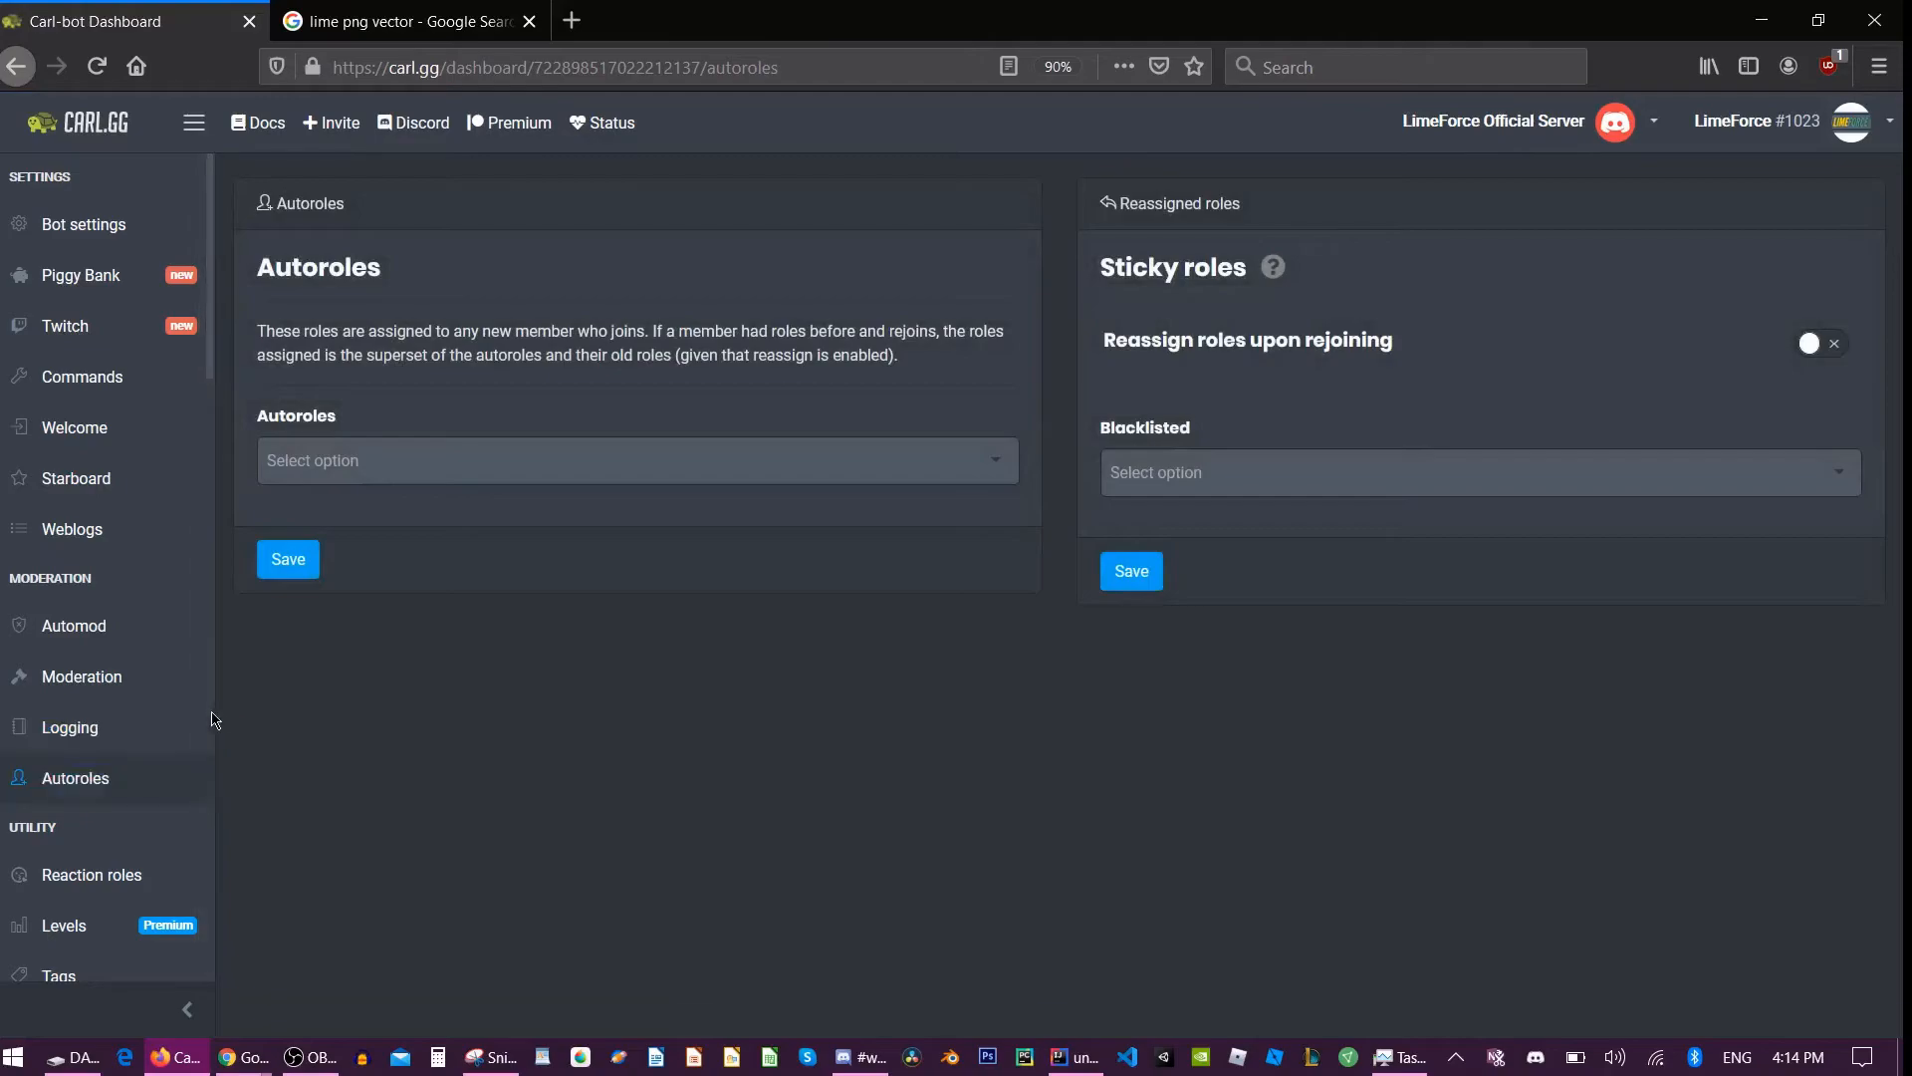
{"action": "left_click", "coordinate": [418, 462]}
{"action": "left_click", "coordinate": [405, 720]}
{"action": "left_click", "coordinate": [334, 469]}
{"action": "left_click", "coordinate": [329, 688]}
{"action": "left_click", "coordinate": [309, 732]}
{"action": "left_click", "coordinate": [290, 563]}
- Start a new reaction role that posts an embed in the verification channel
{"action": "scroll", "coordinate": [38, 823], "scroll_direction": "down", "scroll_amount": 1}
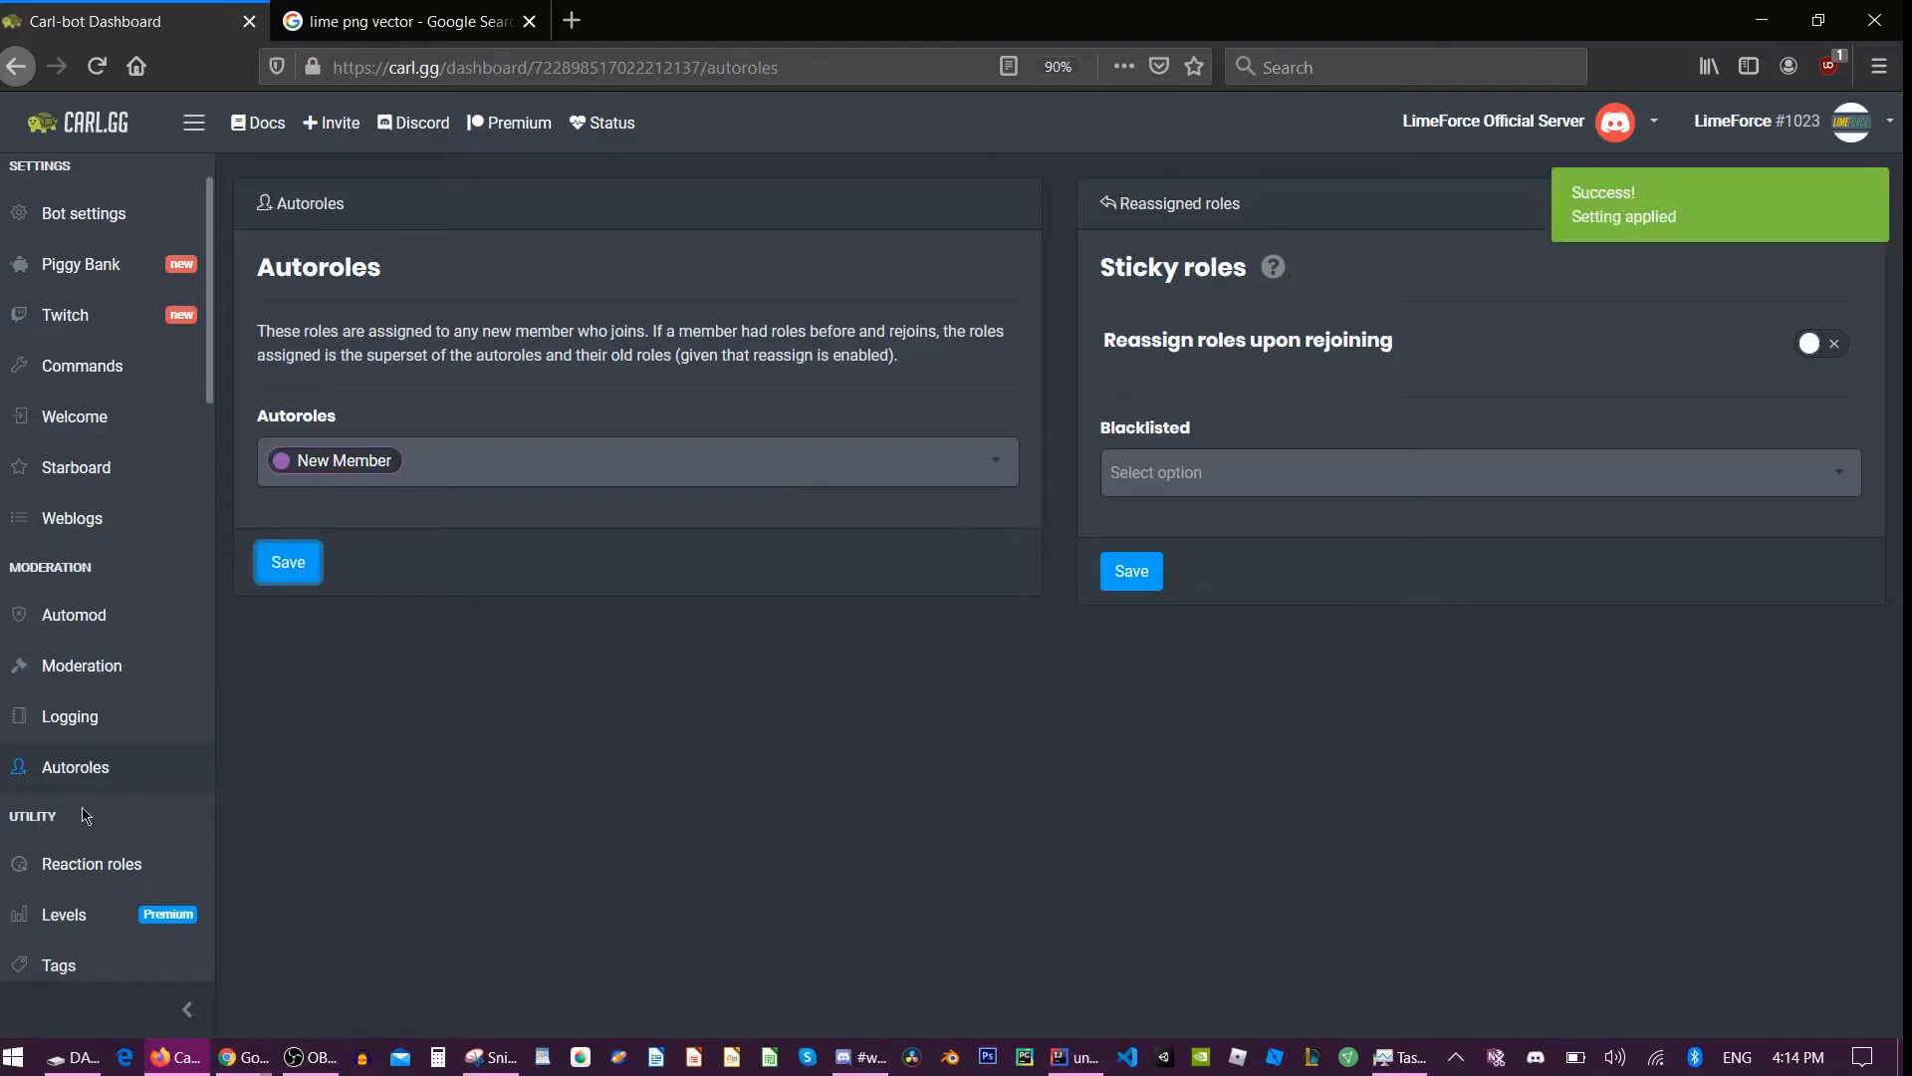
{"action": "left_click", "coordinate": [127, 863]}
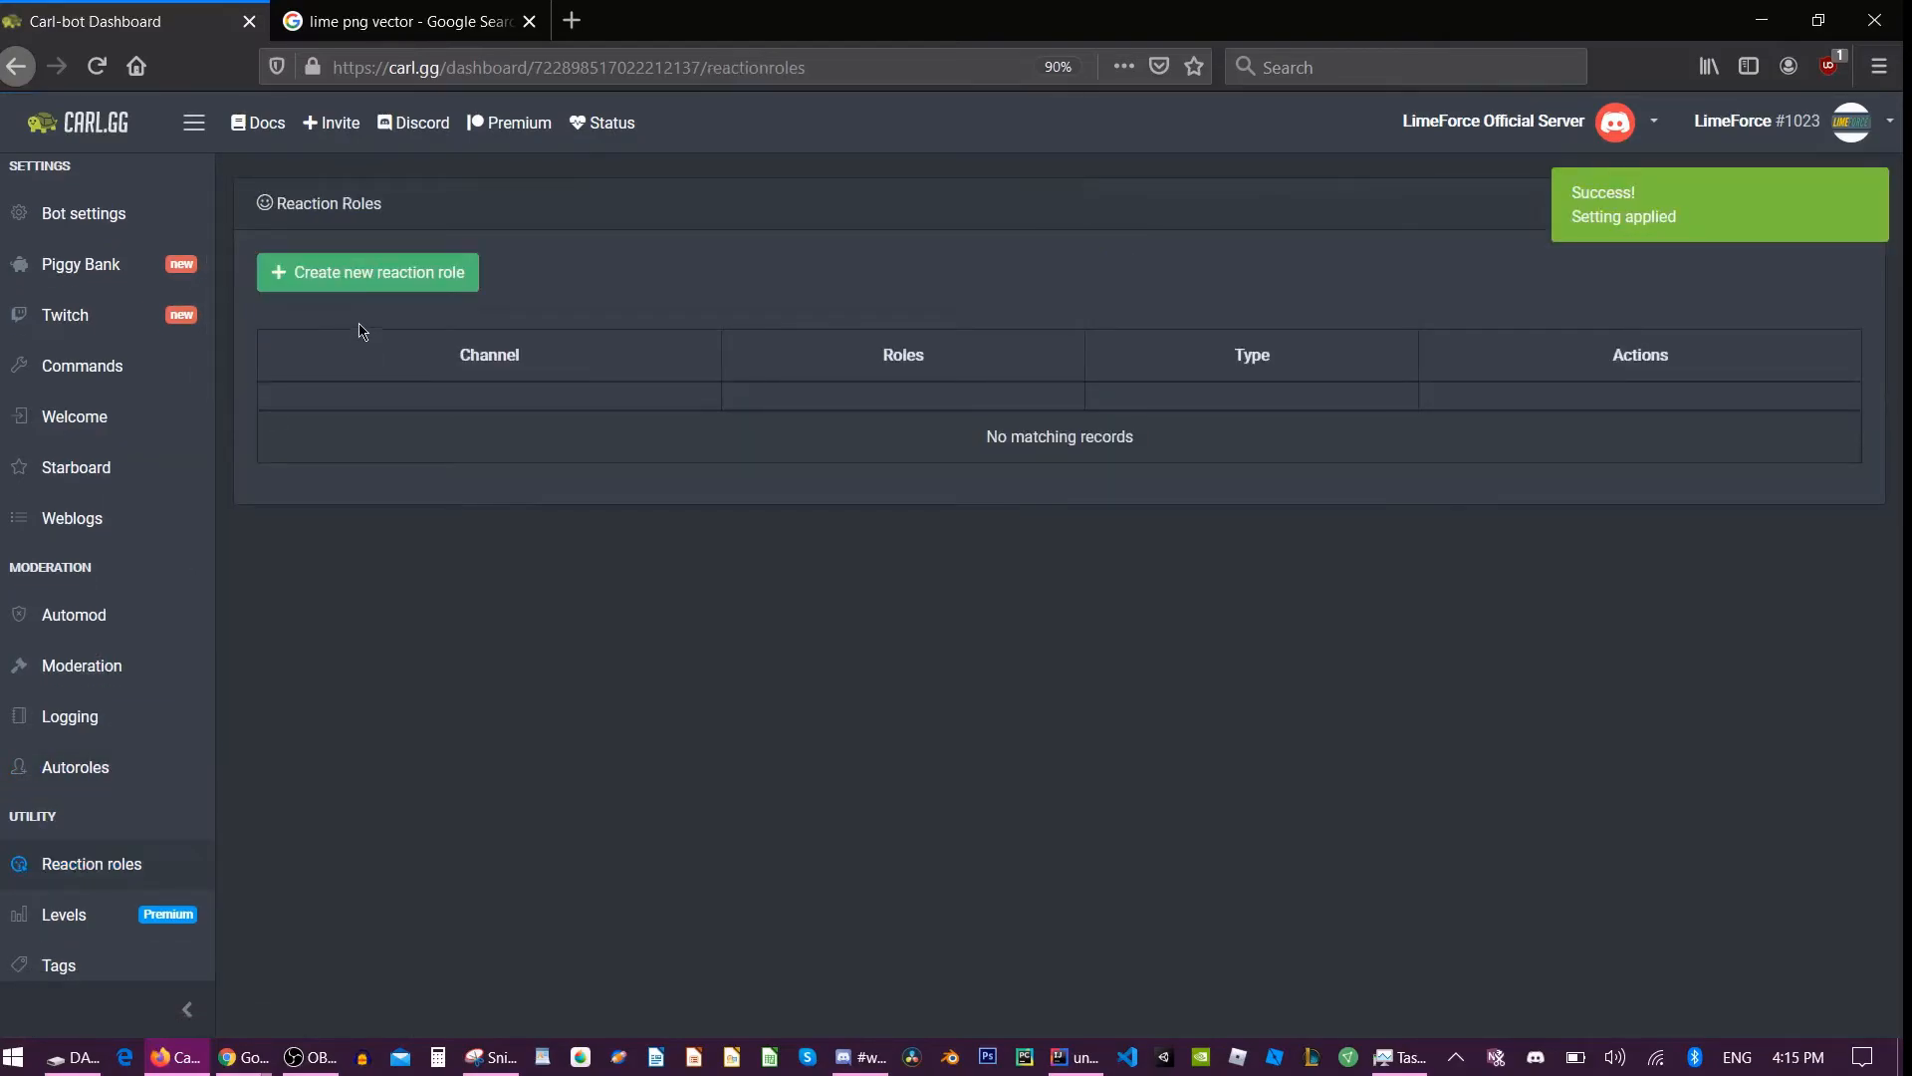
{"action": "left_click", "coordinate": [363, 284]}
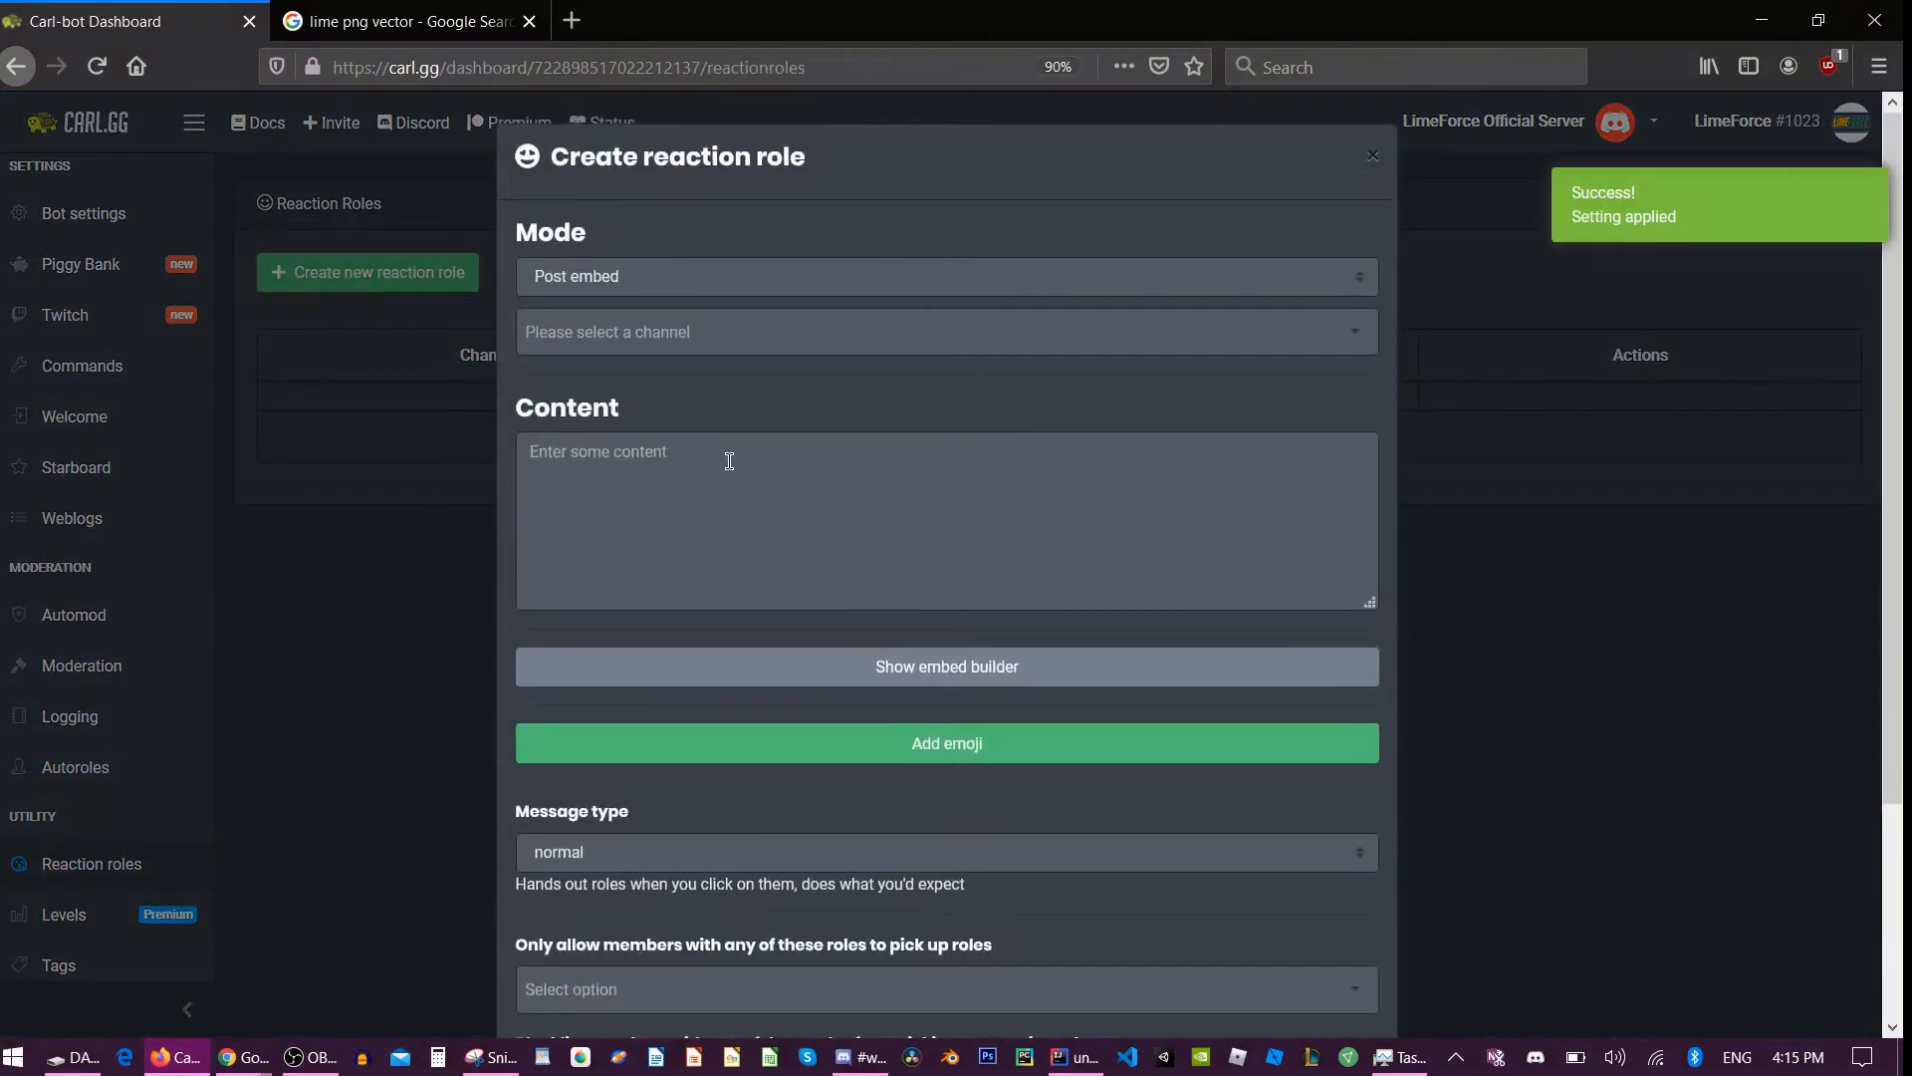
{"action": "left_click", "coordinate": [728, 327]}
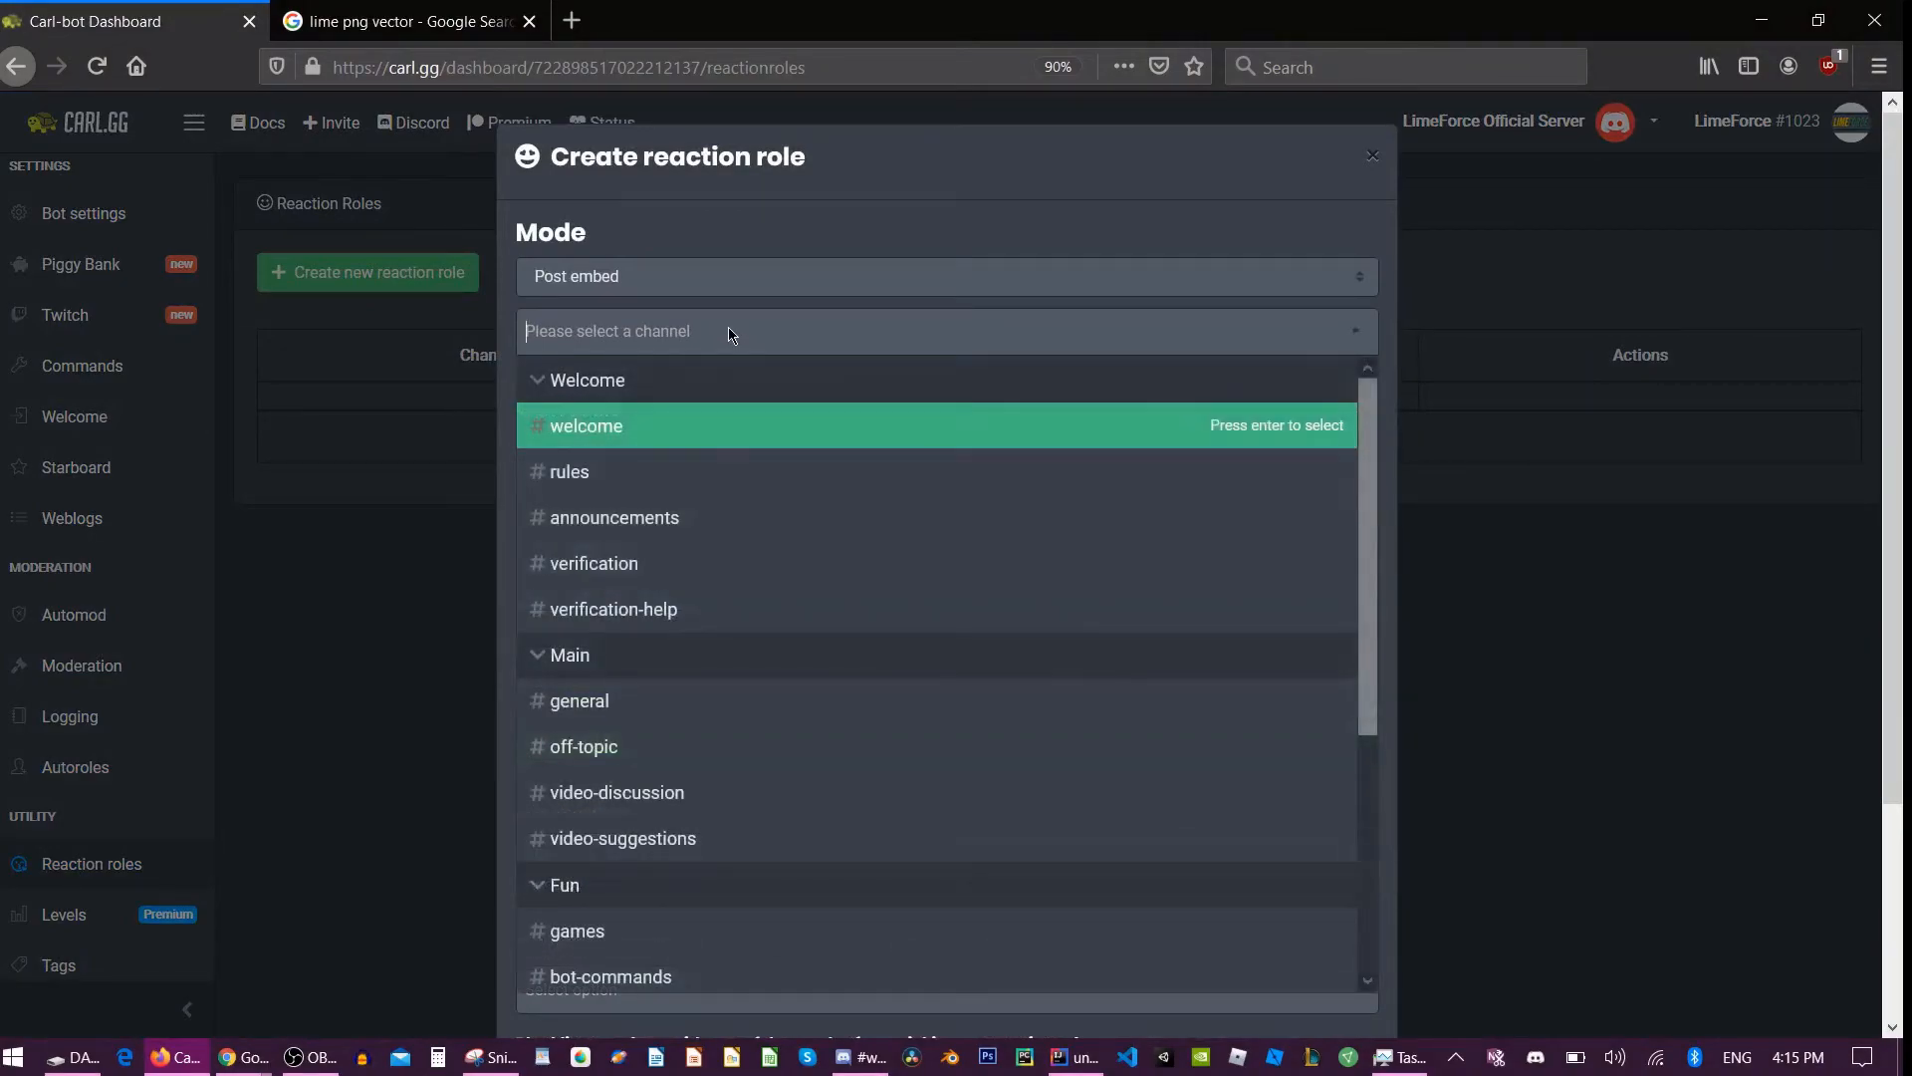
{"action": "left_click", "coordinate": [648, 560]}
- Build the reaction role embed with the name "Verify", title "Please react with the emote to get verified" and footer "Verify Message"
{"action": "left_click", "coordinate": [639, 481]}
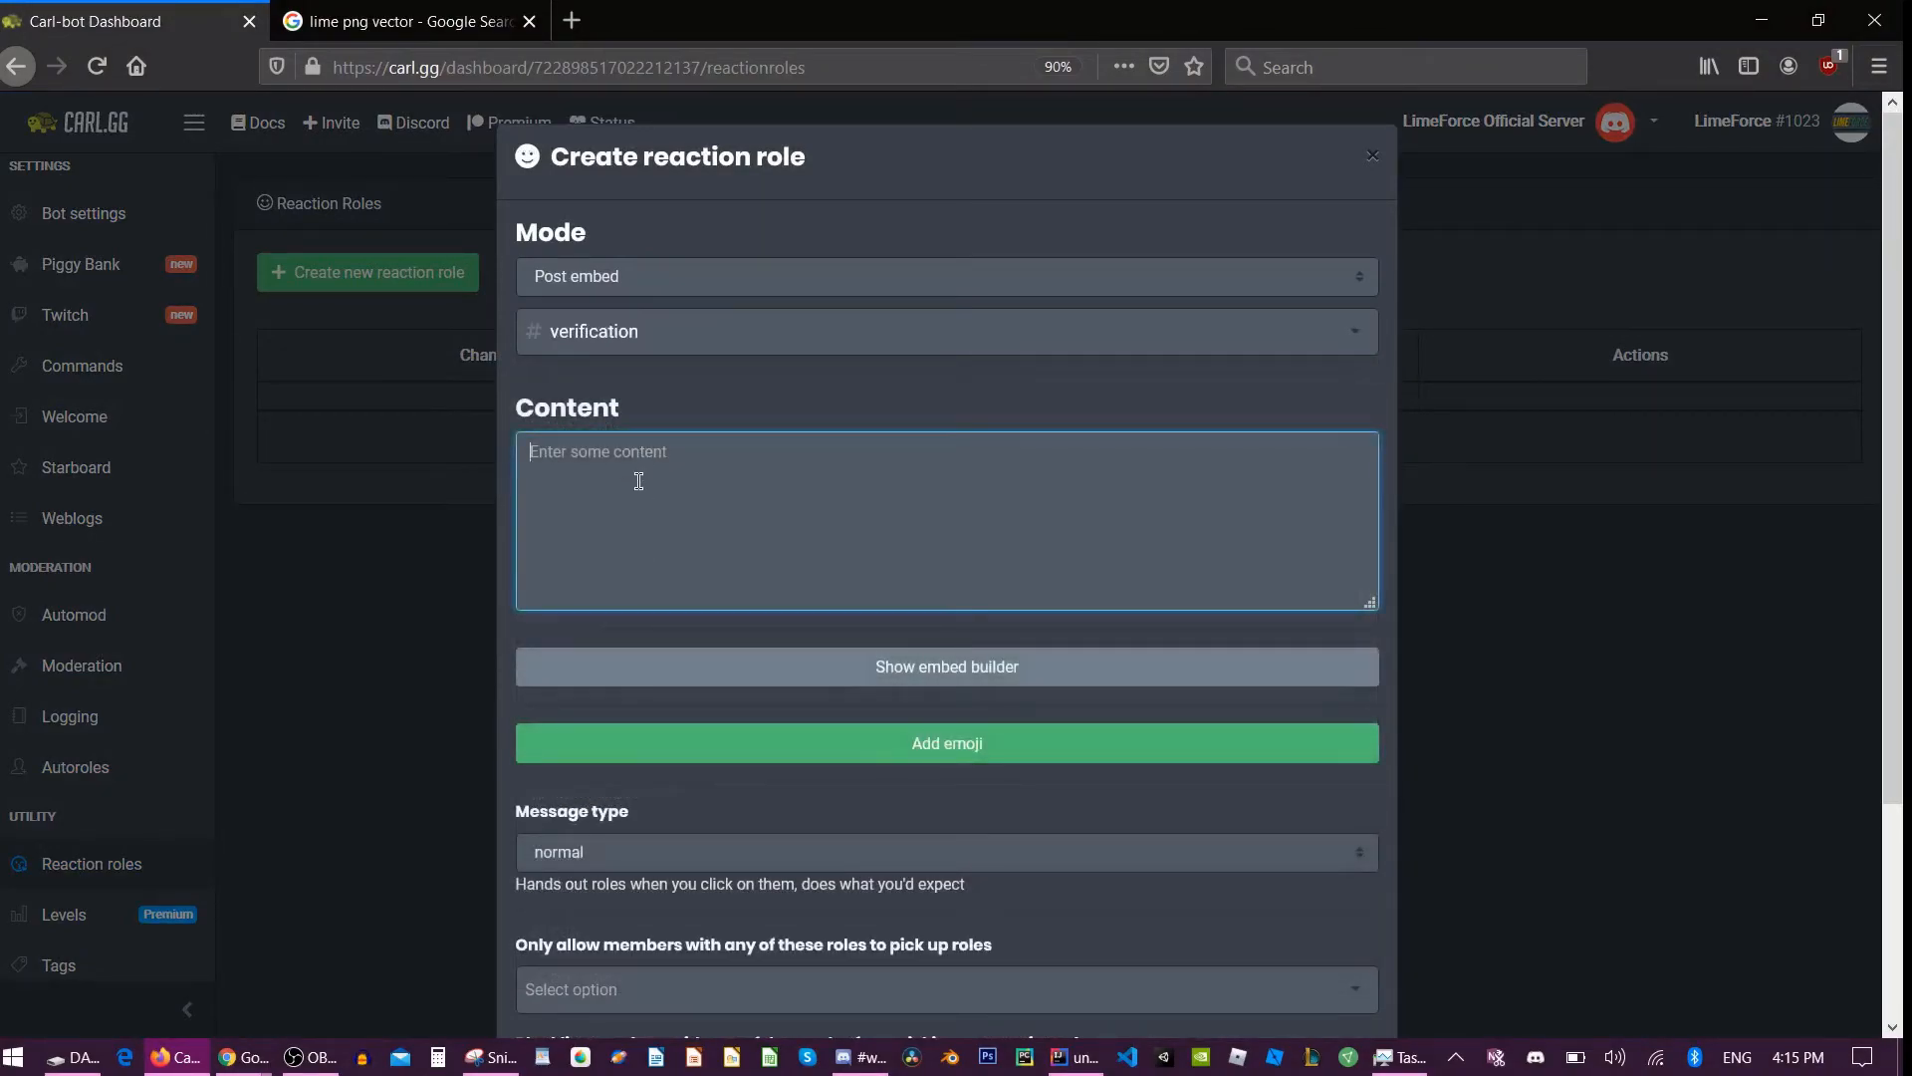
{"action": "left_click", "coordinate": [775, 669]}
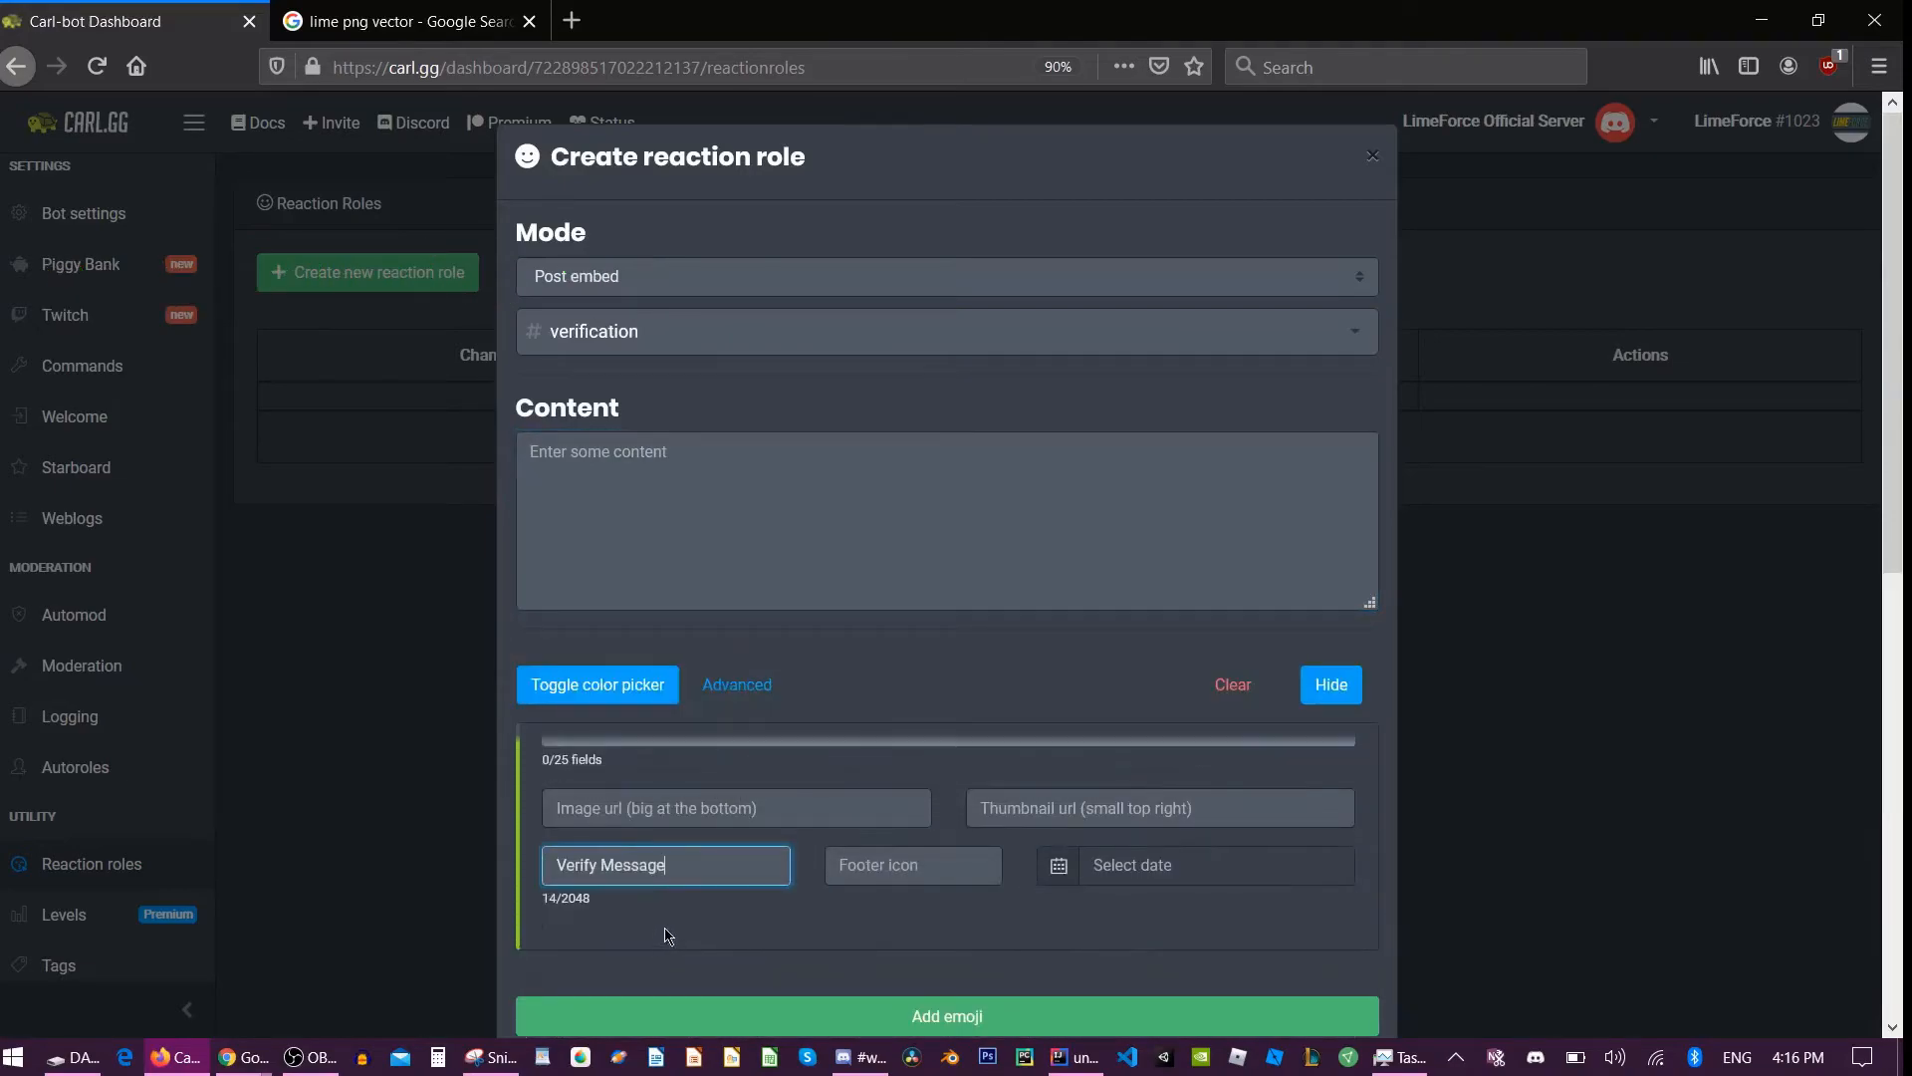
- Add the green check mark emoji to the reaction role and link it to the Verfied role
{"action": "scroll", "coordinate": [897, 840], "scroll_direction": "down", "scroll_amount": 3}
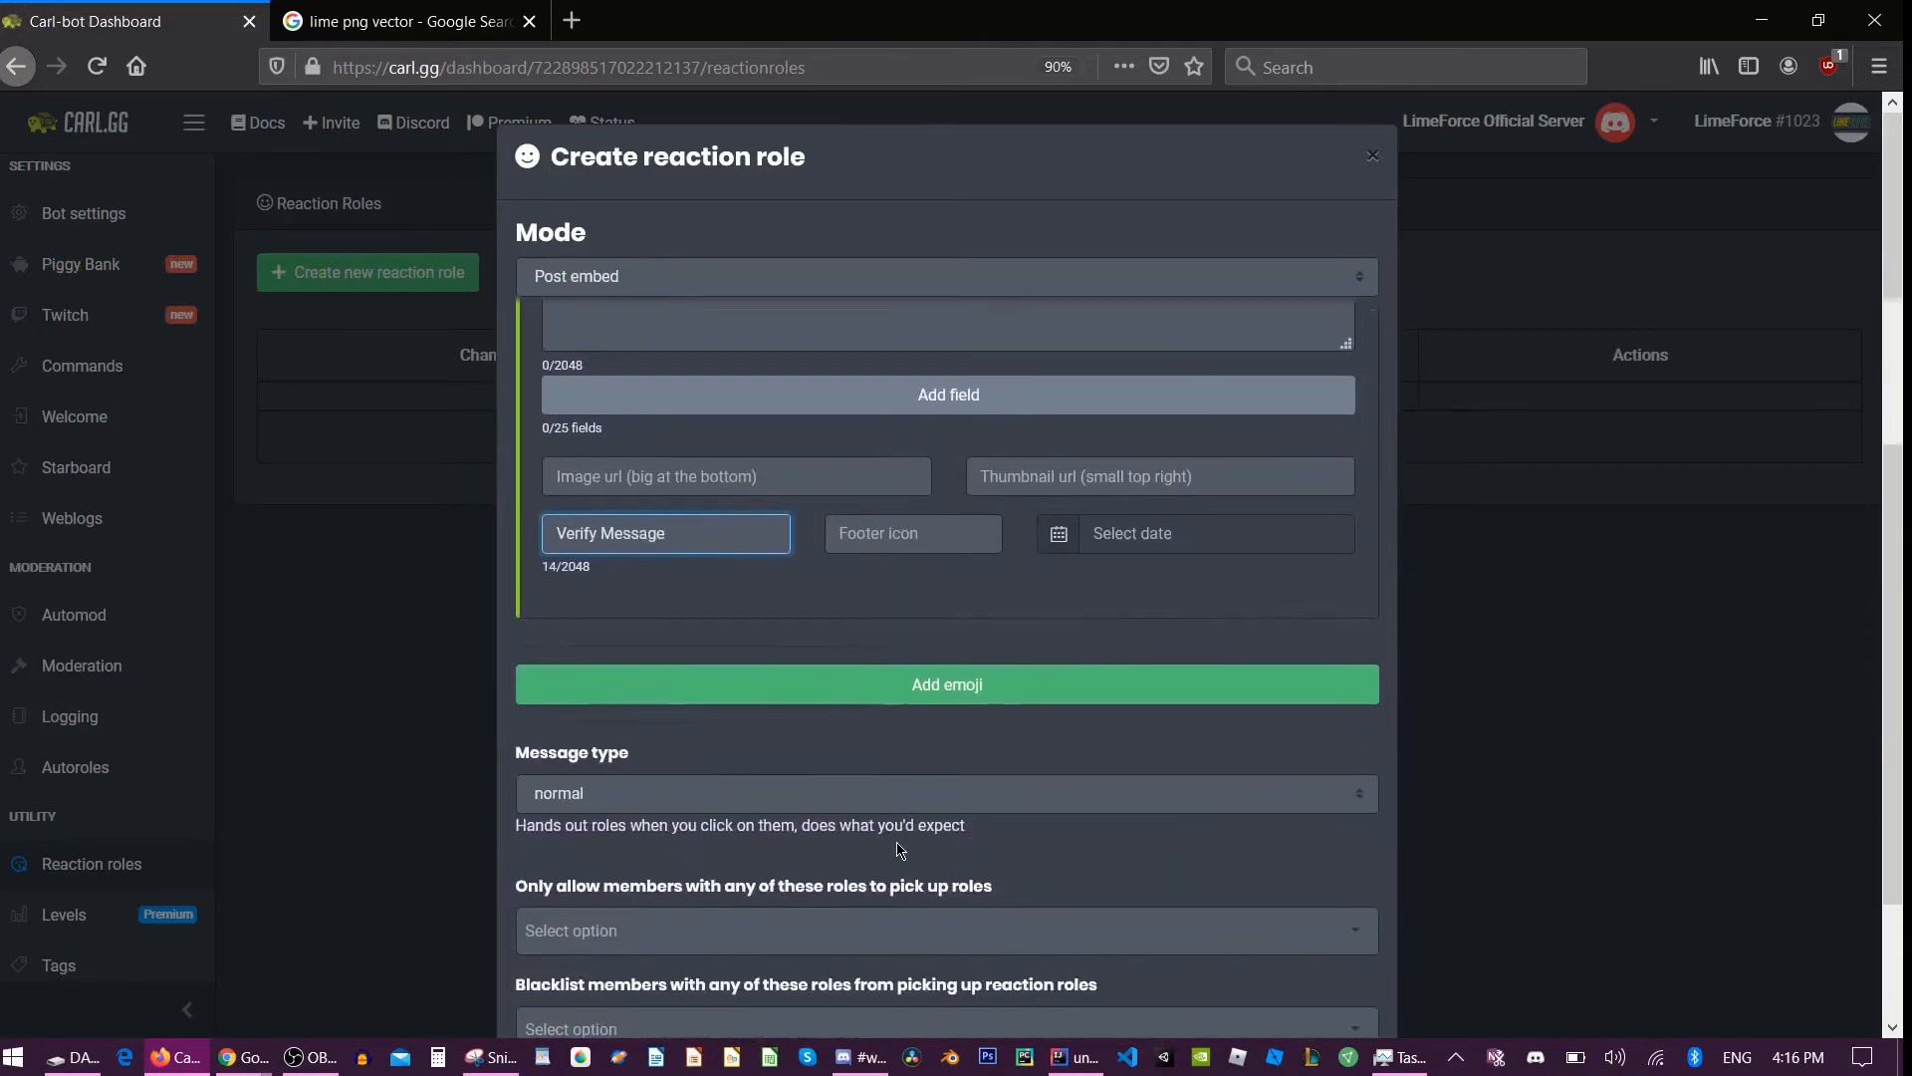
{"action": "left_click", "coordinate": [903, 694]}
{"action": "left_click", "coordinate": [845, 737]}
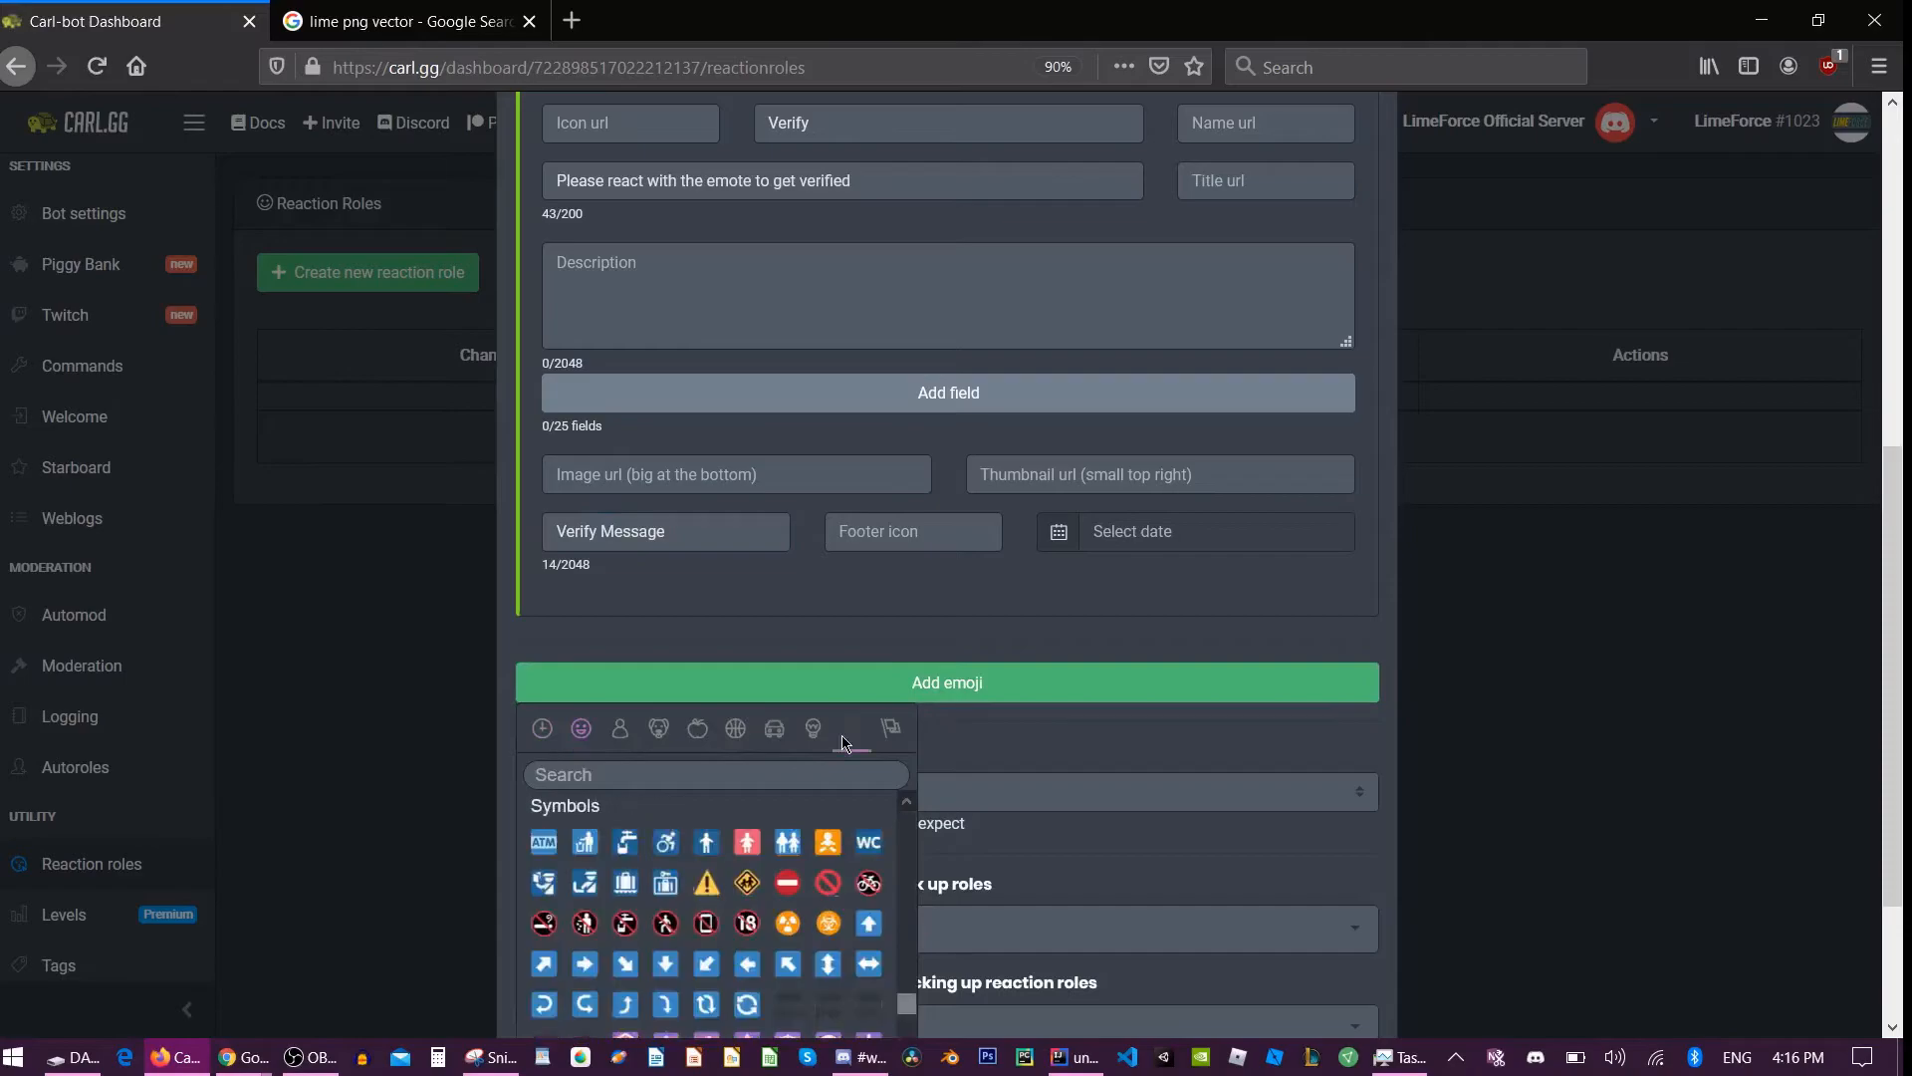
{"action": "scroll", "coordinate": [705, 847], "scroll_direction": "down", "scroll_amount": 8}
{"action": "scroll", "coordinate": [705, 847], "scroll_direction": "up", "scroll_amount": 4}
{"action": "left_click", "coordinate": [825, 886]}
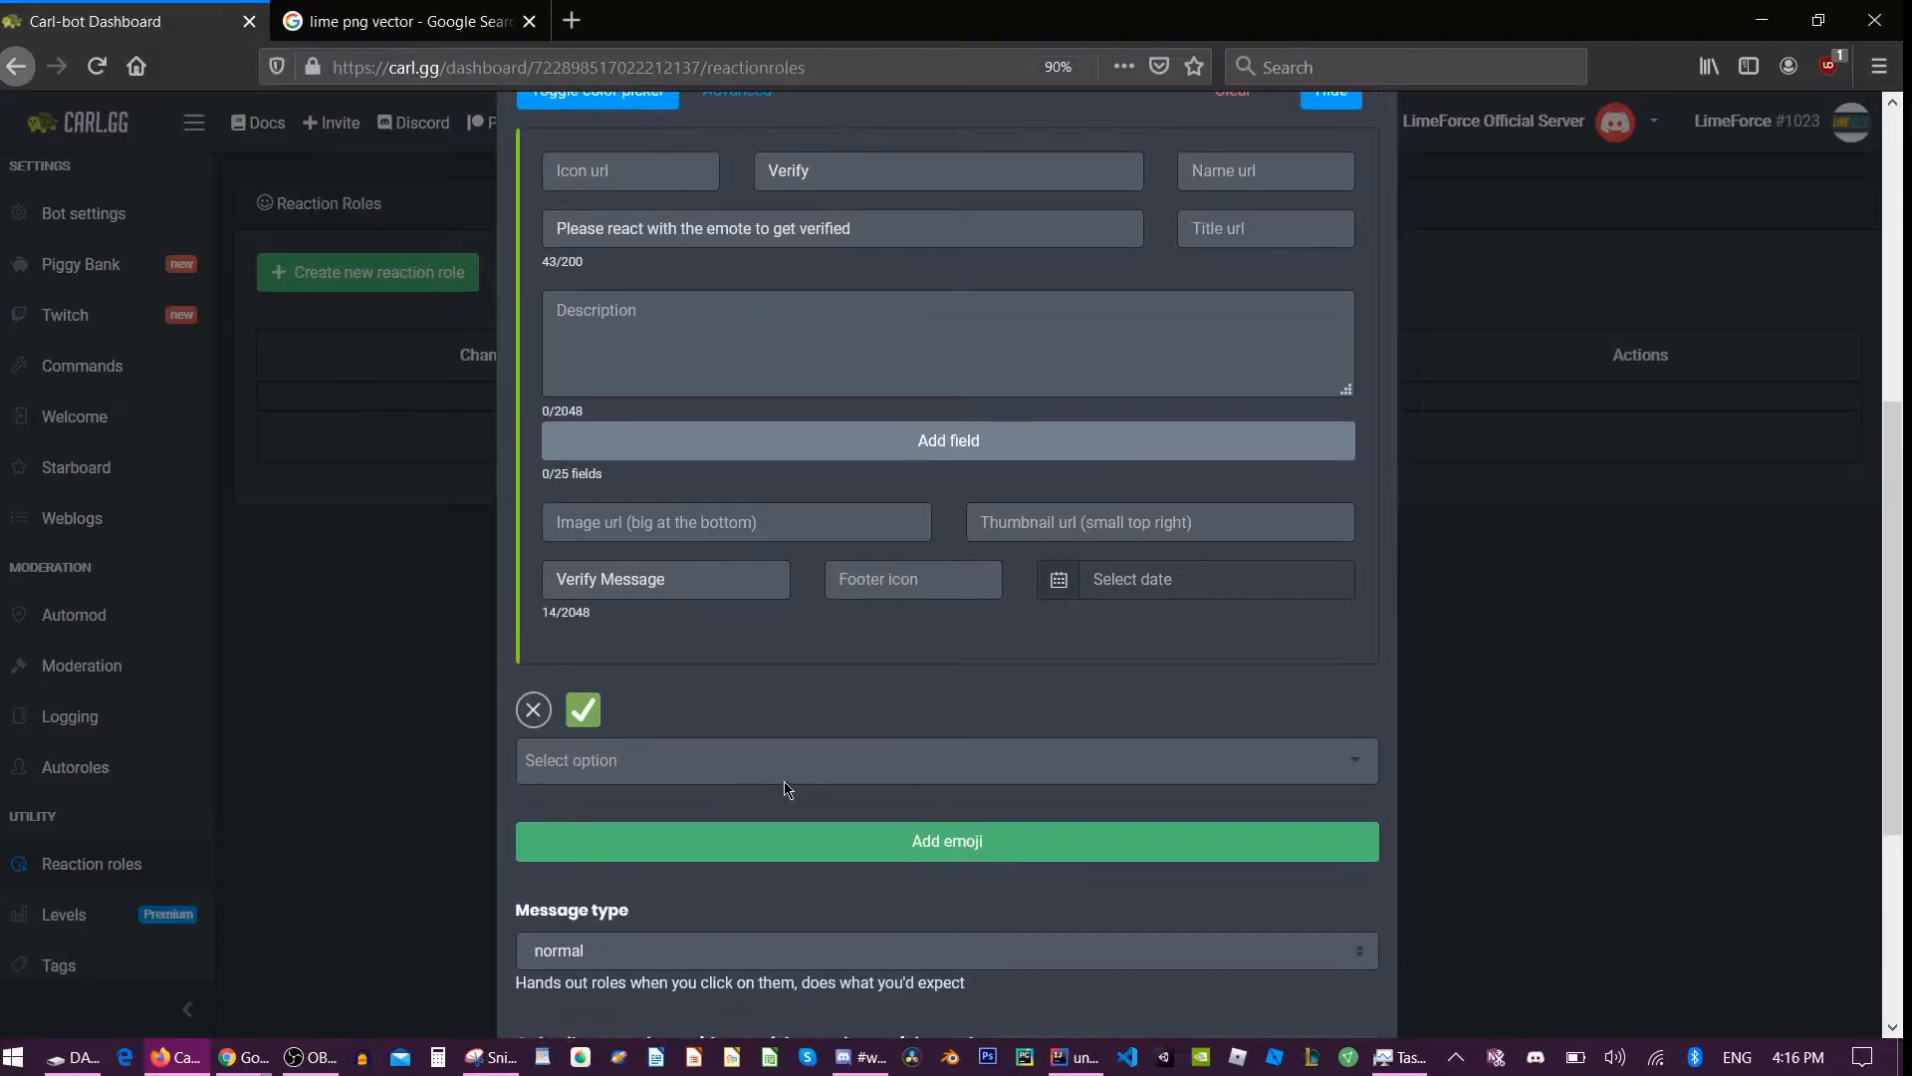
{"action": "left_click", "coordinate": [787, 782]}
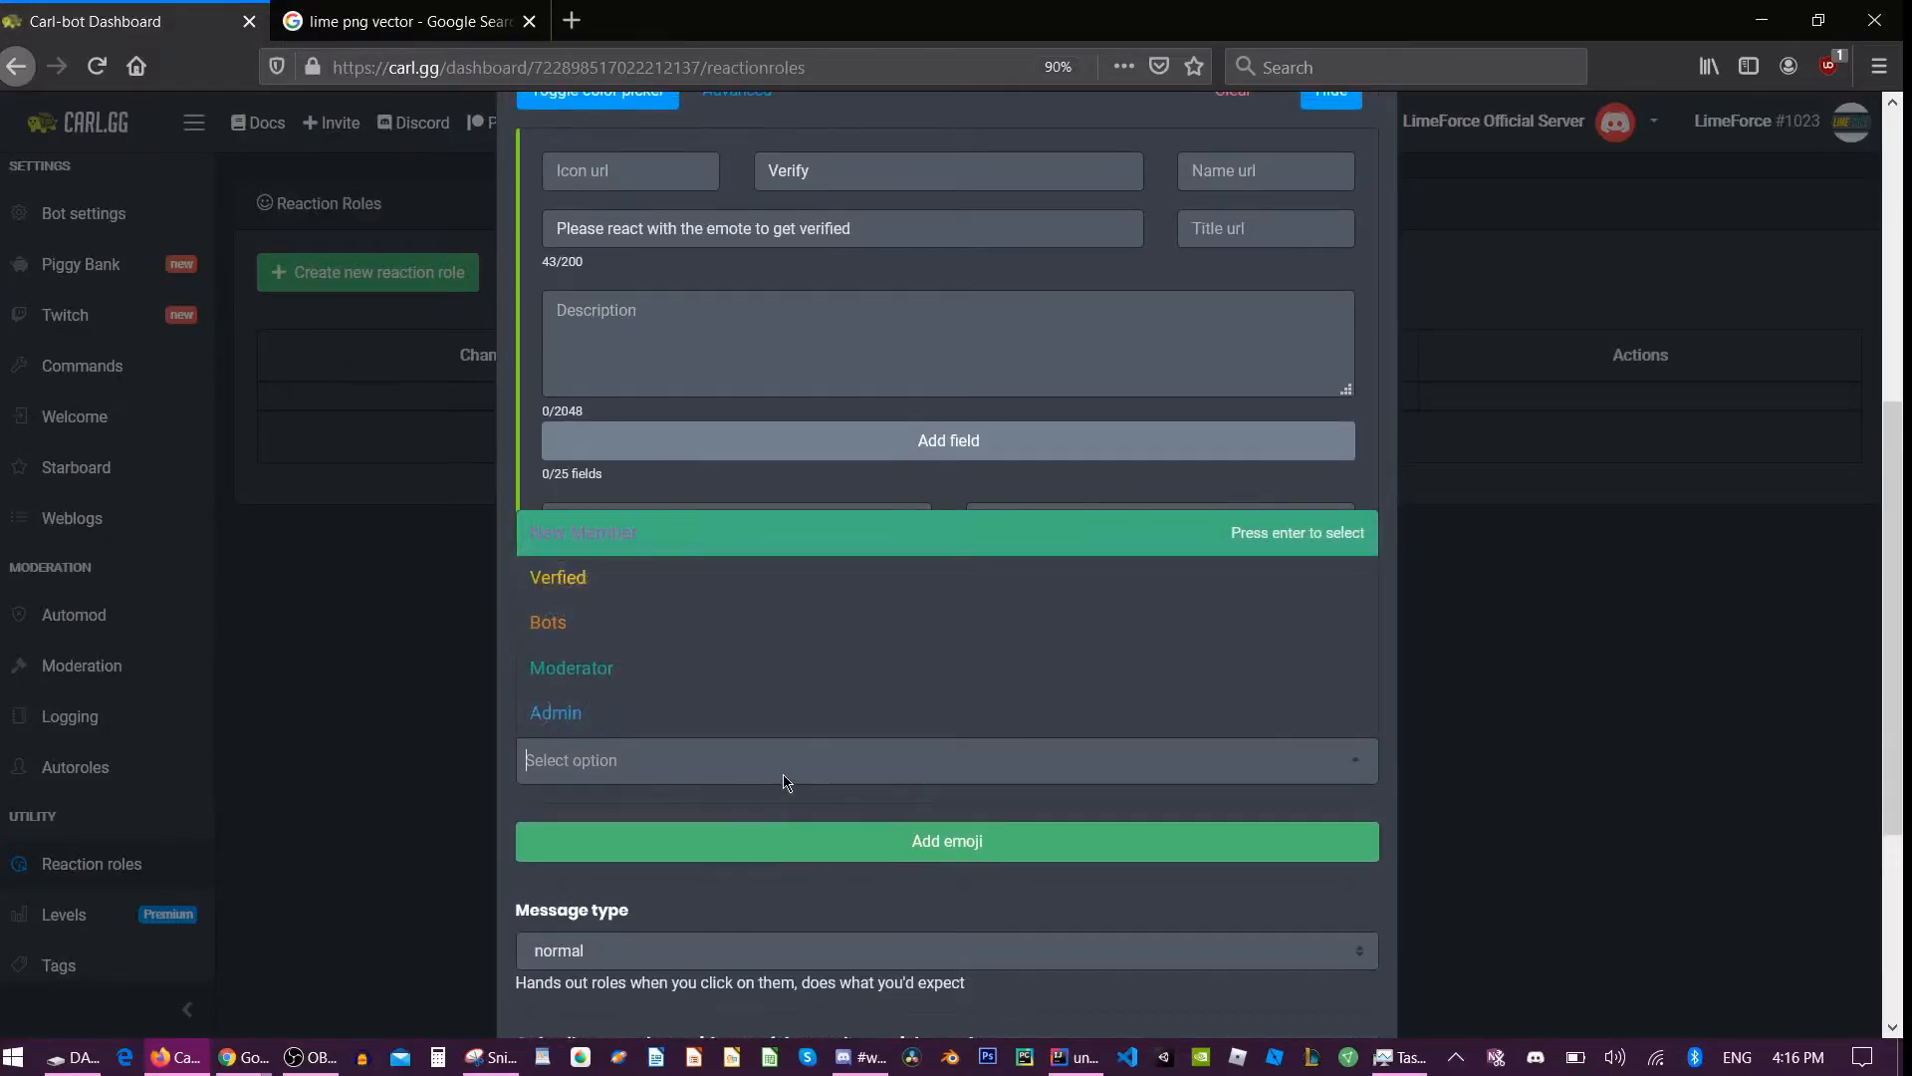
{"action": "left_click", "coordinate": [663, 595]}
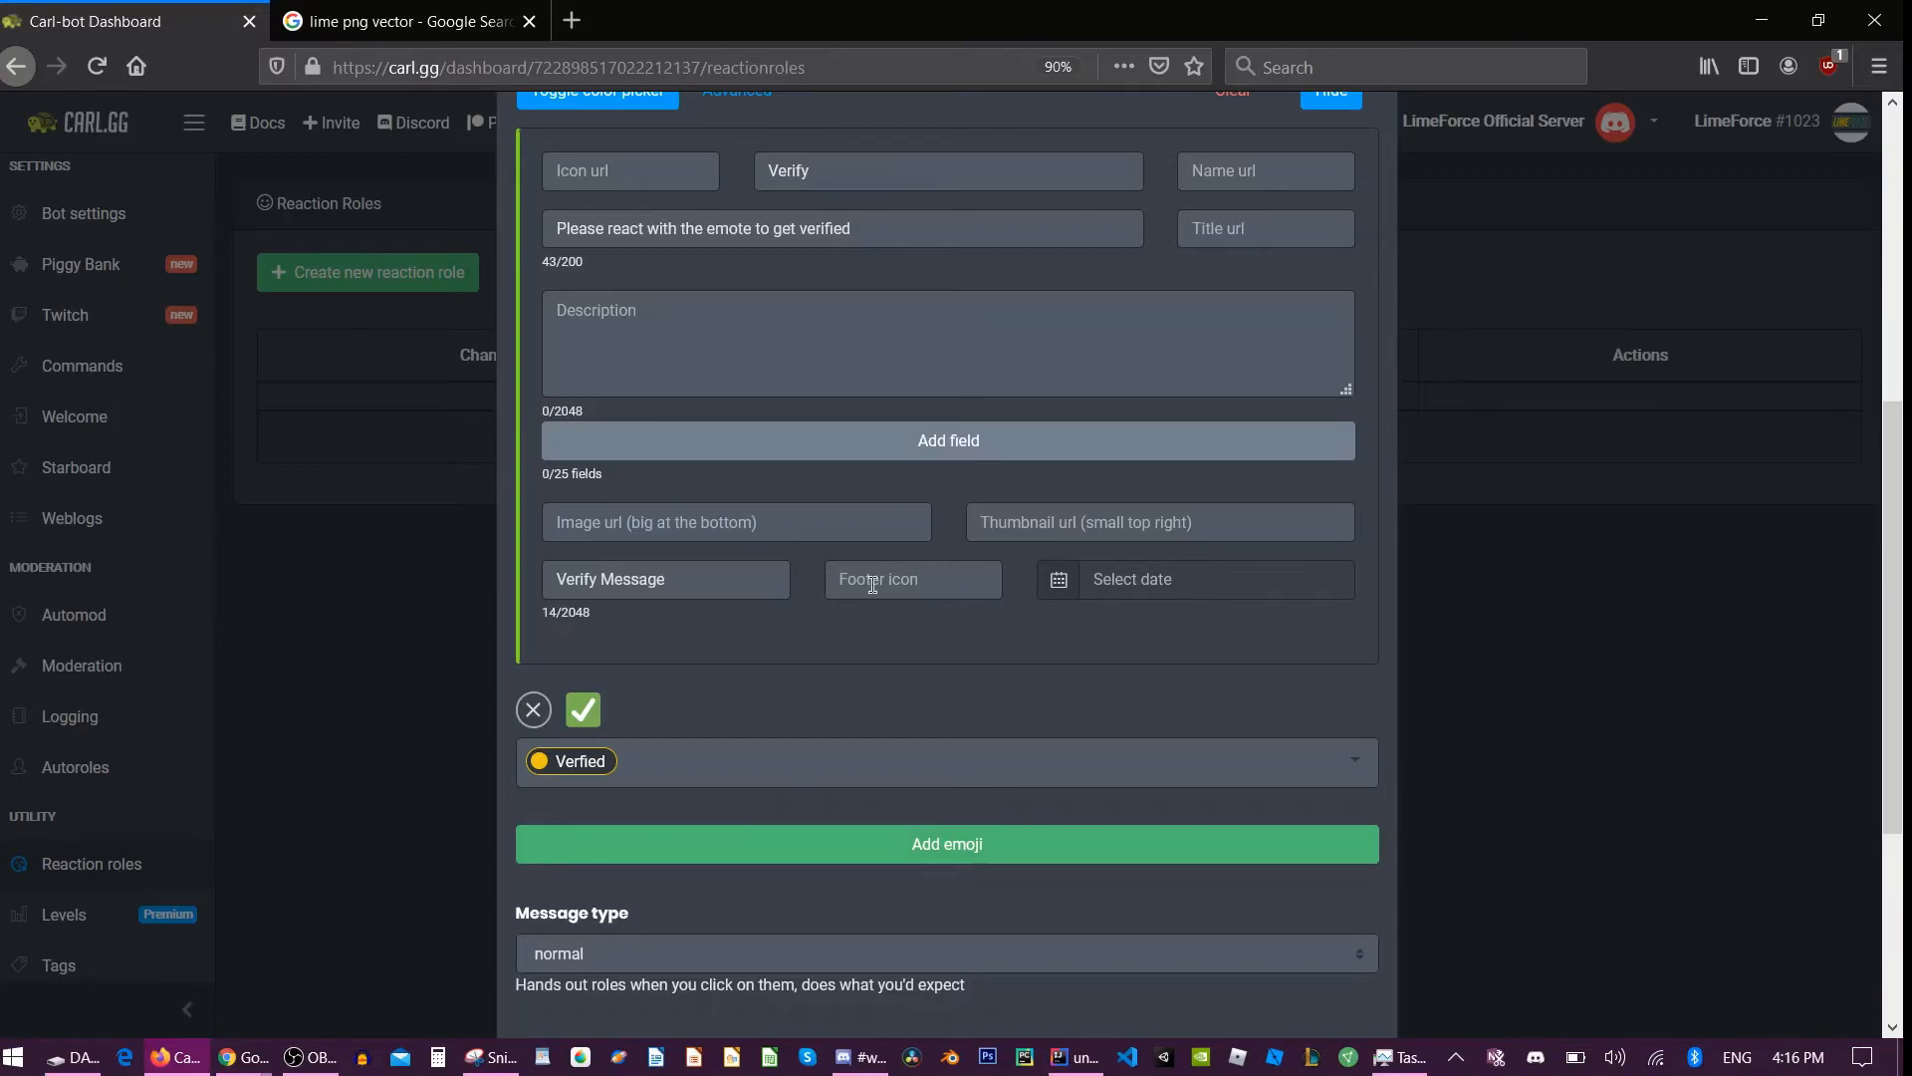
- Set the reaction role's message type to verify and create the reaction role
{"action": "scroll", "coordinate": [873, 588], "scroll_direction": "down", "scroll_amount": 4}
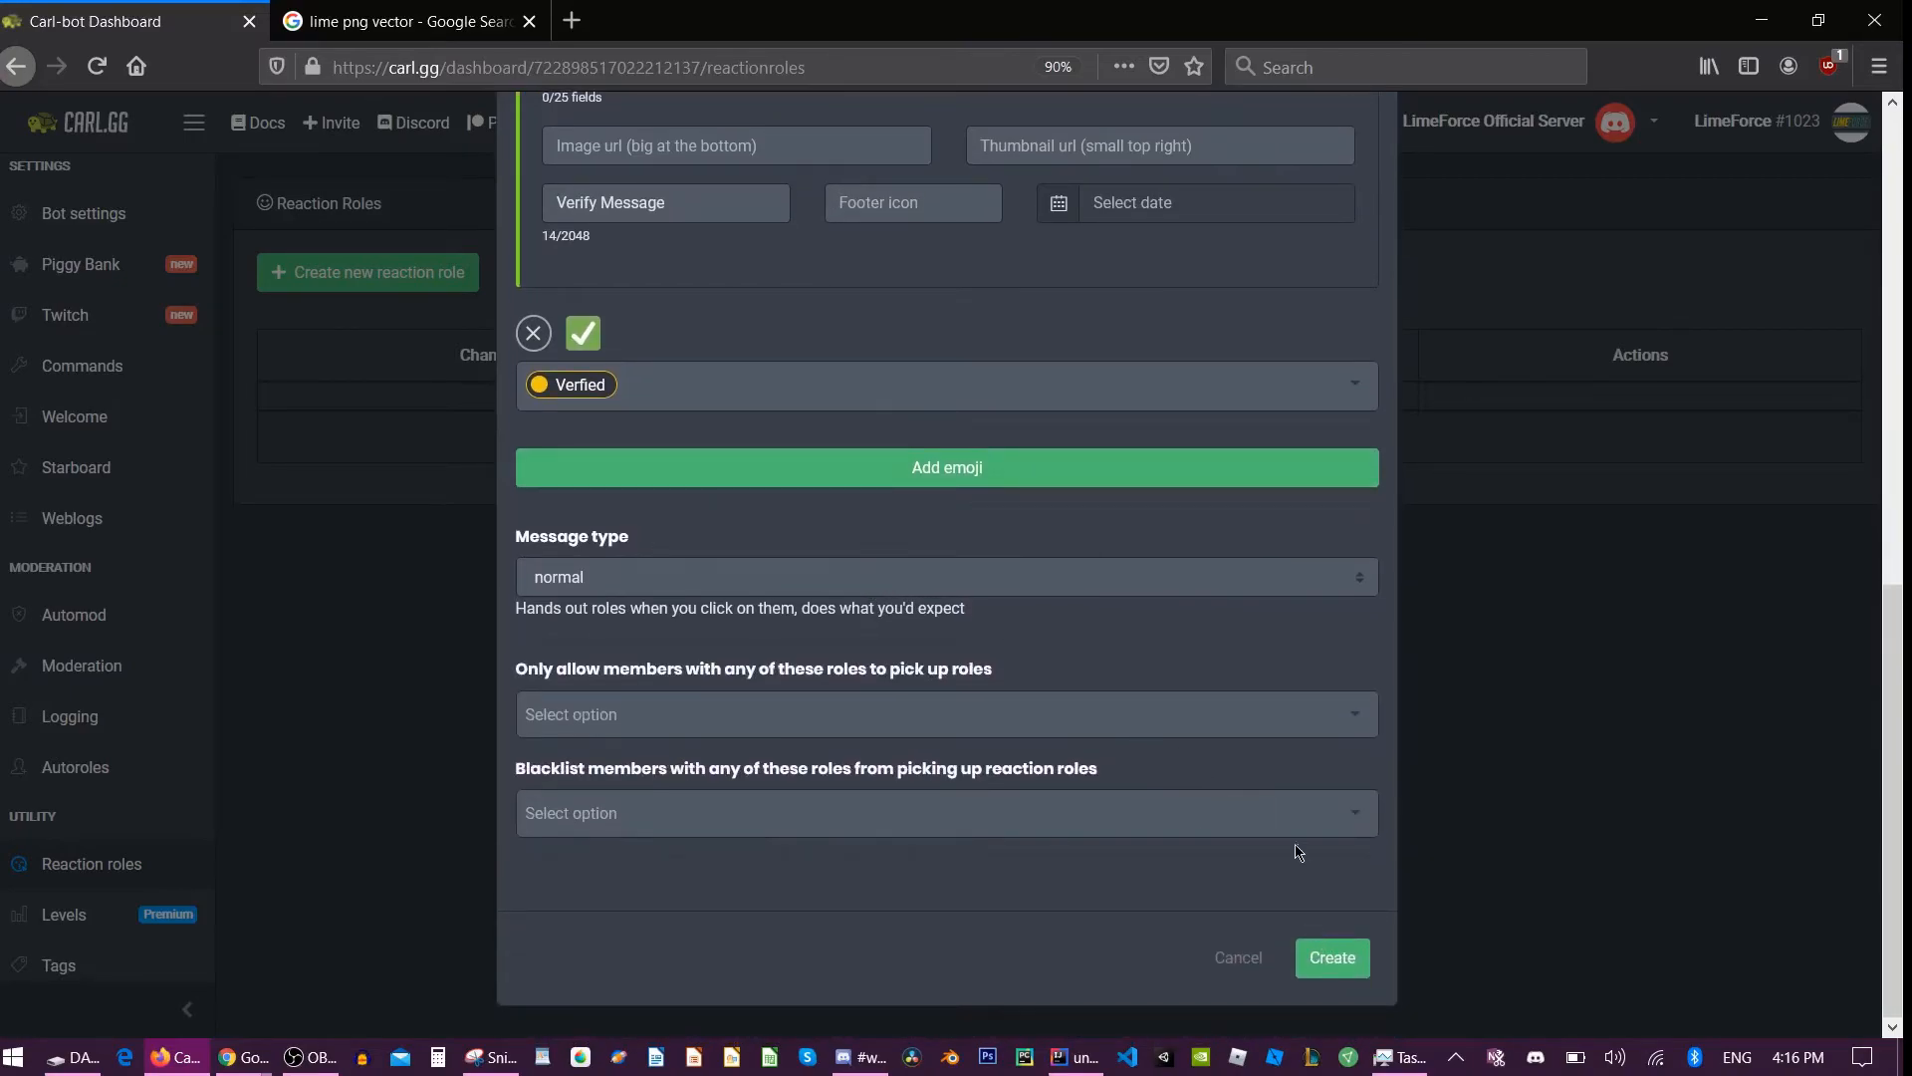
{"action": "left_click", "coordinate": [834, 567]}
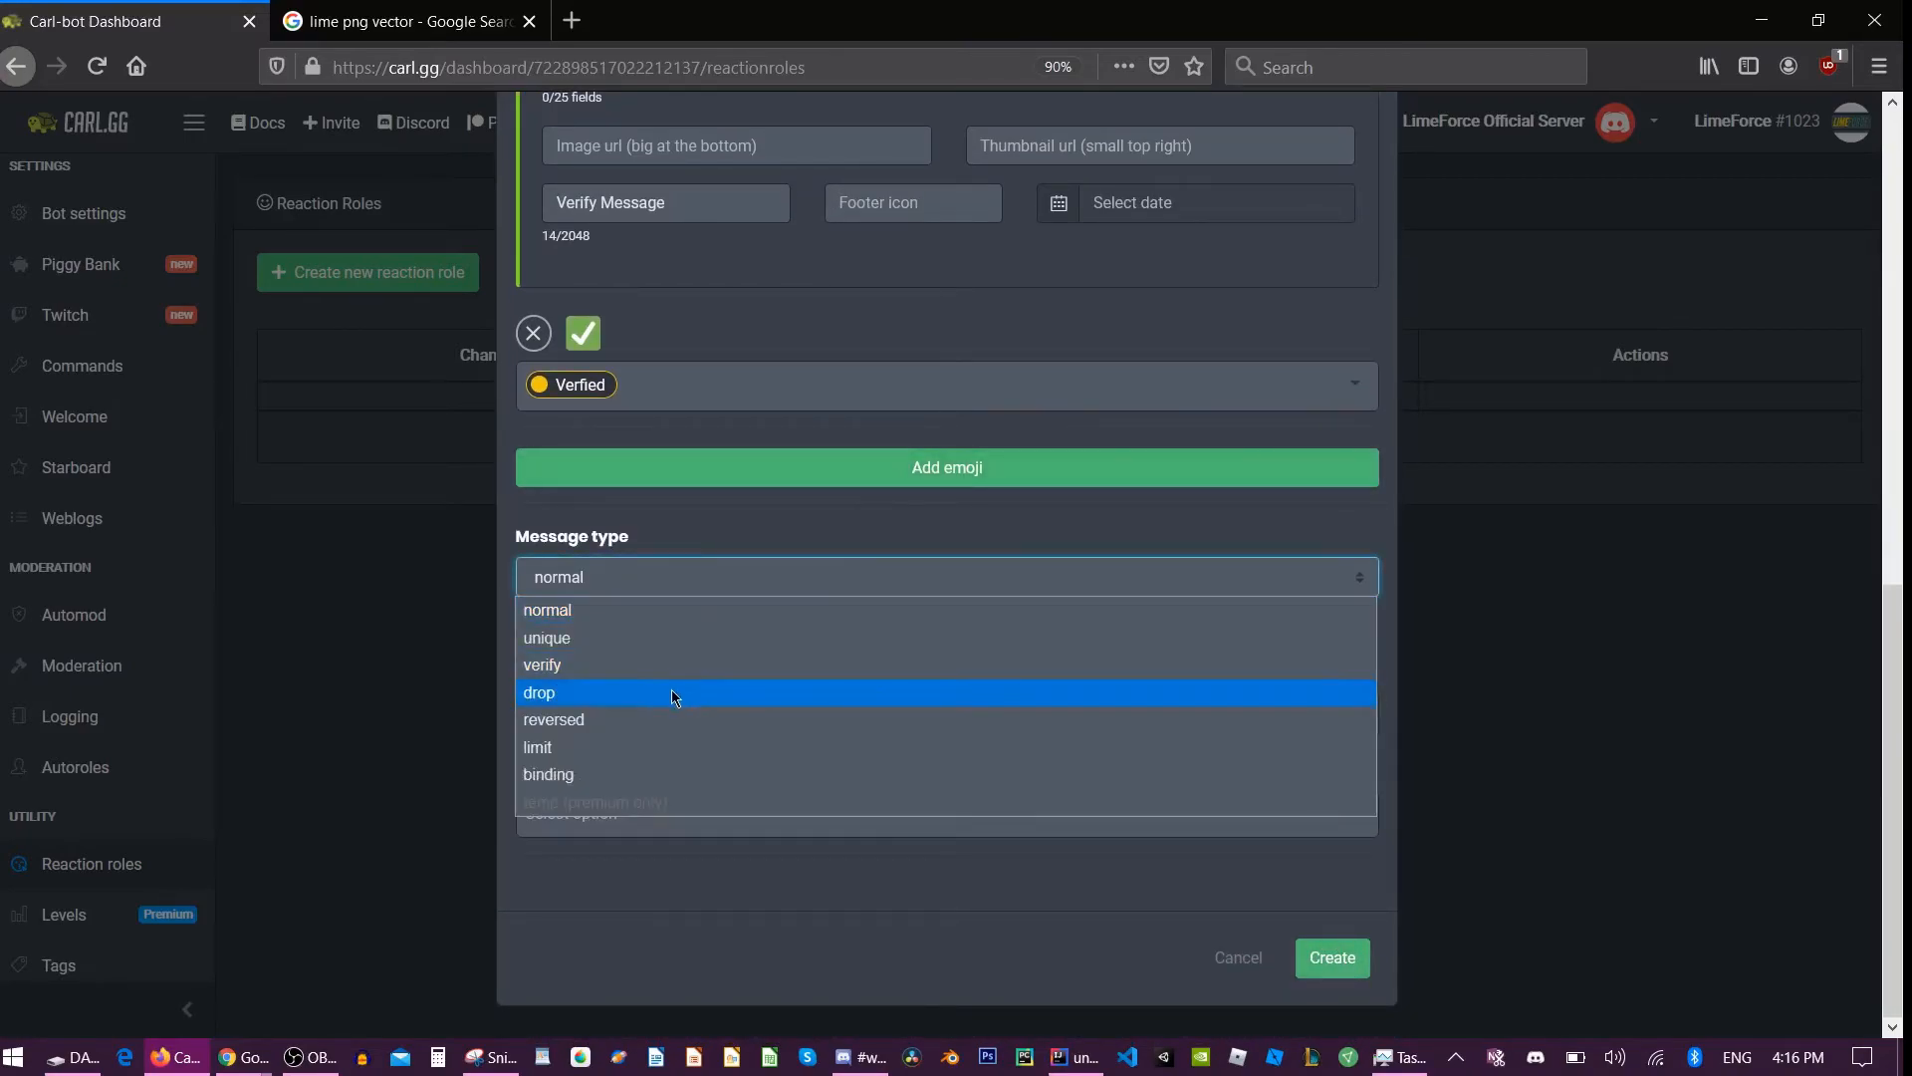
{"action": "left_click", "coordinate": [657, 665]}
{"action": "left_click", "coordinate": [1341, 972]}
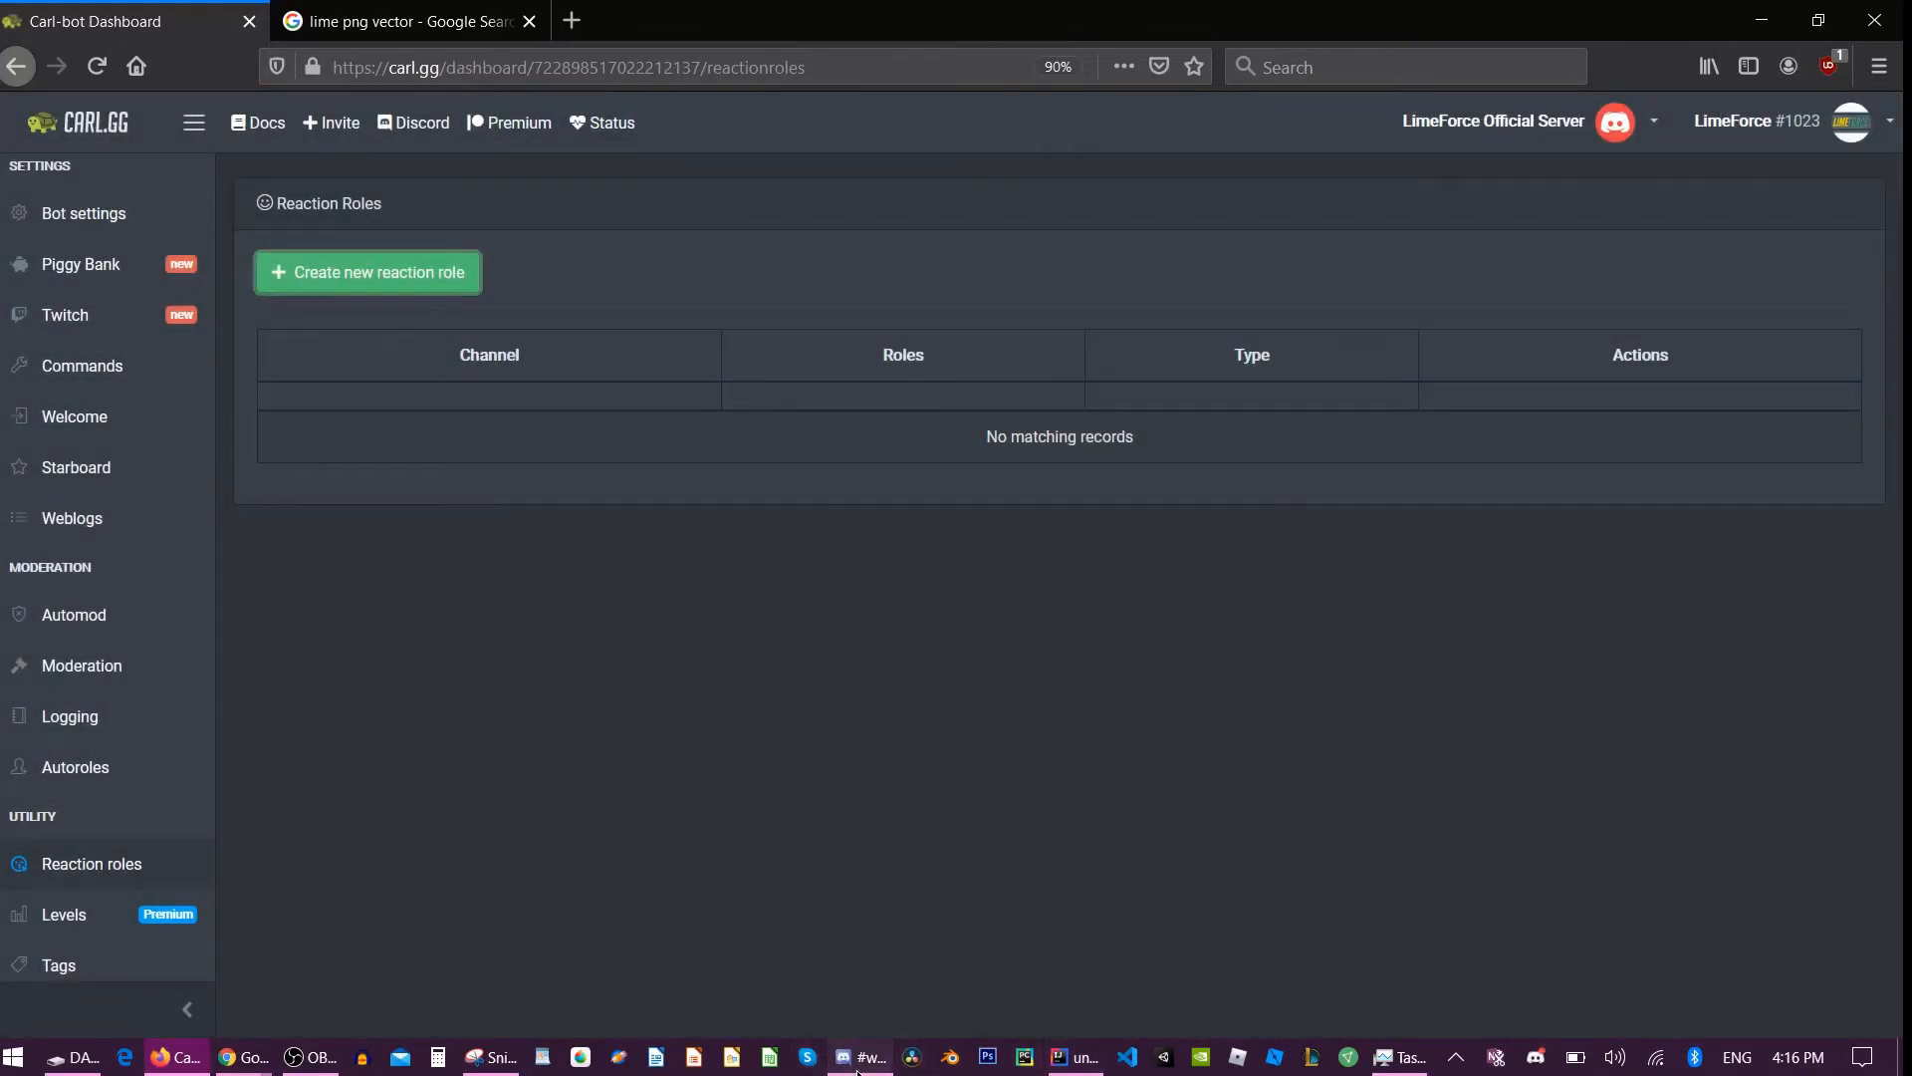
- Switch to Discord, correct the misspelled Verfied role name to "Verified" in the server's role settings, and save the changes
{"action": "left_click", "coordinate": [857, 1060]}
{"action": "left_click", "coordinate": [726, 248]}
{"action": "scroll", "coordinate": [1064, 613], "scroll_direction": "up", "scroll_amount": 15}
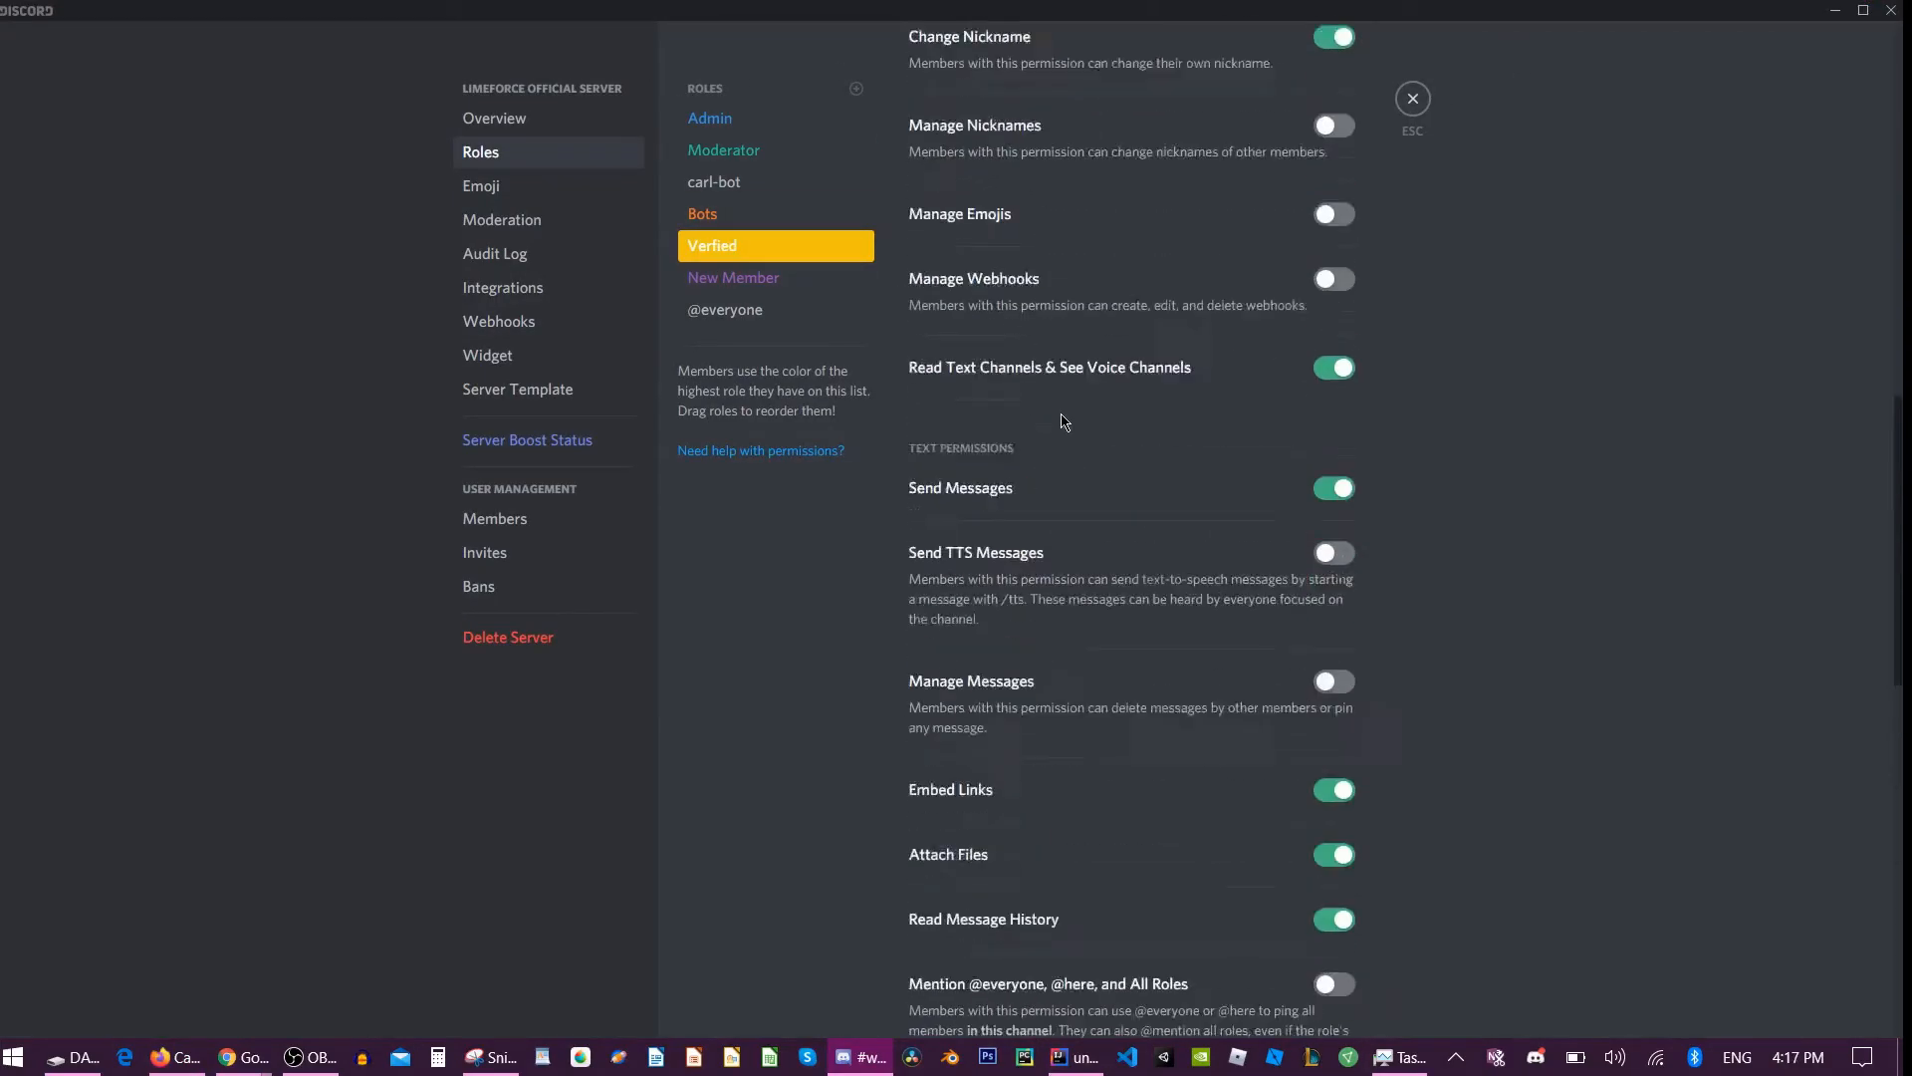
{"action": "left_click", "coordinate": [952, 126]}
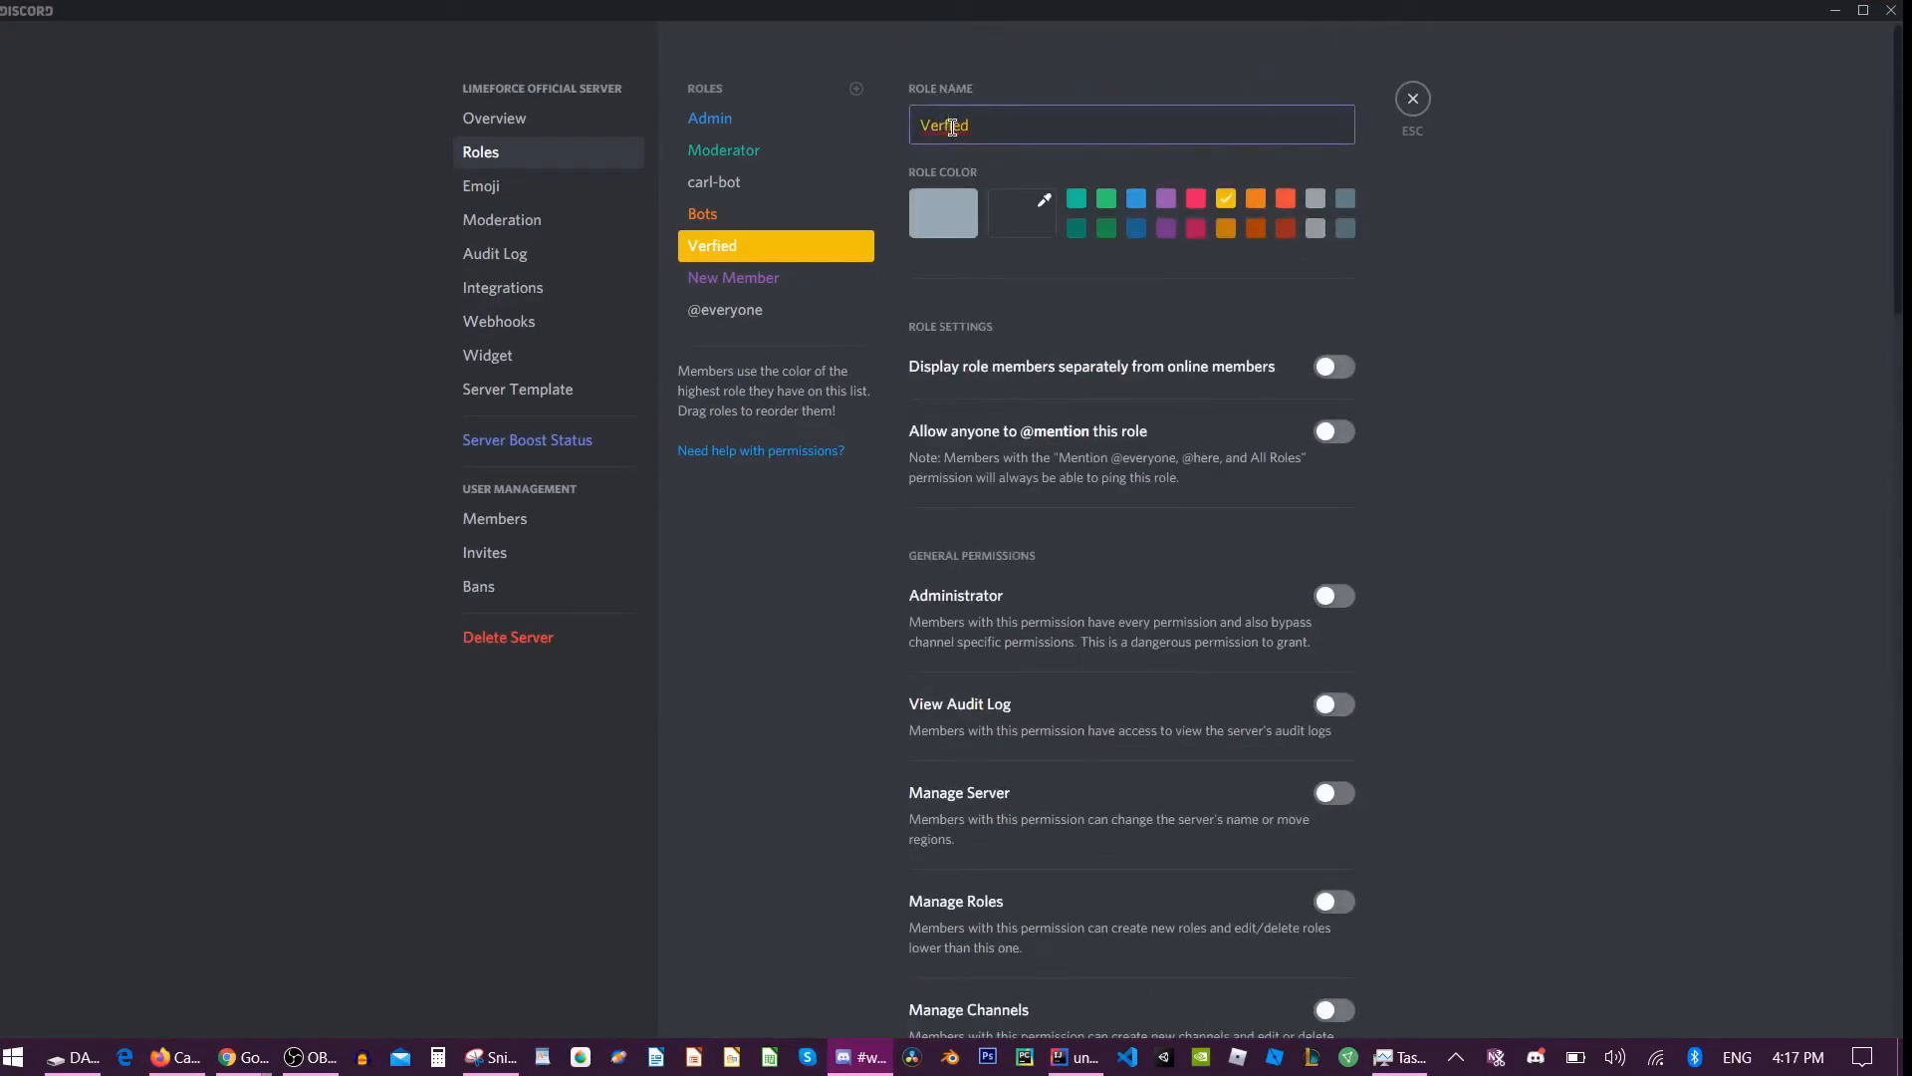
{"action": "type", "text": "i"}
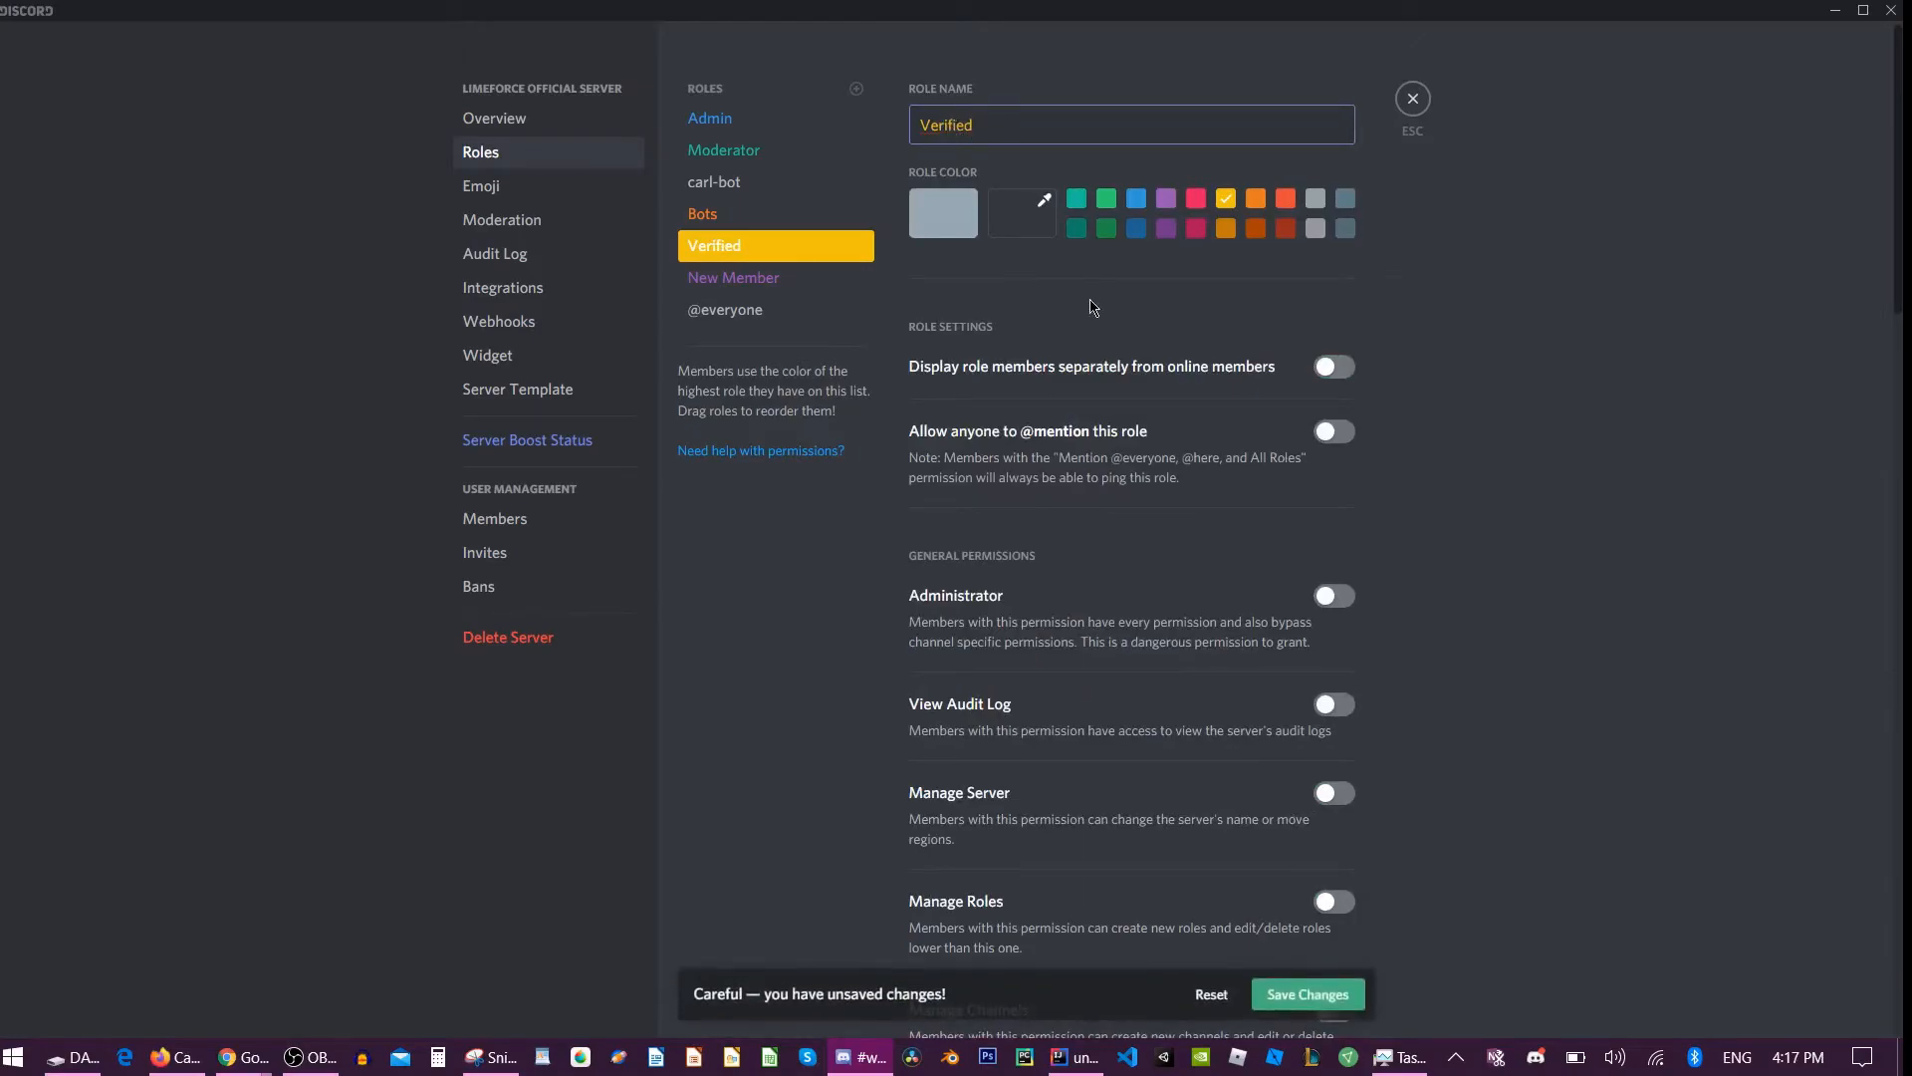
{"action": "left_click", "coordinate": [1295, 994]}
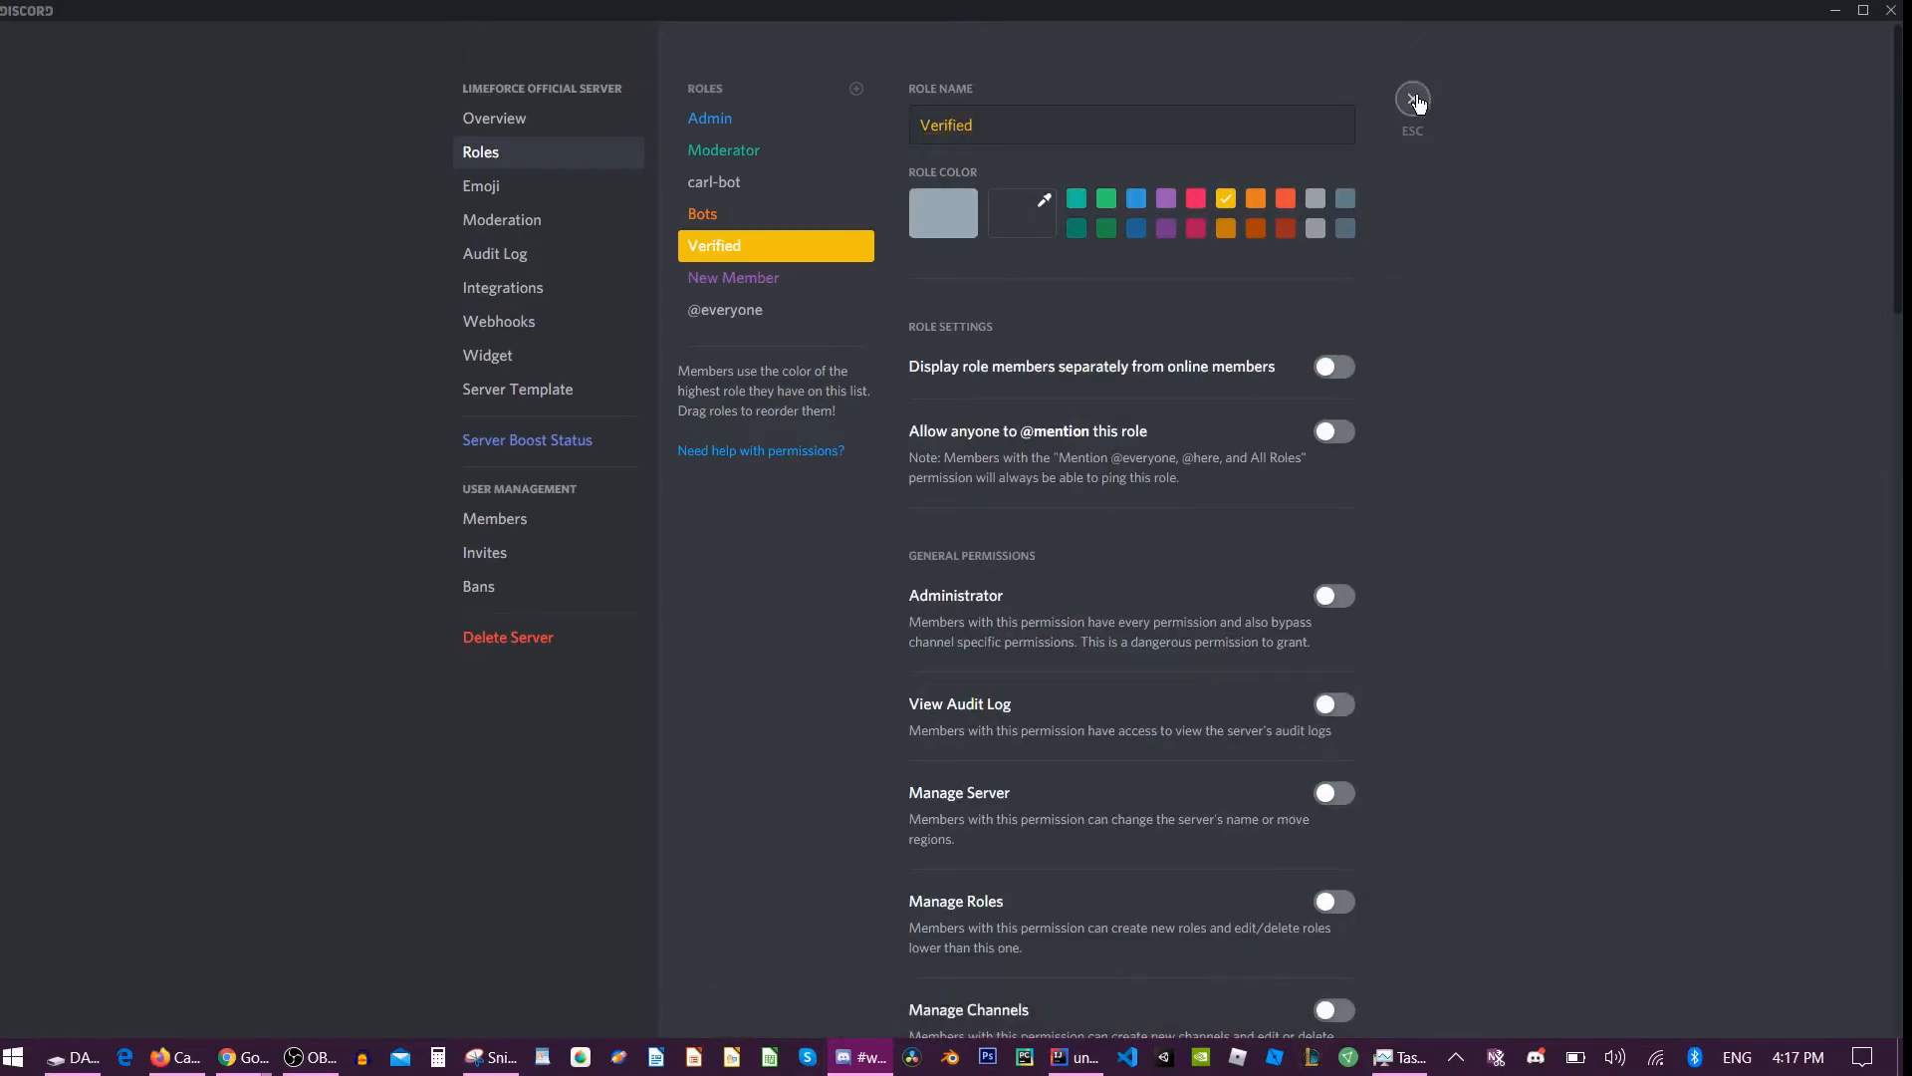
- Leave the server settings and view the verification channel to check the posted verify message
{"action": "left_click", "coordinate": [1413, 98]}
{"action": "left_click", "coordinate": [164, 218]}
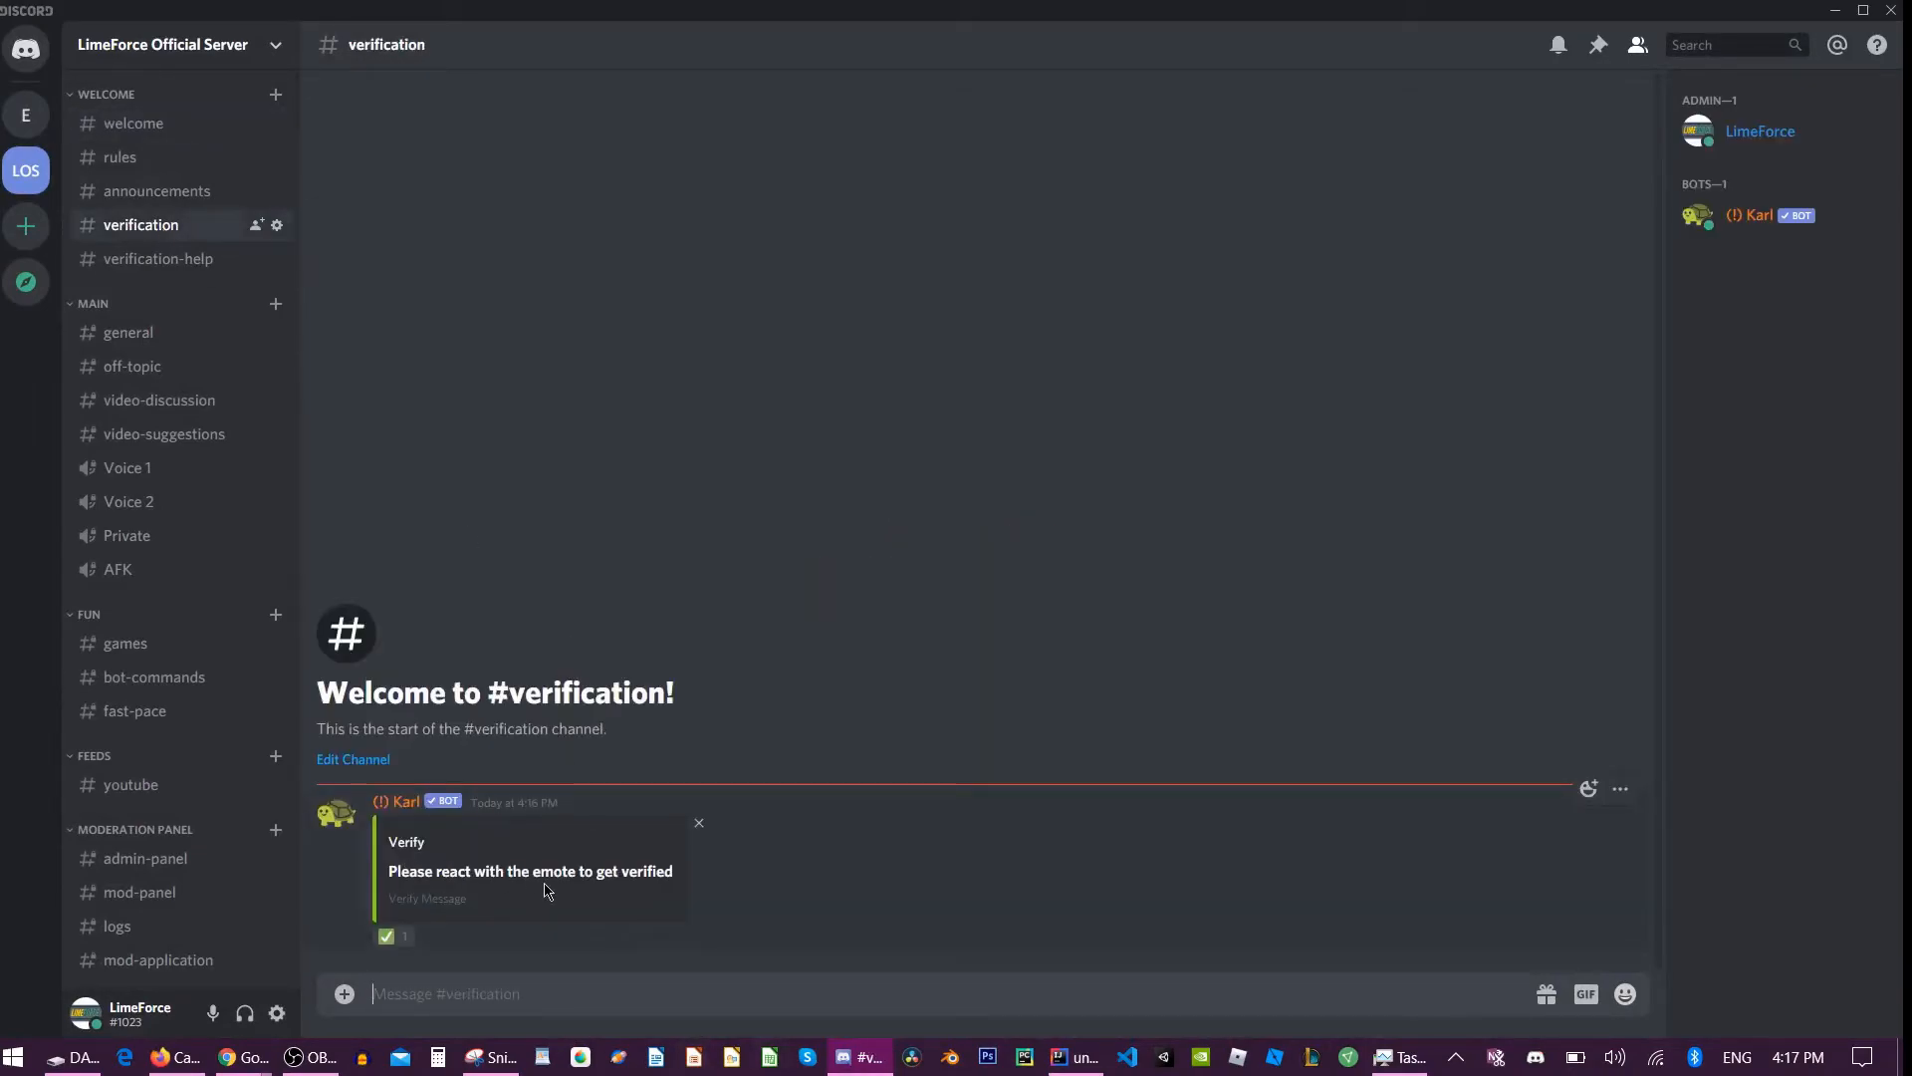
- React to the verify message with the check mark emoji, and remove the Verified role from the LimeForce member profile
{"action": "left_click", "coordinate": [397, 934]}
{"action": "left_click", "coordinate": [1794, 147]}
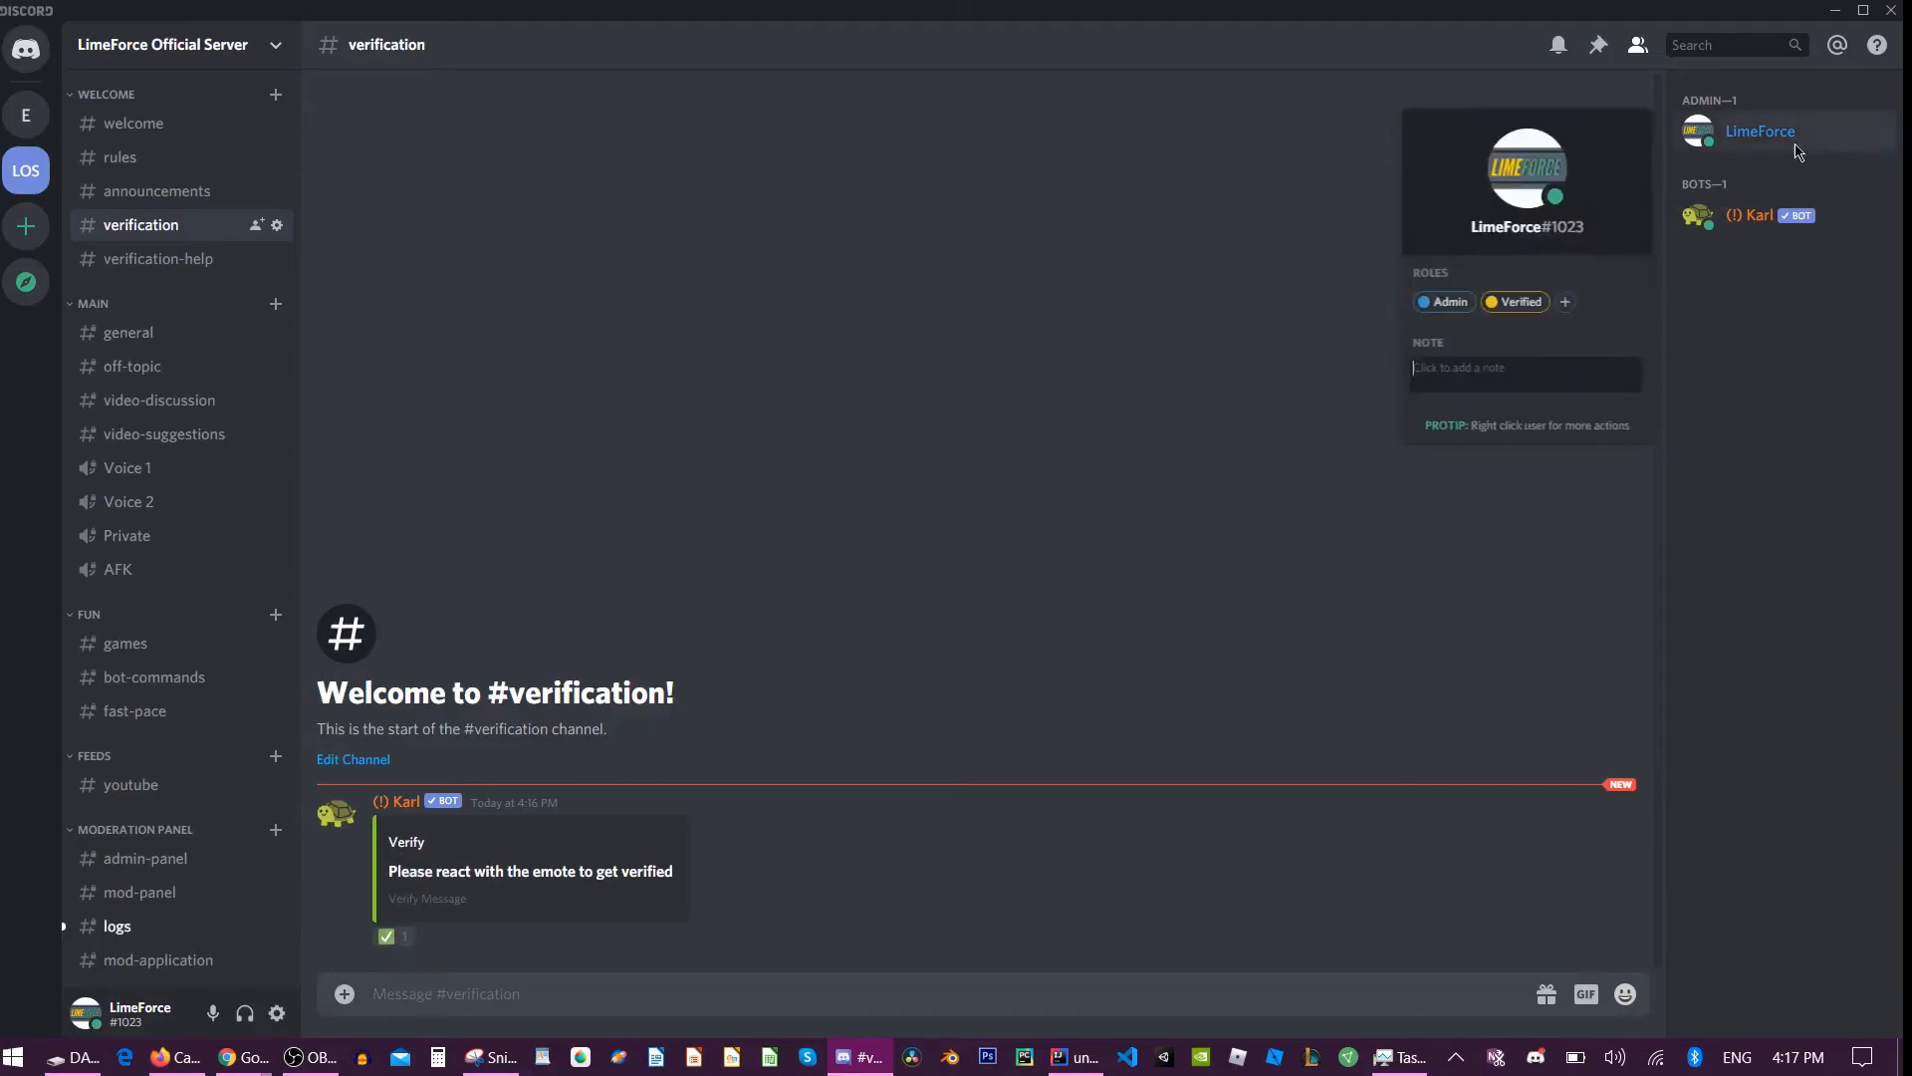
{"action": "left_click", "coordinate": [1498, 303]}
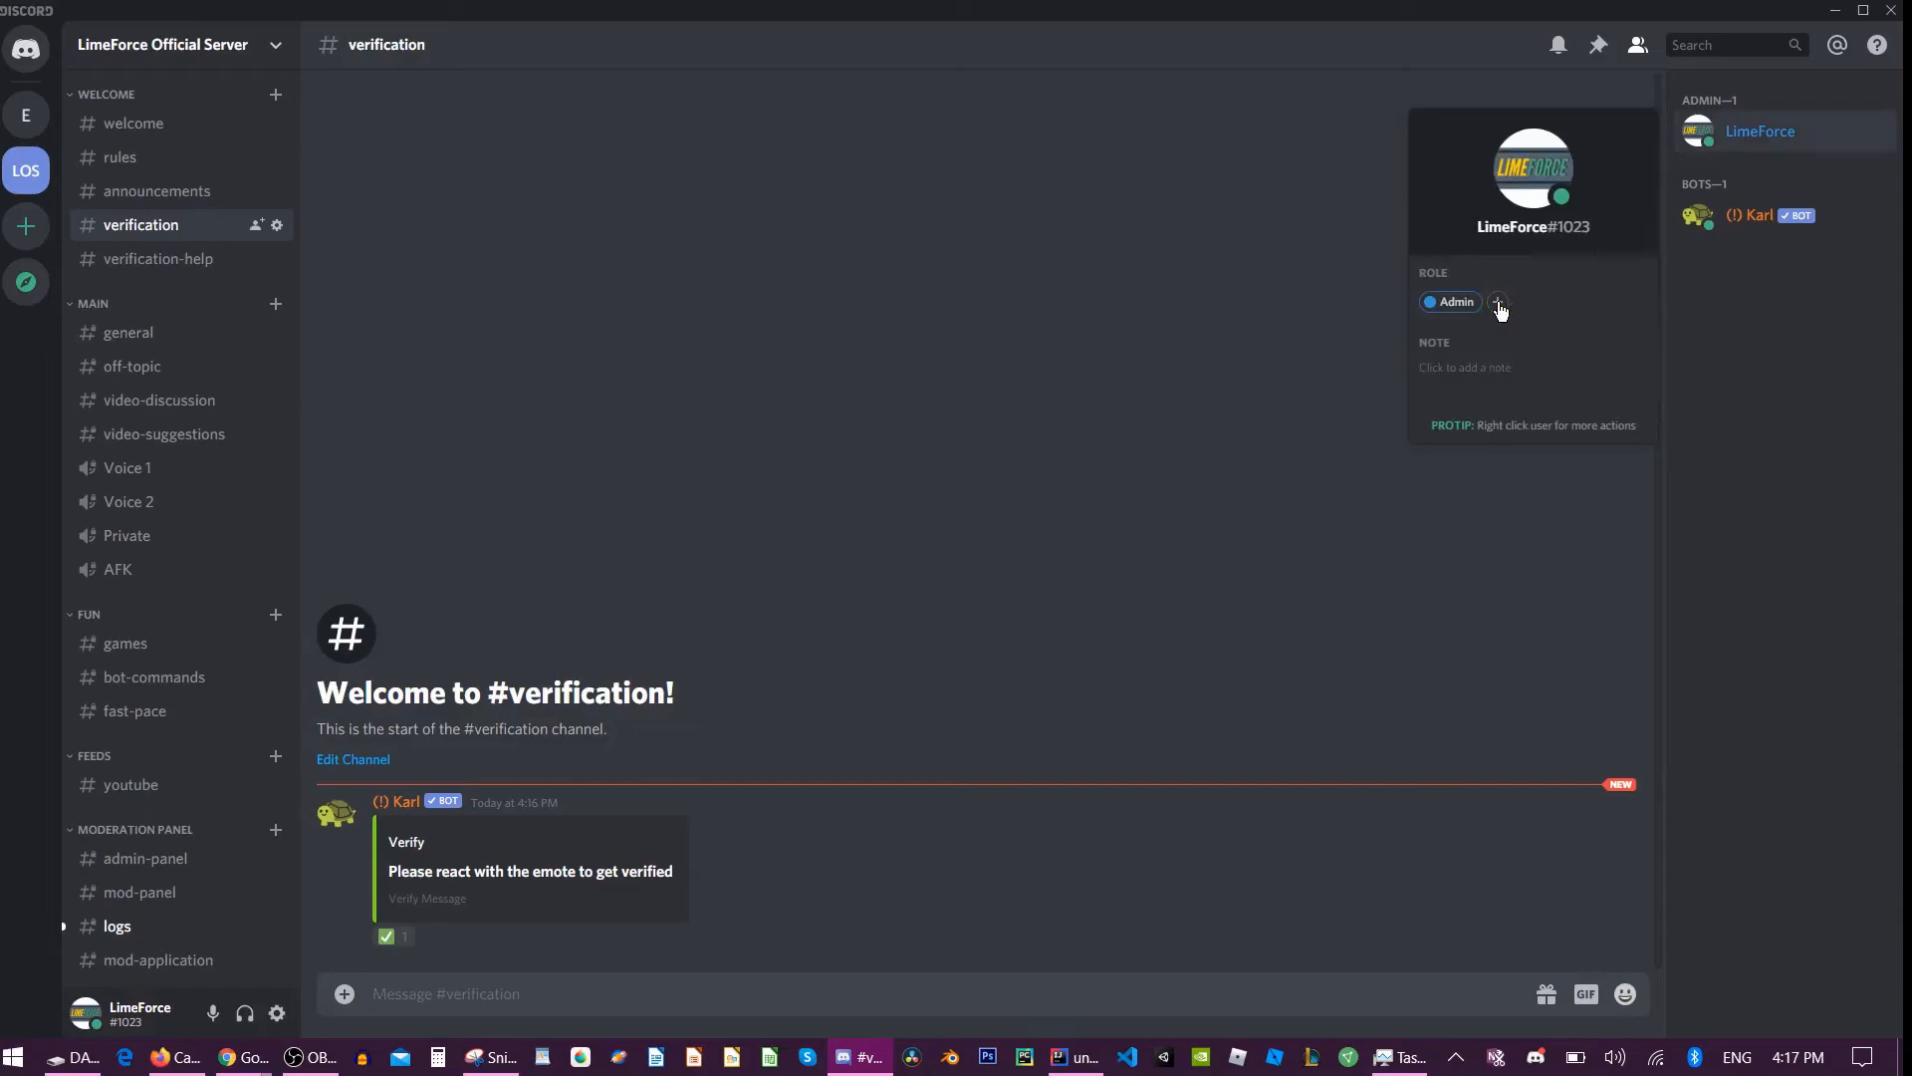
- Review the role changes recorded in the logs channel, and return to the Carl-bot dashboard
{"action": "left_click", "coordinate": [149, 925]}
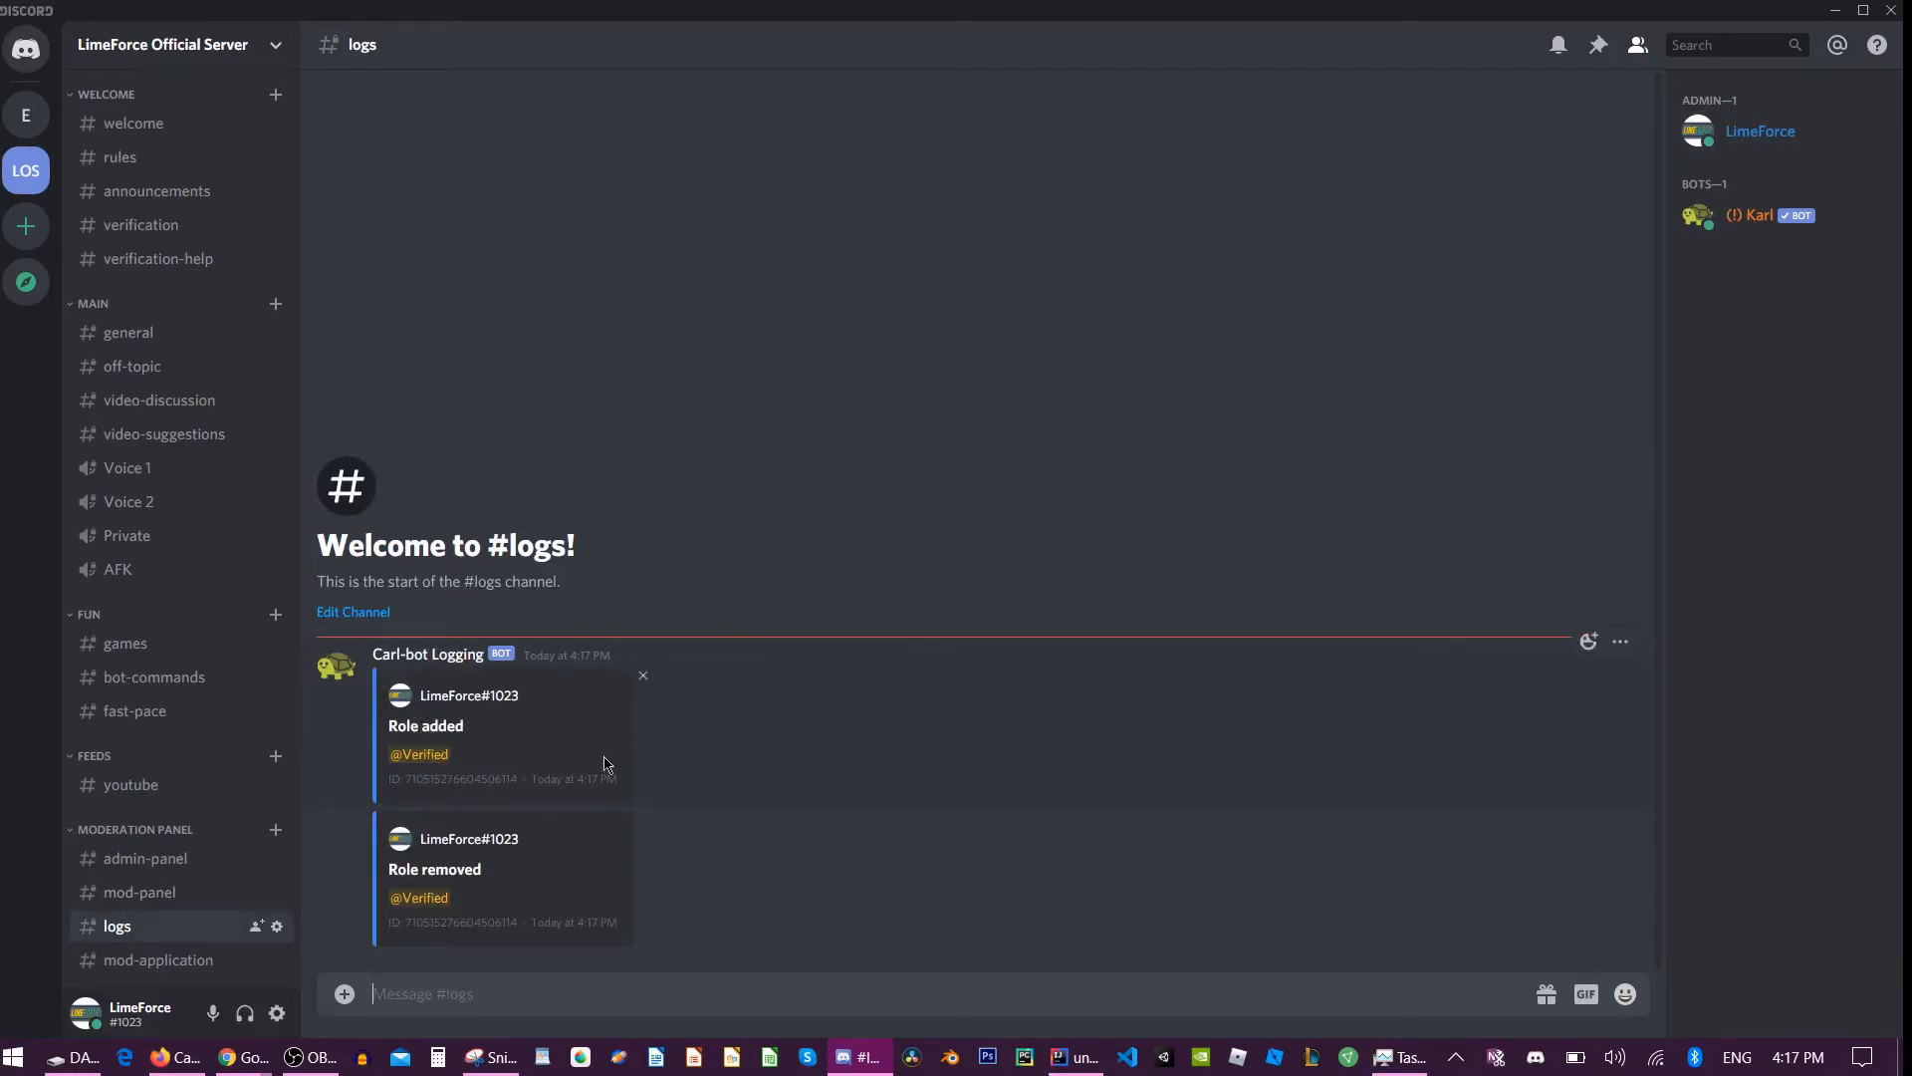
{"action": "left_click", "coordinate": [1836, 10]}
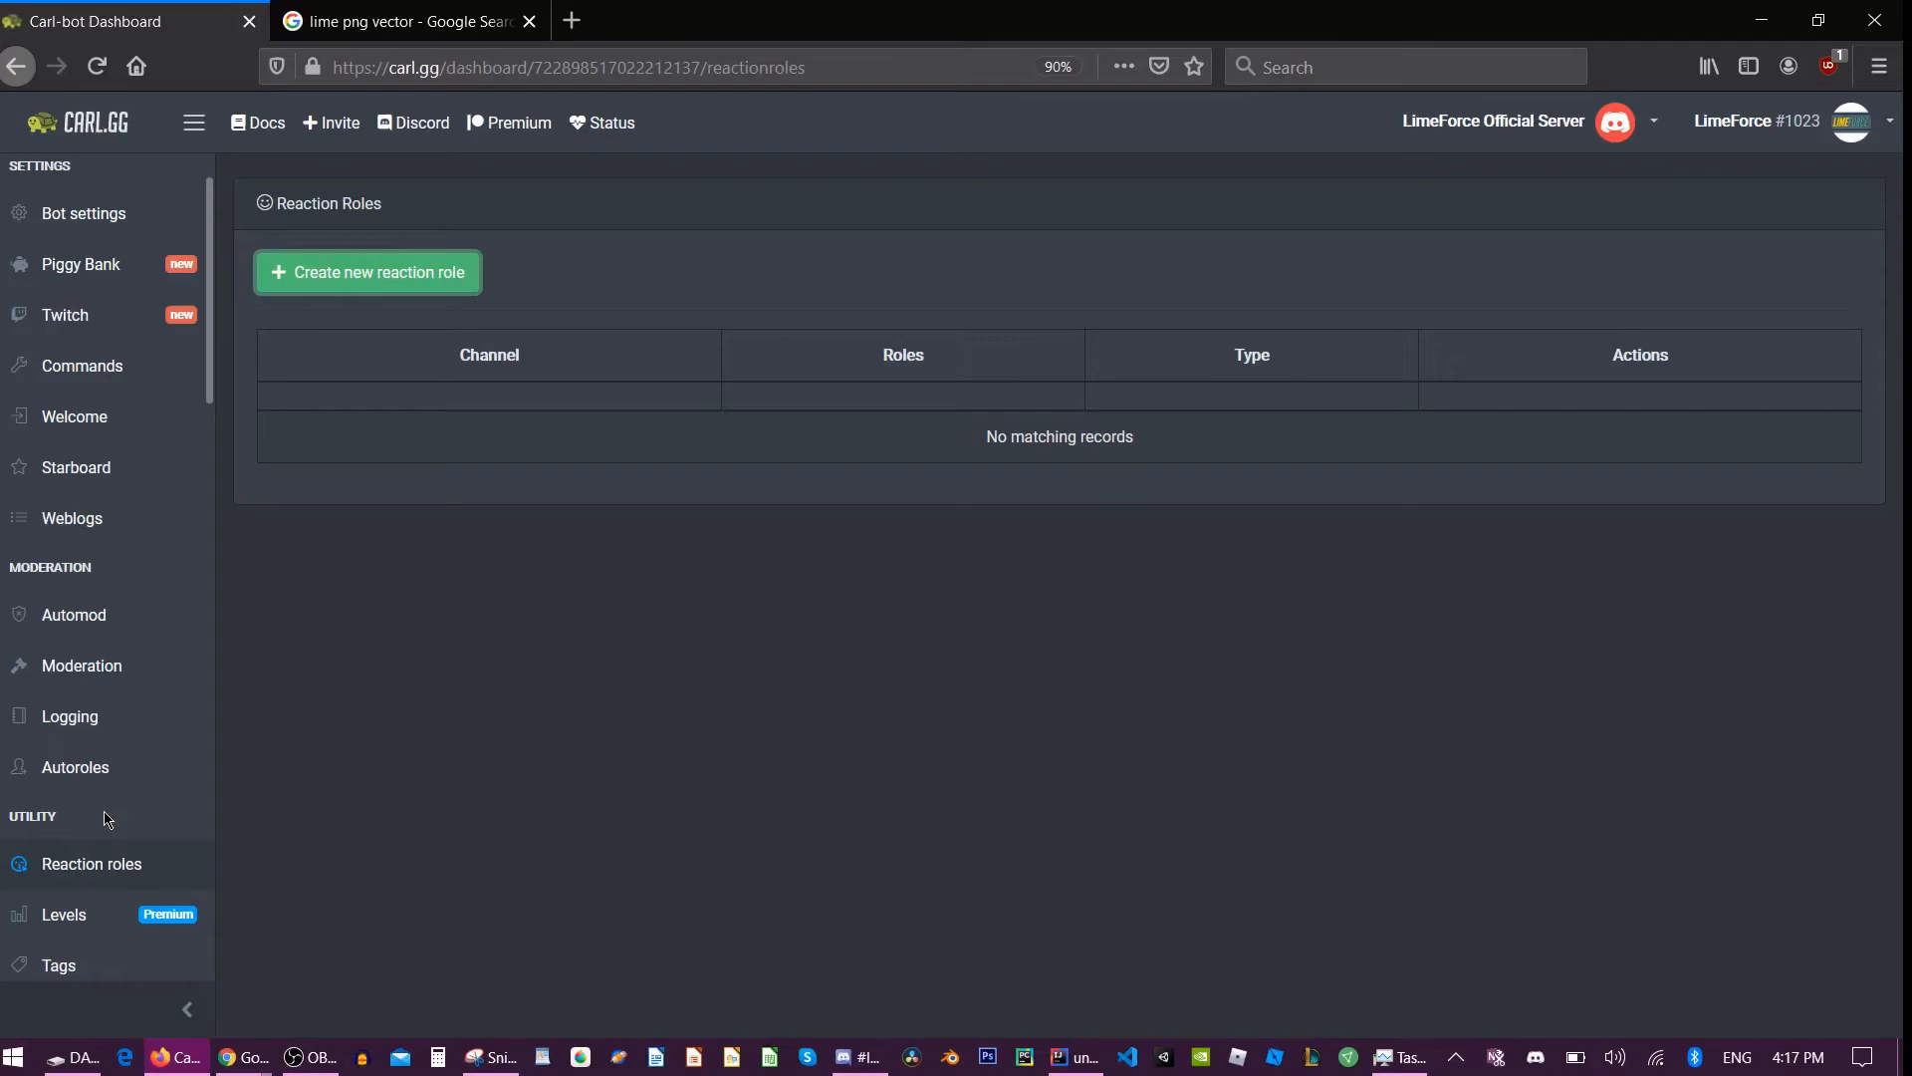
{"action": "left_click", "coordinate": [845, 1060]}
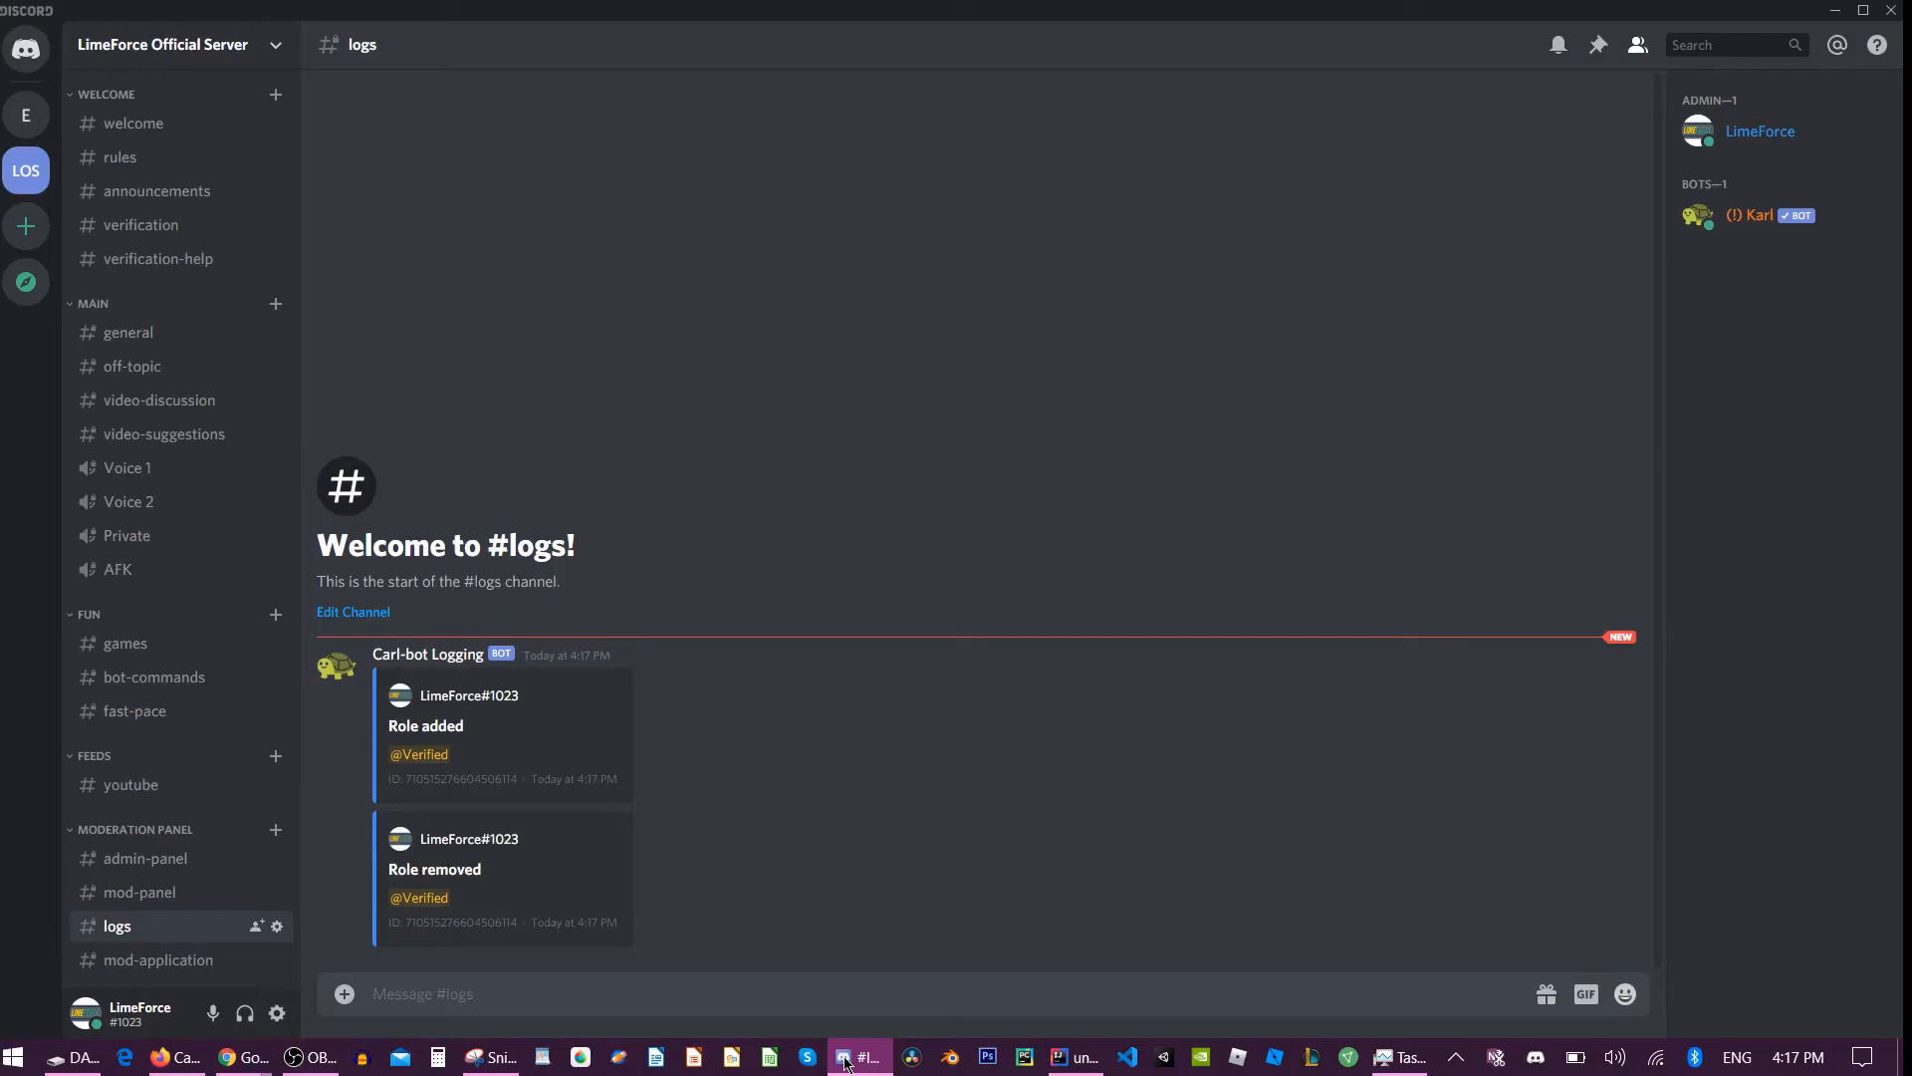
{"action": "left_click", "coordinate": [846, 1060]}
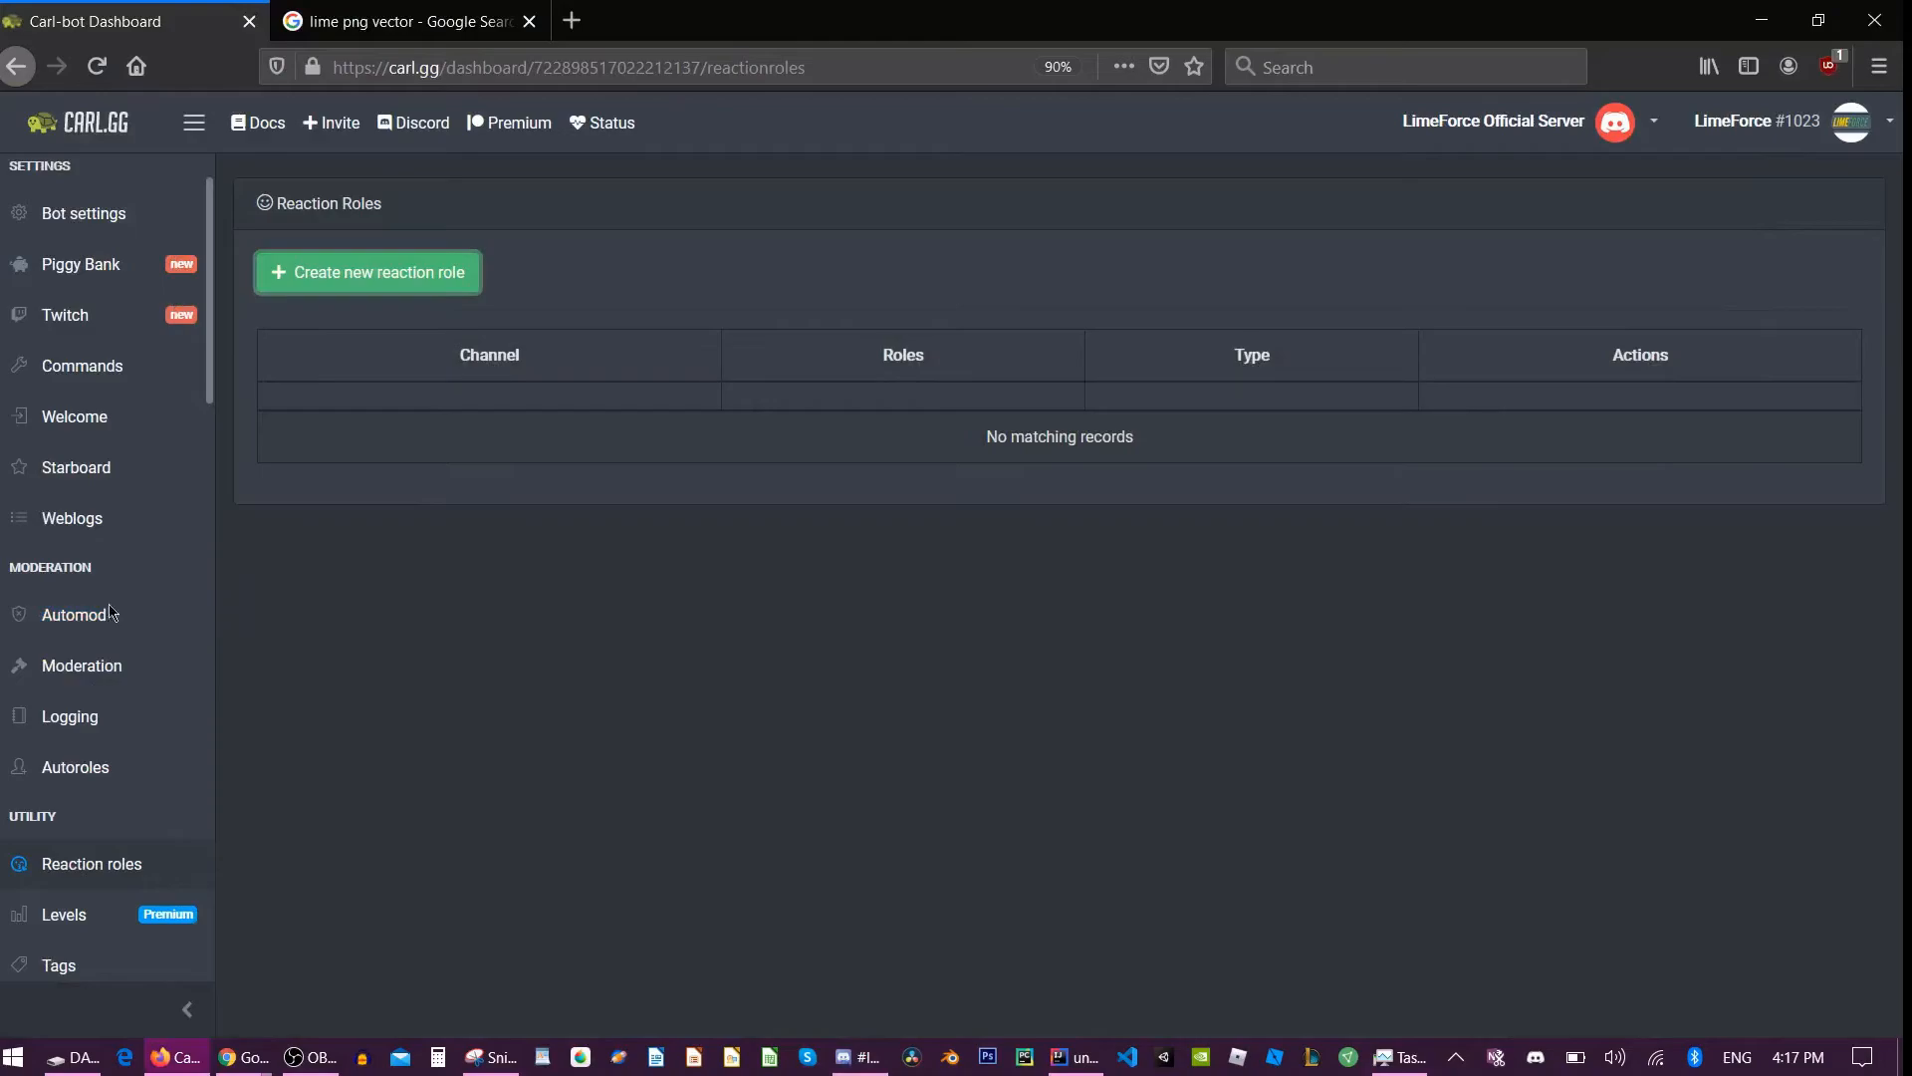
- Start a new Carl-bot trigger with "limeforce" as the trigger and "Subscribe" as the response
{"action": "scroll", "coordinate": [103, 910], "scroll_direction": "down", "scroll_amount": 1}
{"action": "left_click", "coordinate": [80, 945]}
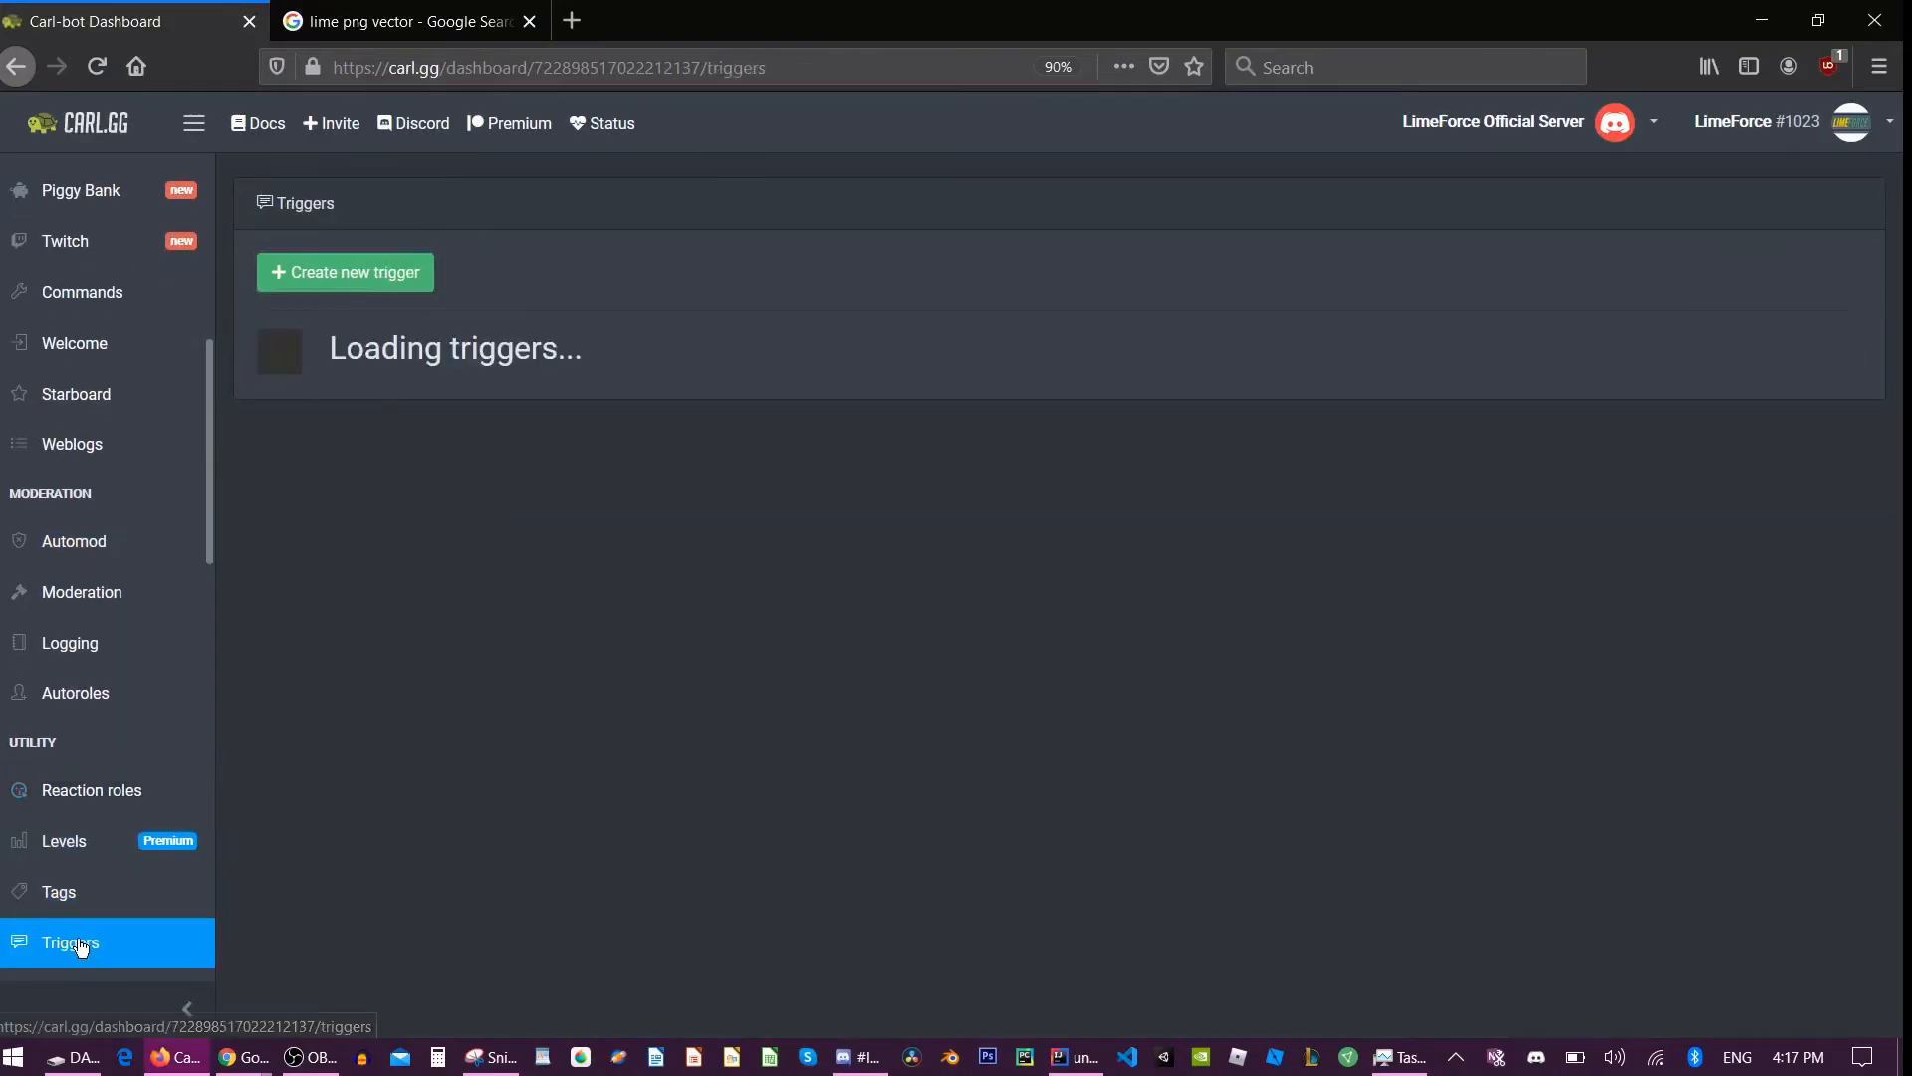
{"action": "left_click", "coordinate": [391, 273]}
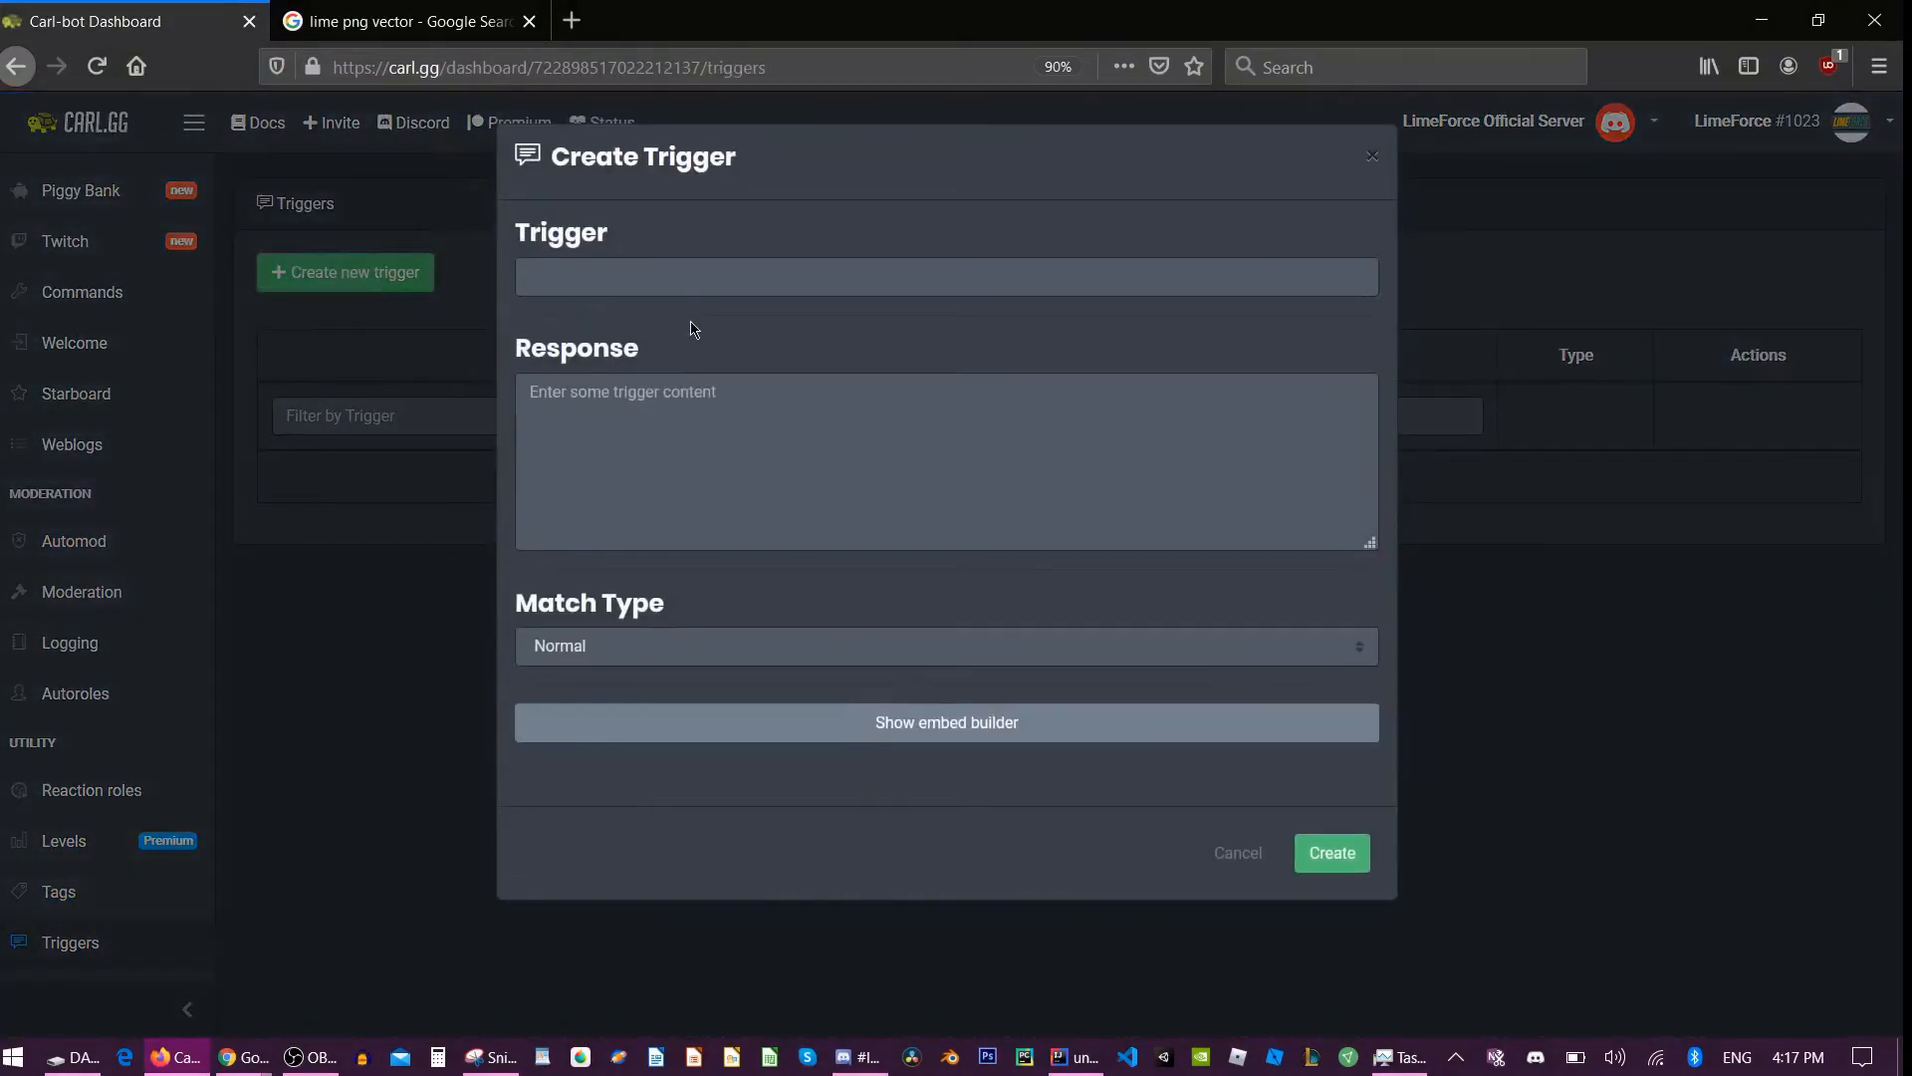
{"action": "left_click", "coordinate": [673, 290]}
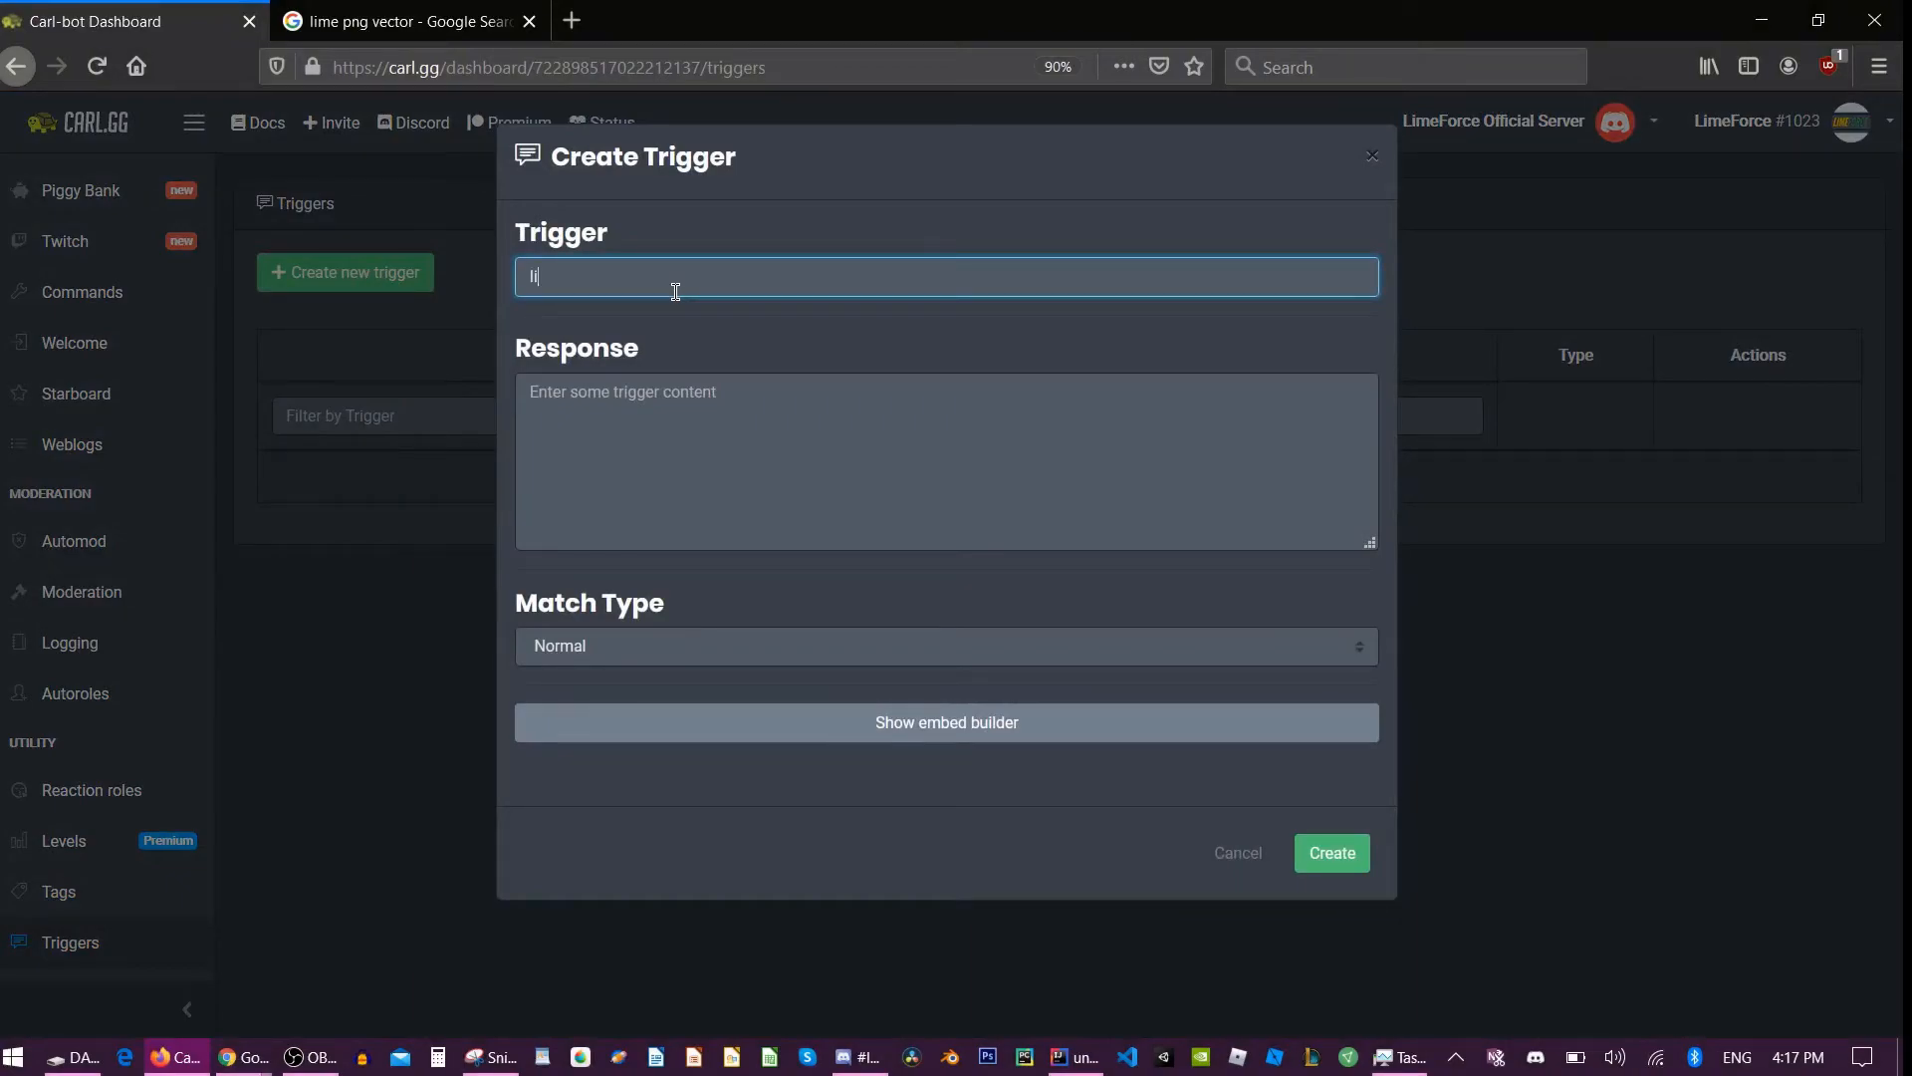
{"action": "left_click", "coordinate": [662, 405]}
{"action": "type", "text": "Sy"}
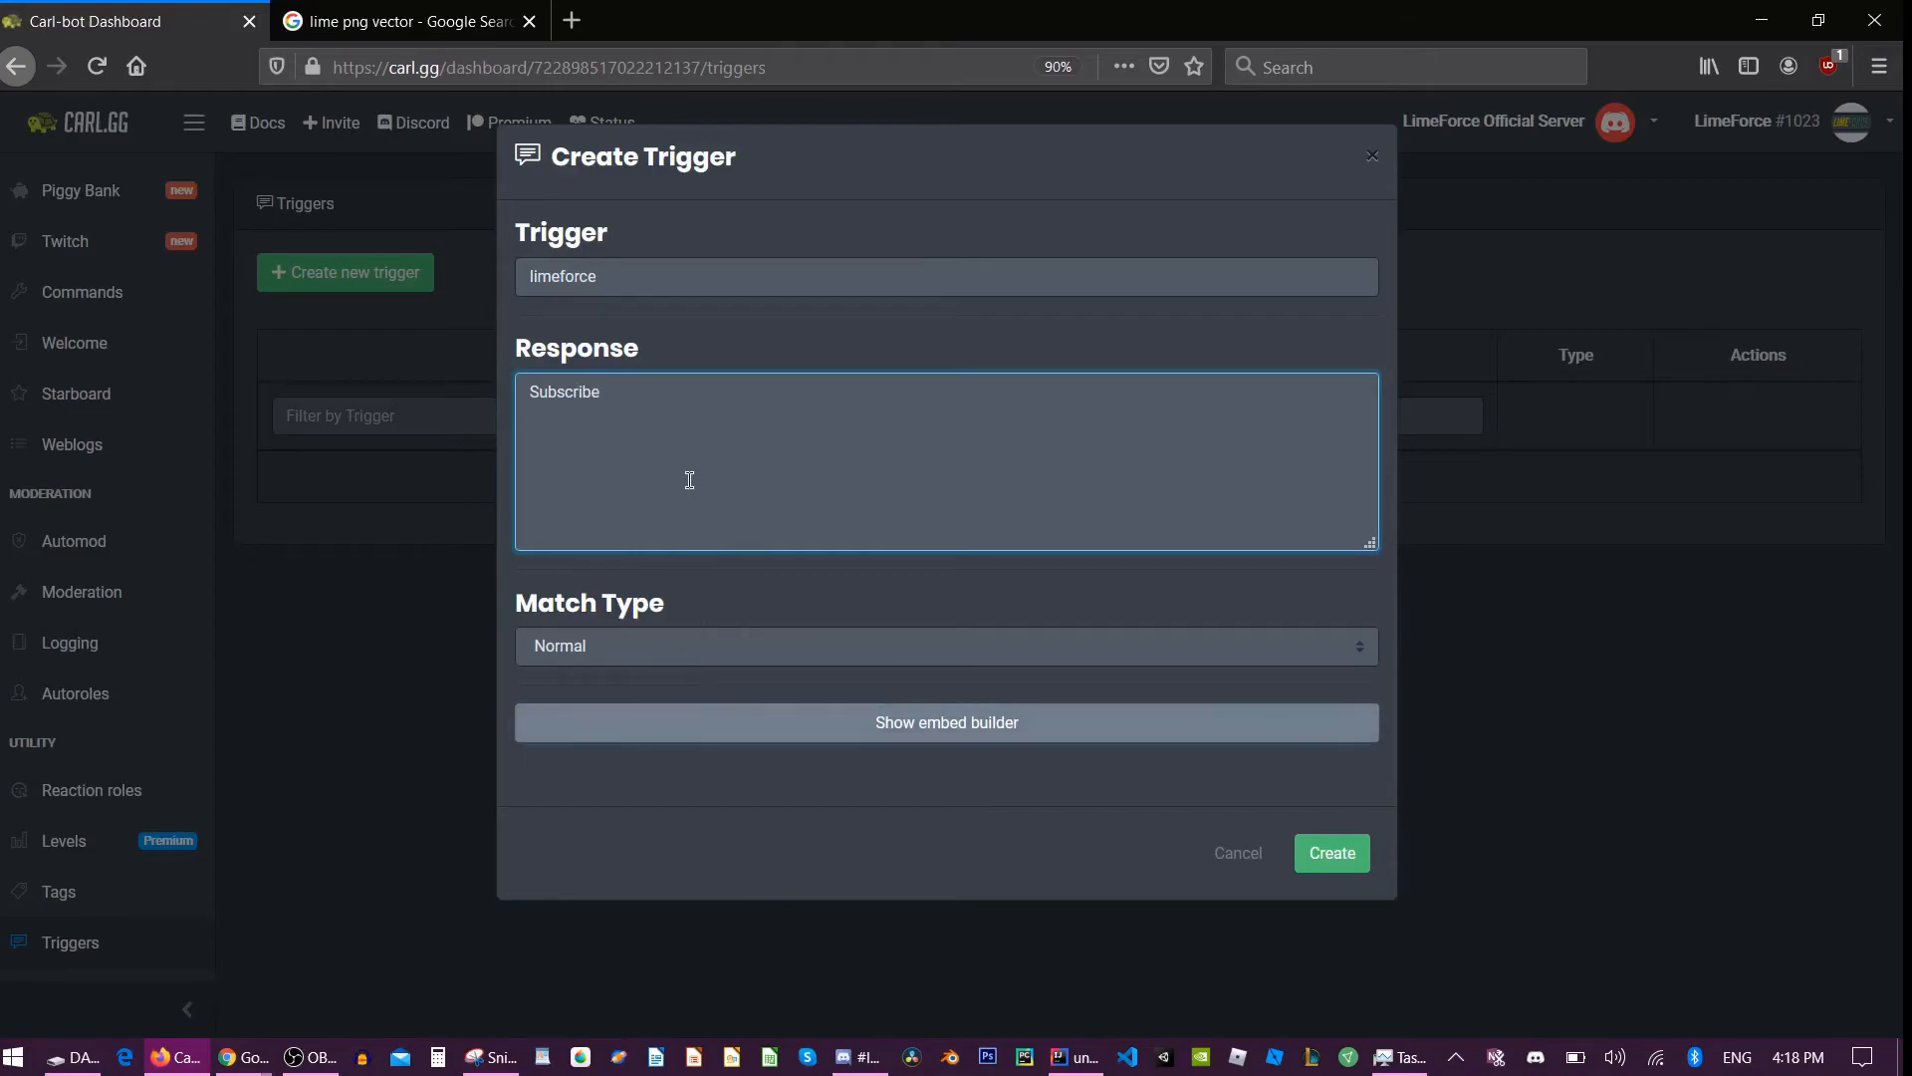
- Look over the embed builder options for the limeforce trigger, and create it with the Normal match type
{"action": "left_click", "coordinate": [695, 724]}
{"action": "scroll", "coordinate": [694, 727], "scroll_direction": "down", "scroll_amount": 5}
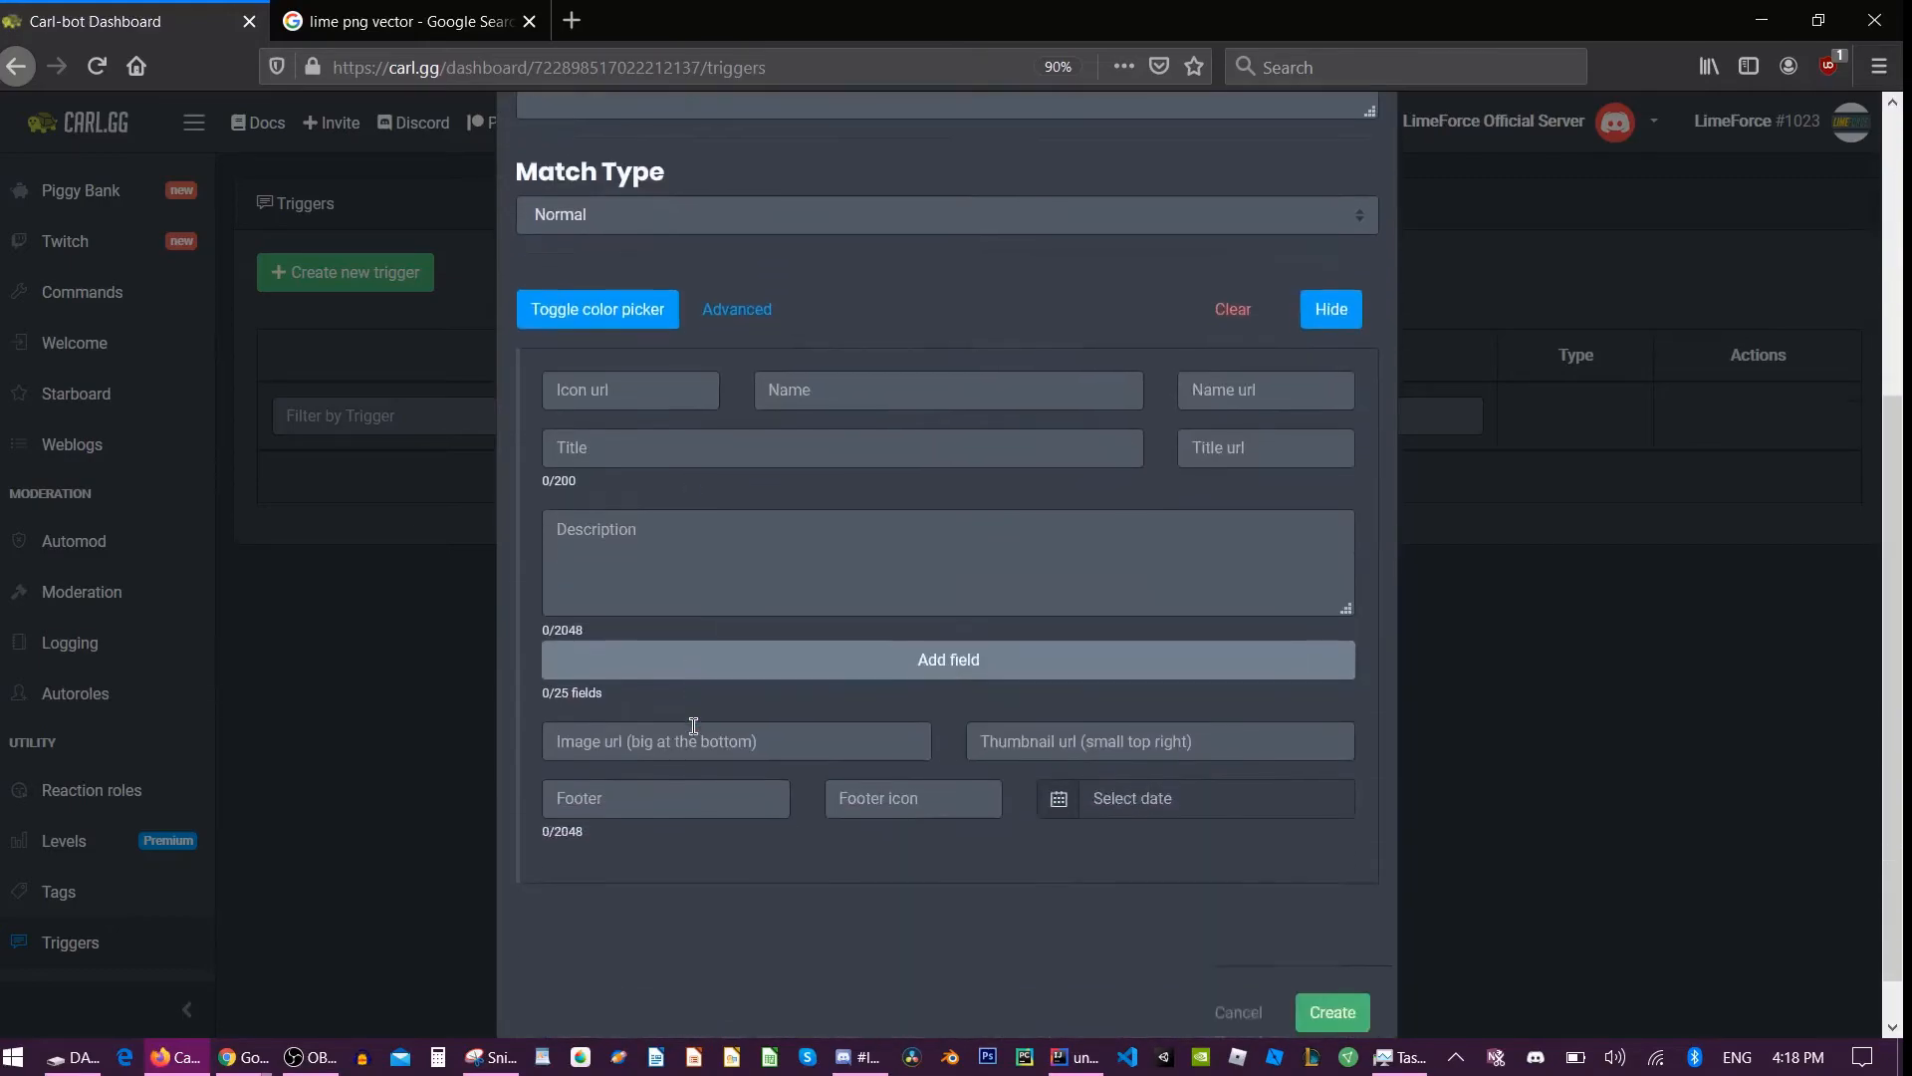
{"action": "scroll", "coordinate": [694, 726], "scroll_direction": "up", "scroll_amount": 5}
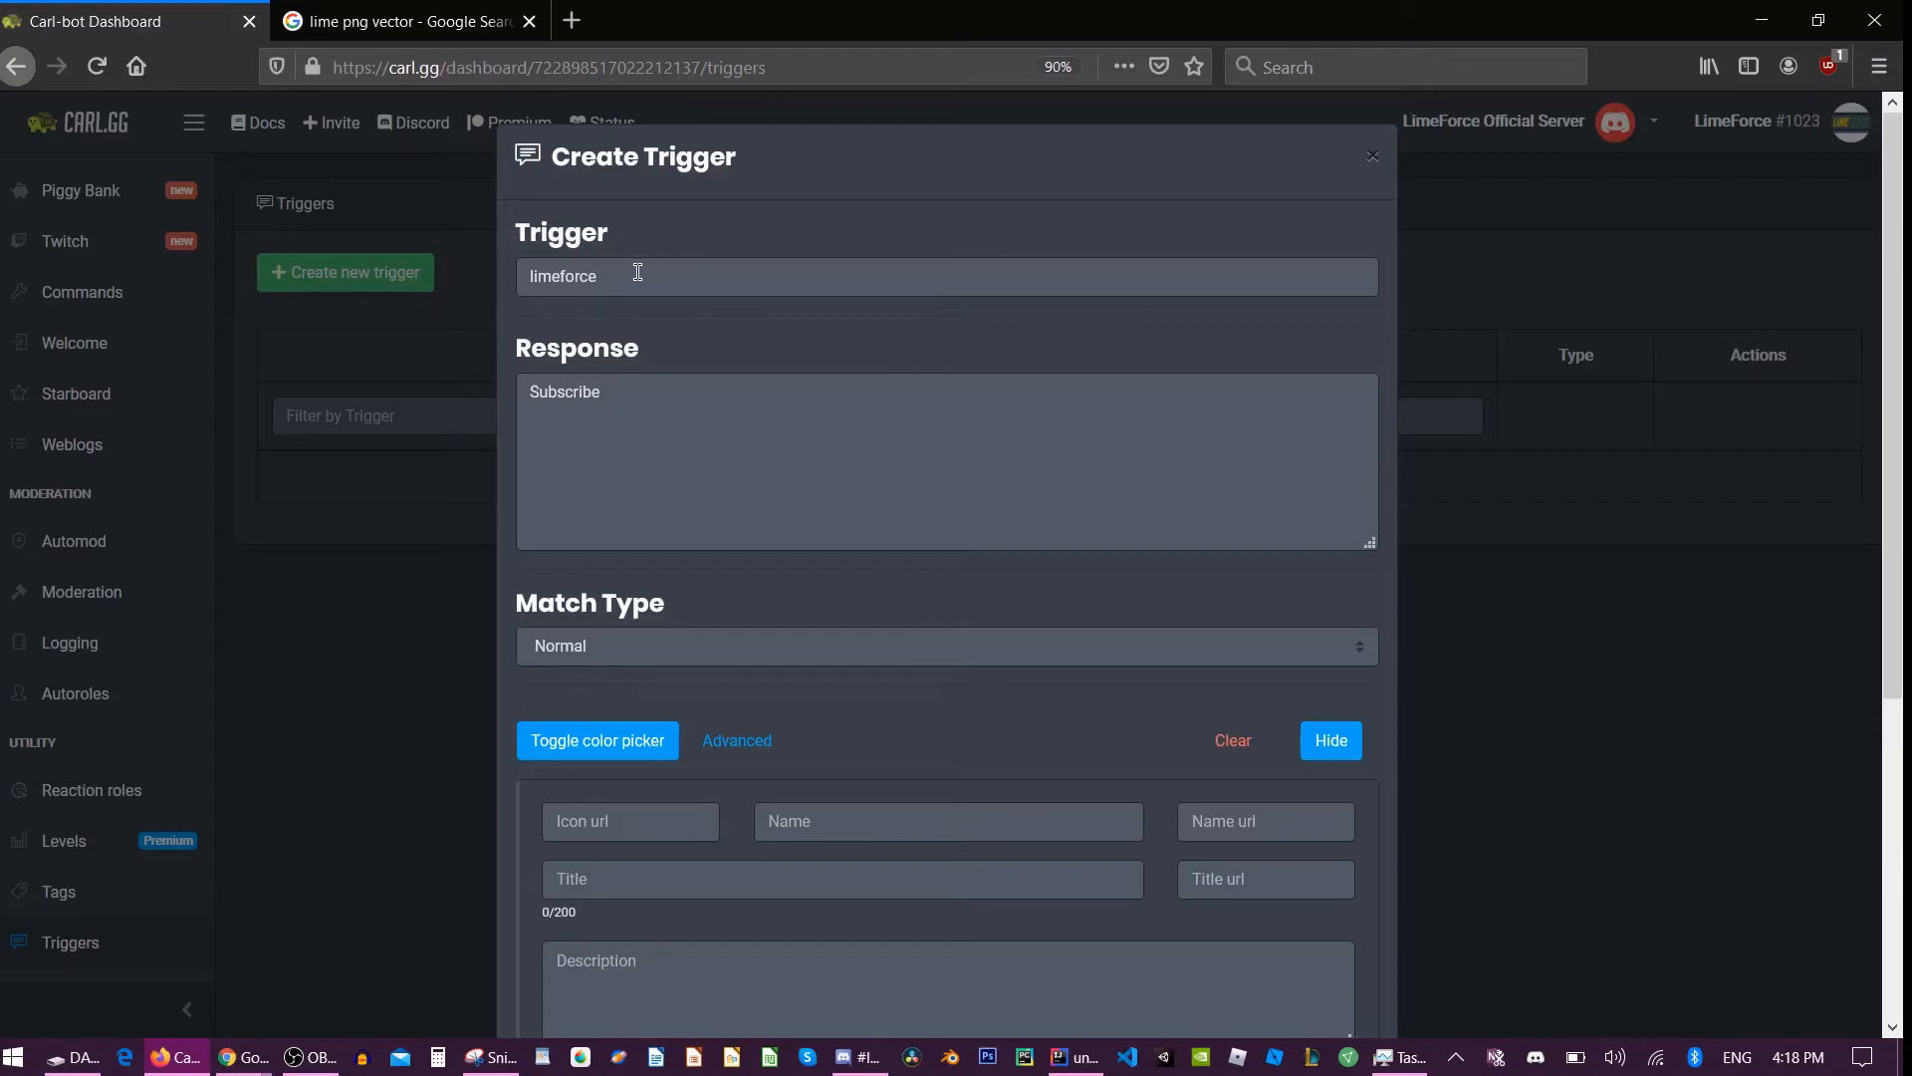
{"action": "scroll", "coordinate": [586, 476], "scroll_direction": "down", "scroll_amount": 5}
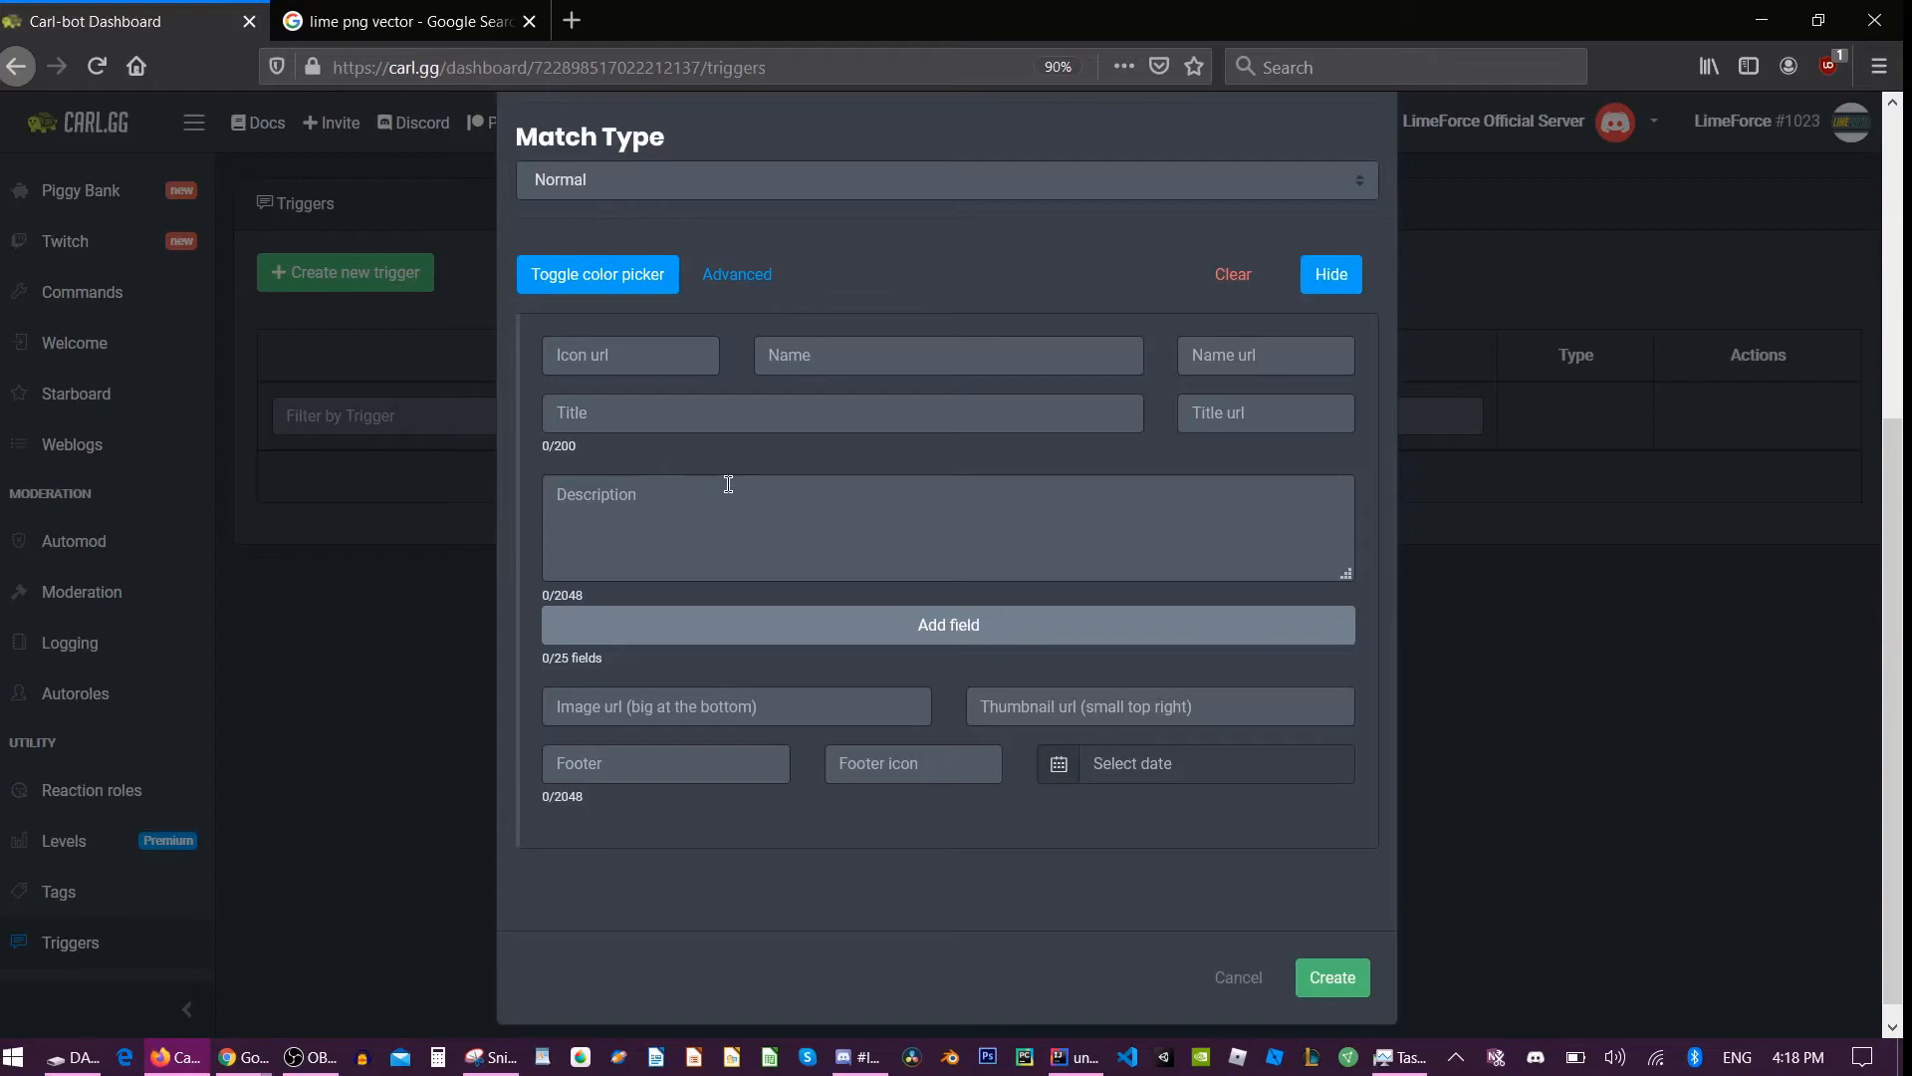
{"action": "left_click", "coordinate": [1335, 974]}
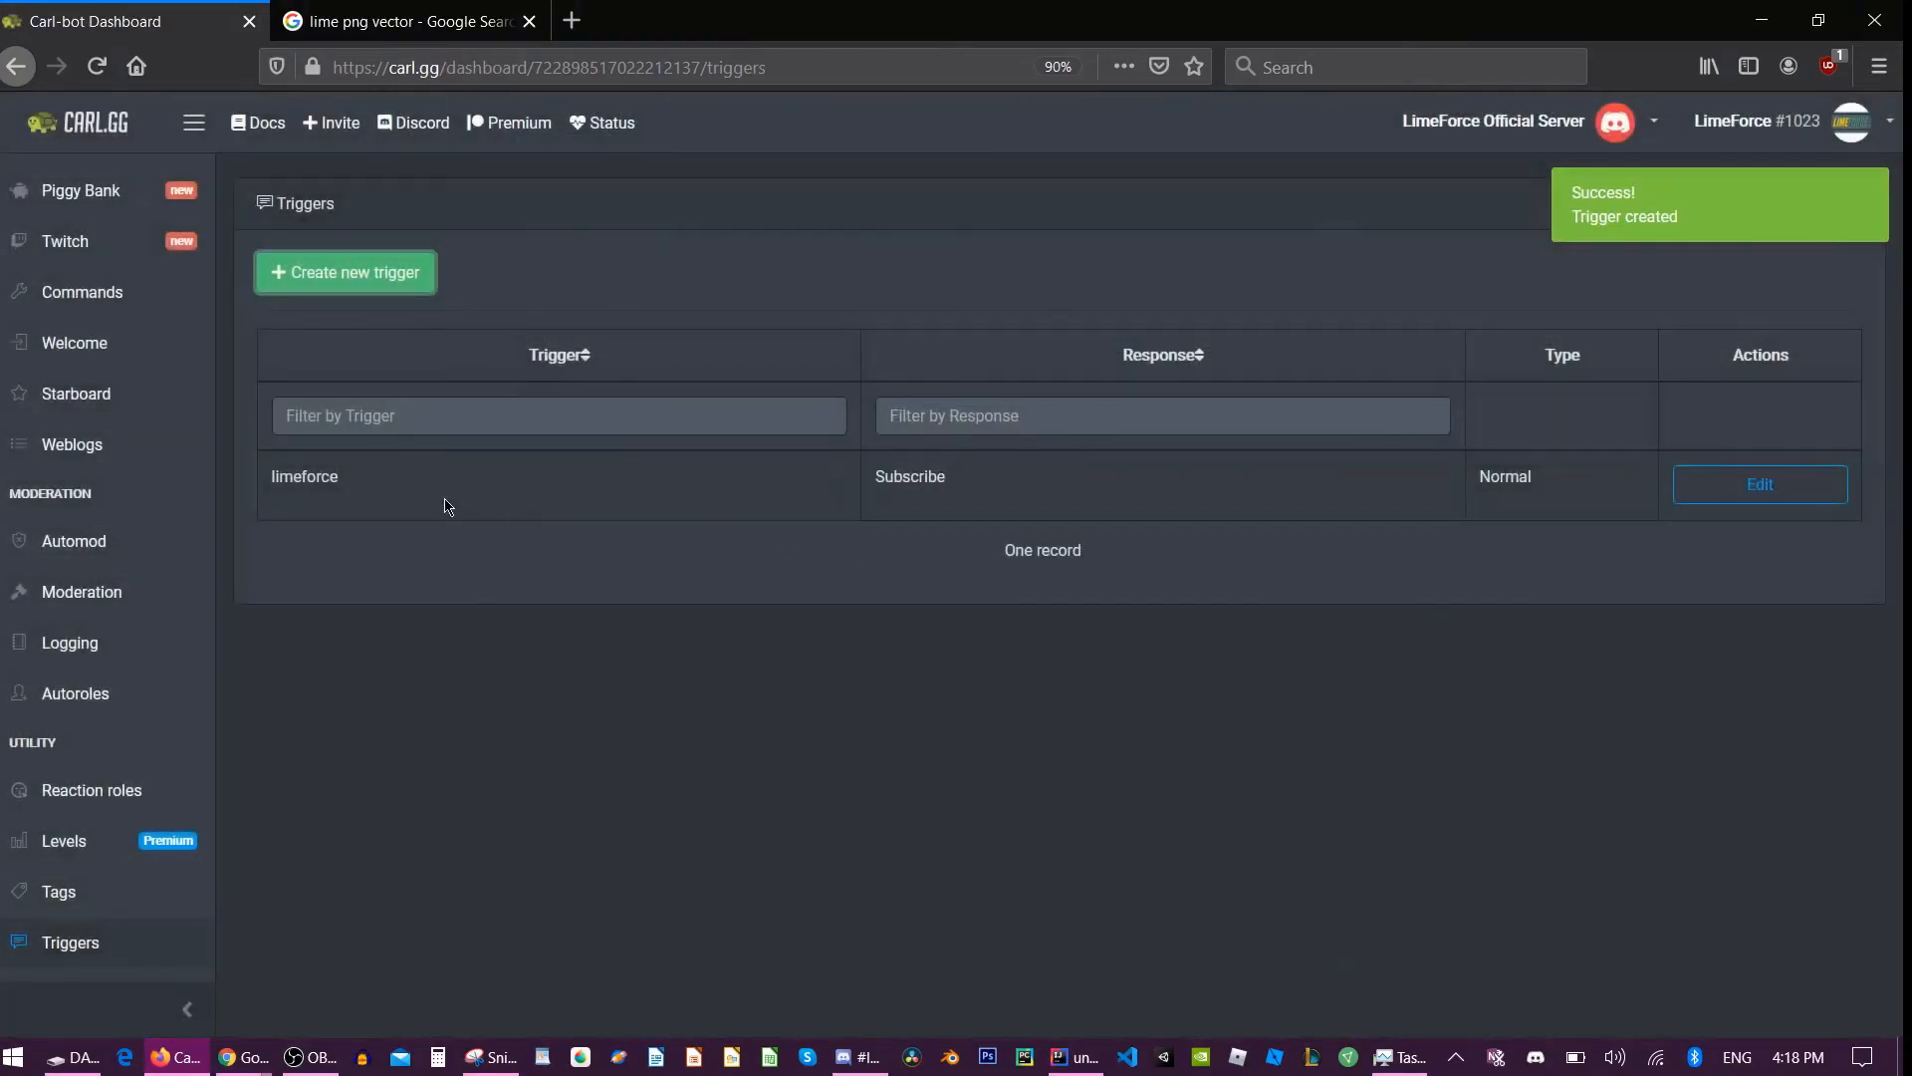
- Switch to Discord and send "limeforce" in the general channel to test the trigger
{"action": "left_click", "coordinate": [859, 1056]}
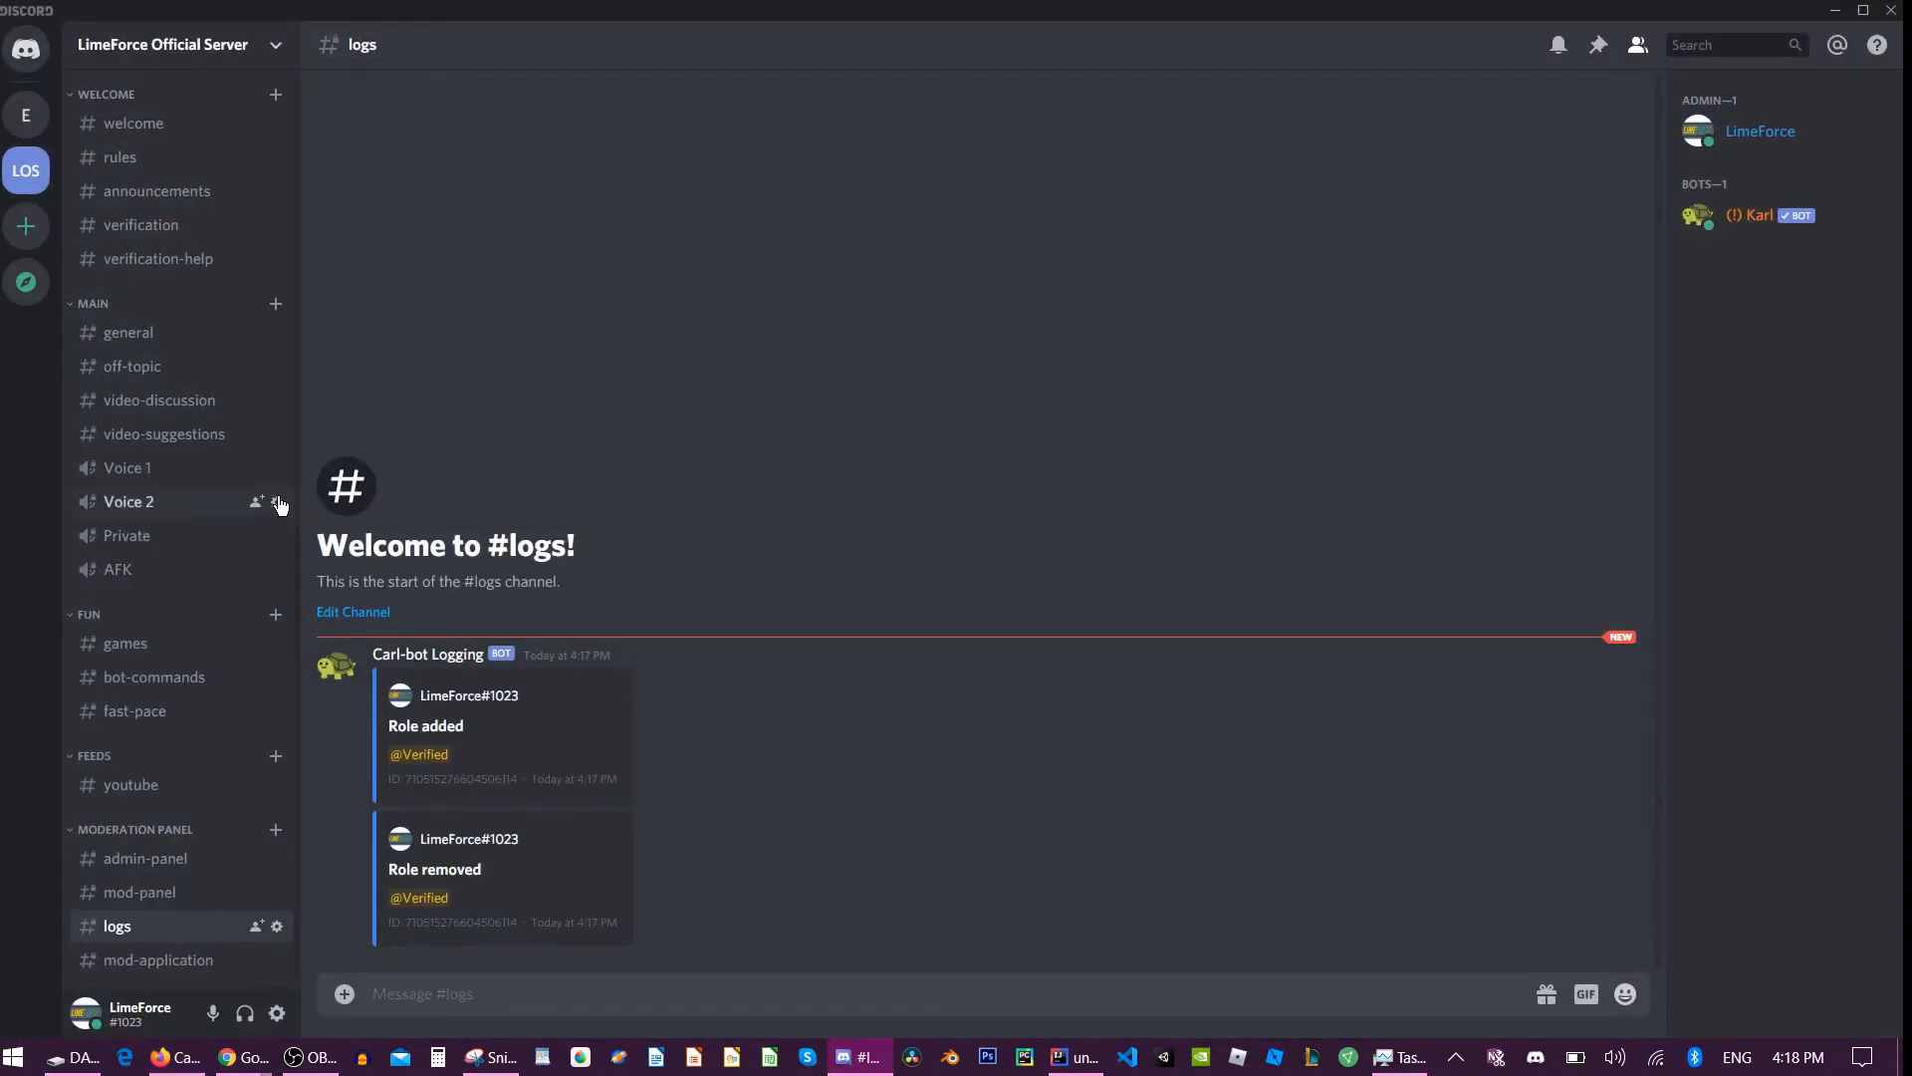
{"action": "left_click", "coordinate": [185, 386]}
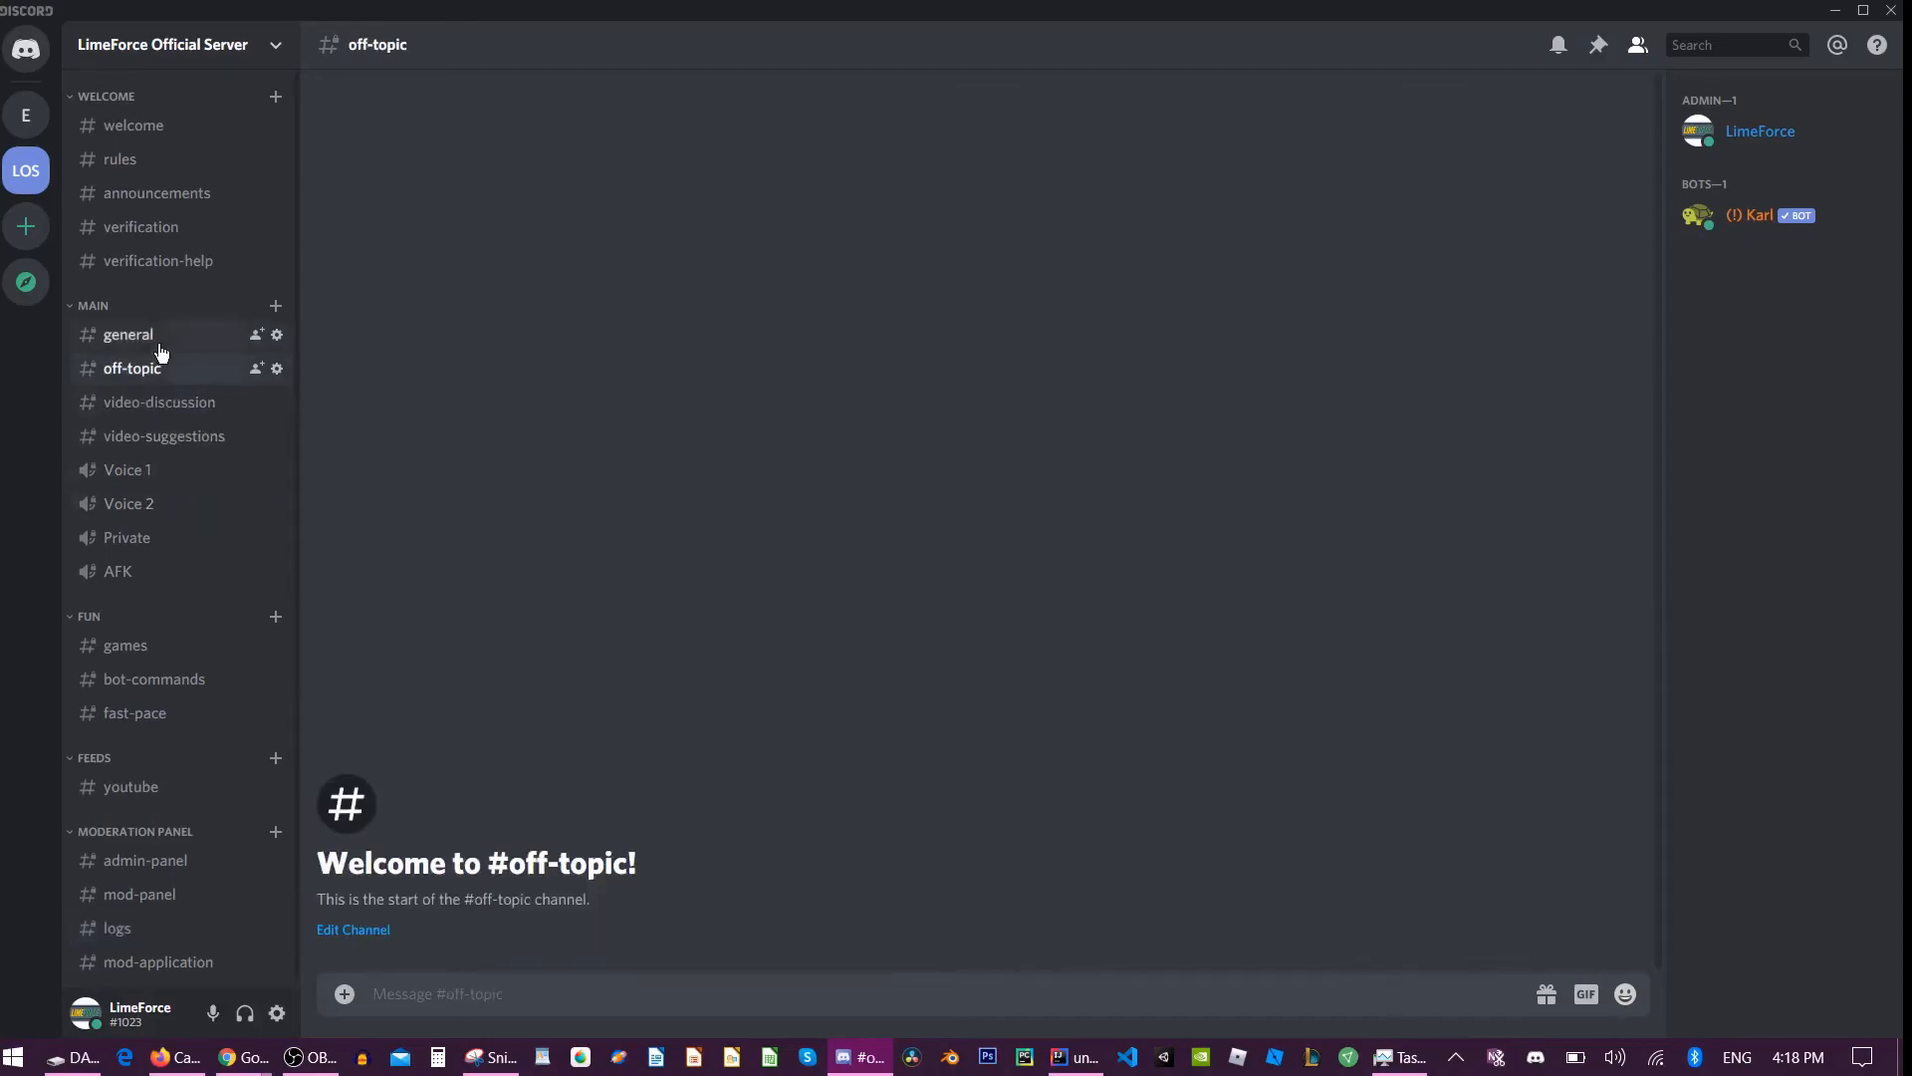
{"action": "left_click", "coordinate": [159, 343]}
{"action": "type", "text": "limefor"}
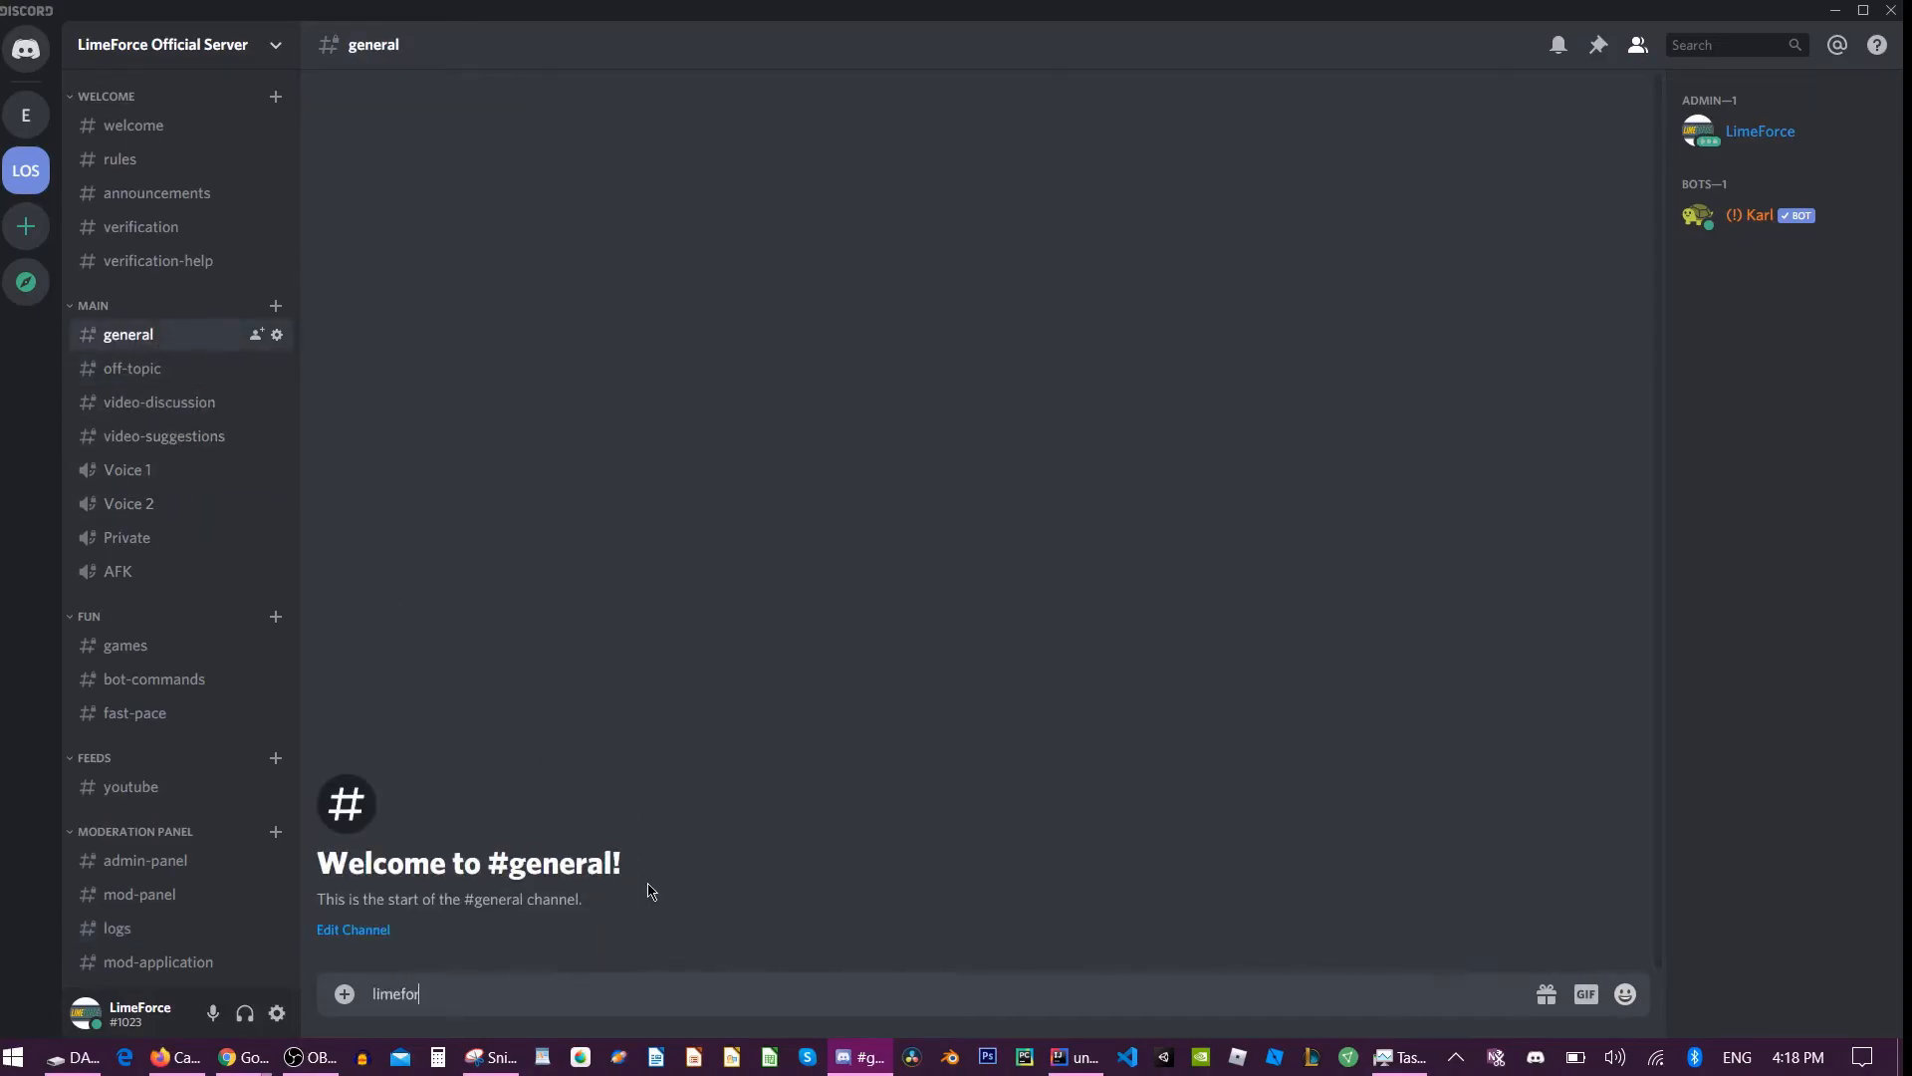
{"action": "type", "text": "ce"}
{"action": "key", "text": "Return"}
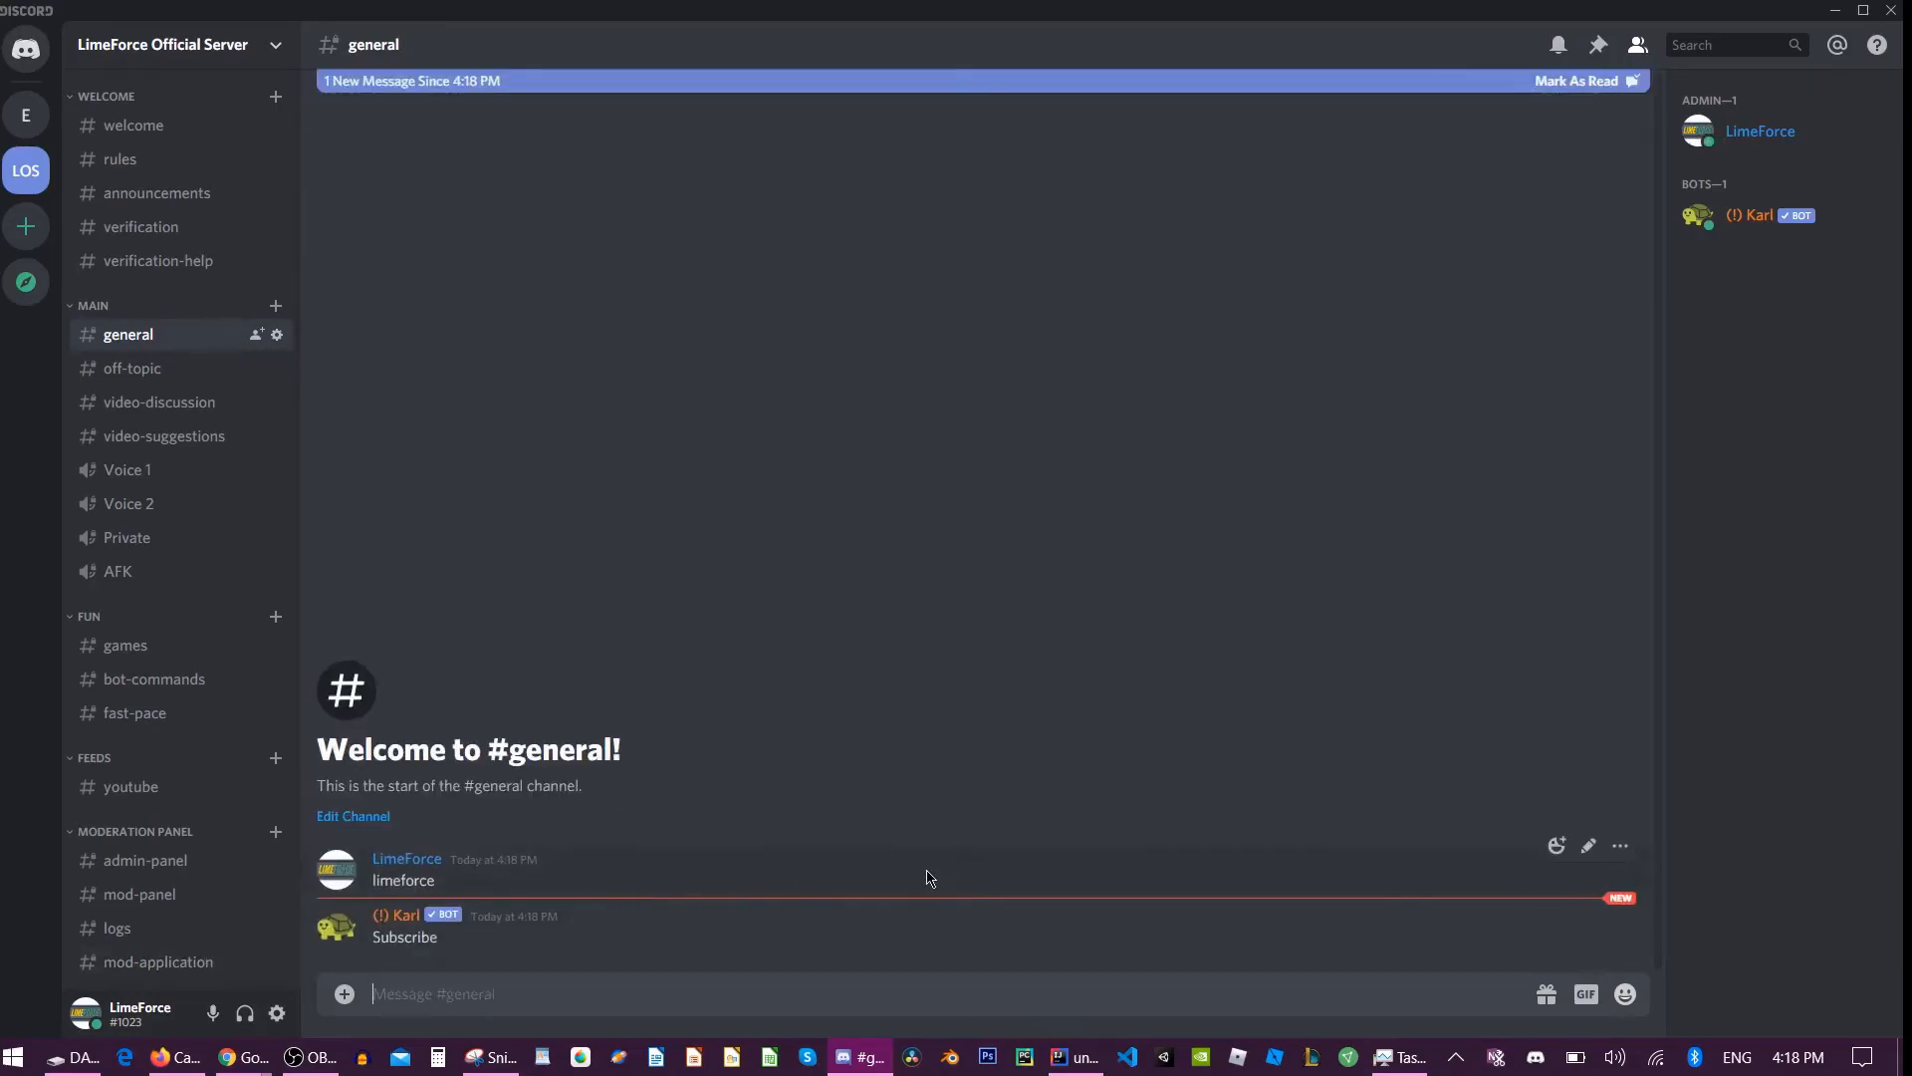
- Return to the Carl-bot dashboard and look over the Embeds page's embed builder fields and destination setting
{"action": "left_click", "coordinate": [1835, 10]}
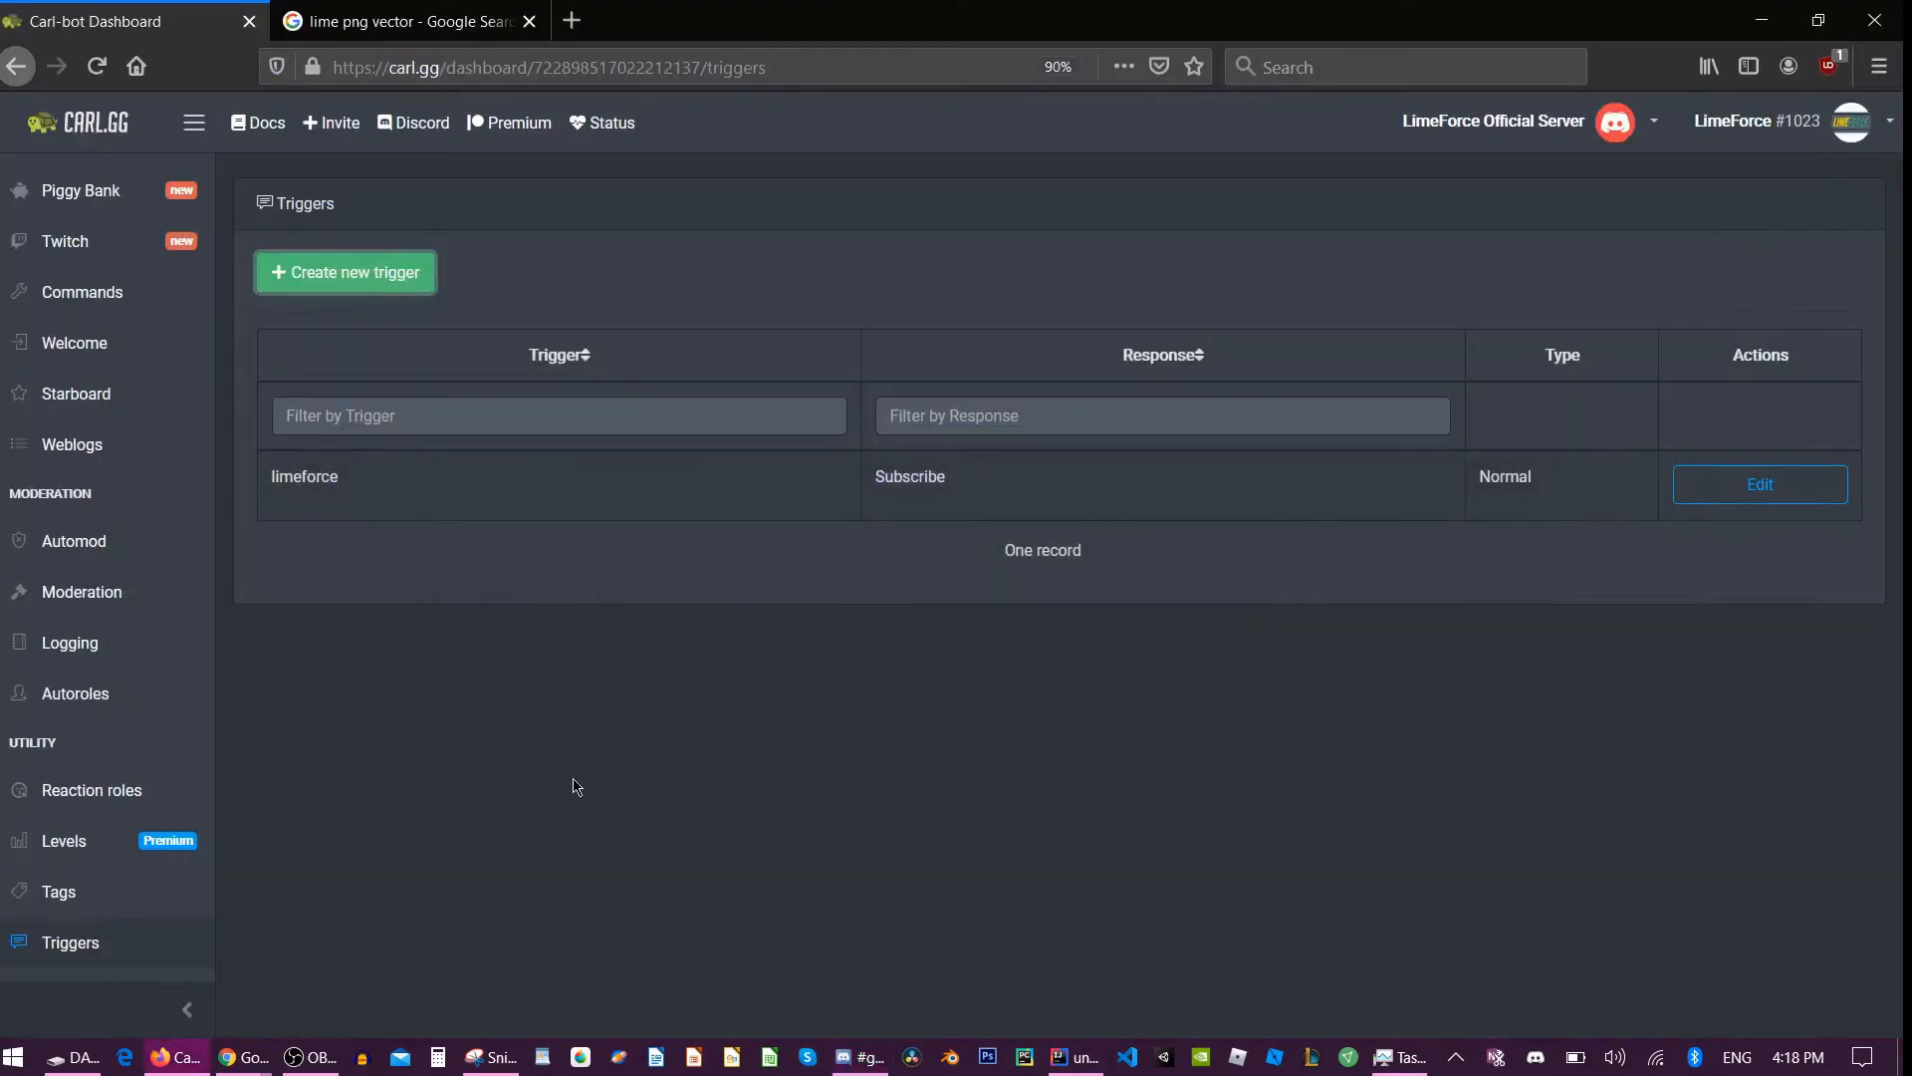
{"action": "scroll", "coordinate": [139, 896], "scroll_direction": "down", "scroll_amount": 2}
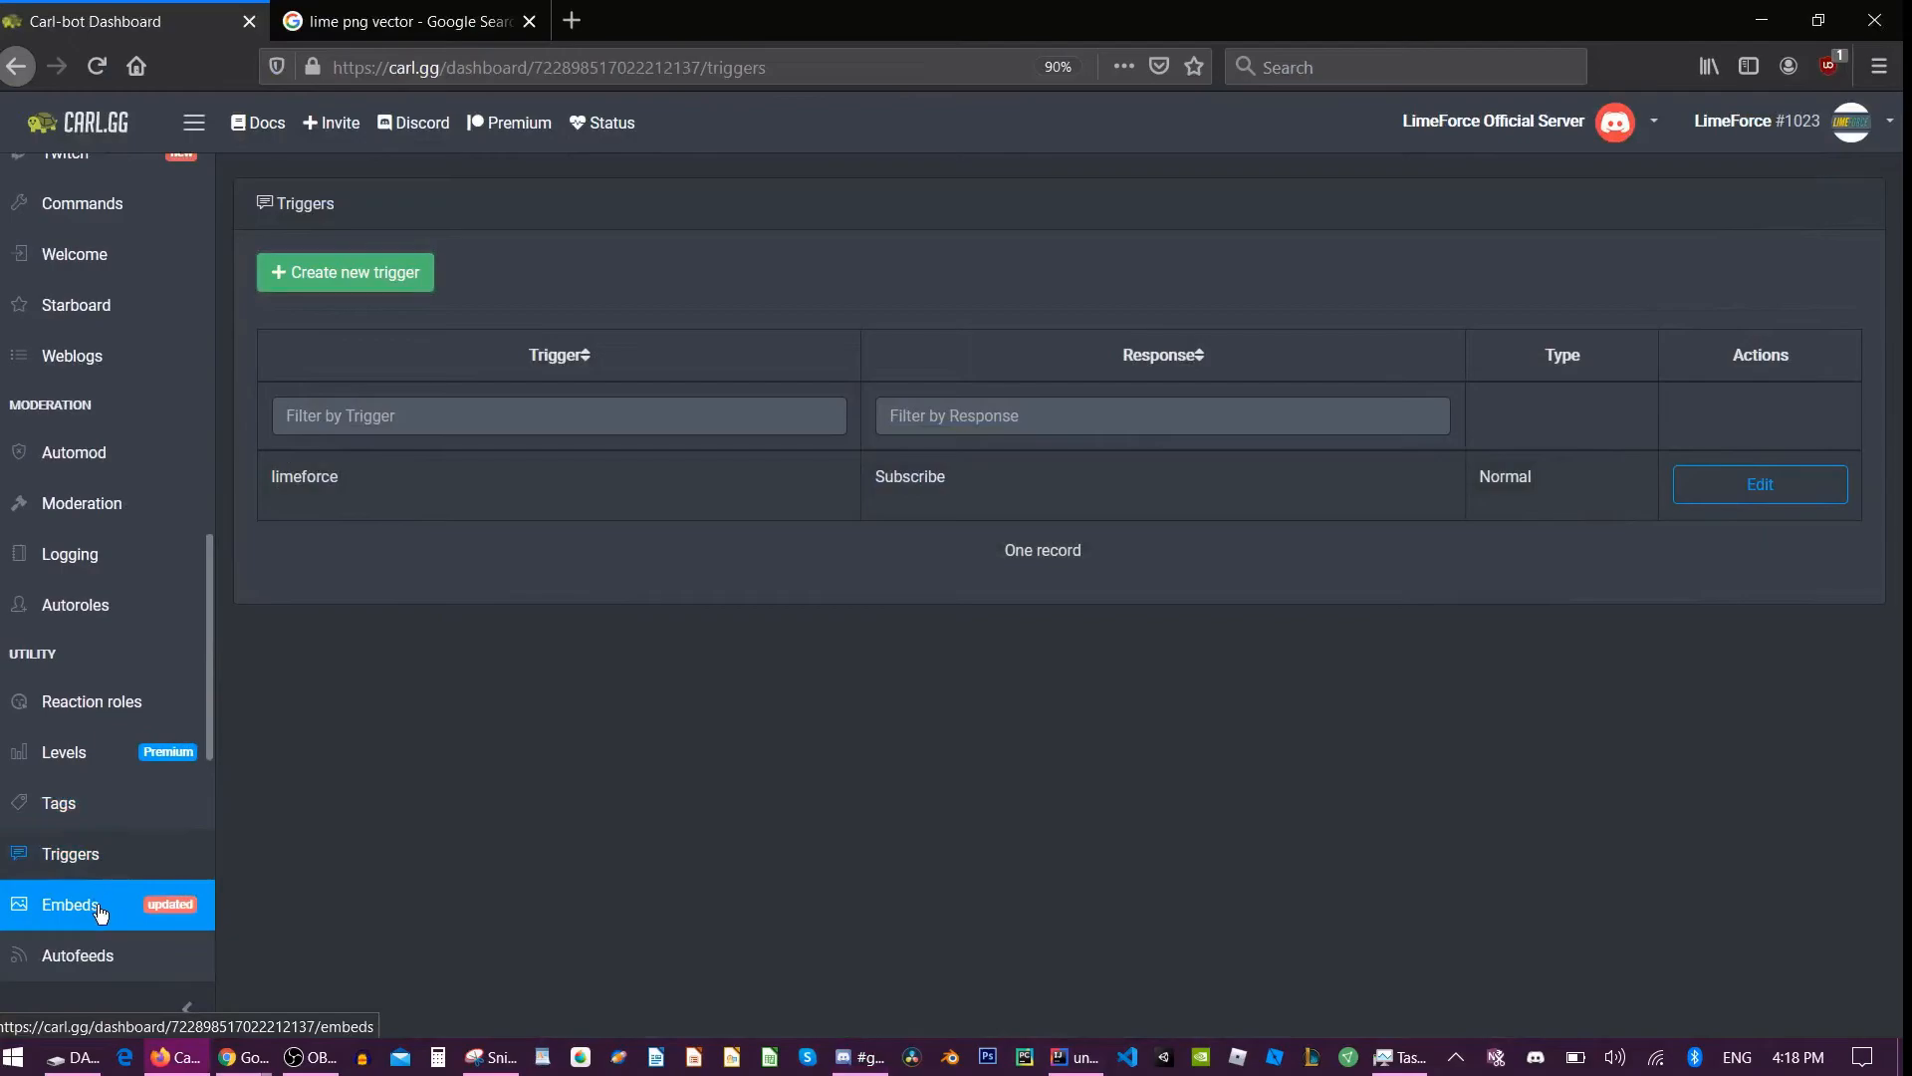
{"action": "left_click", "coordinate": [104, 906]}
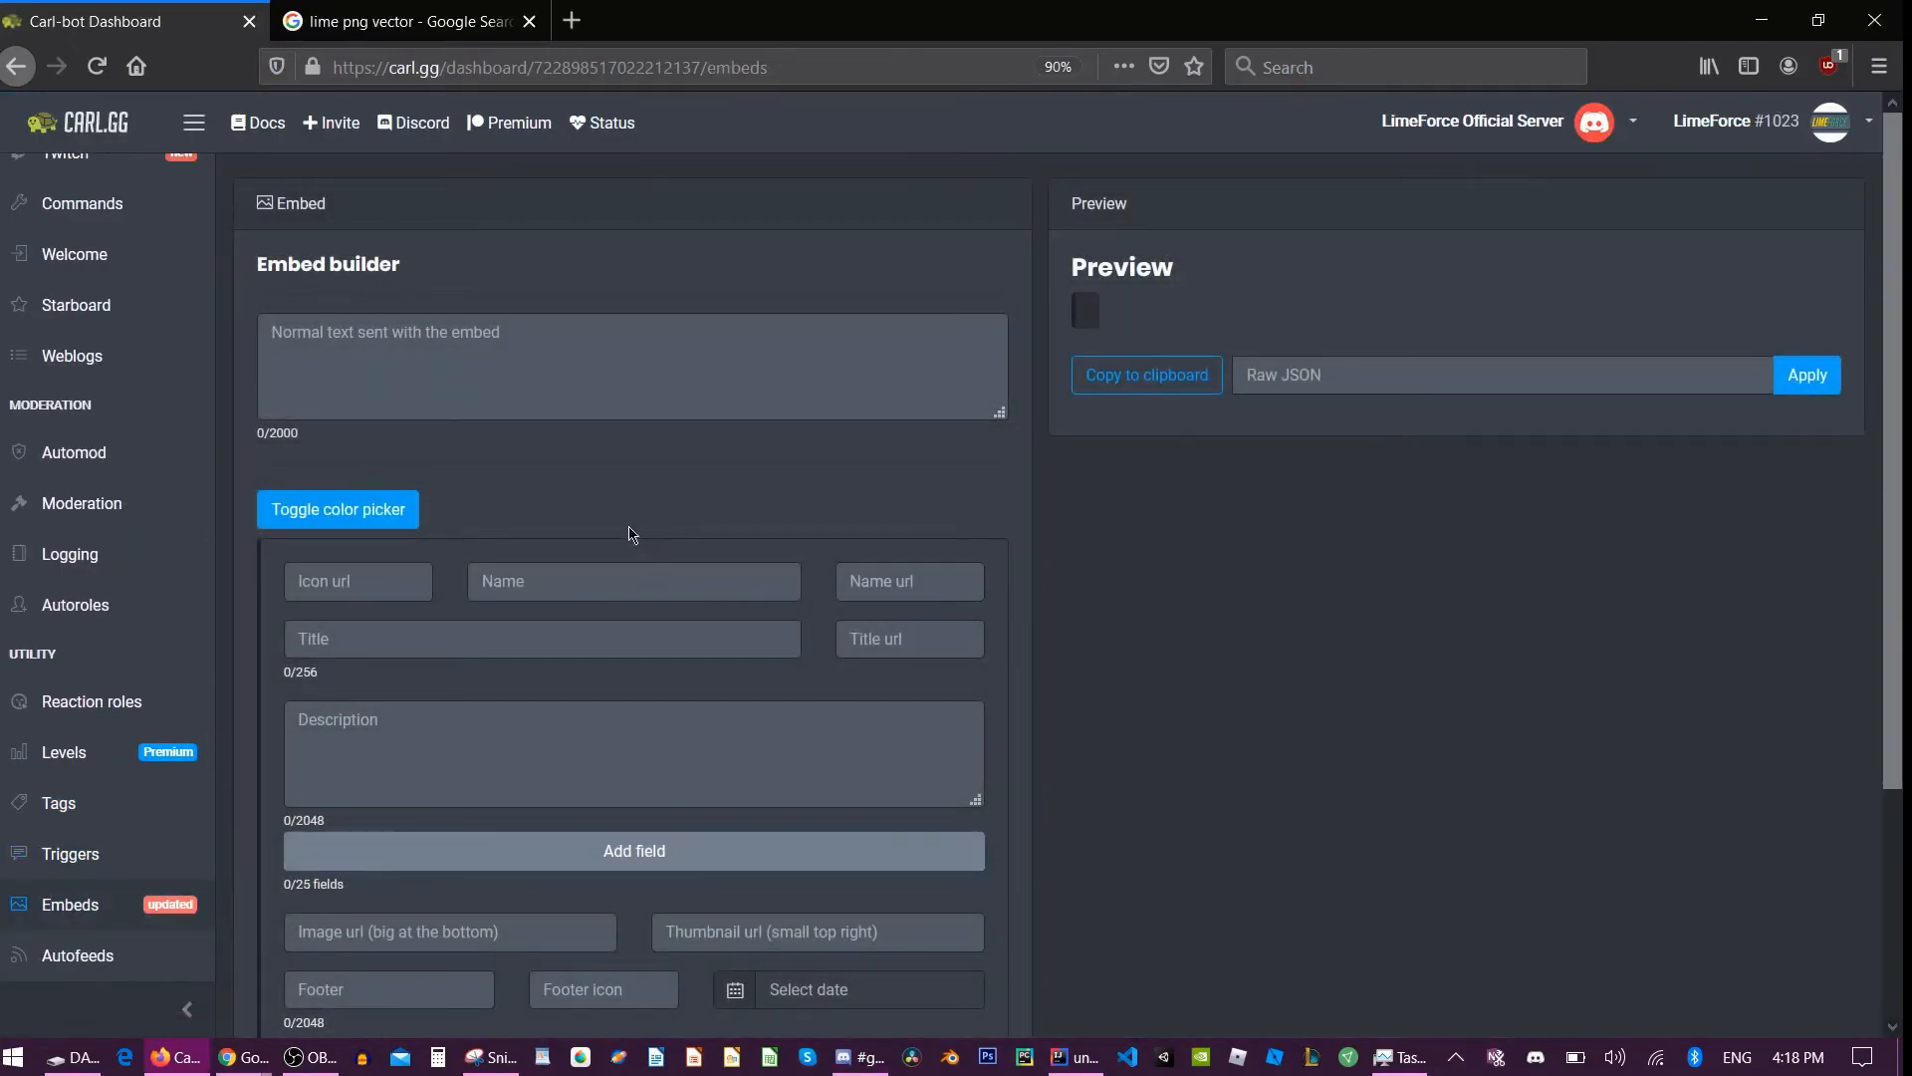
{"action": "scroll", "coordinate": [958, 558], "scroll_direction": "down", "scroll_amount": 3}
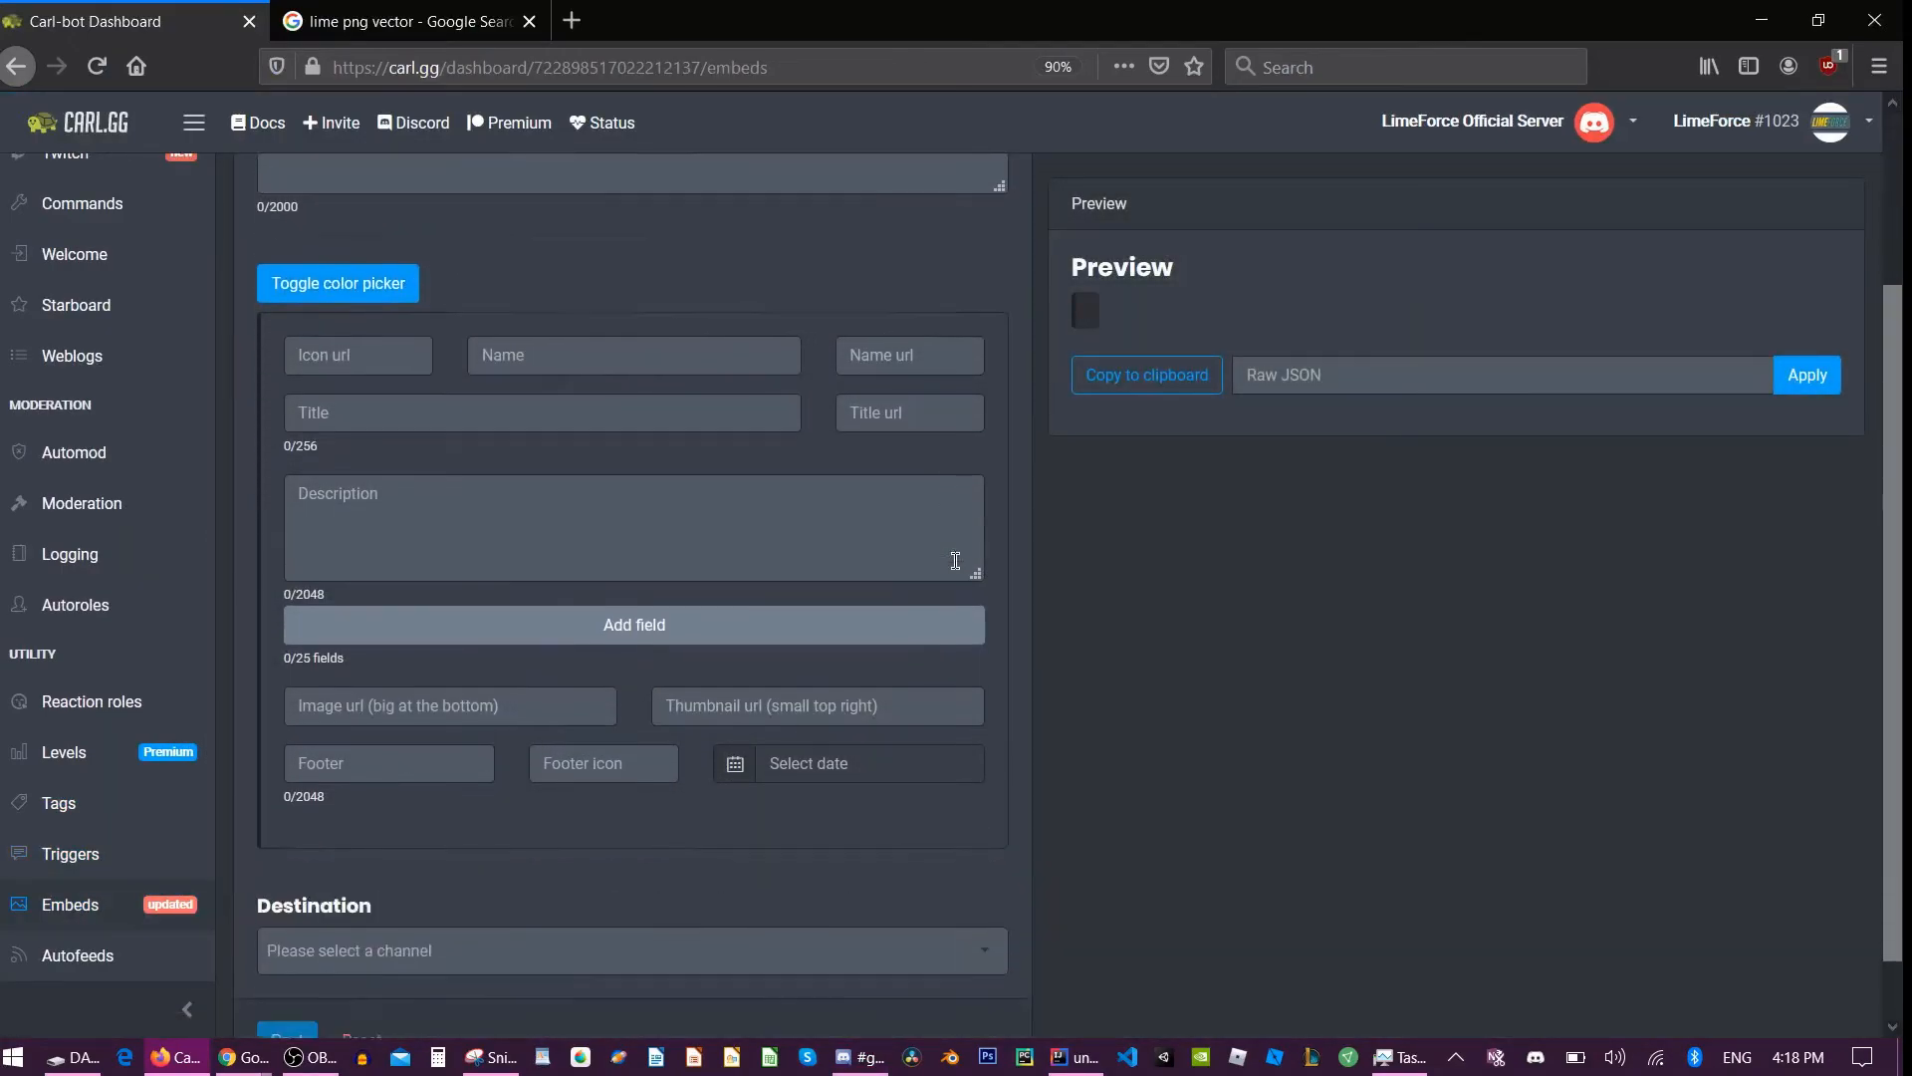
- Switch to Discord and send the test messages "Hello]" and "Hello," in the rules channel
{"action": "left_click", "coordinate": [392, 858]}
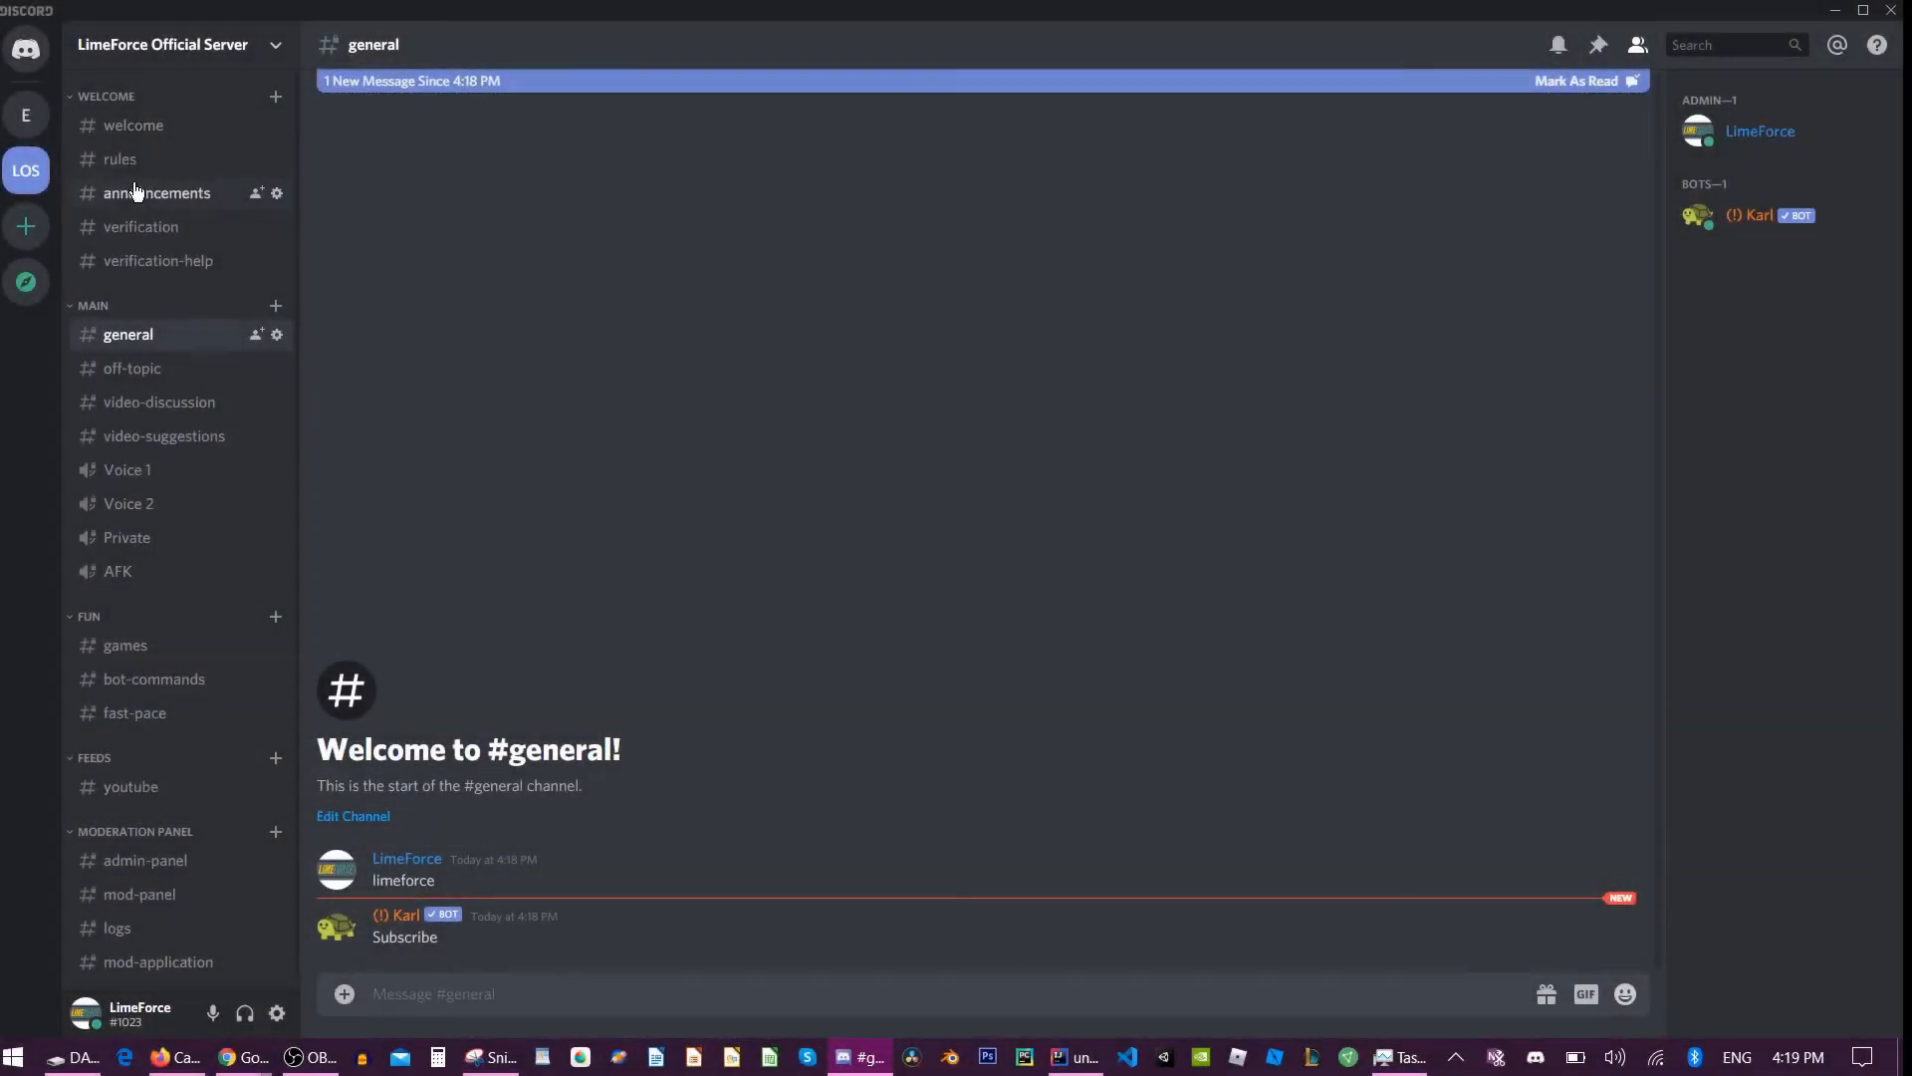
{"action": "left_click", "coordinate": [119, 159]}
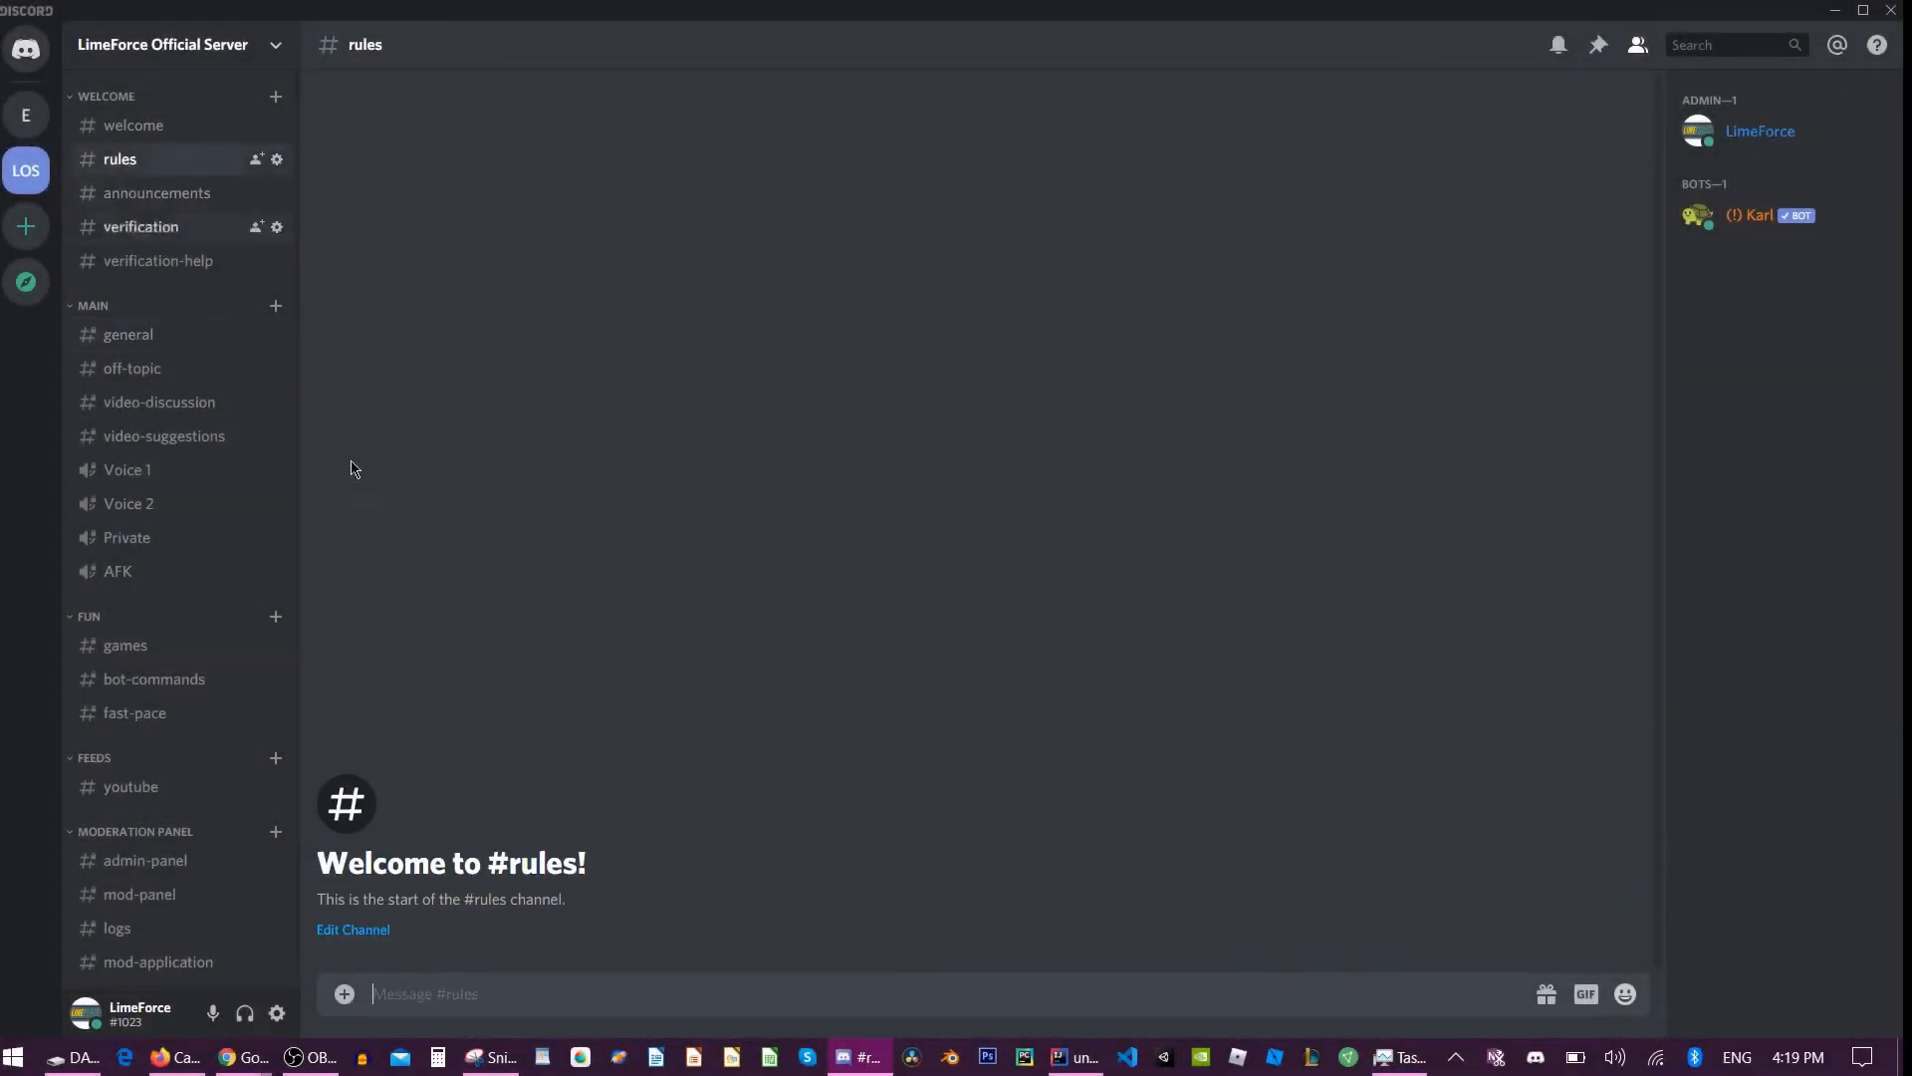
{"action": "type", "text": "Hello]"}
{"action": "key", "text": "Return"}
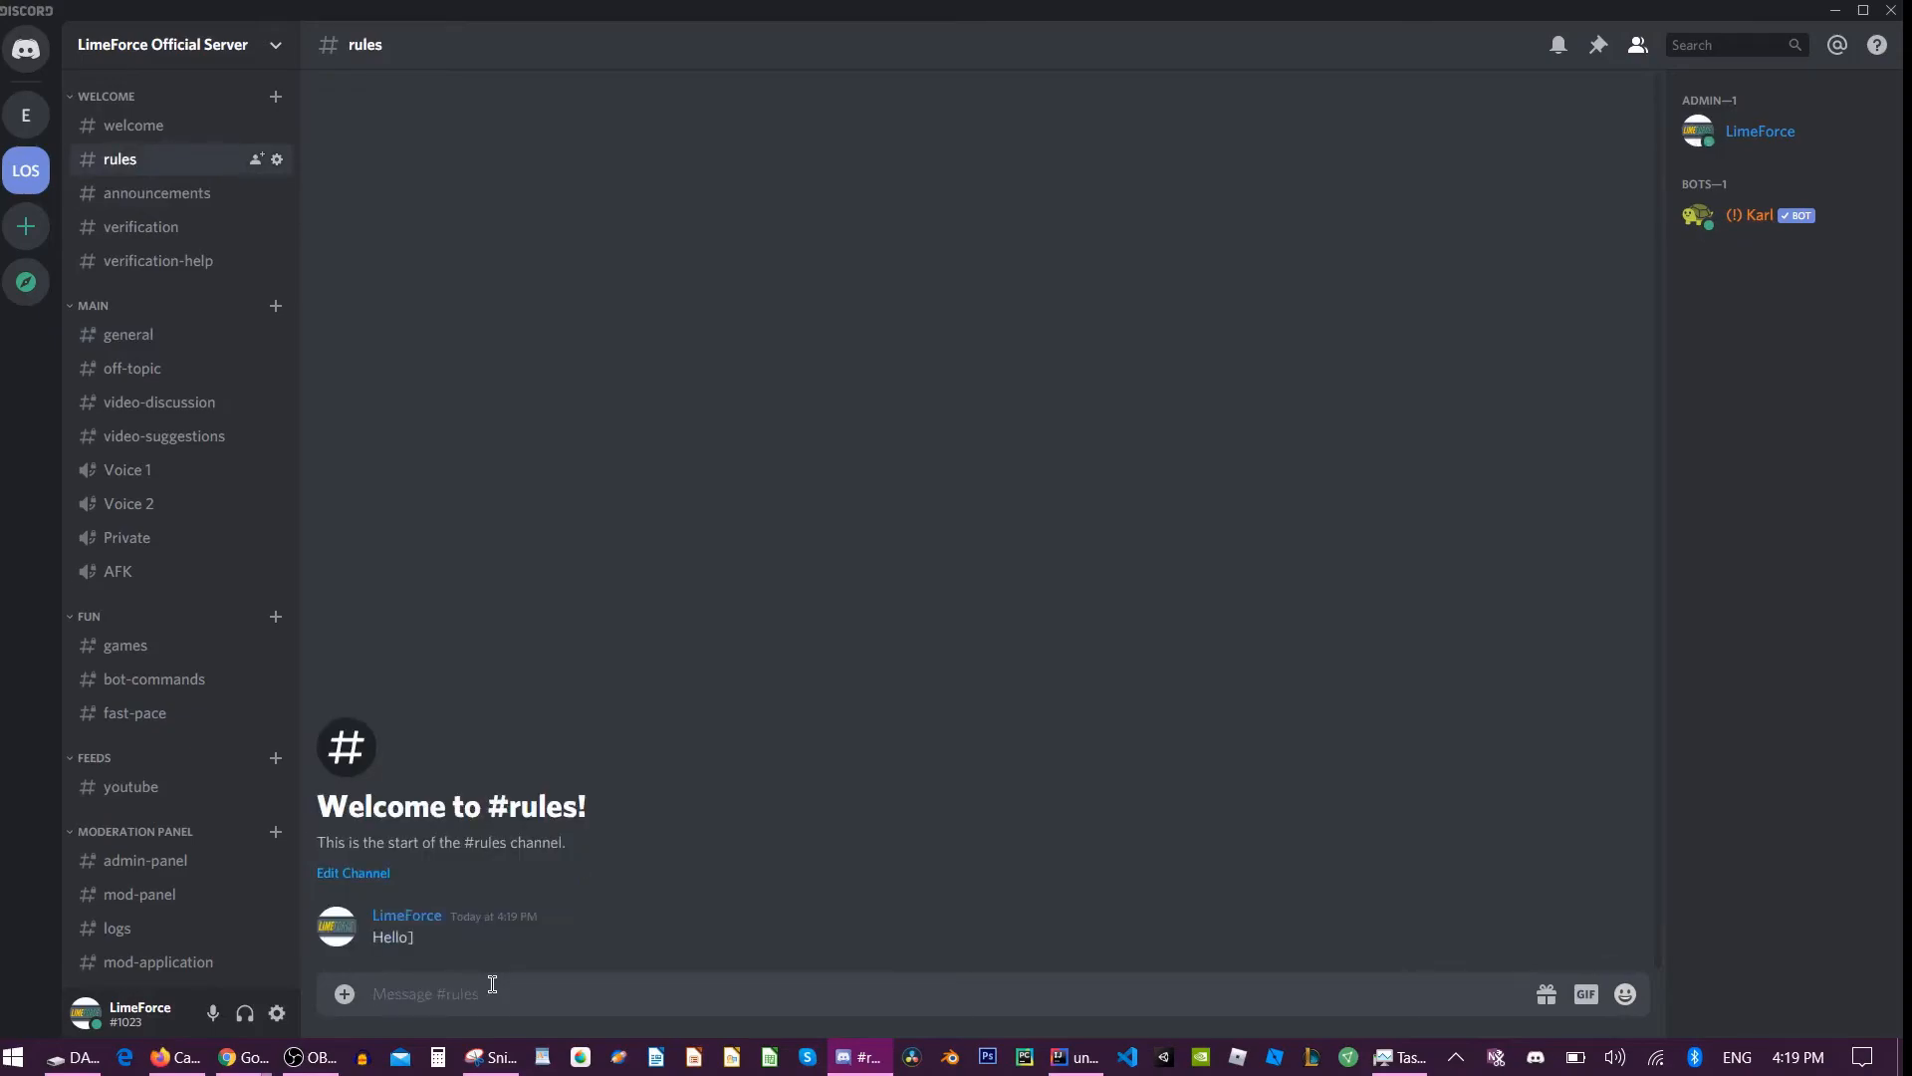
{"action": "type", "text": "Hell"}
{"action": "key", "text": "Return"}
- Send a multi-line message in the rules channel with "Hello" and, below a blank line, "Rule.1" in bold italics
{"action": "type", "text": "H"}
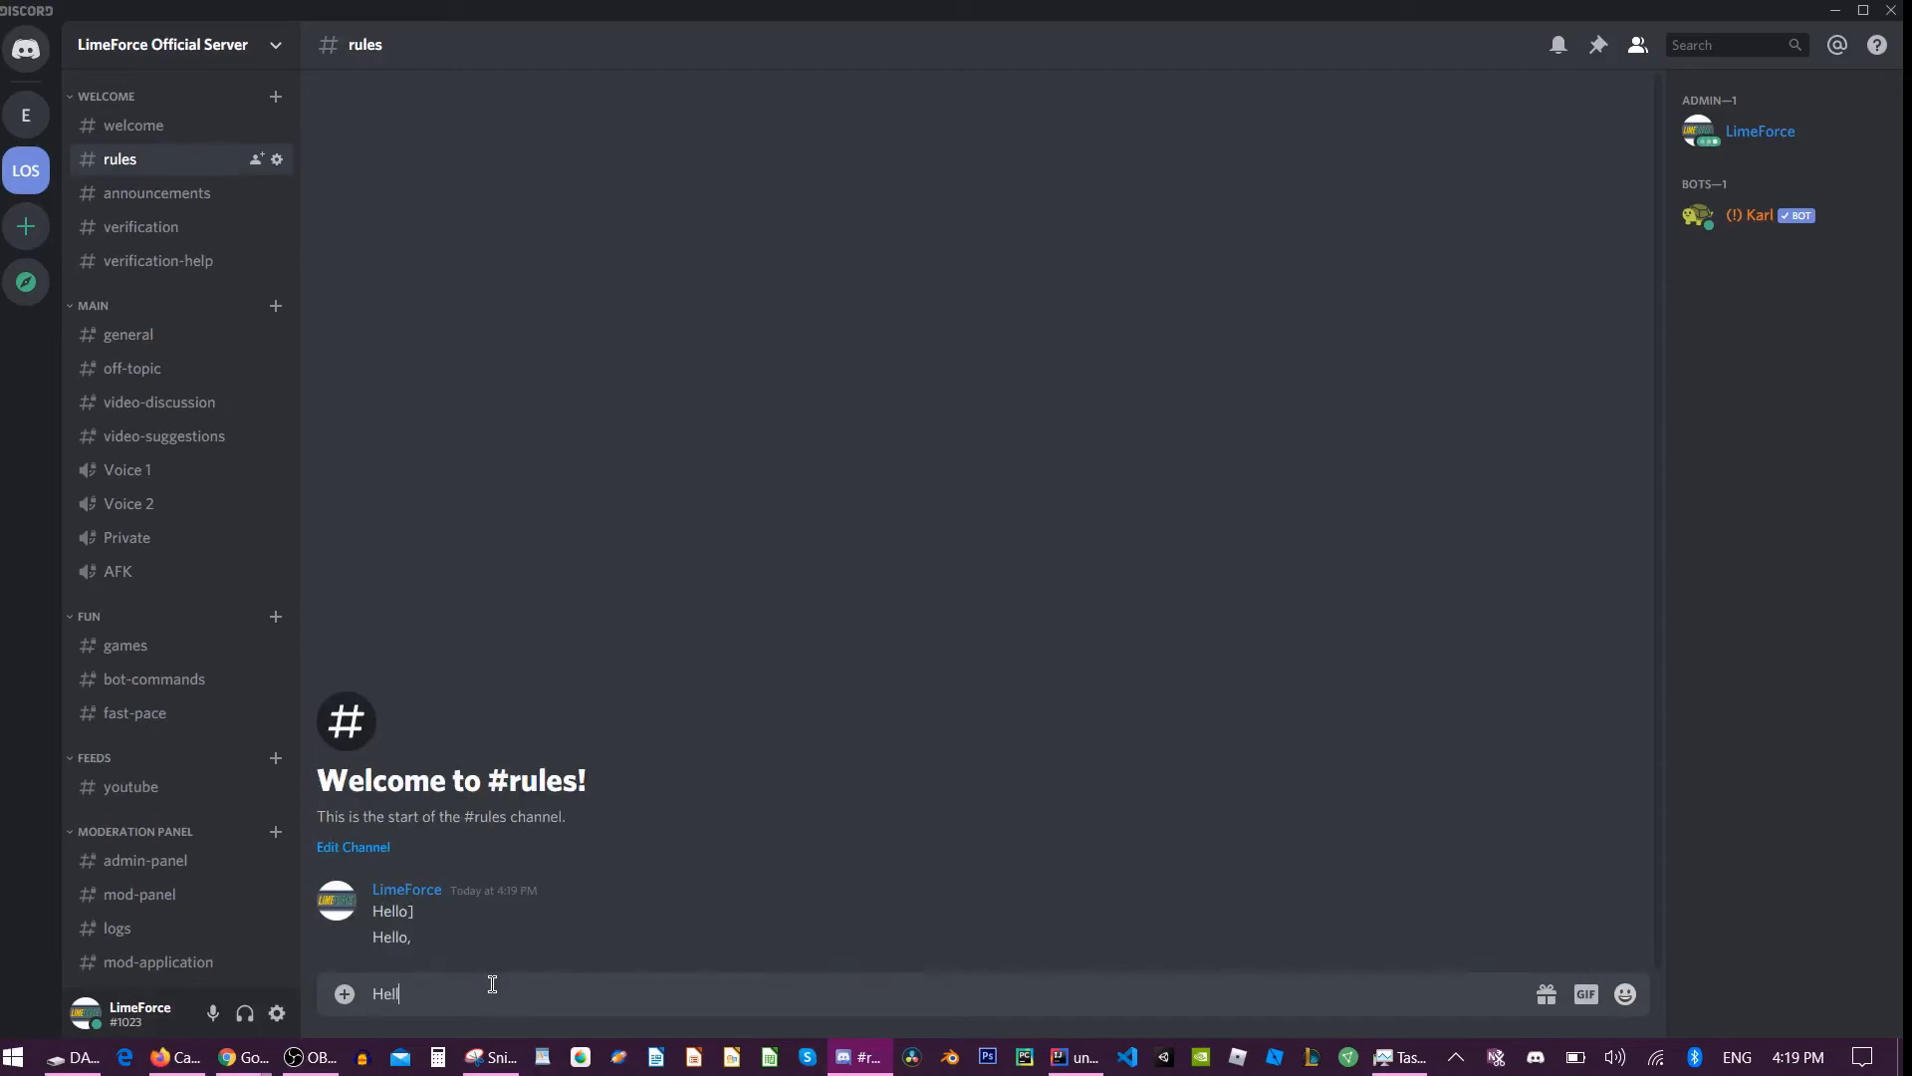
{"action": "type", "text": "ello"}
{"action": "key", "text": "shift+Return"}
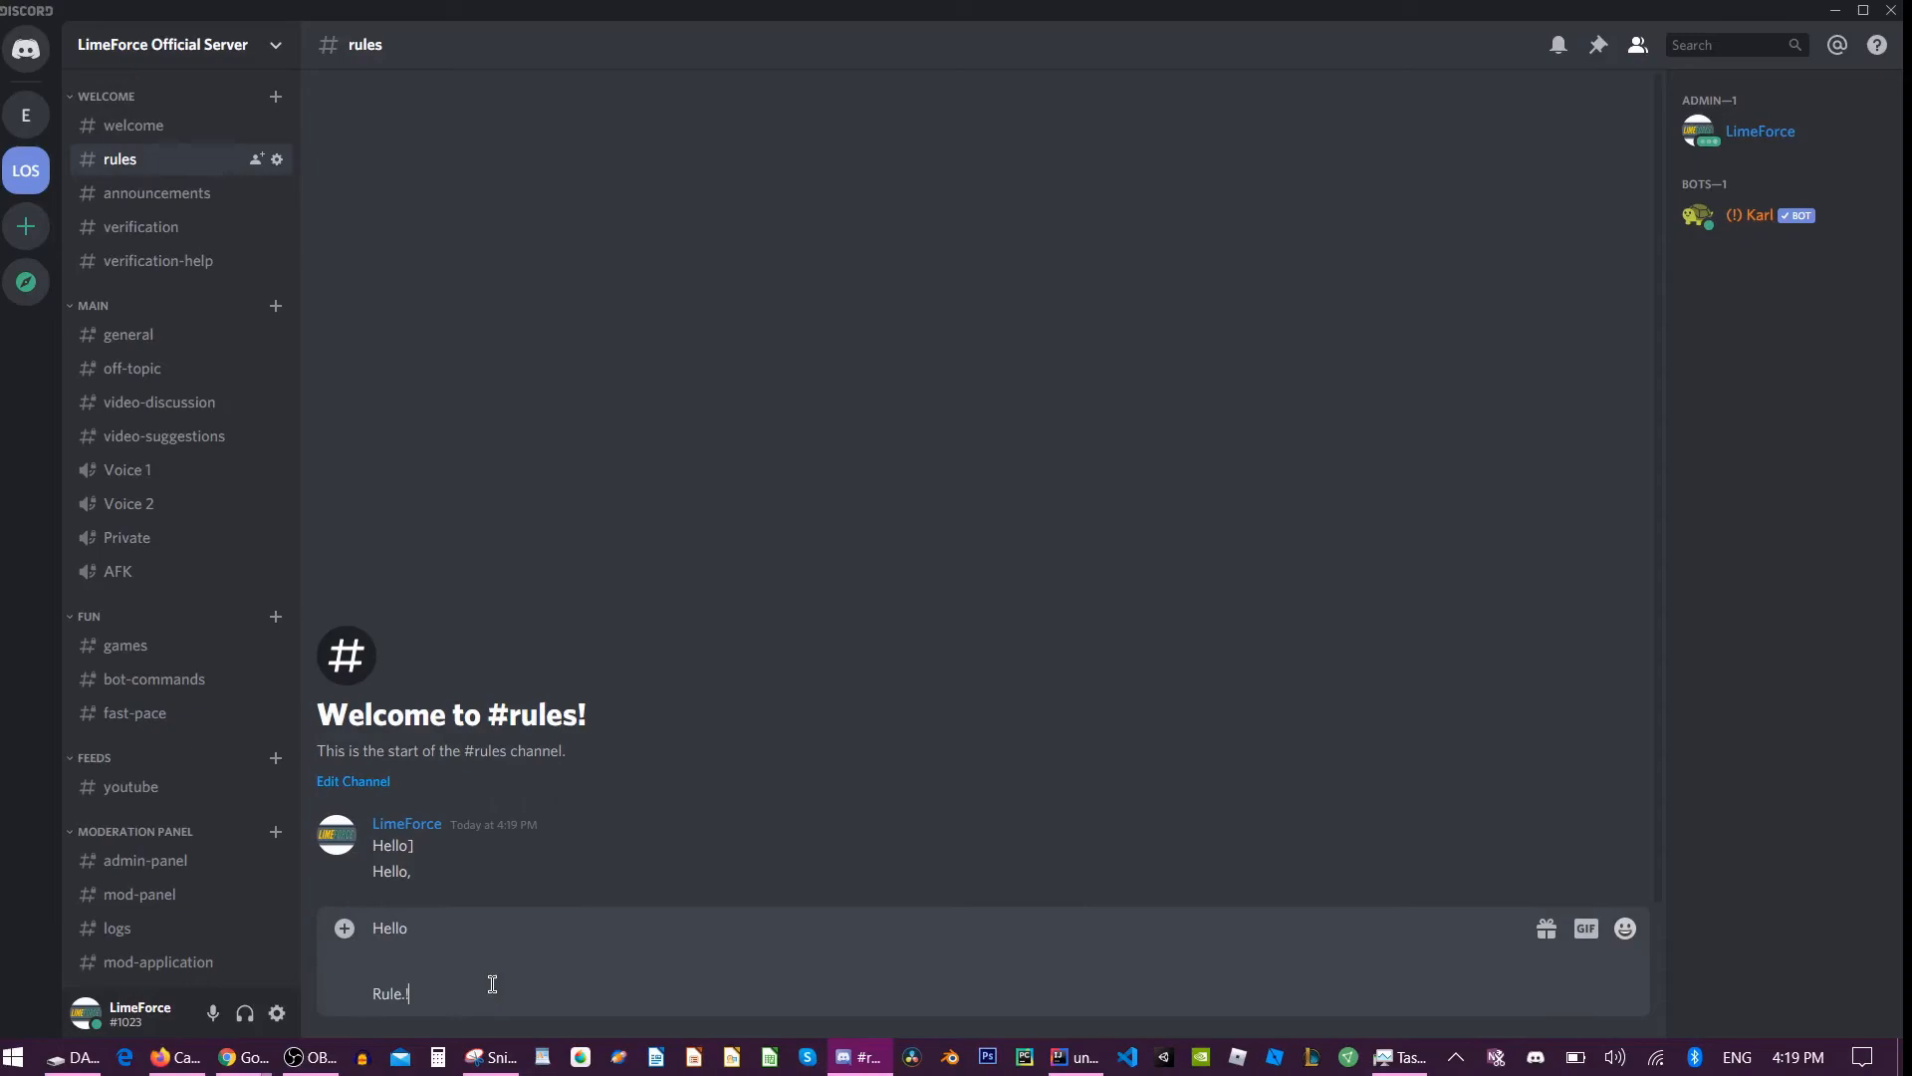
{"action": "left_click_drag", "start_coordinate": [489, 984], "coordinate": [356, 962]}
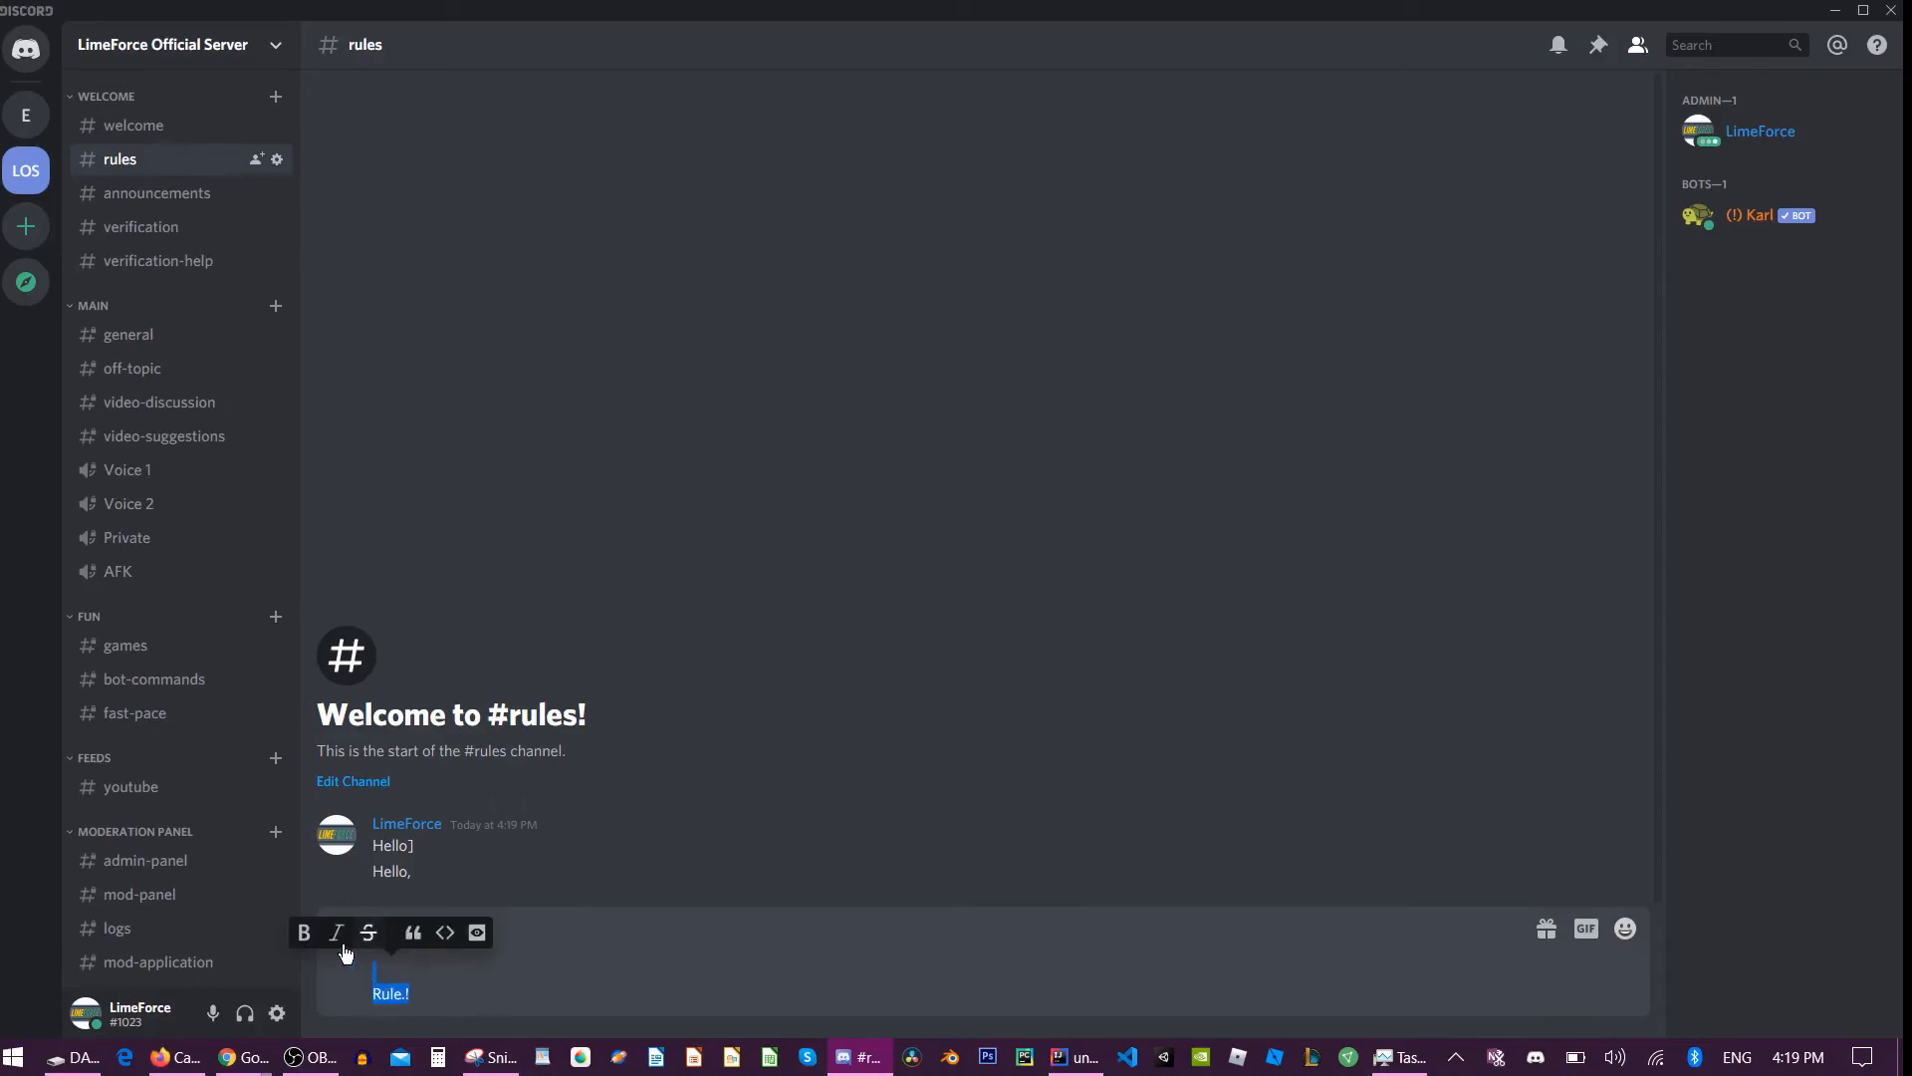
{"action": "left_click", "coordinate": [311, 941]}
{"action": "left_click", "coordinate": [350, 937]}
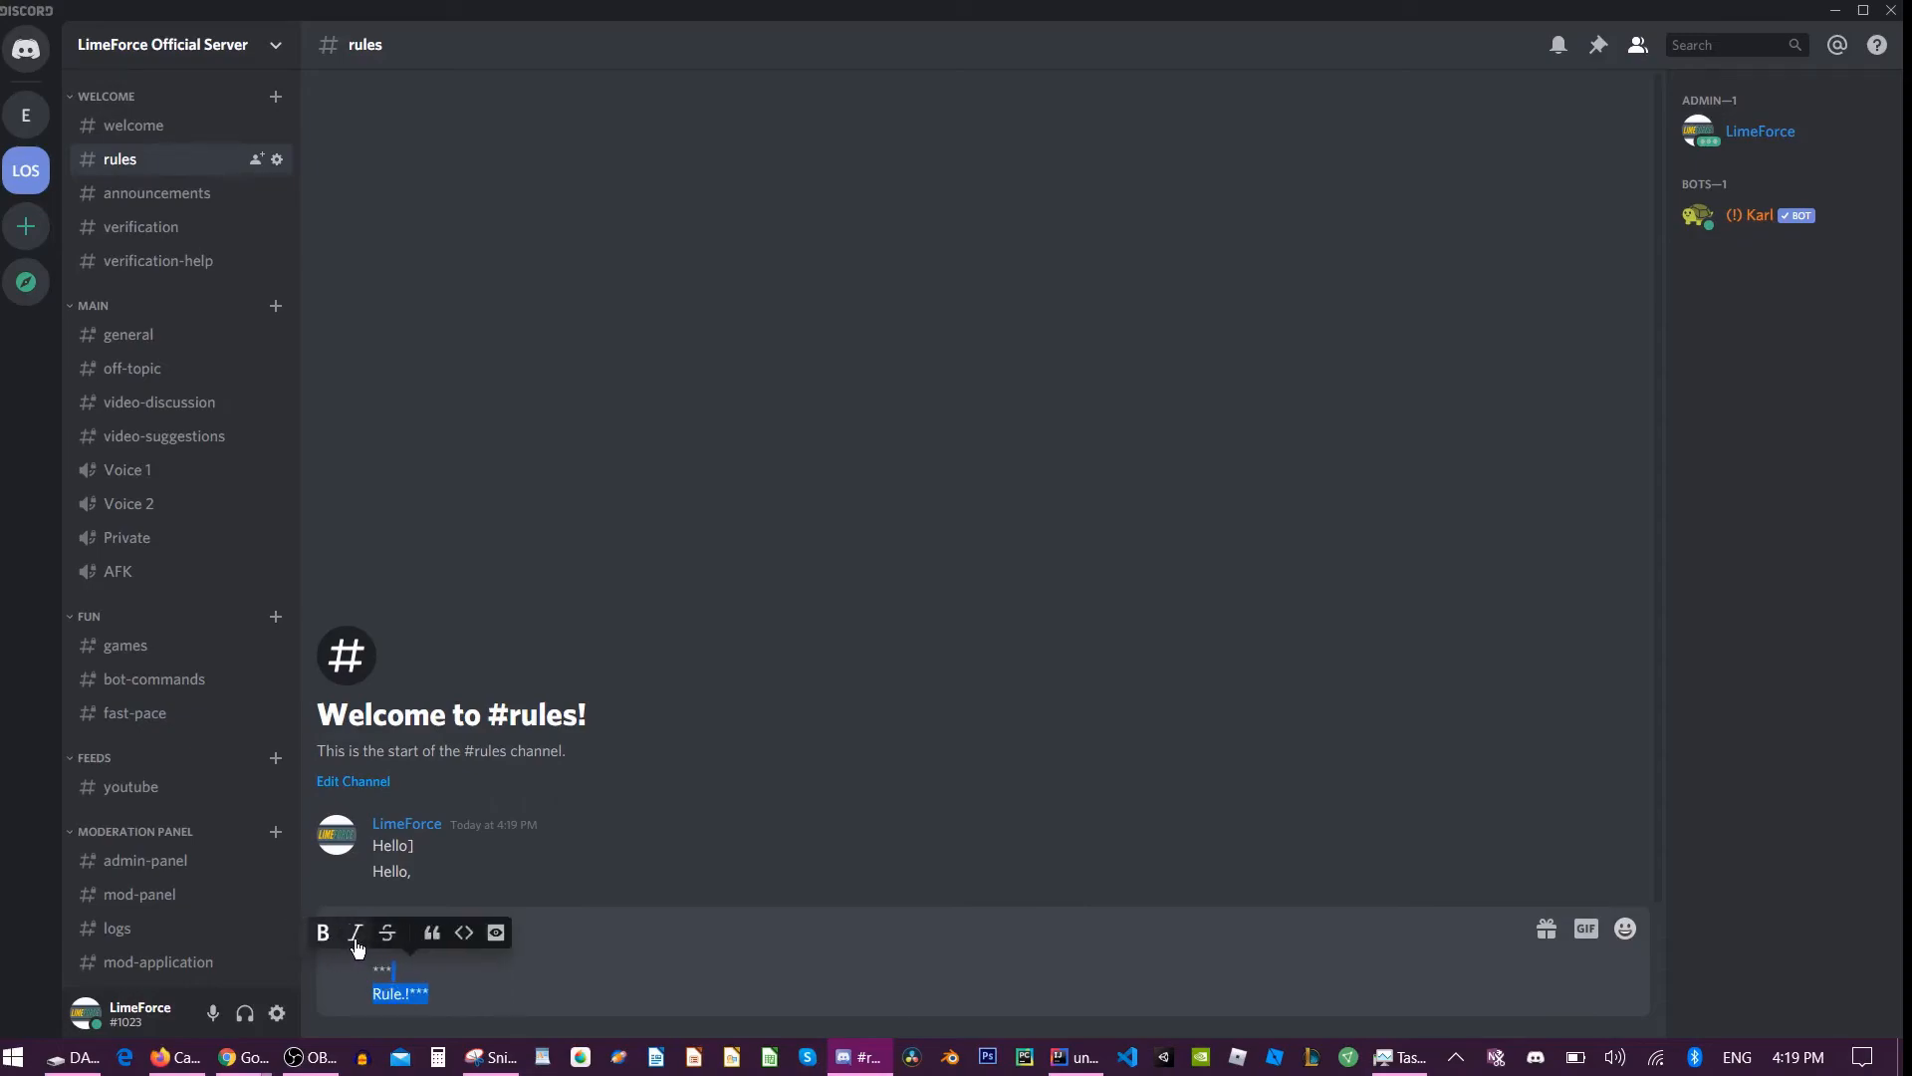
{"action": "left_click", "coordinate": [425, 991]}
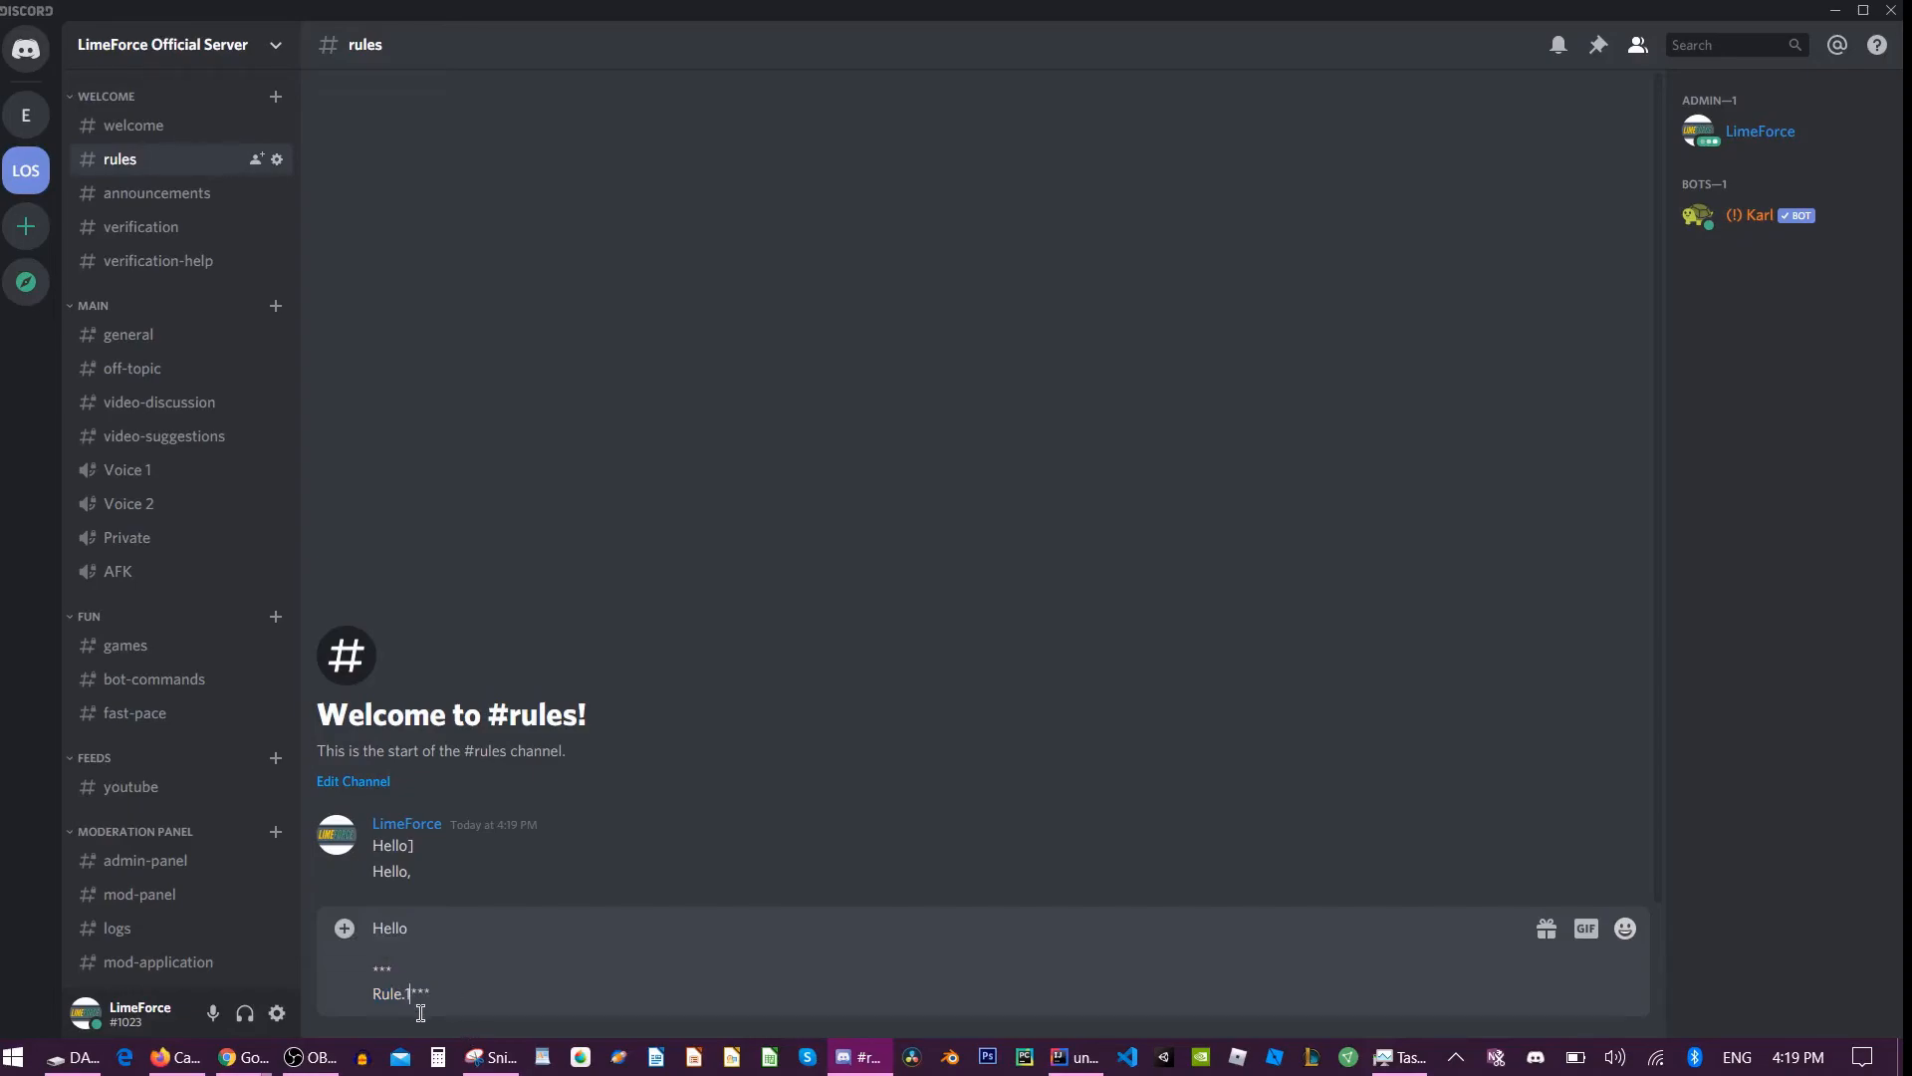
{"action": "key", "text": "Return"}
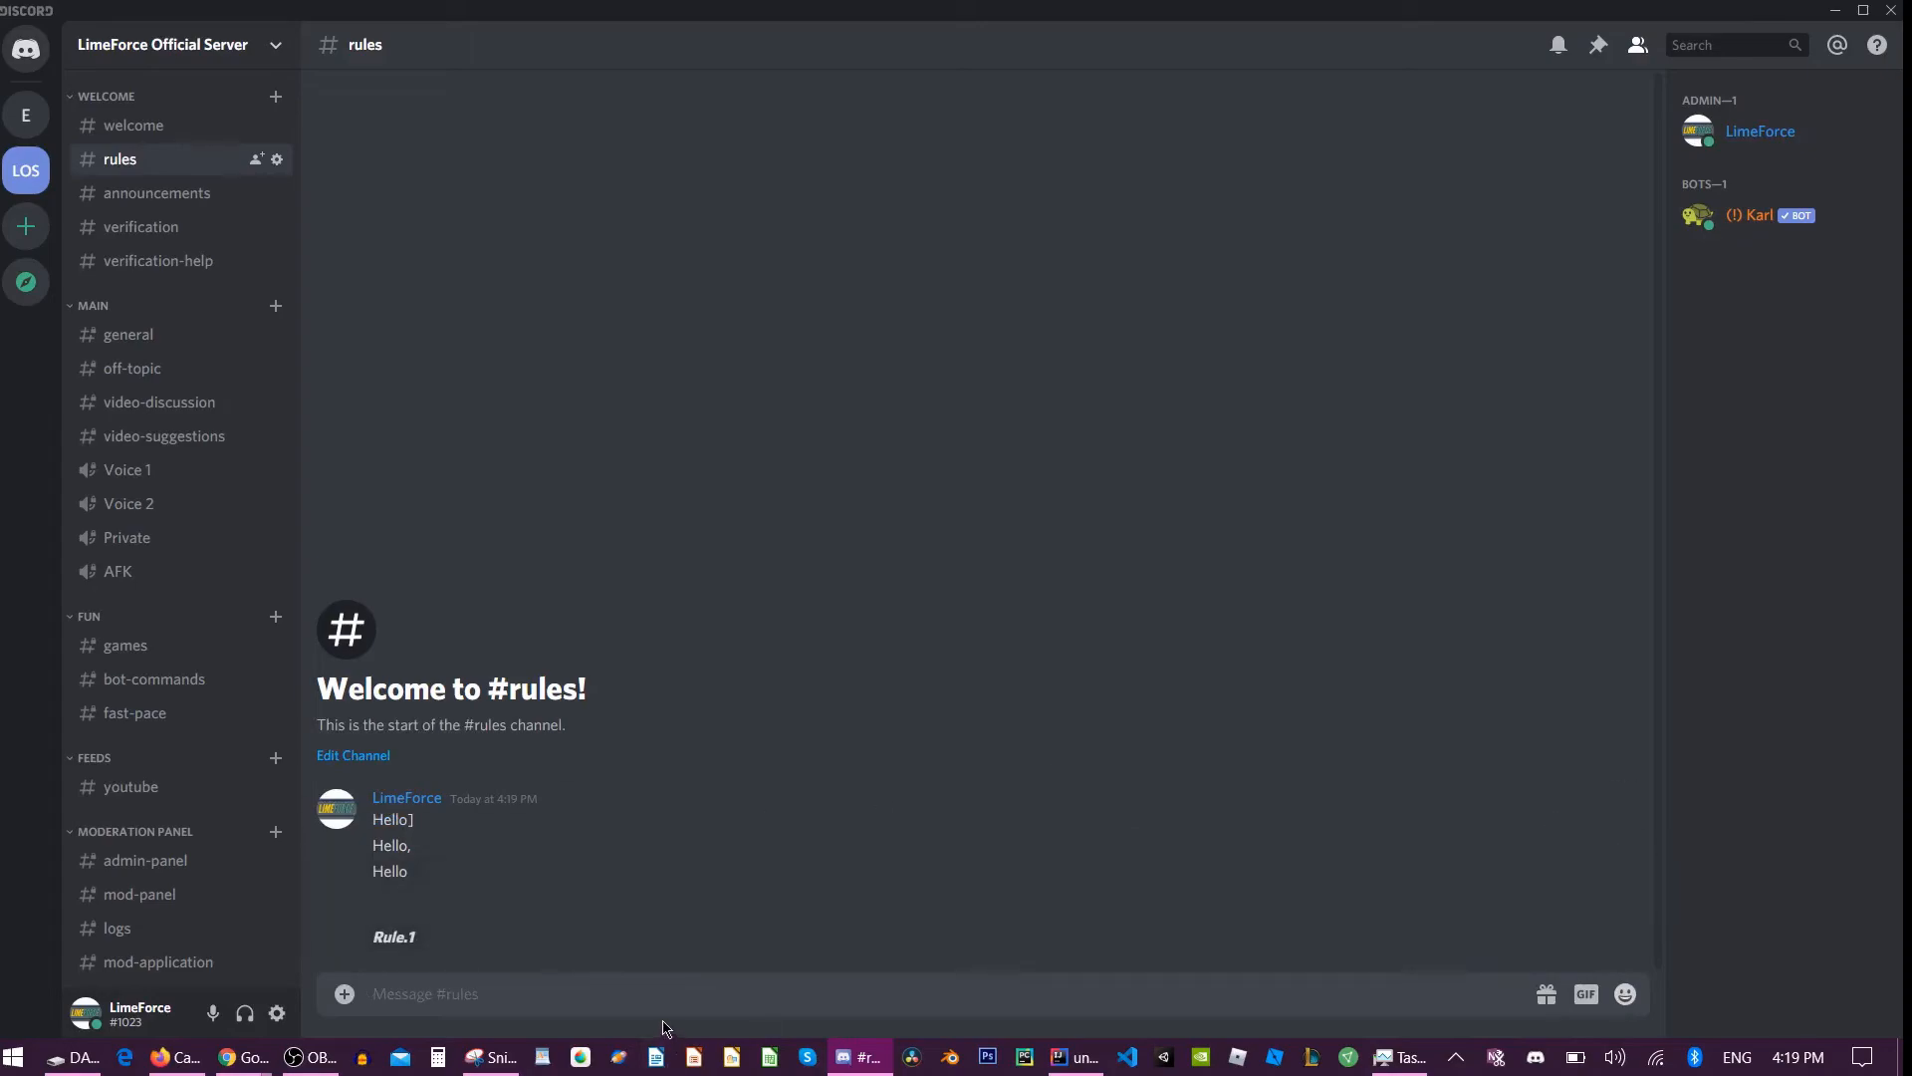
- Purge the test messages from the rules channel with the command "!purge 4", and view the logs channel
{"action": "type", "text": "!purge 4"}
{"action": "key", "text": "Return"}
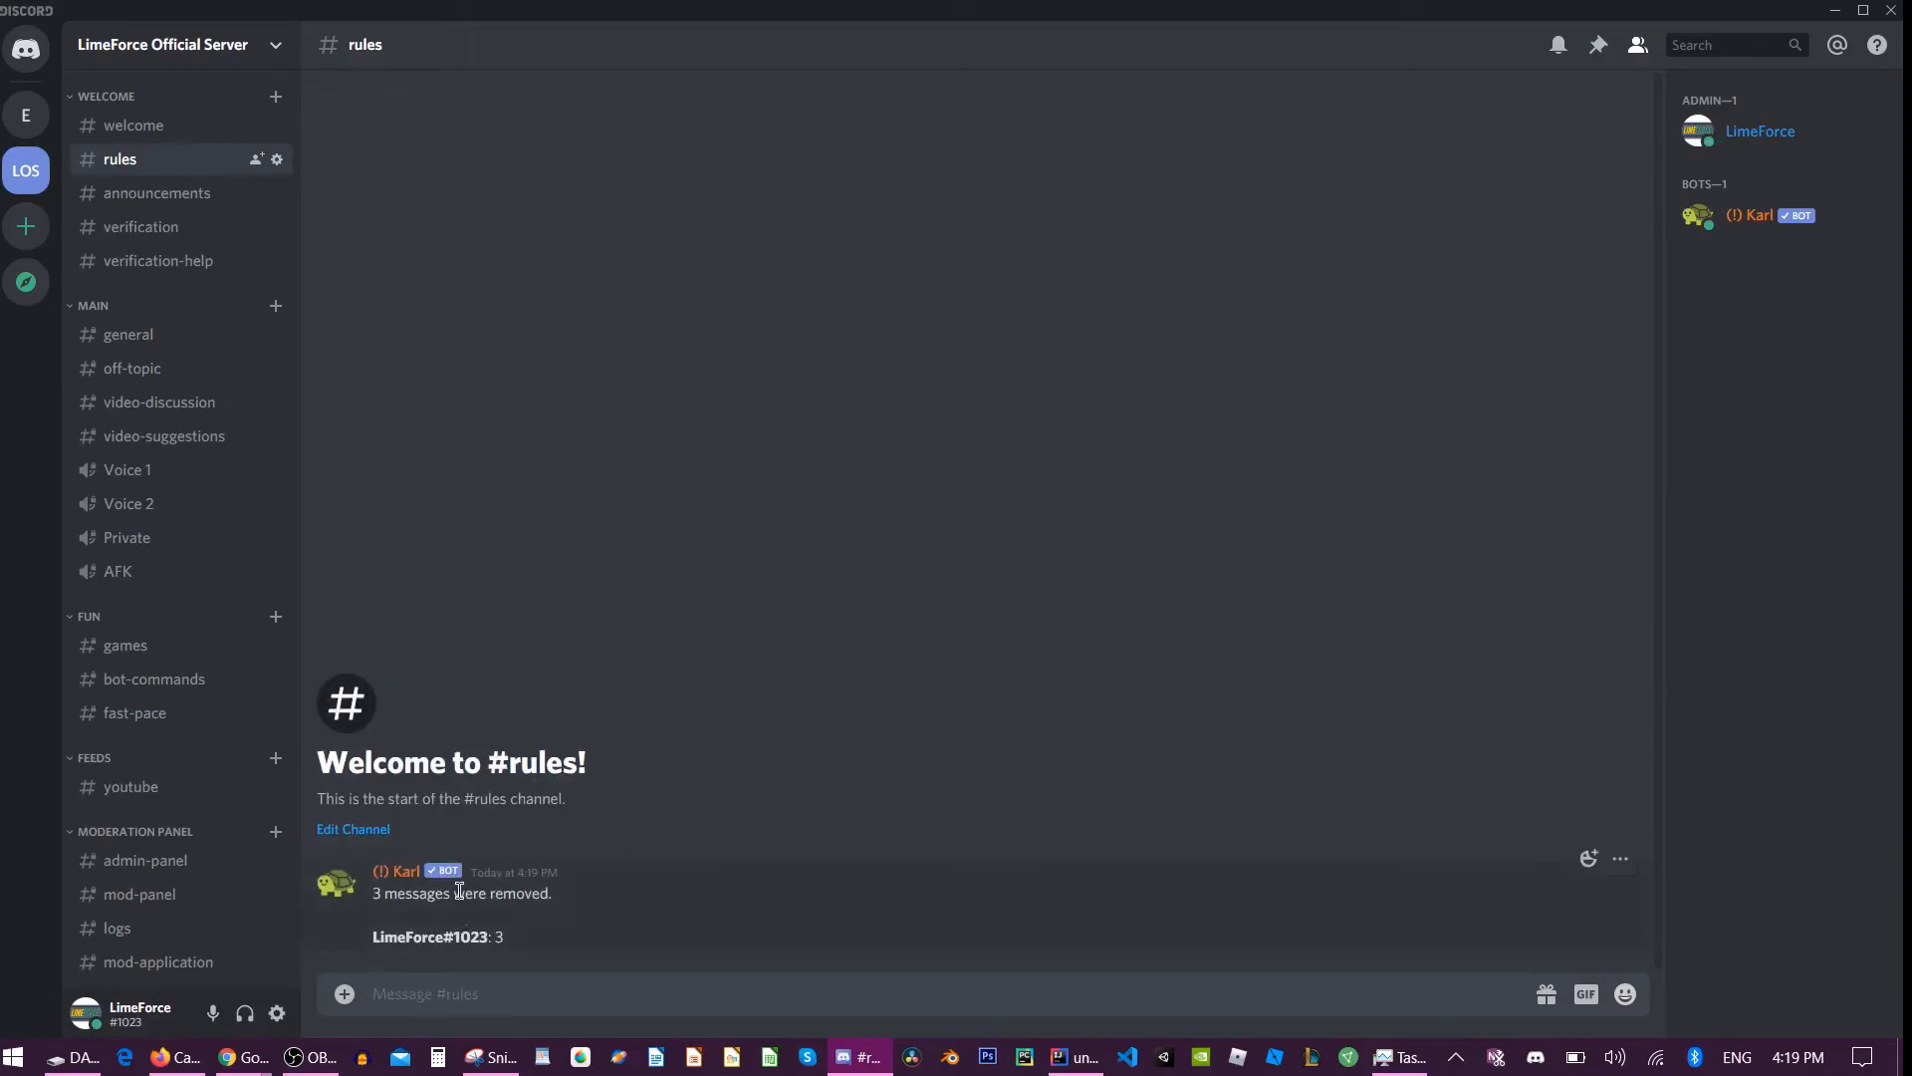
{"action": "left_click", "coordinate": [199, 926]}
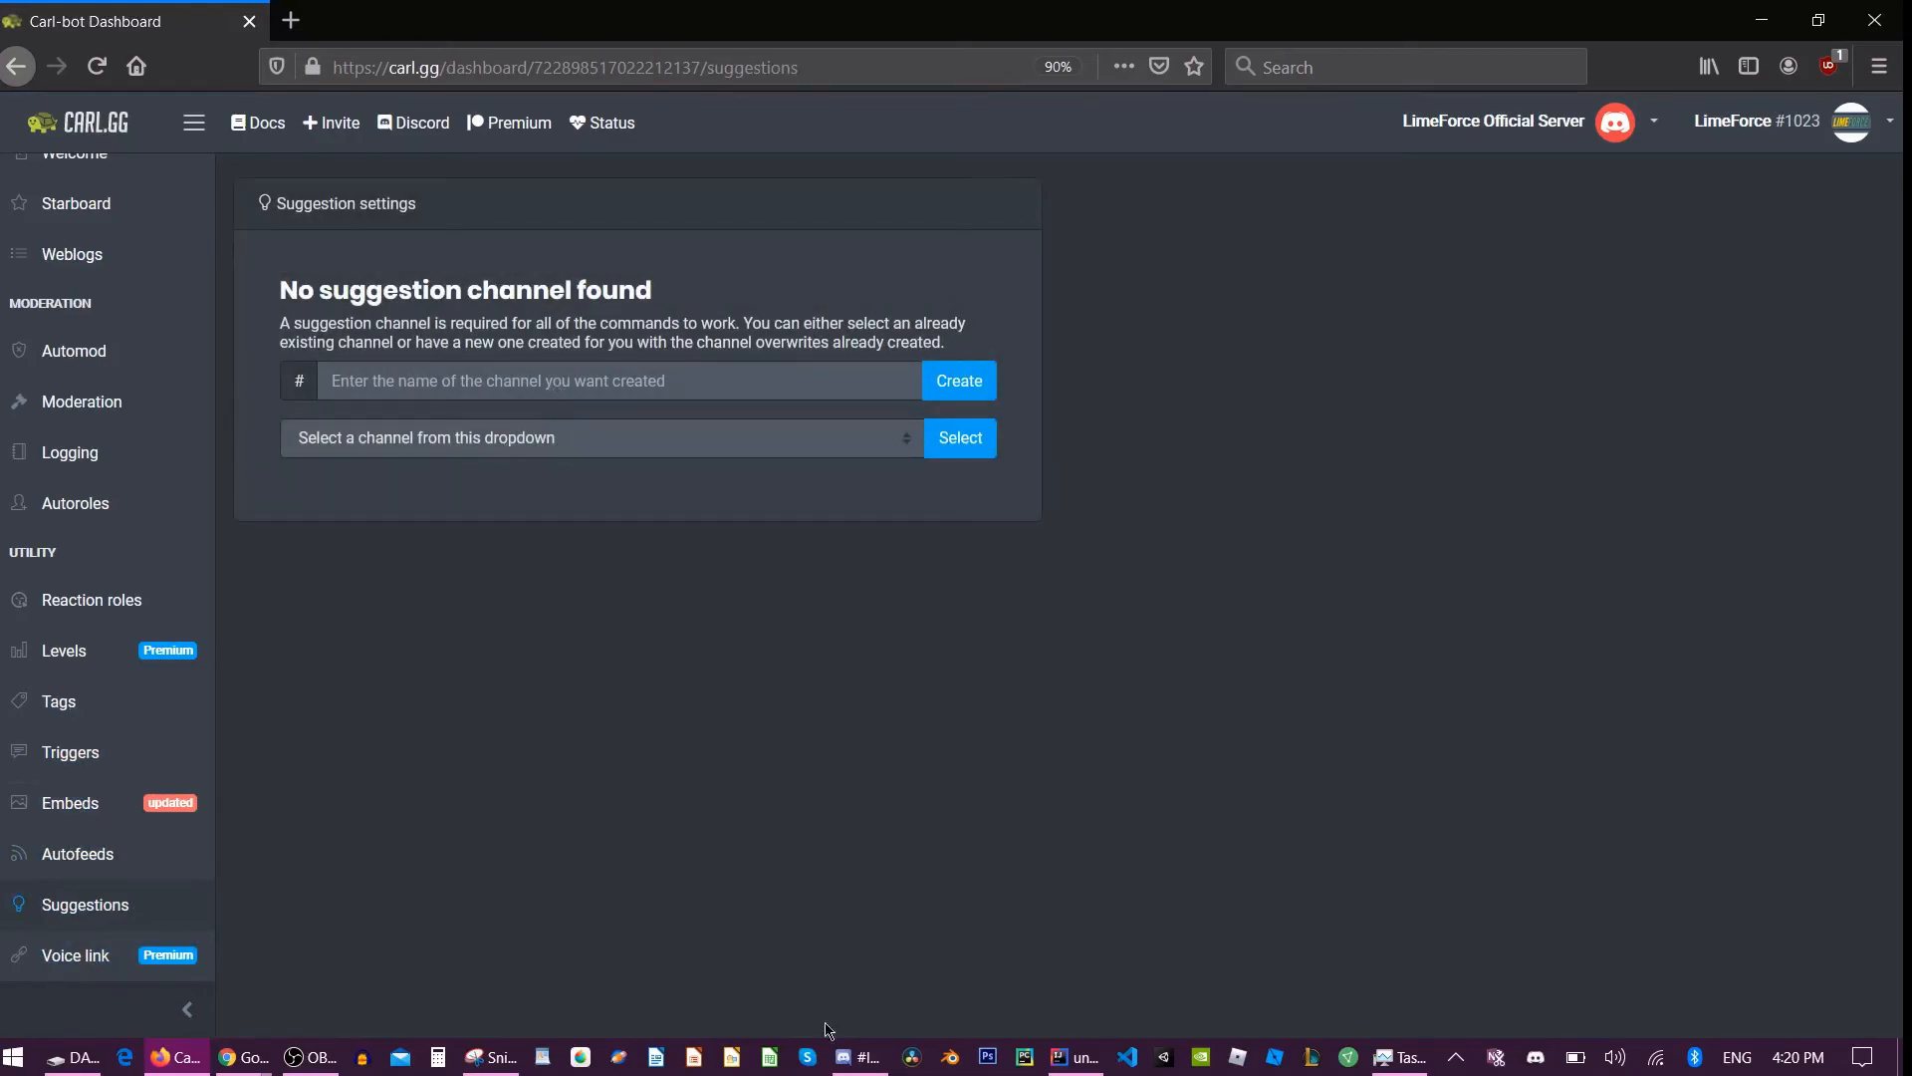
- Switch to Discord, create a text channel named "suggestions" in the Welcome category, and return to the Carl-bot dashboard
{"action": "left_click", "coordinate": [858, 1057]}
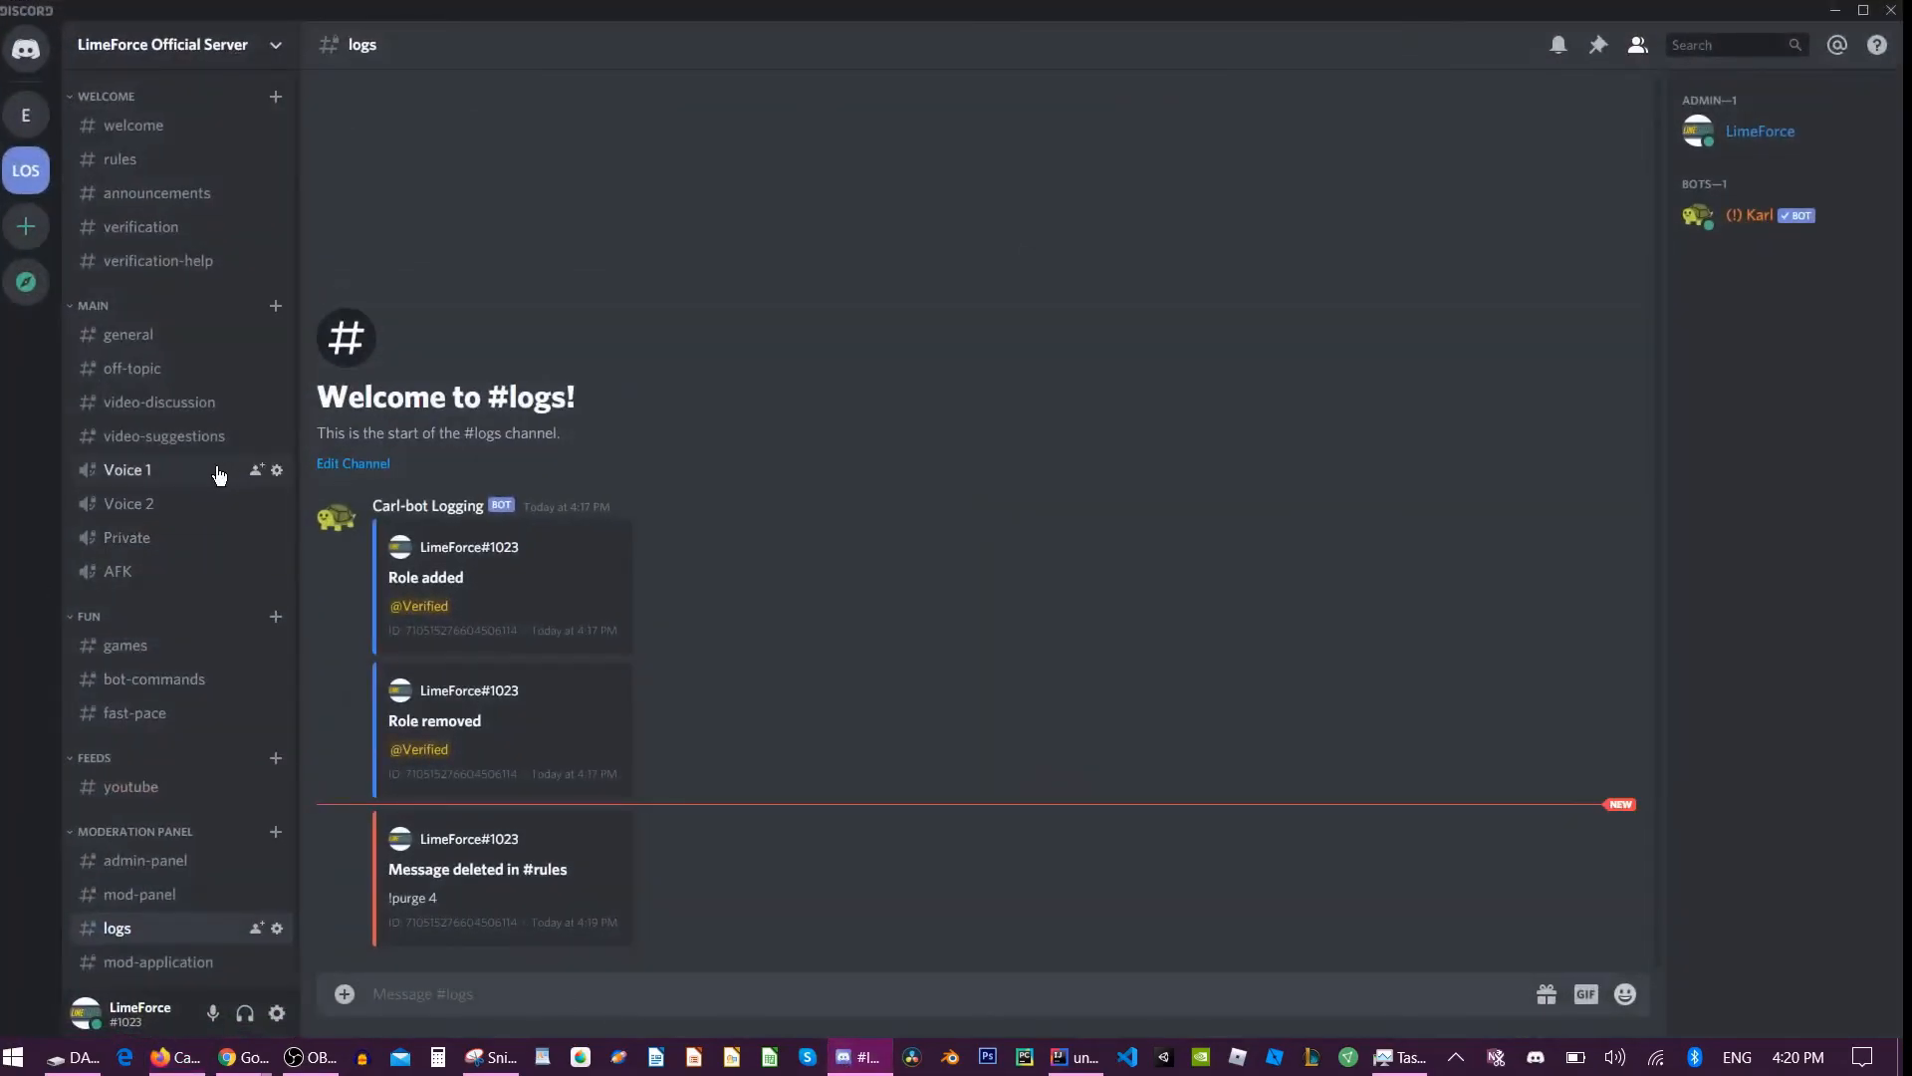
{"action": "left_click", "coordinate": [276, 97]}
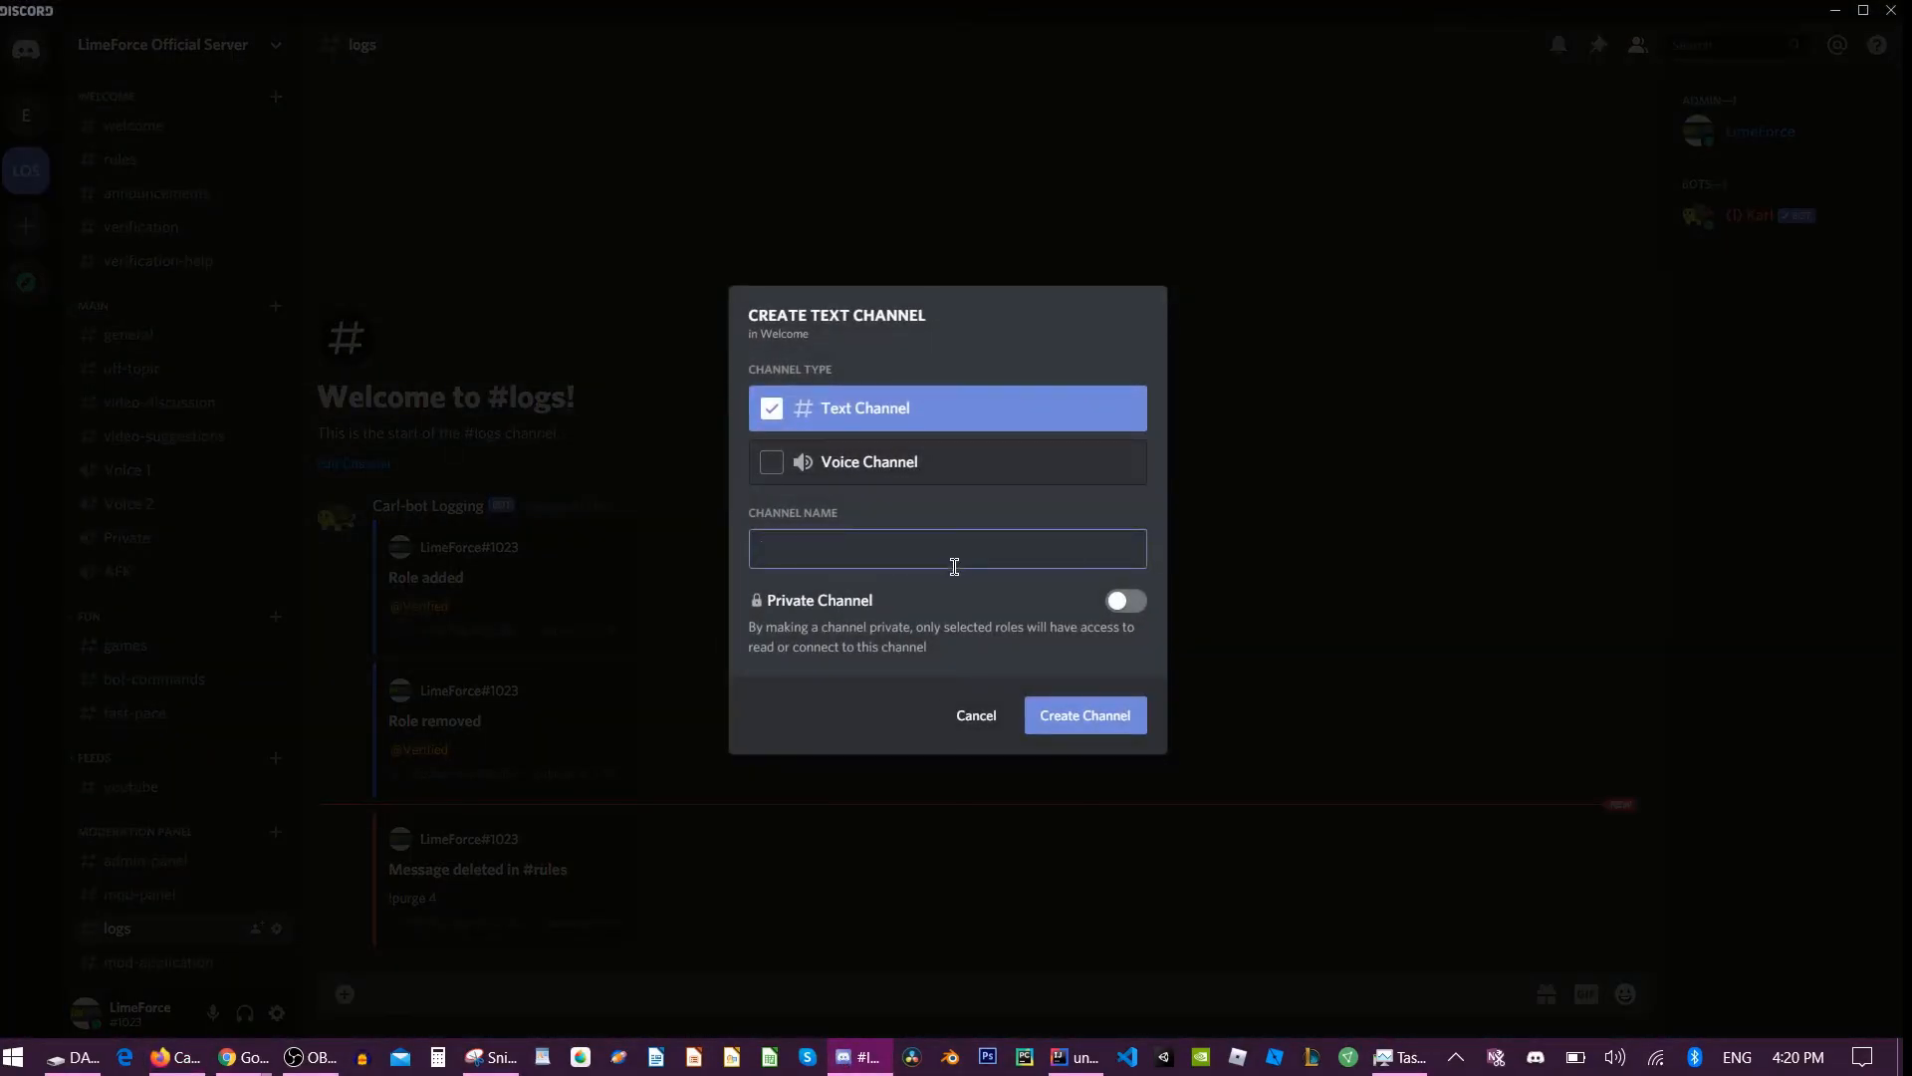
{"action": "type", "text": "suggesy"}
{"action": "type", "text": "ions"}
{"action": "left_click", "coordinate": [1056, 719]}
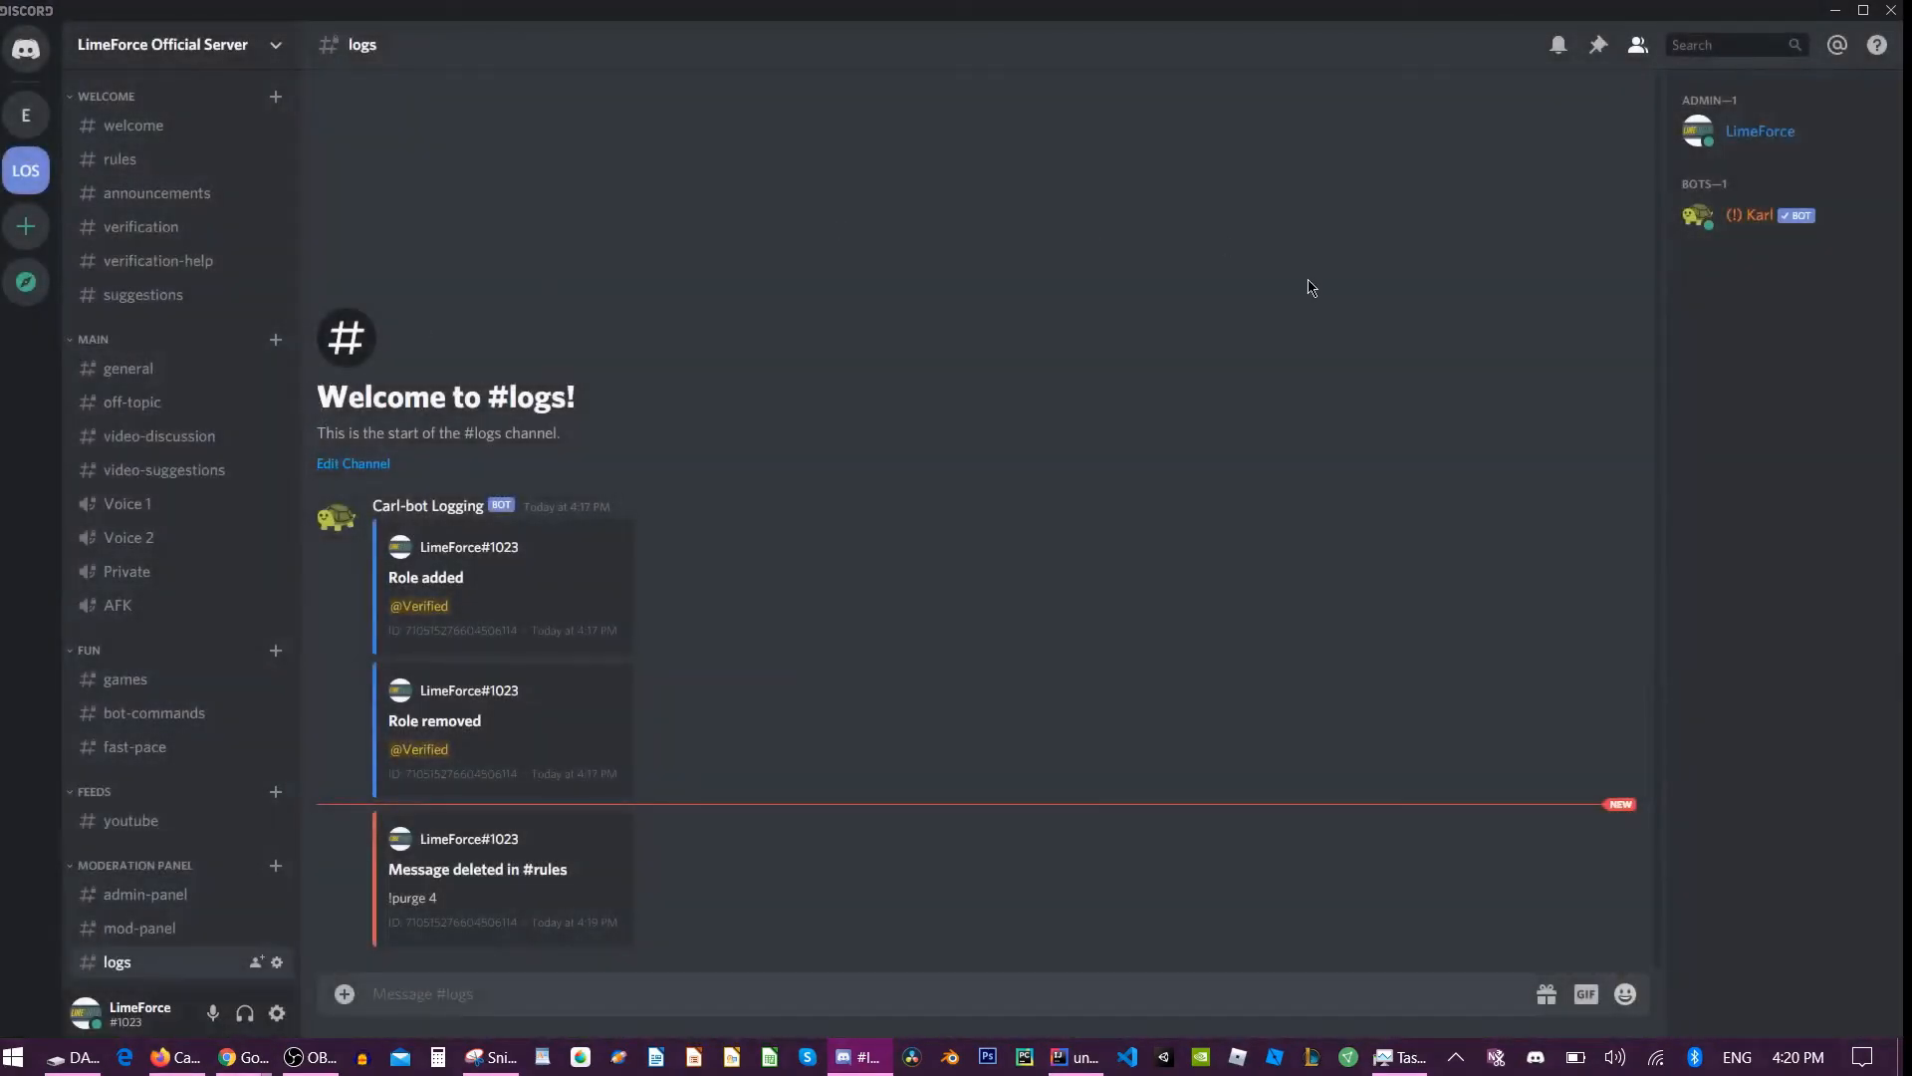
{"action": "left_click", "coordinate": [1834, 16]}
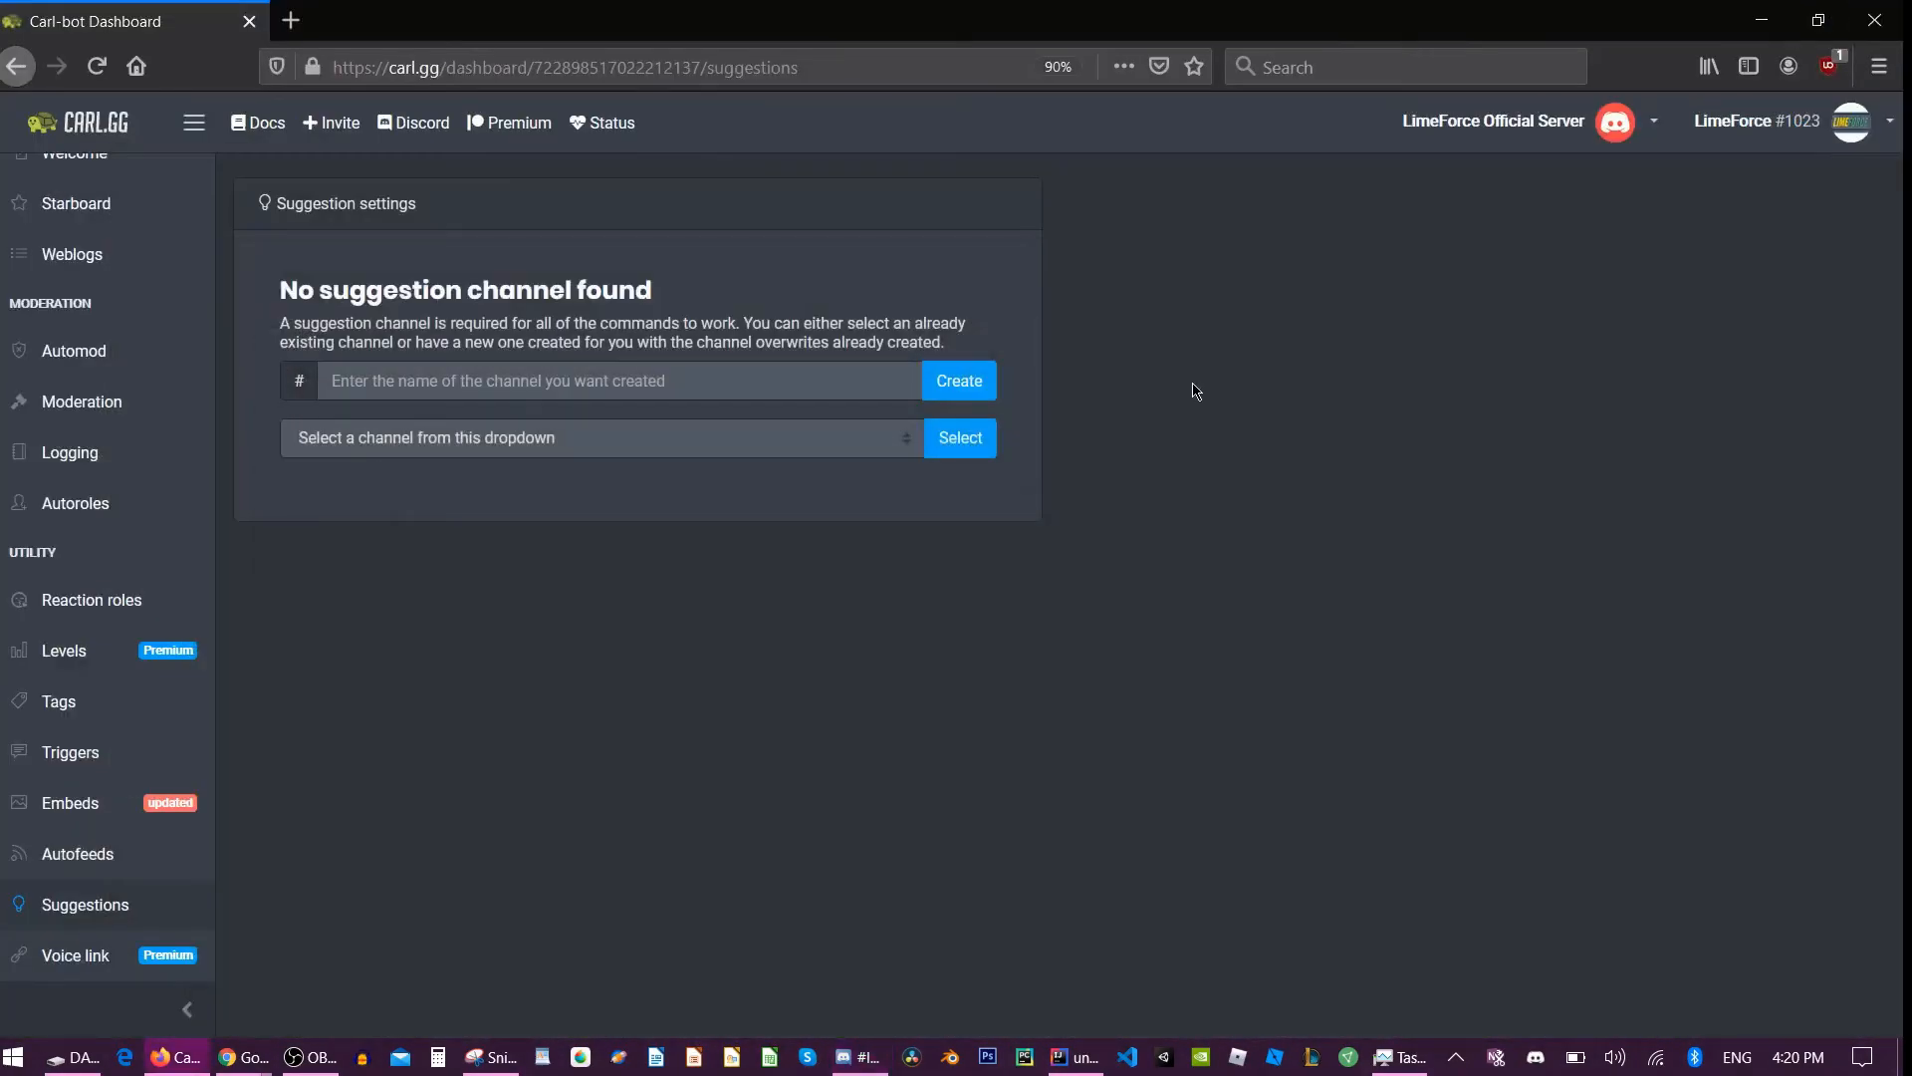
{"action": "left_click", "coordinate": [795, 387]}
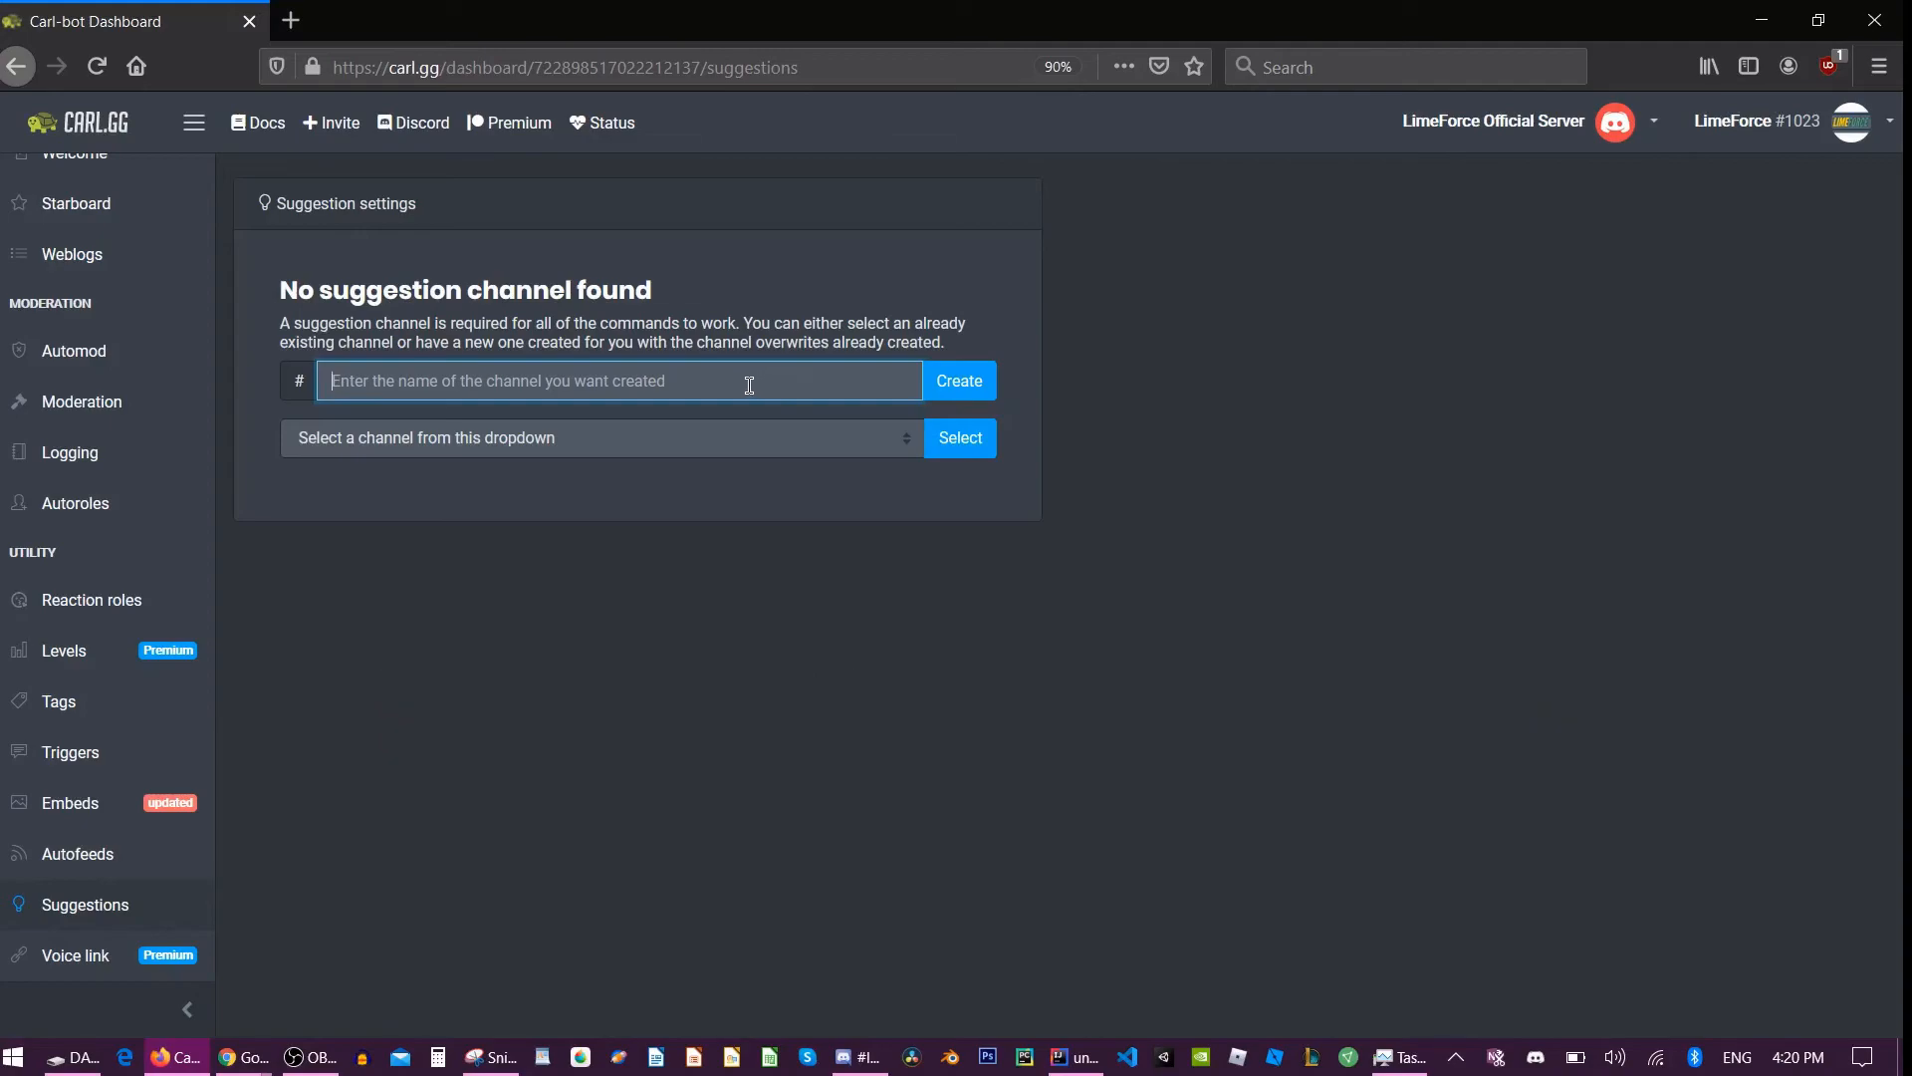
{"action": "type", "text": "s"}
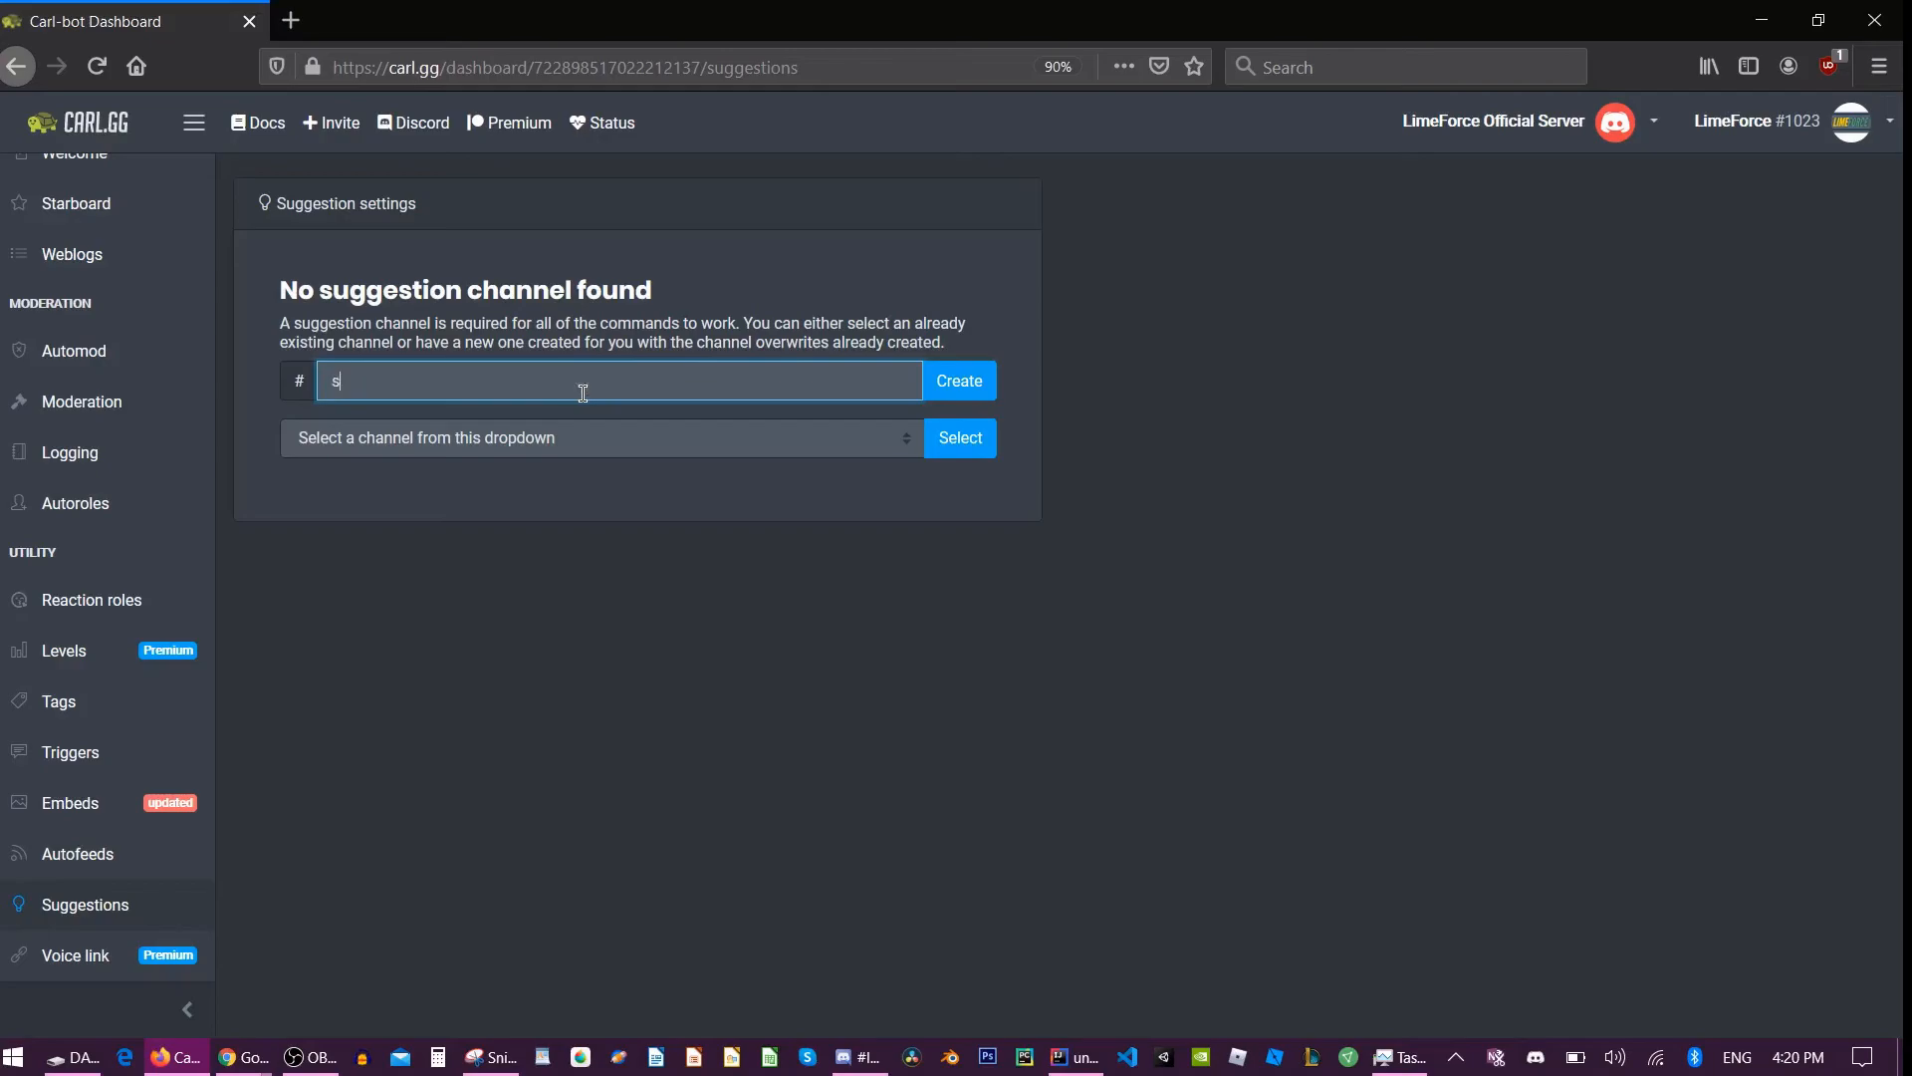
{"action": "key", "text": "BackSpace"}
{"action": "key", "text": "BackSpace"}
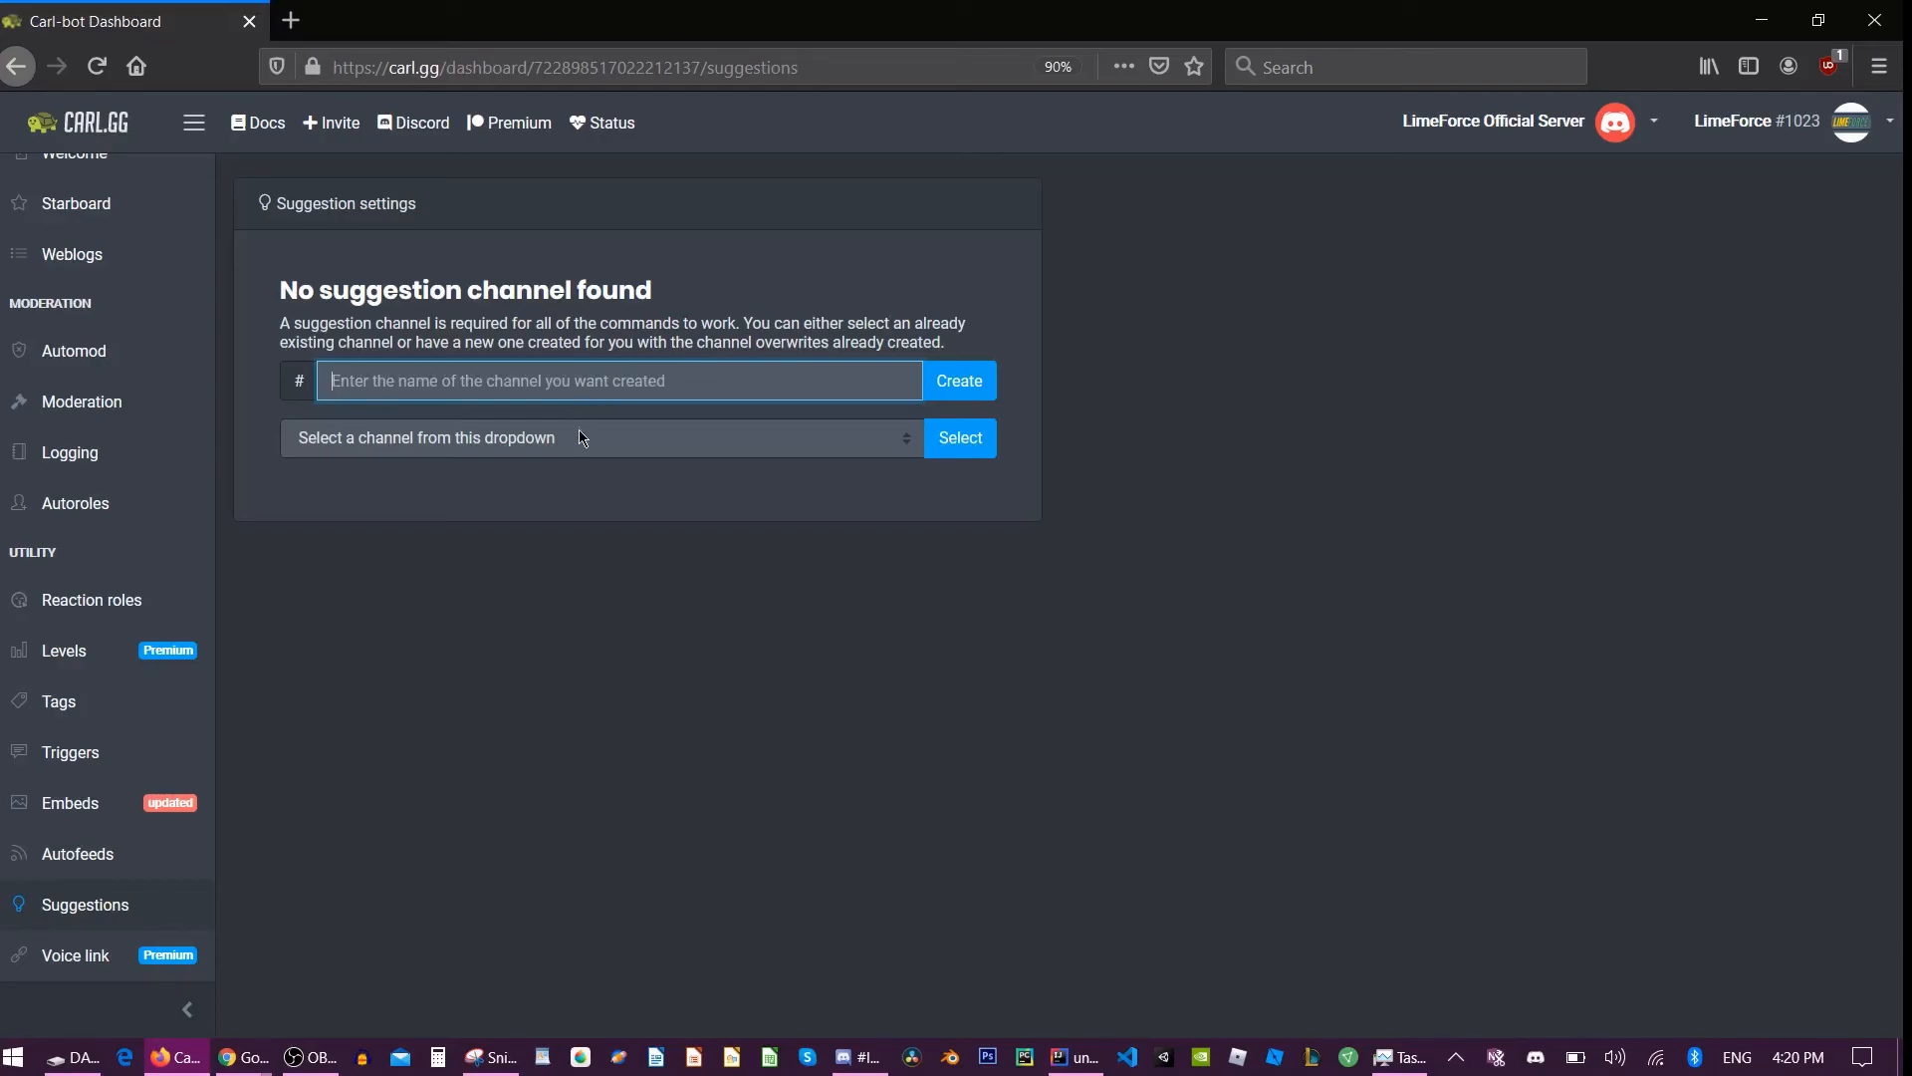
- Reload the Suggestions page and assign the existing #video-suggestions channel as the suggestion channel
{"action": "left_click", "coordinate": [582, 435]}
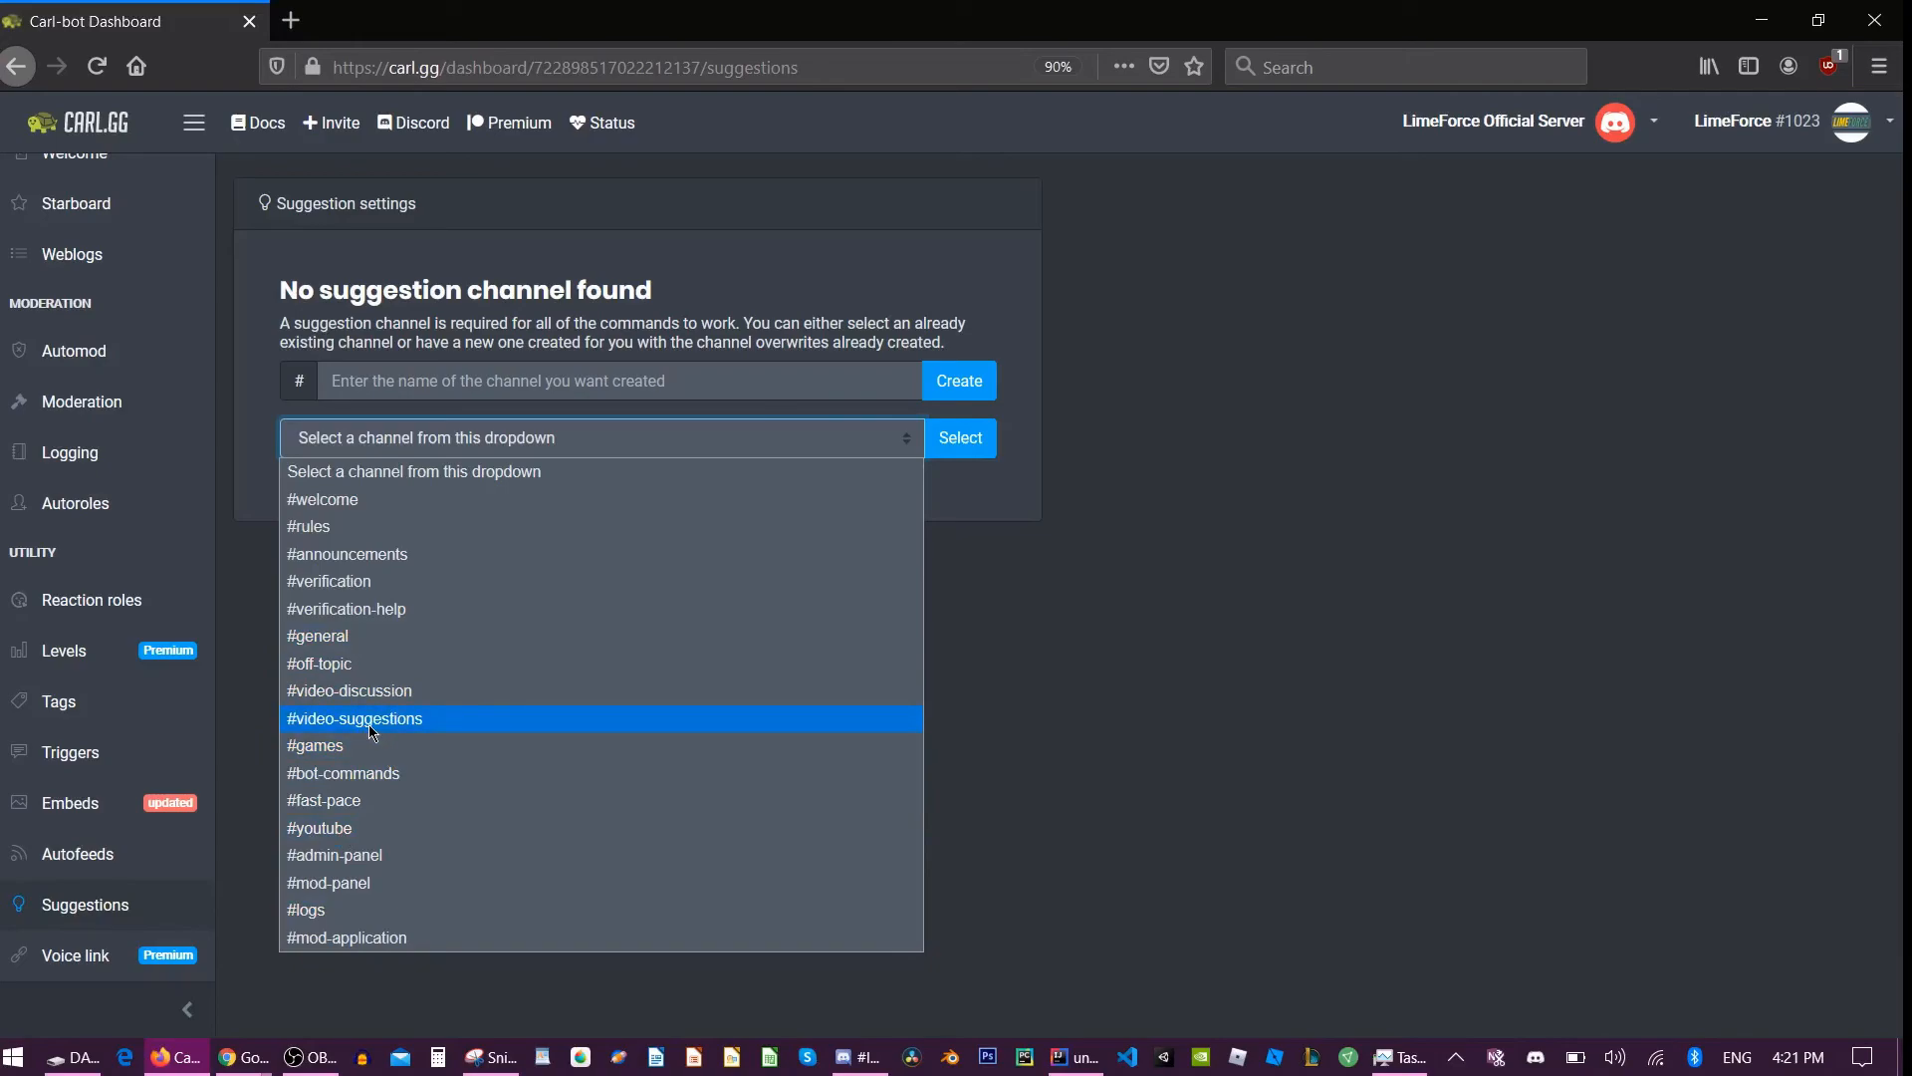
{"action": "left_click", "coordinate": [97, 66]}
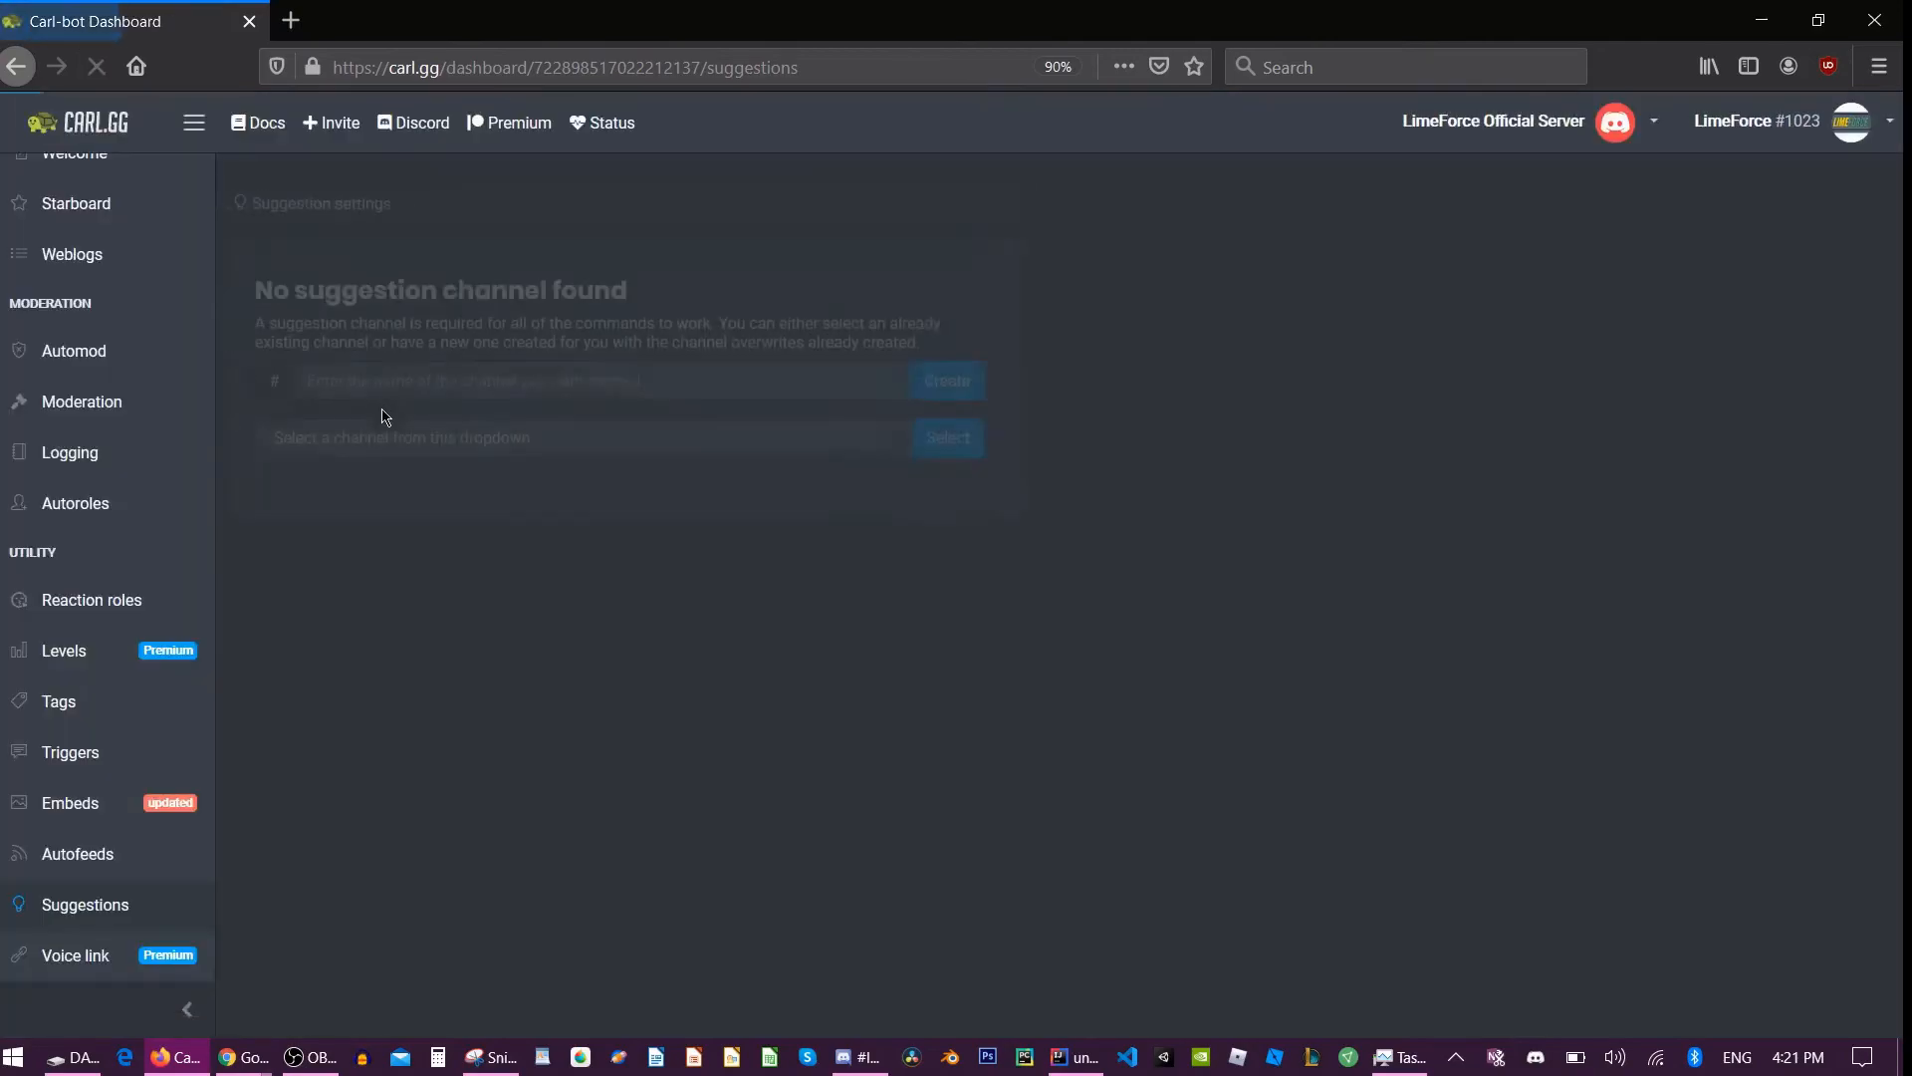
{"action": "left_click", "coordinate": [380, 436]}
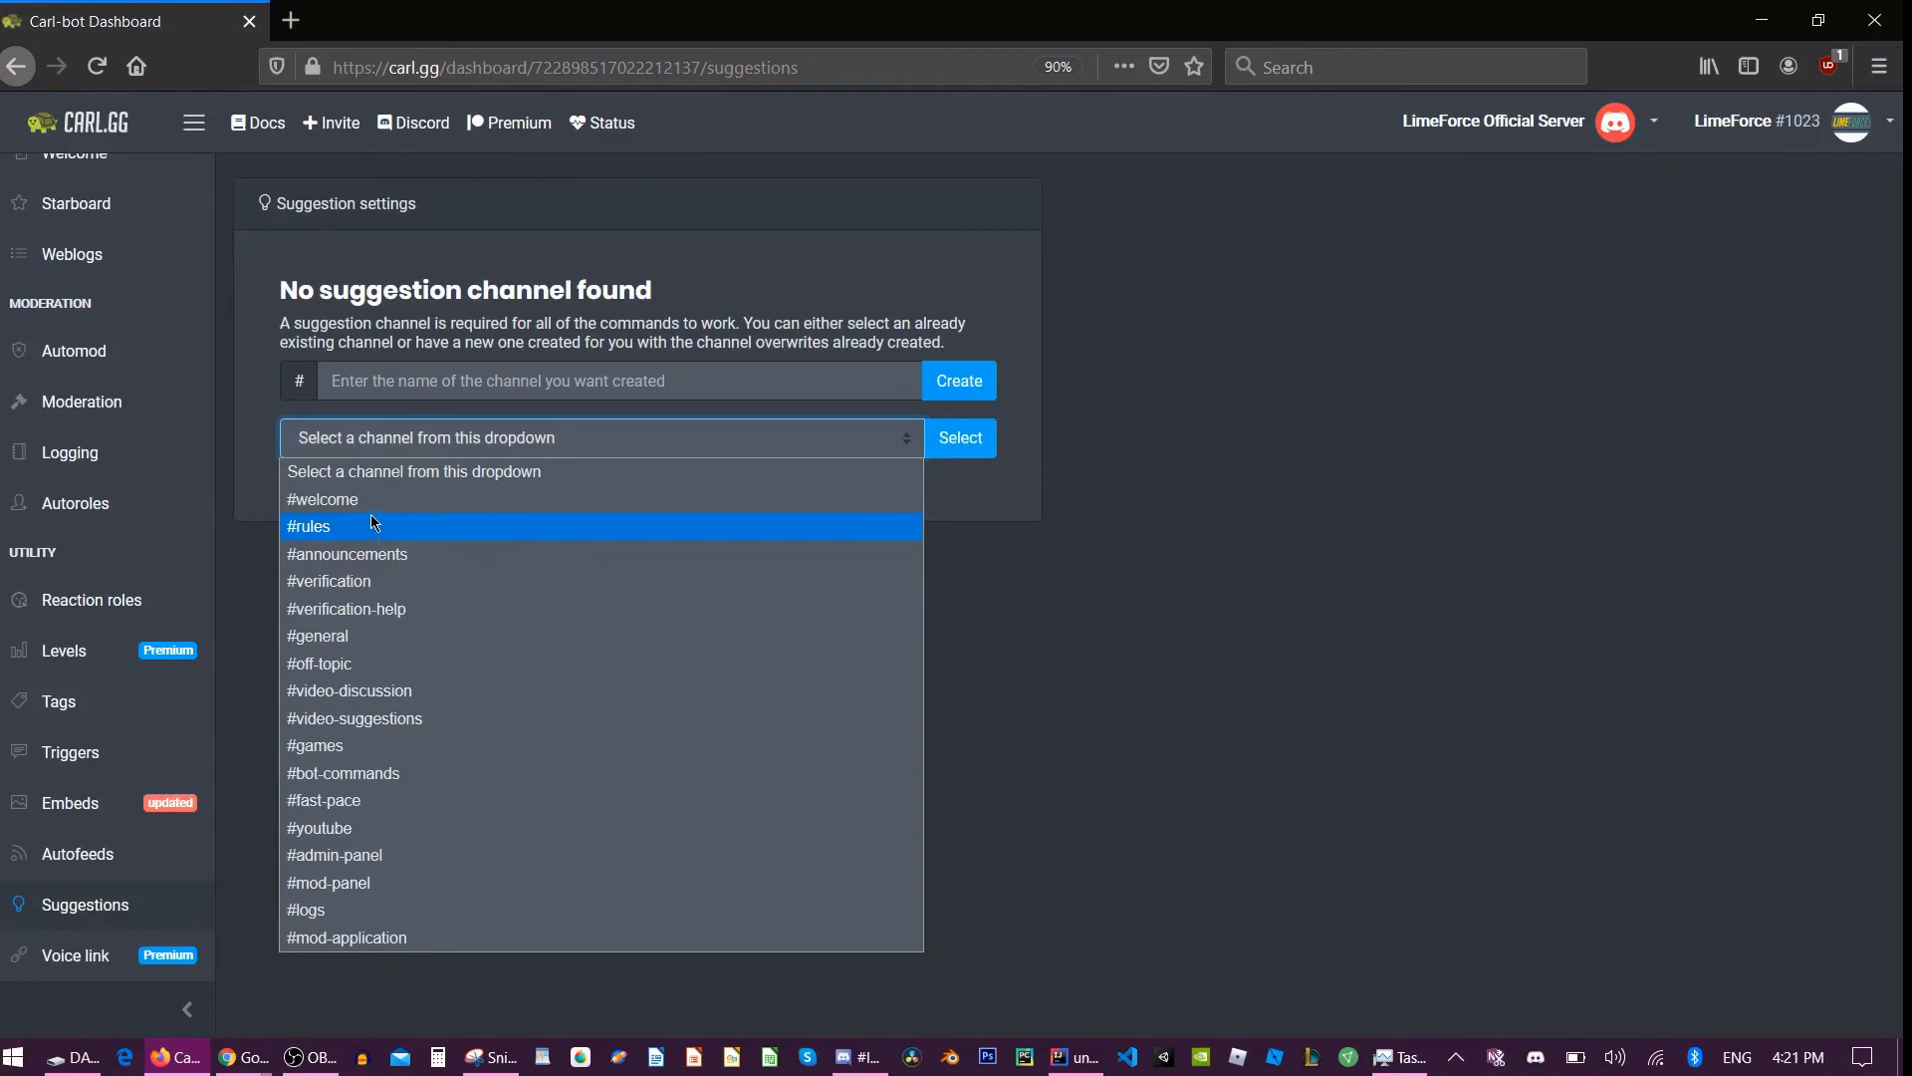
{"action": "left_click", "coordinate": [375, 720]}
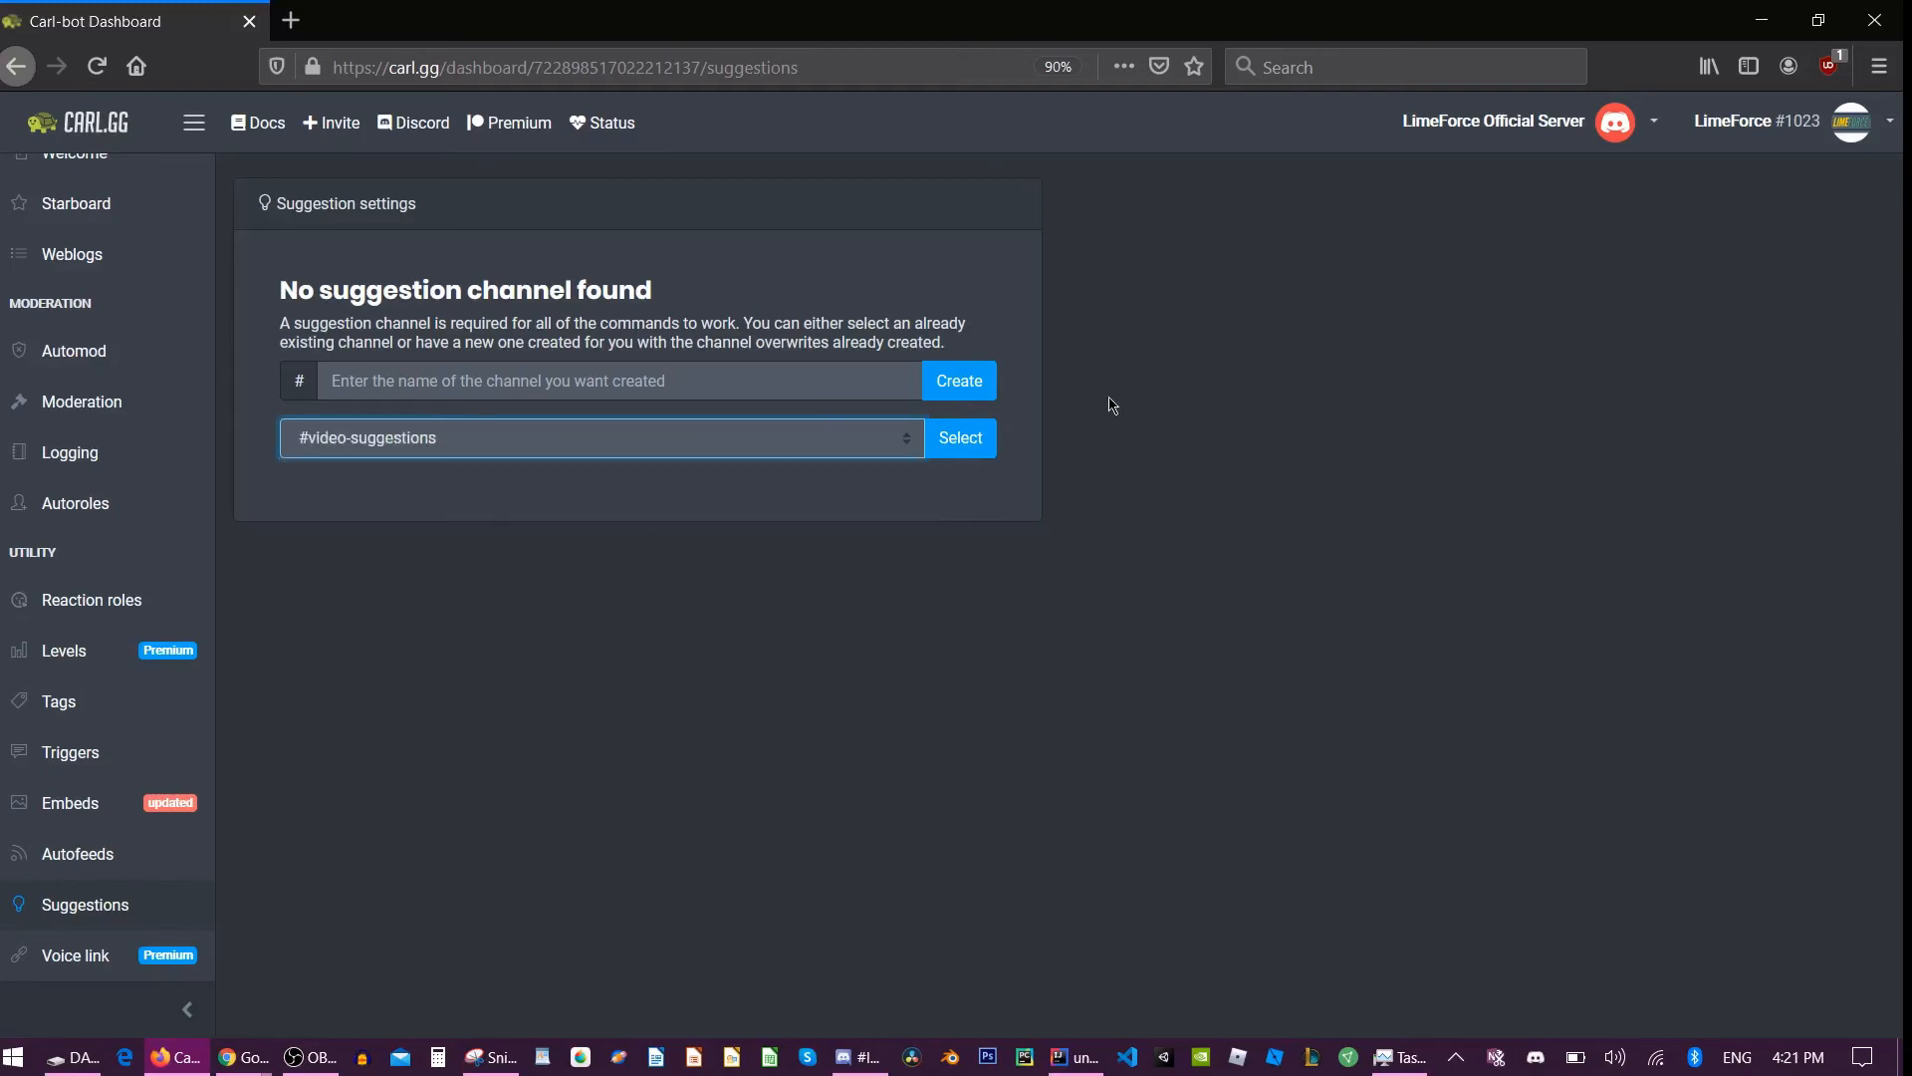
{"action": "left_click", "coordinate": [963, 450]}
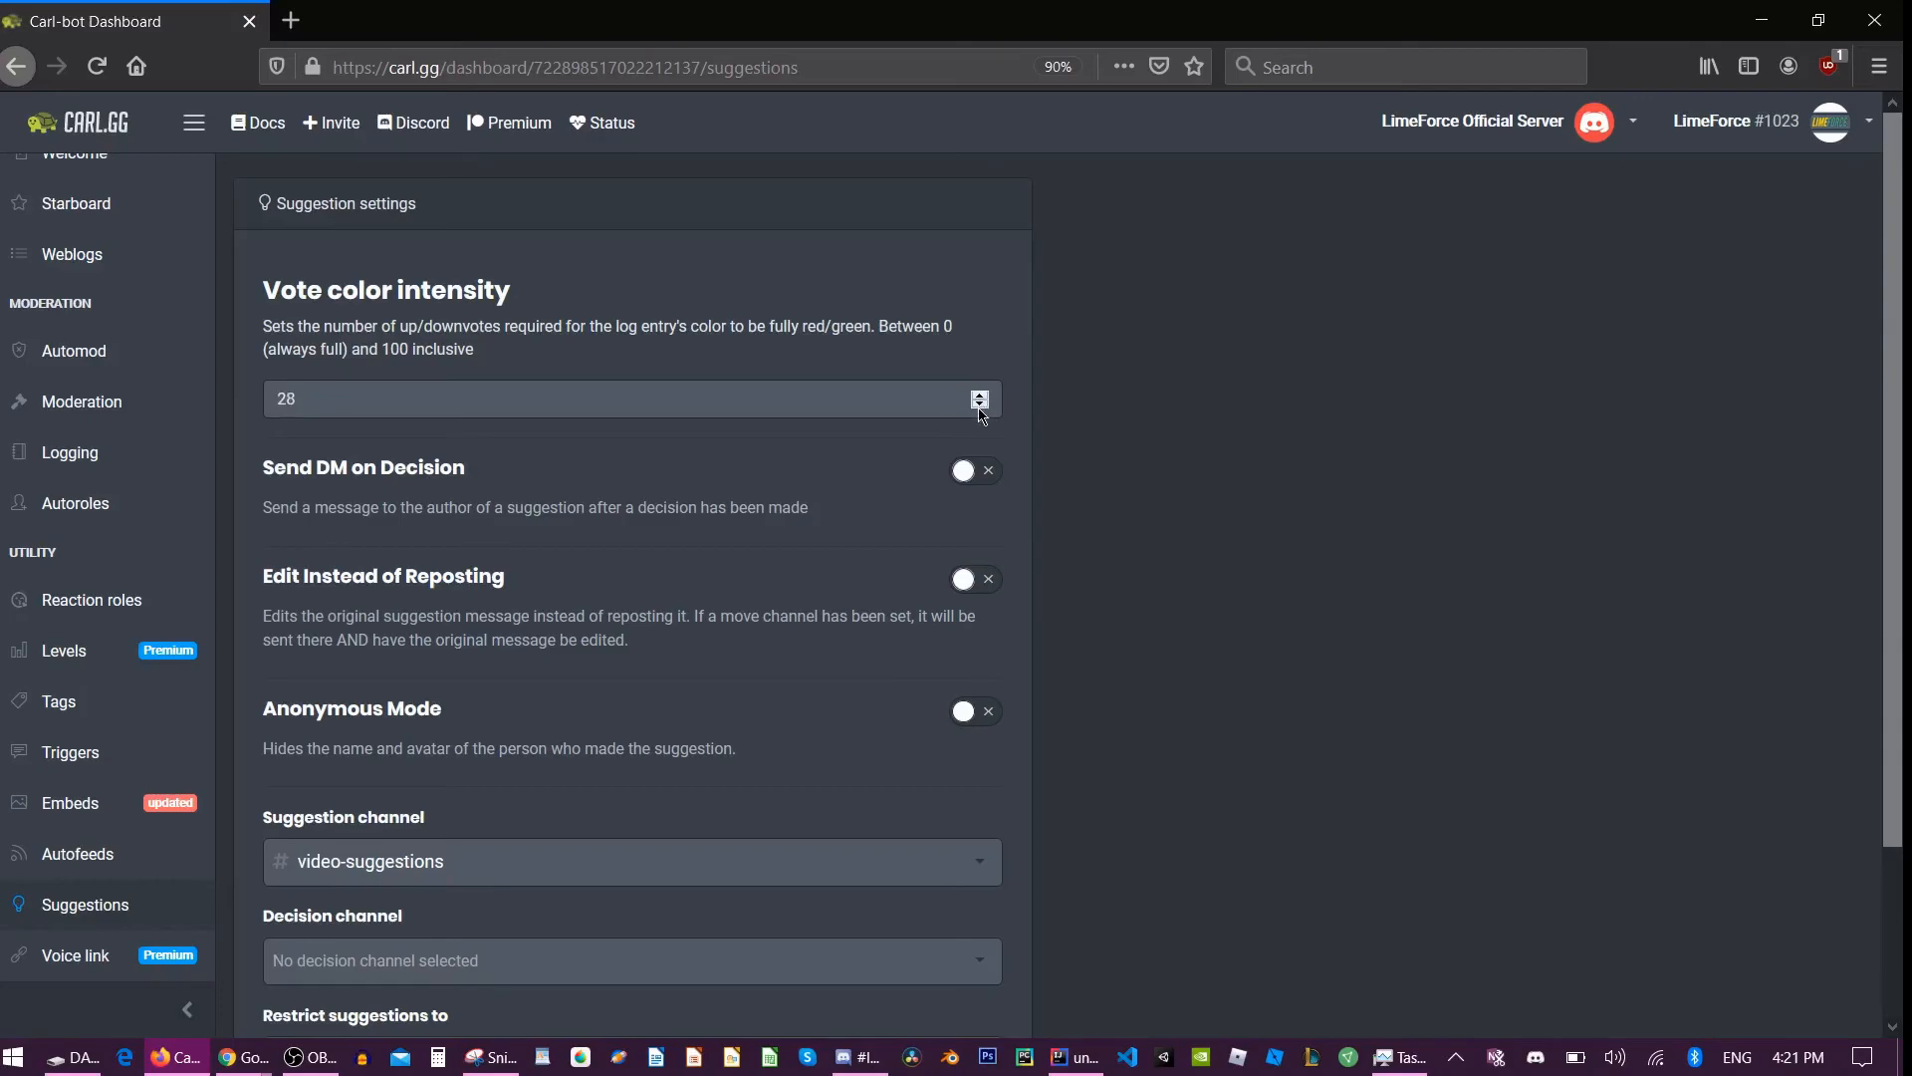
- Set the vote color intensity to 25 and enable Send DM on Decision and Edit Instead of Reporting
{"action": "left_click", "coordinate": [980, 405]}
{"action": "scroll", "coordinate": [694, 626], "scroll_direction": "down", "scroll_amount": 1}
{"action": "left_click", "coordinate": [971, 443]}
{"action": "scroll", "coordinate": [639, 686], "scroll_direction": "down", "scroll_amount": 1}
{"action": "scroll", "coordinate": [639, 685], "scroll_direction": "down", "scroll_amount": 1}
{"action": "left_click", "coordinate": [959, 377]}
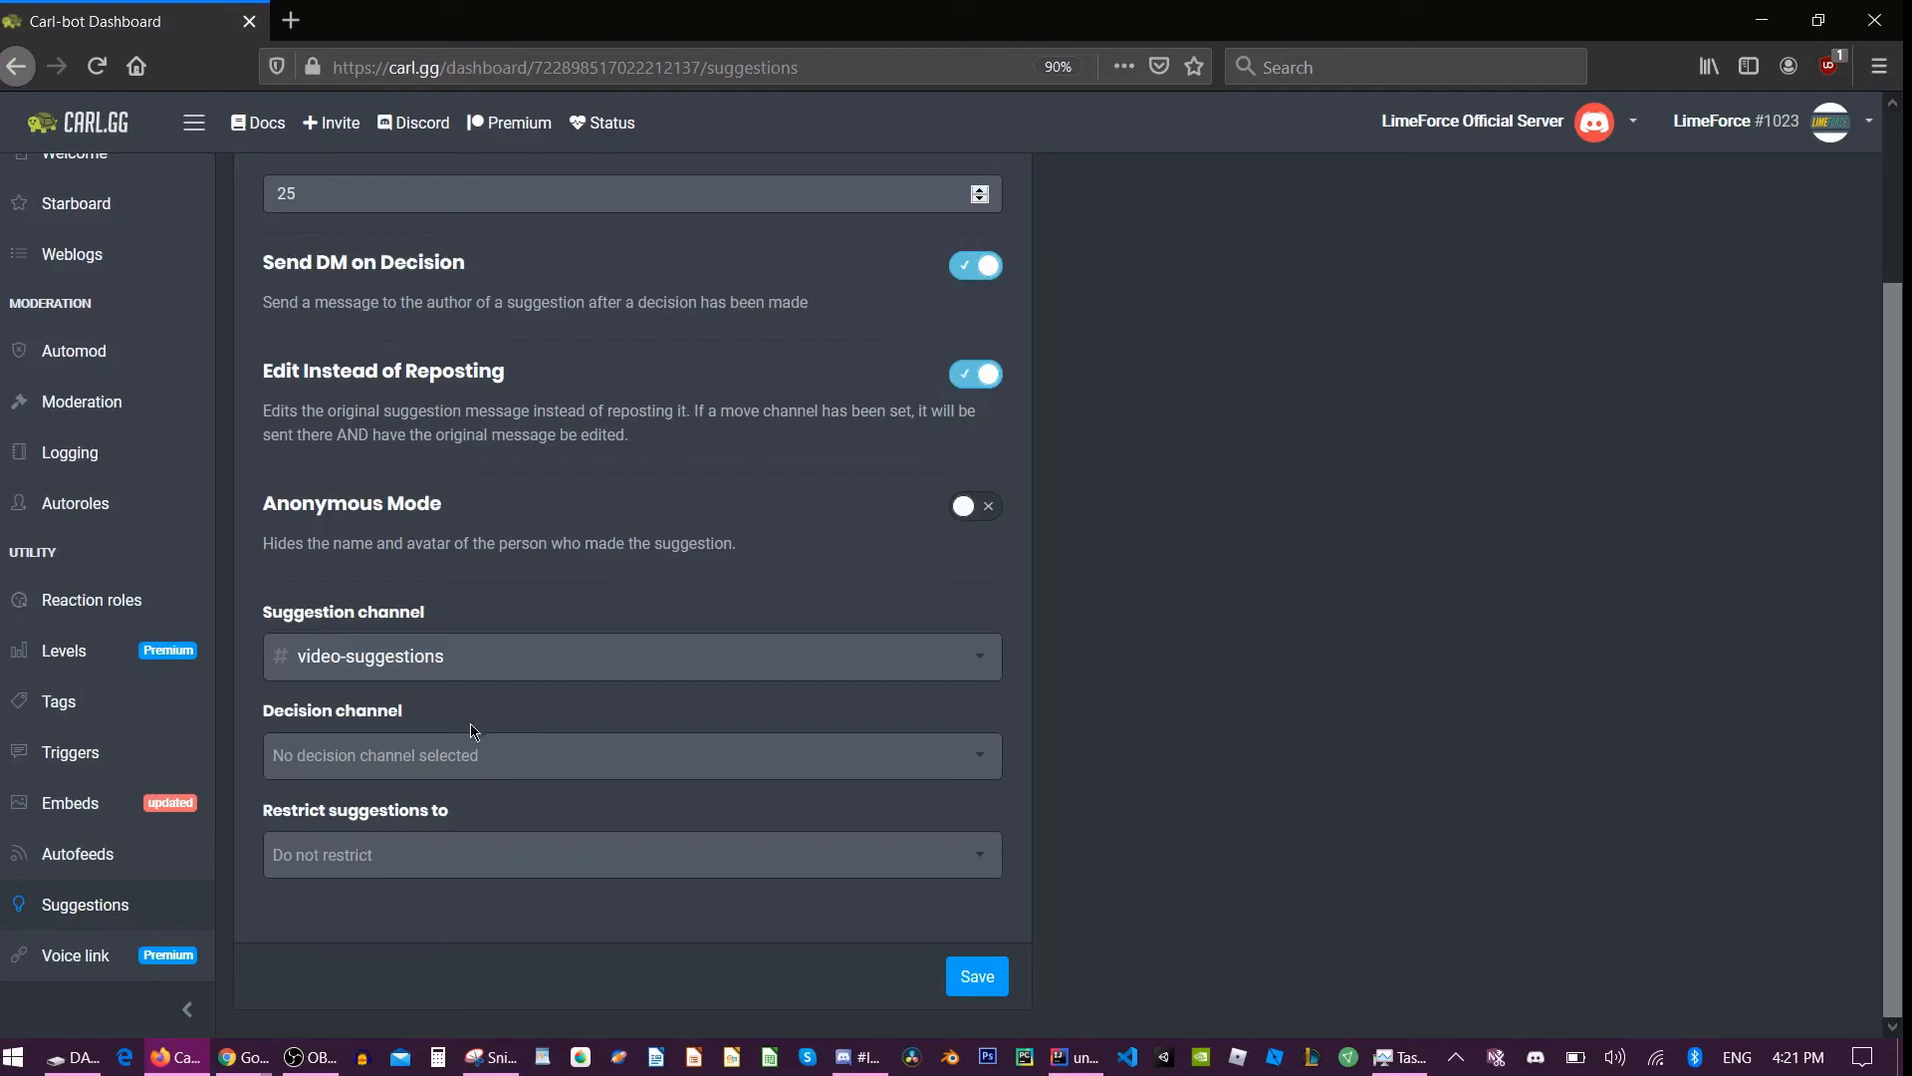
- Set both the decision channel and the suggestion restriction to video-suggestions, and save the suggestion settings
{"action": "left_click", "coordinate": [452, 754]}
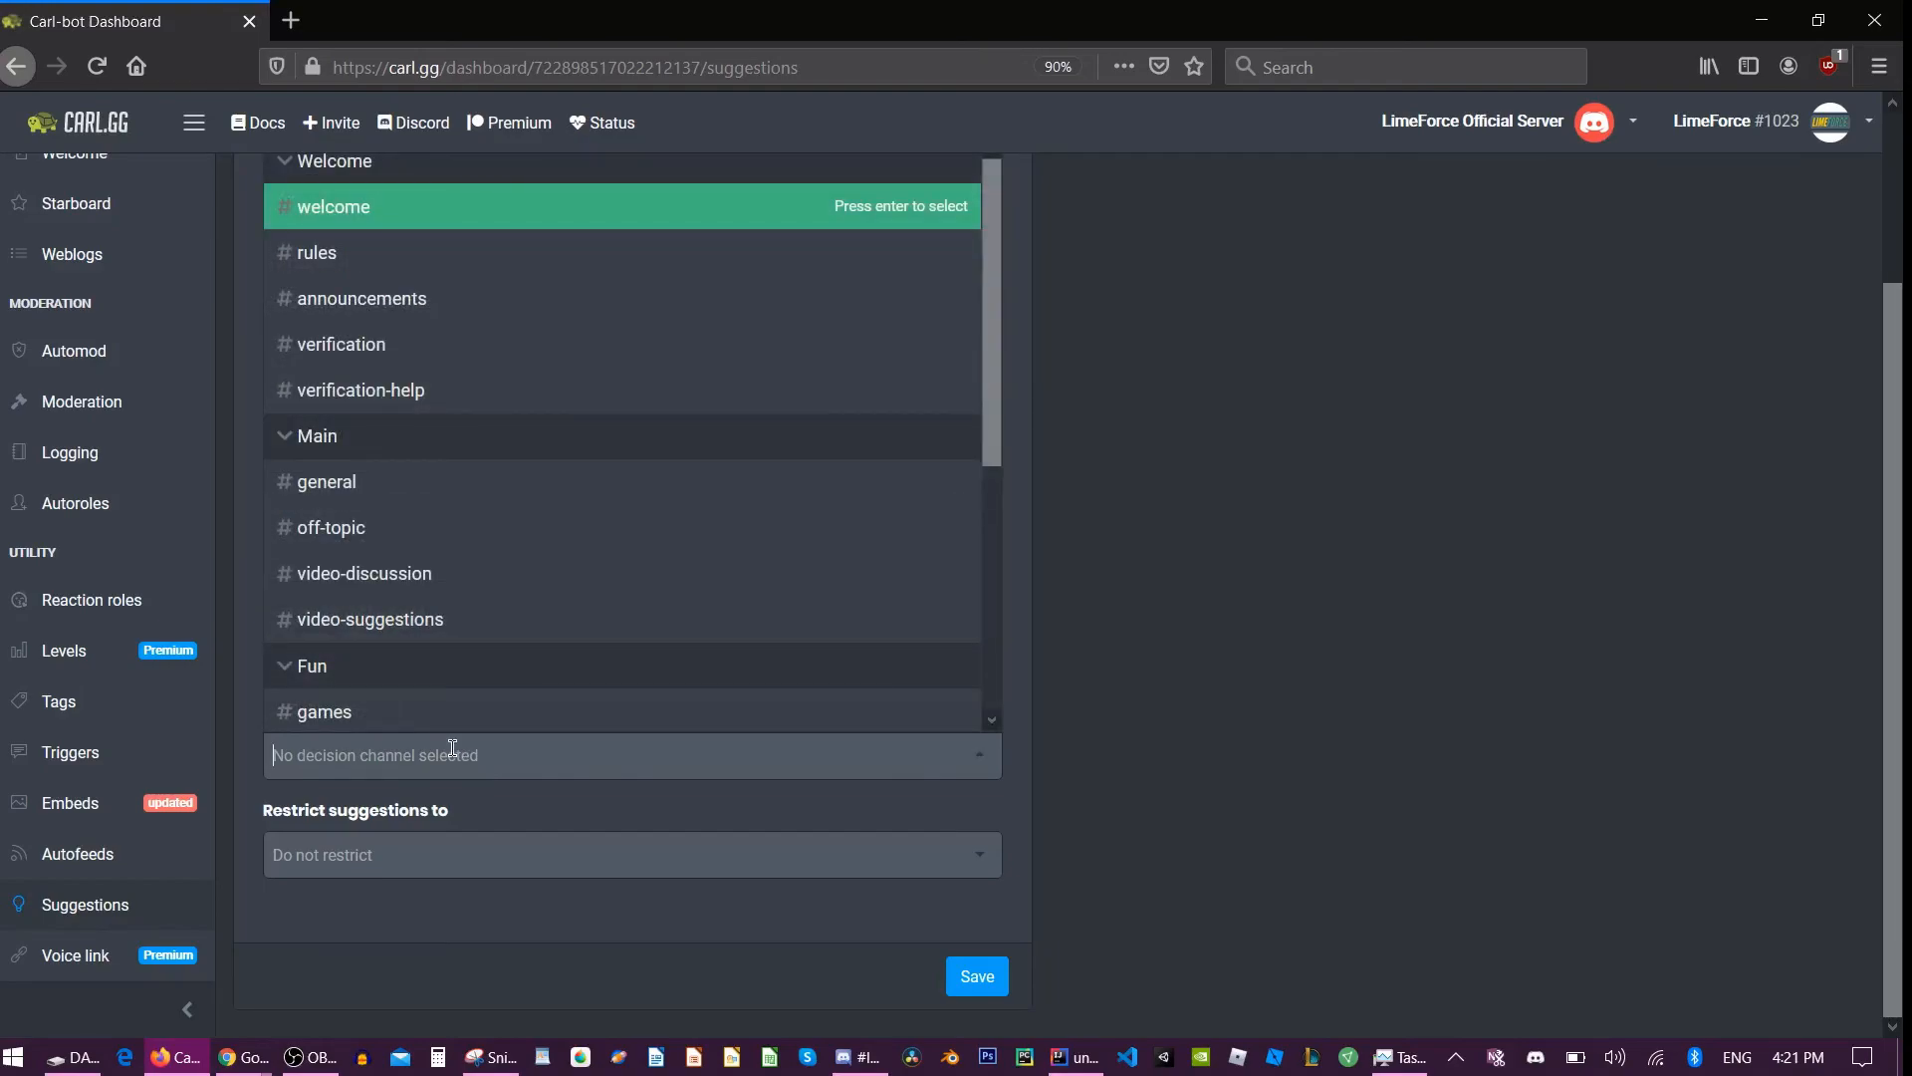
{"action": "left_click", "coordinate": [439, 615]}
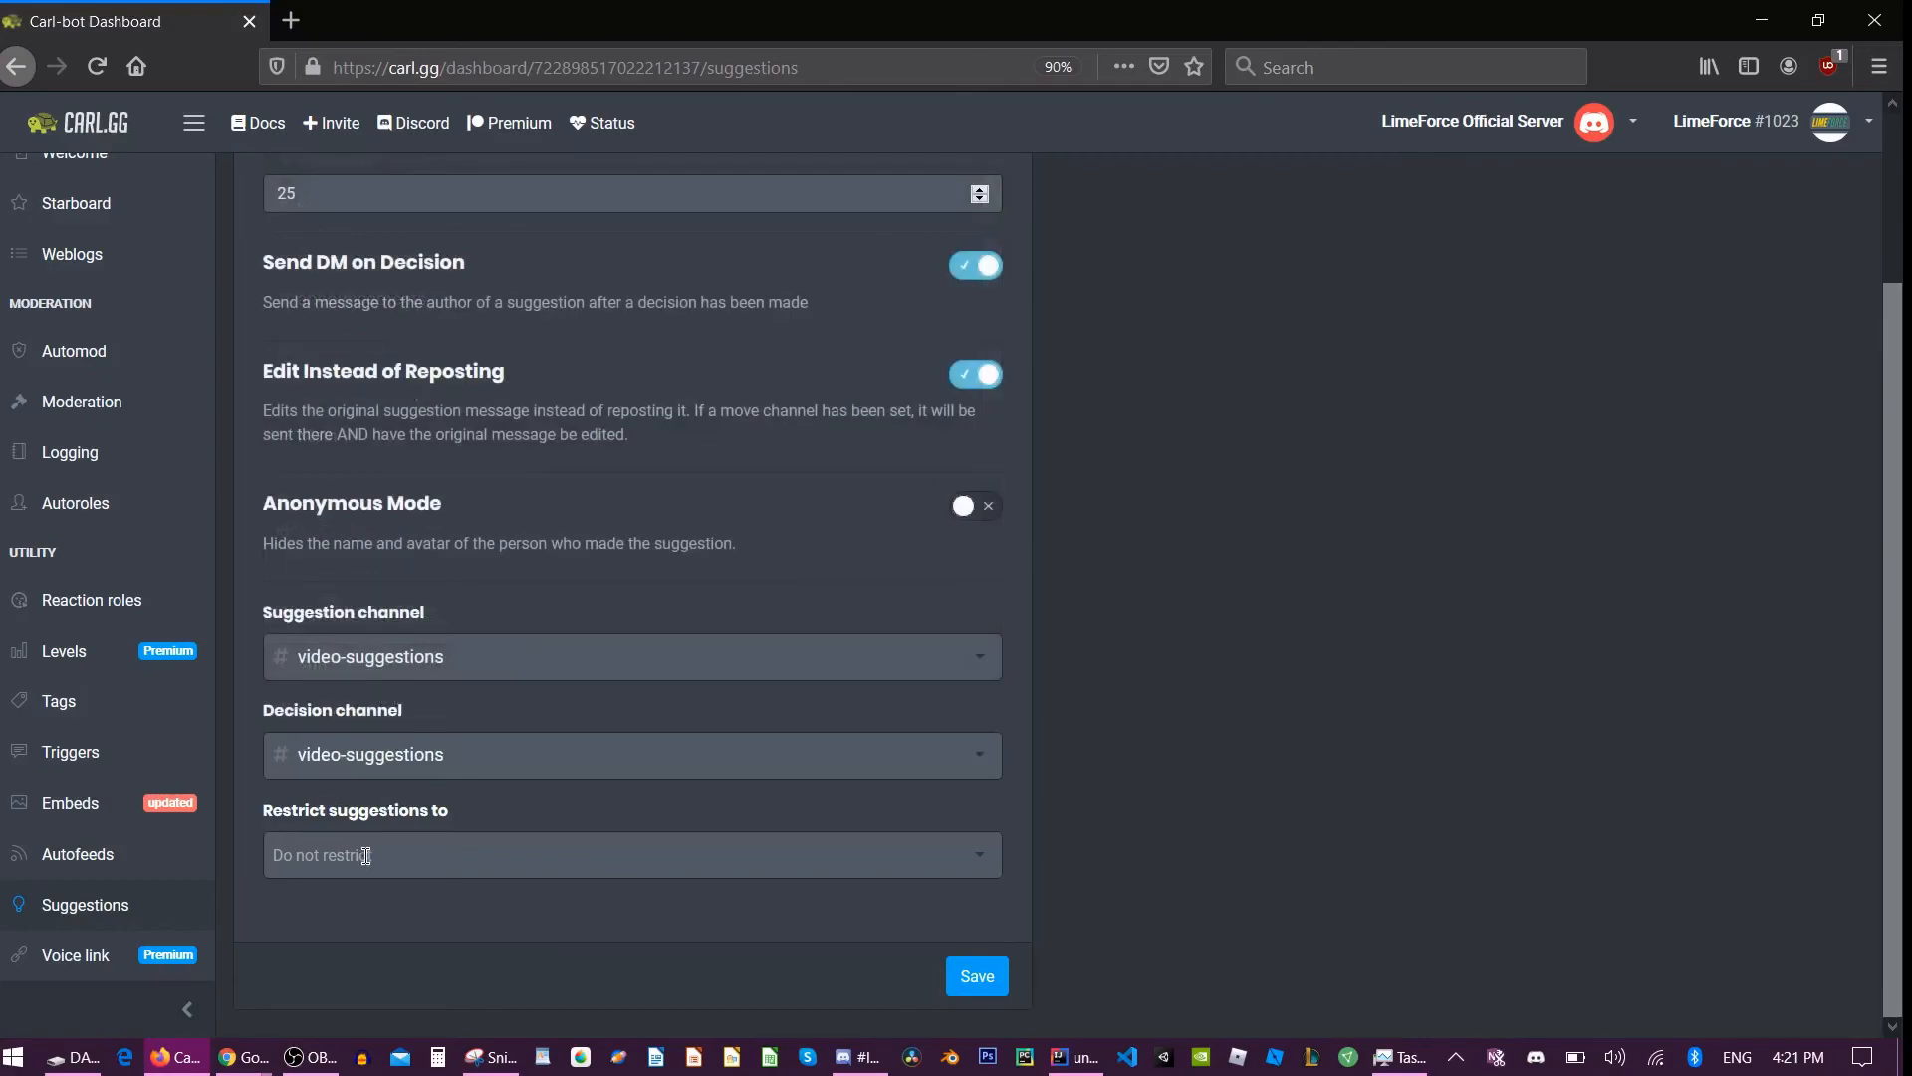
{"action": "left_click", "coordinate": [876, 854]}
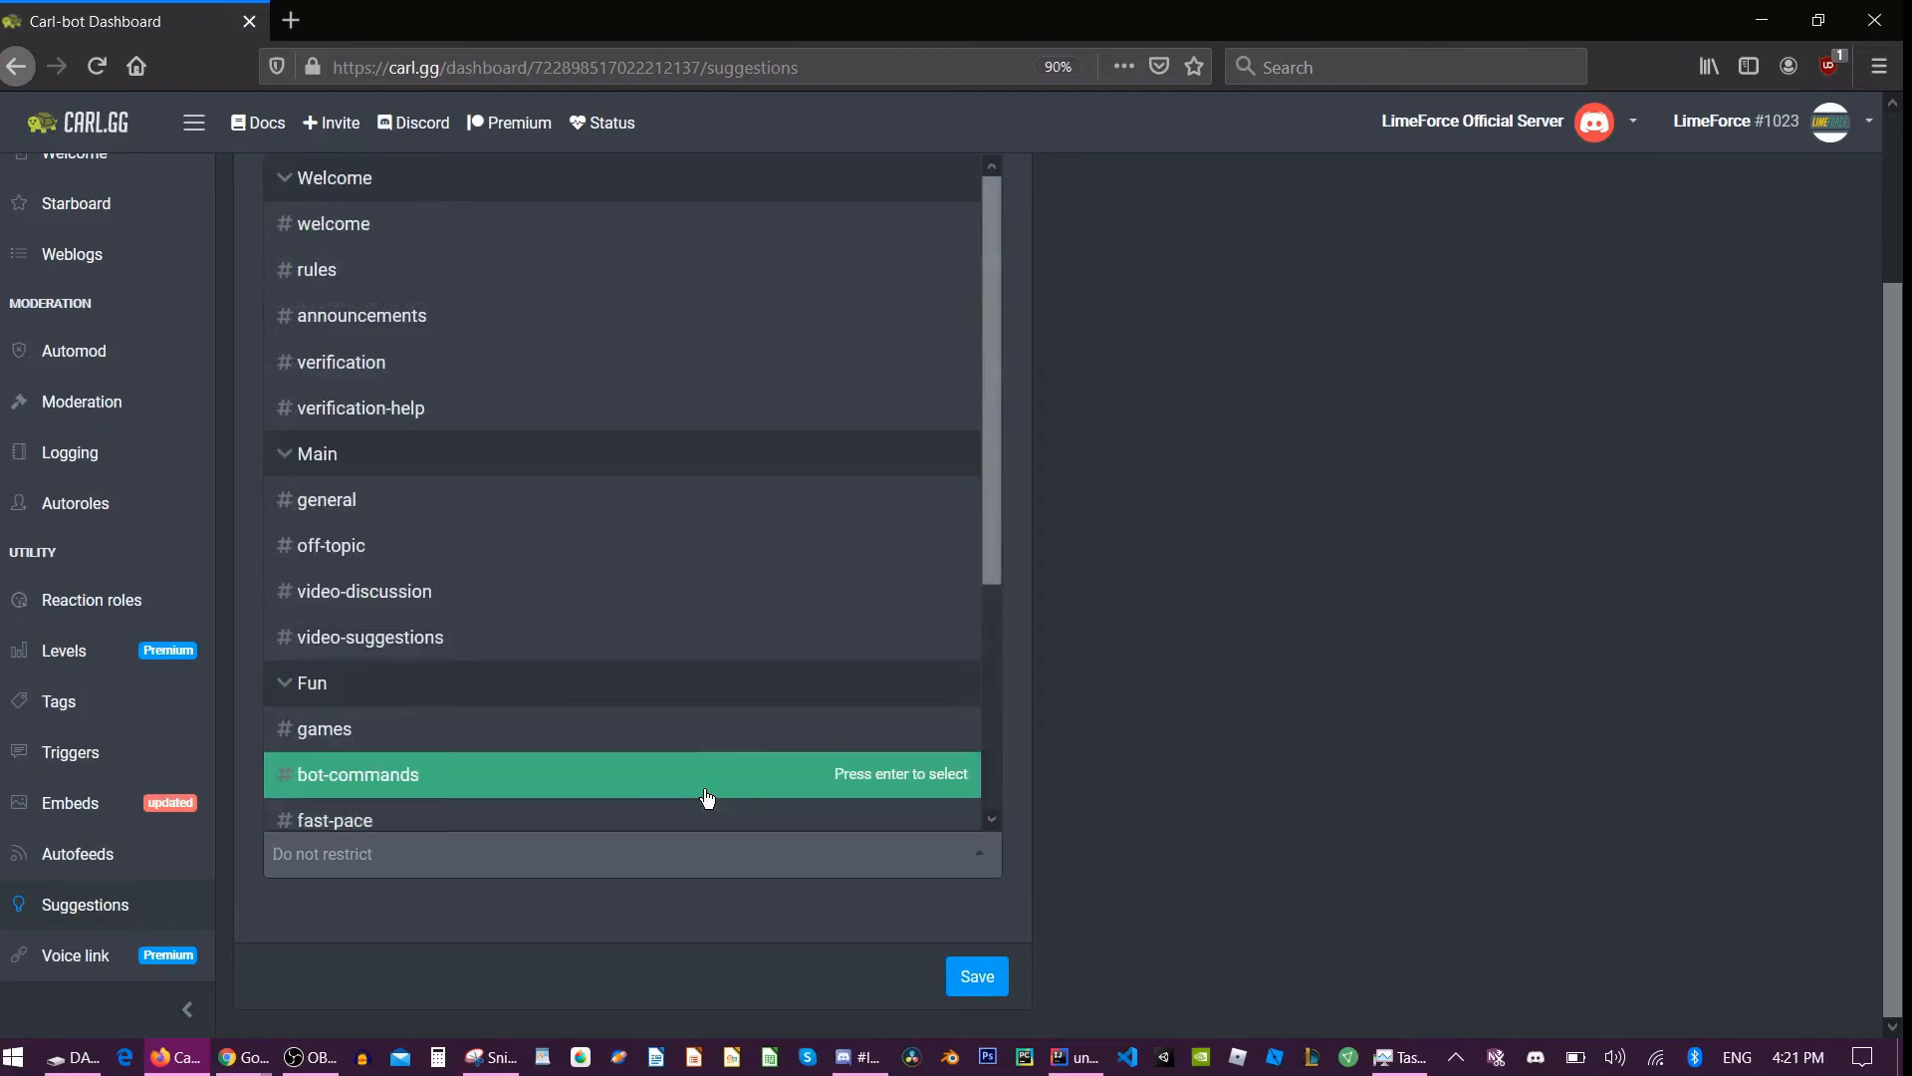
{"action": "left_click", "coordinate": [466, 639]}
{"action": "left_click", "coordinate": [976, 976]}
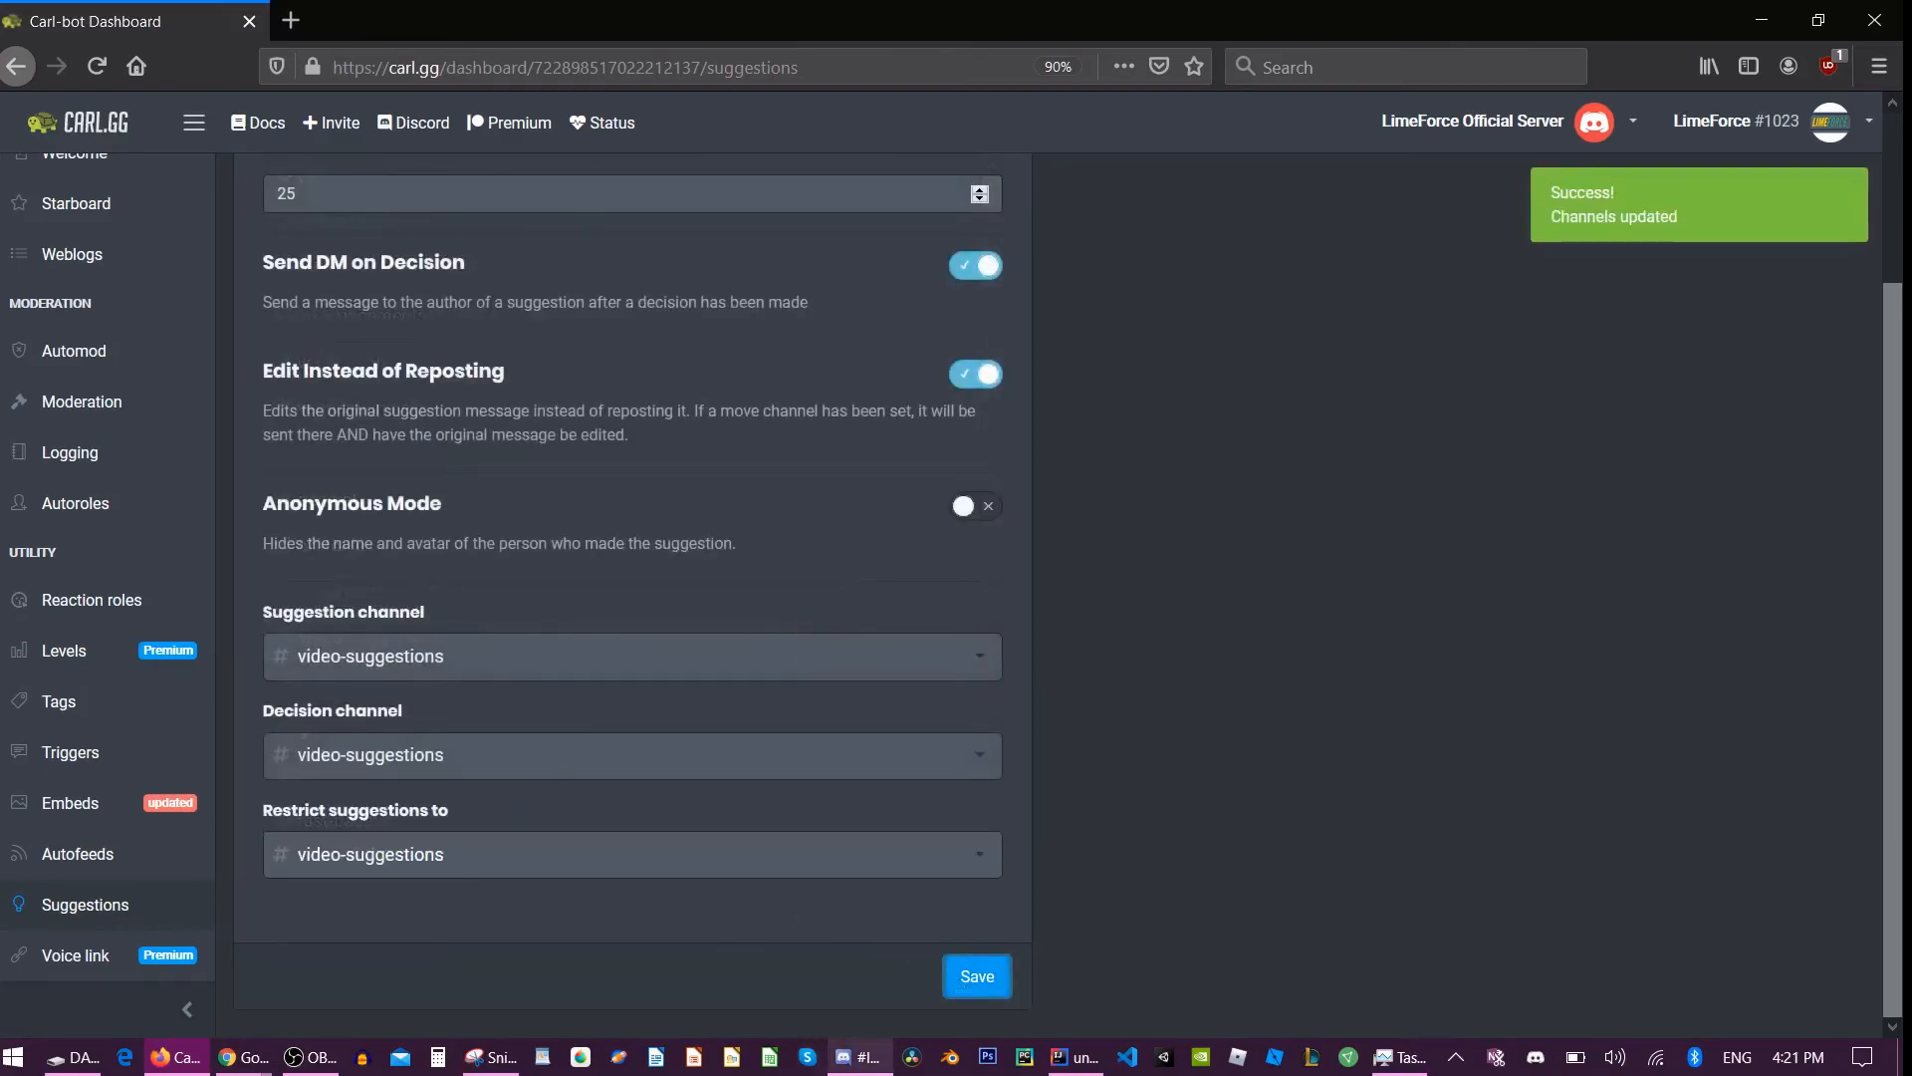
- Switch to Discord, submit "!suggest Hello" in the video-suggestions channel, and upvote the posted suggestion
{"action": "left_click", "coordinate": [859, 1057]}
{"action": "scroll", "coordinate": [151, 538], "scroll_direction": "down", "scroll_amount": 1}
{"action": "scroll", "coordinate": [151, 538], "scroll_direction": "up", "scroll_amount": 1}
{"action": "left_click", "coordinate": [174, 464]}
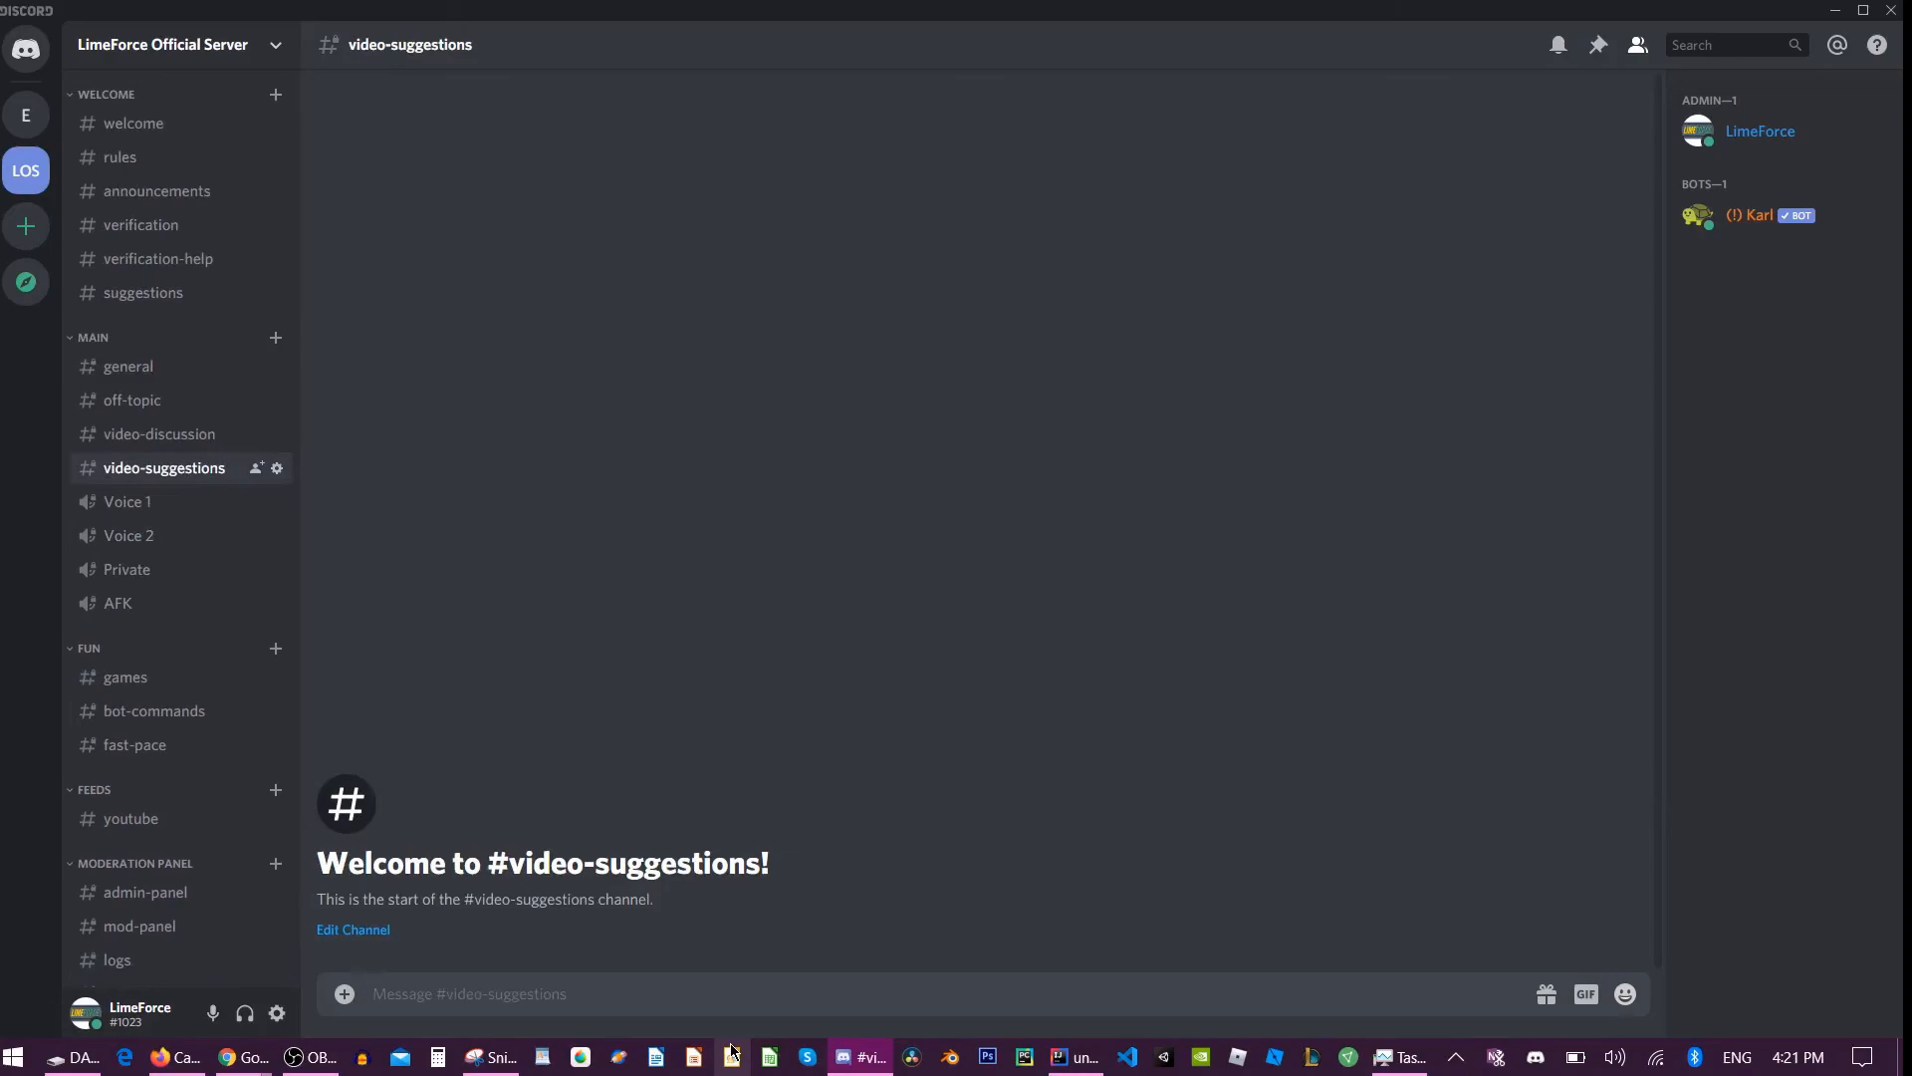
{"action": "type", "text": "!suggest Hello"}
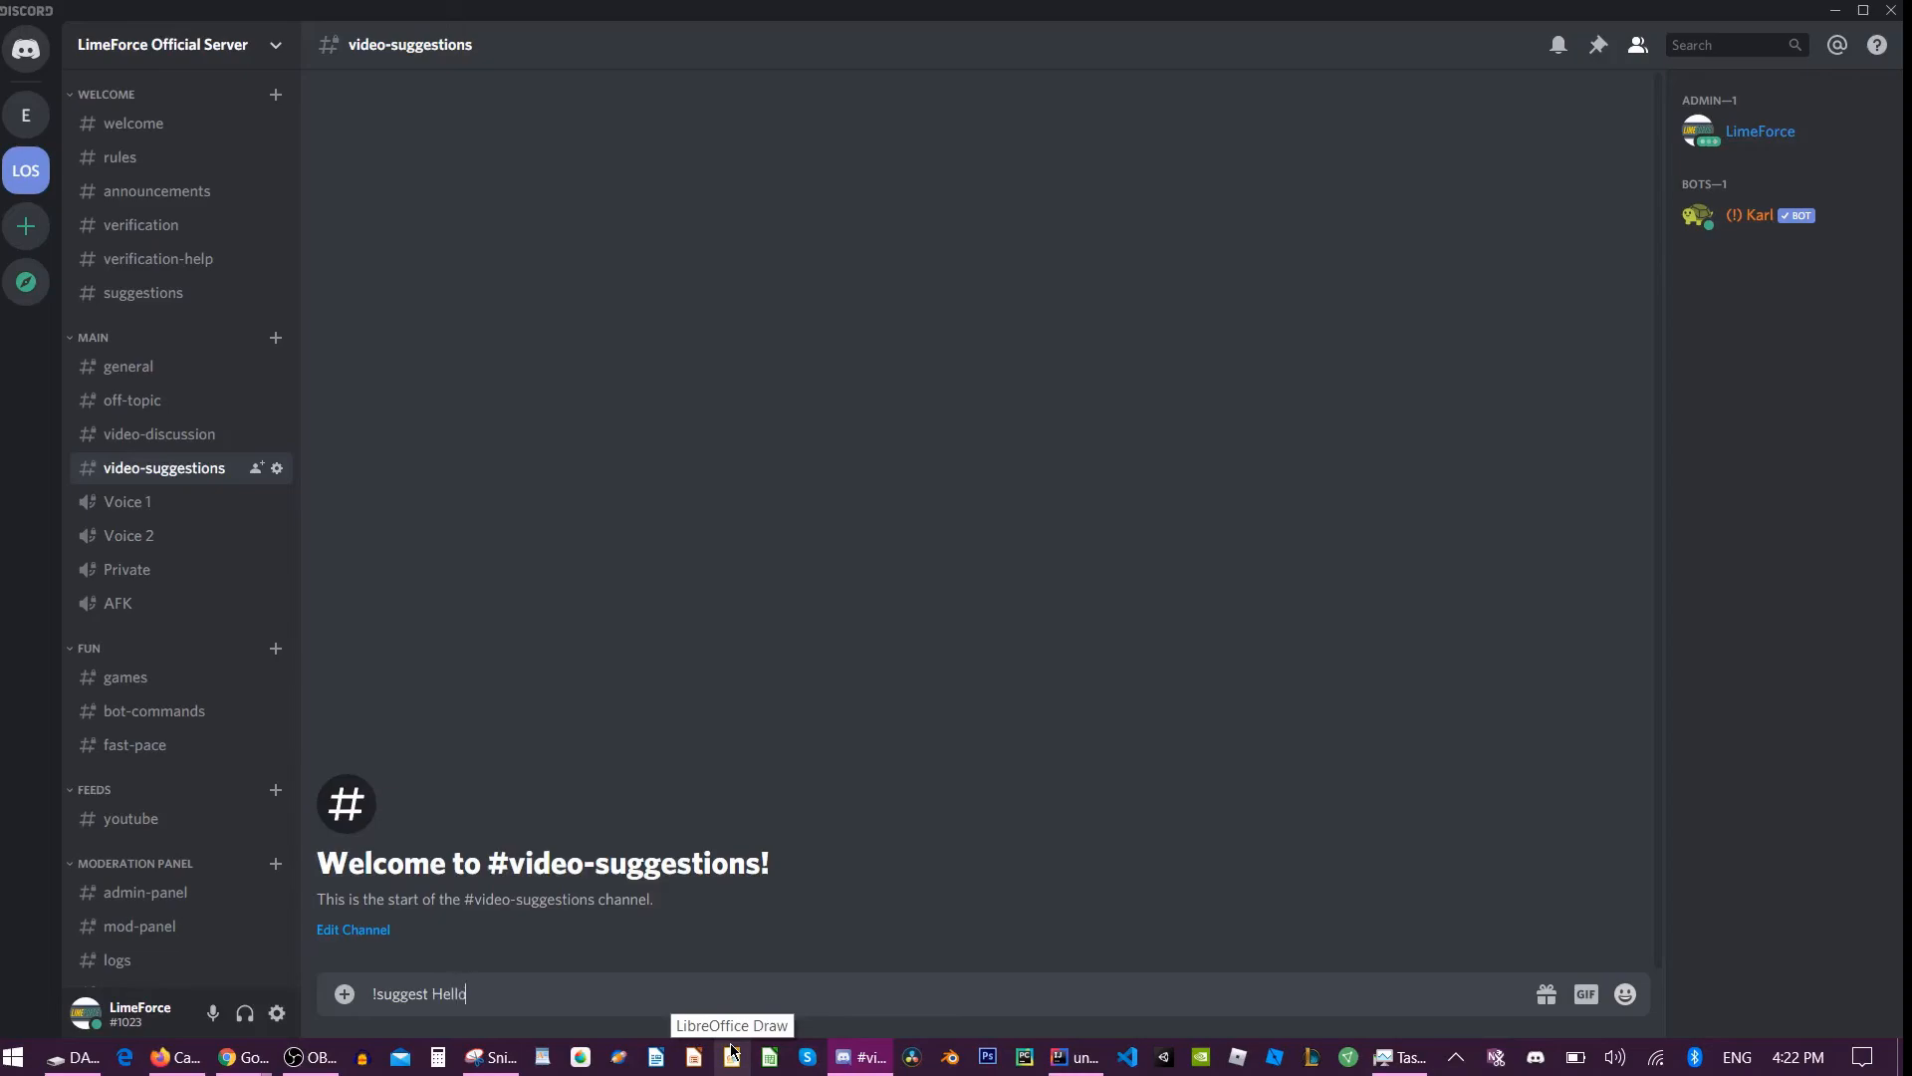
{"action": "key", "text": "Return"}
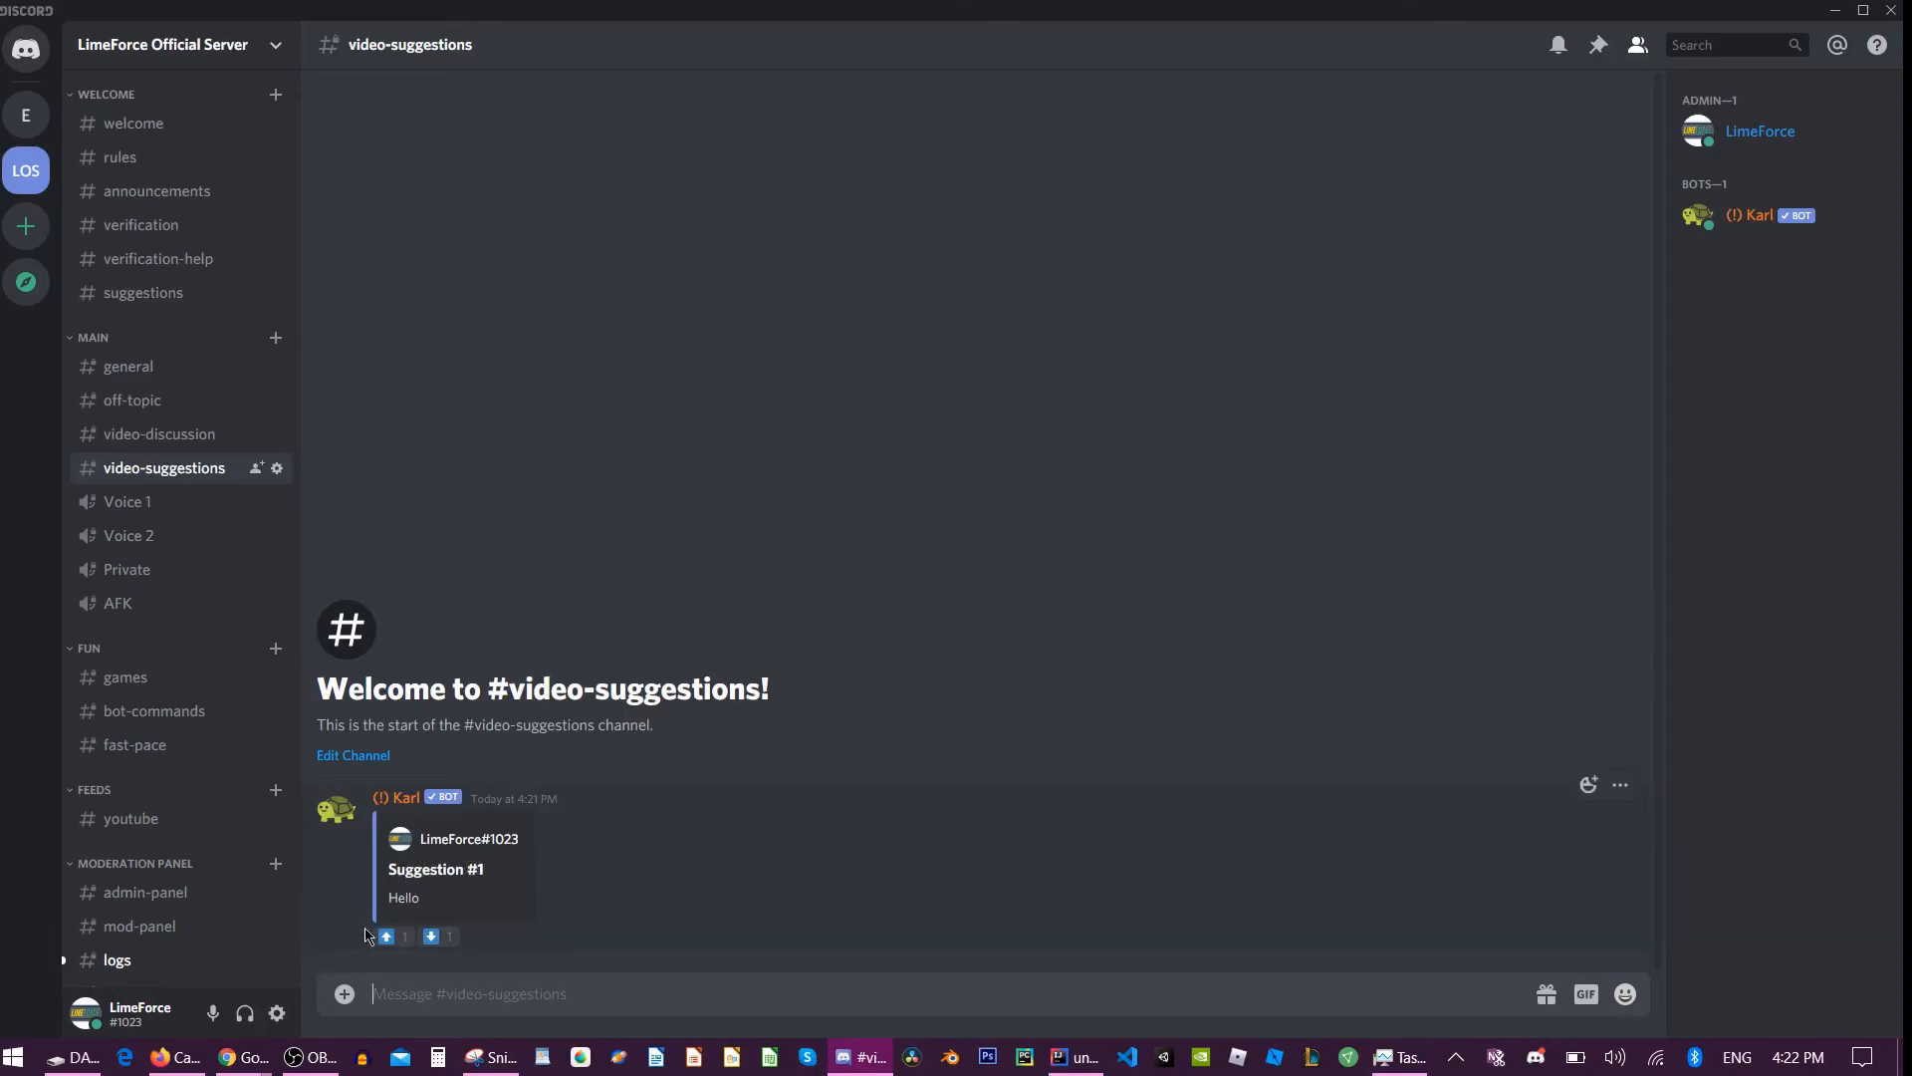
{"action": "left_click", "coordinate": [399, 941]}
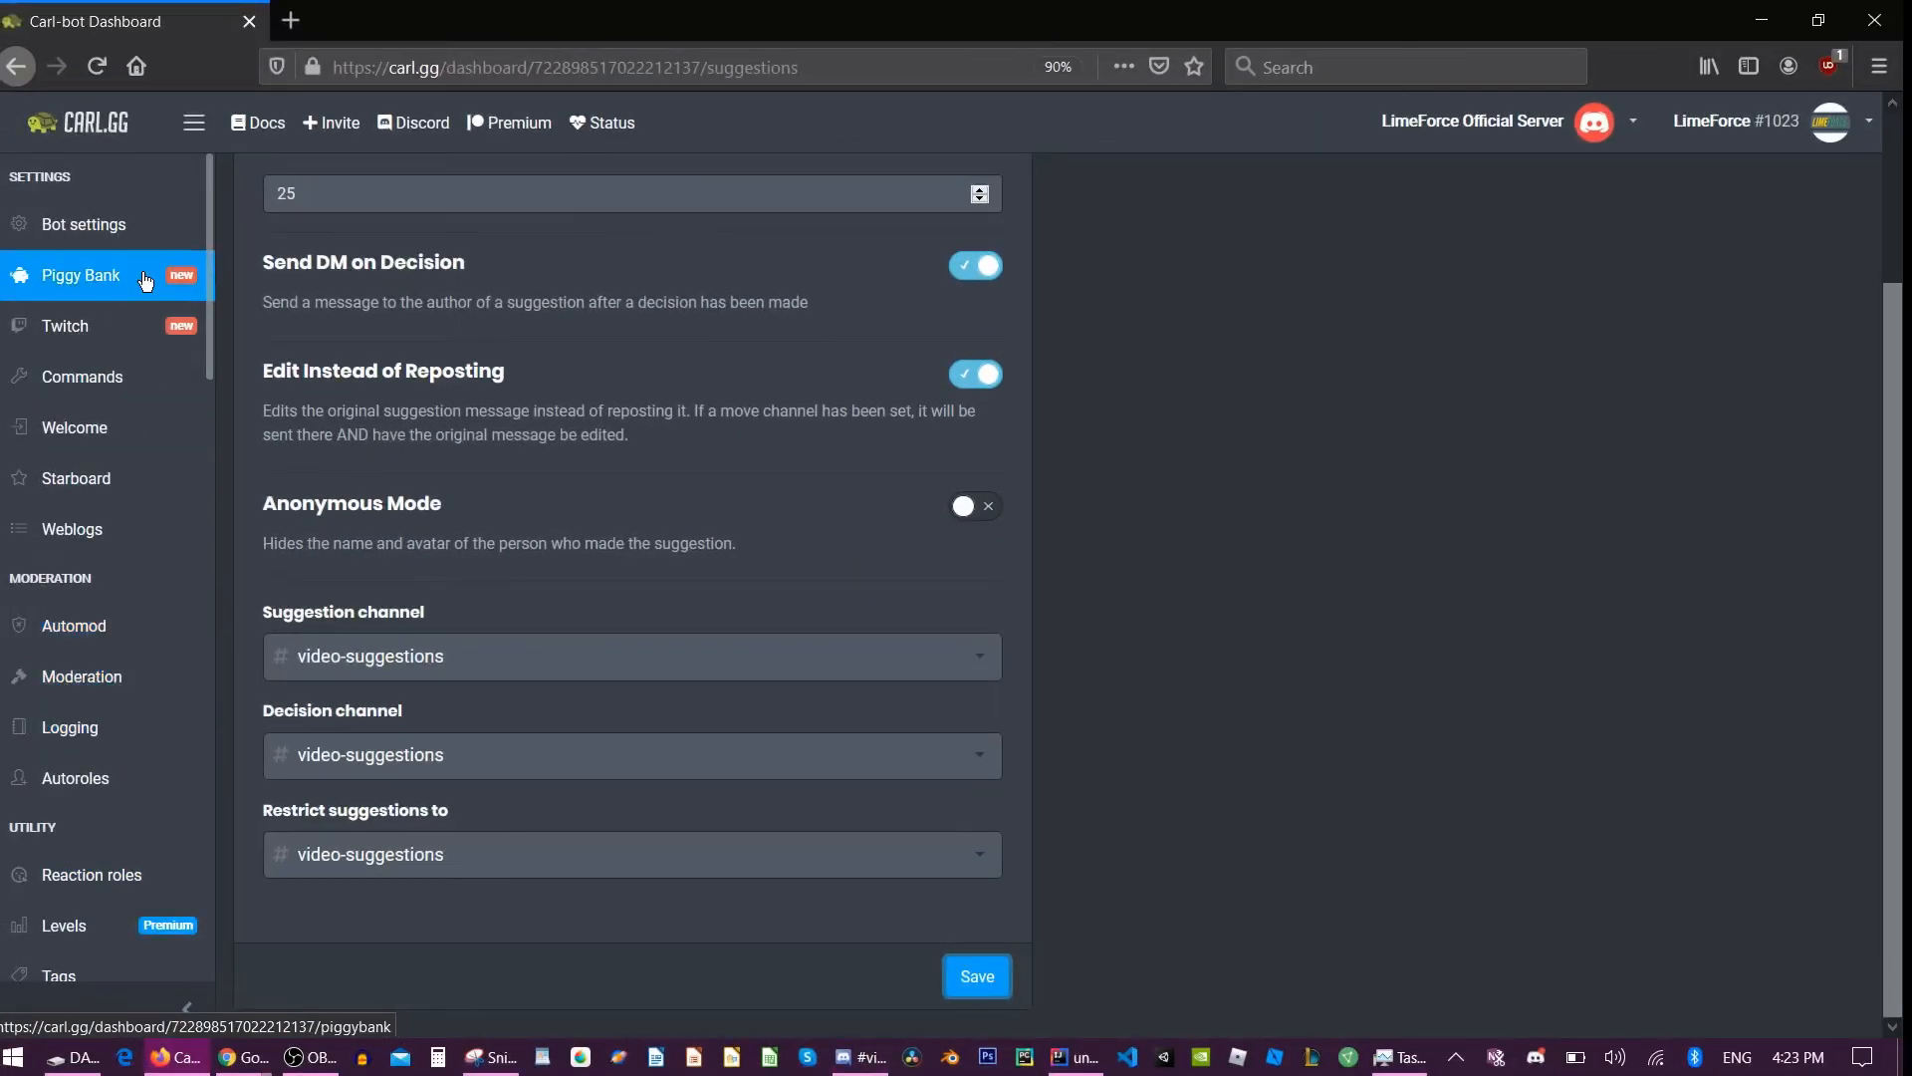
- View the Carl-bot documentation home page and return to the dashboard's suggestion settings
{"action": "left_click", "coordinate": [248, 124]}
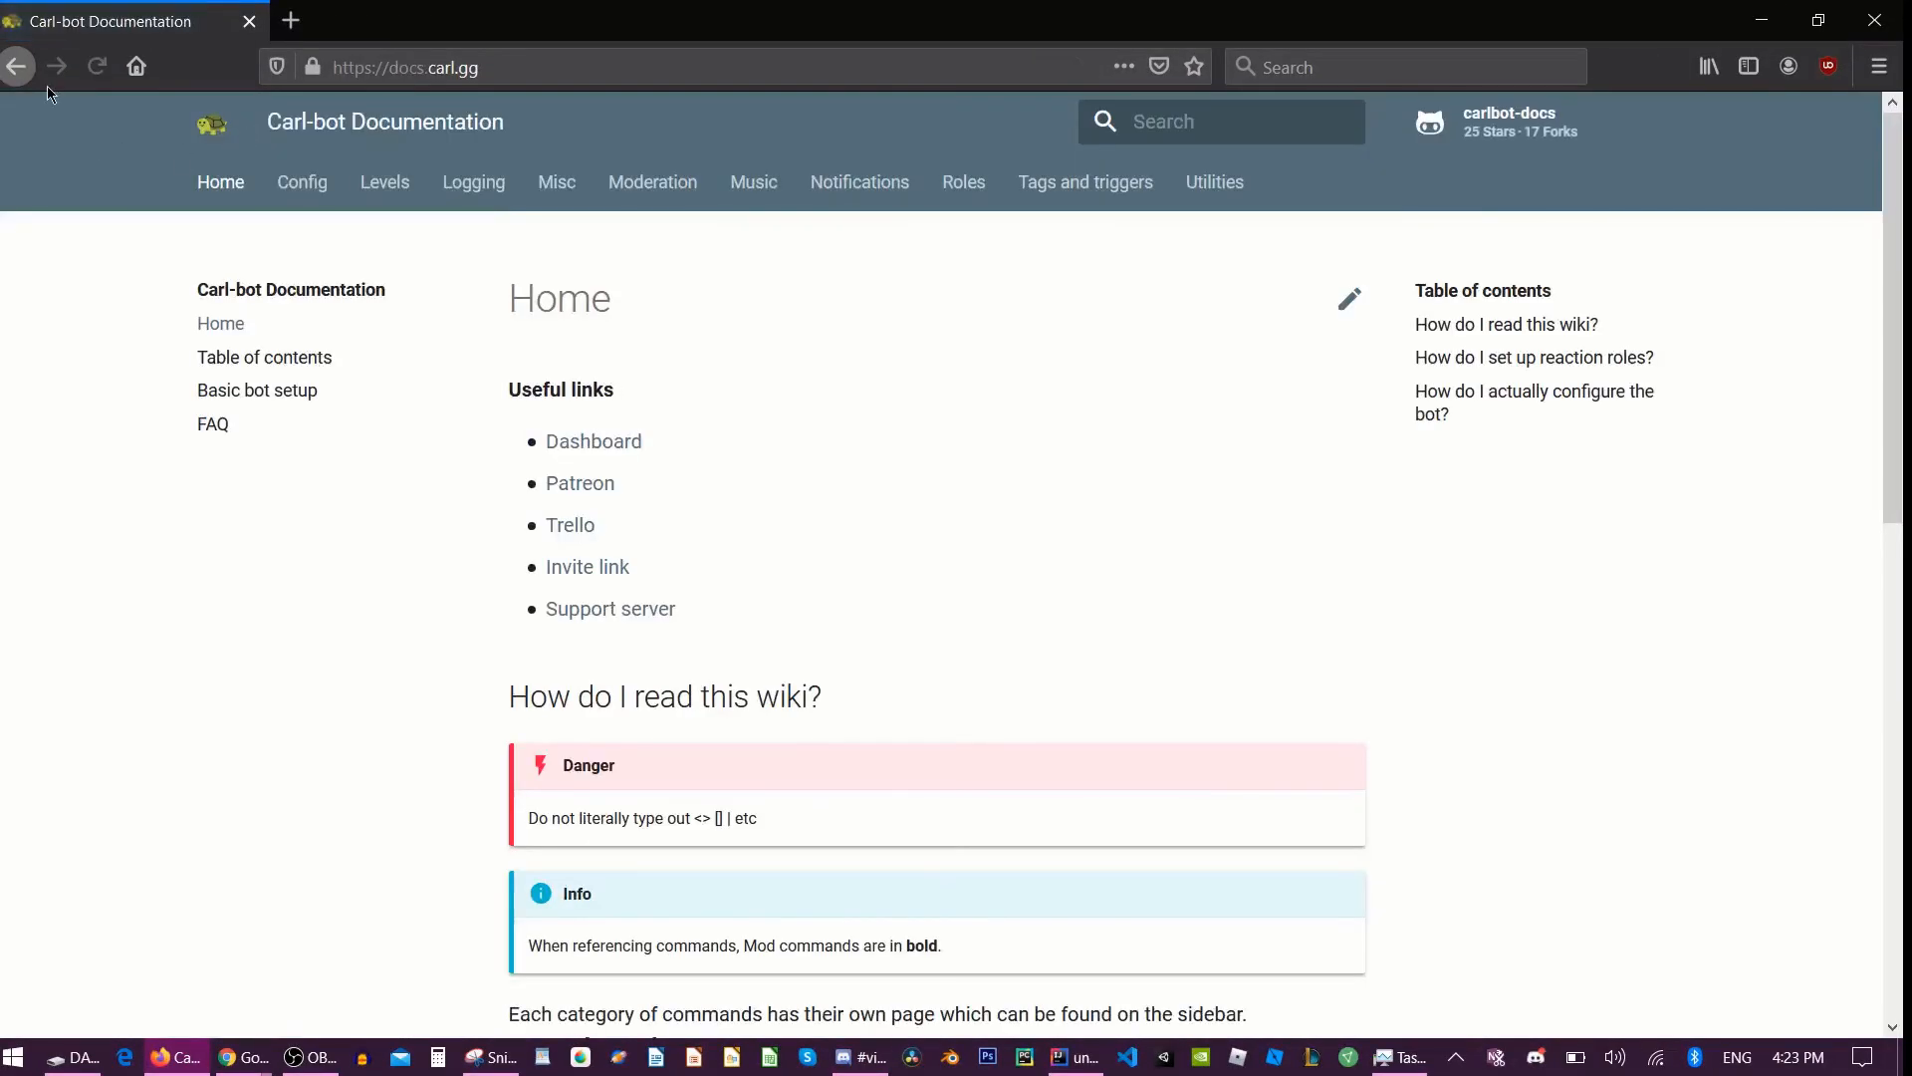
{"action": "left_click", "coordinate": [17, 67]}
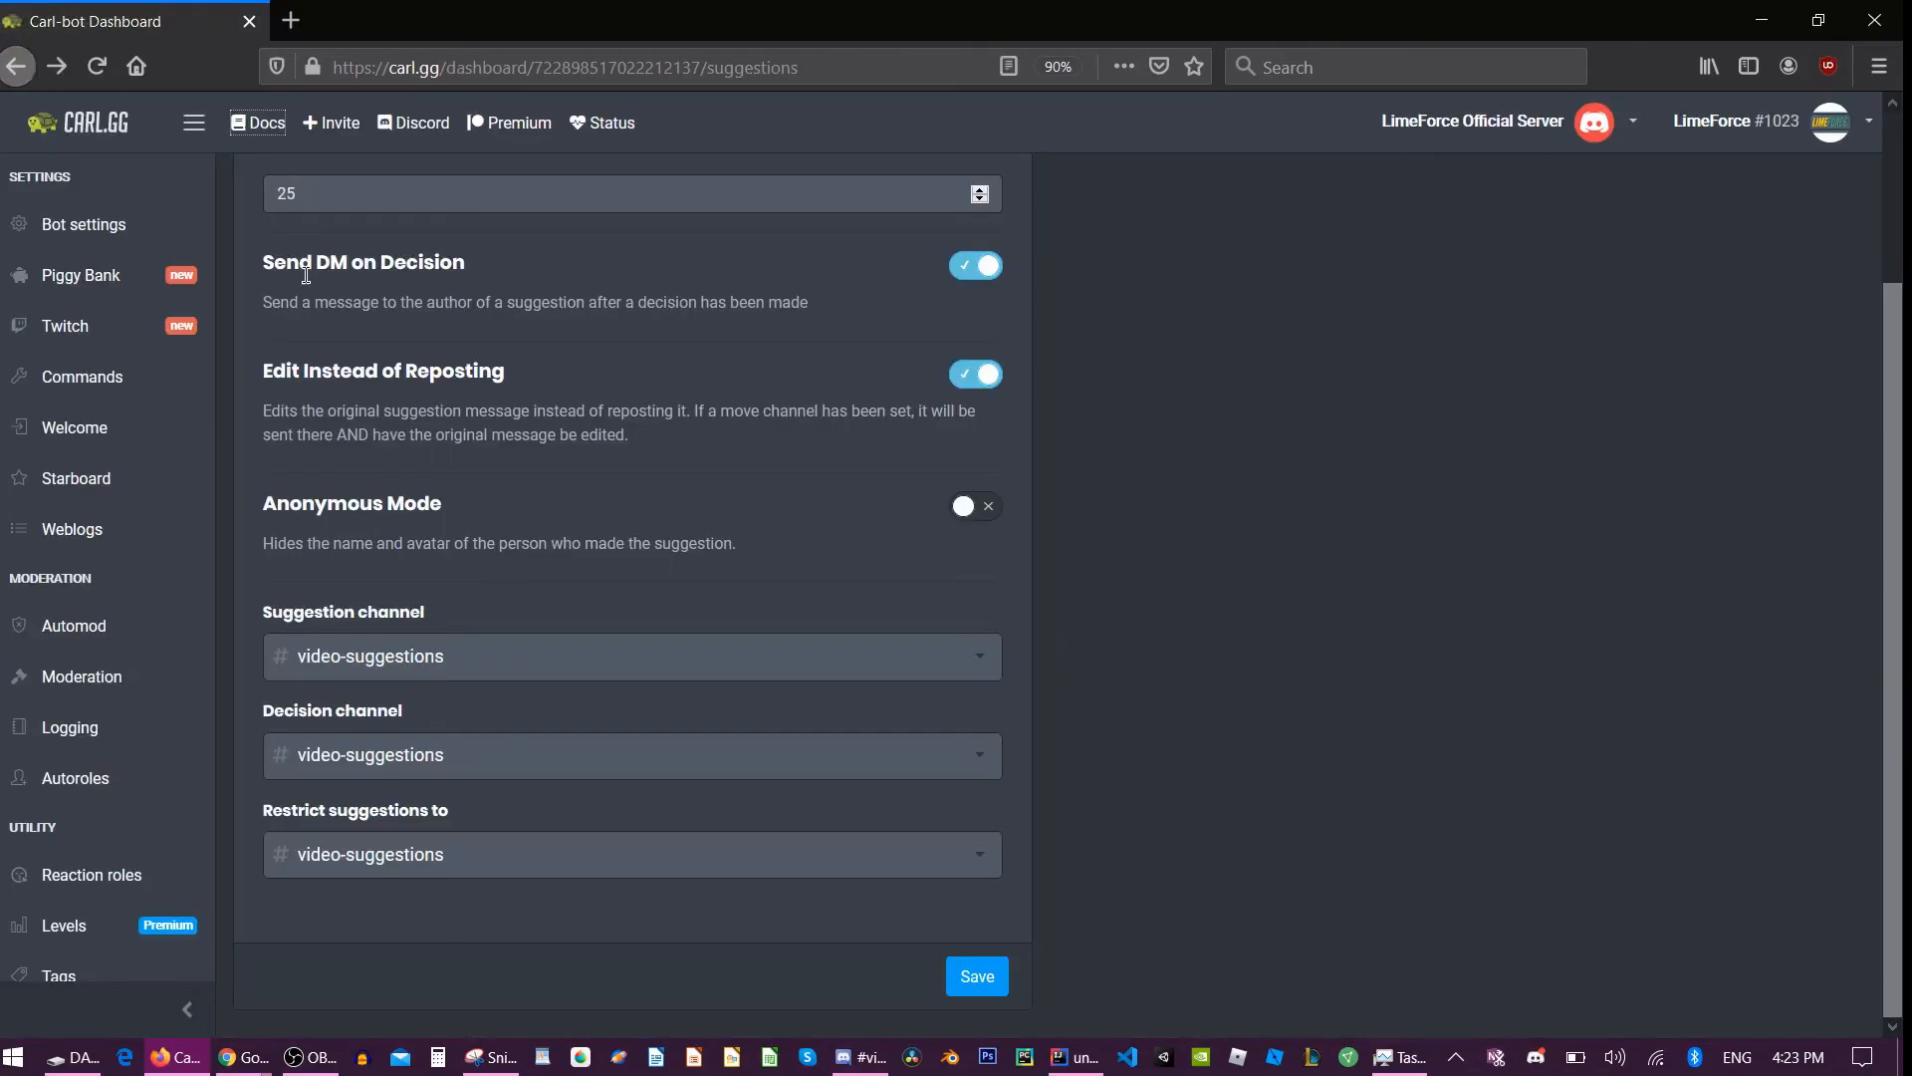
{"action": "scroll", "coordinate": [835, 290], "scroll_direction": "up", "scroll_amount": 2}
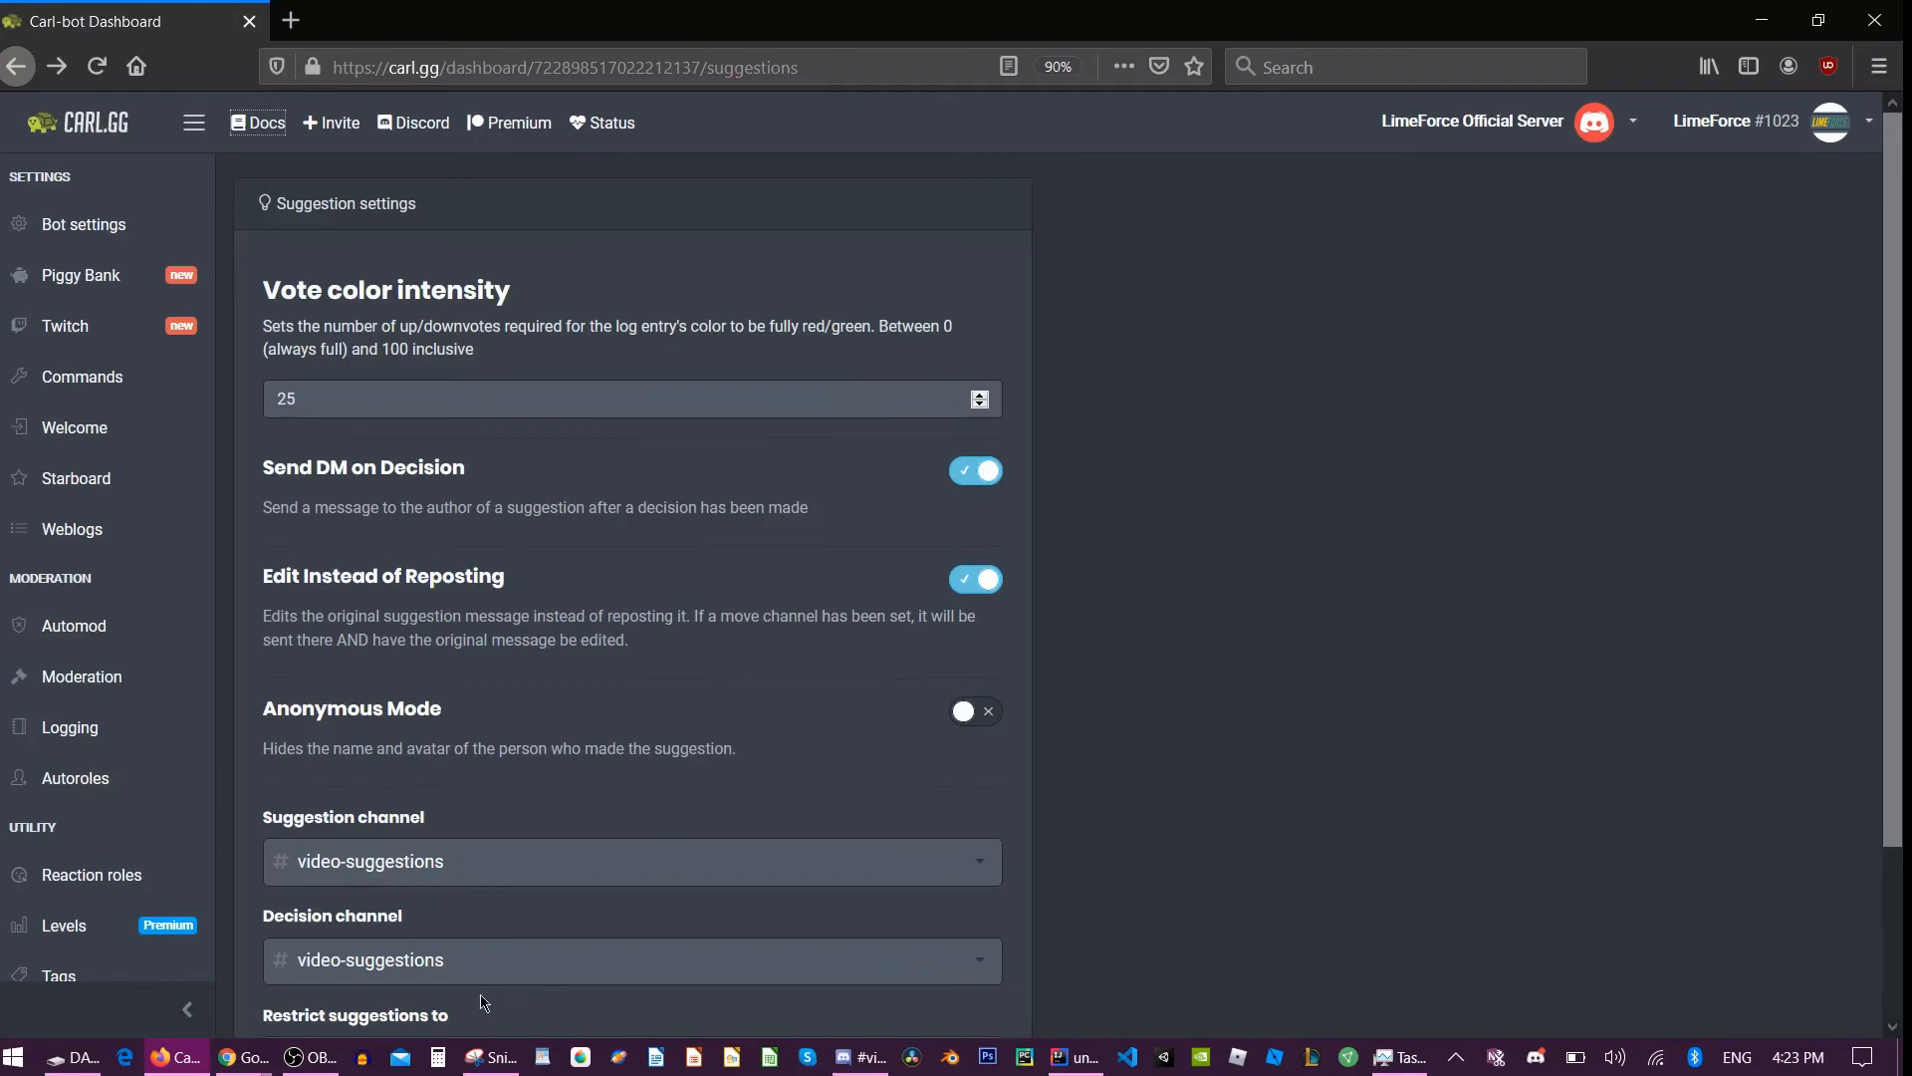
- Switch to Discord and look over the verification-help and verification channels
{"action": "left_click", "coordinate": [838, 1070]}
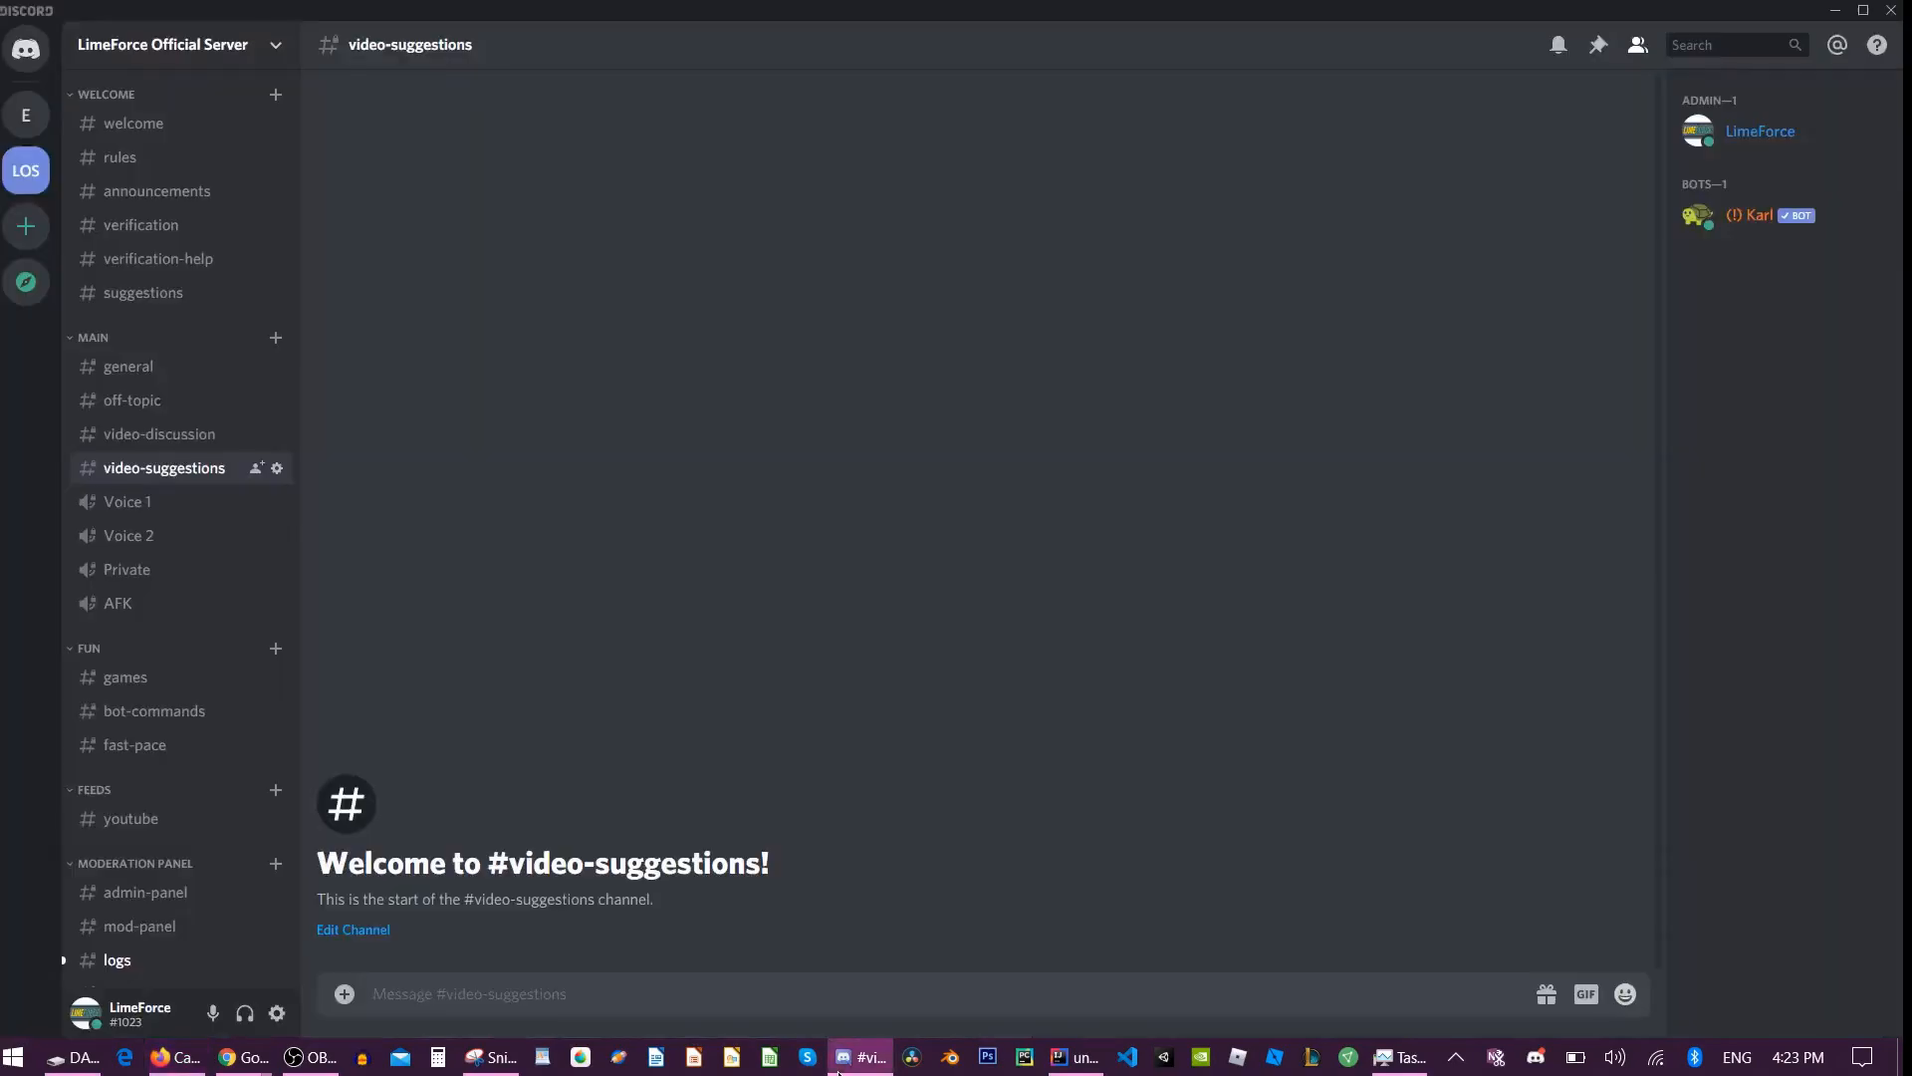
{"action": "scroll", "coordinate": [115, 285], "scroll_direction": "down", "scroll_amount": 1}
{"action": "scroll", "coordinate": [115, 284], "scroll_direction": "up", "scroll_amount": 1}
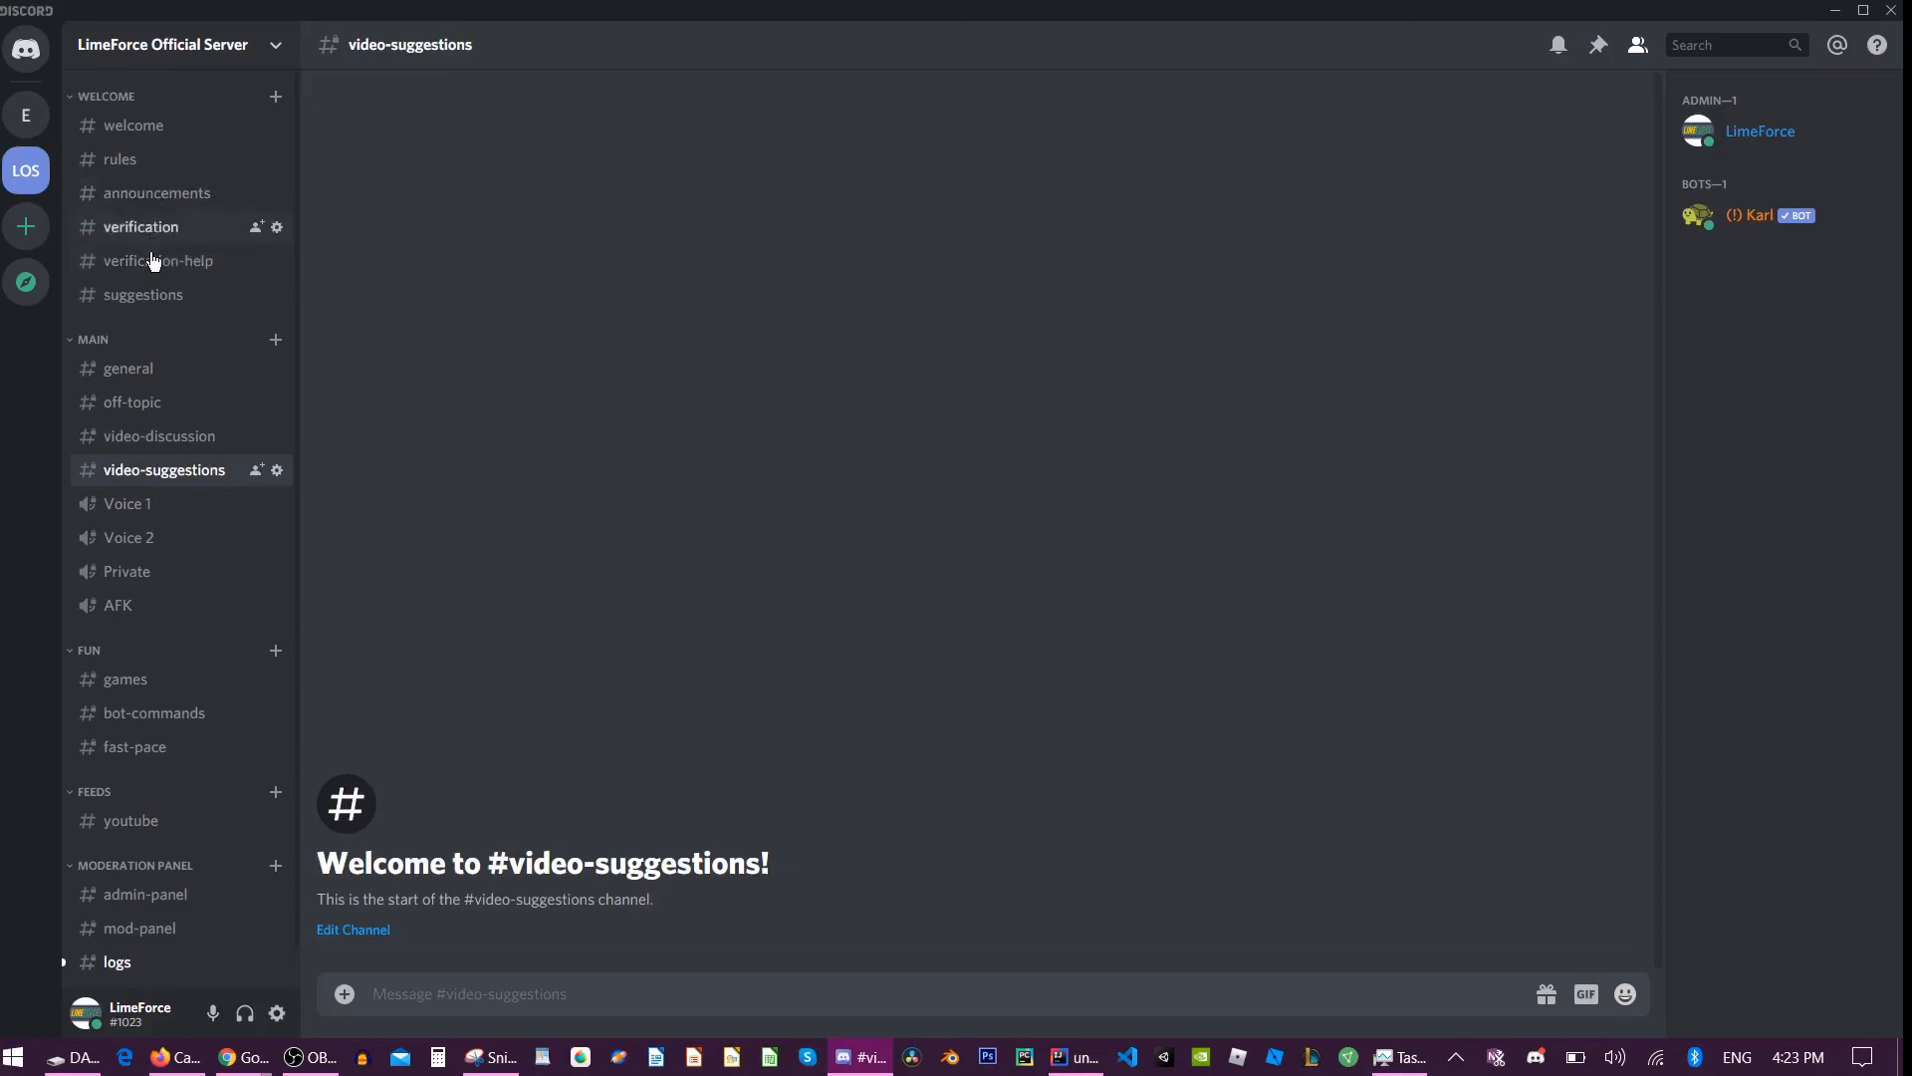
{"action": "left_click", "coordinate": [153, 262]}
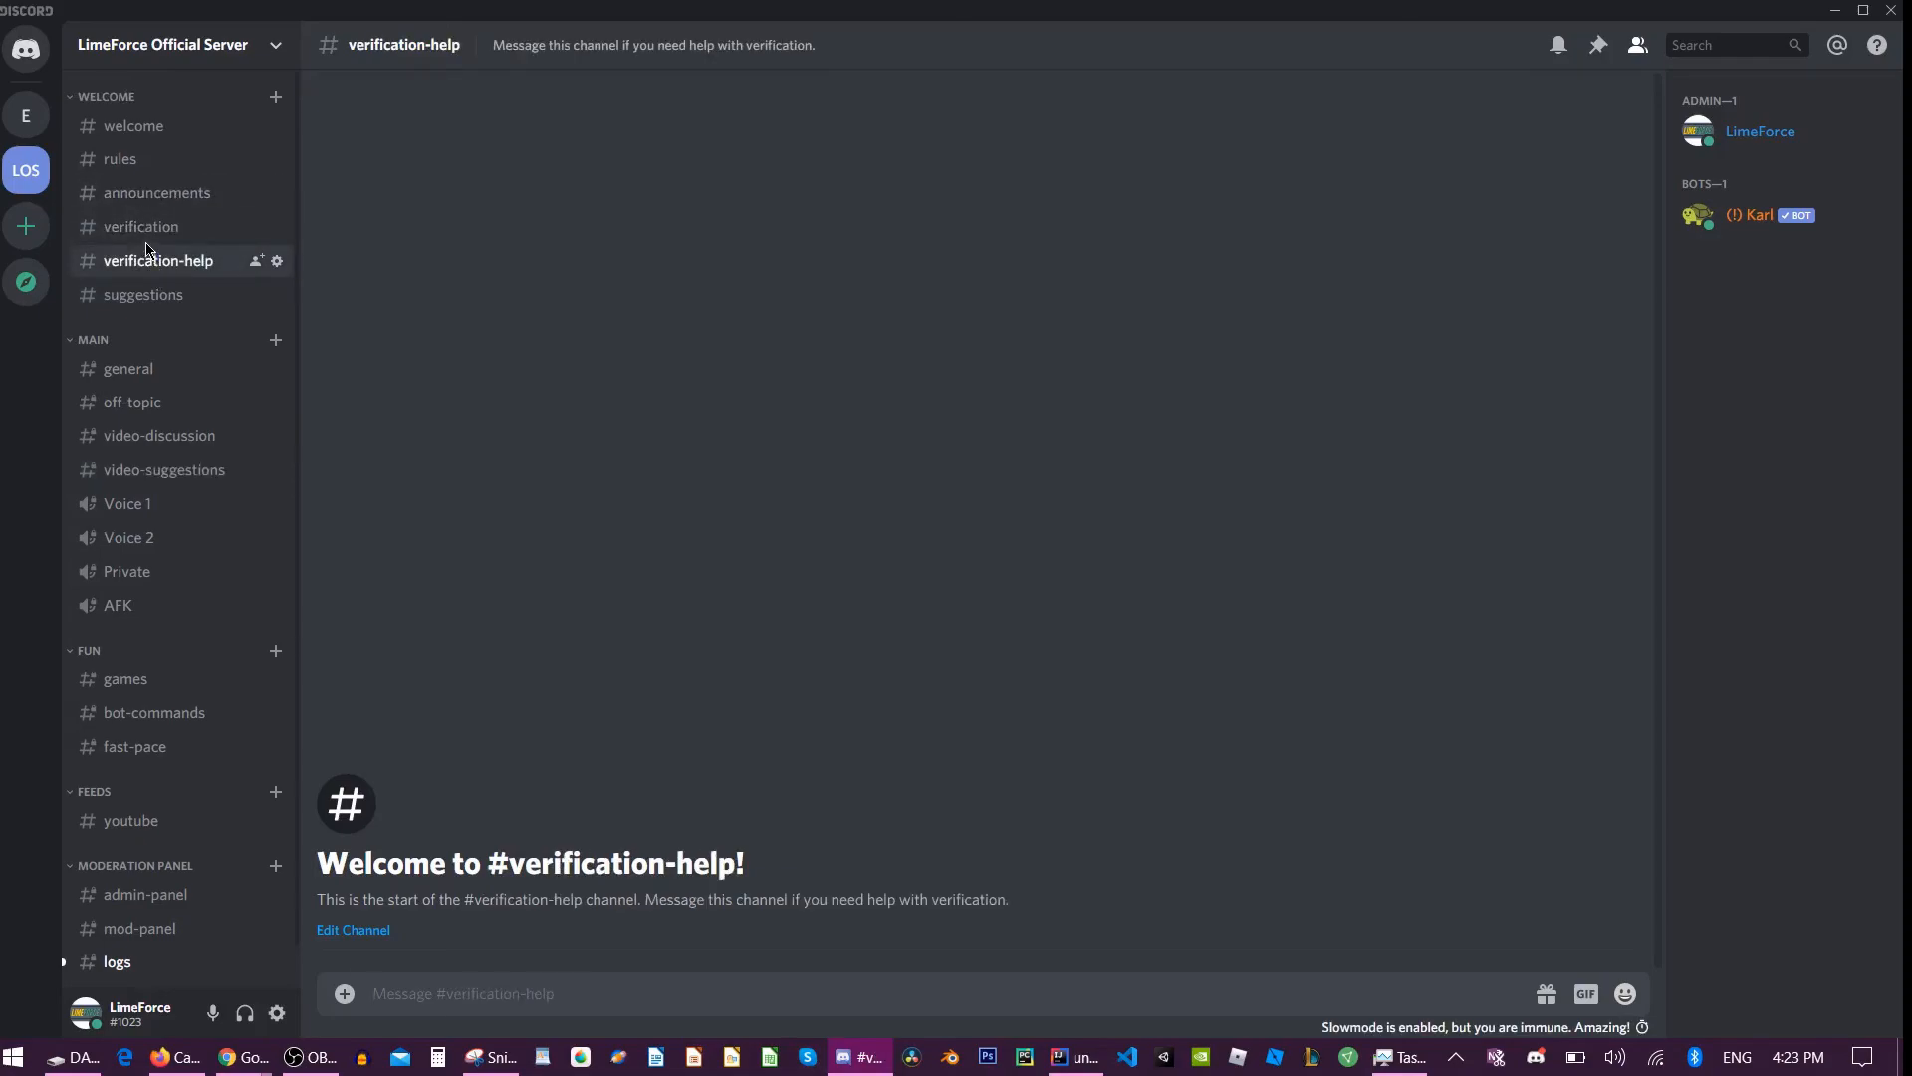
{"action": "left_click", "coordinate": [145, 229]}
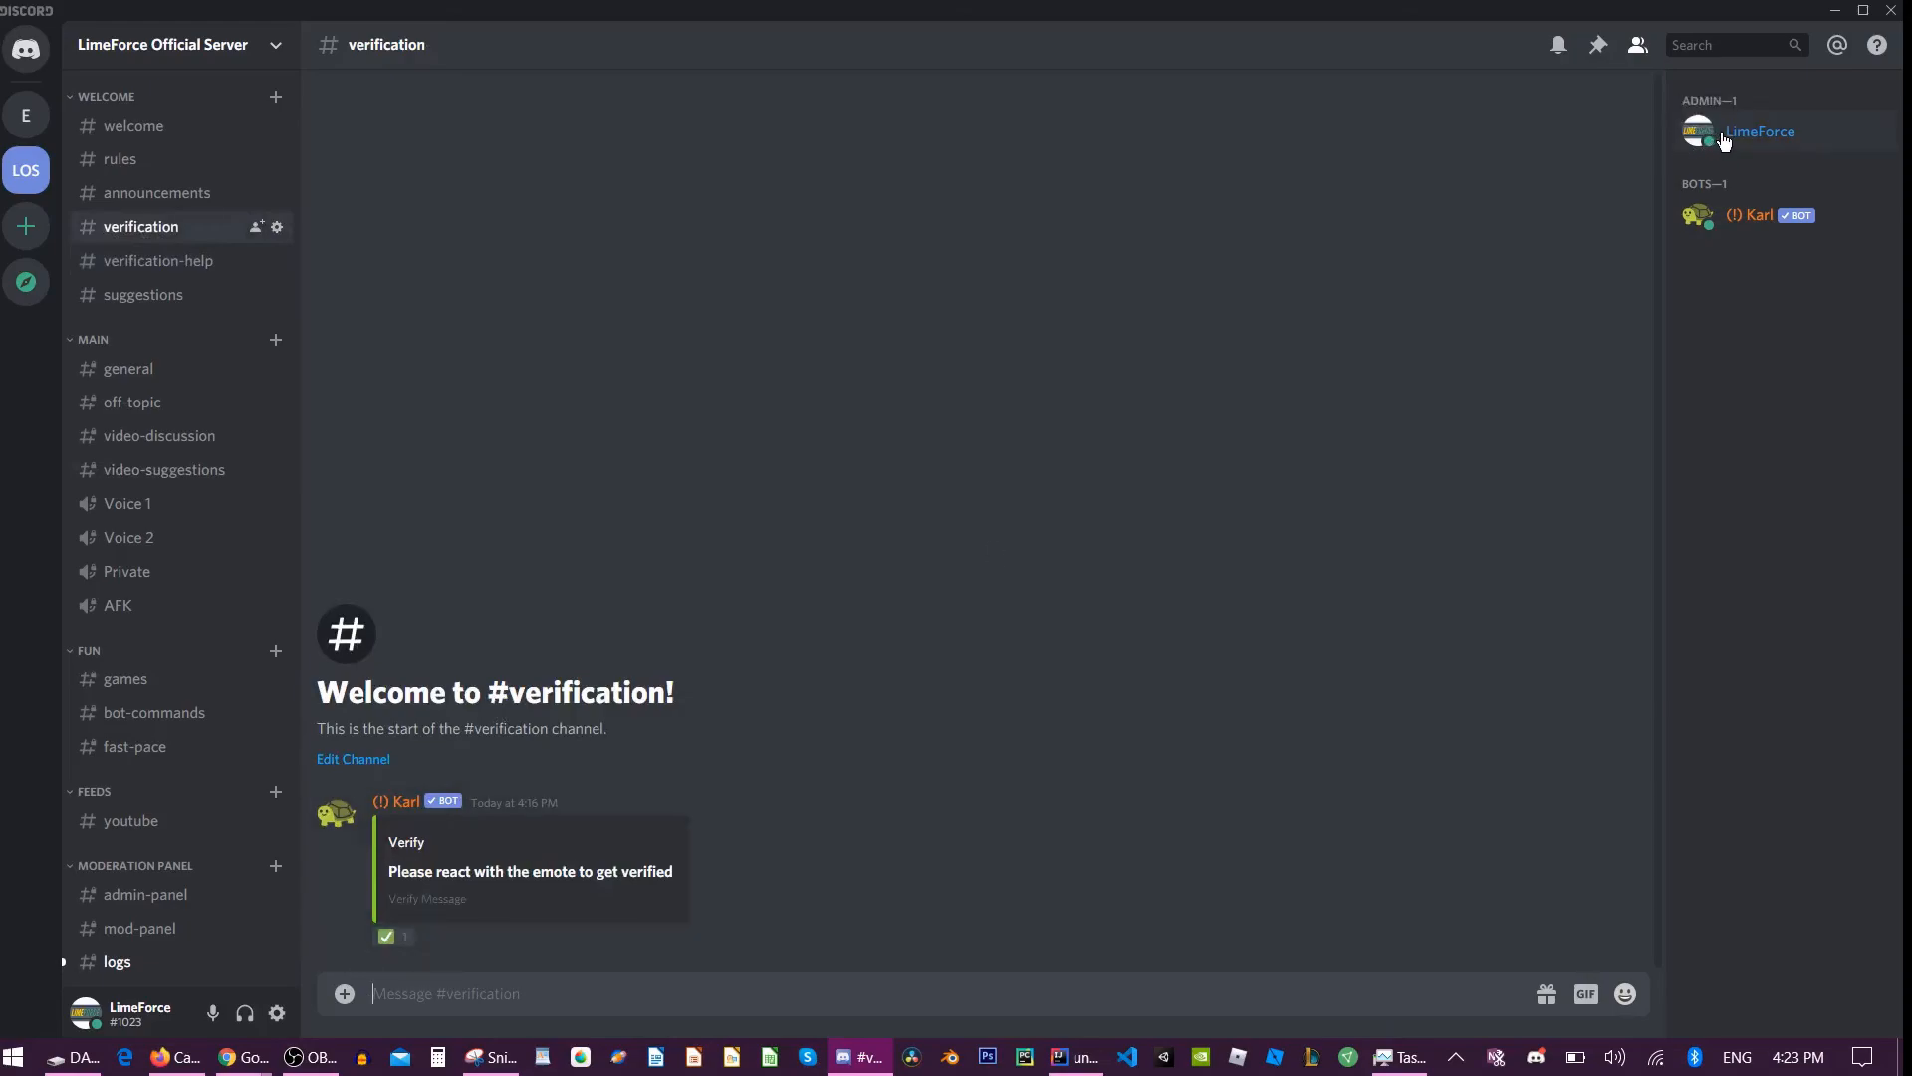
{"action": "left_click", "coordinate": [196, 264]}
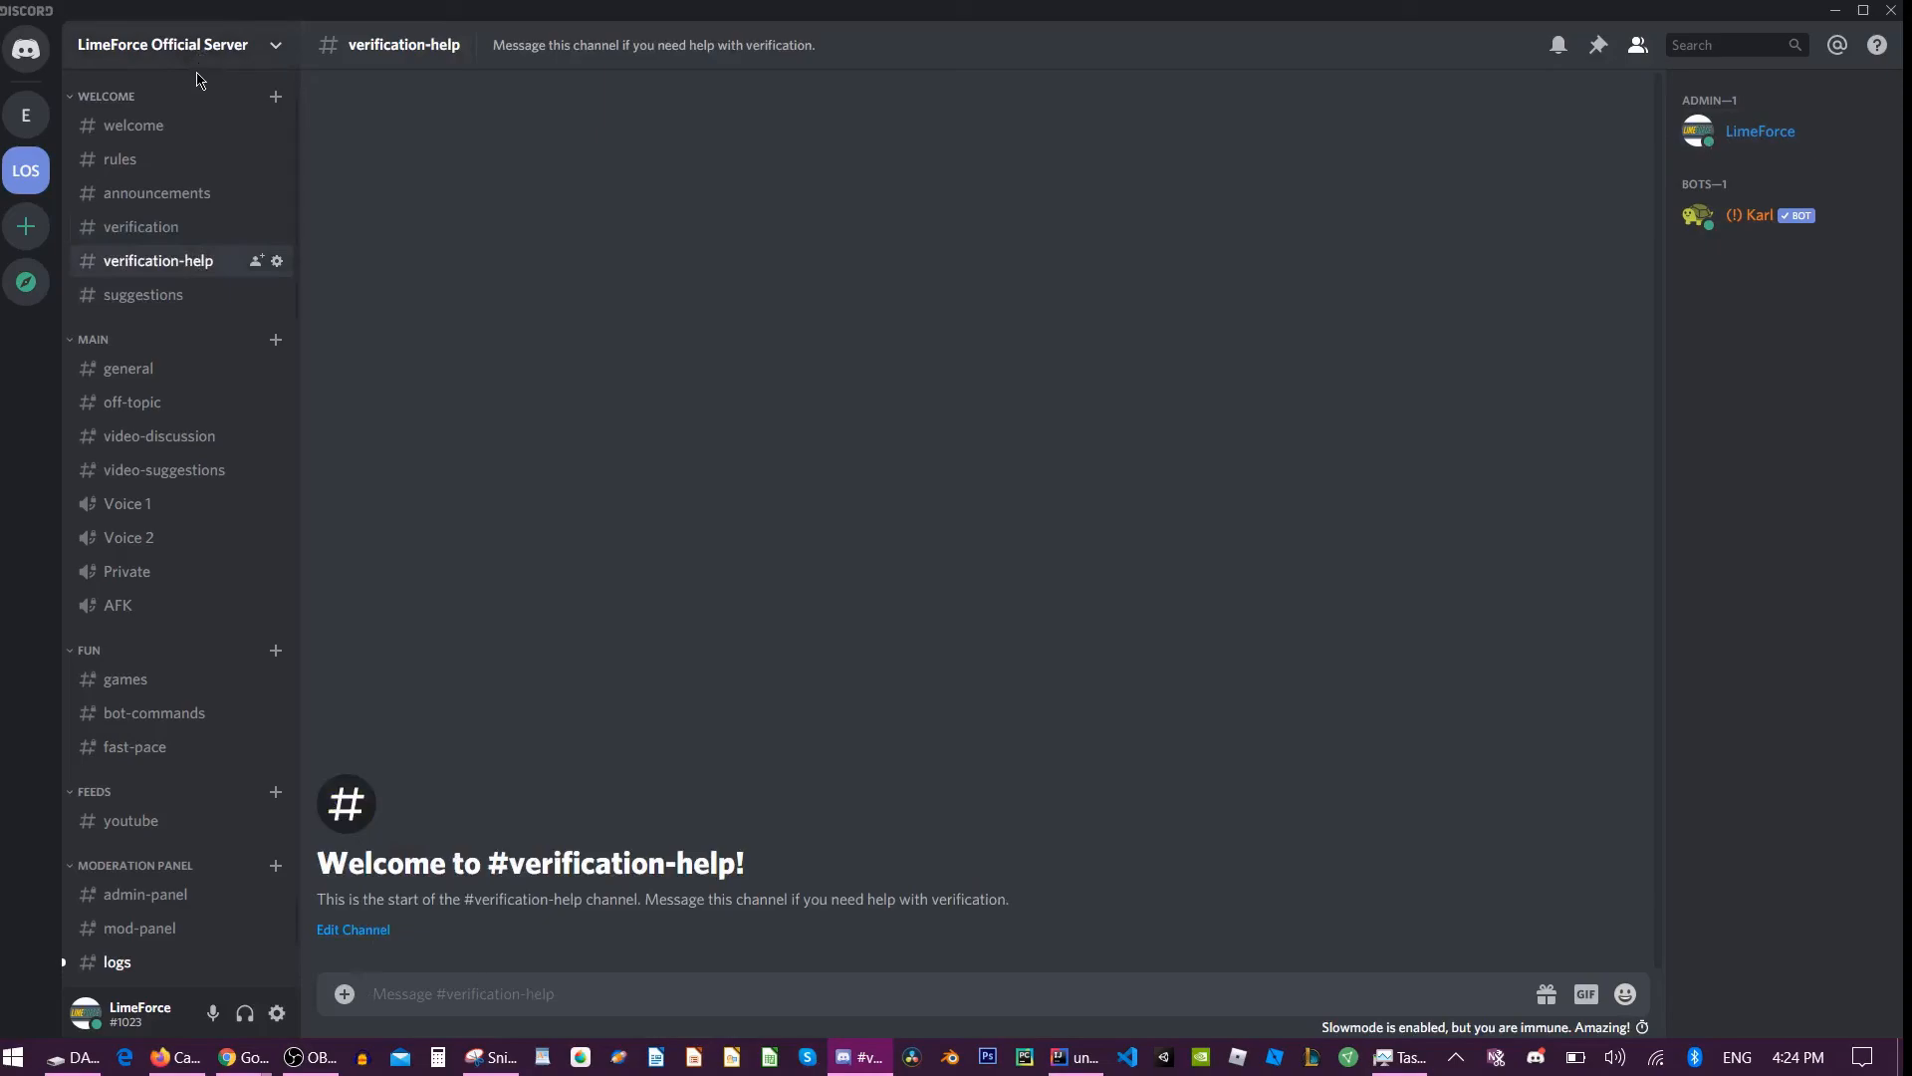
- Create a text channel named "role-picker" in the Welcome category
{"action": "left_click", "coordinate": [275, 100]}
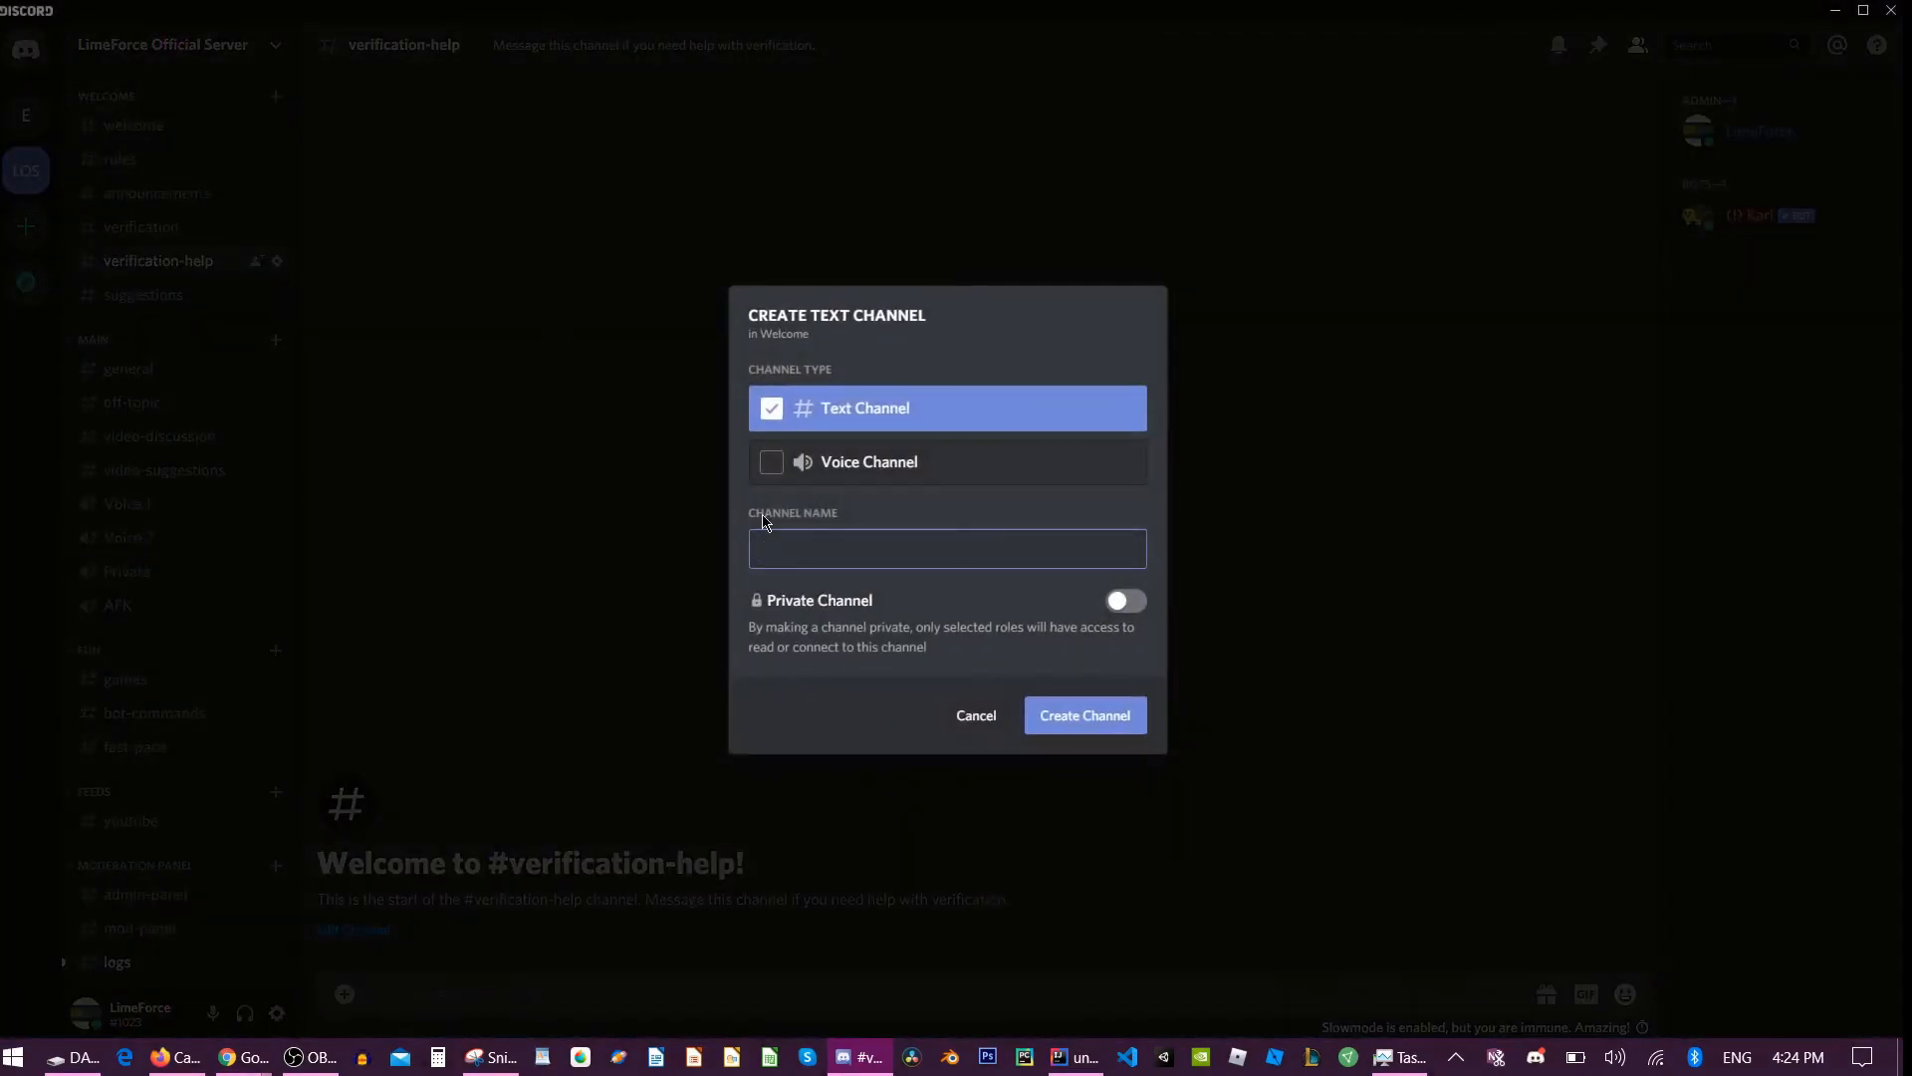
{"action": "type", "text": "role-picker"}
{"action": "left_click", "coordinate": [1072, 715]}
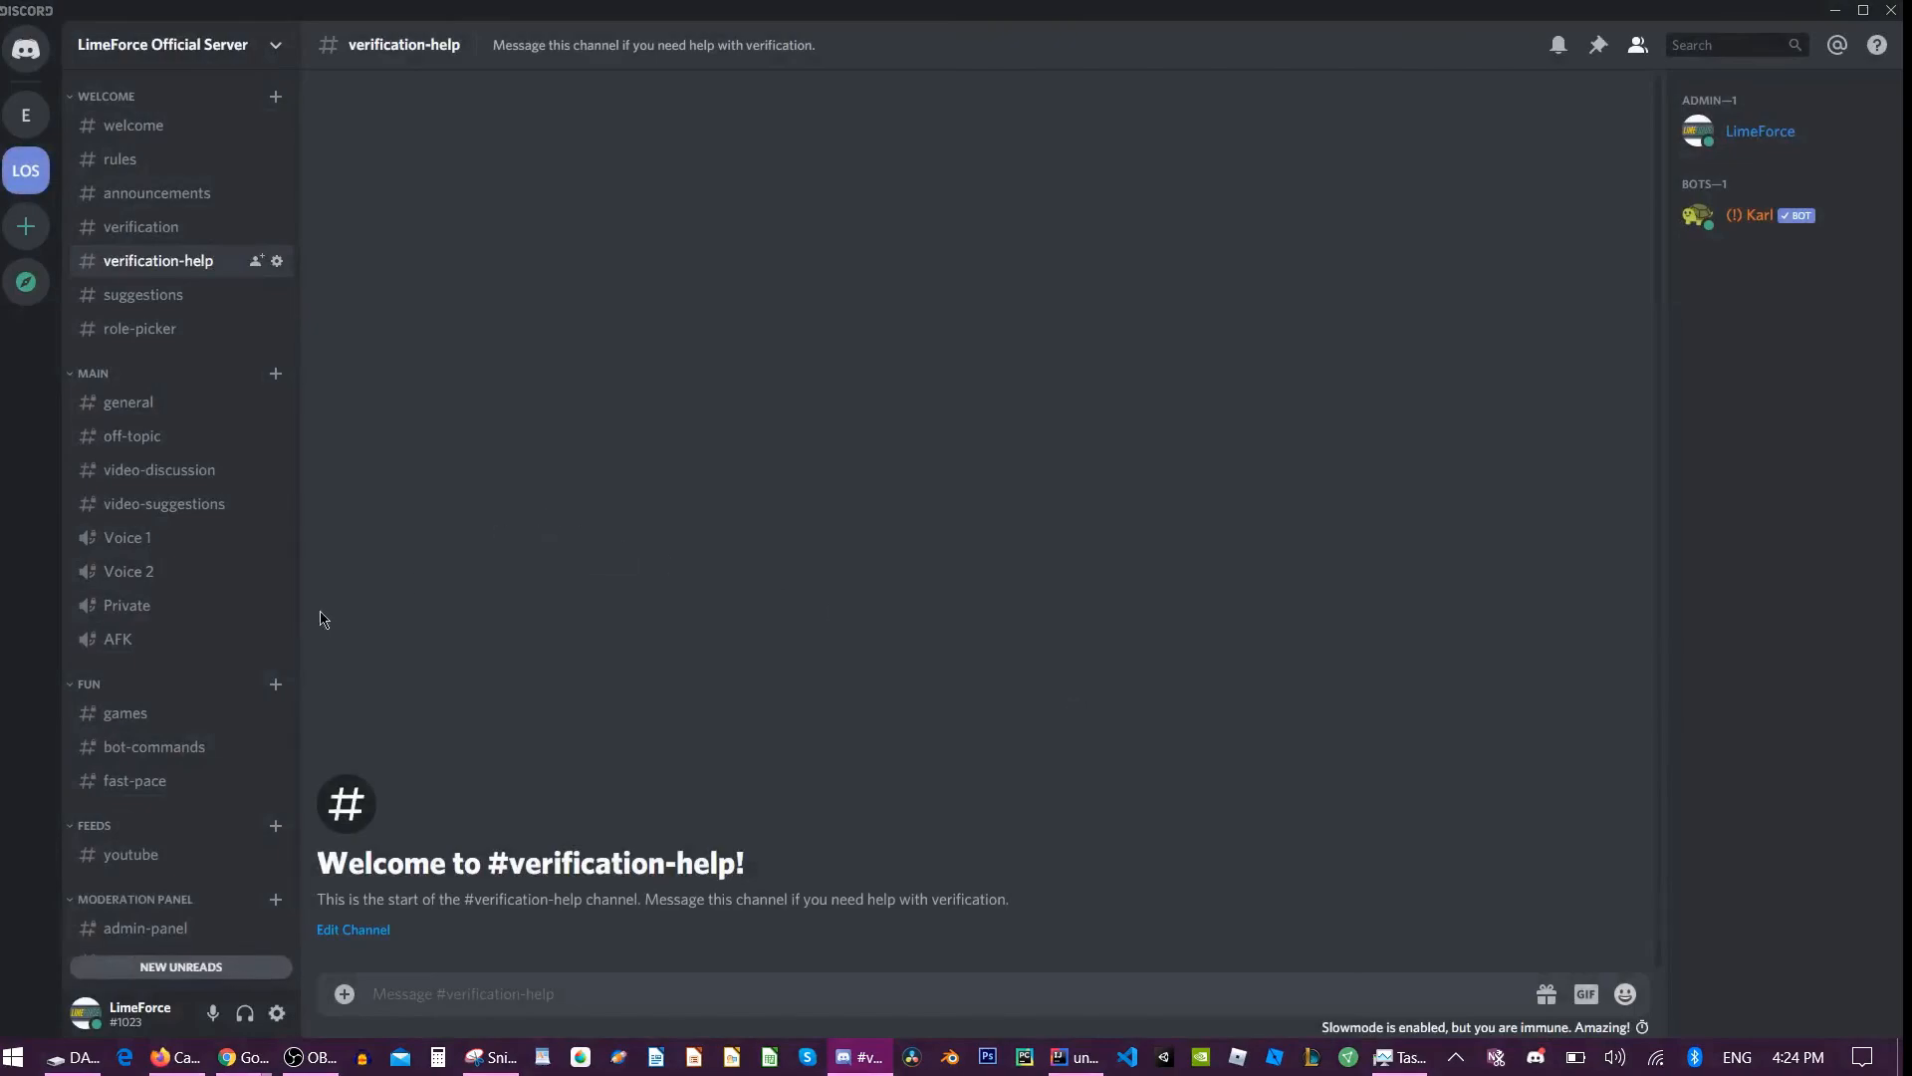
- View the logs channel and the role-picker channel, and return to the Carl-bot dashboard
{"action": "scroll", "coordinate": [160, 807], "scroll_direction": "down", "scroll_amount": 2}
{"action": "left_click", "coordinate": [136, 927]}
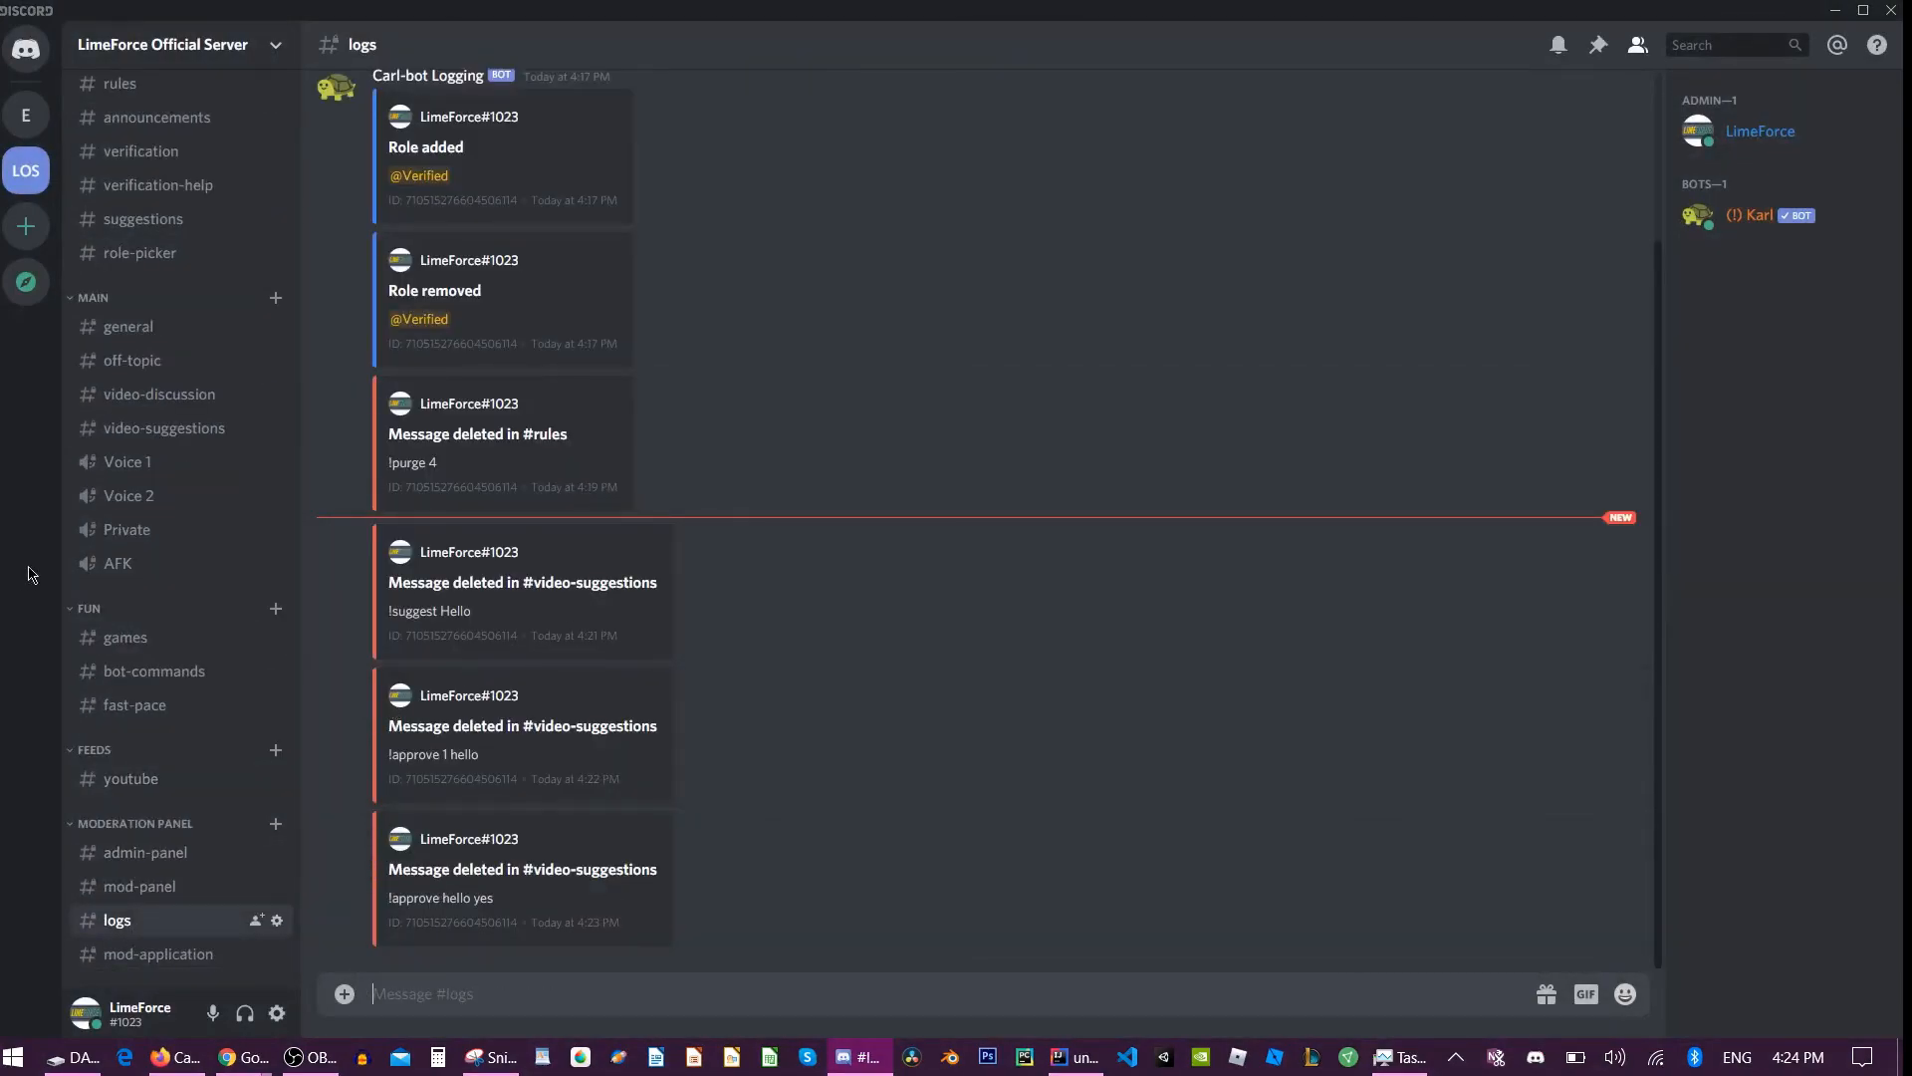
{"action": "scroll", "coordinate": [139, 469], "scroll_direction": "up", "scroll_amount": 2}
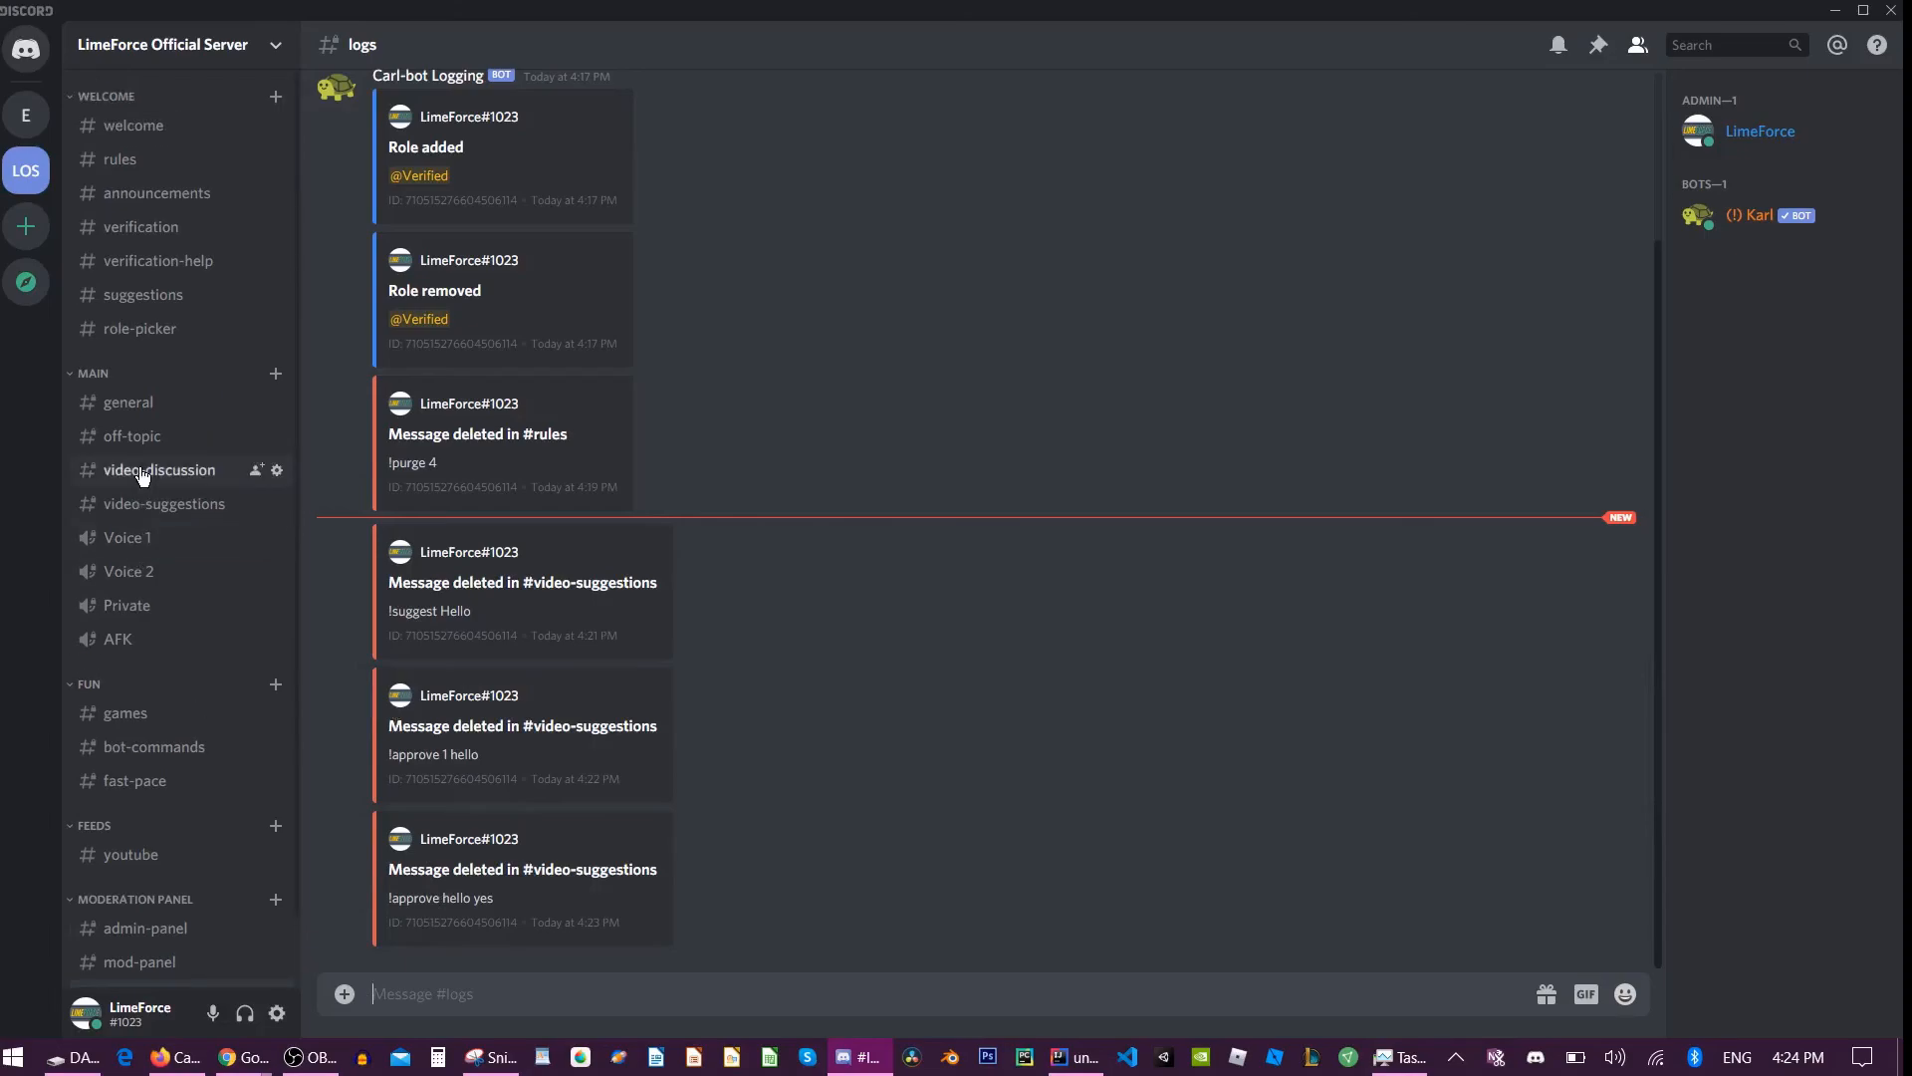
{"action": "left_click", "coordinate": [164, 328]}
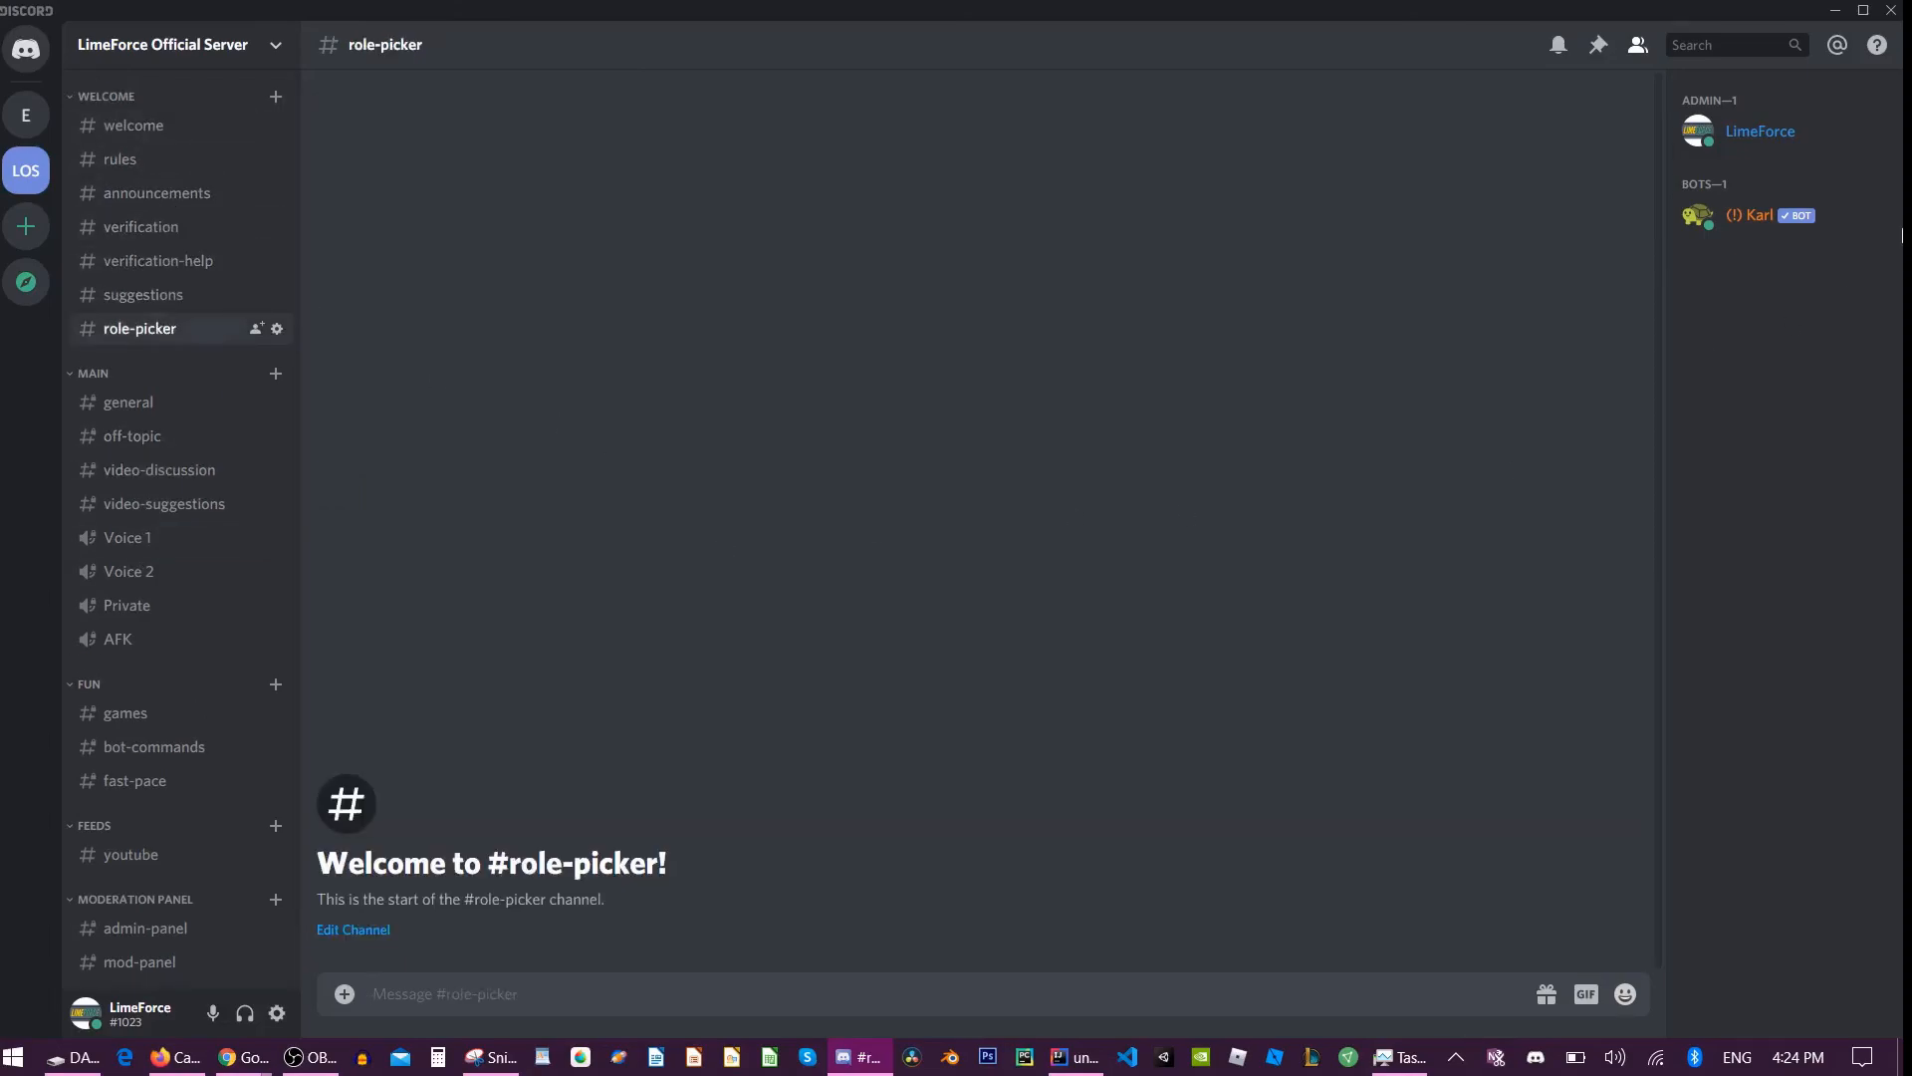
{"action": "left_click", "coordinate": [1834, 10]}
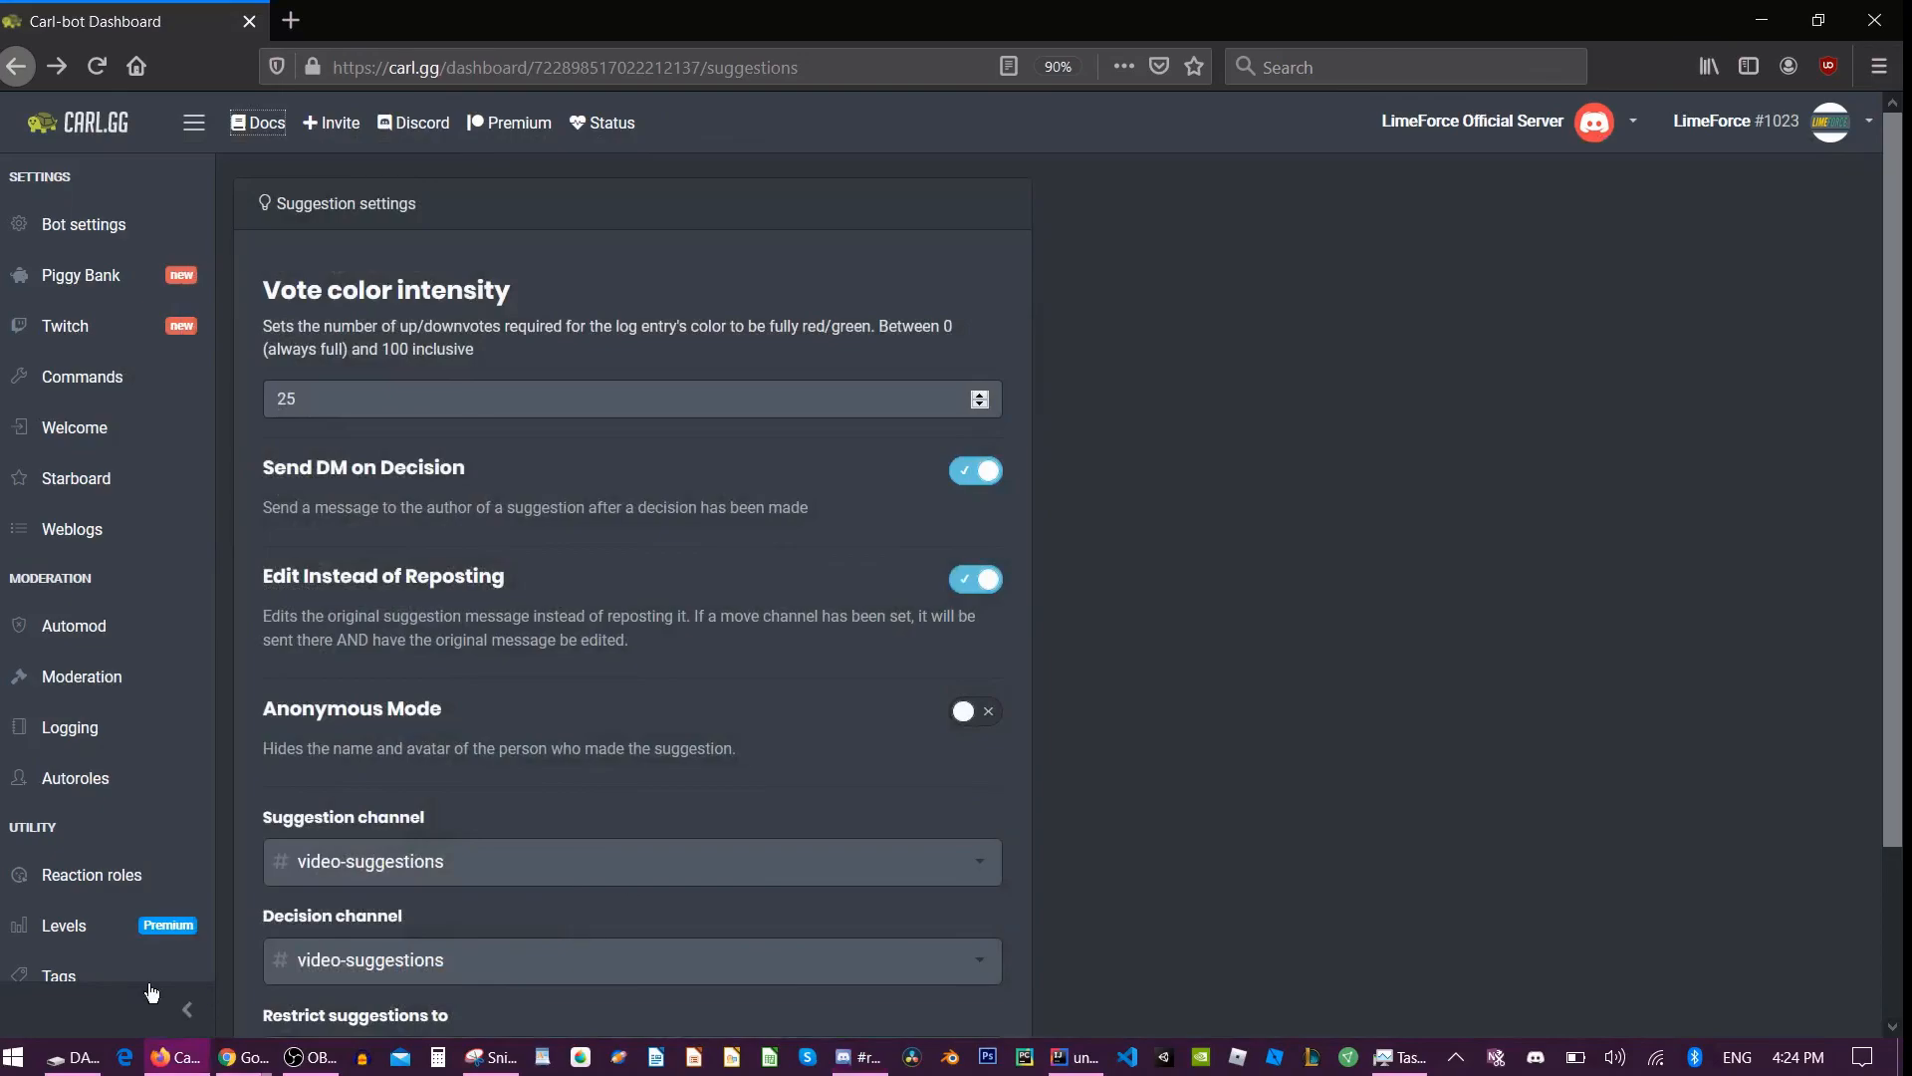
- Start a new reaction role in Post embed mode for the role-picker channel and show its embed builder
{"action": "left_click", "coordinate": [128, 869]}
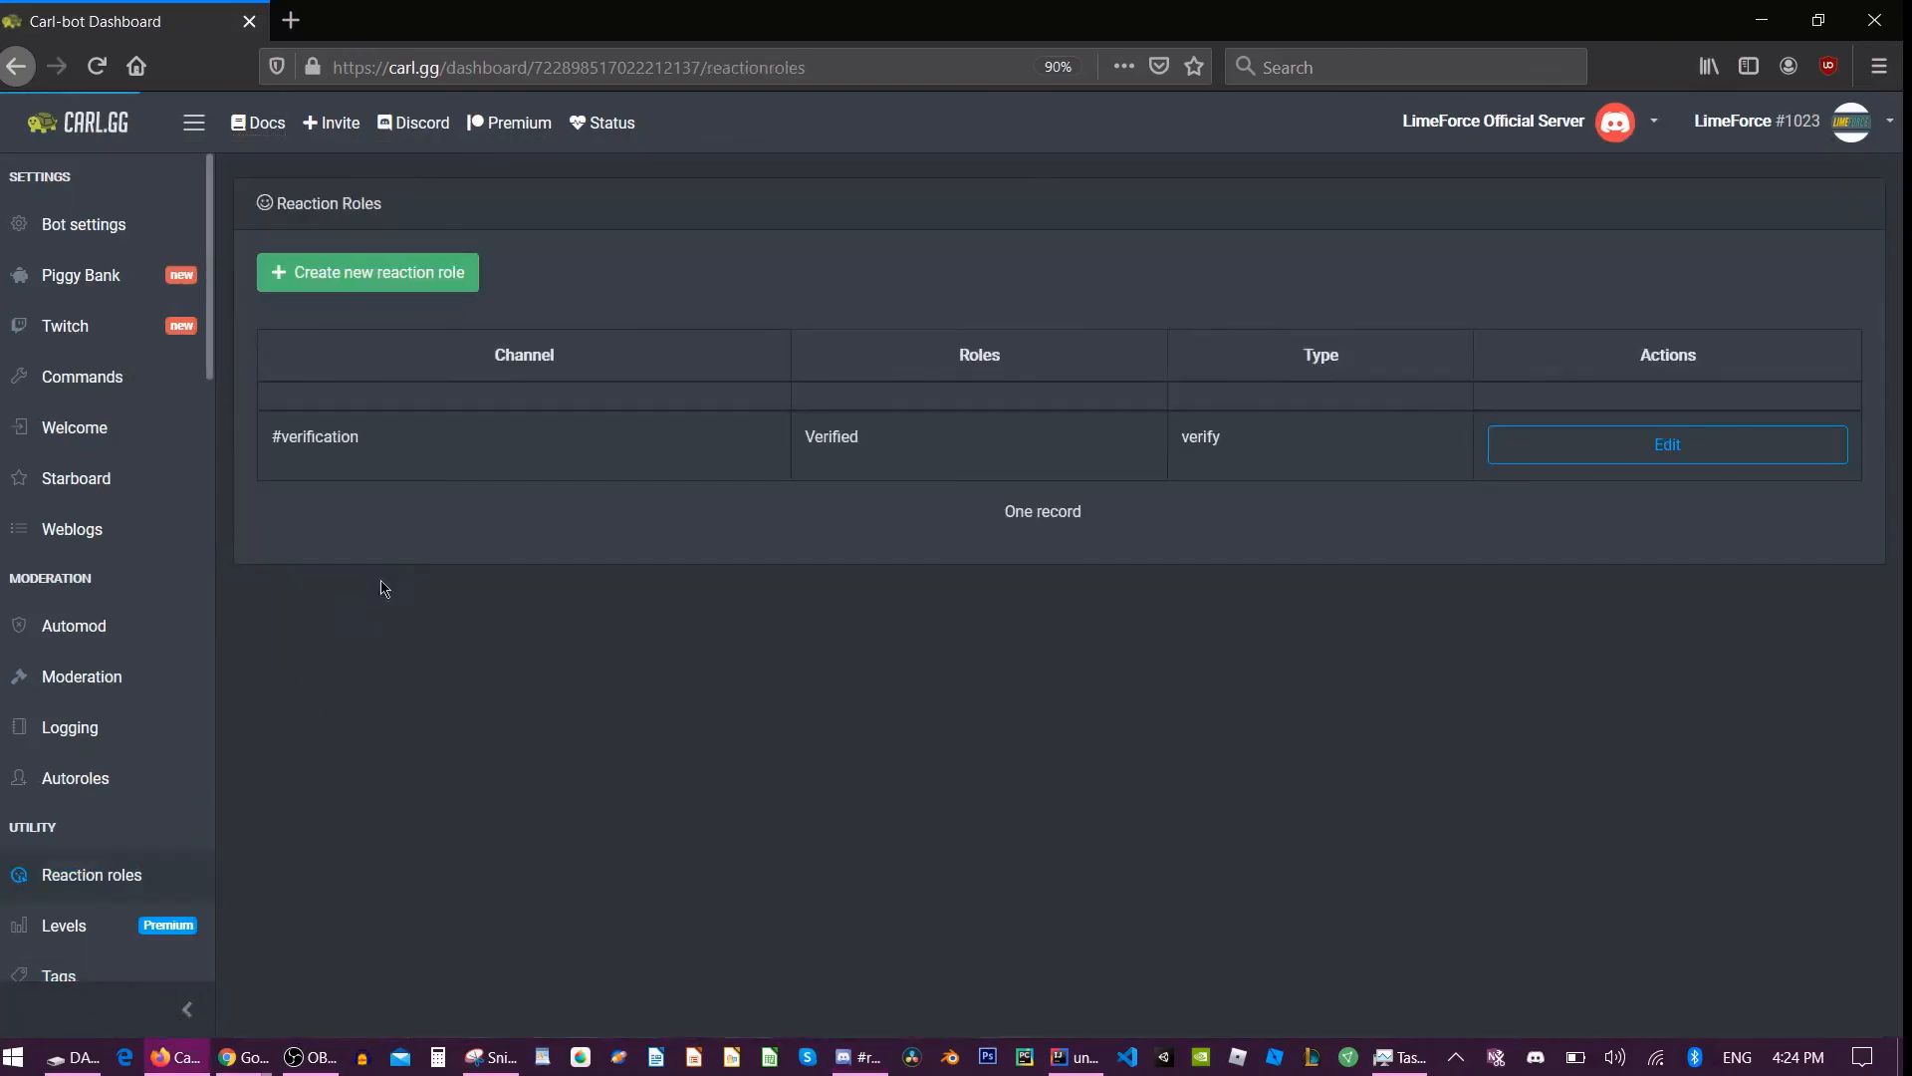
{"action": "left_click", "coordinate": [370, 279]}
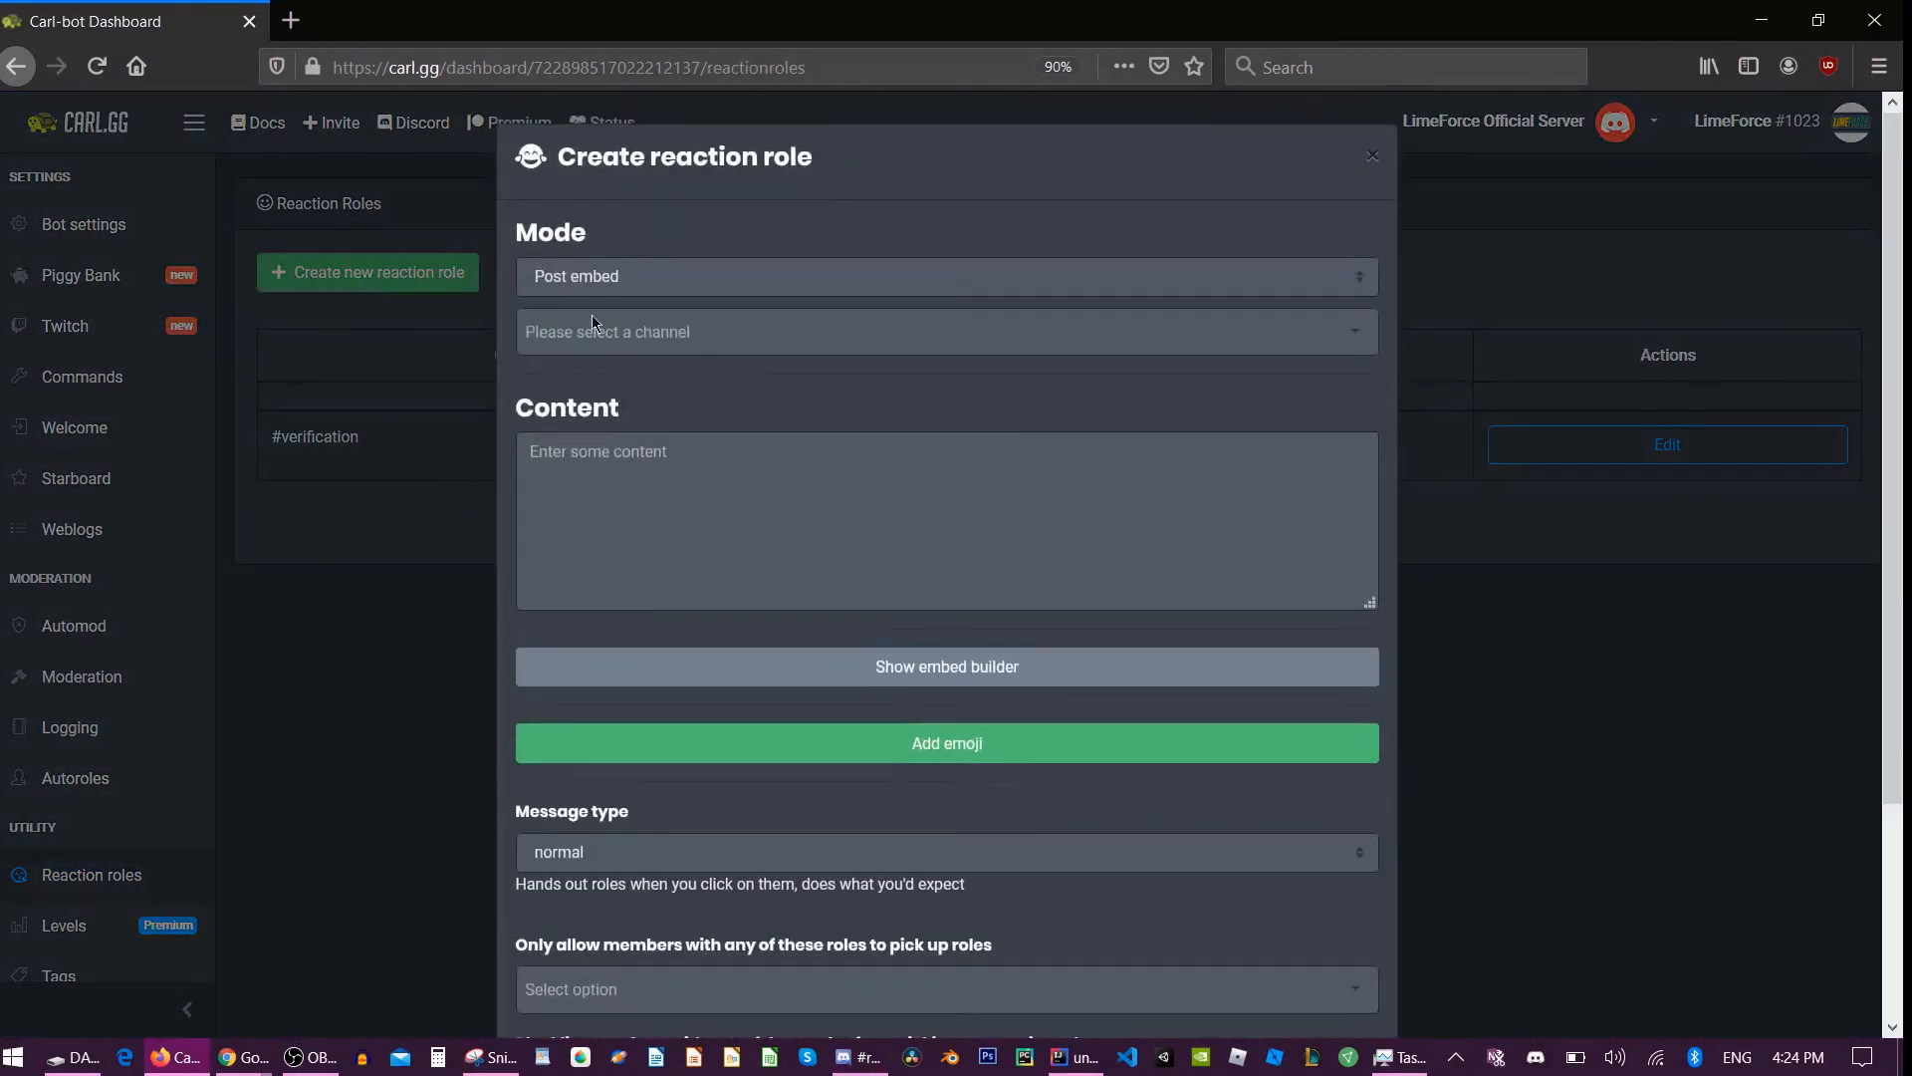
{"action": "left_click", "coordinate": [703, 339]}
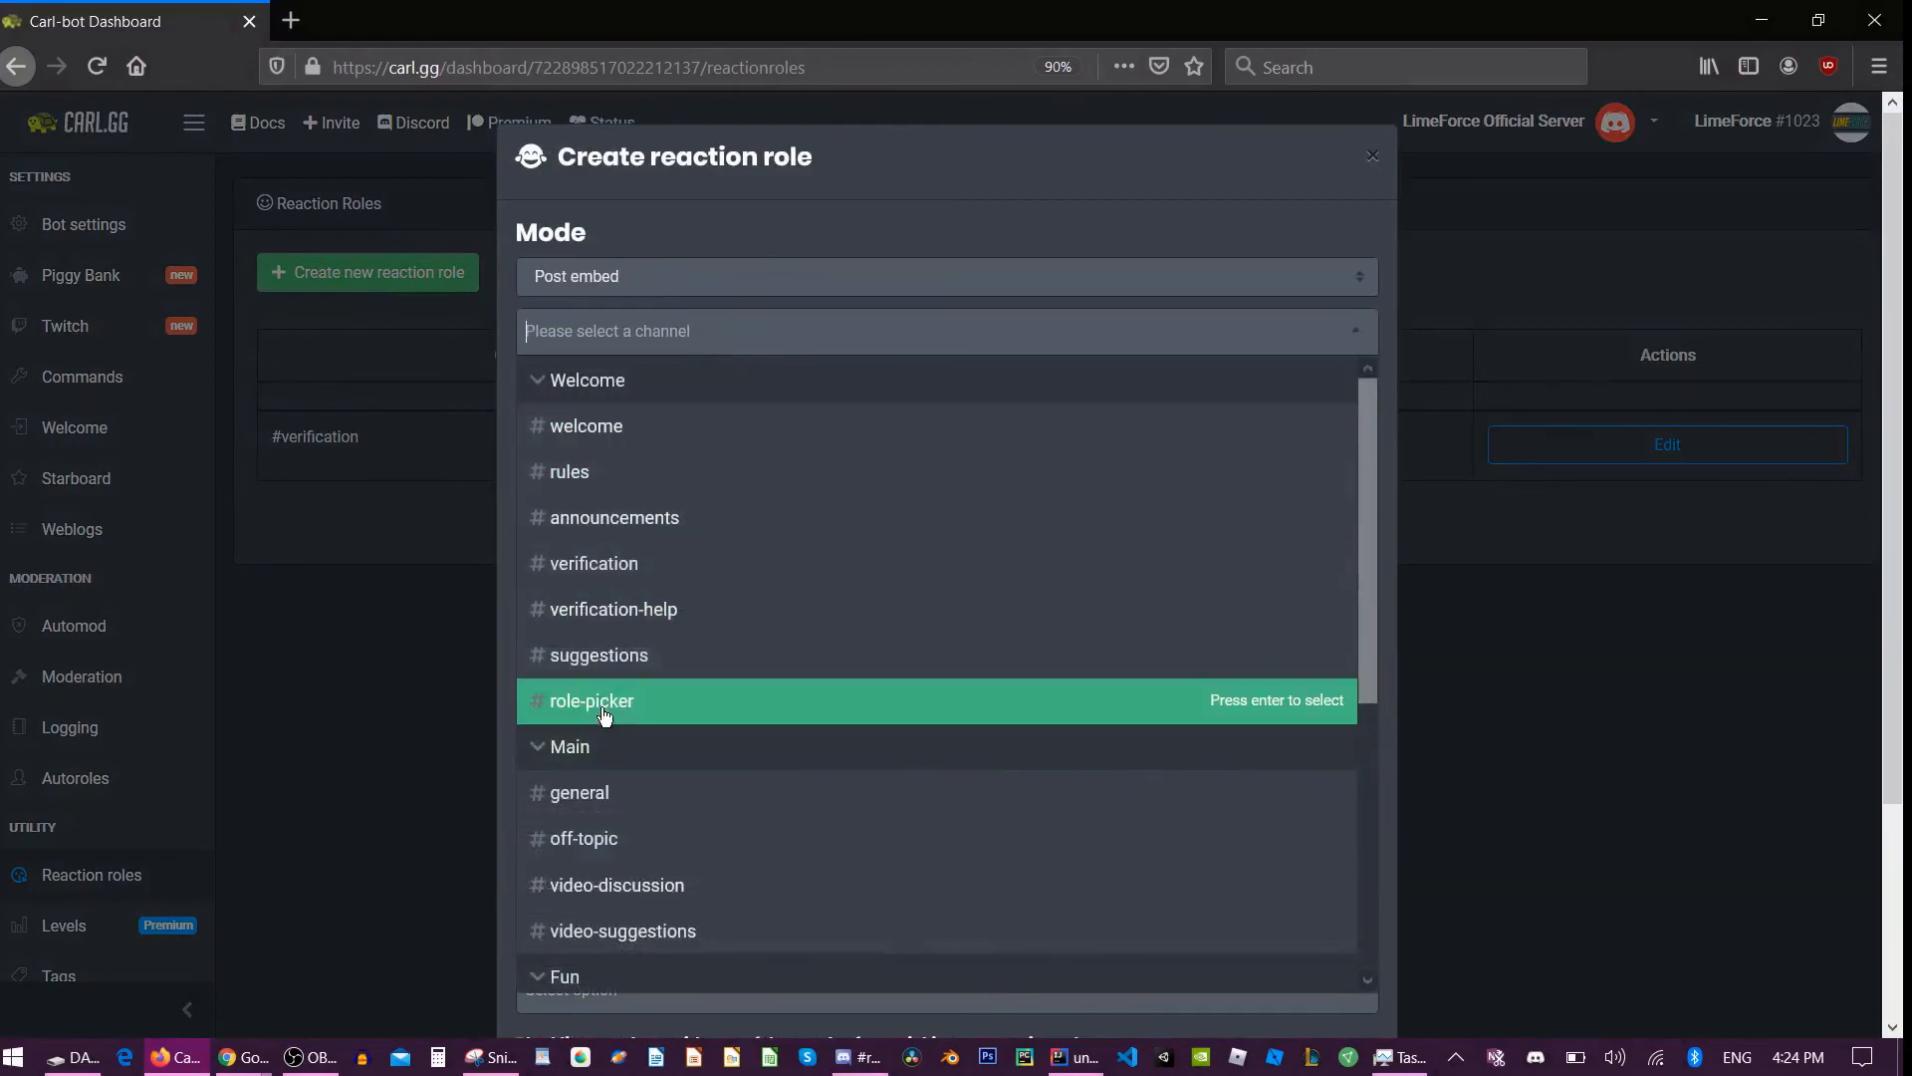
{"action": "left_click", "coordinate": [605, 709]}
{"action": "left_click", "coordinate": [623, 454]}
{"action": "left_click", "coordinate": [704, 665]}
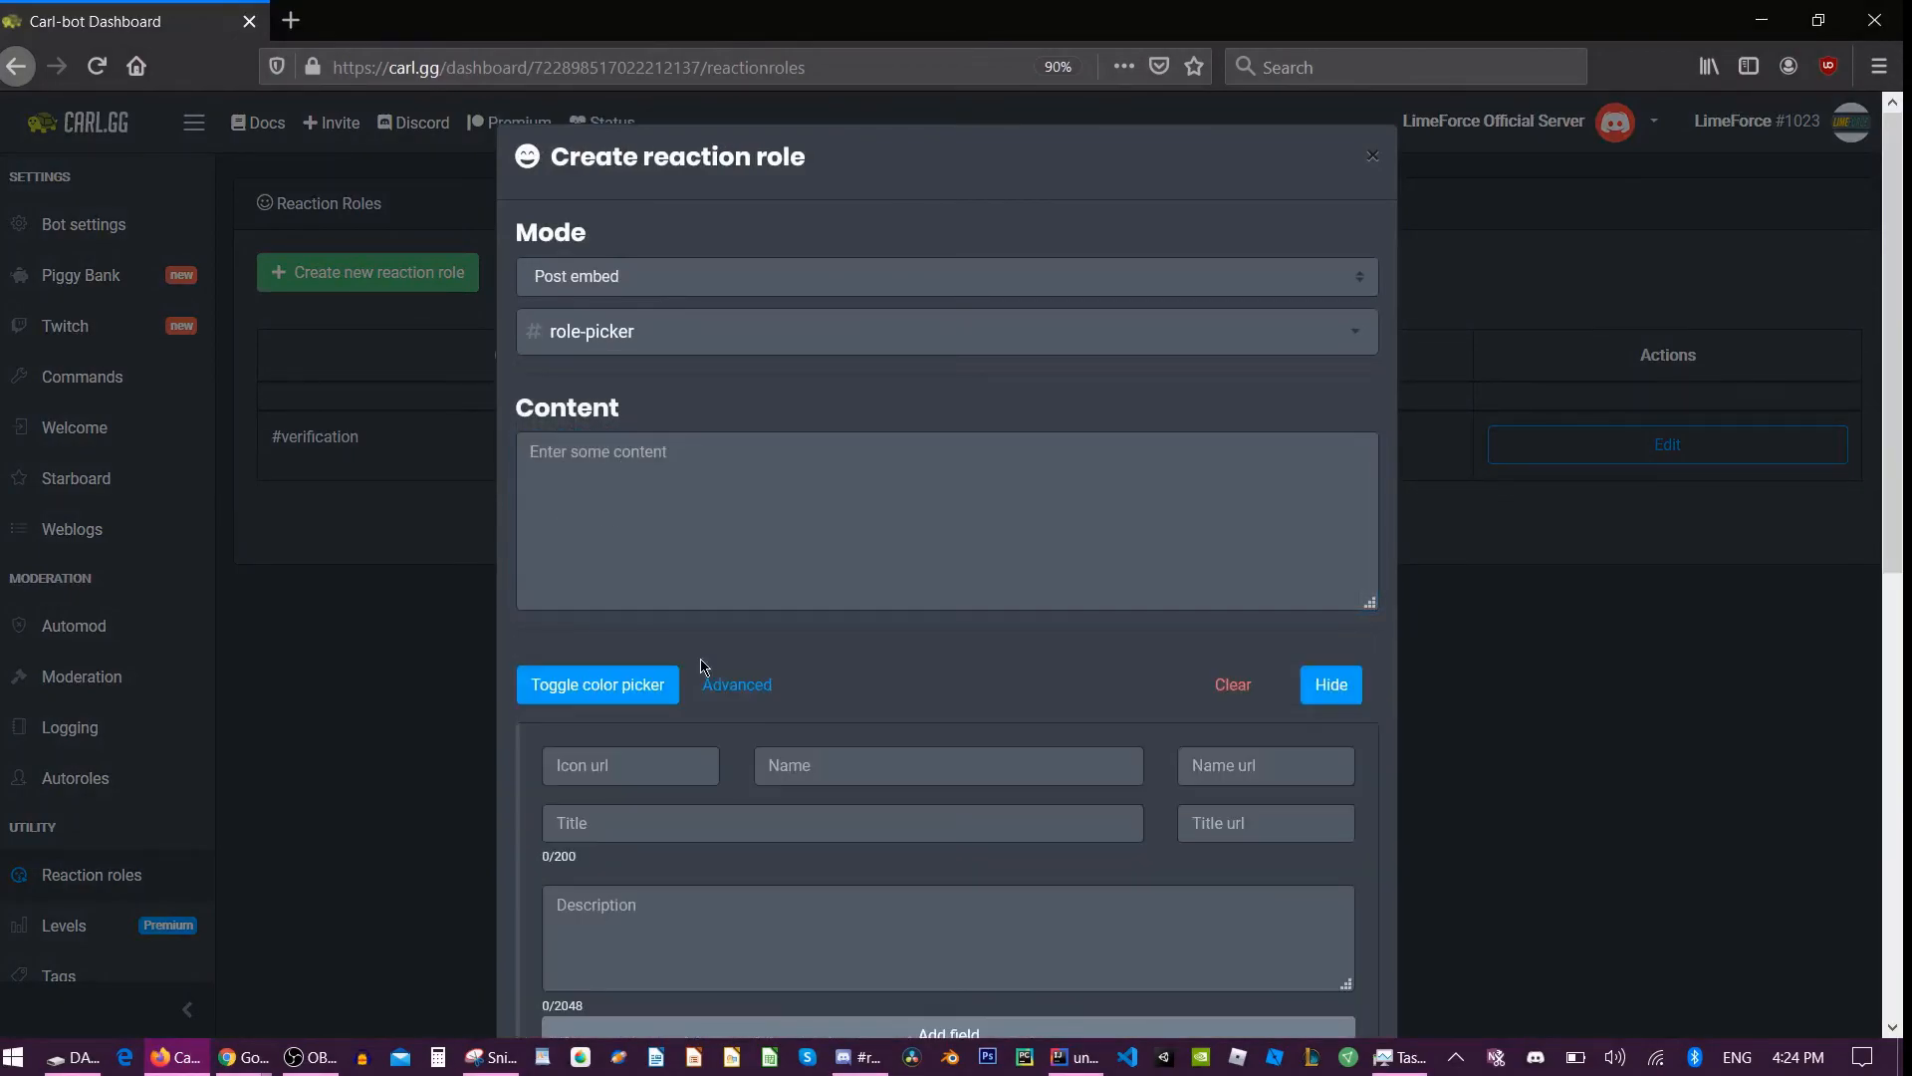
{"action": "scroll", "coordinate": [704, 659], "scroll_direction": "down", "scroll_amount": 7}
{"action": "scroll", "coordinate": [717, 638], "scroll_direction": "up", "scroll_amount": 5}
{"action": "left_click", "coordinate": [651, 672]}
{"action": "scroll", "coordinate": [653, 670], "scroll_direction": "down", "scroll_amount": 5}
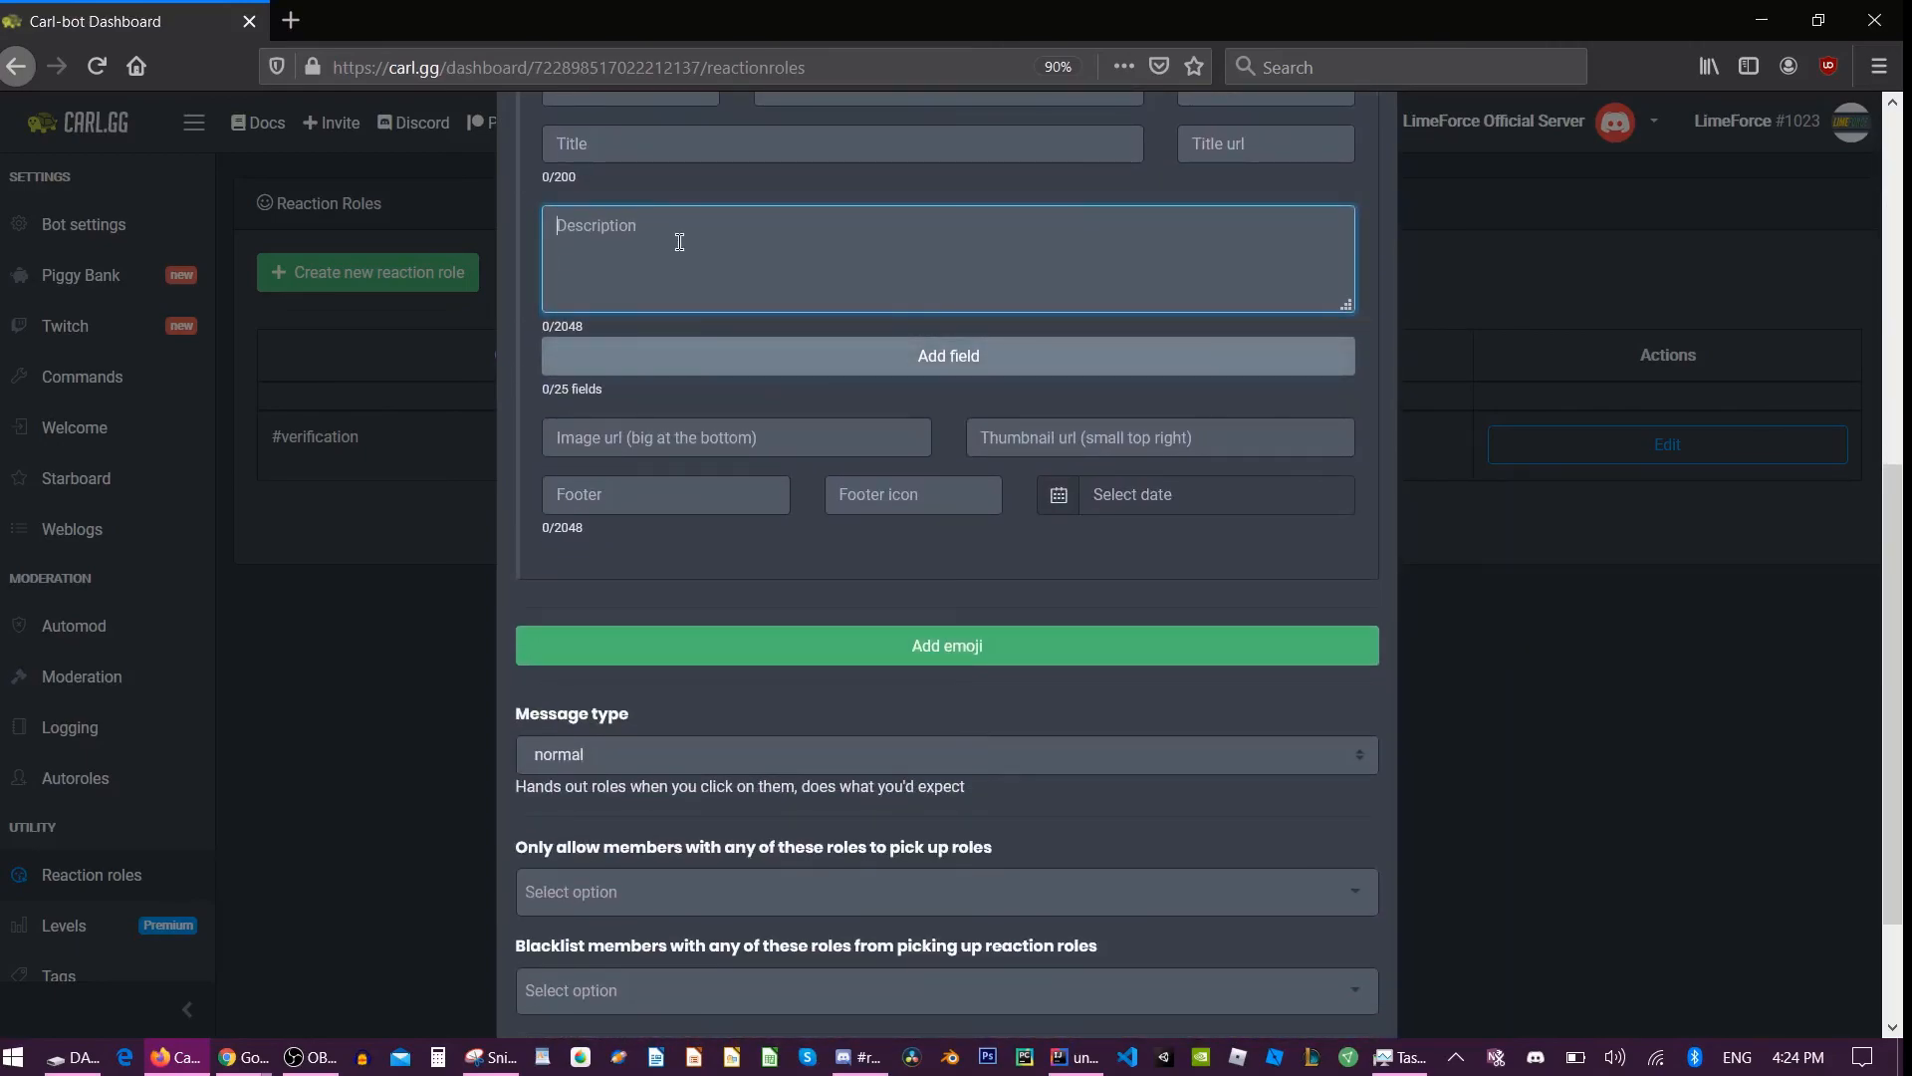
- Switch to Discord, create a text channel named "food" in the Main category and open it
{"action": "left_click", "coordinate": [862, 1056]}
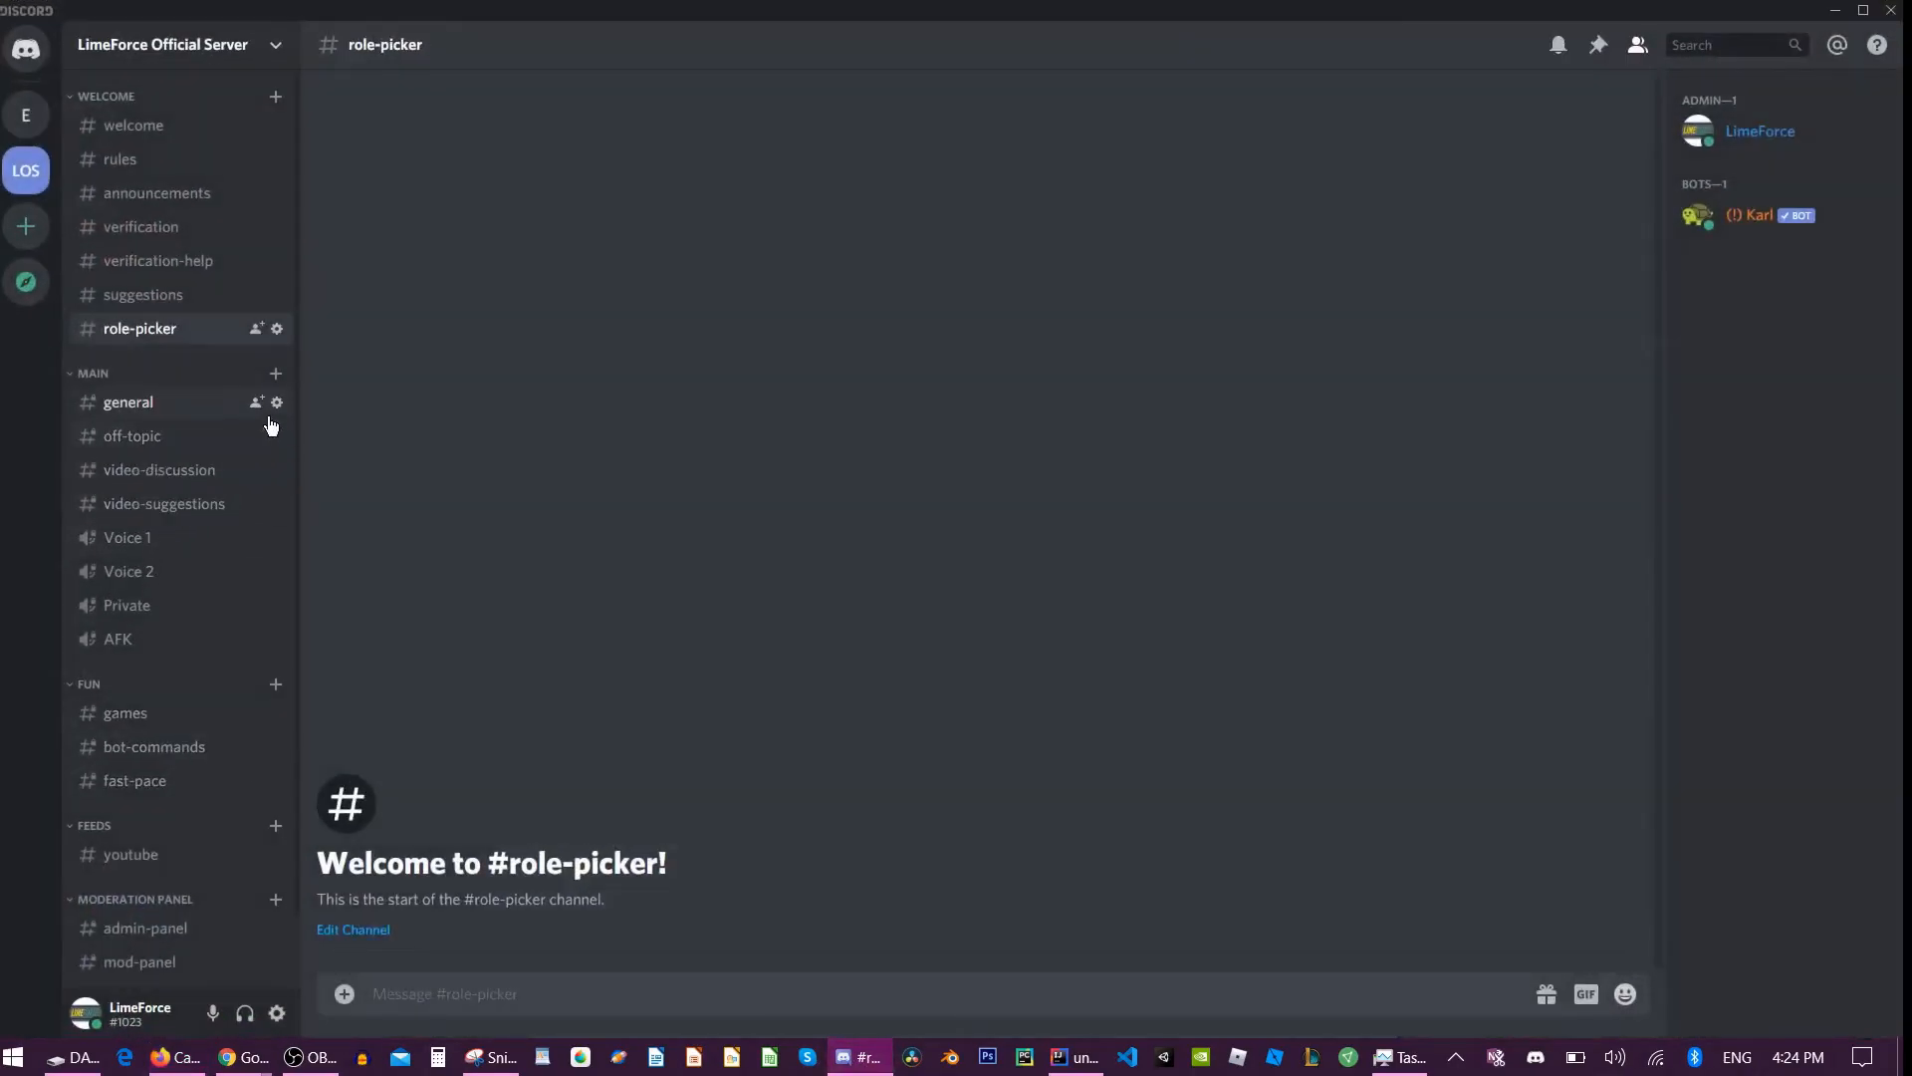
{"action": "left_click", "coordinate": [276, 387]}
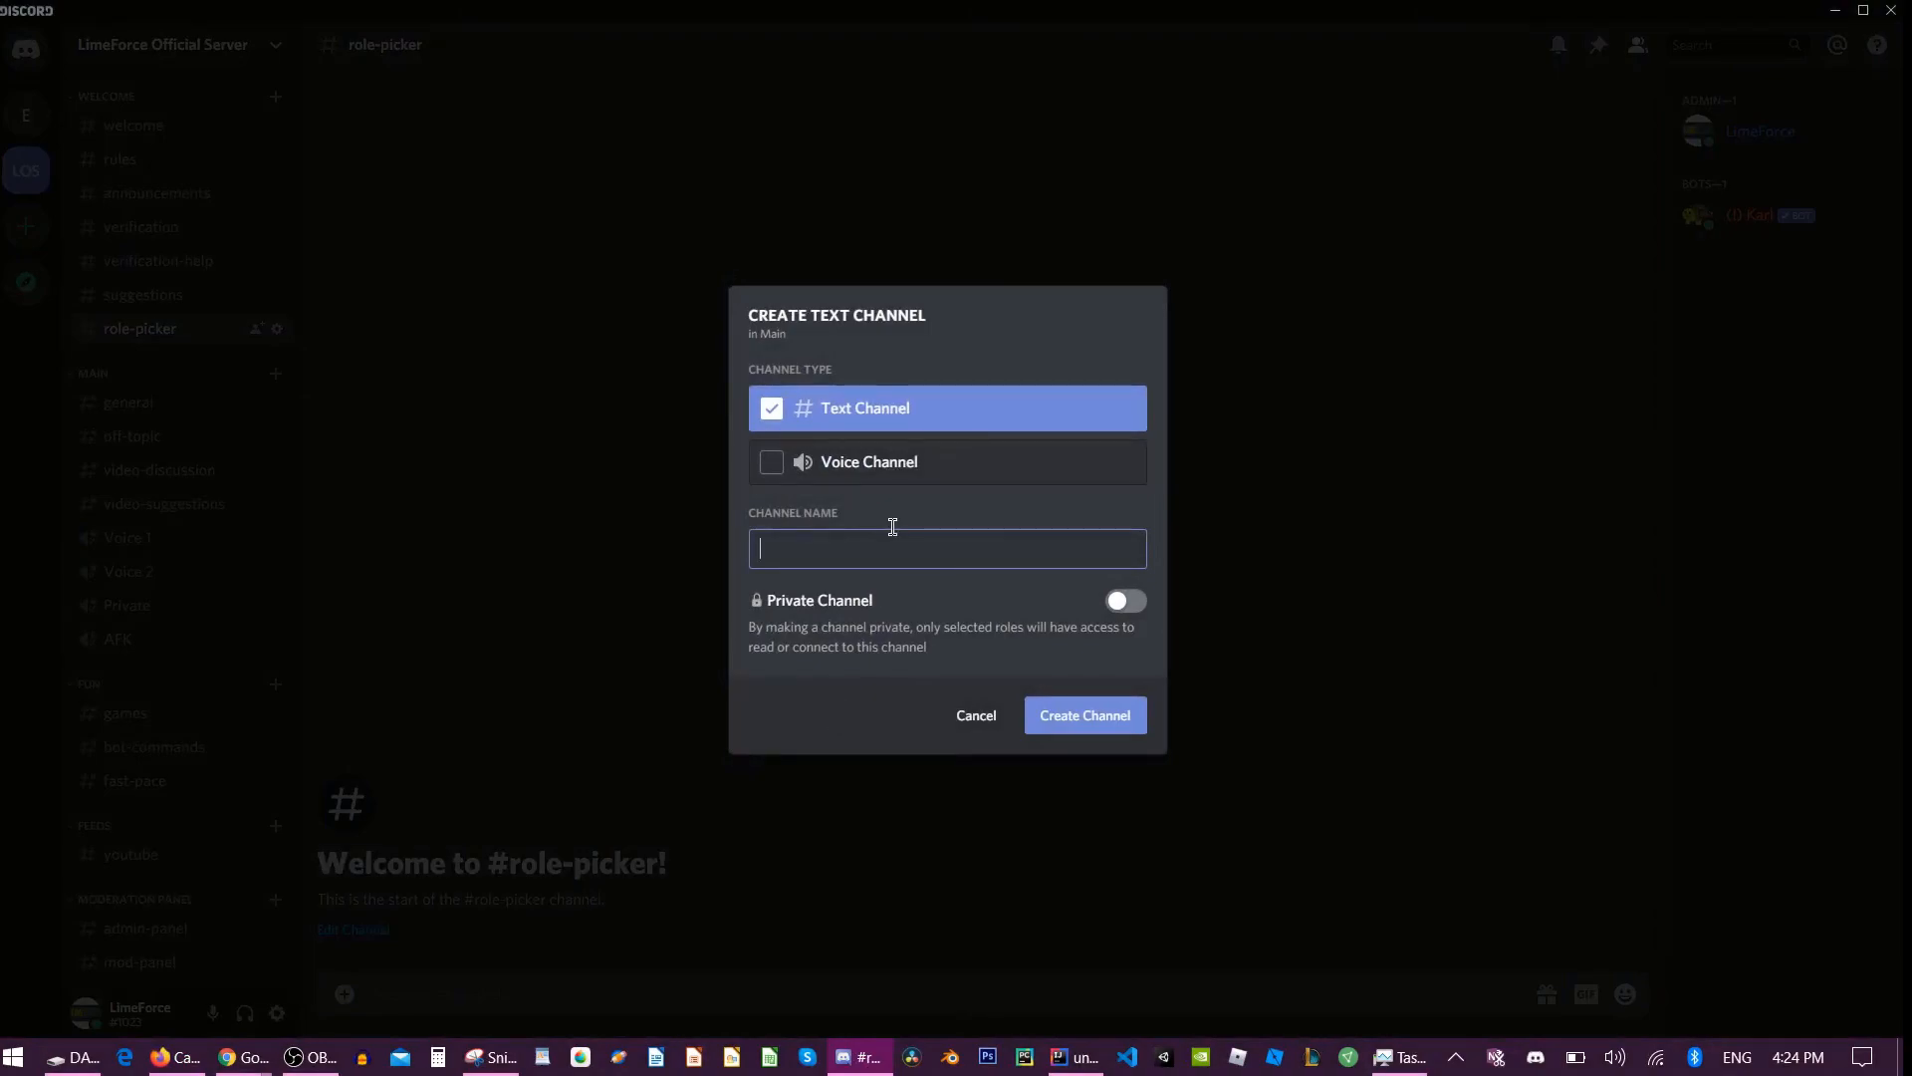
{"action": "type", "text": "food"}
{"action": "left_click", "coordinate": [1068, 713]}
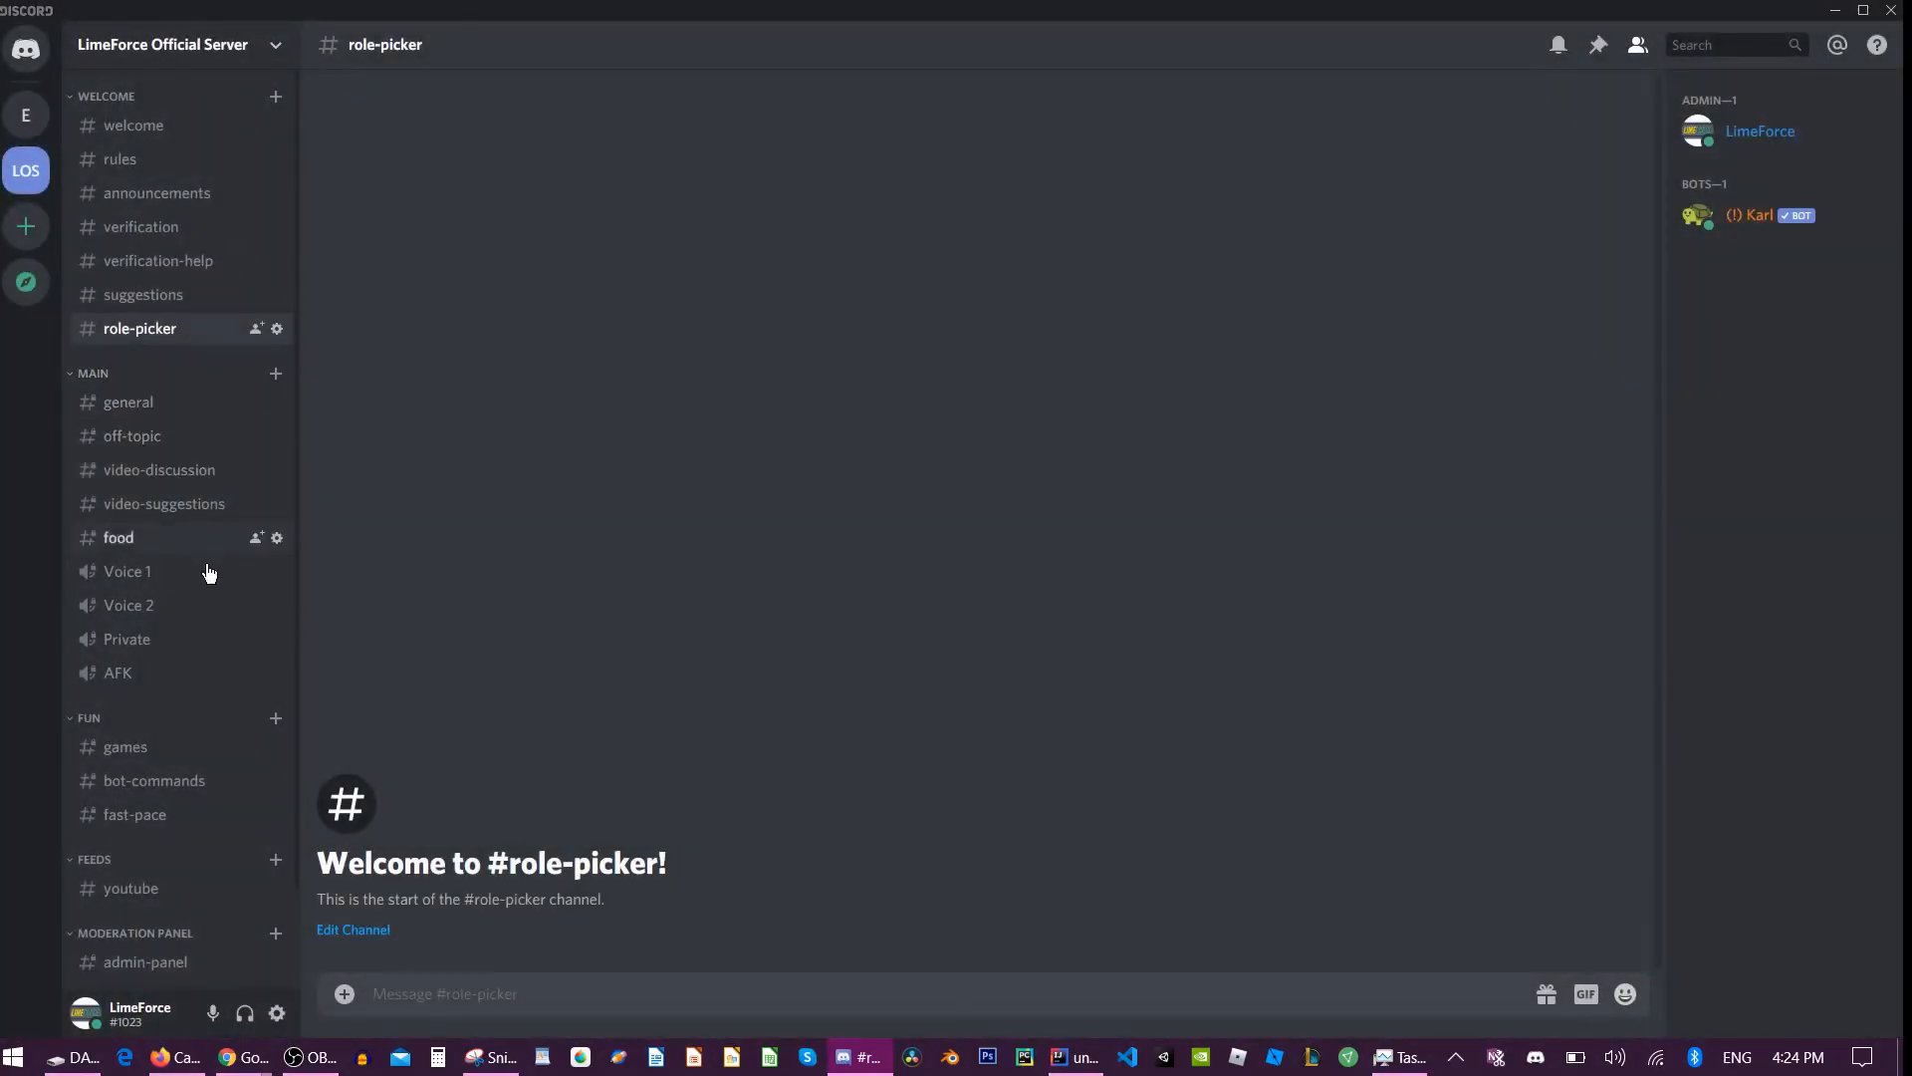
{"action": "mouse_move", "coordinate": [172, 537]}
{"action": "left_mouse_down"}
{"action": "mouse_move", "coordinate": [171, 475]}
{"action": "mouse_move", "coordinate": [139, 538]}
{"action": "left_mouse_up"}
{"action": "left_click", "coordinate": [138, 537]}
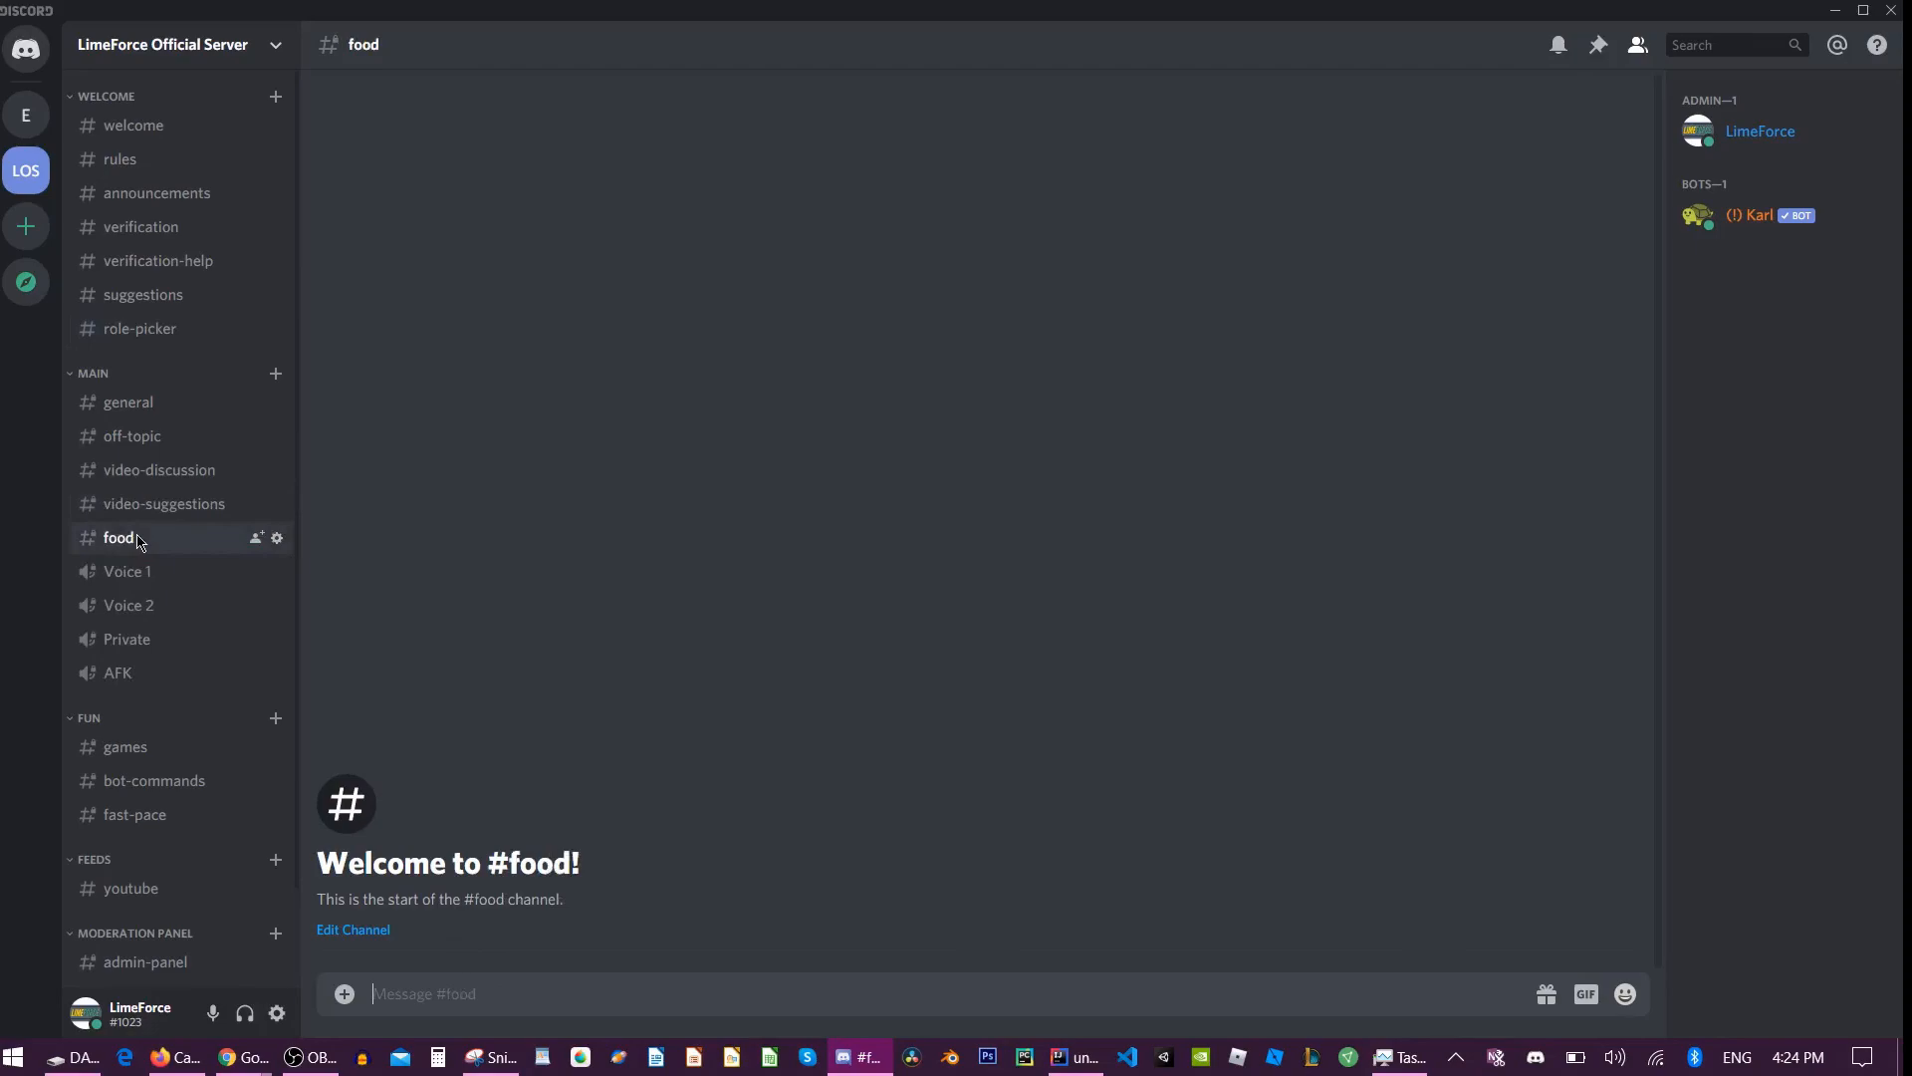
- Deny Read Messages for the Verified role in the food channel, save, and view the roles available to add
{"action": "left_click", "coordinate": [277, 538]}
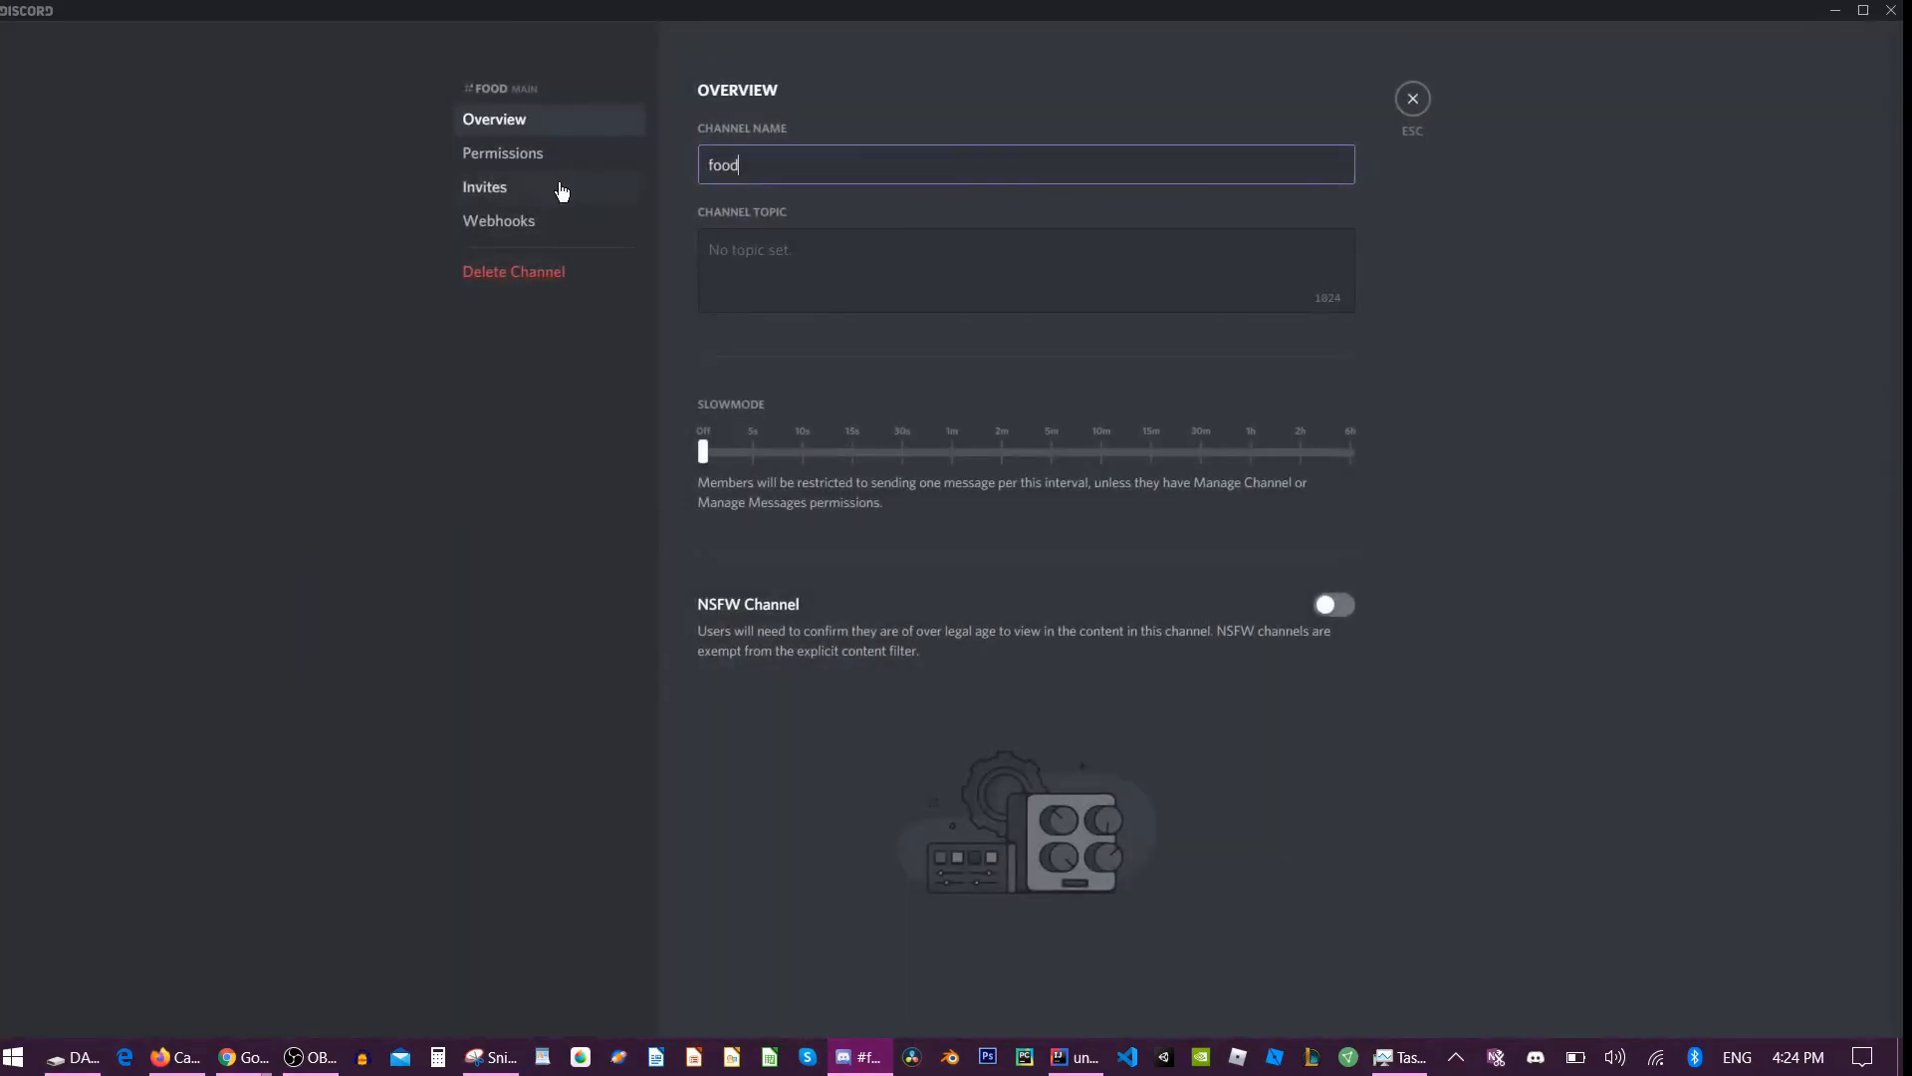
{"action": "left_click", "coordinate": [533, 153]}
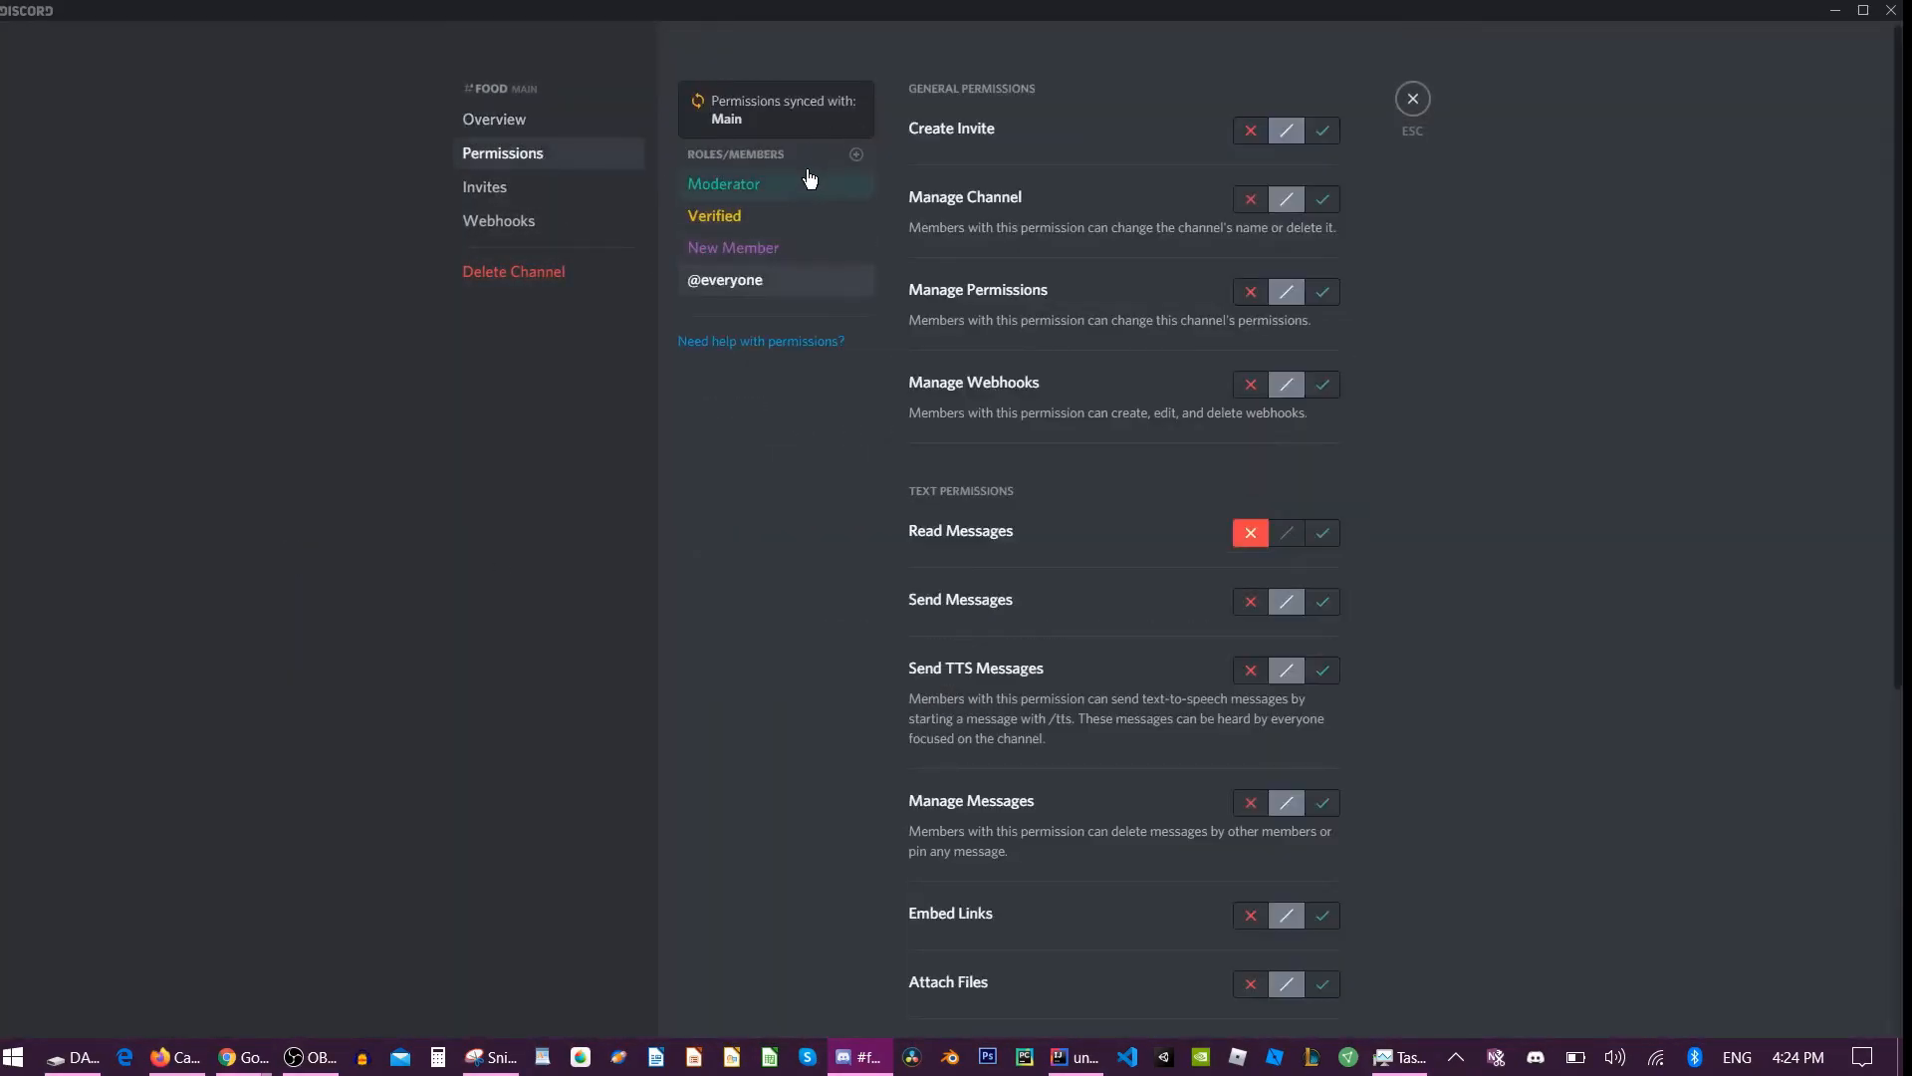
{"action": "left_click", "coordinate": [779, 221]}
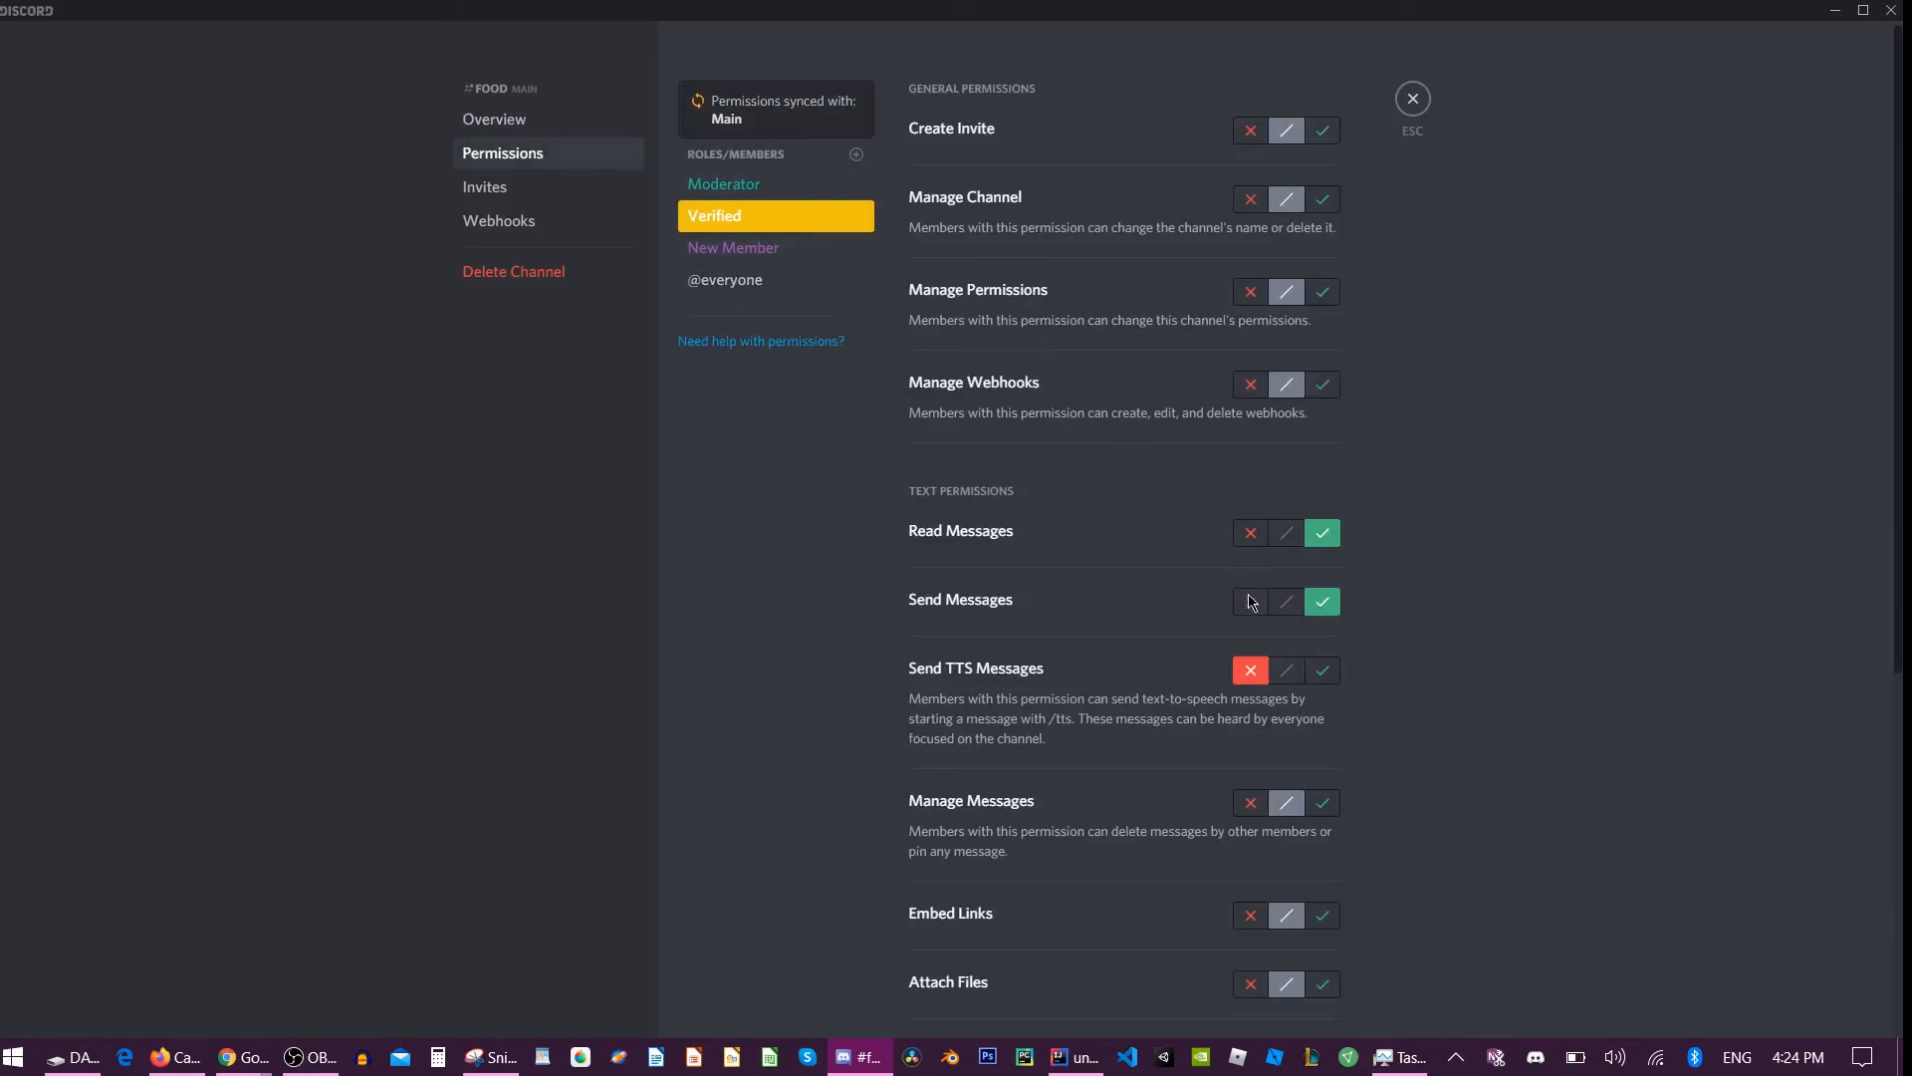
{"action": "left_click", "coordinate": [1247, 534]}
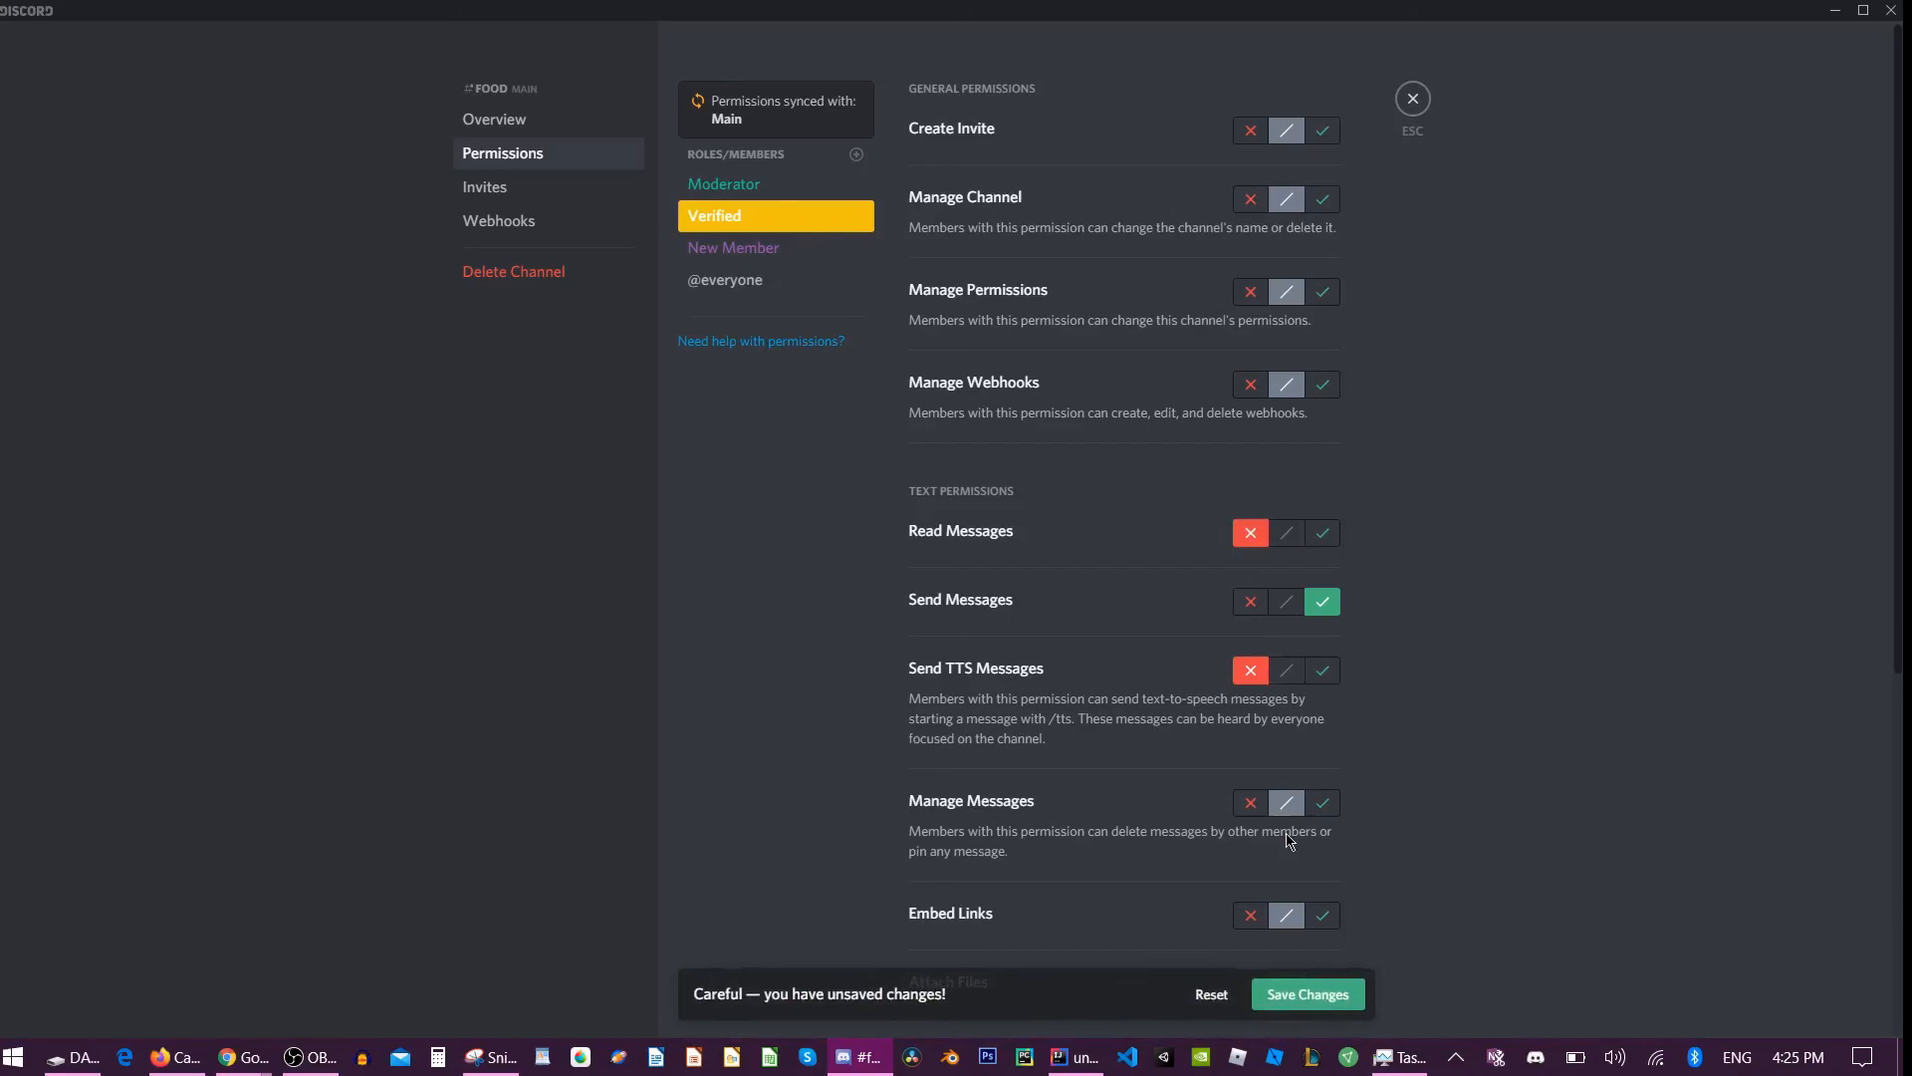
{"action": "left_click", "coordinate": [1301, 974]}
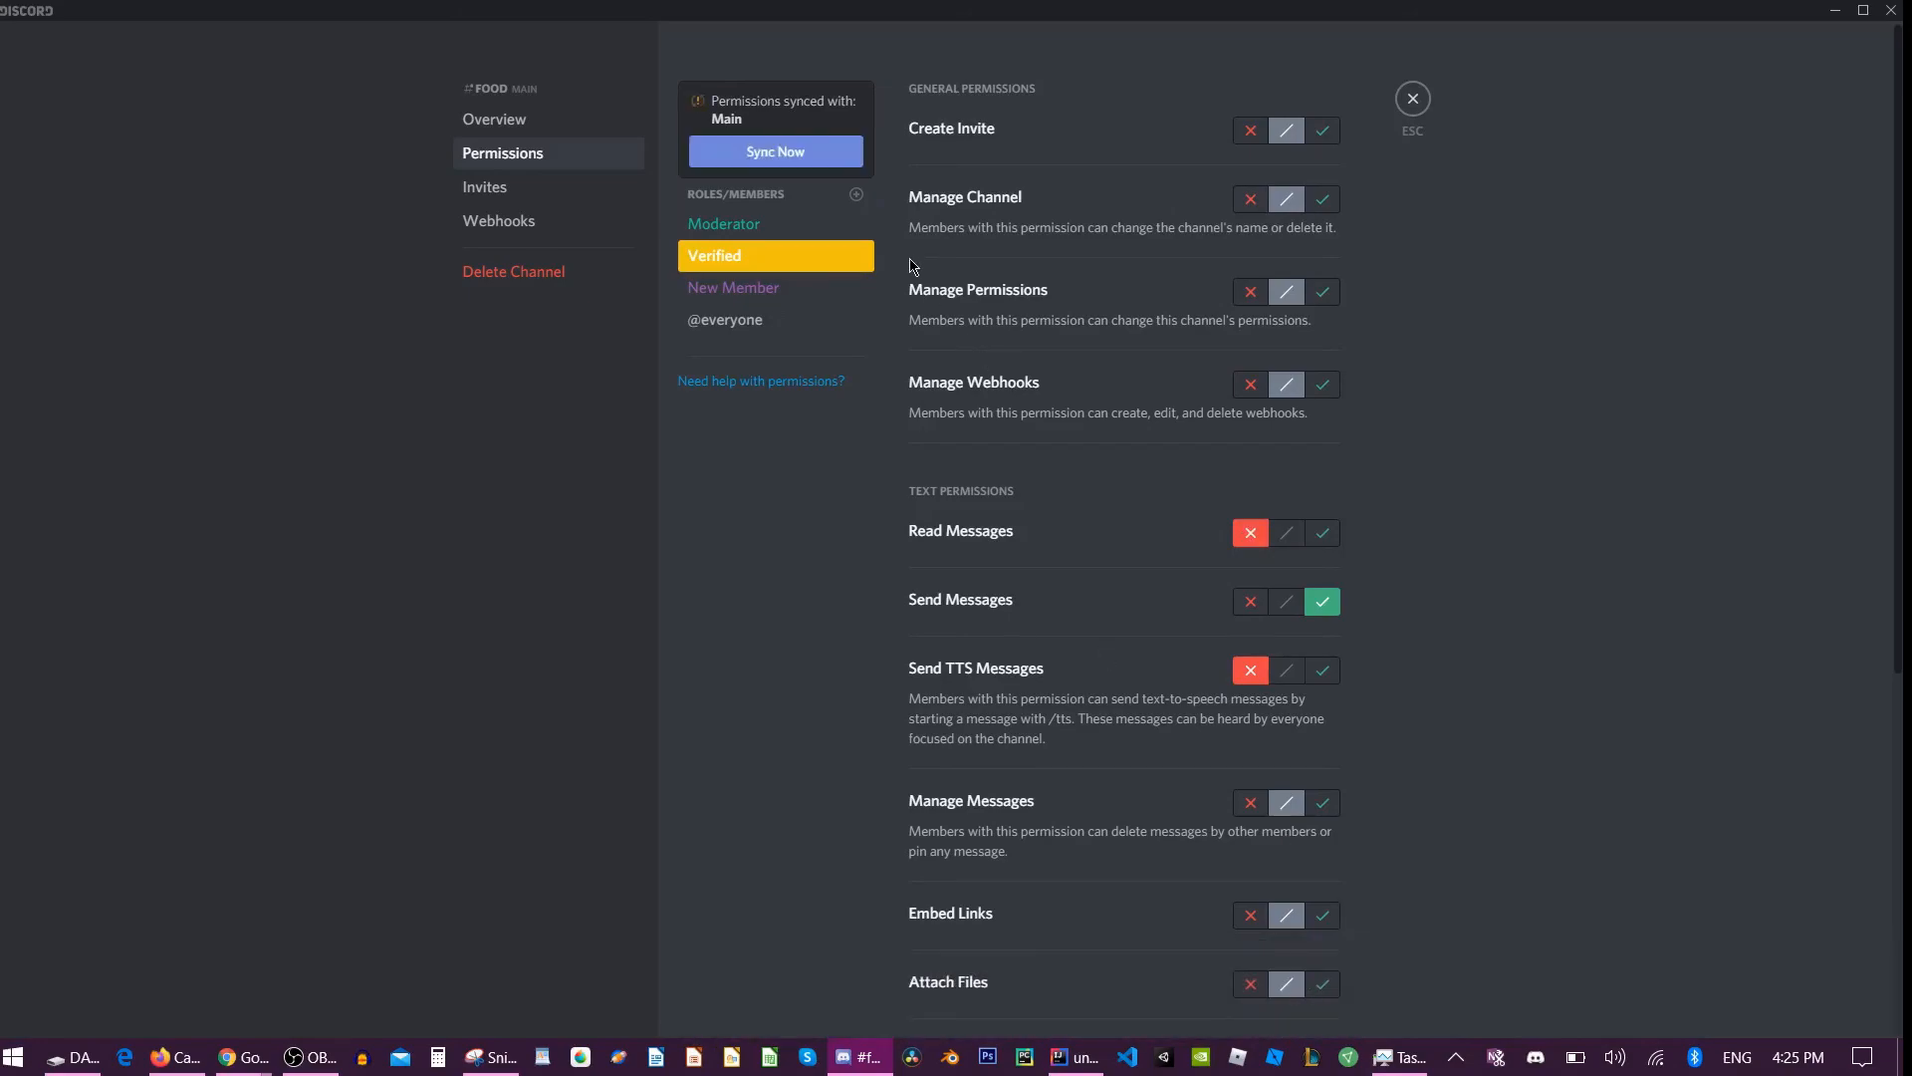
{"action": "left_click", "coordinate": [857, 196]}
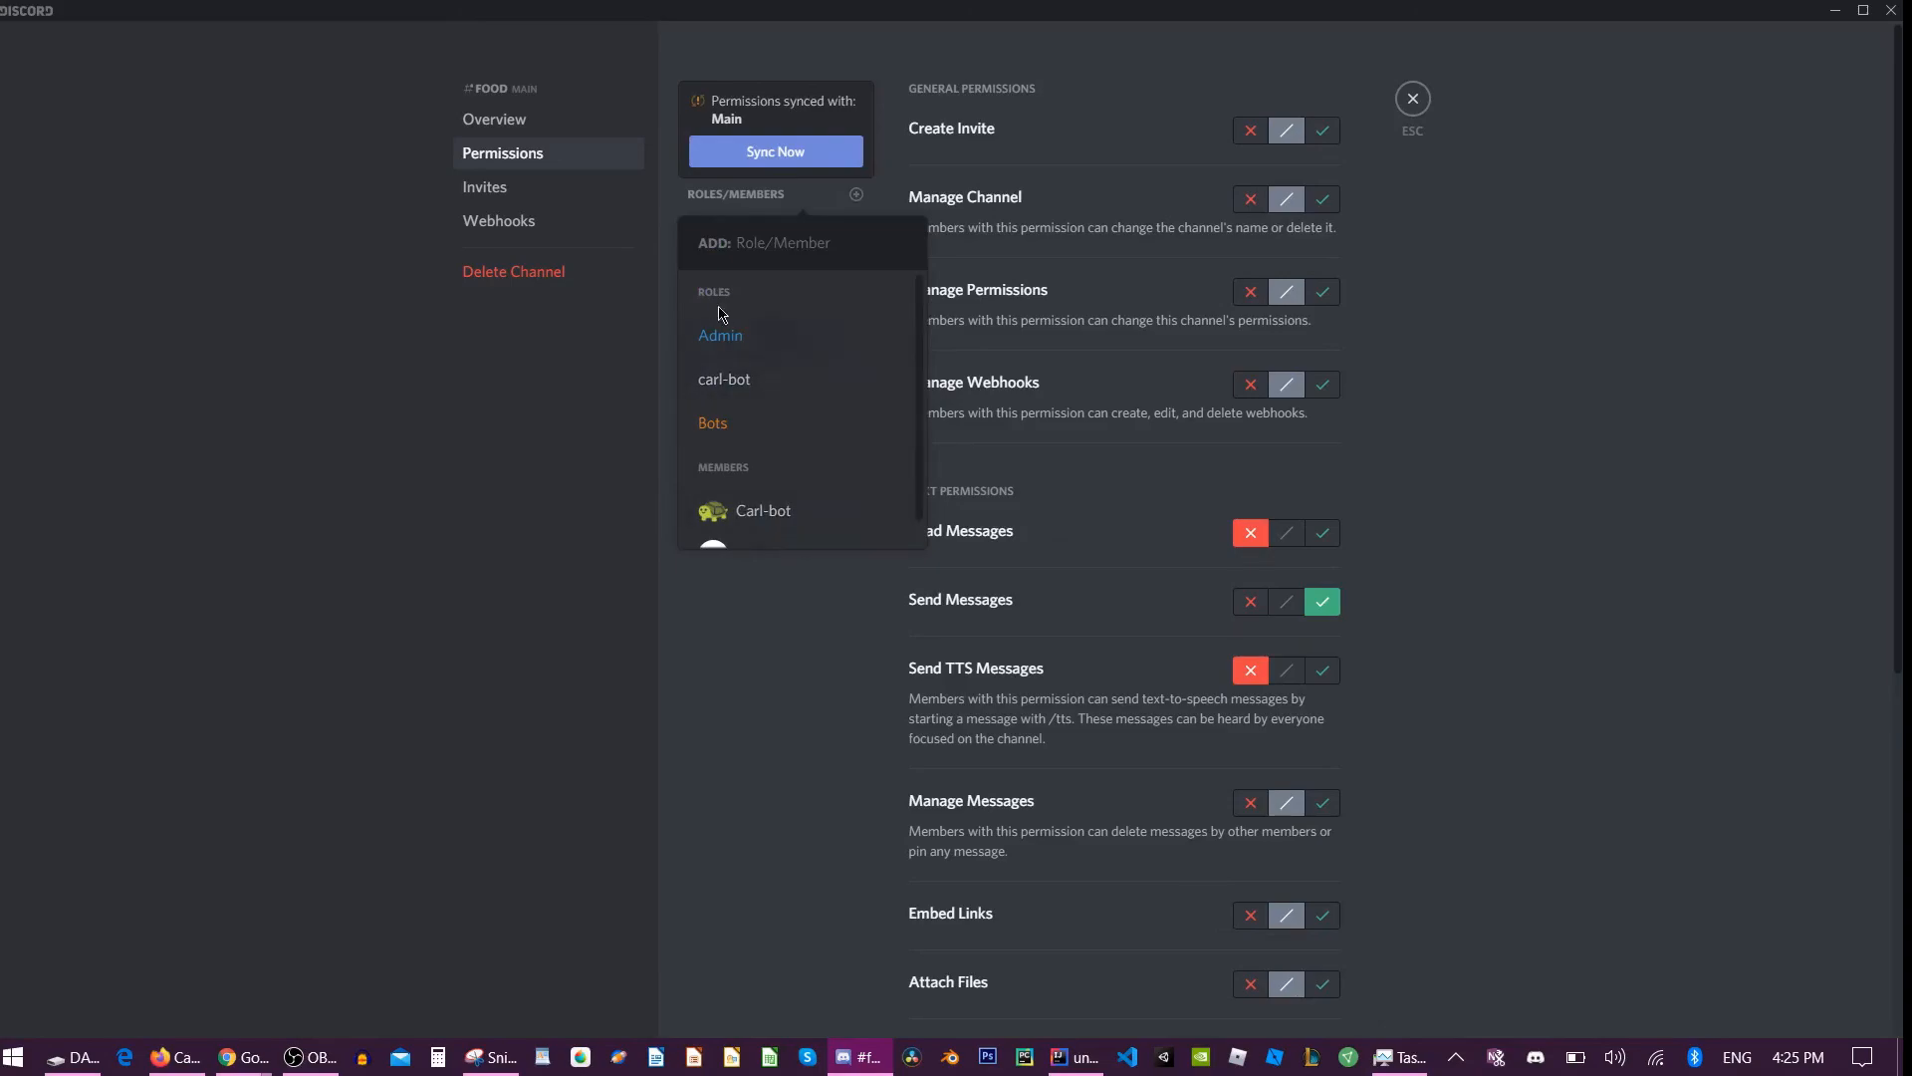
{"action": "left_click", "coordinate": [528, 476]}
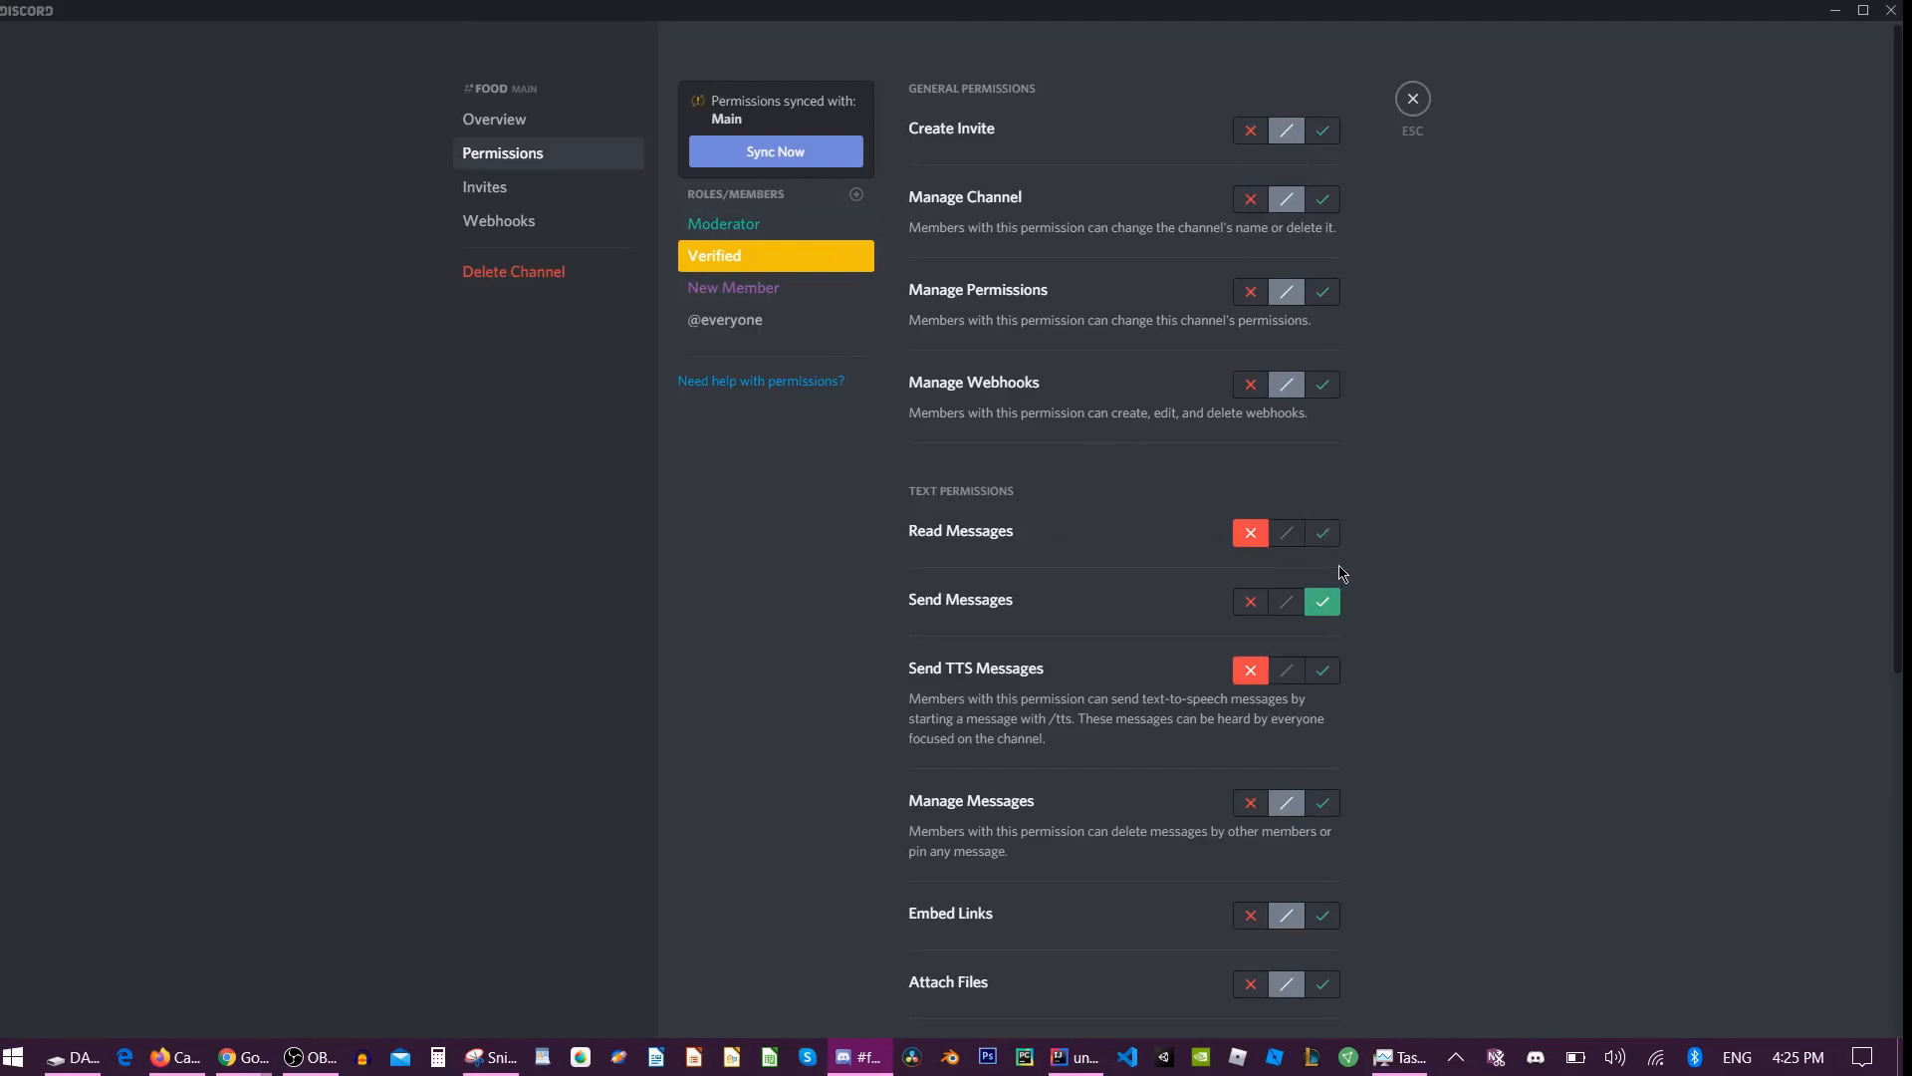
- Allow Read Messages for the Verified role again and sync the food channel's permissions with the Main category
{"action": "left_click", "coordinate": [1322, 535]}
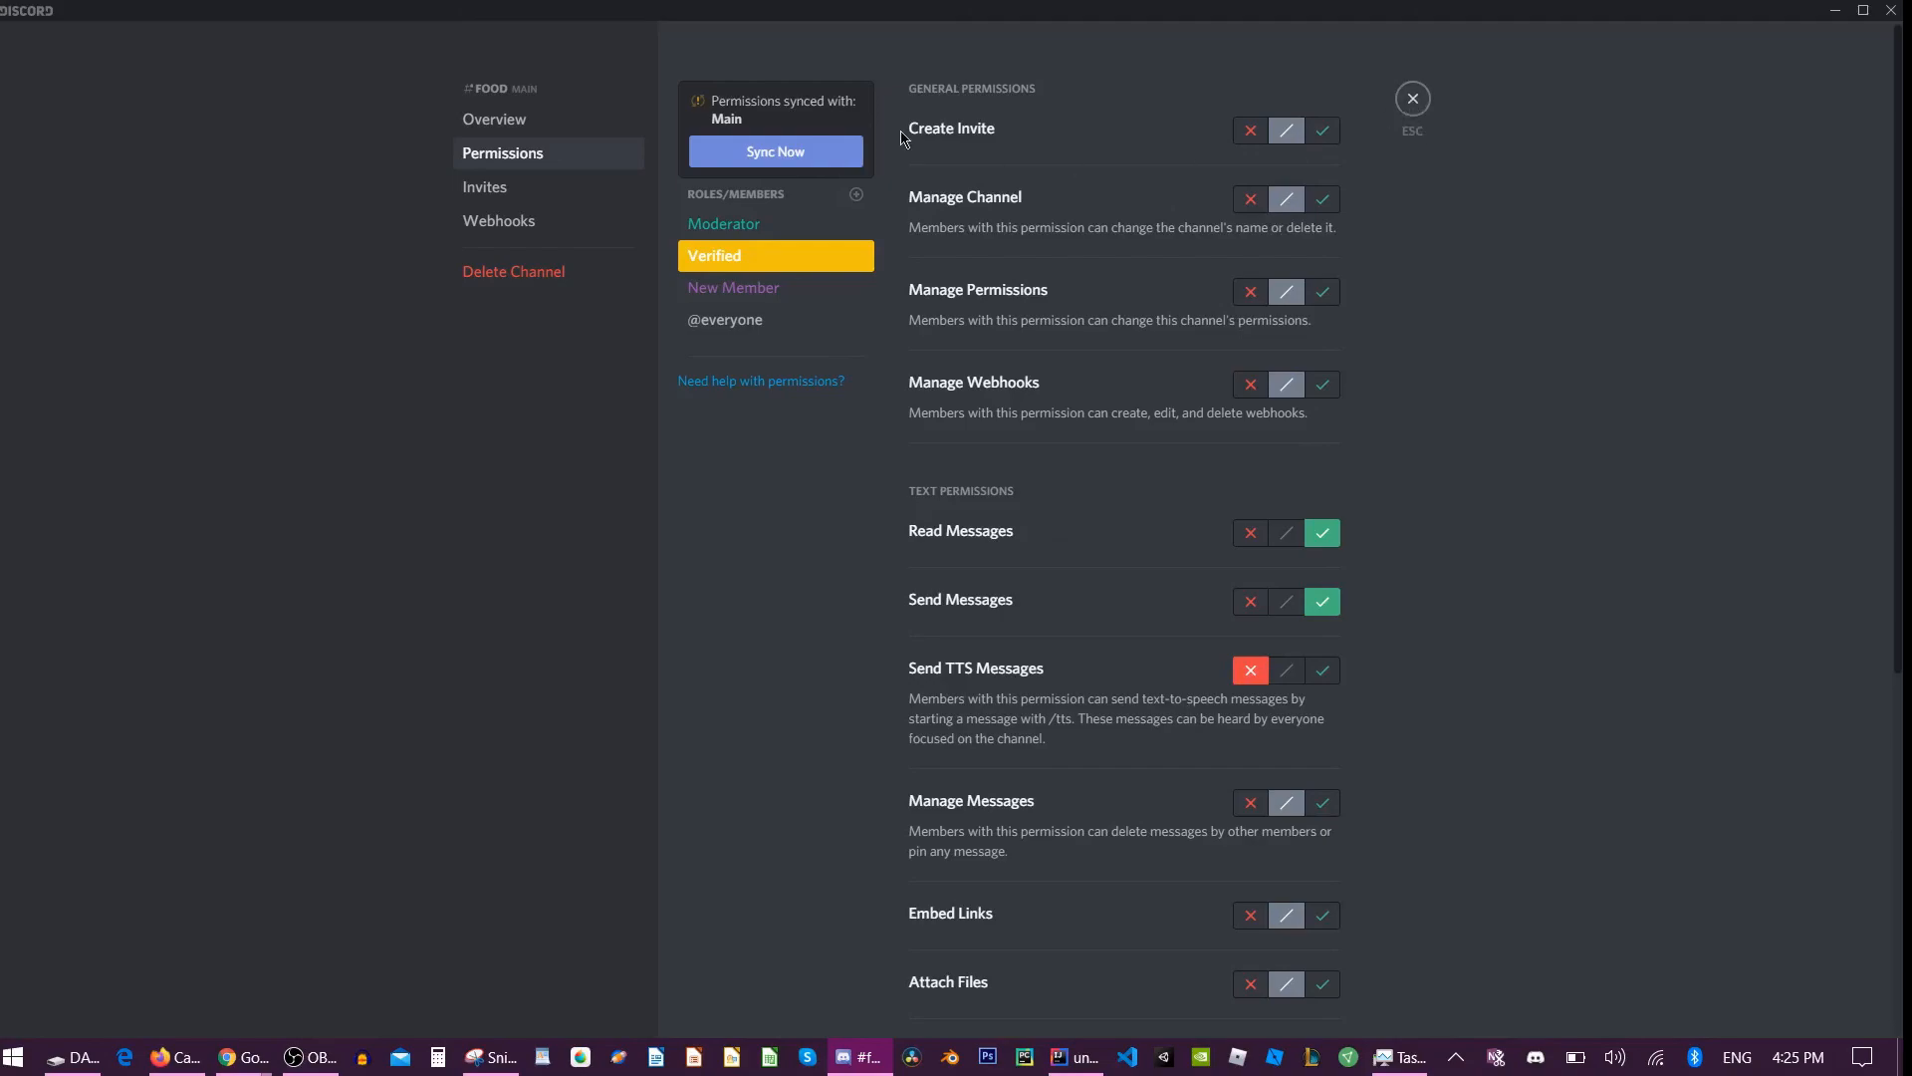
{"action": "left_click", "coordinate": [775, 151]}
{"action": "left_click", "coordinate": [1069, 581]}
{"action": "left_click", "coordinate": [1413, 98]}
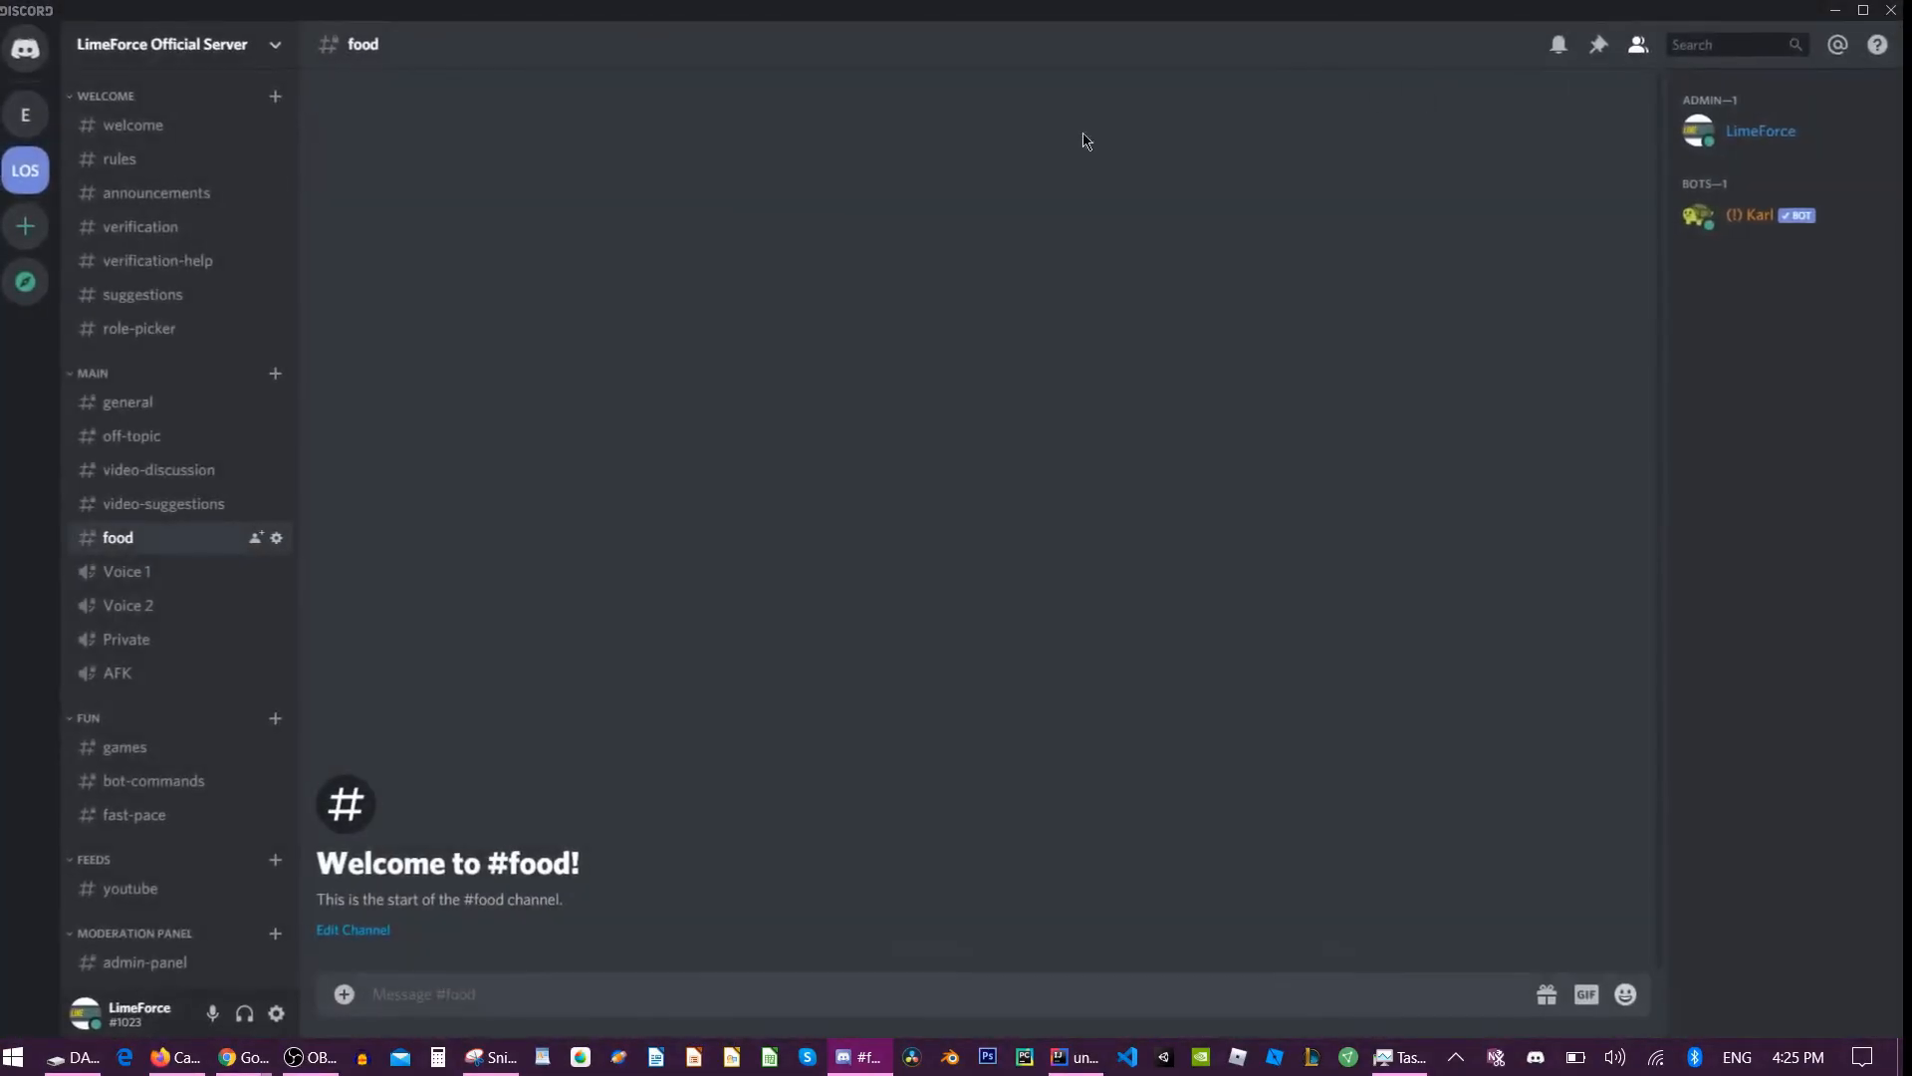
- View the role-picker channel, compare it with the verification channel's reaction message and look over the channel list
{"action": "left_click", "coordinate": [187, 328]}
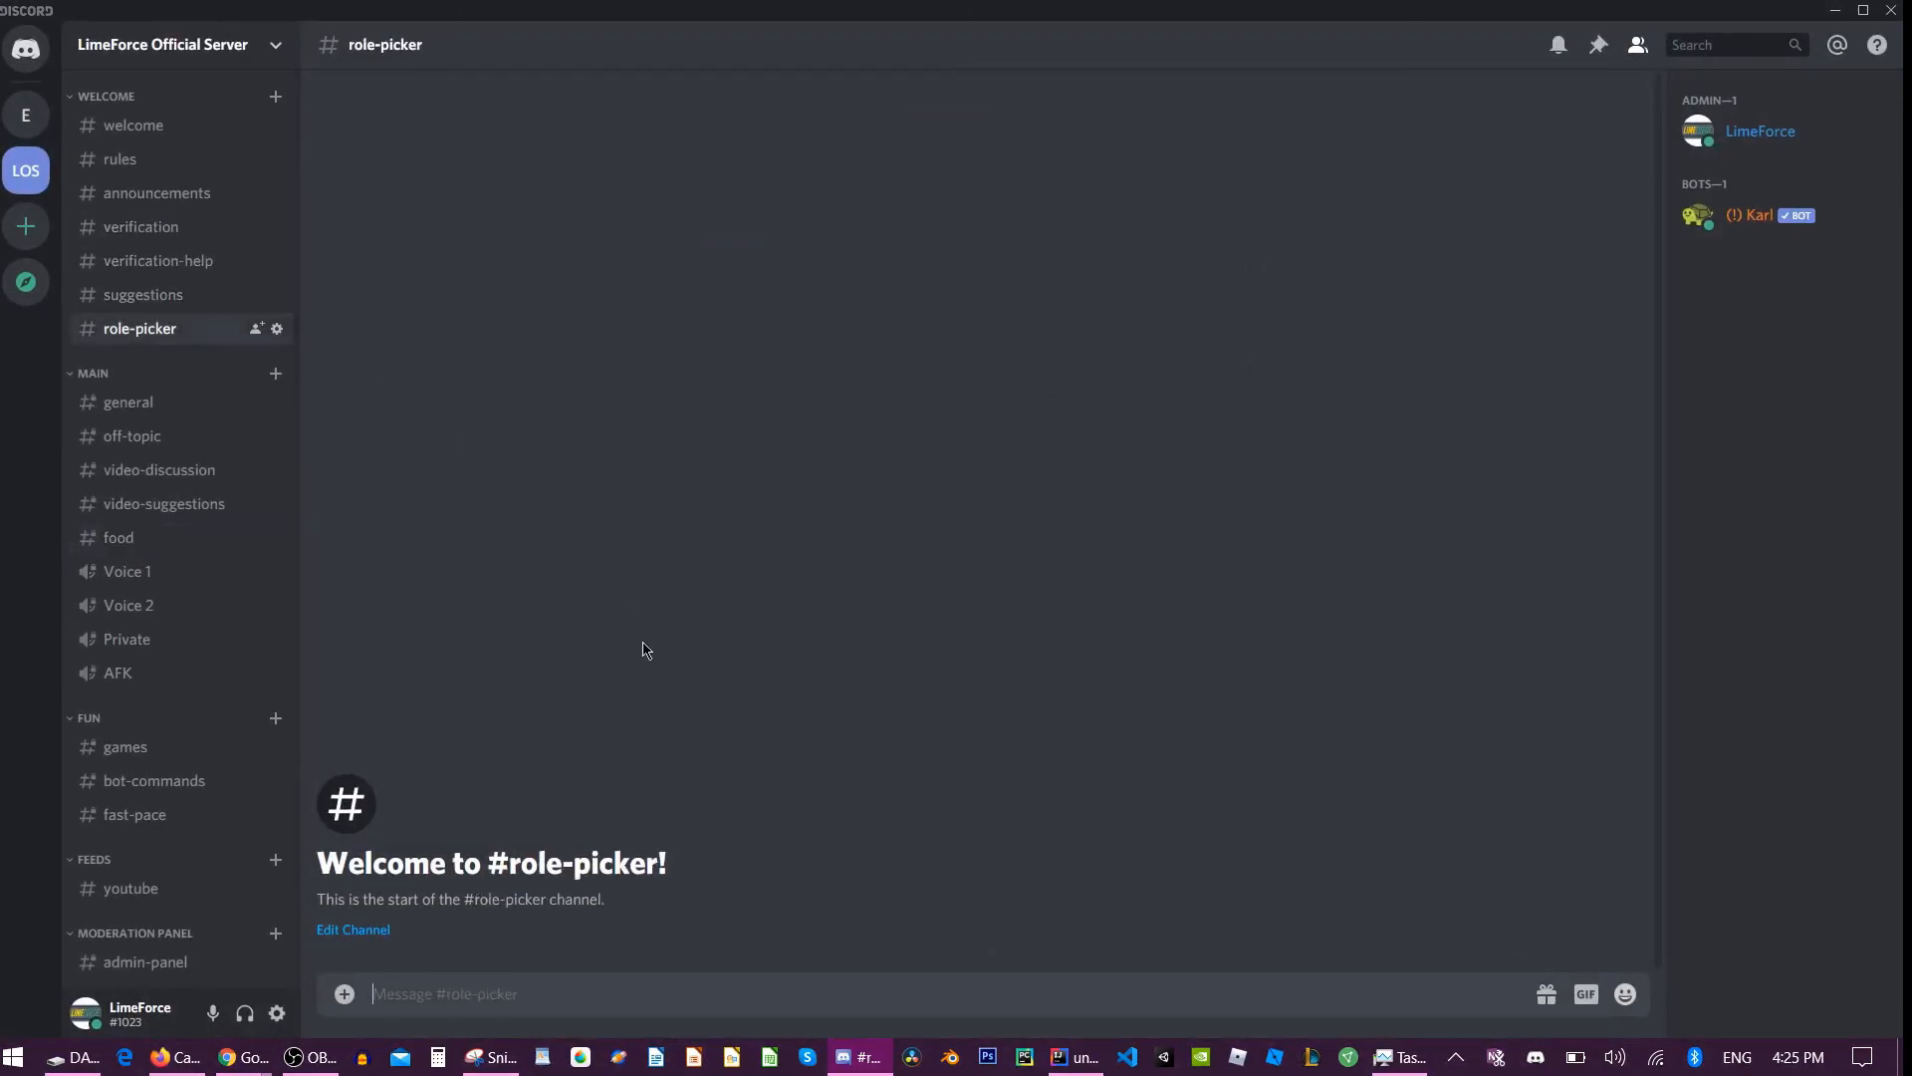
{"action": "left_click", "coordinate": [190, 233]}
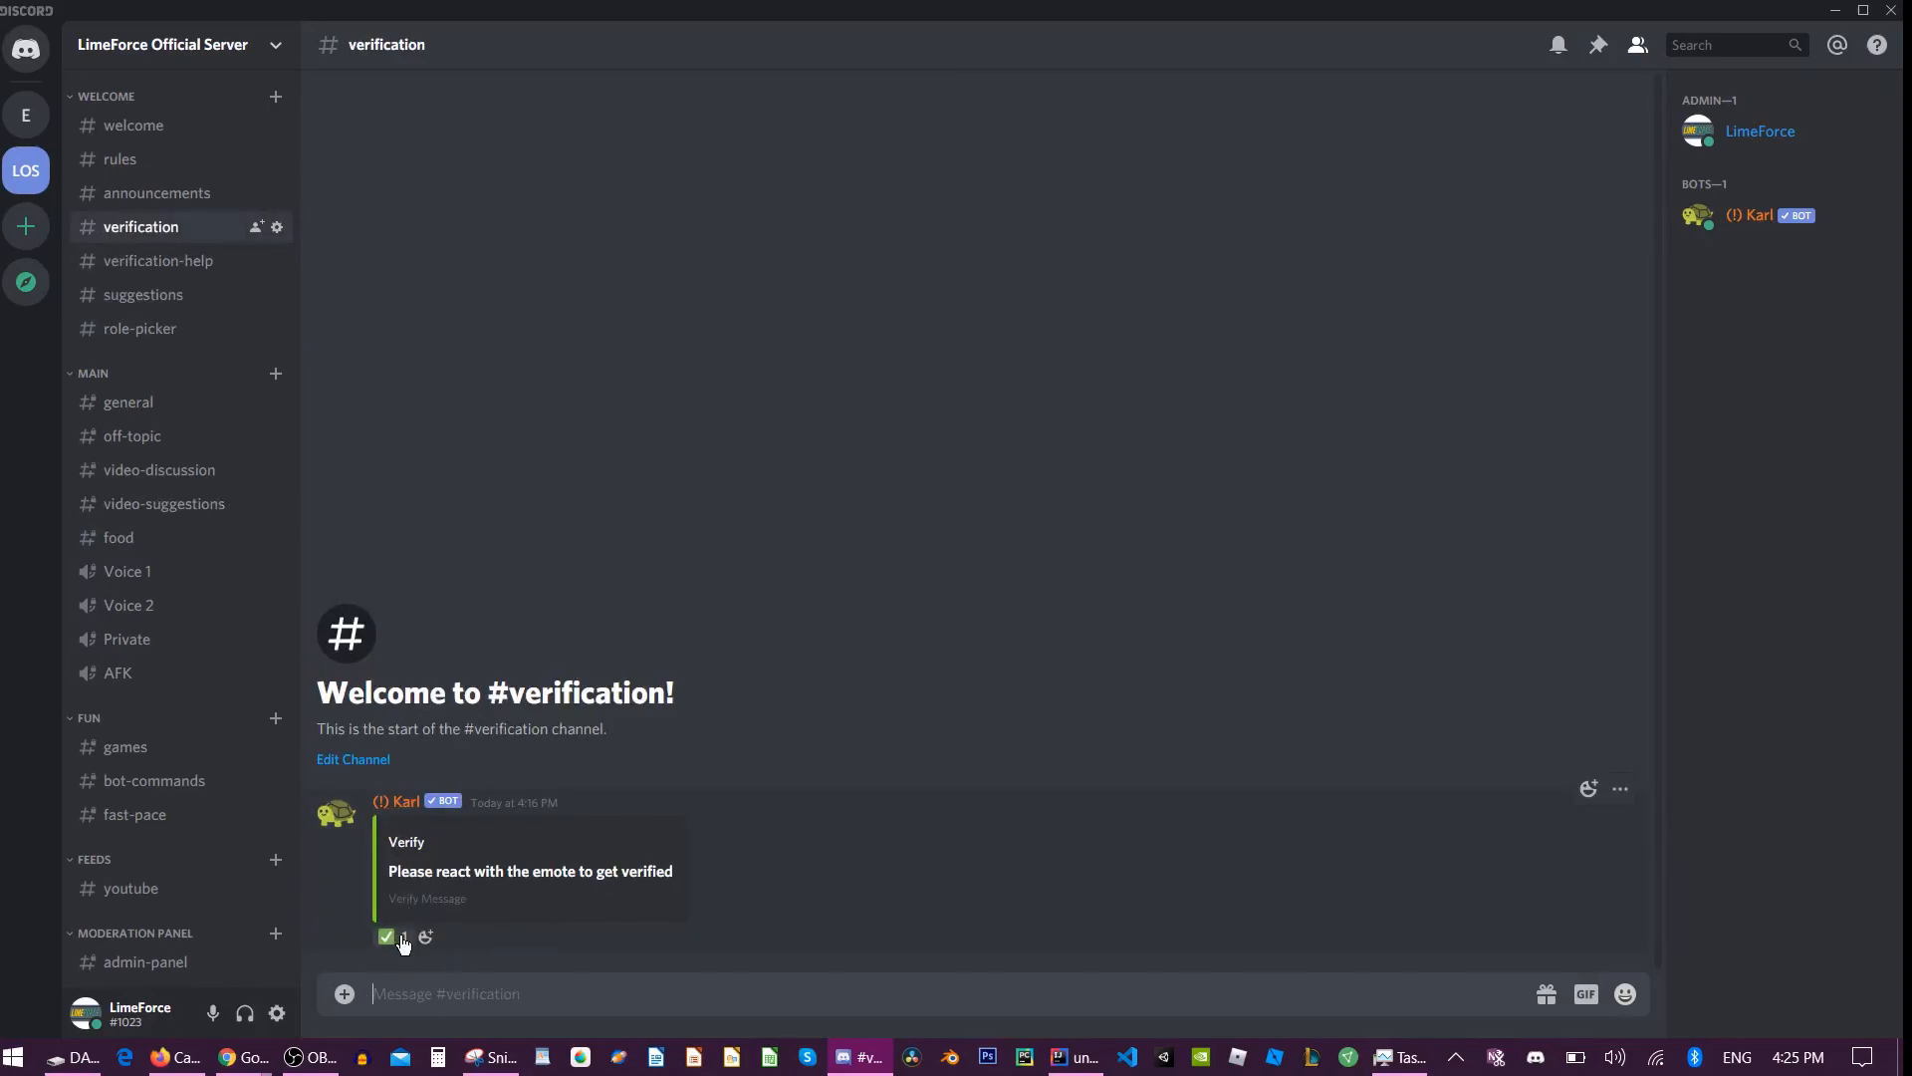
{"action": "left_click", "coordinate": [177, 337]}
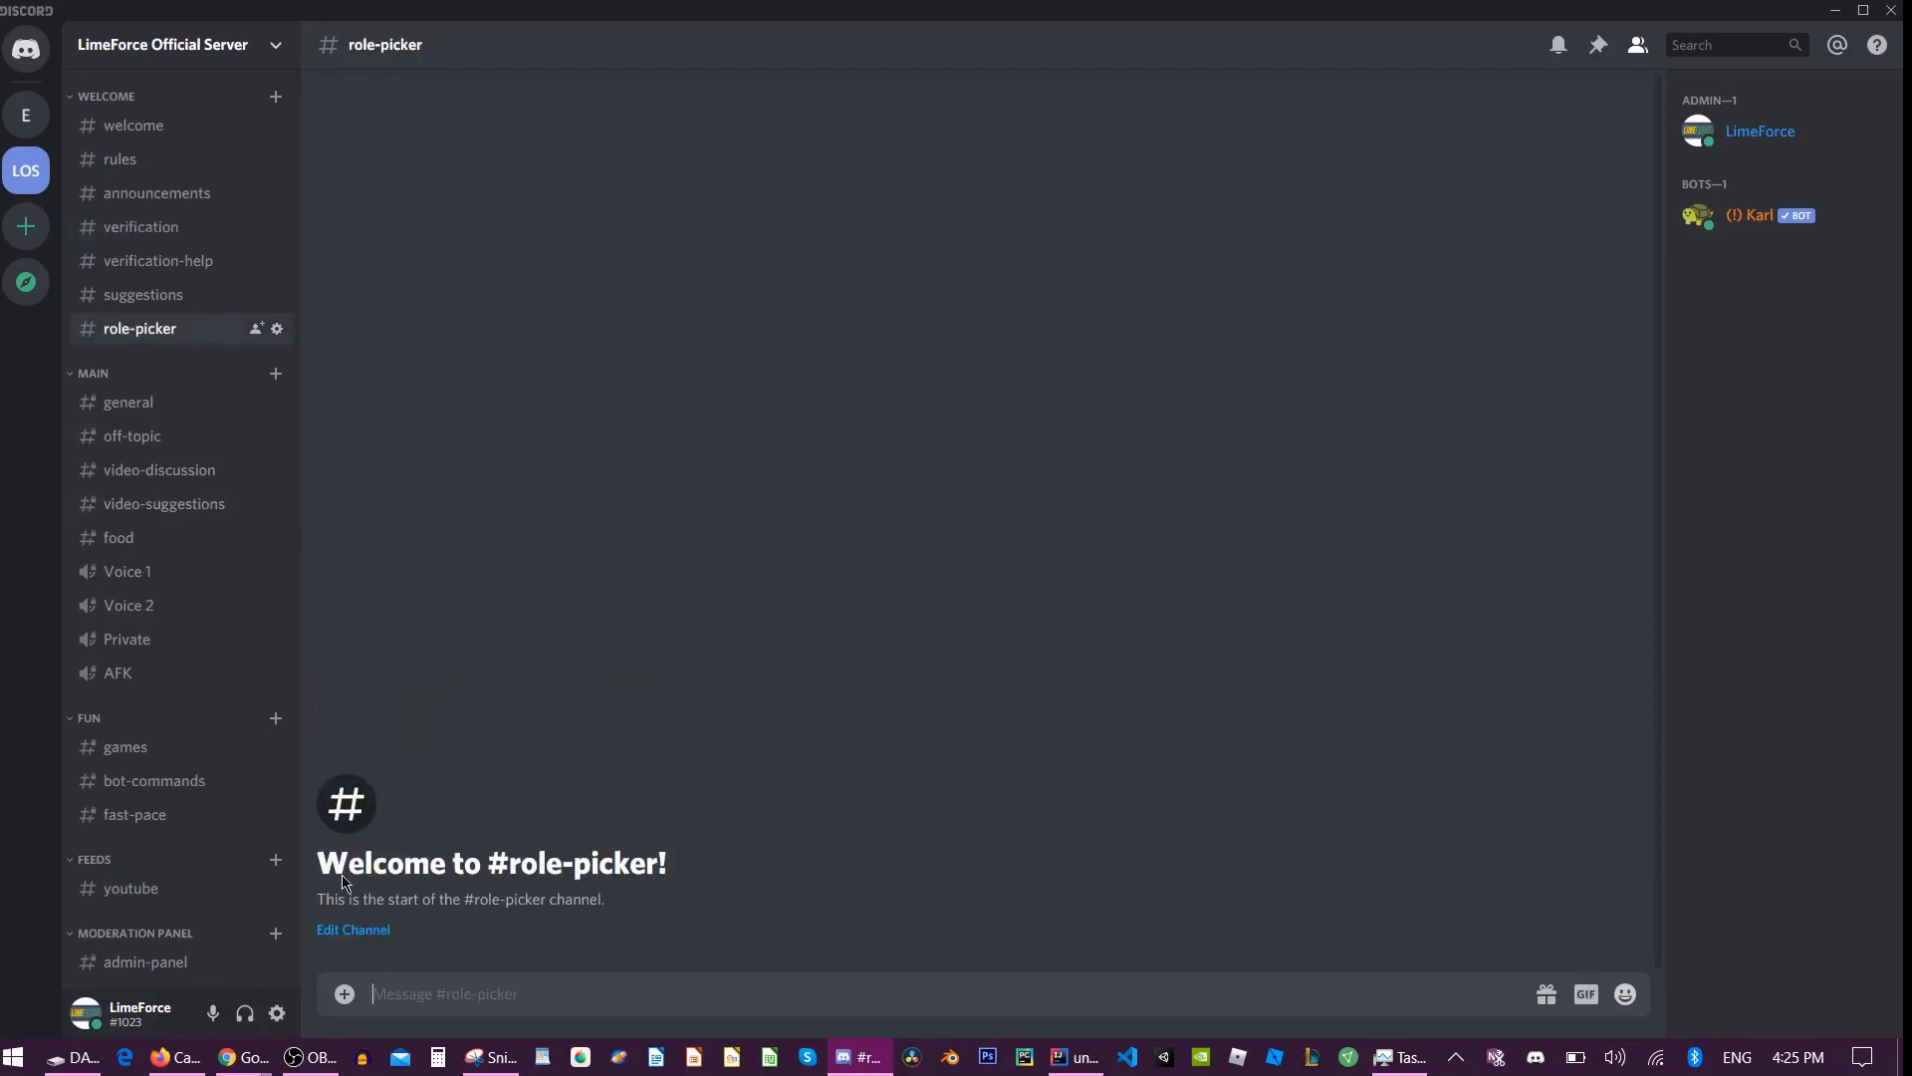
{"action": "scroll", "coordinate": [139, 423], "scroll_direction": "down", "scroll_amount": 1}
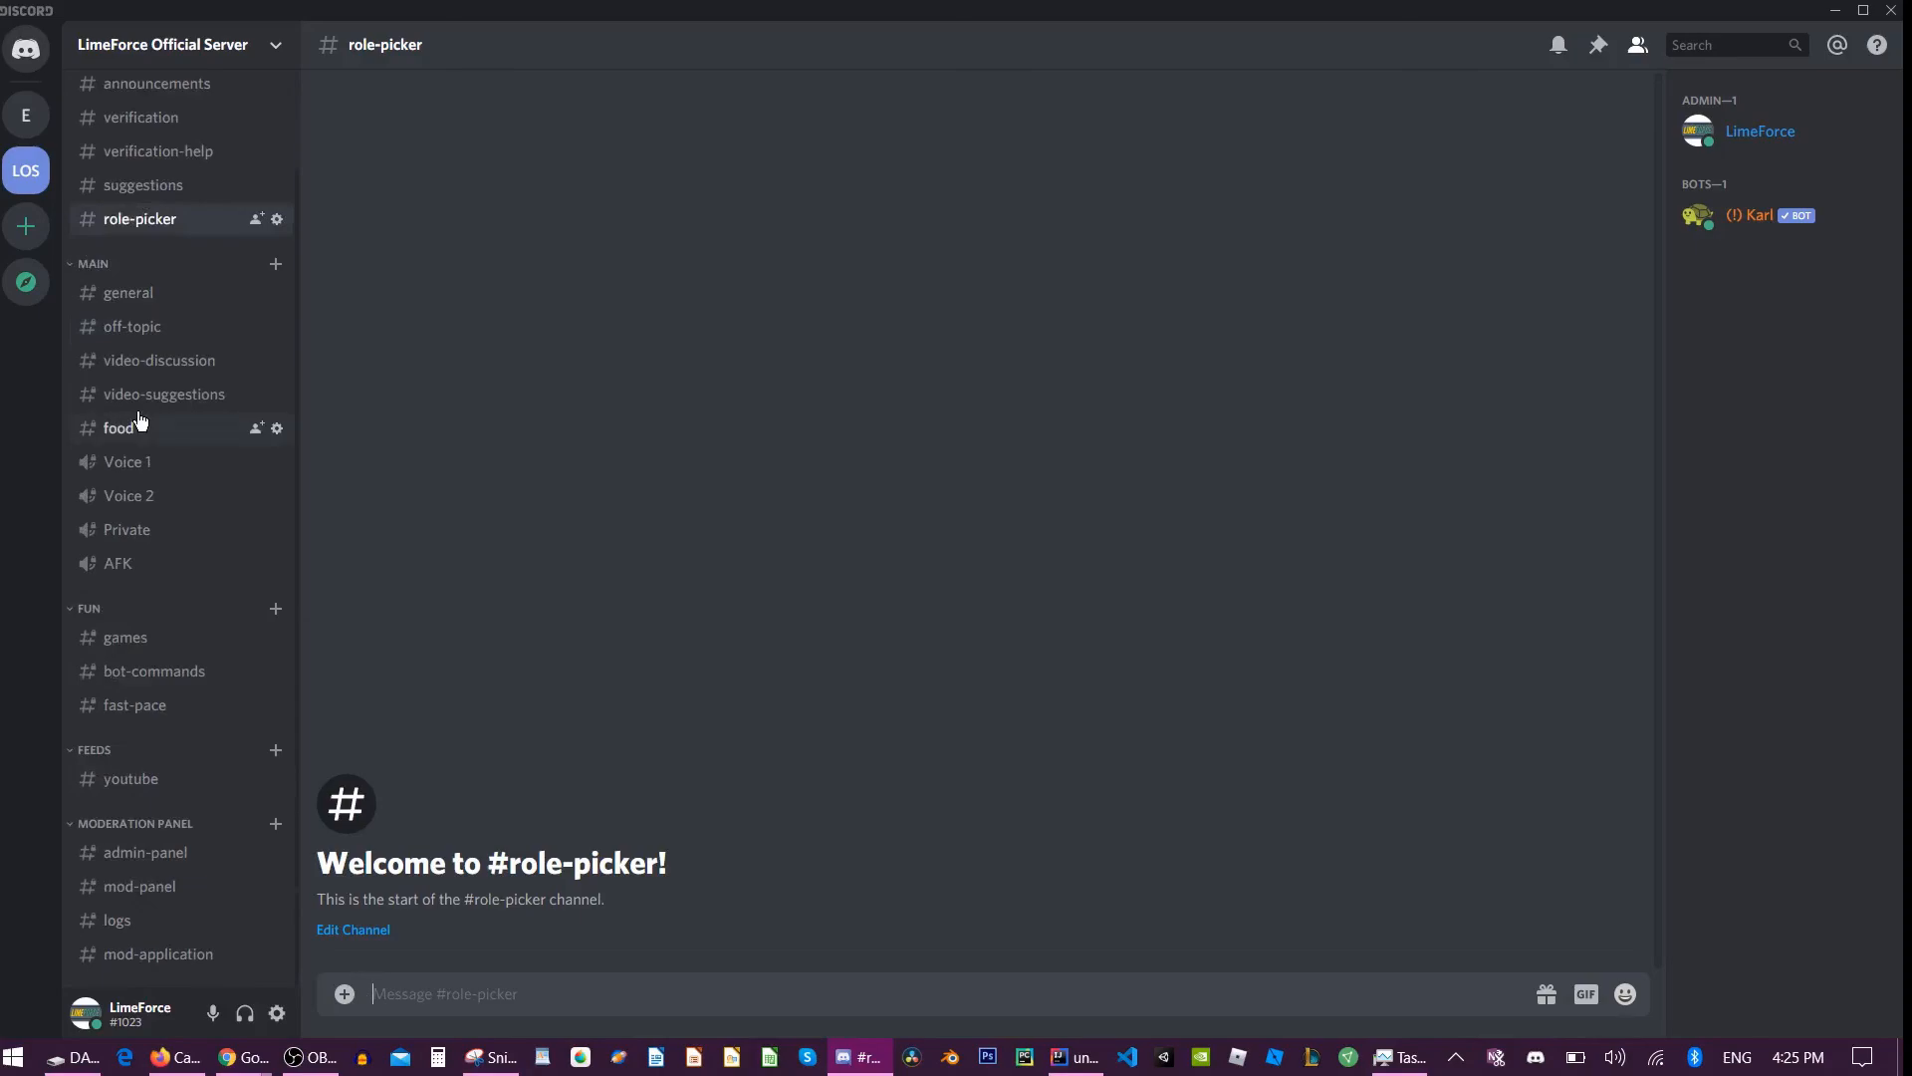
{"action": "scroll", "coordinate": [75, 429], "scroll_direction": "up", "scroll_amount": 1}
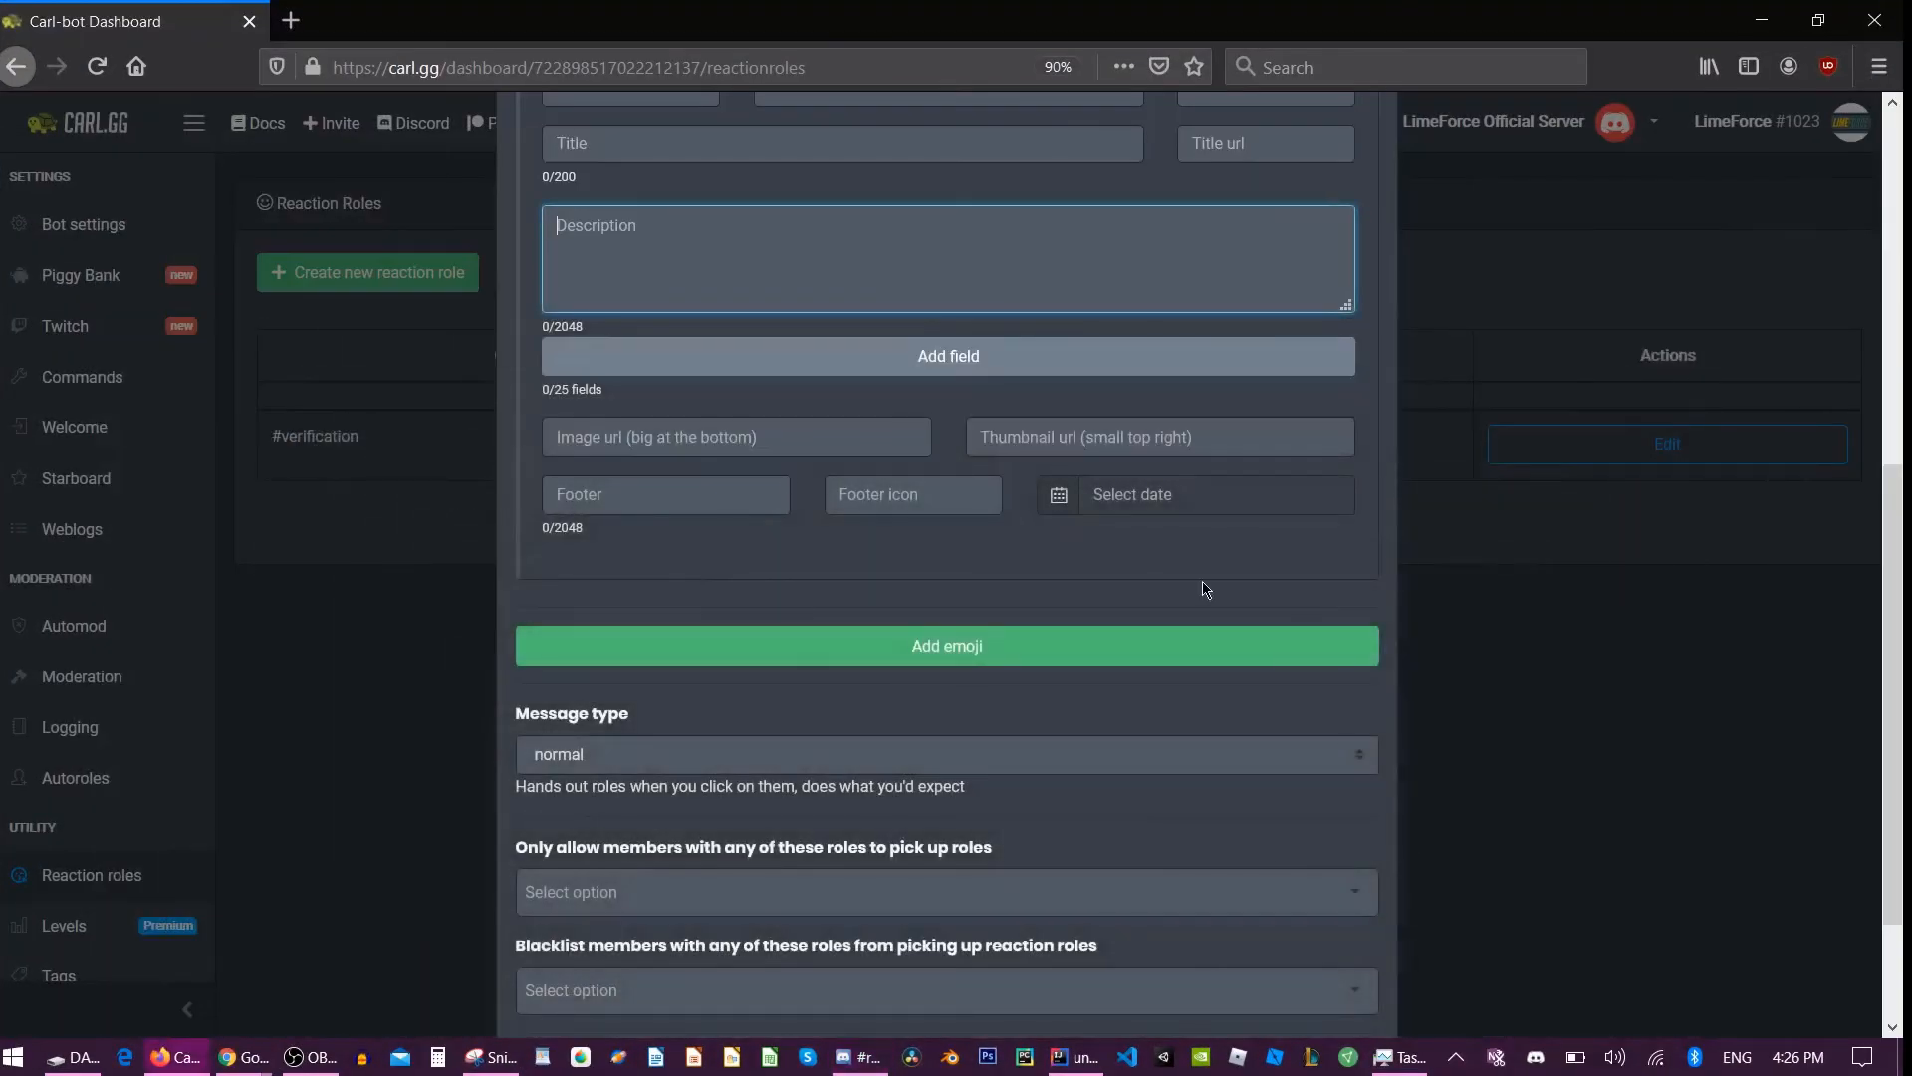
- Switch to the Carl-bot dashboard and close the new reaction role form without creating it
{"action": "scroll", "coordinate": [940, 309], "scroll_direction": "up", "scroll_amount": 7}
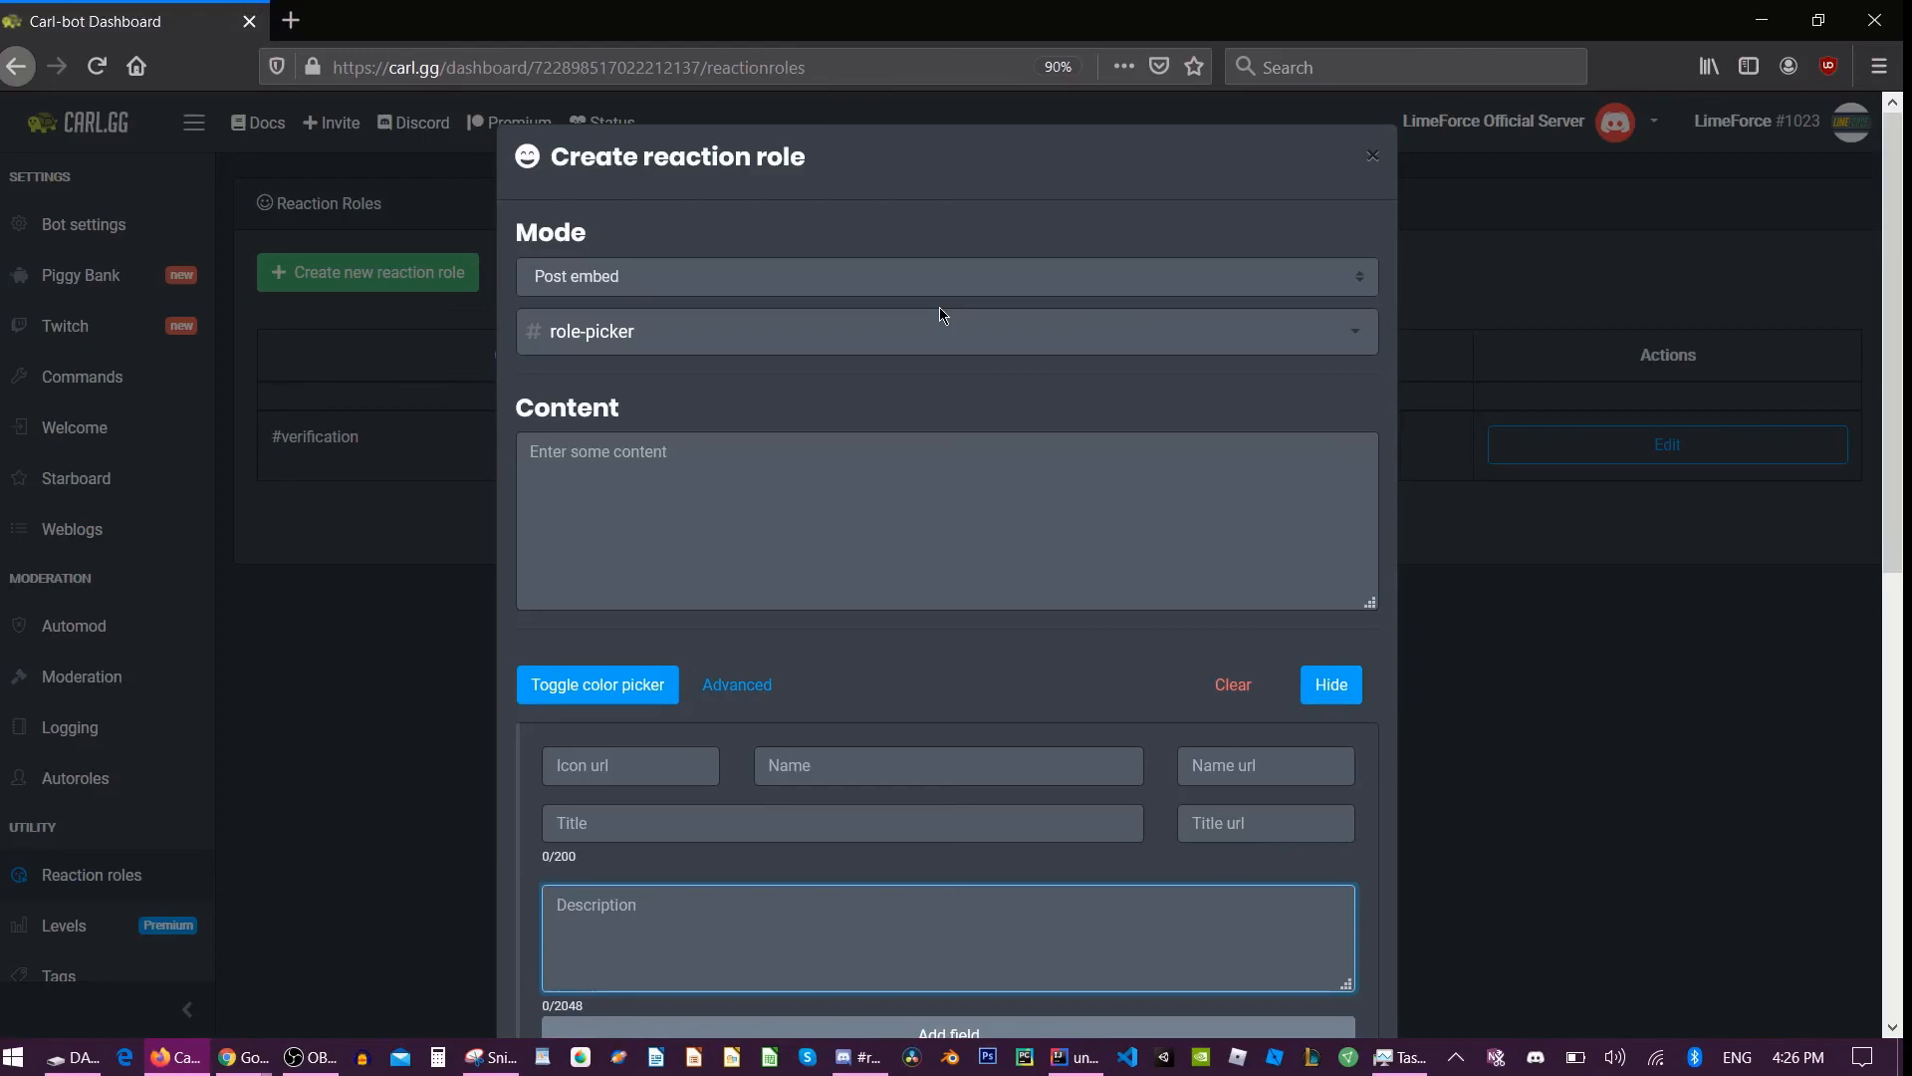
{"action": "left_click", "coordinate": [1373, 157]}
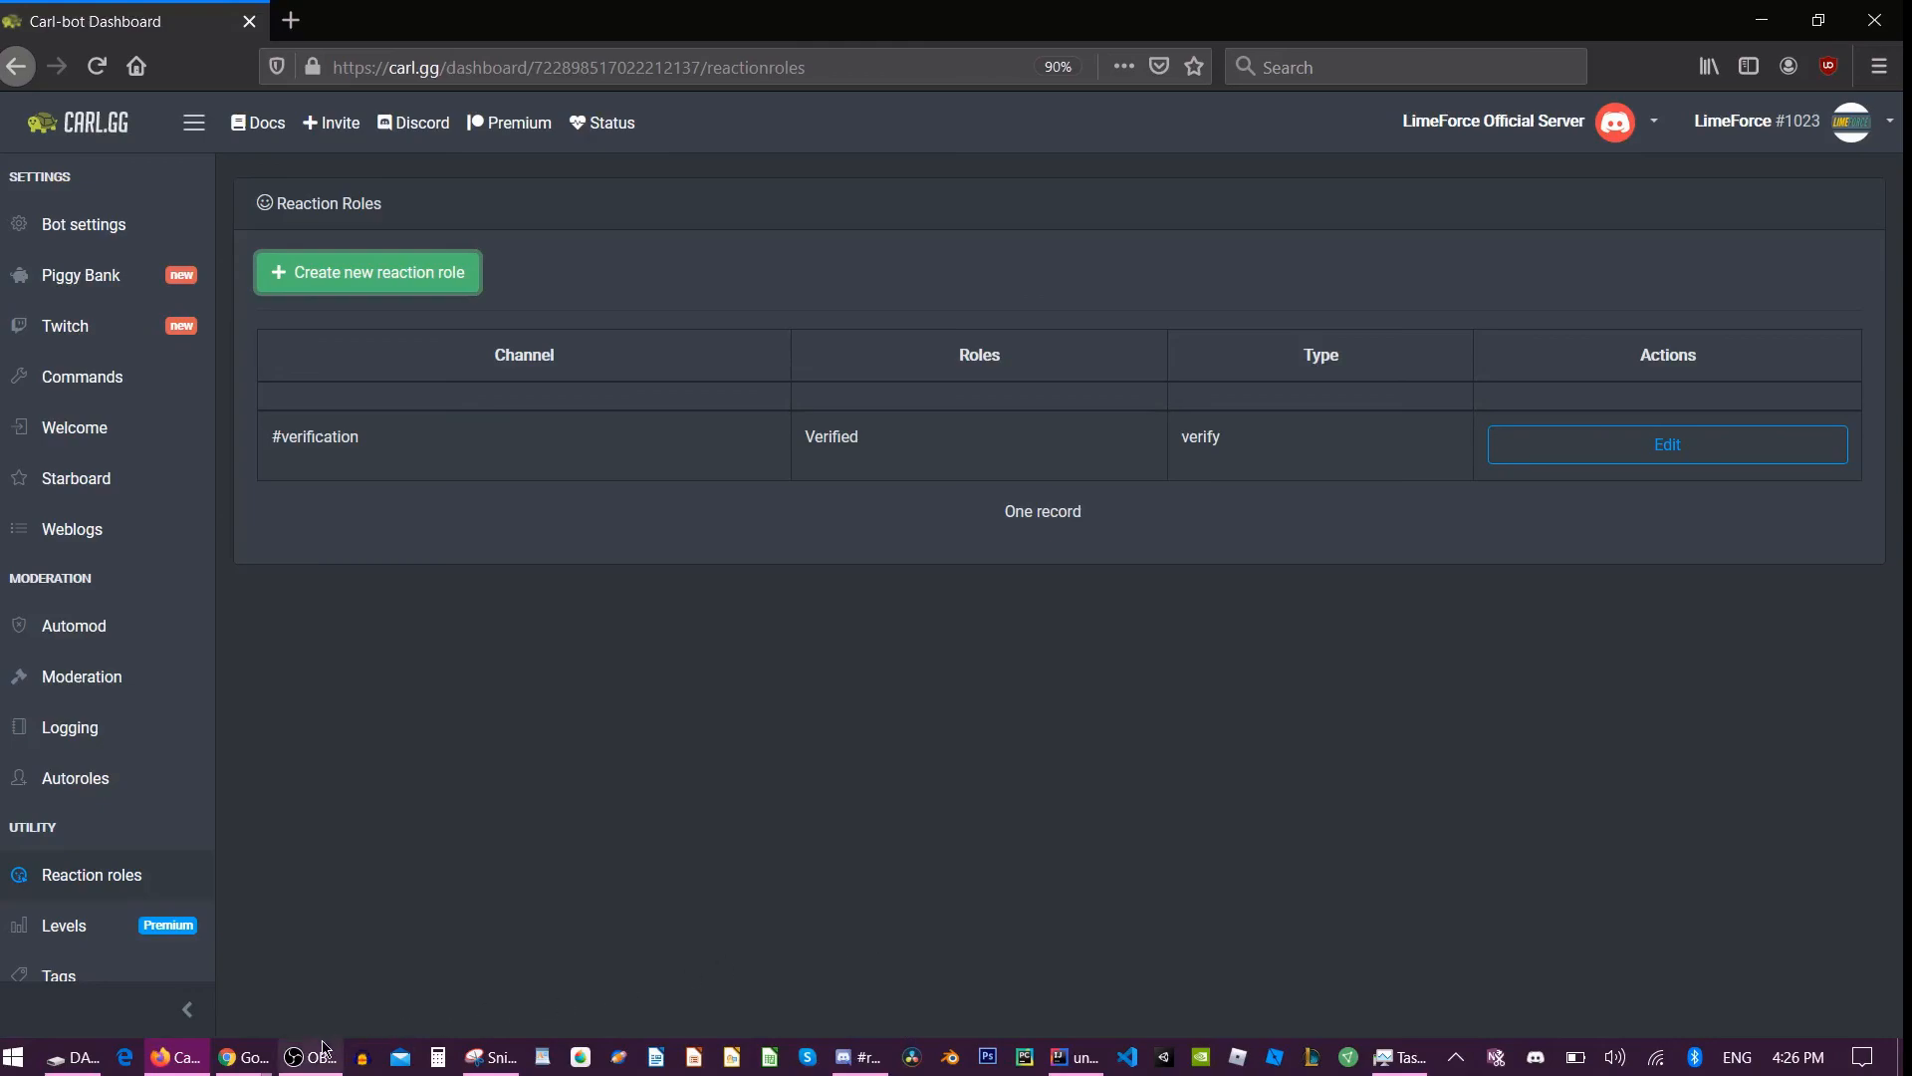
{"action": "mouse_move", "coordinate": [319, 1054]}
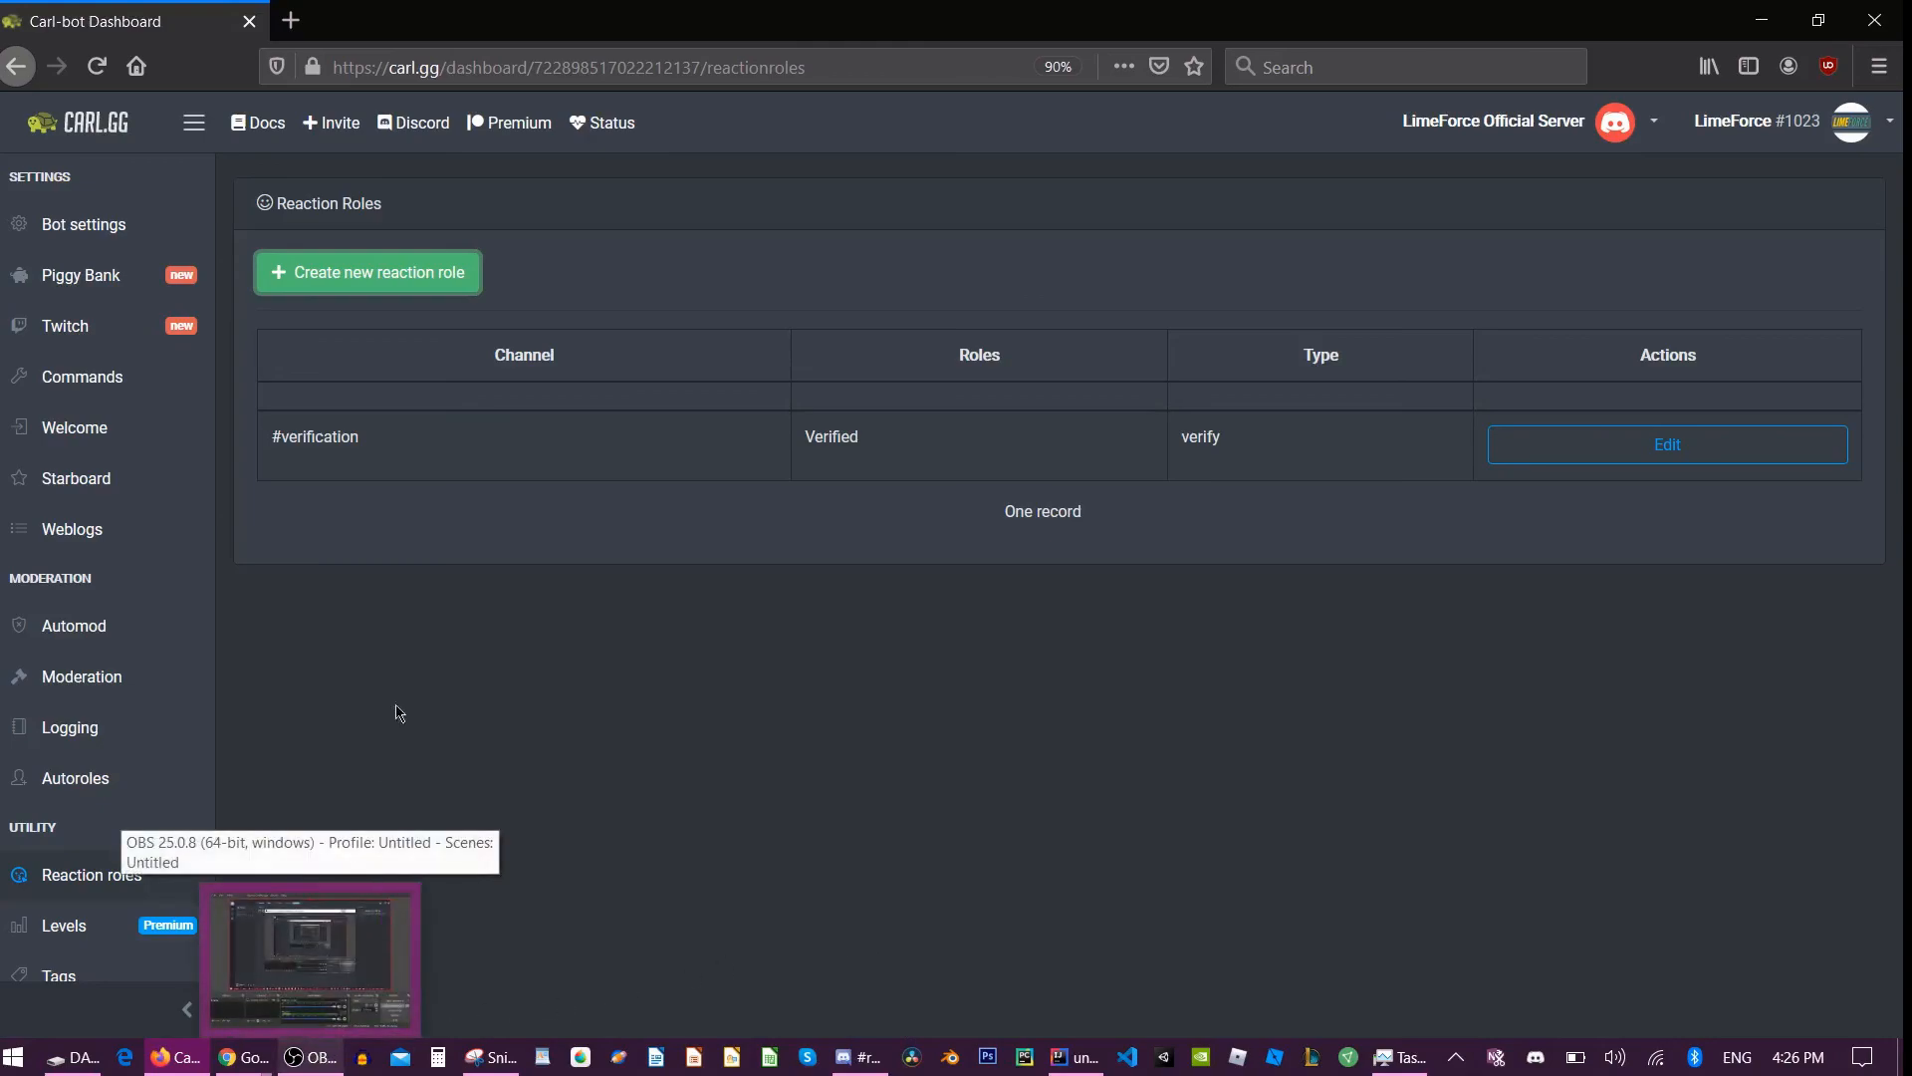